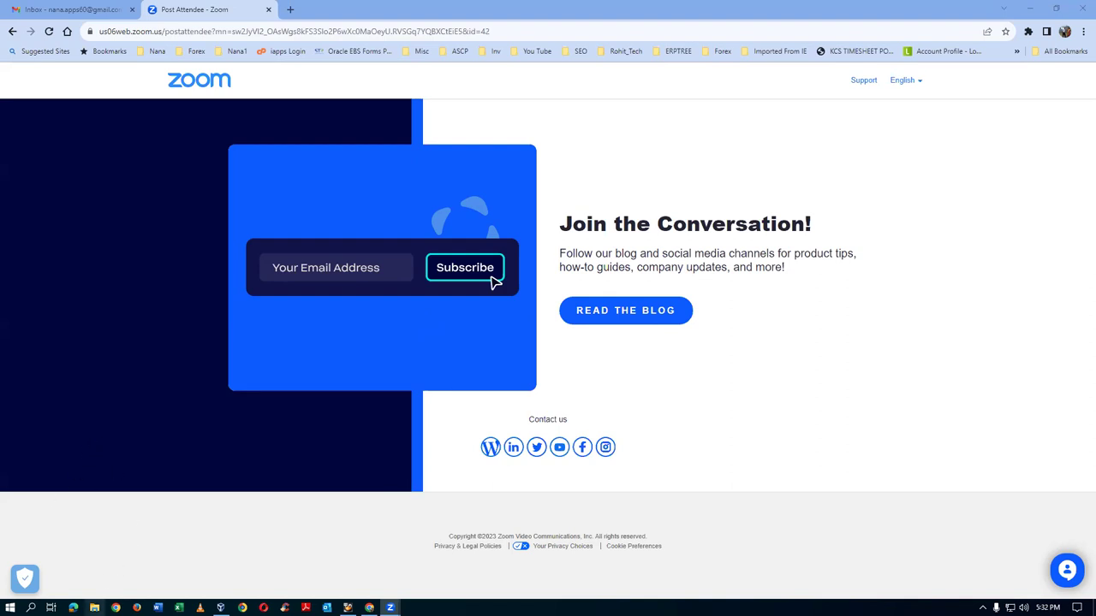
Step: Show drive F: in a new File Explorer window
key(super+e)
drag(206, 321, 214, 403)
click(165, 392)
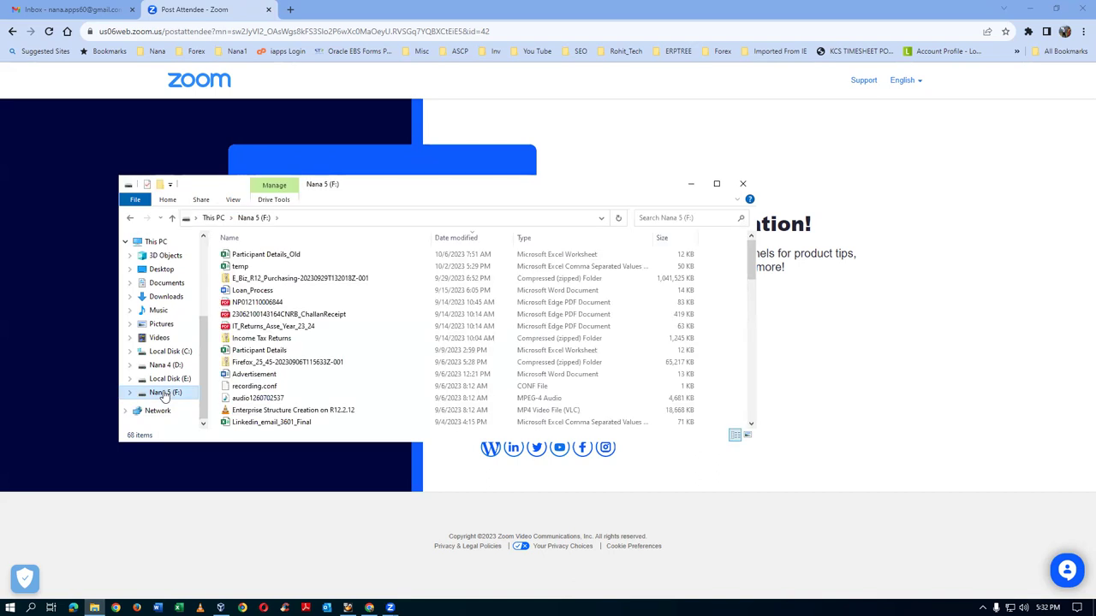
Step: Open the EBS OM Training folder and select the Pricing_Attribute_Management document
click(343, 326)
scroll(344, 329, down, 3)
scroll(343, 329, down, 5)
scroll(344, 328, down, 4)
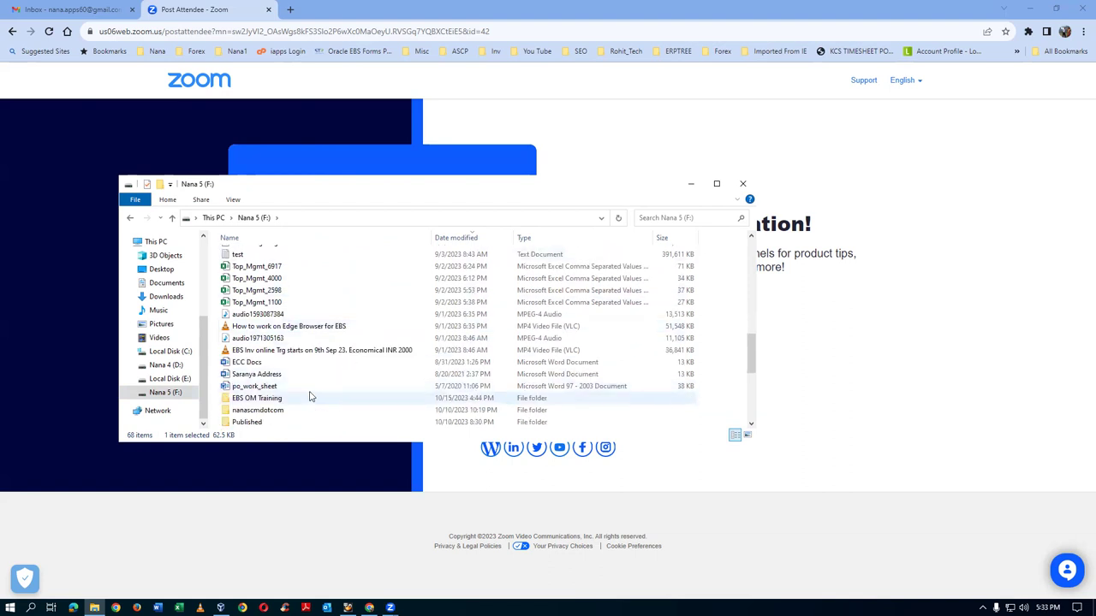
double_click(310, 399)
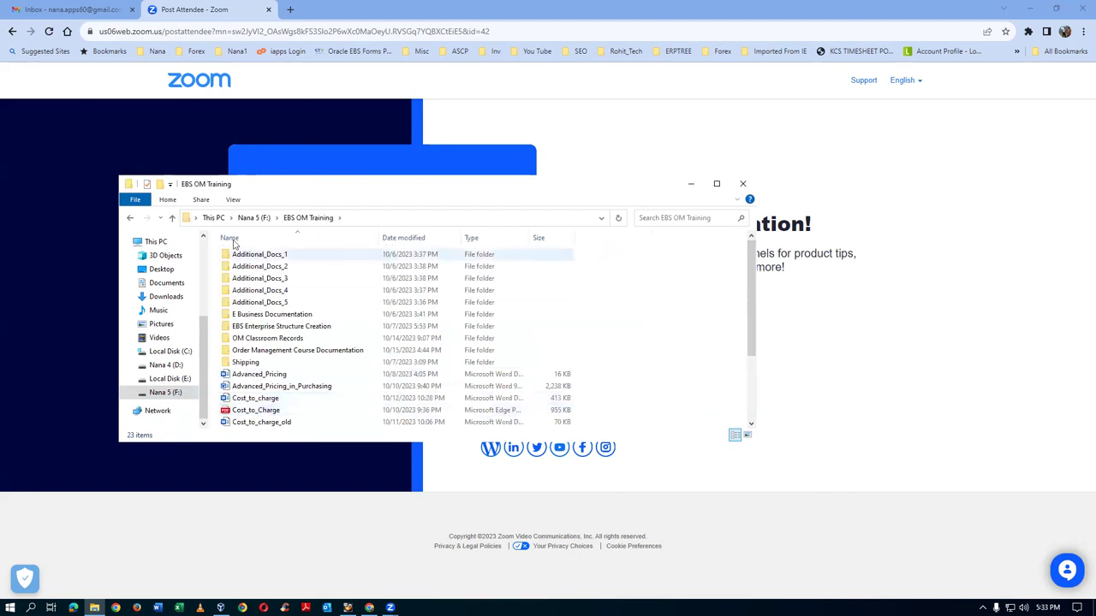
drag(750, 310, 766, 372)
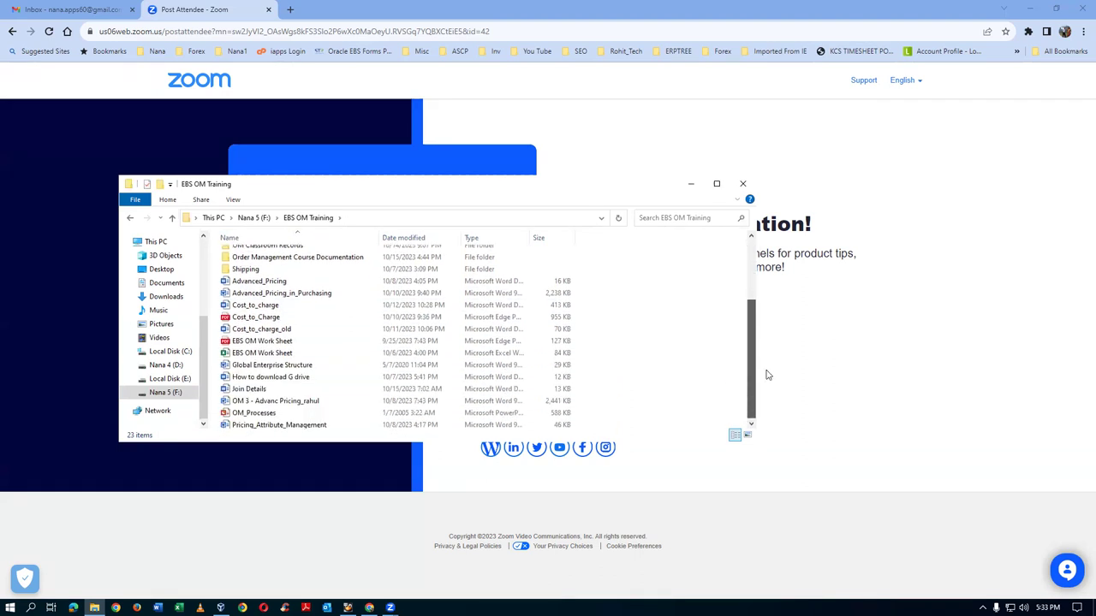
click(264, 423)
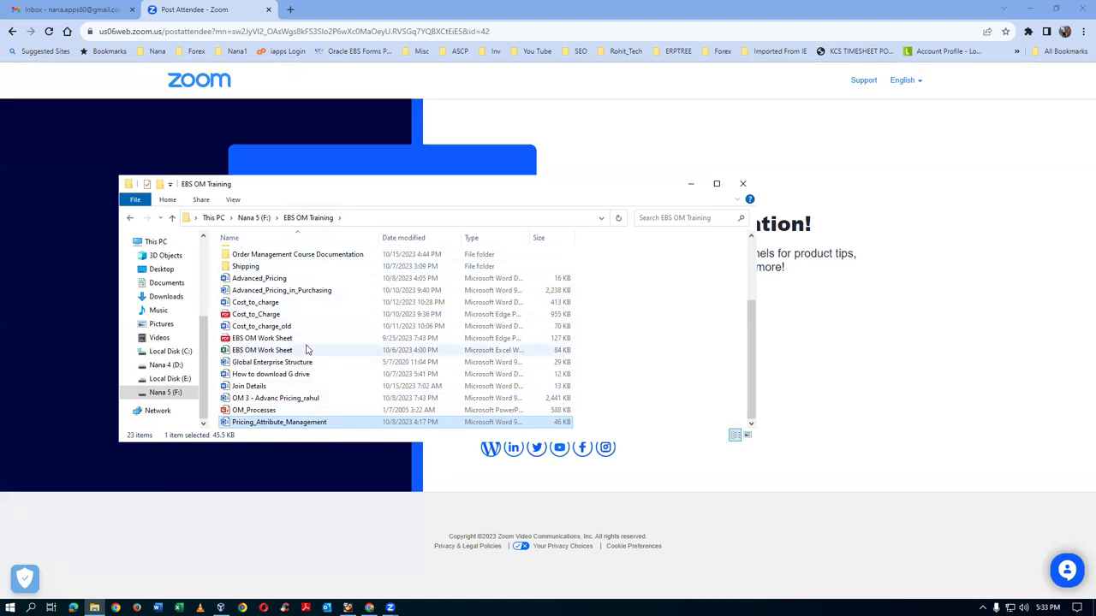
Step: Open Pricing_Attribute_Management in Word and zoom in on the document
double_click(312, 425)
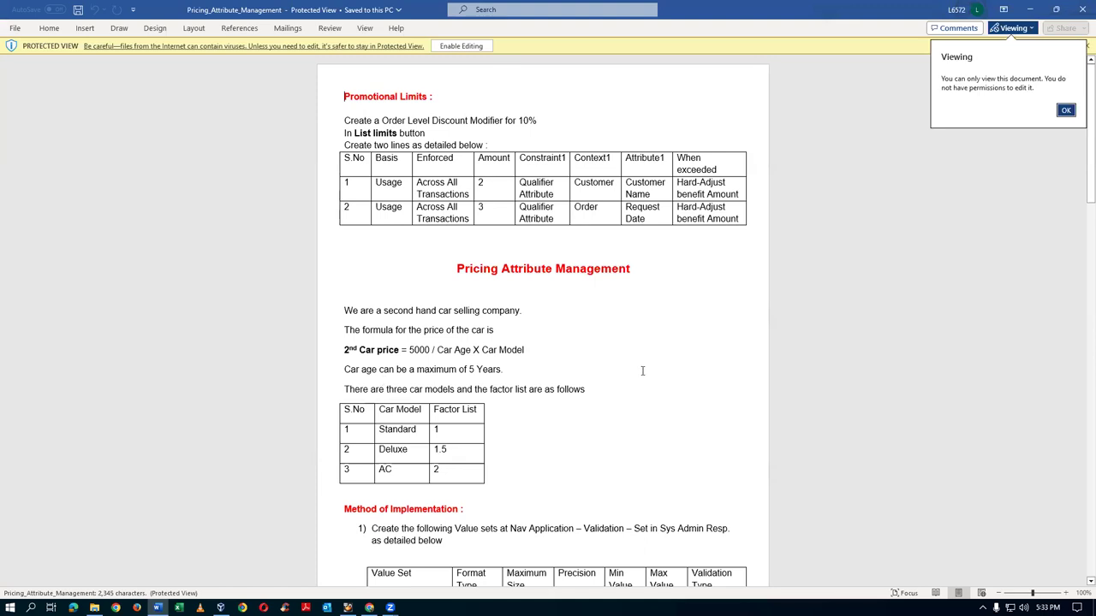
click(690, 269)
ctrl+scroll(690, 286, up, 2)
ctrl+scroll(690, 286, up, 1)
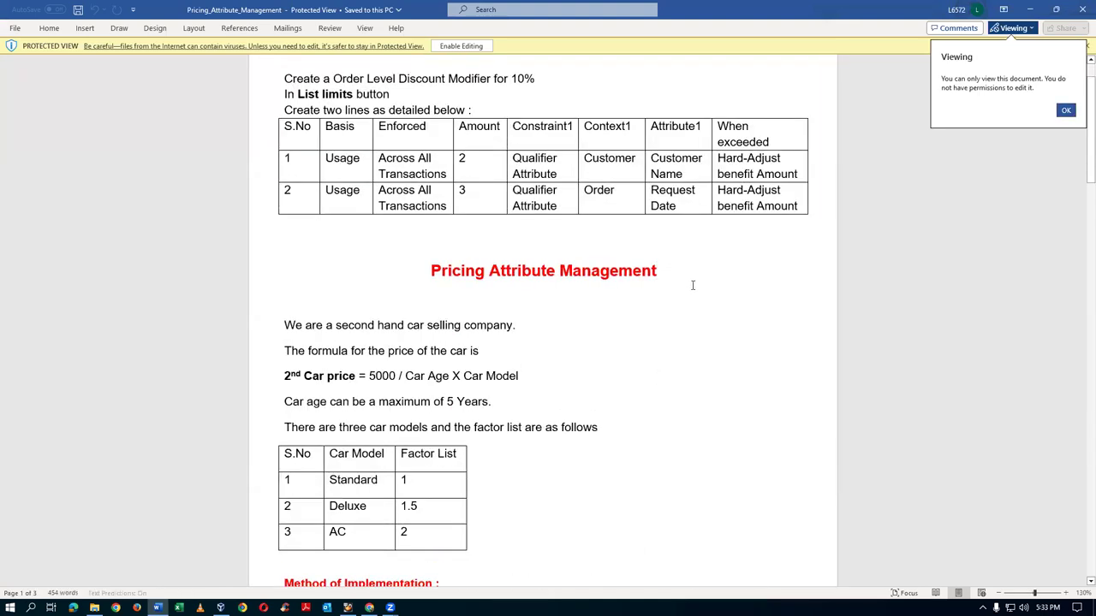
scroll(693, 285, up, 1)
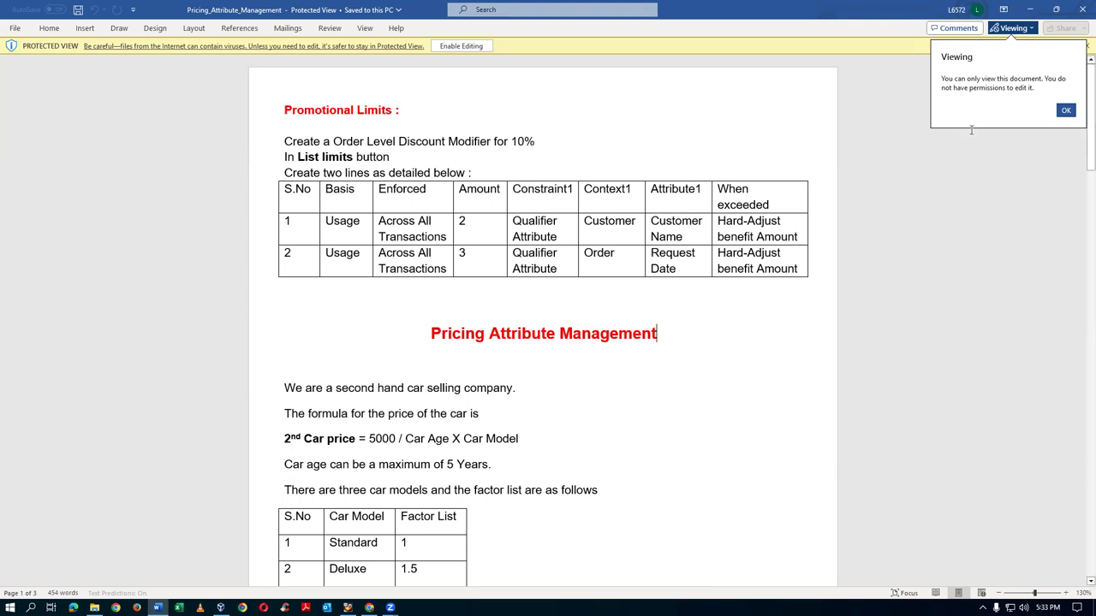
Step: Dismiss the view-only notice, enable editing, and review the Promotional Limits heading
click(1066, 110)
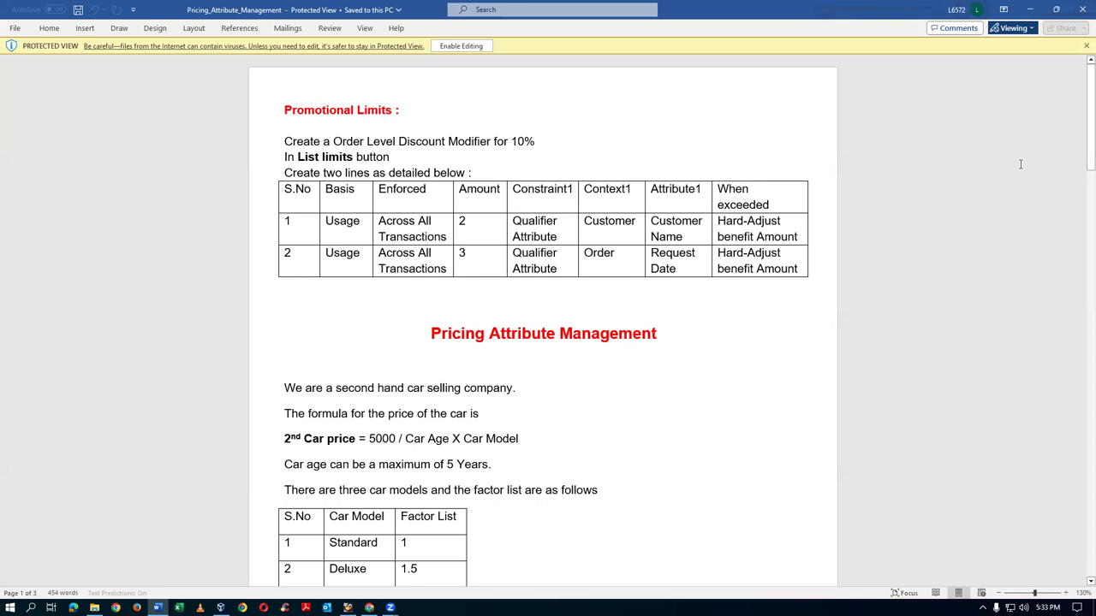
click(463, 46)
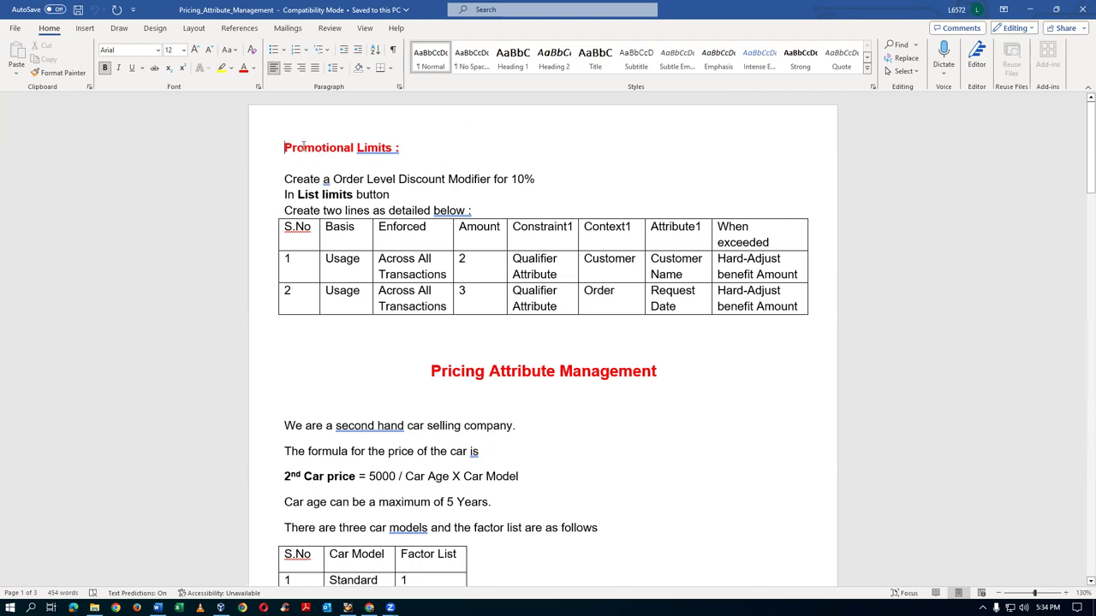
drag(304, 148, 375, 152)
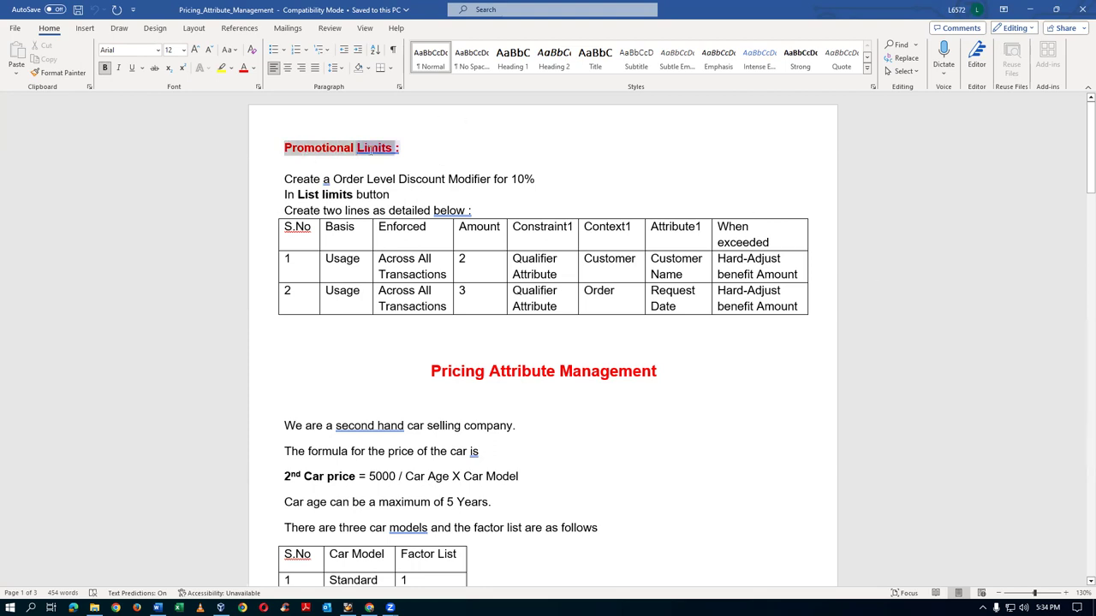
click(417, 273)
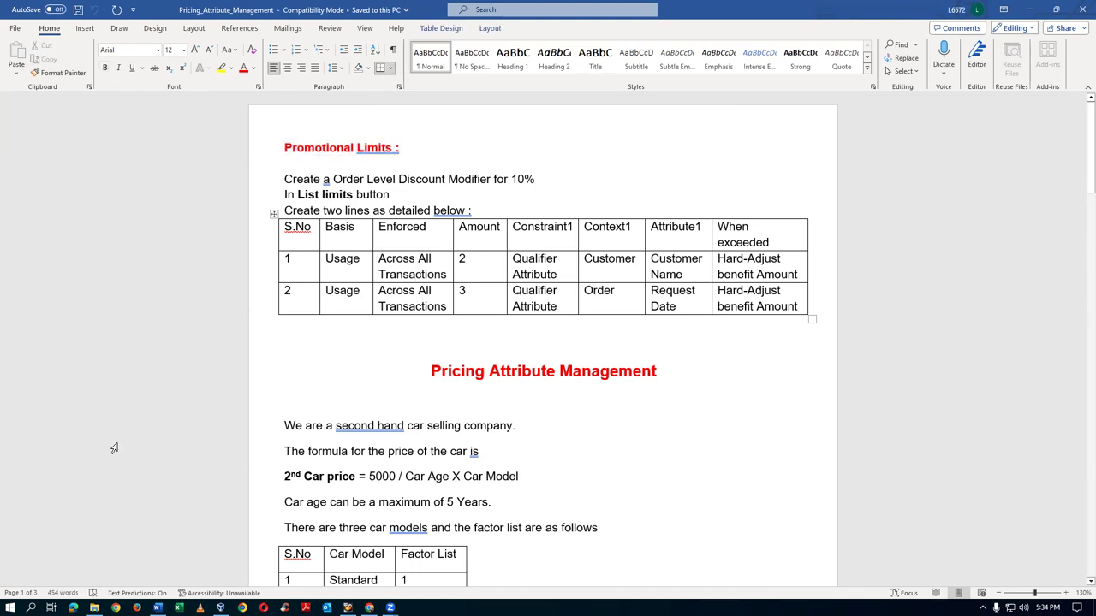
click(137, 608)
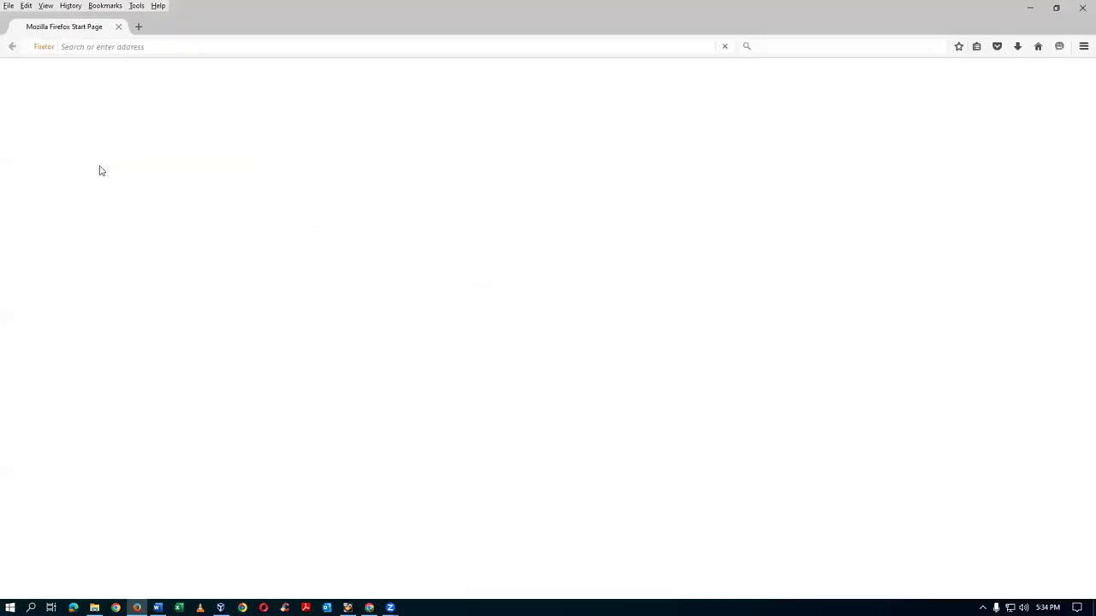
Step: Open the EBS login page and sign in with the user name and password
text(apps)
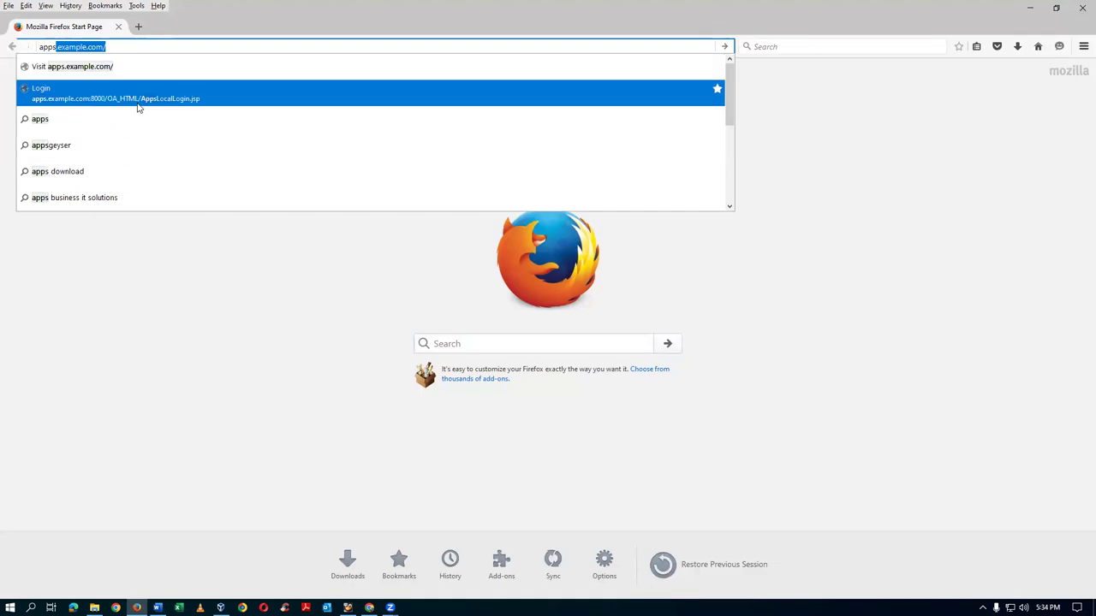
click(144, 91)
text(operatio)
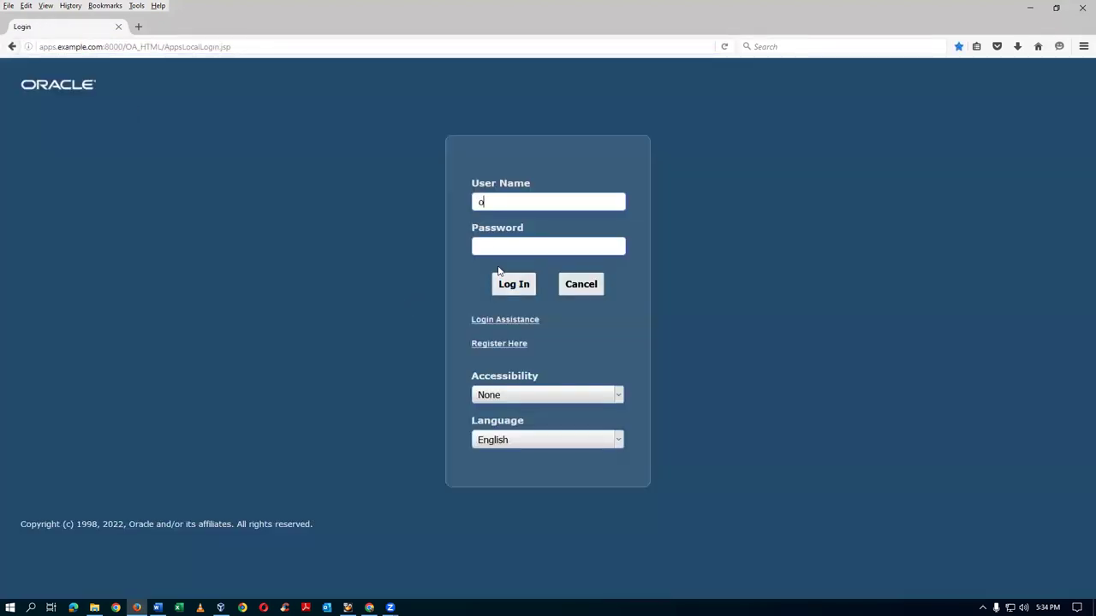
text(ns••••••••••)
click(512, 284)
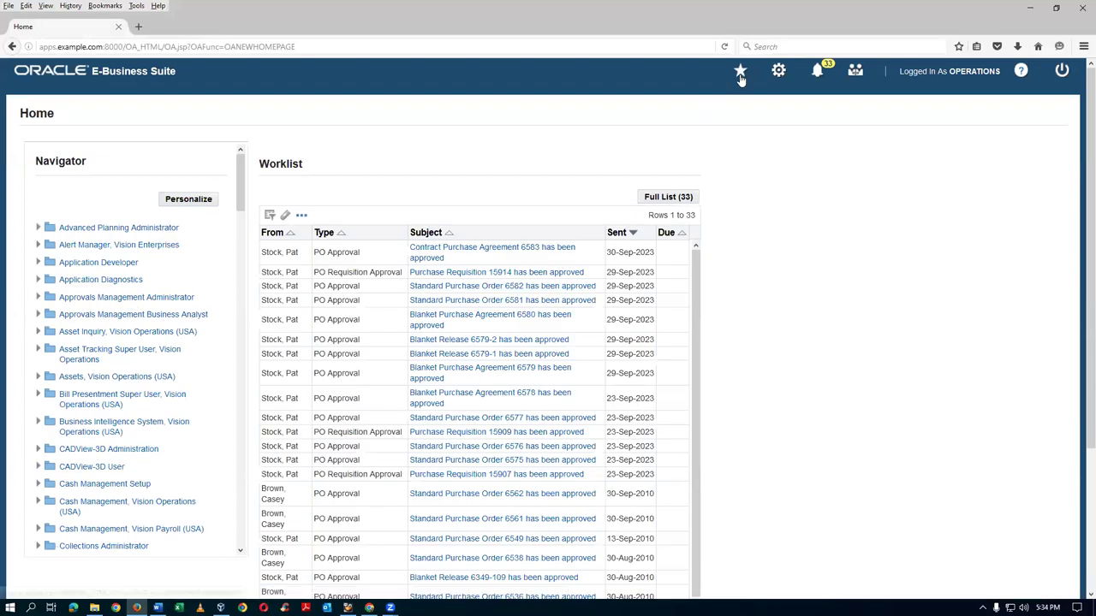
Step: Launch Payables Invoices from Favorites and accept running the Forms application
click(741, 71)
click(634, 368)
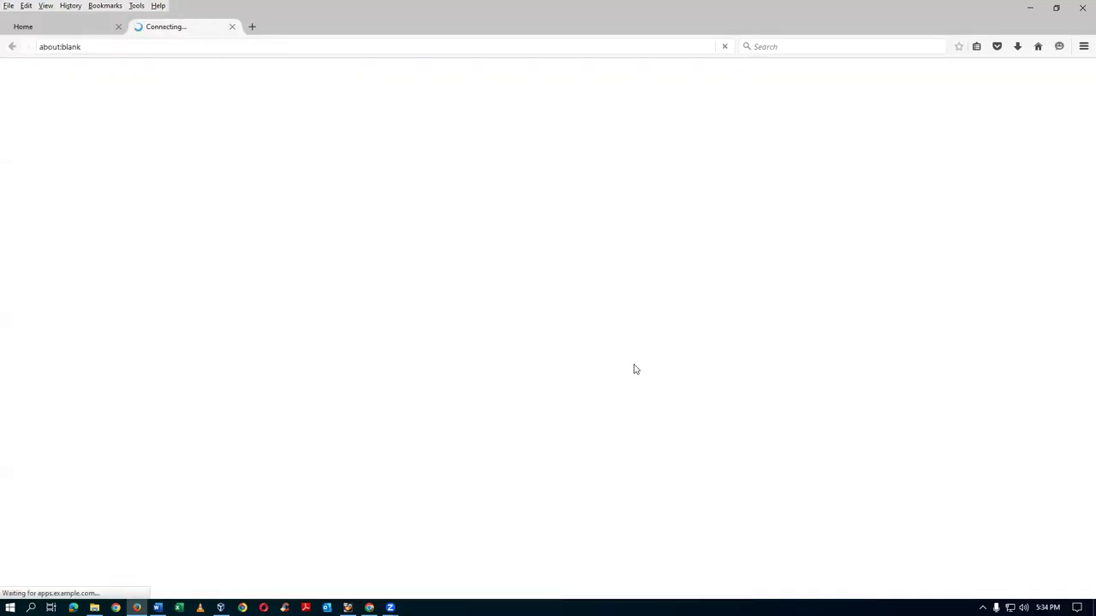
click(447, 294)
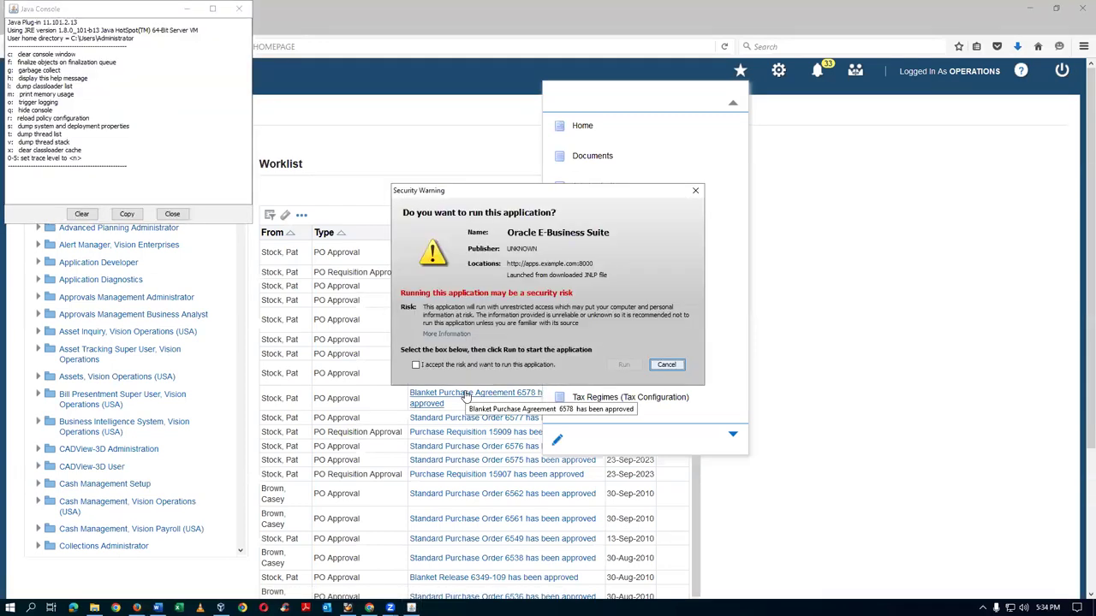
click(531, 365)
click(624, 365)
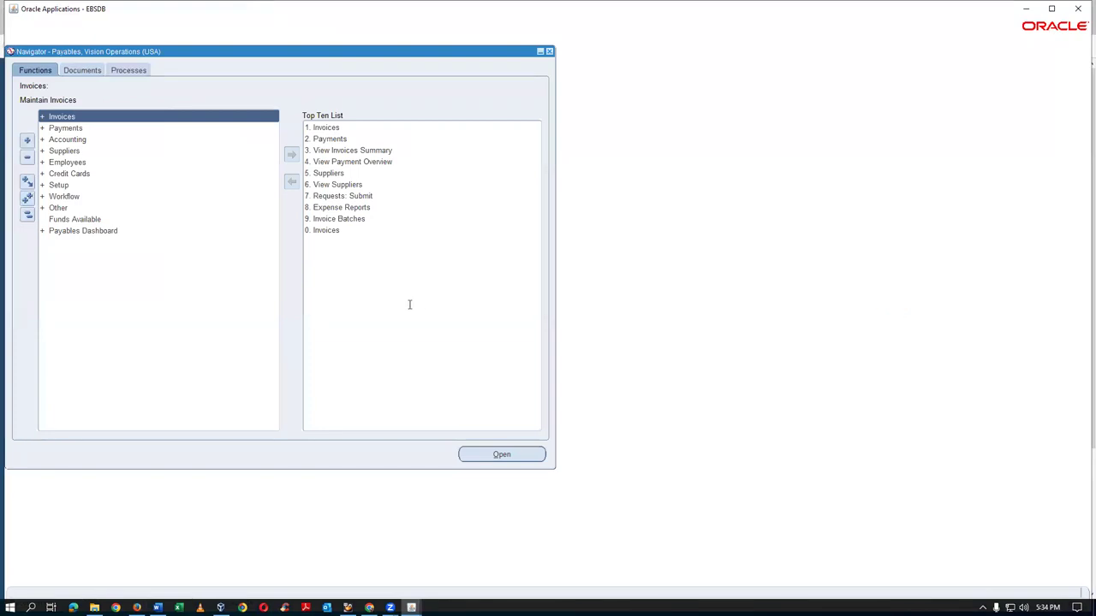
Step: Open and then close the Invoice Workbench form
key(Return)
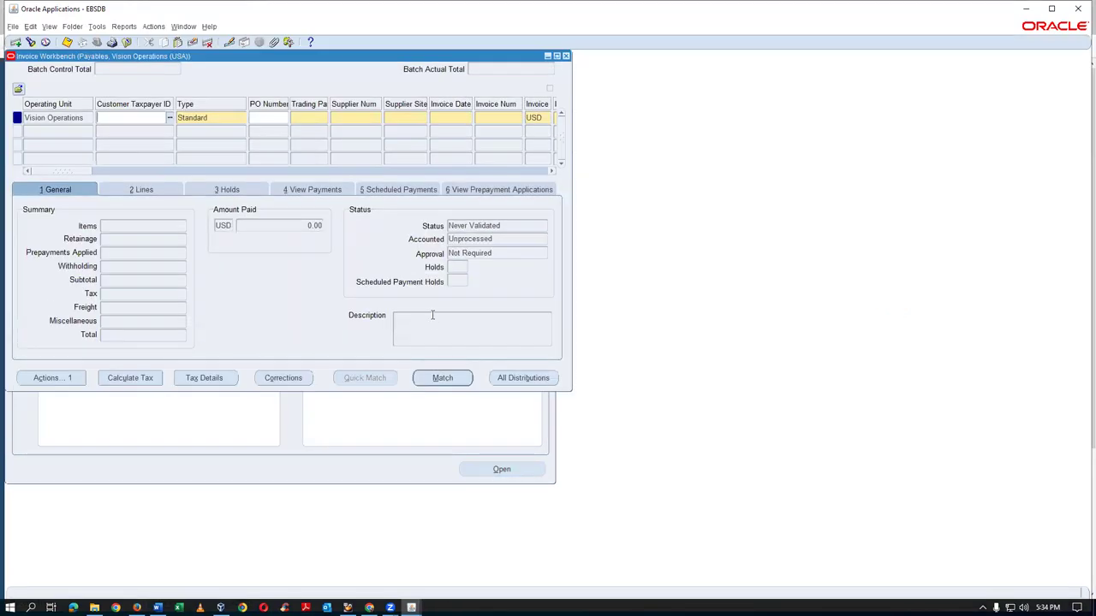
key(F4)
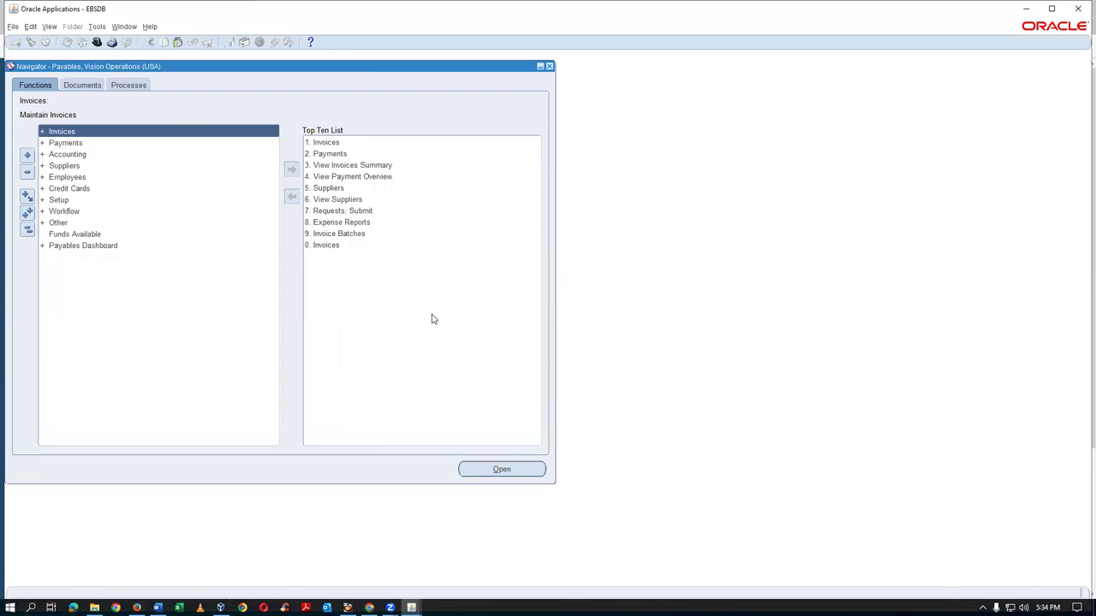
click(115, 236)
Step: Switch to the t02_om_resp1 responsibility and open Create Modifiers
key(alt+f)
key(w)
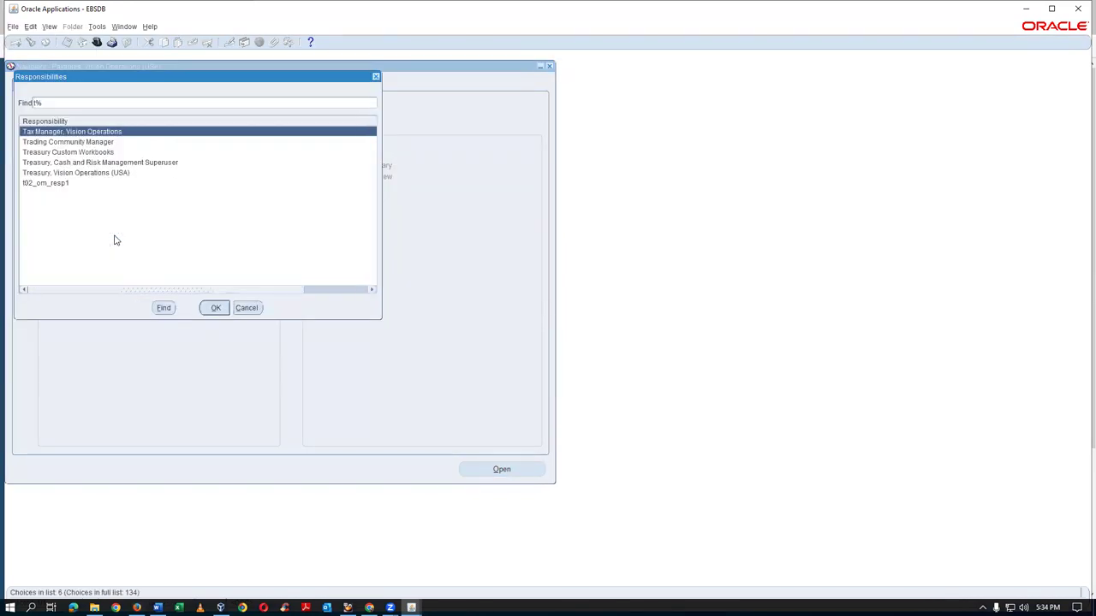
key(End)
key(Return)
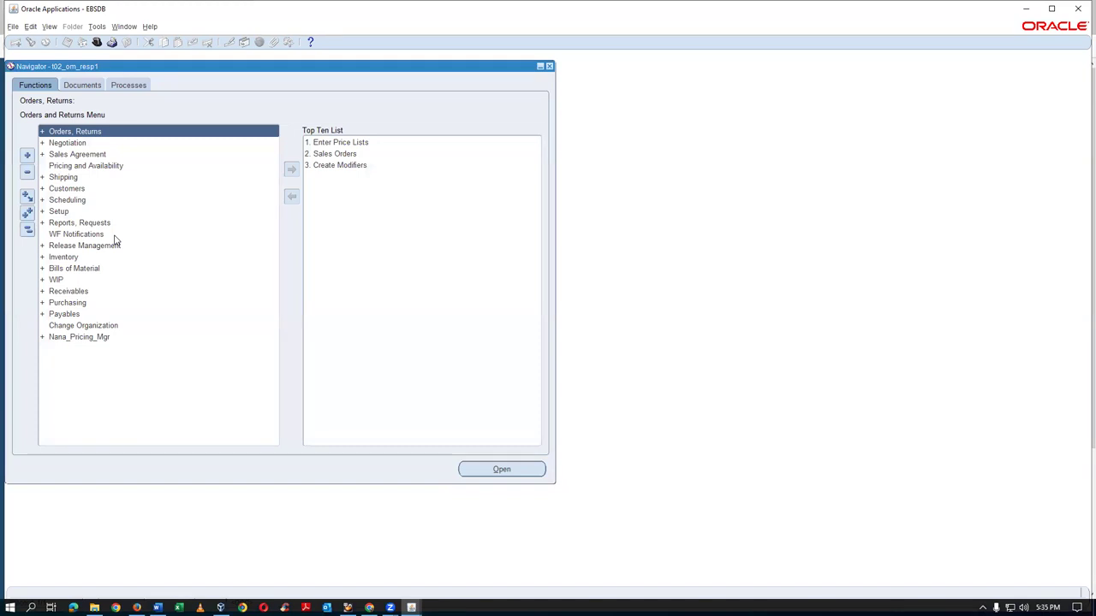
double_click(354, 167)
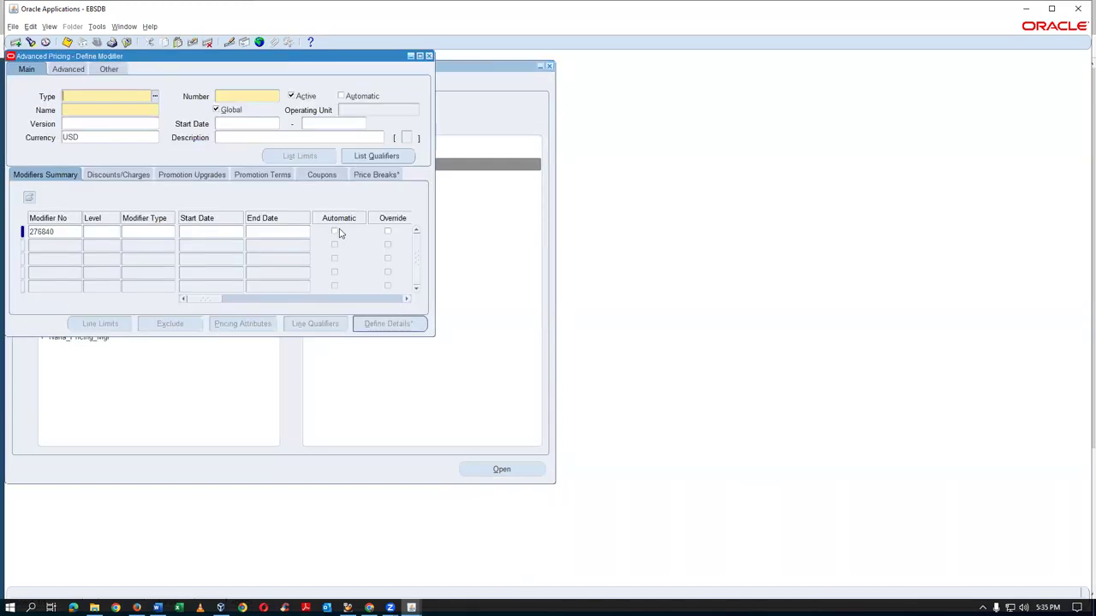
Step: Query existing modifiers with the number pattern 102%
key(F11)
text(102%)
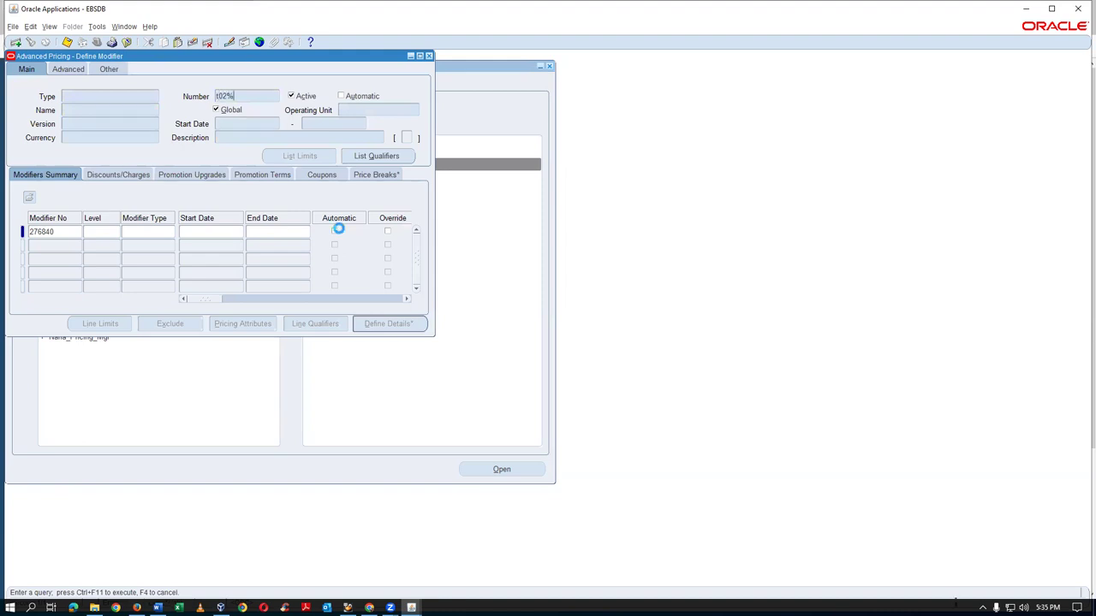
key(ctrl+F11)
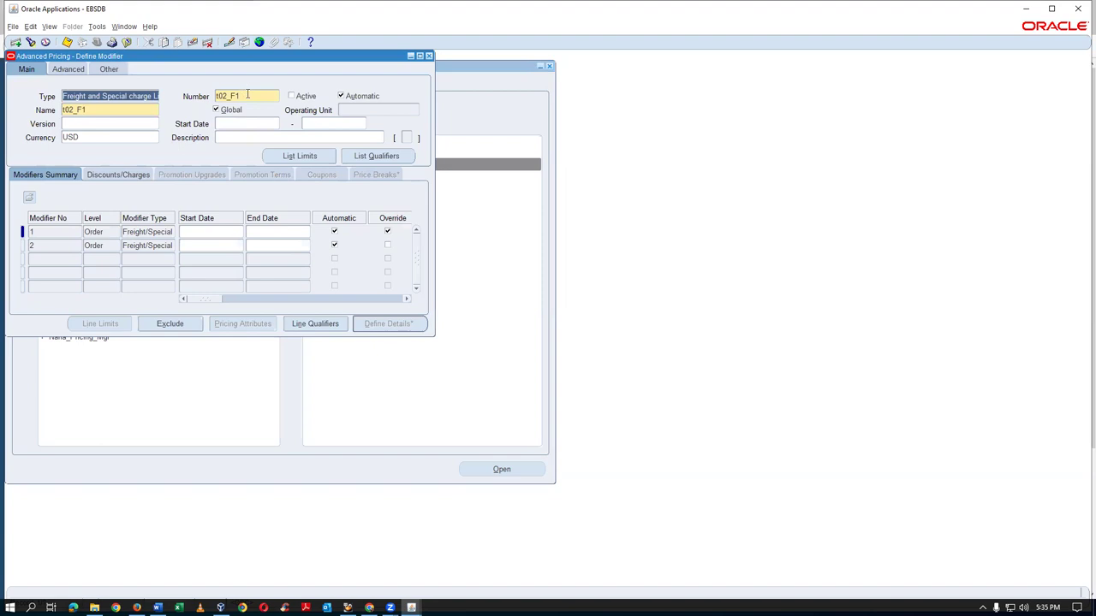
double_click(249, 96)
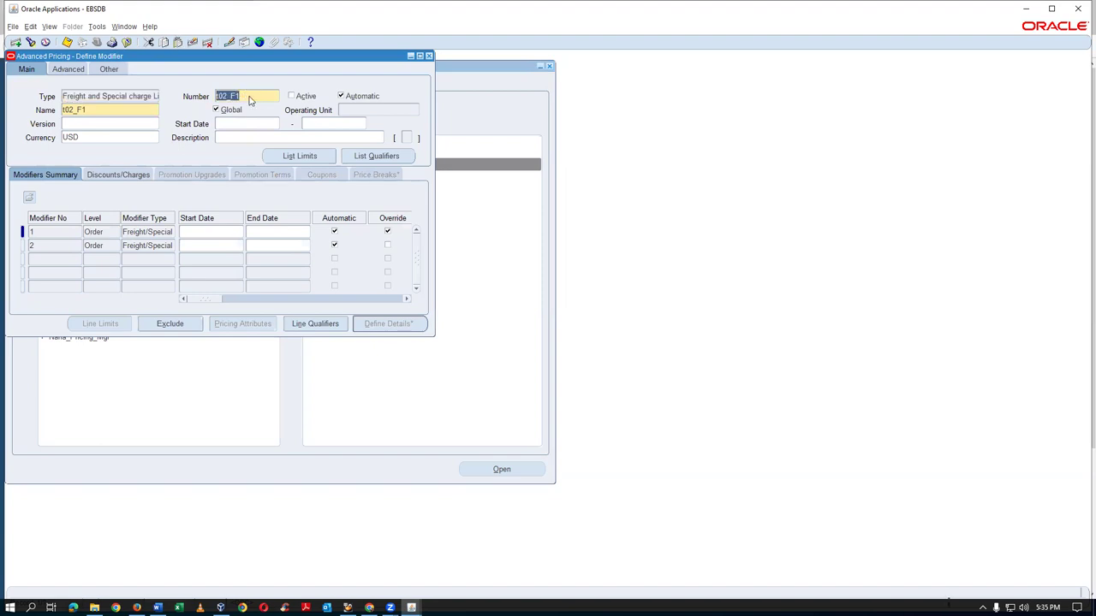
Step: Browse the t02_F3, t02_F4 and t02_discount_1 records, then start a blank modifier
key(Down)
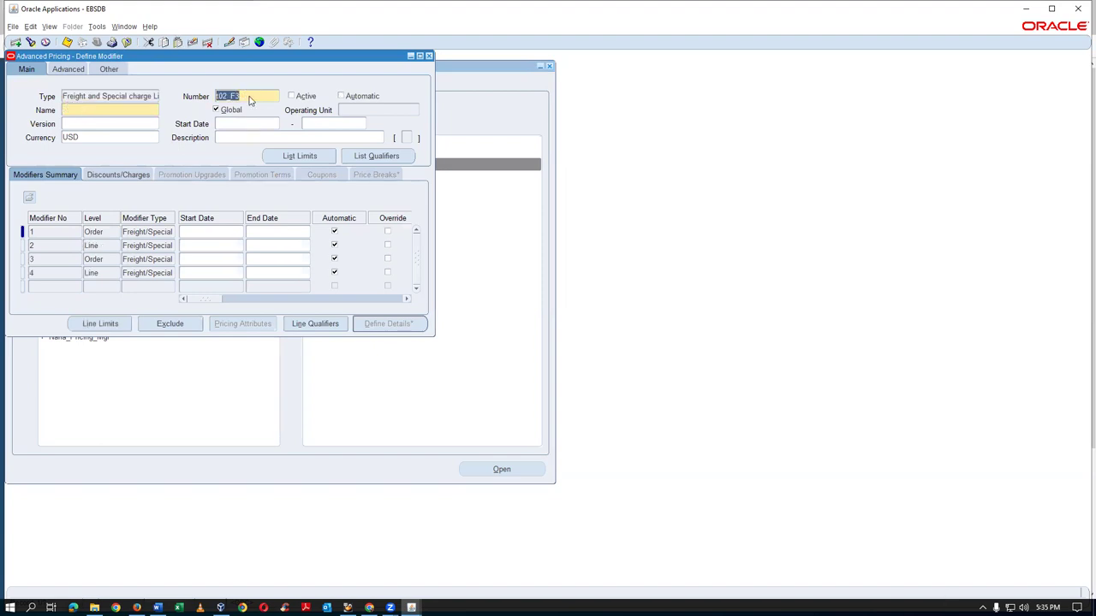
key(Down)
key(Up)
key(Up)
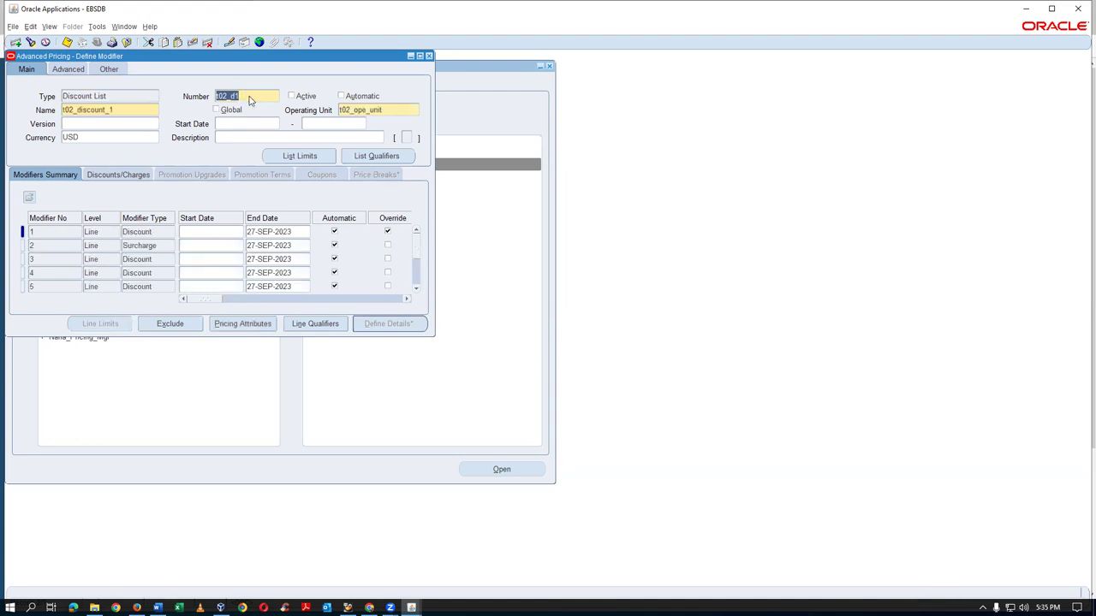
key(Up)
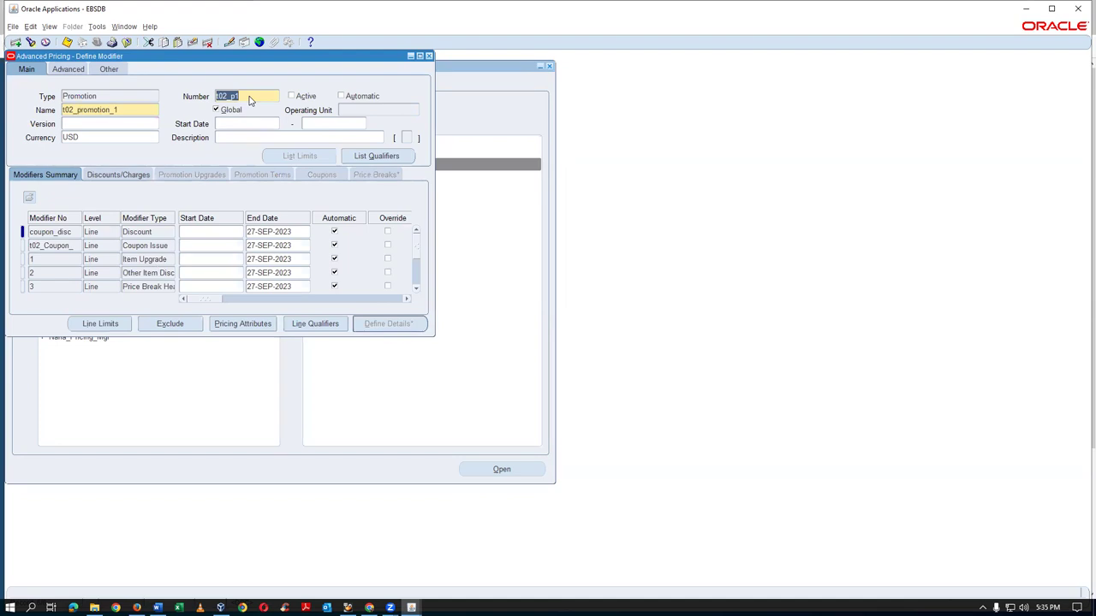
key(Down)
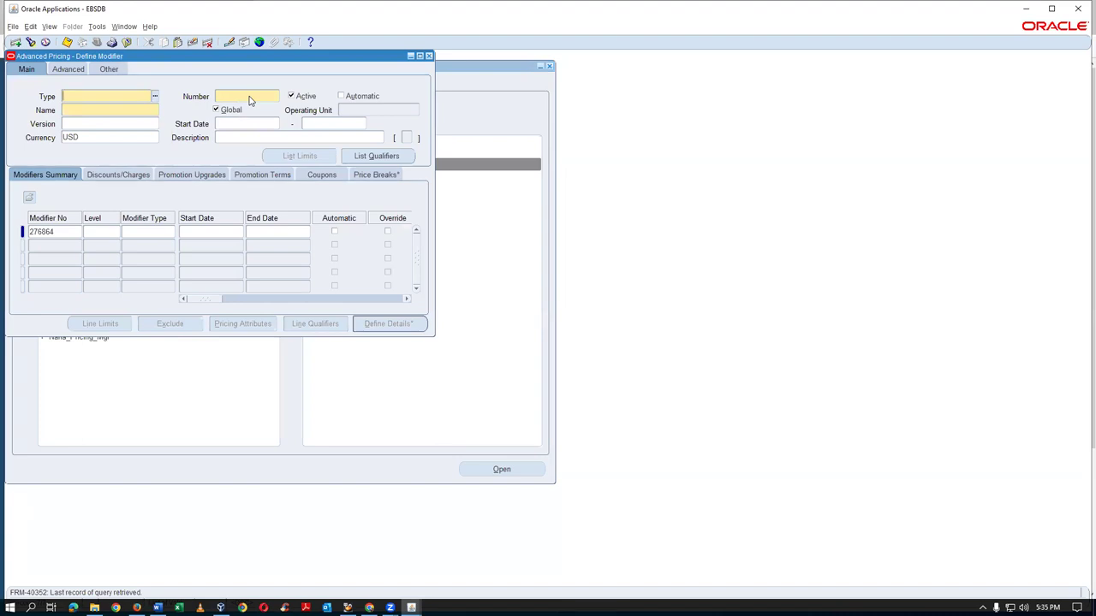
Step: Set the modifier type to Discount List with number and name t02_List_Limit
double_click(95, 96)
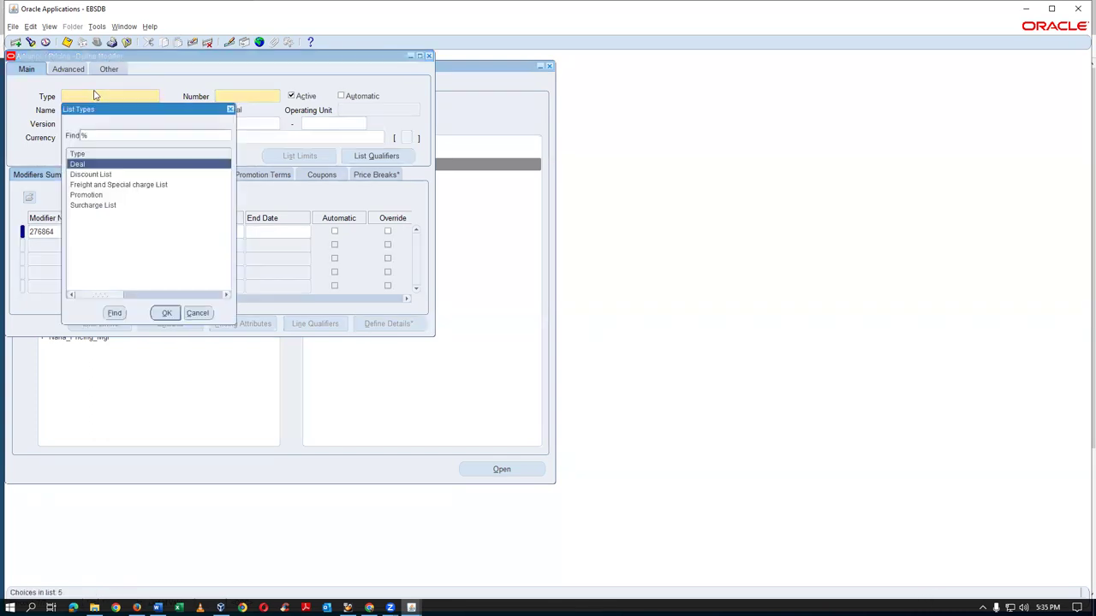
key(Down)
key(Return)
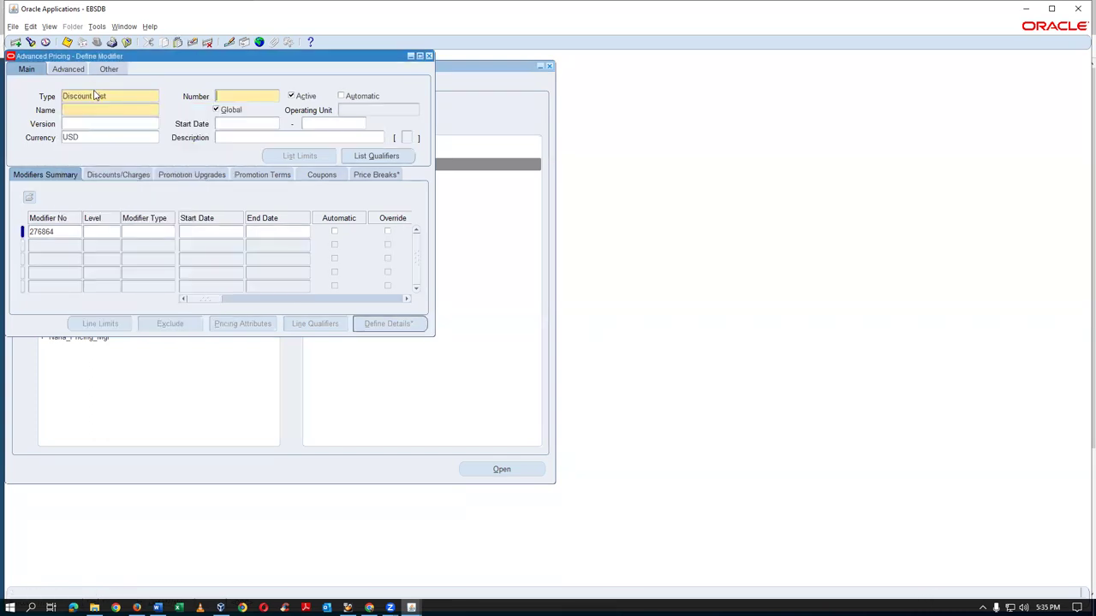
text(t02_List_Limit)
double_click(269, 97)
key(ctrl+c)
click(83, 111)
key(ctrl+v)
Step: Add line 1 at Line level with modifier type Discount
click(72, 233)
text(1)
key(Tab)
text(li)
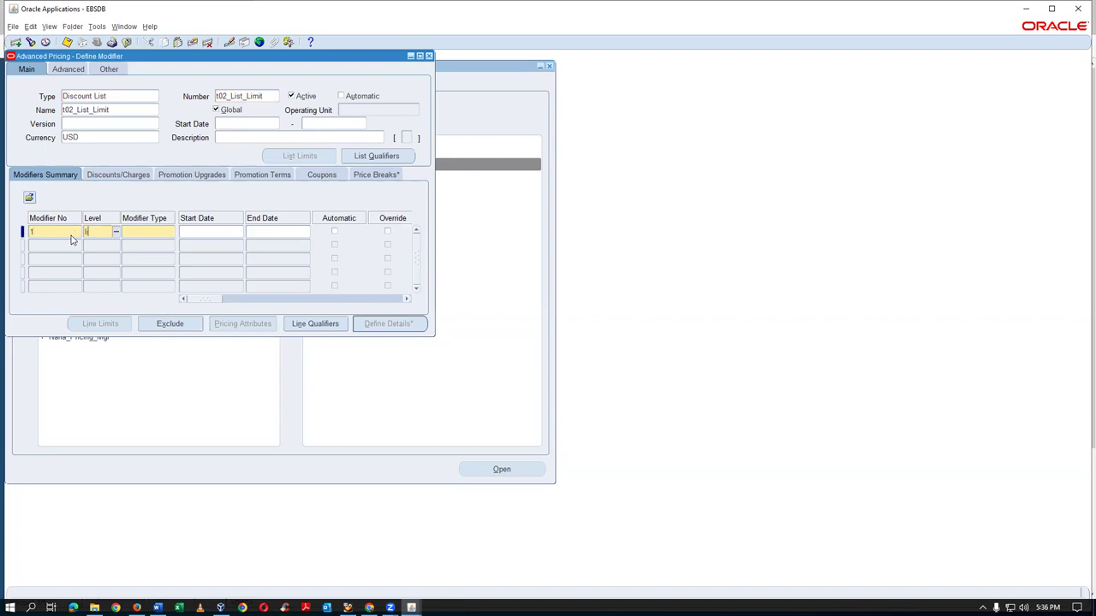
text(ne)
key(Tab)
key(ctrl+l)
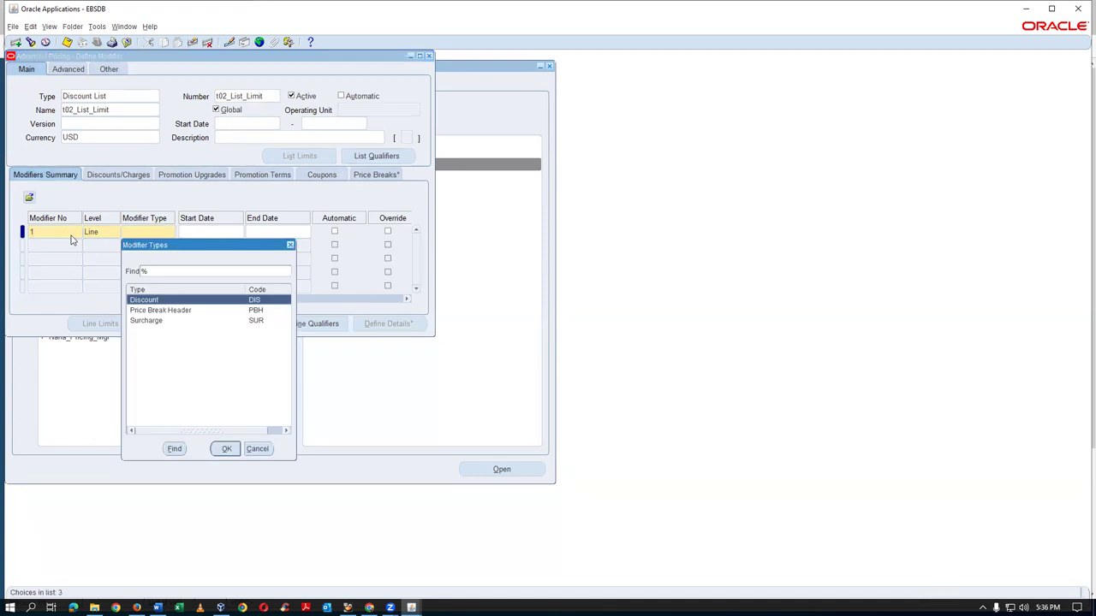
key(Return)
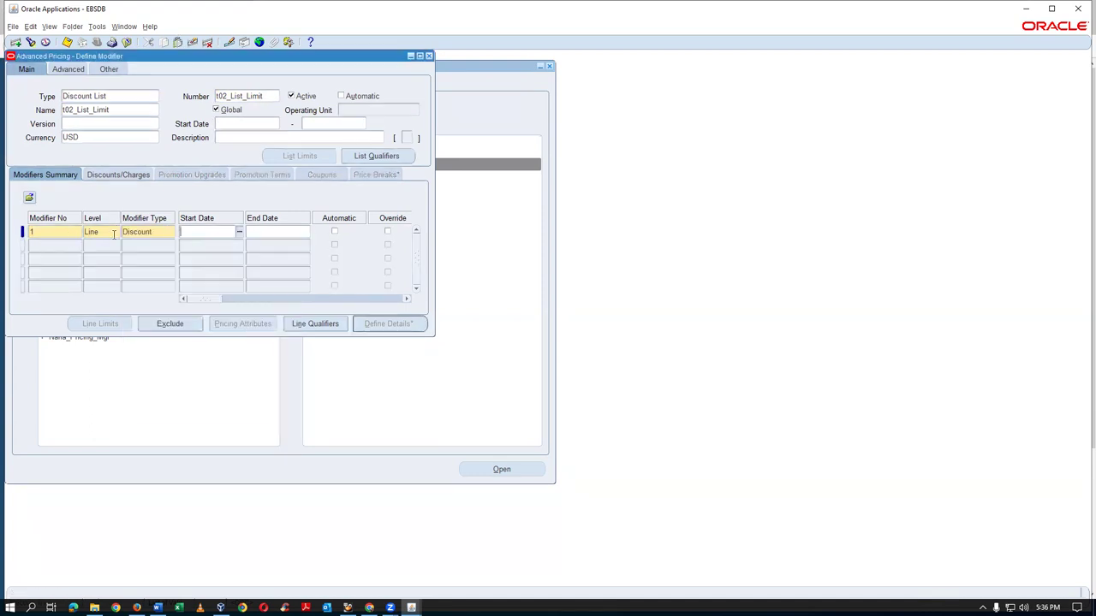
Step: Make the line automatic with pricing phase List Line Adjustment
click(334, 231)
drag(195, 300, 215, 306)
click(302, 232)
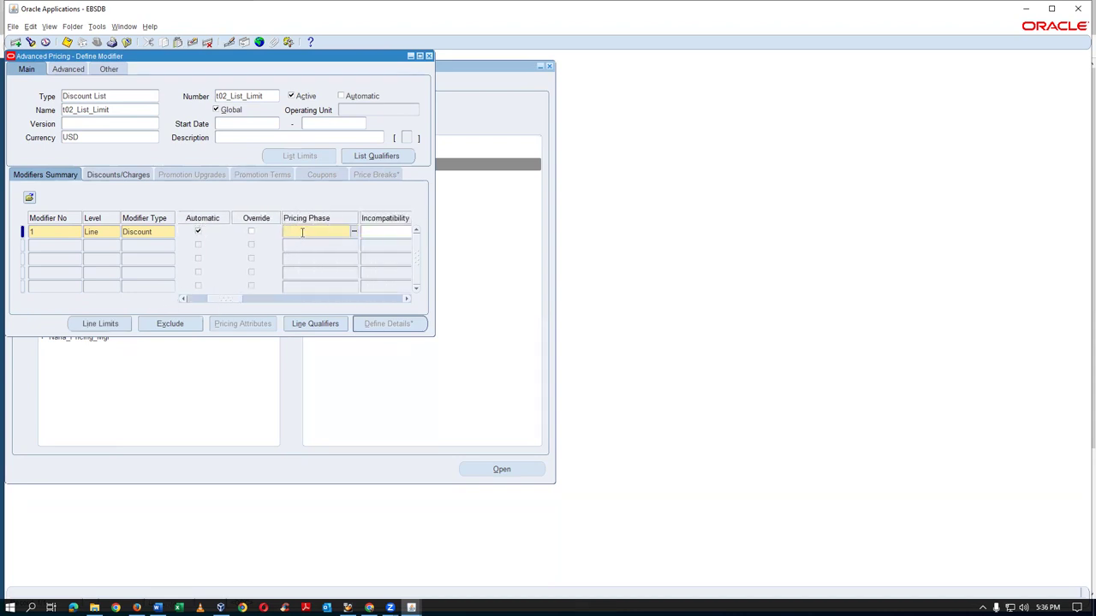
double_click(302, 232)
key(Down)
key(Return)
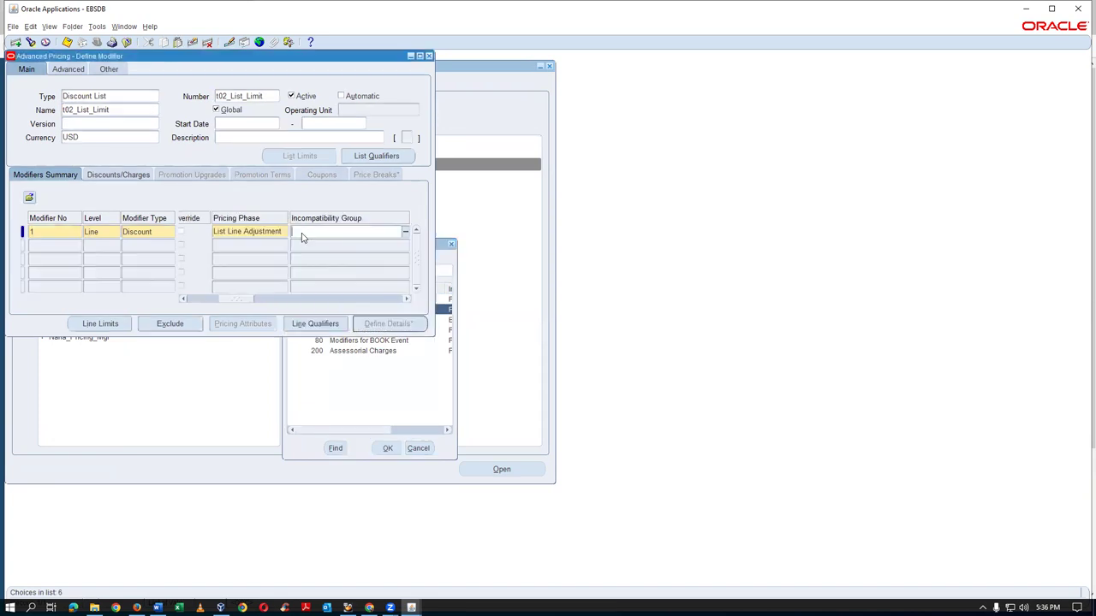
drag(244, 300, 288, 310)
Step: Set the line's product attribute to Item Number with value t02%
click(351, 232)
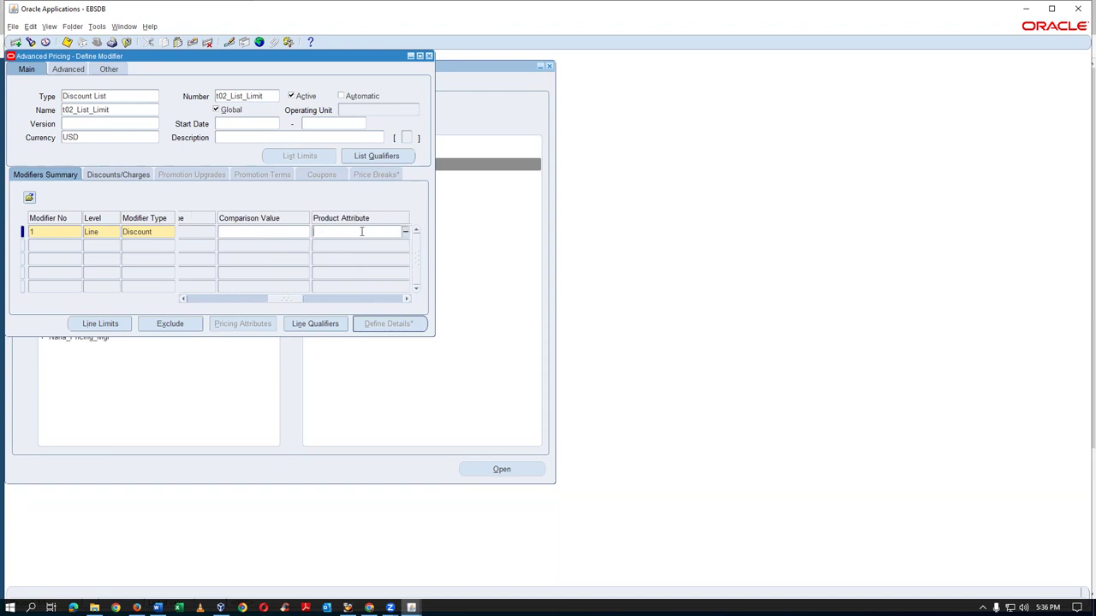
text(item n)
key(Tab)
text(t02%)
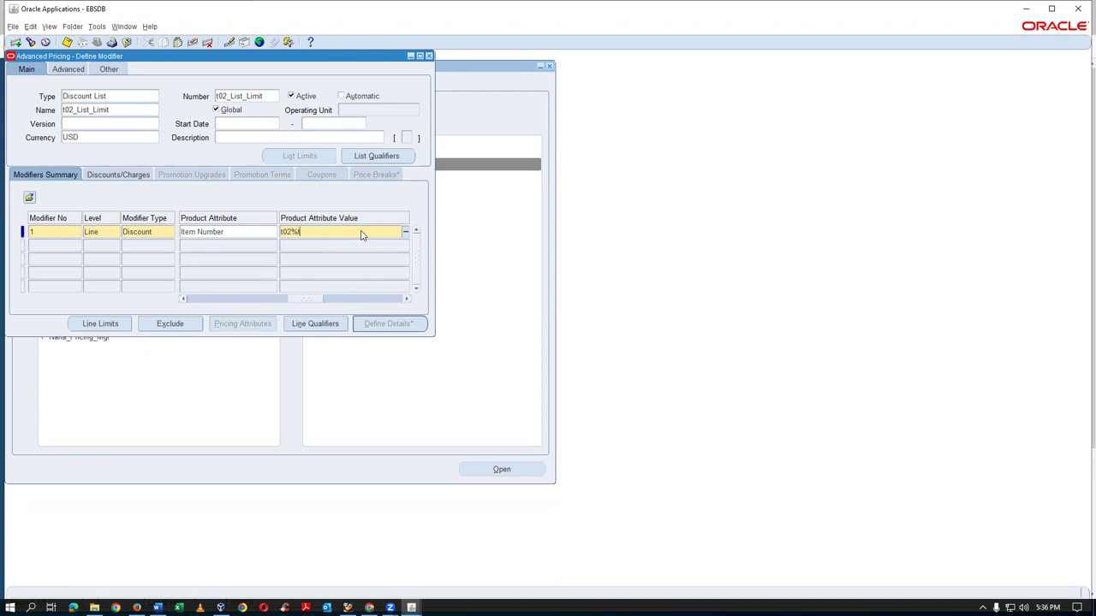
key(Tab)
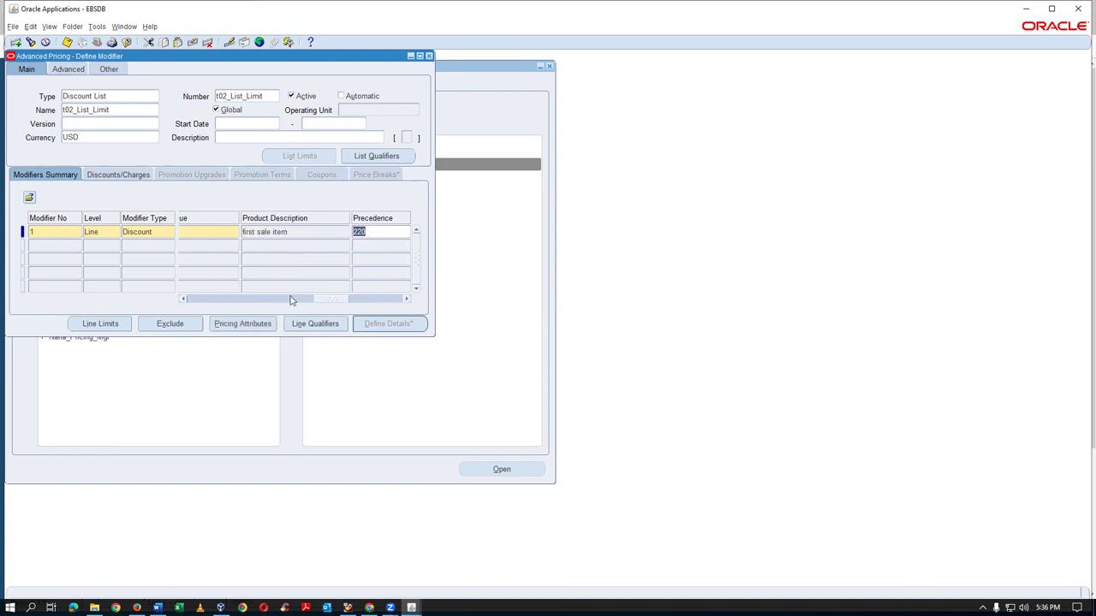
click(360, 300)
click(361, 301)
click(366, 302)
click(370, 303)
click(377, 305)
click(381, 306)
click(373, 318)
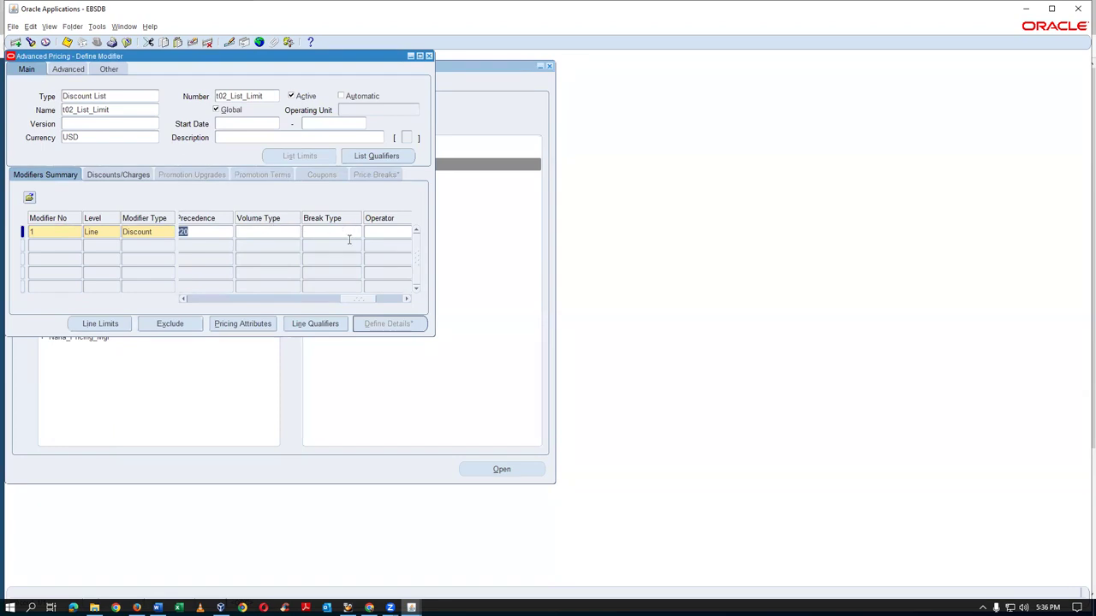
click(361, 303)
click(370, 304)
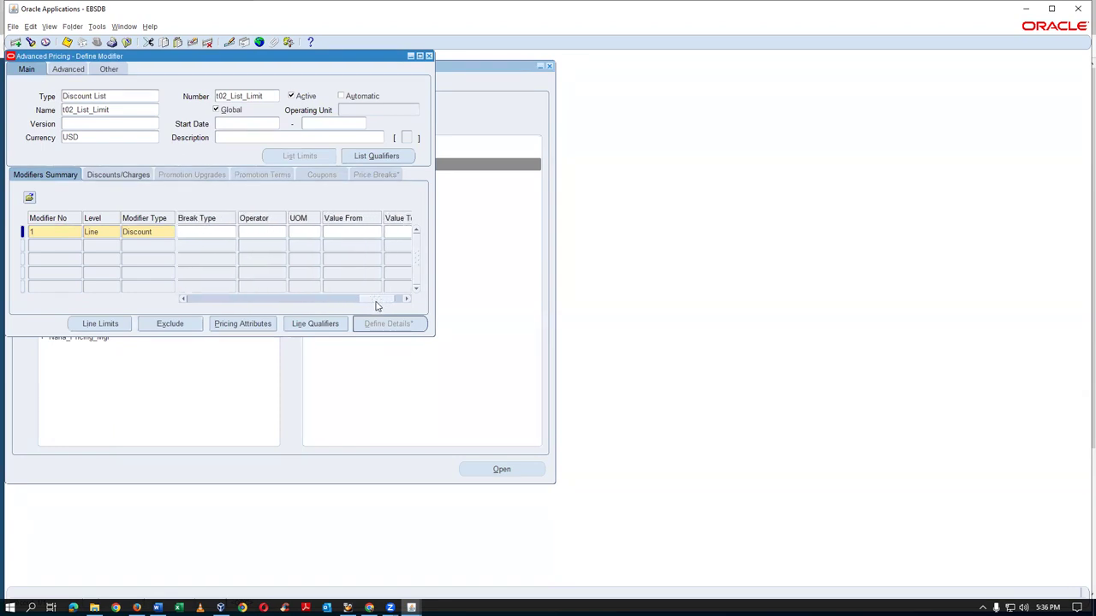
Step: Give the line a Percent application method of 30 and save the modifier
click(111, 177)
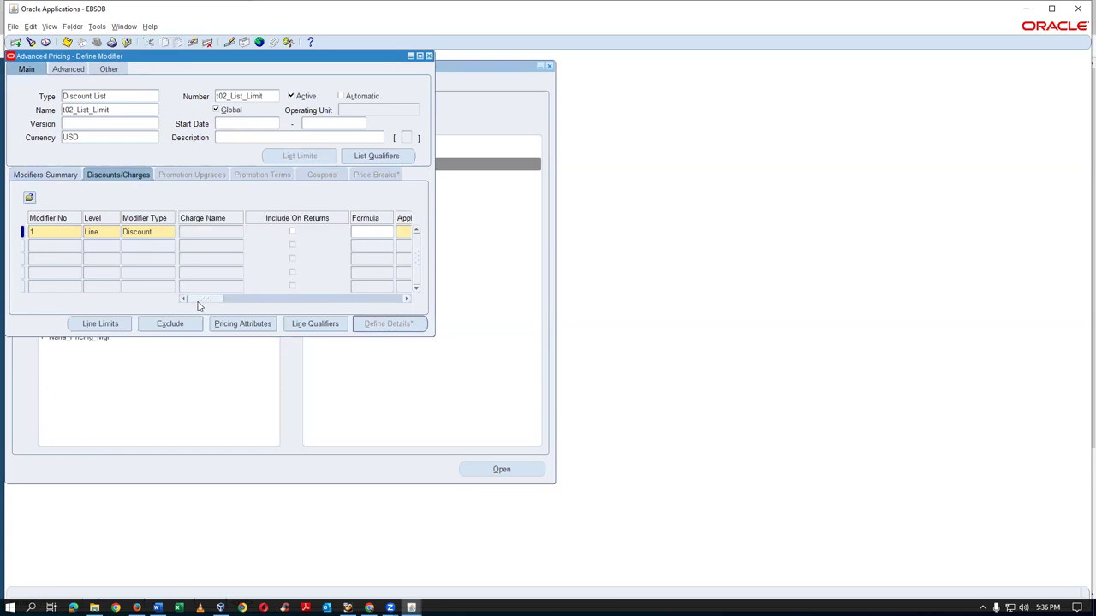
drag(196, 303, 230, 306)
click(230, 238)
text(pe)
key(Tab)
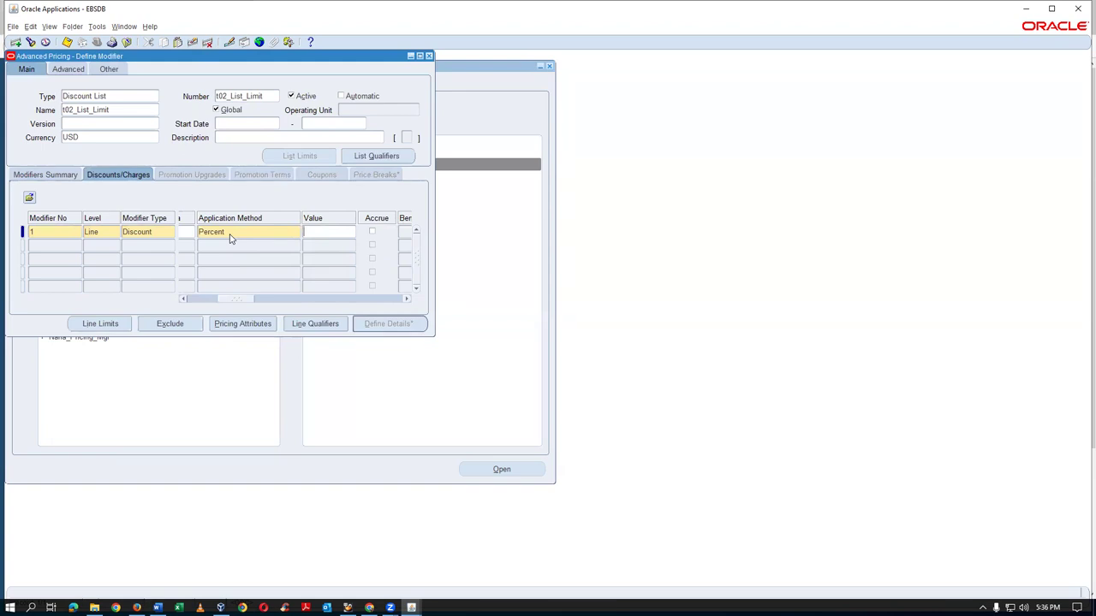
text(30)
key(ctrl+s)
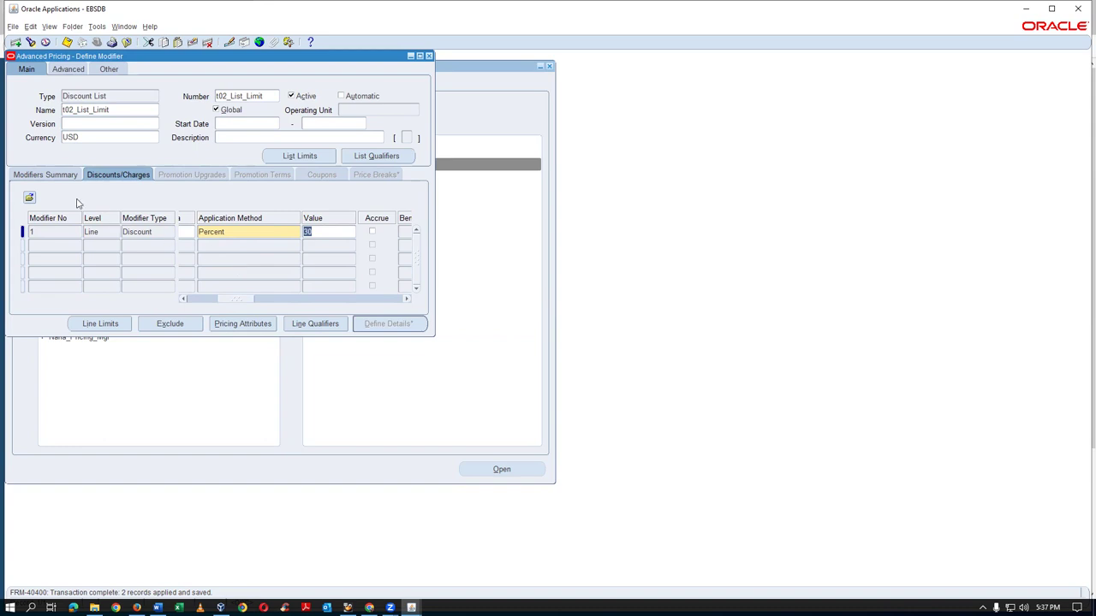
click(42, 178)
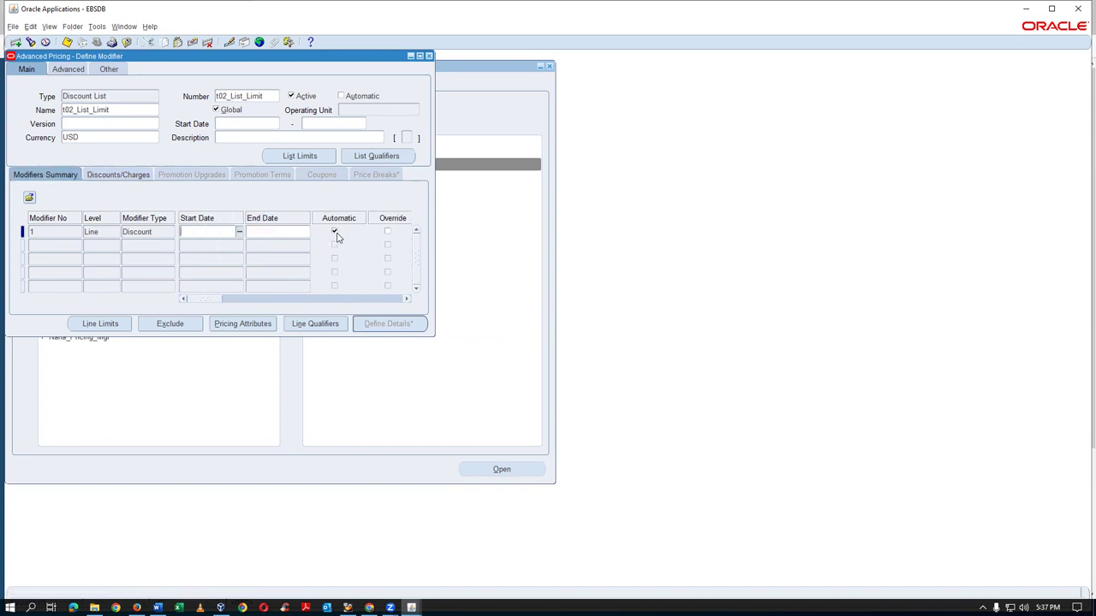
Step: Open Define Limits for t02_List_Limit and set the limit basis to Usage
click(310, 158)
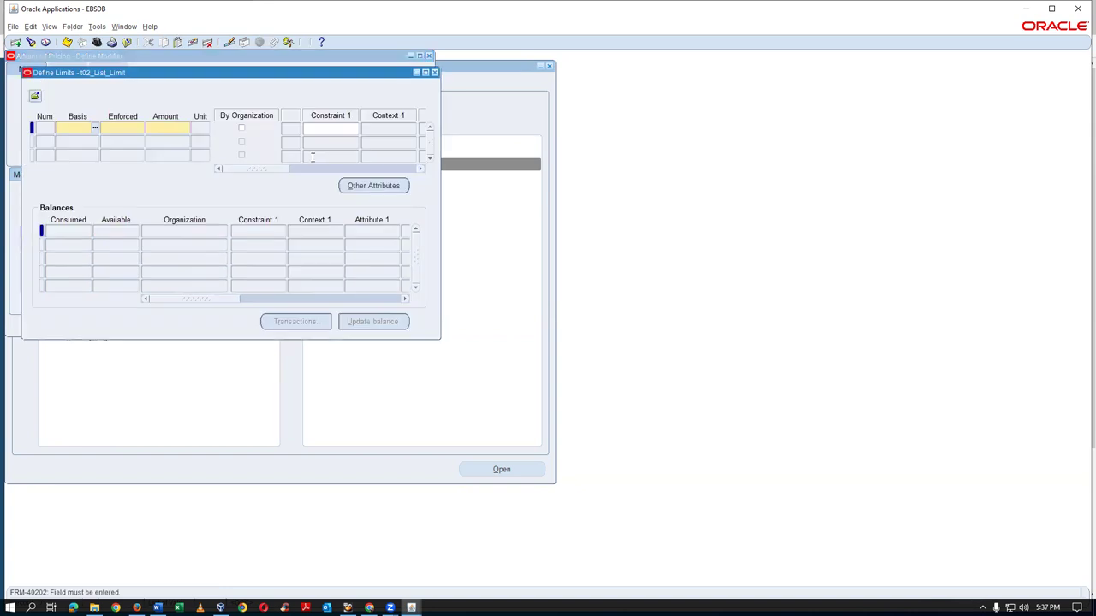
key(alt+Tab)
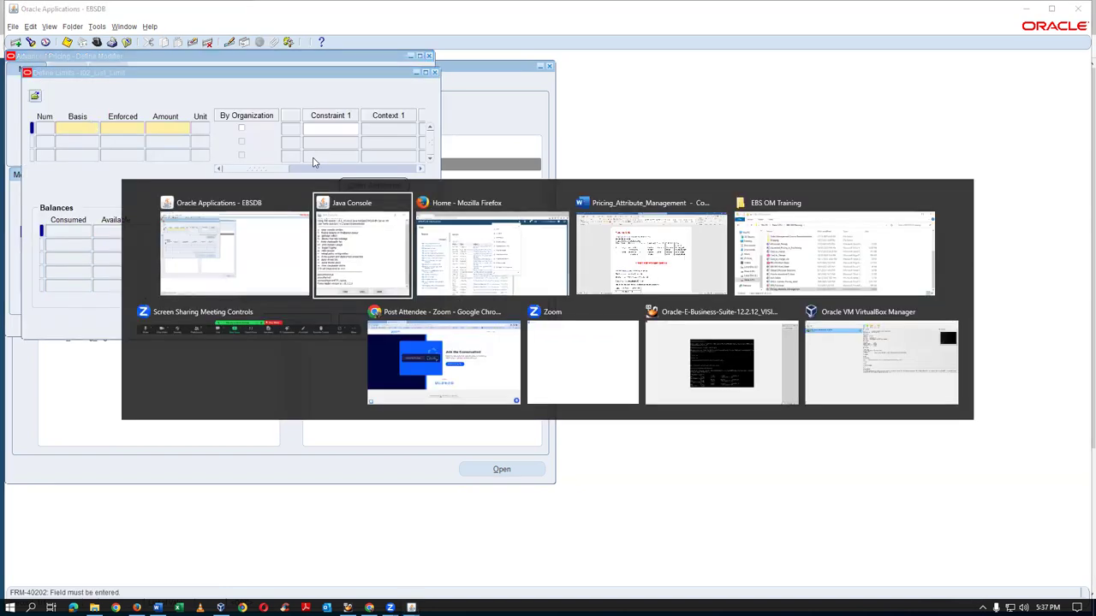
key(alt+Tab)
key(alt+Tab)
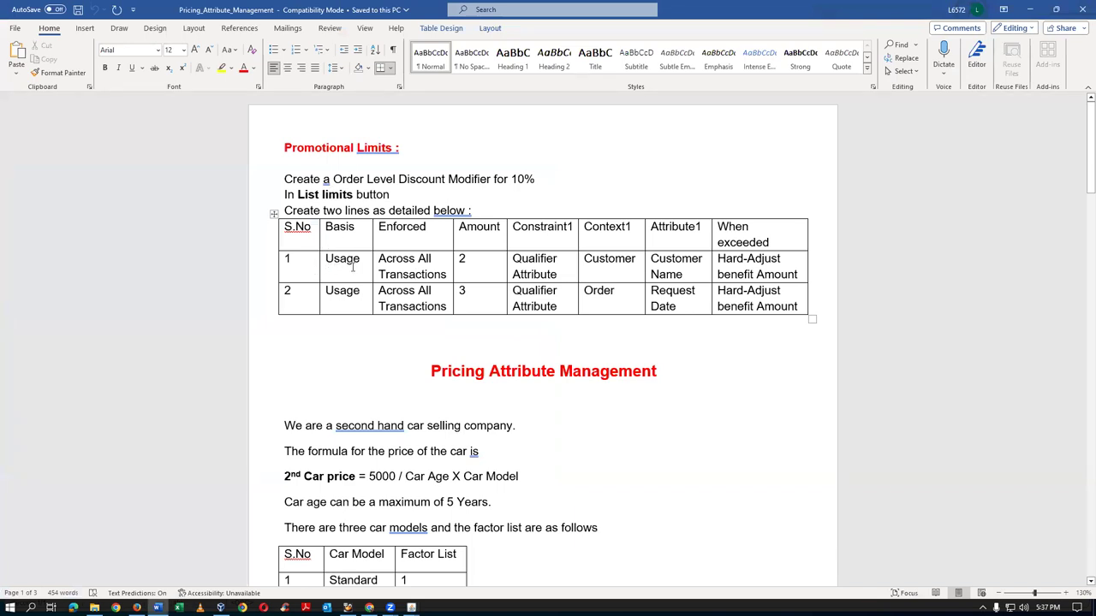
key(alt+Tab)
text(Usage)
key(Tab)
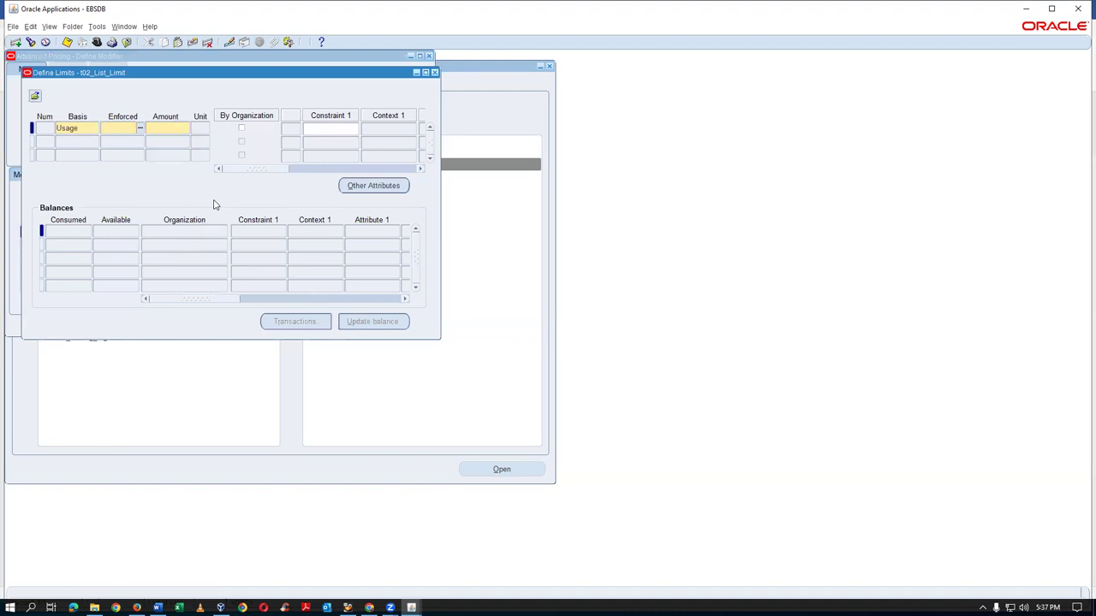
key(alt+Tab)
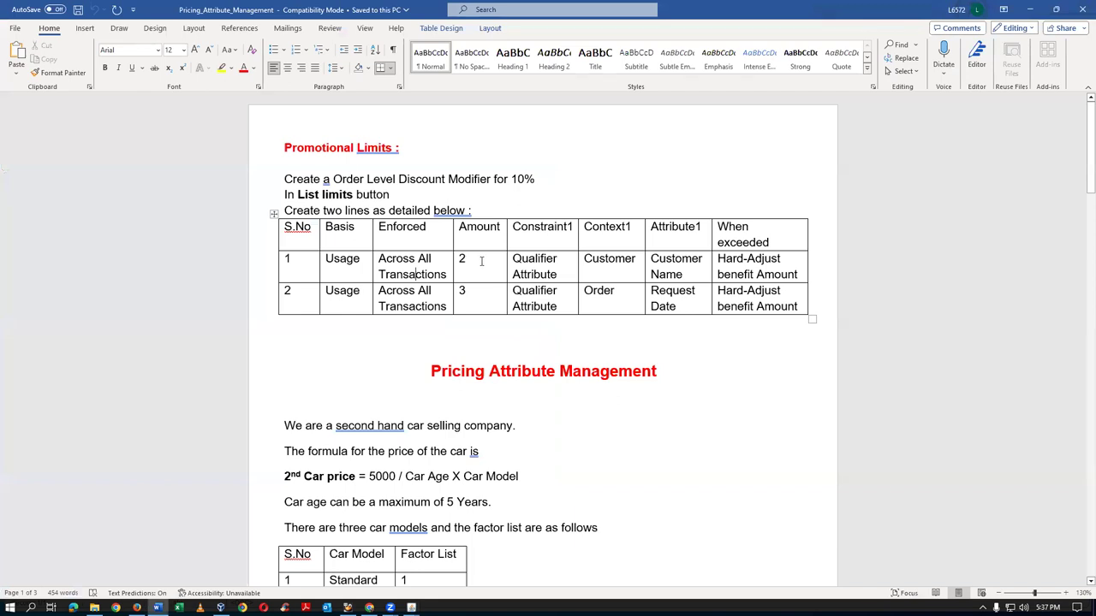
key(alt+Tab)
Step: Enforce the limit Across All Transactions with an amount of 2
key(ctrl+l)
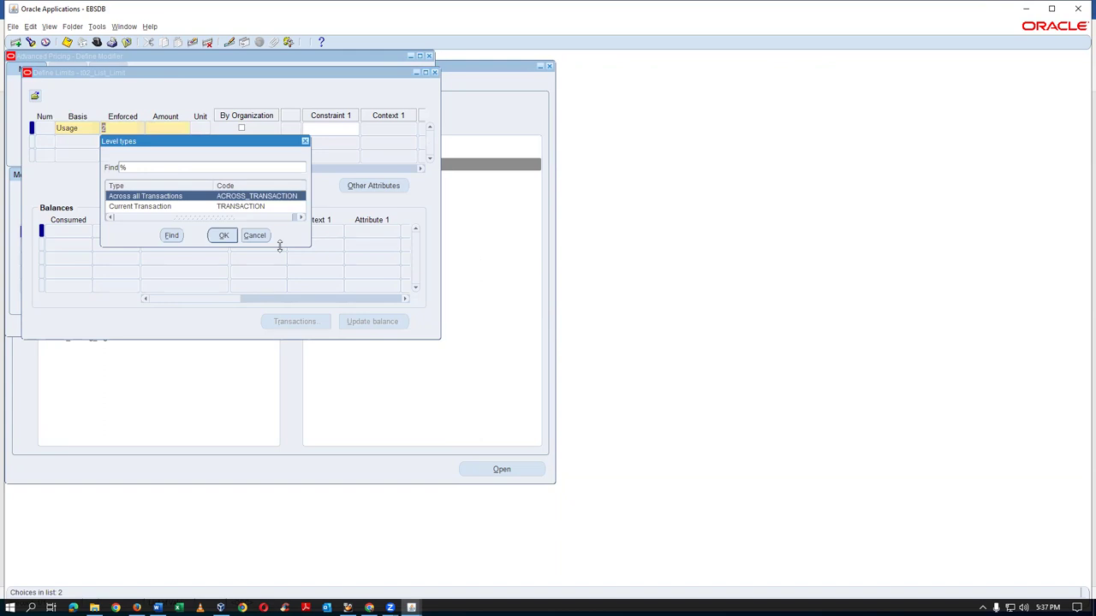
click(220, 238)
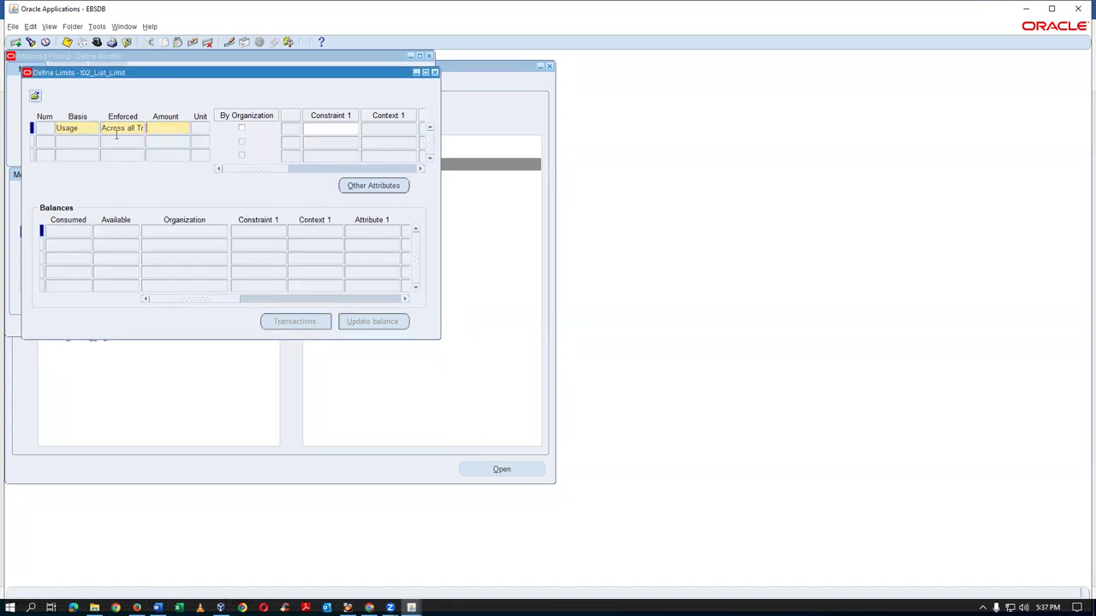
key(alt+Tab)
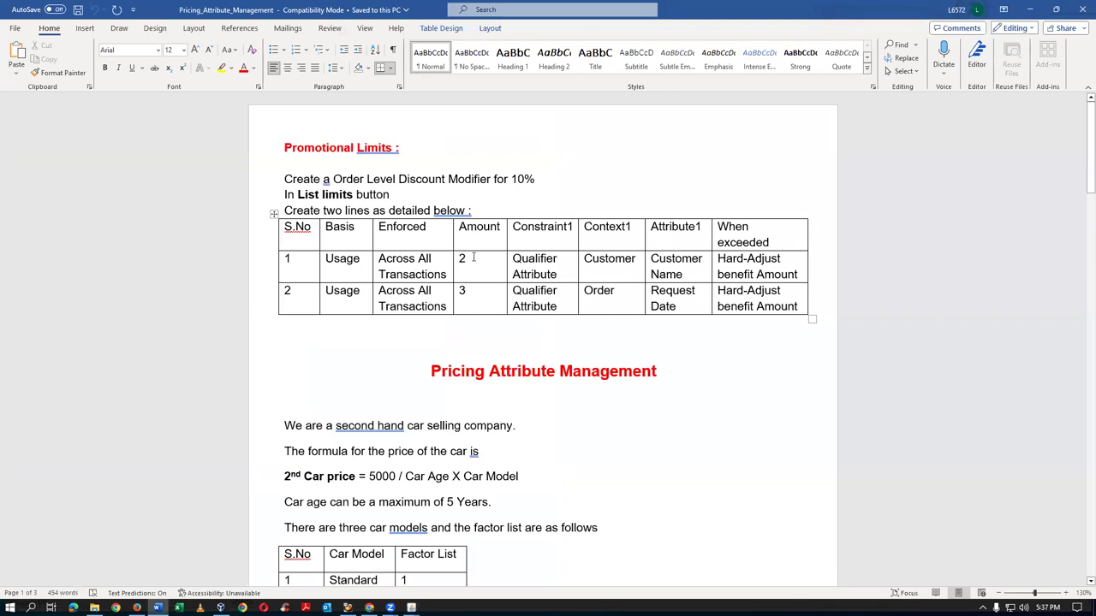
key(alt+Tab)
text(2)
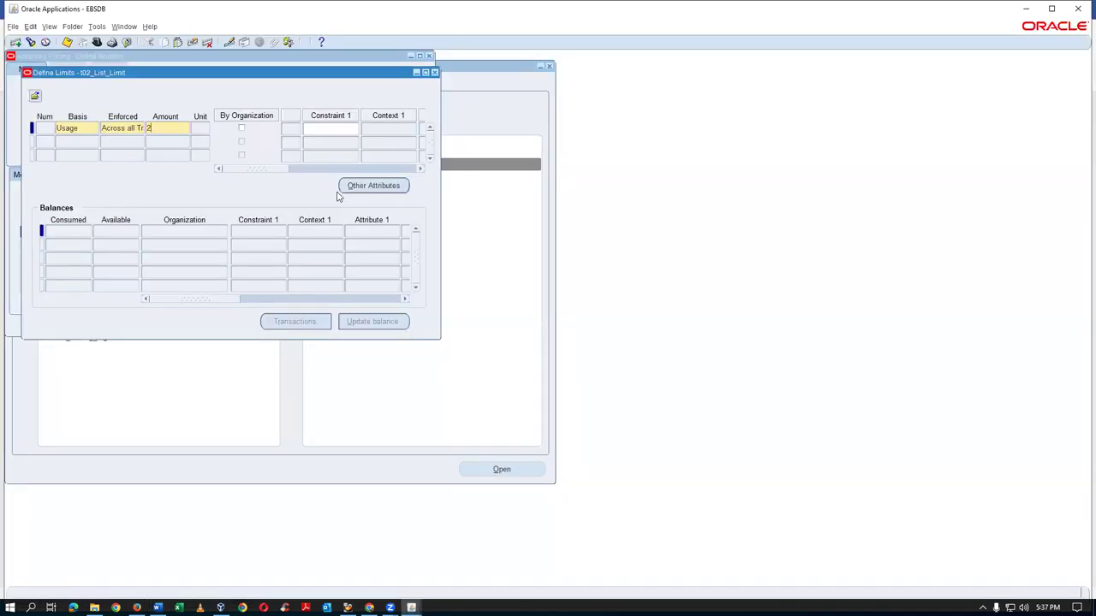
key(alt+Tab)
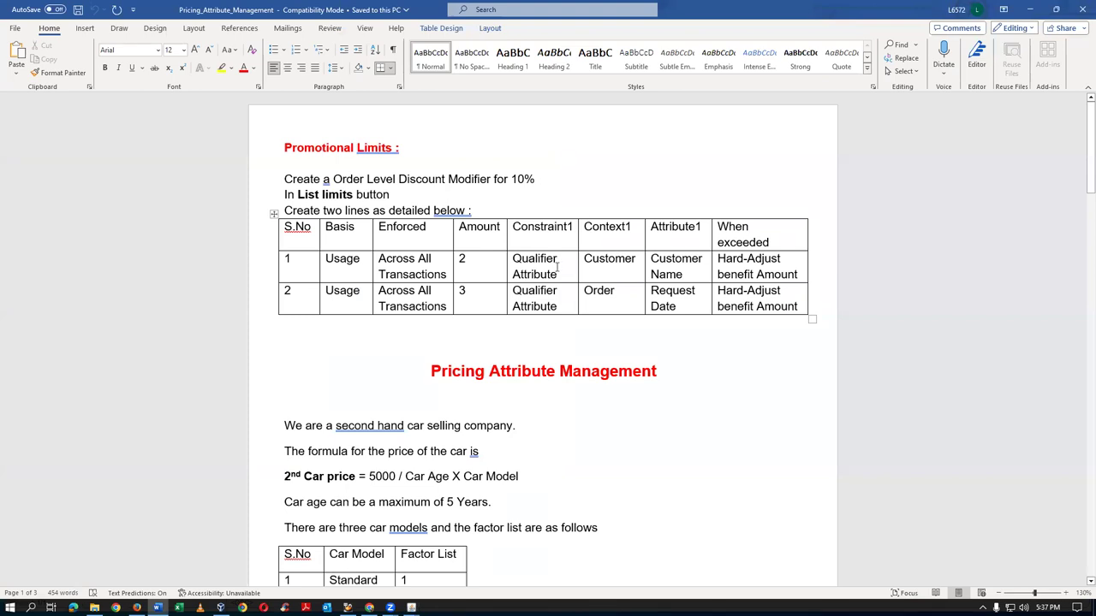
key(alt+Tab)
Step: Set Constraint 1 to Qualifier Attribute and look up customer contexts for Context 1
click(346, 129)
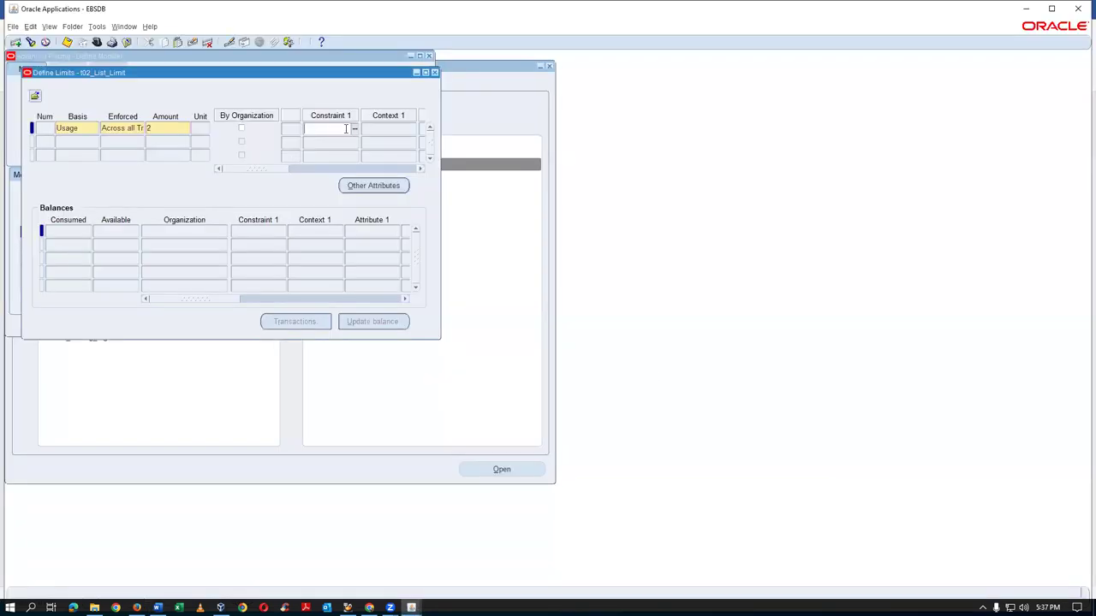
text(qual)
key(Tab)
key(alt+Tab)
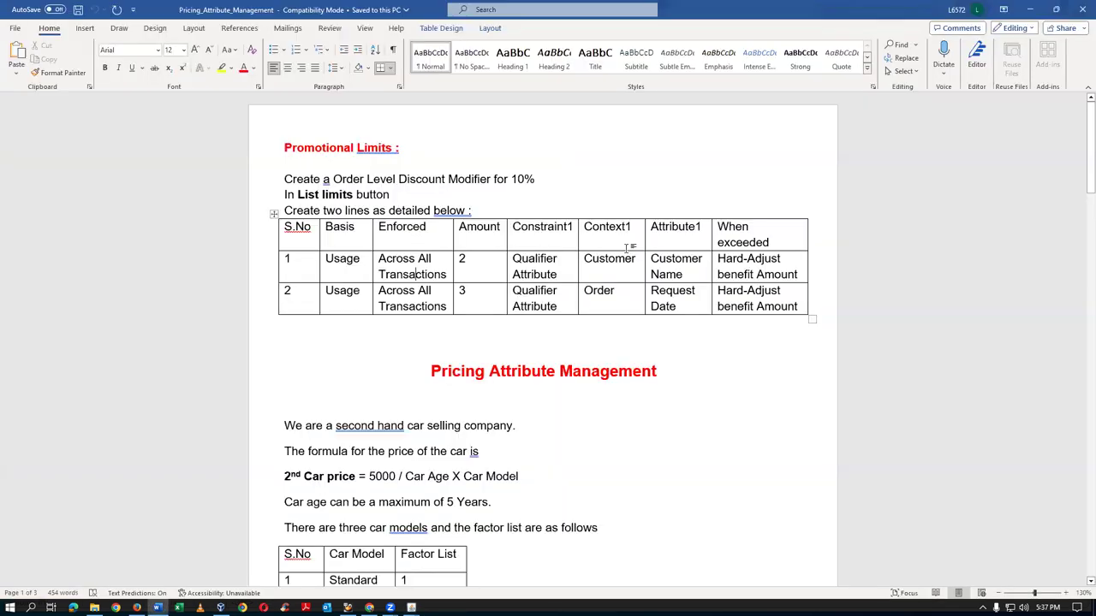
key(alt+Tab)
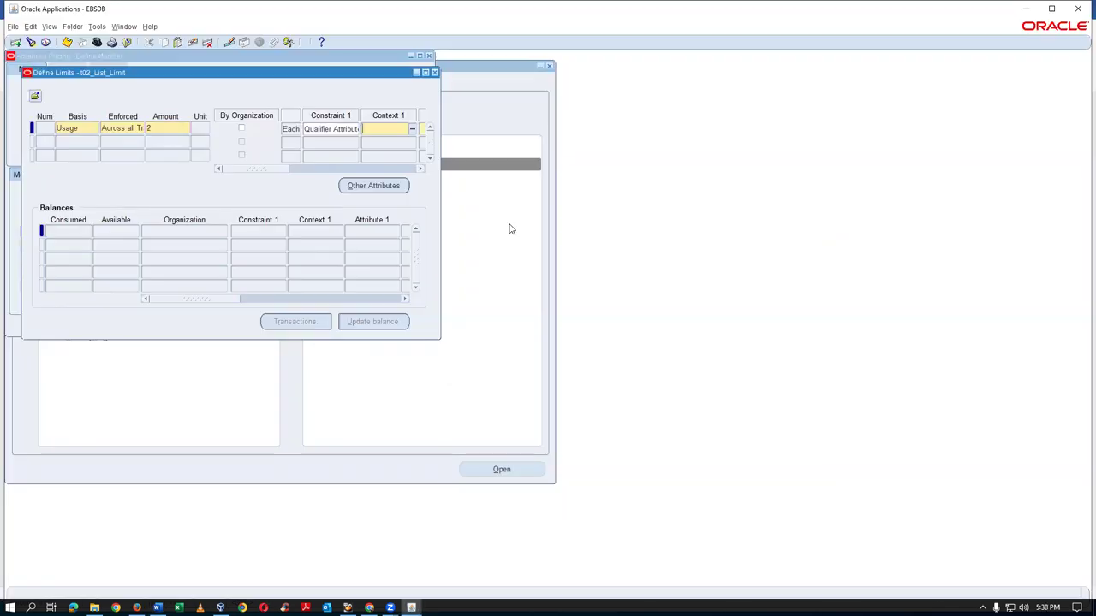
text(cus)
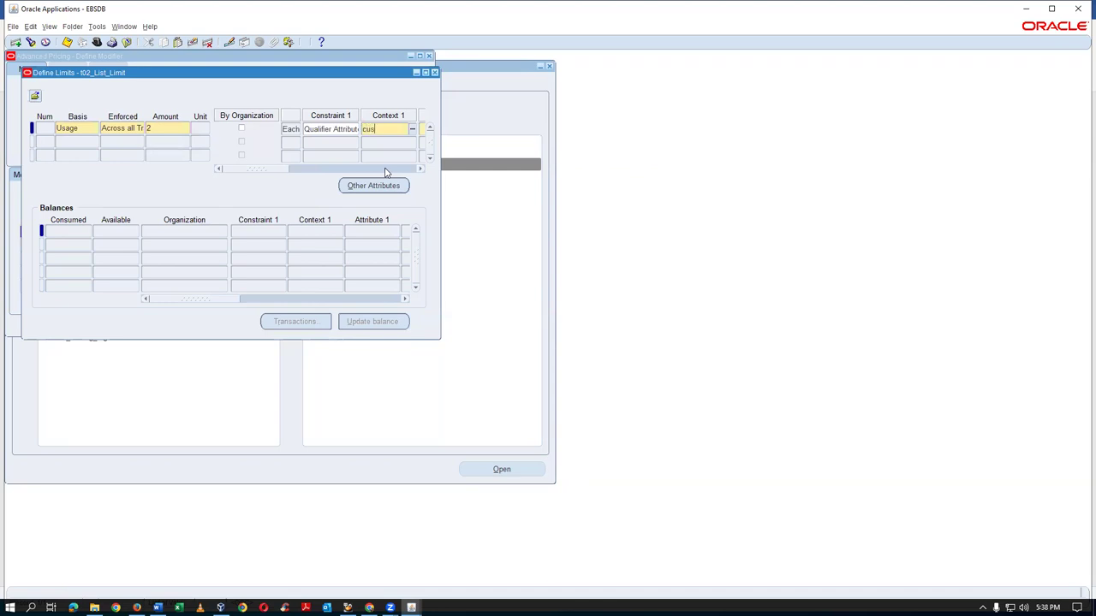
key(Tab)
Step: Set the constraint's Context 1 to Customer and Attribute 1 to Customer Name
click(466, 346)
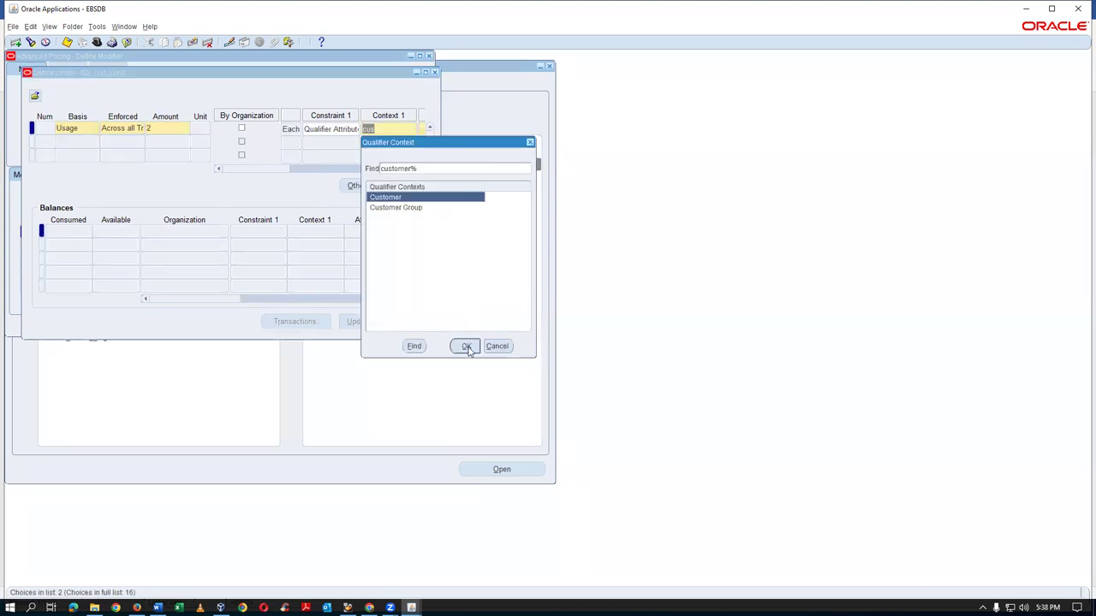
click(294, 170)
key(alt+Tab)
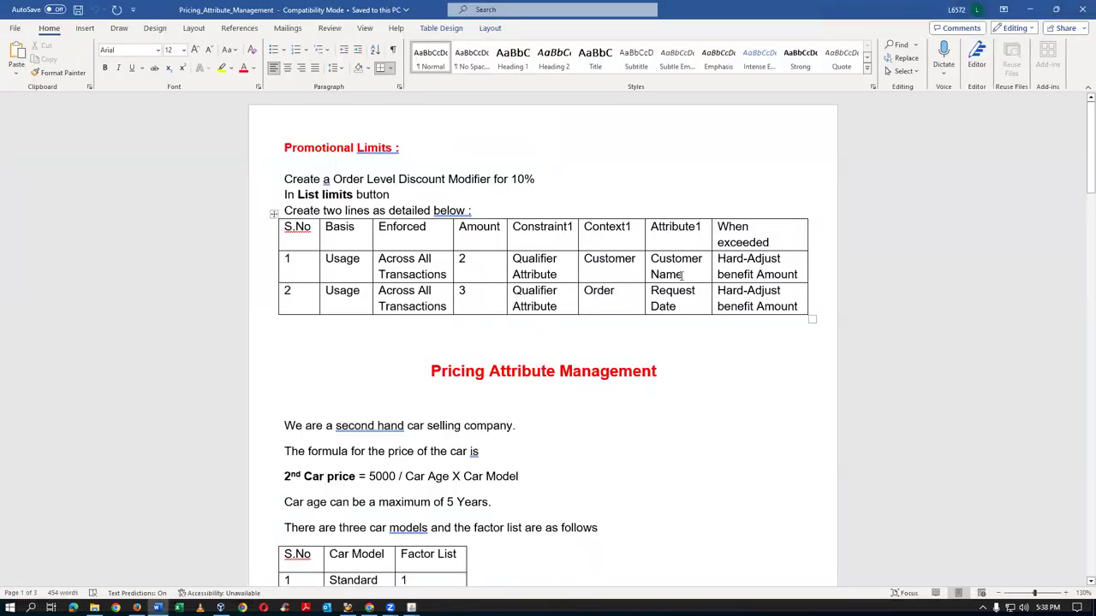
key(alt+Tab)
text(cust)
key(Tab)
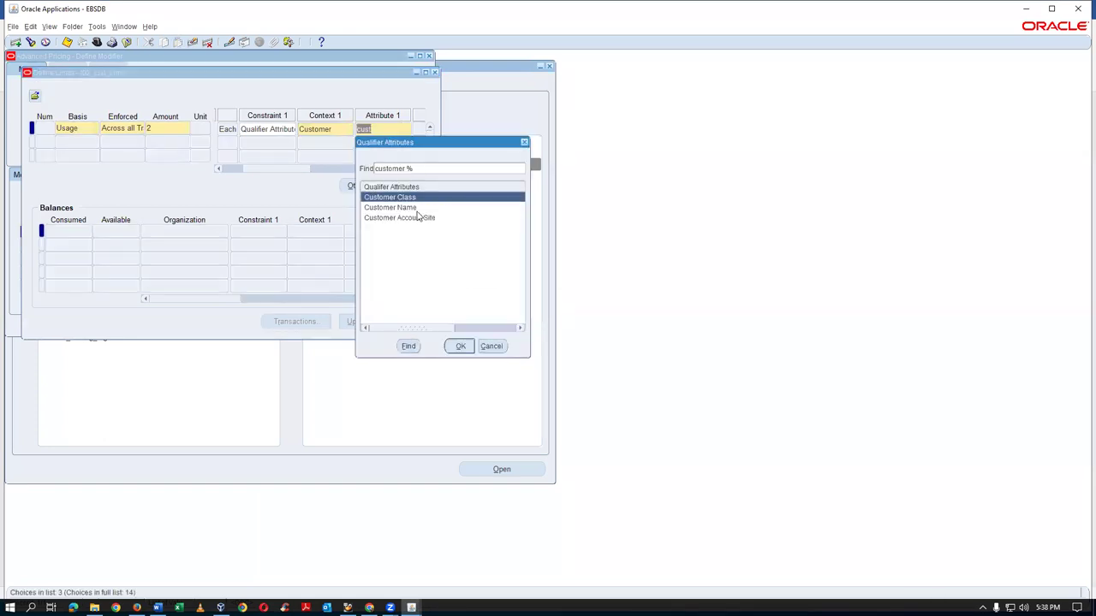
click(421, 207)
click(460, 346)
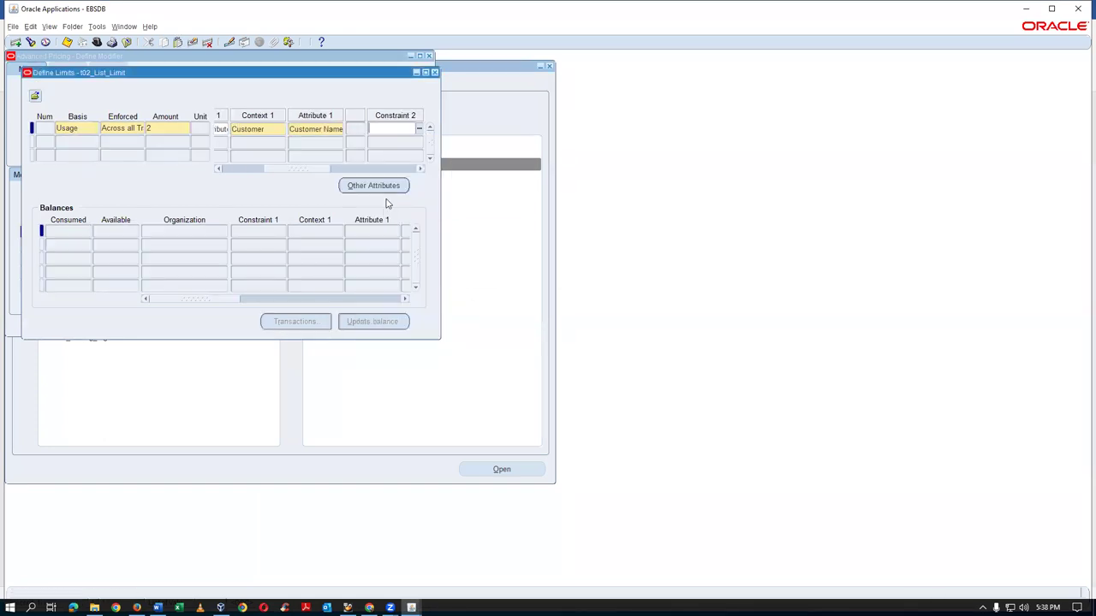
Step: Set the limit's When Exceeded option and save the limit
click(299, 170)
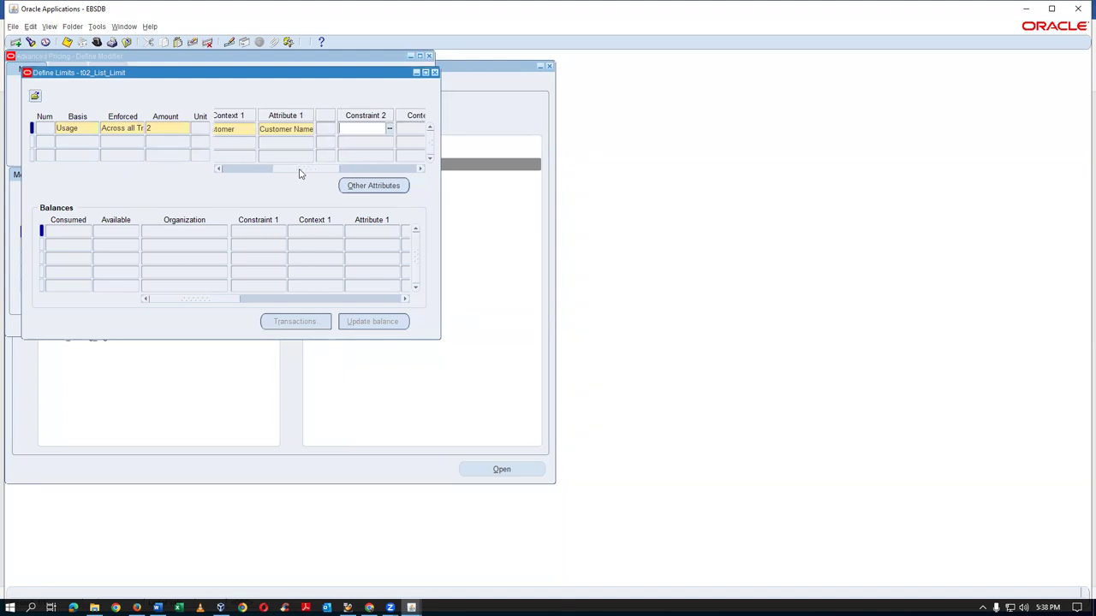
key(alt+Tab)
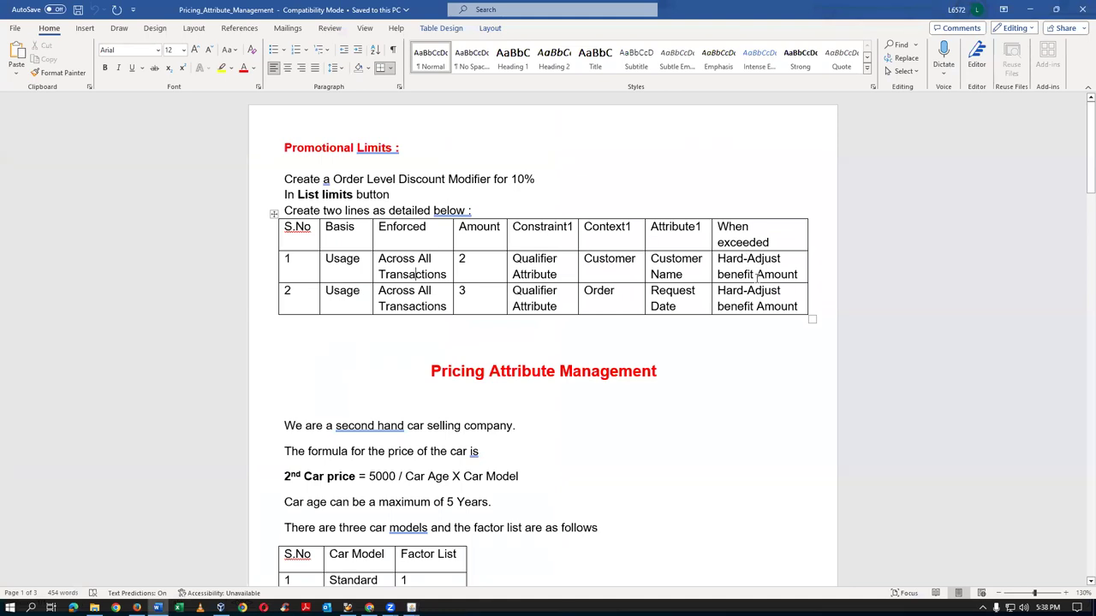
key(alt+Tab)
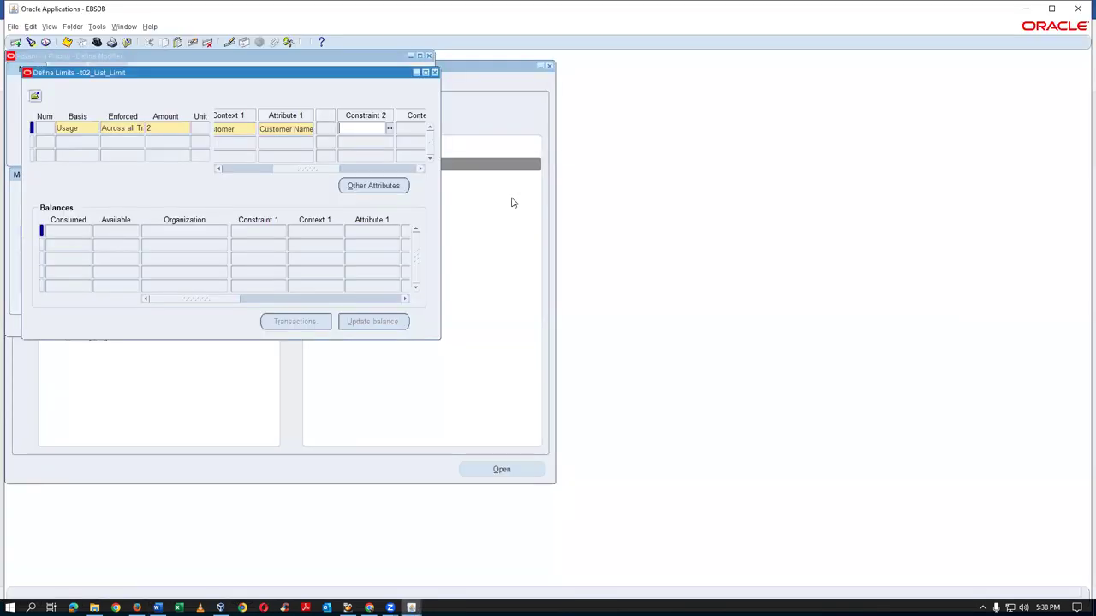
click(301, 171)
drag(302, 178, 365, 178)
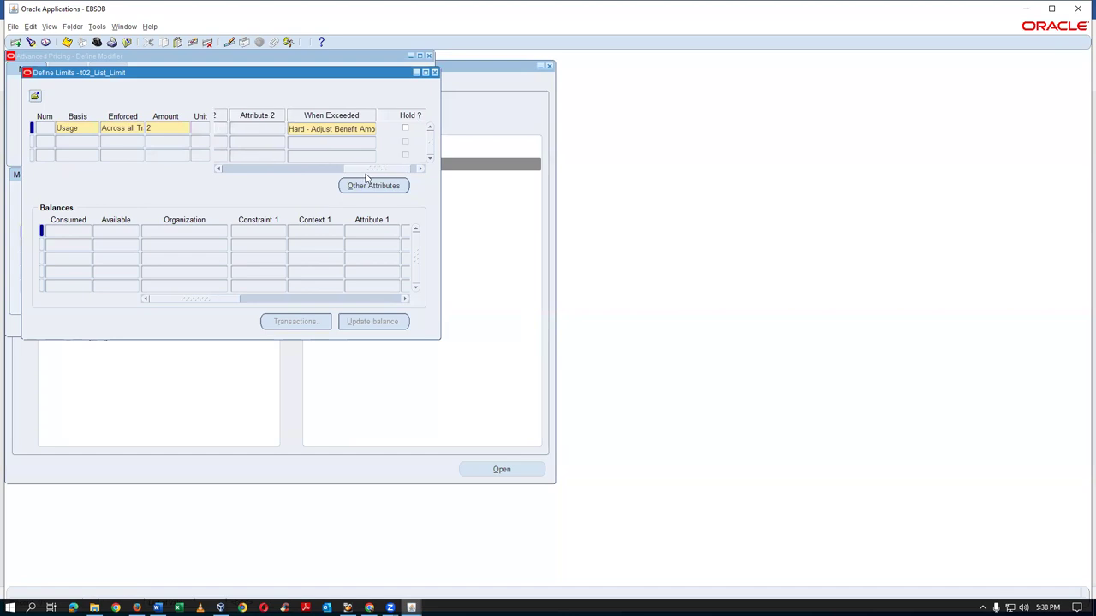
click(347, 130)
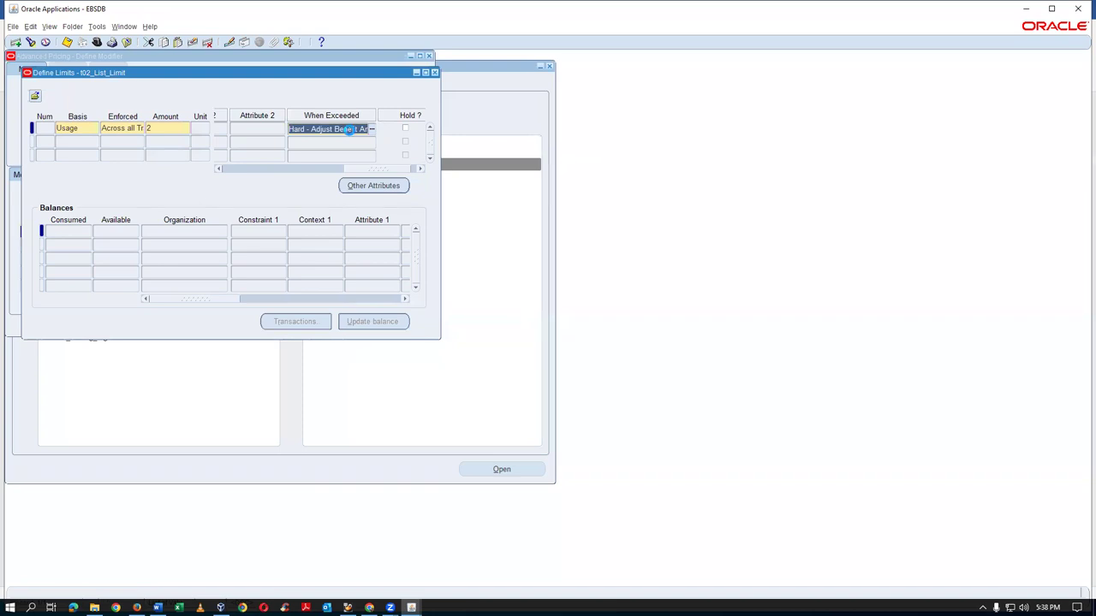
key(ctrl+s)
Step: Review the saved amount 2, Context and Attribute values, then close Define Limits
click(374, 170)
click(374, 170)
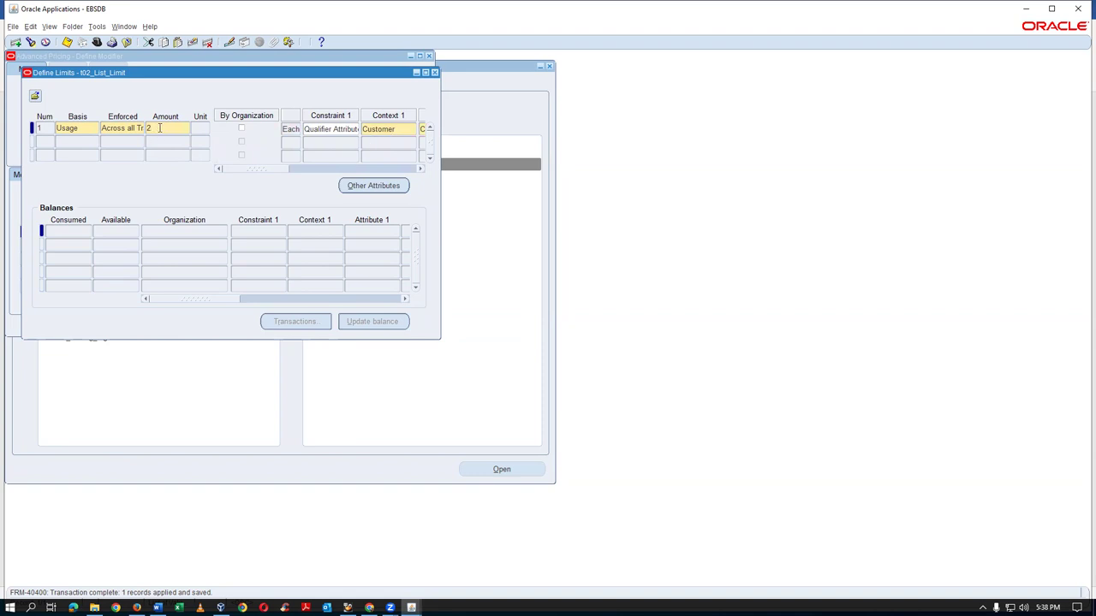
click(159, 128)
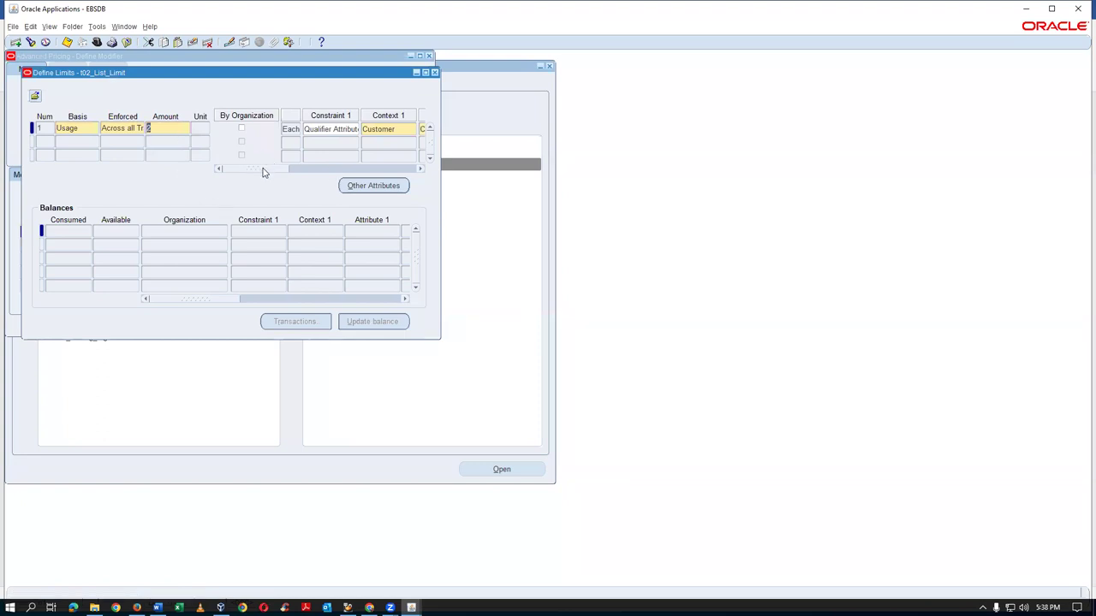
drag(264, 171, 287, 175)
click(334, 131)
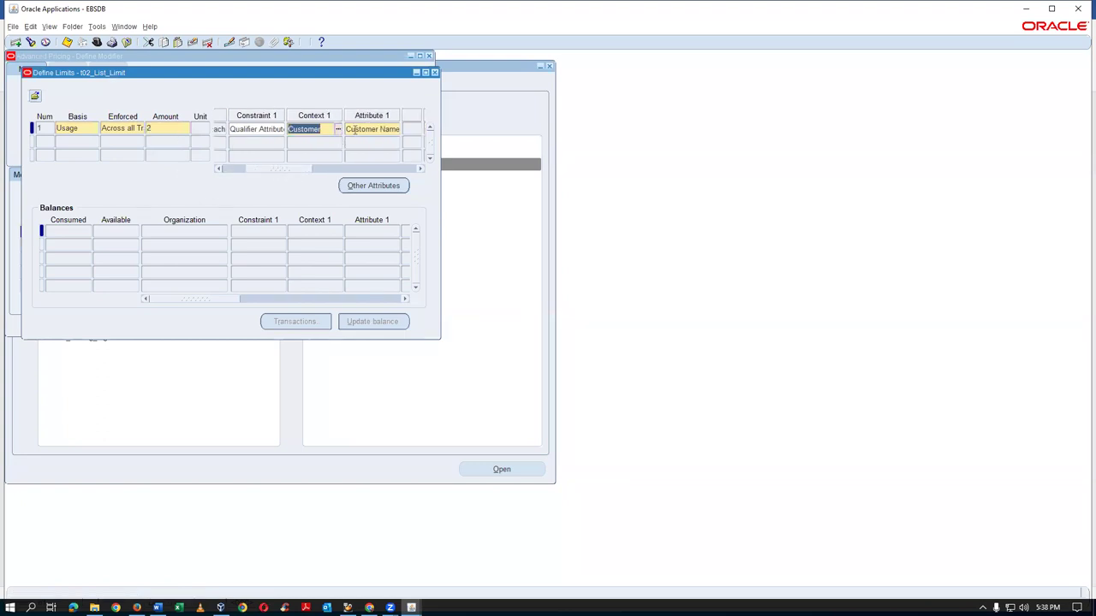
click(373, 129)
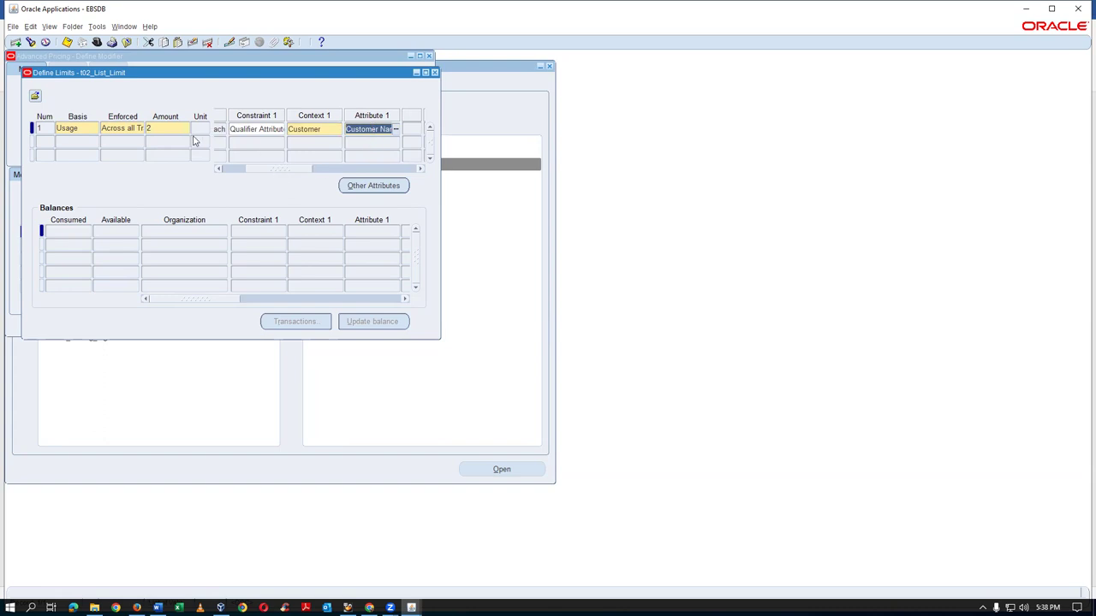
click(168, 126)
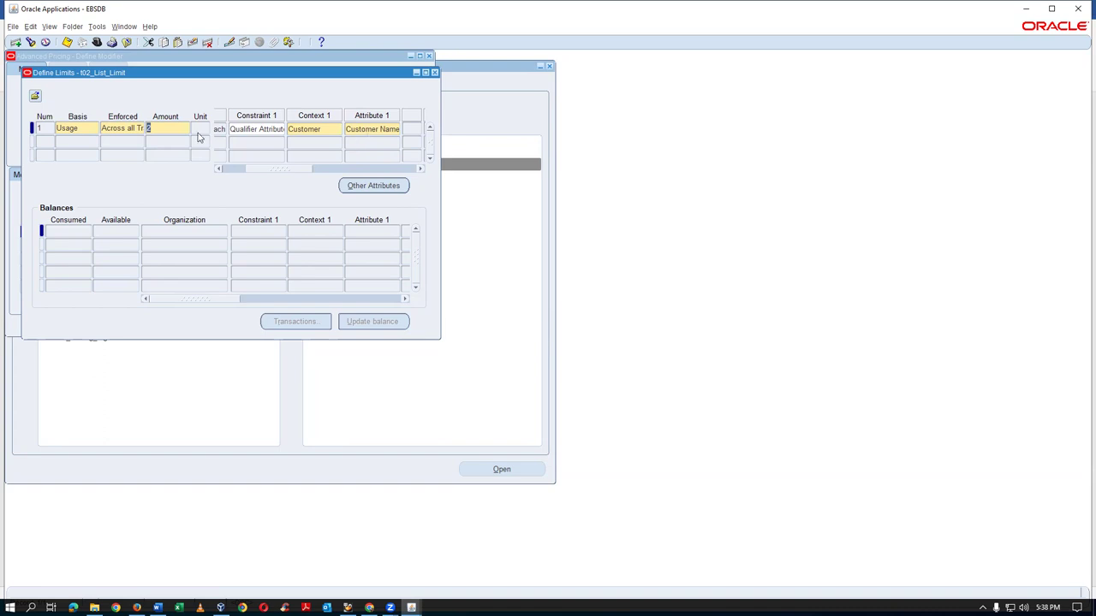
click(435, 72)
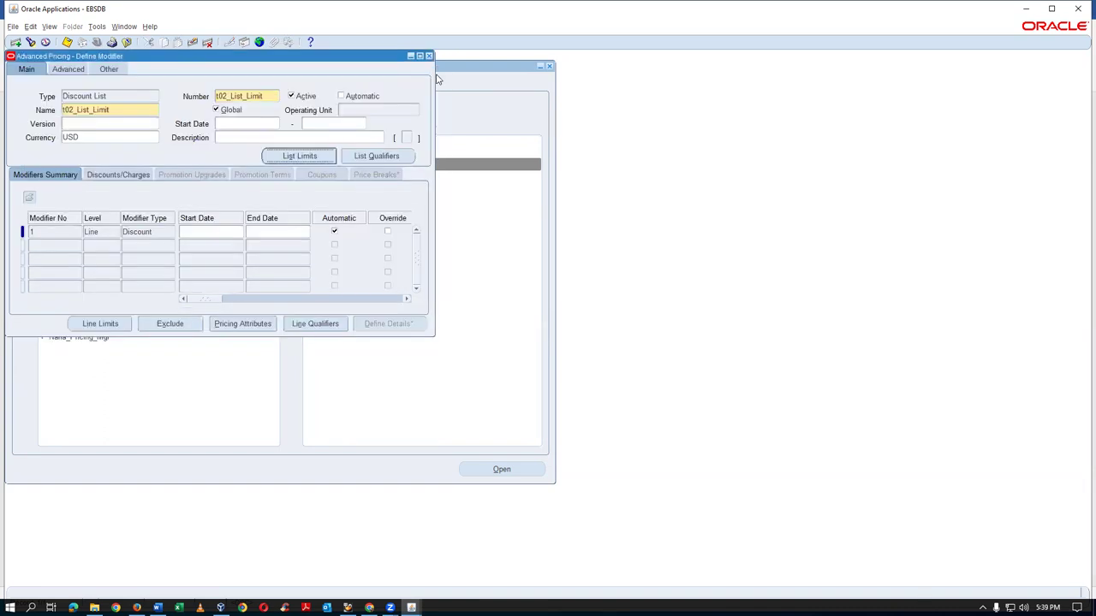
Step: Start a sales order for customer t02_cust_1 with one line of t02_first_item, quantity 1
click(429, 56)
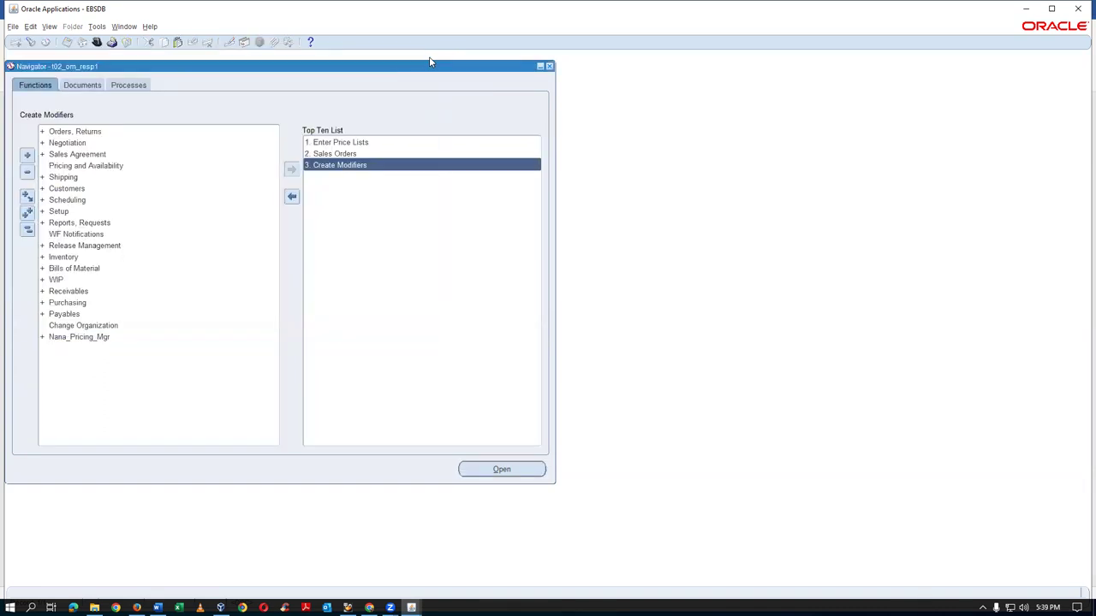
double_click(337, 153)
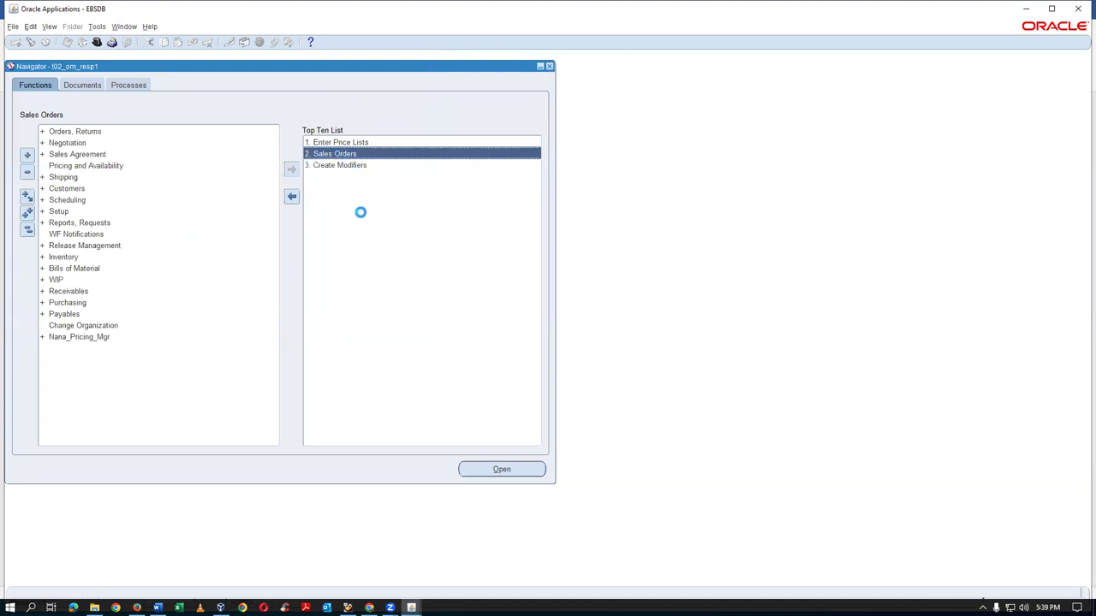
text(t02_cust_1)
key(Tab)
click(107, 75)
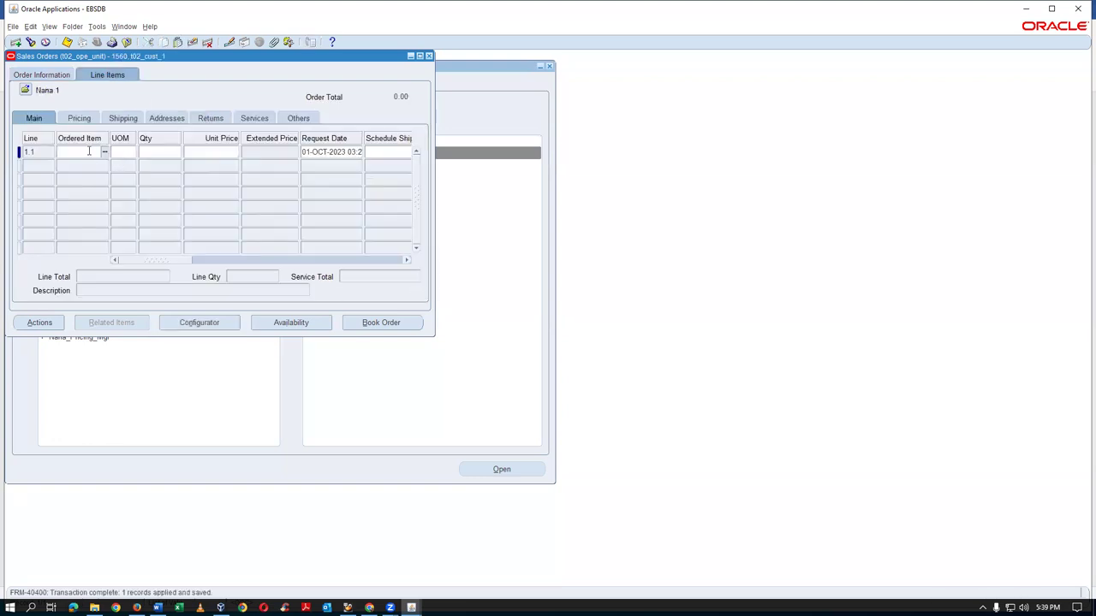
text(t02%)
key(Tab)
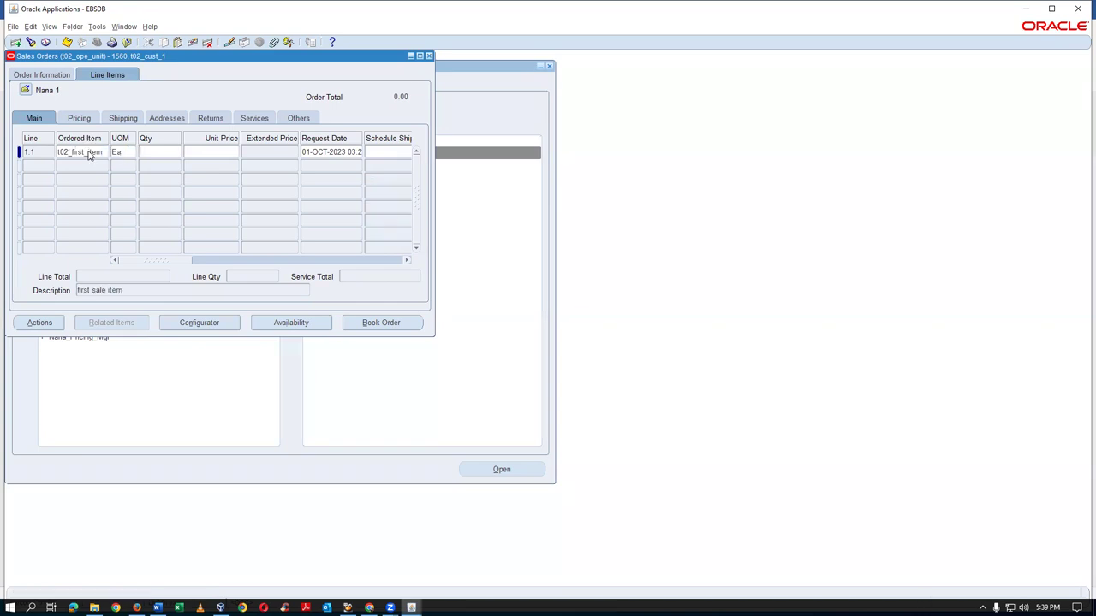
text(1)
key(Tab)
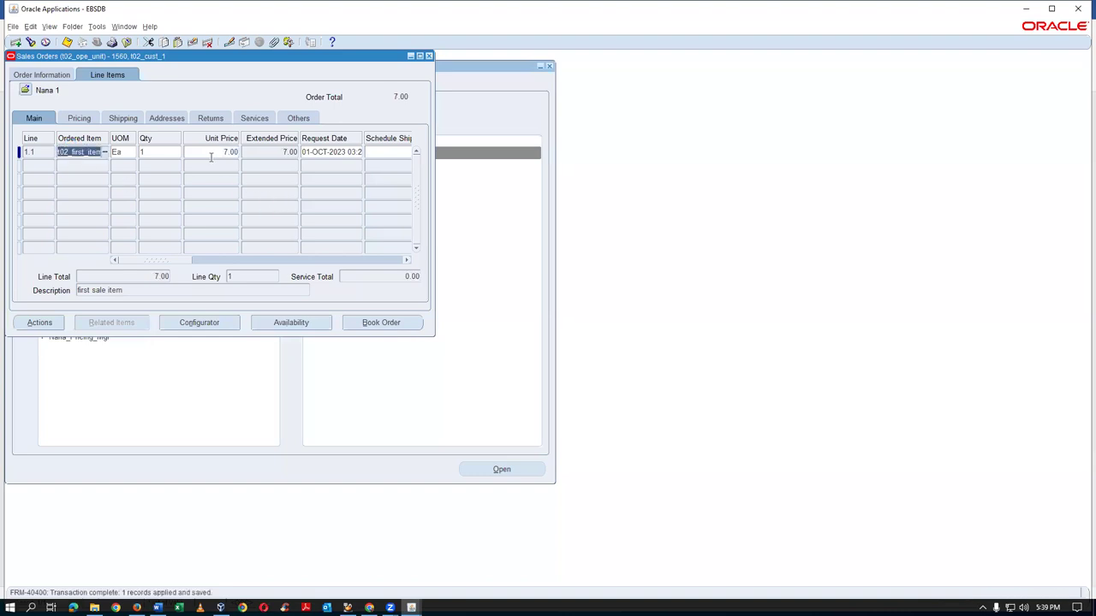
Step: Confirm in View Adjustments that t02_List_Limit gives 30% off, pricing the line at 7.00
key(alt+c)
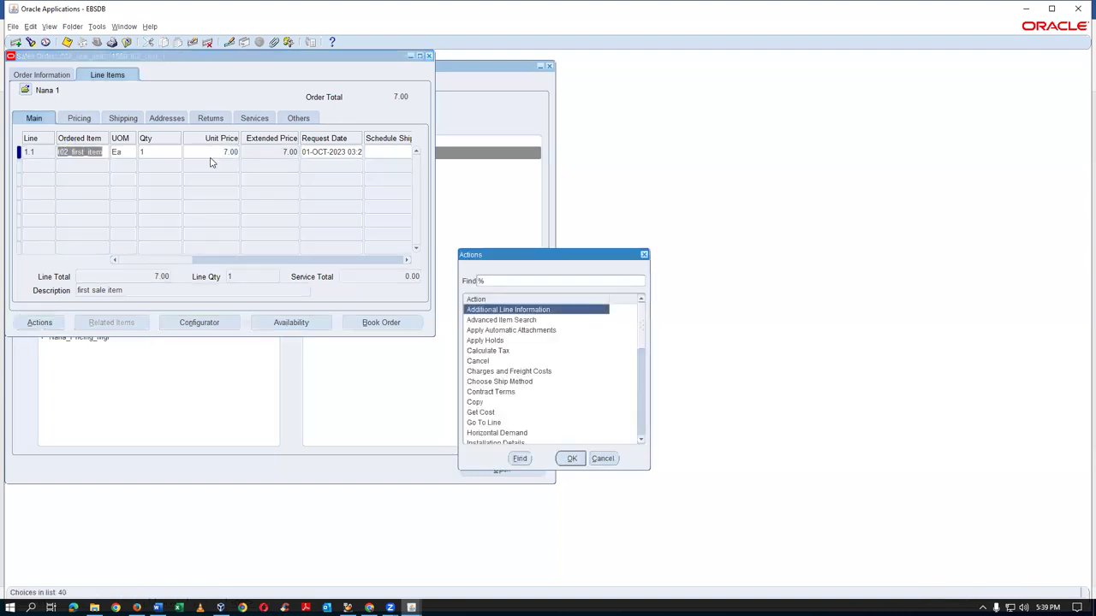
text(v)
key(Down)
key(Return)
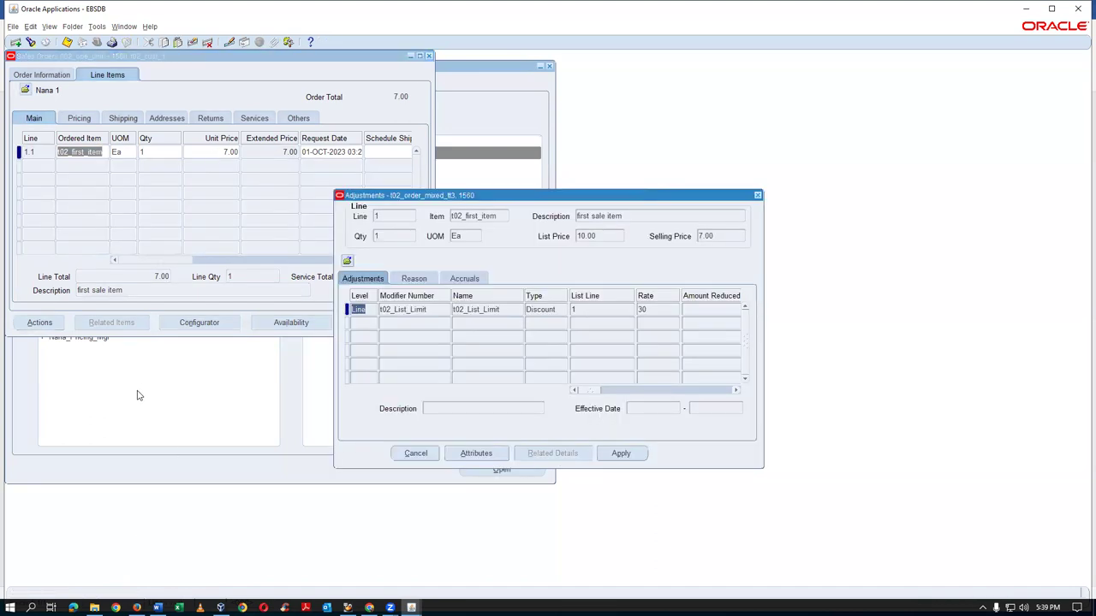
click(438, 310)
click(487, 310)
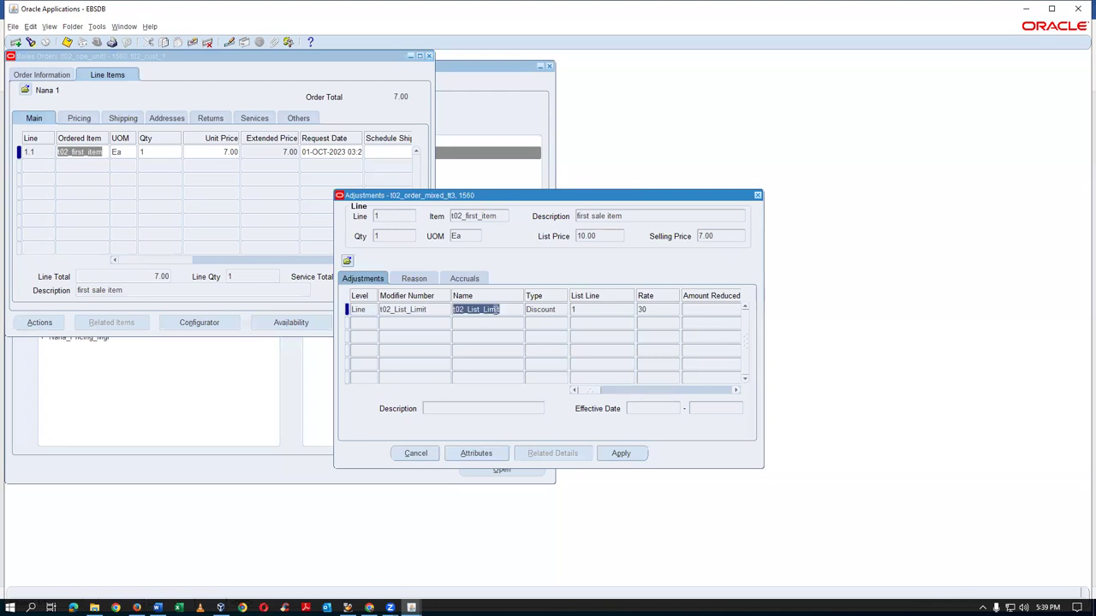
click(604, 312)
drag(595, 392, 714, 396)
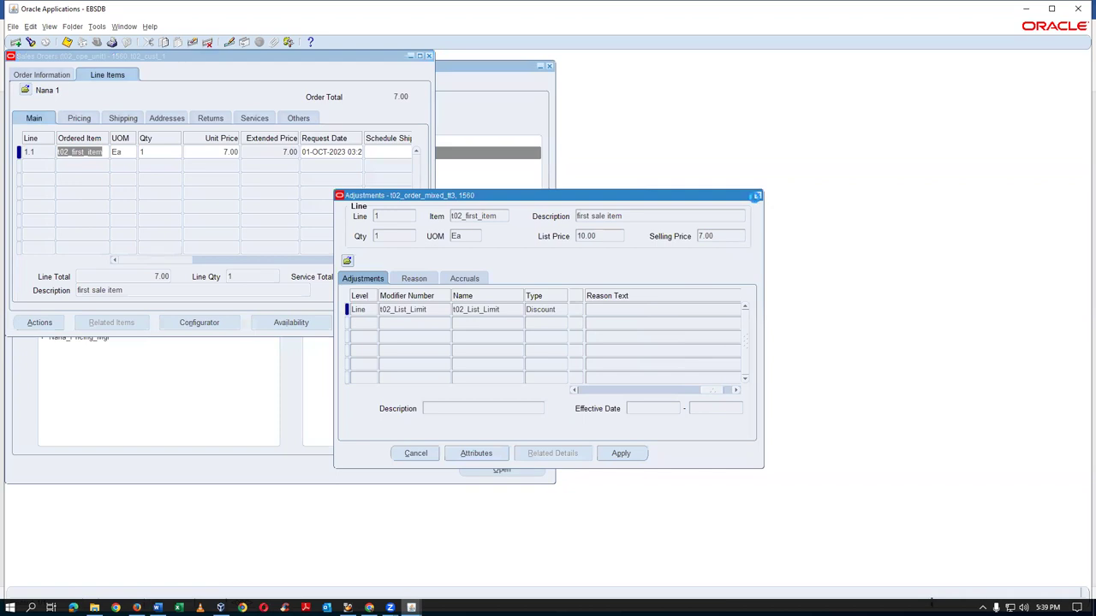
click(756, 196)
click(502, 79)
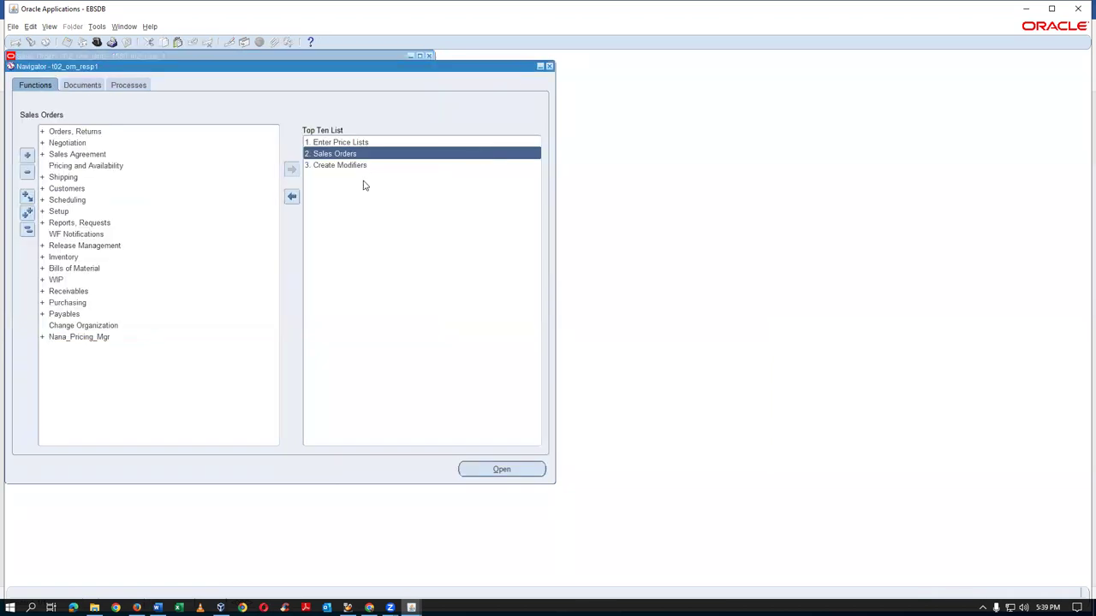
Step: Query modifier t02_List_Limit in Create Modifiers and reopen its usage limits
click(362, 166)
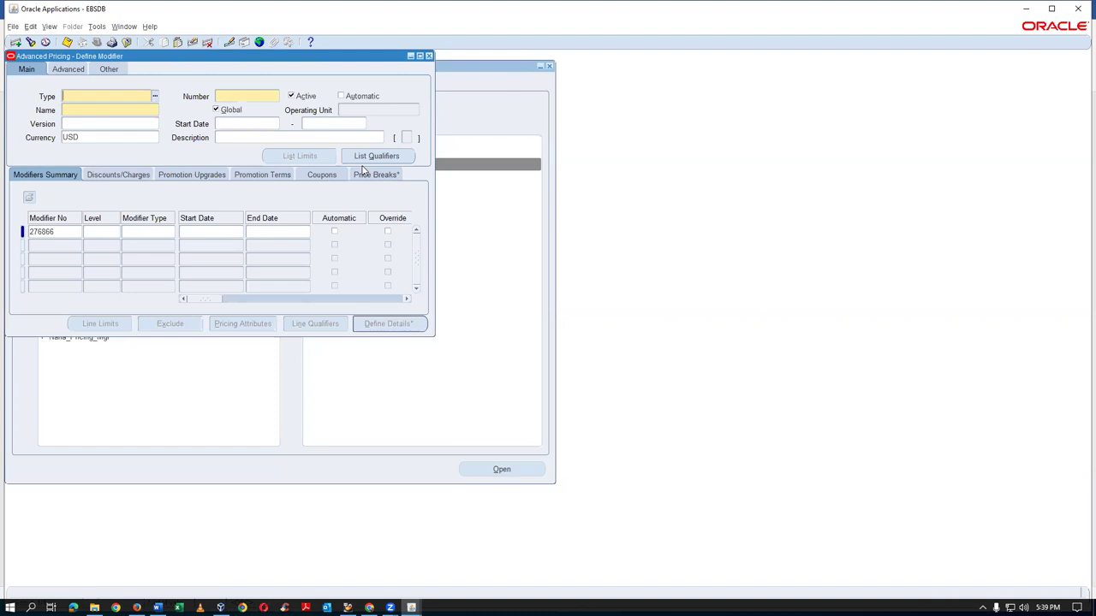
key(F11)
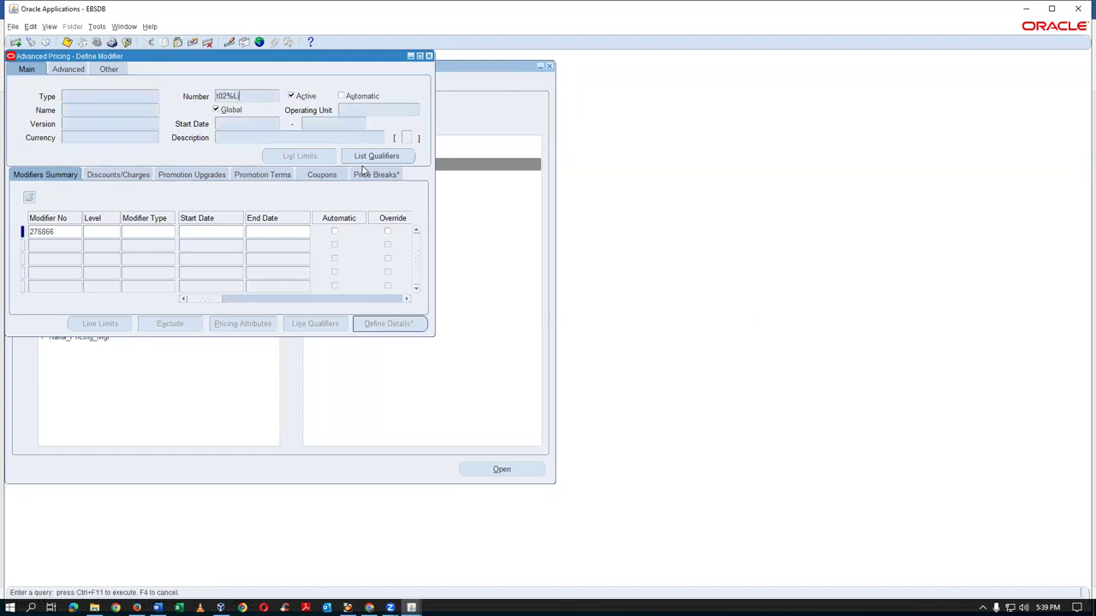
key(ctrl+F11)
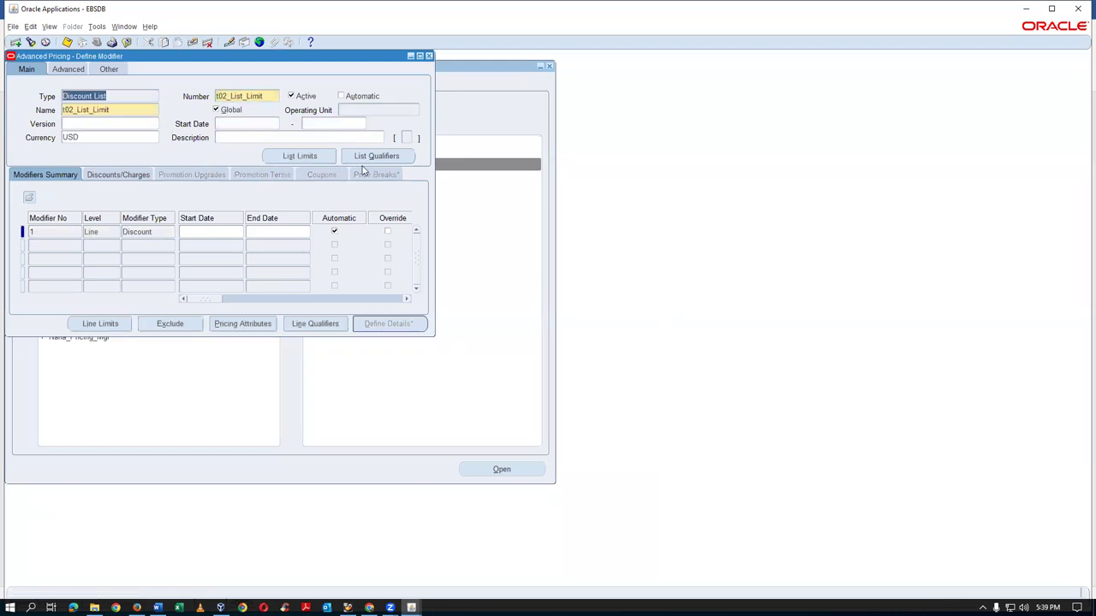
click(300, 156)
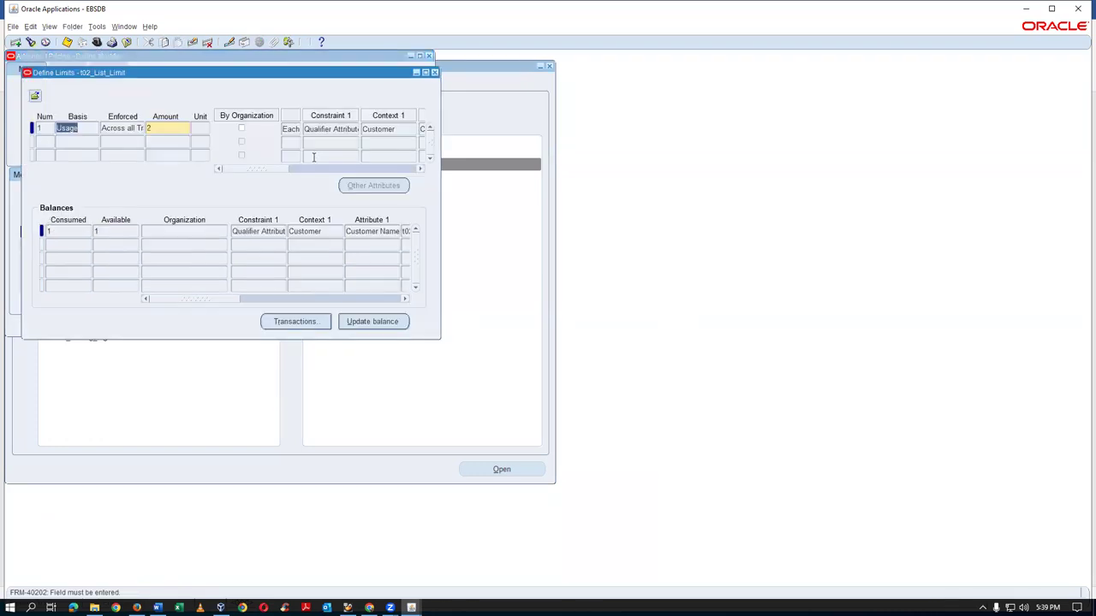
click(63, 232)
click(114, 232)
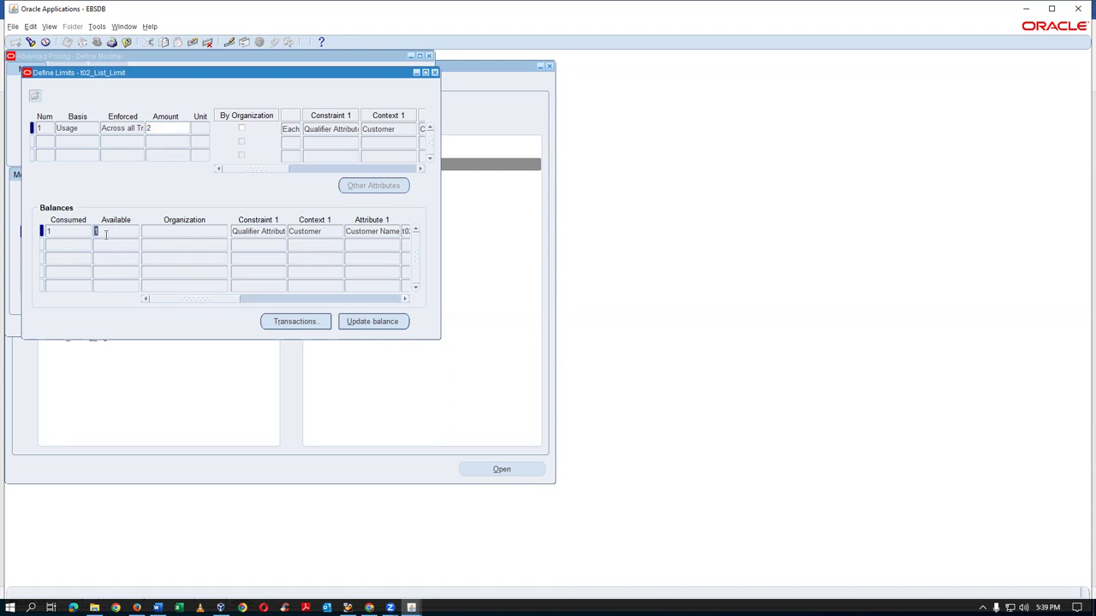
click(69, 231)
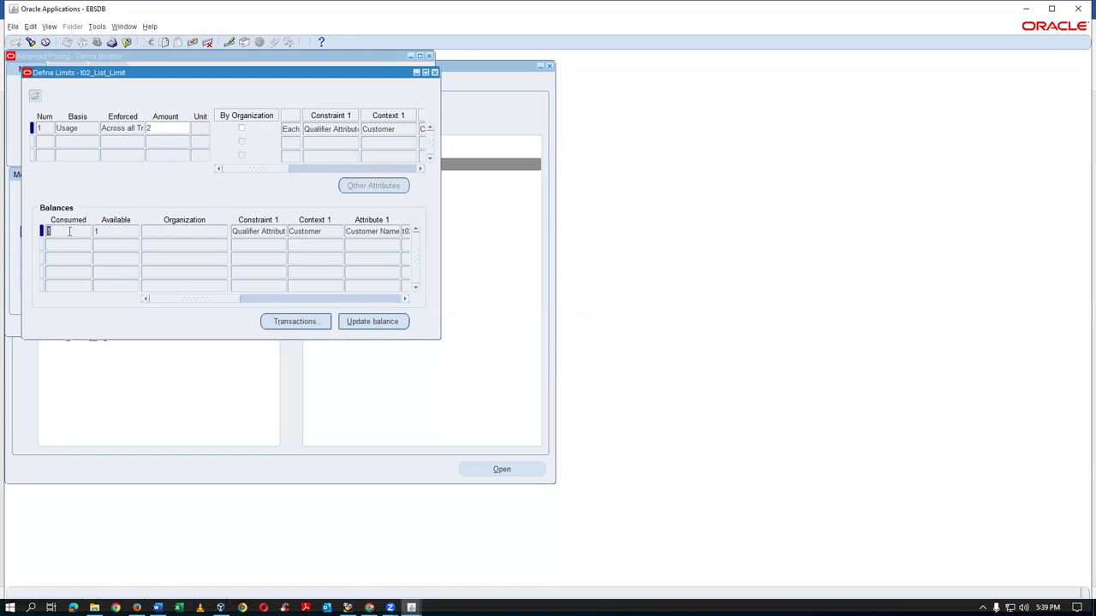
click(122, 229)
click(88, 233)
click(319, 324)
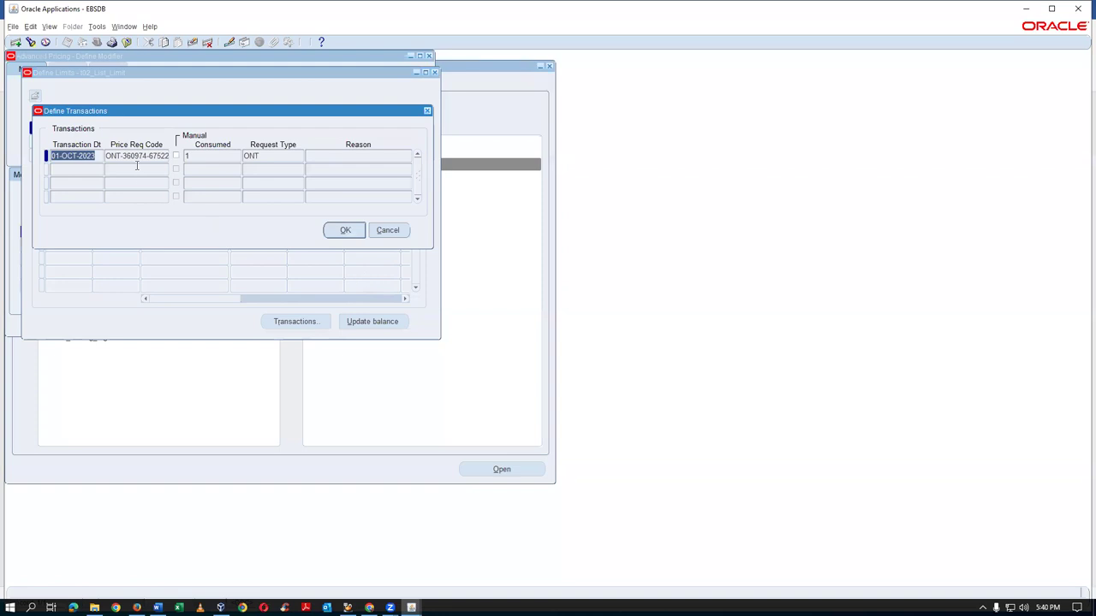
click(272, 157)
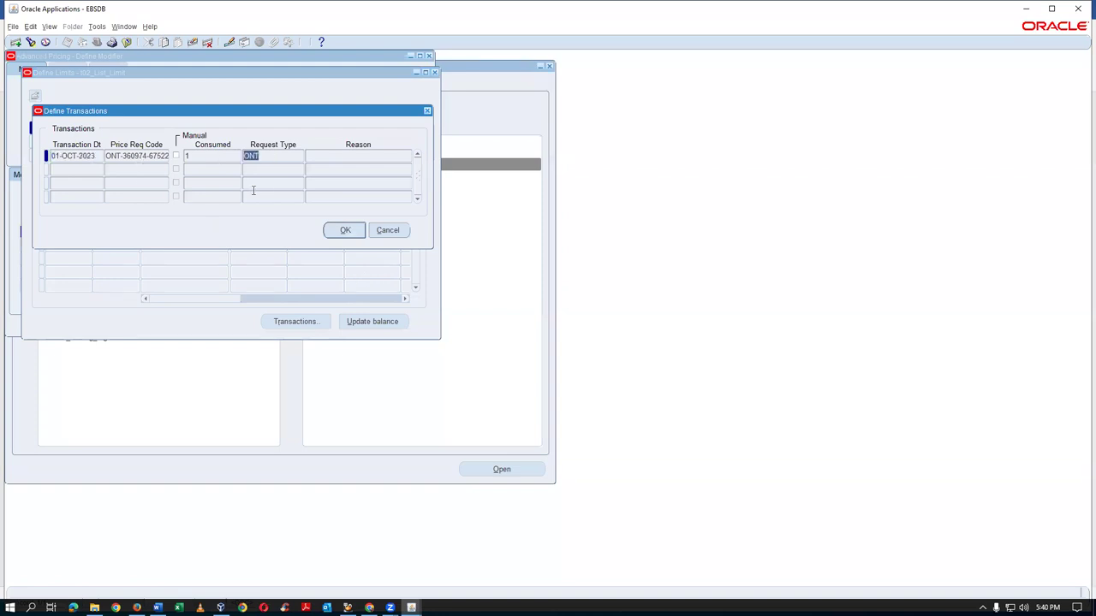
click(140, 156)
click(77, 158)
click(389, 231)
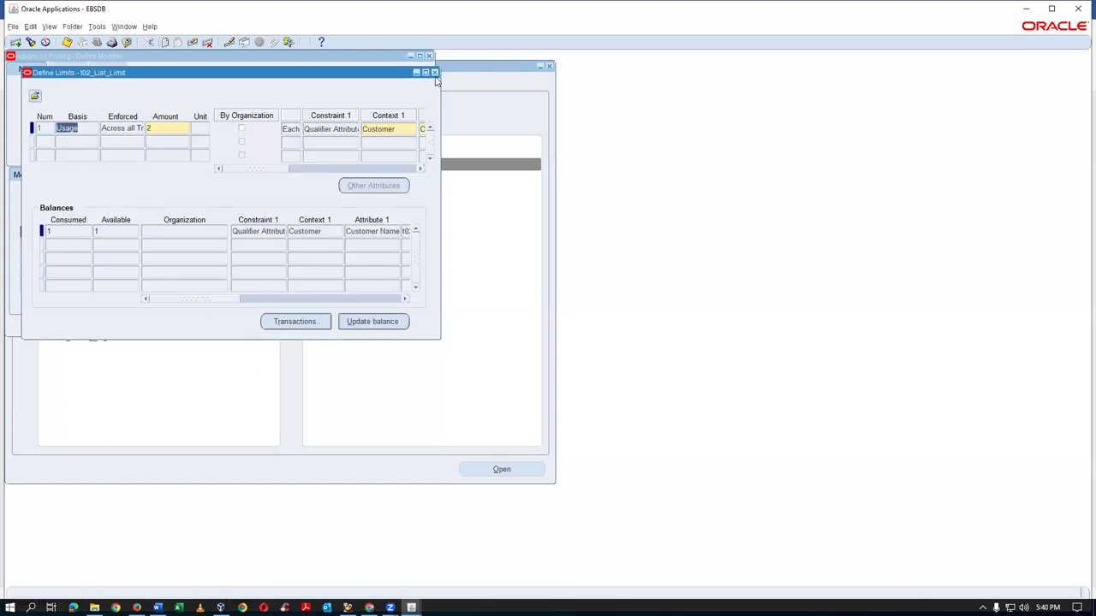
click(435, 74)
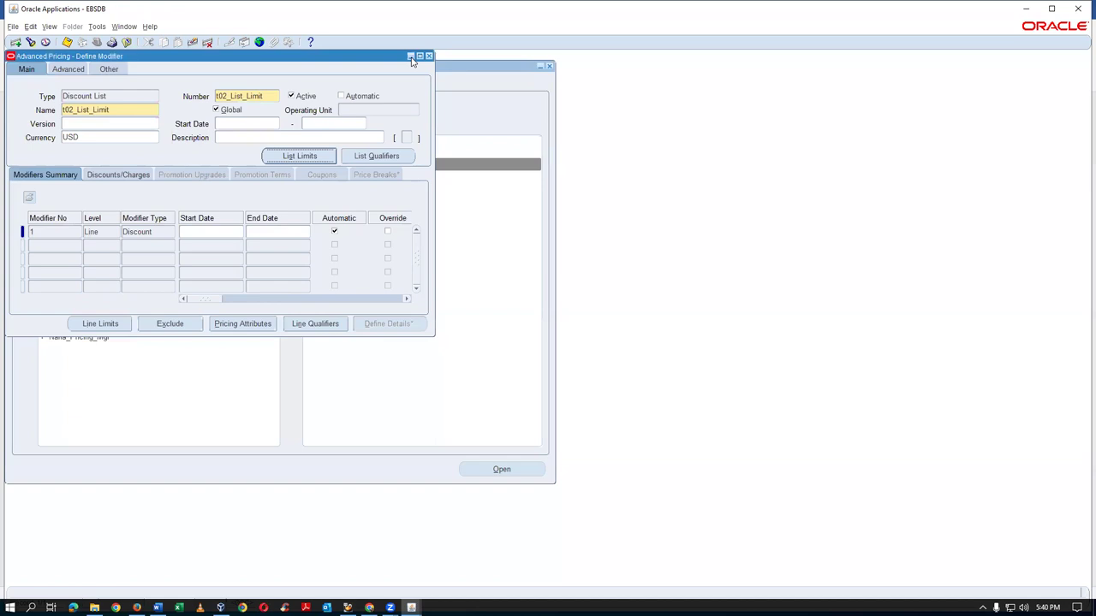
Step: Close the earlier order and enter a new t02_cust_1 order for 4 t02_first_item
click(411, 57)
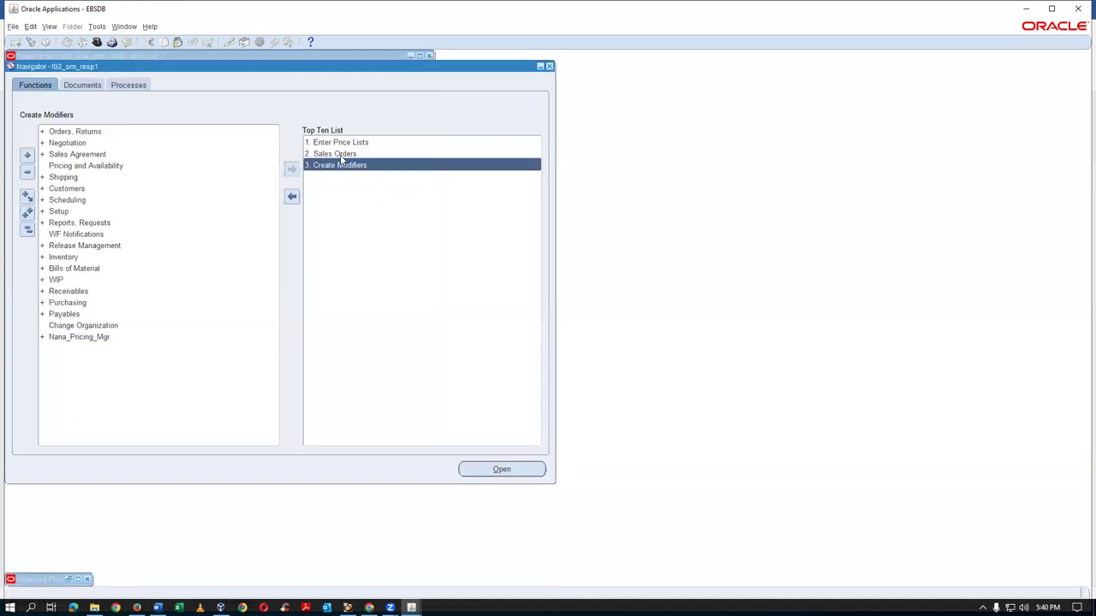
double_click(274, 56)
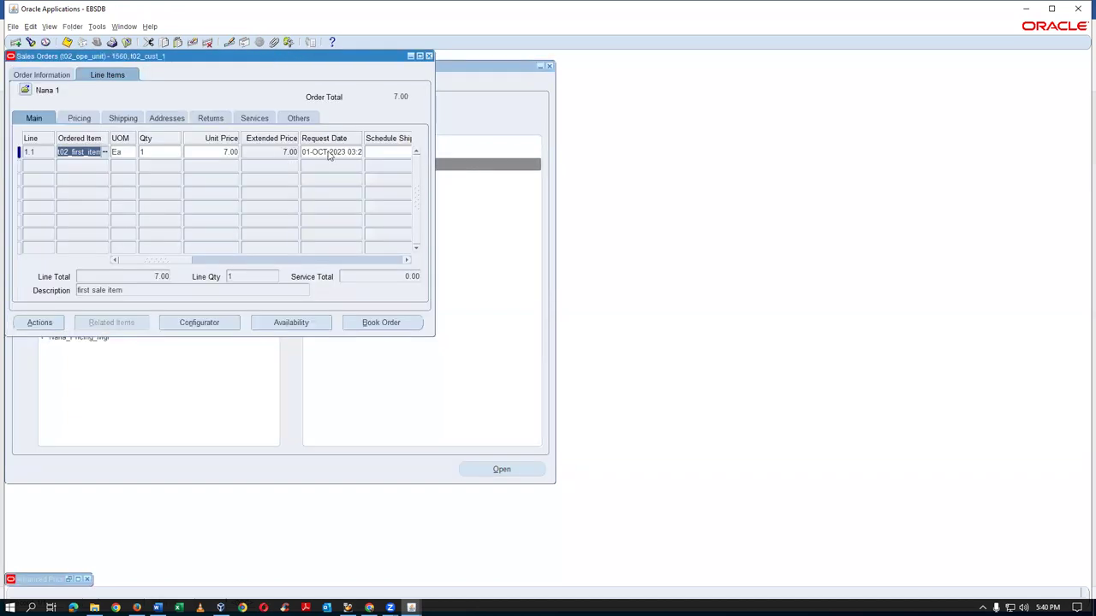
click(429, 56)
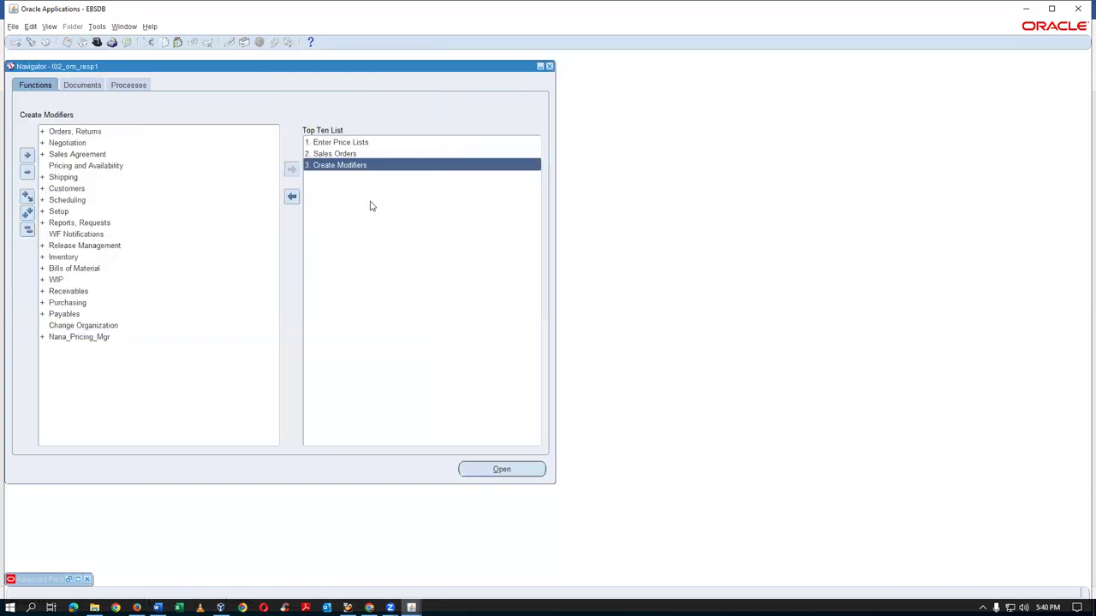
double_click(363, 155)
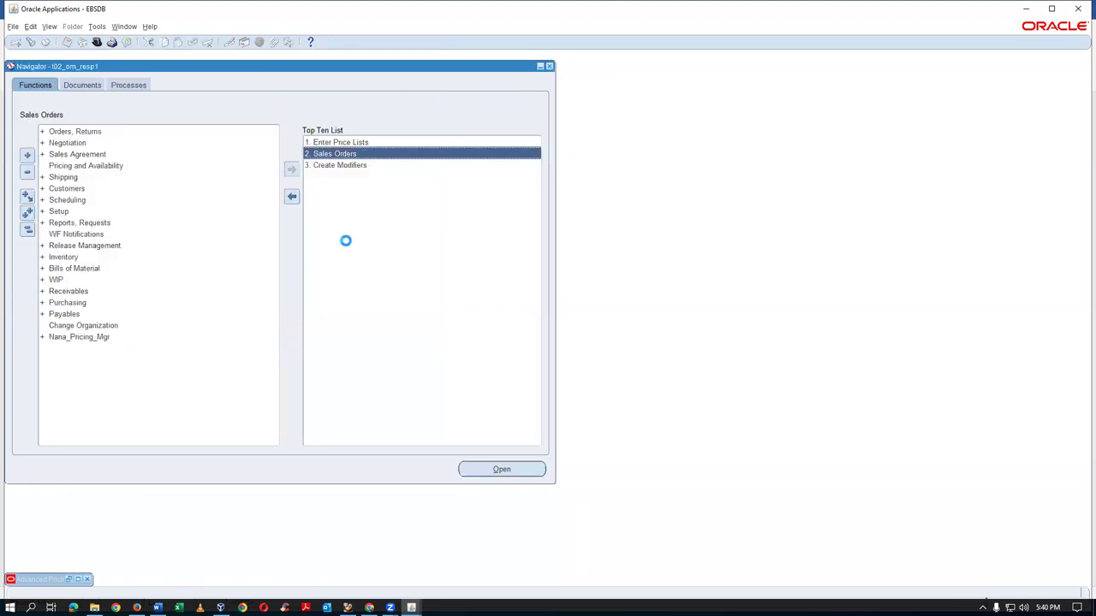
text(t02)
key(Tab)
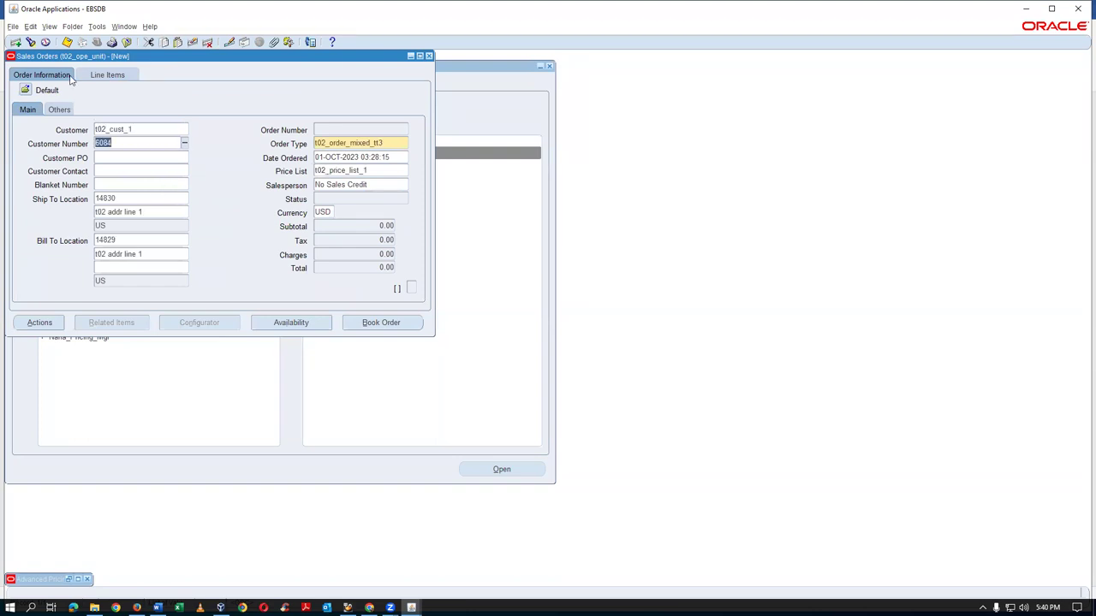
click(115, 73)
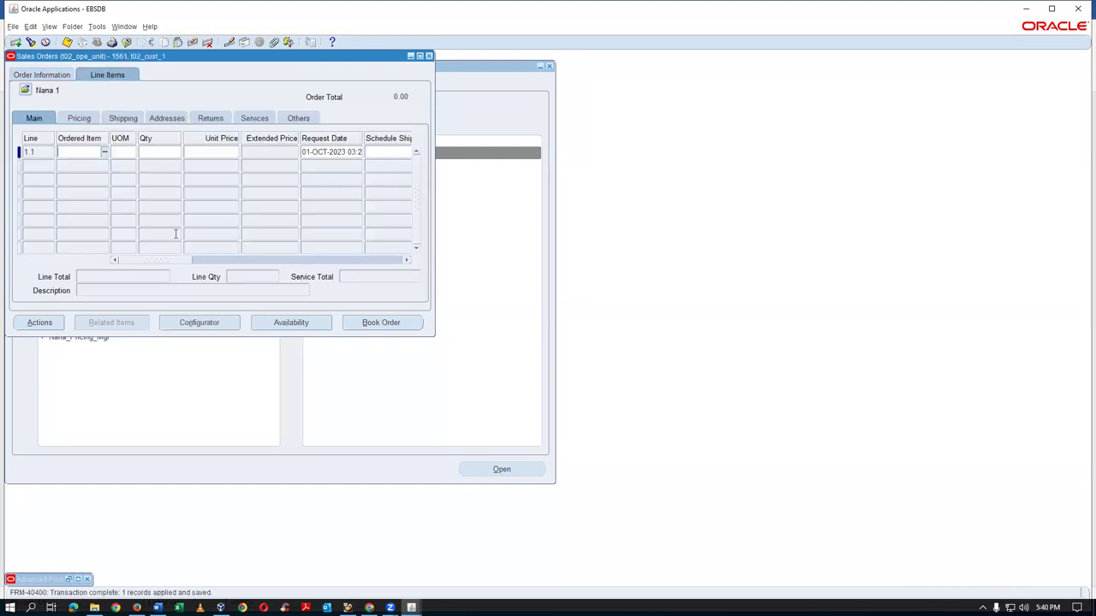
text(t02_fir)
key(Tab)
key(Tab)
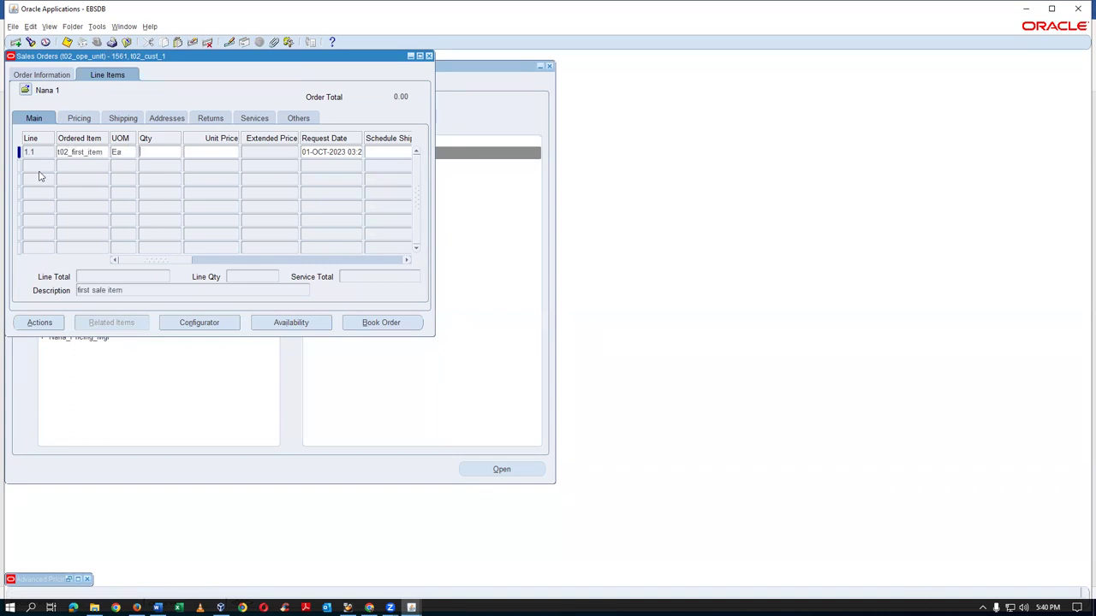
key(Tab)
click(39, 171)
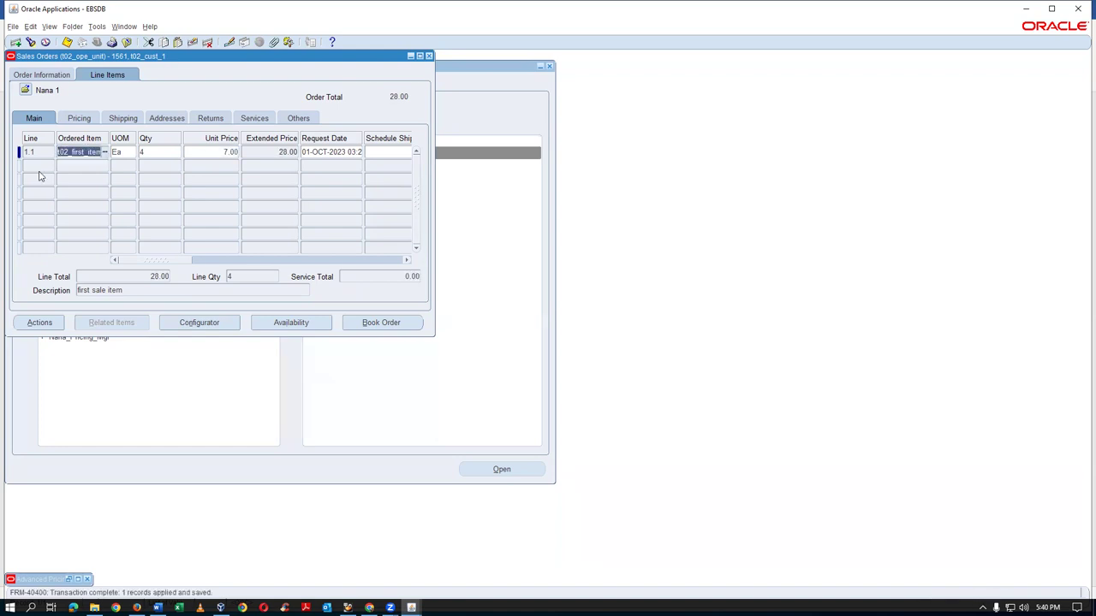
Step: Verify the line's 30% t02_List_Limit adjustment, giving 7.00 each and 28.00 total
key(alt+a)
text(v%)
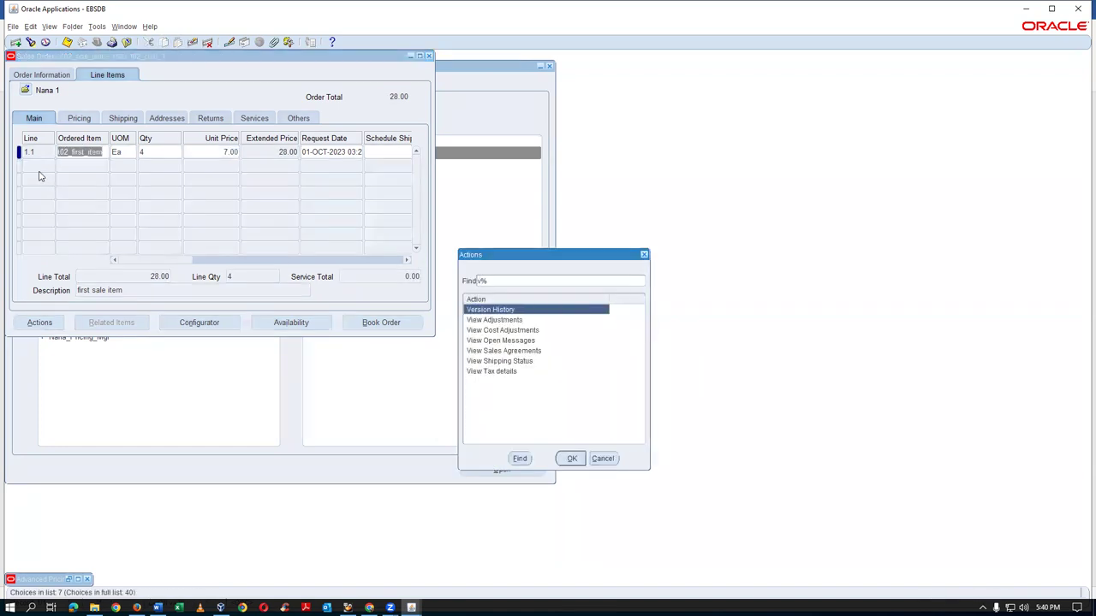
key(Down)
key(Return)
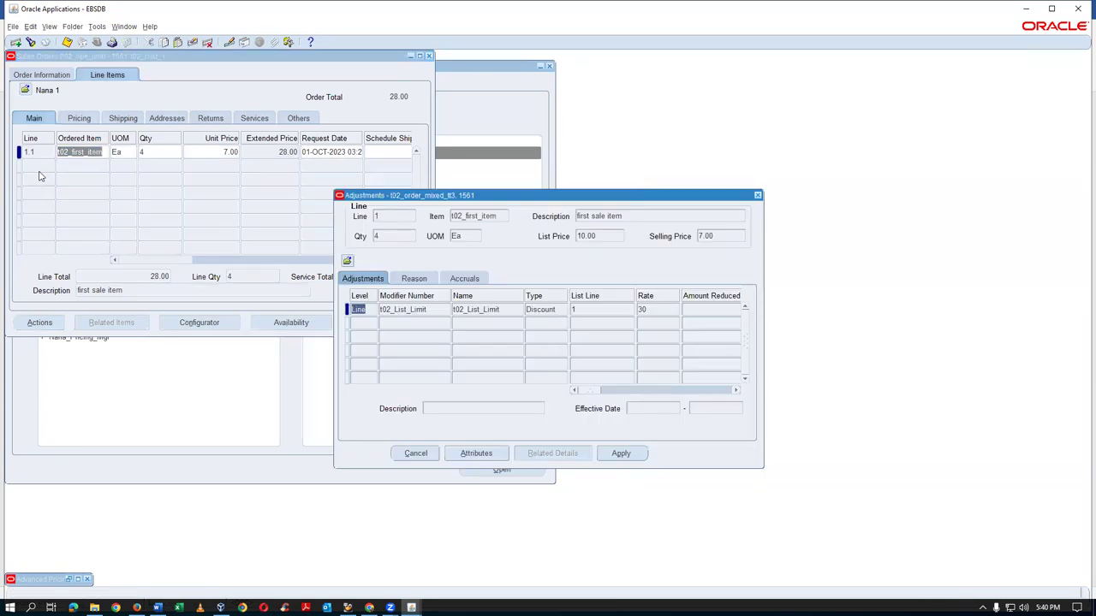
click(660, 309)
drag(589, 390, 629, 401)
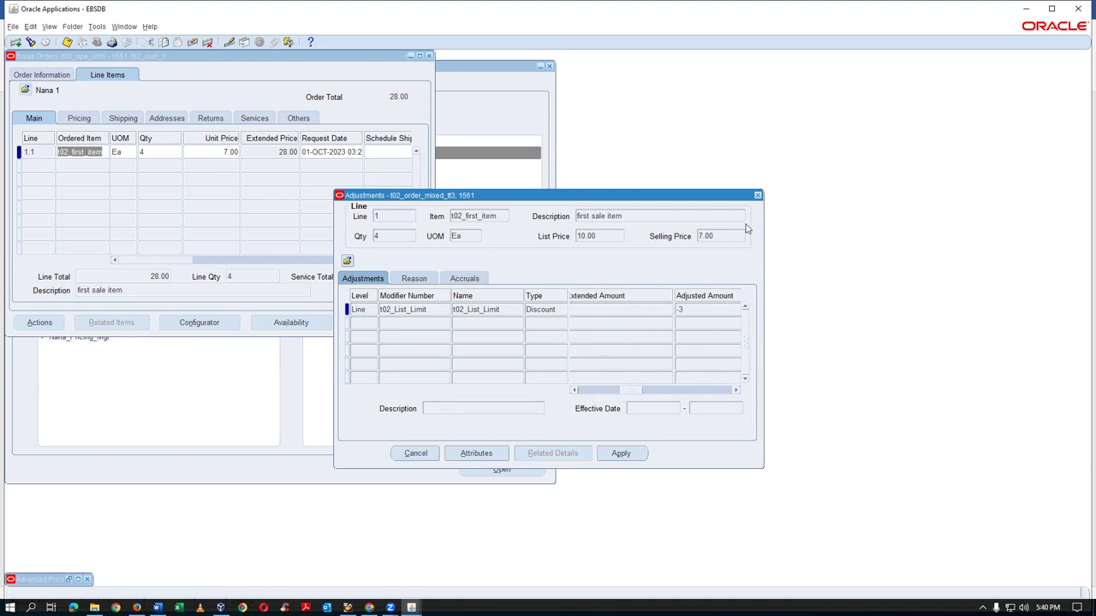
click(757, 195)
click(513, 108)
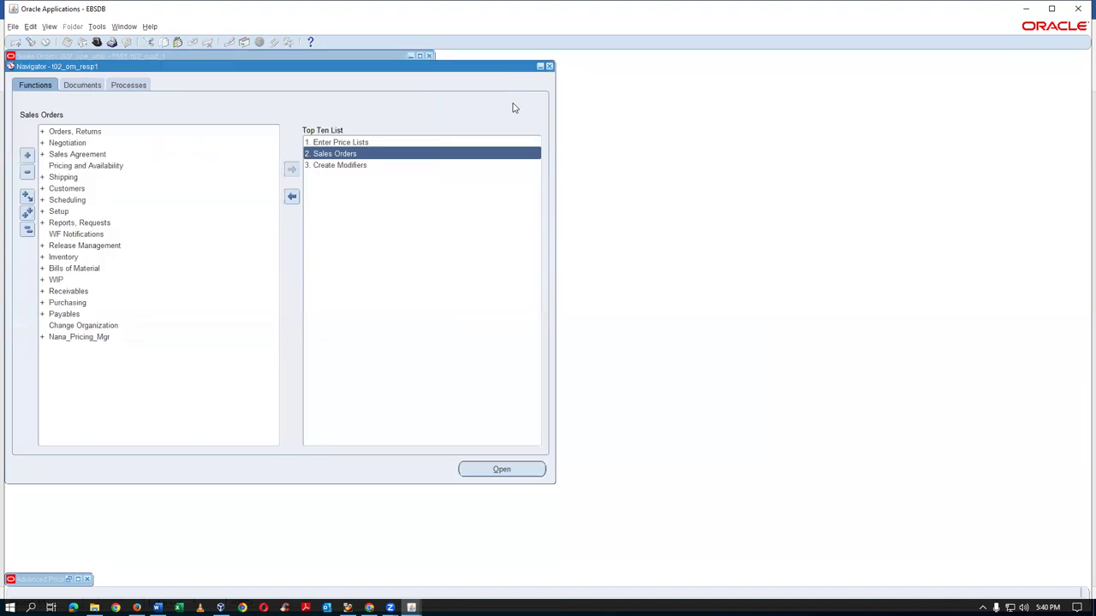
Step: Check t02_List_Limit's limit balances: 2 consumed and 0 available
click(268, 60)
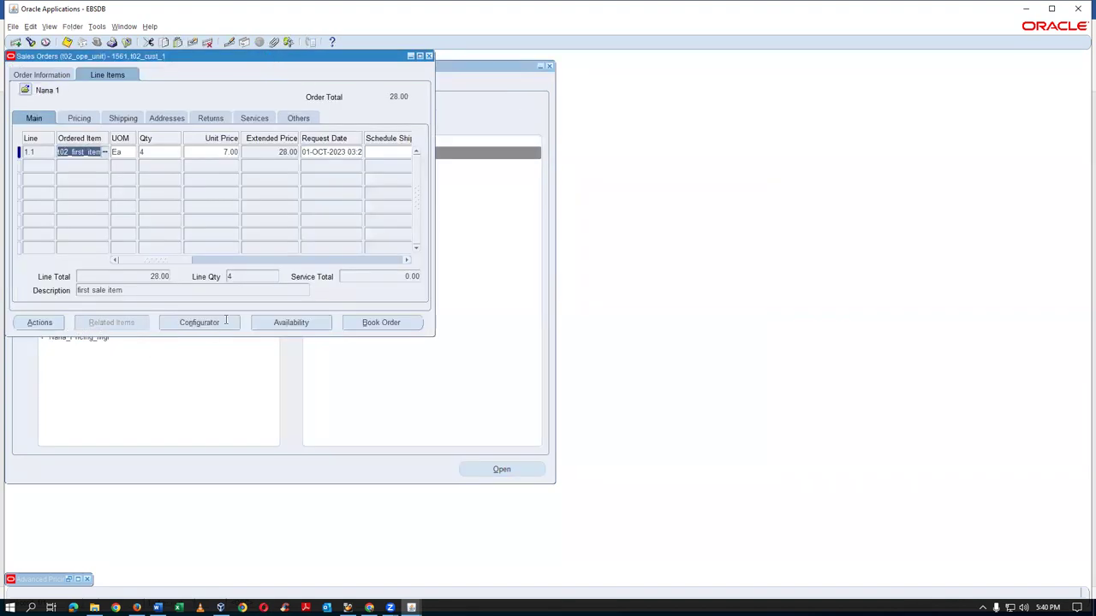
click(113, 26)
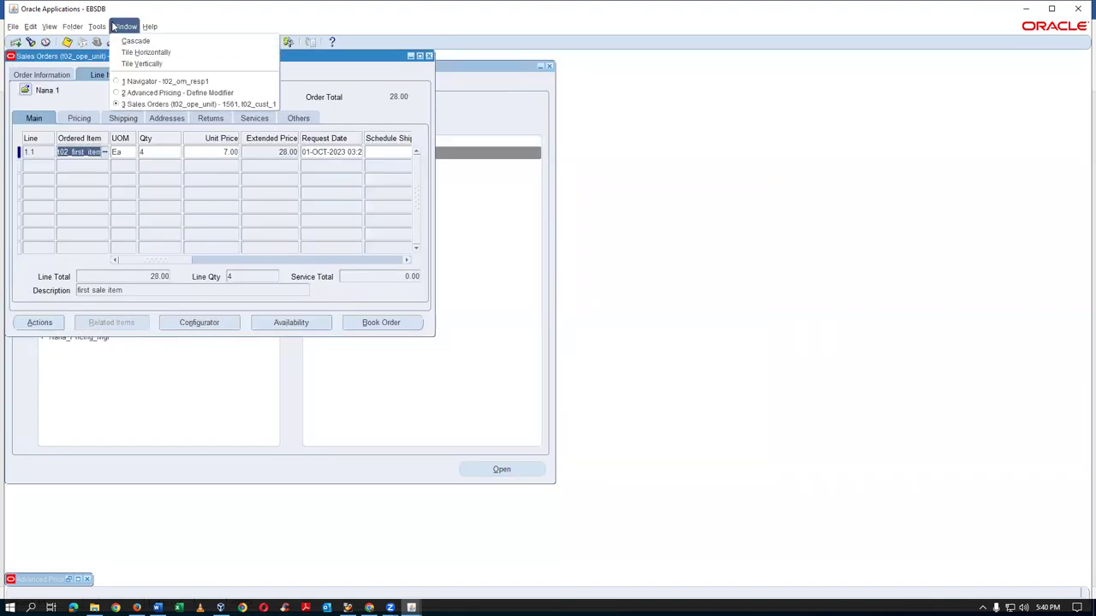
click(175, 93)
click(299, 156)
click(67, 231)
click(130, 229)
click(61, 231)
click(115, 231)
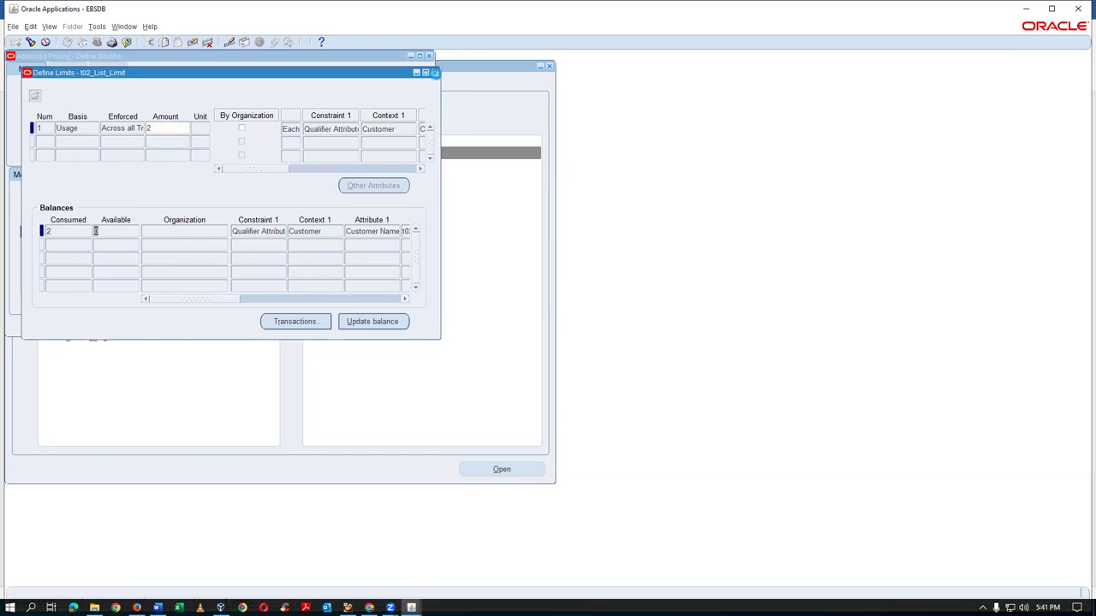
click(434, 73)
Step: Close the first sales order and bring the Navigator forward
drag(241, 57, 377, 197)
click(388, 117)
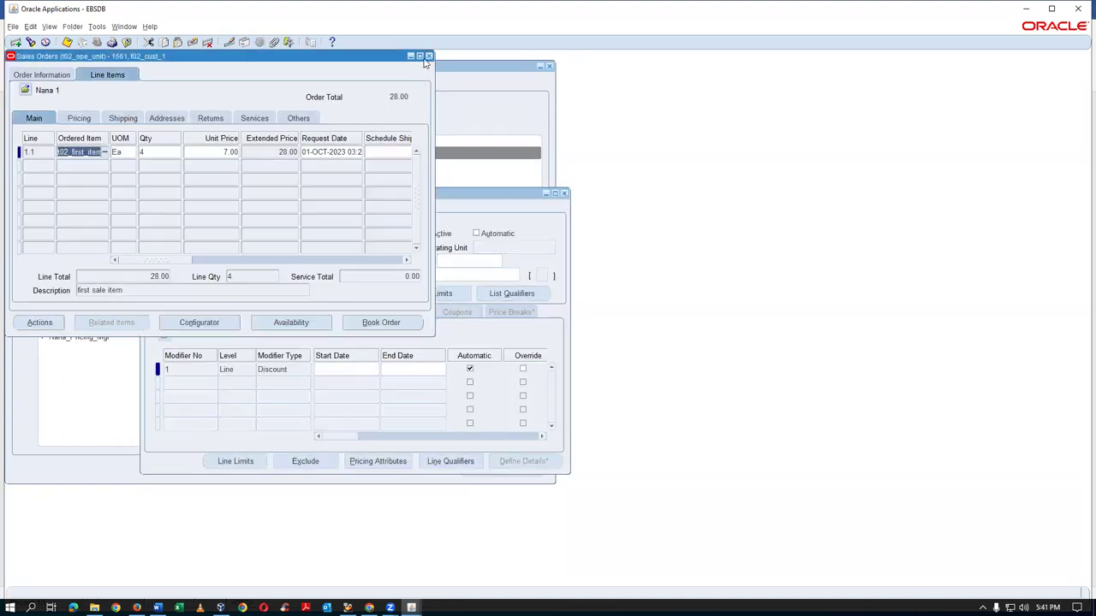
click(416, 118)
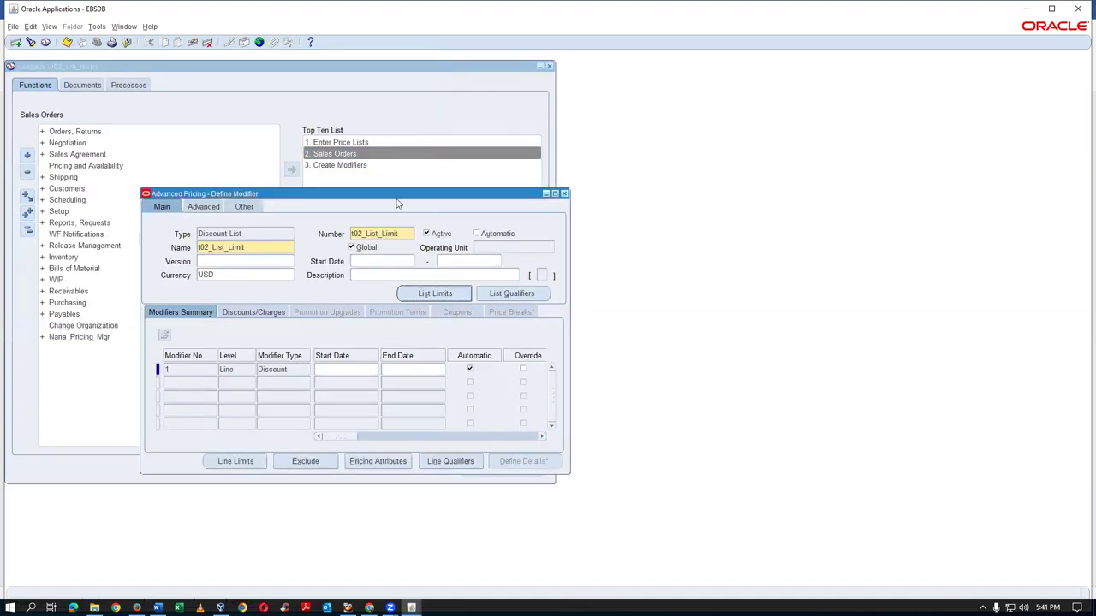
drag(383, 197, 401, 262)
click(355, 153)
Step: Enter a t02_cust_1 order for 8 t02_first_item, priced undiscounted at 10.00 each
double_click(356, 153)
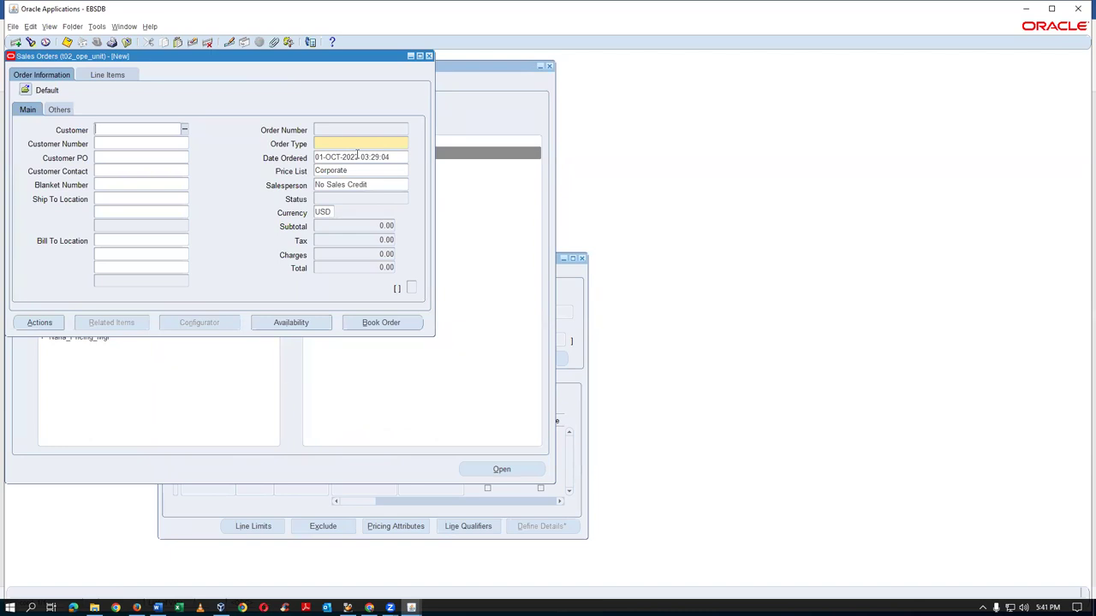
key(Tab)
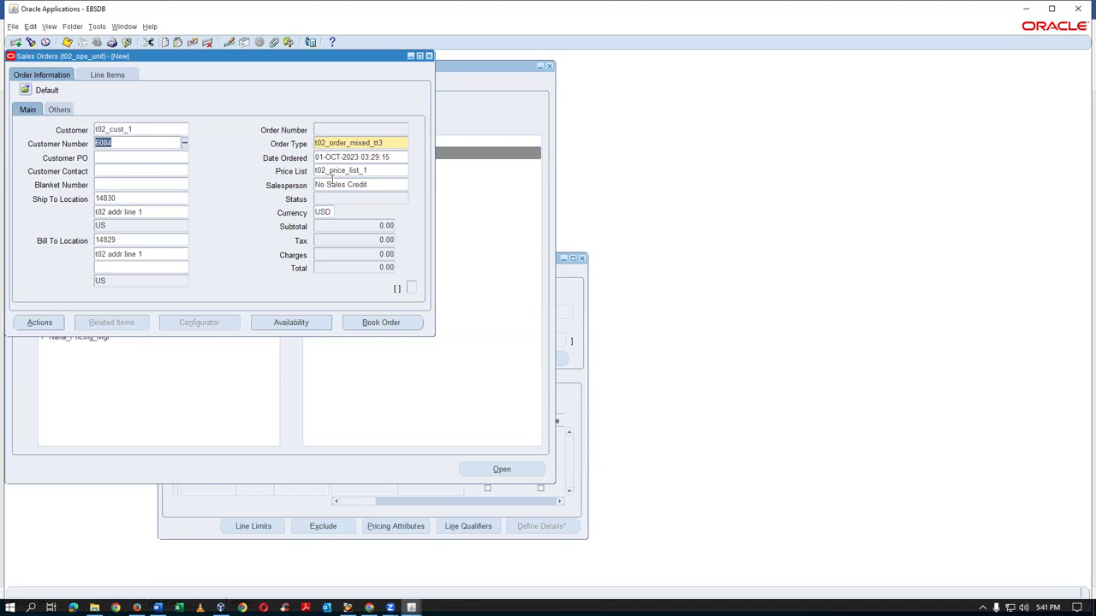
click(125, 76)
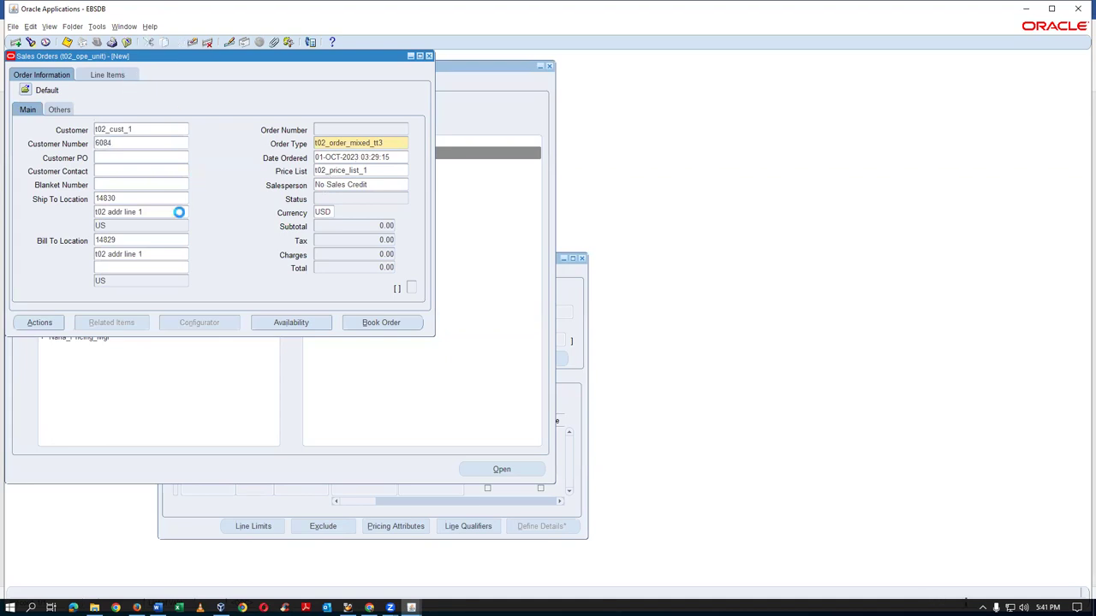
text(t02%)
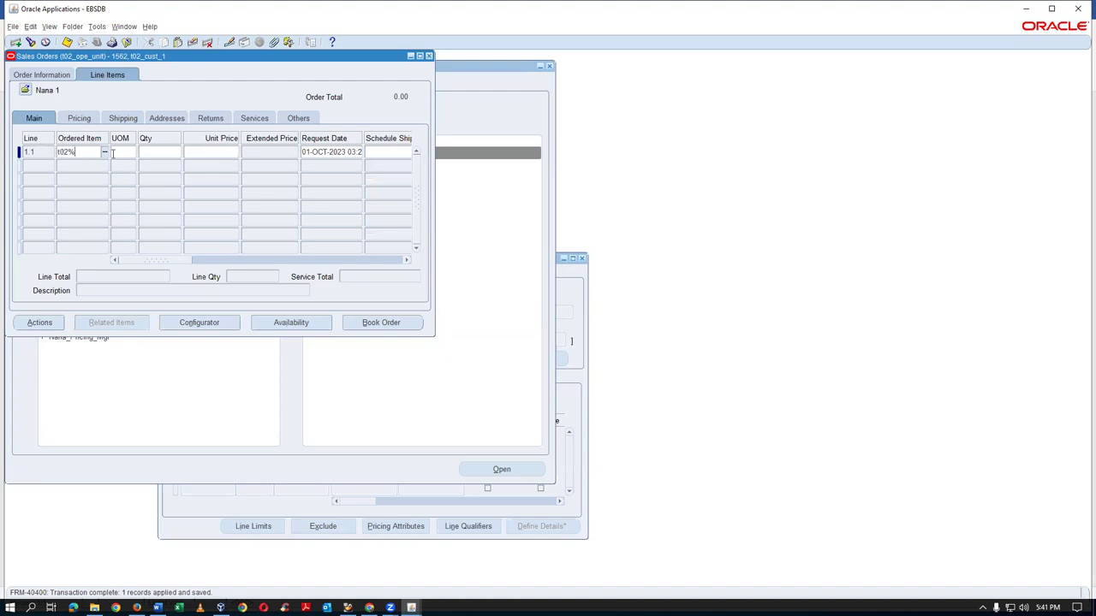
key(Tab)
key(Tab)
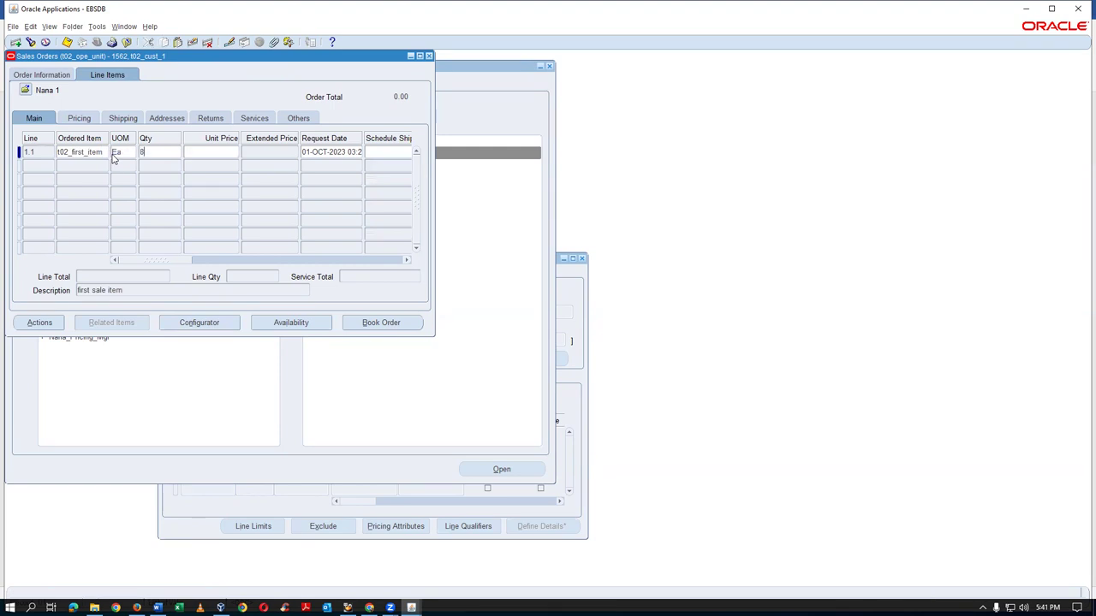
key(Tab)
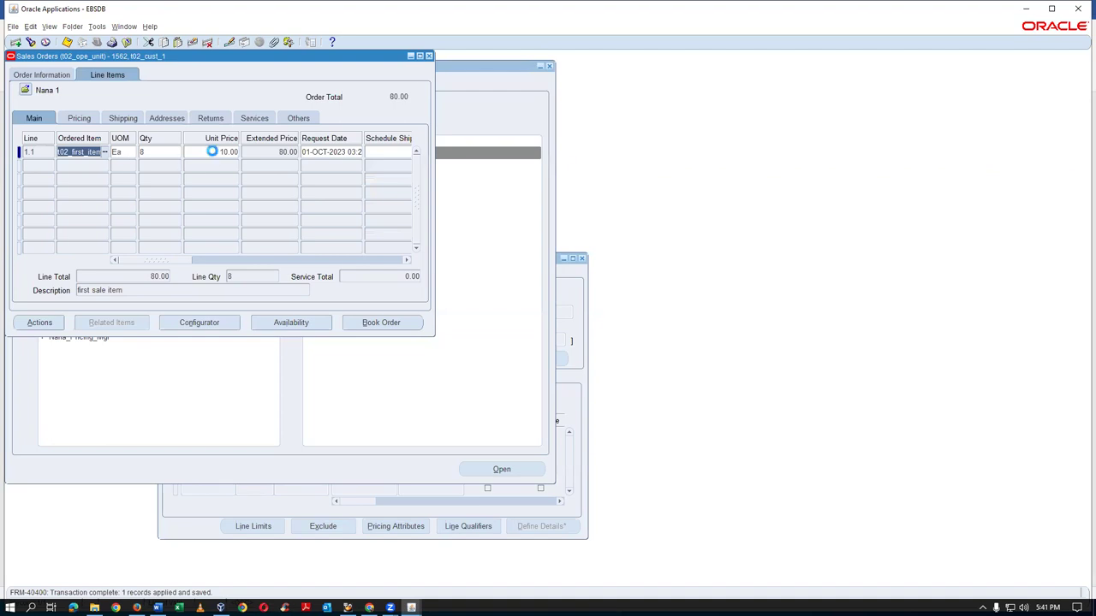
click(214, 152)
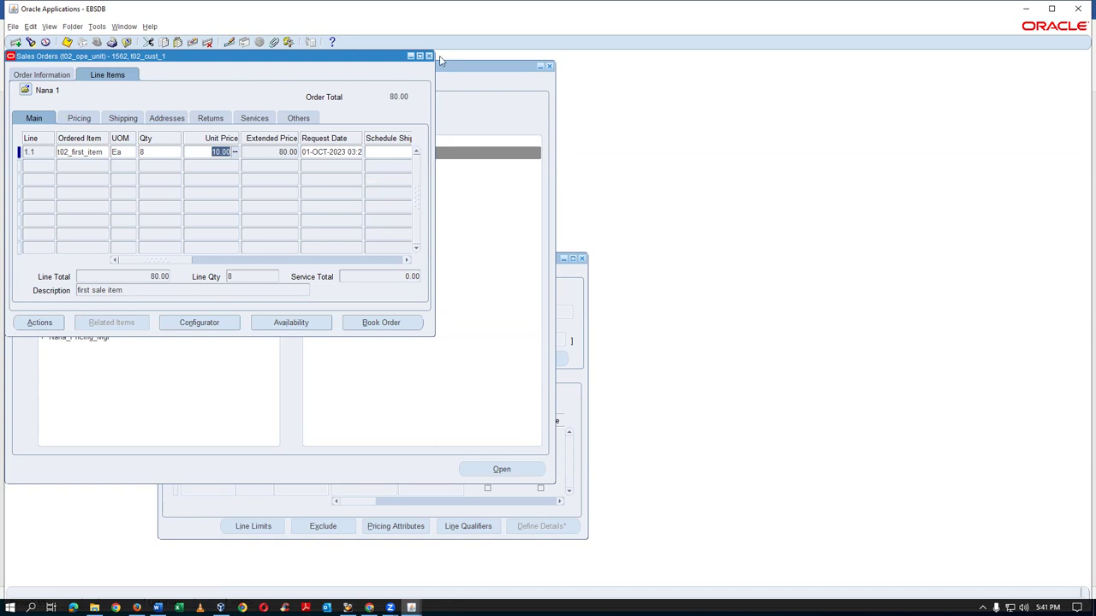
Step: Close the sales order and go to the Customers maintenance functions
click(428, 55)
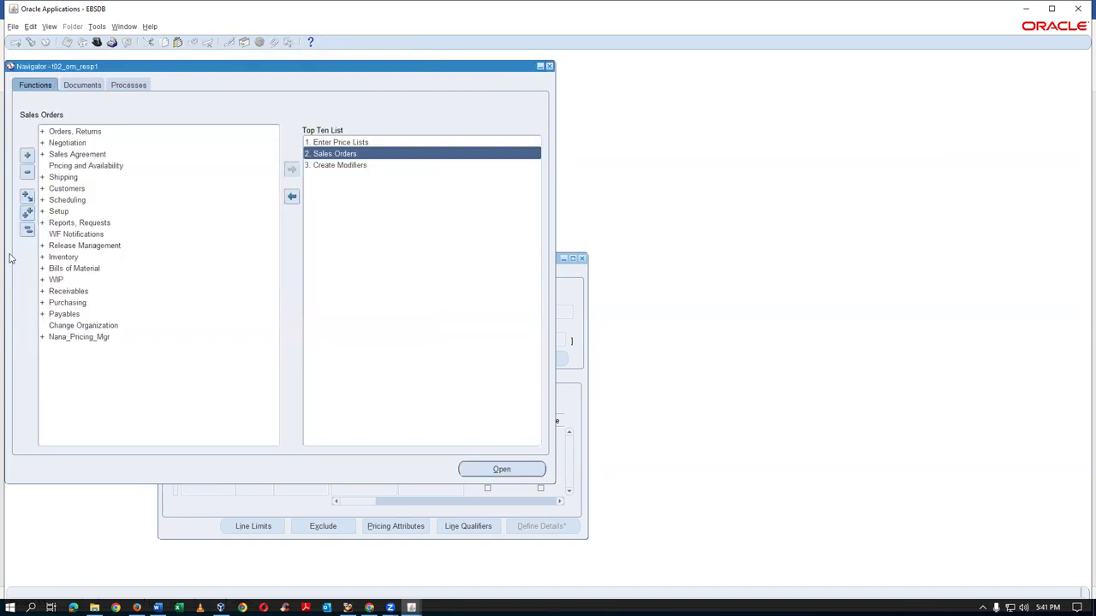
double_click(63, 190)
click(80, 201)
Step: Create a new organization customer named t02_cust_2
double_click(81, 200)
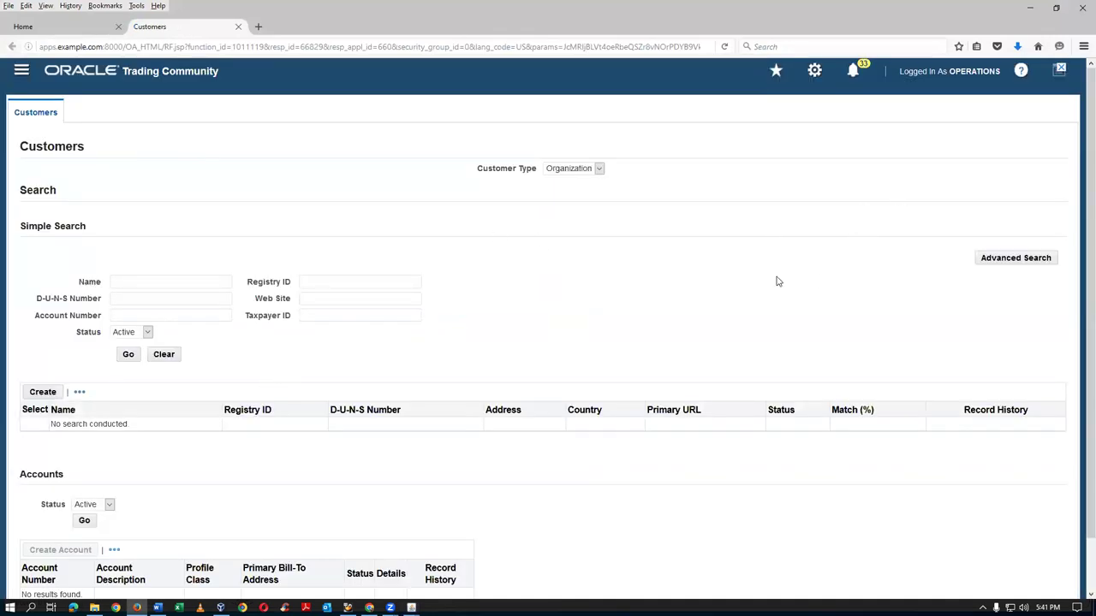
click(42, 392)
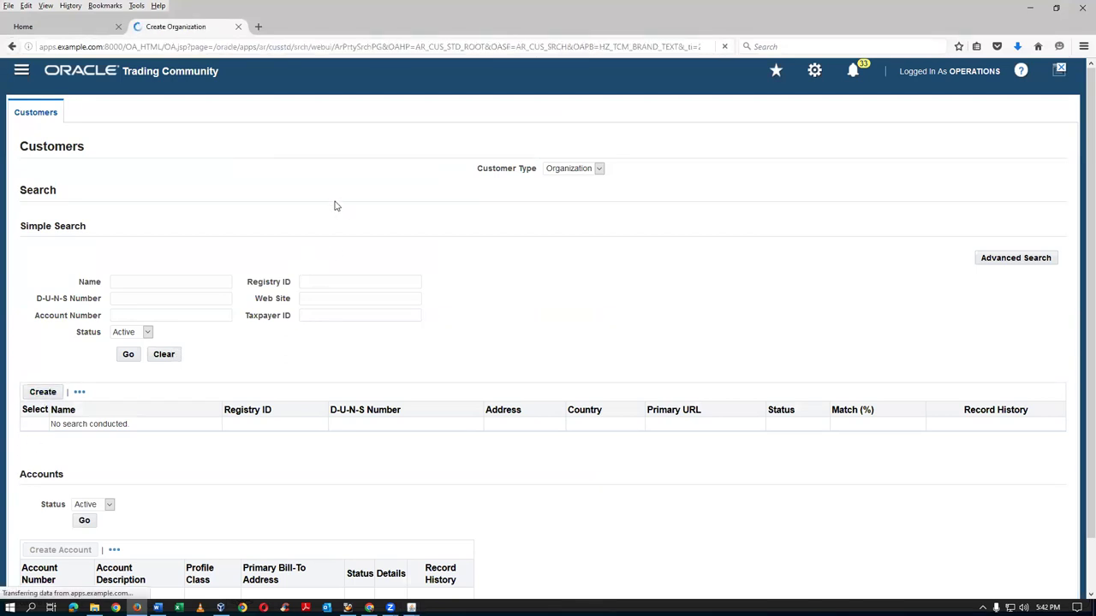
click(193, 230)
text(t02_cust_2)
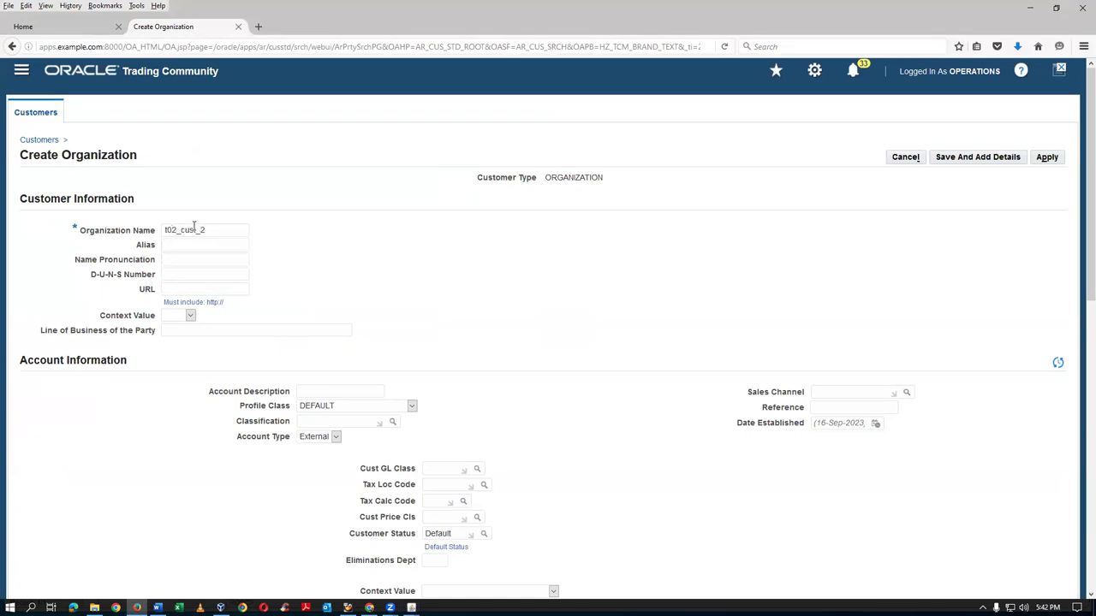
Step: Set the address line to 't02 addr 2' and add another business purpose row
scroll(440, 385, down, 3)
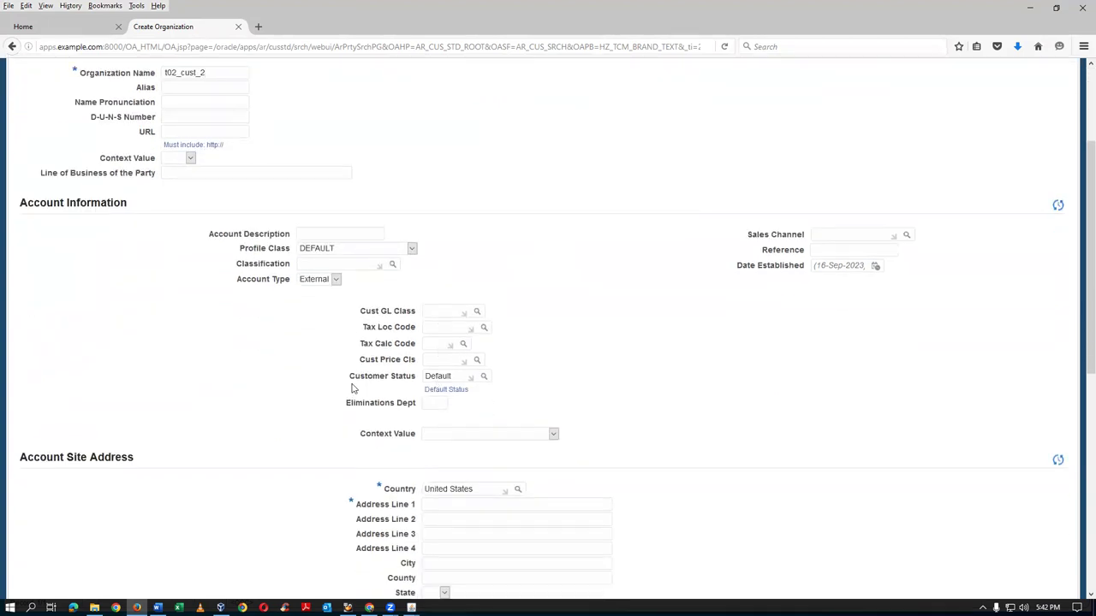
click(453, 504)
text(t02 )
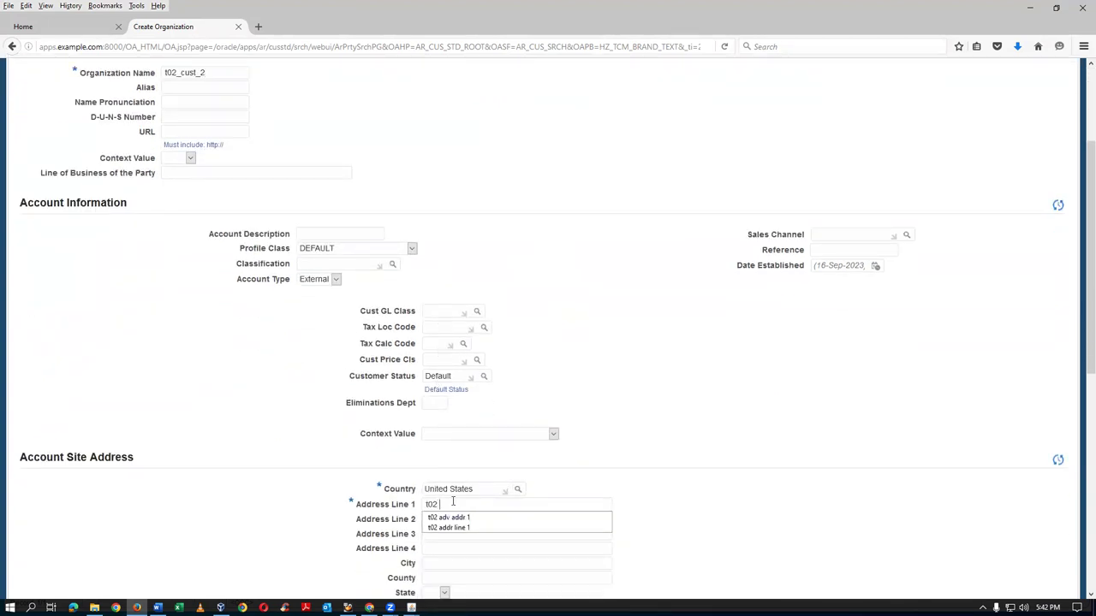
text(addr 2)
scroll(548, 495, down, 5)
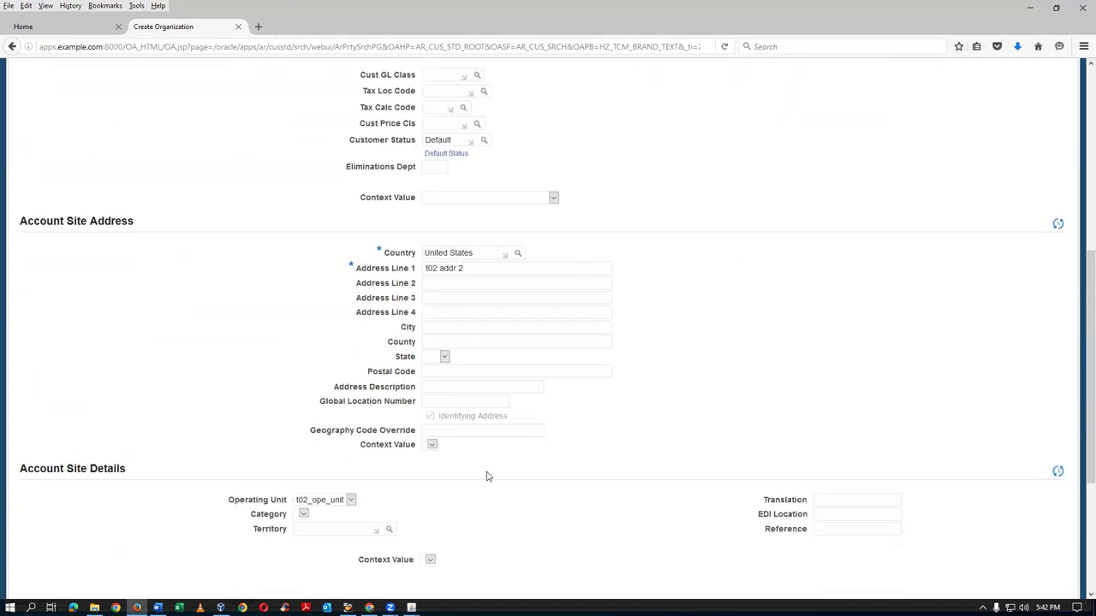
scroll(441, 372, down, 5)
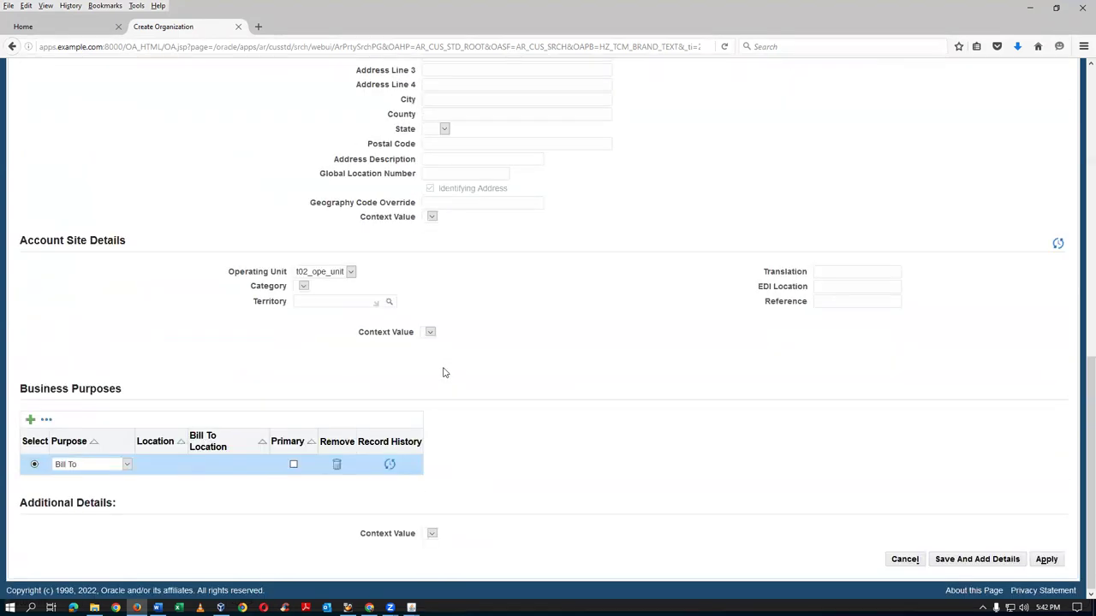
click(31, 422)
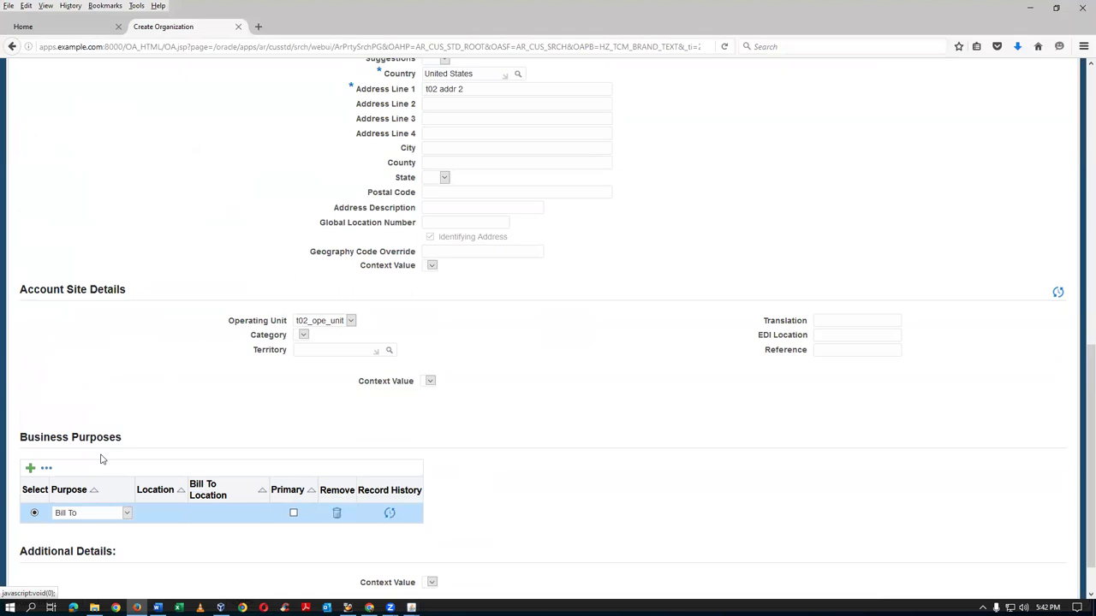
scroll(174, 434, down, 2)
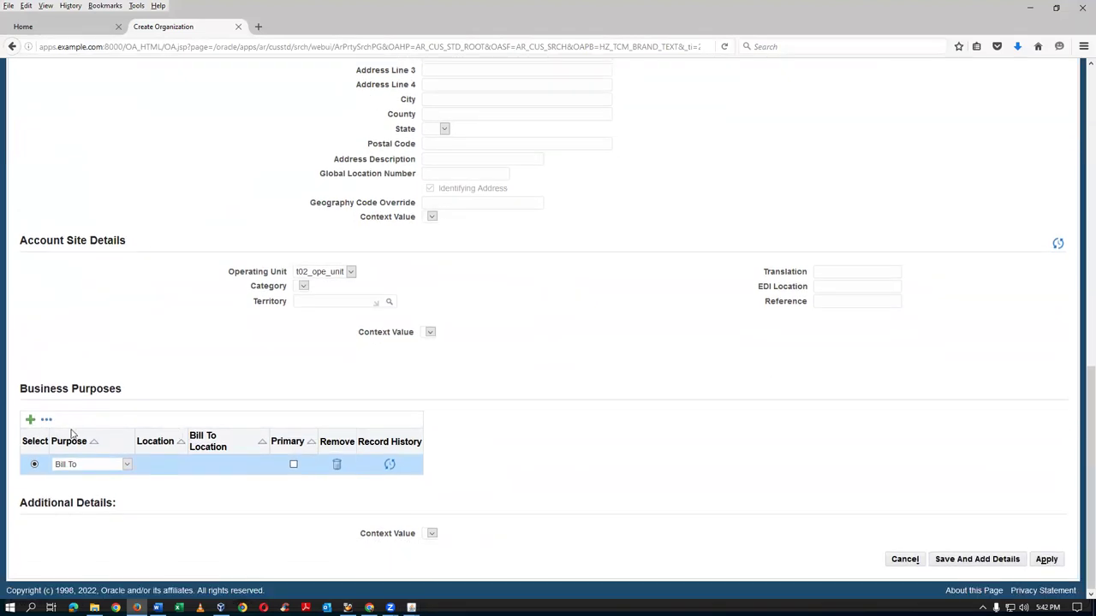
click(31, 421)
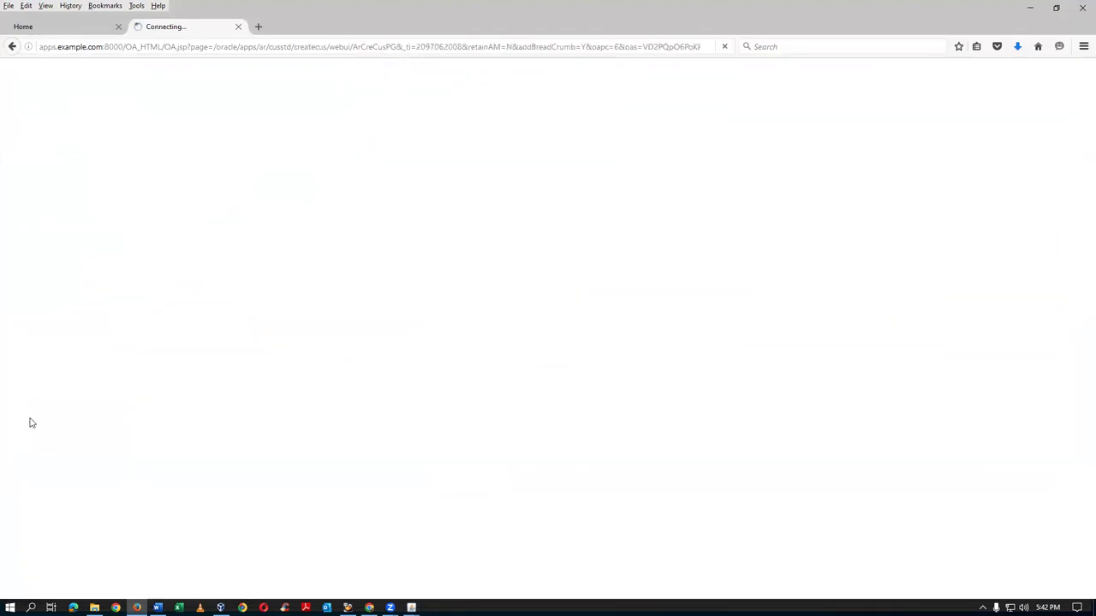
Step: Give the new row a Ship To purpose and choose Save And Add Details
scroll(280, 438, down, 9)
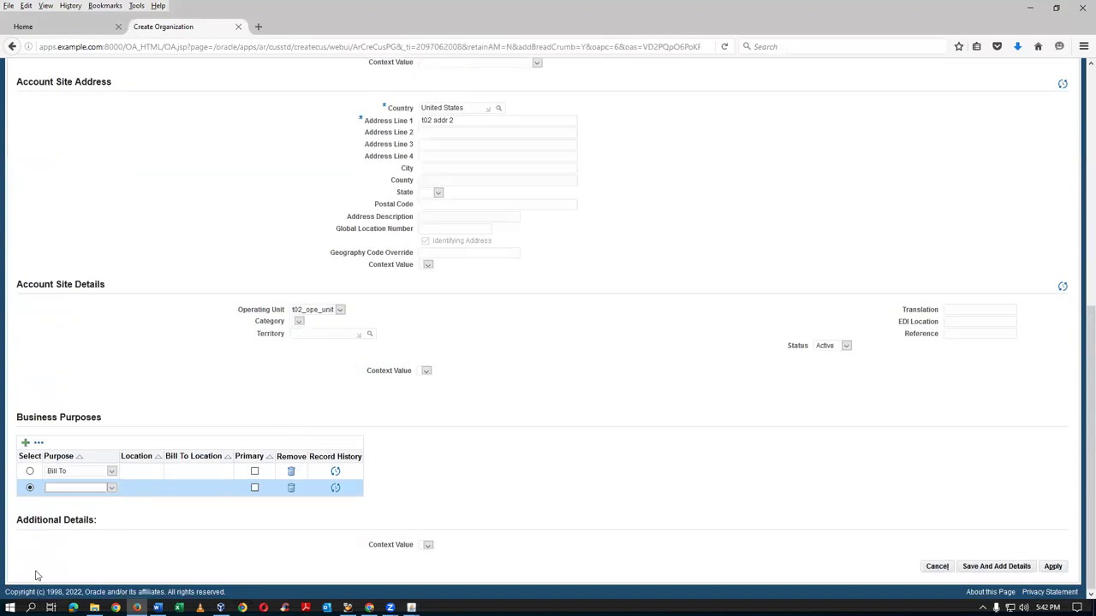
click(111, 489)
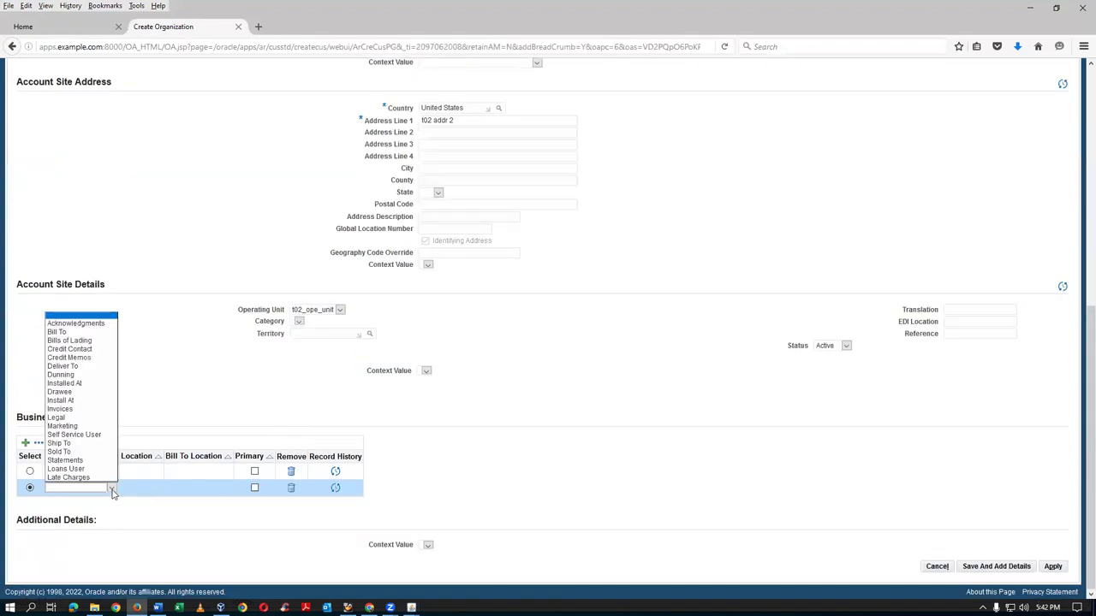
click(64, 444)
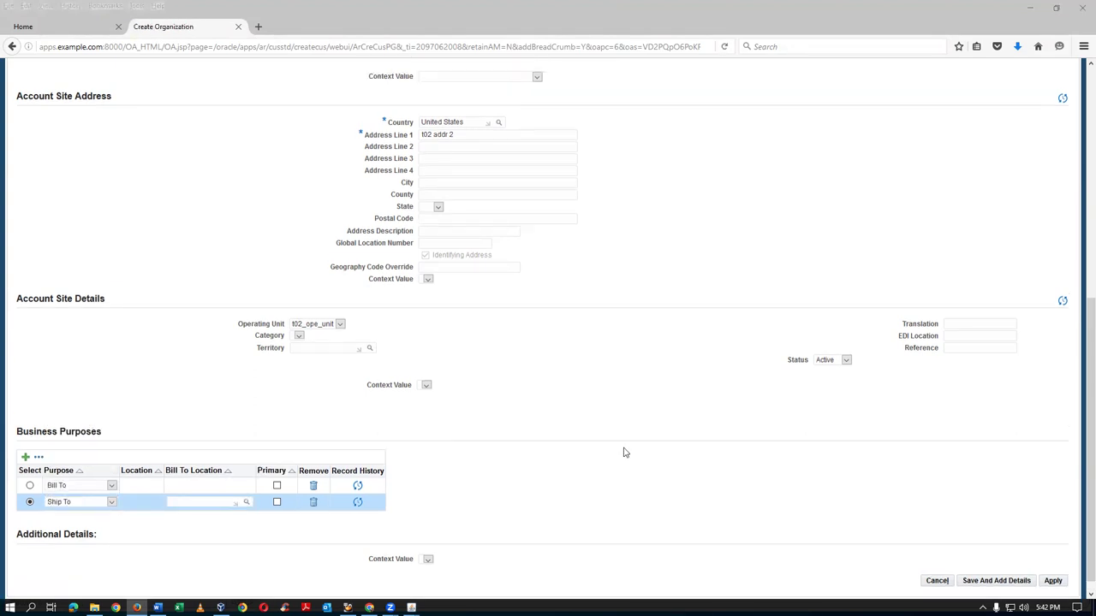
scroll(643, 513, down, 1)
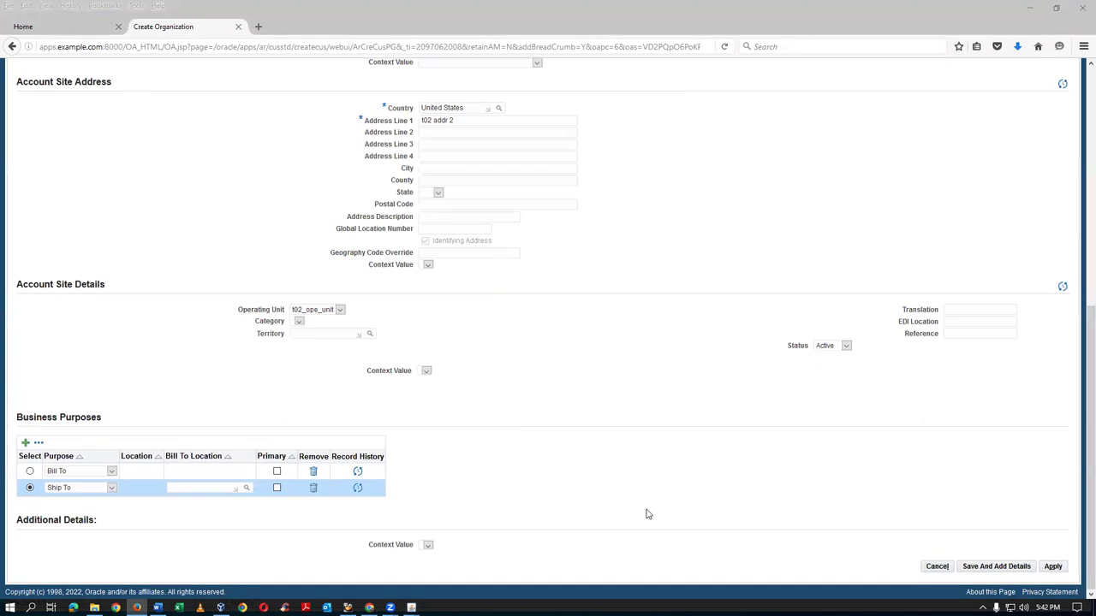
click(984, 569)
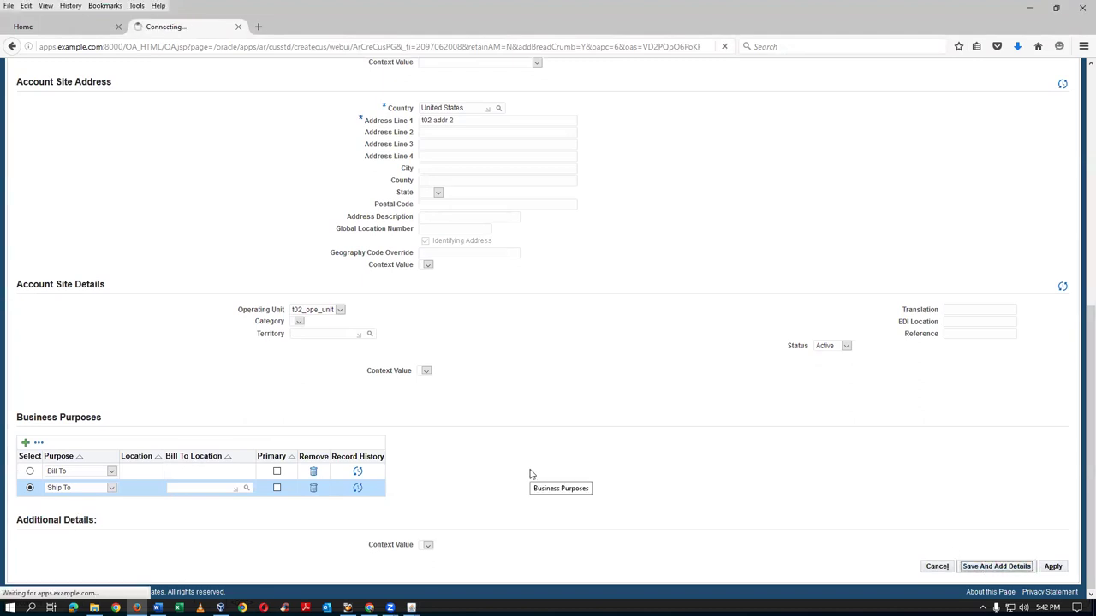
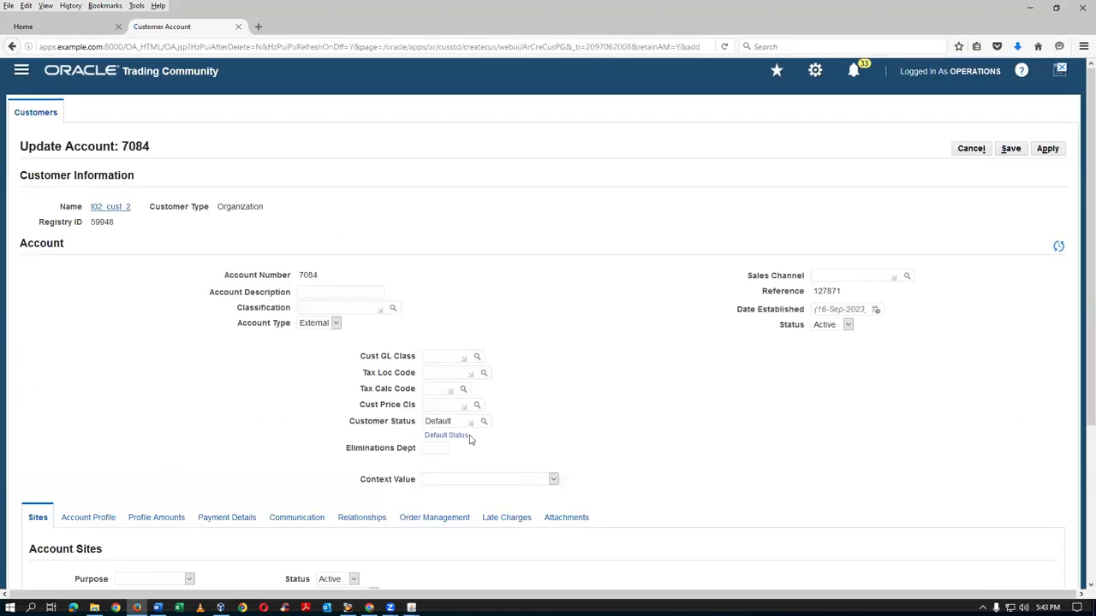
Step: Open the Ship To business purpose details of site t02 addr 2 (29402) on account 7084
scroll(471, 441, down, 3)
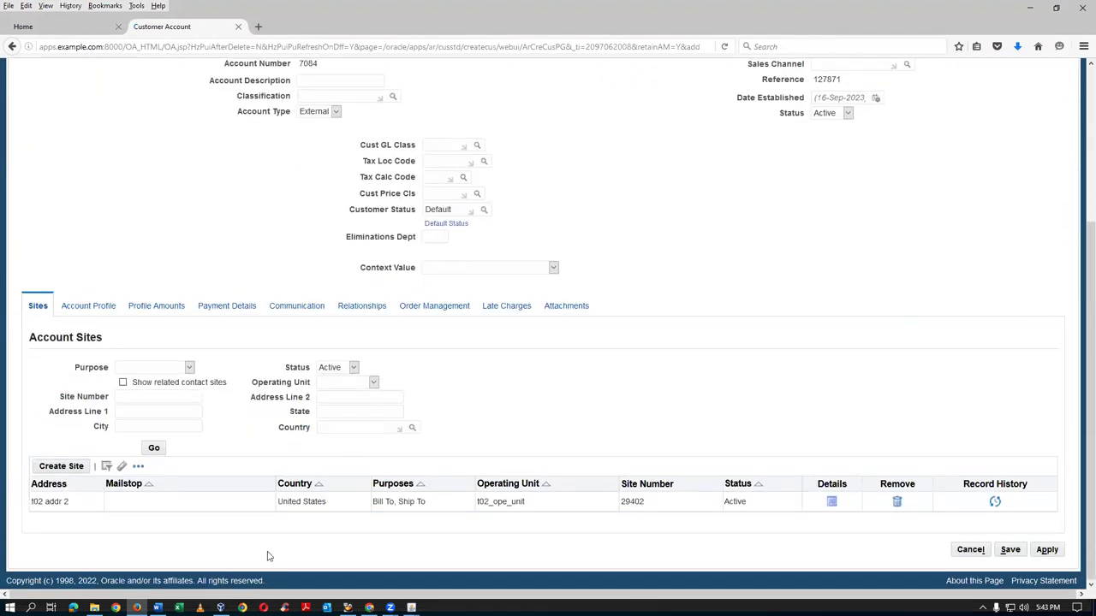
click(830, 506)
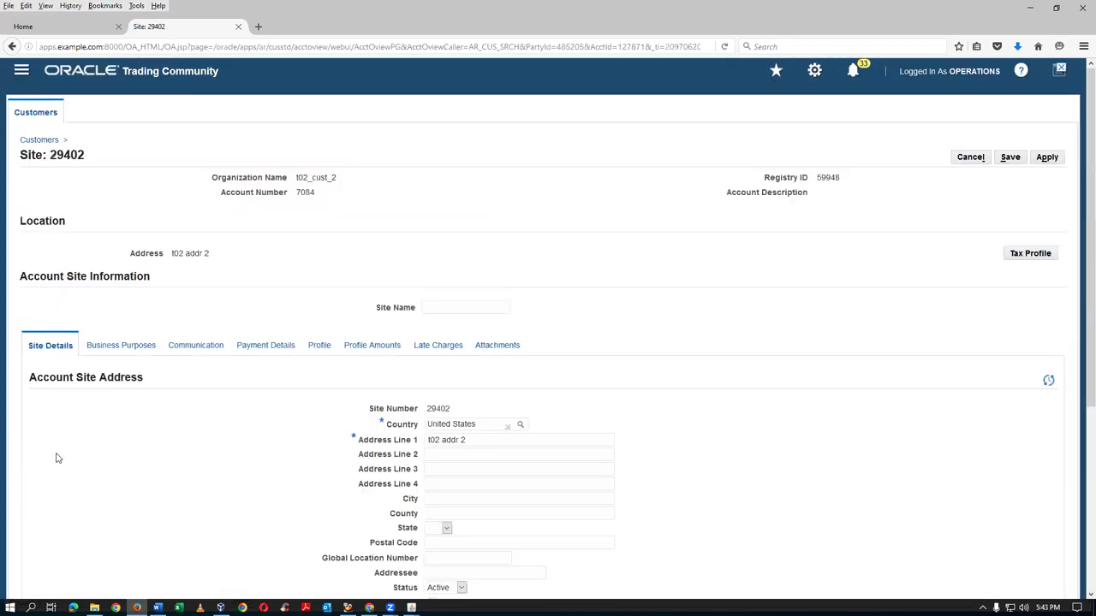
click(122, 348)
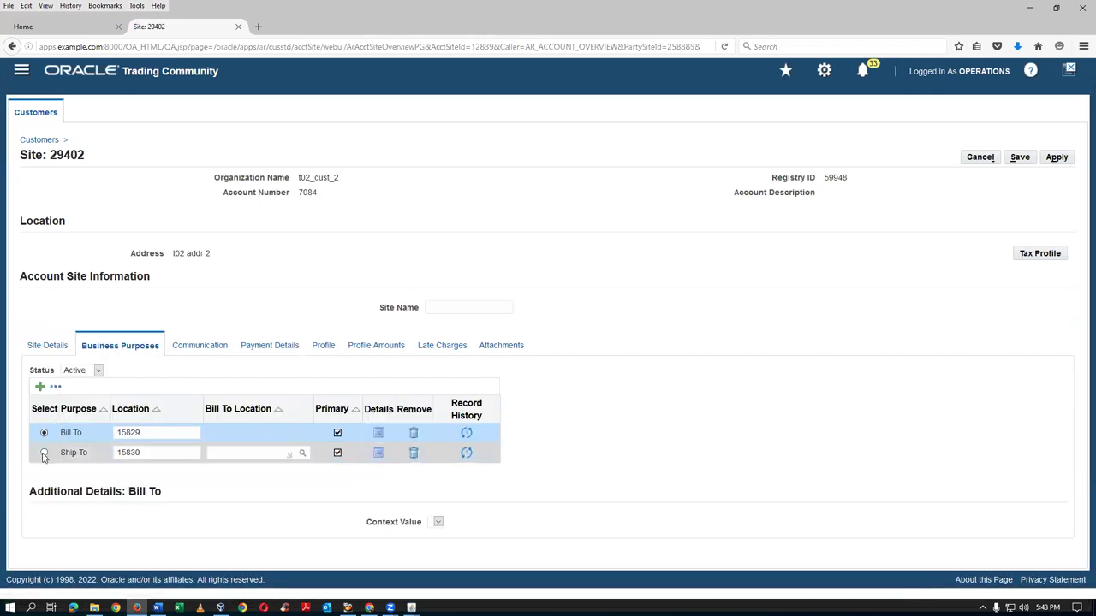
click(43, 454)
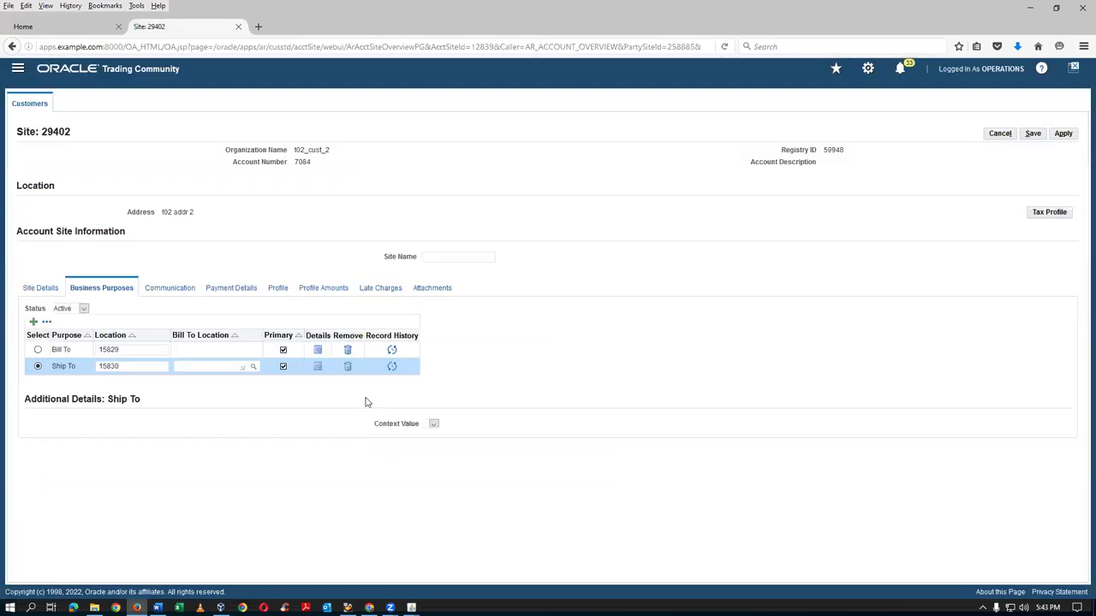
click(317, 367)
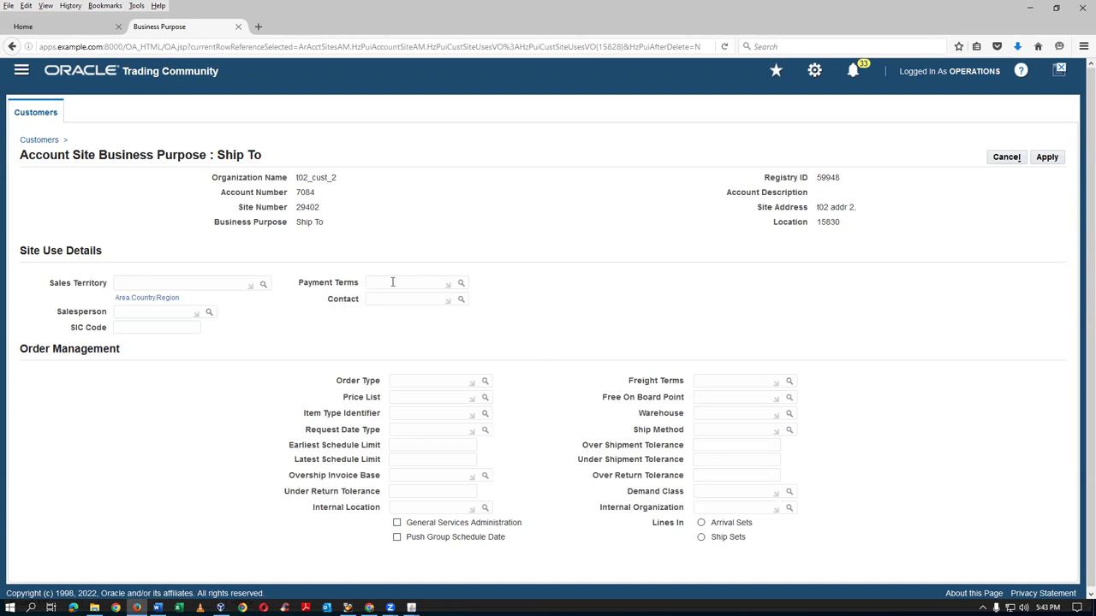
Step: Set Payment Terms to 2/10, Net 30 and the salesperson to No Sales Credit
text(2/10)
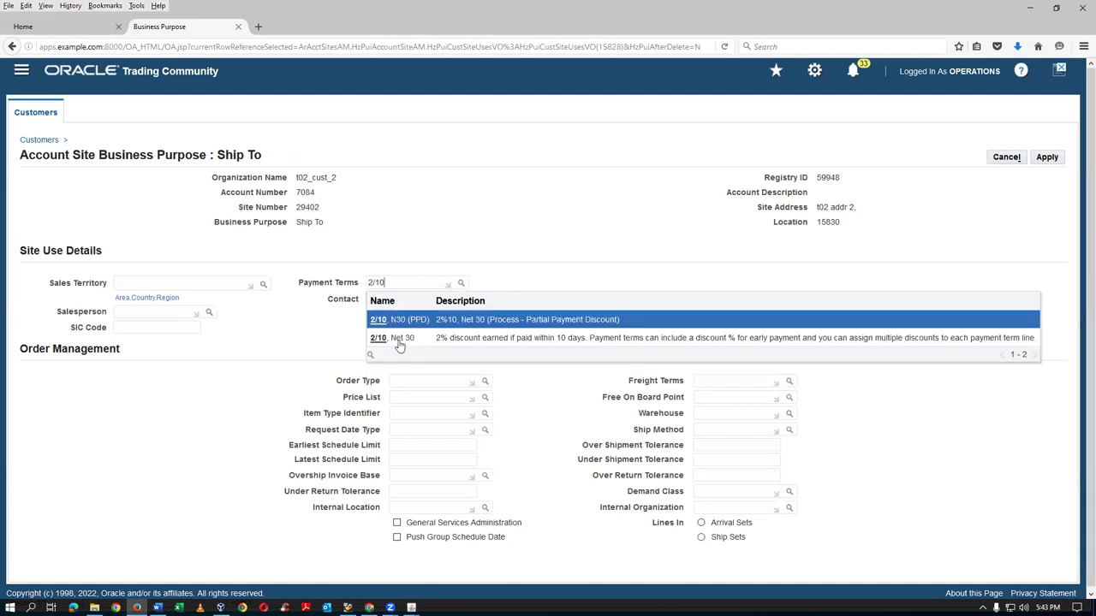
click(399, 339)
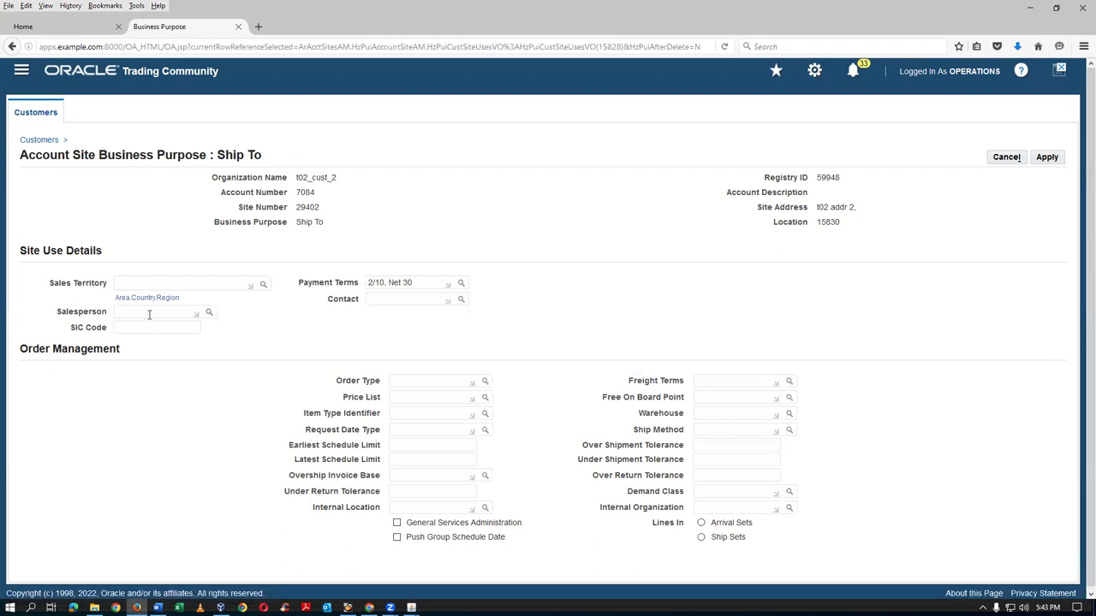
text(No sales)
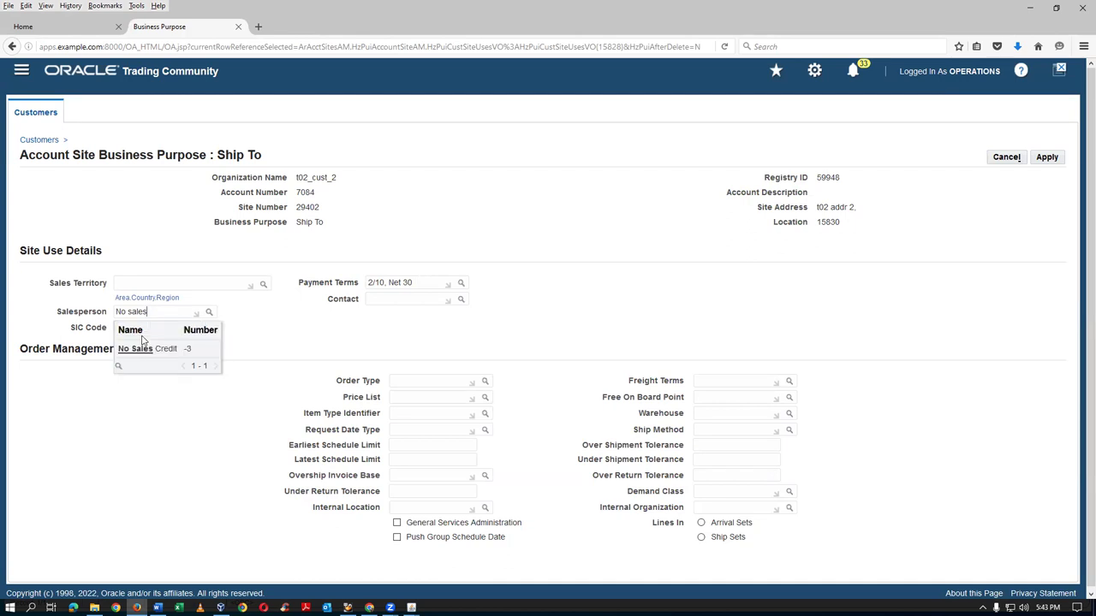
click(144, 347)
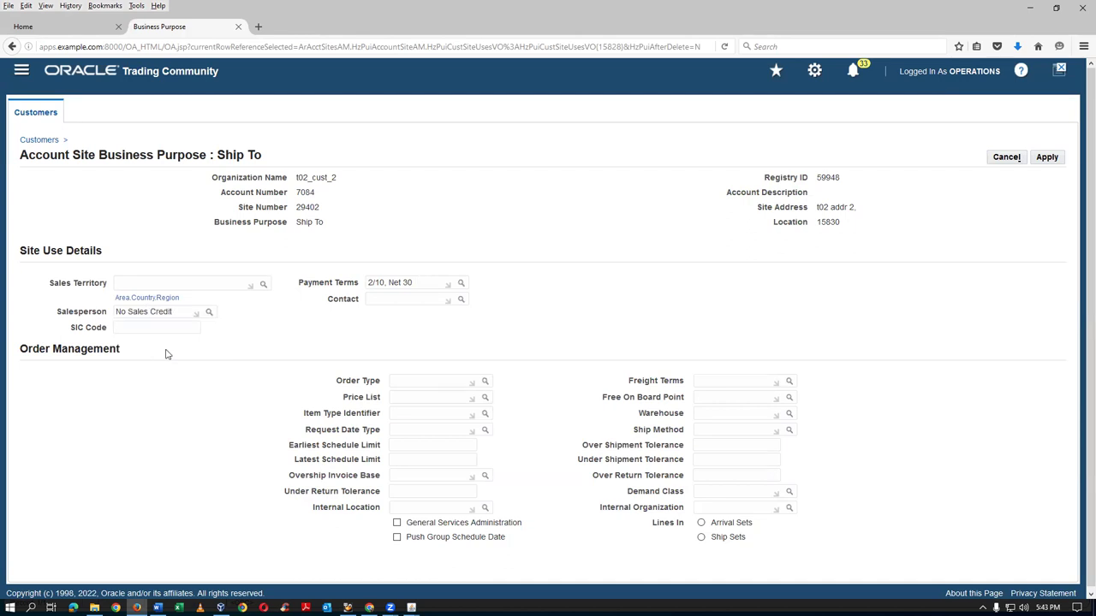
Step: Choose order type t02_order_mixed_tt3 and price list t02_price_list_1
click(403, 384)
text(tt3)
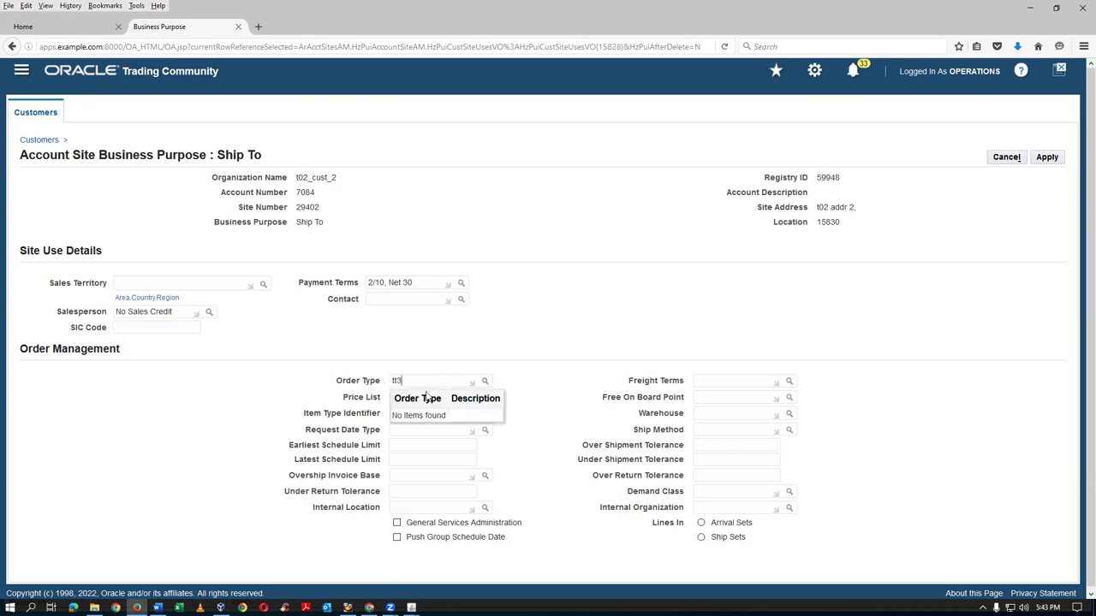
key(BackSpace)
key(BackSpace)
key(BackSpace)
text(t02)
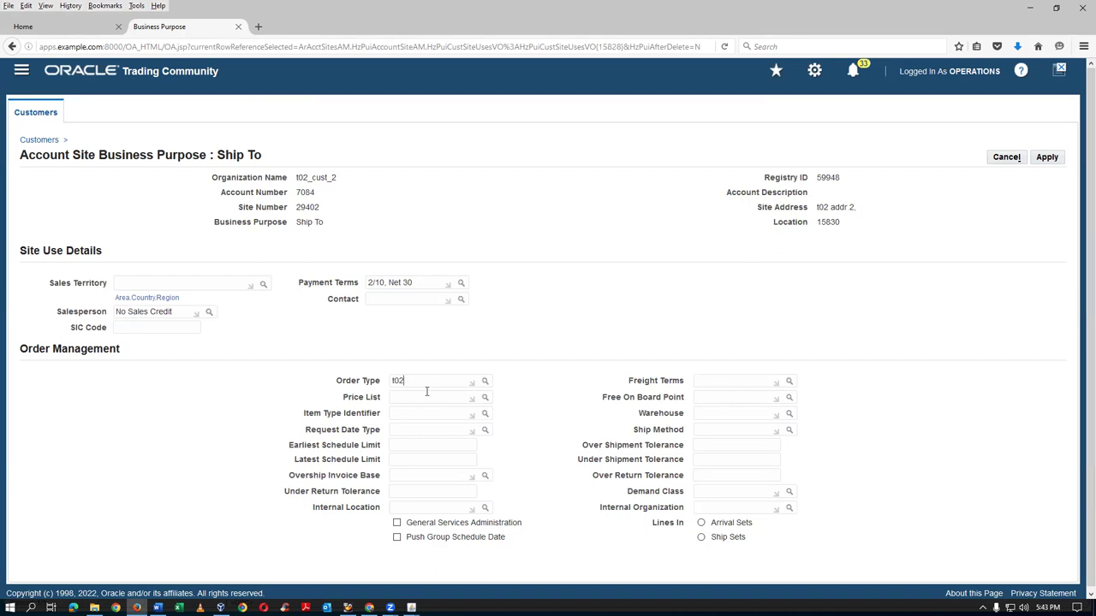
click(430, 418)
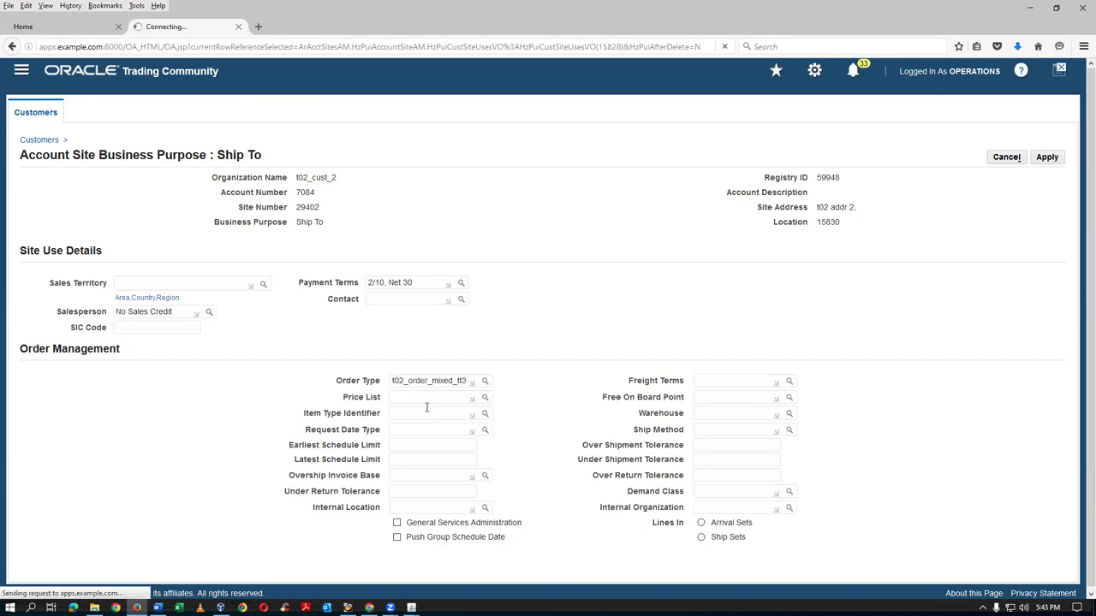
click(431, 397)
text(t02)
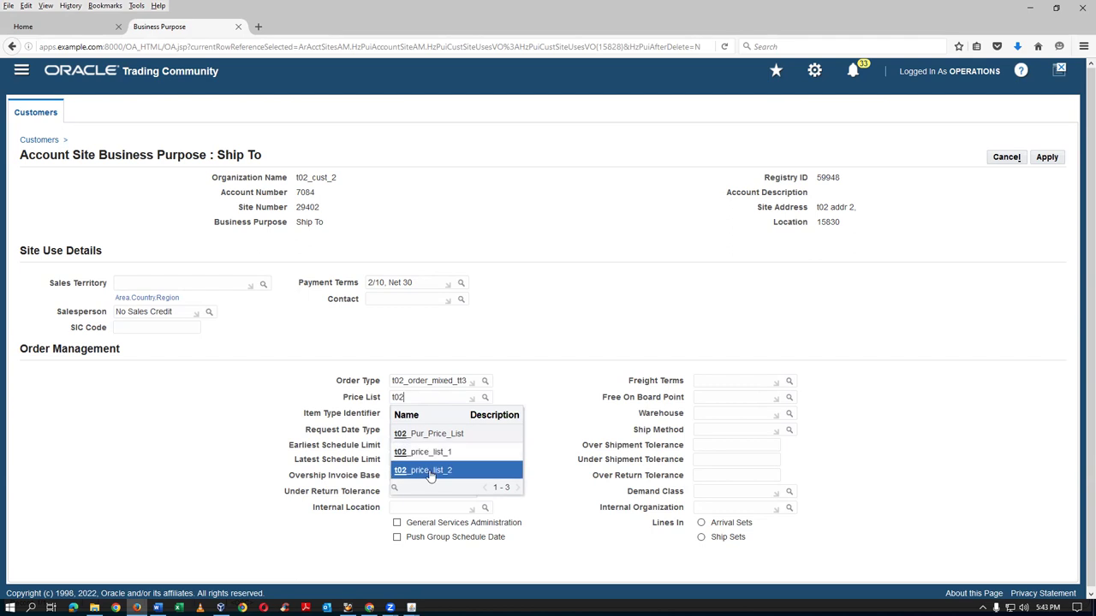
click(428, 463)
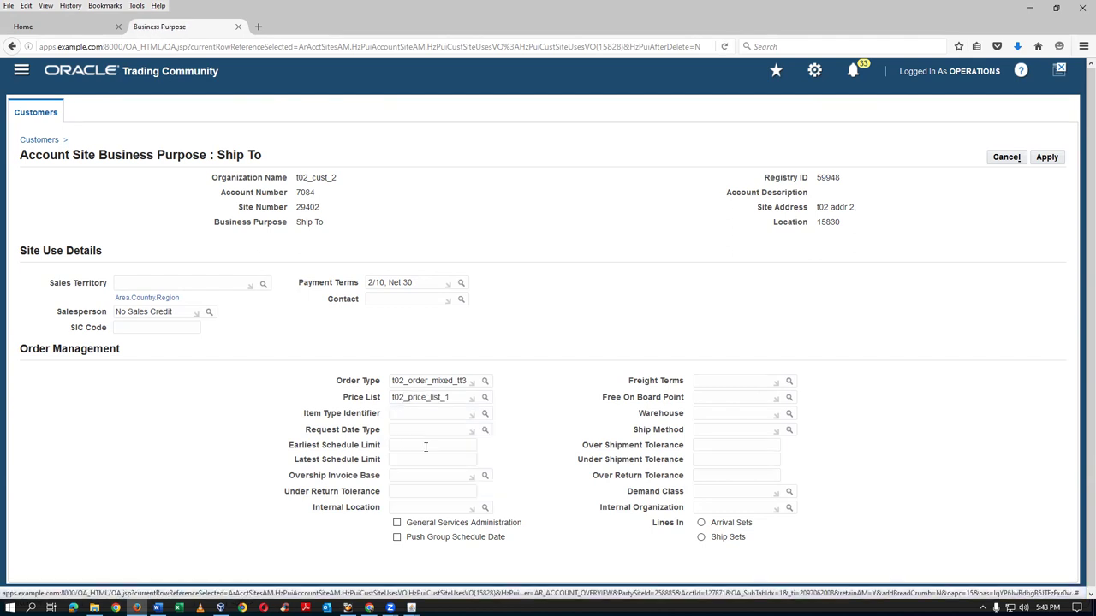
Step: Set the warehouse to t02_child_org and apply the Ship To settings
click(706, 413)
text(t02)
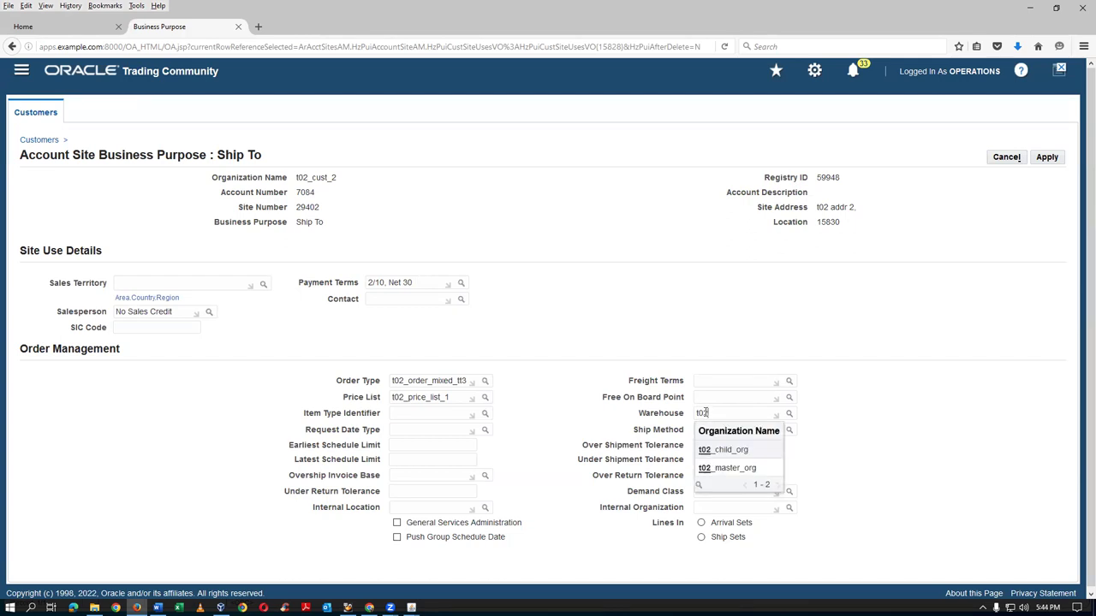
click(724, 449)
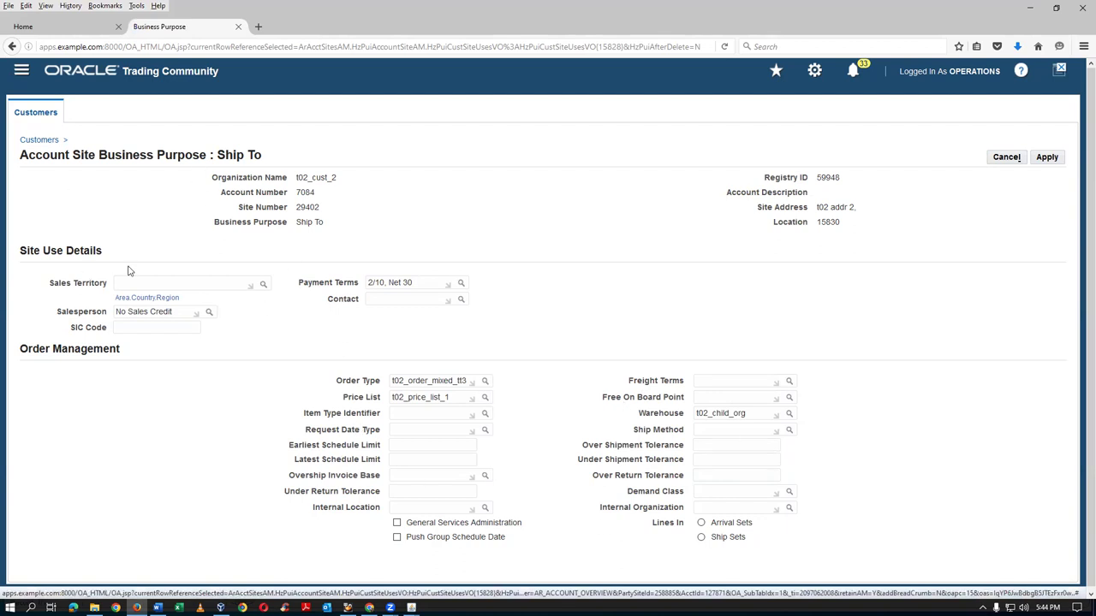
click(1047, 158)
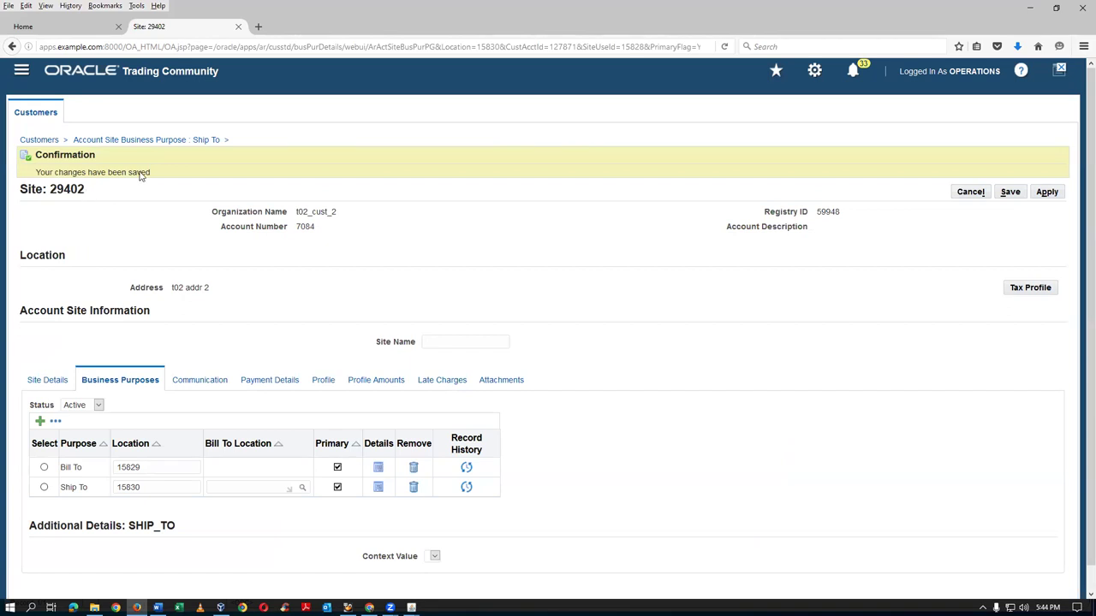
Step: Close the site page and open the Sales Orders form from the Oracle Applications Navigator
click(238, 27)
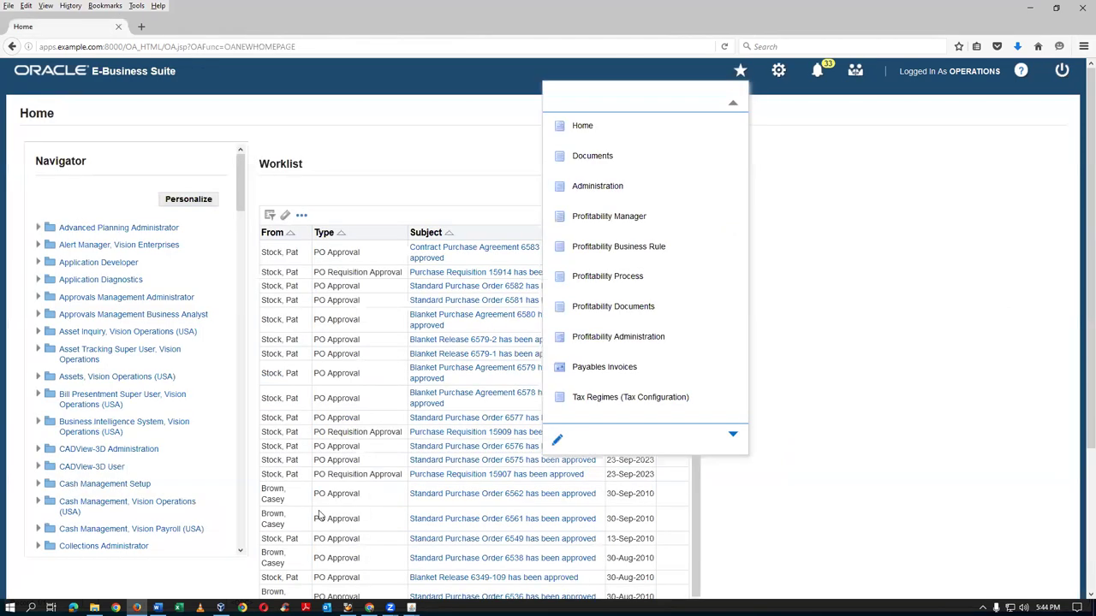
mouse_move(411, 608)
click(462, 578)
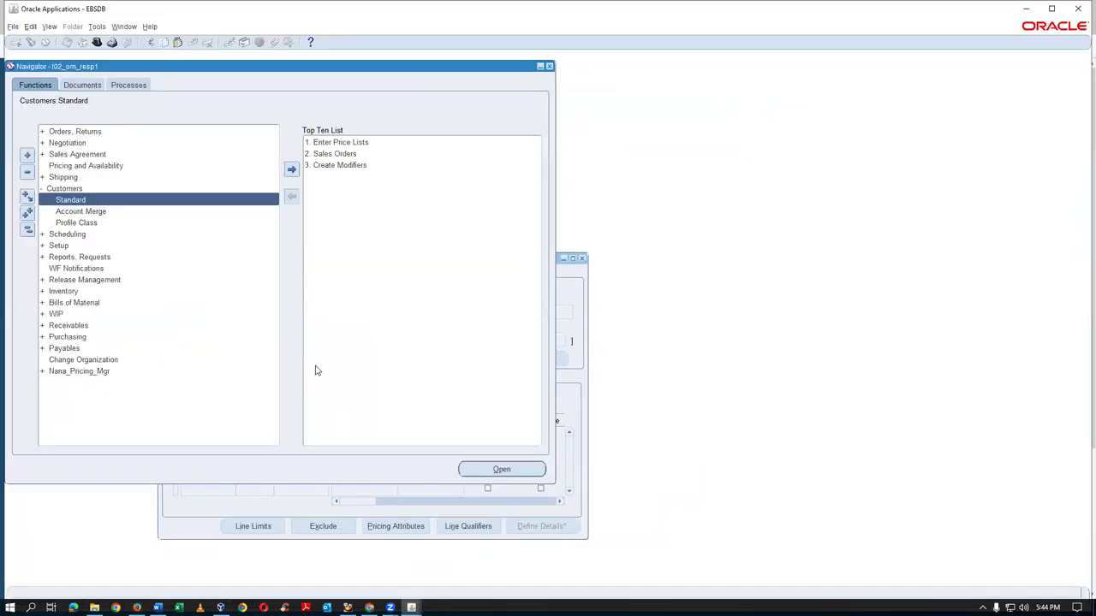
double_click(344, 154)
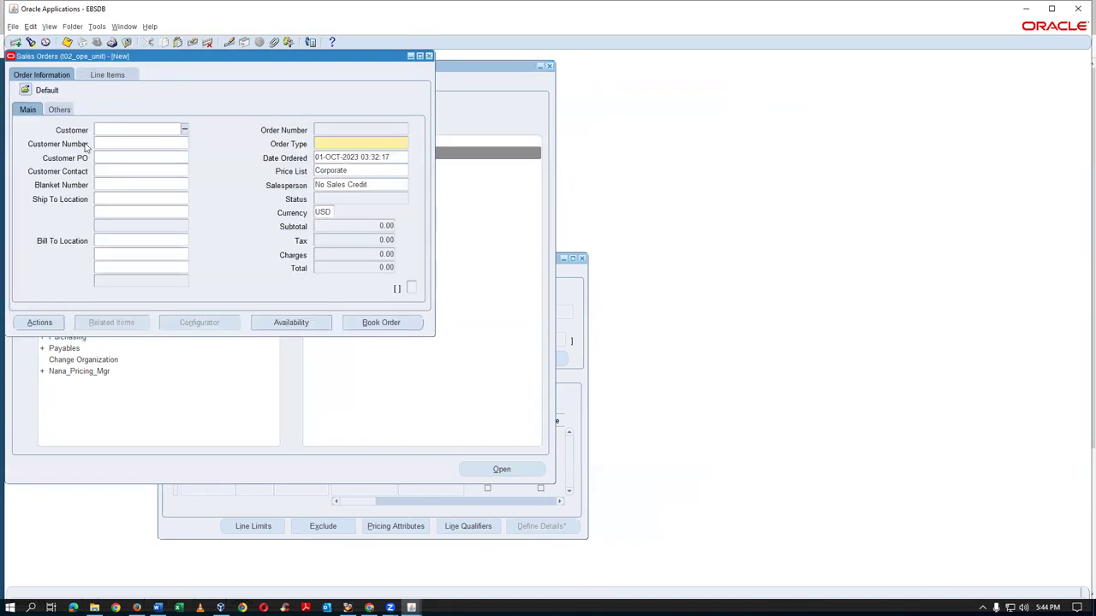
Step: Pick customer t02_cust_2 for the new order so its defaults fill in
key(Tab)
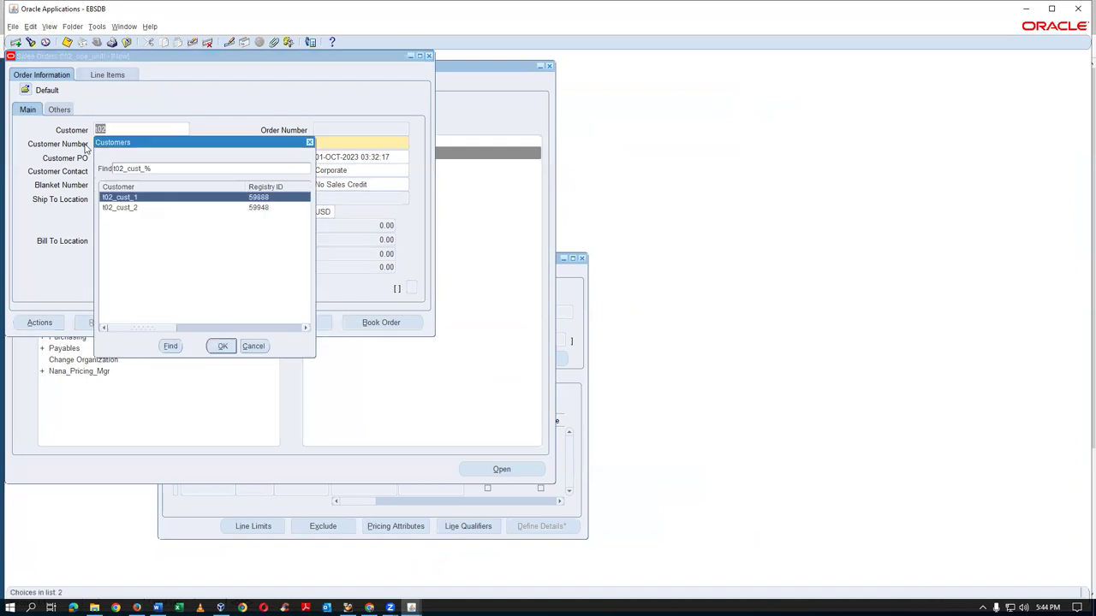
key(Down)
key(Return)
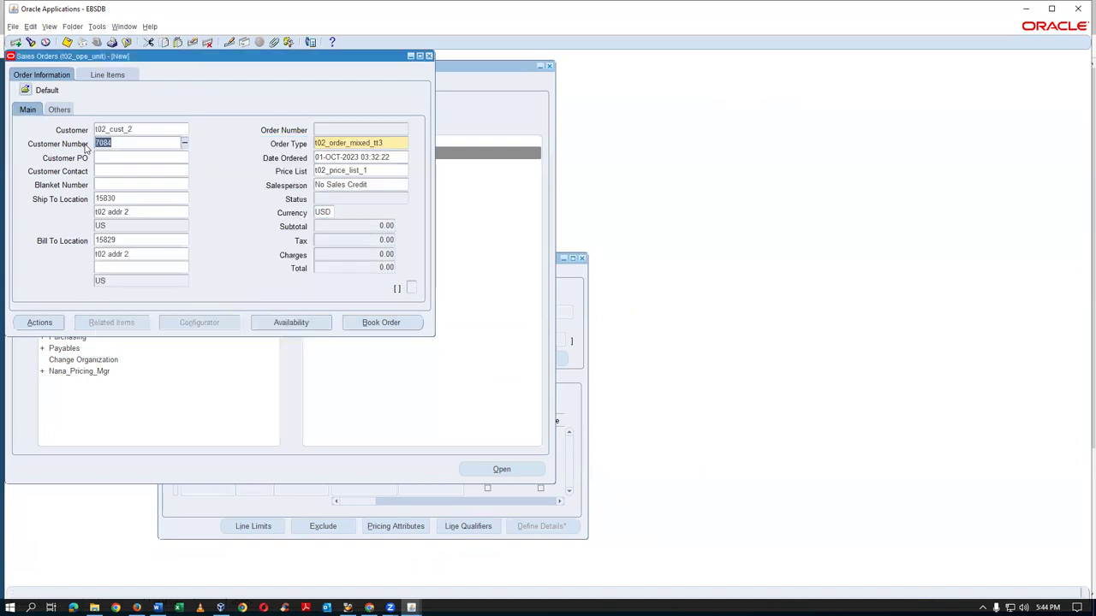
click(120, 75)
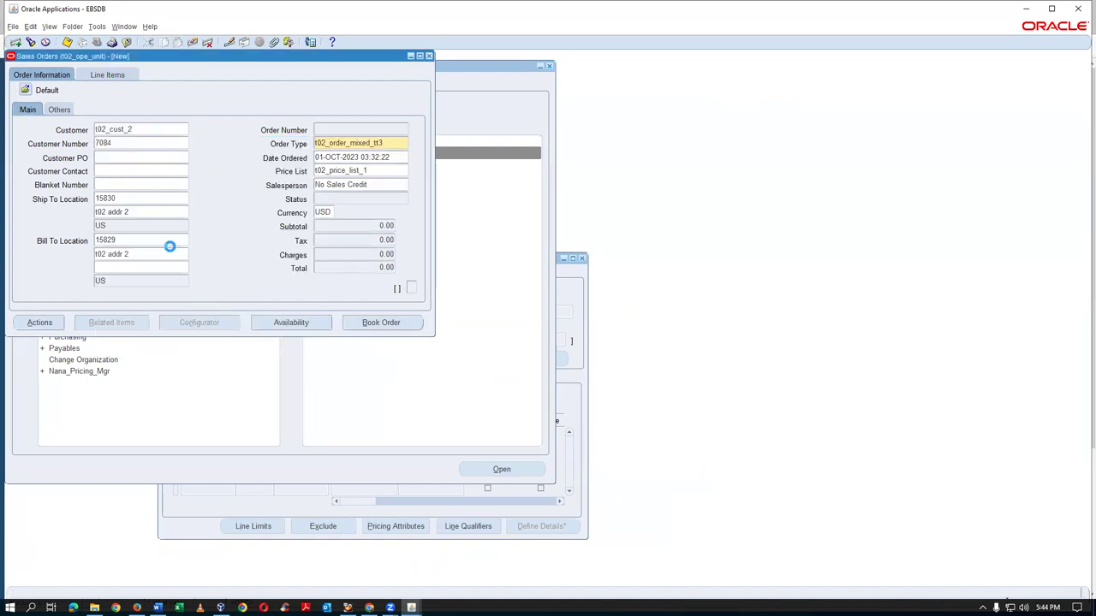
Step: Add a line for 7 of t02_first_item to the order
text(t02%)
text(fi)
key(Tab)
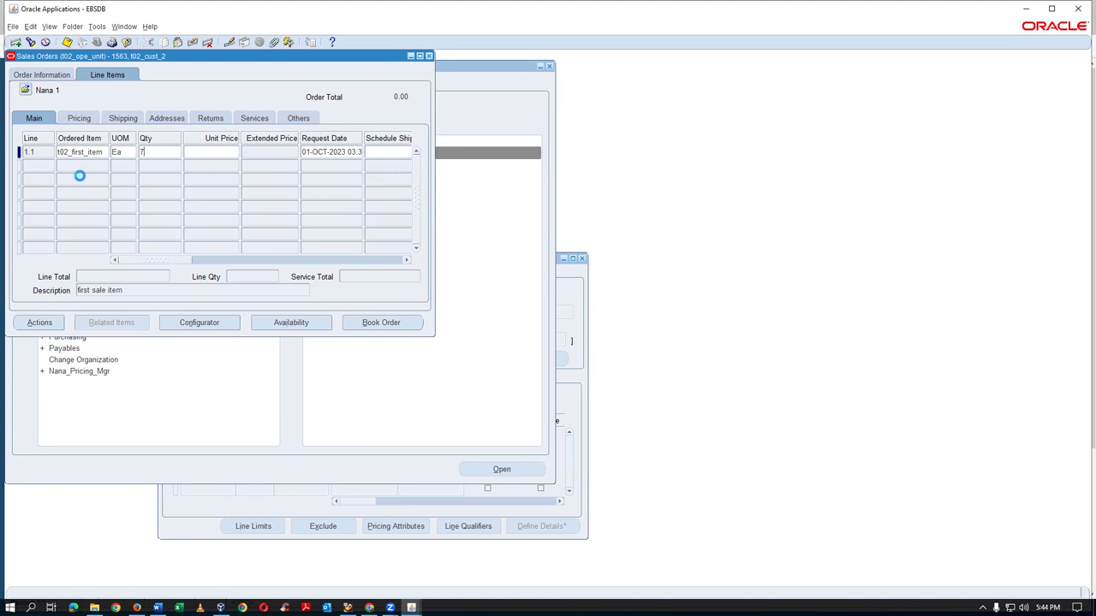
key(Tab)
click(79, 175)
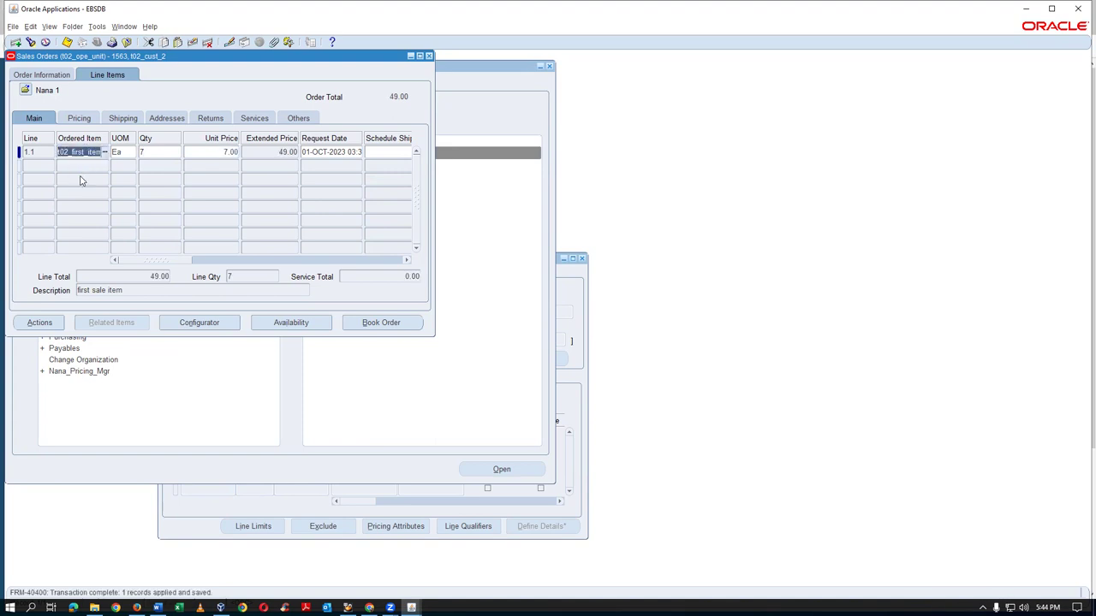
Step: View the line's adjustments to confirm the 30% t02_List_Limit discount, then close the order
key(alt+a)
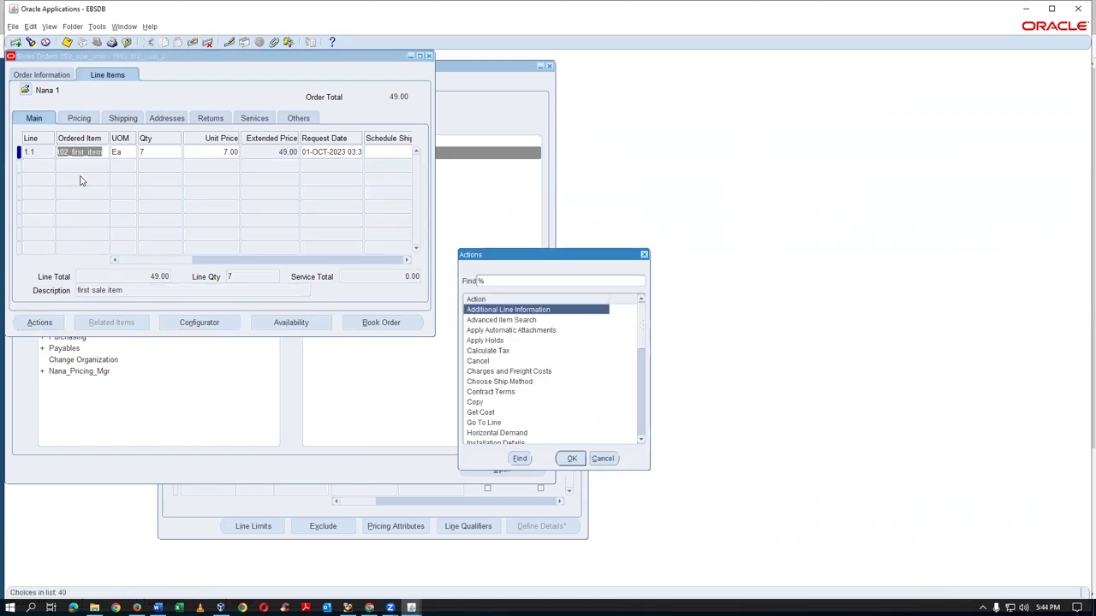
text(v)
key(Down)
key(Return)
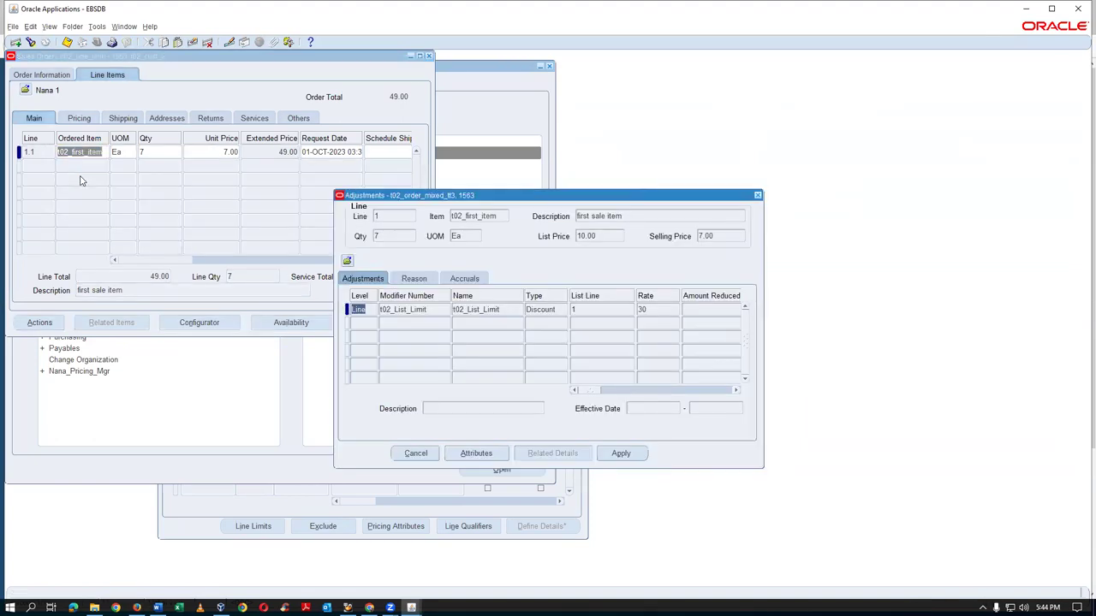
click(756, 195)
click(429, 55)
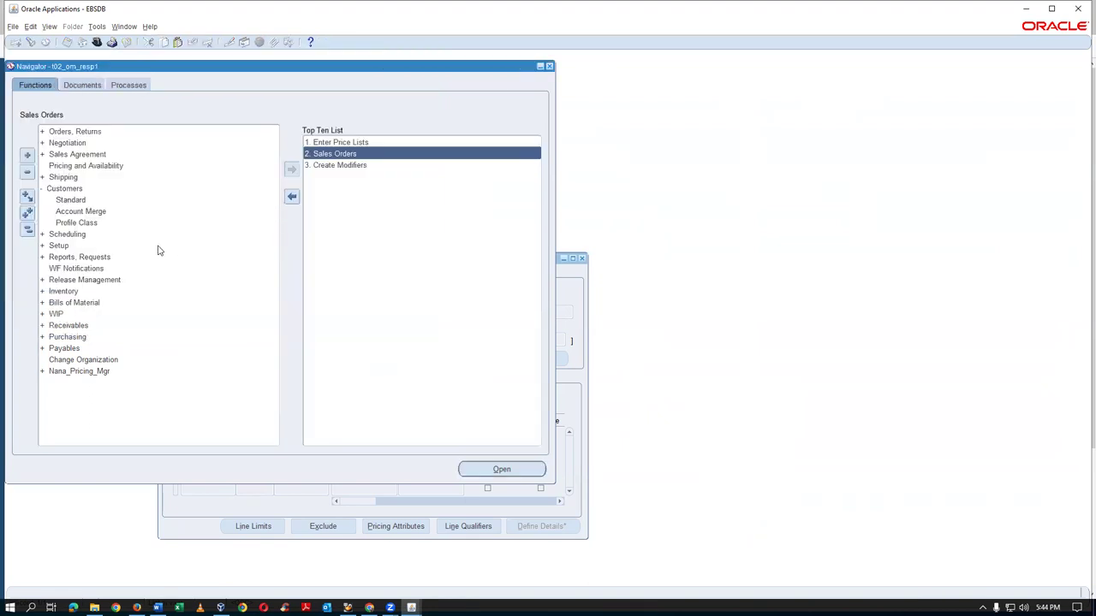
Step: Switch from the t02_List_Limit modifier form to the Pricing_Attribute_Management Word document
click(577, 296)
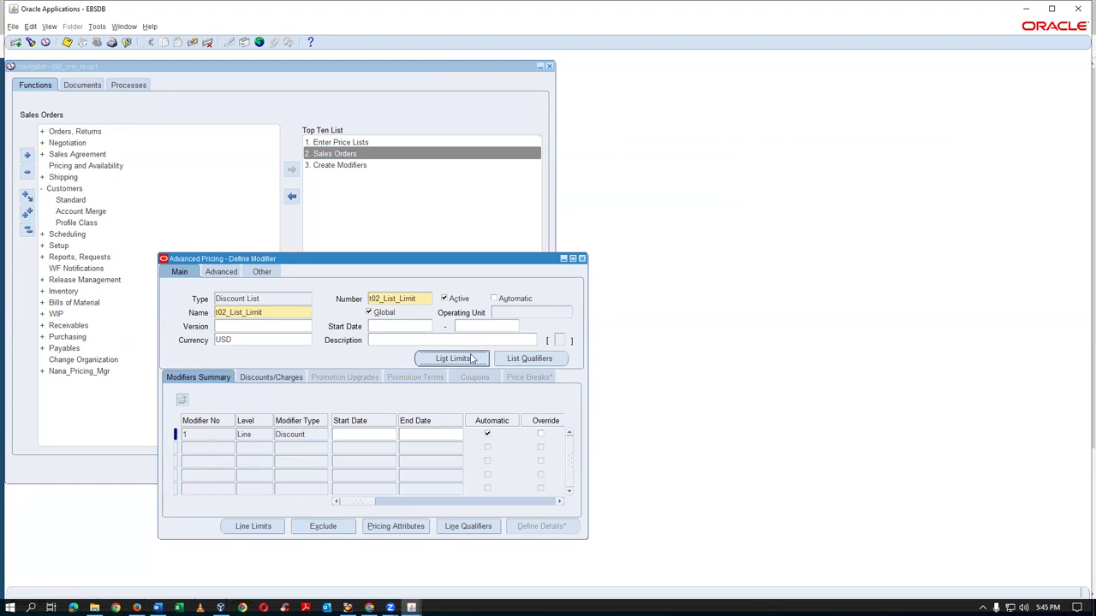
key(alt+Tab)
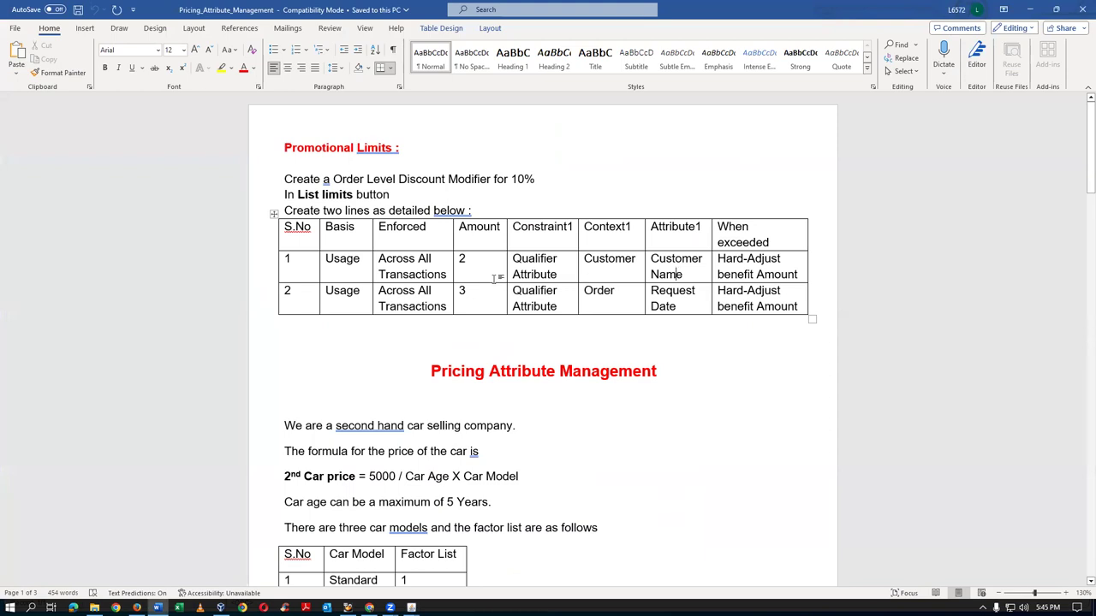
Step: Review the limit rows: amount 2 by Customer Name and 3 by Request Date, both Hard-Adjust
drag(473, 257, 460, 258)
click(435, 274)
click(257, 270)
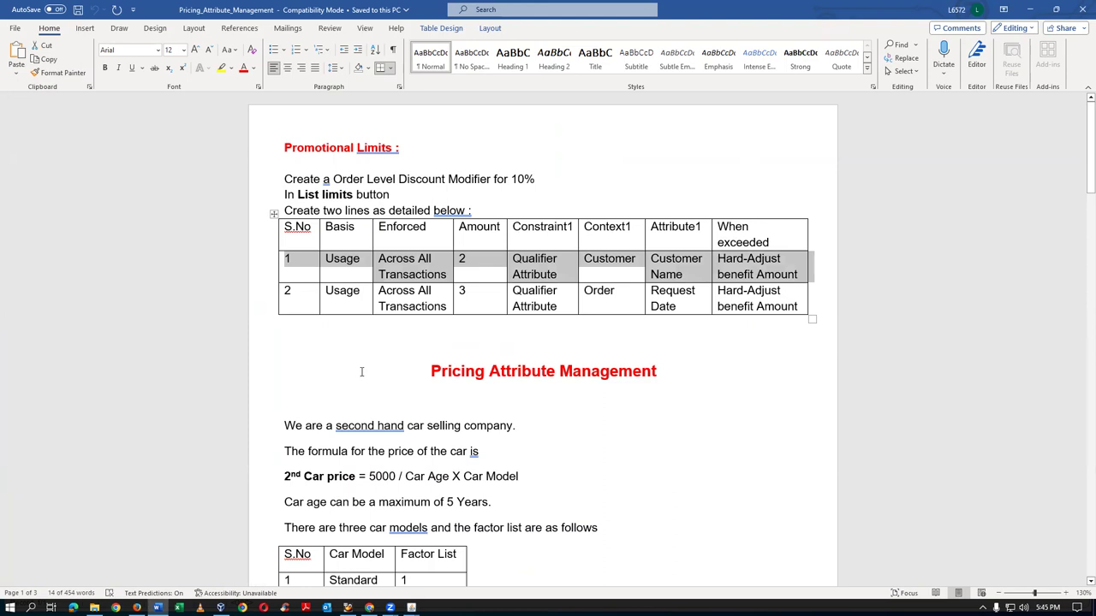
click(435, 310)
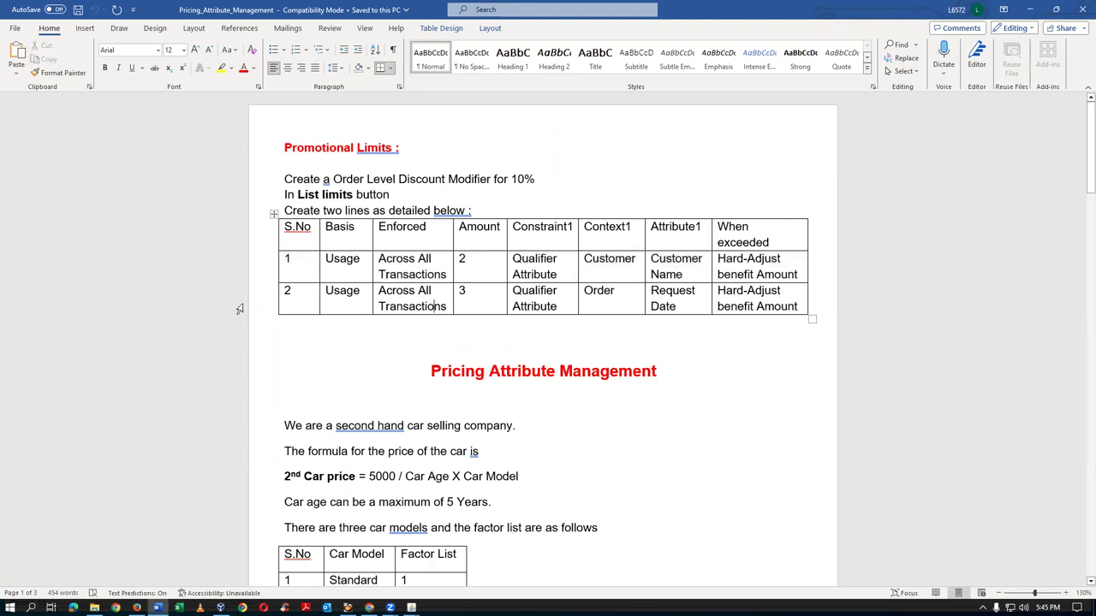
click(241, 308)
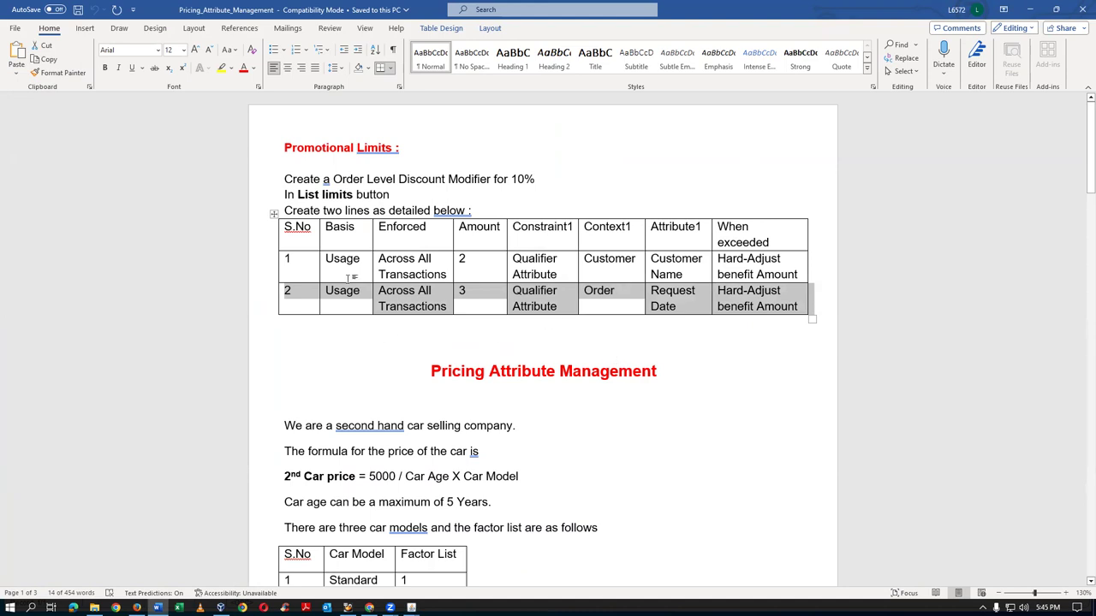
click(259, 280)
click(256, 301)
click(252, 274)
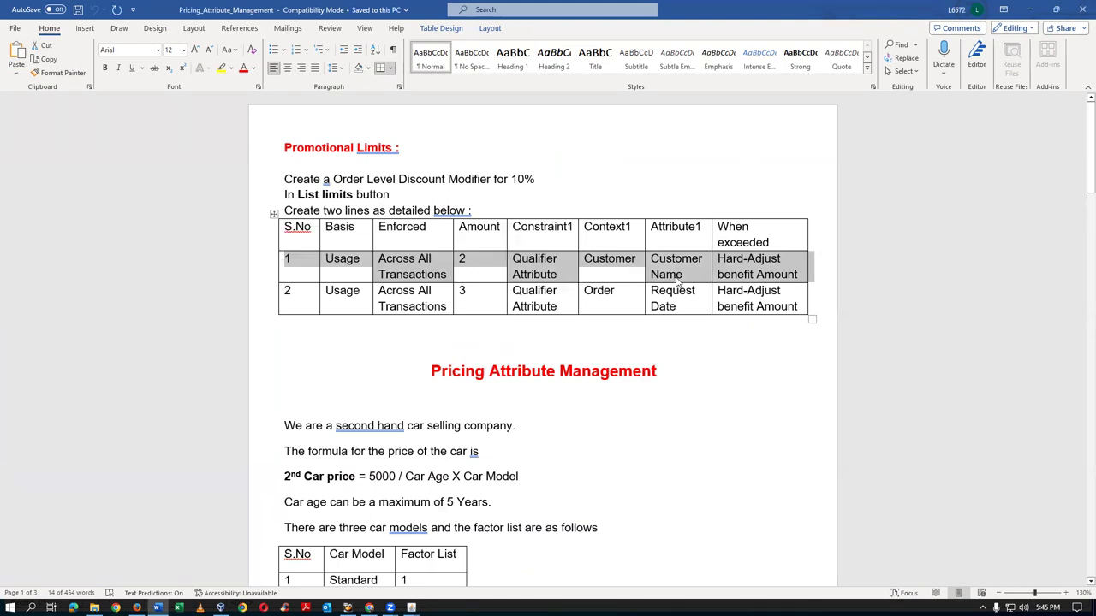
Step: Uncheck Active on the t02_List_Limit modifier, then return to the Word document
key(alt+Tab)
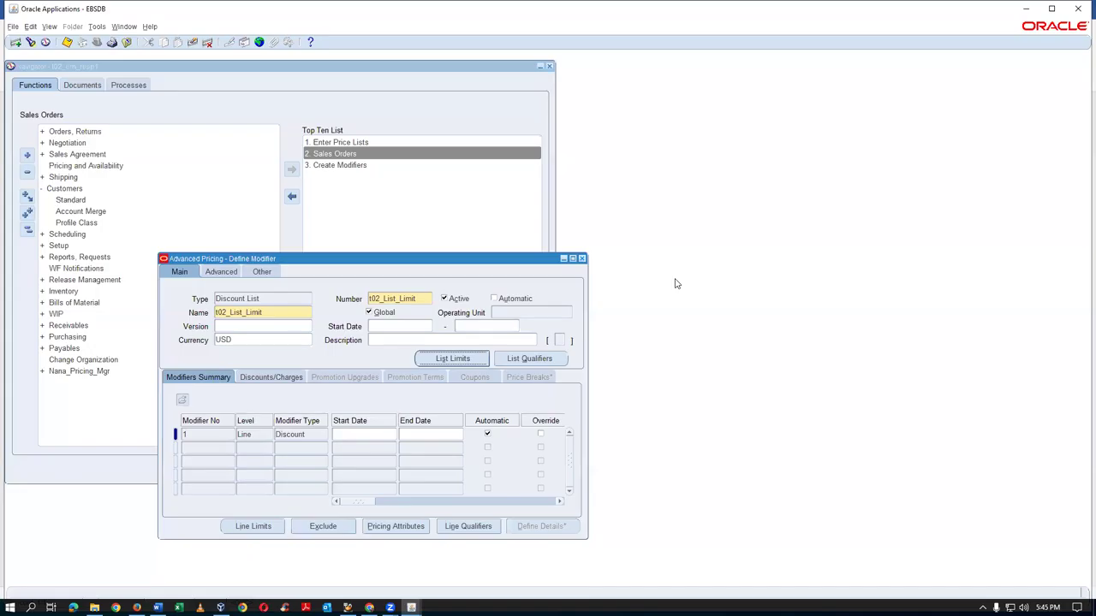
click(445, 300)
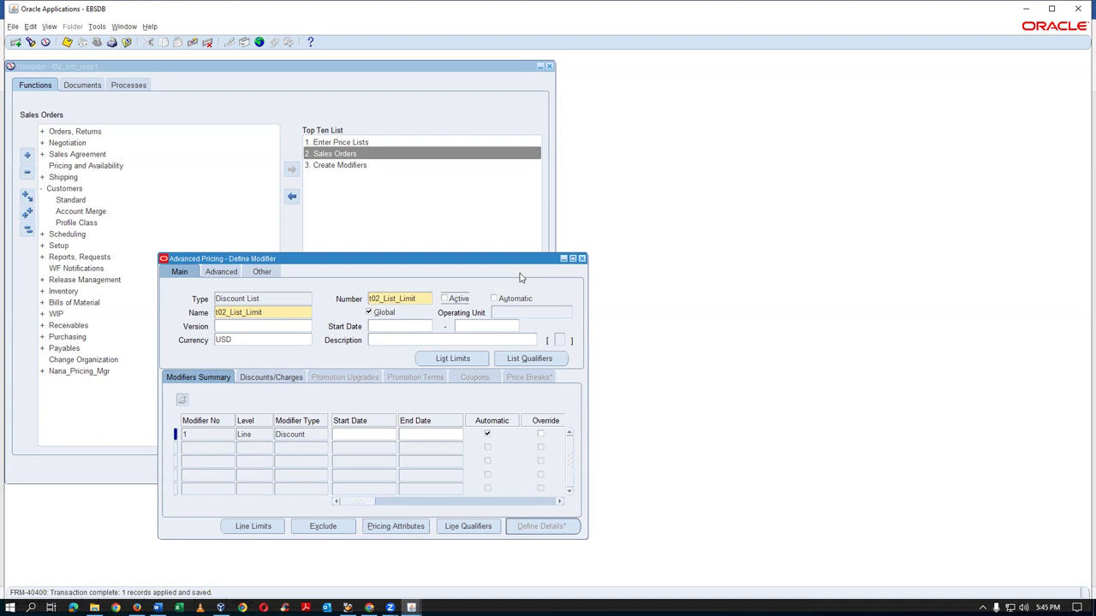
key(alt+Tab)
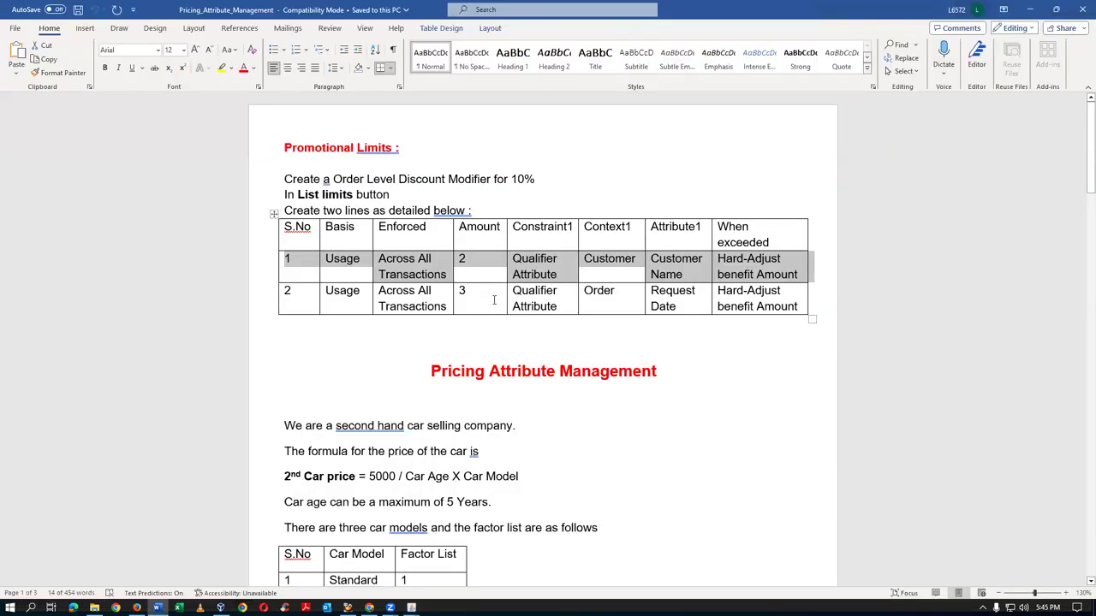
Step: Select the Amount value 2 in the first Promotional Limits row to verify it
click(485, 276)
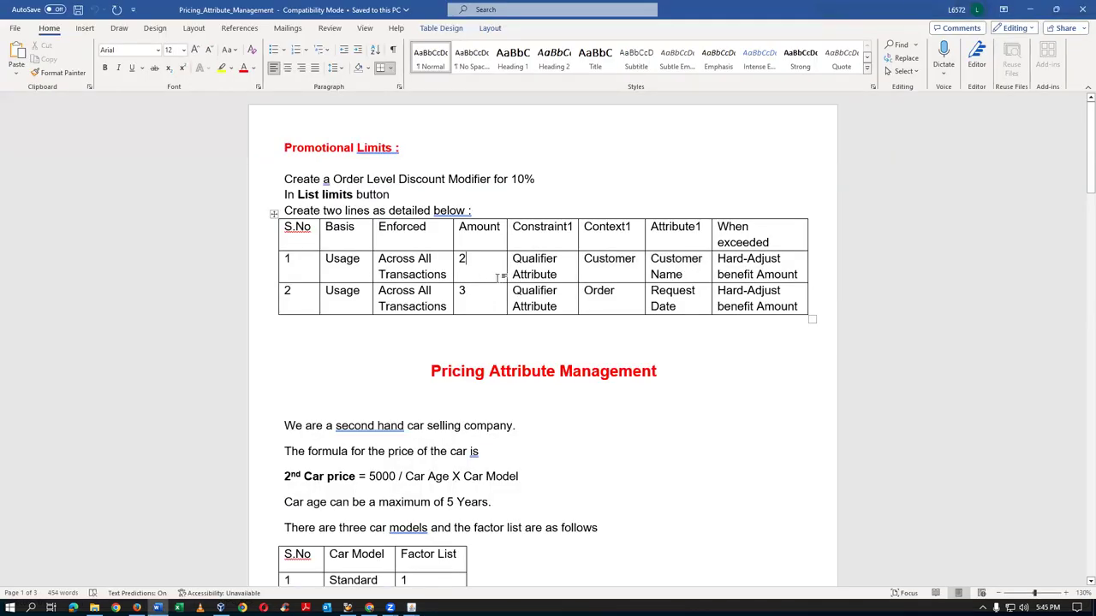
double_click(462, 260)
click(684, 335)
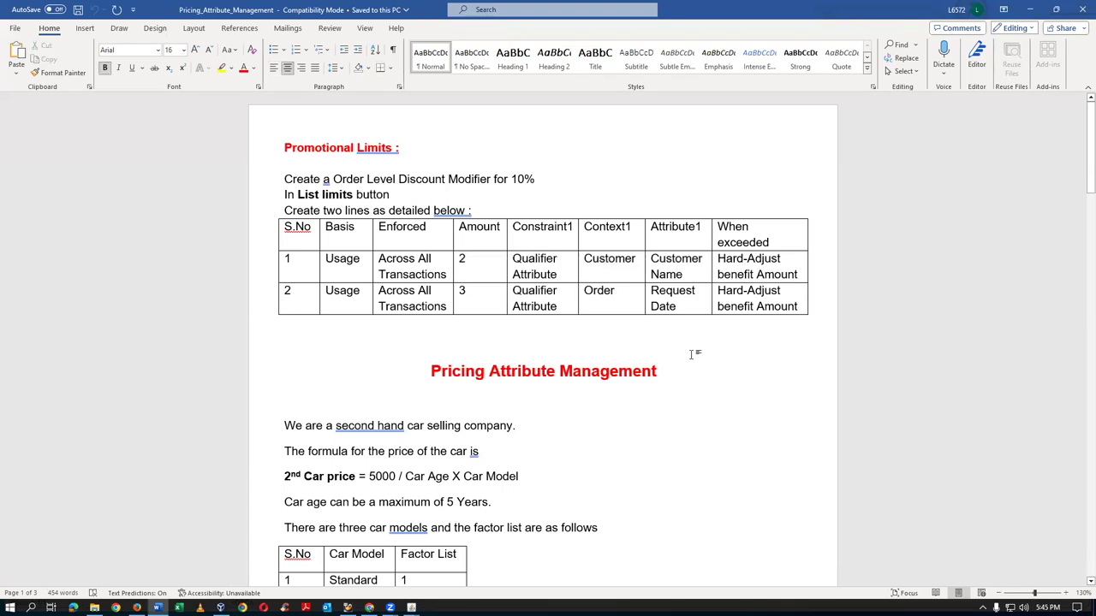
key(alt+Tab)
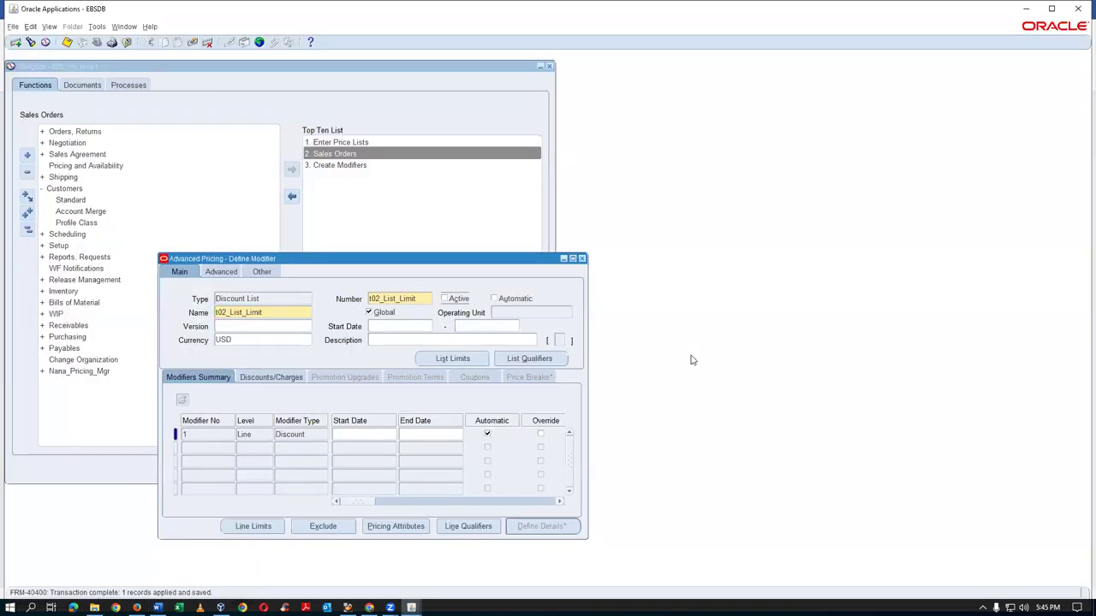
drag(371, 507, 530, 507)
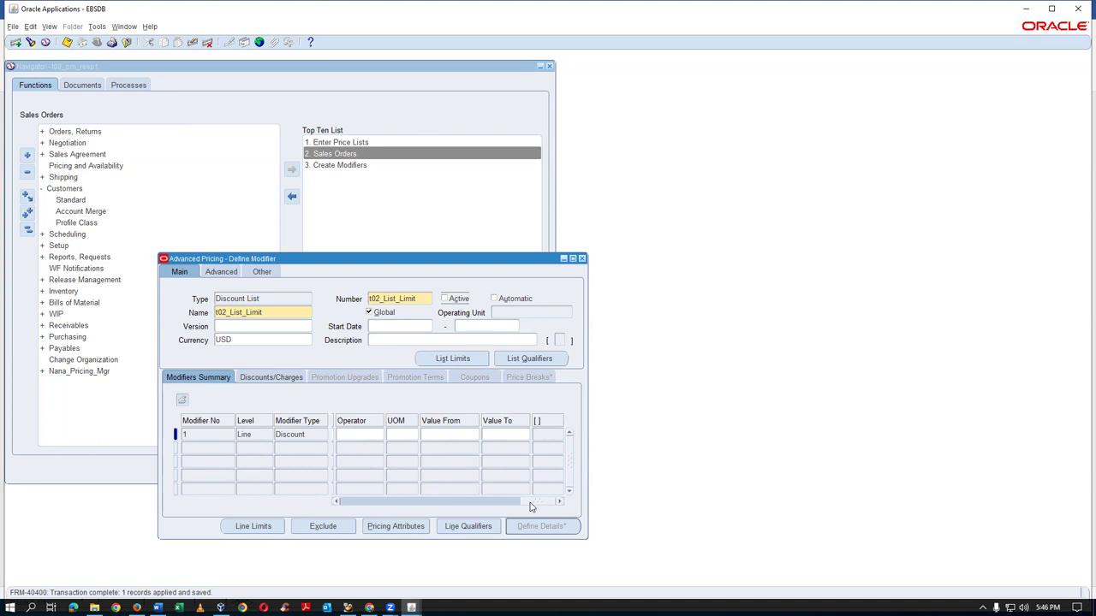
drag(529, 506, 531, 509)
drag(531, 510, 494, 513)
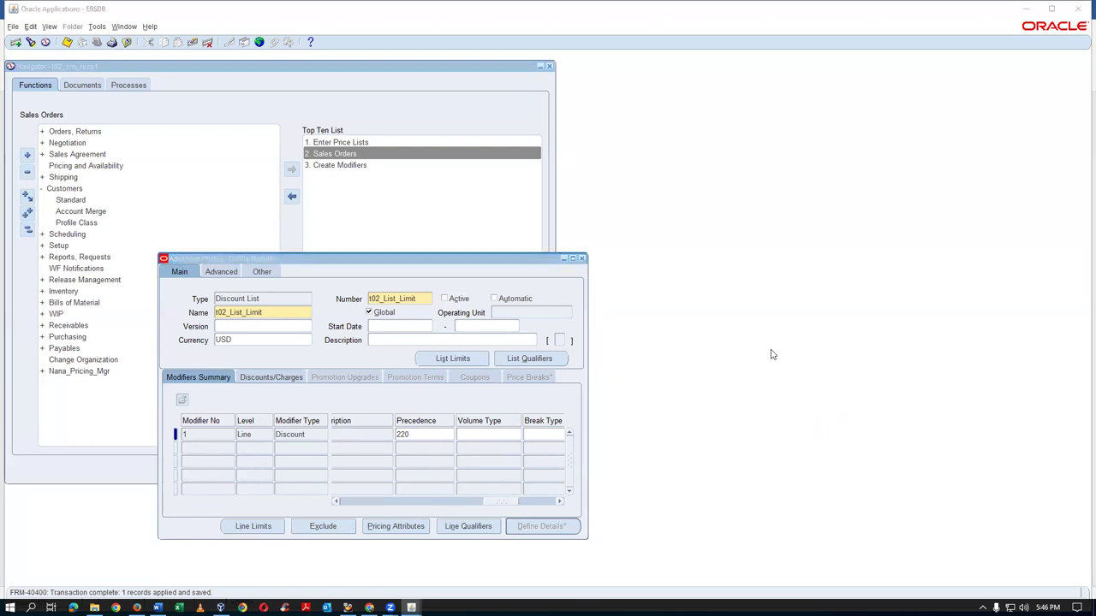
click(283, 299)
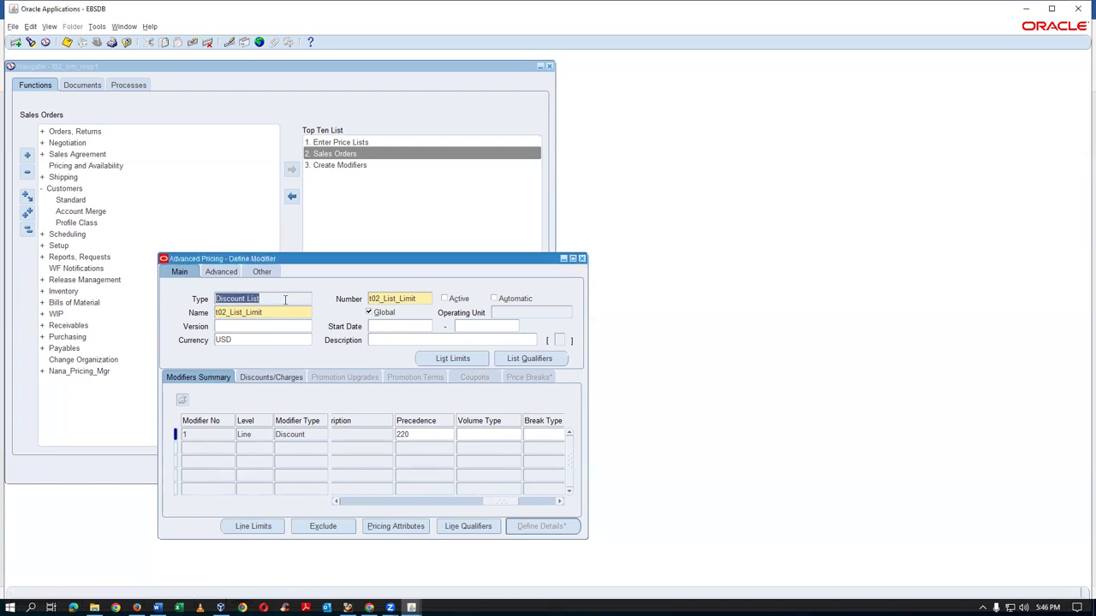
Step: Create a new Discount List modifier with number and name t02_LL_2
key(ctrl+Down)
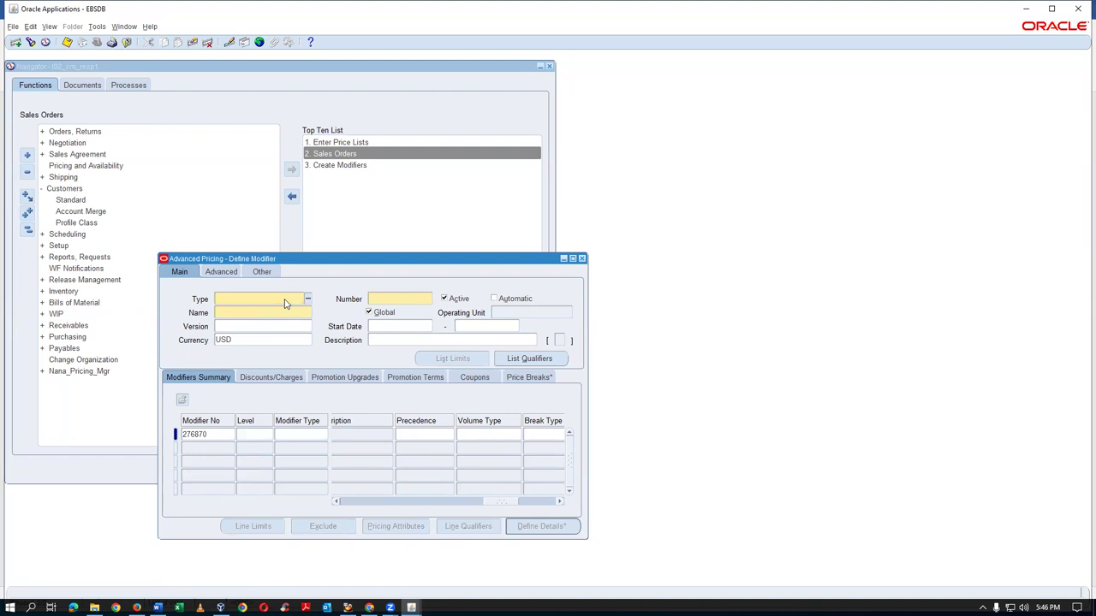
text(D)
key(Tab)
text(102)
text(_LL_2)
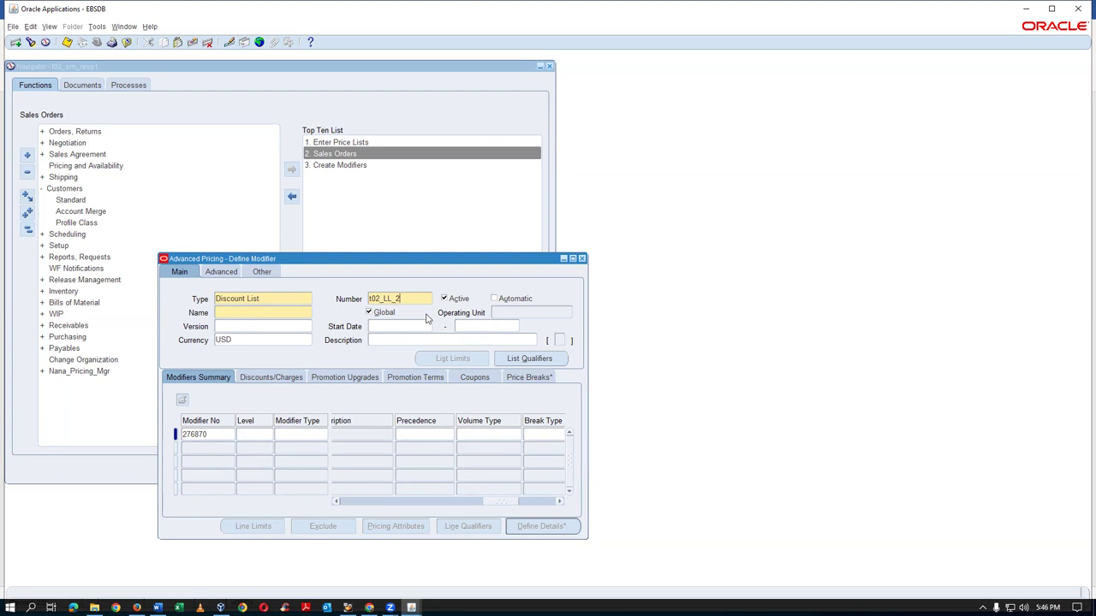
drag(424, 299, 334, 320)
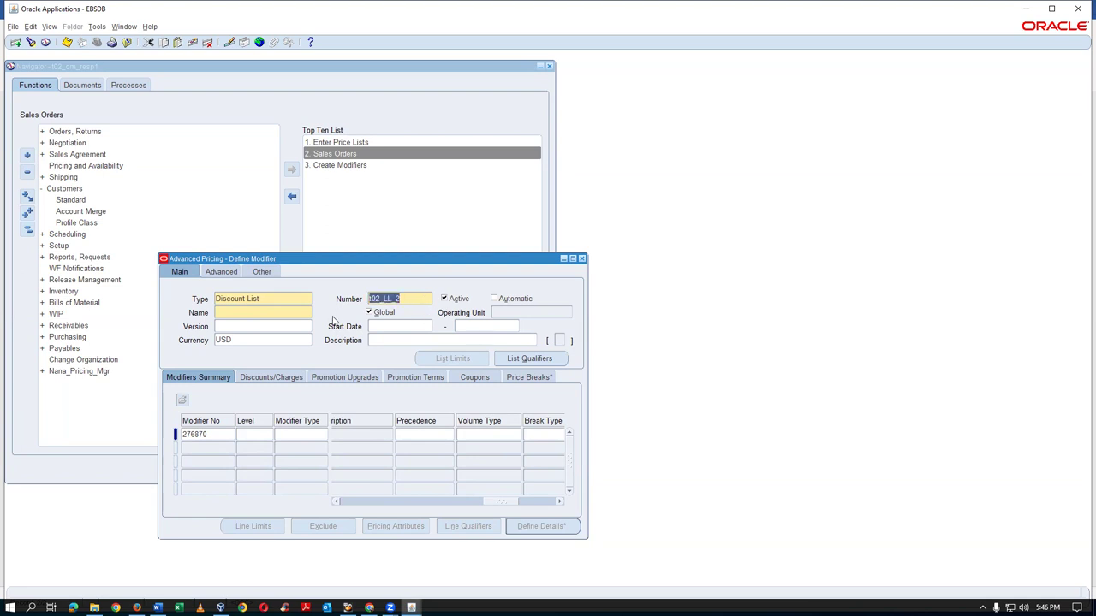
click(266, 313)
text(t02_LL_2)
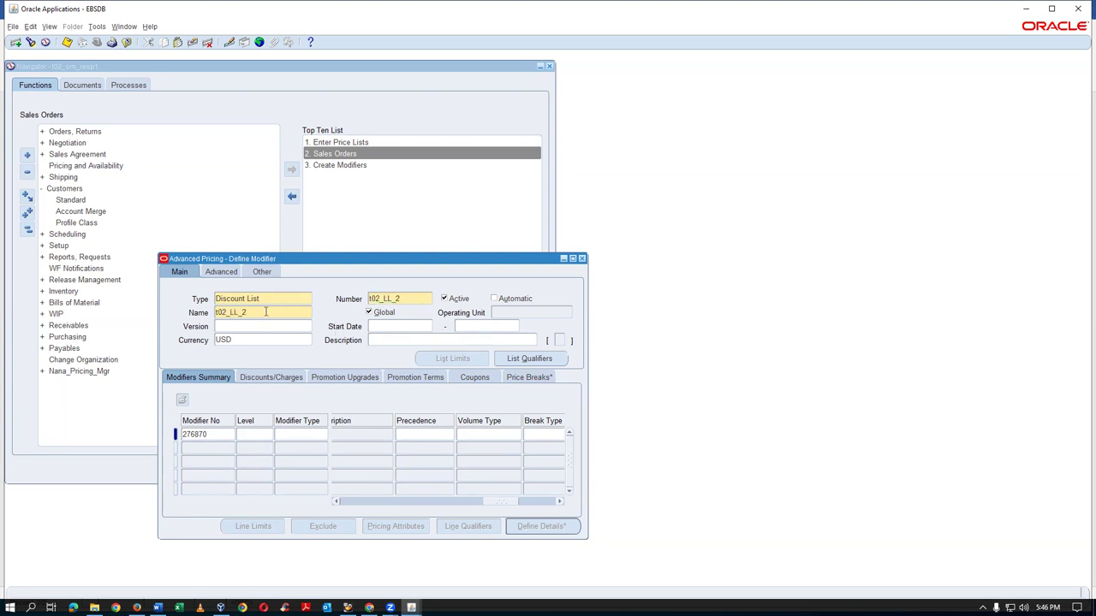
drag(394, 262, 385, 192)
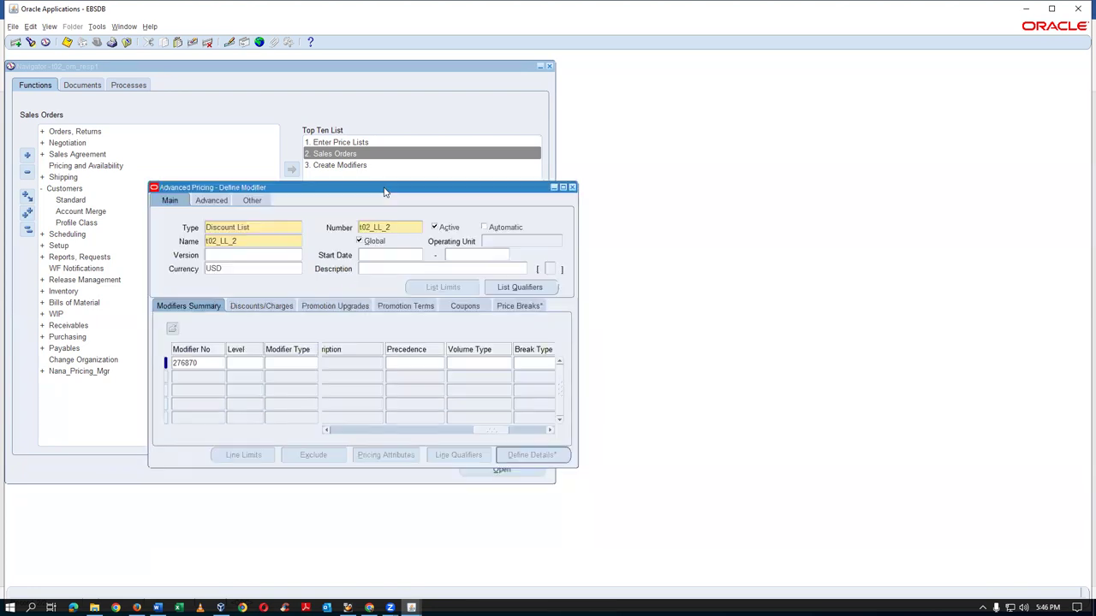
Step: Add automatic modifier line 1: Line level, Discount type, List Line Adjustment phase
click(209, 366)
text(1)
key(Tab)
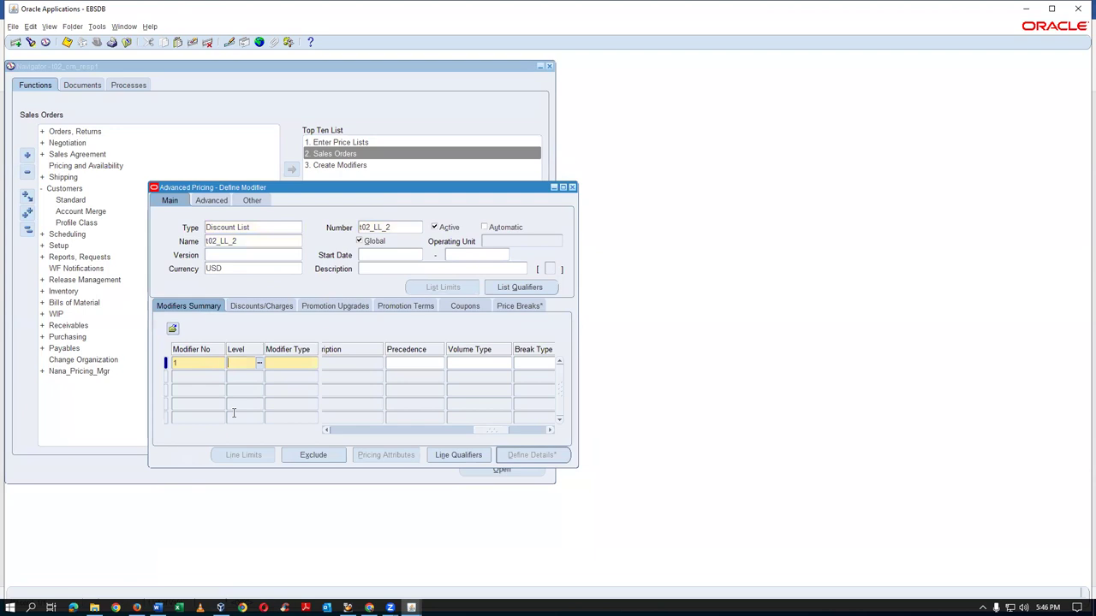
text(l)
key(Tab)
key(ctrl+l)
key(Return)
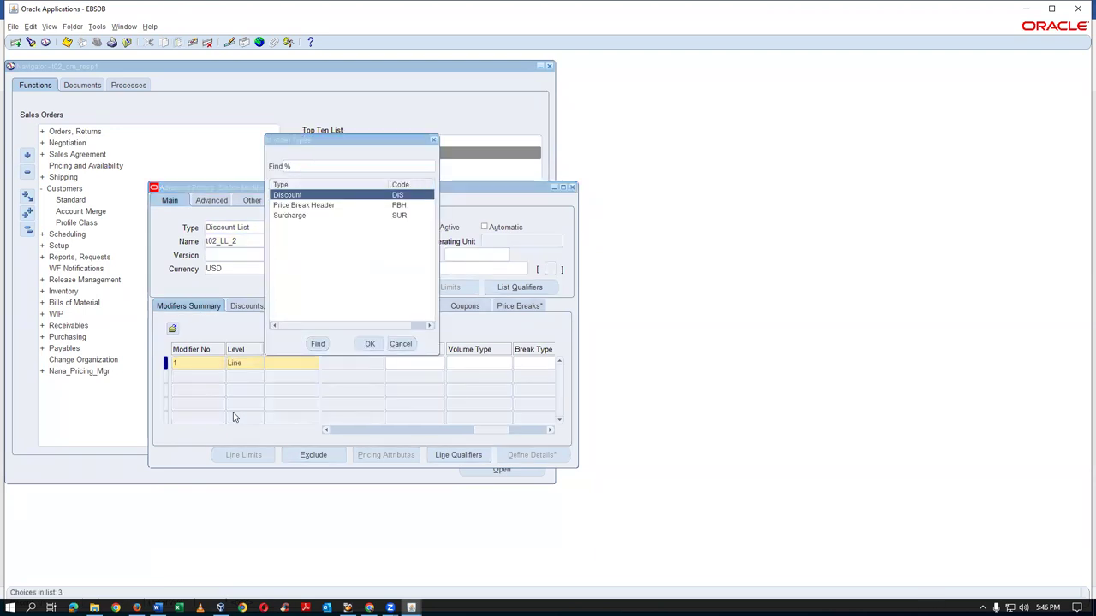
click(477, 363)
drag(355, 433, 372, 433)
click(478, 362)
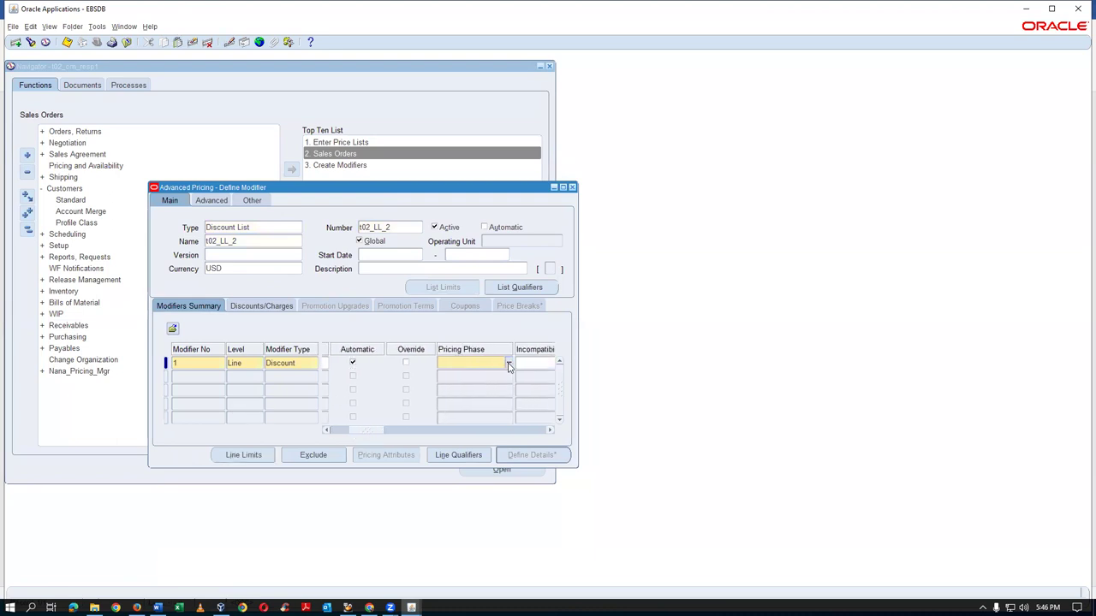
click(509, 364)
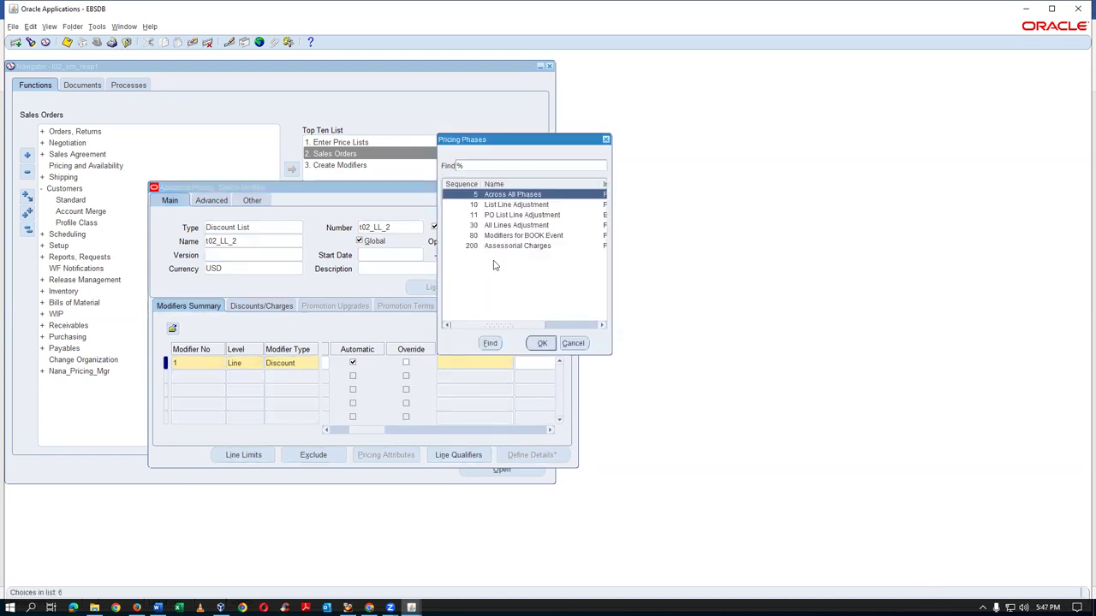
click(515, 206)
click(541, 343)
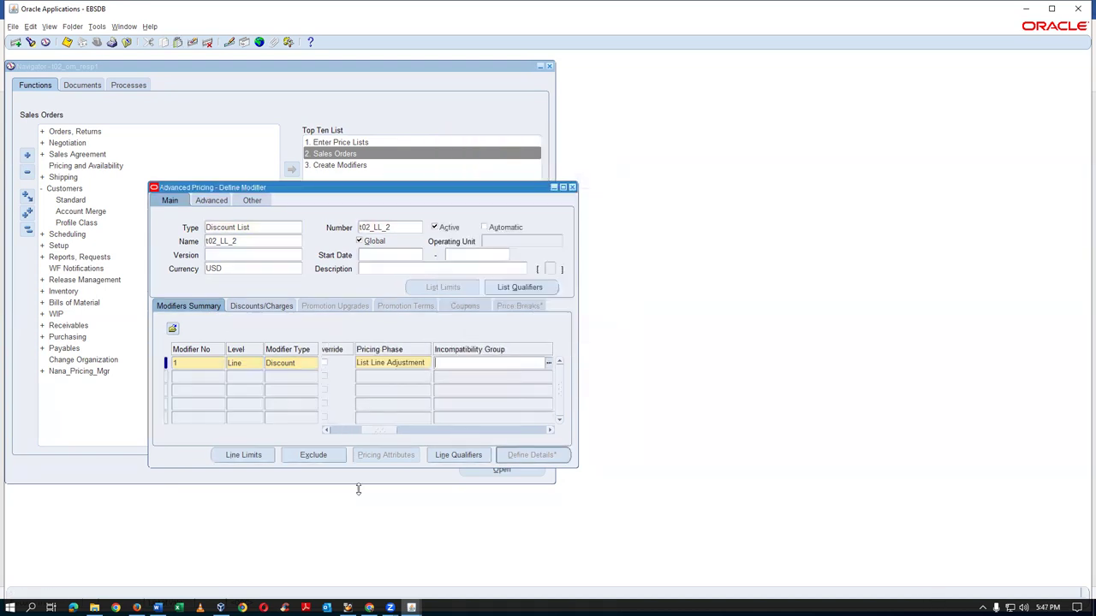
drag(379, 435, 523, 446)
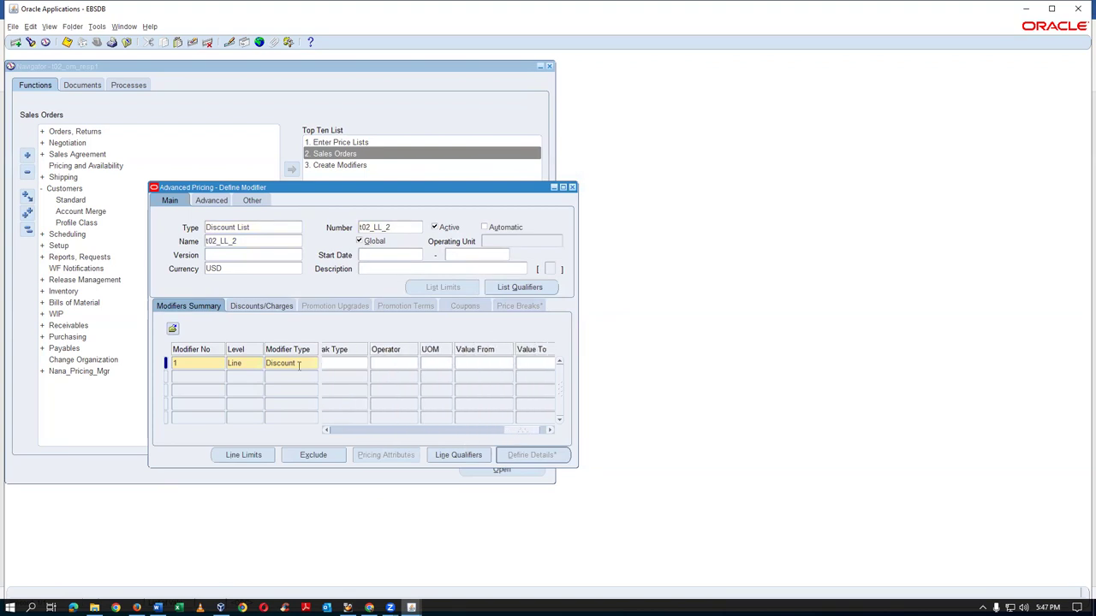
Step: Set the line's discount to 40 Percent and save modifier t02_LL_2
click(265, 310)
drag(344, 430, 363, 432)
click(445, 366)
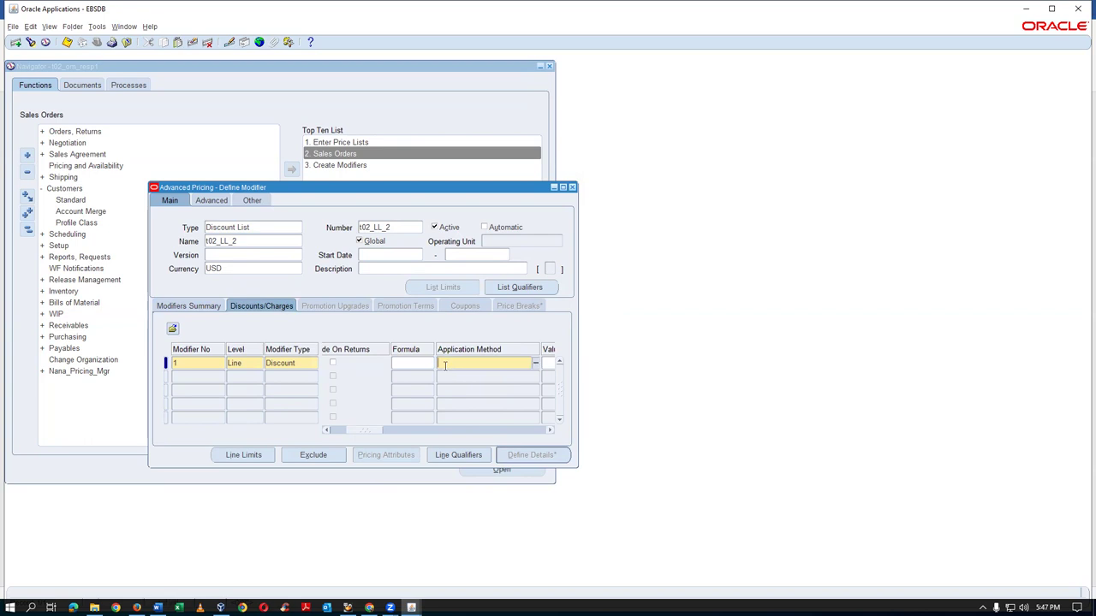
text(pe)
key(Tab)
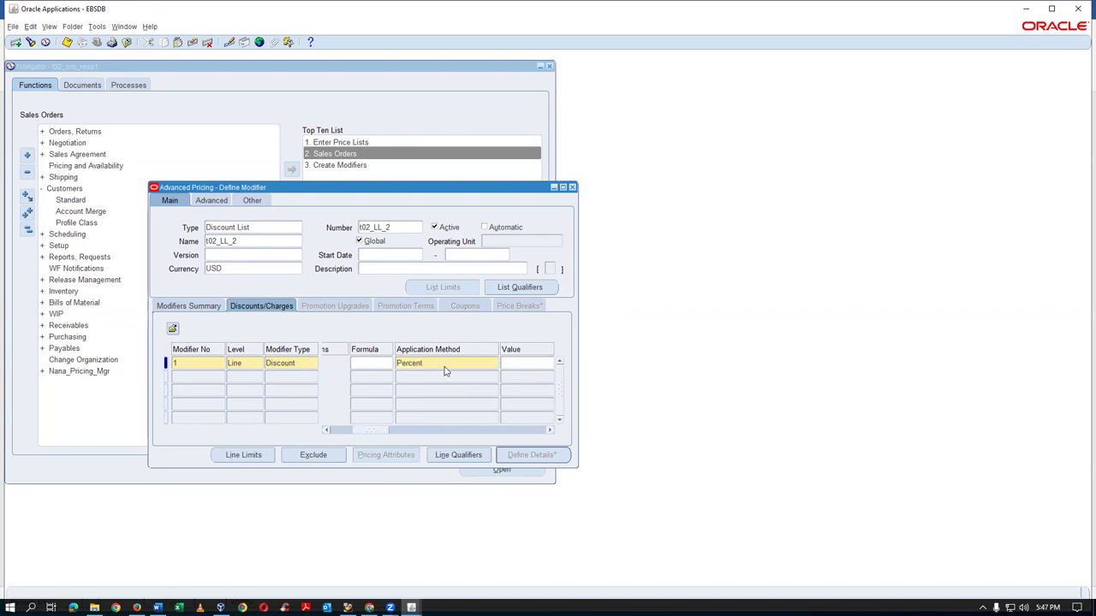
text(40)
key(ctrl+s)
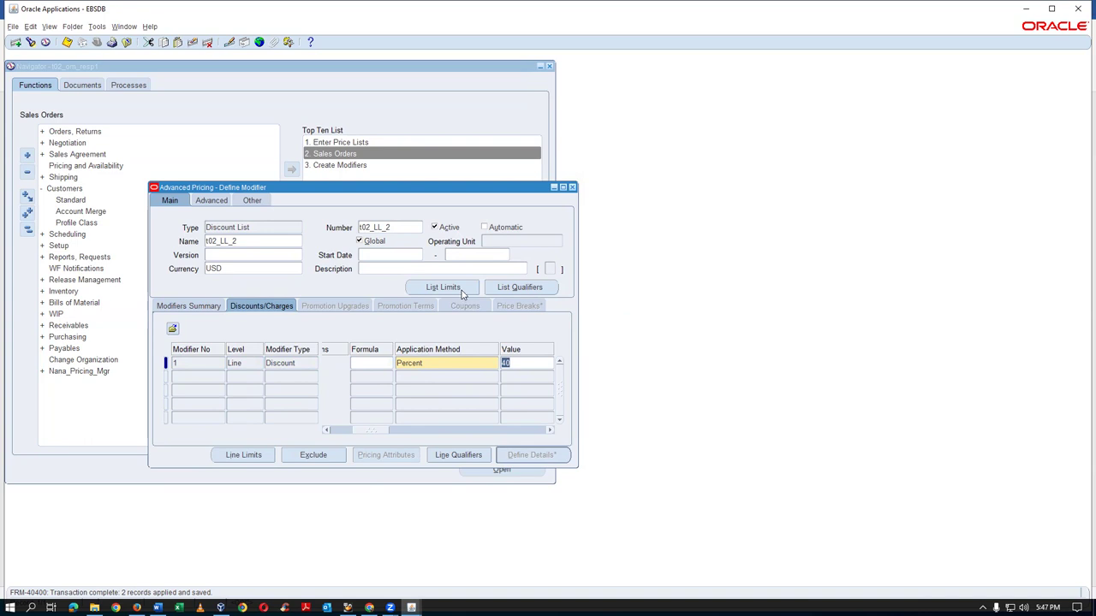
Step: Start a t02_LL_2 limit line with basis Usage, enforced Across all Transactions
click(442, 287)
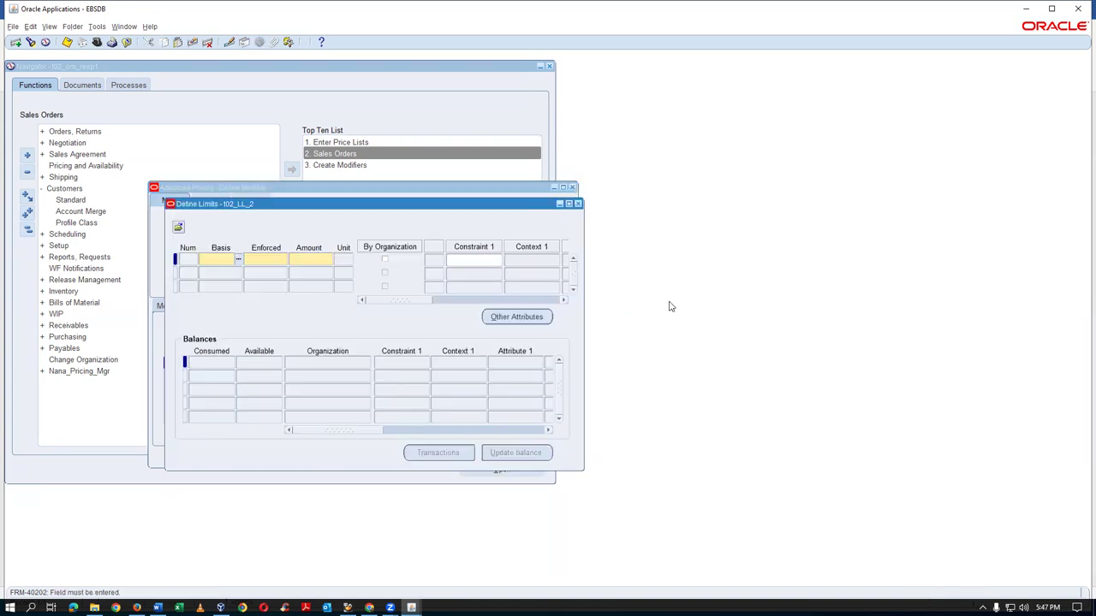
key(alt+Tab)
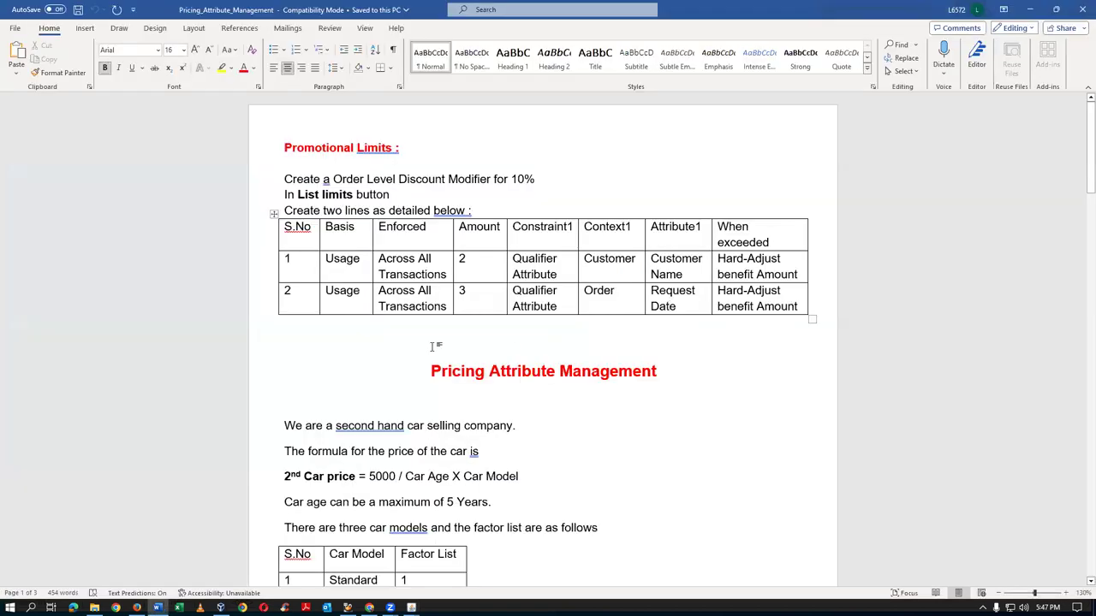
key(alt+Tab)
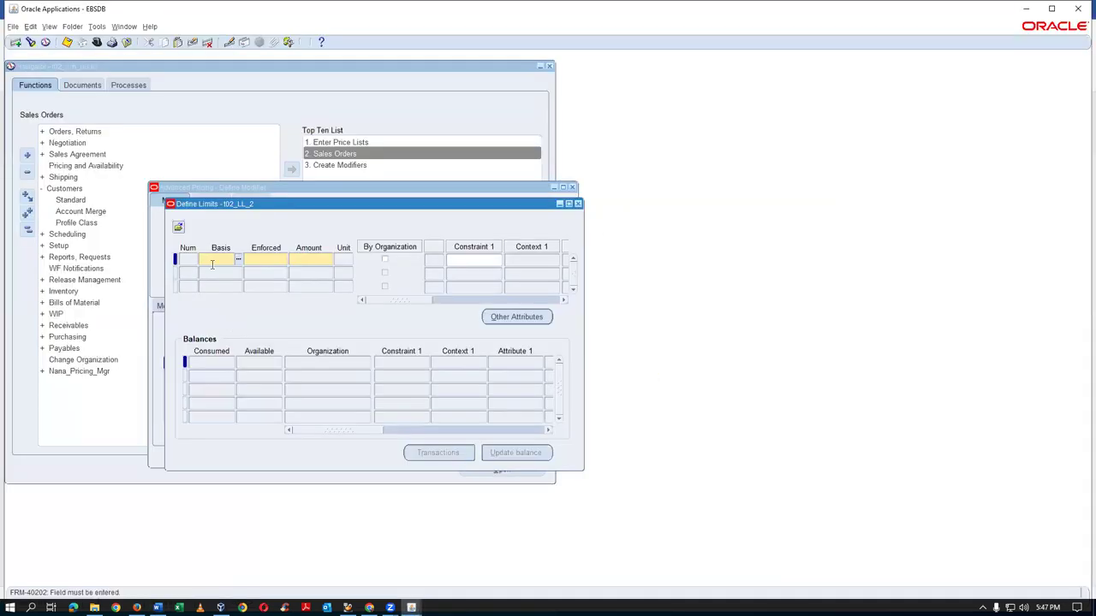
double_click(212, 266)
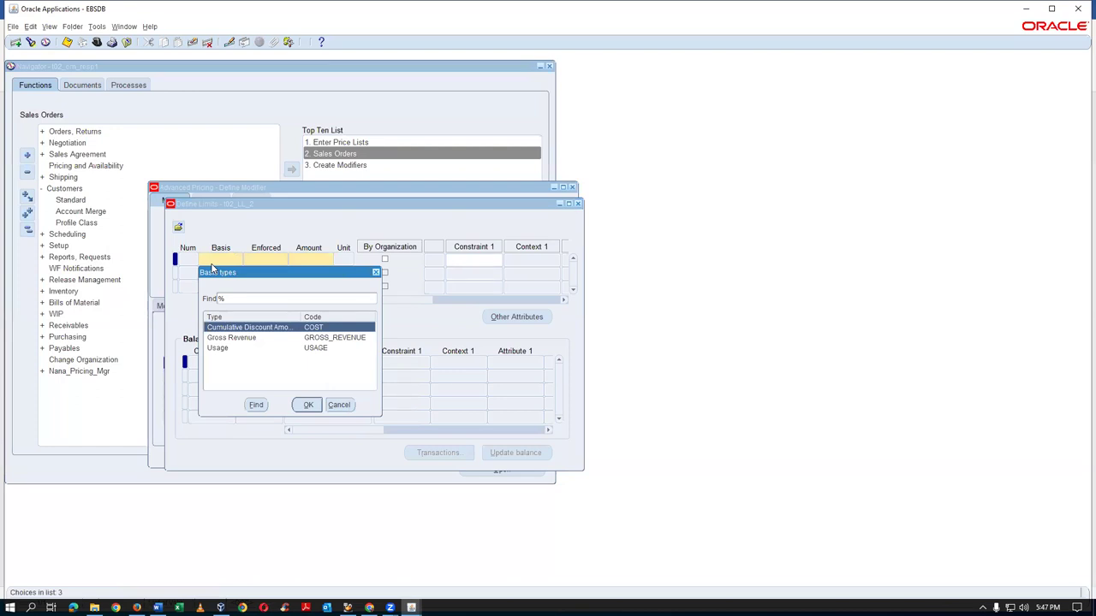
key(Down)
key(Down)
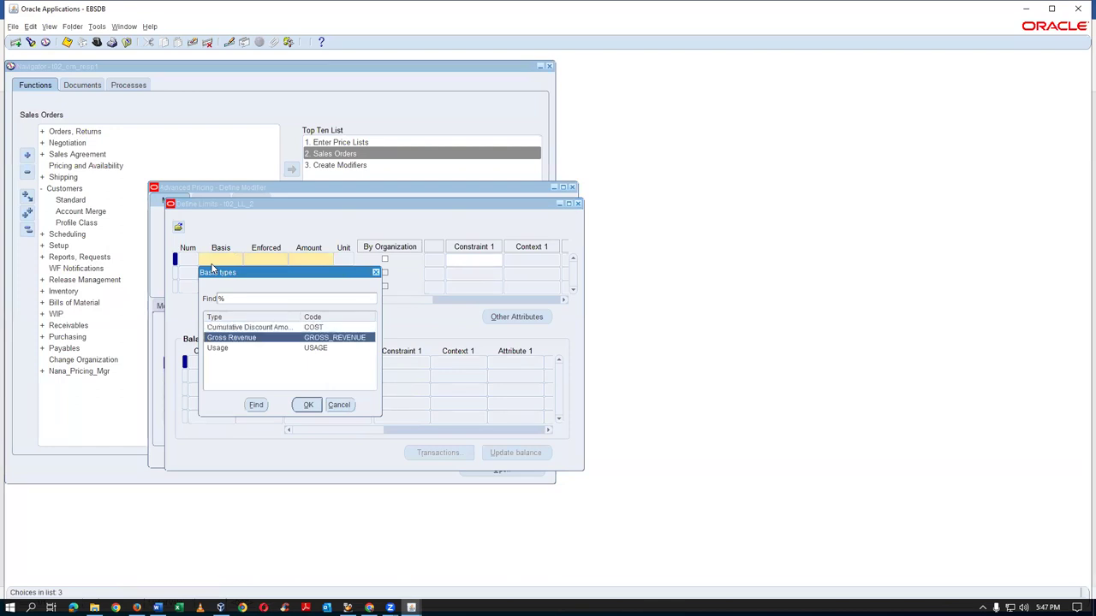
key(Return)
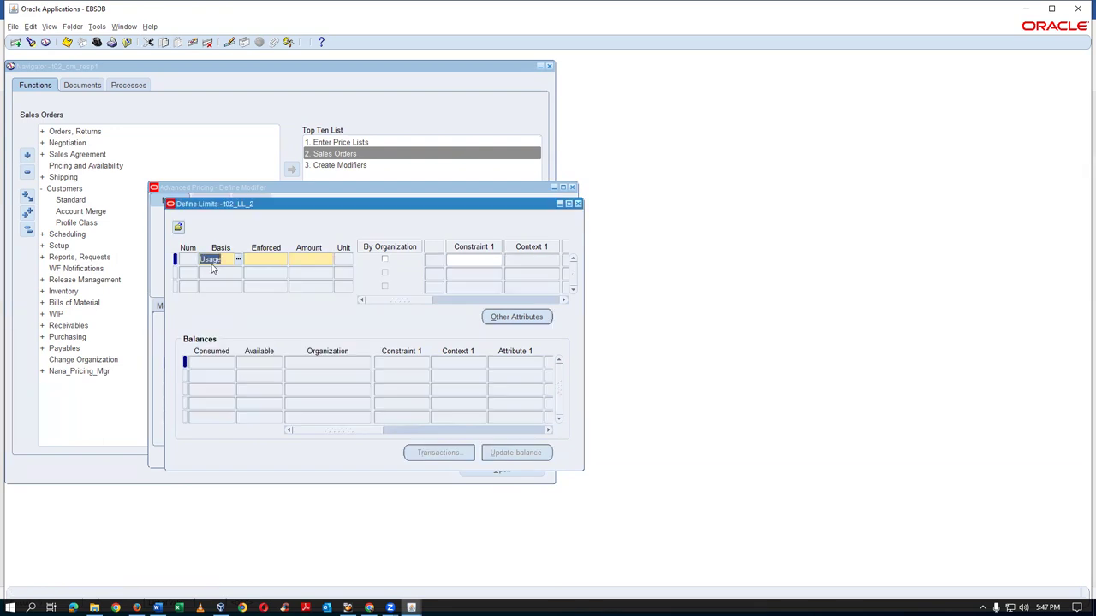
key(Tab)
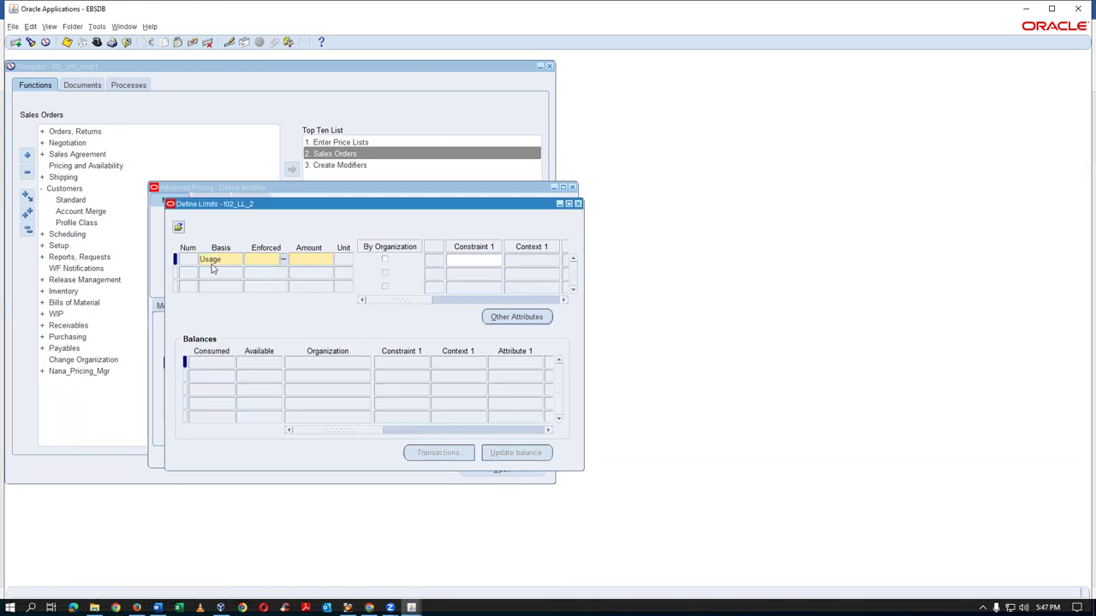
key(alt+Tab)
key(alt+Tab)
double_click(257, 257)
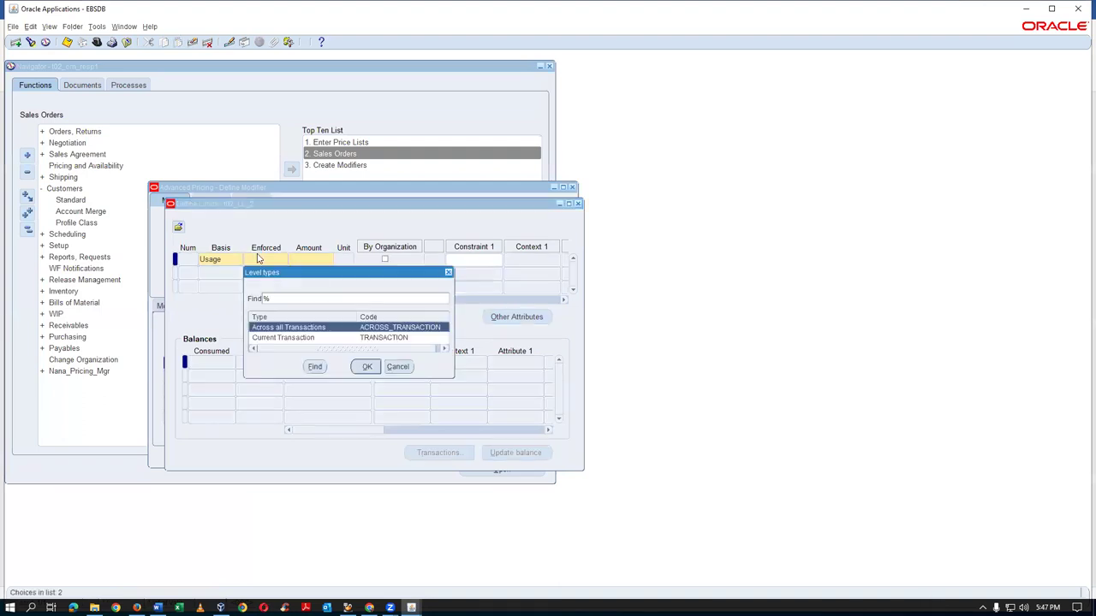
key(Down)
key(Up)
key(Return)
Step: Enter limit amount 3 and set Constraint 1 to Qualifier Attribute
key(alt+Tab)
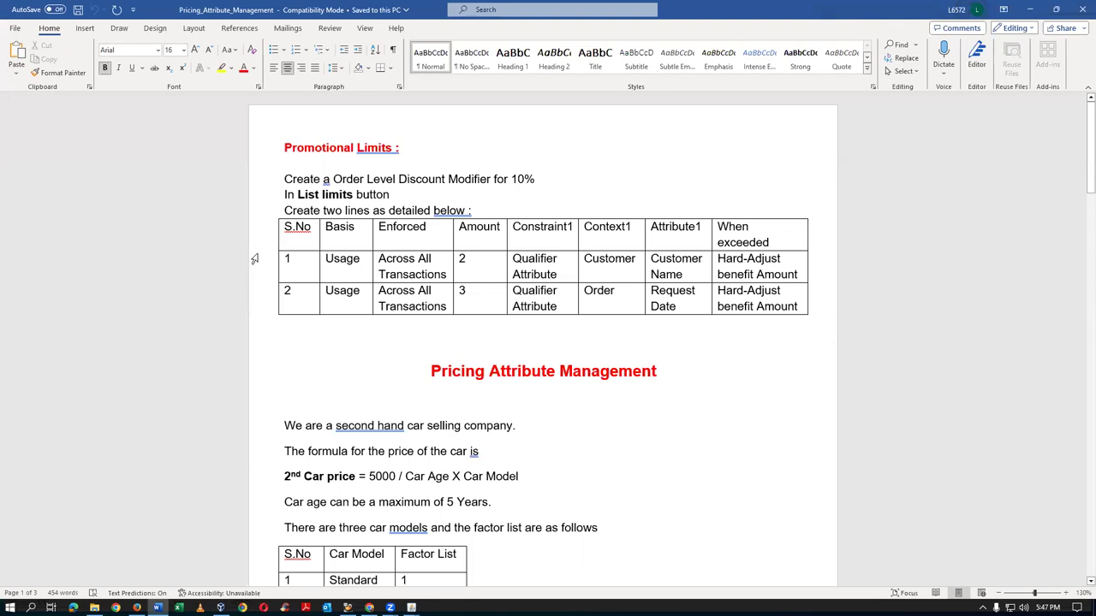
key(alt+Tab)
click(258, 258)
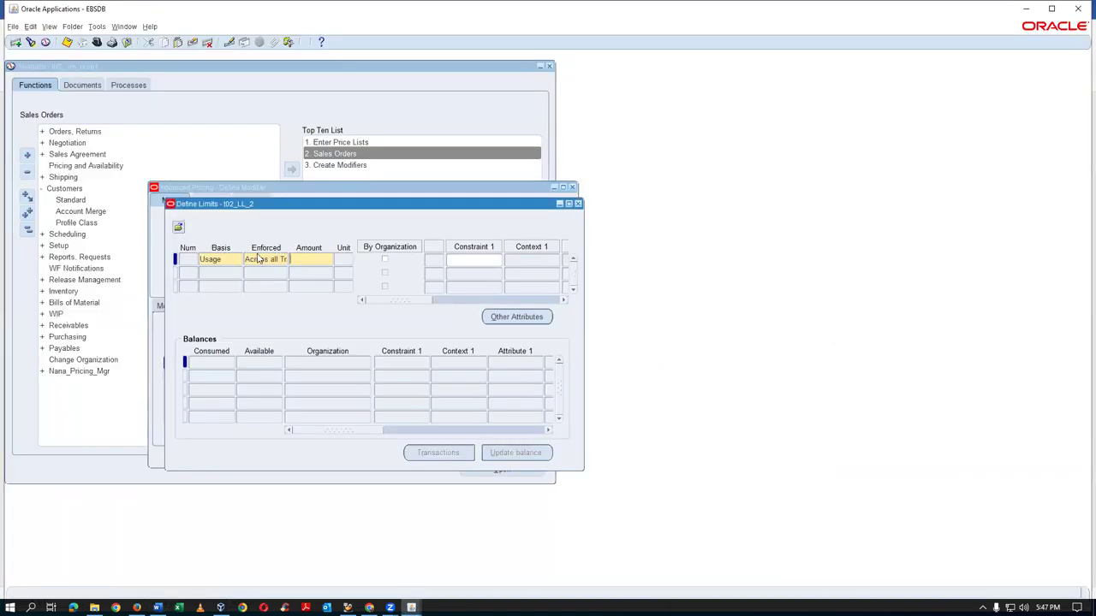
key(Tab)
text(3)
key(alt+Tab)
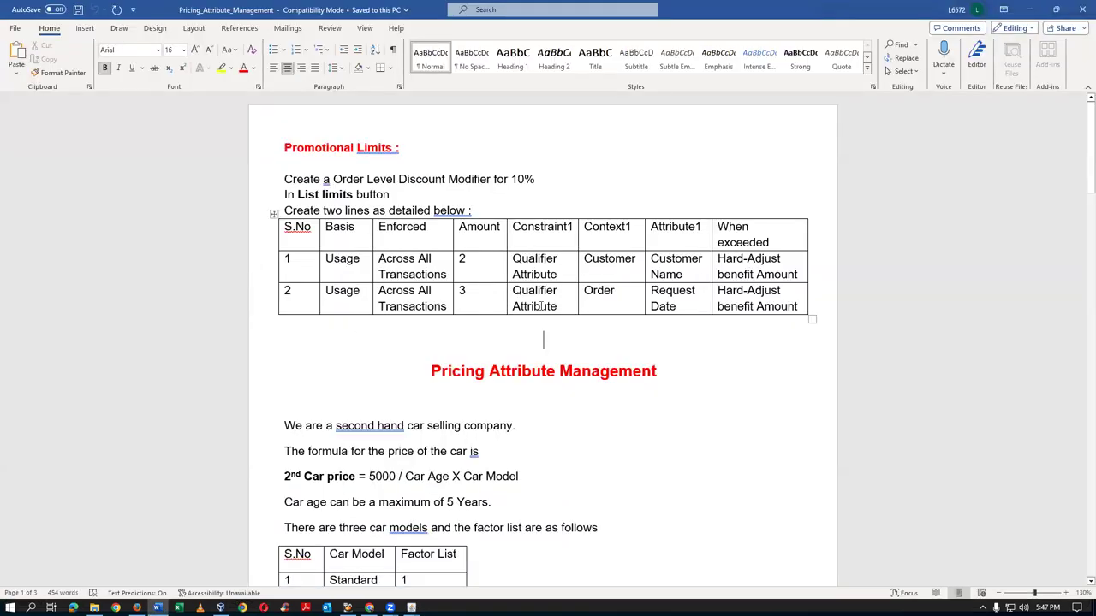
key(alt+Tab)
click(485, 262)
text(qual)
key(Tab)
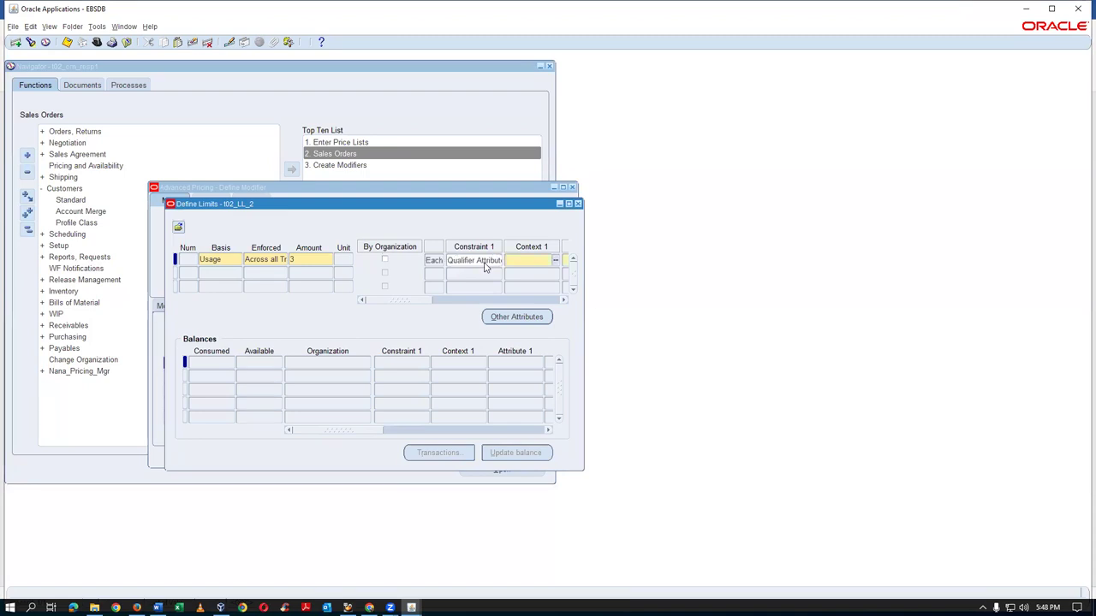
Step: Set the limit's Context 1 to Order and Attribute 1 to Request Date
key(alt+Tab)
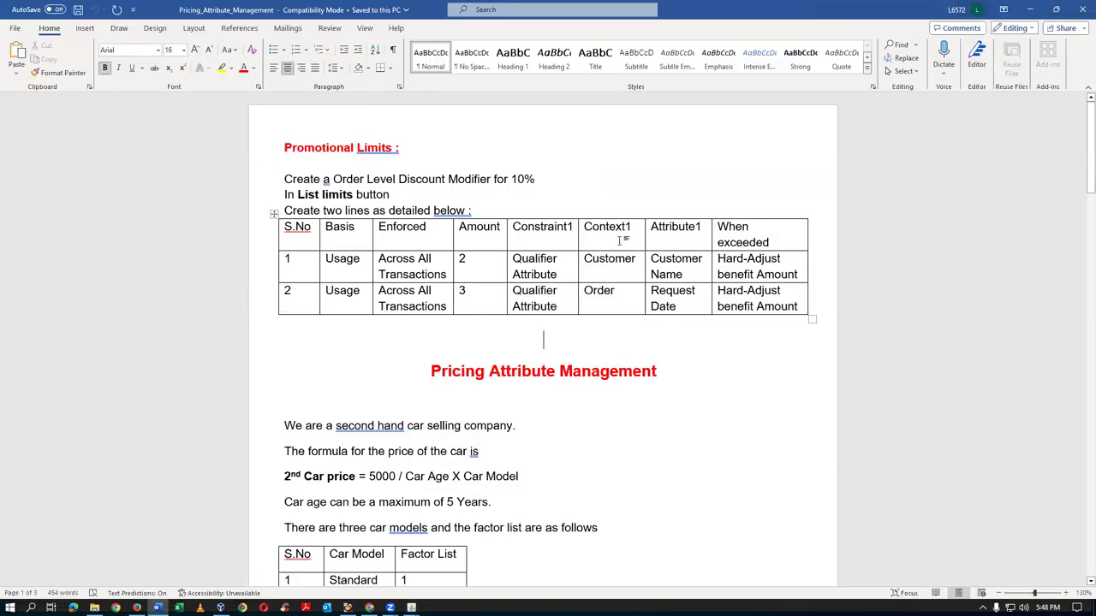
key(alt+Tab)
text(Order)
key(Tab)
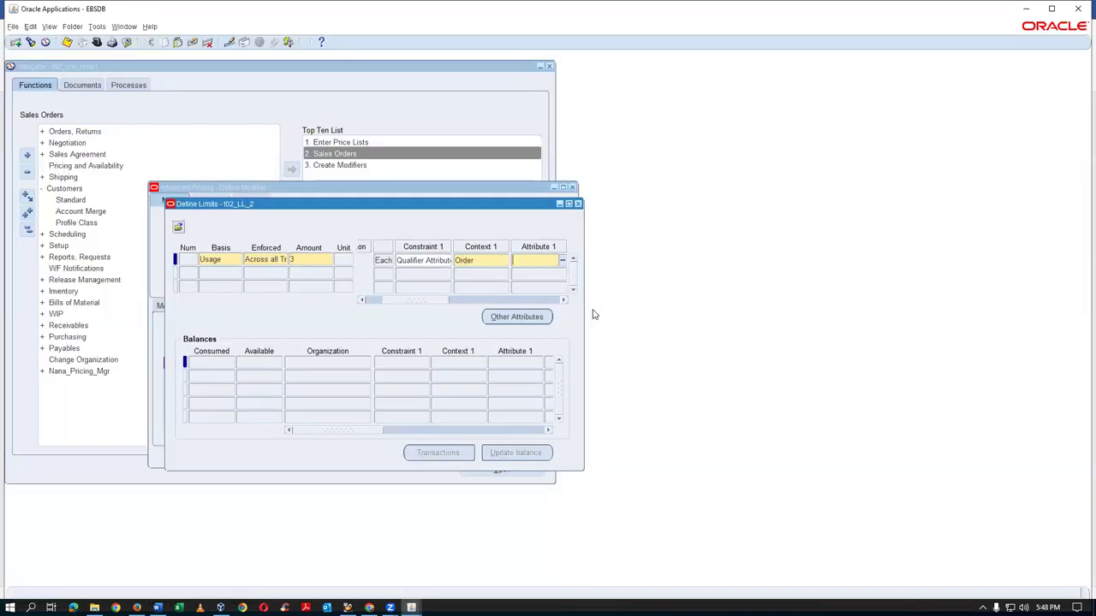
key(alt+Tab)
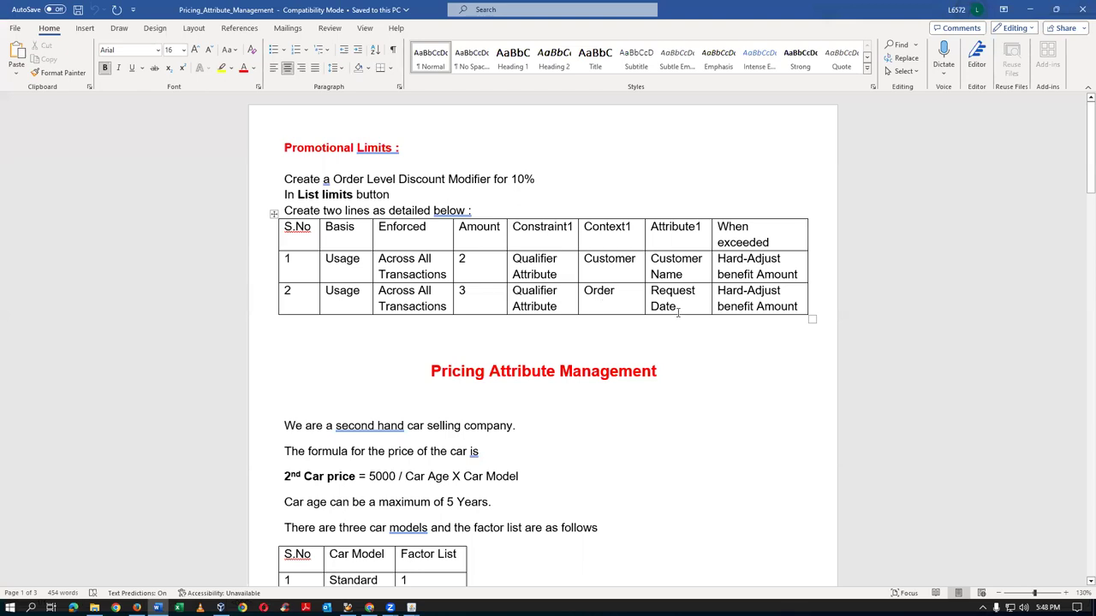
key(alt+Tab)
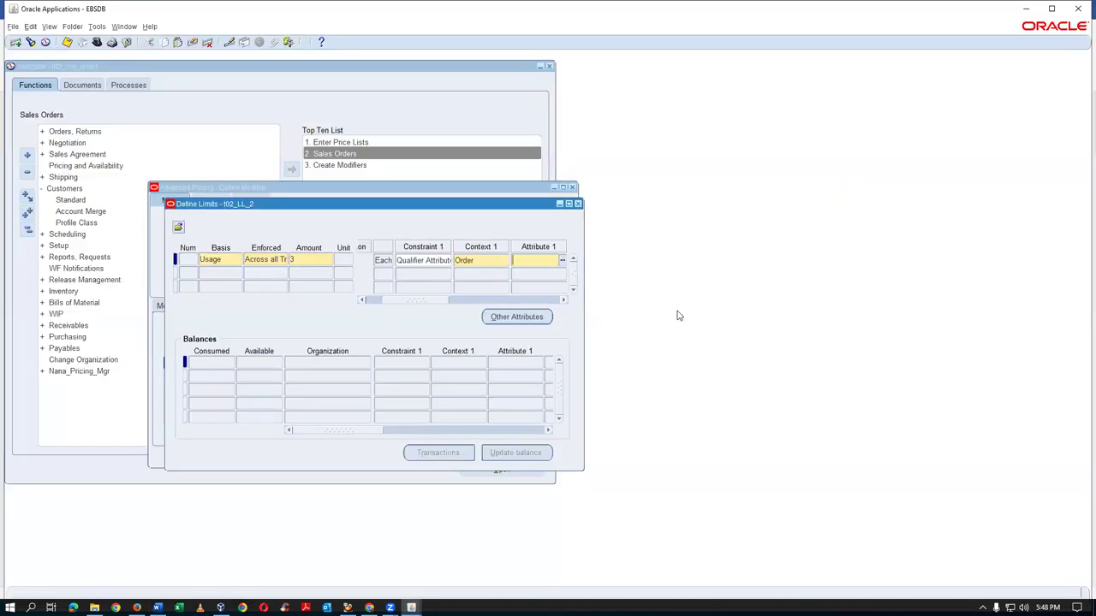
key(ctrl+l)
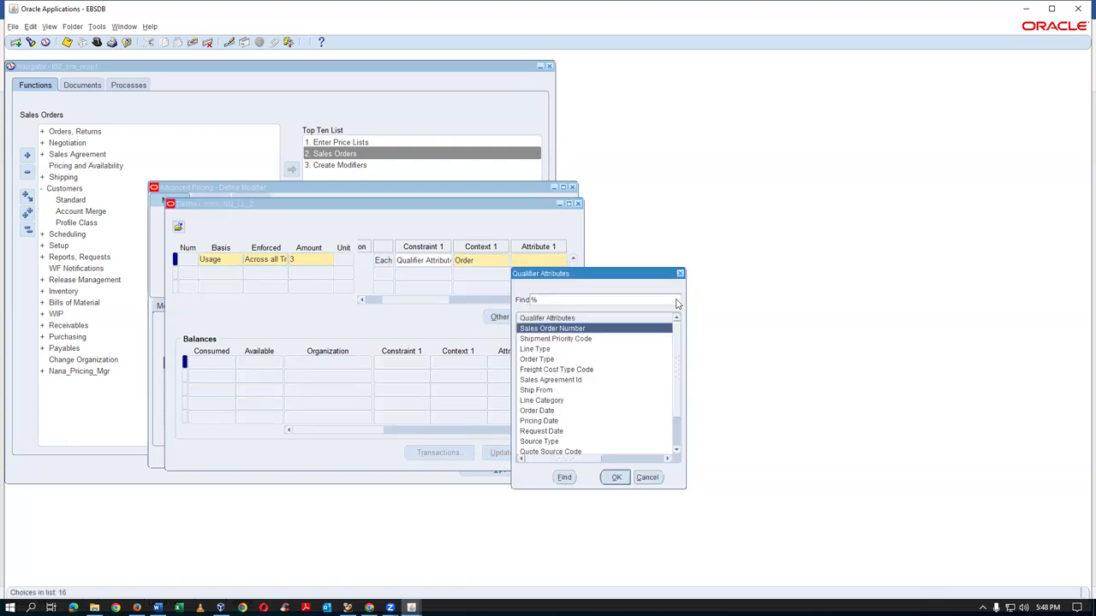
key(Down)
key(Down)
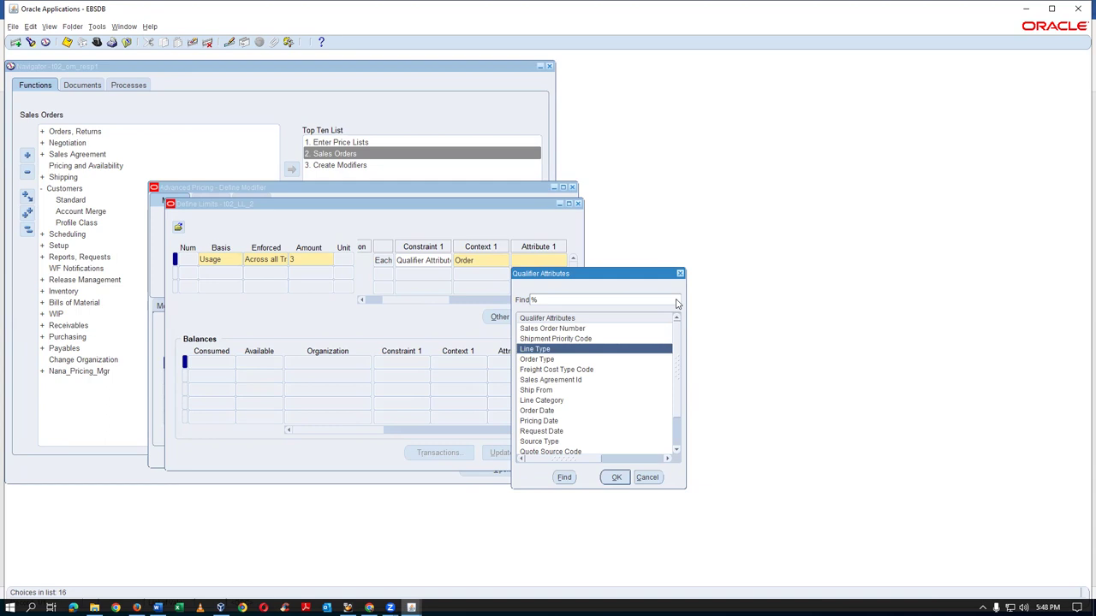
key(Down)
key(Down)
key(Down)
key(Down)
key(Down)
key(Down)
key(Down)
key(Down)
key(Return)
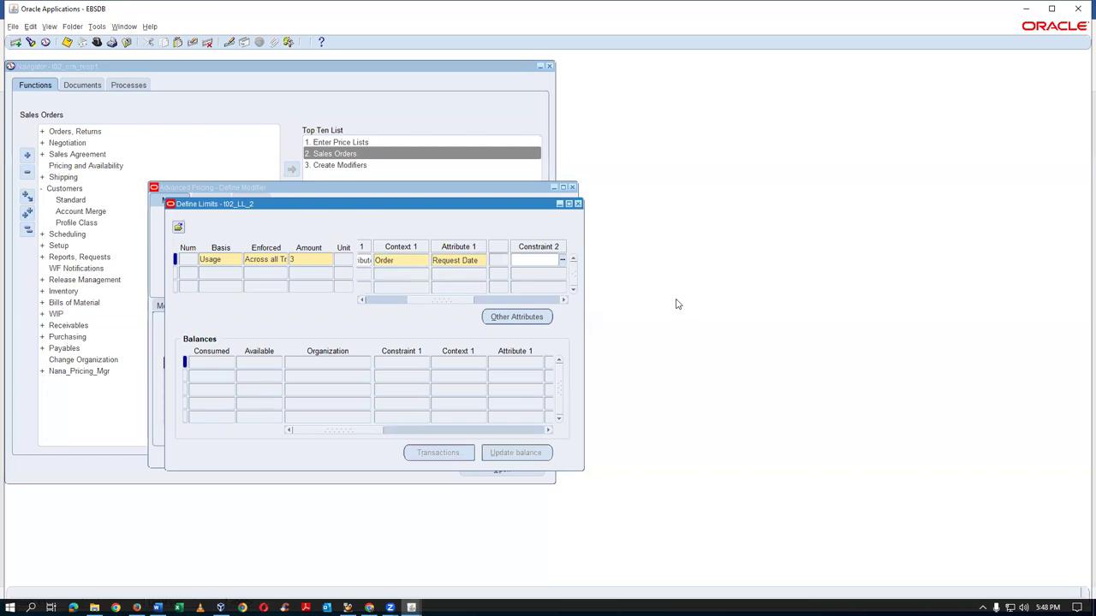
Step: Review the Request Date attribute and save the limit line
click(453, 260)
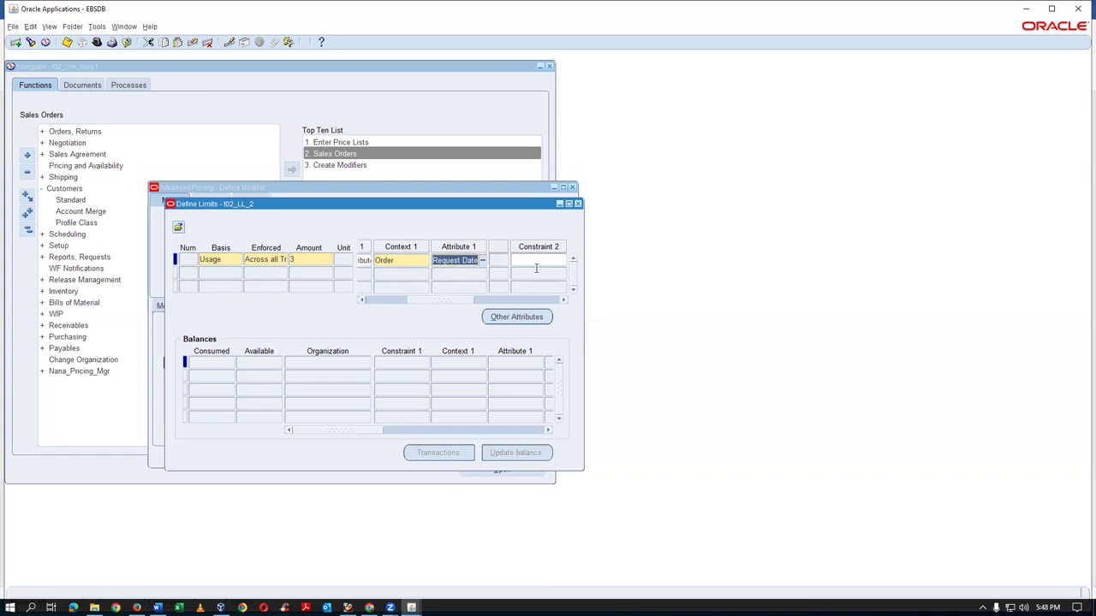
key(alt+Tab)
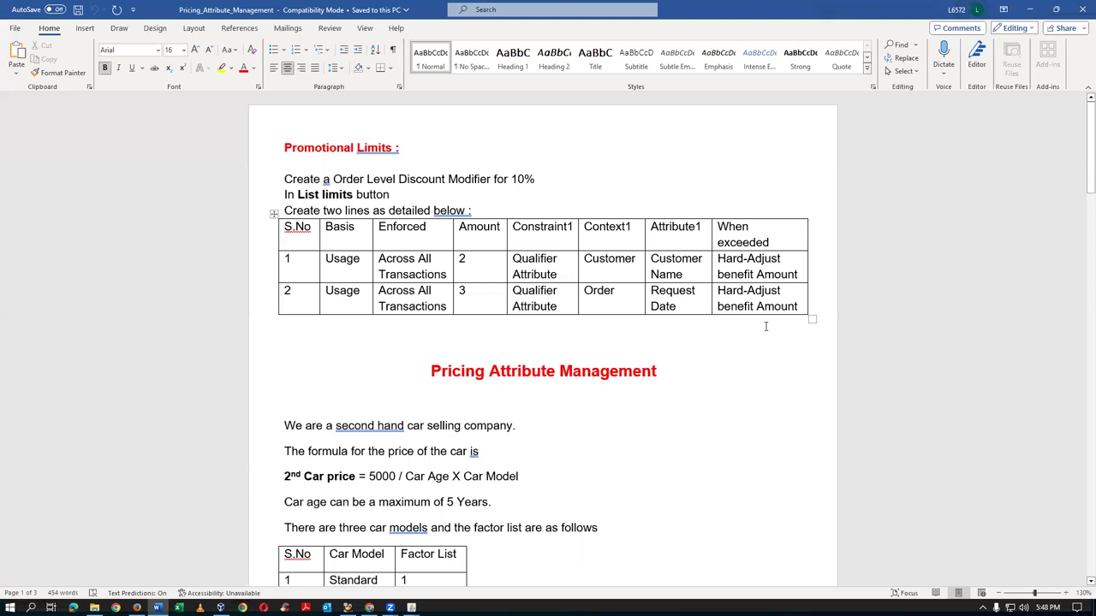
key(alt+Tab)
drag(446, 301, 459, 318)
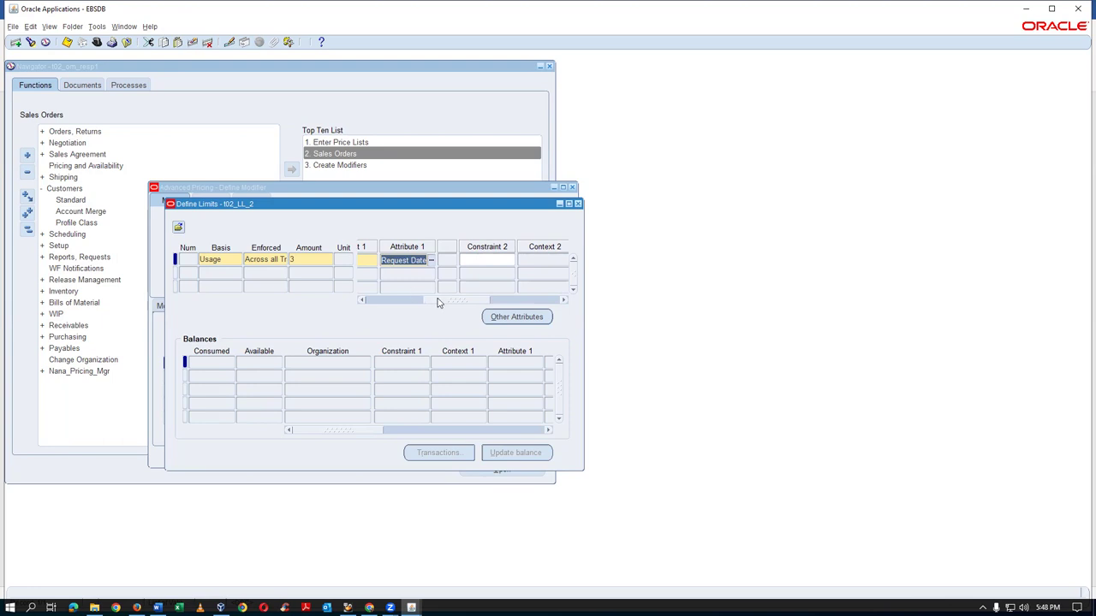
drag(438, 303, 426, 306)
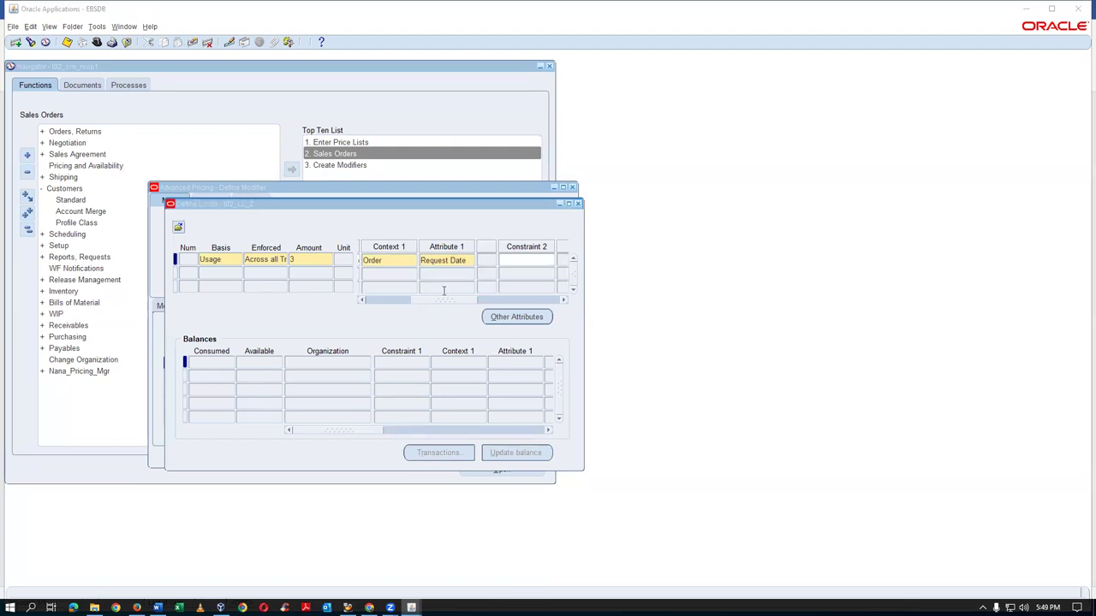
drag(448, 301, 372, 310)
click(221, 259)
key(ctrl+s)
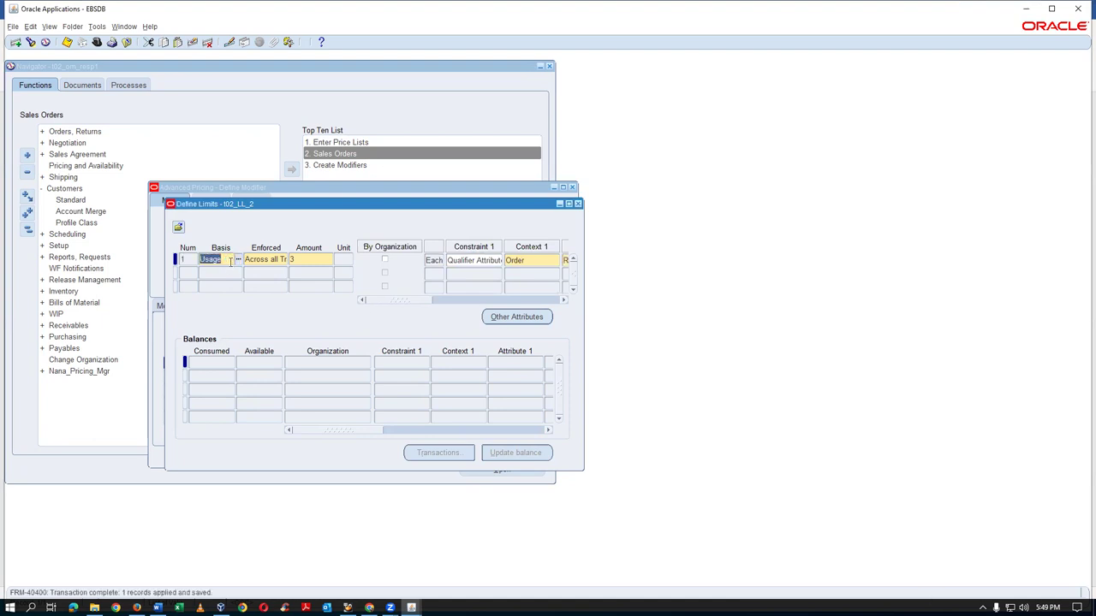
Step: Close the limits and start a new sales order for the first t02 test customer
click(578, 204)
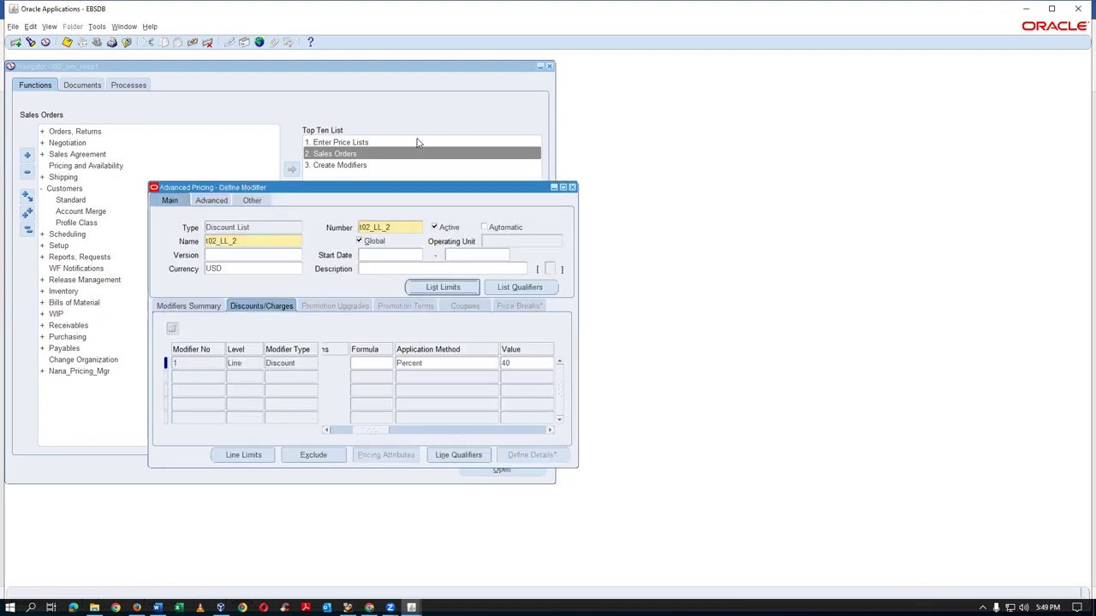
click(362, 152)
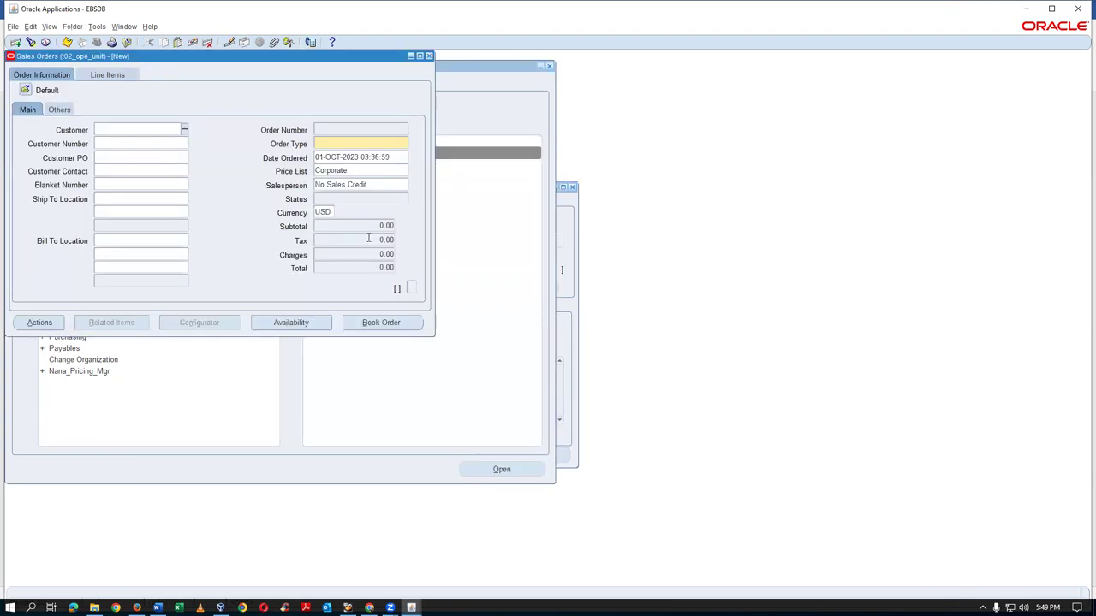
text(t02)
key(Tab)
key(Return)
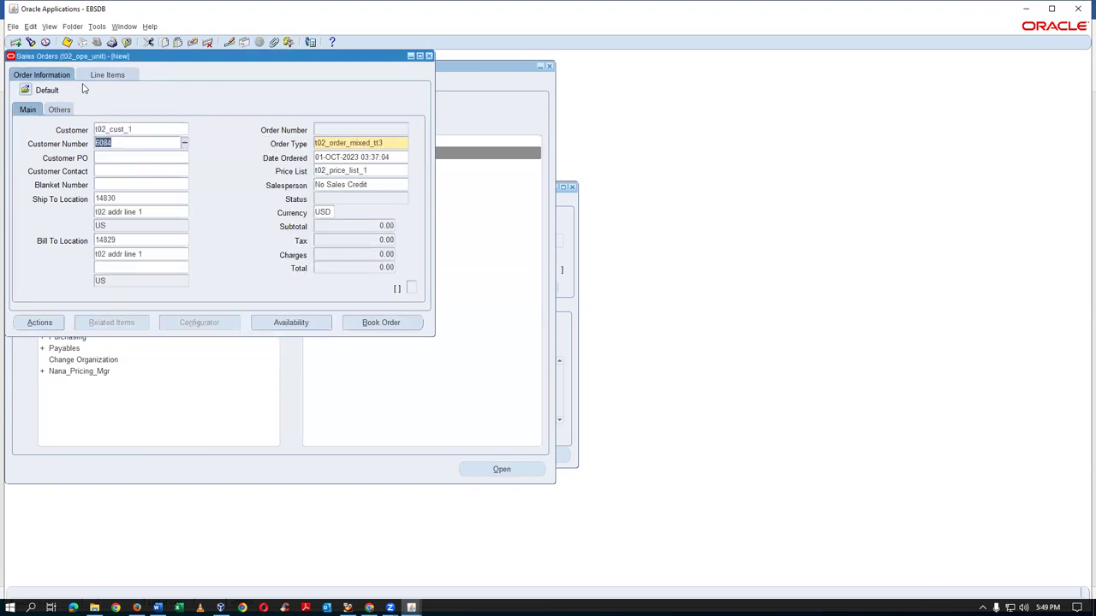
Step: Add an order line for 6 units of t02_first_item
click(107, 76)
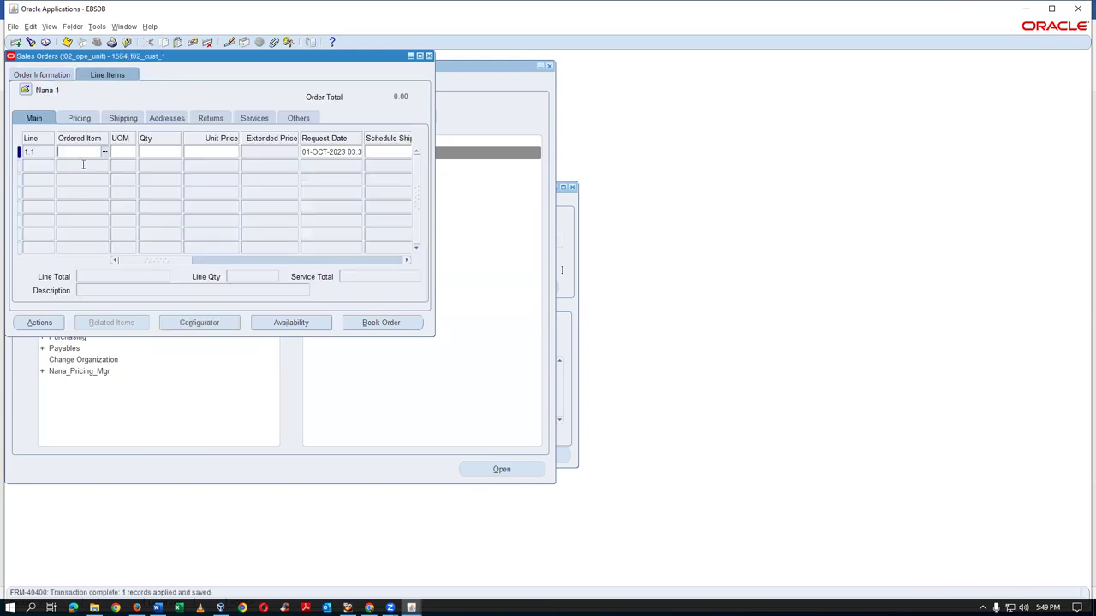
text(t02_it)
key(Tab)
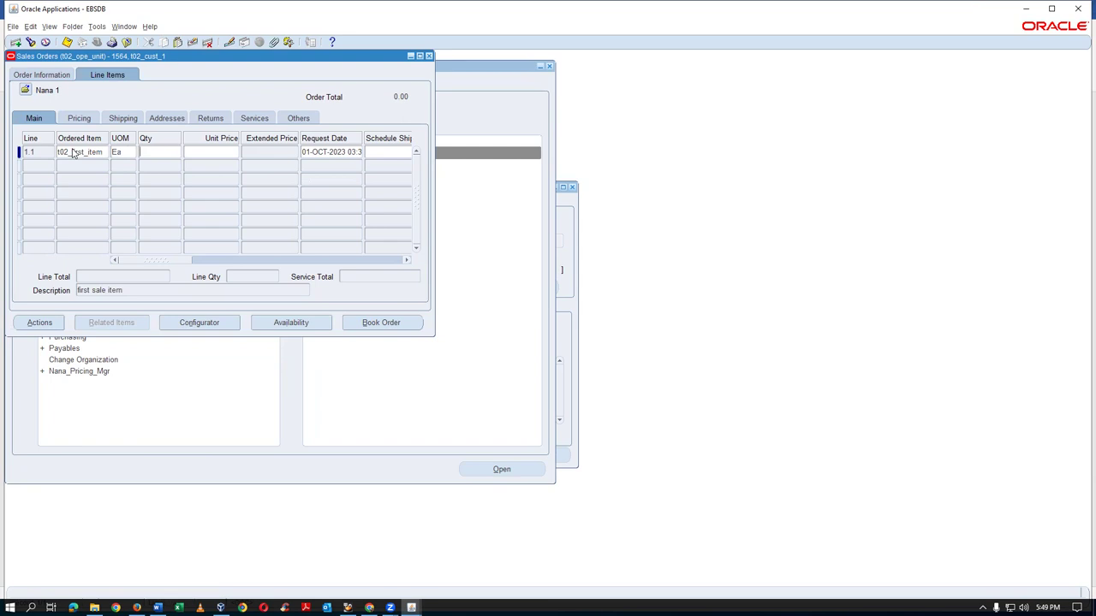
text(6)
key(Tab)
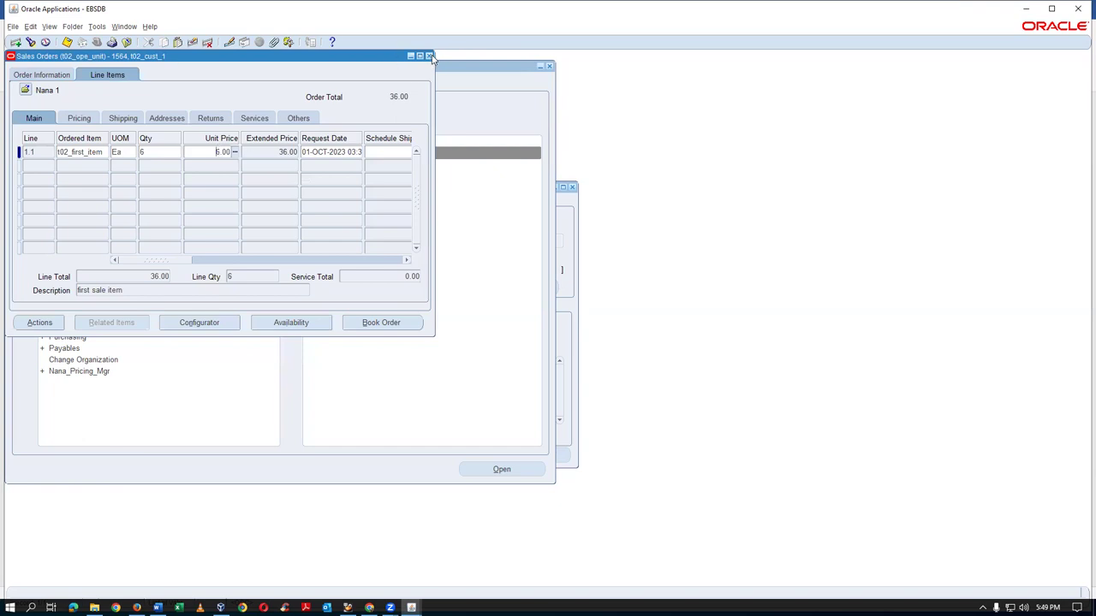
Step: Check the t02_LL_2 limit balance, showing 1 consumed and 2 available of 3, then close it
click(540, 160)
click(569, 214)
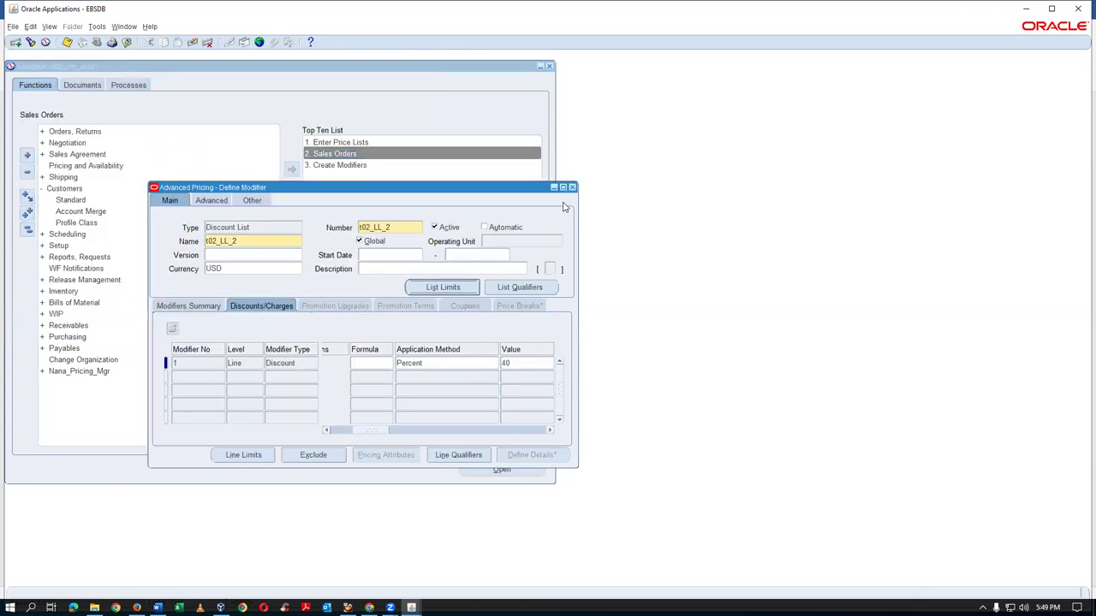
click(444, 288)
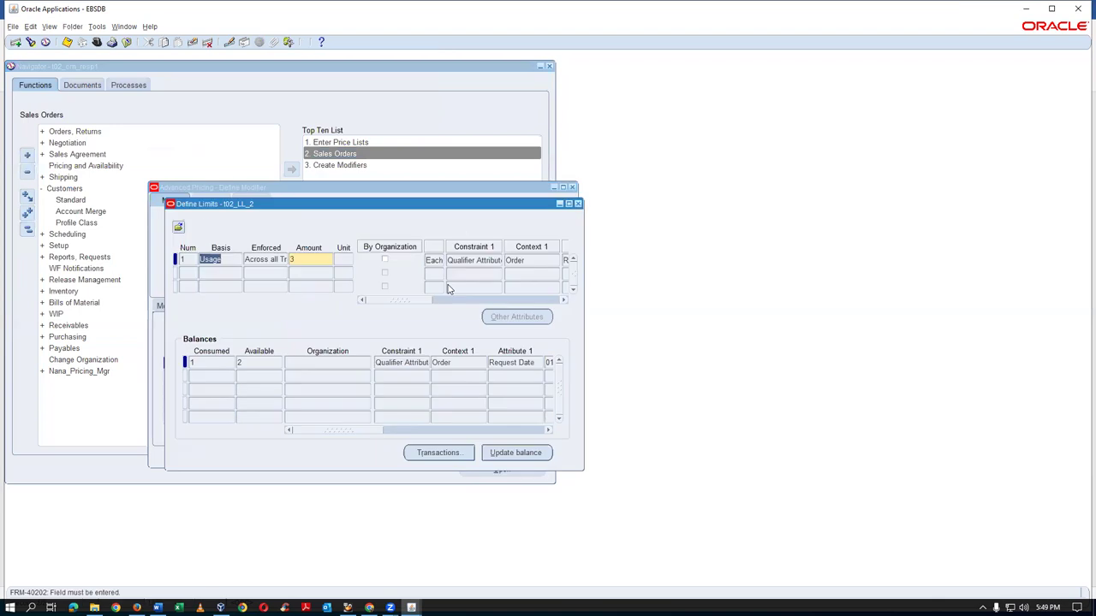
click(253, 361)
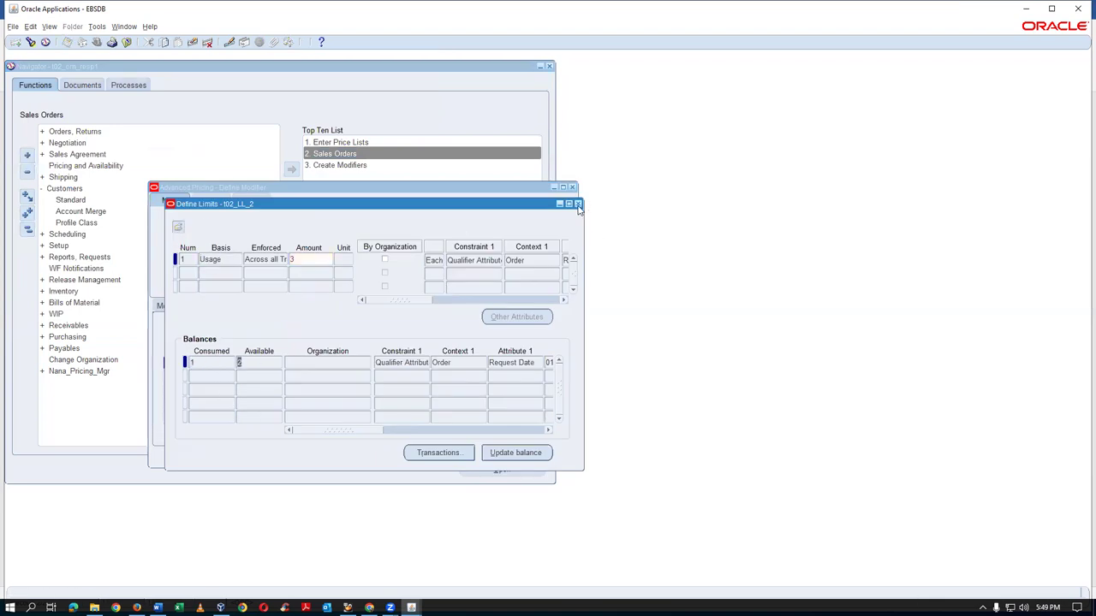
click(578, 203)
click(482, 120)
Step: Start a new sales order for customer t02_cust_2
double_click(351, 154)
text(t02)
click(184, 130)
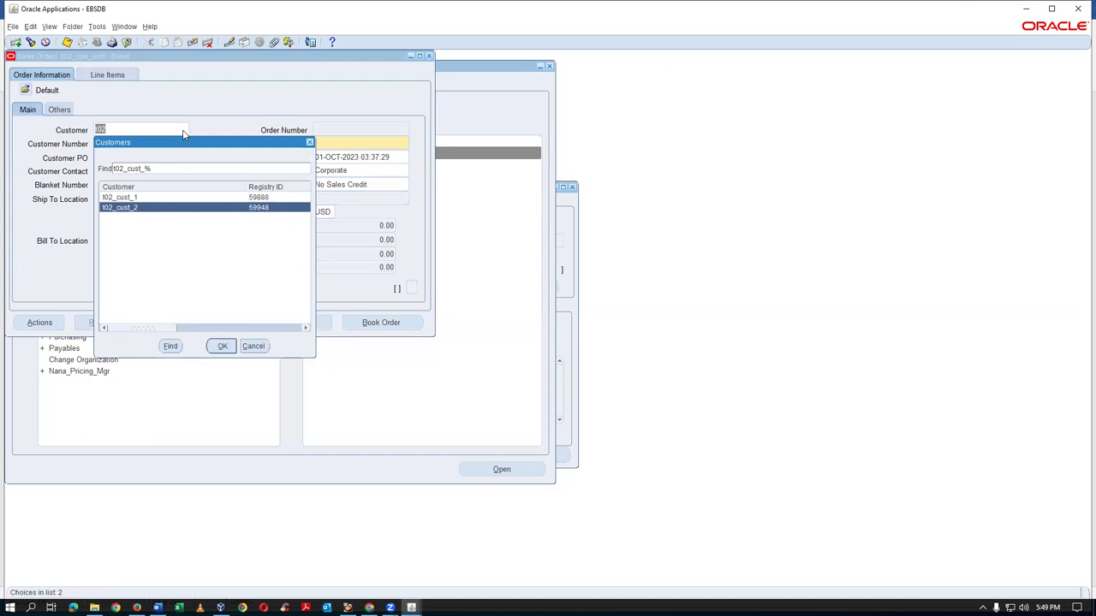
key(Return)
Step: Add a line of 9 t02_second_item, totalling 108.00, and close the order
click(128, 73)
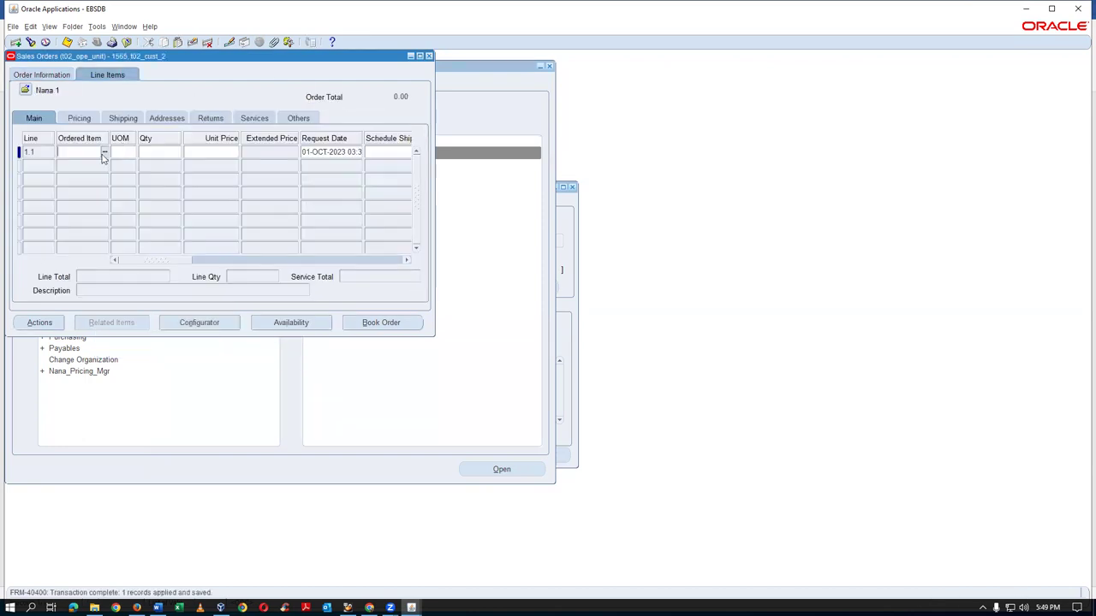
text(t02_second_item)
key(Tab)
key(Tab)
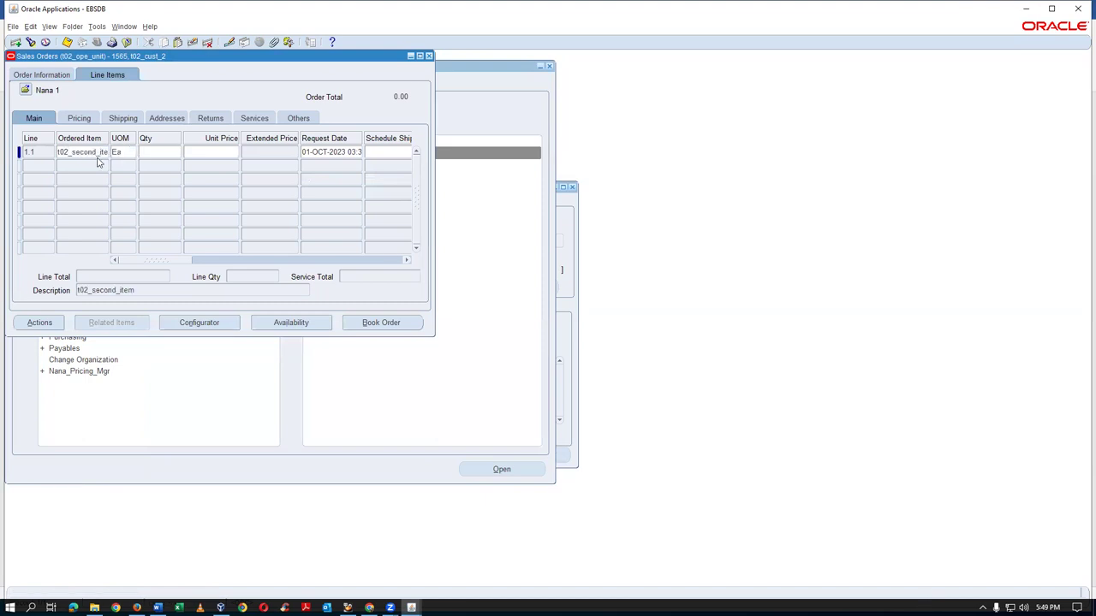
text(9)
key(Tab)
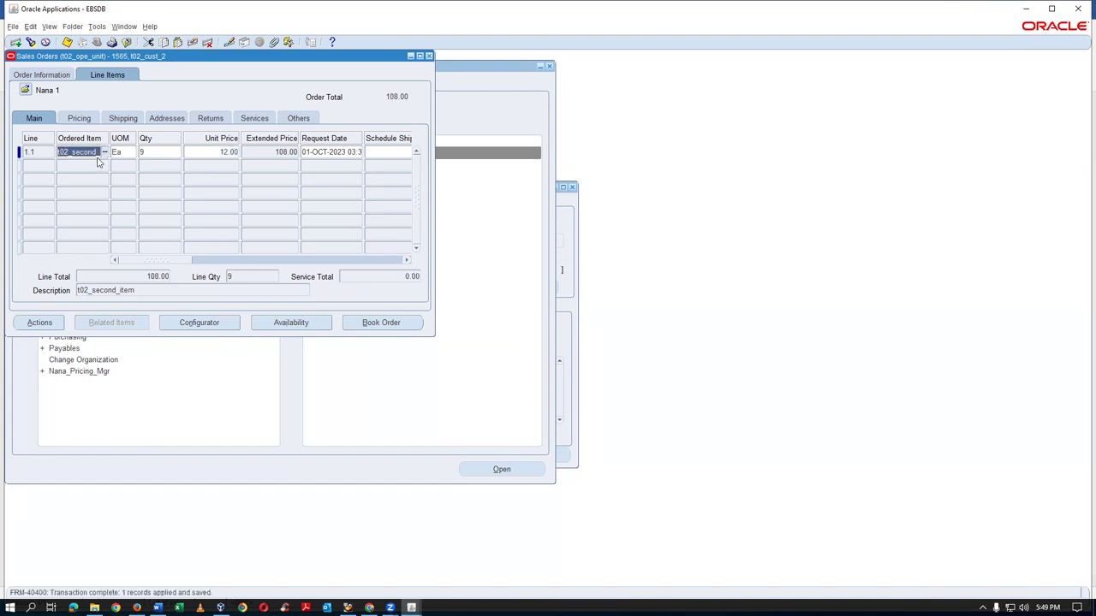
key(F4)
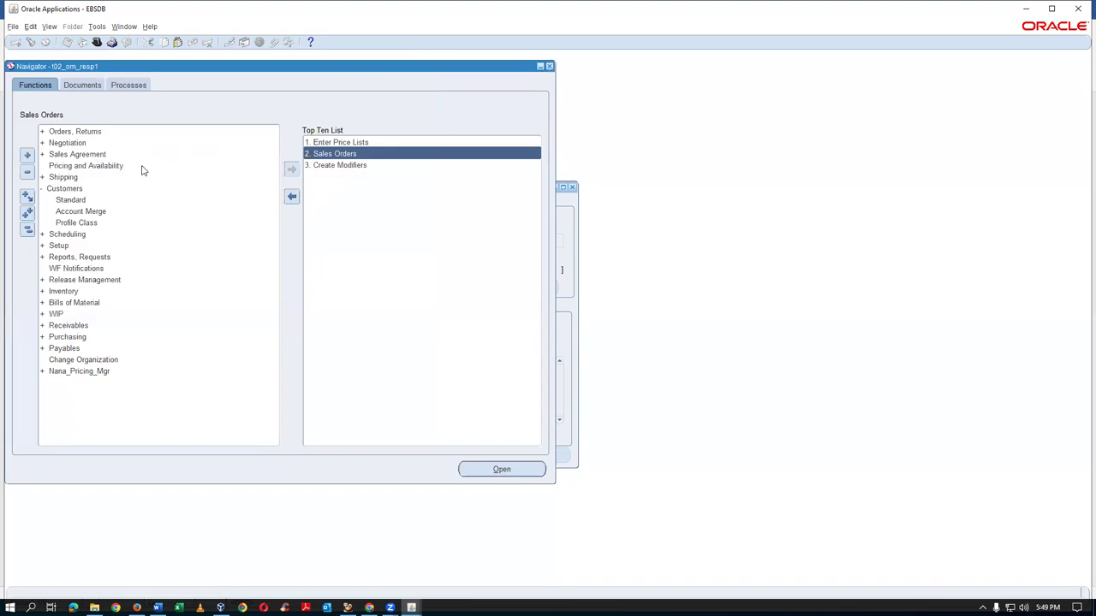
Step: Recheck the t02_LL_2 limit balance, now 2 consumed and 1 available, then close it
click(564, 233)
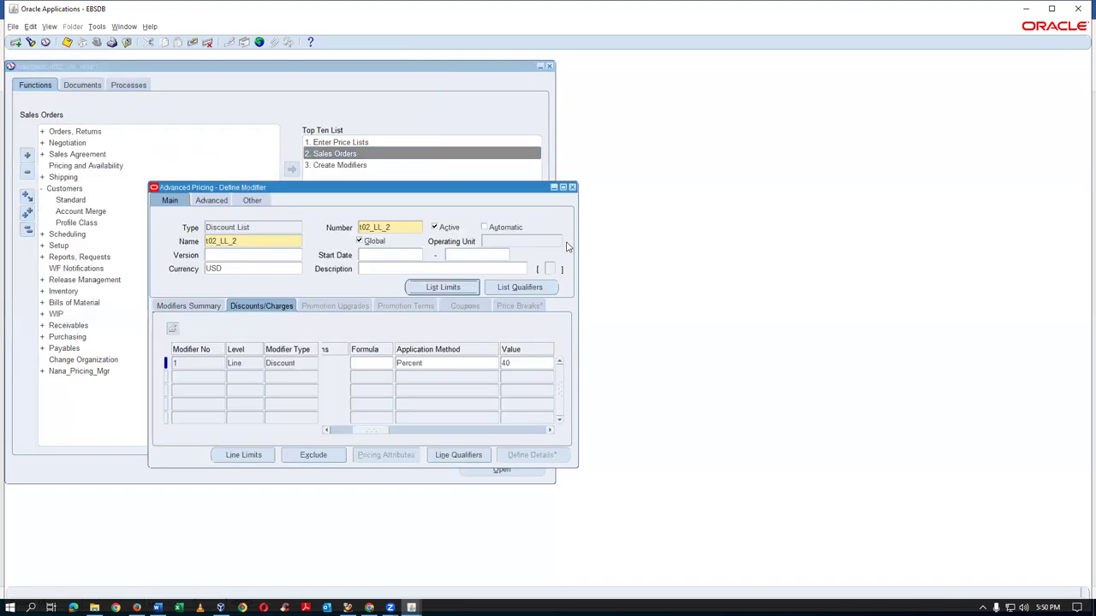
click(454, 288)
click(212, 367)
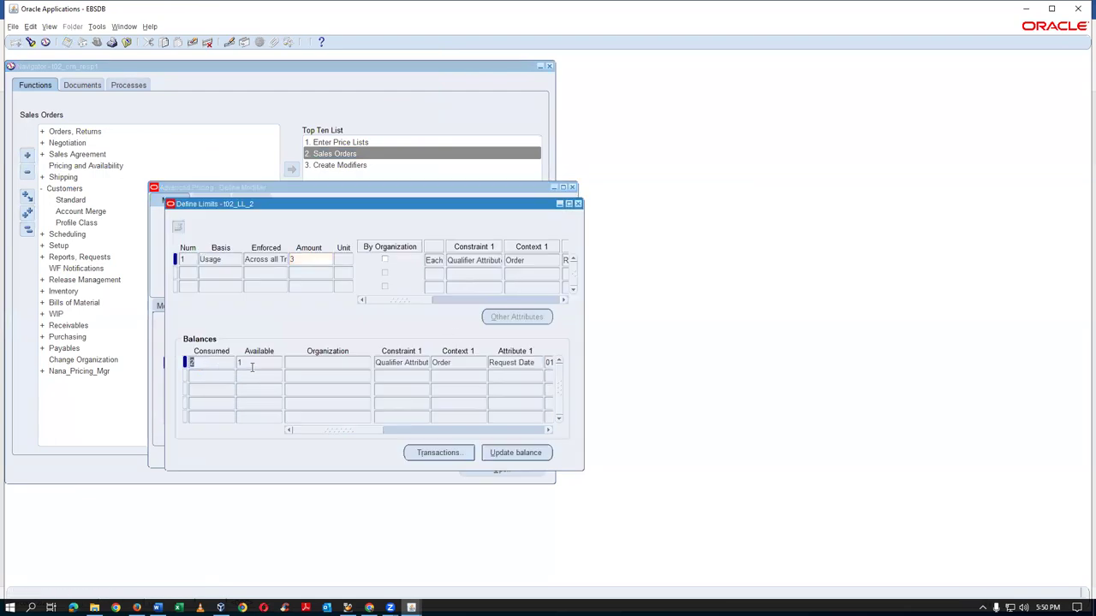
click(254, 364)
click(578, 205)
click(374, 155)
Step: Start another sales order for customer t02_cust_1
double_click(373, 154)
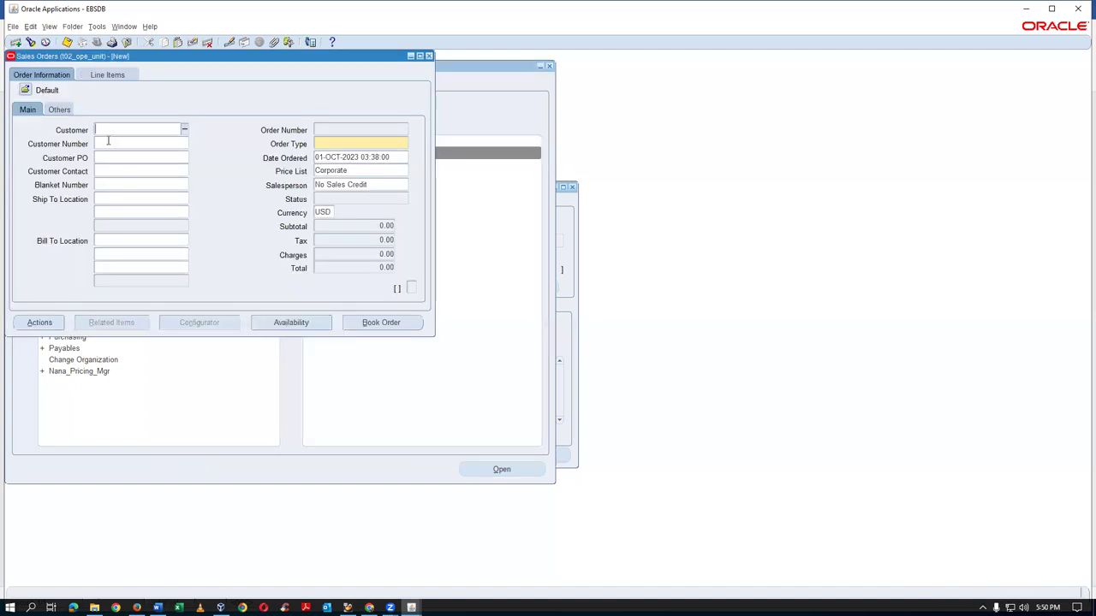
text(t02)
key(Tab)
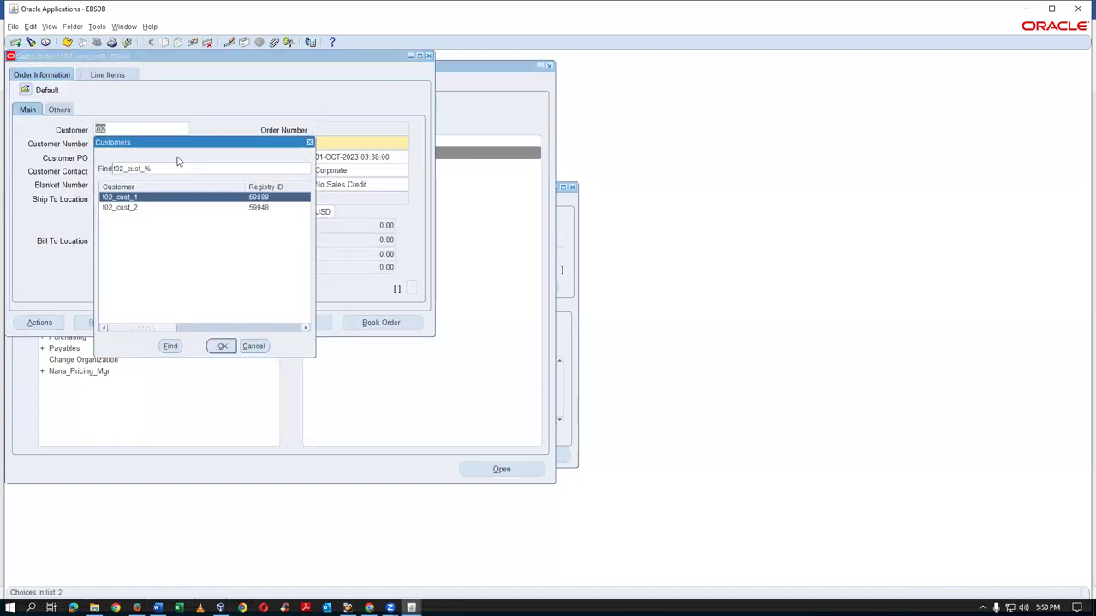
key(Return)
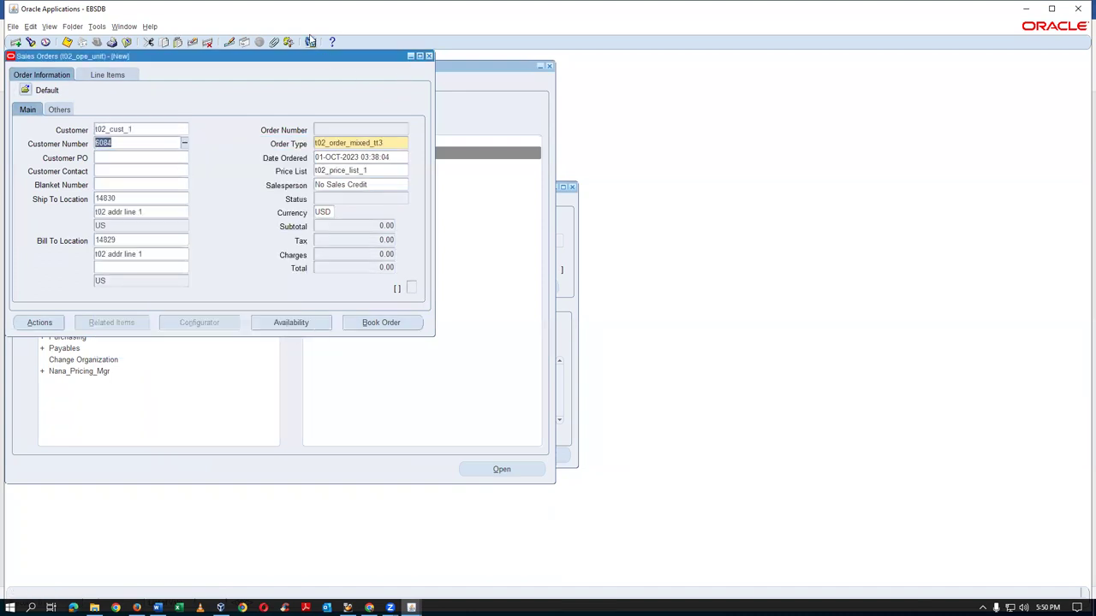
Step: Add a line of 12 t02_third_item, discounted to 6.00 each, and close the order
key(shift+Page_Down)
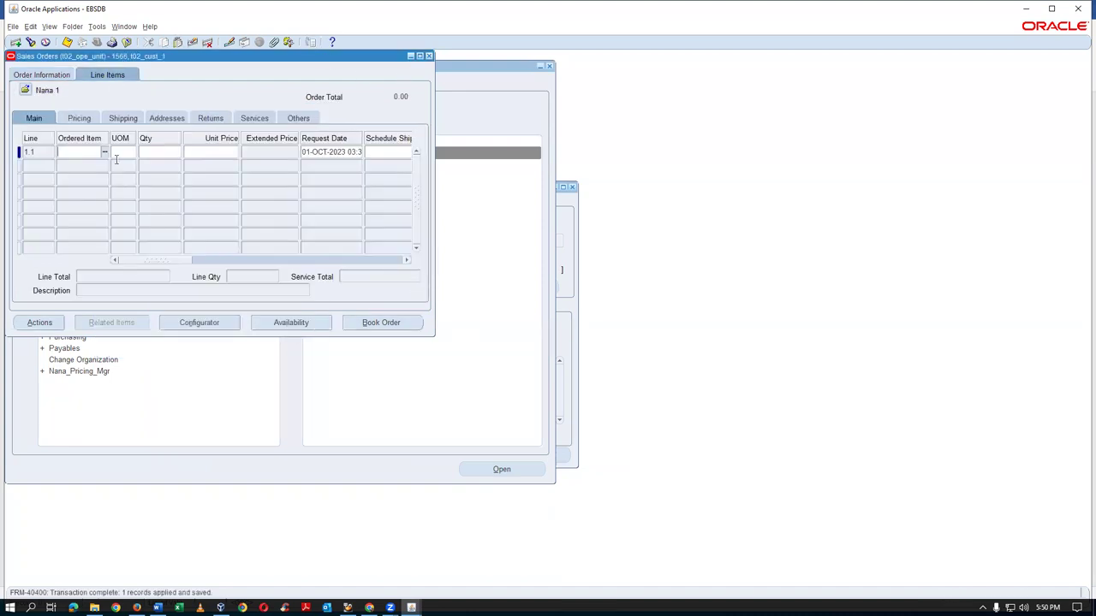
text(t02_third_item)
key(Tab)
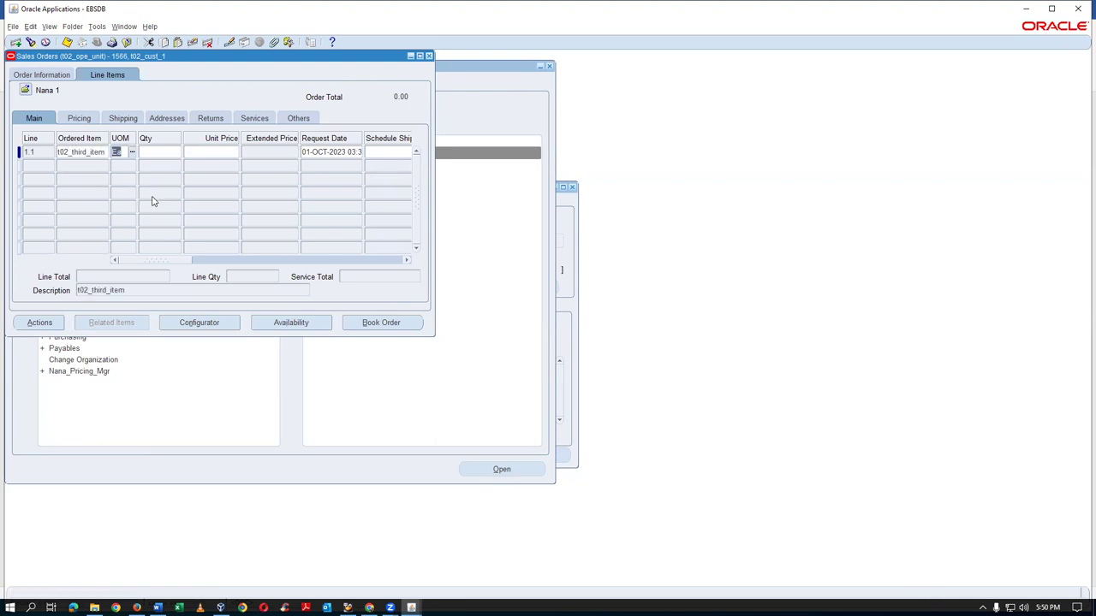
key(Tab)
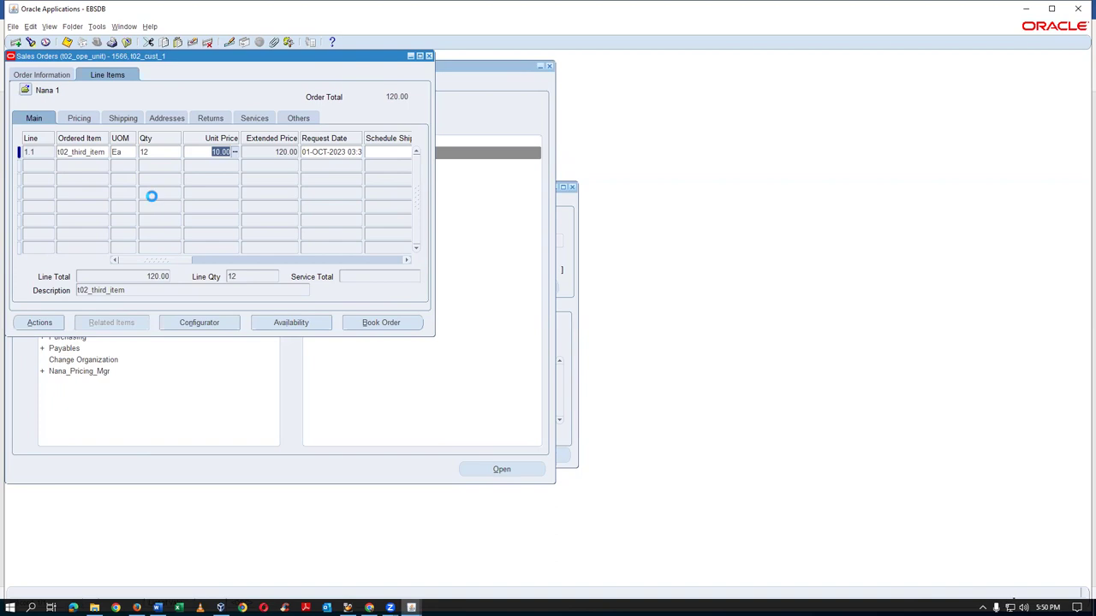
key(F4)
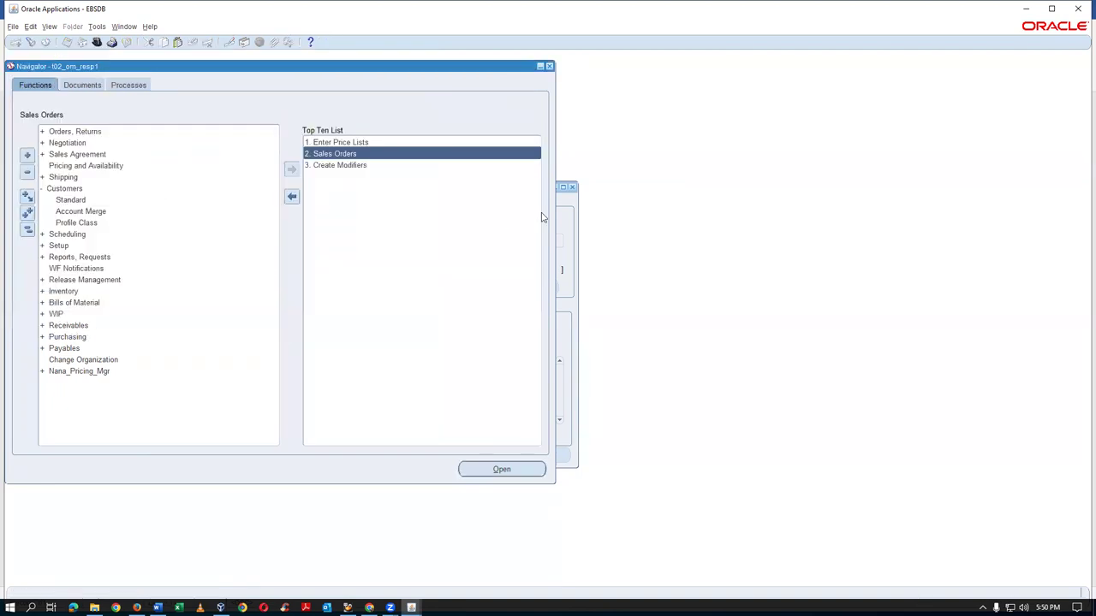
Step: Confirm the t02_LL_2 limit shows 3 consumed and 0 available, then close it
click(574, 208)
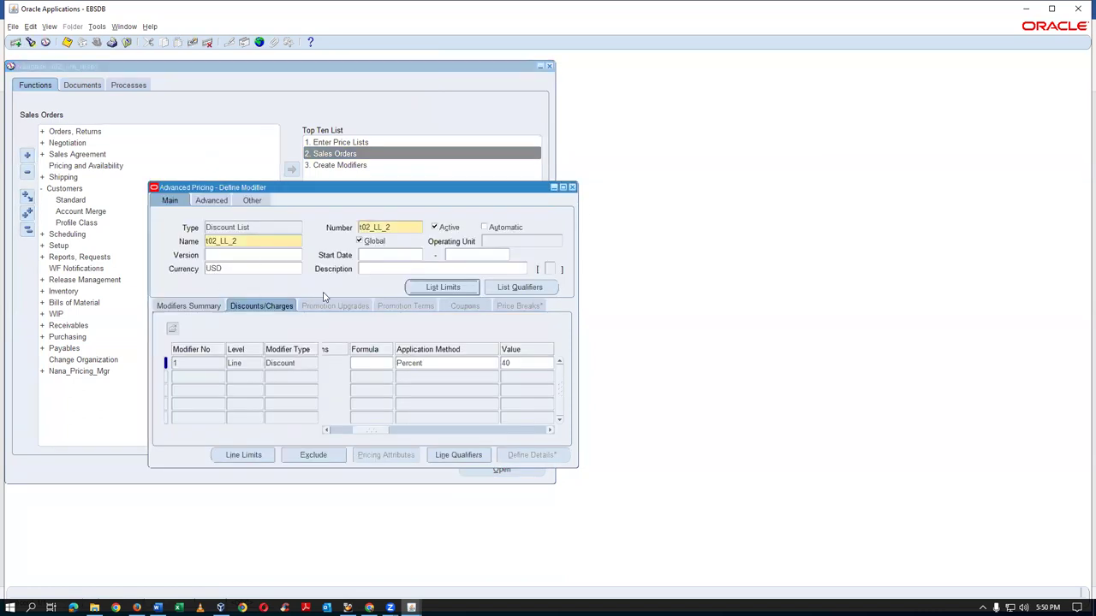
click(407, 288)
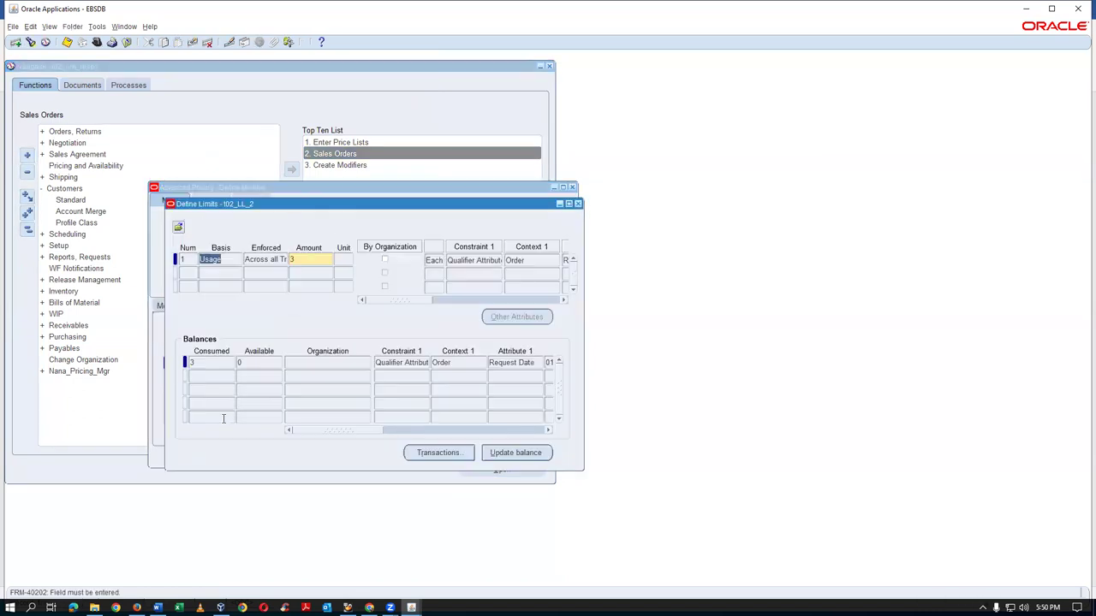
click(191, 364)
click(254, 362)
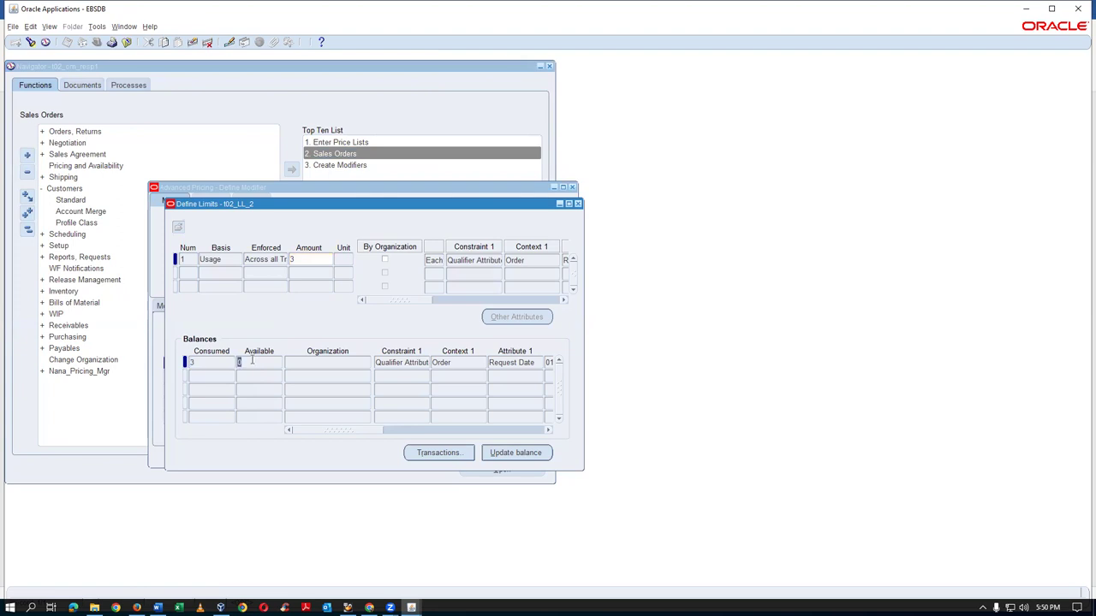
click(579, 205)
click(404, 119)
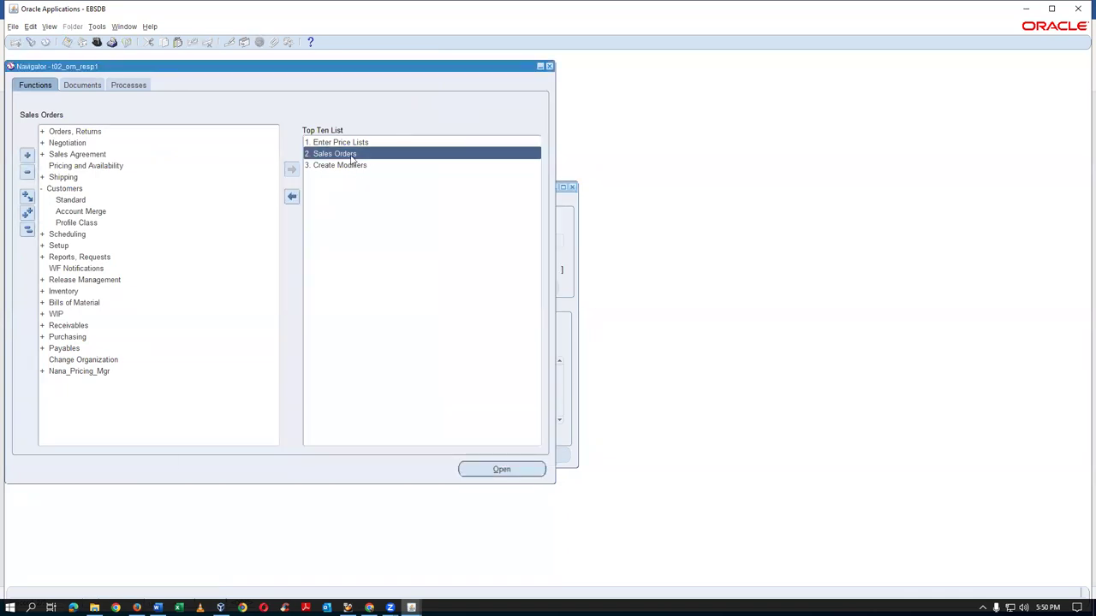
Step: Start a third sales order for customer t02_cust_2
double_click(351, 154)
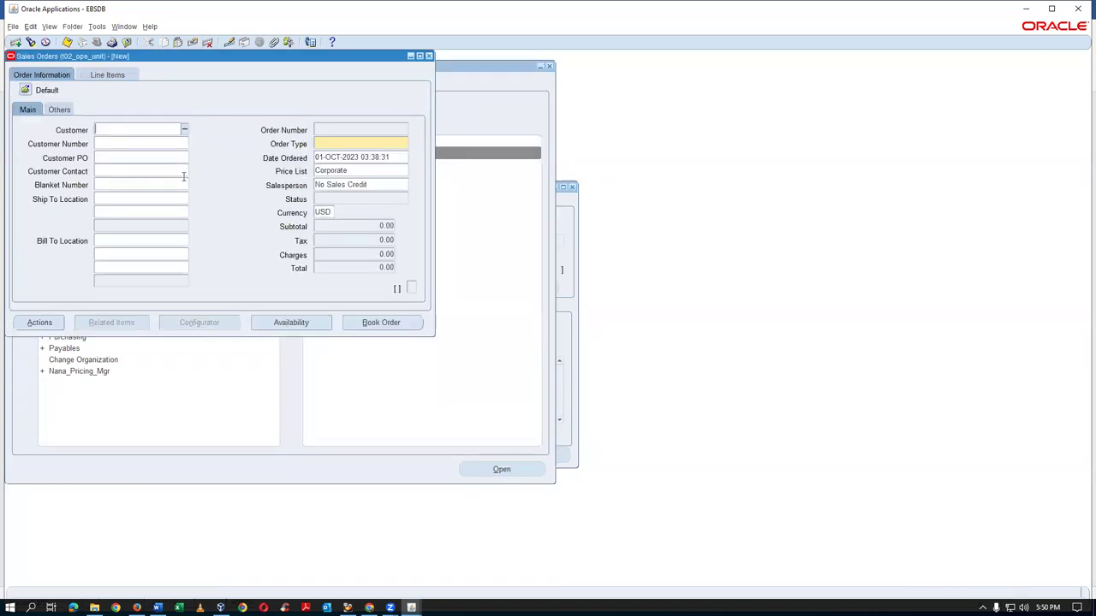
key(Tab)
key(Down)
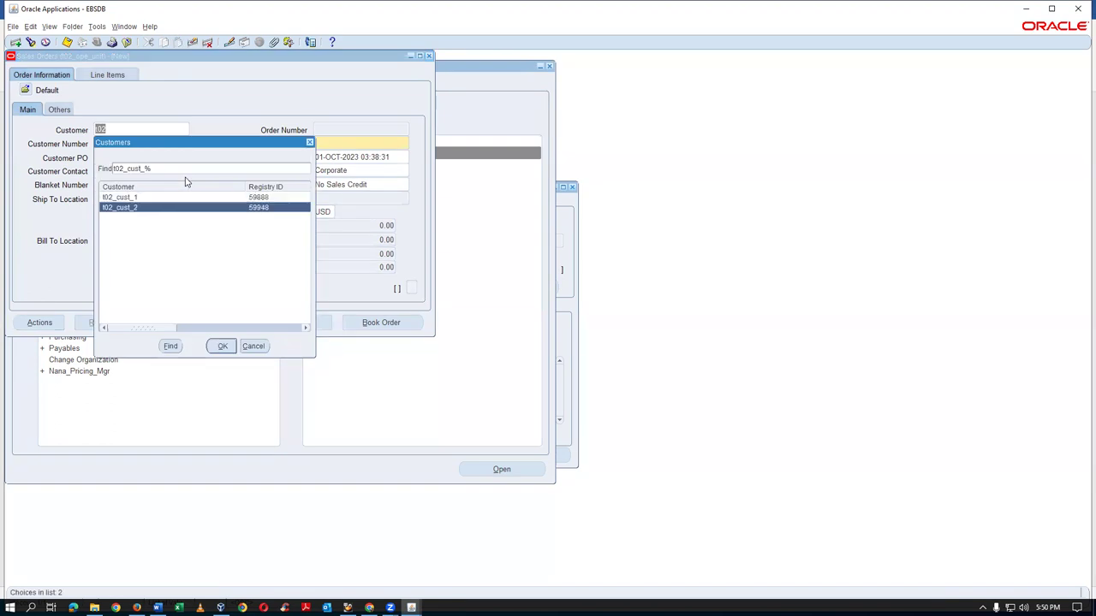
key(Return)
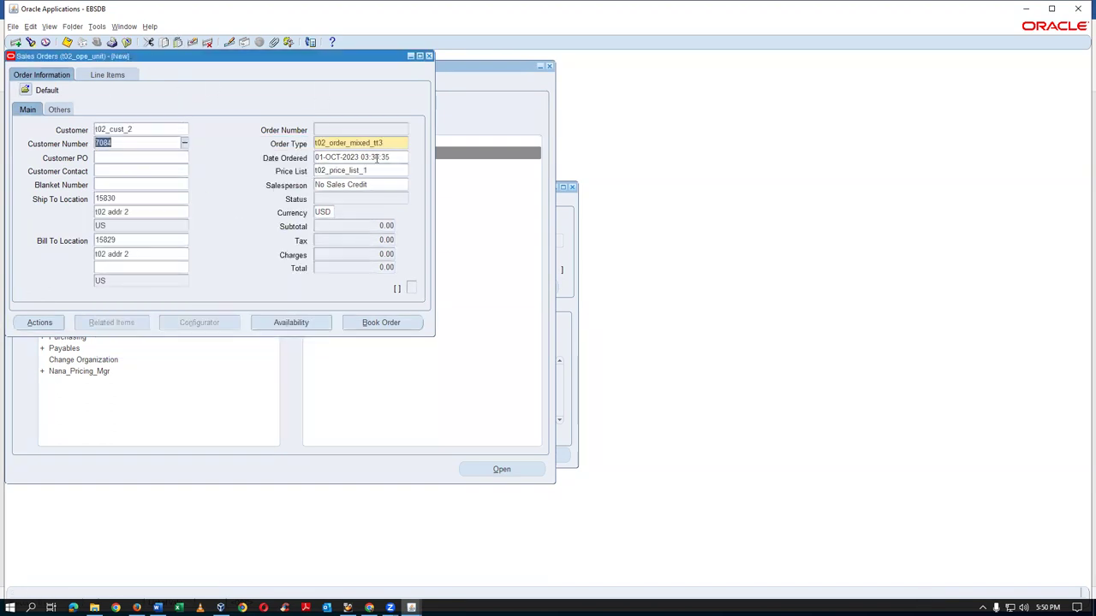
Step: Hide the Exempt Reason field on the order's Others tab via the Folder menu
click(59, 110)
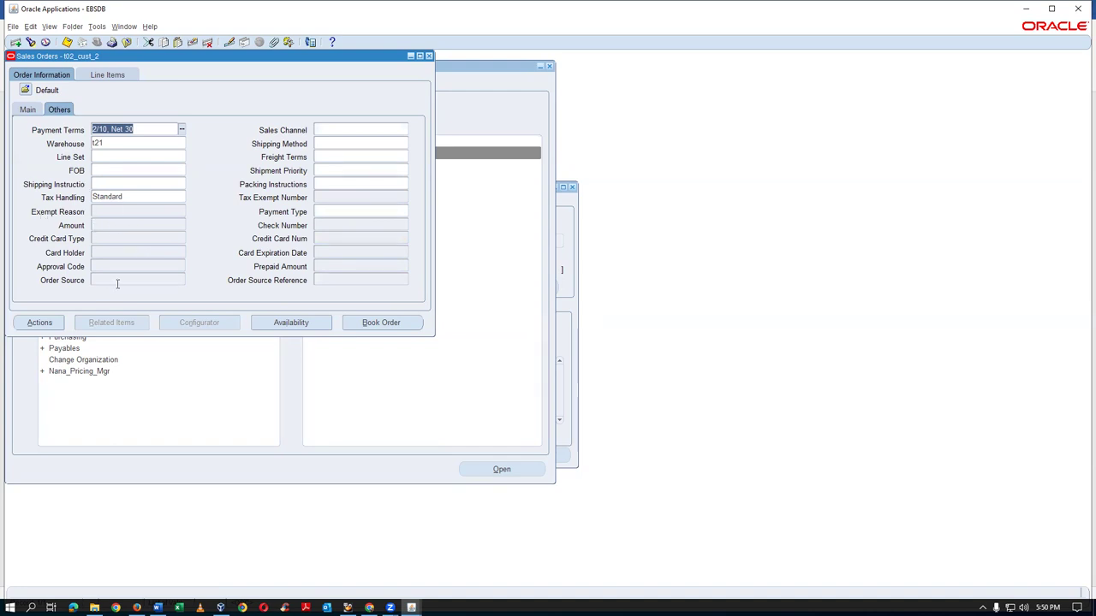
click(102, 212)
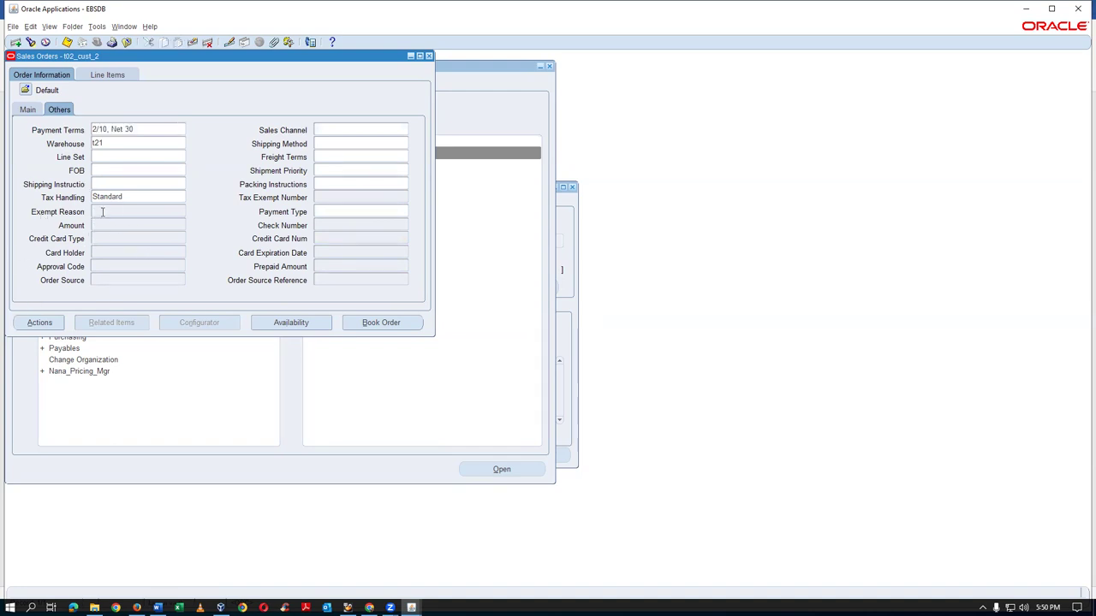
click(97, 28)
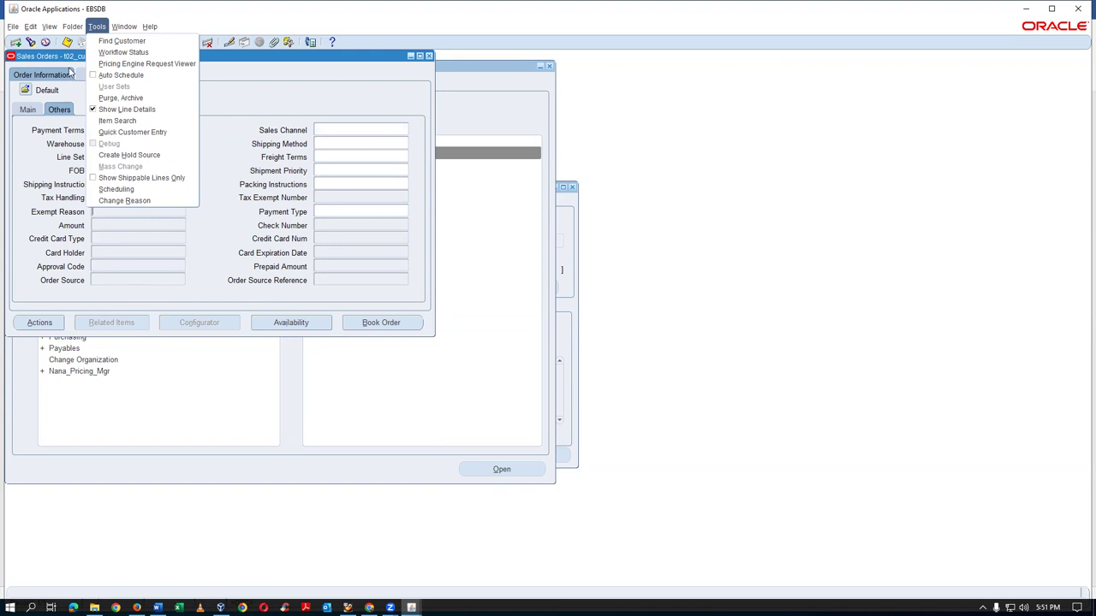
click(71, 27)
click(79, 114)
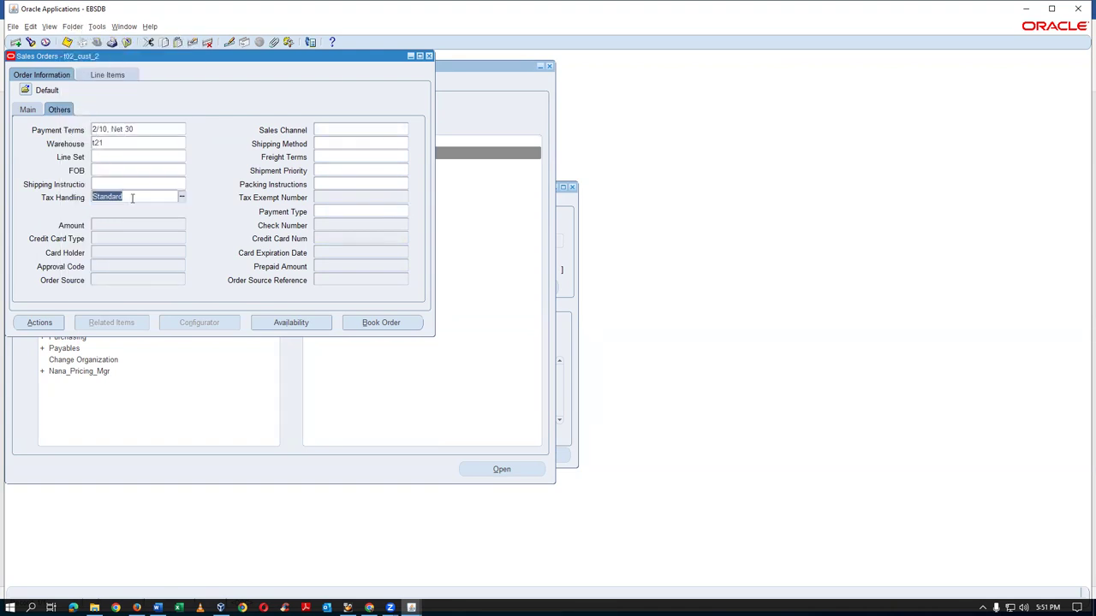
click(72, 27)
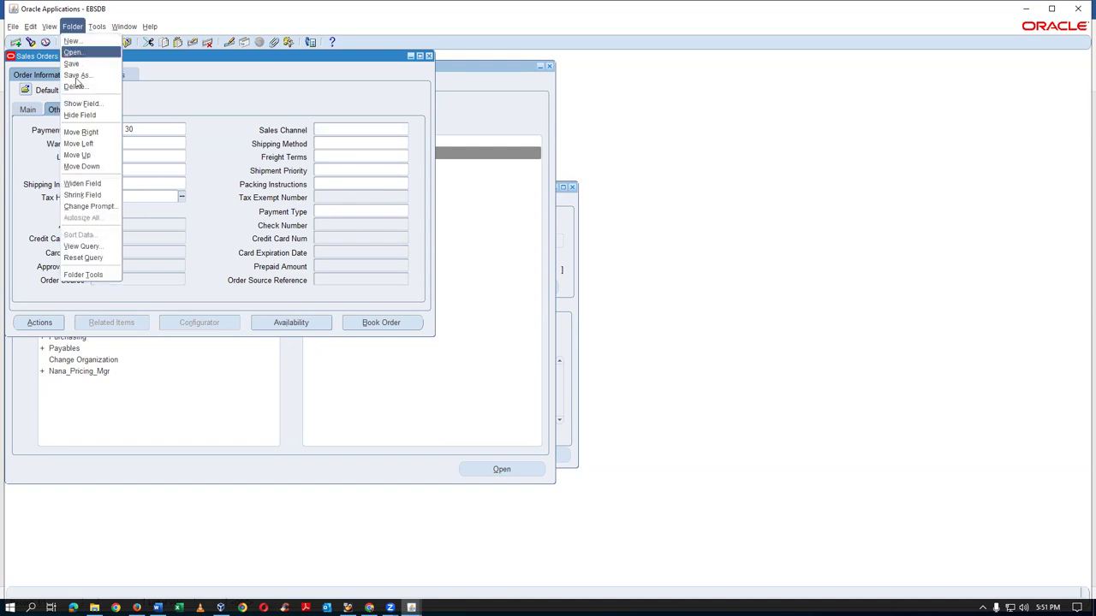
Step: Show the Request Date field on the Others tab, then review the Main and Others tabs
click(82, 103)
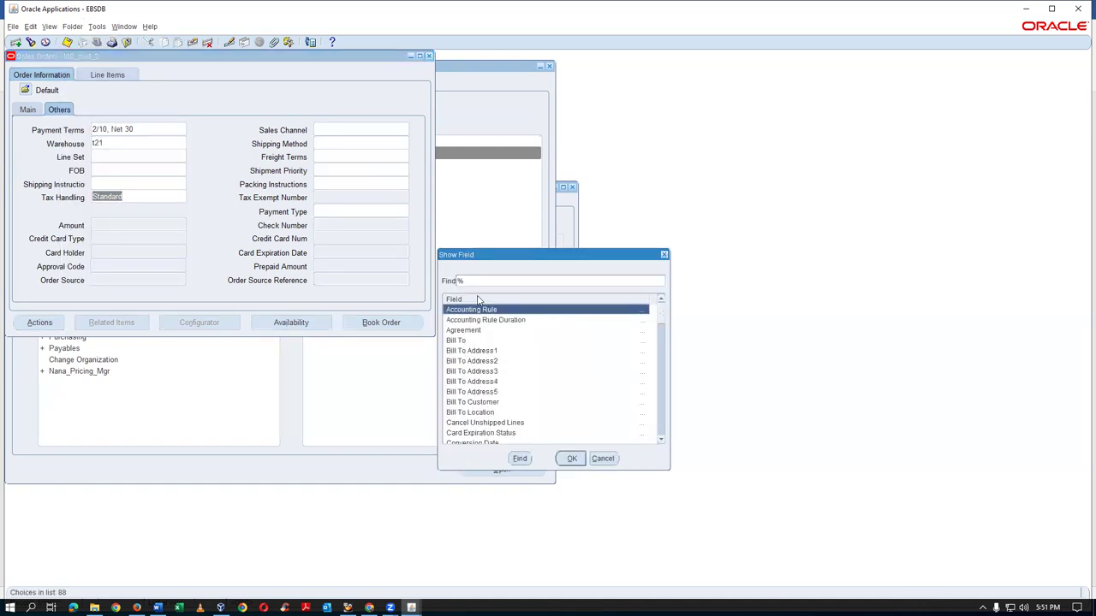
text(re)
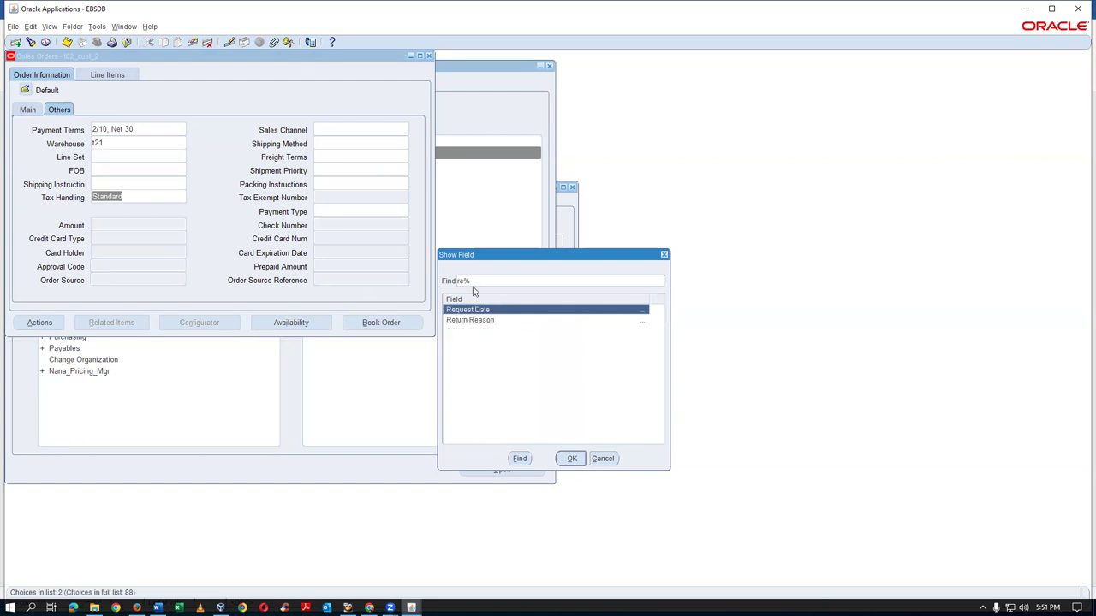
click(572, 458)
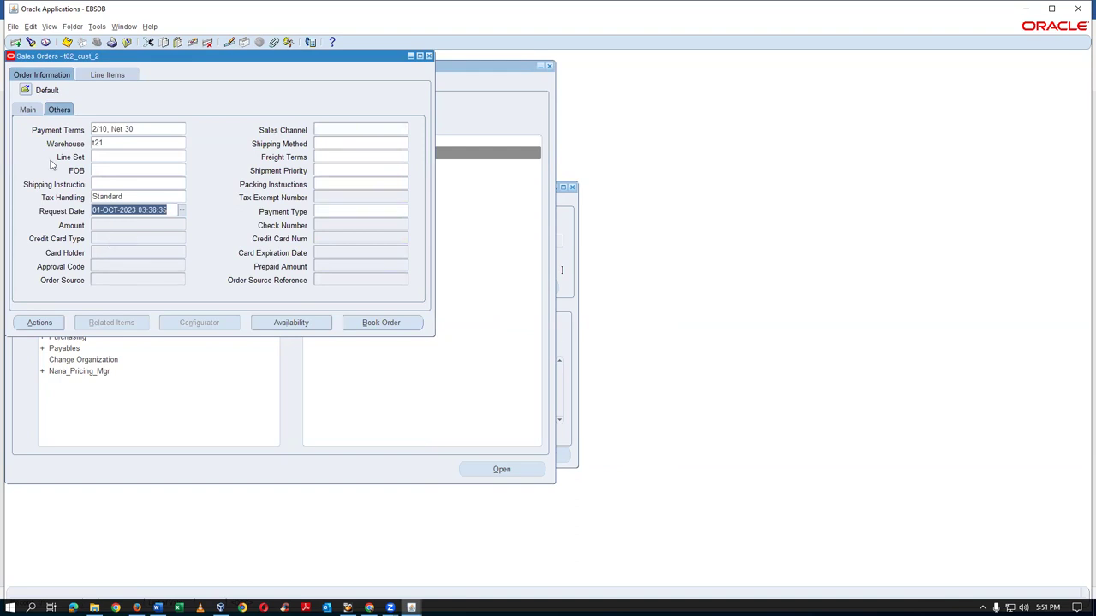
click(23, 112)
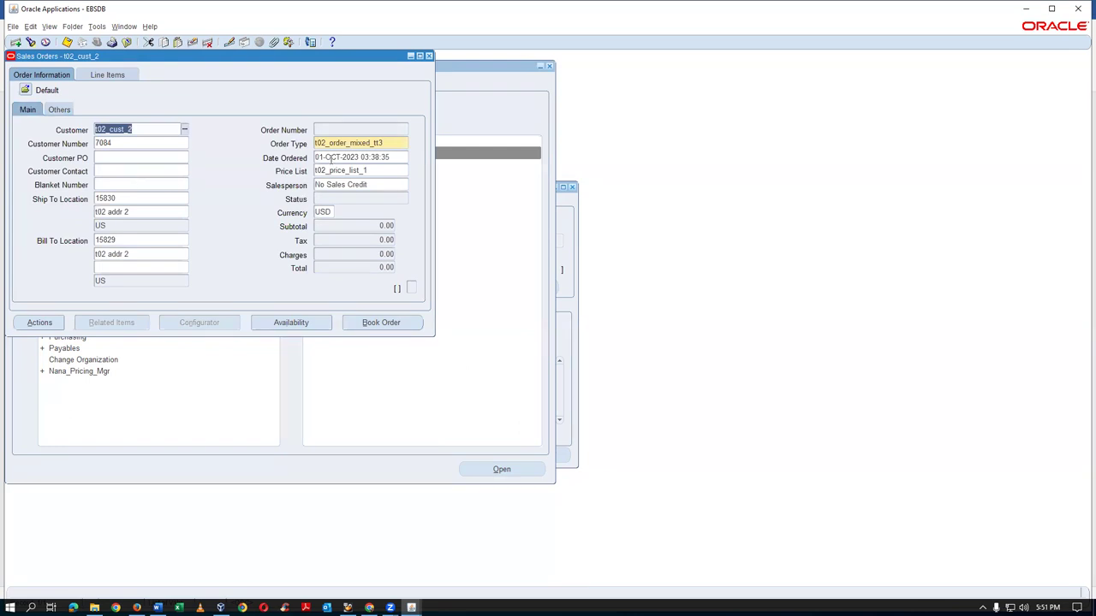
click(57, 112)
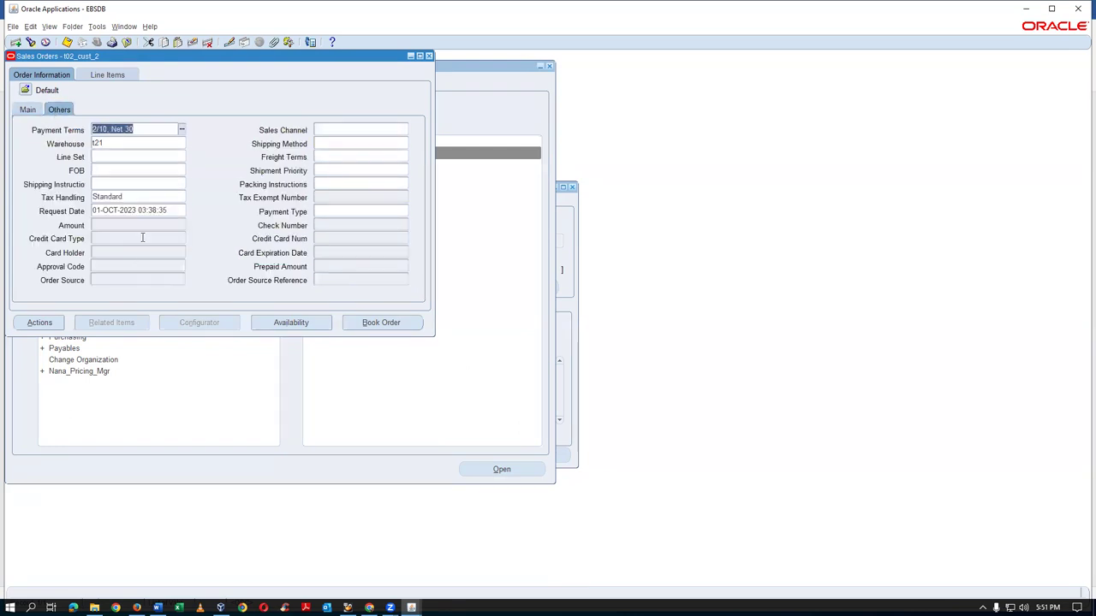
click(111, 75)
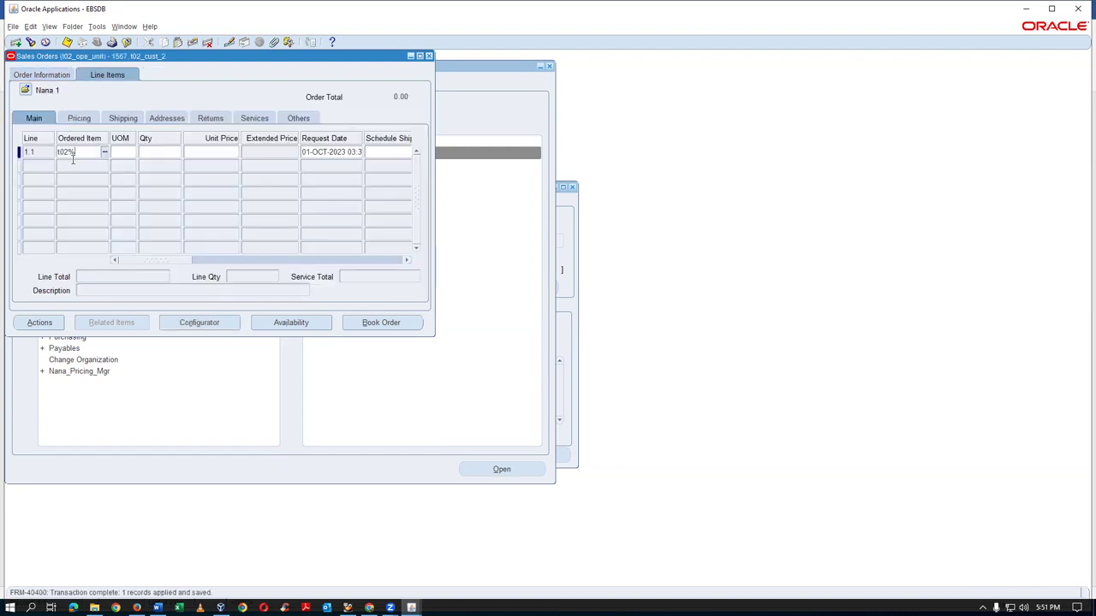
Step: Add a line of 12 t02_second_item (240.00 total), then close the order and reopen Sales Orders
text(t02%se)
key(Tab)
text(12)
key(Tab)
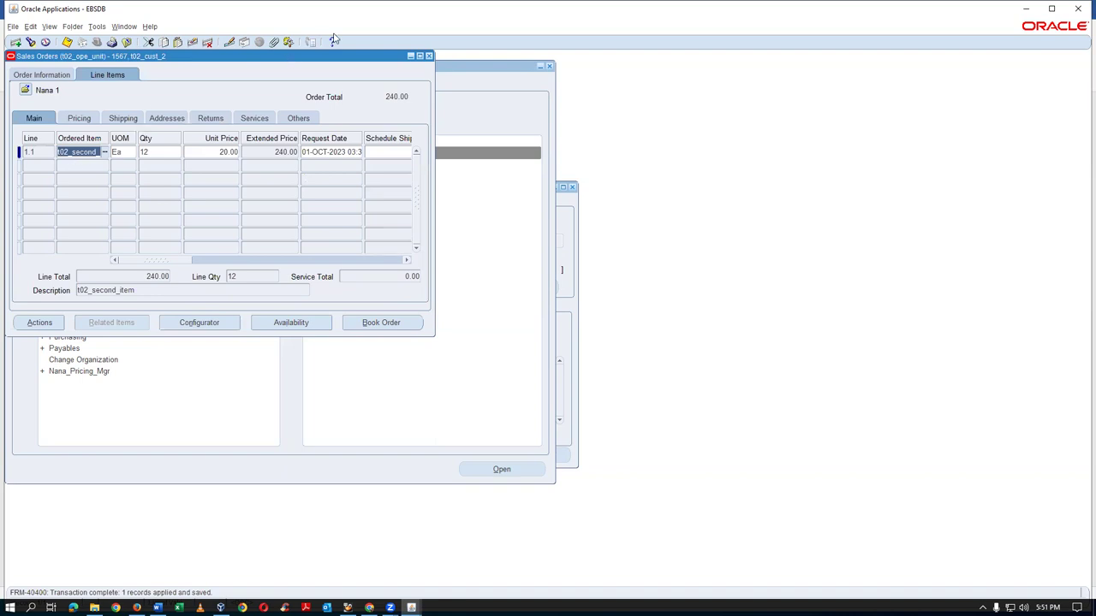
click(430, 56)
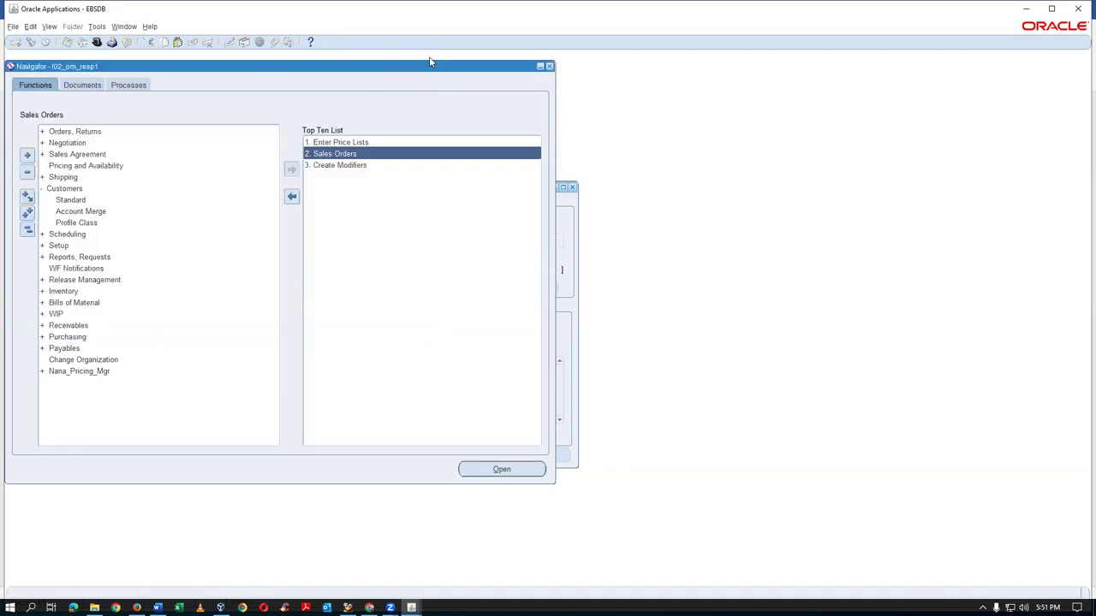
double_click(377, 153)
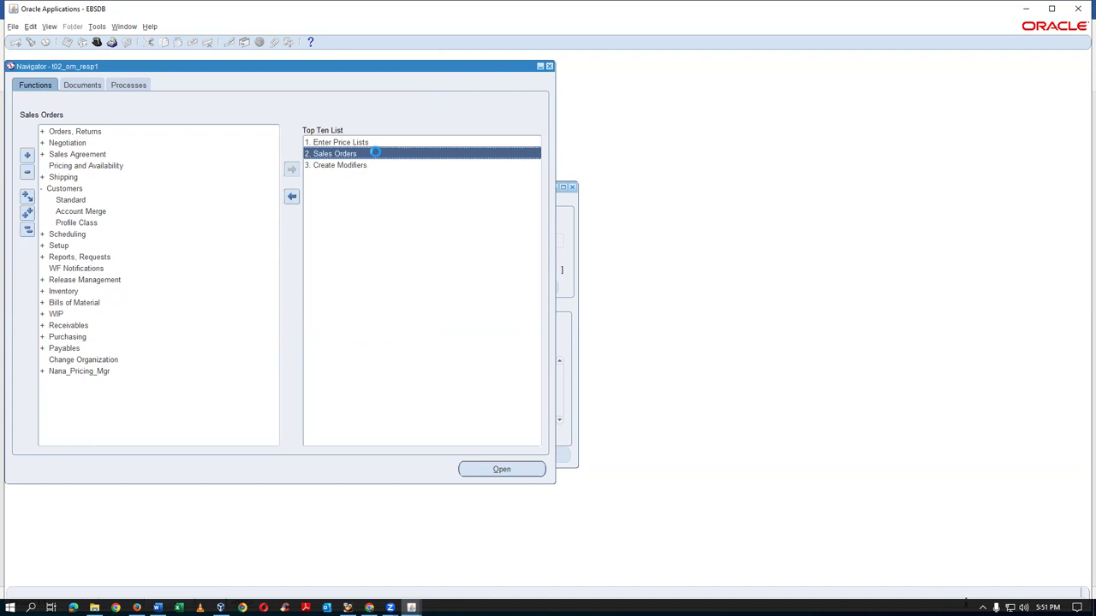
Step: Choose customer t02_cust_1 and hide the Exempt Reason field on the Others tab
text(t02%)
key(Tab)
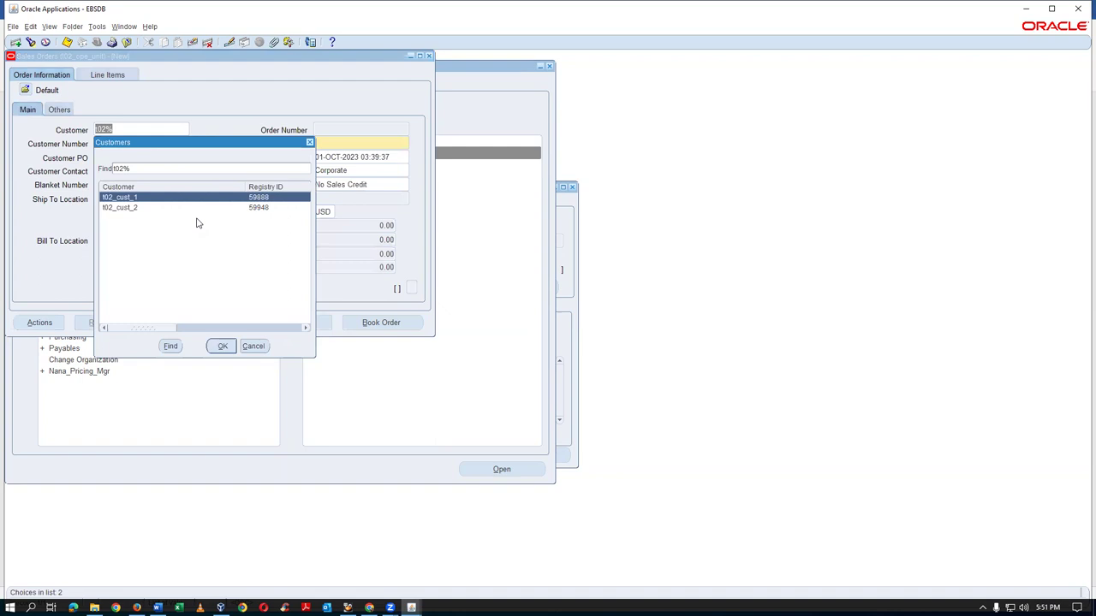
key(Return)
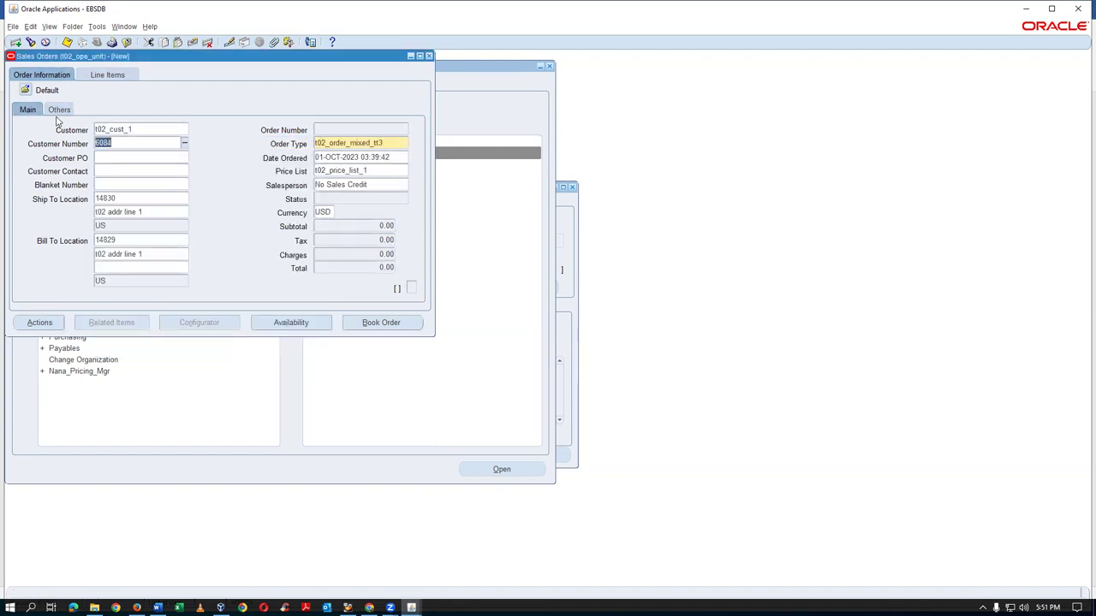
click(59, 110)
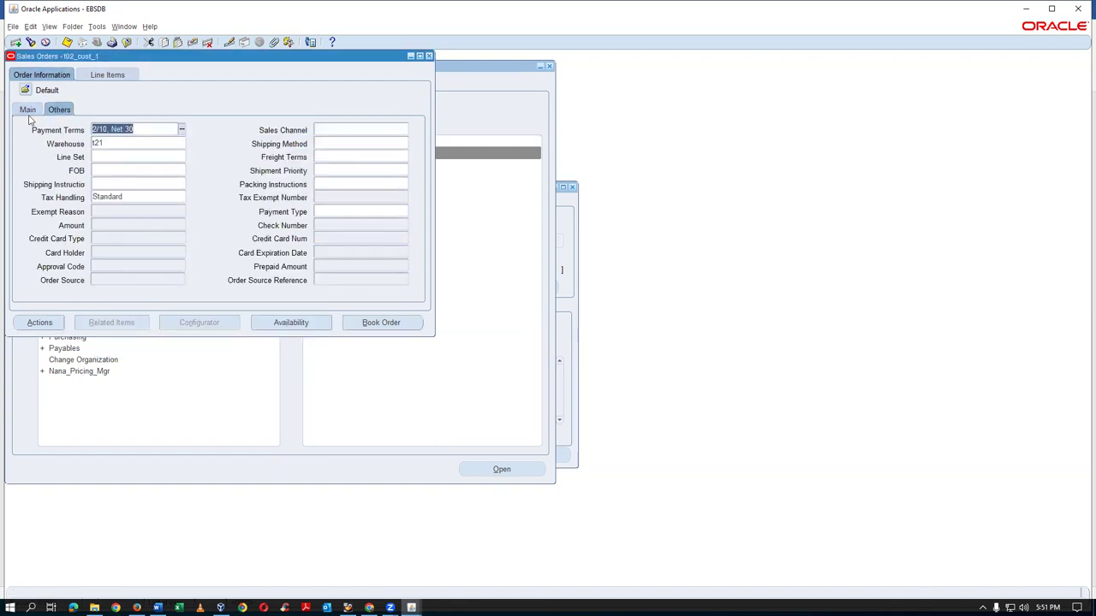
click(137, 211)
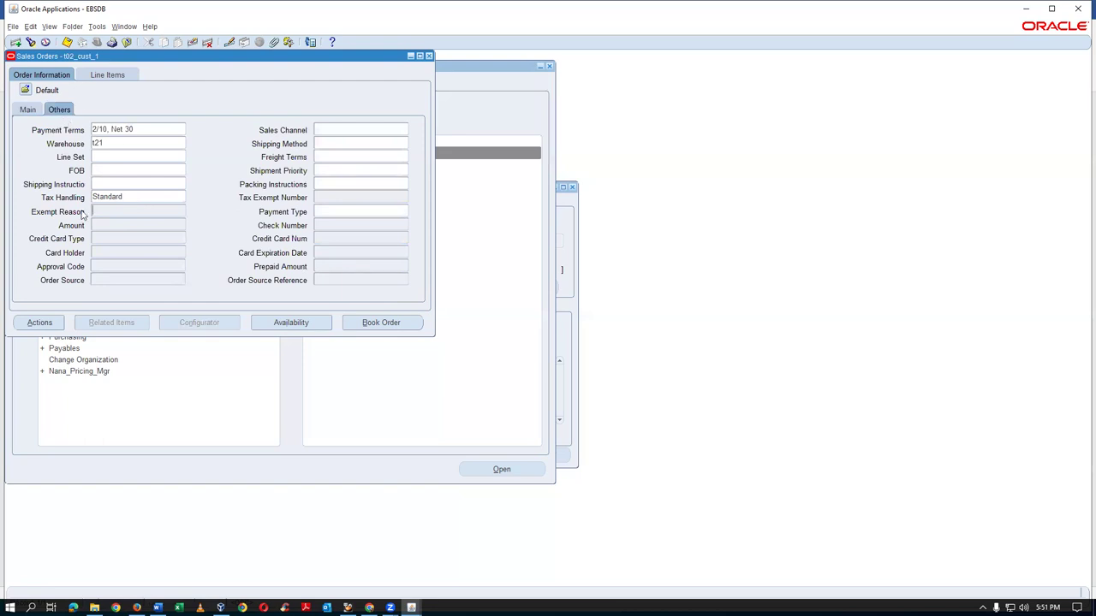
click(70, 27)
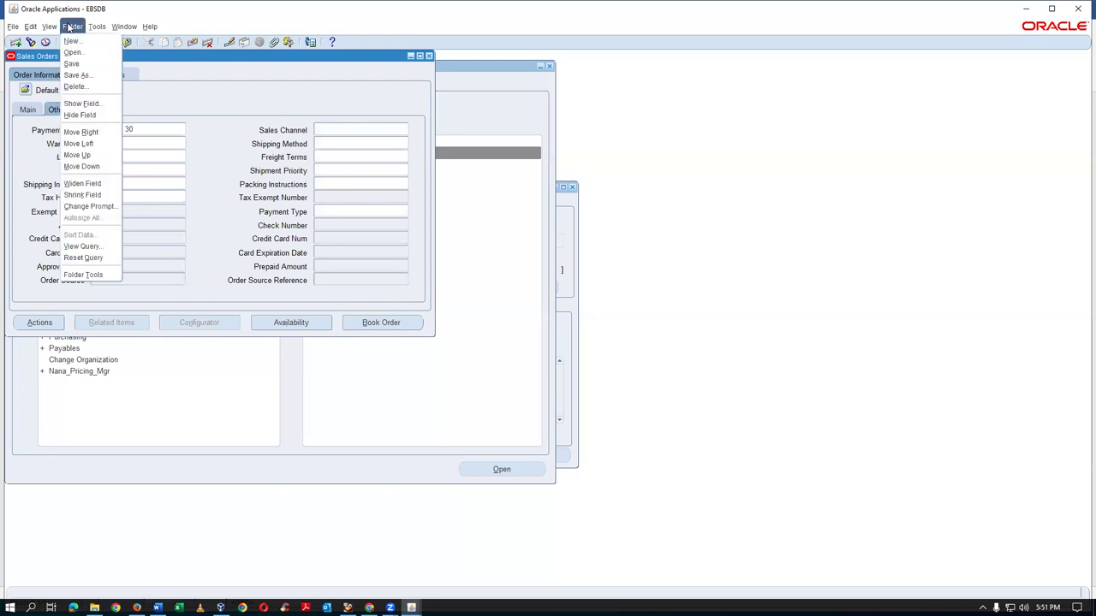
click(85, 117)
Step: Show the Request Date field next to Tax Handling
click(130, 197)
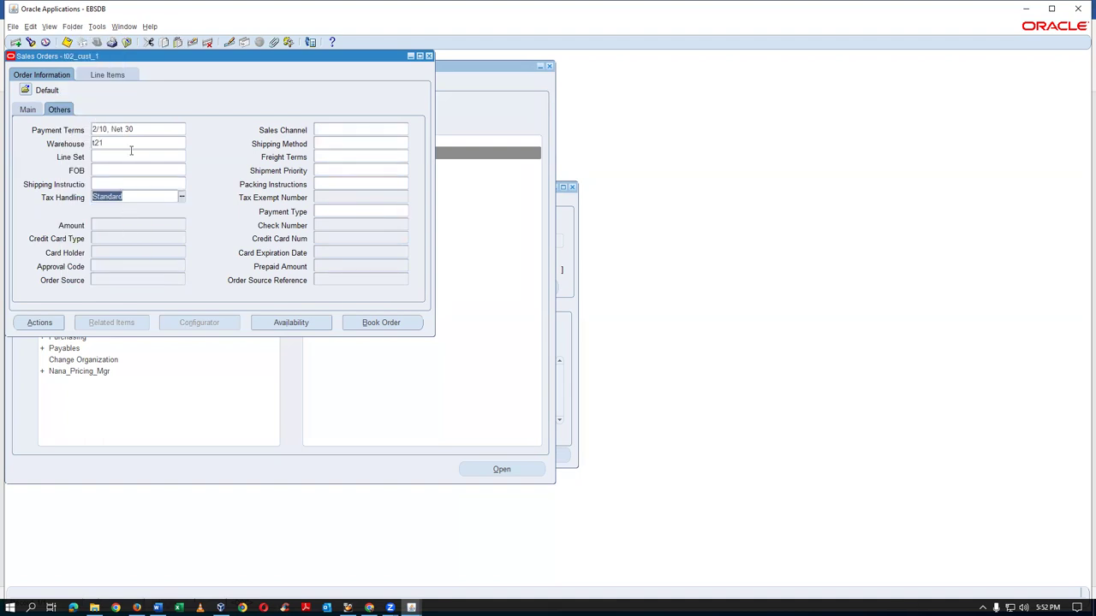
click(72, 27)
click(82, 103)
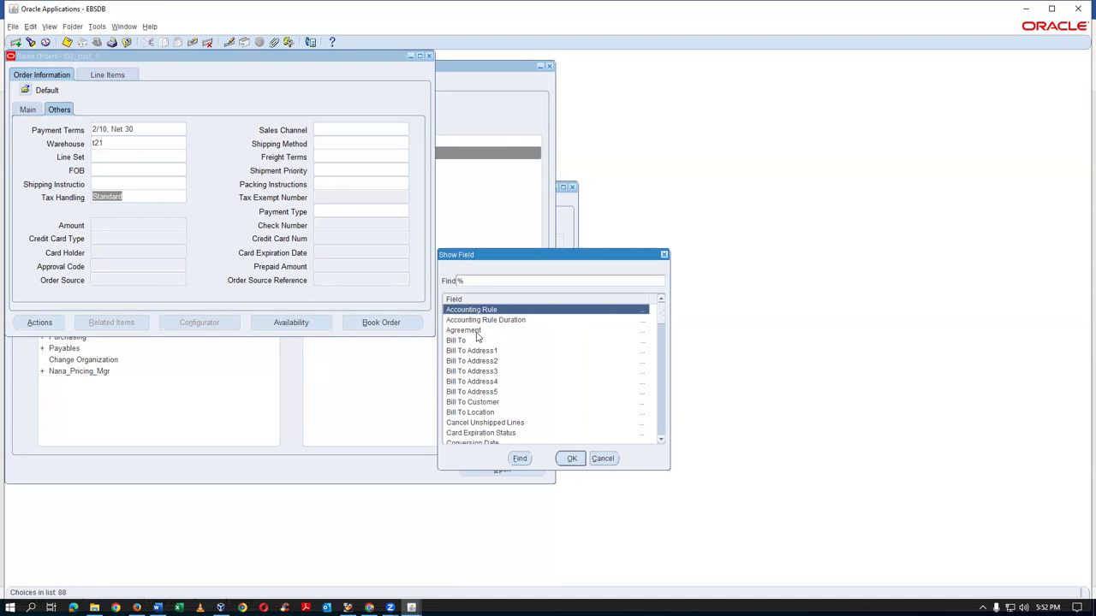
text(Re)
click(574, 458)
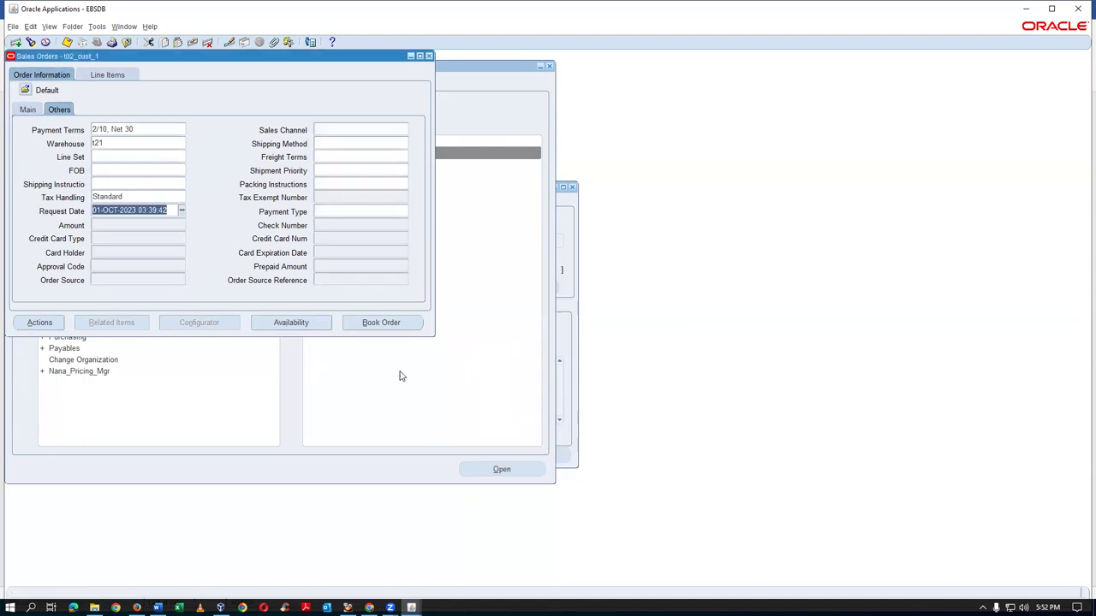
Step: Save the header layout as public folder 'Nana Header' and close the order
click(63, 30)
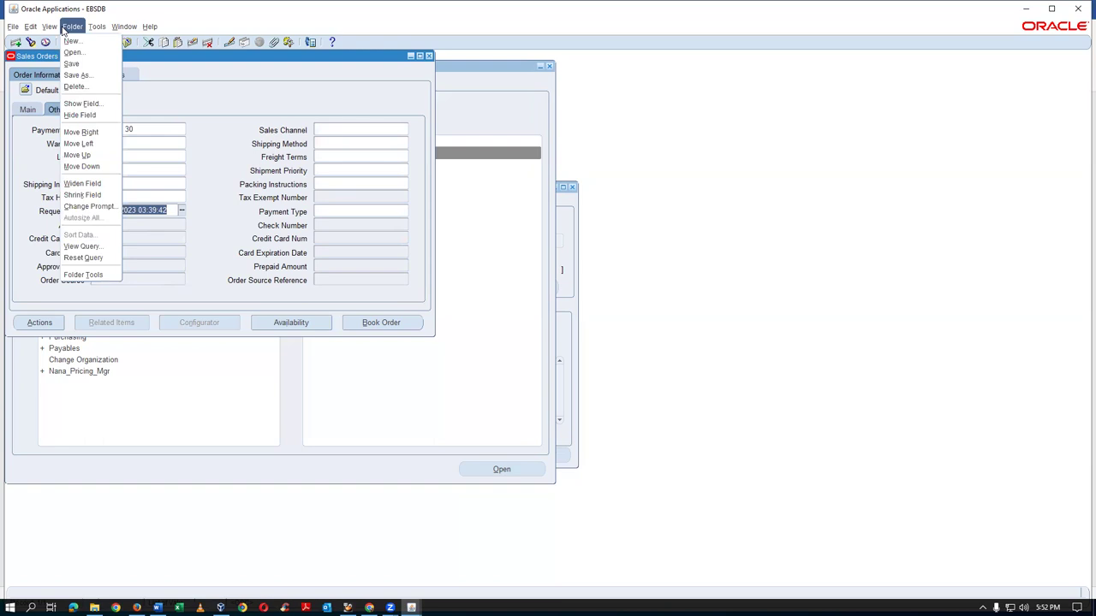
click(76, 74)
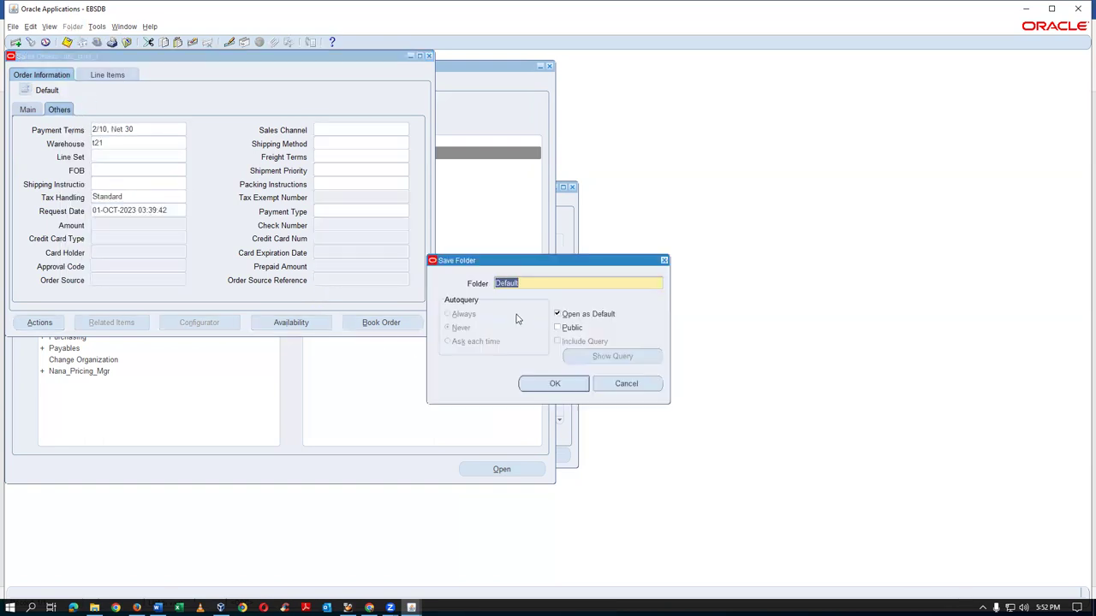
text(Nana)
click(557, 328)
click(554, 383)
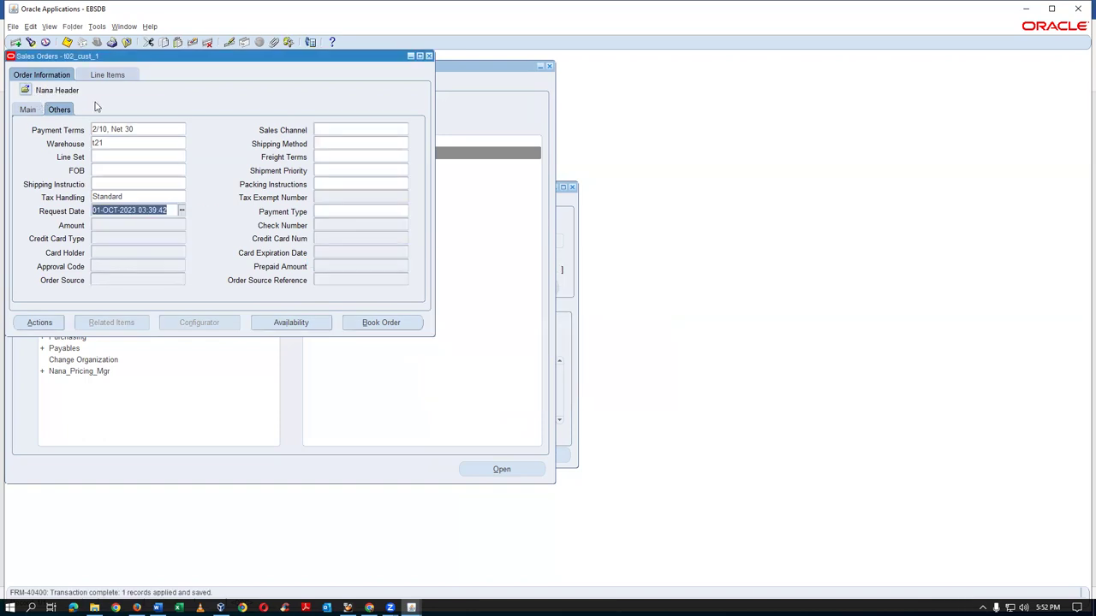
click(429, 56)
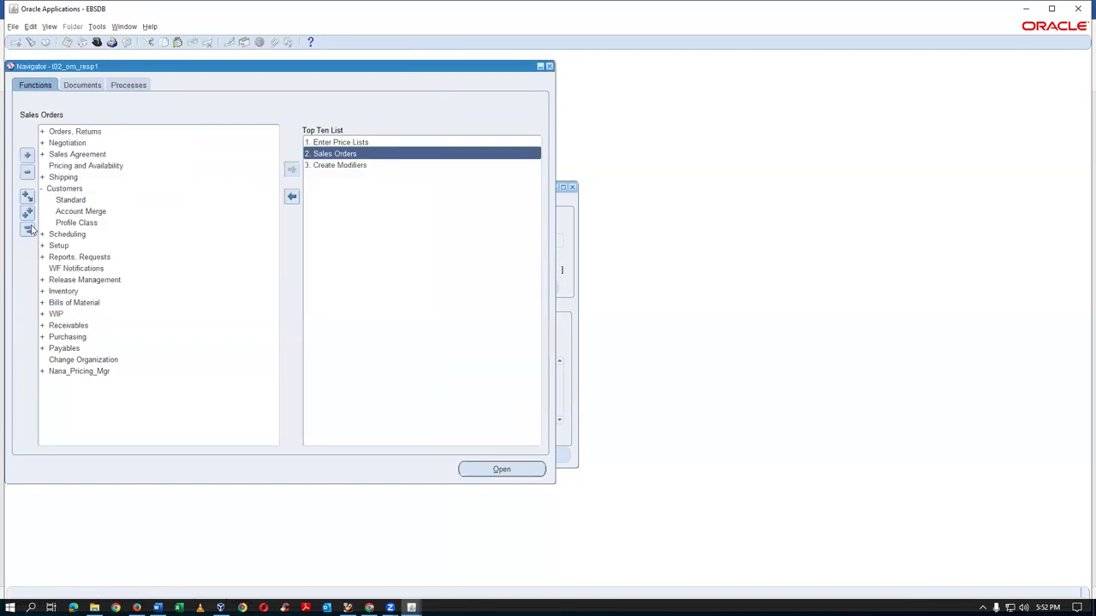
Step: Start a t02_cust_1 order, confirm Request Date shows on Others, then bring the t02_LL_2 modifier forward
double_click(343, 153)
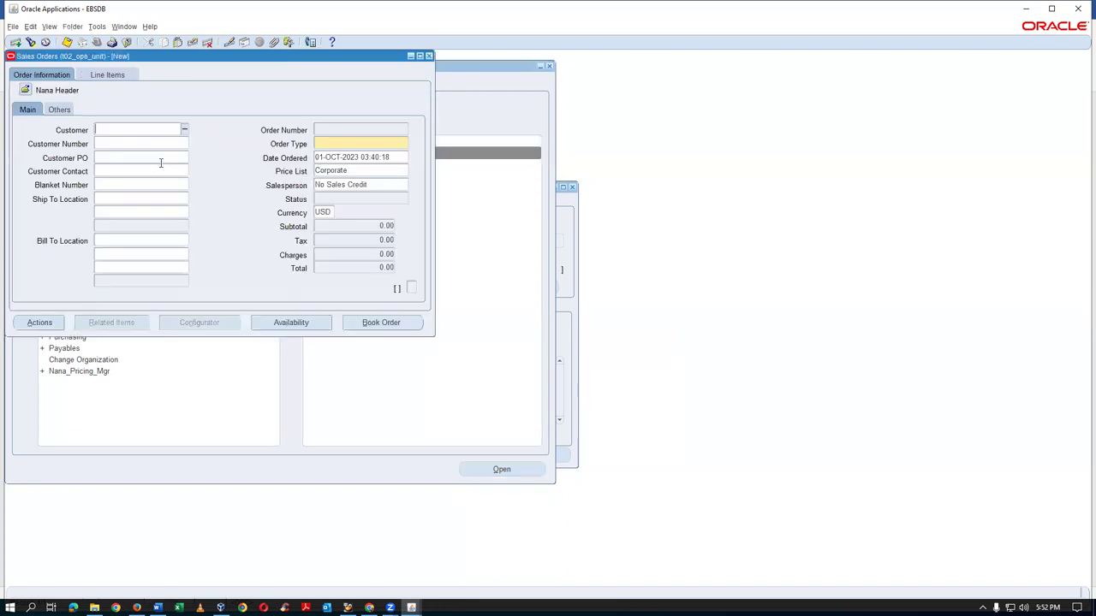
click(60, 110)
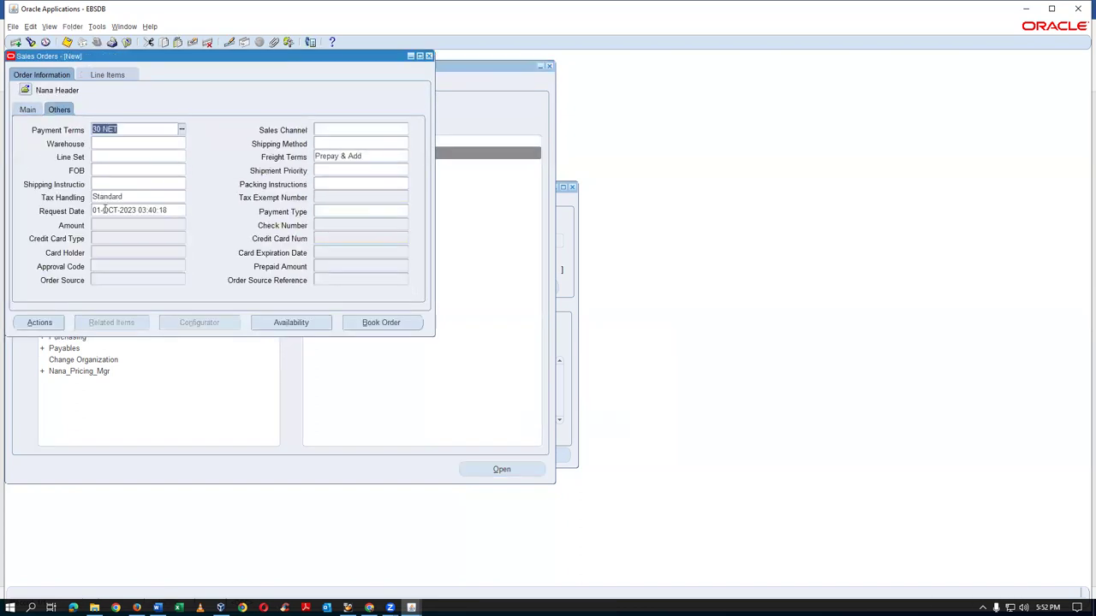
click(28, 110)
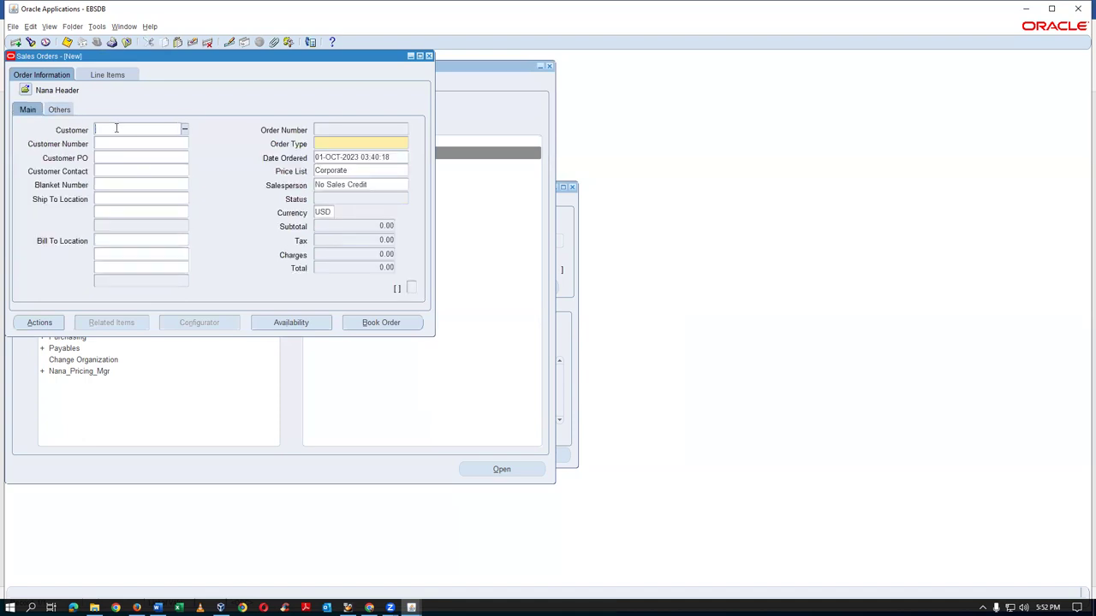
text(t02)
key(Tab)
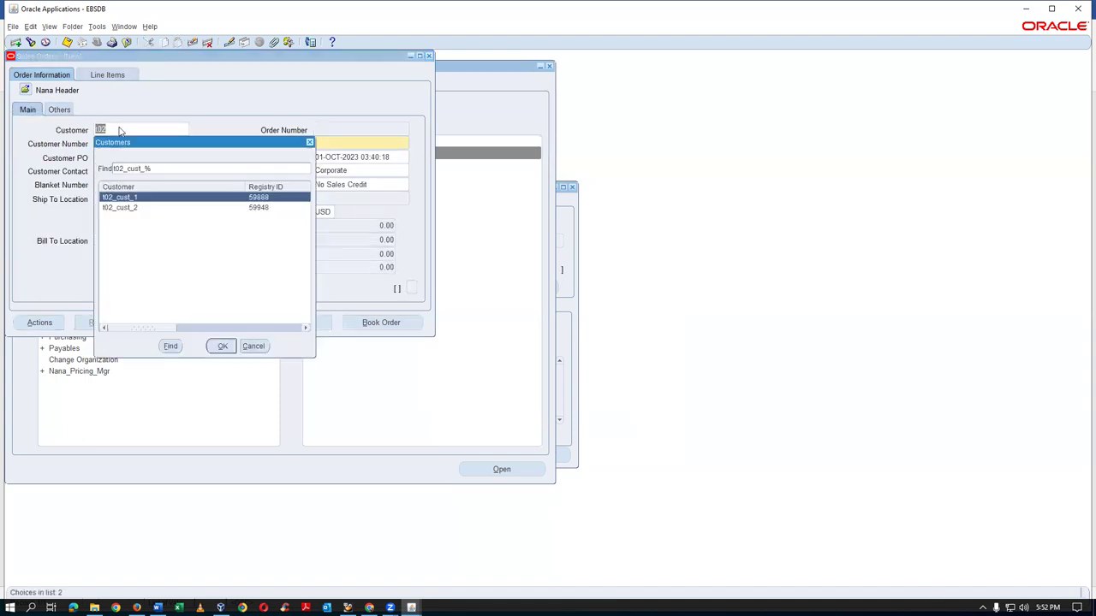
key(Return)
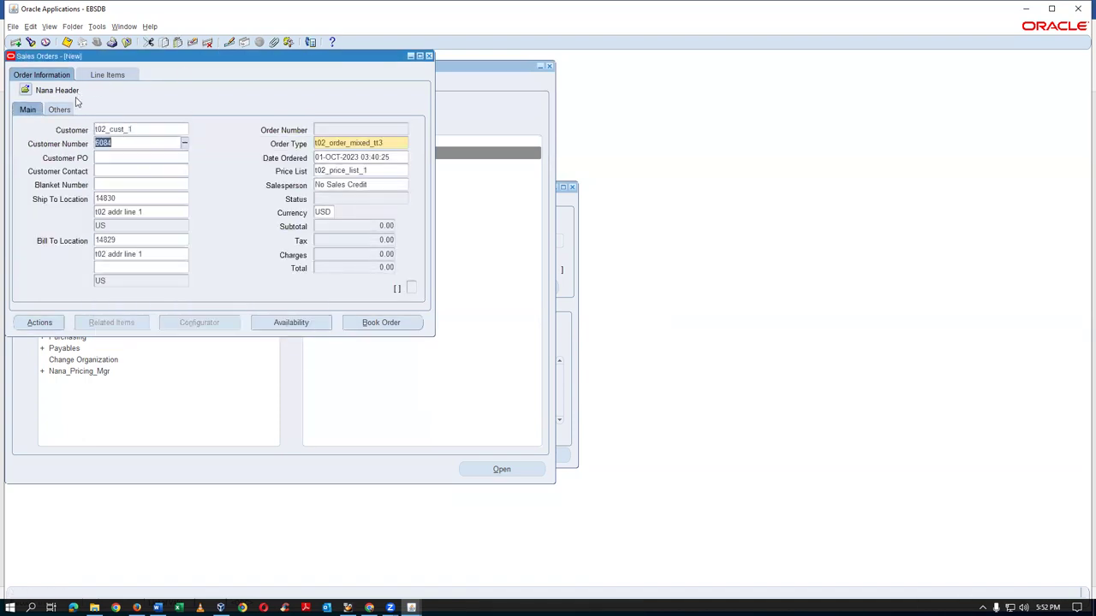
click(59, 110)
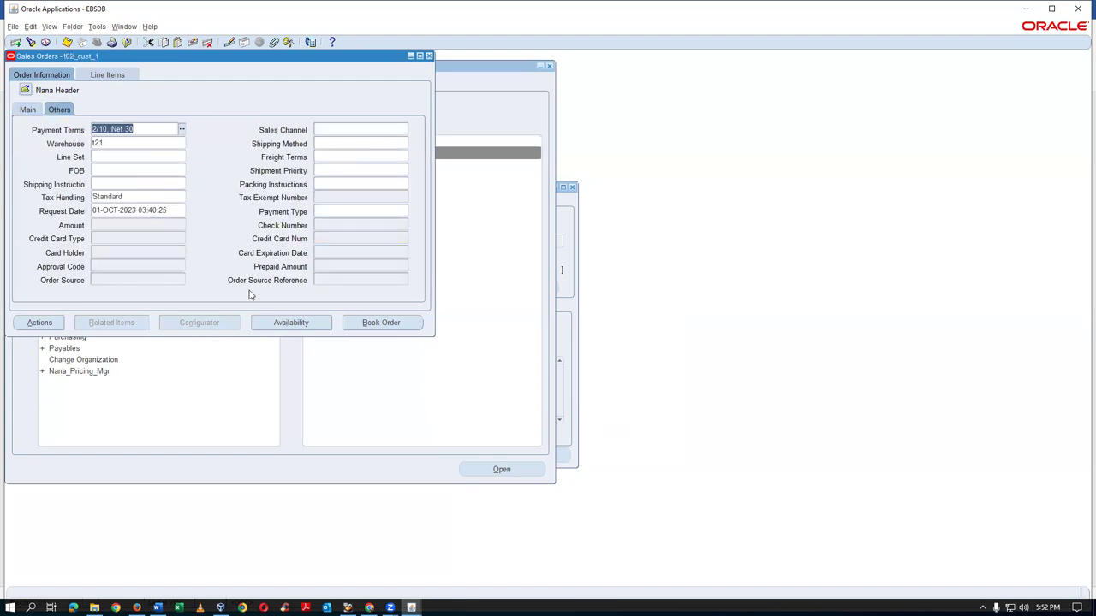
click(565, 206)
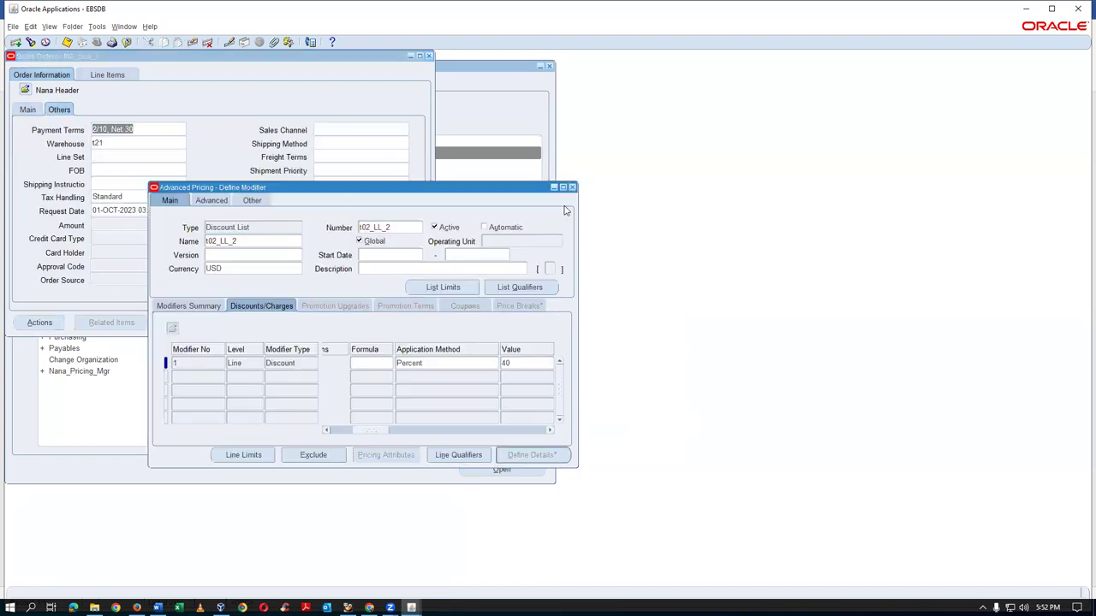
Step: Glance at t02_LL_2's usage limits, close them and return to the sales order
click(443, 288)
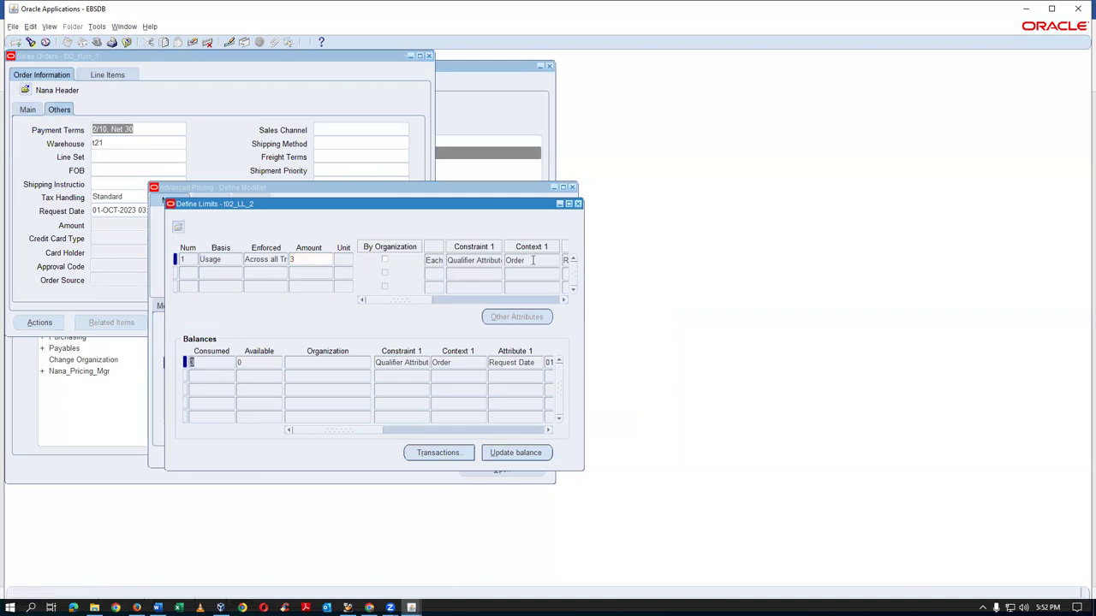
click(578, 204)
click(260, 107)
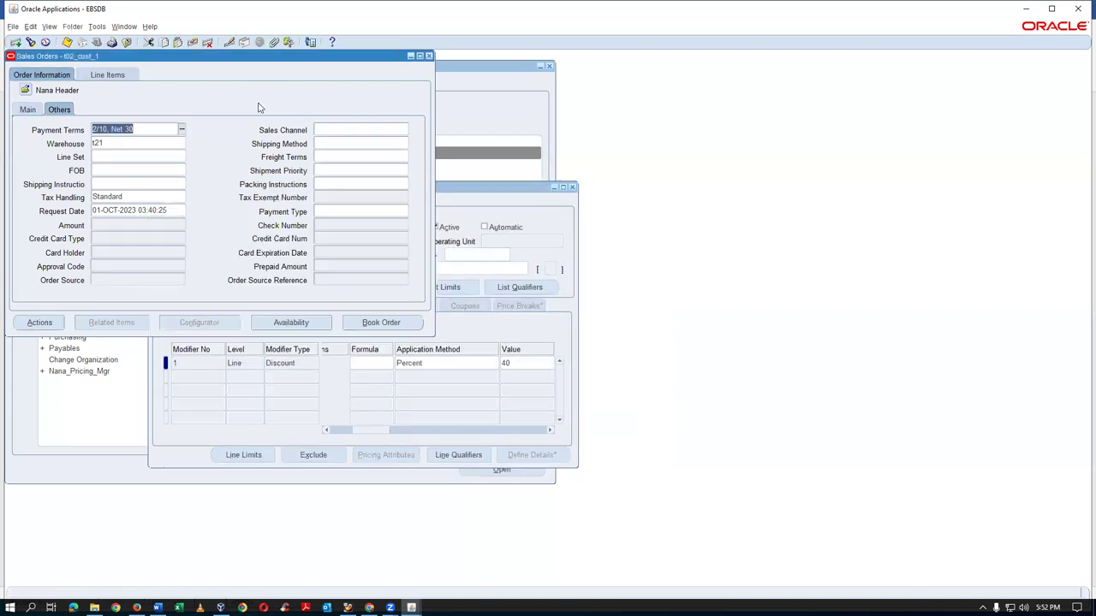
Step: Set the order's Request Date to 2 October 2023 using the calendar
click(161, 209)
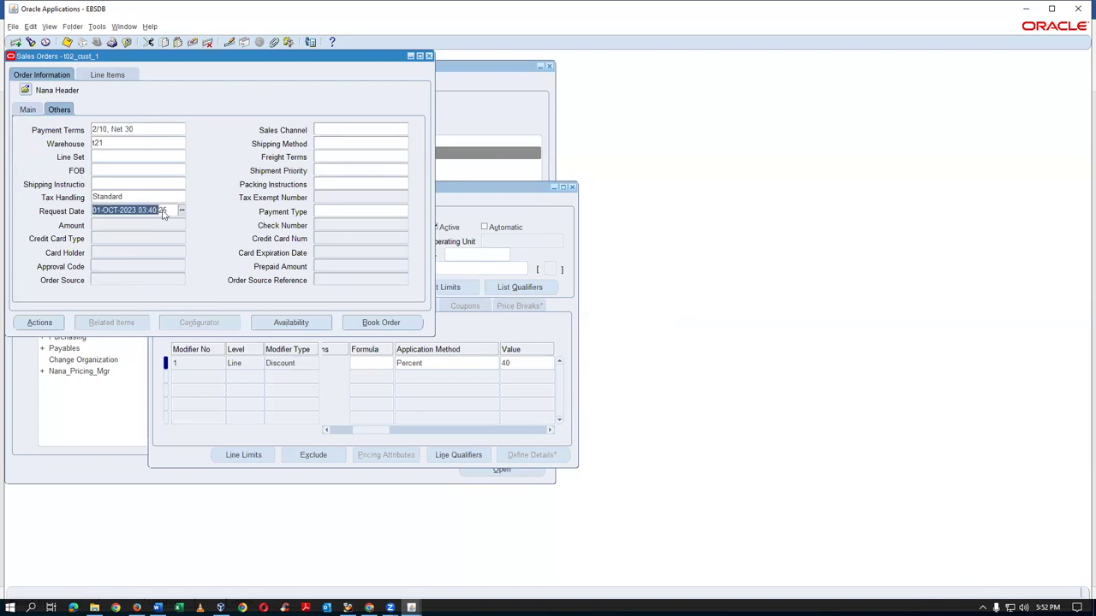
click(182, 210)
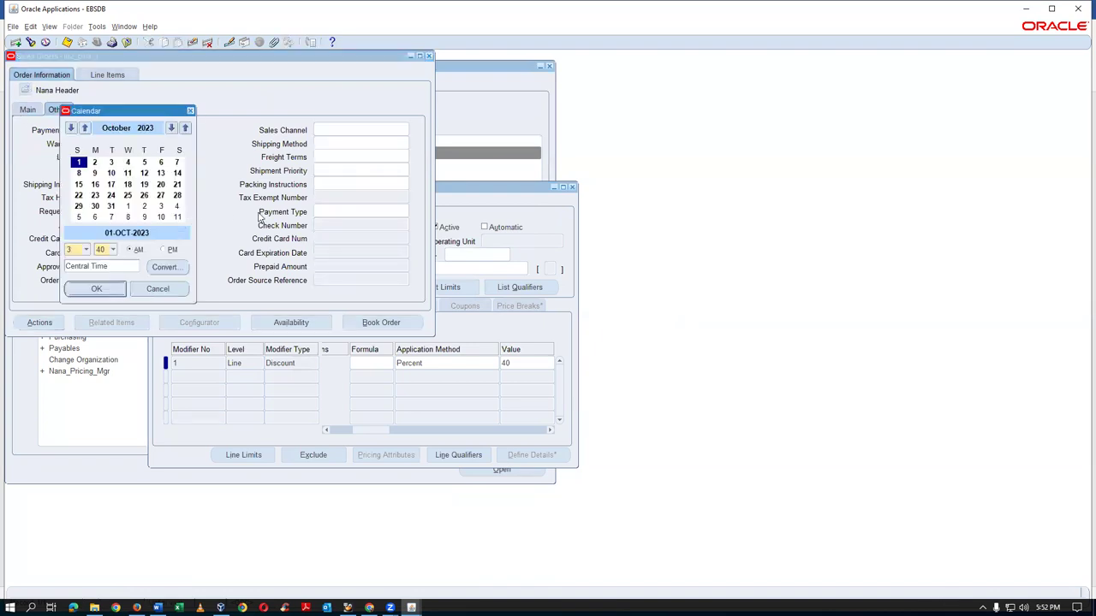
click(94, 163)
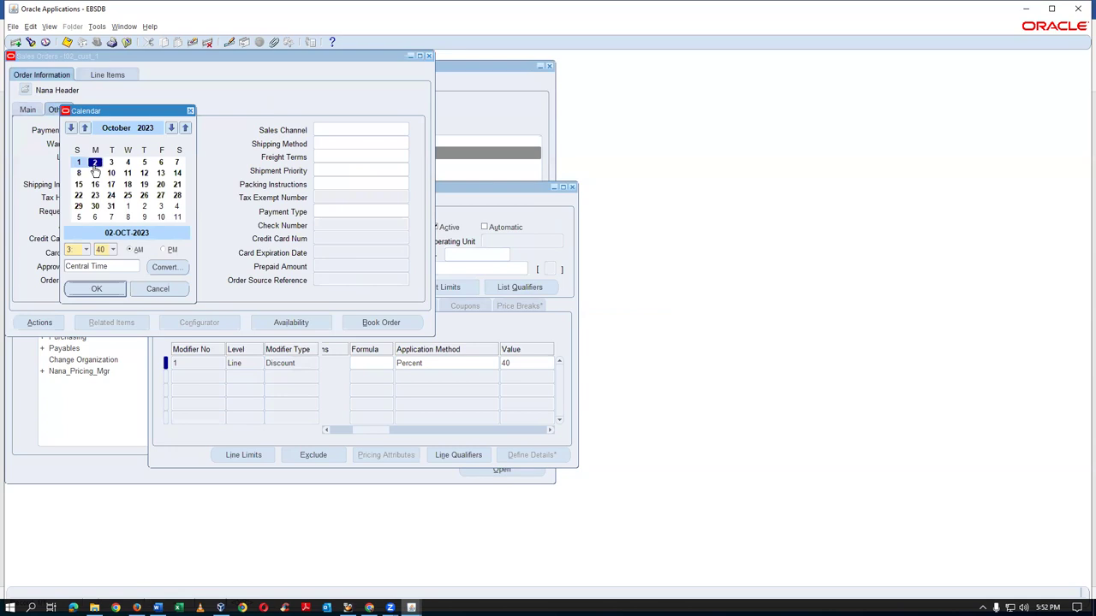
click(109, 288)
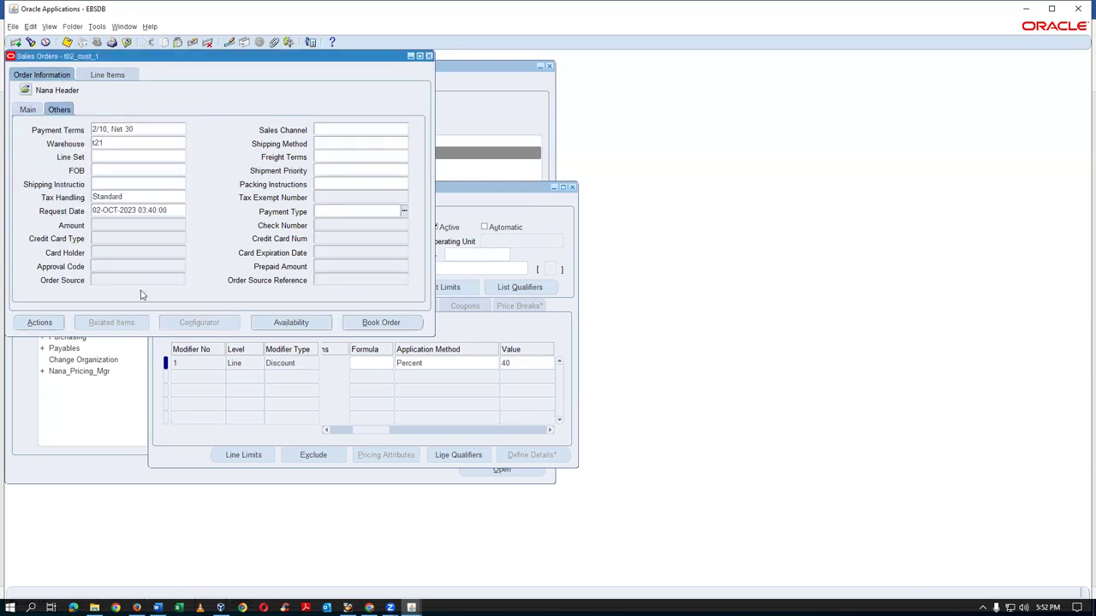
Step: Add a line of 10 t02_first_item, discounted to 6.00 each for a 60.00 total
click(109, 75)
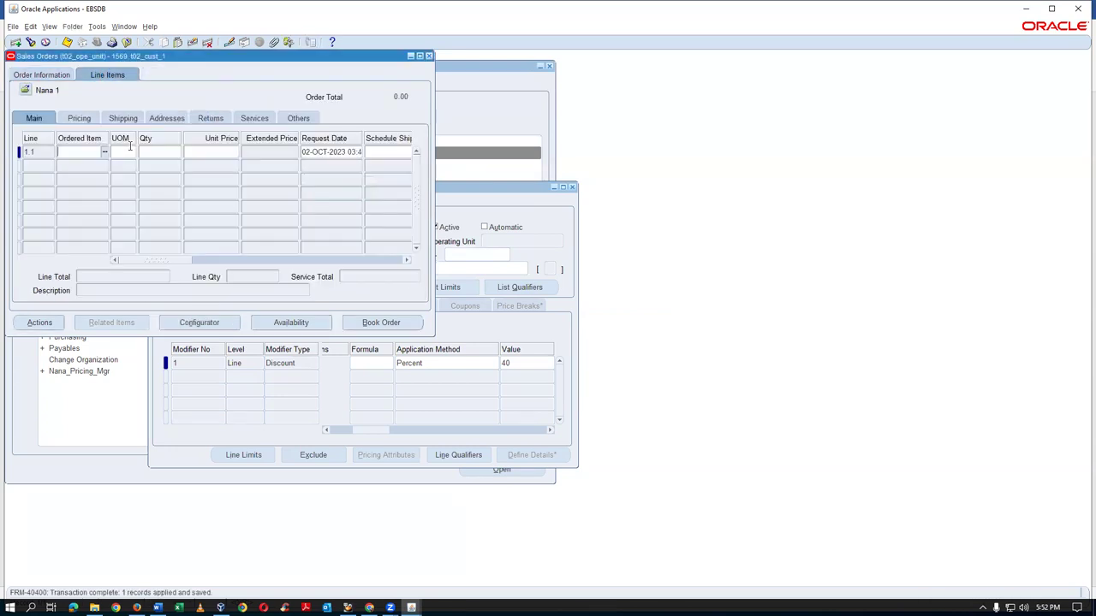
text(%)
key(Tab)
text(10)
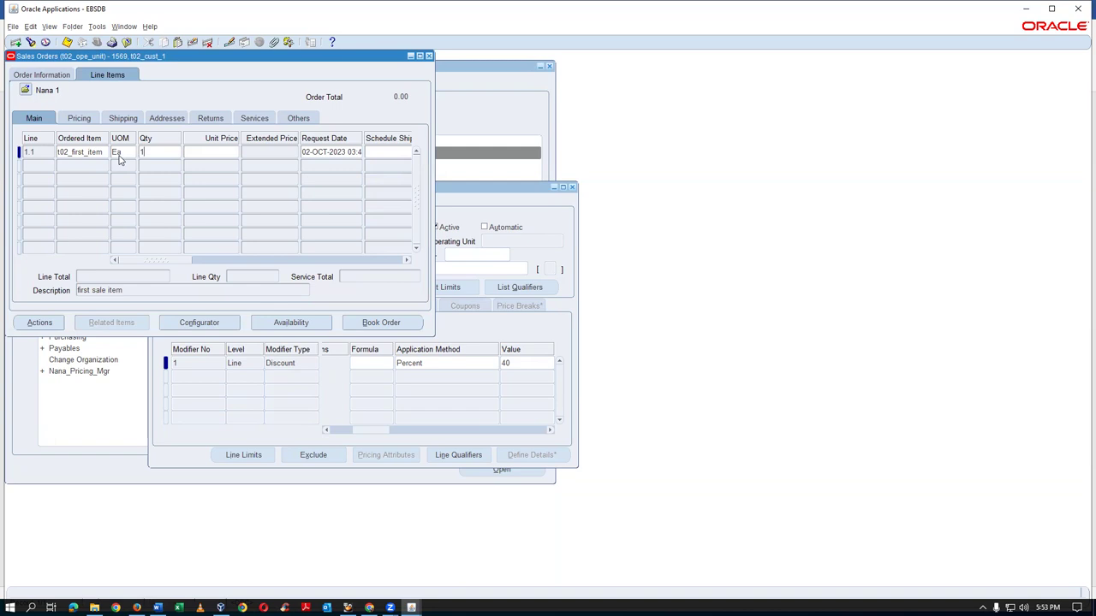
key(Tab)
click(118, 153)
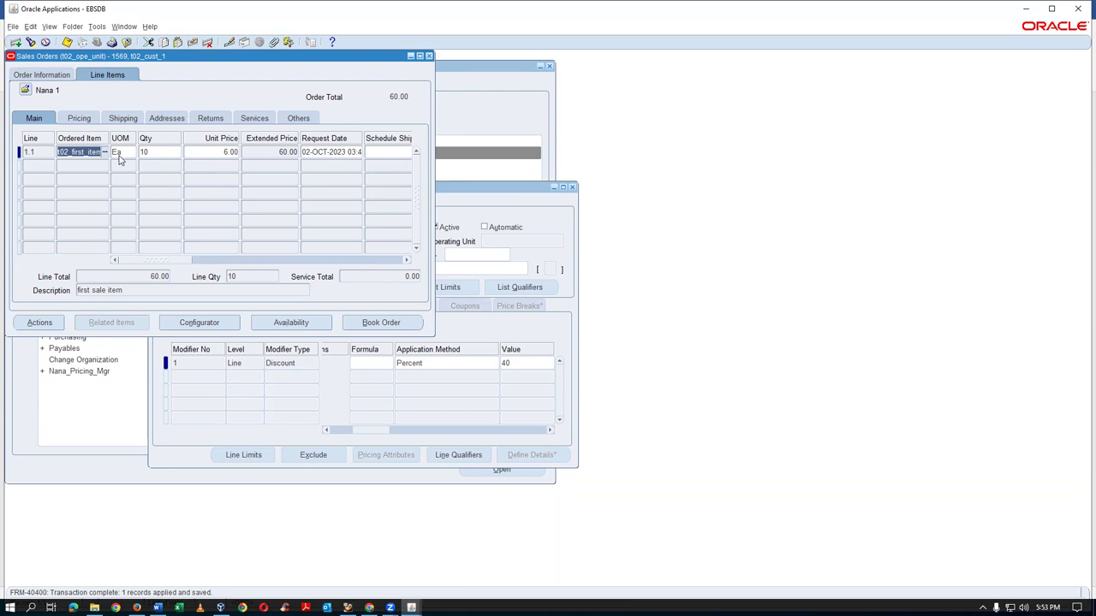
click(543, 218)
Step: Open t02_LL_2's usage limits and inspect the 02-OCT-2023 balance: 1 consumed, 2 available
click(444, 288)
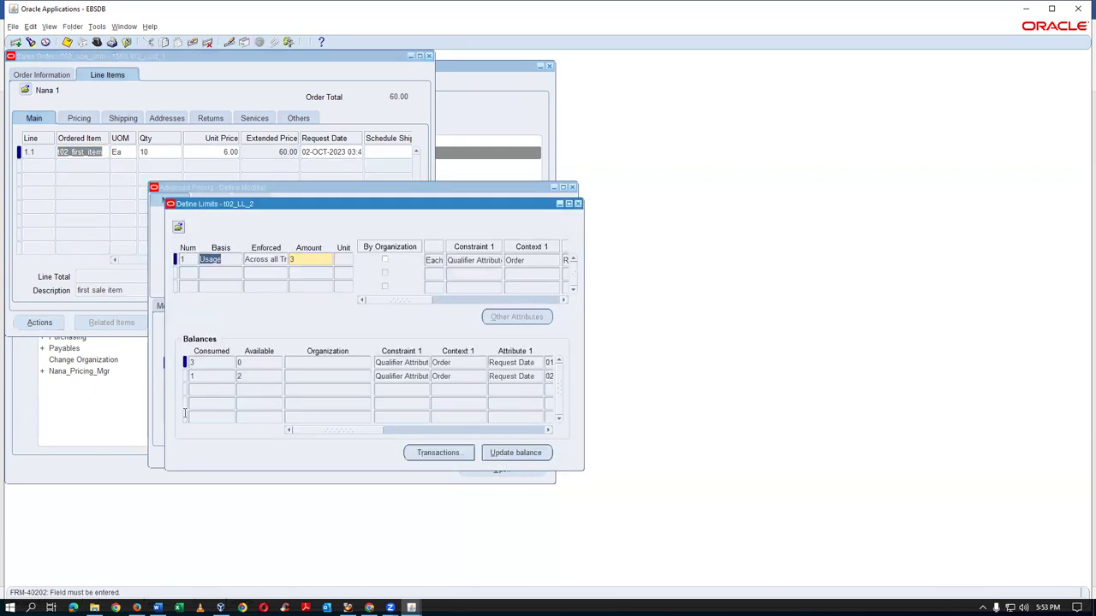
click(206, 377)
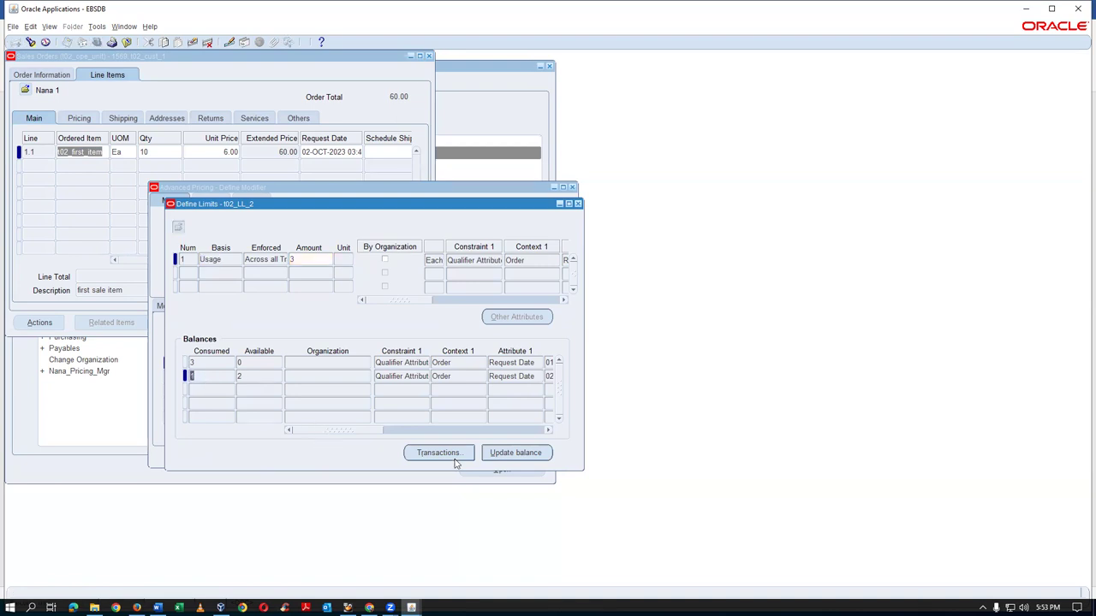
drag(351, 431, 401, 433)
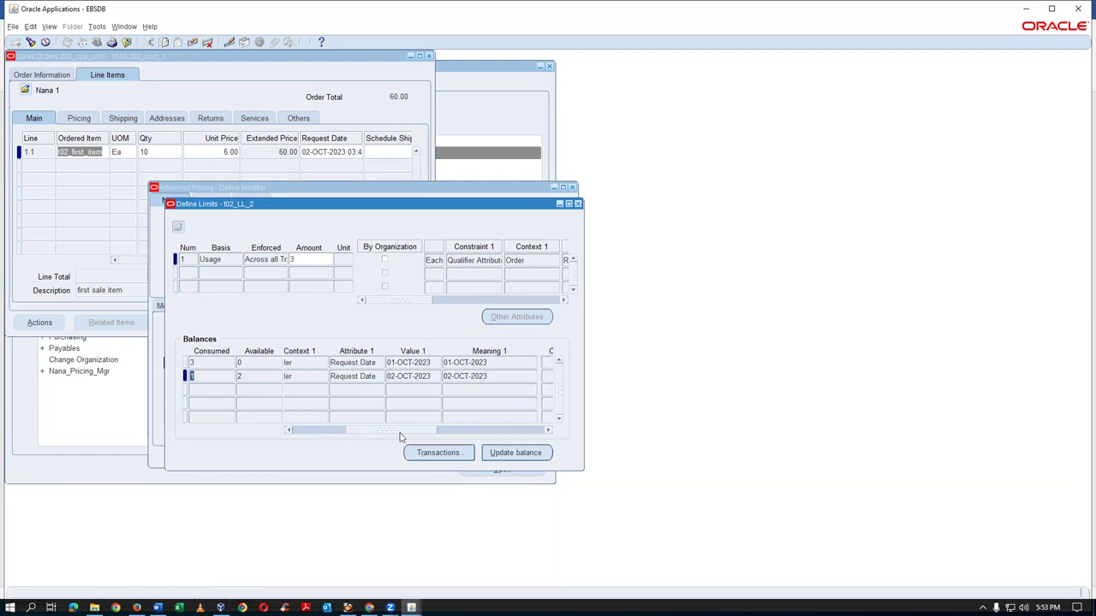
click(429, 363)
key(shift+Tab)
click(430, 381)
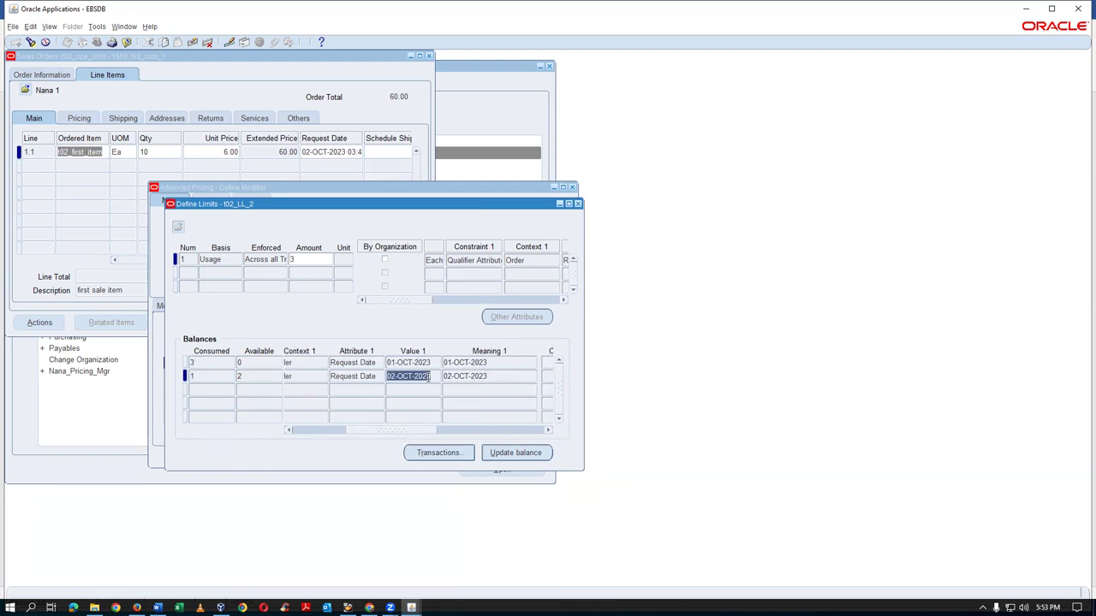
click(197, 379)
click(259, 377)
drag(374, 432, 321, 455)
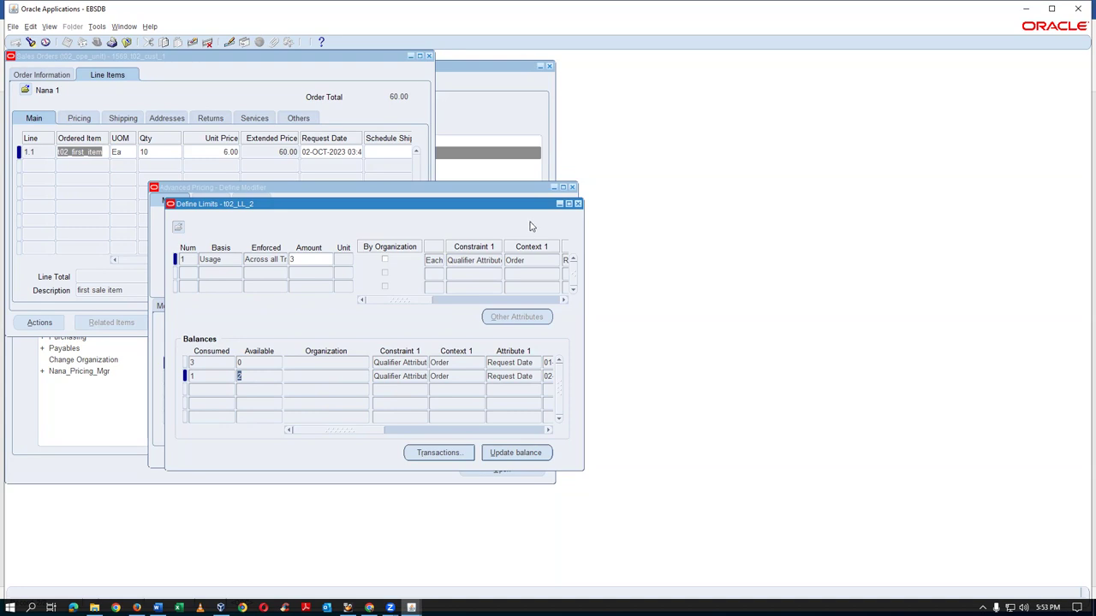
click(389, 431)
click(392, 432)
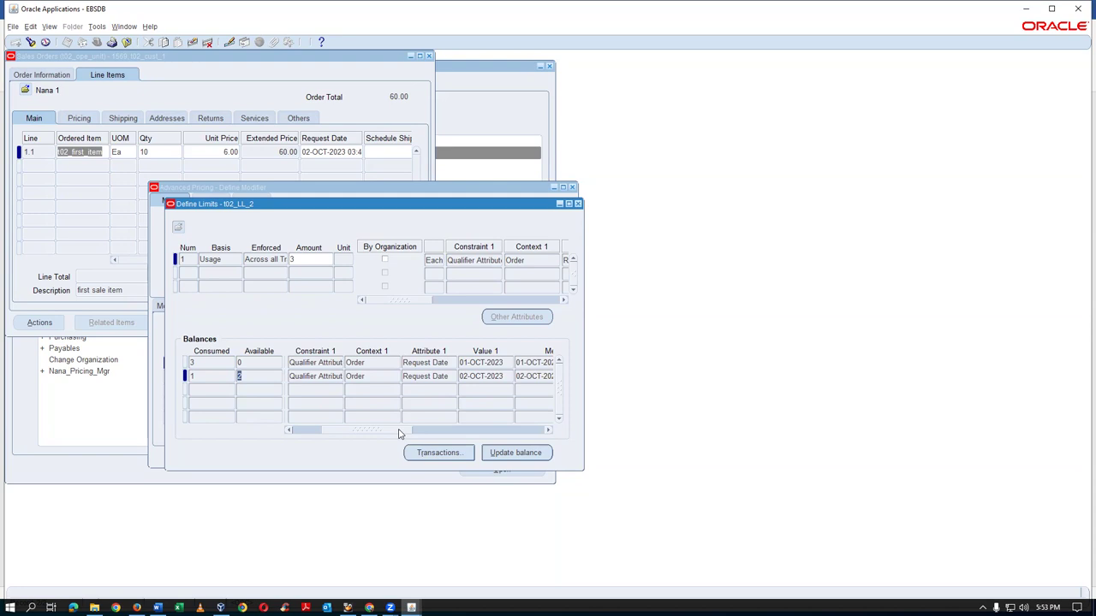
Step: Compare both balances' available amounts, context, attribute and dates, then close the limits
click(248, 363)
click(260, 376)
drag(366, 431, 350, 460)
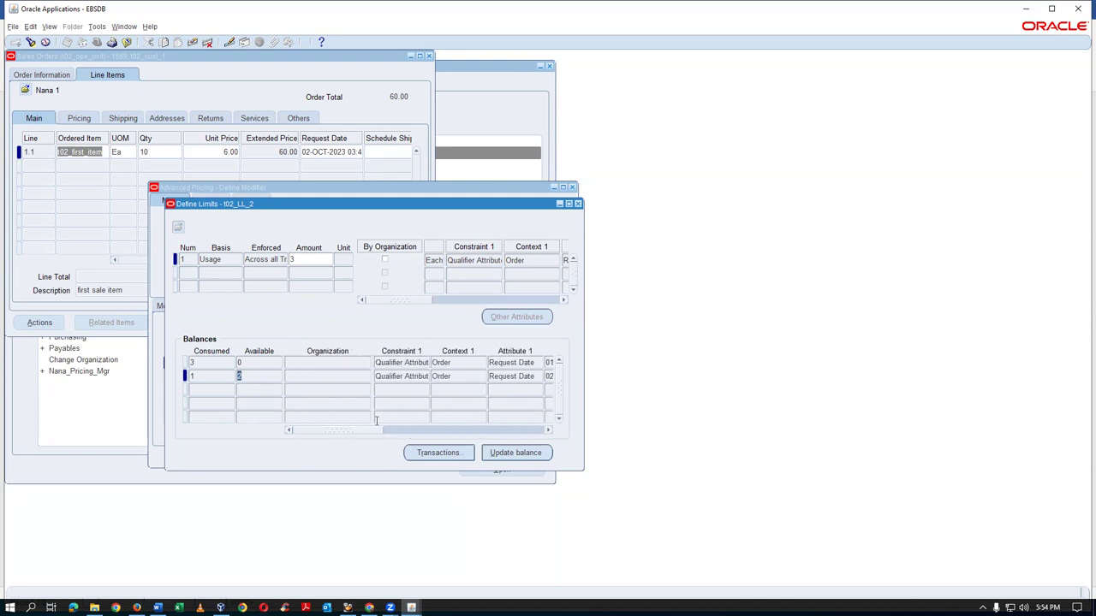
click(460, 379)
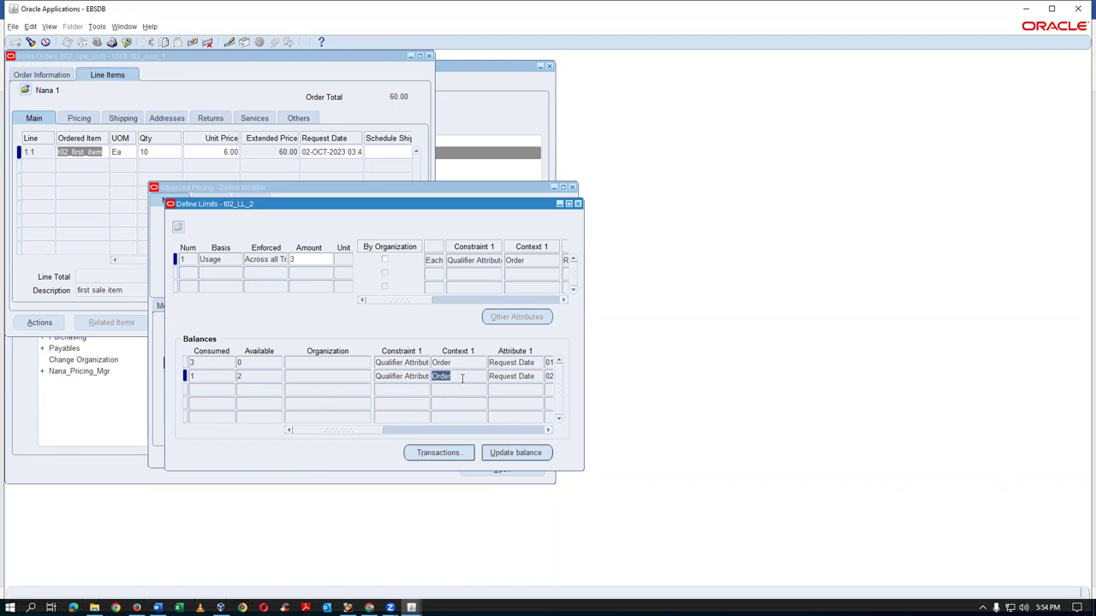
click(521, 378)
drag(343, 433, 371, 436)
click(493, 364)
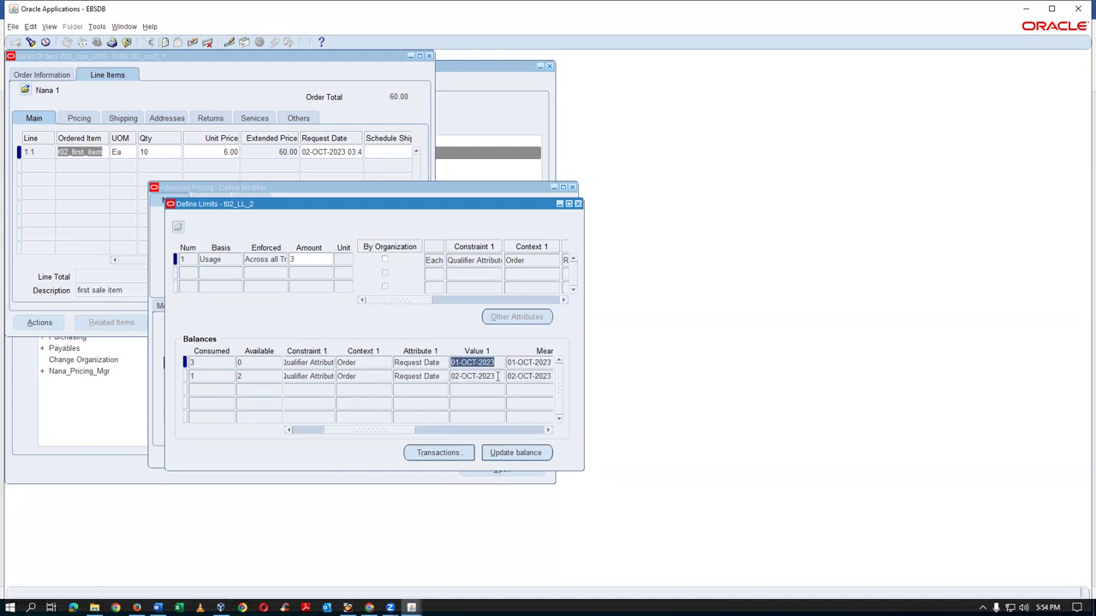
click(497, 376)
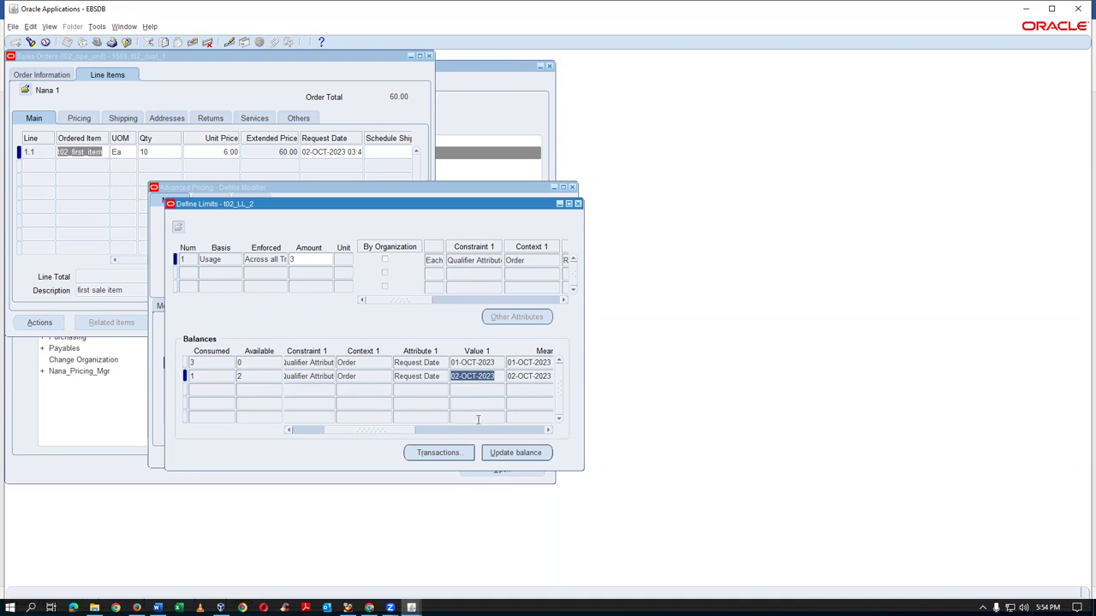
click(578, 204)
Step: Reopen the t02_LL_2 limits and try editing its Request Date attribute, which triggers FRM-40200
click(440, 288)
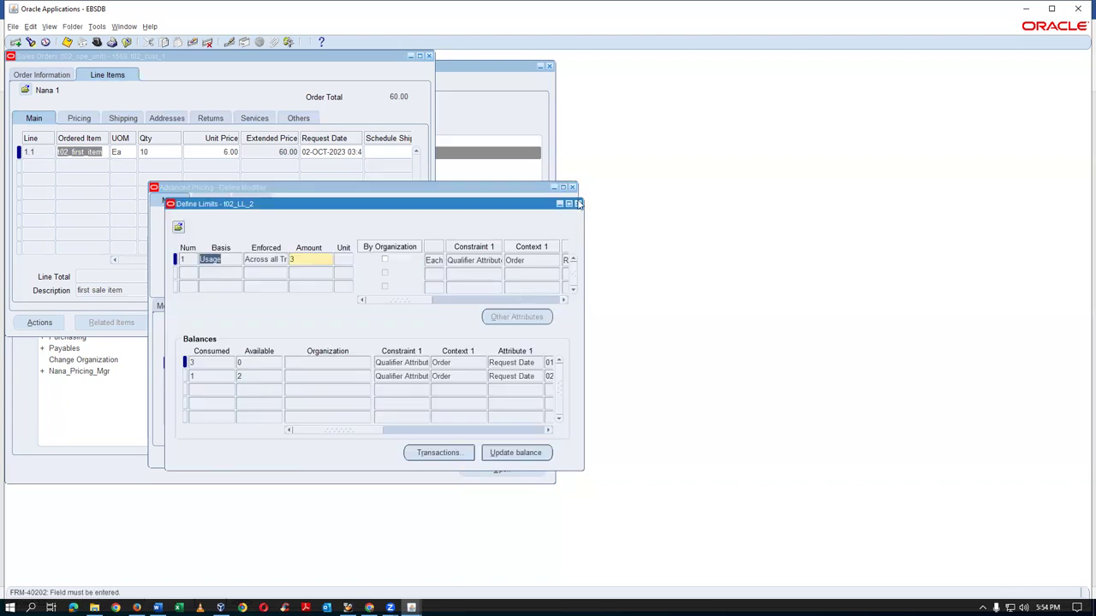
click(578, 203)
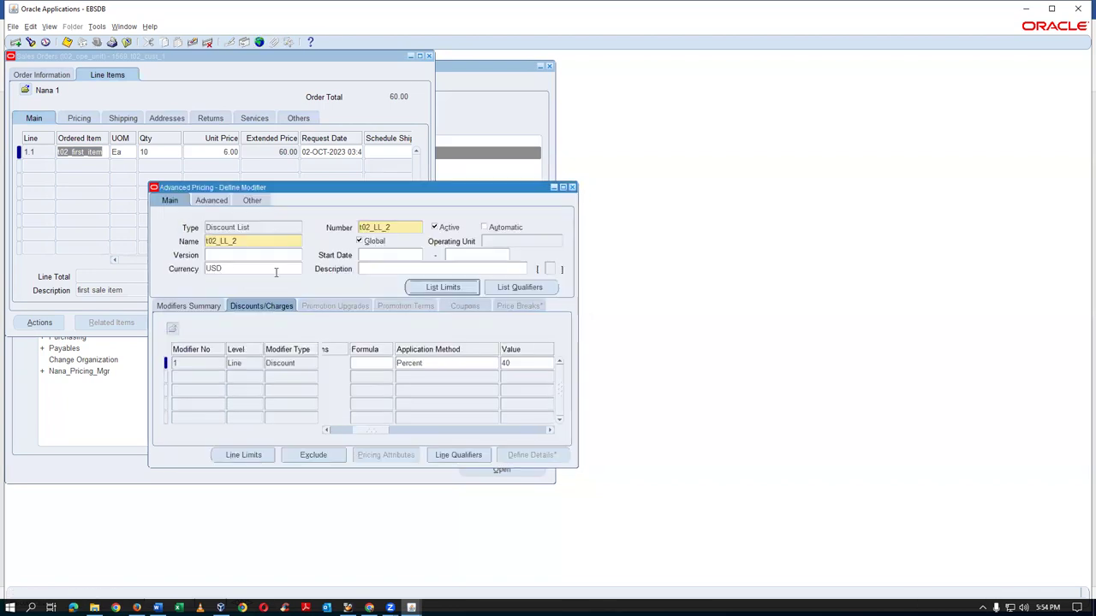
click(465, 285)
drag(413, 301, 464, 305)
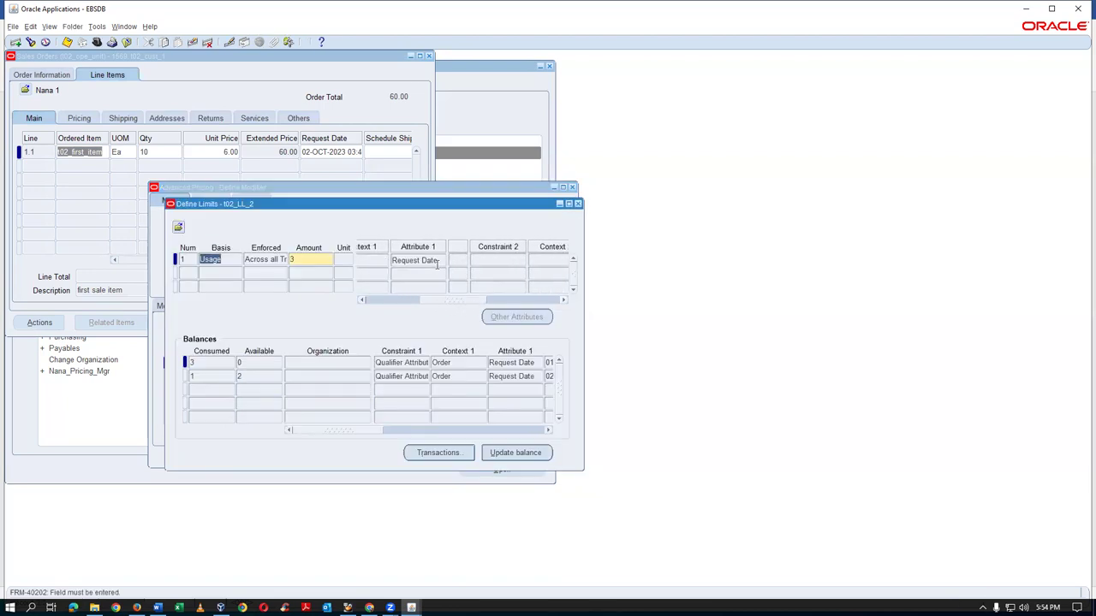
click(437, 261)
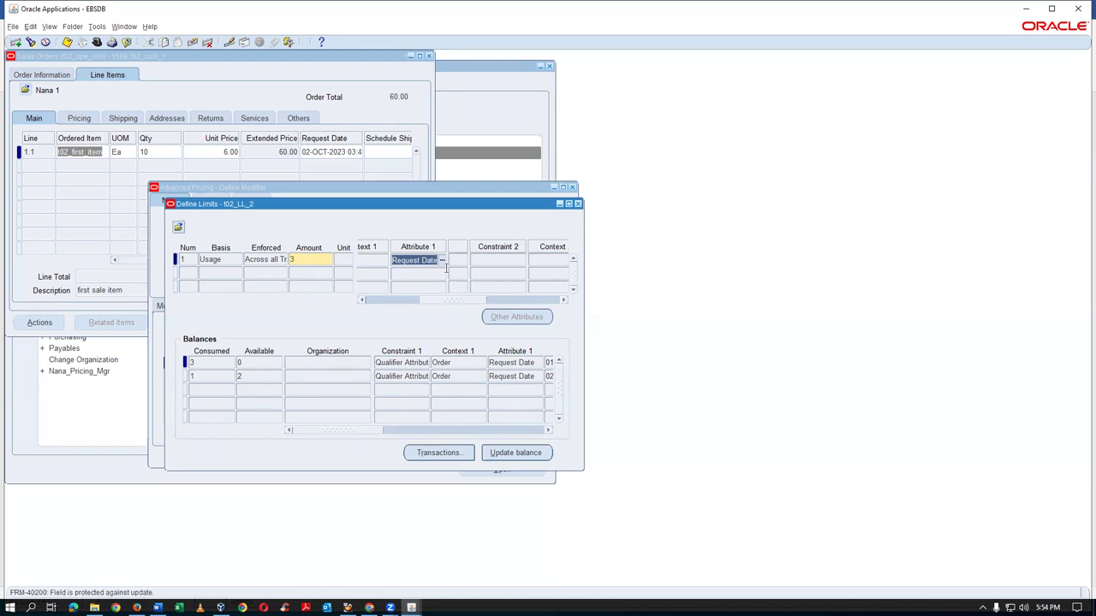
click(441, 262)
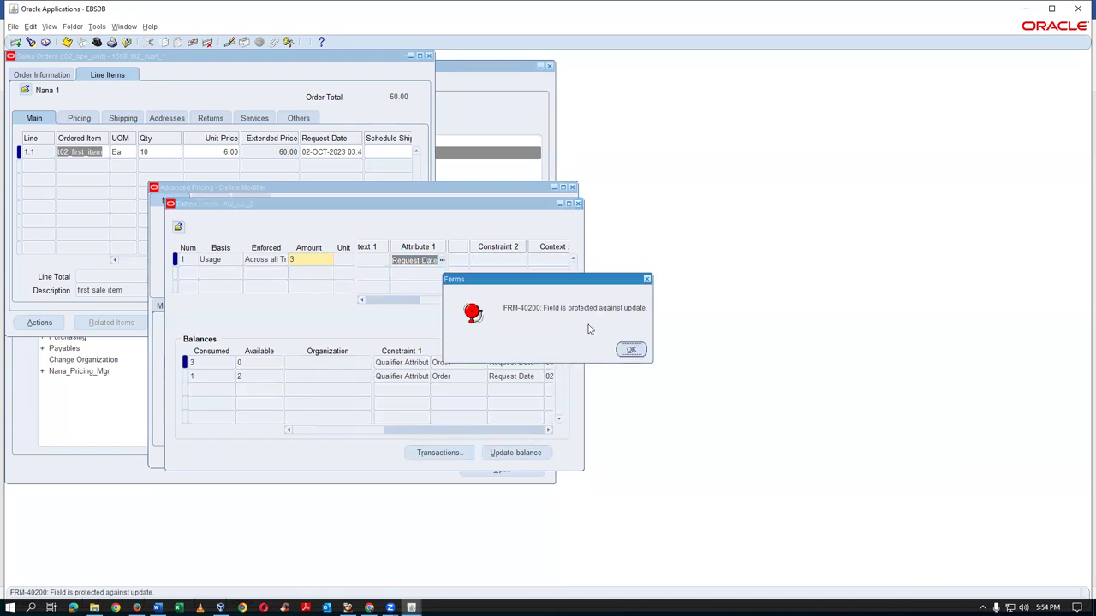
Step: Dismiss the FRM-40200 warning and try the second attribute's value list, which is also protected
click(626, 351)
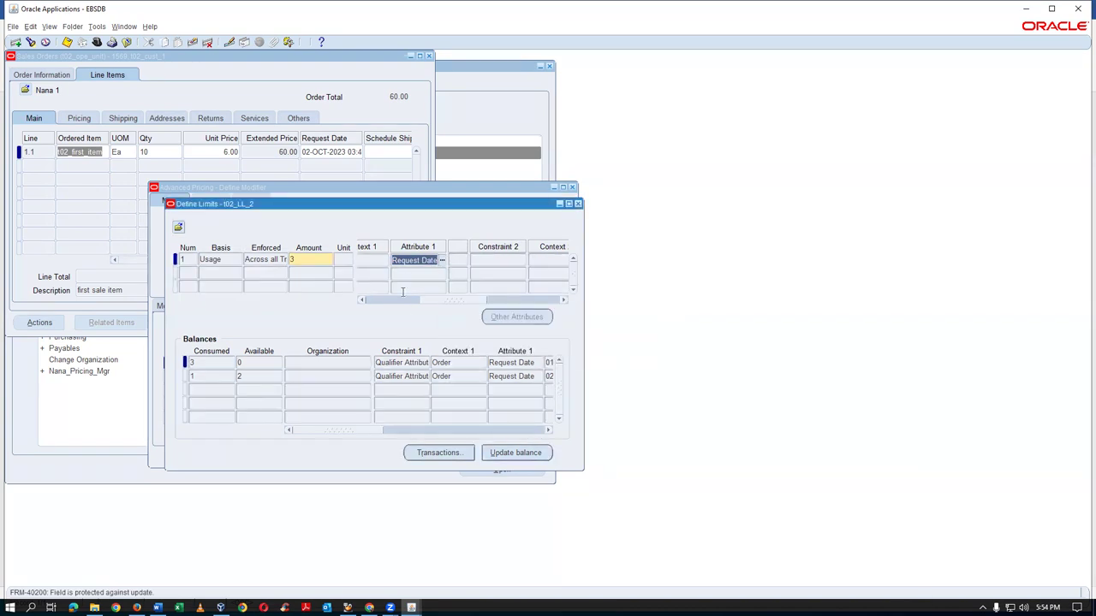
mouse_move(437, 300)
mouse_down()
mouse_move(362, 323)
mouse_move(444, 310)
mouse_move(430, 311)
mouse_up()
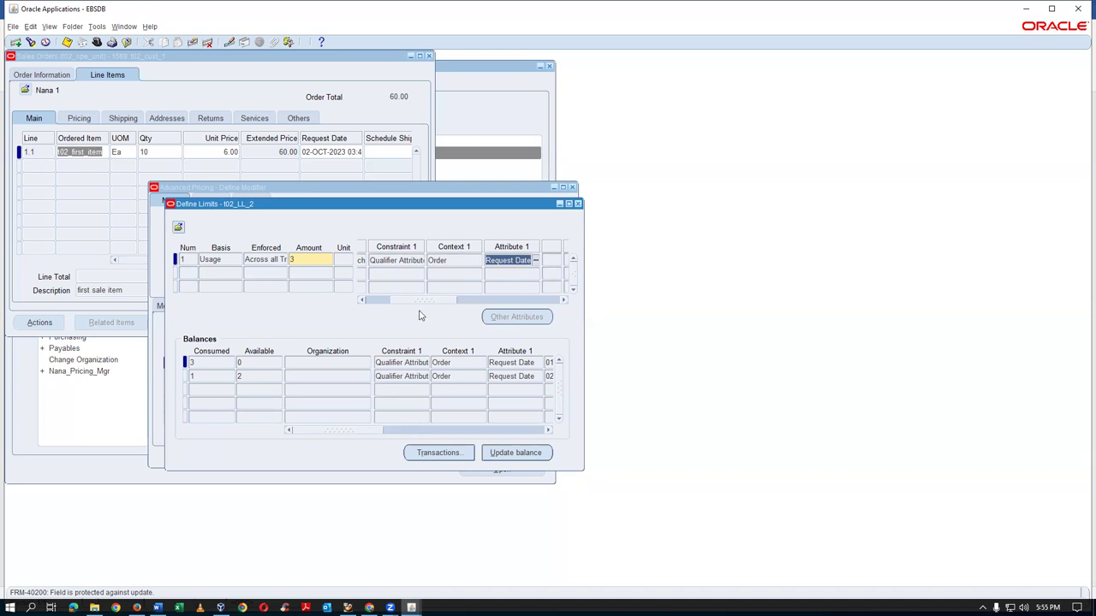
drag(421, 303, 512, 319)
drag(455, 260, 502, 261)
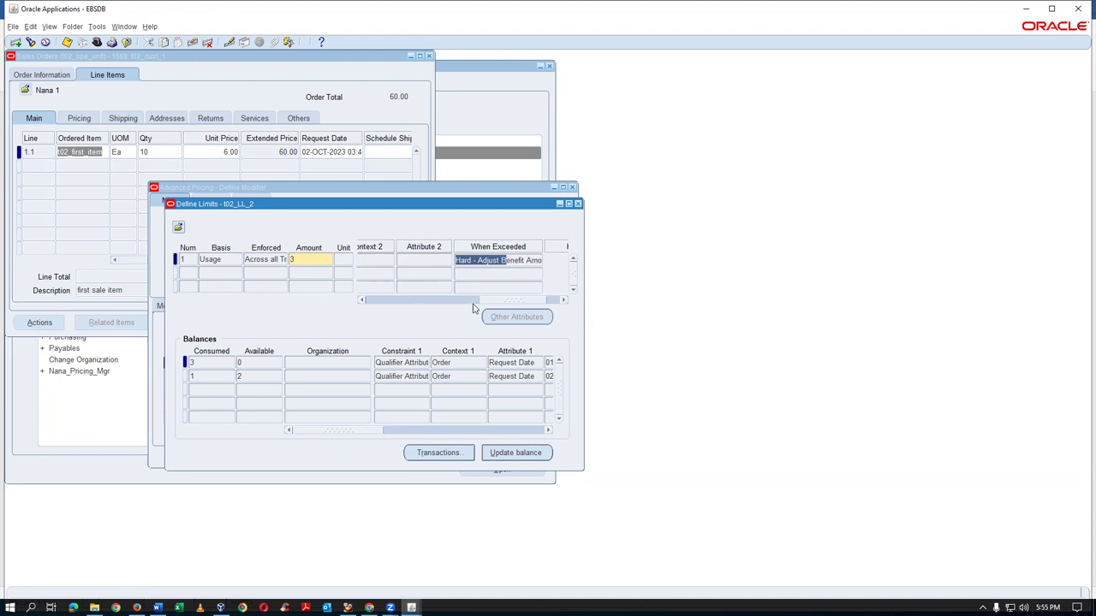
click(478, 301)
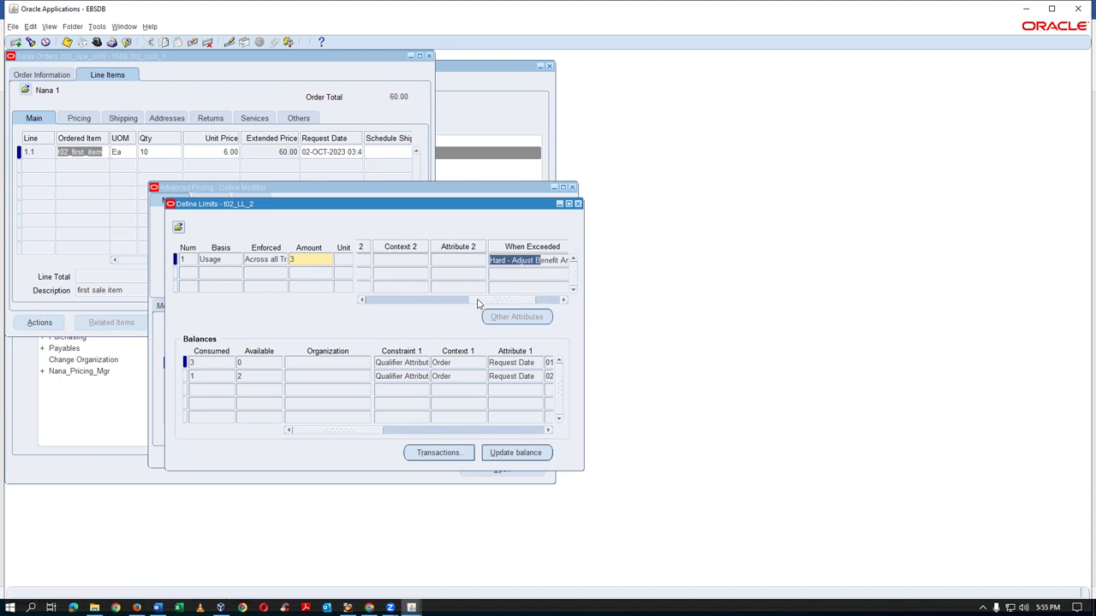
click(446, 261)
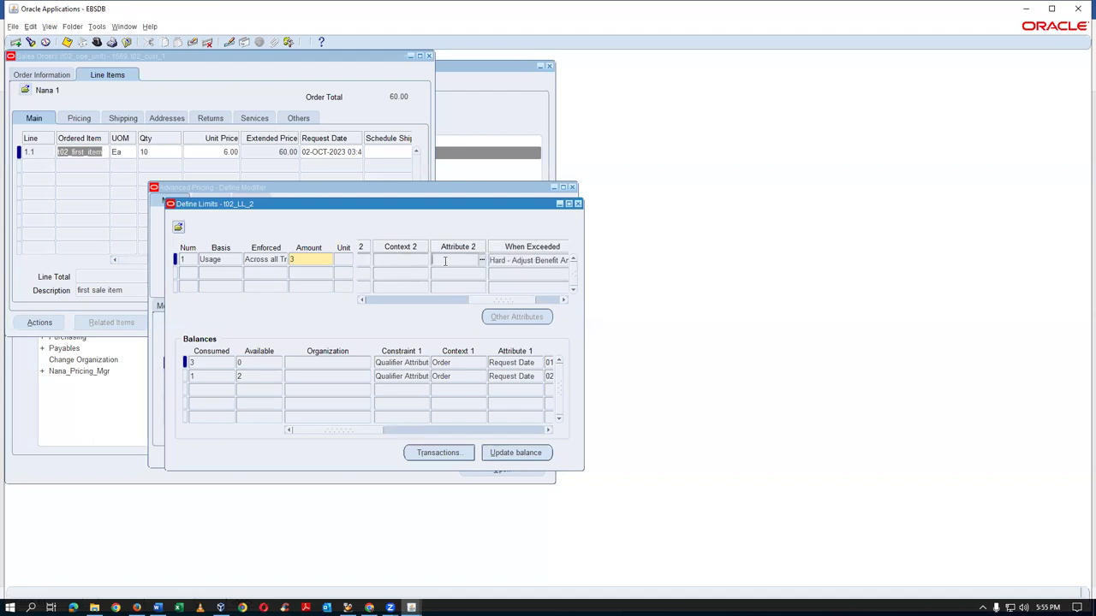
click(483, 261)
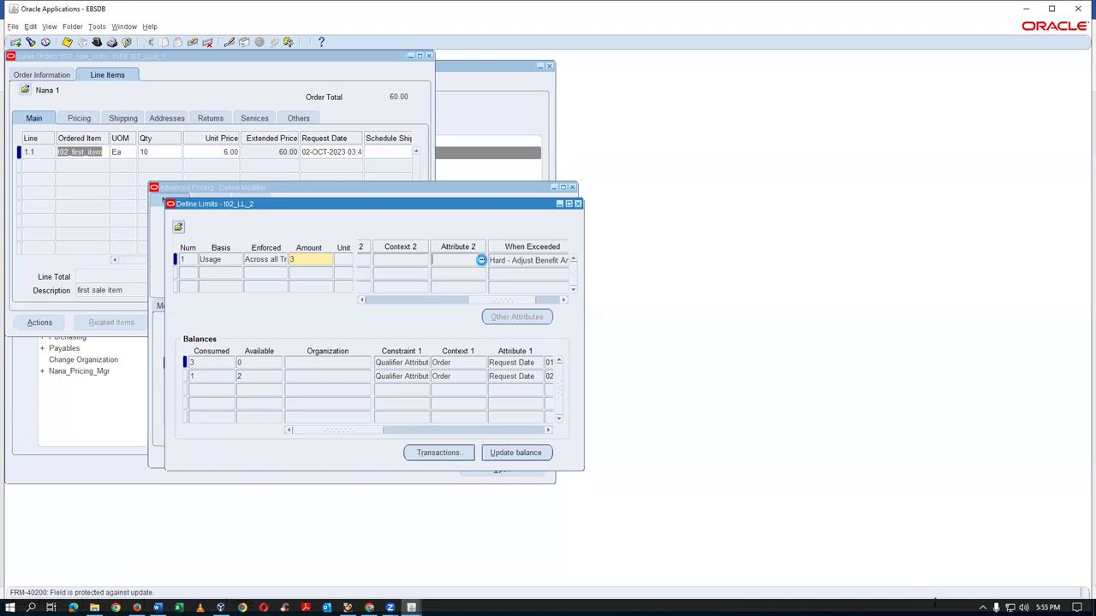
click(483, 260)
click(631, 349)
Step: Scroll across the Define Limits grid to review every limit column and both balances
drag(475, 301, 398, 320)
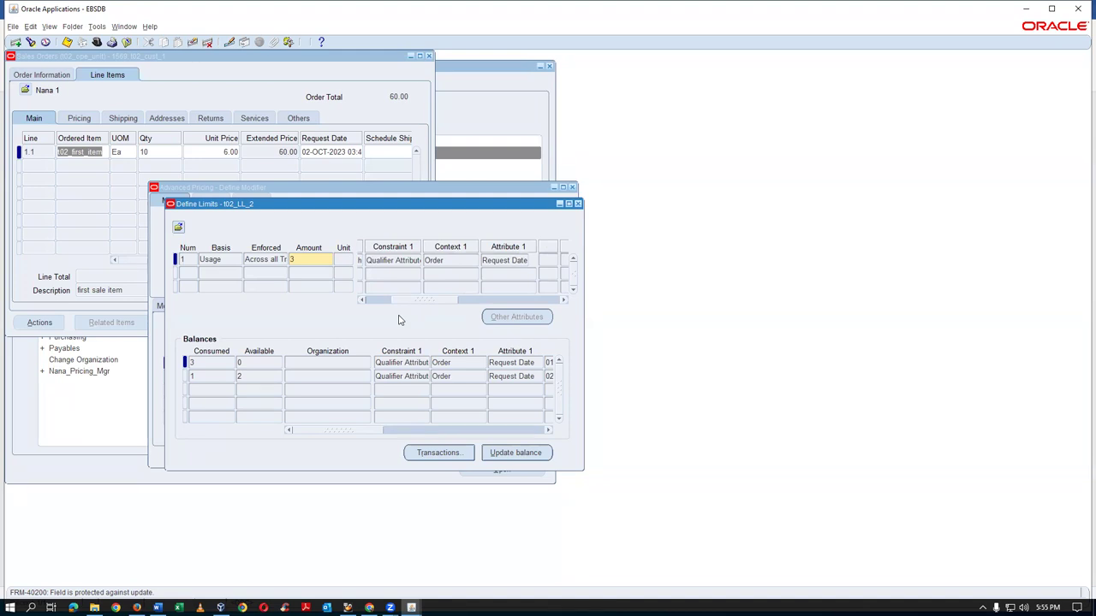
drag(398, 321, 374, 318)
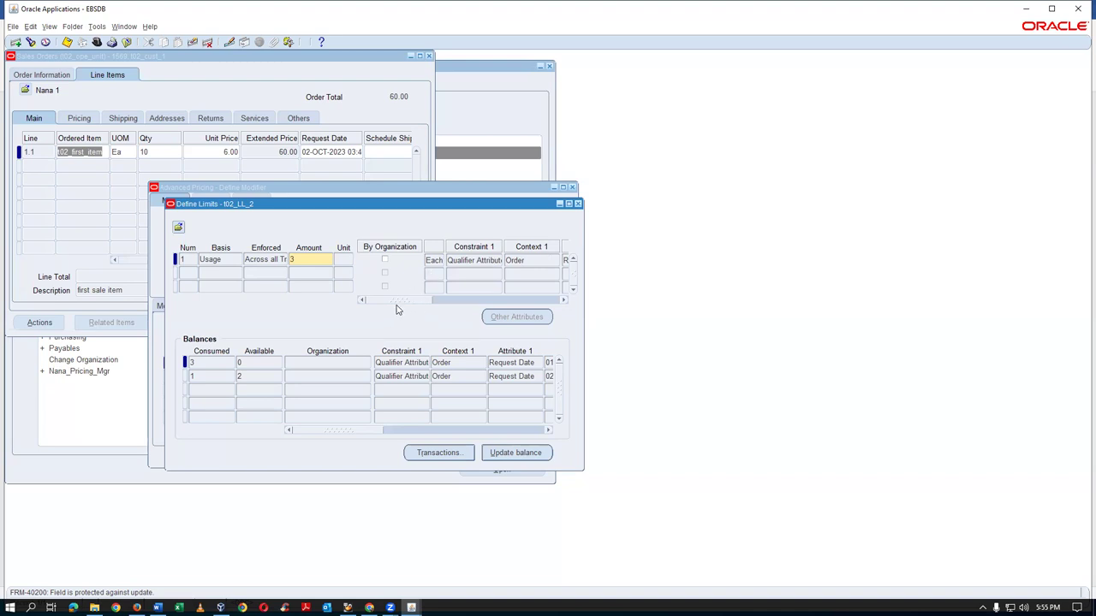
drag(399, 302, 484, 318)
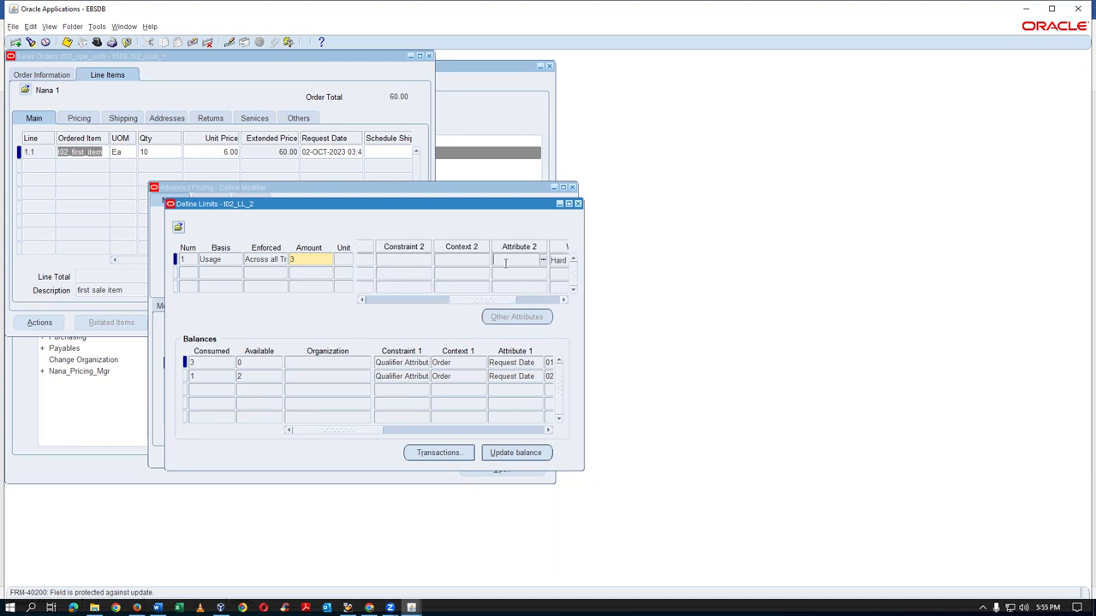
click(479, 305)
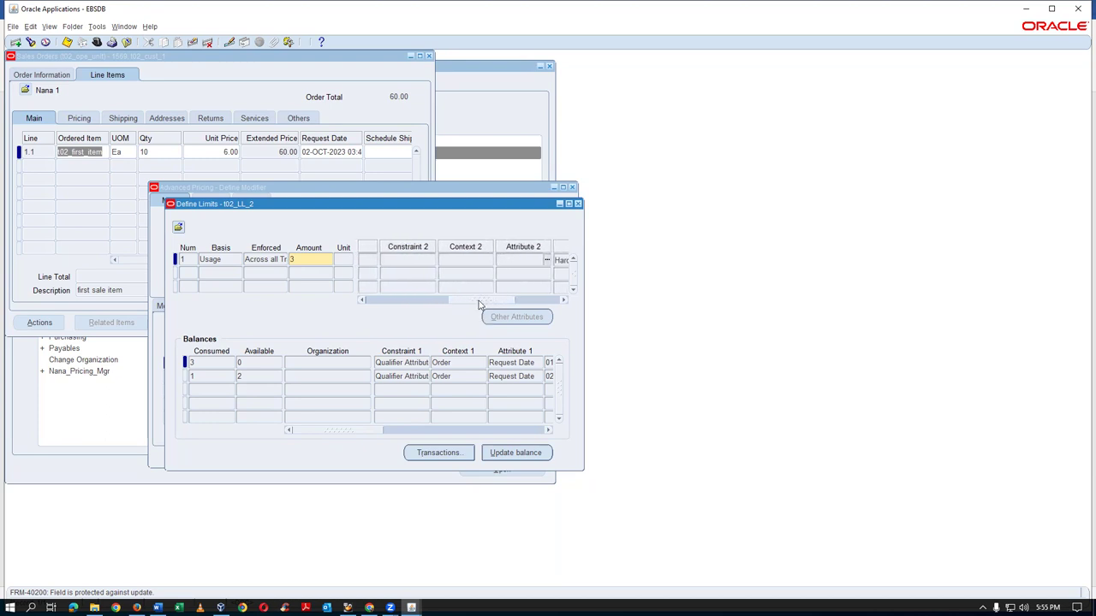
drag(479, 305, 435, 314)
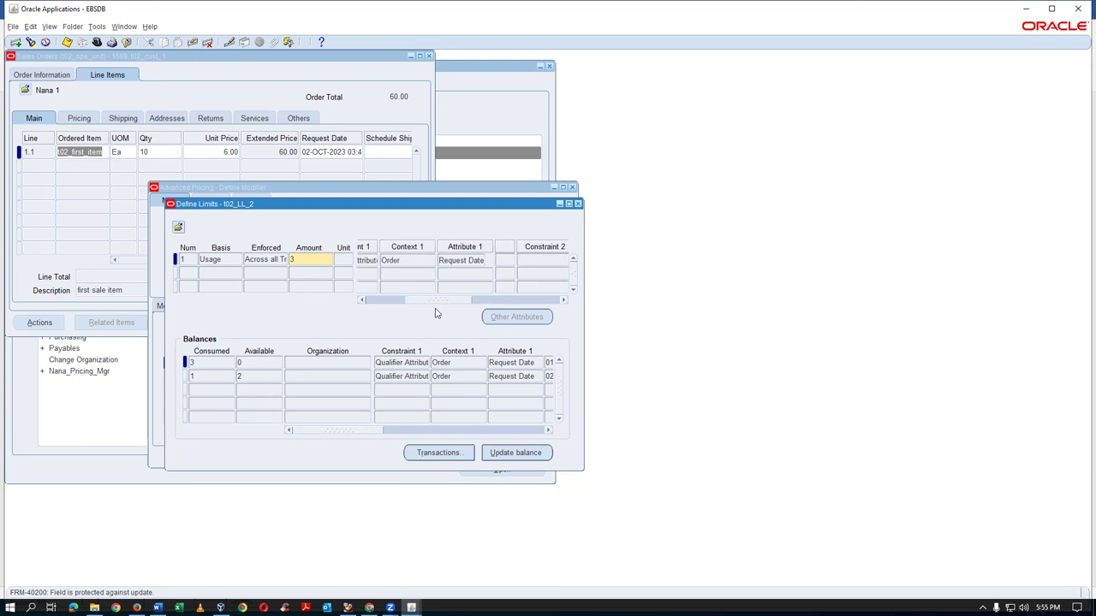
drag(435, 313, 416, 303)
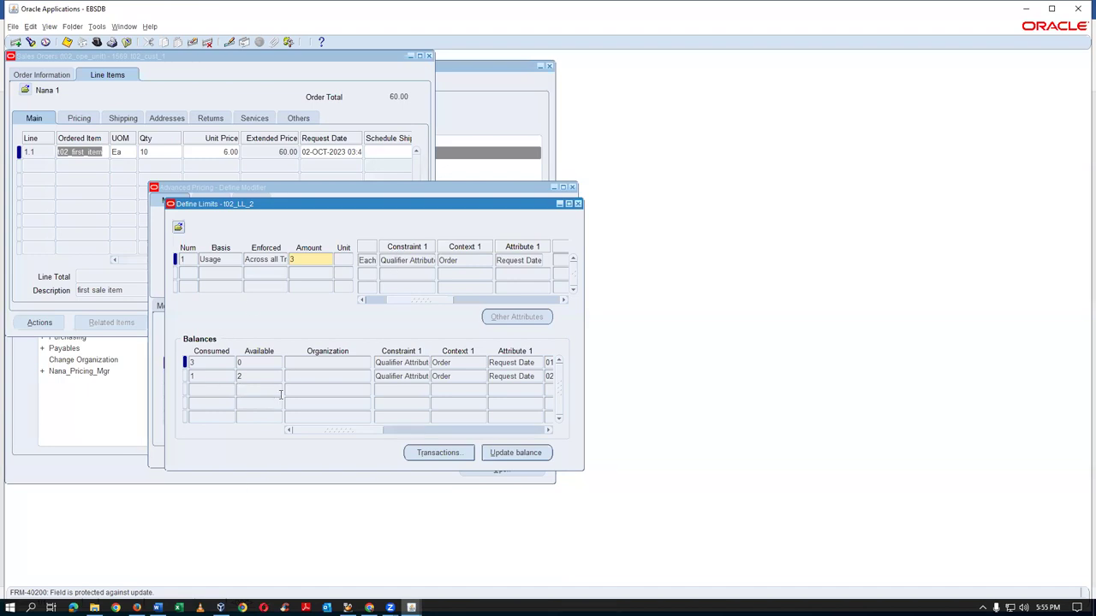
drag(420, 304, 510, 300)
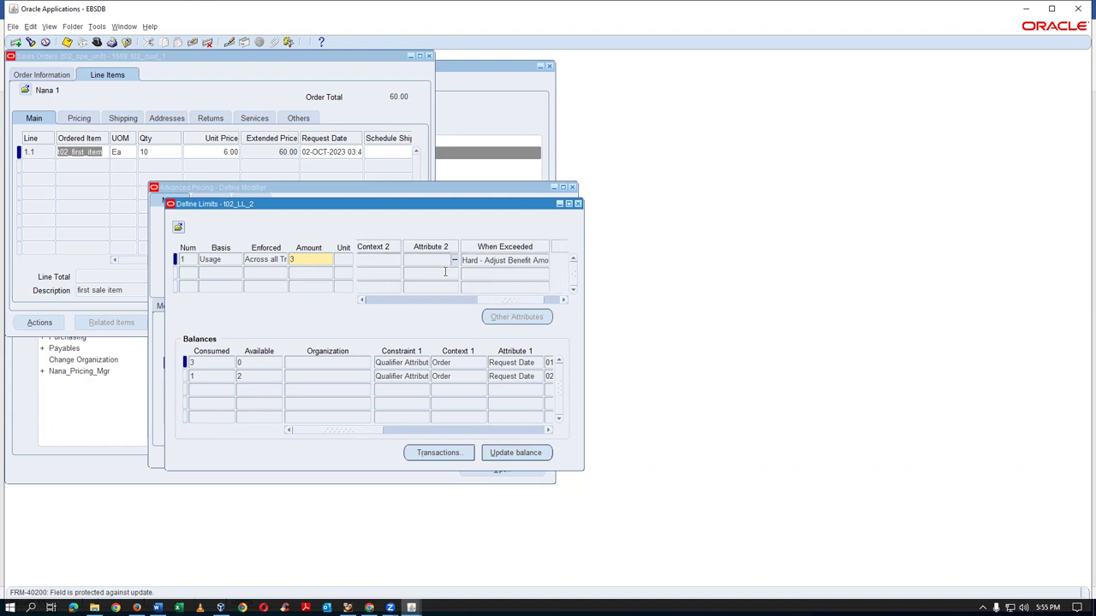
click(522, 304)
drag(488, 300, 374, 335)
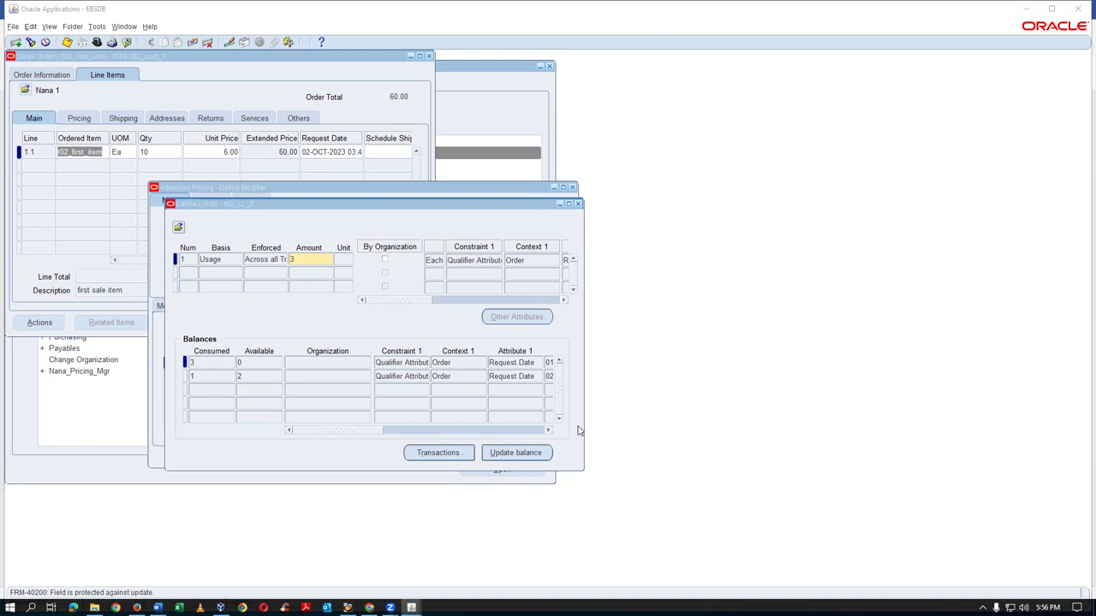
Step: Close the limit definition, uncheck Active on t02_LL_2, and close the modifier
click(577, 205)
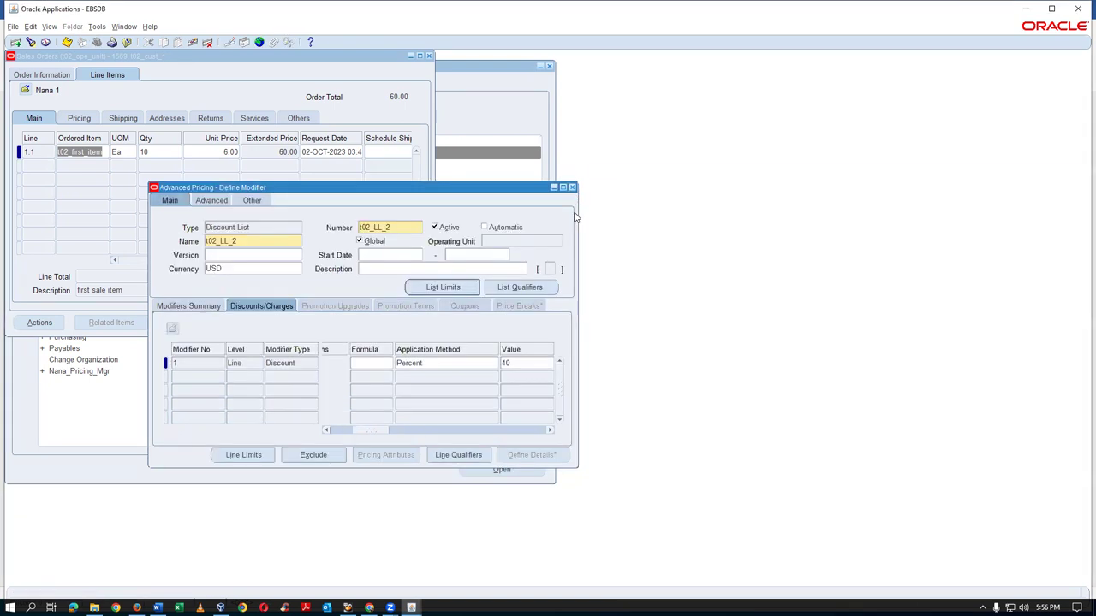
click(442, 231)
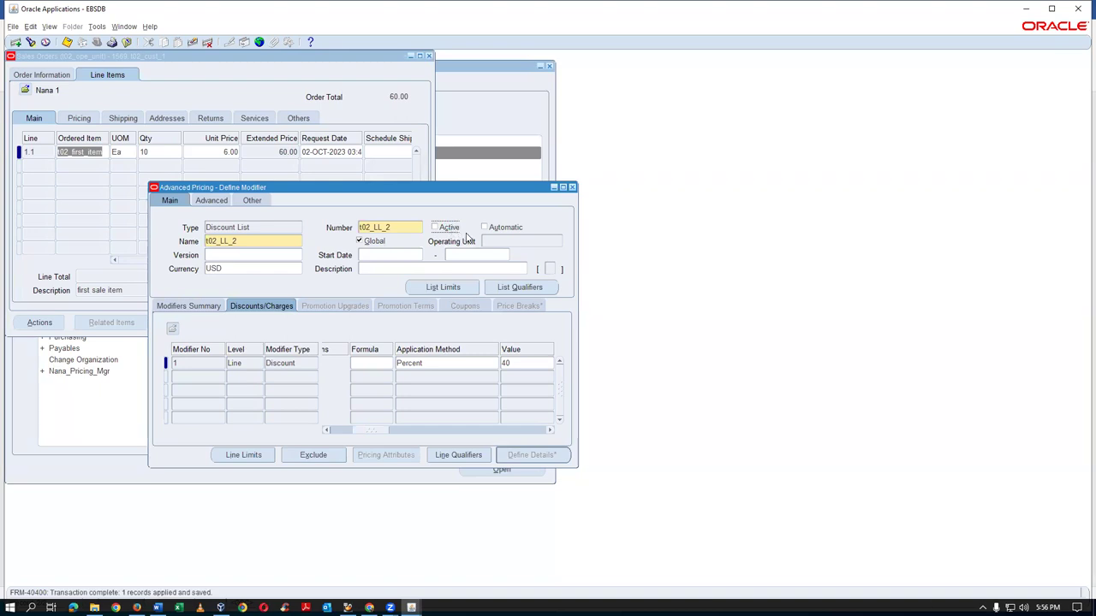
click(573, 188)
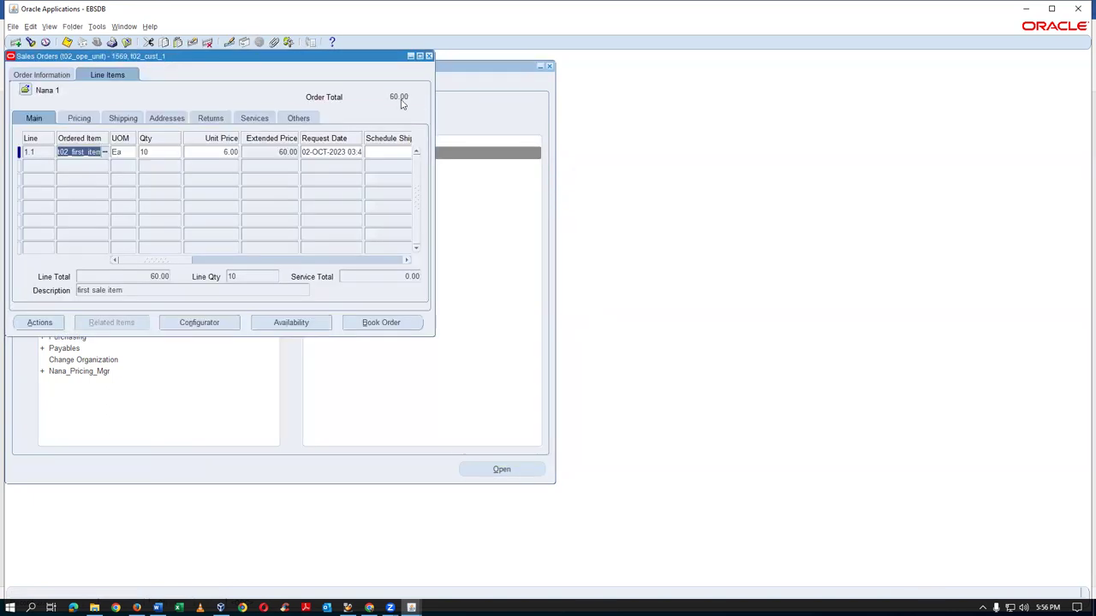
Step: Close the sales order, select Orders, Returns in the Navigator, and switch to the Word exercise document
click(429, 55)
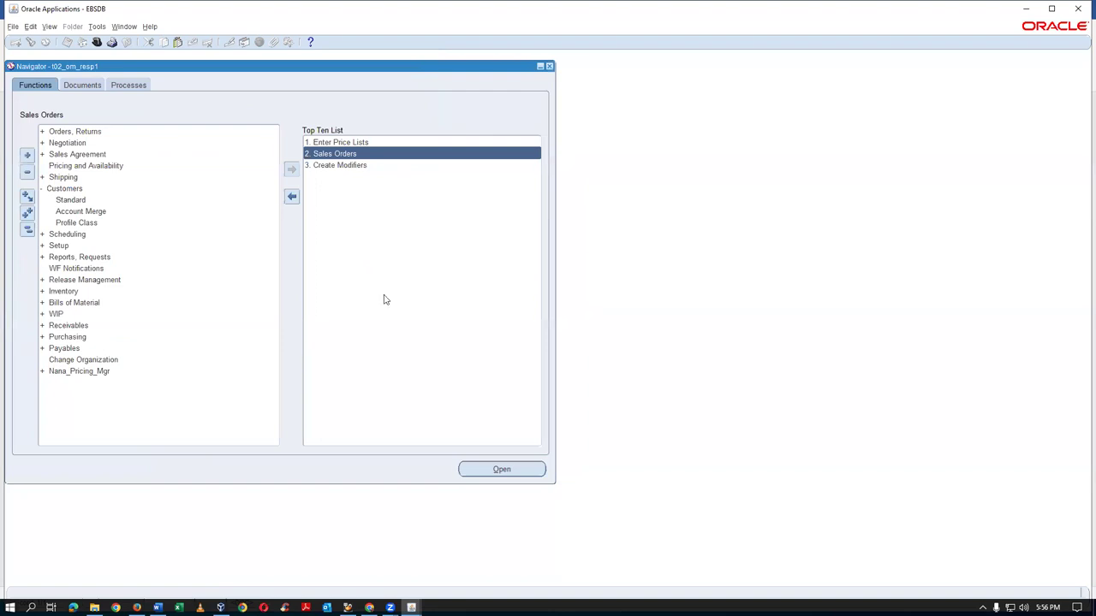
click(28, 231)
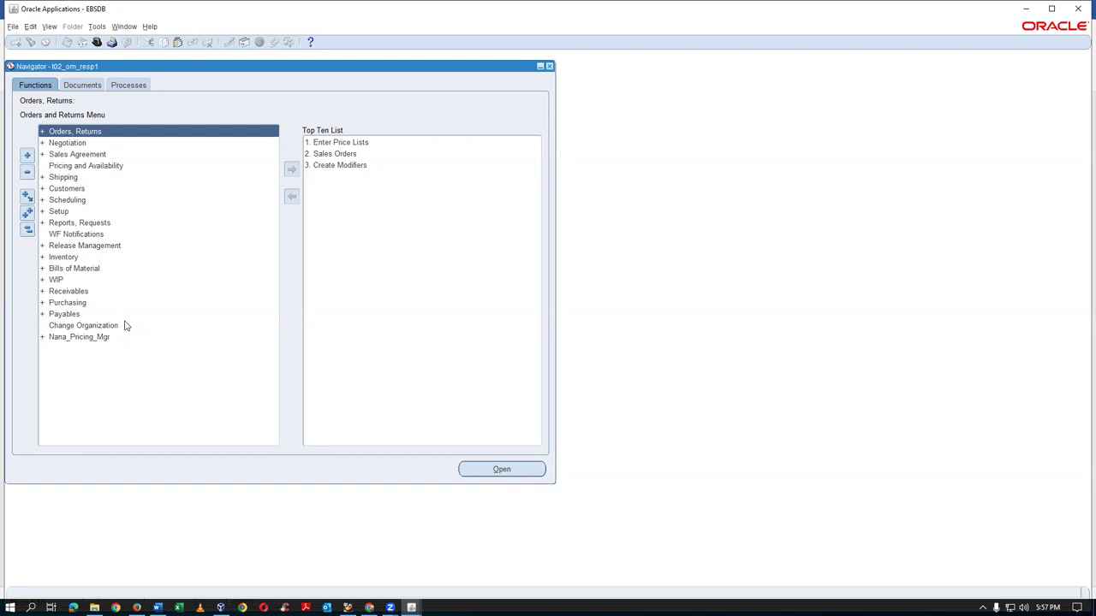
key(alt+Tab)
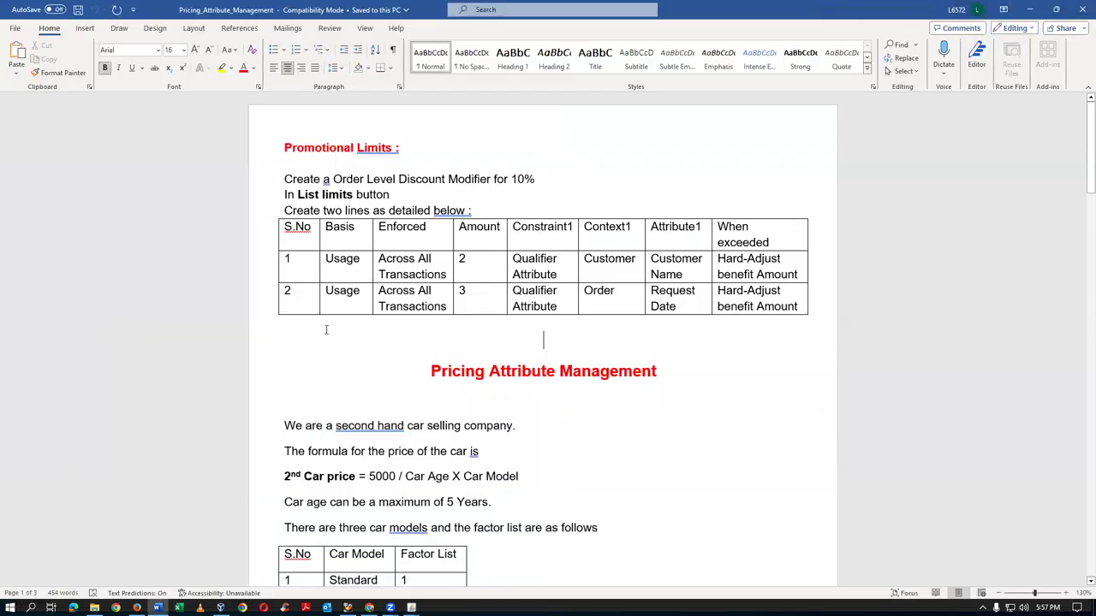
click(268, 375)
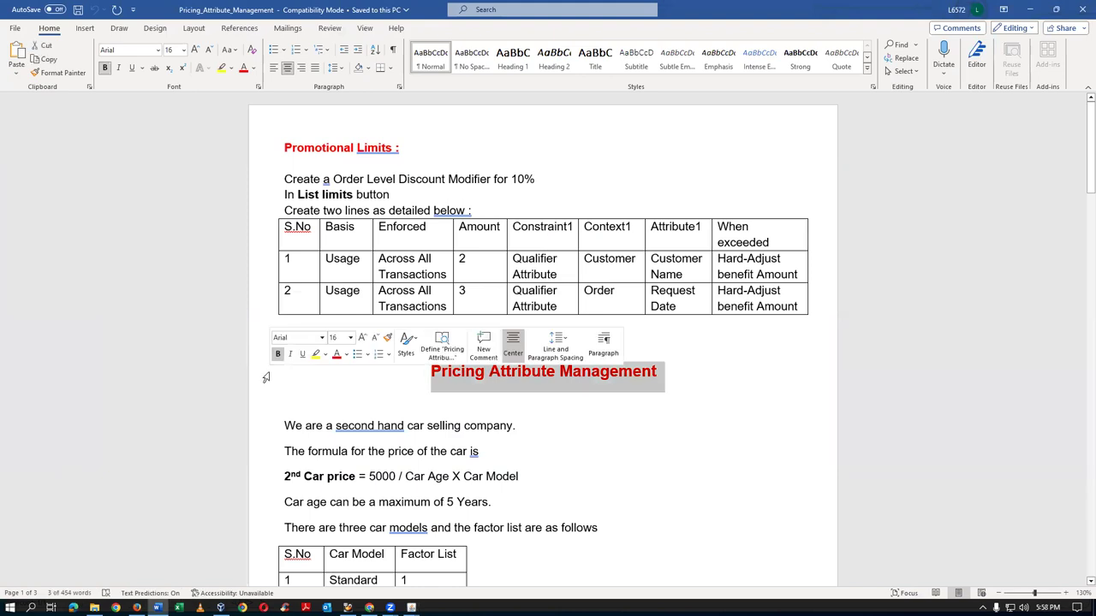
click(597, 434)
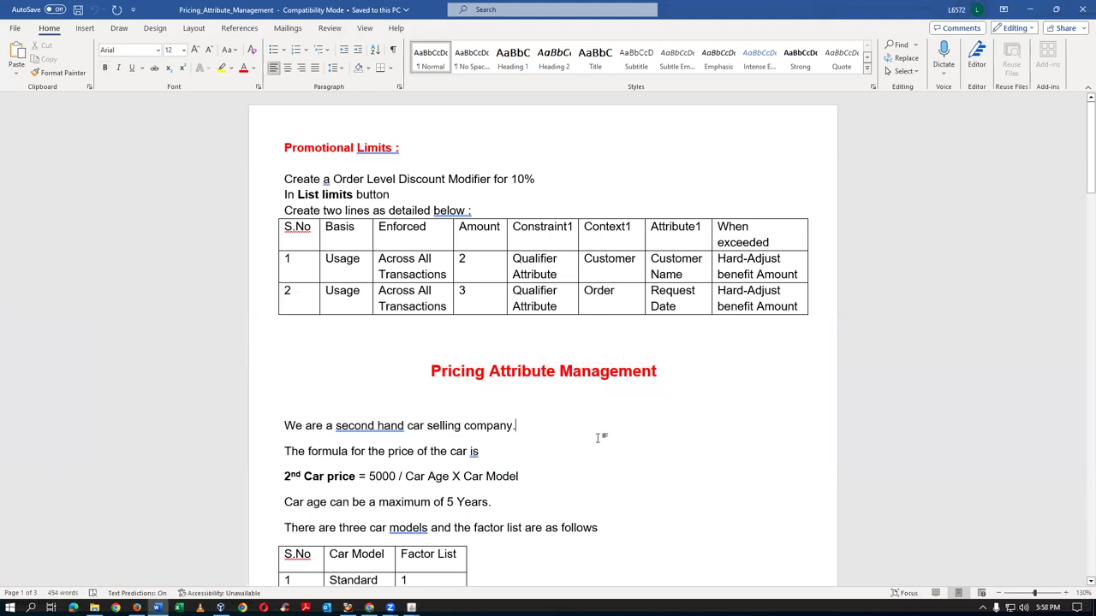
scroll(601, 439, down, 1)
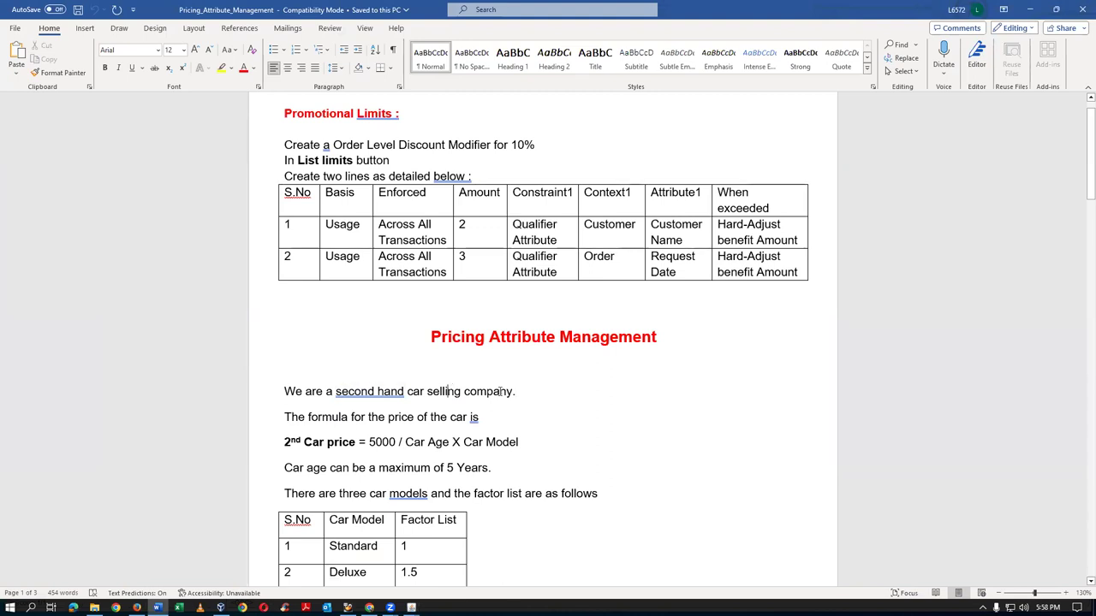
drag(514, 391, 335, 392)
click(476, 417)
scroll(500, 422, down, 3)
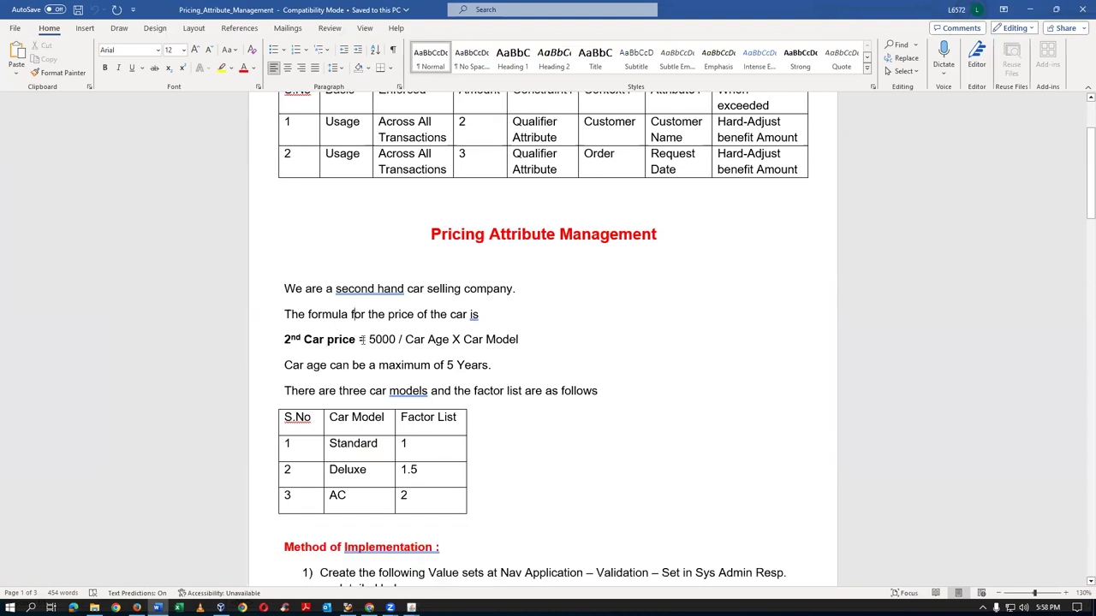
drag(370, 339, 399, 341)
click(420, 343)
click(245, 347)
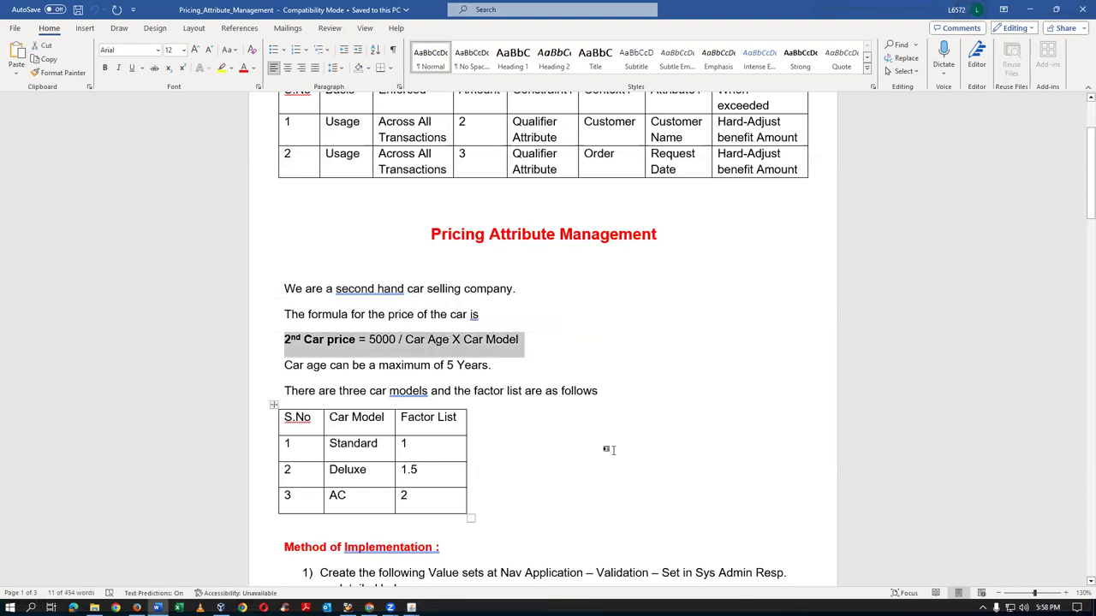
click(580, 445)
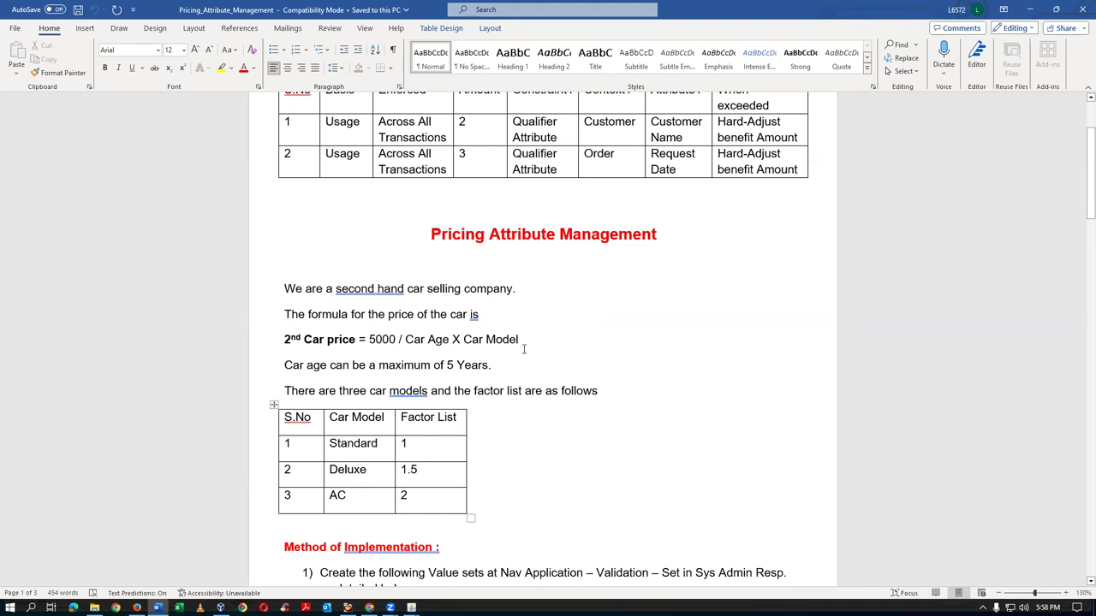
click(261, 372)
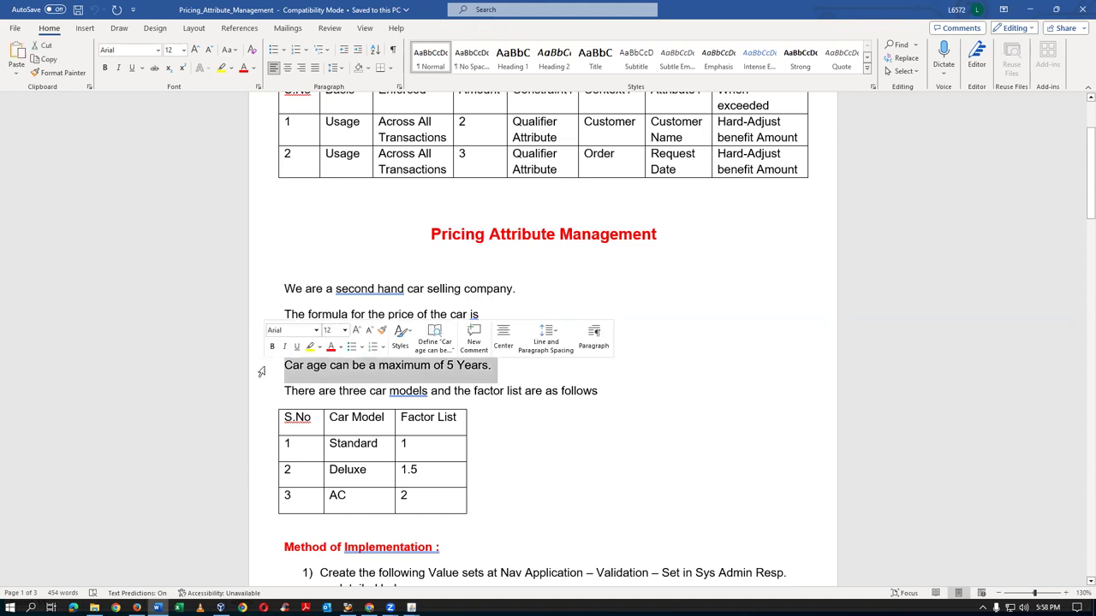
click(537, 445)
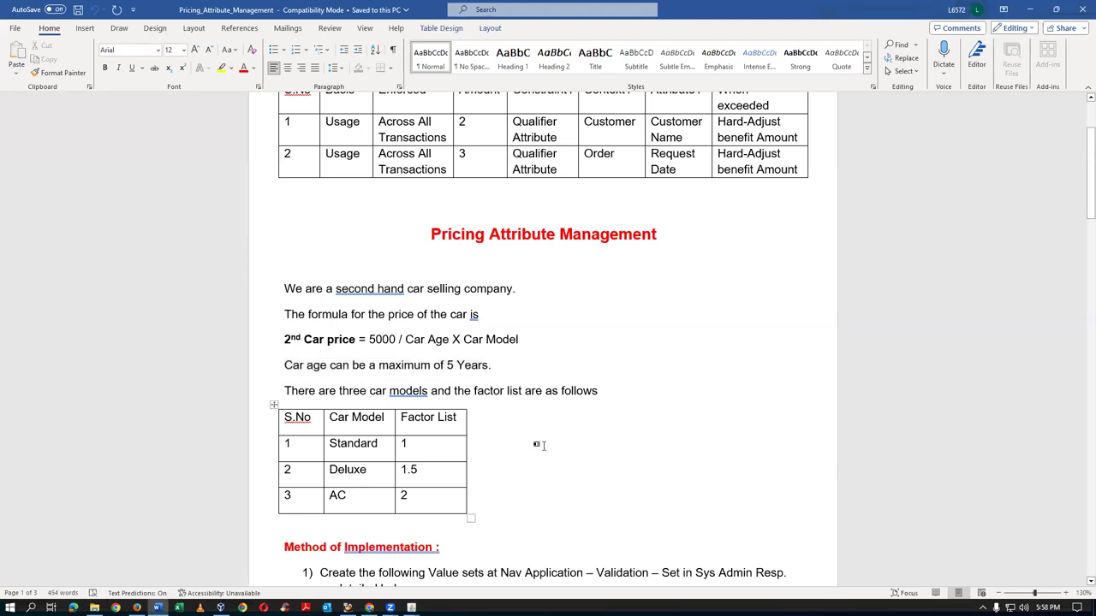
click(253, 371)
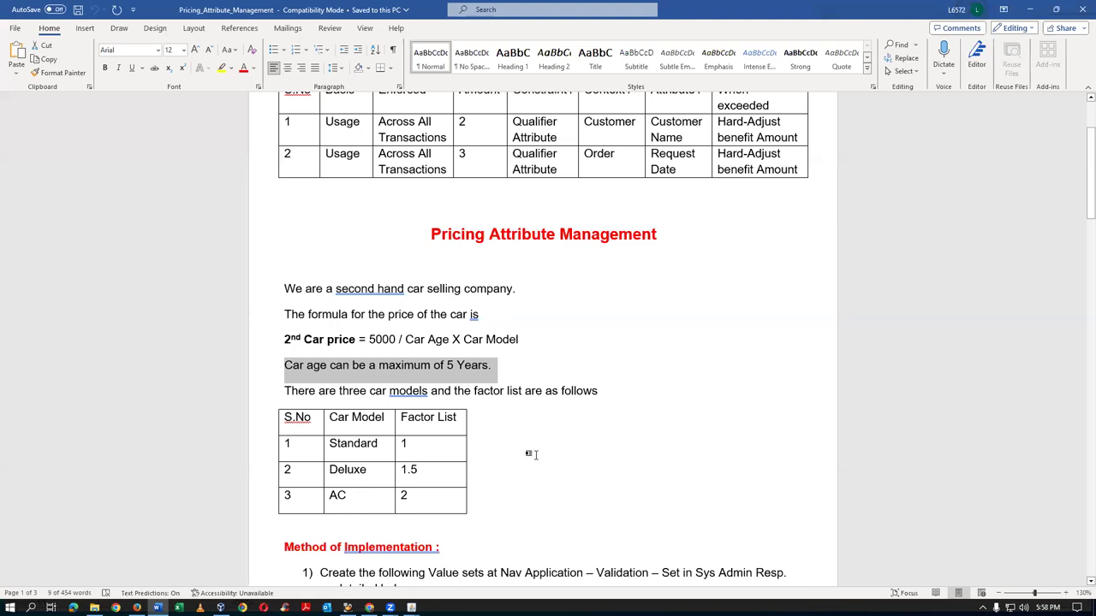
click(416, 369)
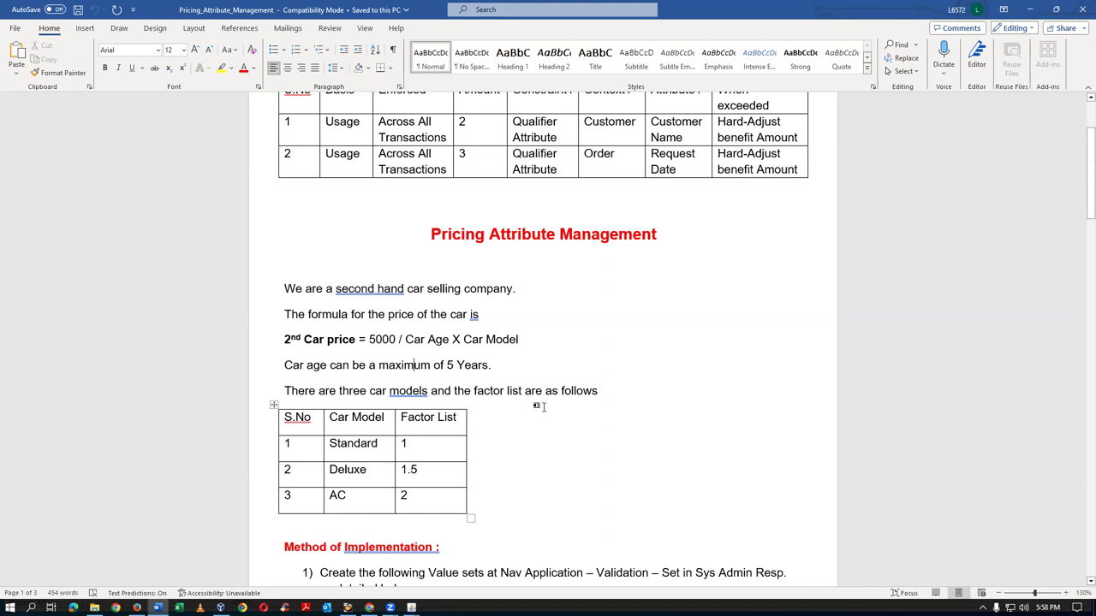
scroll(538, 406, down, 2)
click(366, 380)
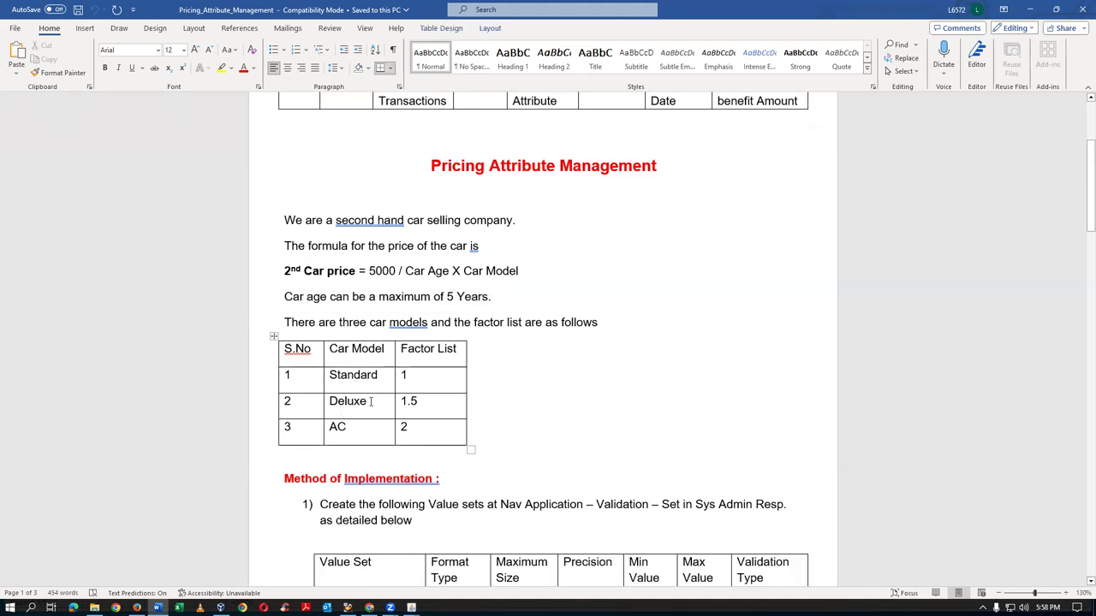
click(361, 433)
click(437, 409)
click(432, 428)
drag(463, 271, 507, 271)
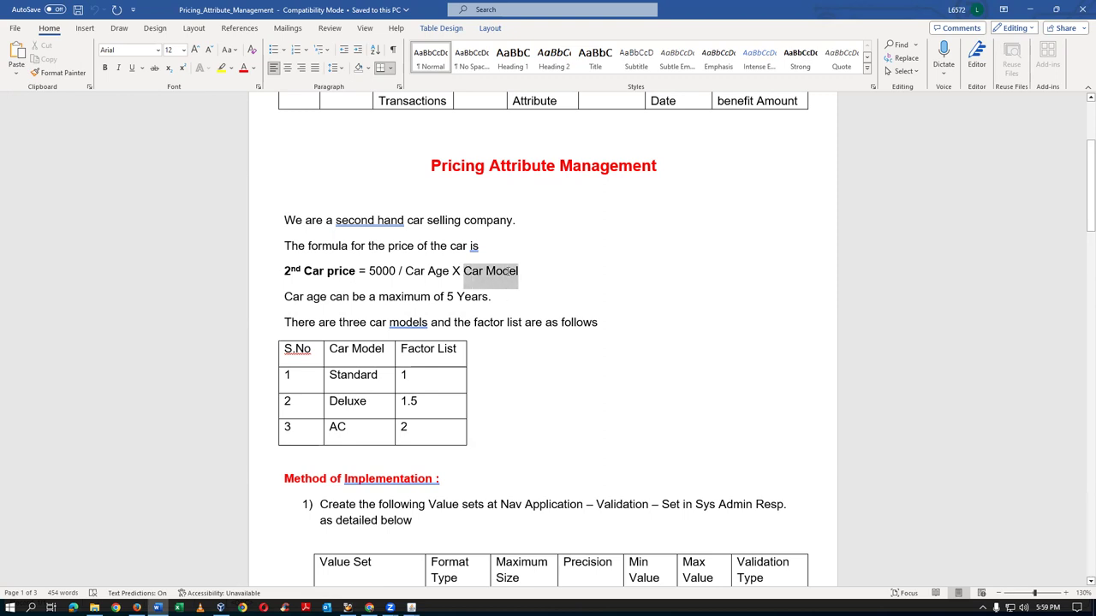
click(525, 396)
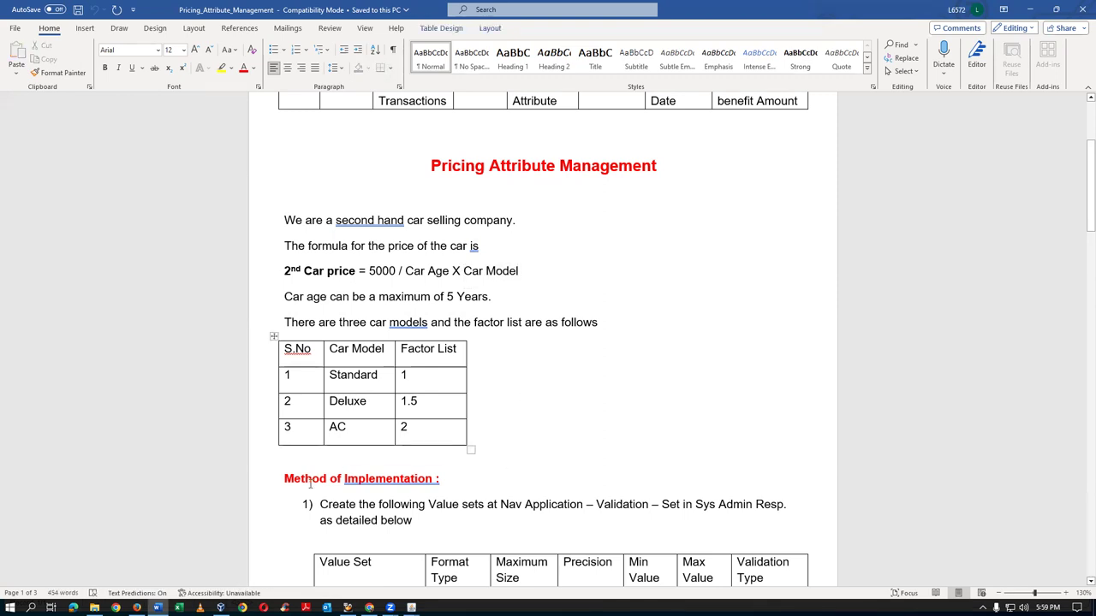
click(570, 455)
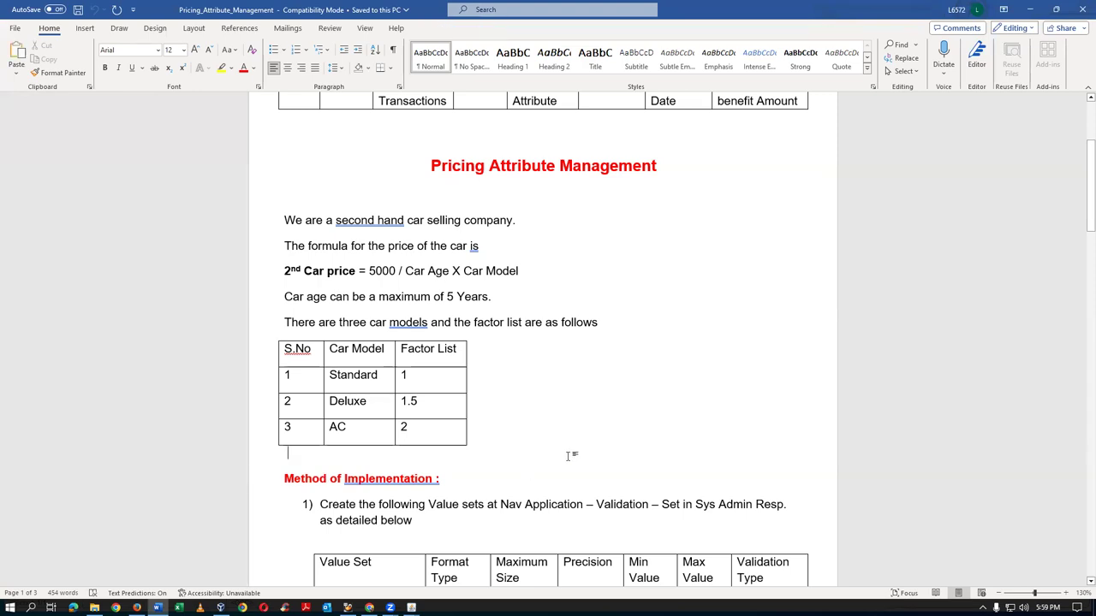
scroll(570, 457, down, 2)
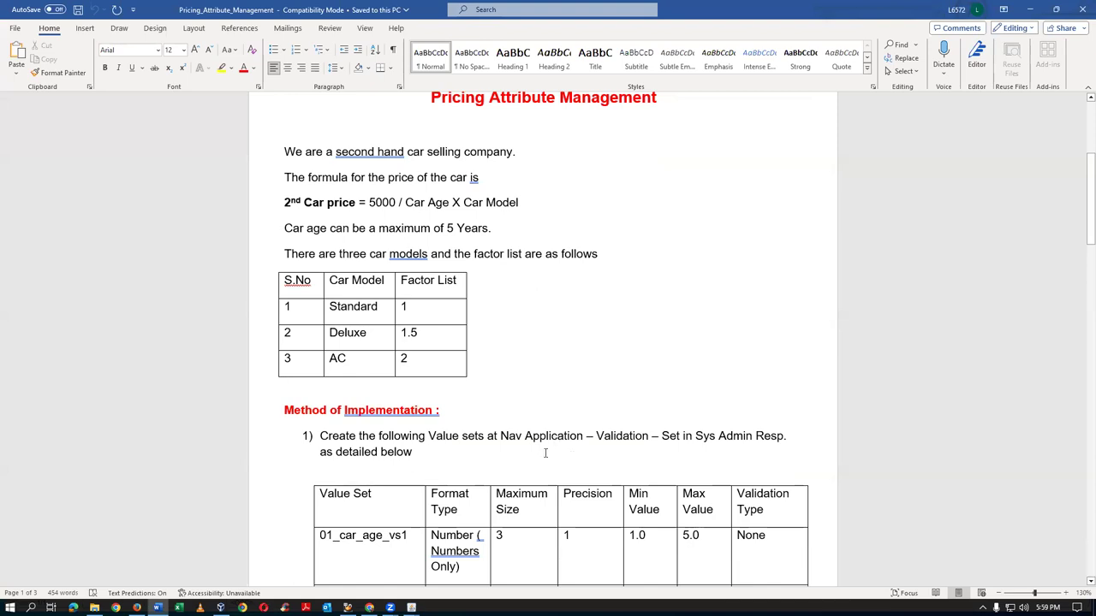
scroll(548, 451, down, 1)
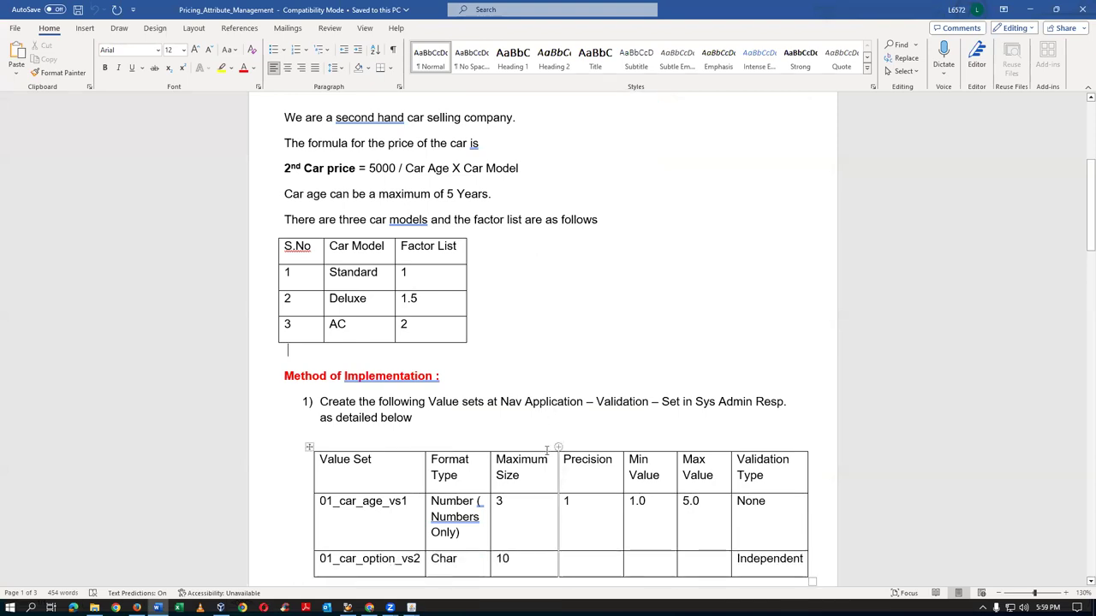
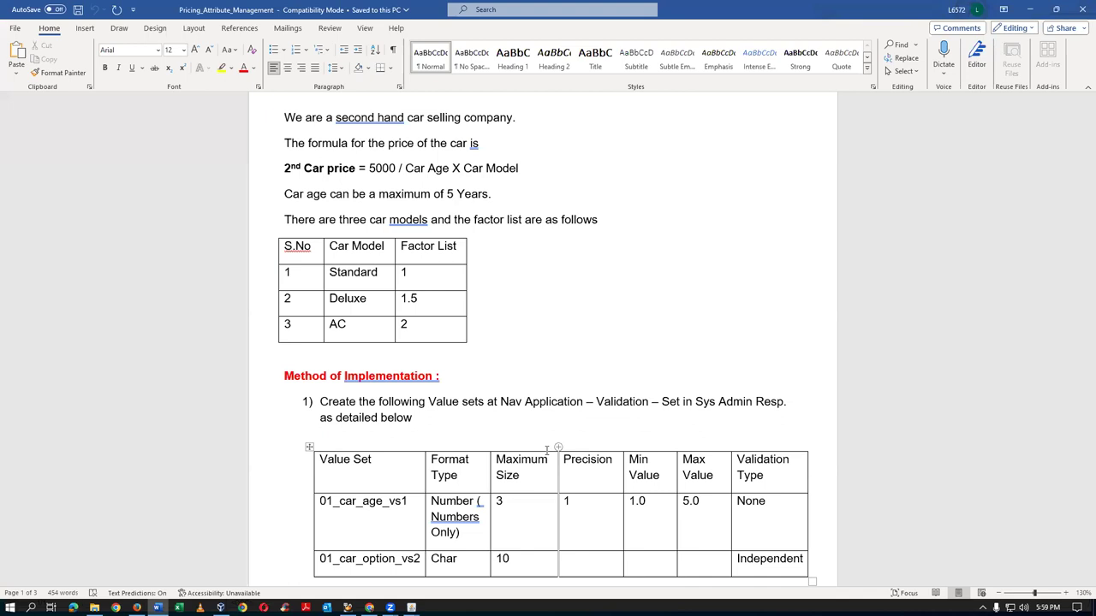
Step: Copy 01_car_age_vs1 from the Word value set table, dismissing a grammar suggestion card
click(472, 442)
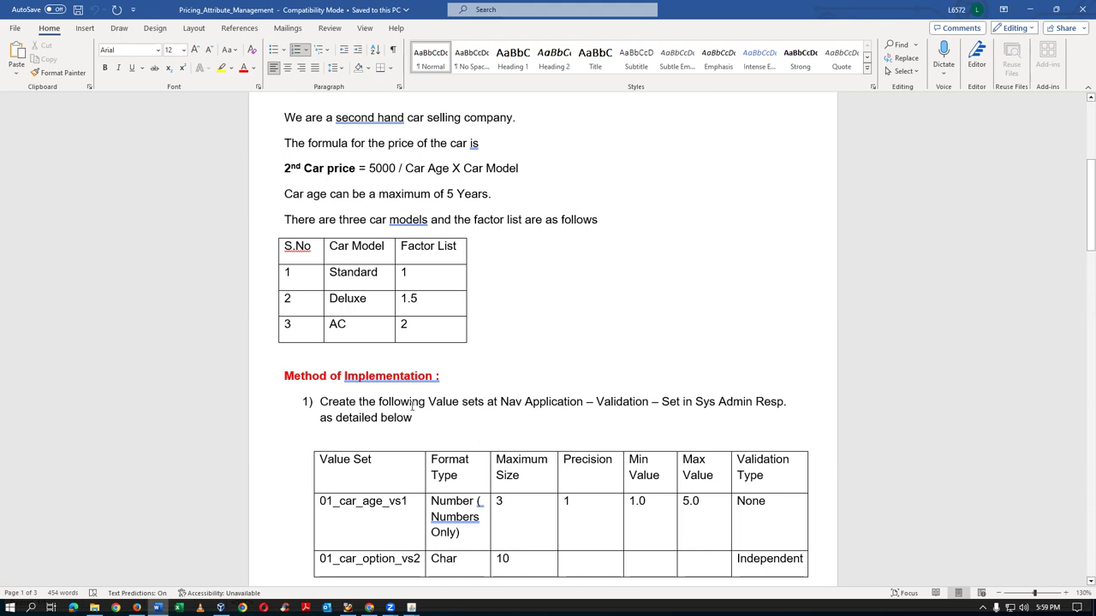
scroll(374, 399, down, 2)
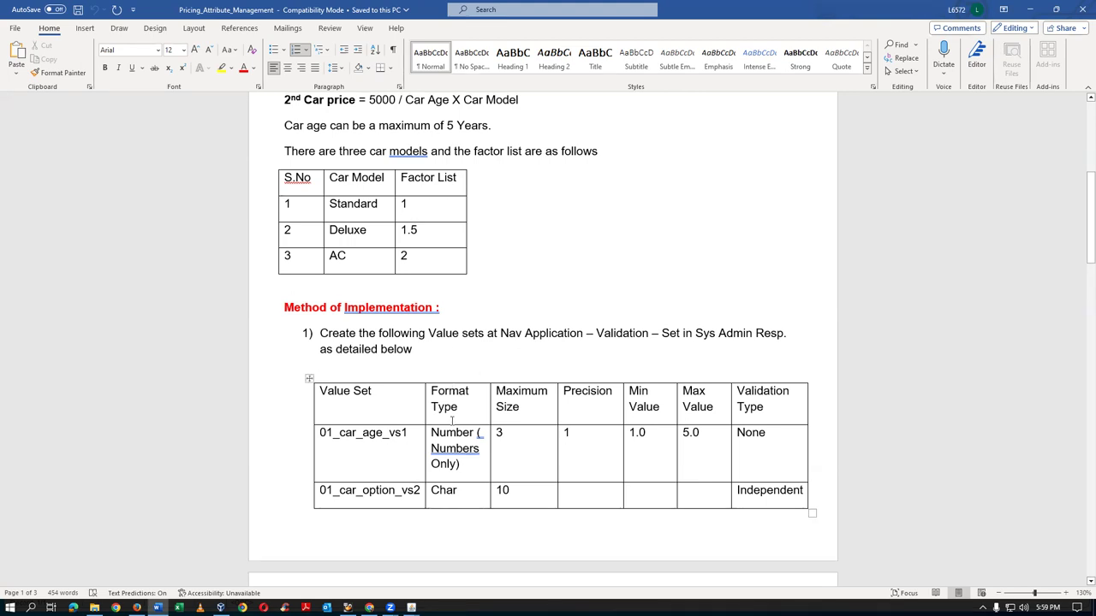
click(374, 398)
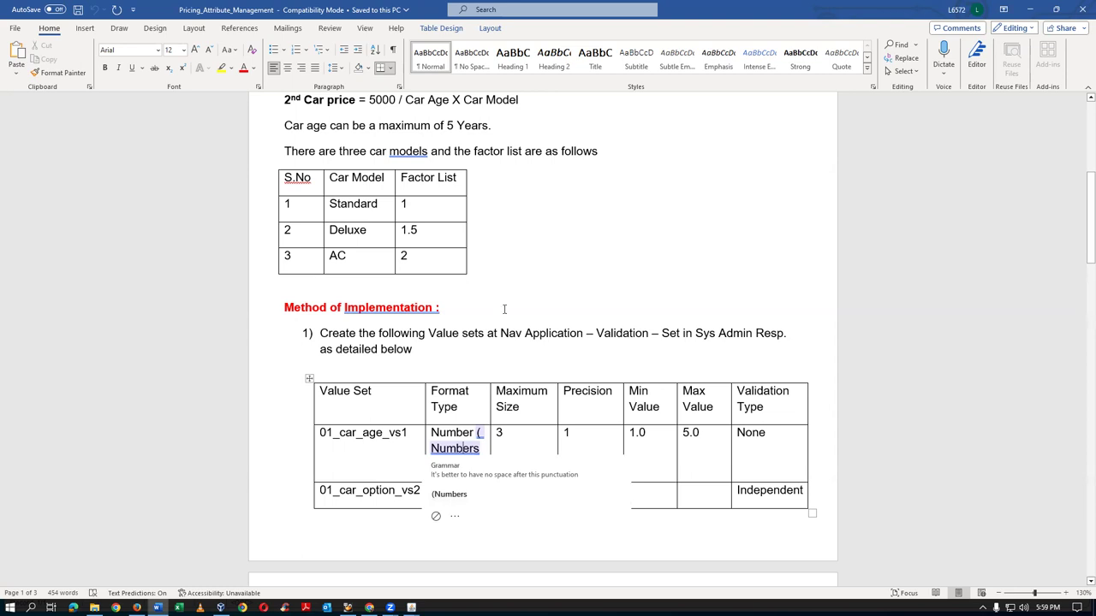
click(505, 309)
click(519, 438)
key(shift+Tab)
key(shift+Tab)
key(ctrl+c)
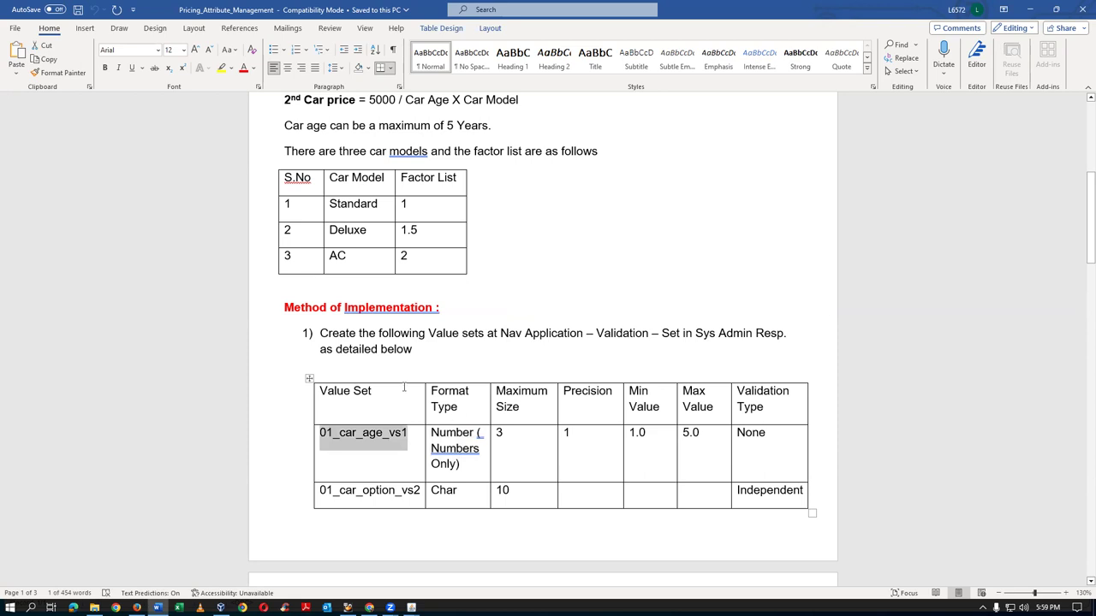
key(alt+Tab)
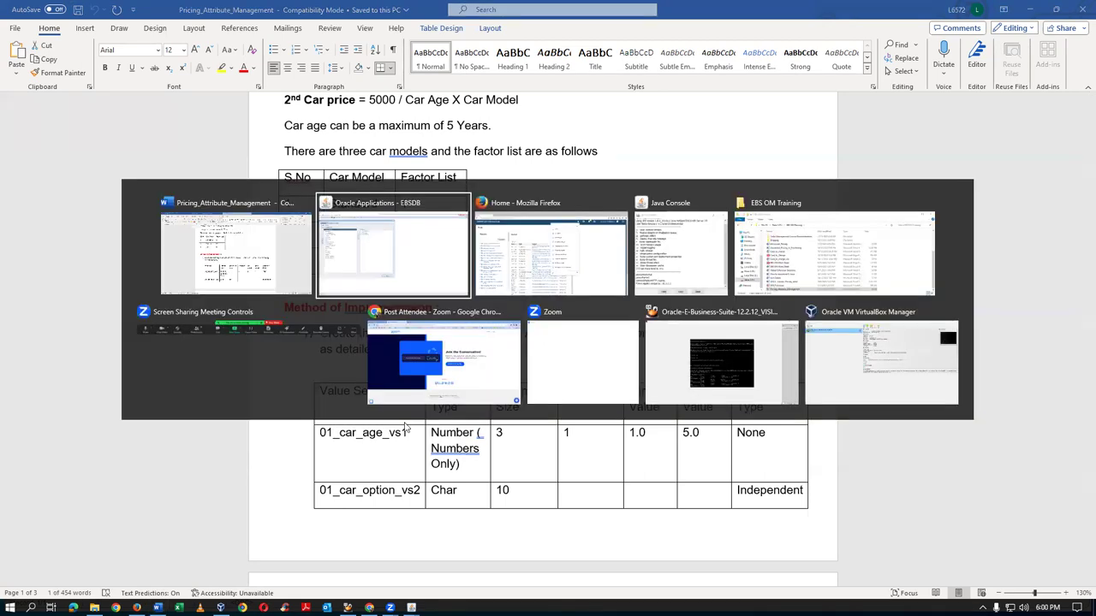
Step: Switch the Oracle session to the System Administrator responsibility
click(152, 293)
key(alt+f)
key(w)
key(Down)
key(Return)
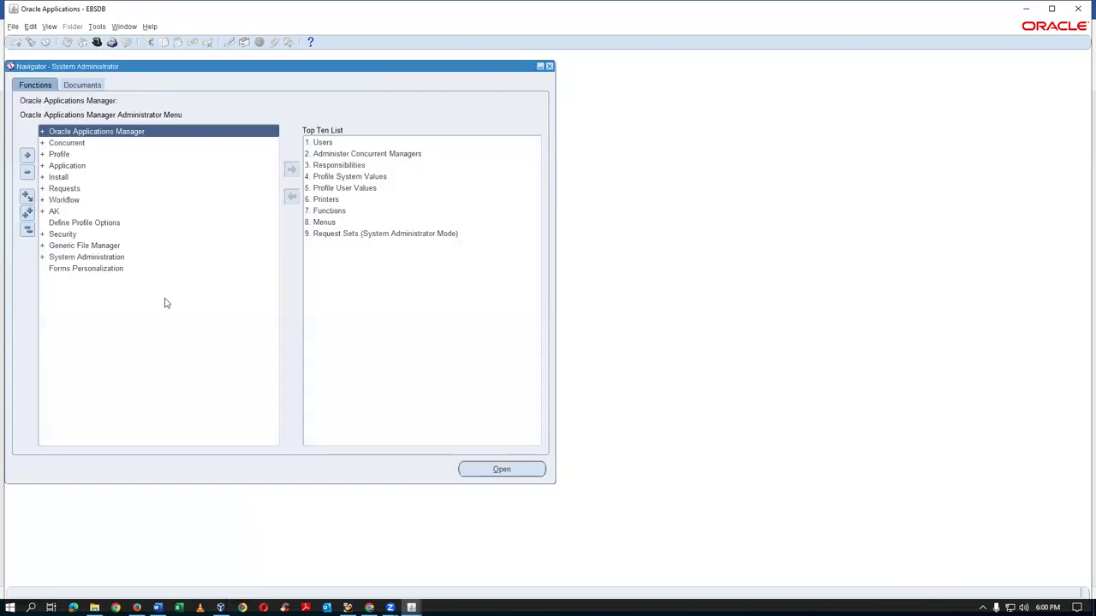
Step: Open the Value Sets form via Application > Validation > Set in the Navigator
double_click(74, 167)
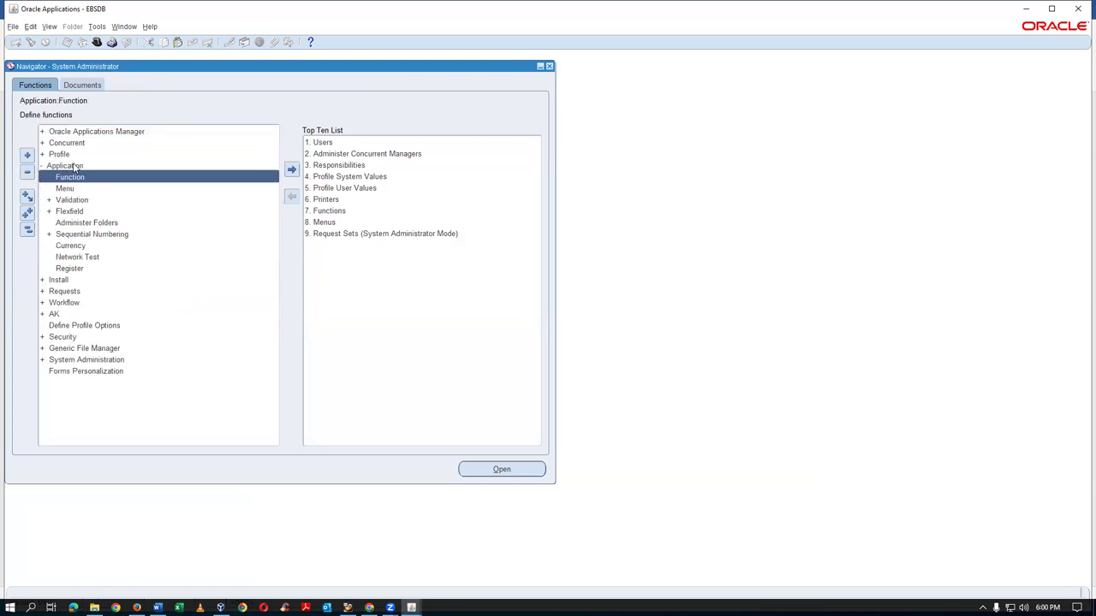
double_click(89, 202)
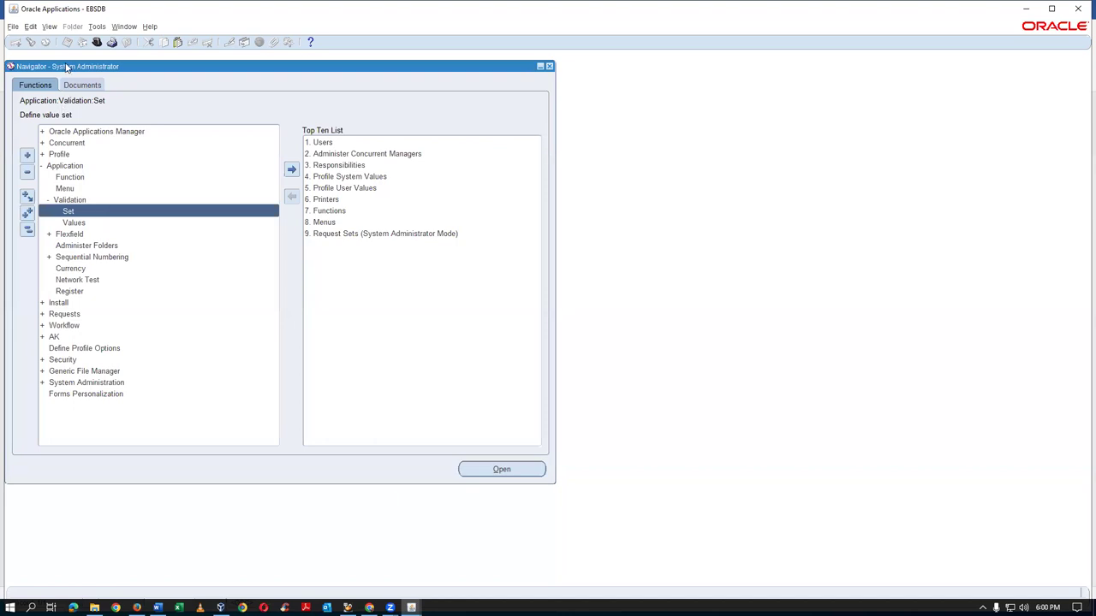
double_click(107, 211)
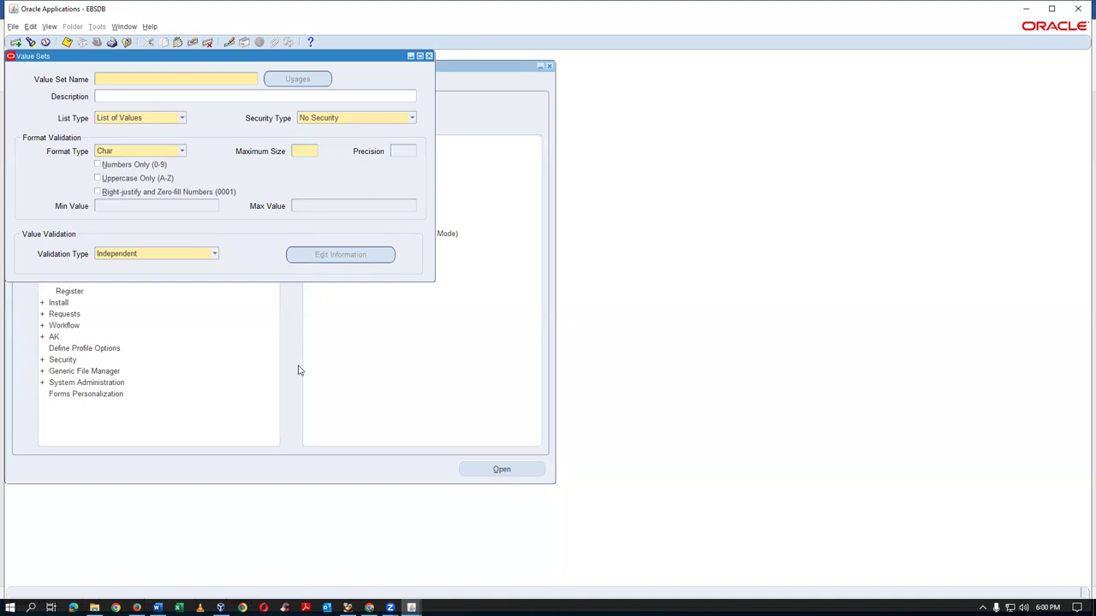
Step: Enter 01_car_age_vs1 as value set name and description, with format type Number
key(ctrl+v)
click(154, 94)
key(ctrl+v)
key(alt+Tab)
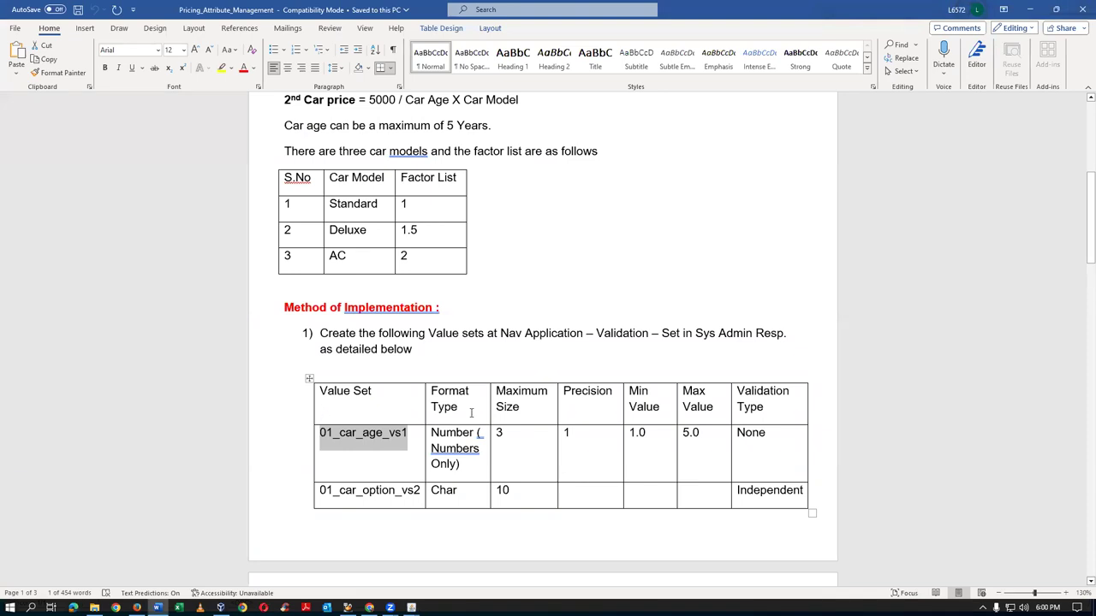
key(alt+Tab)
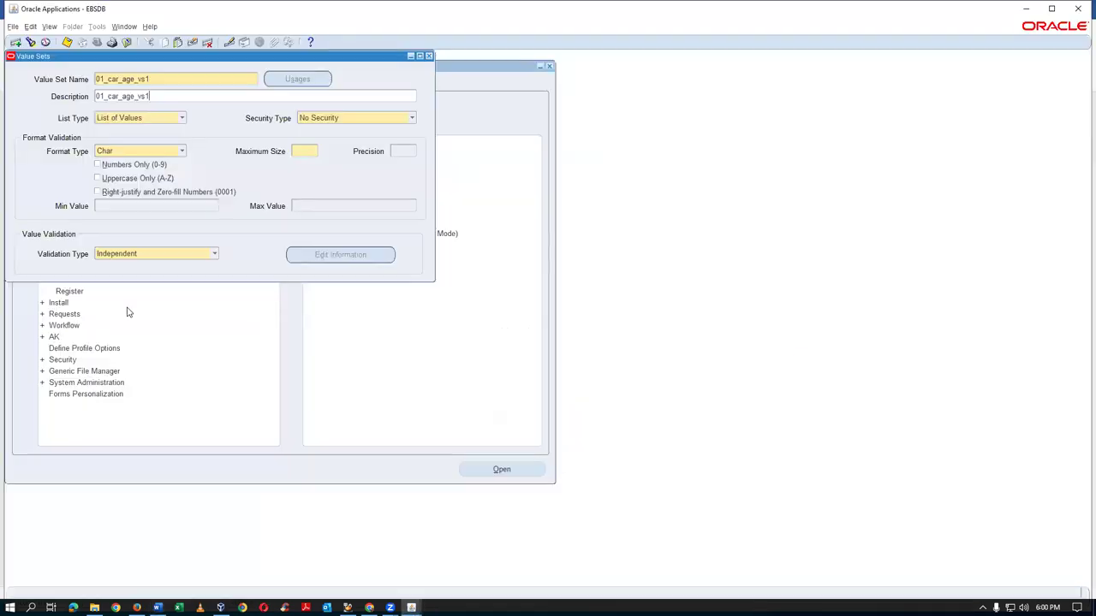
click(131, 152)
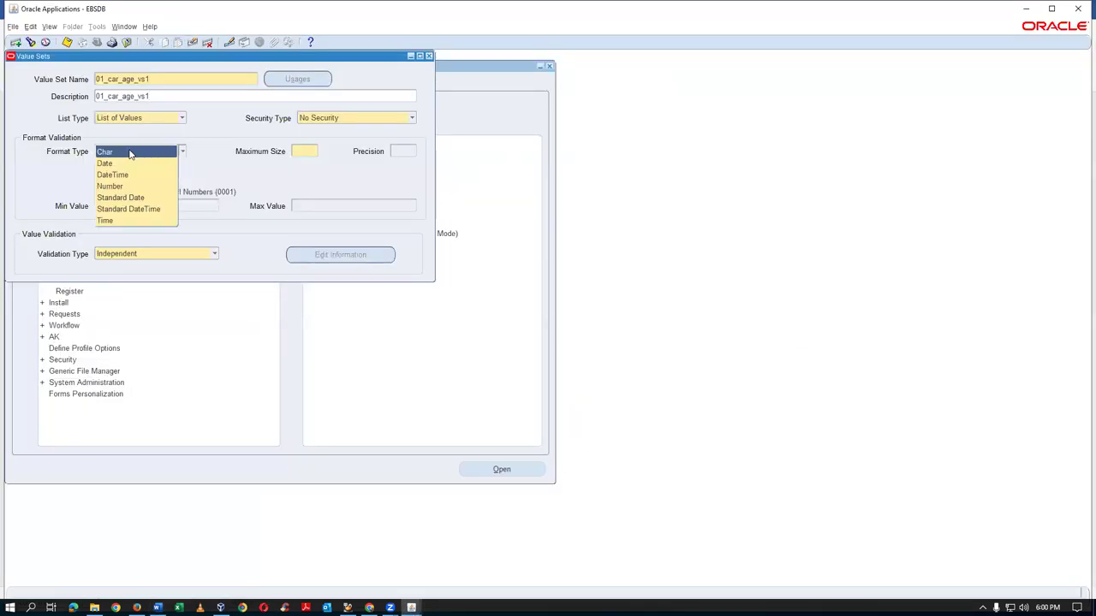
click(125, 187)
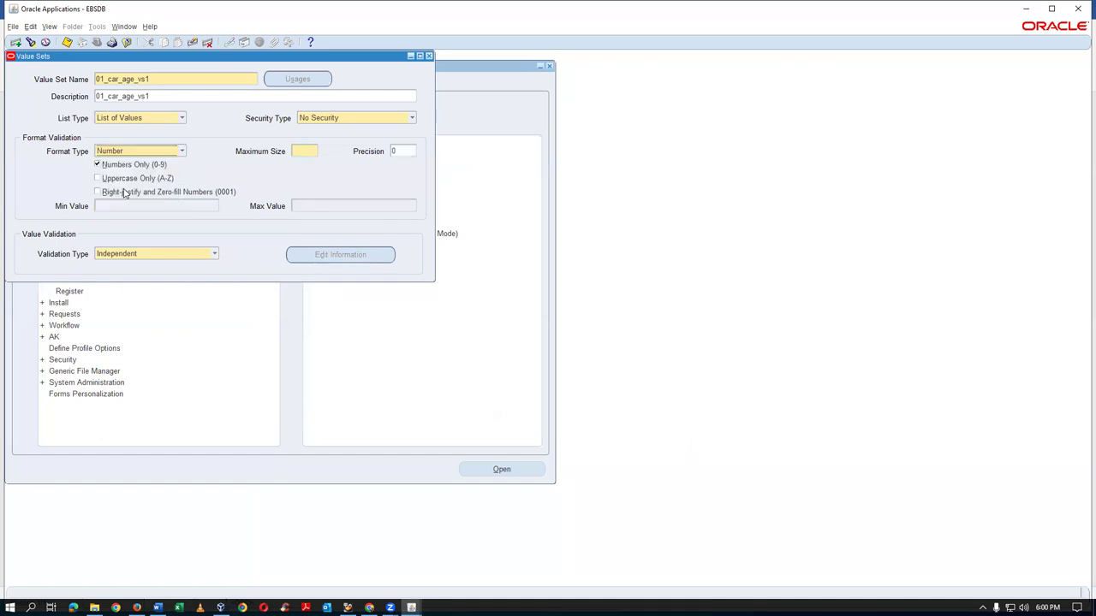
key(alt+Tab)
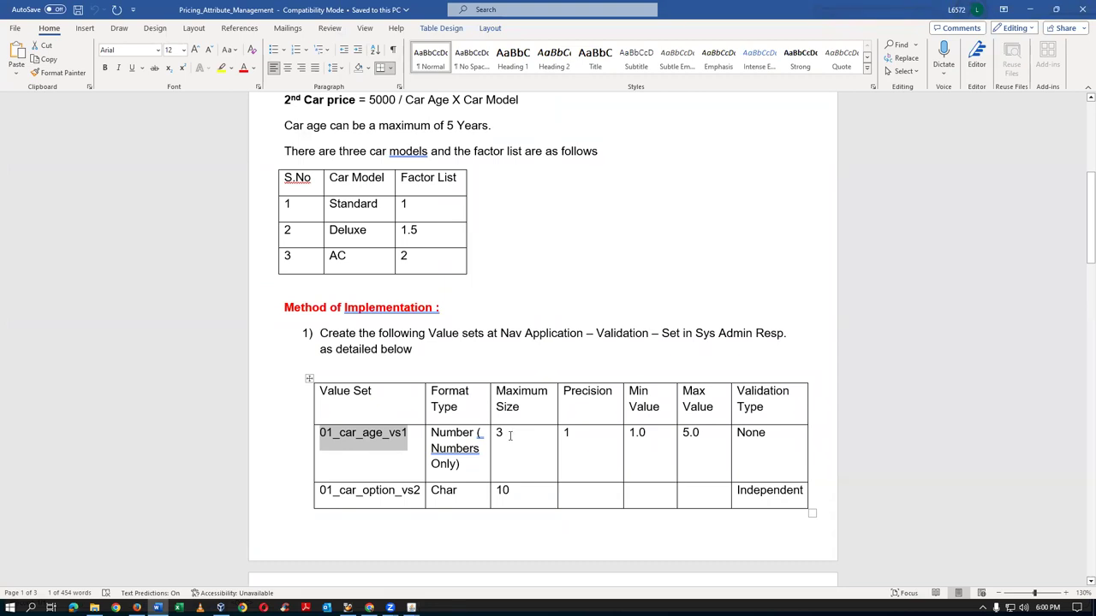
key(alt+Tab)
Step: Set Maximum Size to 3 and Precision to 1
click(309, 153)
text(3)
key(alt+Tab)
key(alt+Tab)
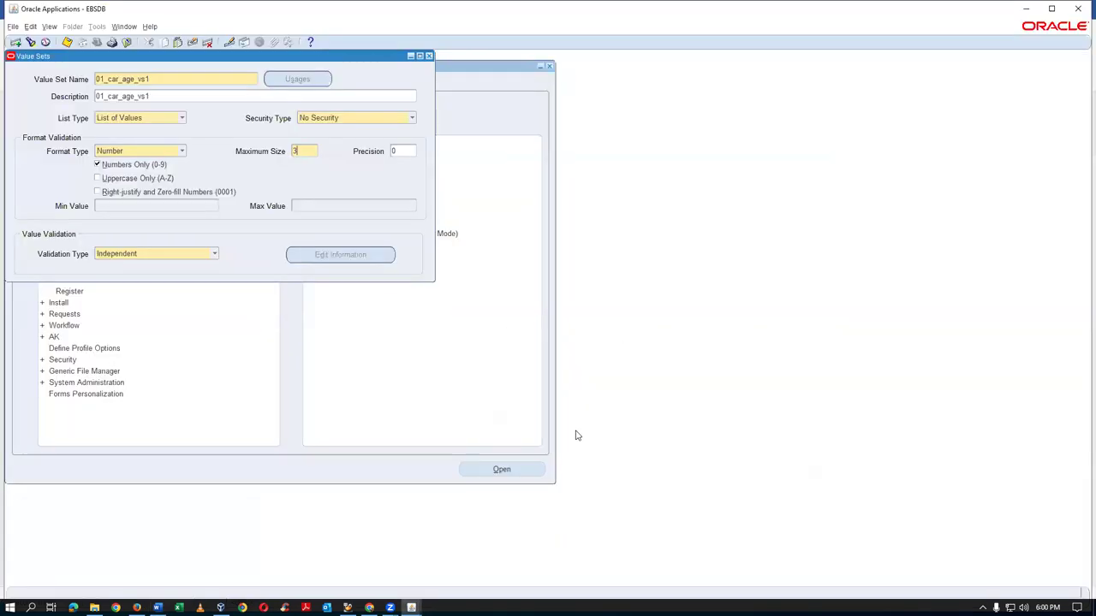
click(409, 152)
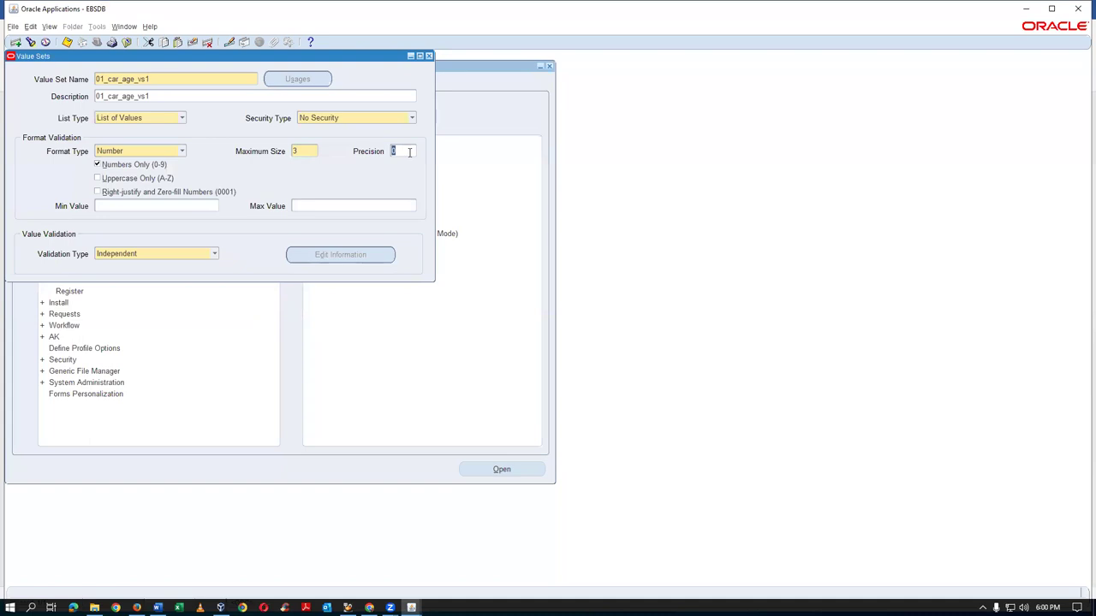
text(1)
key(alt+Tab)
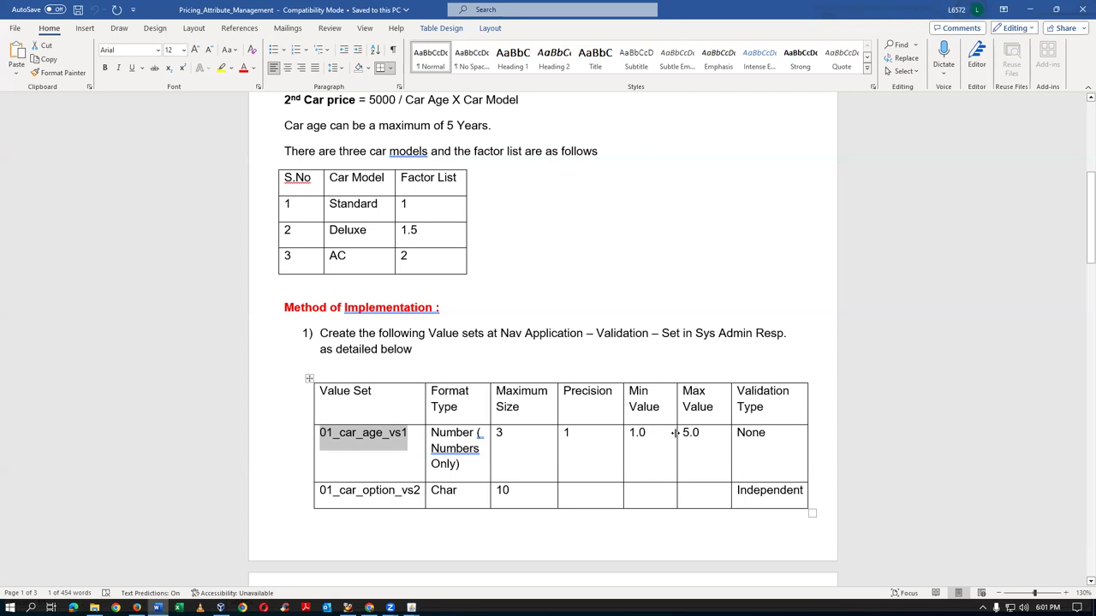
key(alt+Tab)
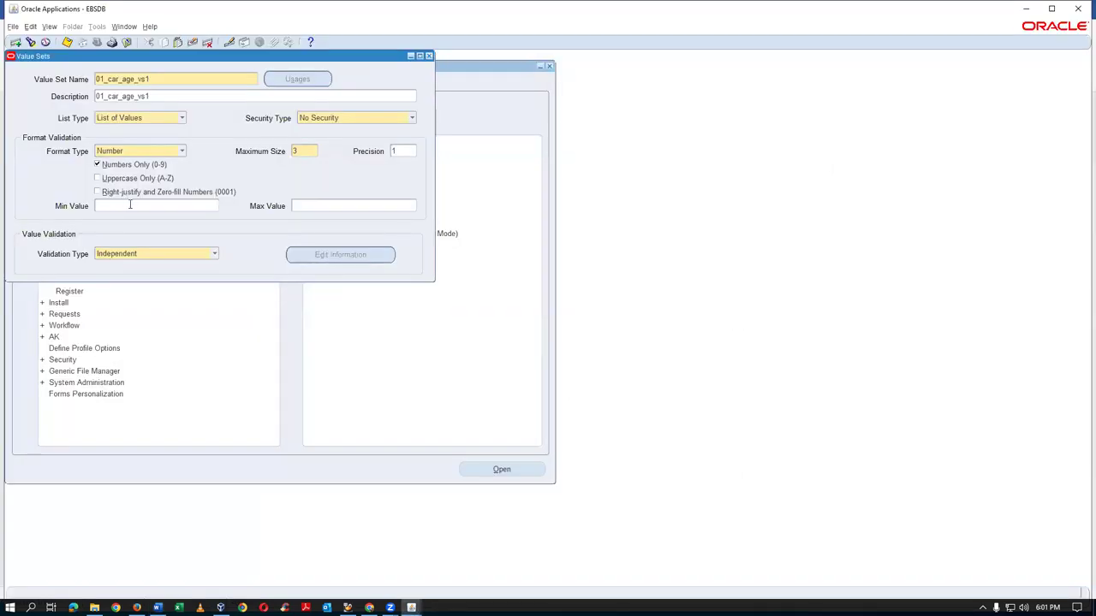
Step: Enter the range 1.0 to 5.0 and set the validation type to None
click(132, 205)
text(1.05.0)
key(Tab)
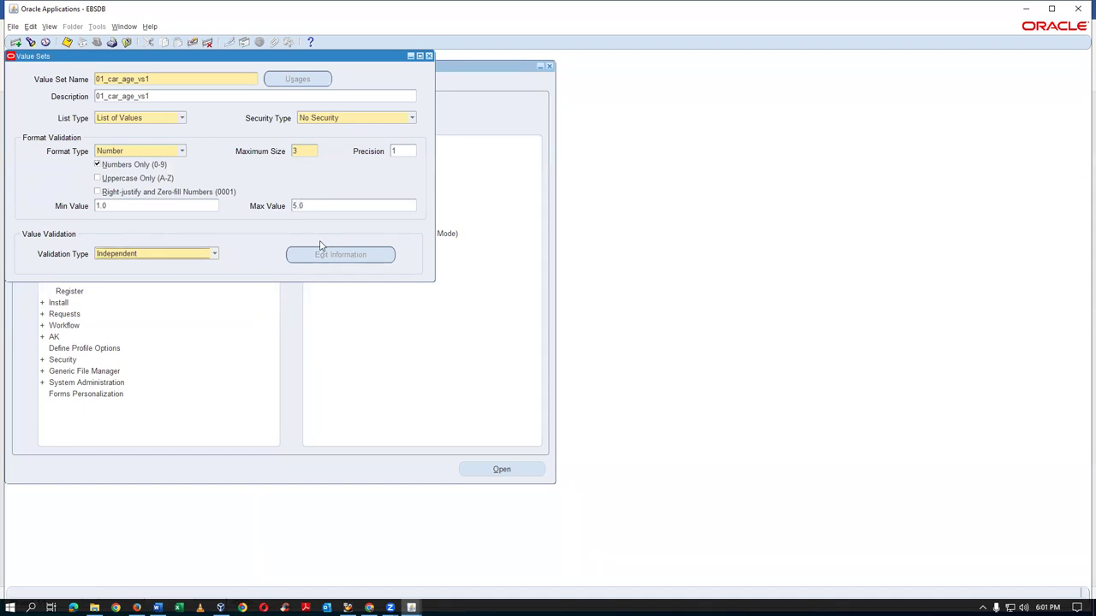
key(alt+Tab)
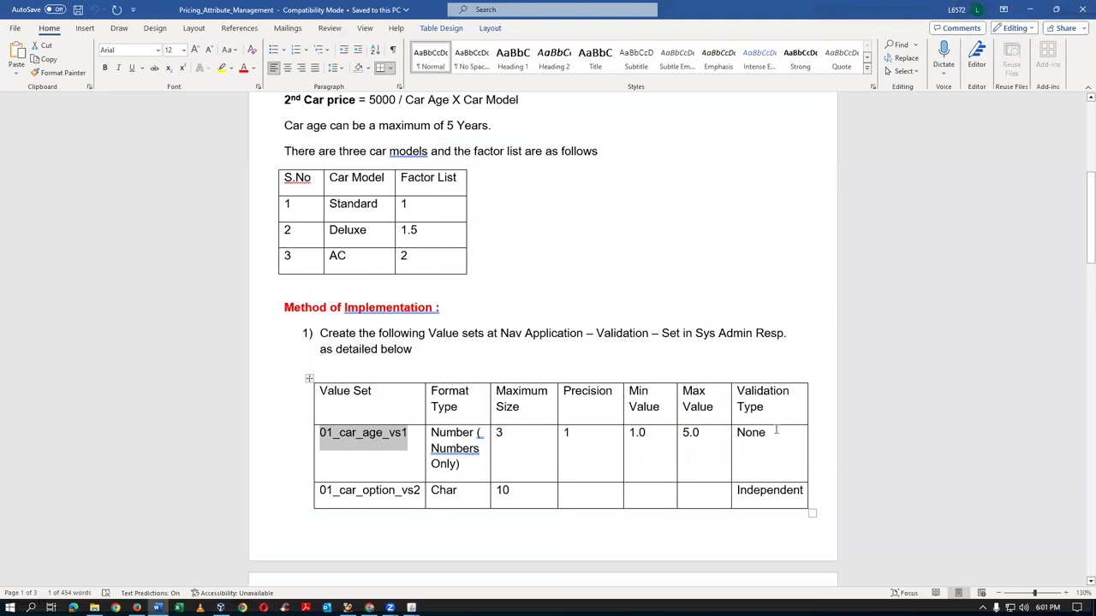
key(alt+Tab)
click(129, 255)
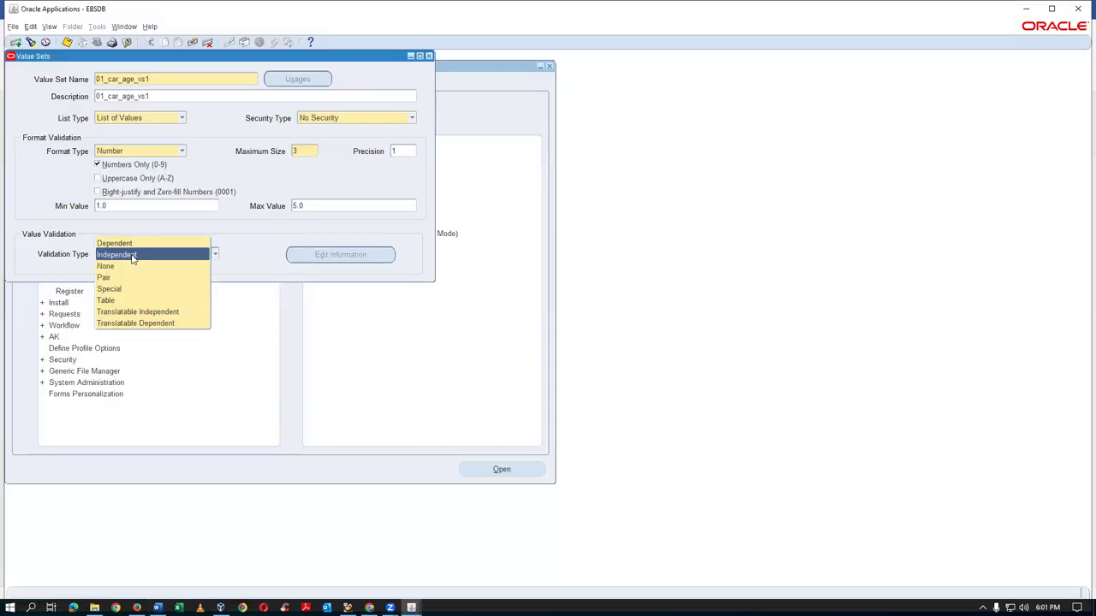
click(127, 266)
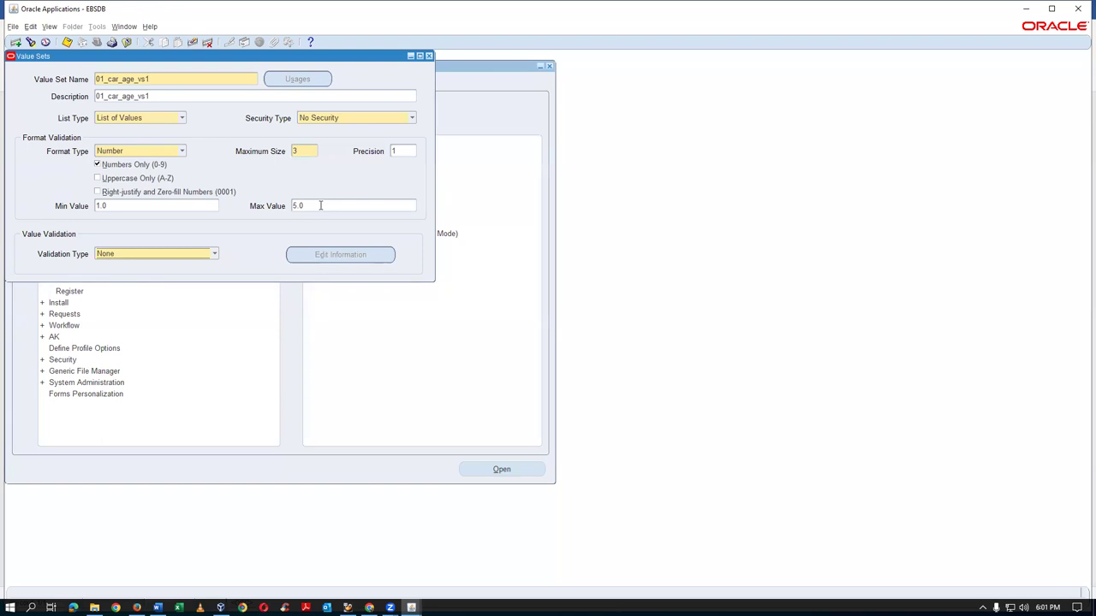
Step: Save the 01_car_age_vs1 value set and move to a blank record
double_click(161, 78)
key(ctrl+s)
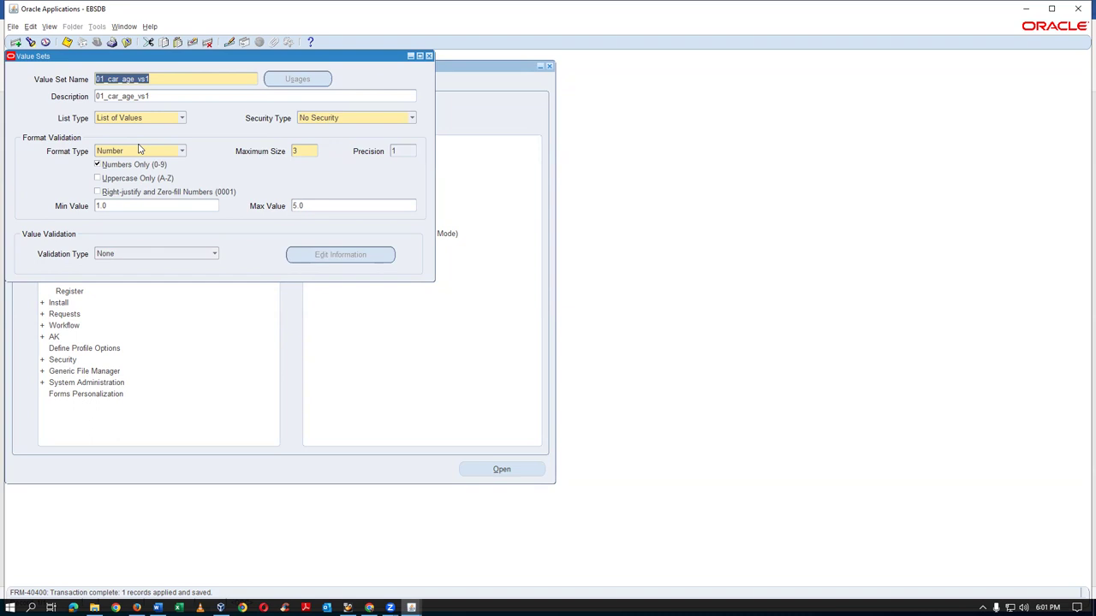
key(Down)
Step: Copy 01_car_option_vs2 from Word and paste it as value set name and description
key(alt+Tab)
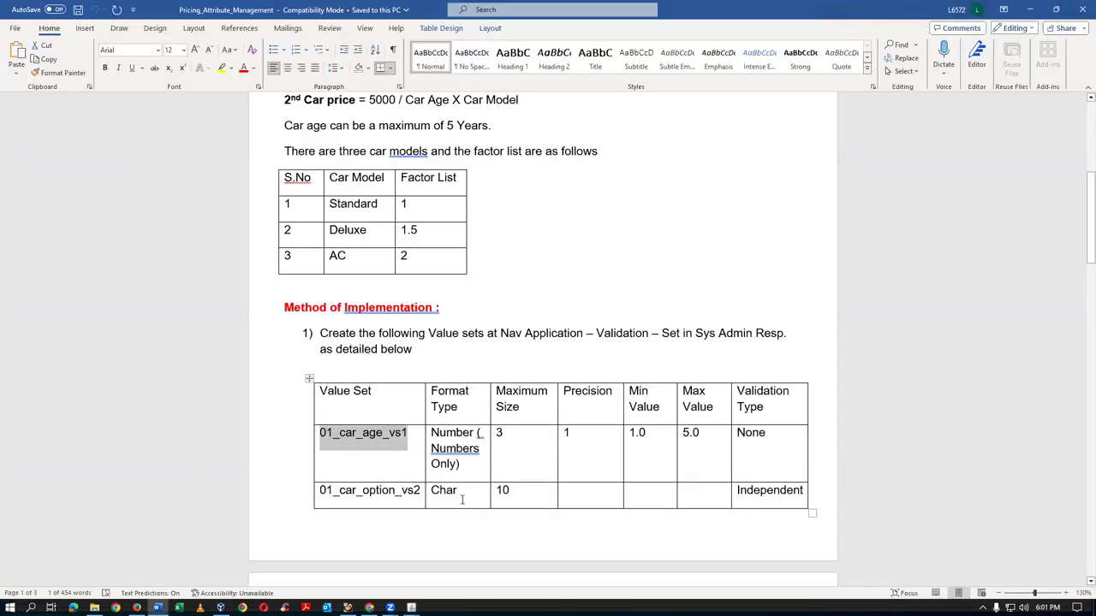
click(462, 498)
key(shift+Tab)
key(ctrl+c)
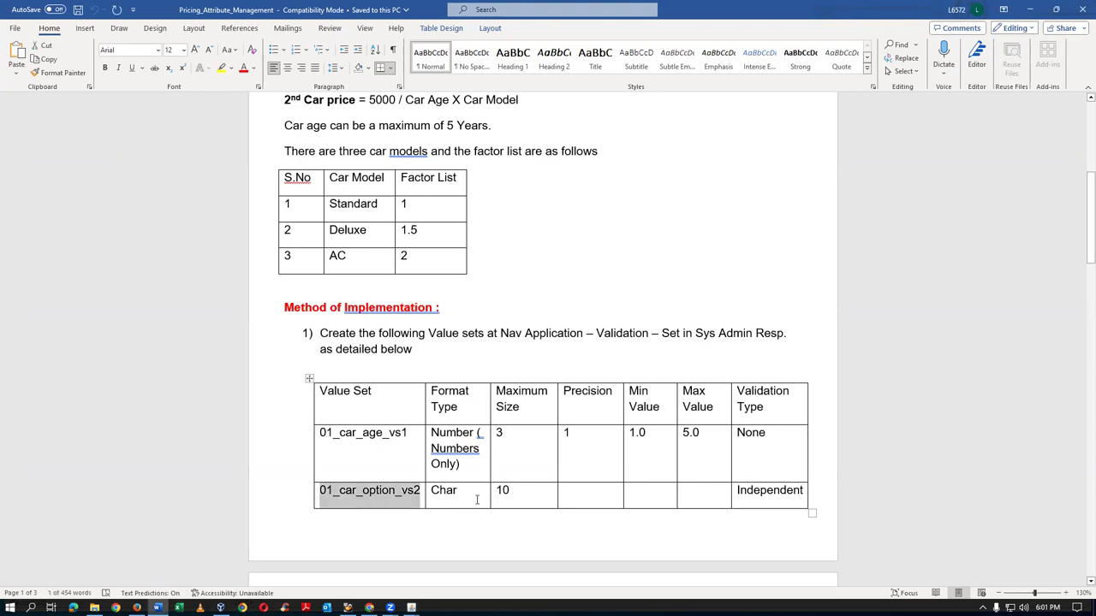
key(alt+Tab)
key(ctrl+v)
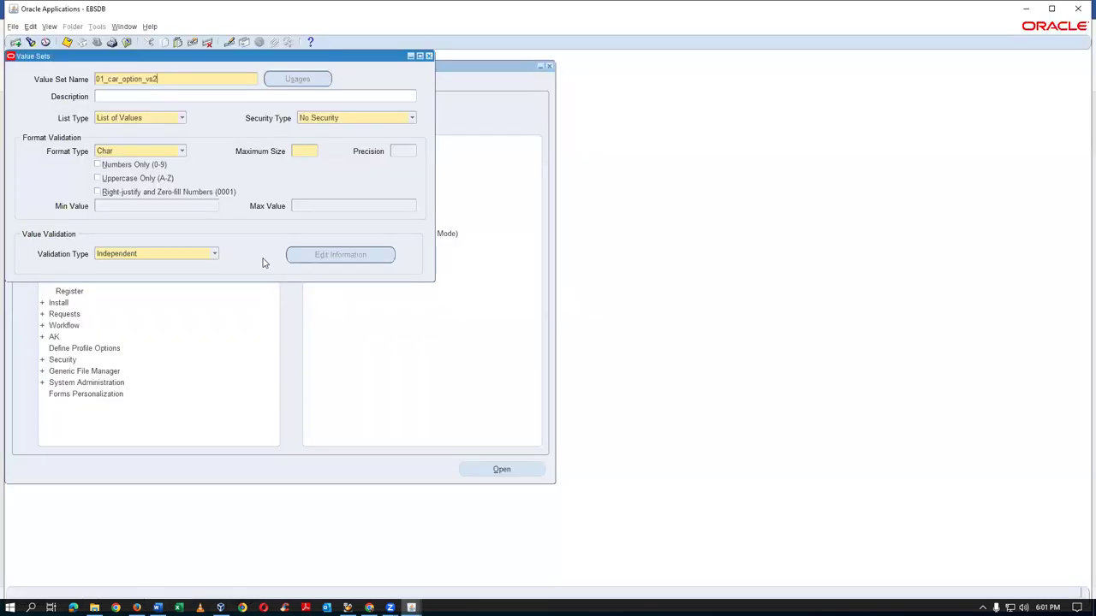
click(111, 95)
key(ctrl+v)
key(Tab)
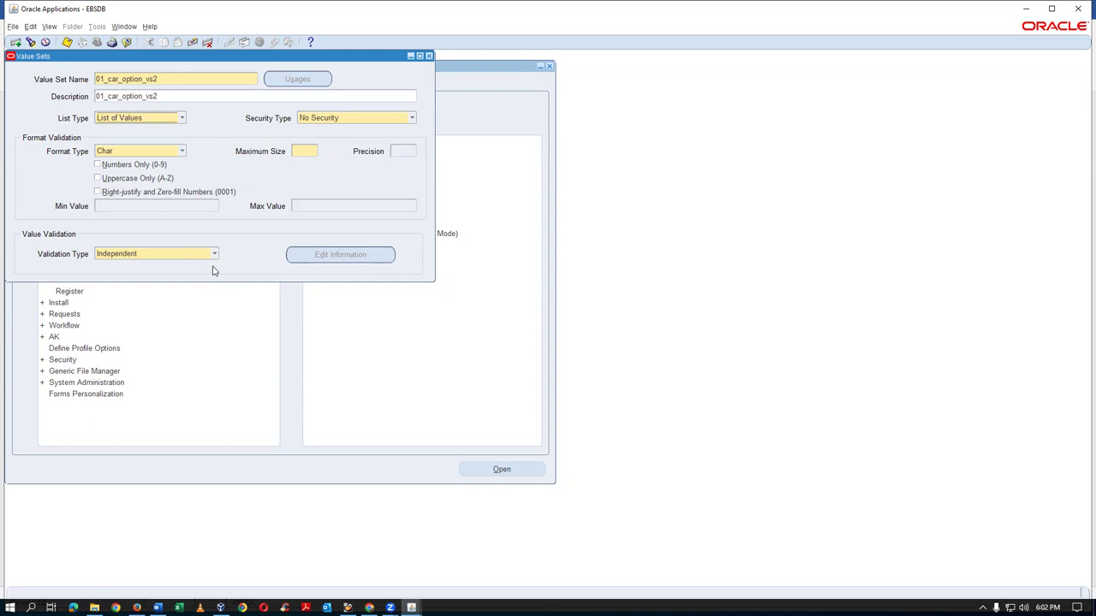
Step: Check the specification and set Maximum Size to 10
key(alt+Tab)
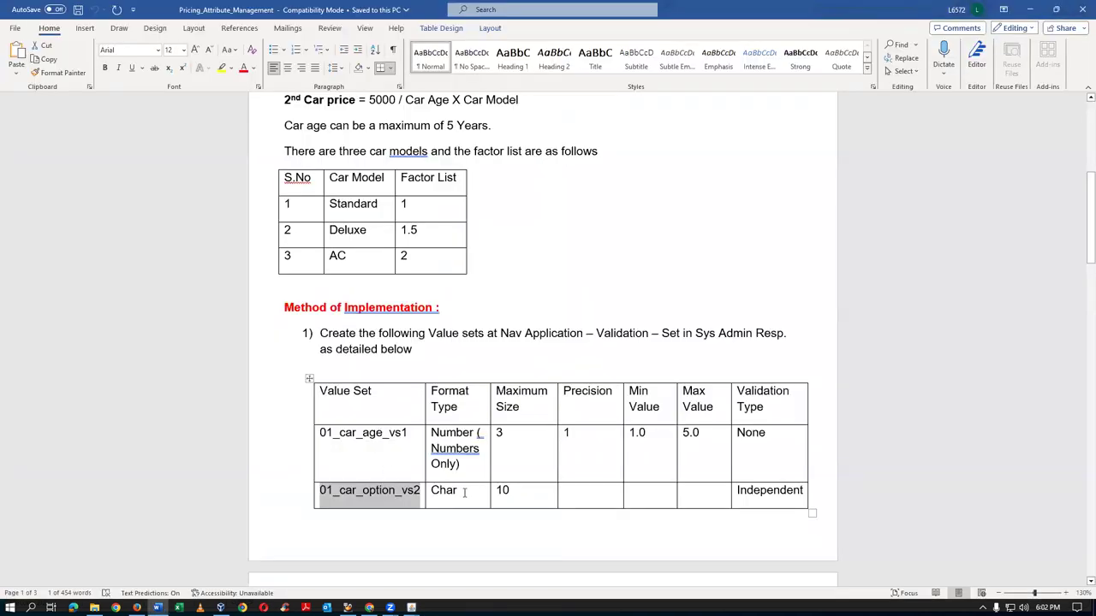
click(471, 490)
key(alt+Tab)
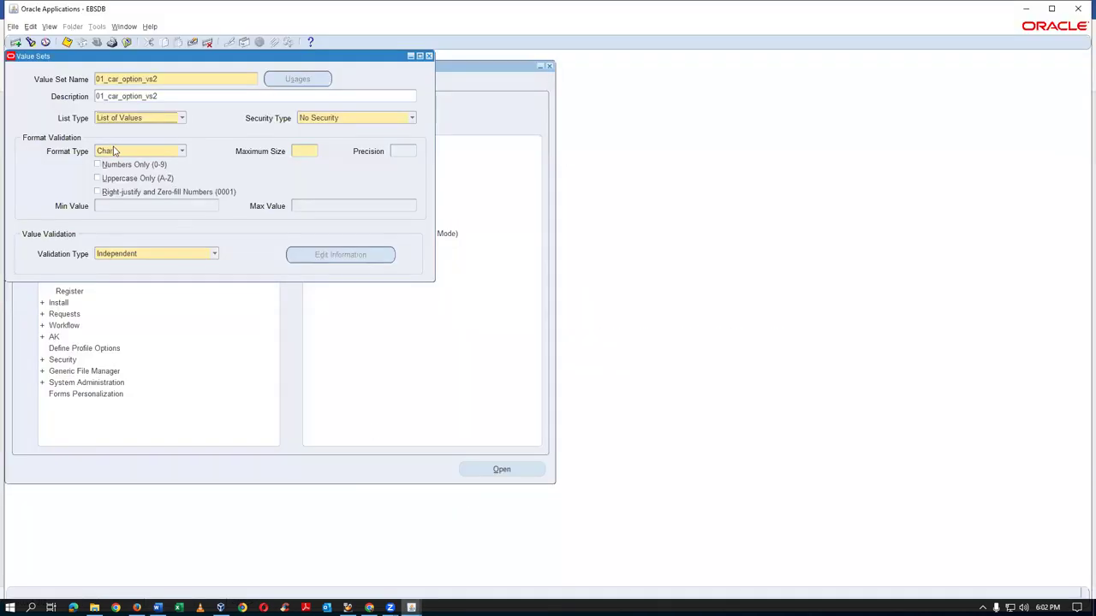
key(alt+Tab)
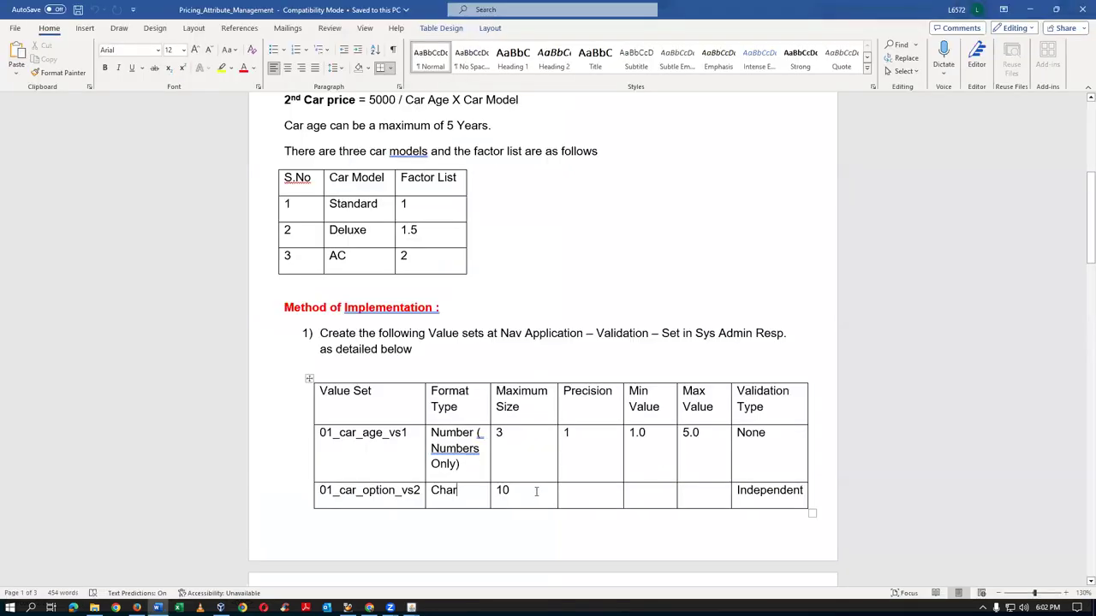
key(alt+Tab)
click(307, 153)
text(10)
key(Tab)
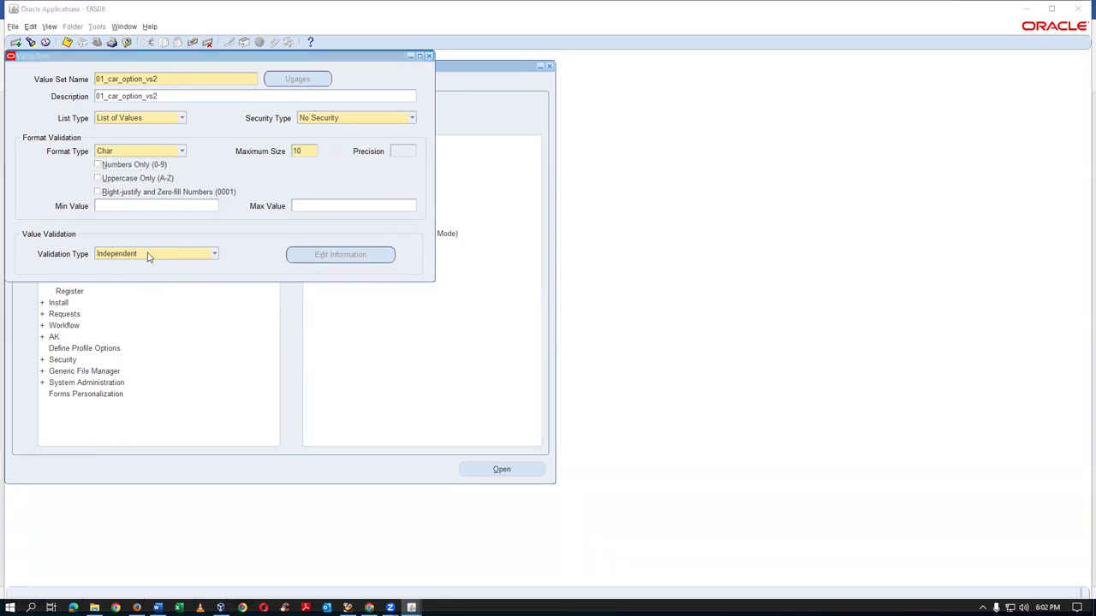
Step: Save the 01_car_option_vs2 value set and close the Value Sets form
key(alt+Tab)
key(alt+Tab)
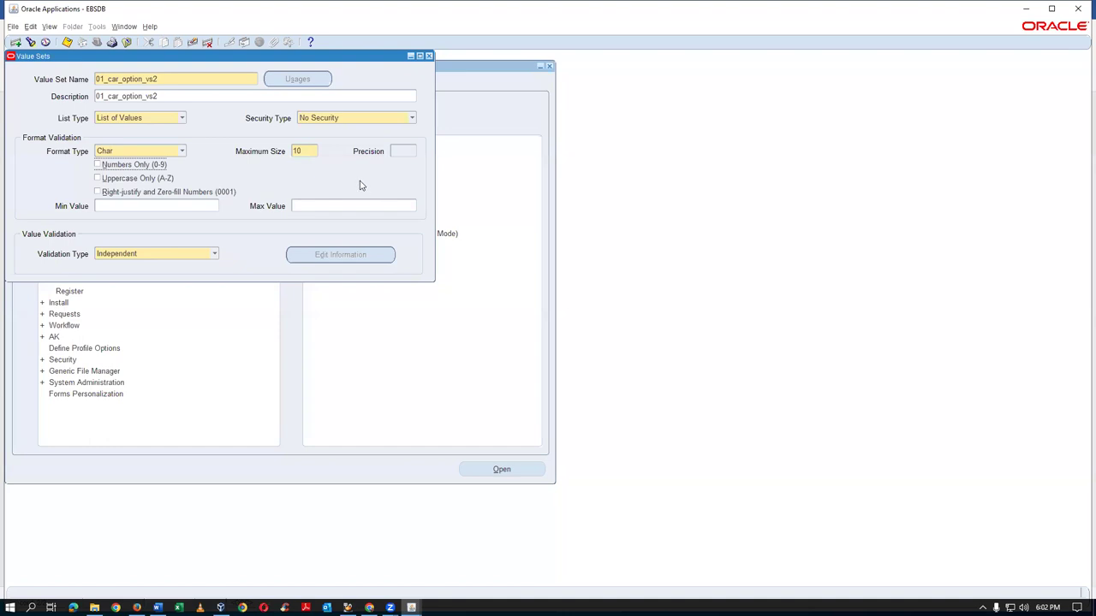
key(ctrl+s)
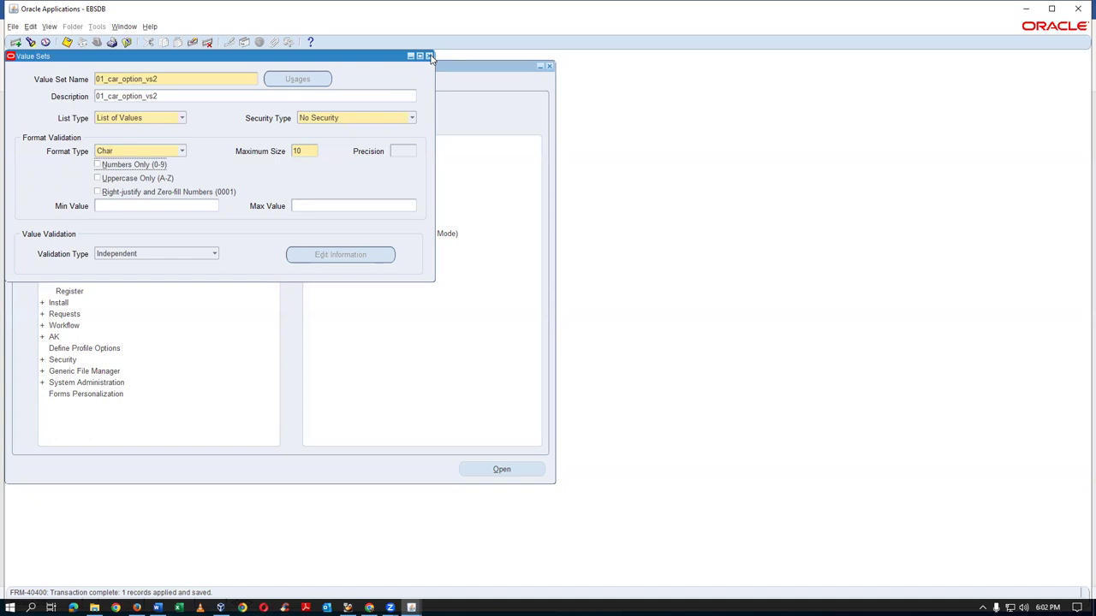
click(429, 55)
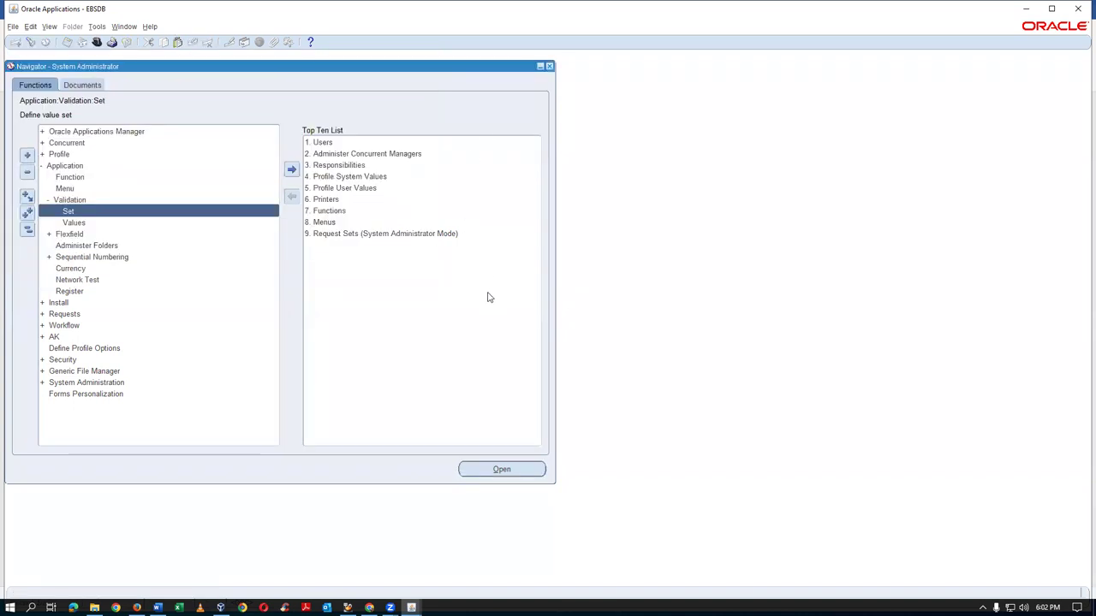
Step: Read the Application – Validation – Values path in step 2 and select Values in the Navigator
key(alt+Tab)
click(321, 528)
click(321, 333)
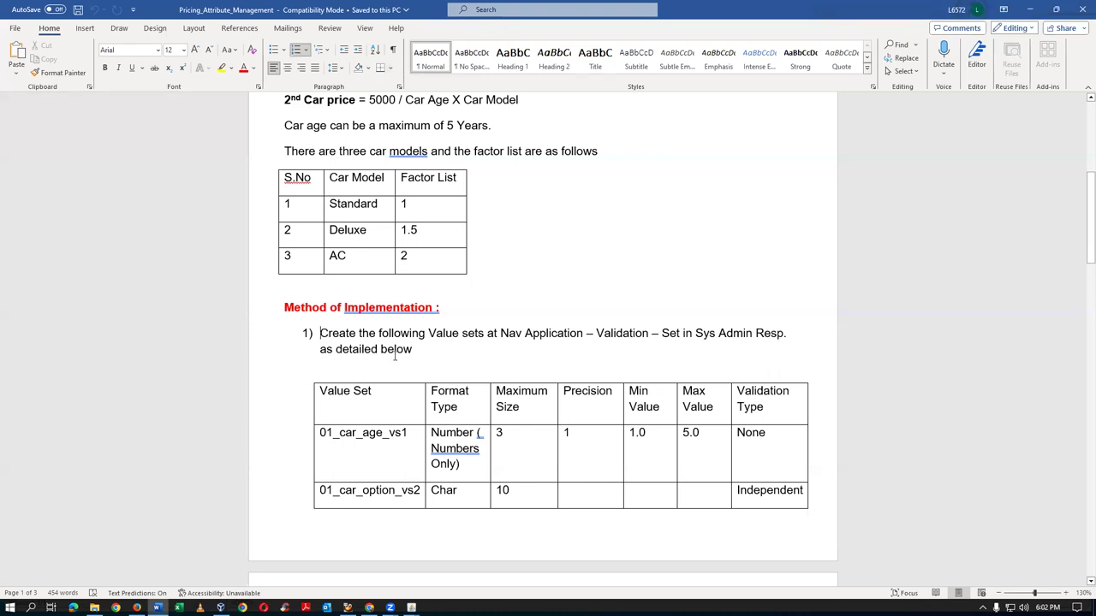
scroll(395, 358, down, 5)
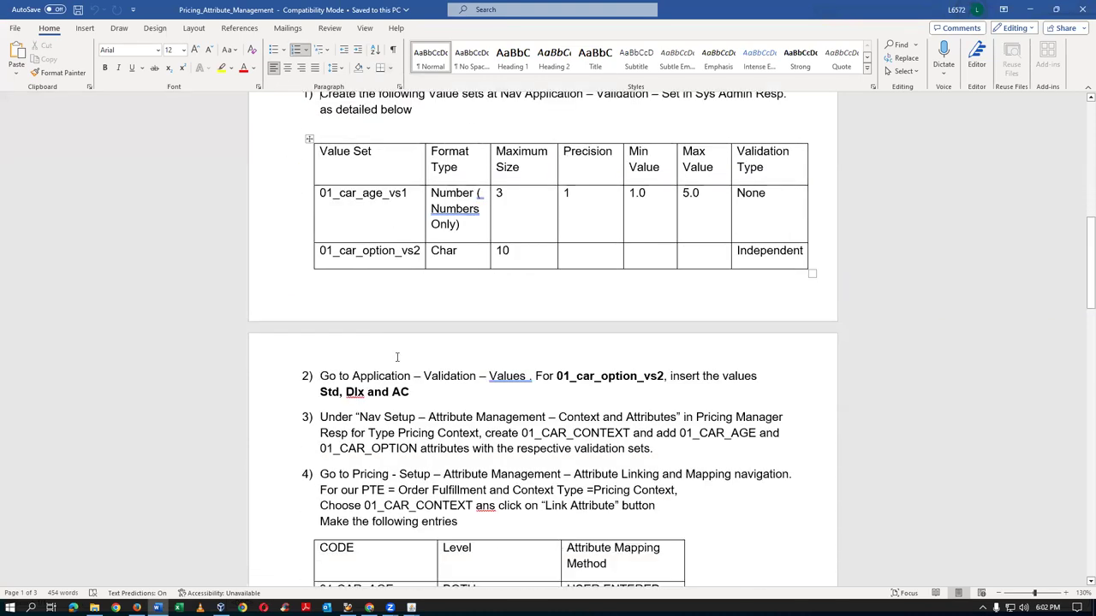
drag(363, 376, 503, 383)
key(alt+Tab)
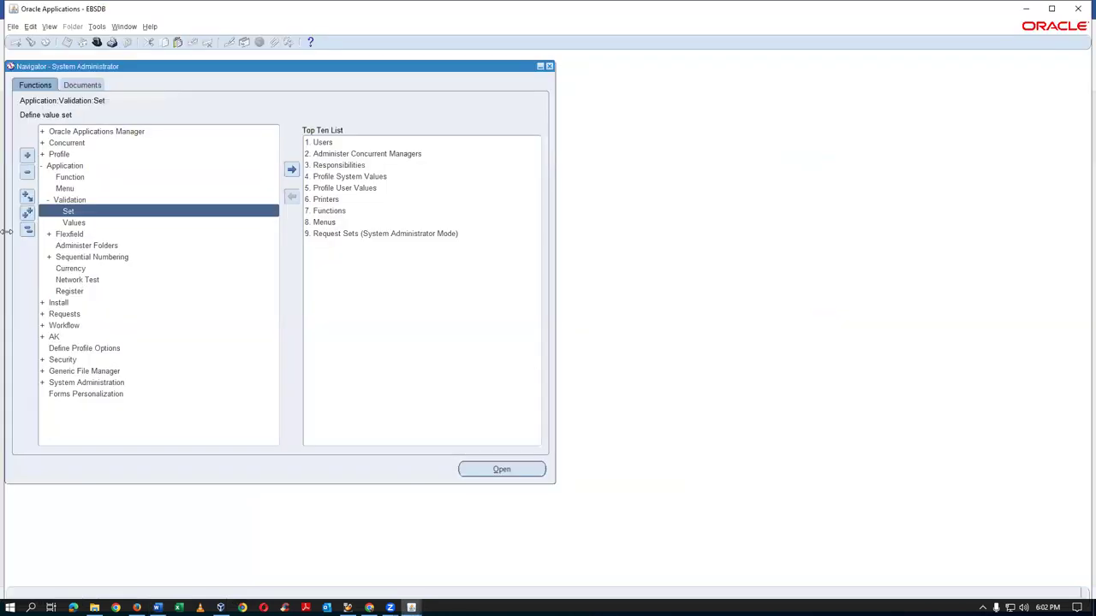
click(80, 227)
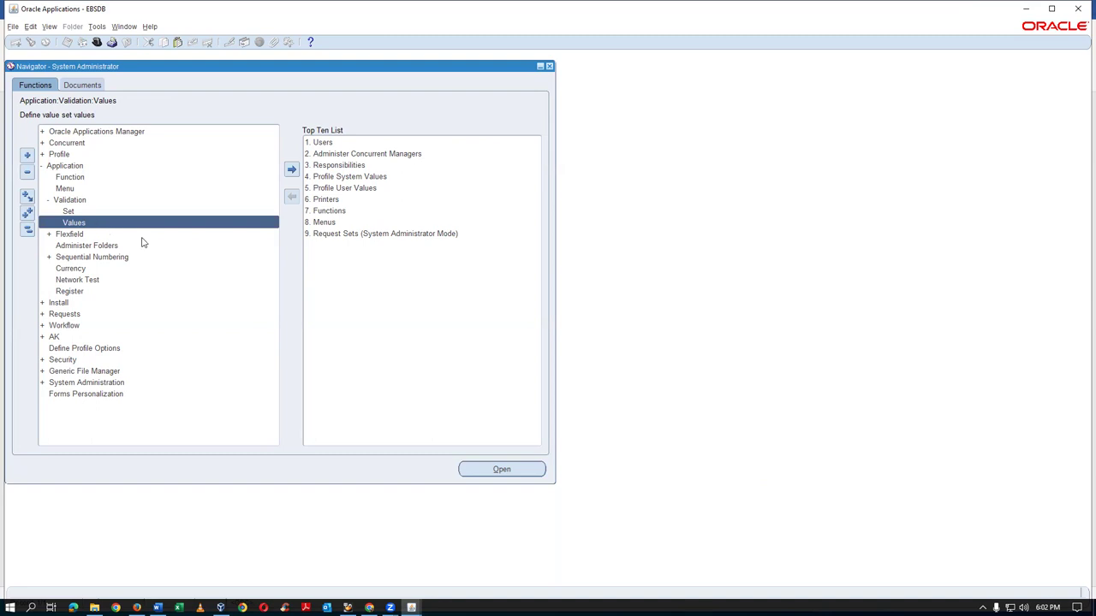
key(alt+Tab)
Step: Review the 01_car_age_vs1 and 01_car_option_vs2 table rows, then scroll to step 3
click(272, 260)
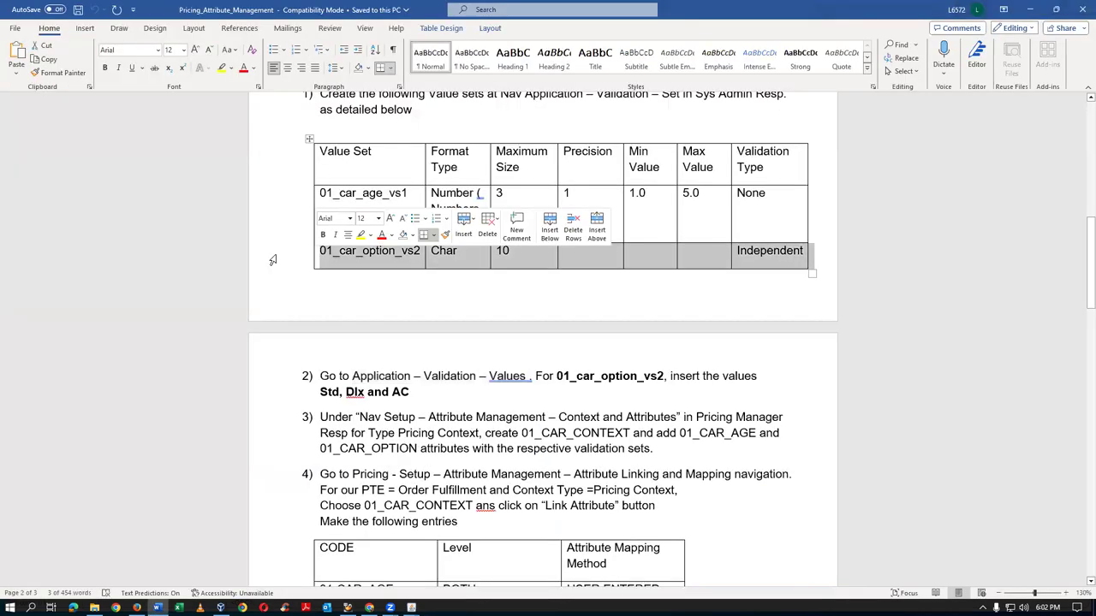
scroll(321, 245, up, 5)
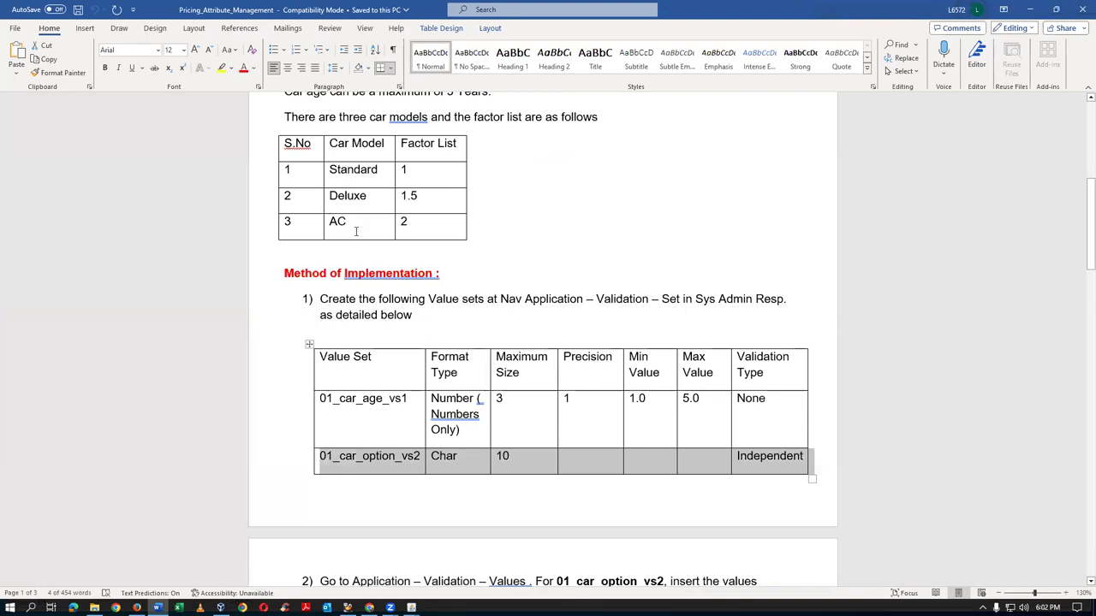
click(397, 458)
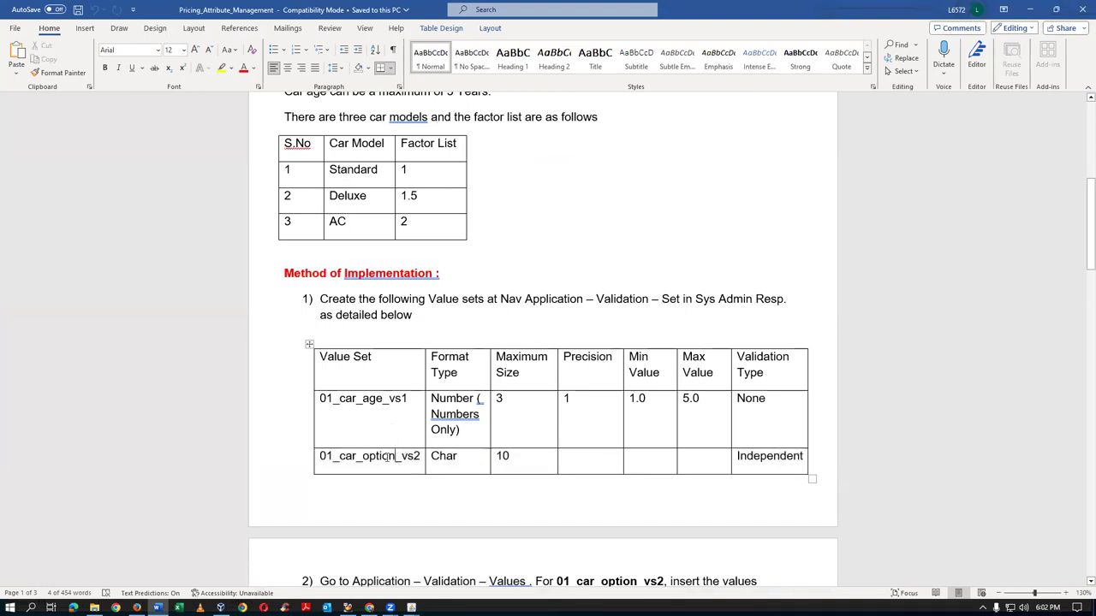
click(245, 414)
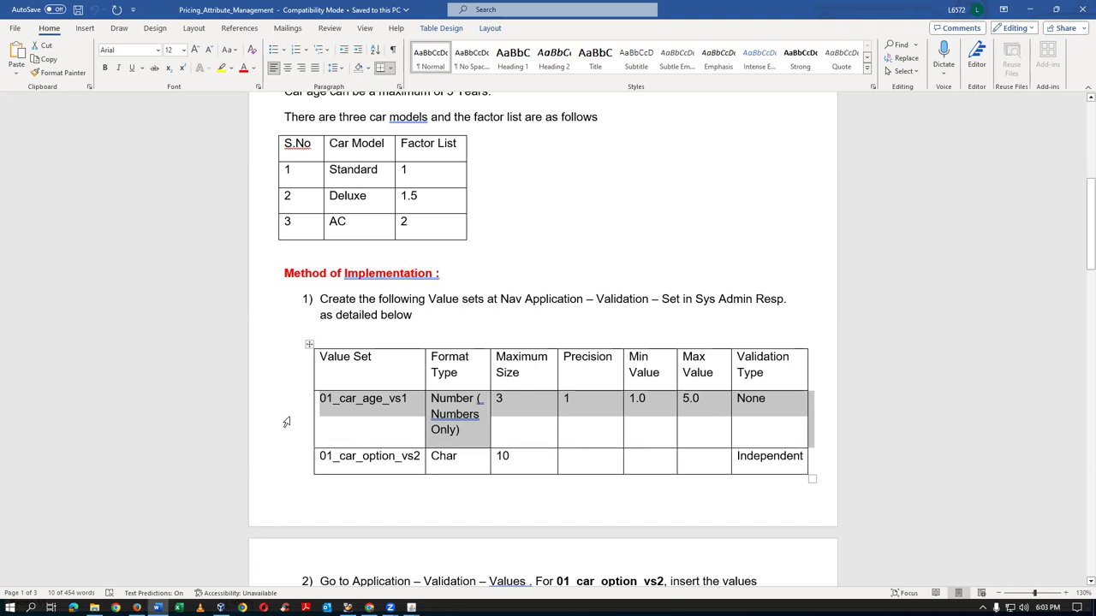
click(290, 468)
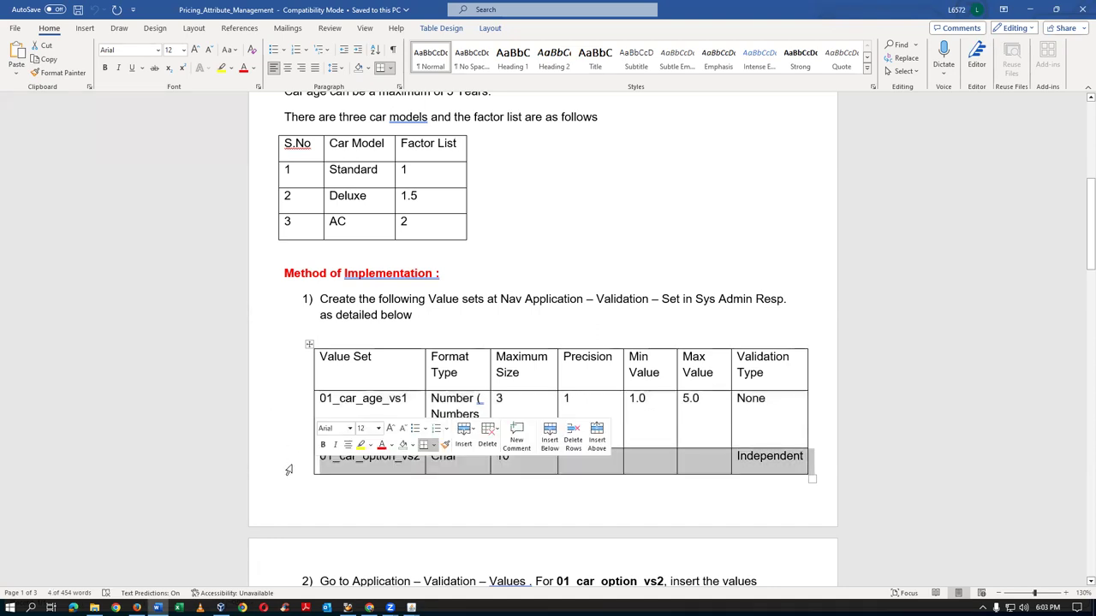
click(638, 338)
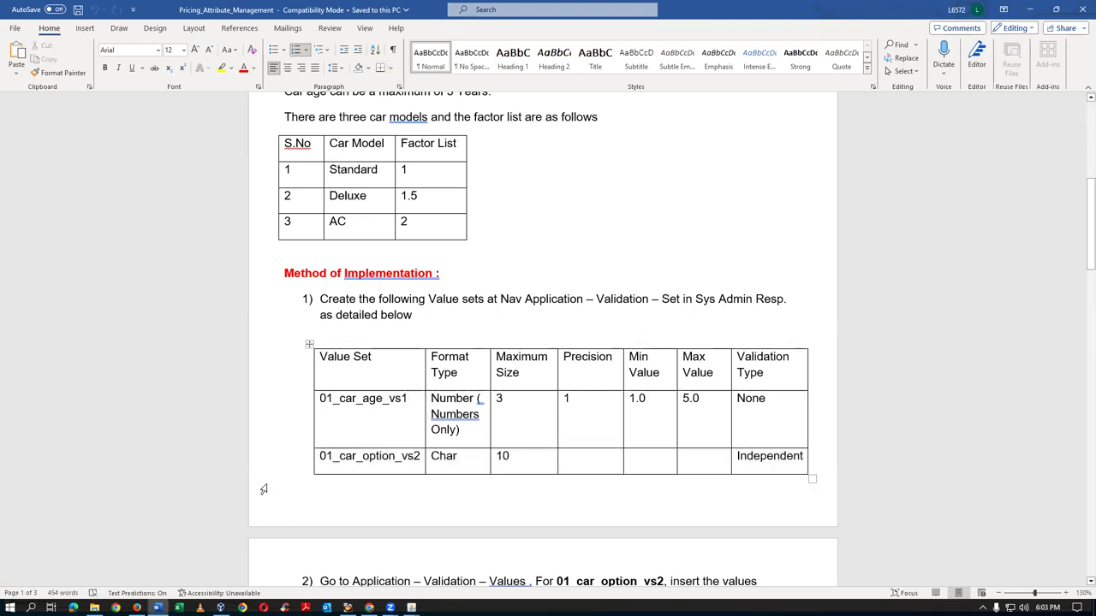
scroll(316, 476, down, 5)
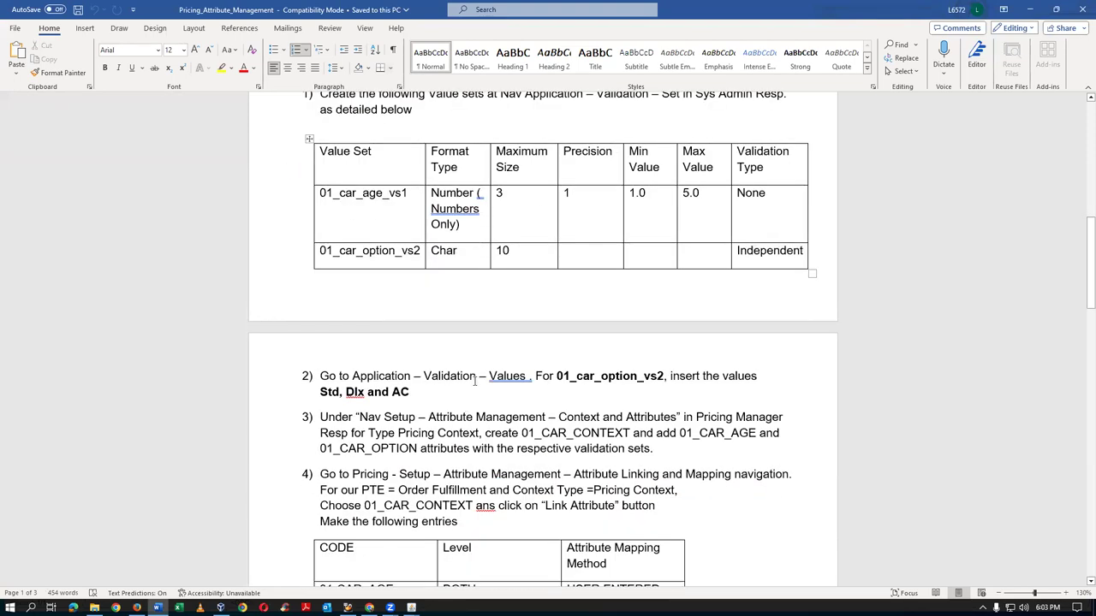
key(alt+Tab)
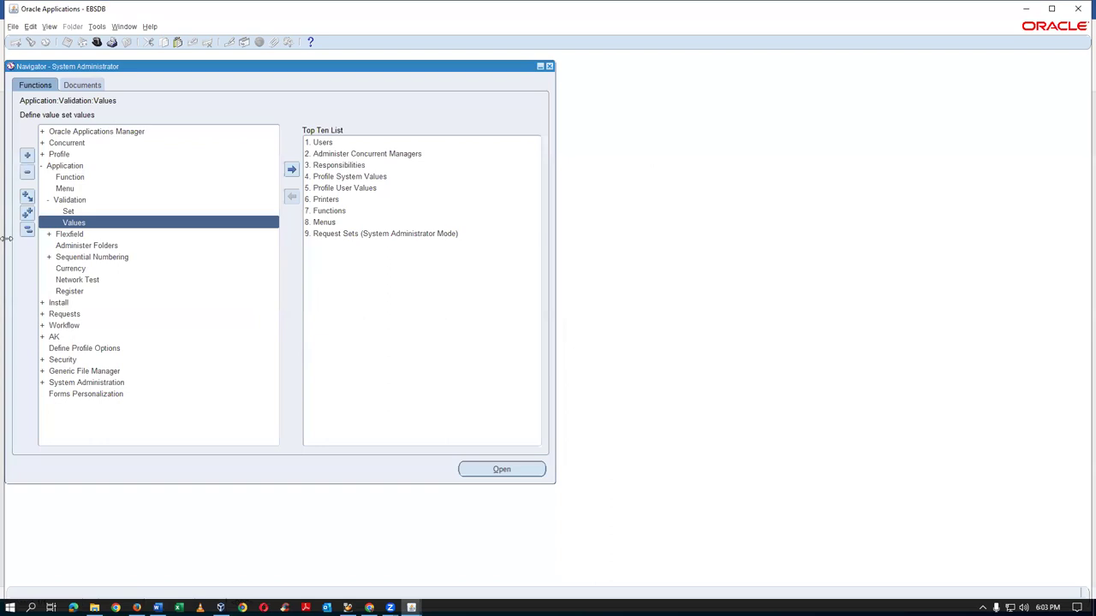
double_click(82, 223)
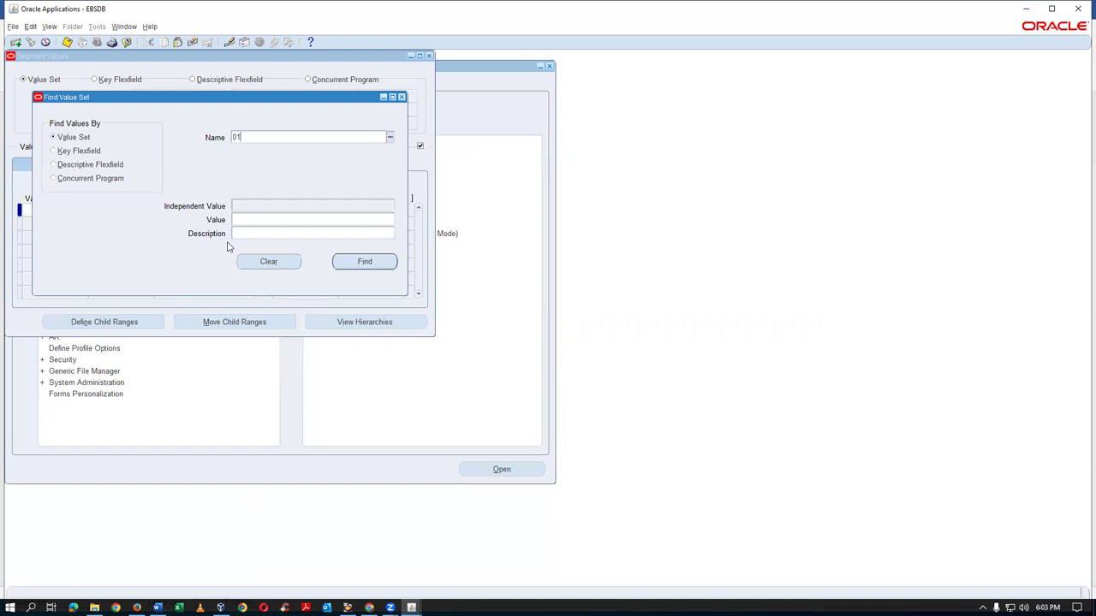
key(Tab)
key(BackSpace)
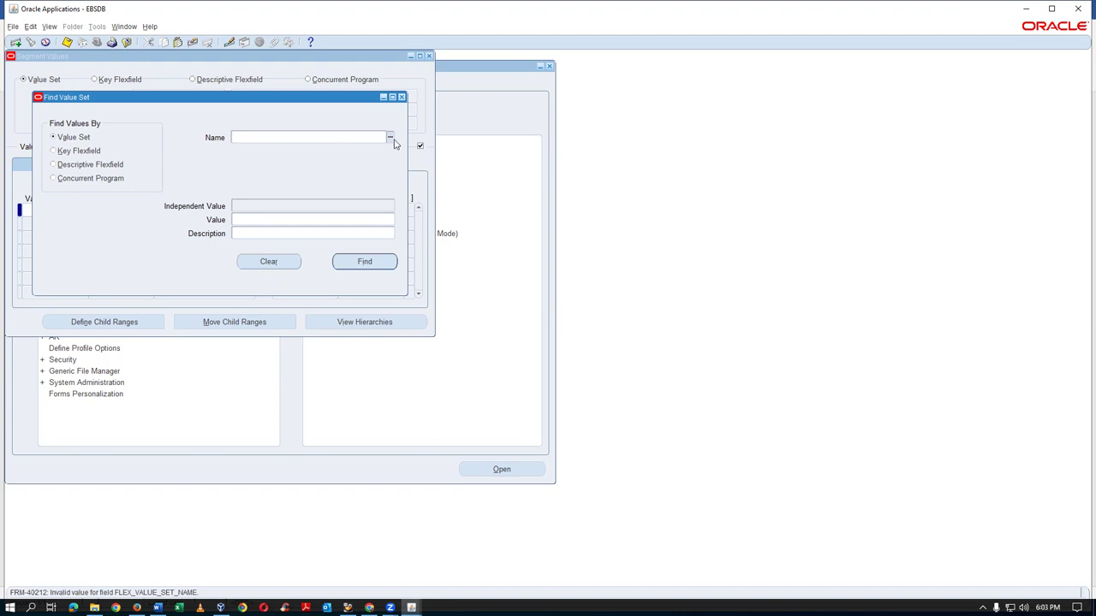
key(alt+Tab)
key(alt+Tab)
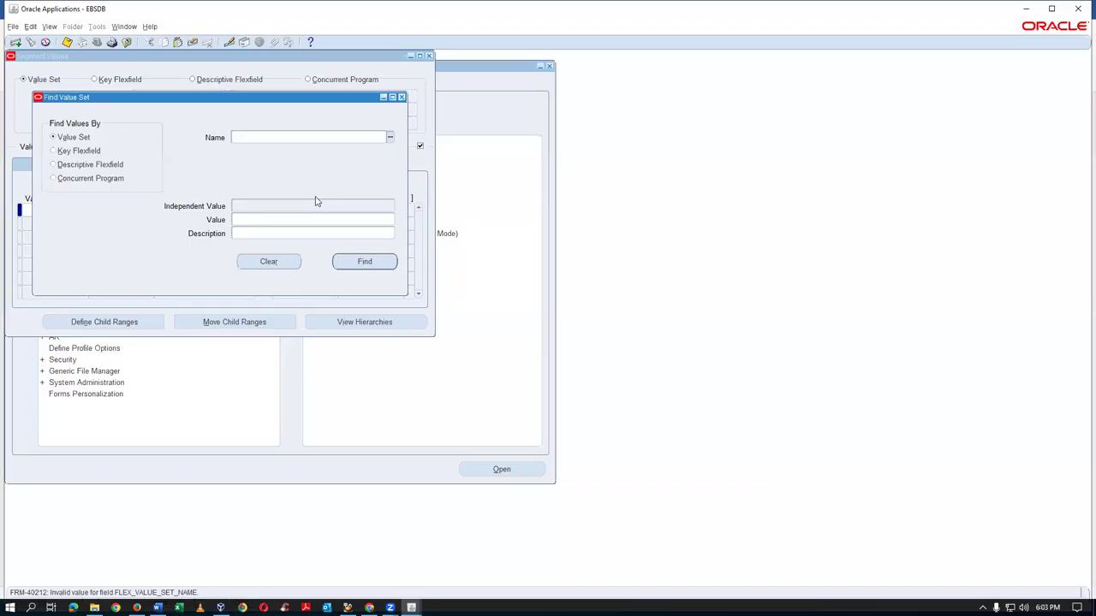
text(%)
click(316, 201)
key(BackSpace)
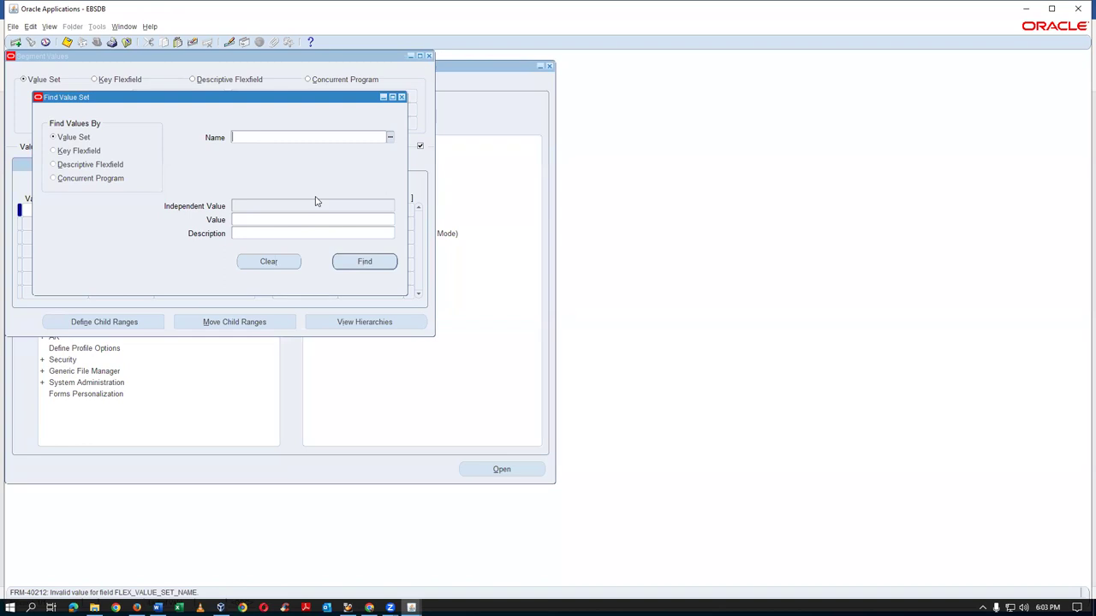
click(390, 139)
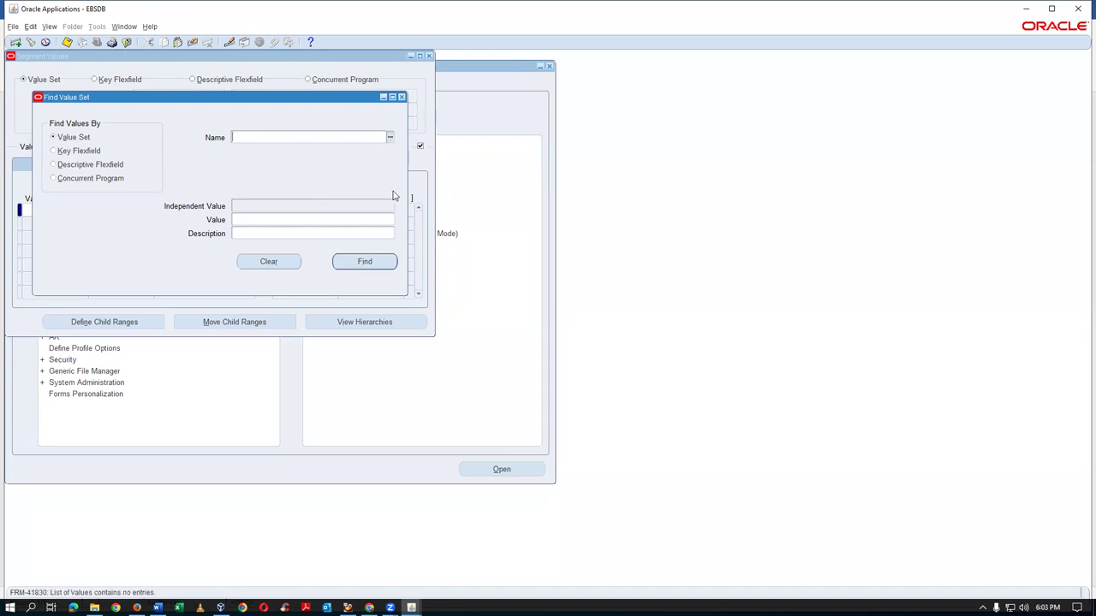
click(390, 138)
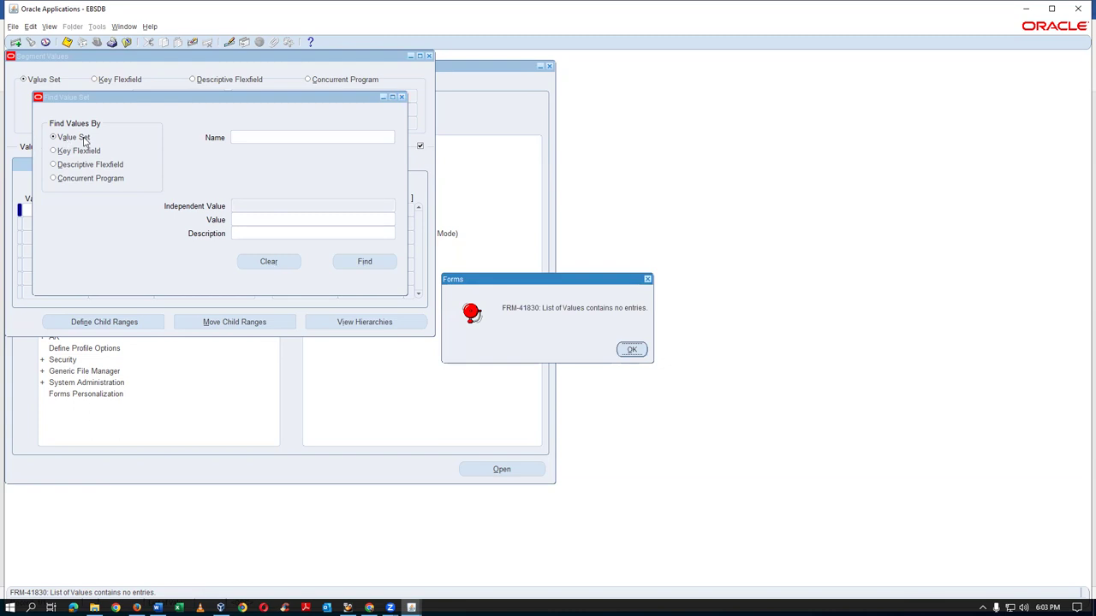
click(636, 350)
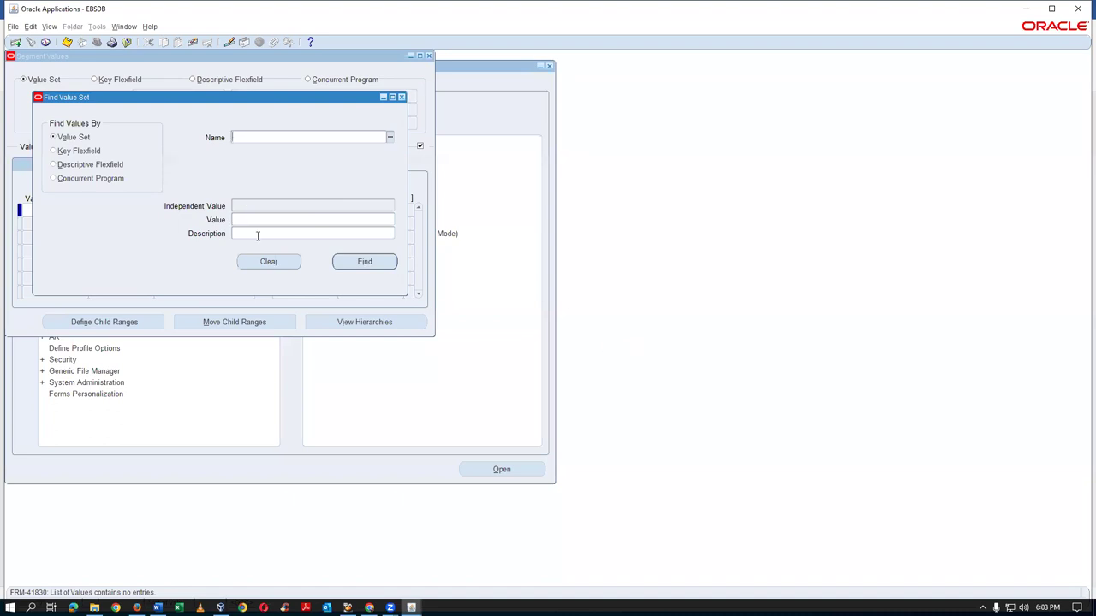
click(402, 98)
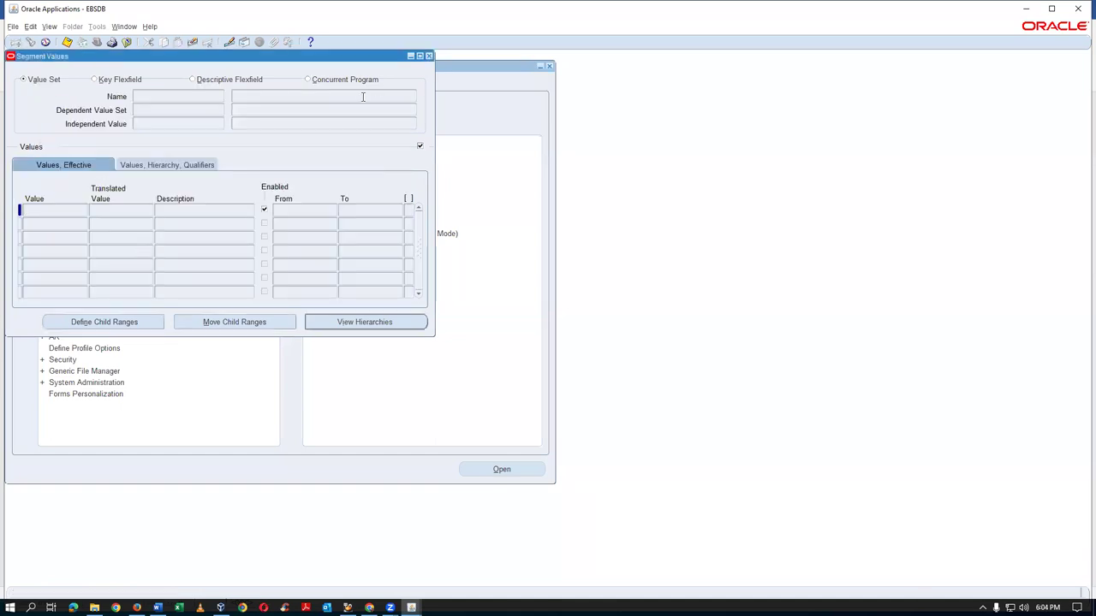
Step: Close Segment Values and query the Value Sets form for names matching 01%
click(429, 57)
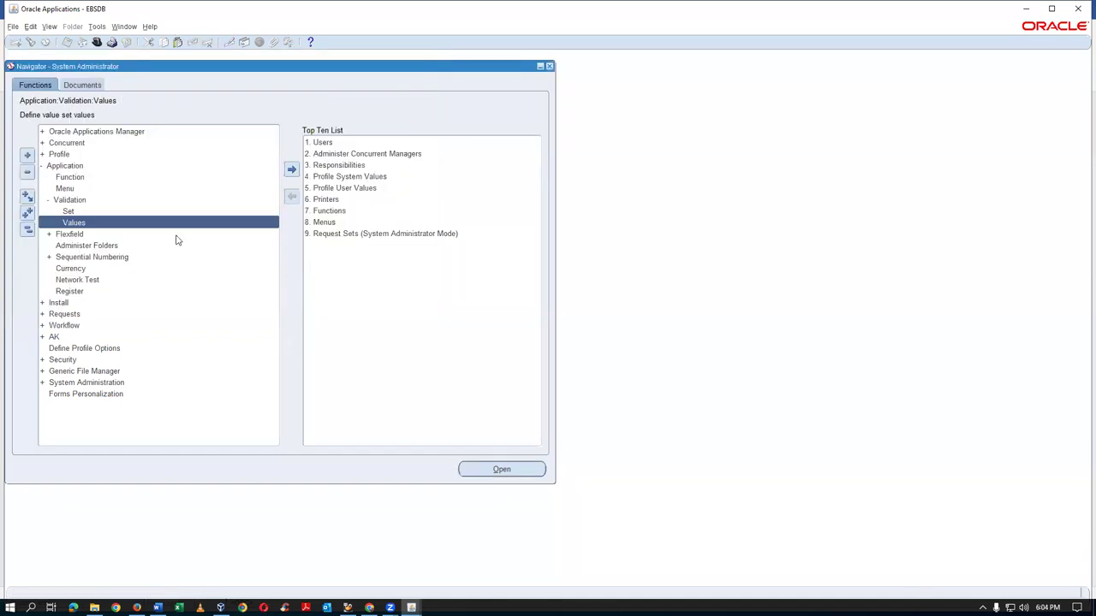
double_click(76, 212)
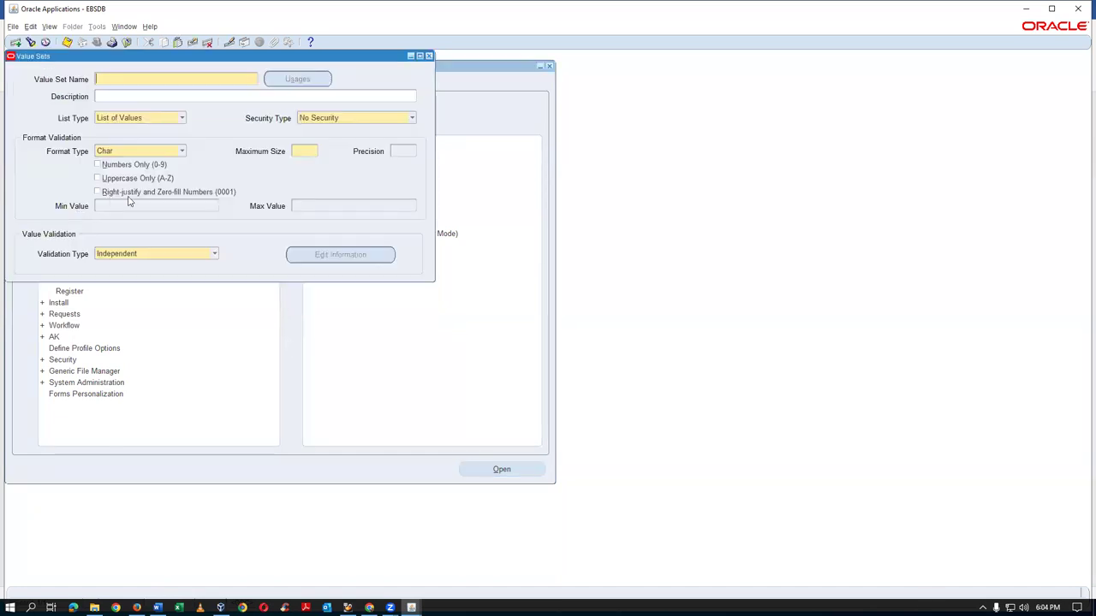
key(F11)
text(01%)
key(ctrl+F11)
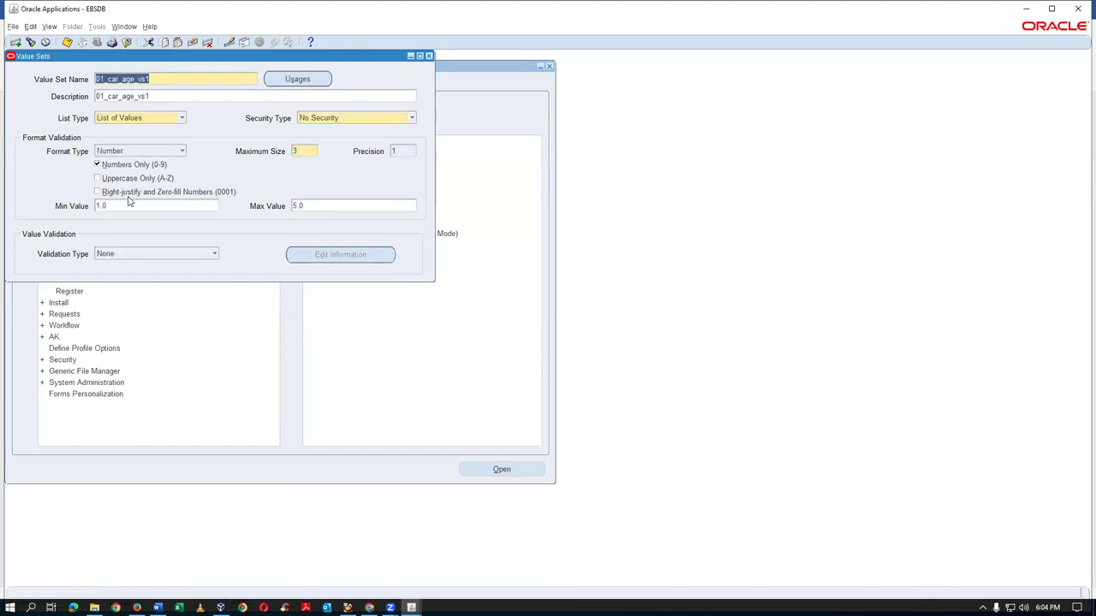
Step: Keep No Security, step to 01_car_option_vs2, and close the Value Sets form
click(356, 120)
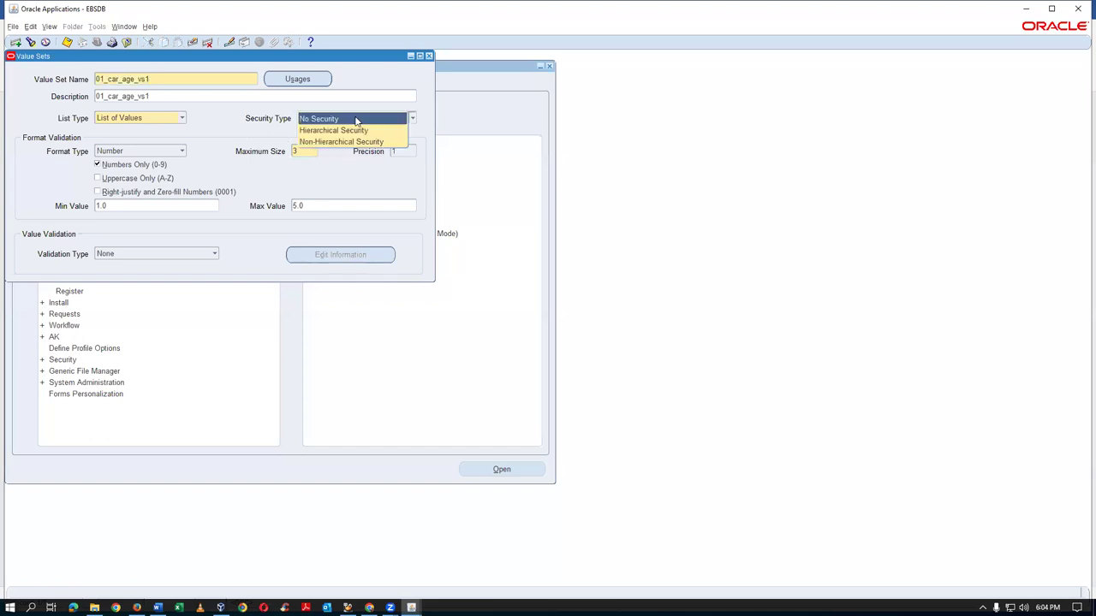
click(356, 119)
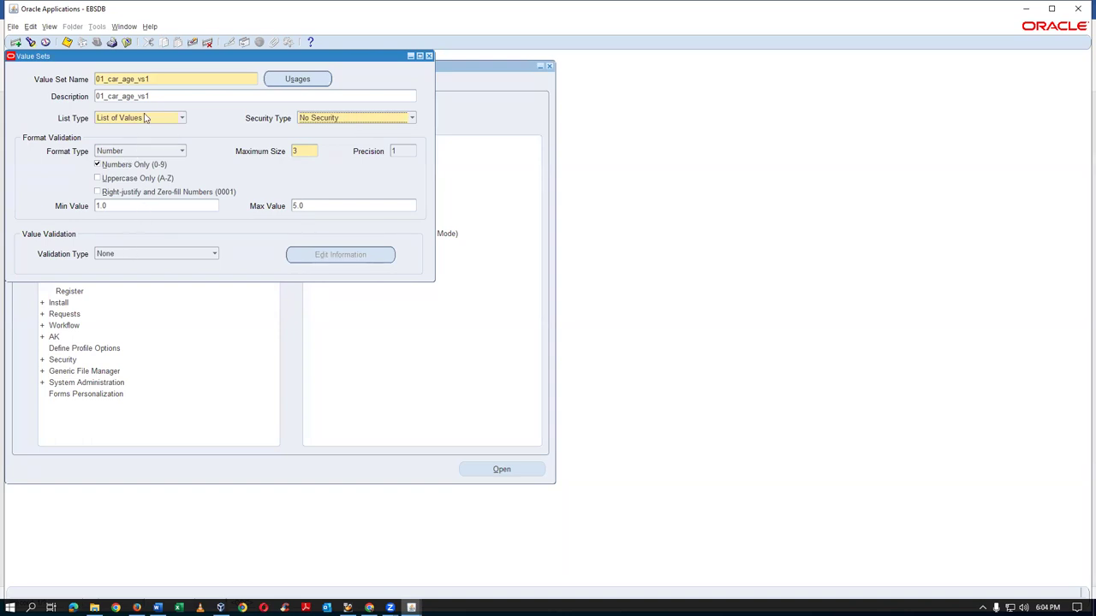
click(162, 79)
key(Down)
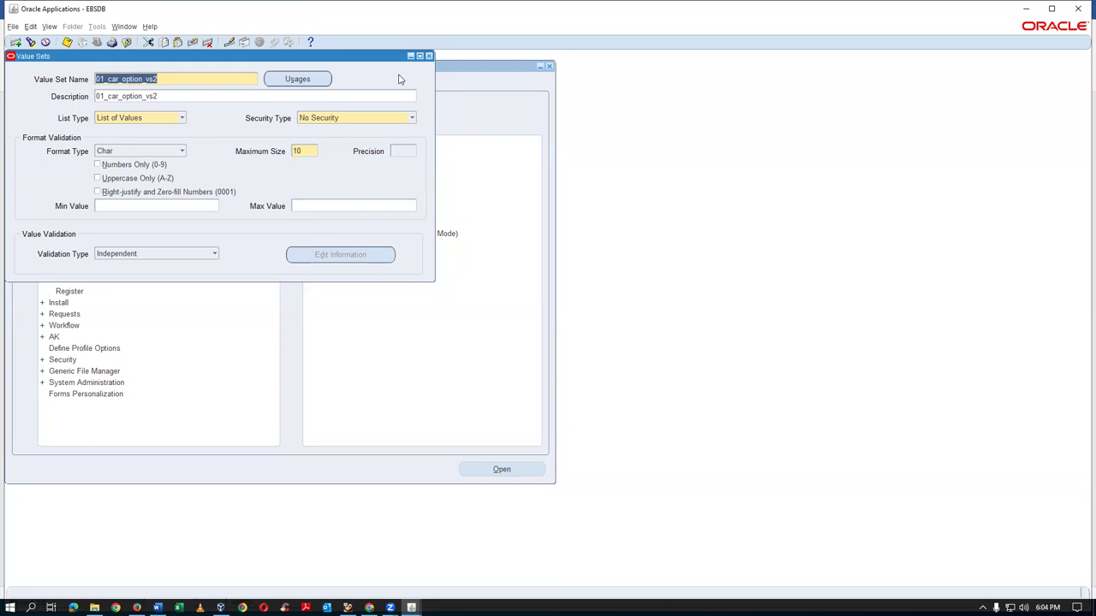
click(429, 55)
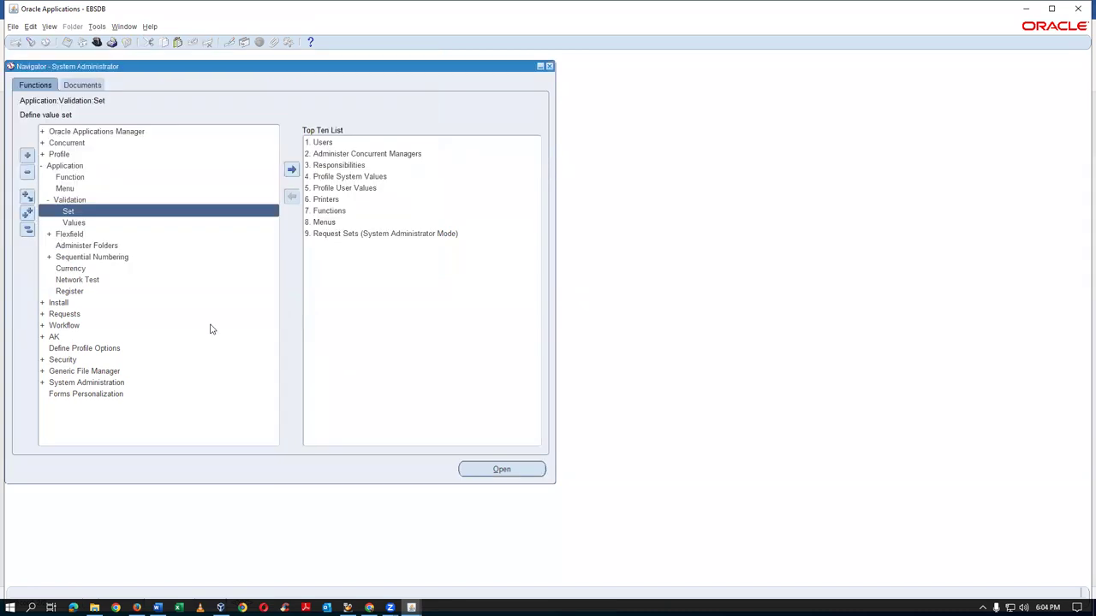
Step: Open and close the Segment Values form, then collapse the Navigator function tree
double_click(92, 225)
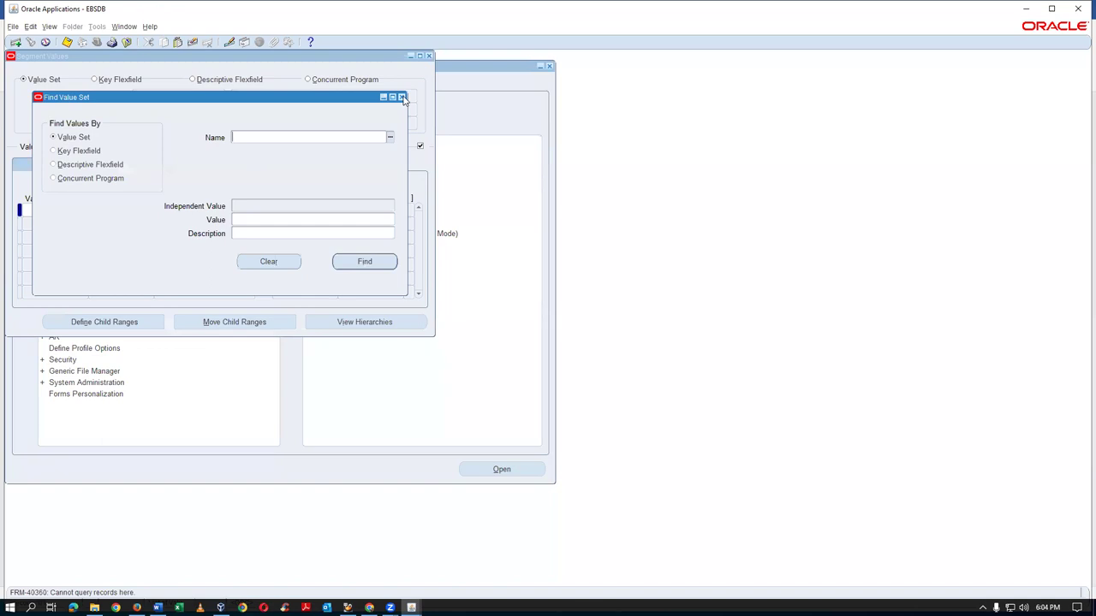
click(402, 98)
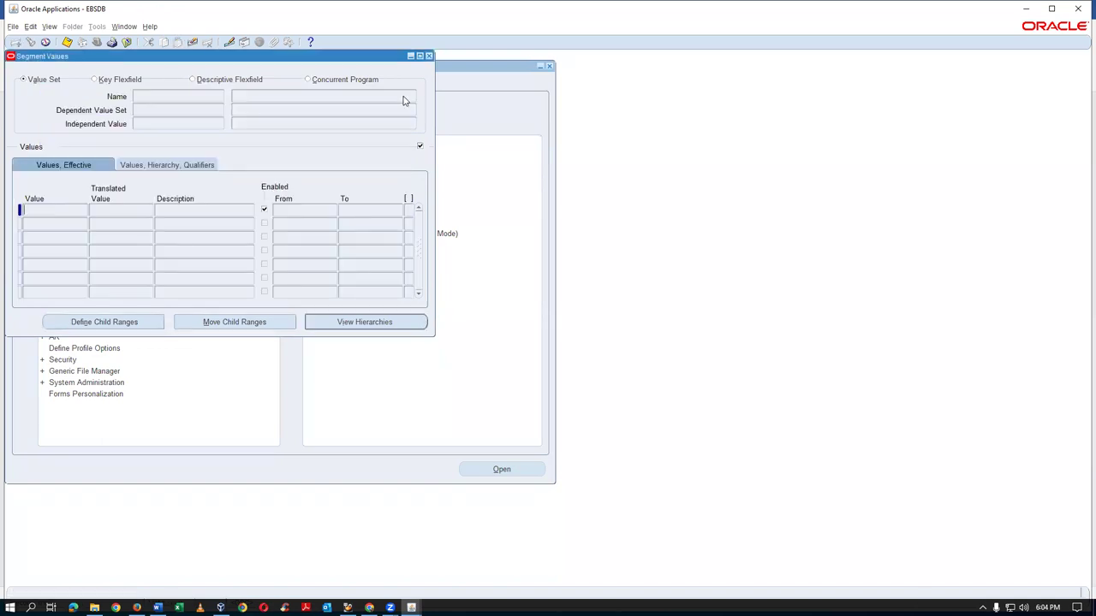
click(429, 56)
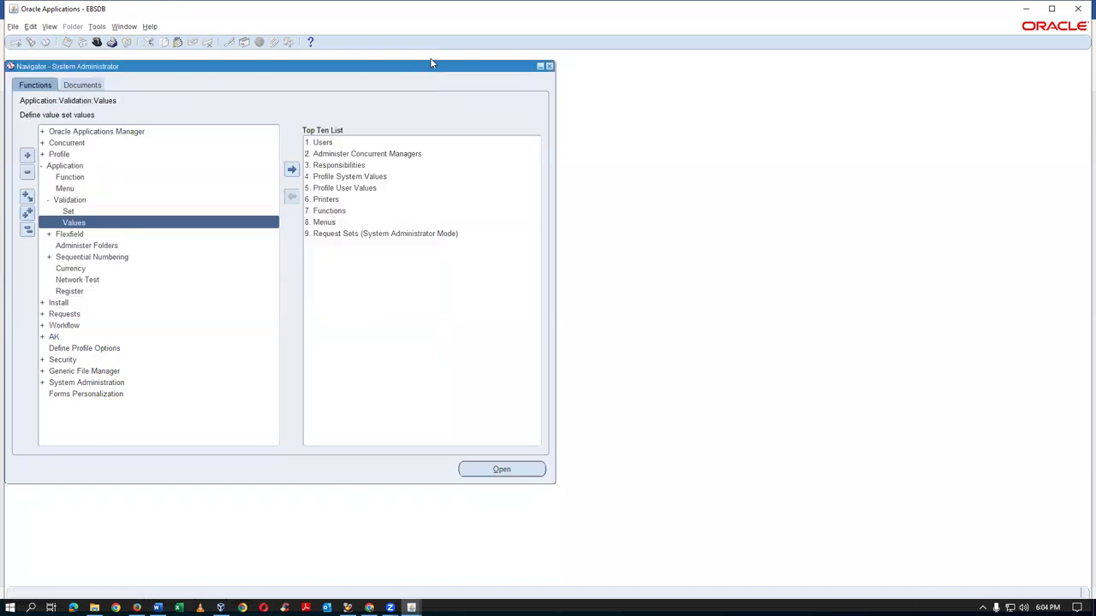
click(82, 212)
click(91, 225)
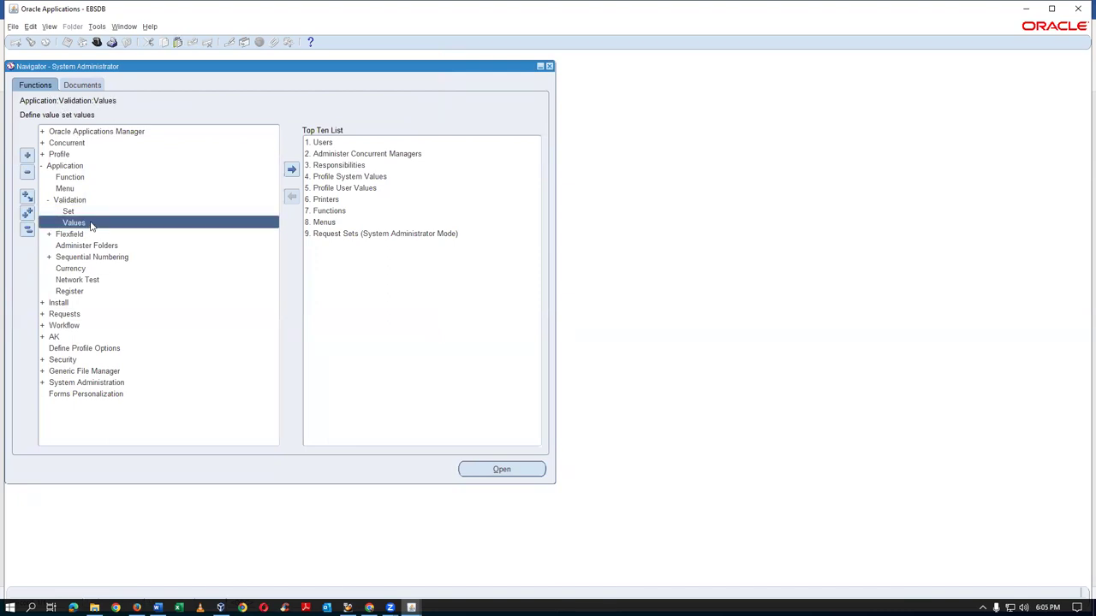
click(28, 230)
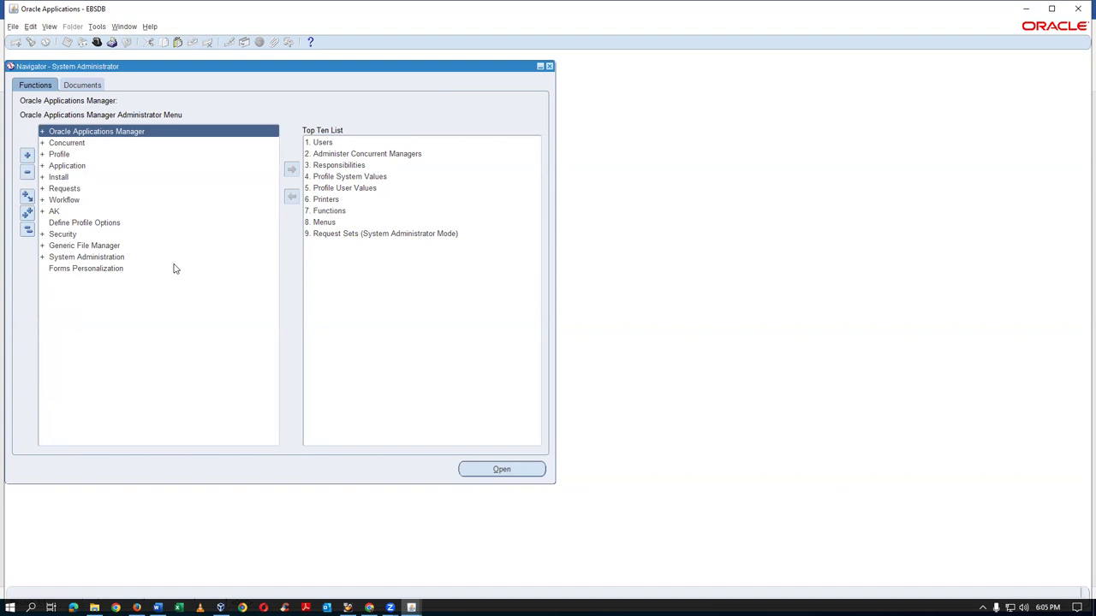
Step: Exit Oracle Applications and confirm
key(alt+f)
key(x)
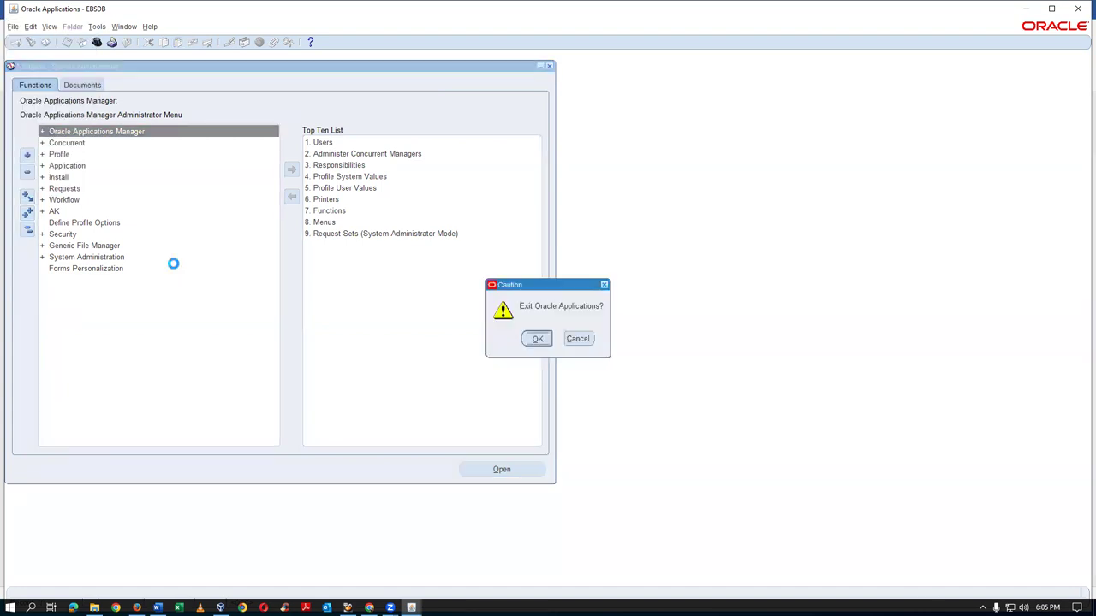
key(Return)
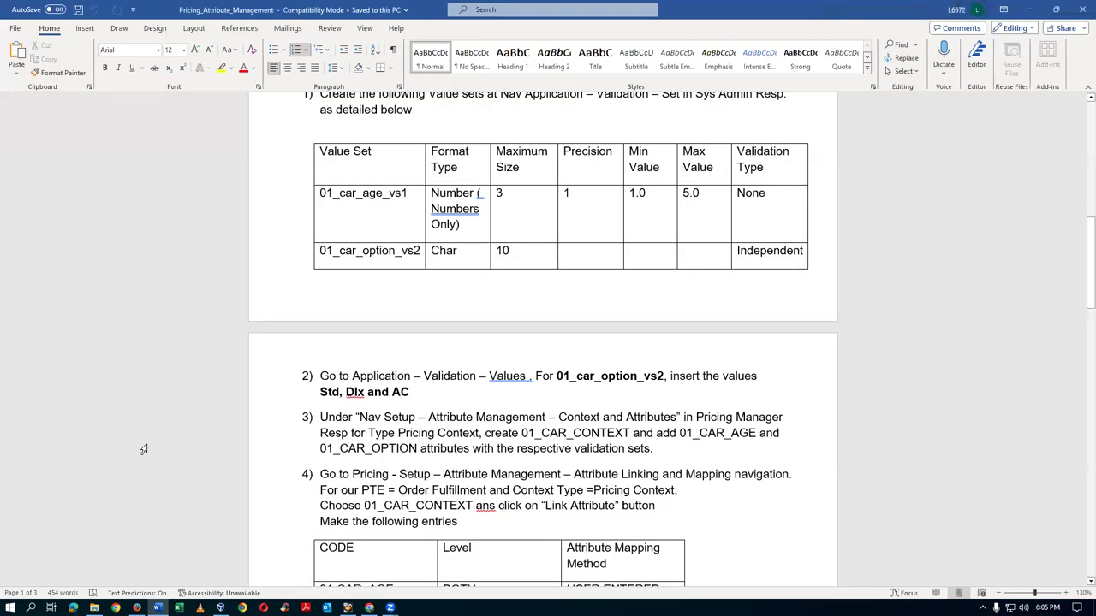
Step: Log out of E-Business Suite and log back in with the user's credentials
click(136, 608)
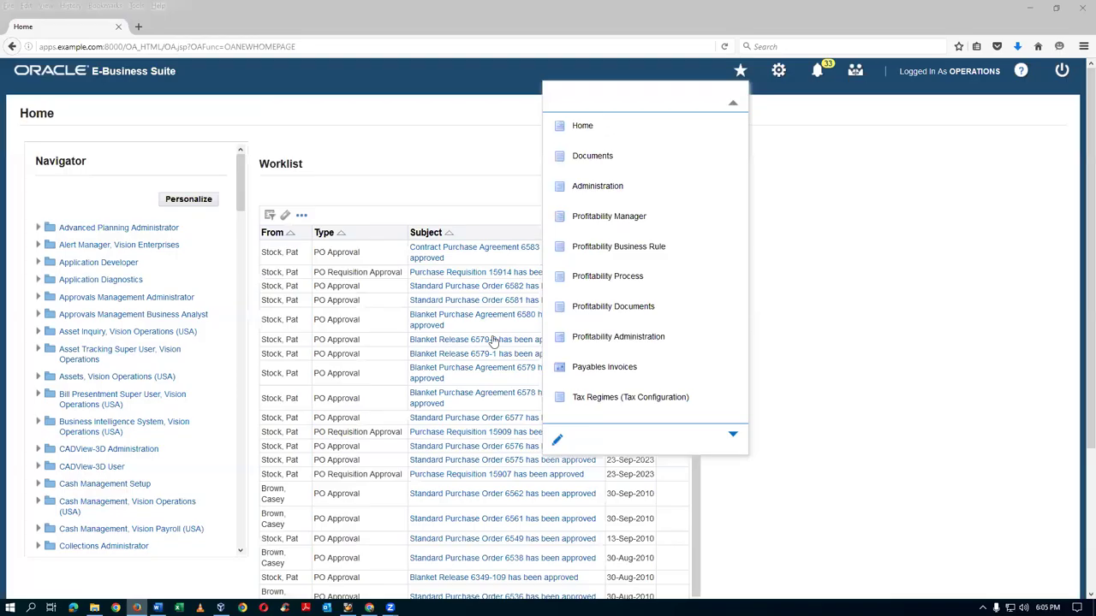
click(1061, 73)
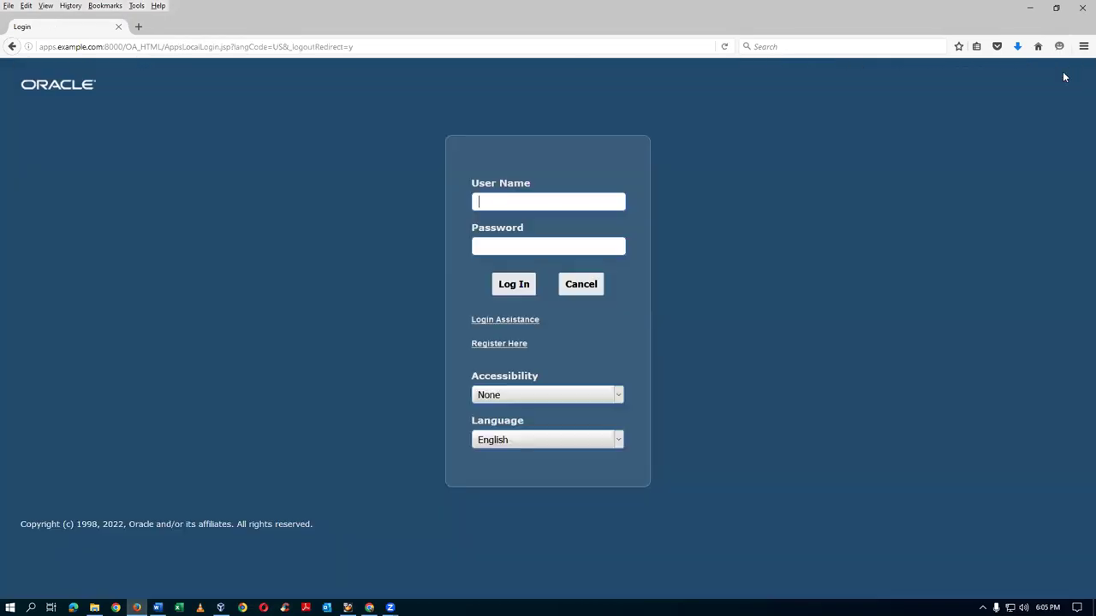
text(operations)
key(Tab)
text(**********)
key(Return)
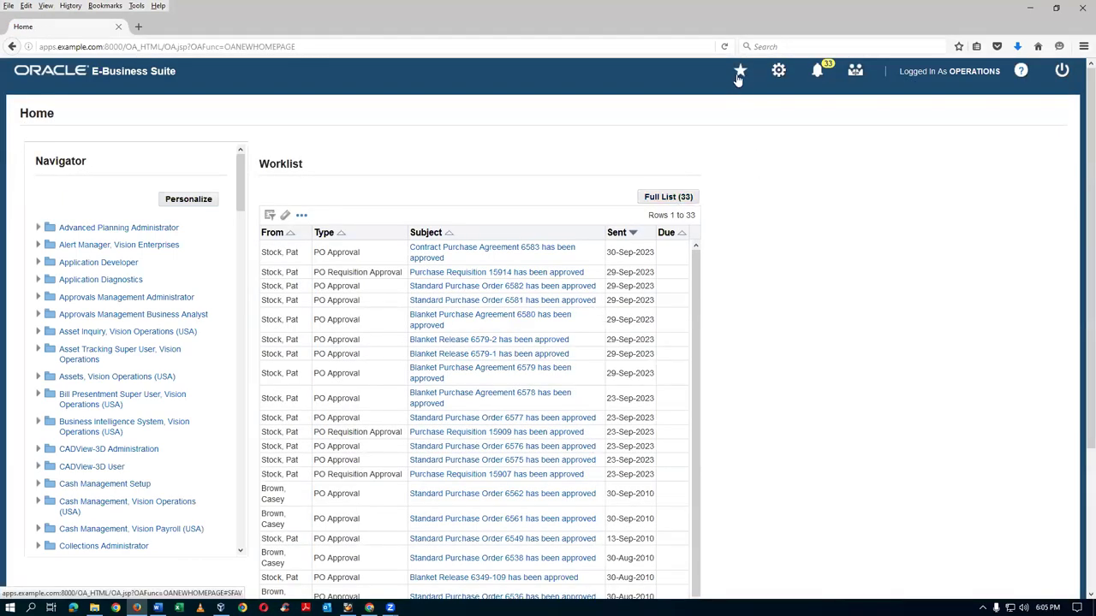
Step: Launch Forms from a favourite, accept the Java prompts, and choose System Administrator
click(740, 72)
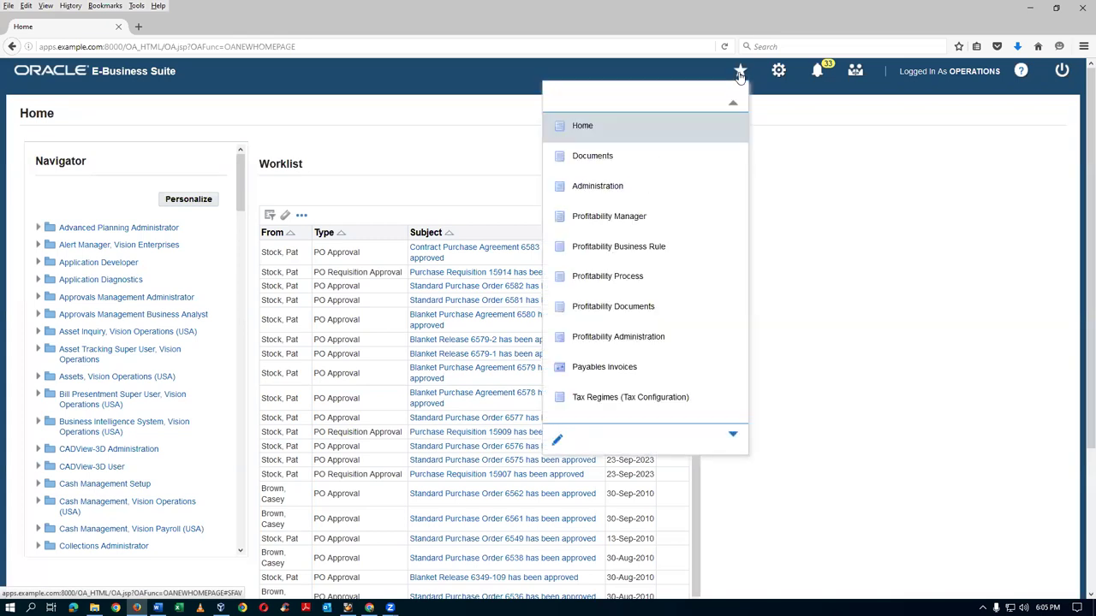
click(624, 370)
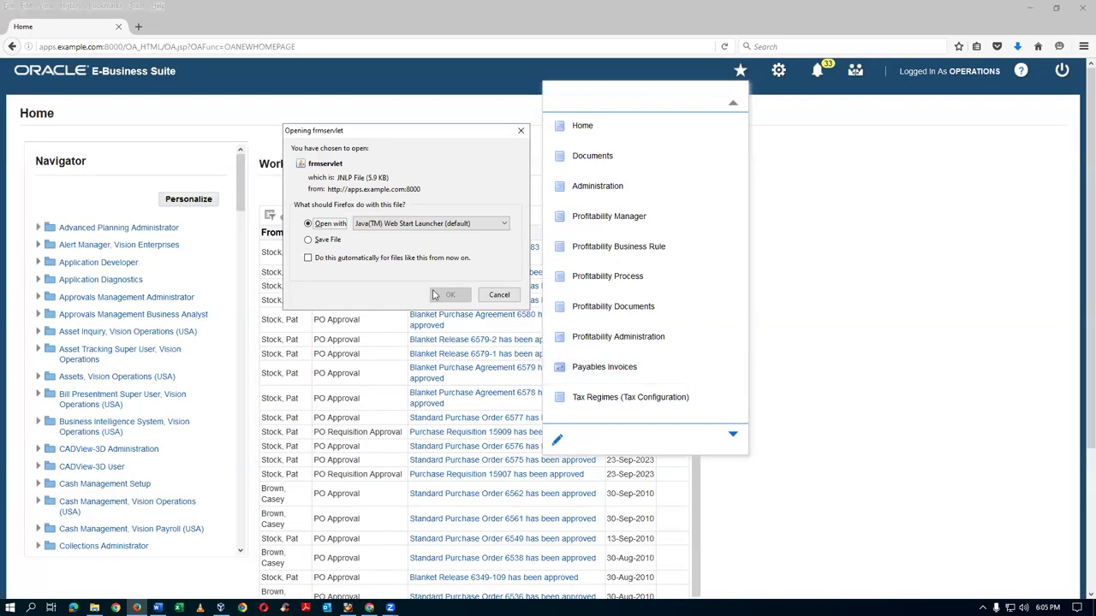
click(435, 296)
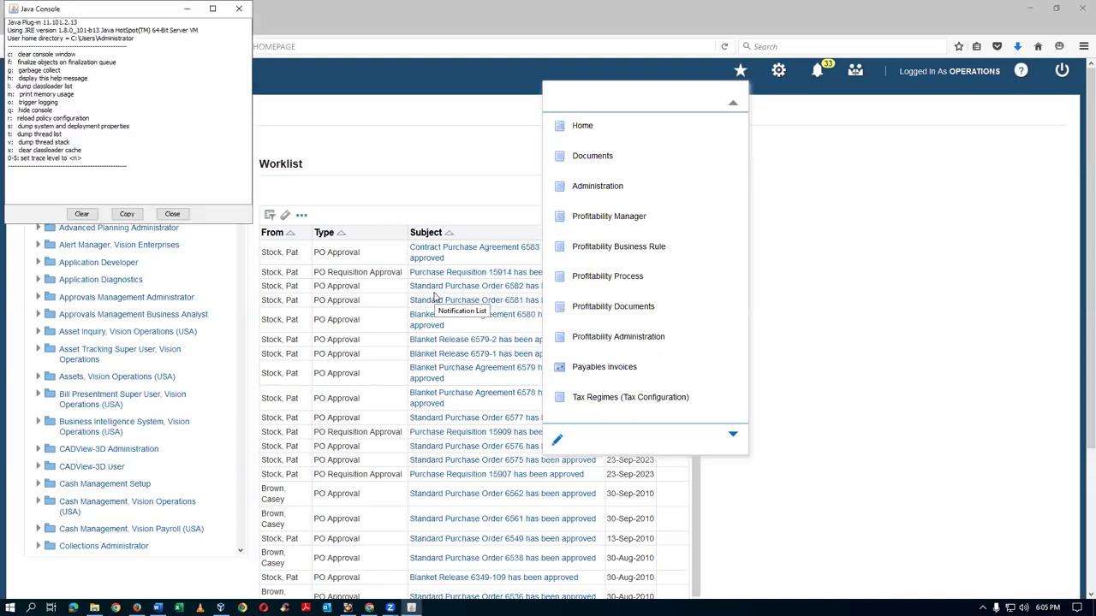
click(446, 365)
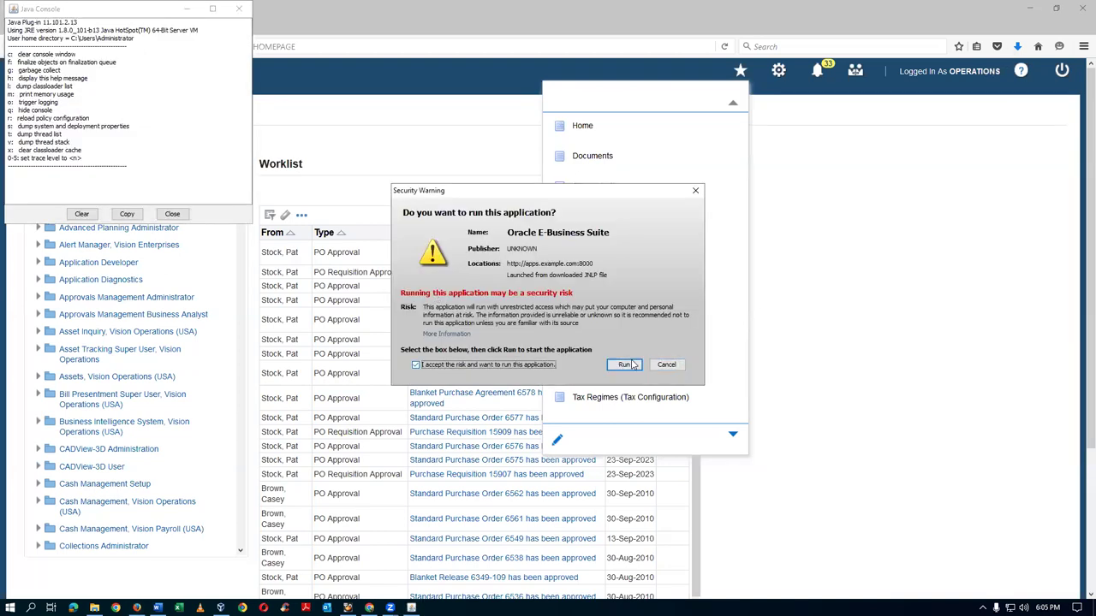
click(634, 370)
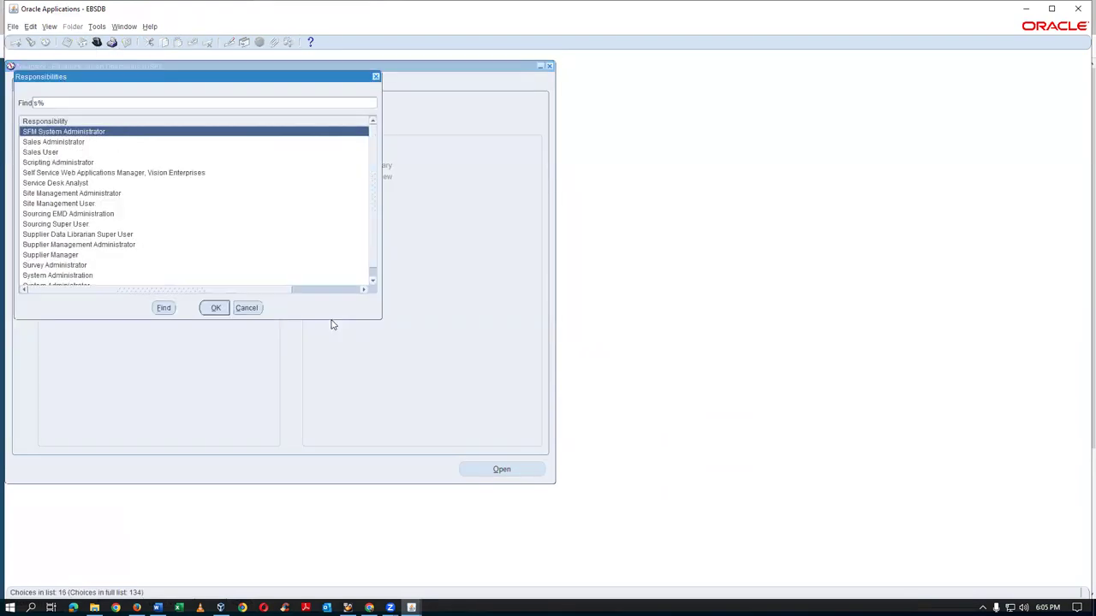
key(Down)
key(Return)
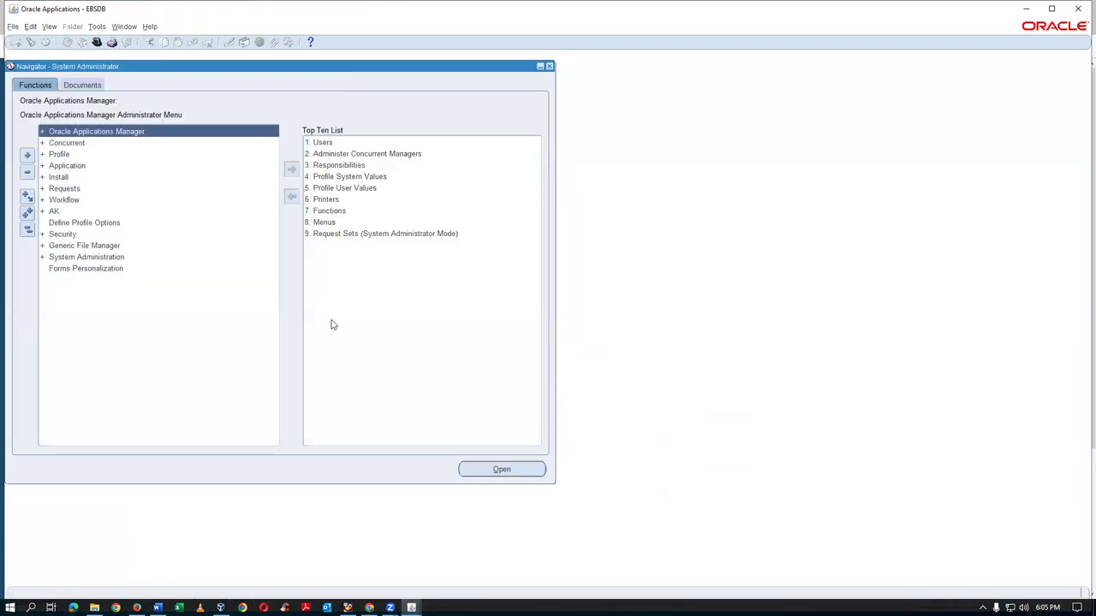
Step: Open Validation > Values, try 01% in the Find window, then close it
double_click(83, 171)
double_click(80, 202)
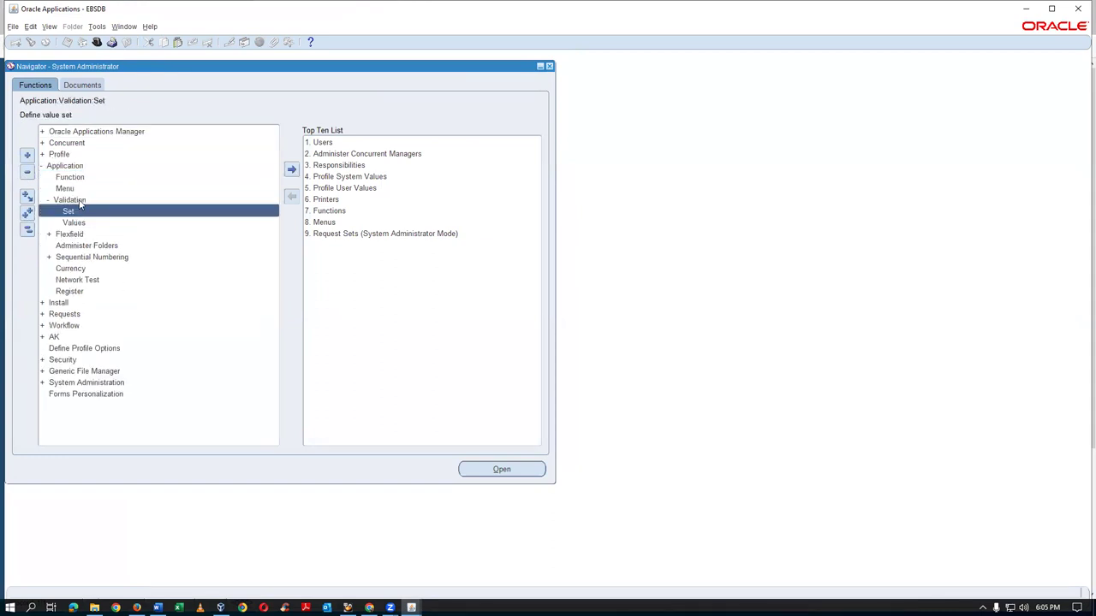
double_click(83, 224)
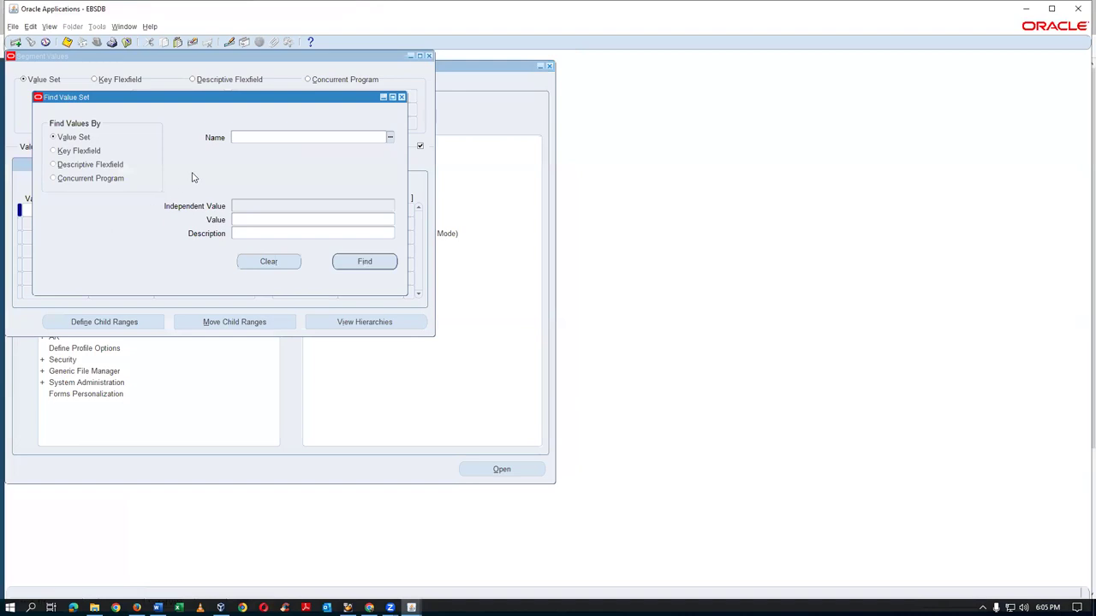
text(01%)
key(Tab)
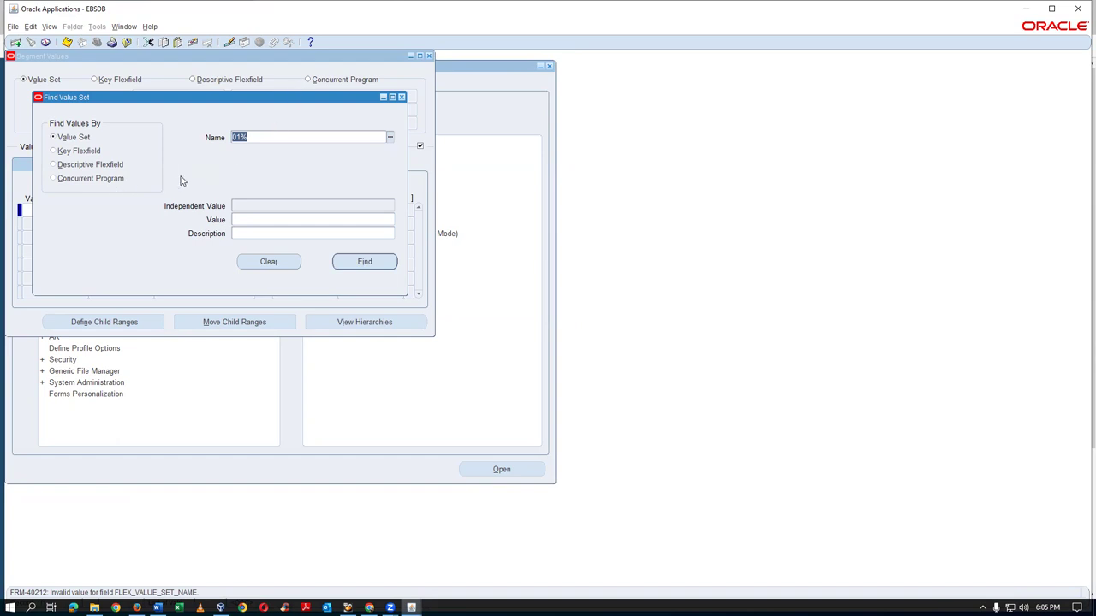
key(BackSpace)
click(244, 219)
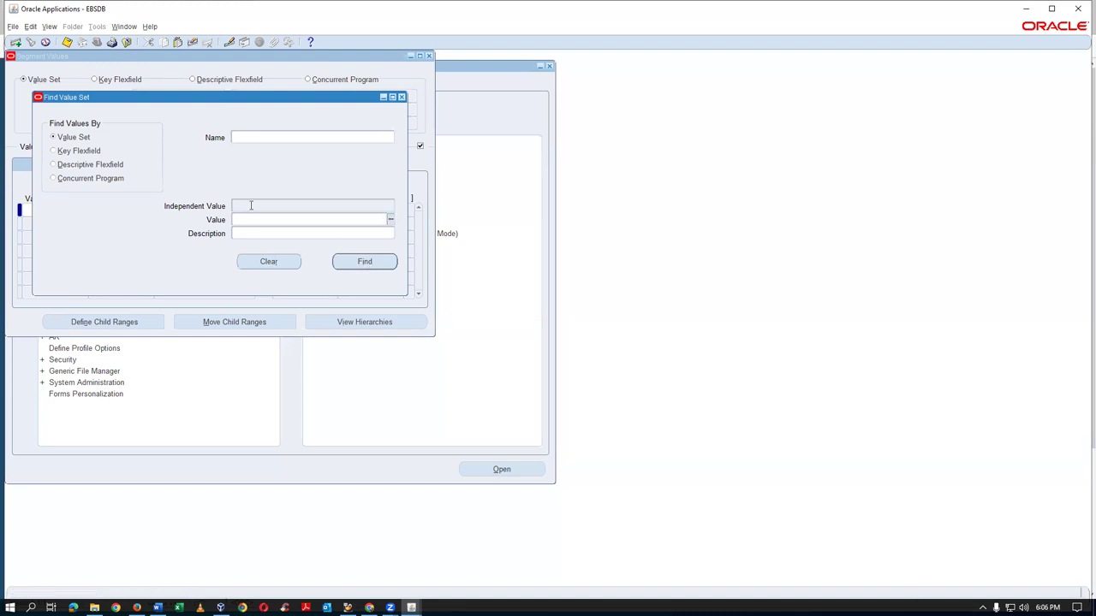
click(278, 135)
click(366, 257)
click(366, 261)
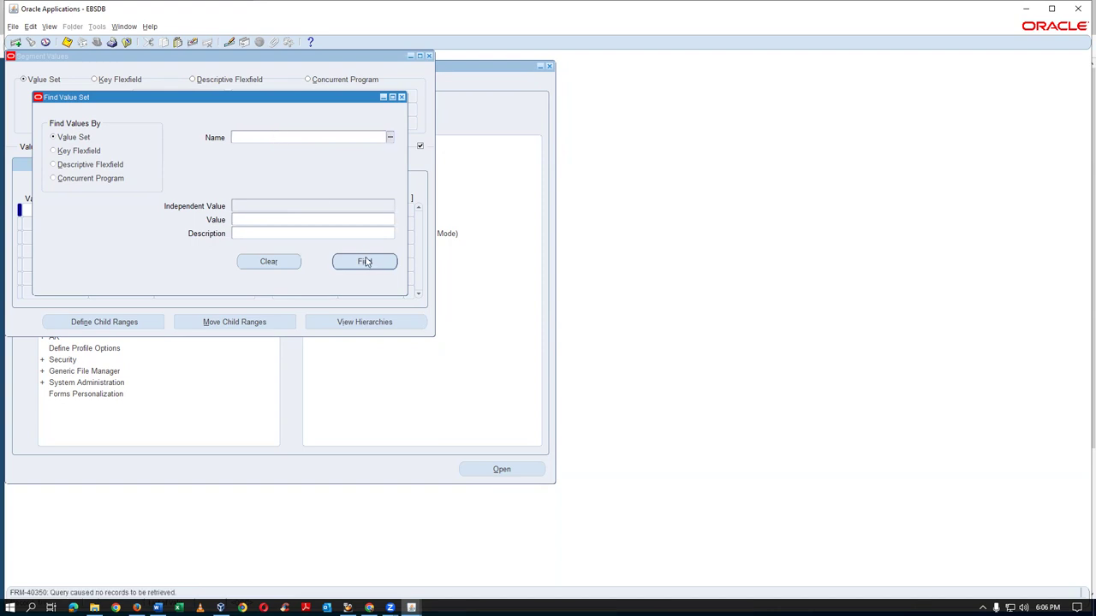
click(402, 97)
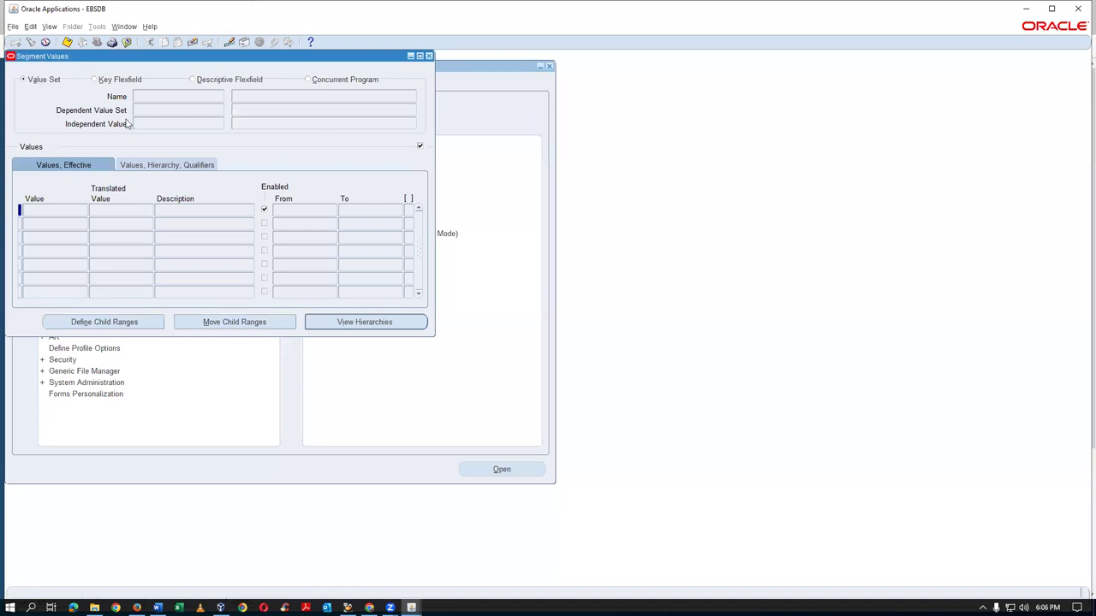
Step: Query the Segment Values form for value sets matching 01%, finding none
click(165, 97)
key(F11)
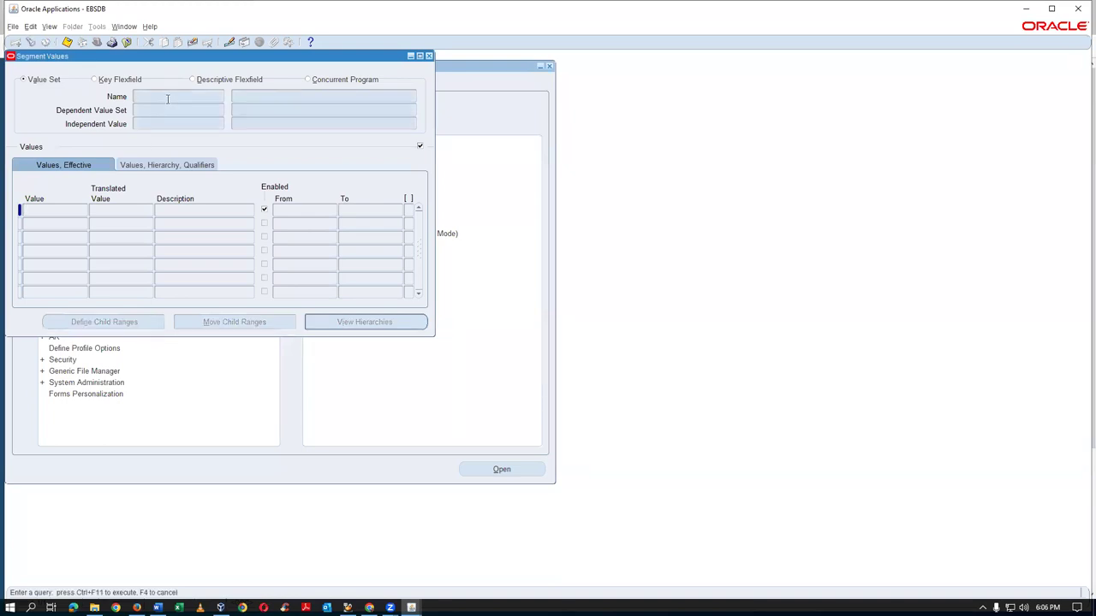
text(01%)
key(ctrl+F11)
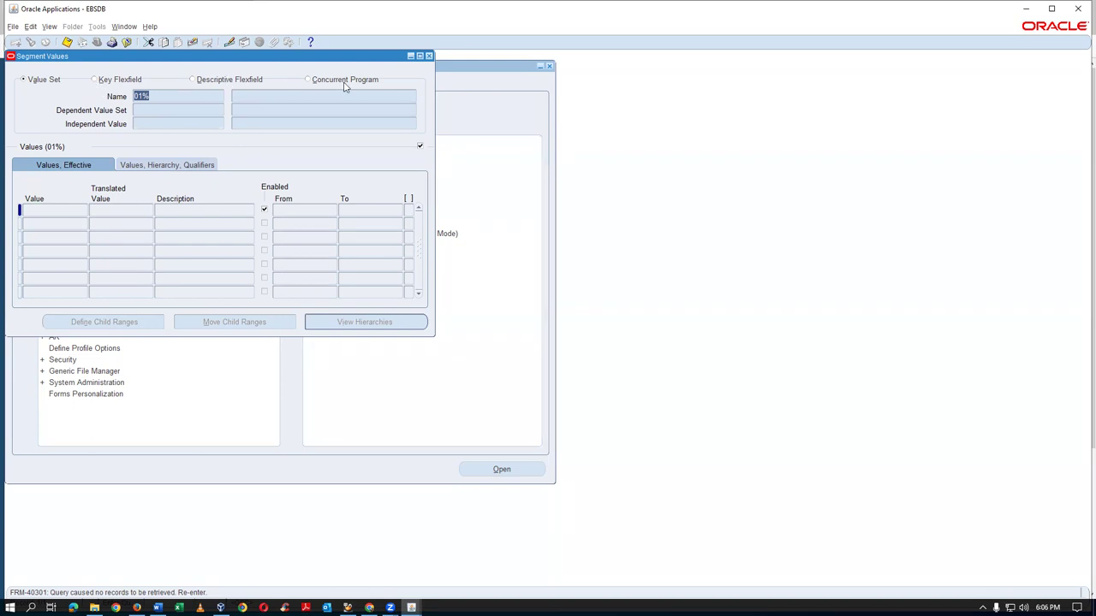
Step: Cancel the query, close the form, and add Flexfield Values to the Top Ten List
key(F11)
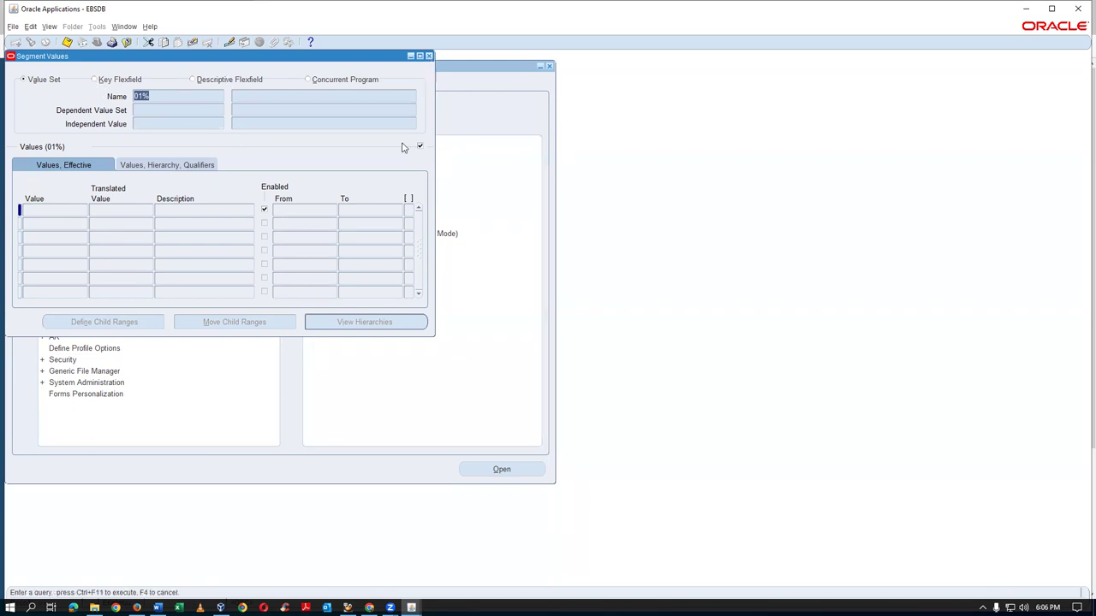
key(F4)
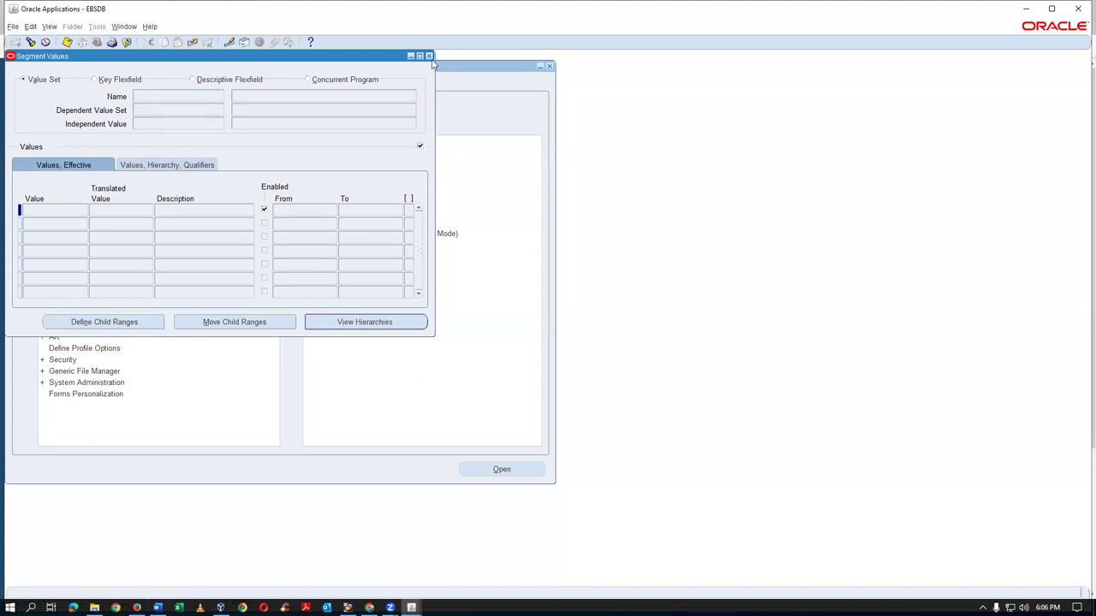
click(429, 56)
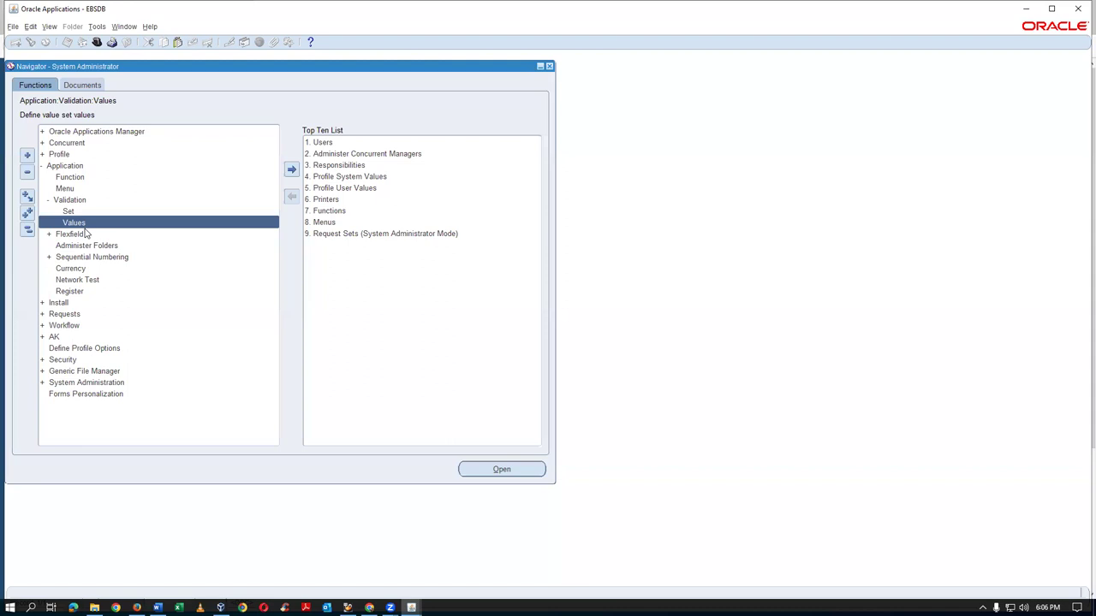
click(292, 171)
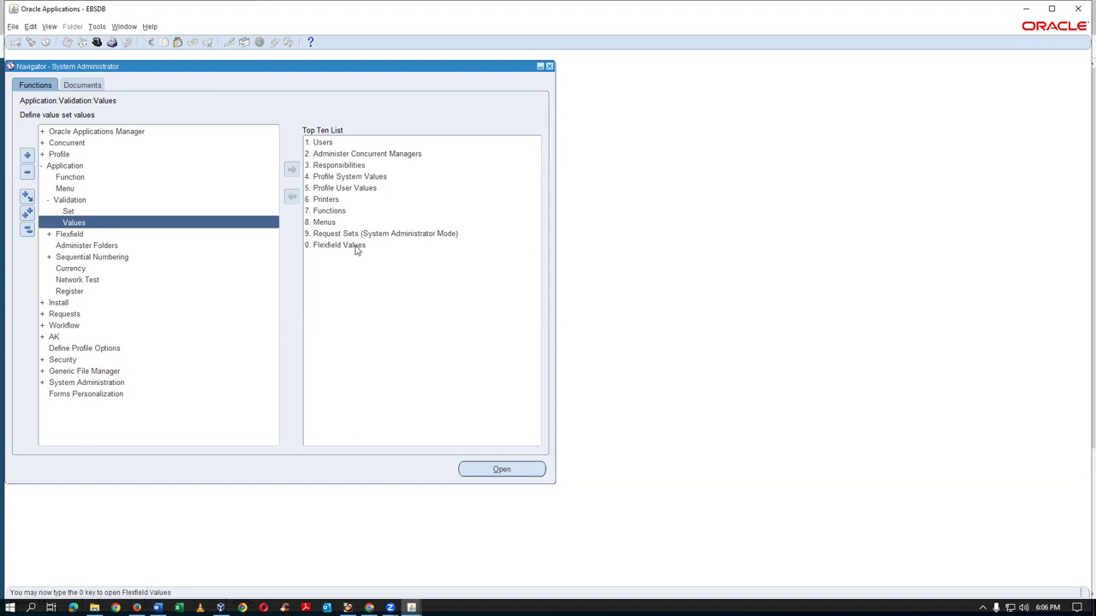
Step: Open Flexfield Values, search by key flexfield, and try then clear the title 01
double_click(93, 225)
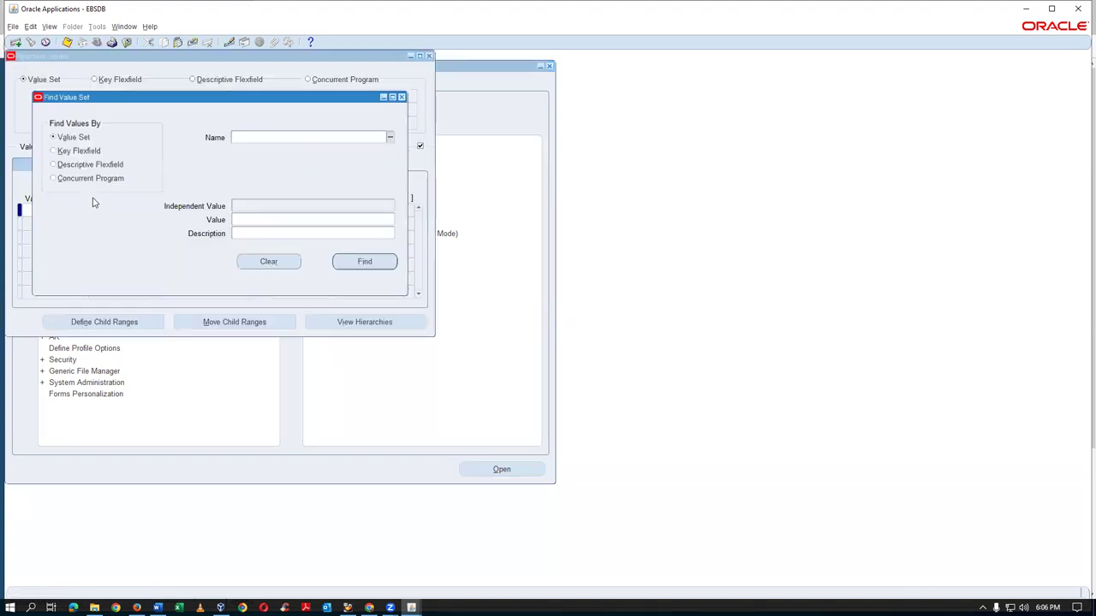
click(72, 152)
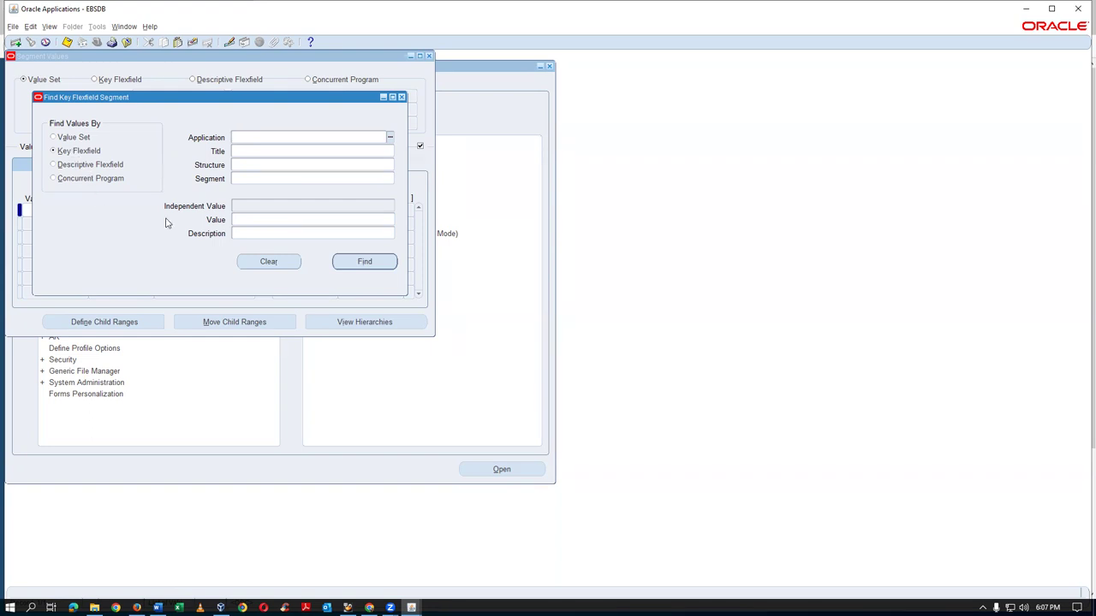
click(275, 150)
text(01)
key(Tab)
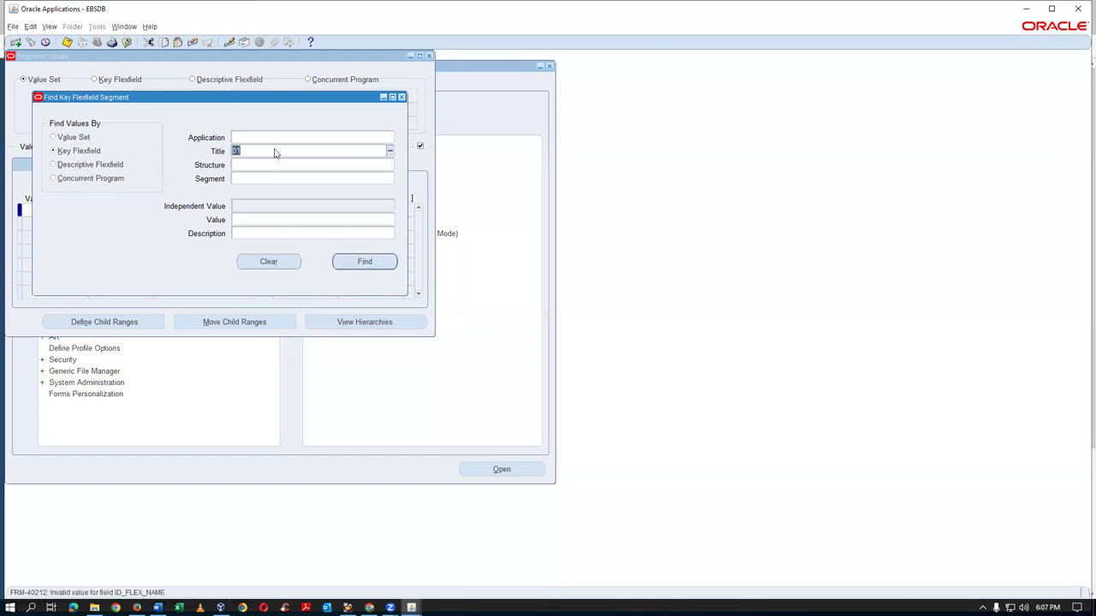
key(BackSpace)
Step: Try then clear structure 01, and close the key flexfield search and Segment Values form
click(264, 165)
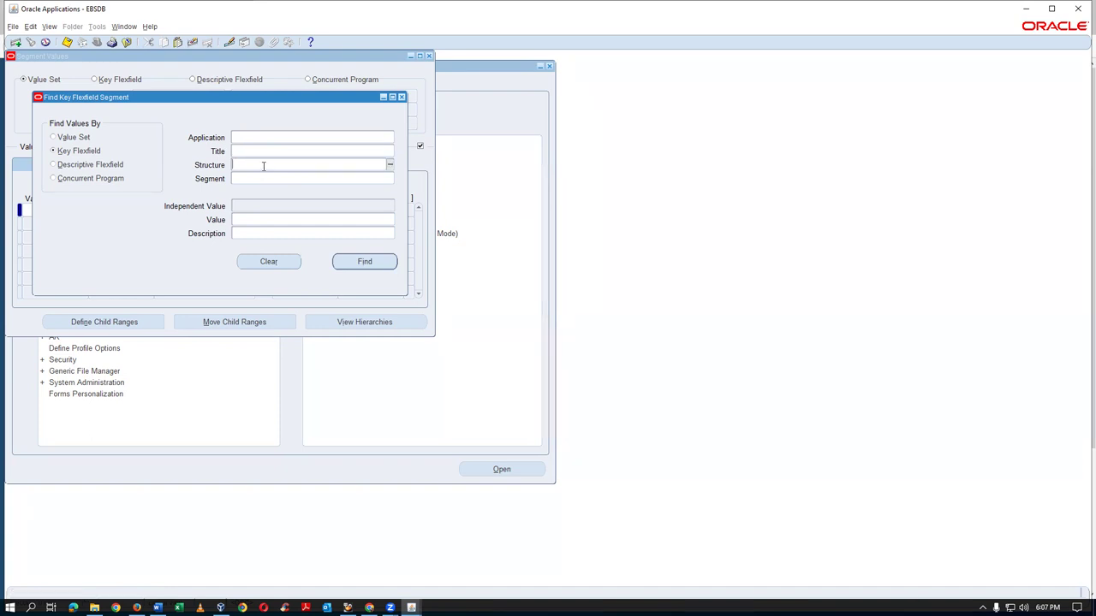
text(01)
key(Tab)
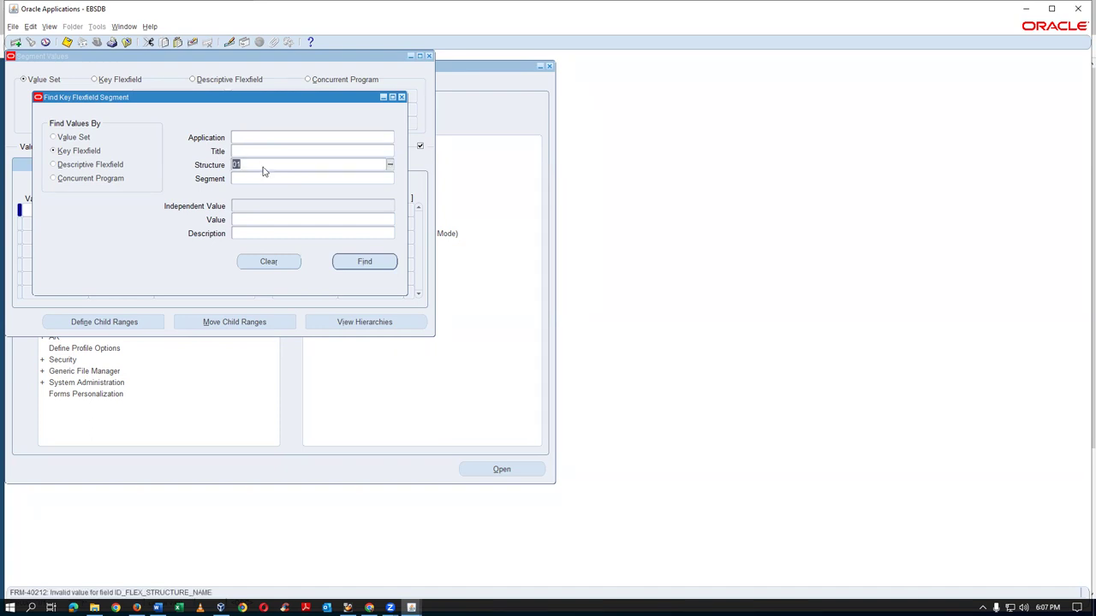
key(BackSpace)
key(F4)
key(F4)
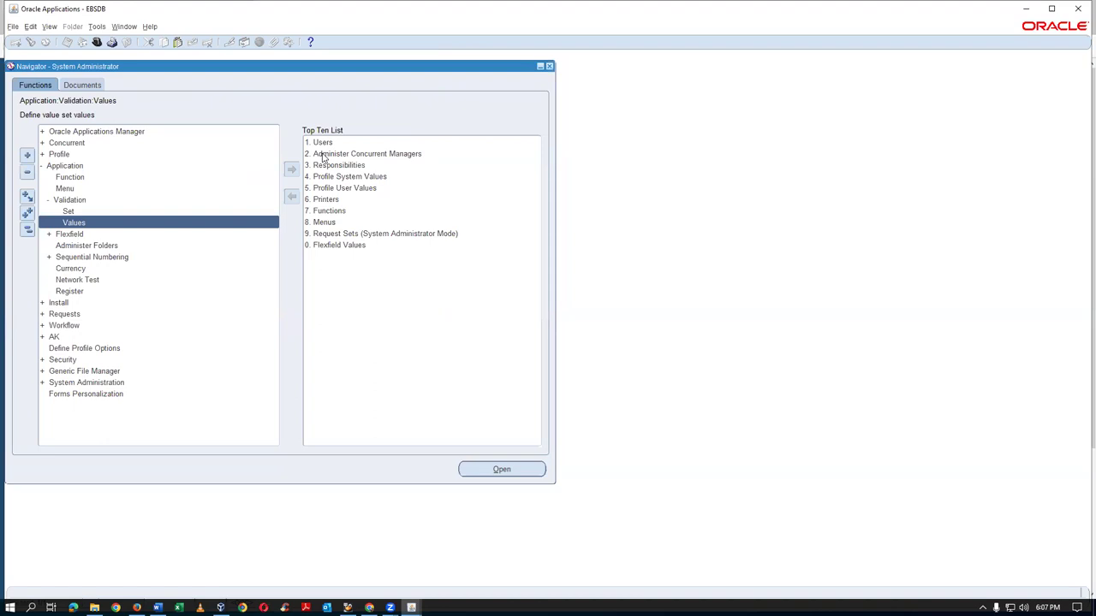
Step: Create and save value set t02_car_option_vs_2 with matching description and maximum size 10
double_click(86, 212)
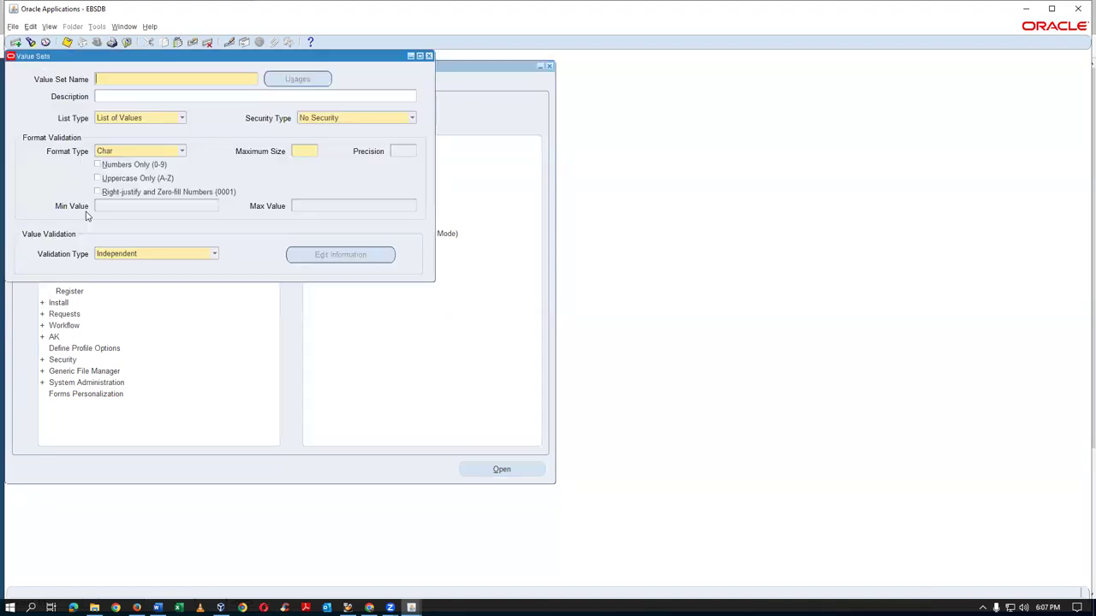
text(t02_car_option_vs_2)
drag(179, 80, 37, 101)
key(ctrl+c)
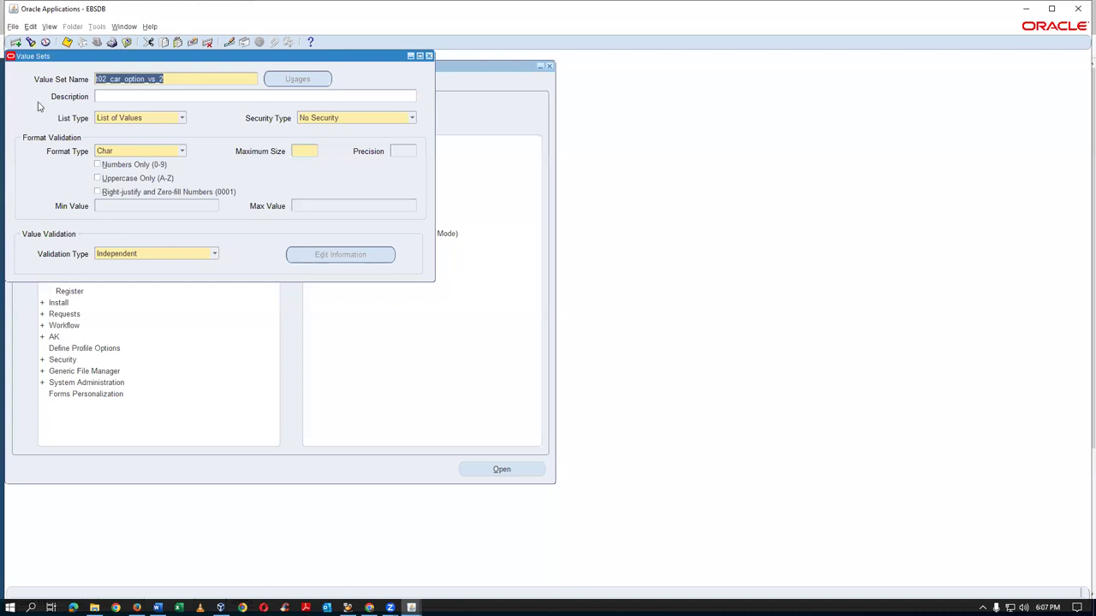
click(110, 96)
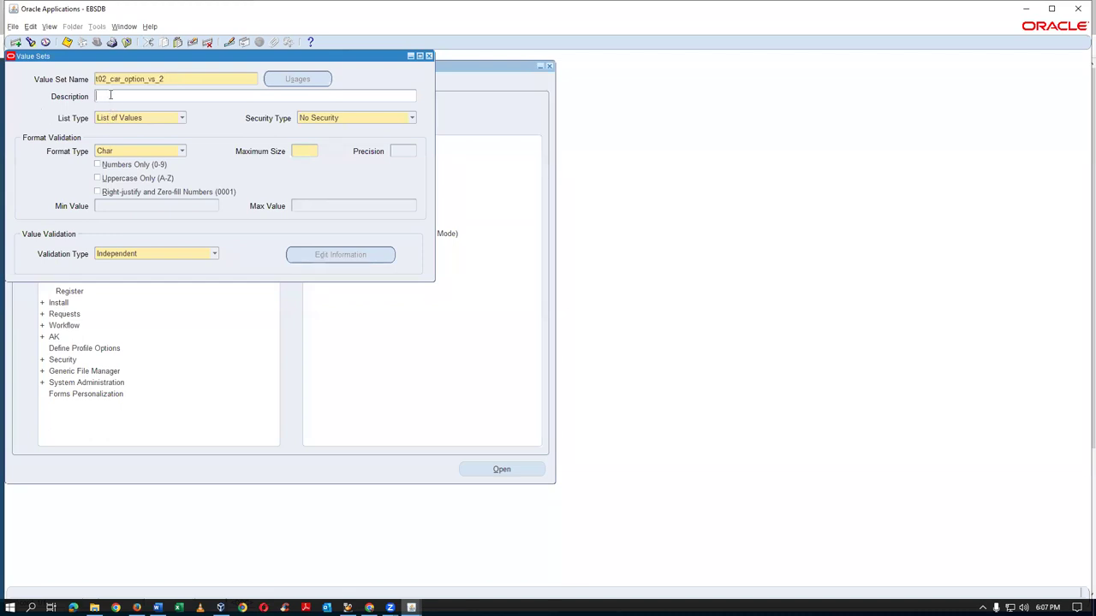
key(ctrl+v)
click(314, 151)
text(10)
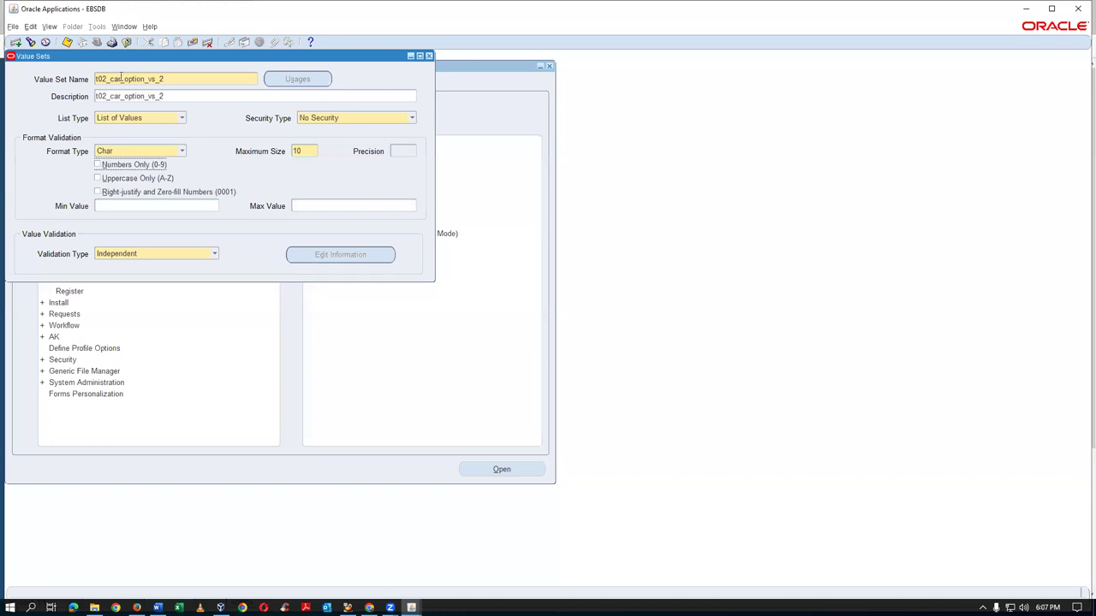
key(ctrl+s)
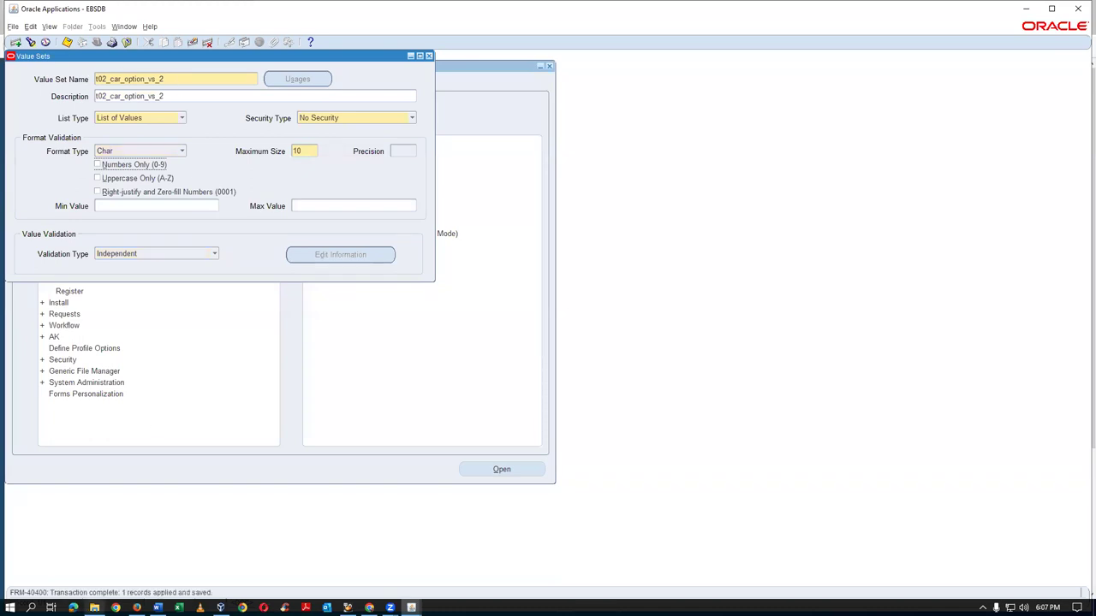
Step: Close the value set form and search Flexfield Values for value set 102%
click(429, 56)
double_click(101, 223)
text(102%)
key(Tab)
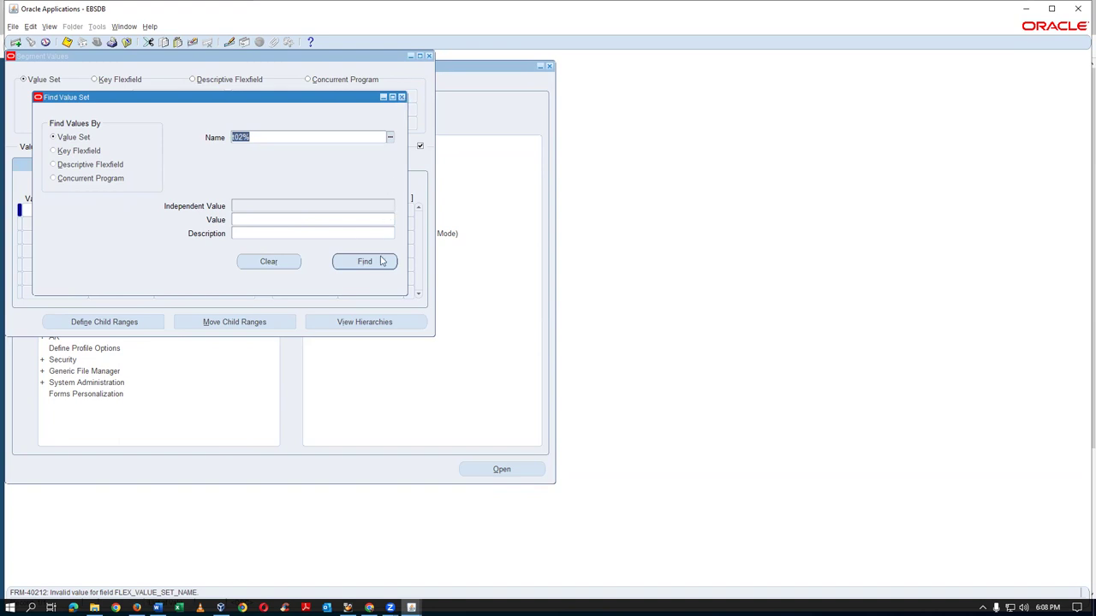
Step: Clear the rejected value set name, close the search and Segment Values form, and collapse the navigator
key(BackSpace)
click(402, 97)
click(430, 55)
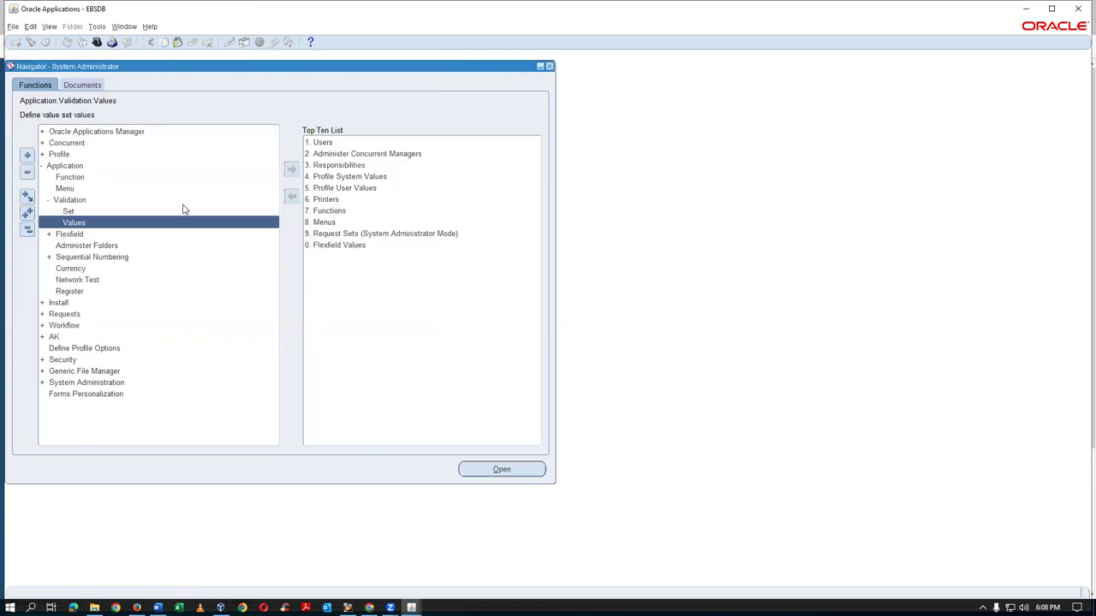
click(26, 231)
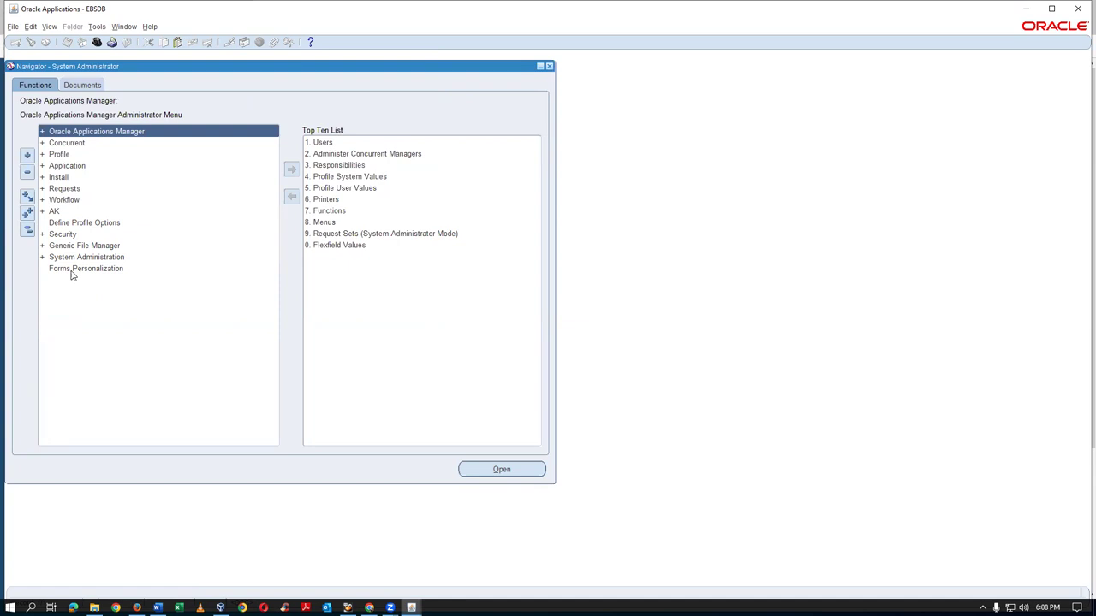
key(alt+f)
key(r)
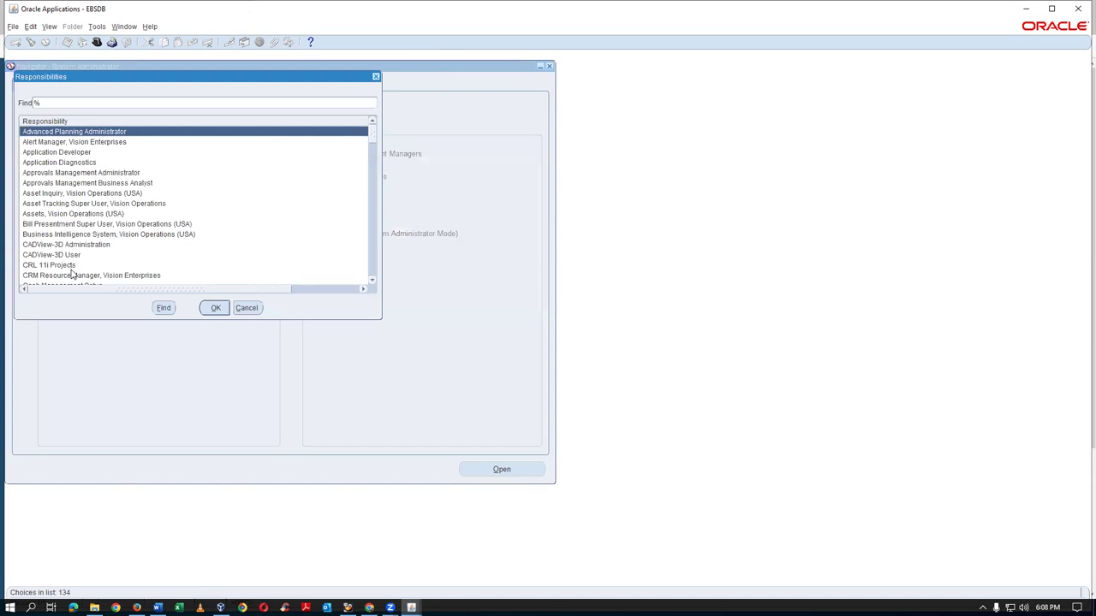
text(u)
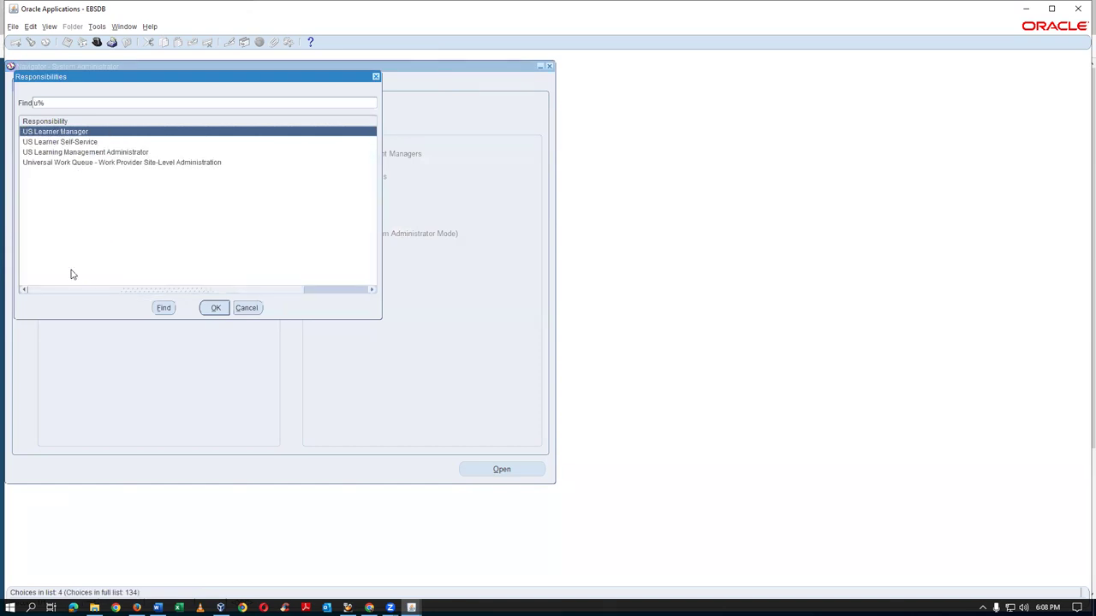
text(s Learn)
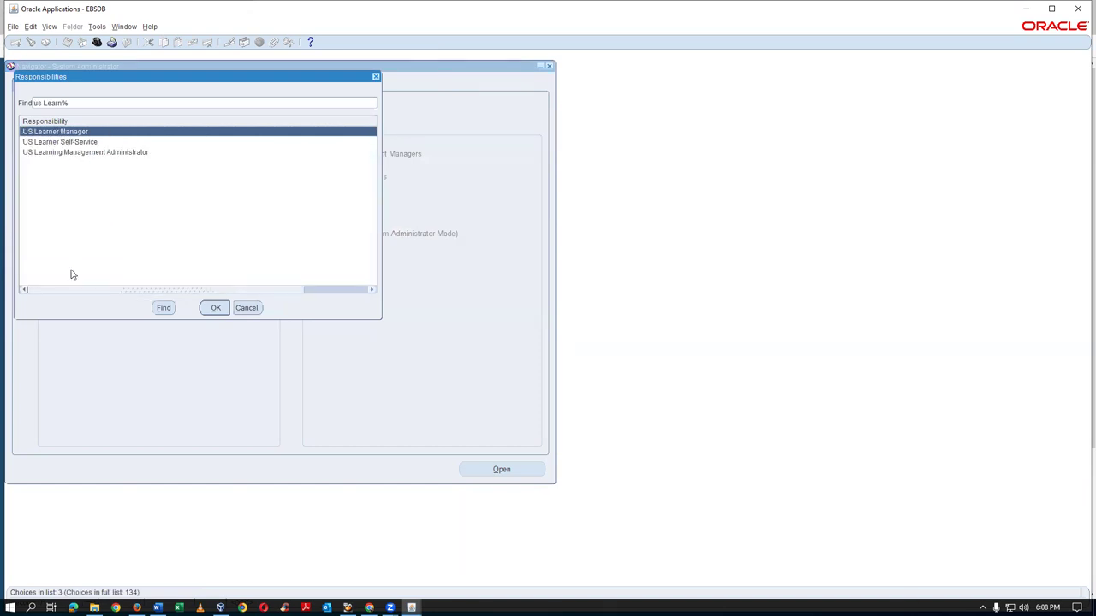
key(Return)
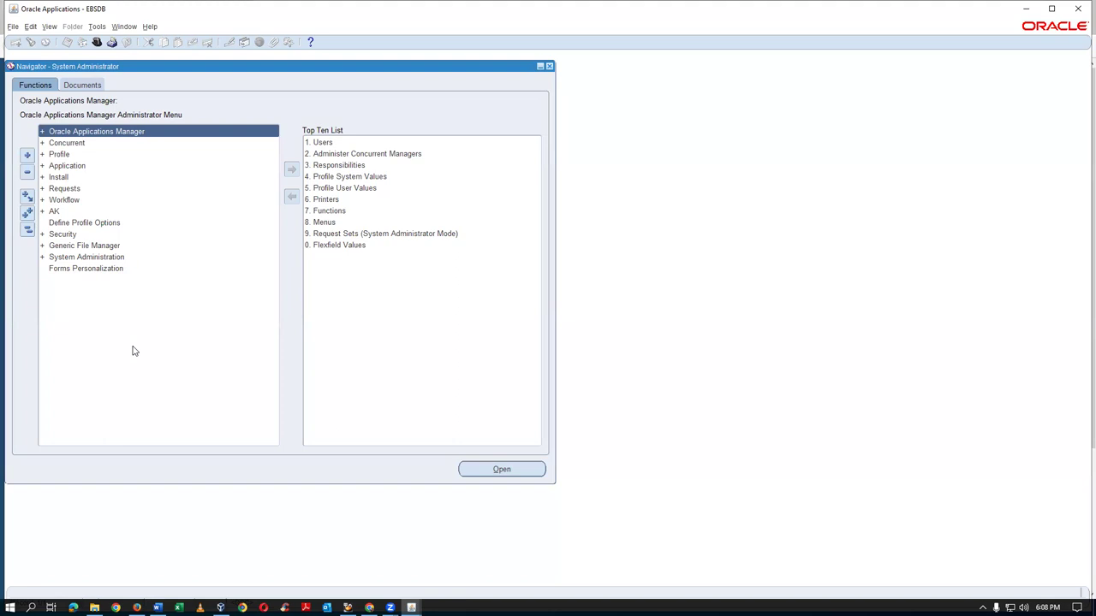
double_click(89, 168)
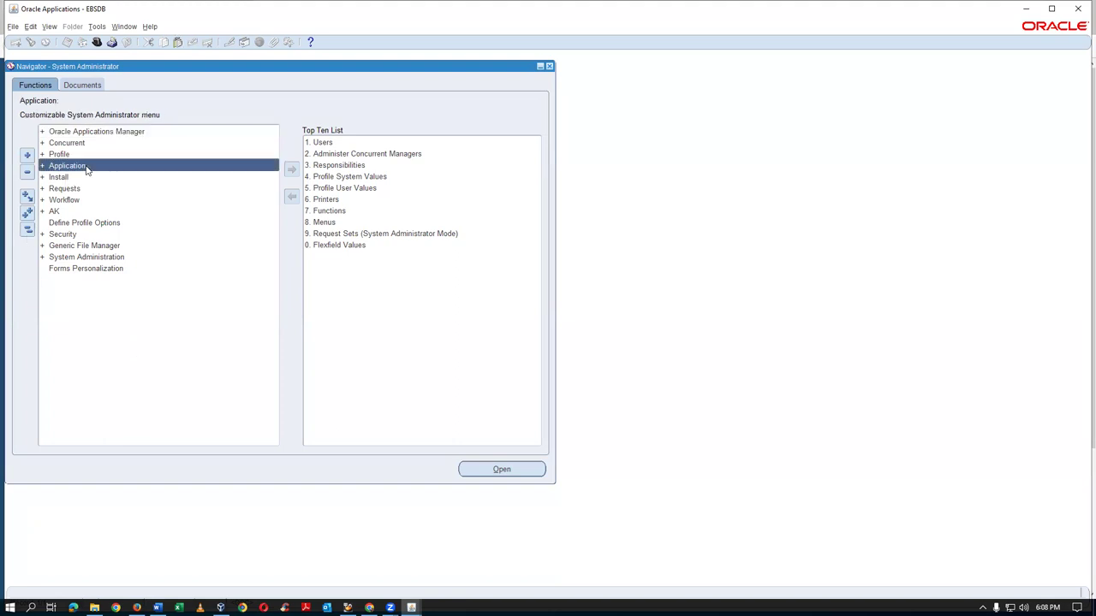
double_click(92, 199)
click(92, 223)
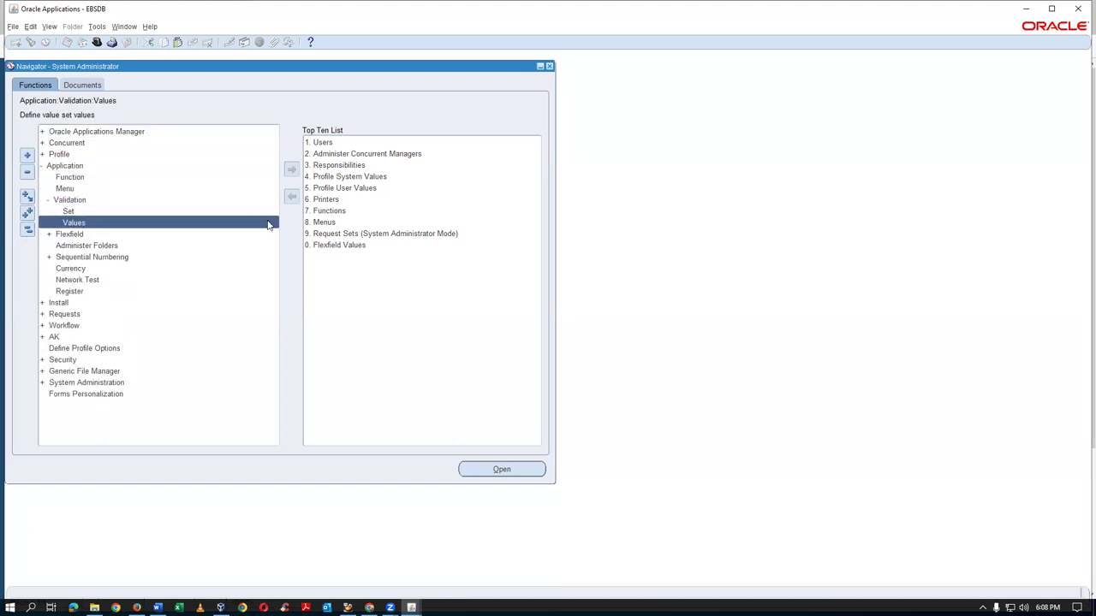
click(79, 215)
click(82, 224)
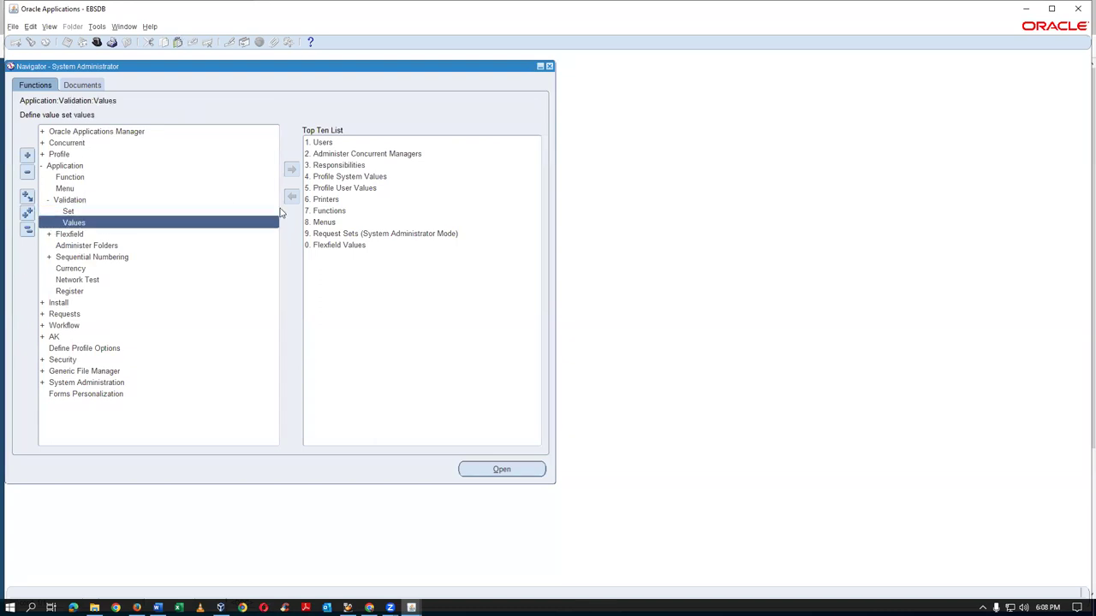
click(338, 246)
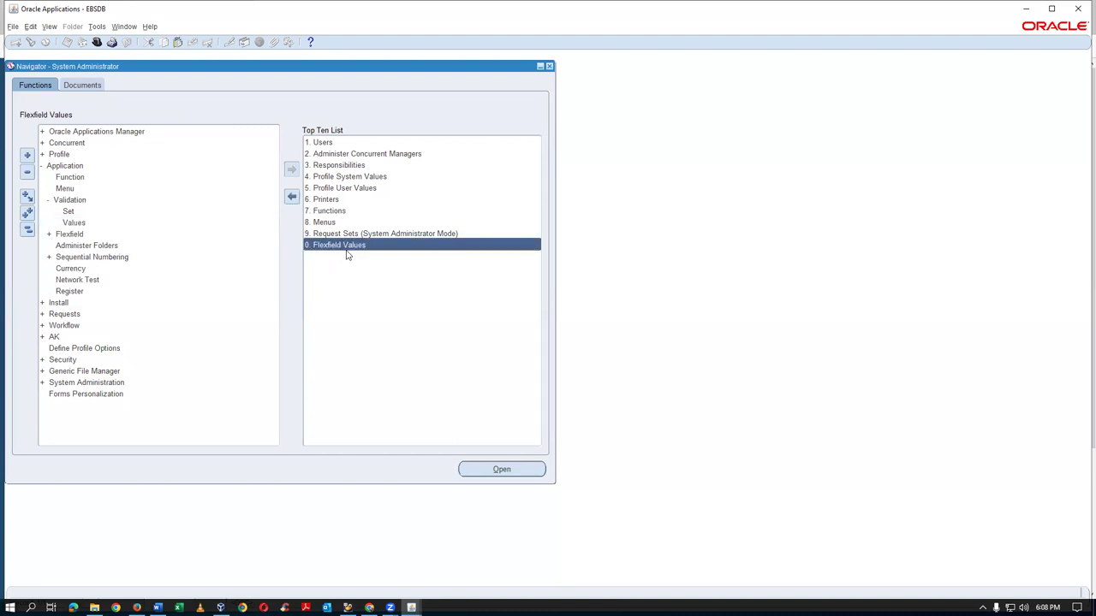
click(74, 224)
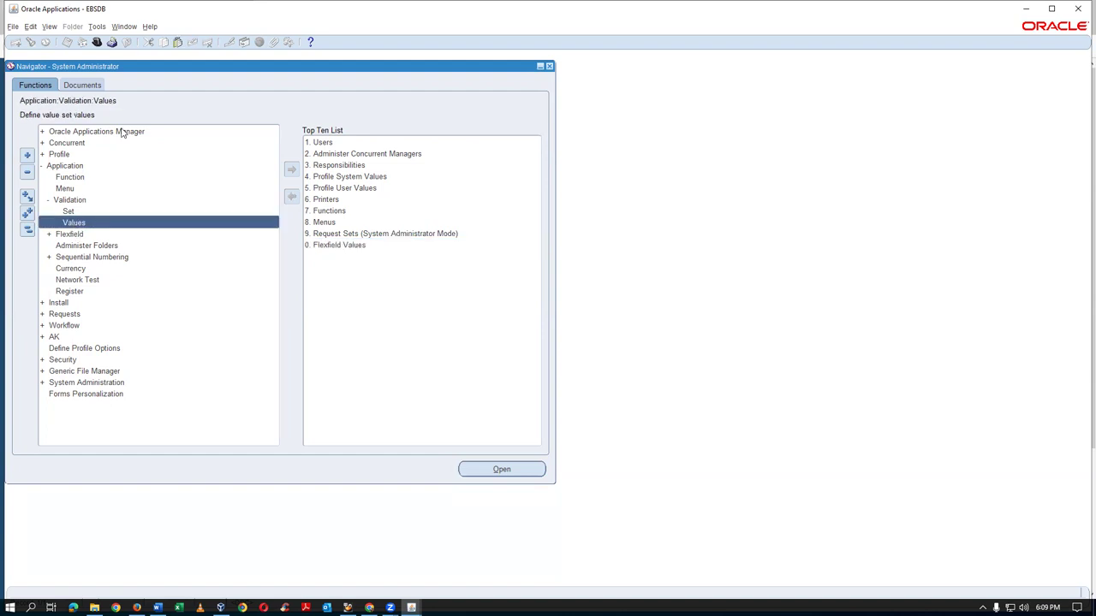
click(29, 229)
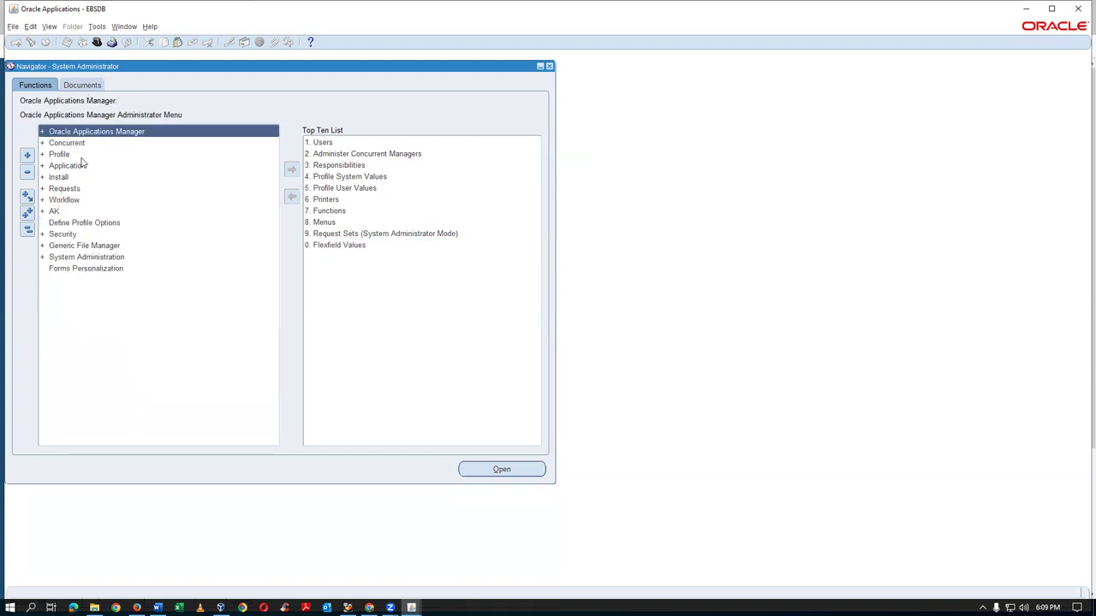
Step: Open the Menus form and query menu ADS%OM%SUPER% to load ADS_OM_SUPERMENU
double_click(80, 167)
double_click(88, 189)
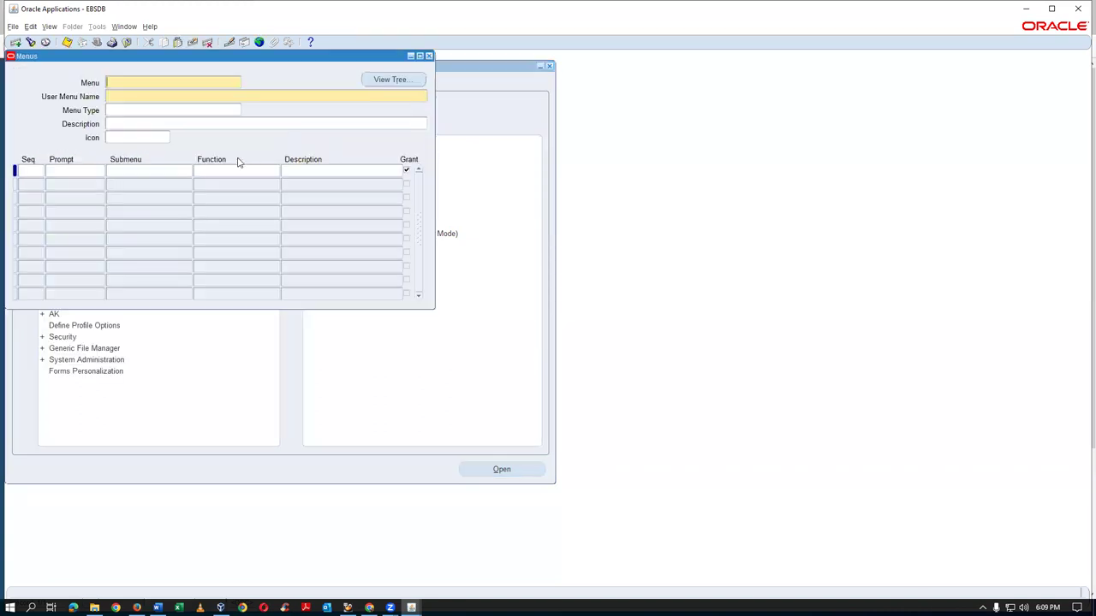
key(F11)
text(OM)
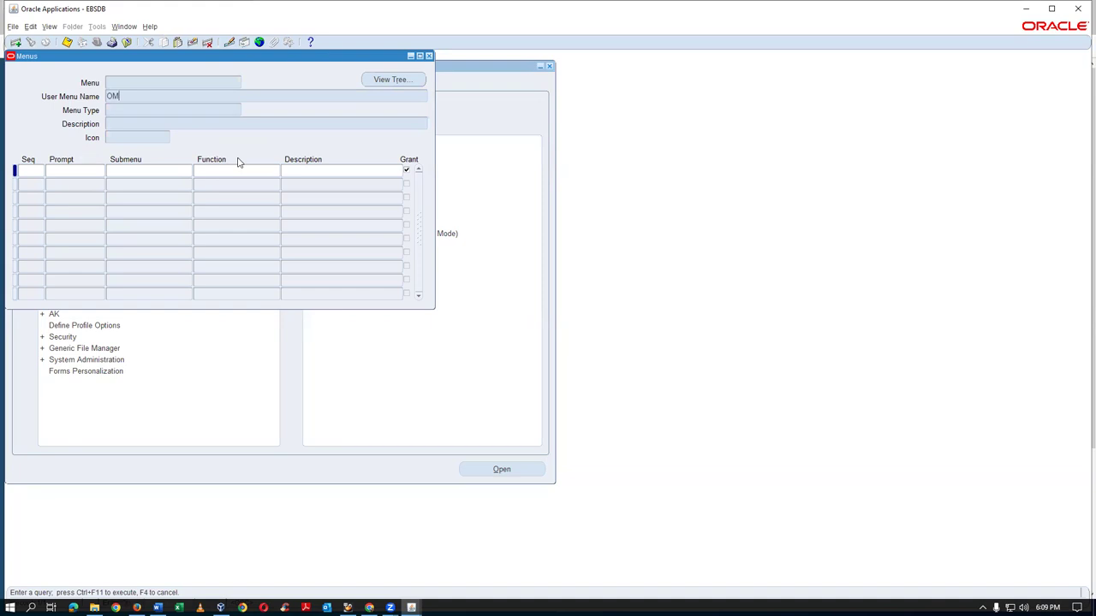
text(%%)
key(BackSpace)
key(BackSpace)
key(BackSpace)
key(BackSpace)
text(ADS%)
text(OM%)
text(SUPER%)
key(ctrl+F11)
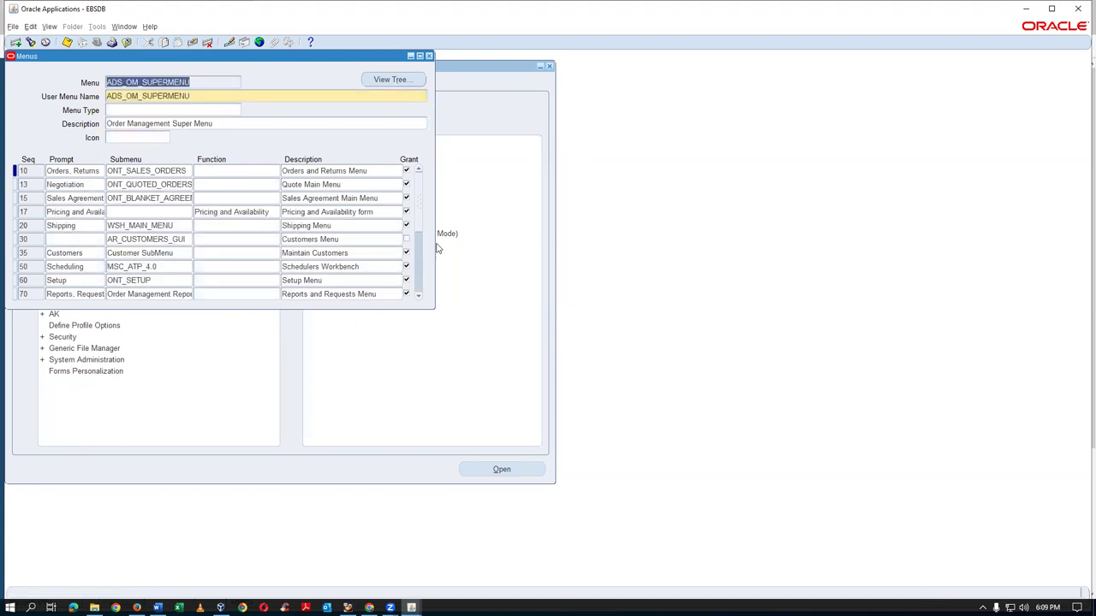
Step: Insert menu entry sequence 11 with the Flexfield Values function
scroll(435, 301, down, 3)
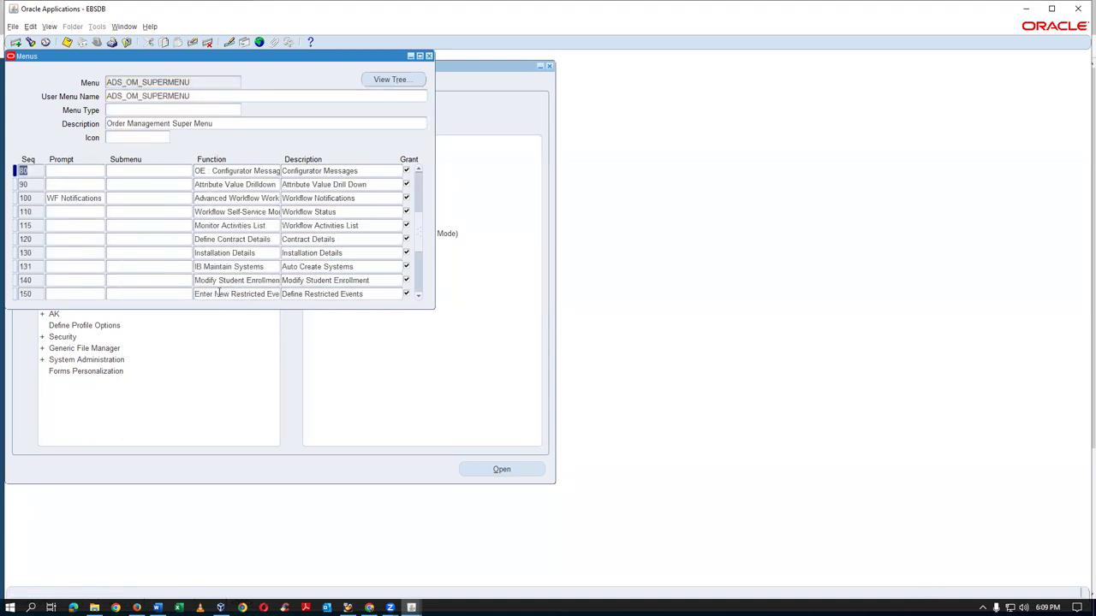
drag(420, 235, 421, 108)
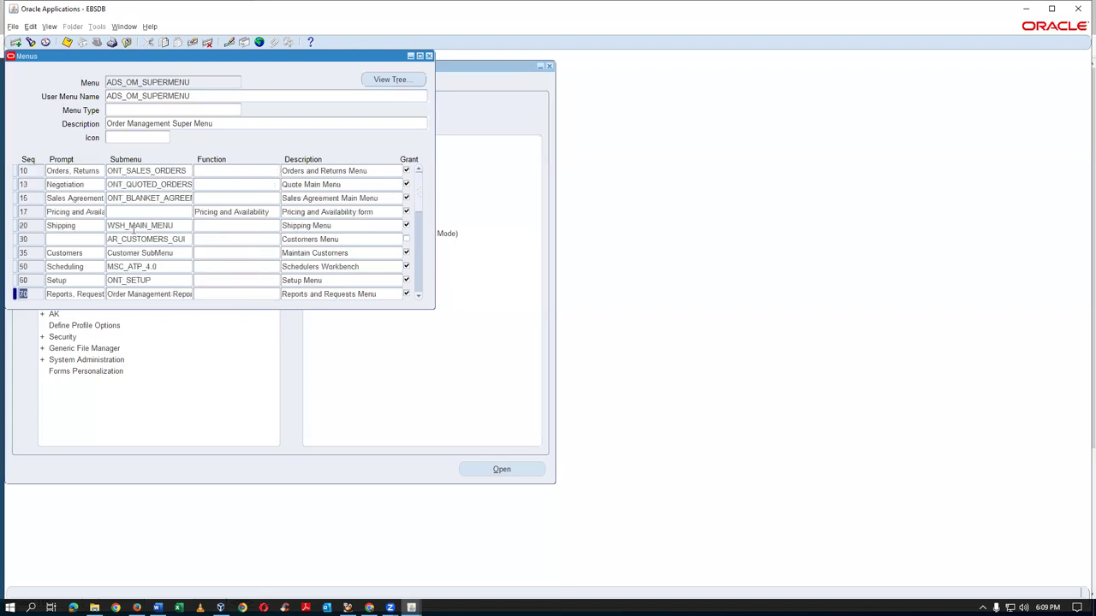
click(39, 184)
key(ctrl+Down)
text(11)
key(Tab)
key(Tab)
key(Tab)
text(Flex)
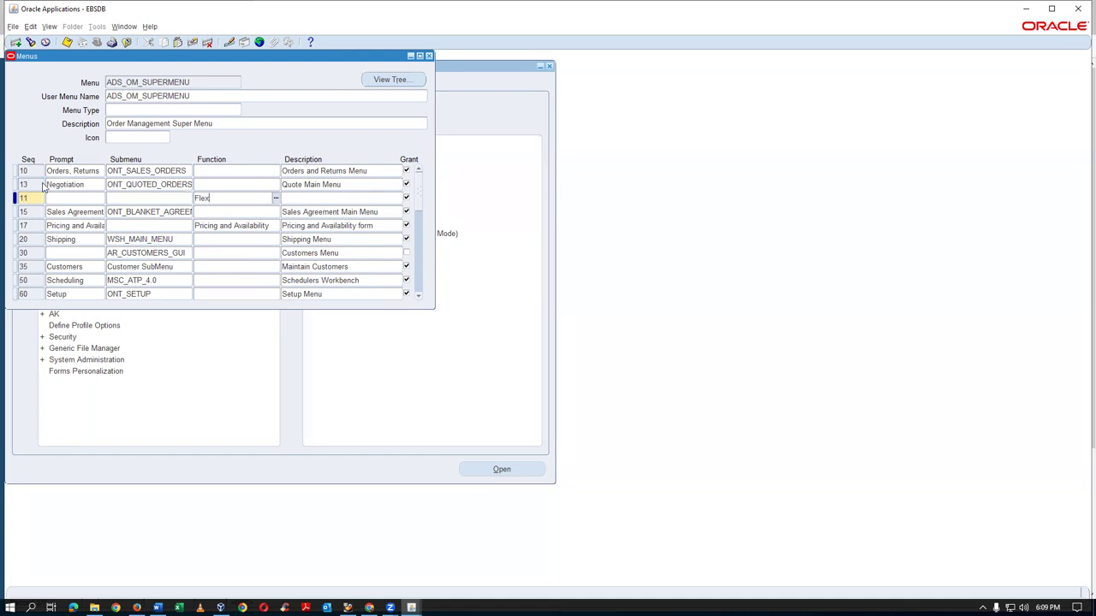
key(Tab)
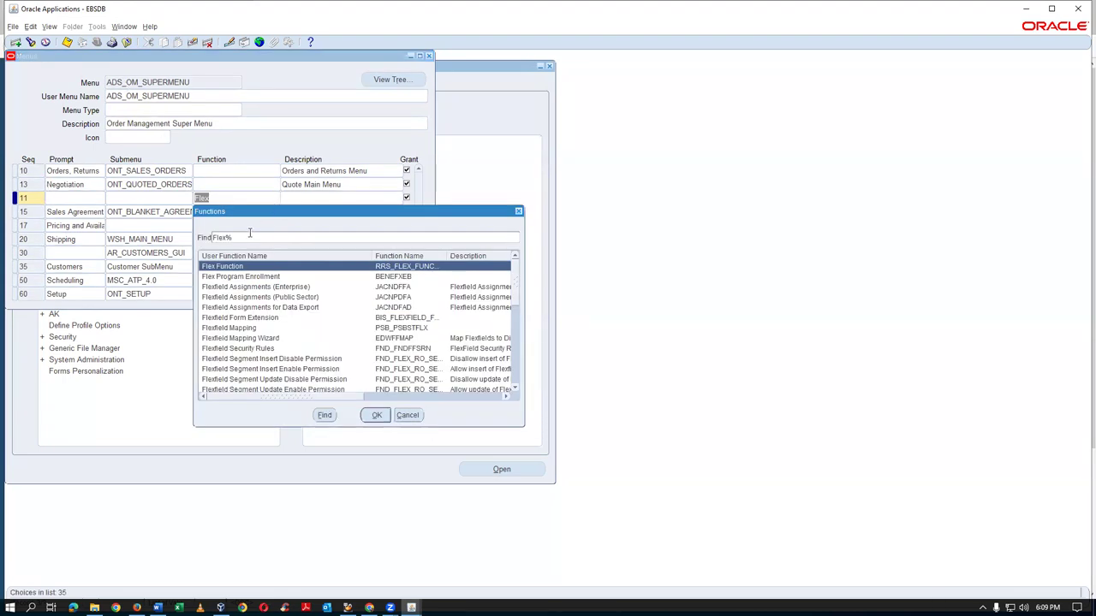
text(val)
text(%)
key(Return)
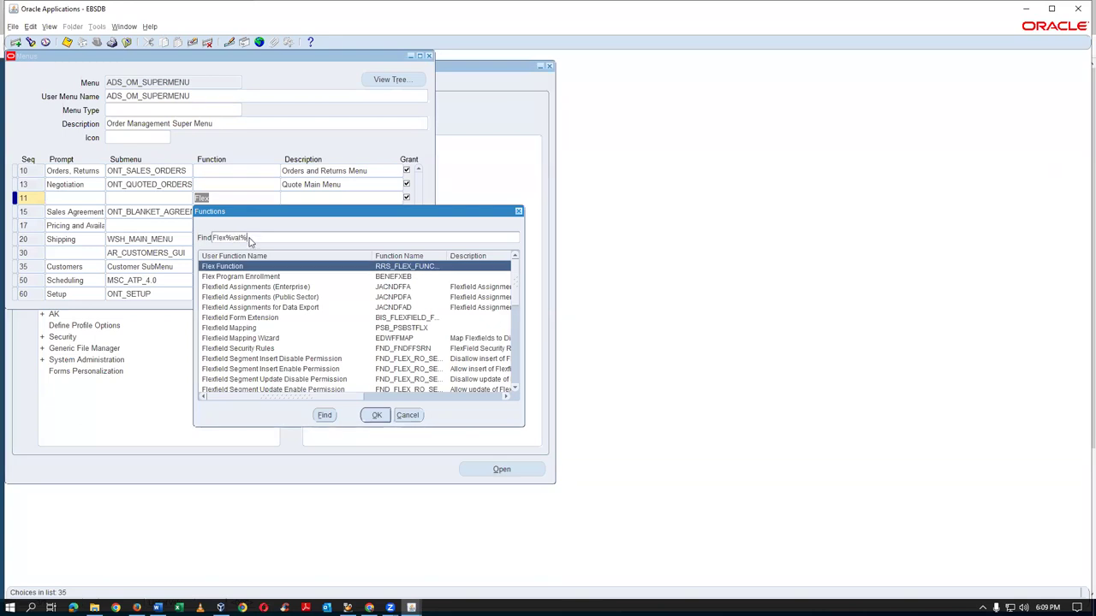
click(256, 329)
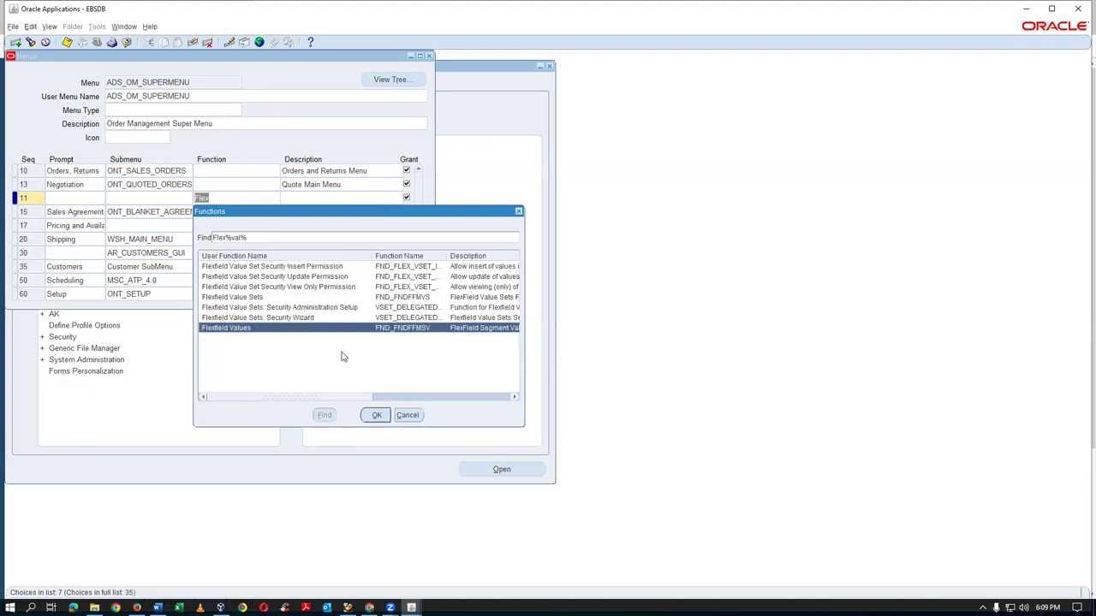
click(377, 415)
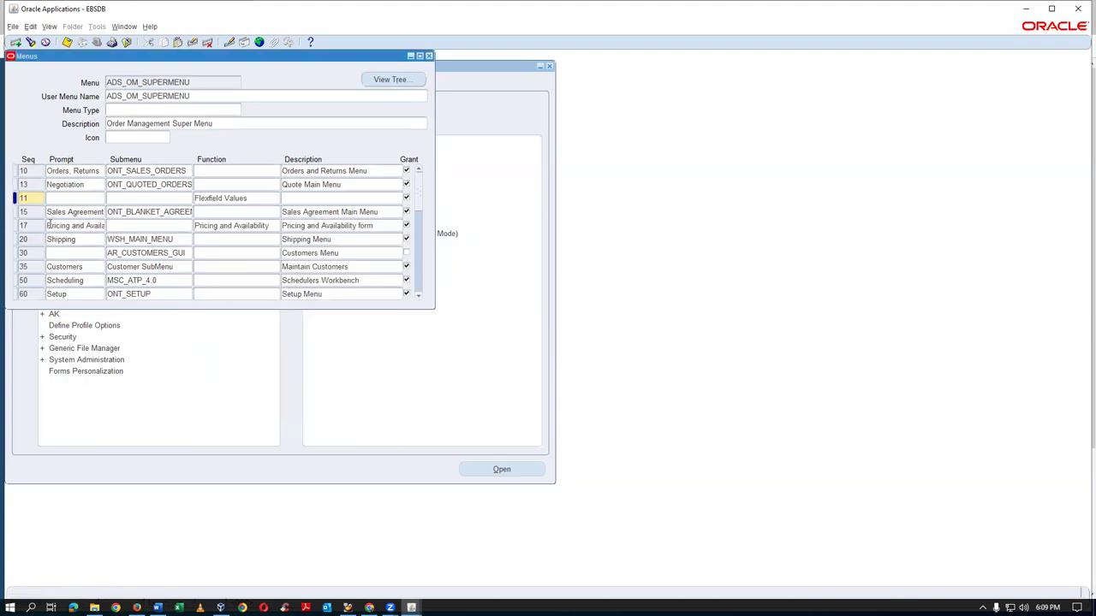
click(254, 198)
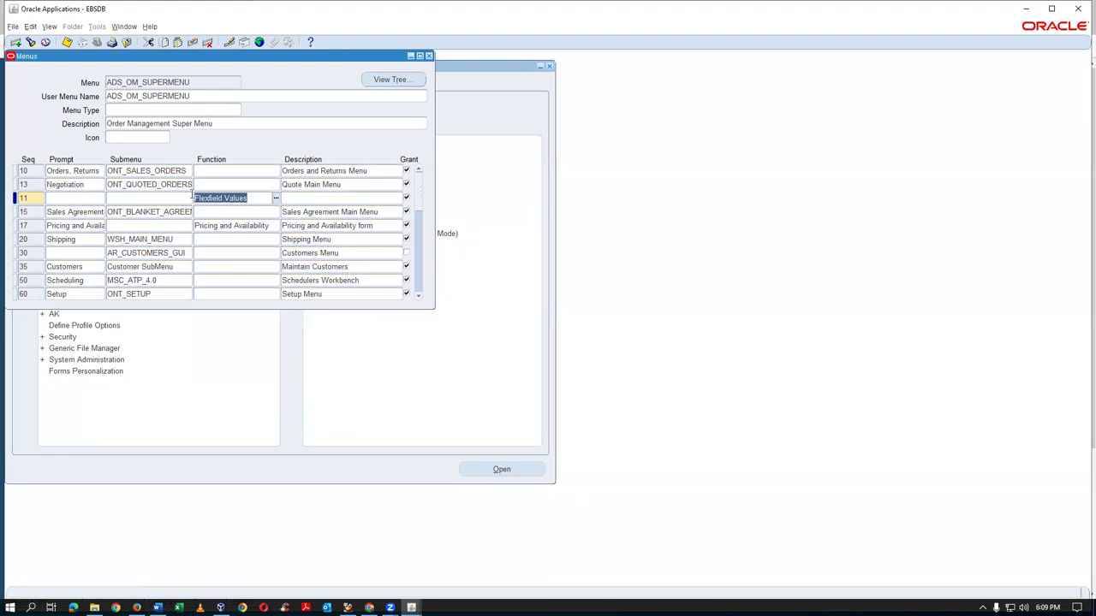
Step: Save the menu, acknowledge the recompile note, and list the submitted requests
key(ctrl+s)
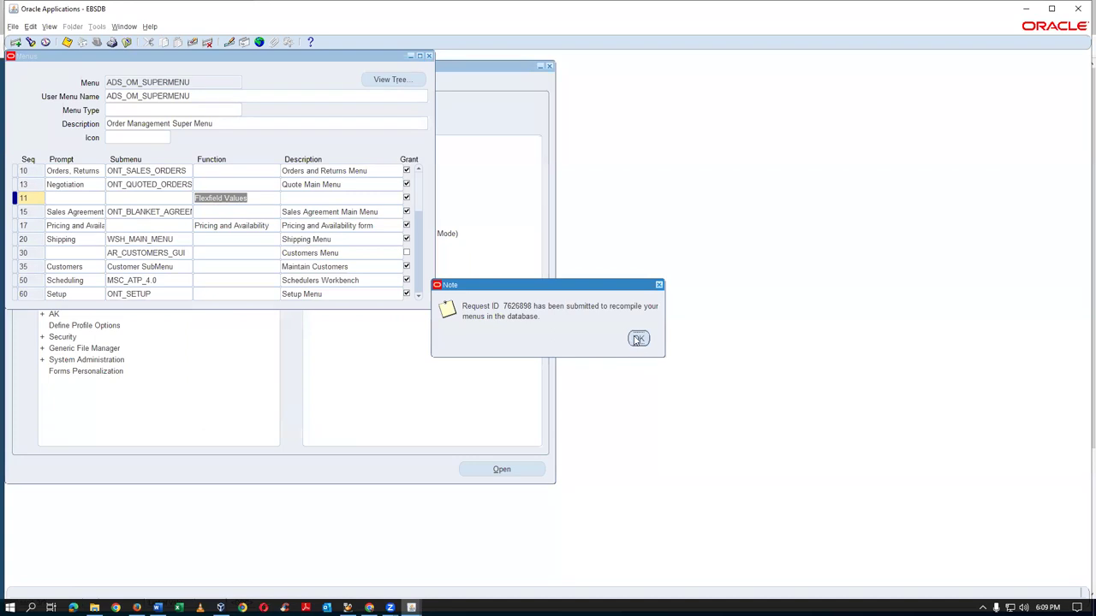
click(637, 339)
key(alt+v)
key(r)
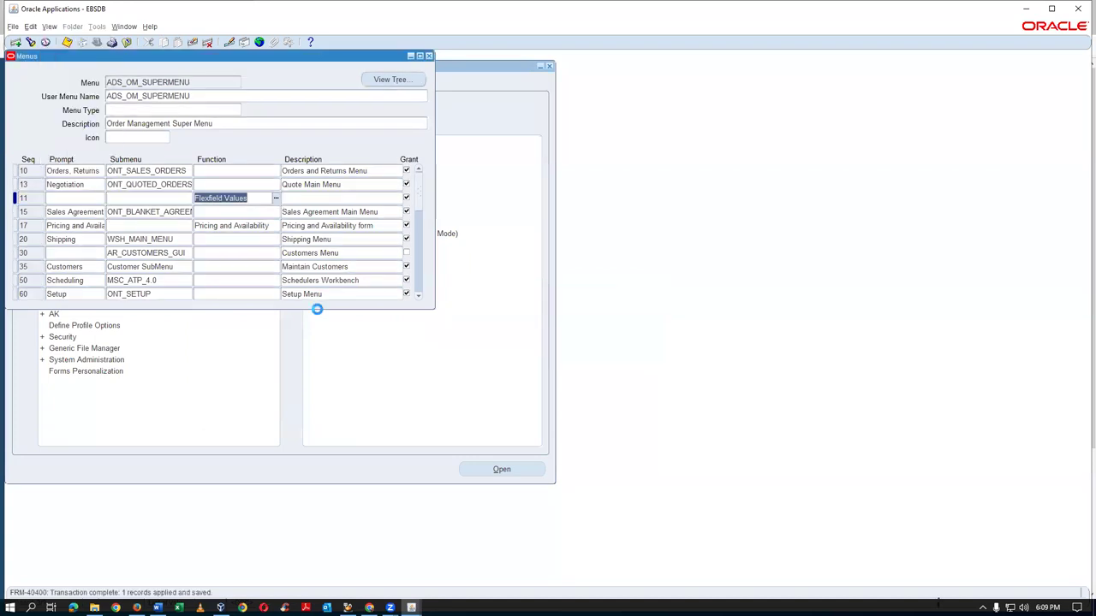
click(318, 315)
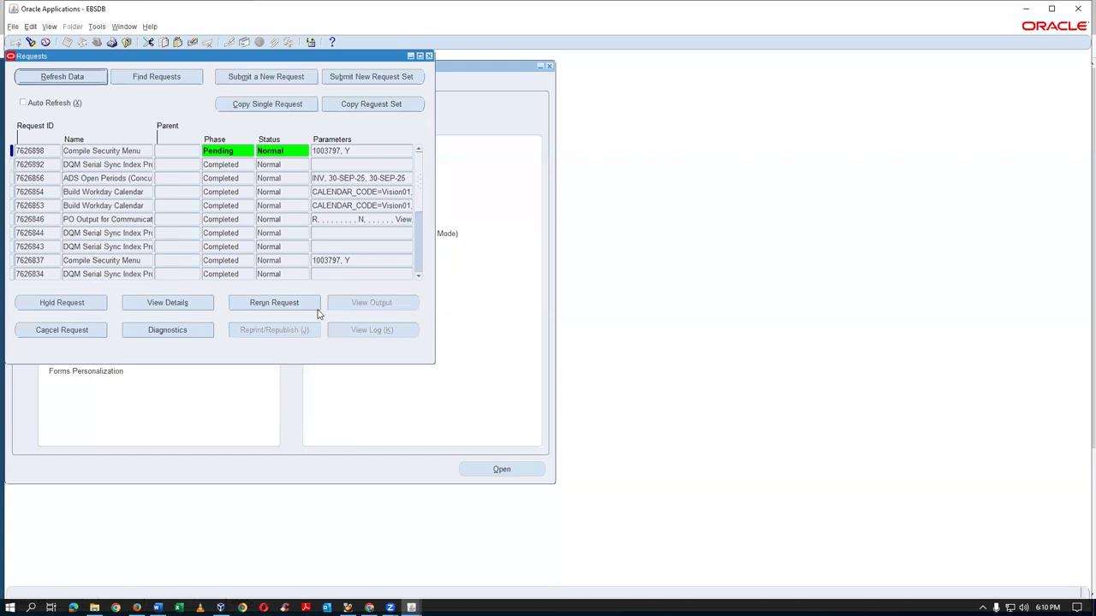
Step: Refresh the Requests list twice to track the Compile Security Menu request's status
key(alt+r)
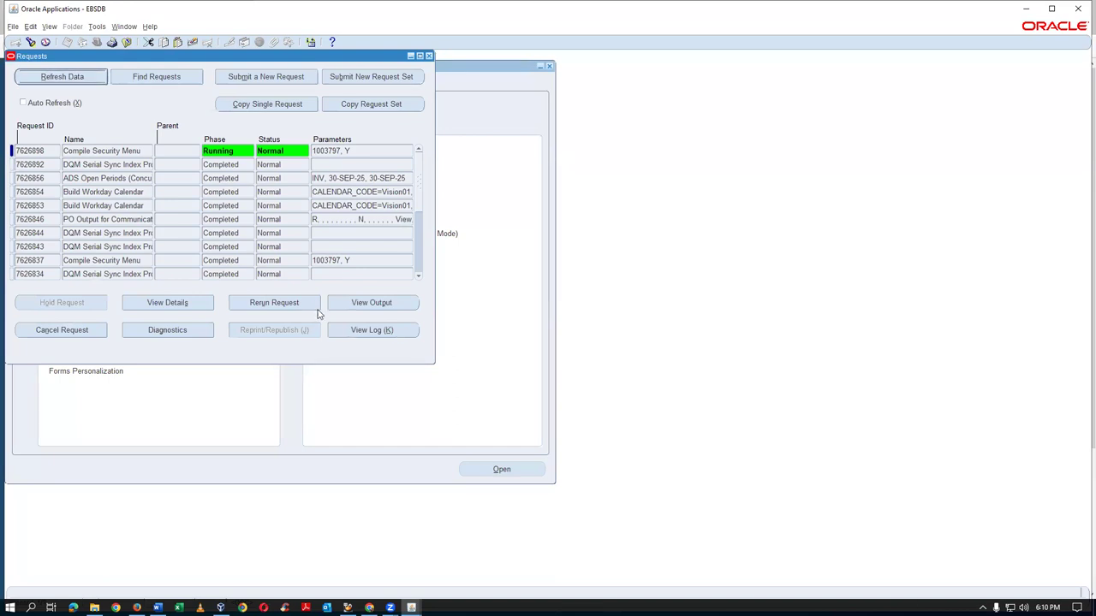
key(alt+r)
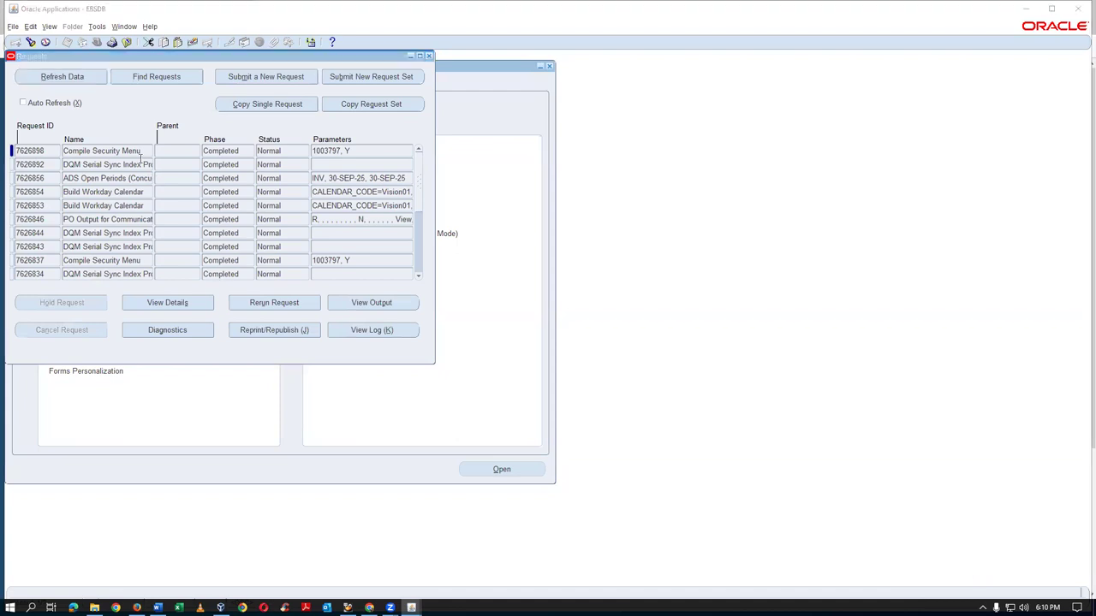
Step: Close the Requests and Menus windows and switch to the t02_om_resp1 responsibility
drag(129, 152, 63, 152)
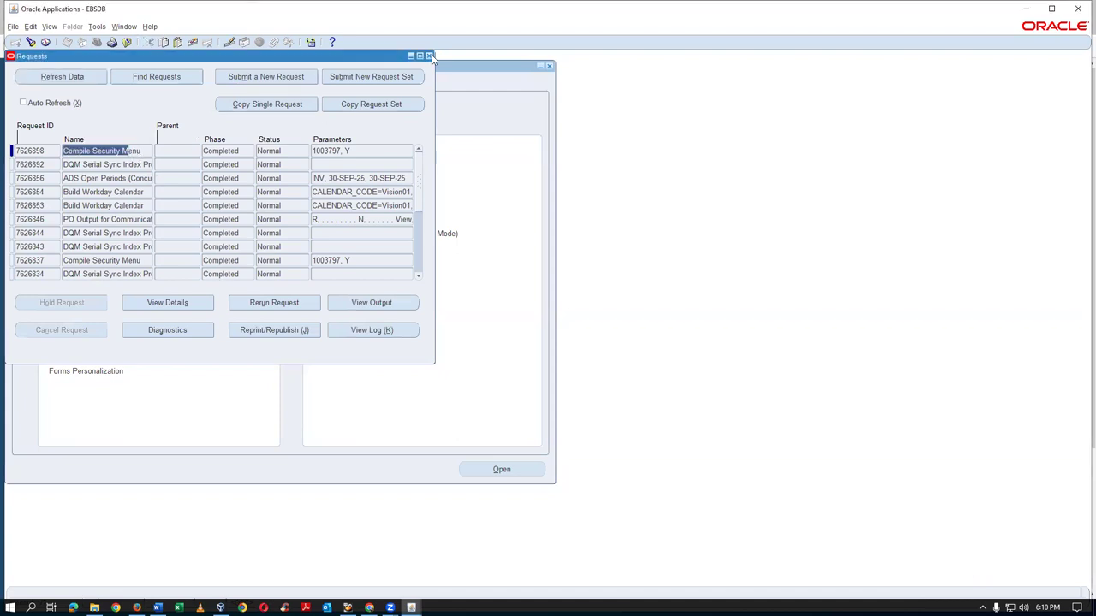
click(430, 57)
click(430, 55)
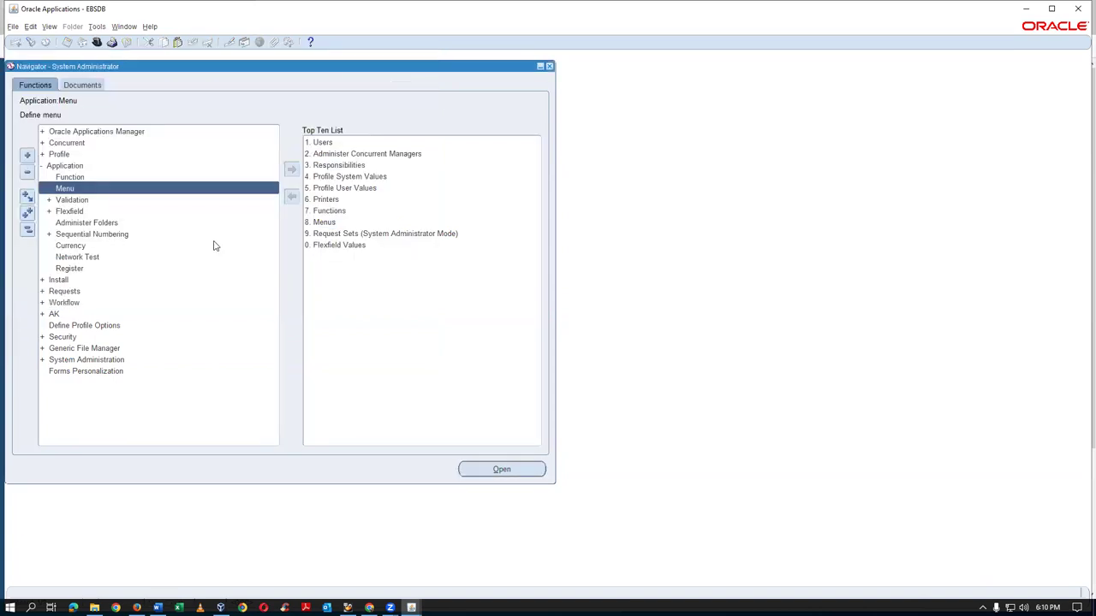
key(alt+f)
key(r)
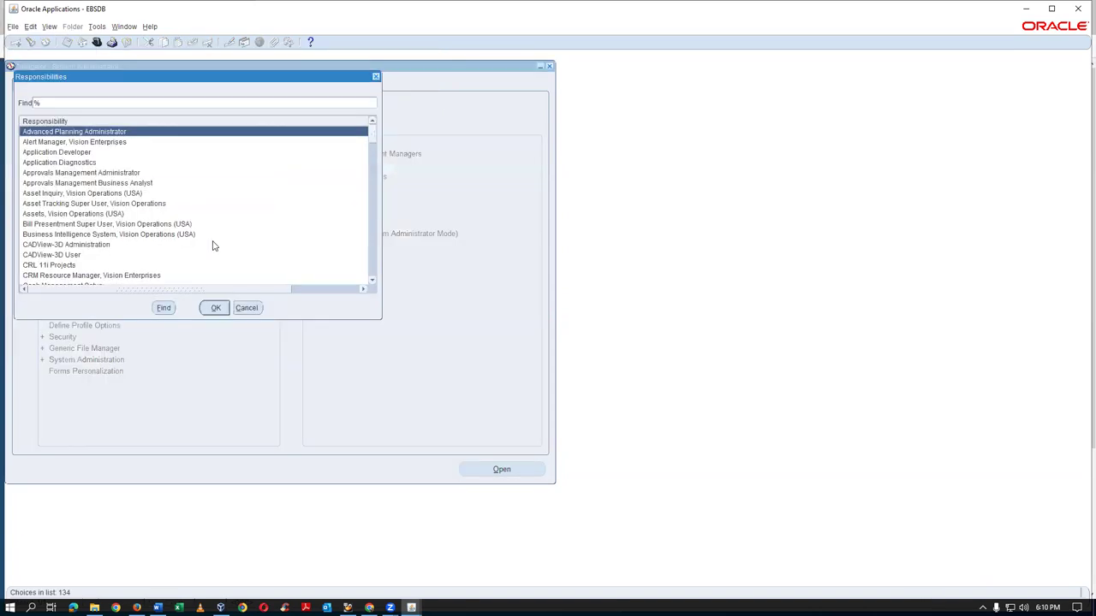
key(Down)
key(Down)
key(Down)
key(Down)
key(Down)
key(Return)
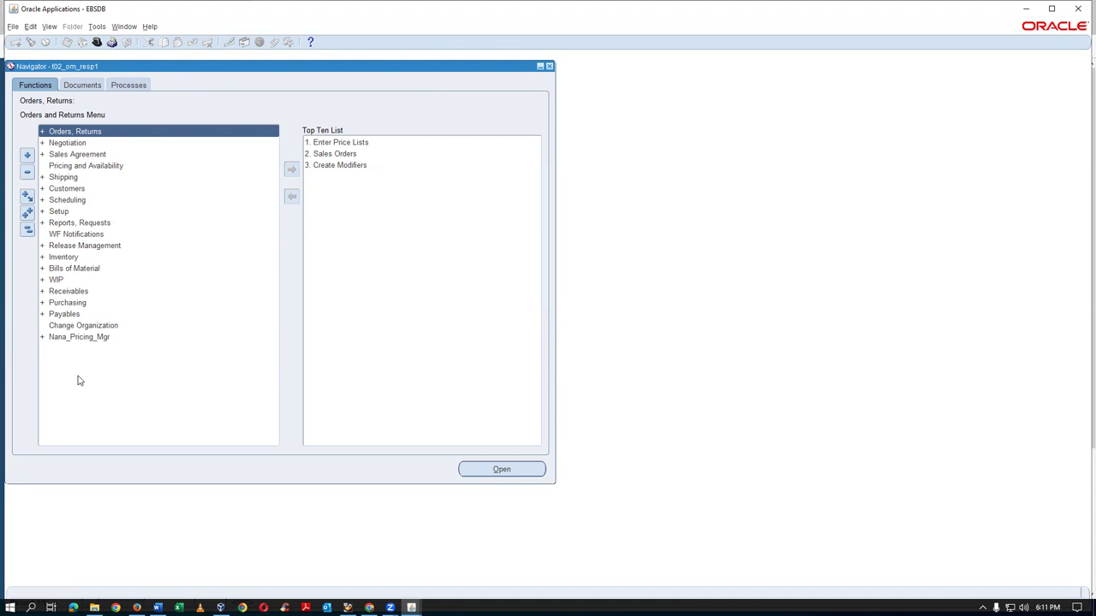
Step: Switch to Order Management Super User, Vision Operations (USA) and expand Orders, Returns
key(alt+f)
key(w)
double_click(113, 219)
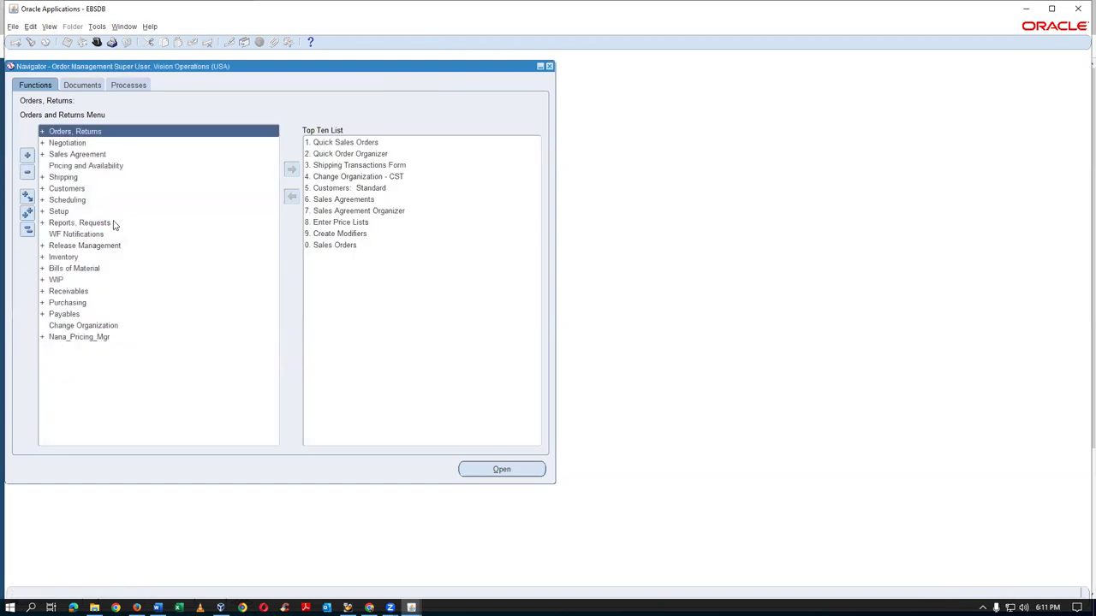
double_click(95, 132)
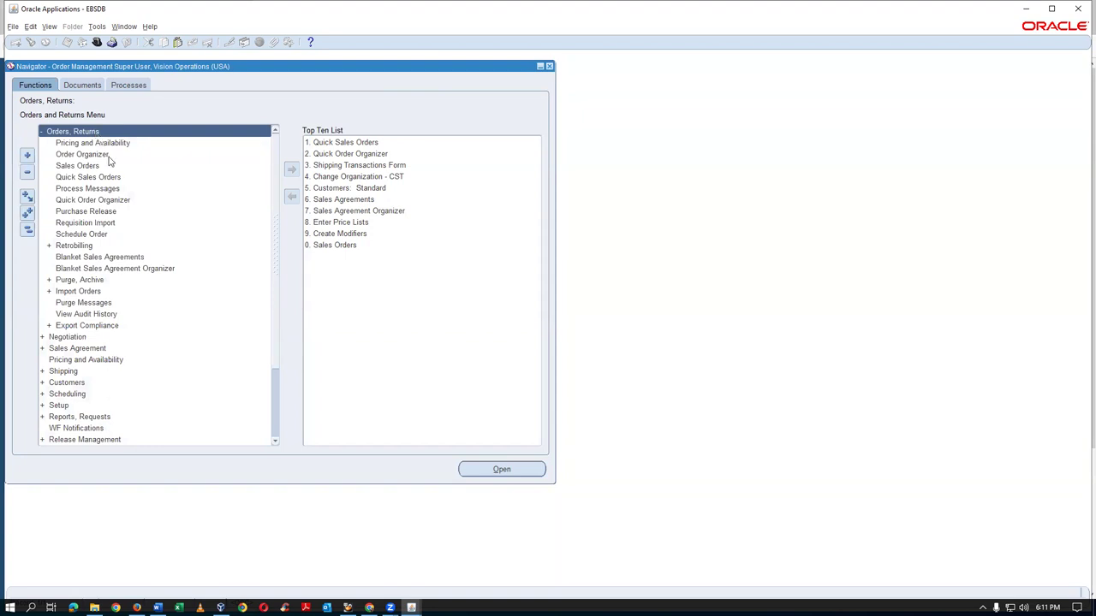
Step: Open and close the Validation Templates form by mistake, then re-expand Orders, Returns
key(ctrl+l)
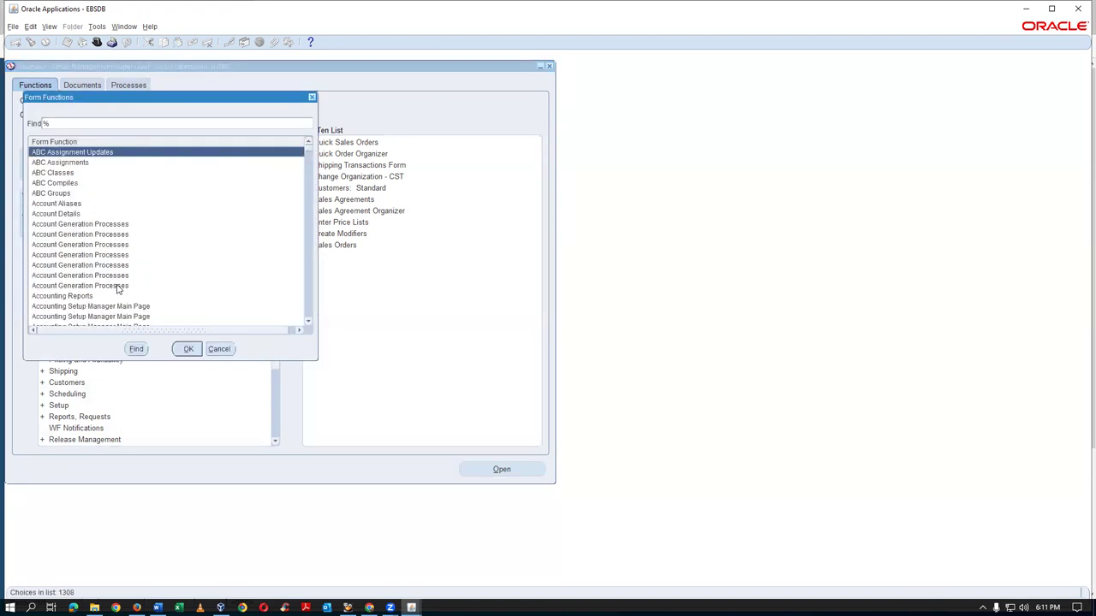
key(Escape)
double_click(118, 290)
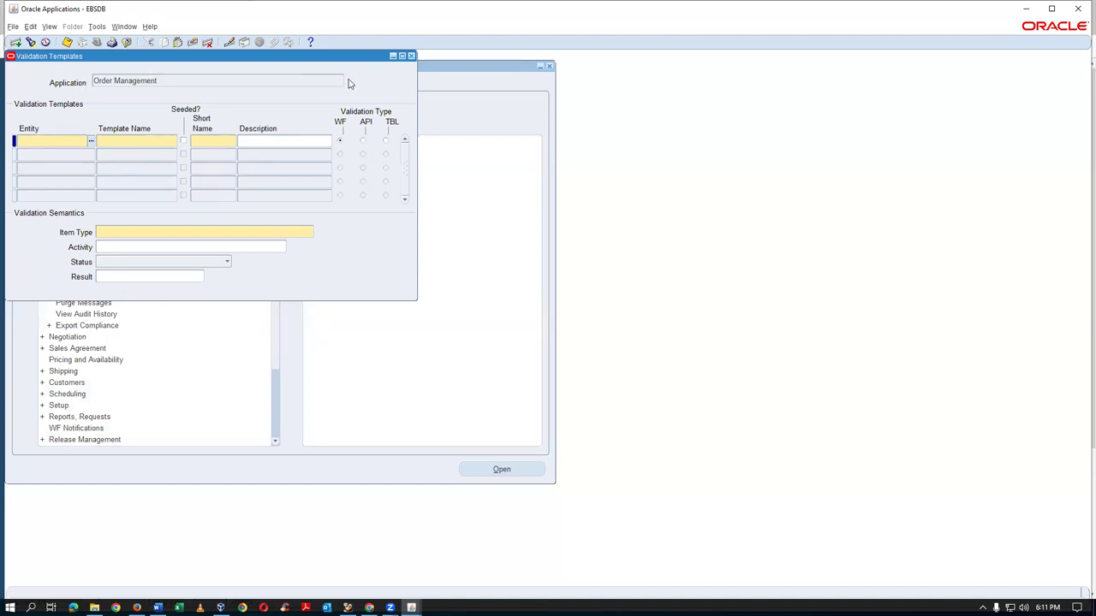
click(411, 57)
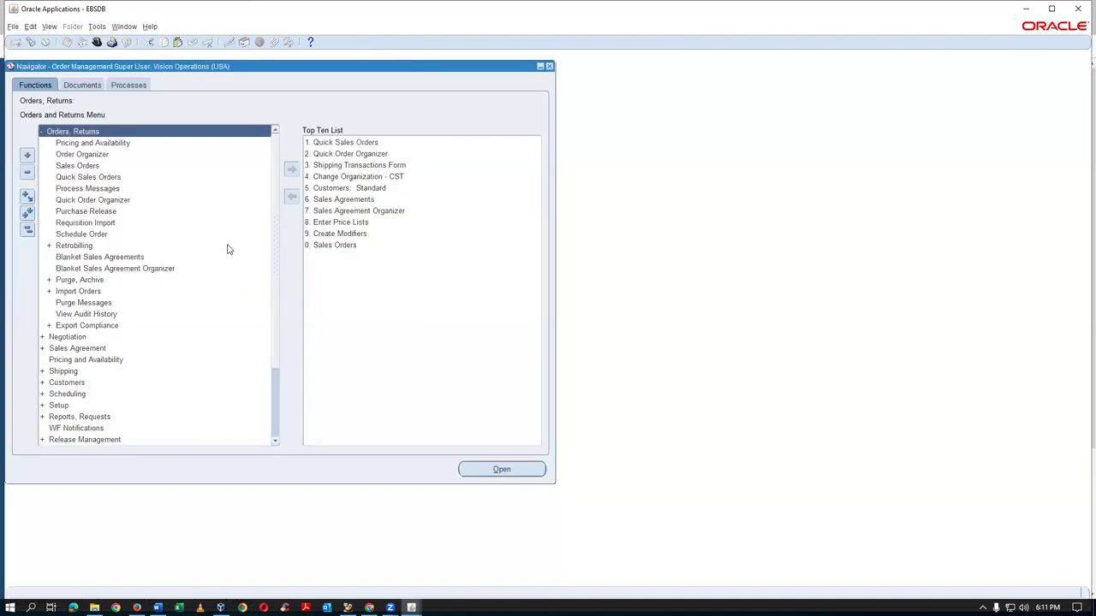
click(27, 230)
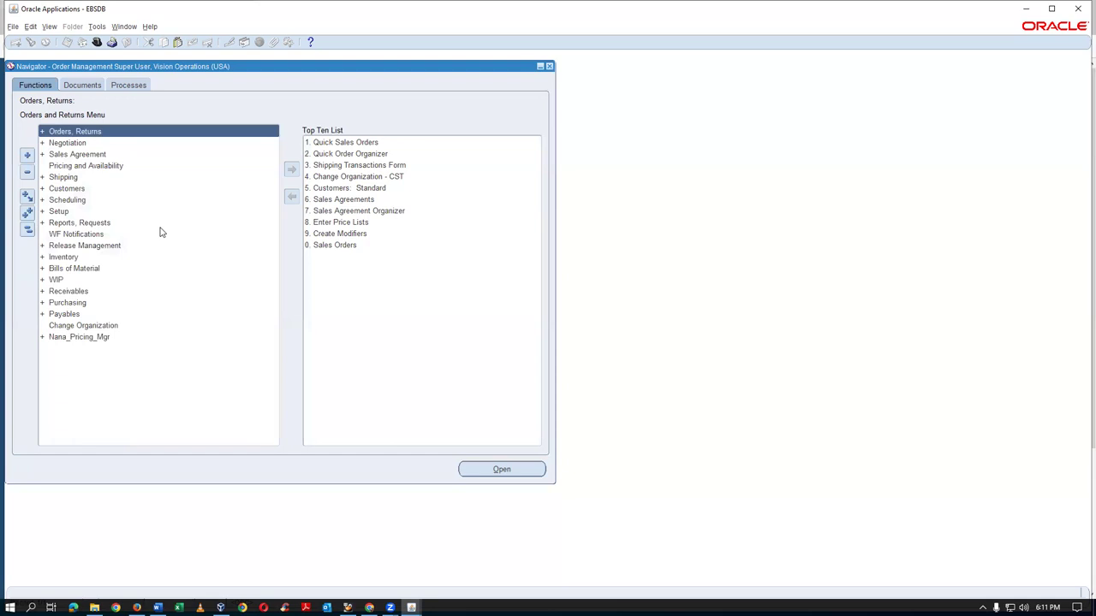
click(164, 235)
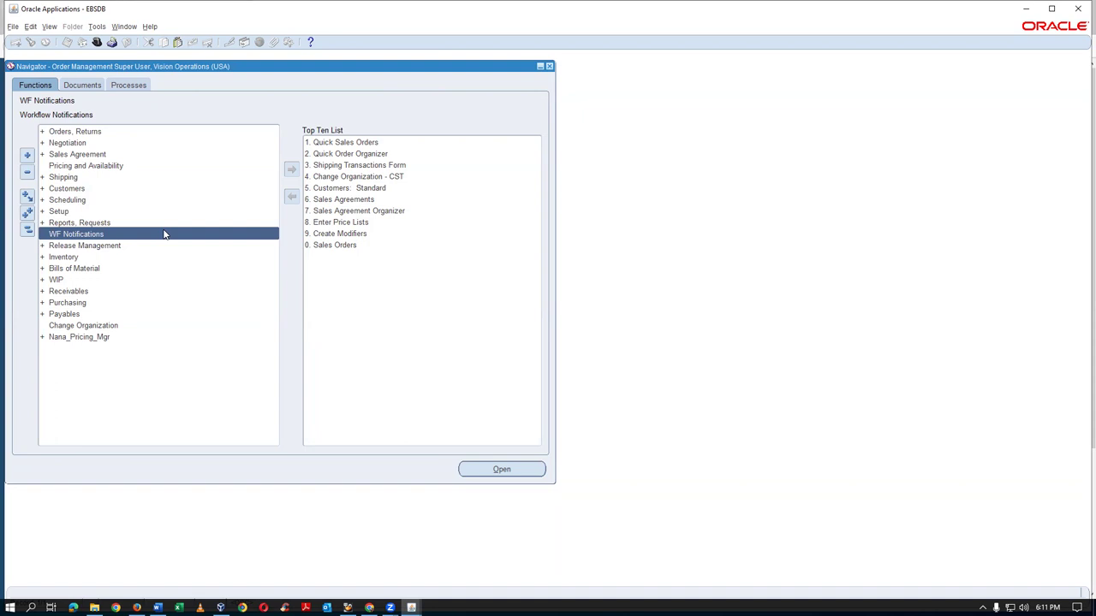
double_click(109, 132)
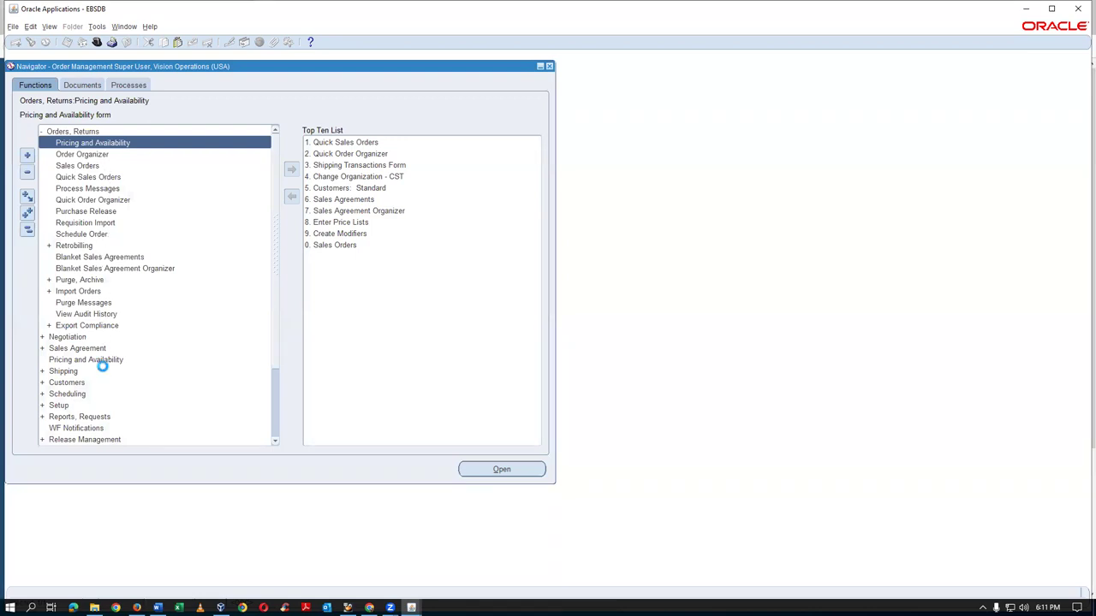
Step: Find functions matching Flex% and value%, and open Flexfield Values
key(ctrl+l)
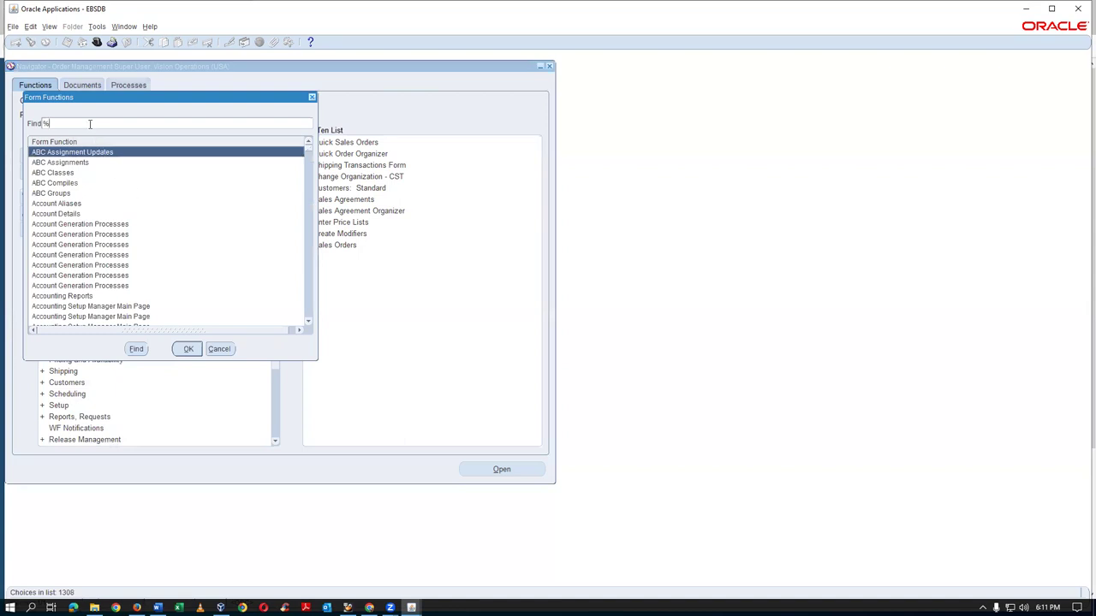
text(Flex%)
key(Return)
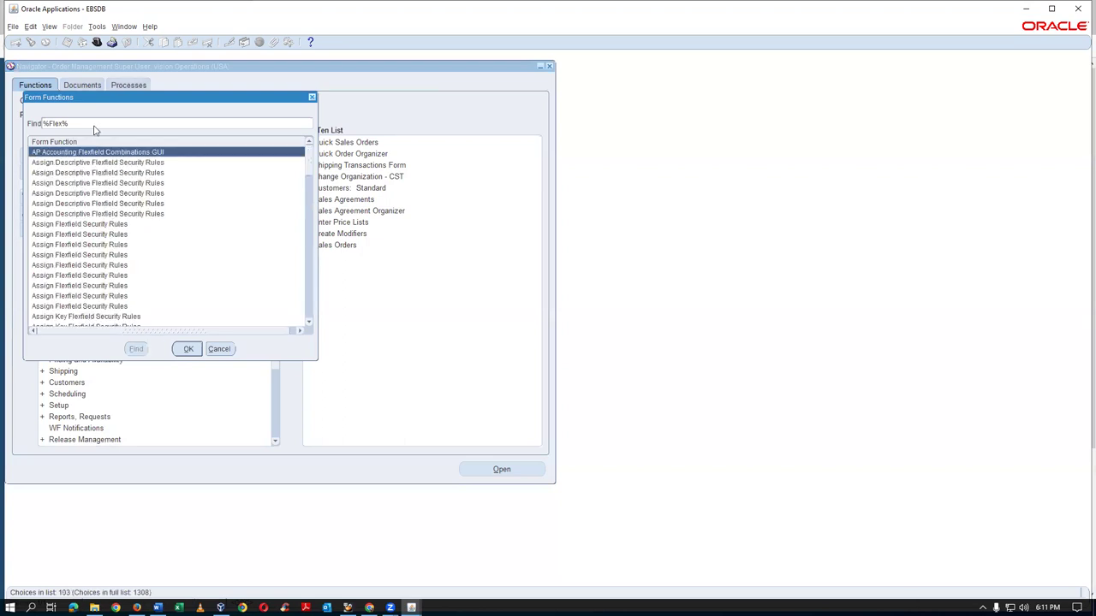
text(value%)
key(Return)
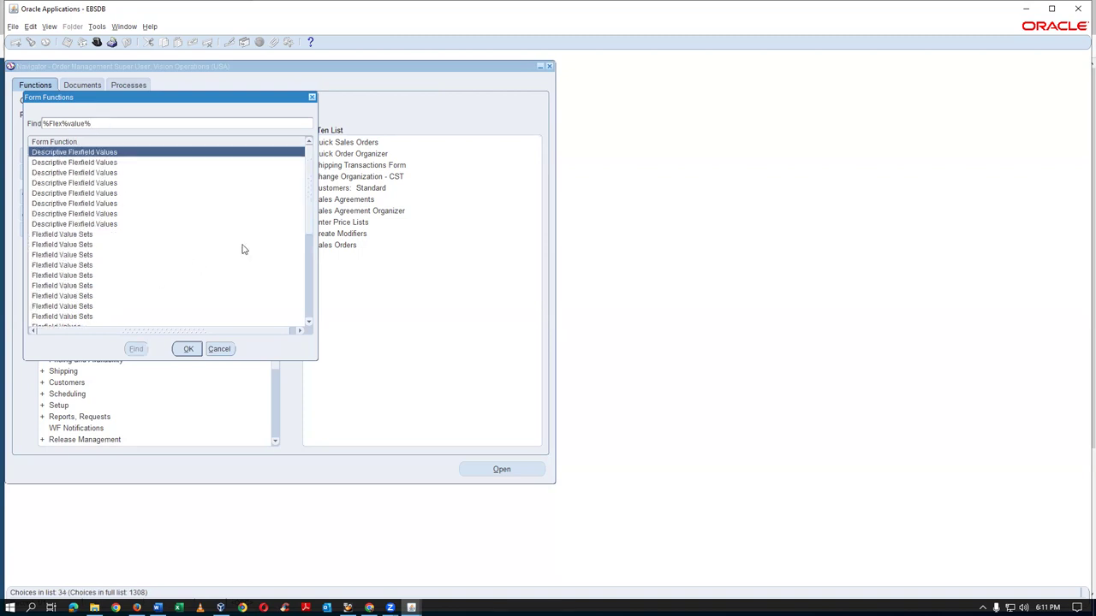
scroll(308, 227, down, 5)
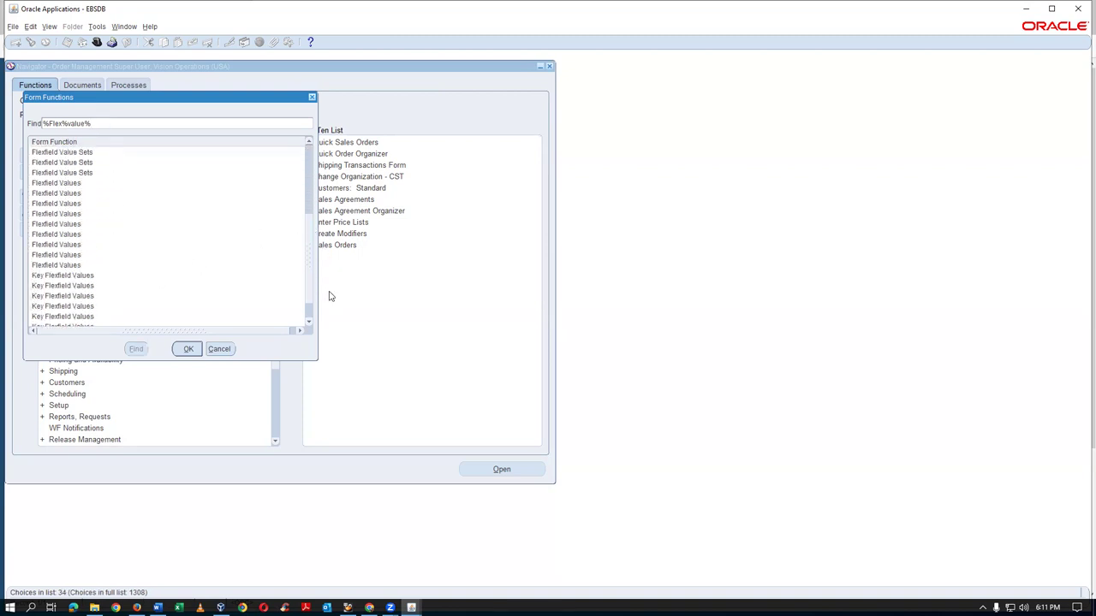
click(66, 185)
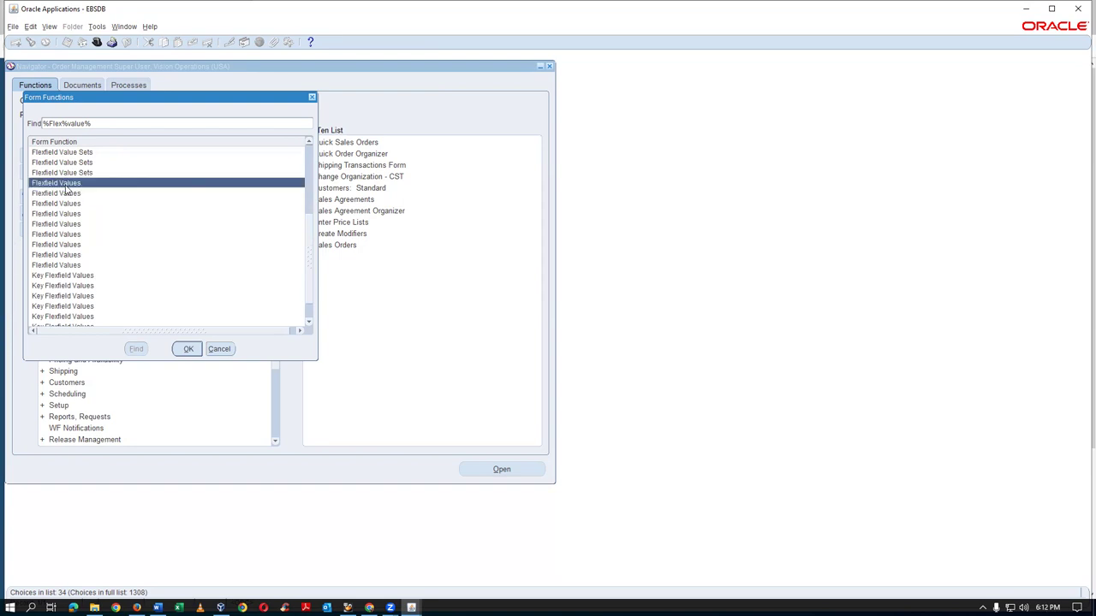
double_click(66, 185)
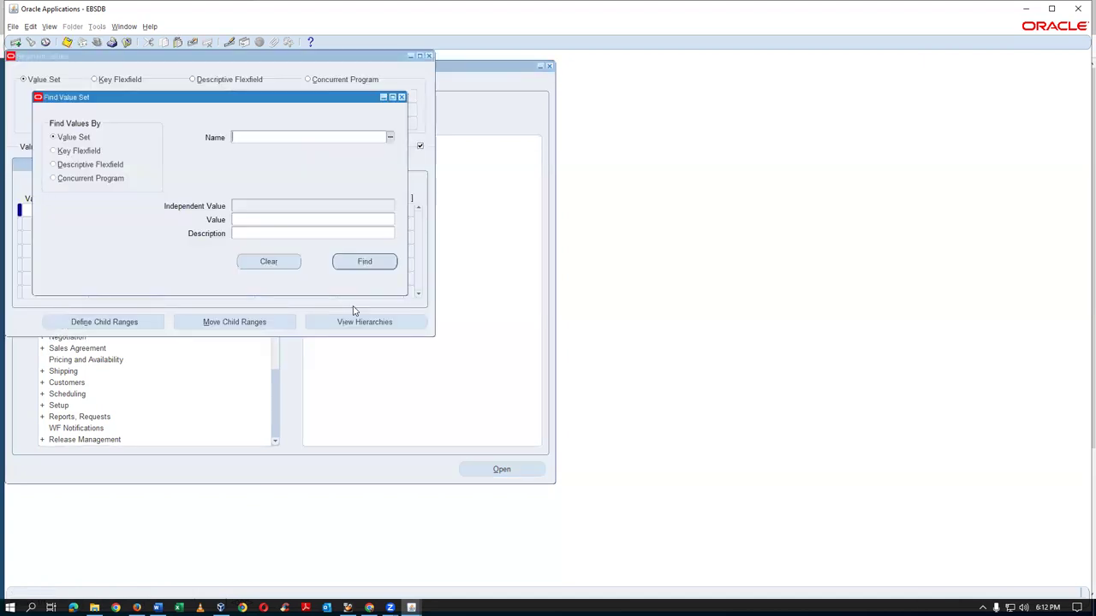
Step: Try value set 102%, clear it, close the Segment Values form, and collapse the tree
text(102%)
key(Tab)
key(BackSpace)
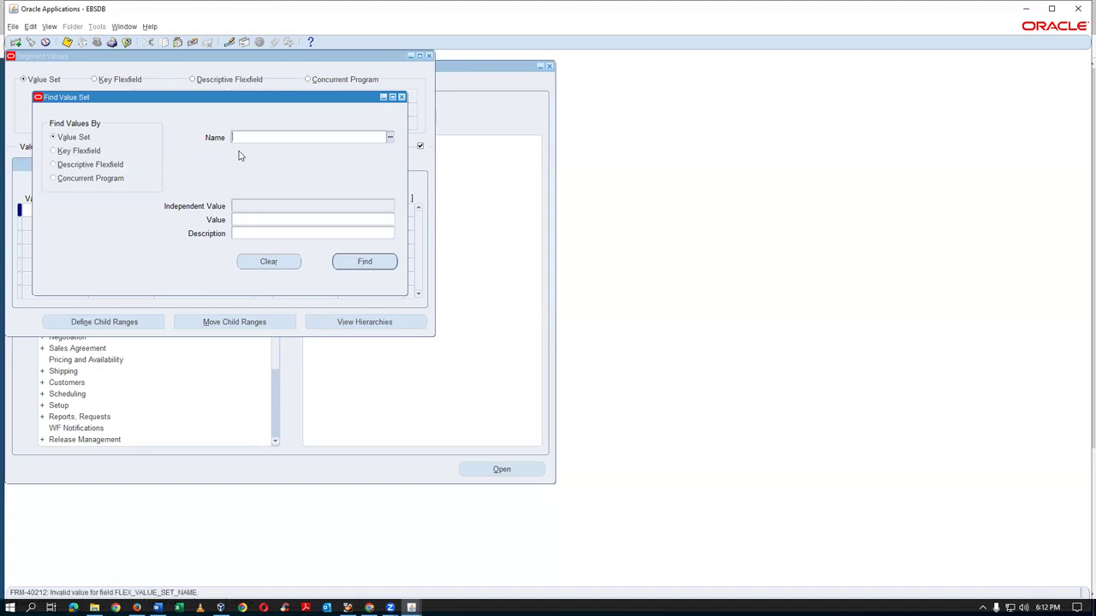
key(ctrl+l)
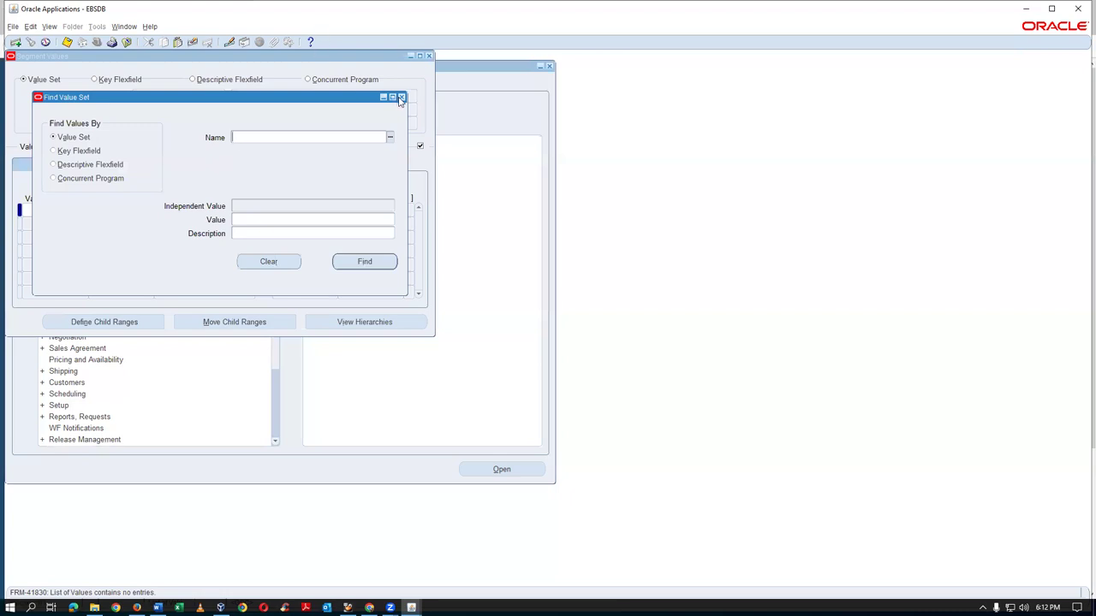
click(401, 98)
click(429, 56)
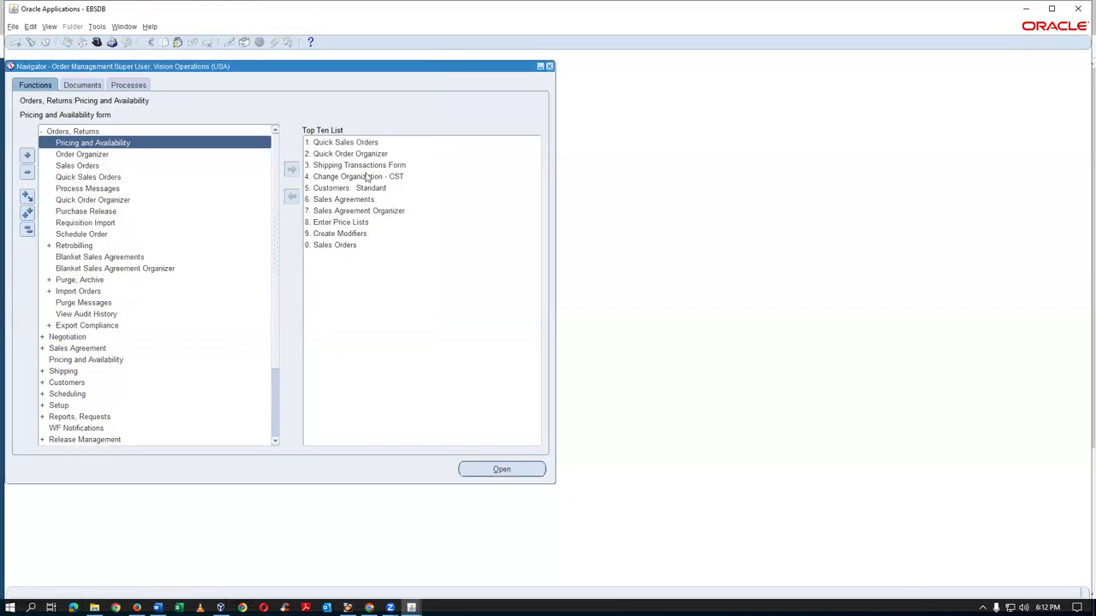
click(28, 230)
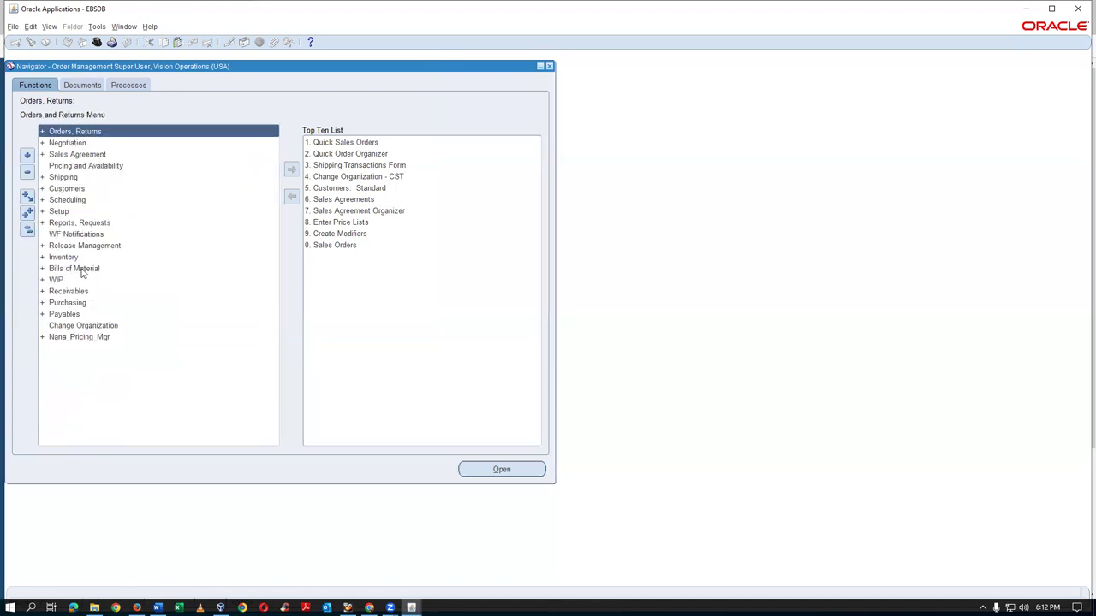
Step: Switch back to the System Administrator responsibility
key(alt+f)
key(w)
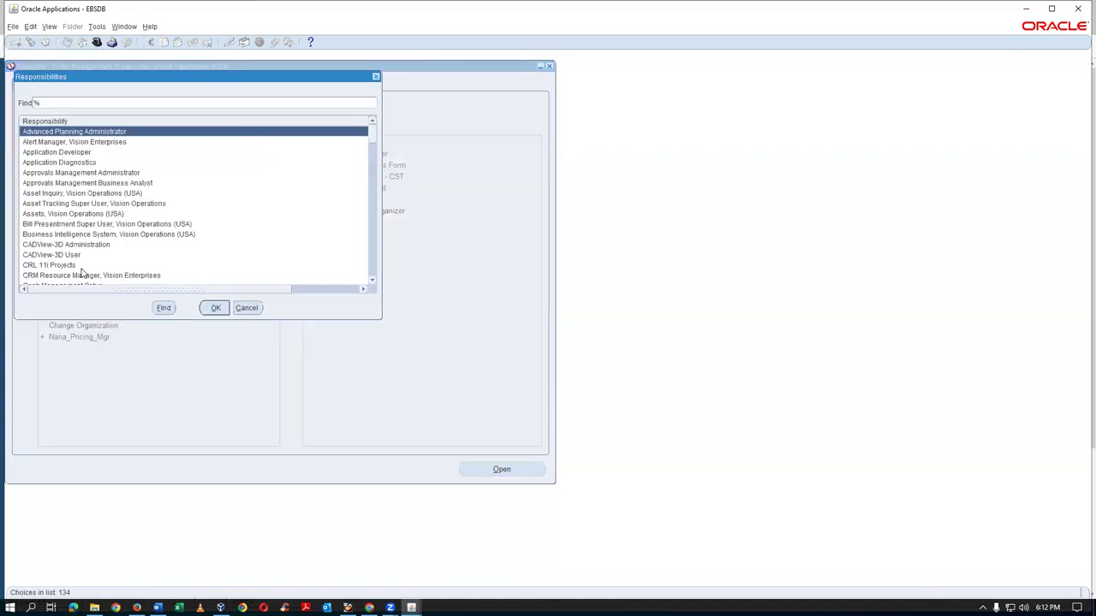
text(system Administrat)
key(Down)
key(Return)
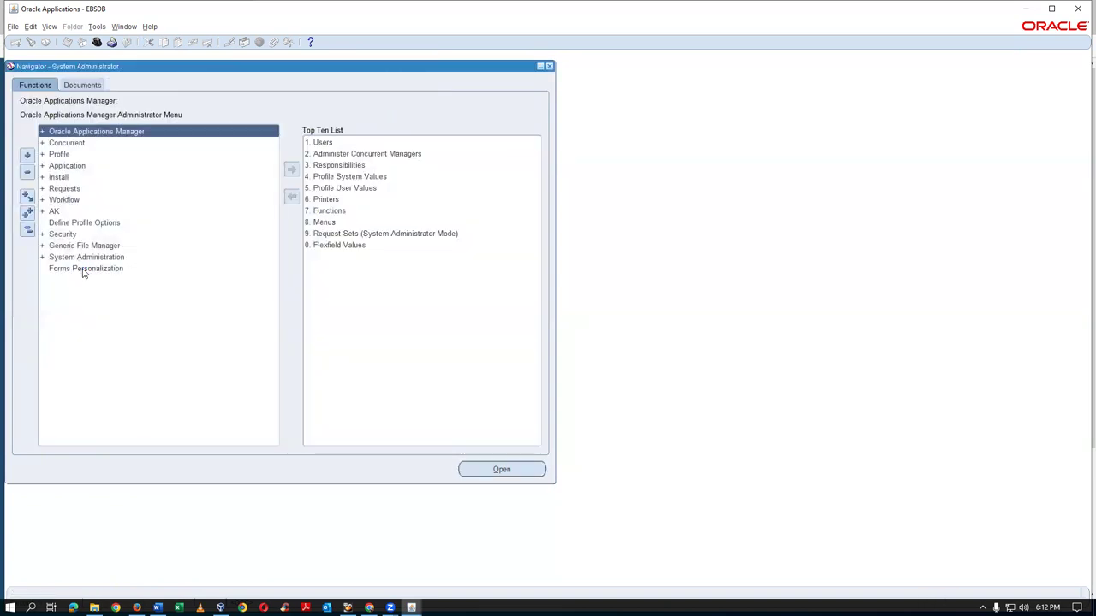
Step: Open Security > User > Define and query user OPERAT%
double_click(82, 234)
double_click(91, 247)
double_click(99, 258)
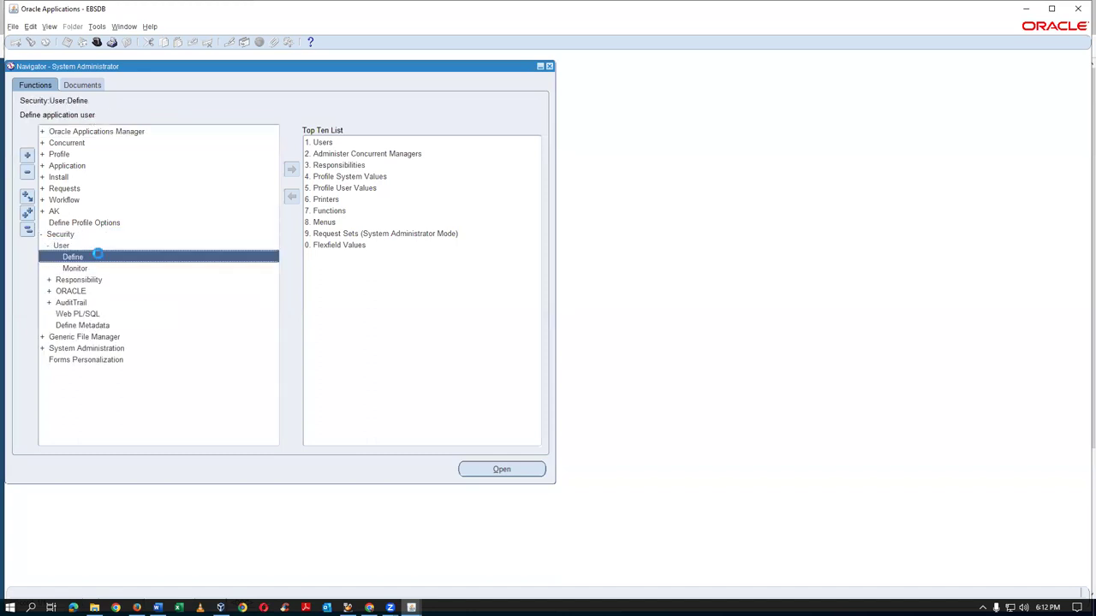
text(OPERAT%)
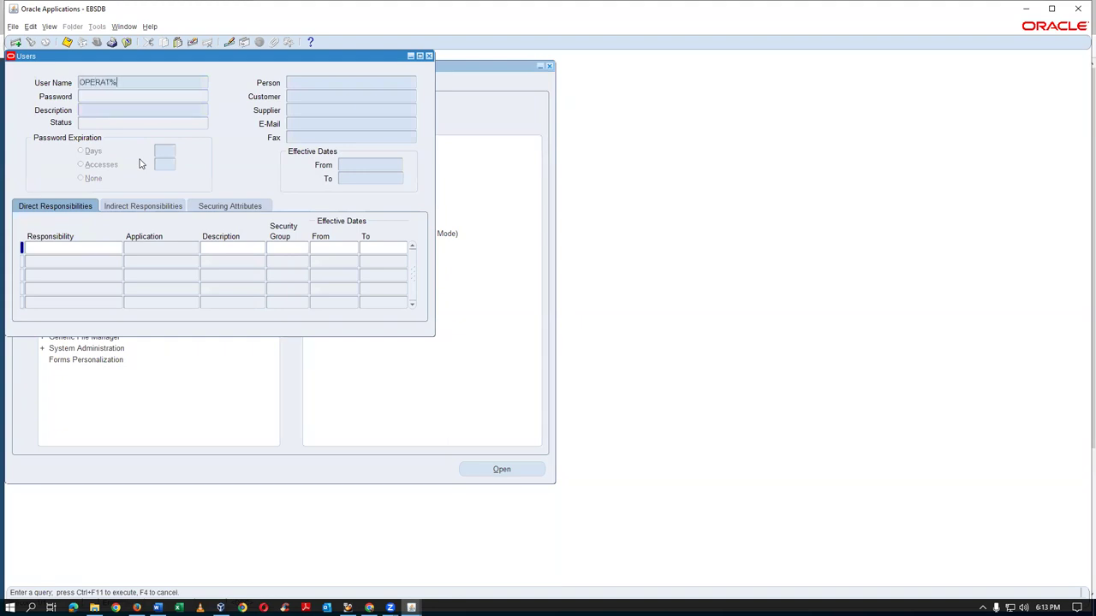
key(ctrl+F11)
Step: Add a User Management responsibility row to the user and save
click(80, 276)
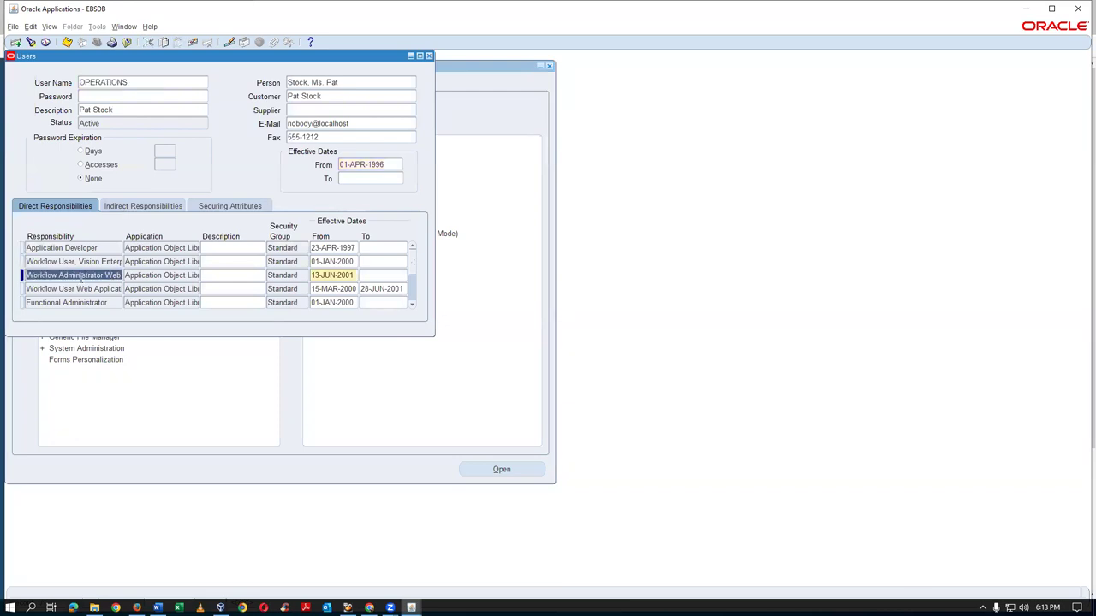
key(ctrl+Down)
text(us)
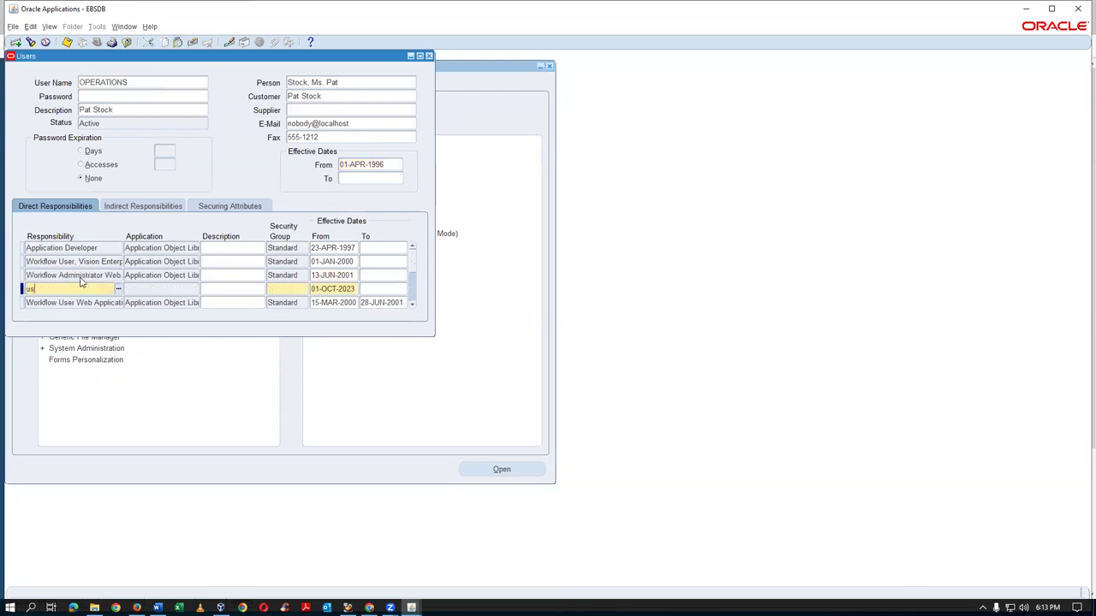
text(er%man%)
key(Tab)
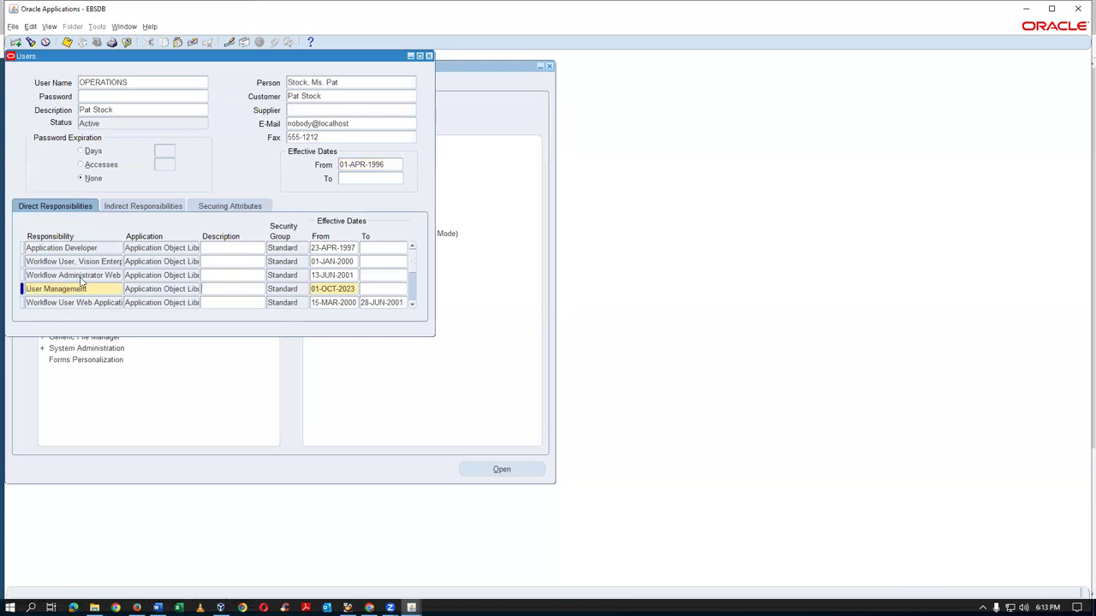
key(ctrl+s)
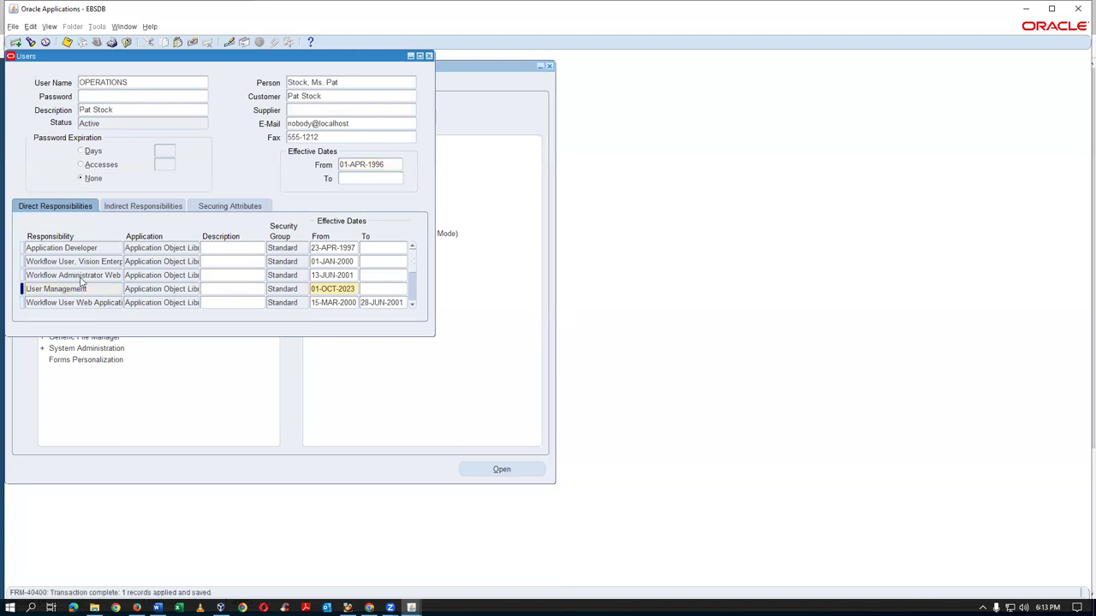
Step: Close the Users form and switch to the User Management responsibility
key(F4)
key(alt+f)
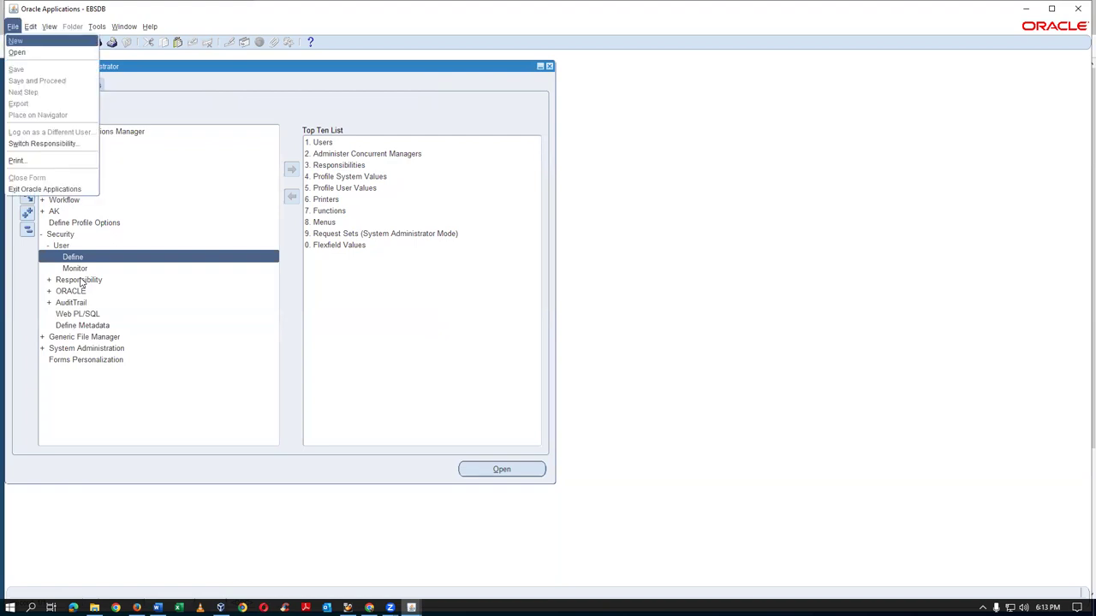
text(wus%)
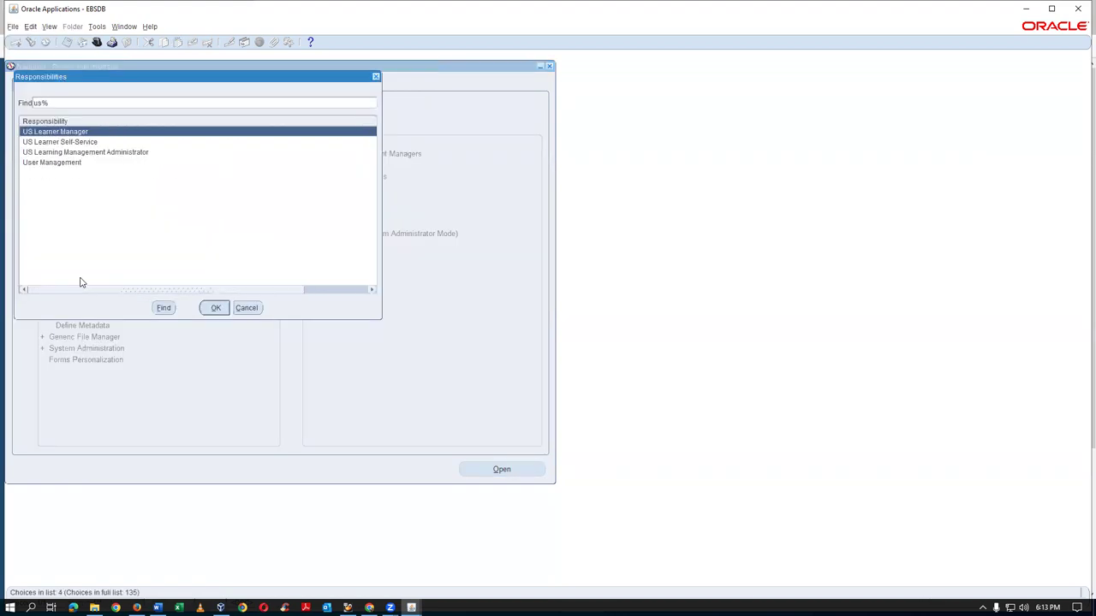
key(Down)
key(Down)
key(Down)
key(Return)
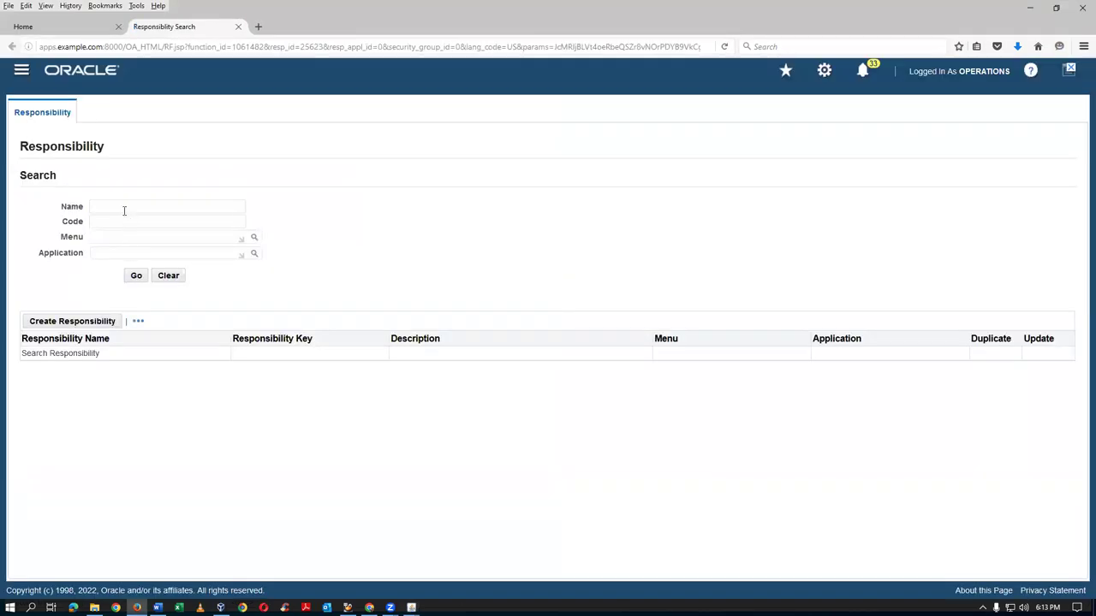
Step: Search responsibilities for 'Operations', then for 'System Administra'
text(Operations)
click(135, 275)
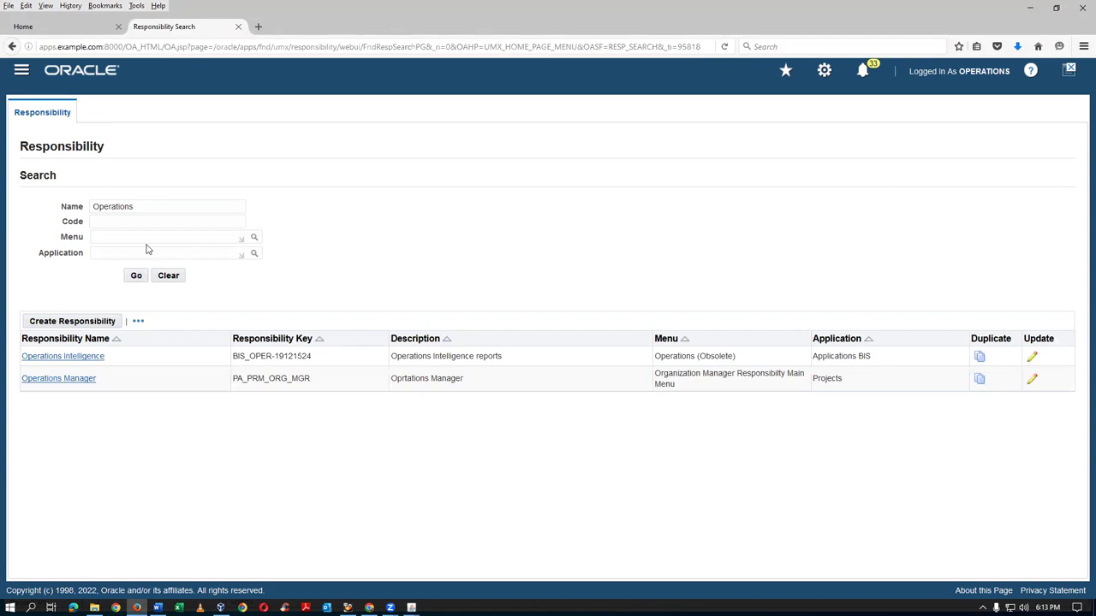
drag(166, 207, 37, 238)
text(system)
key(BackSpace)
key(BackSpace)
key(BackSpace)
key(BackSpace)
key(BackSpace)
key(BackSpace)
text(System Administra)
click(140, 277)
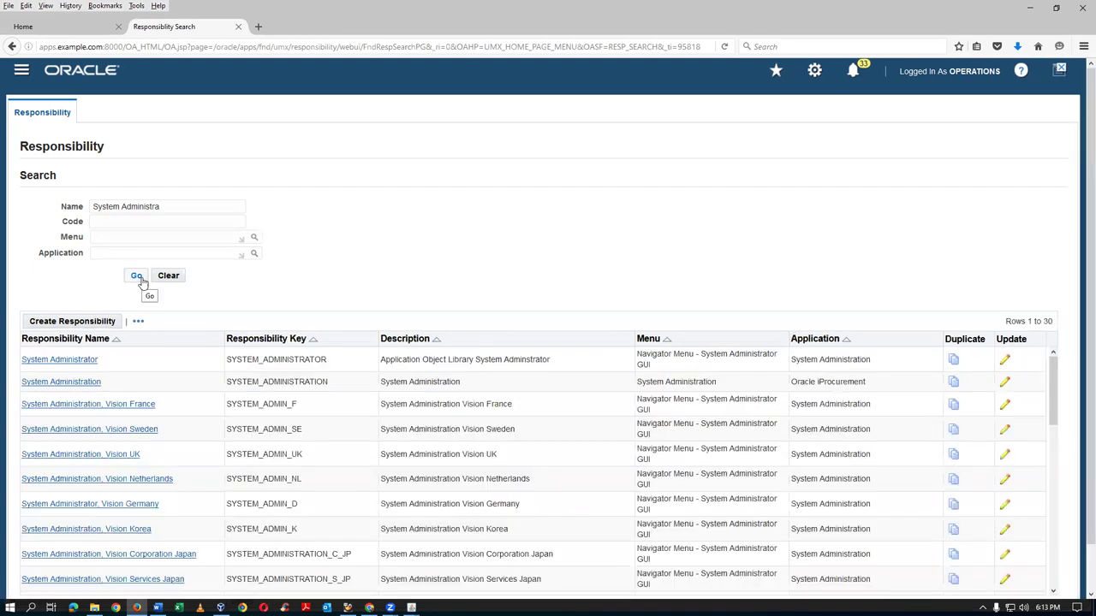
Step: Review System Administrator's securing attributes, cancel, and close the Responsibility Search page
click(61, 361)
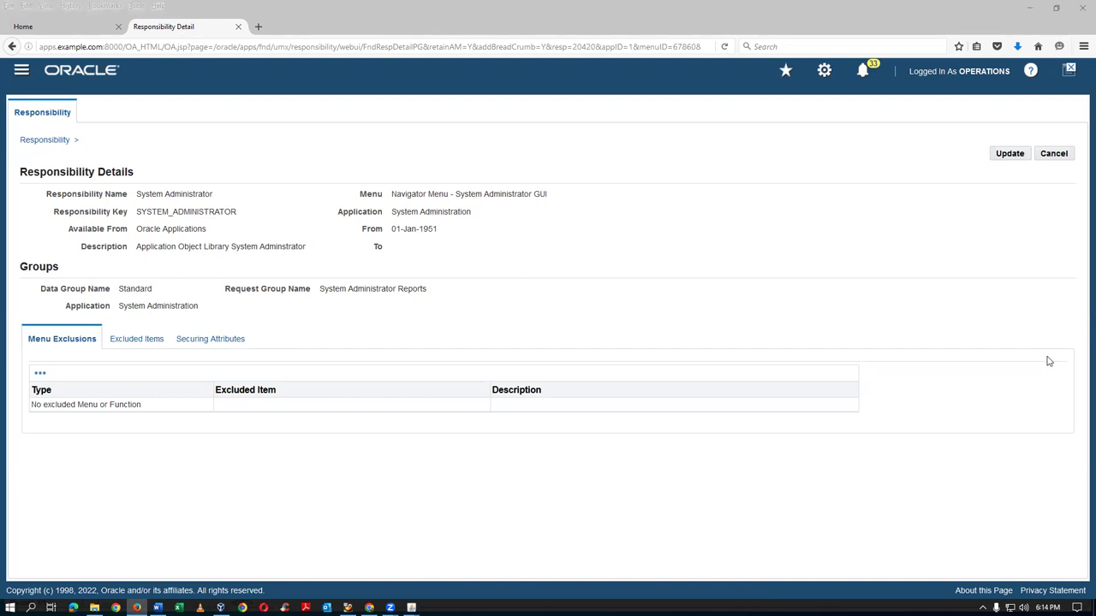
click(223, 341)
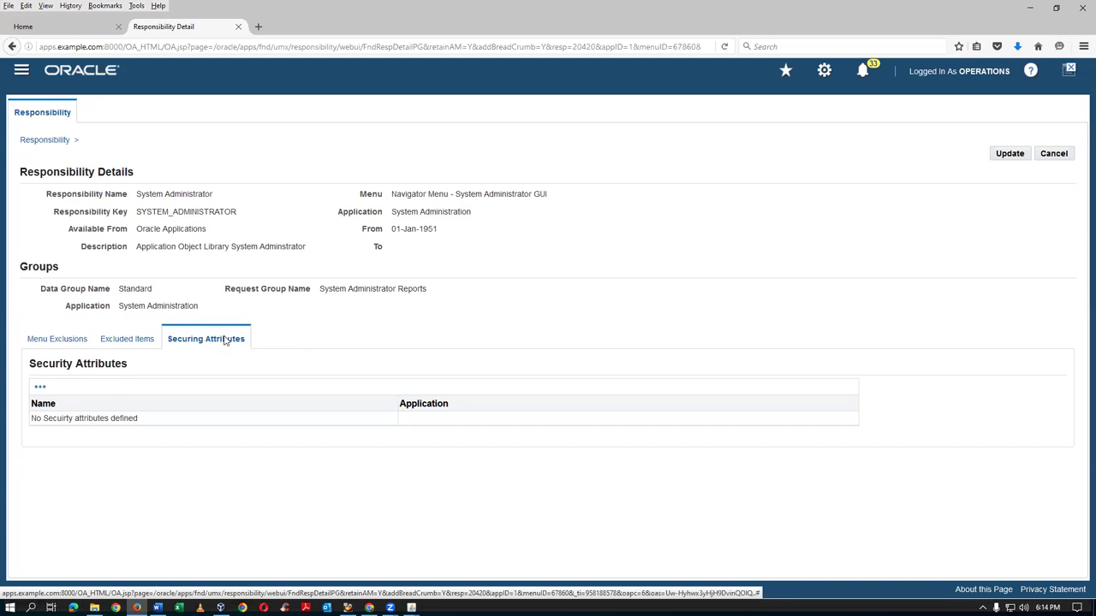
click(1048, 160)
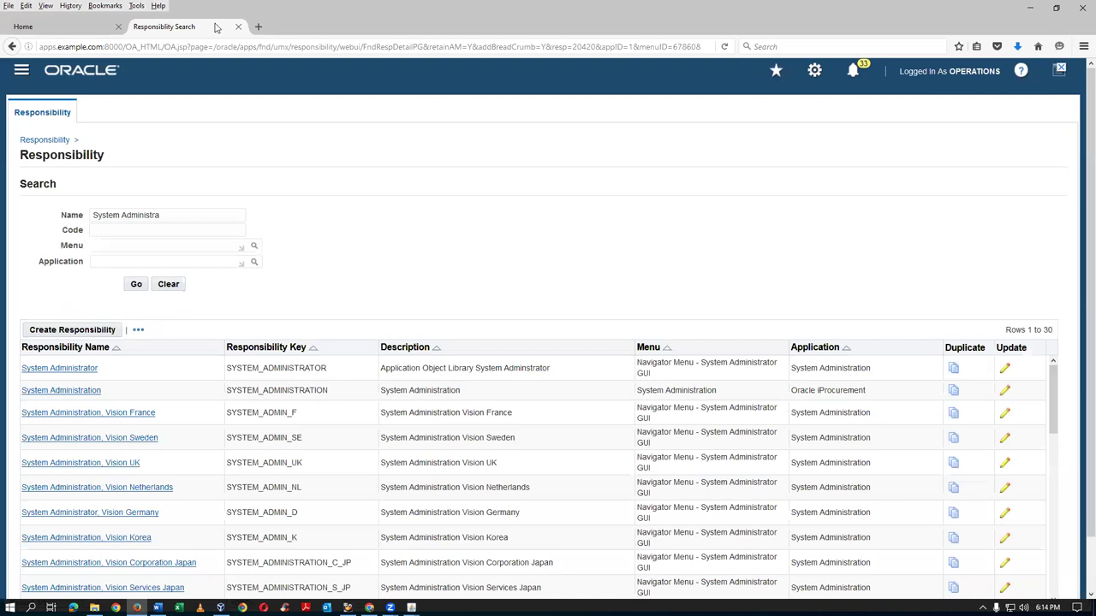
click(238, 27)
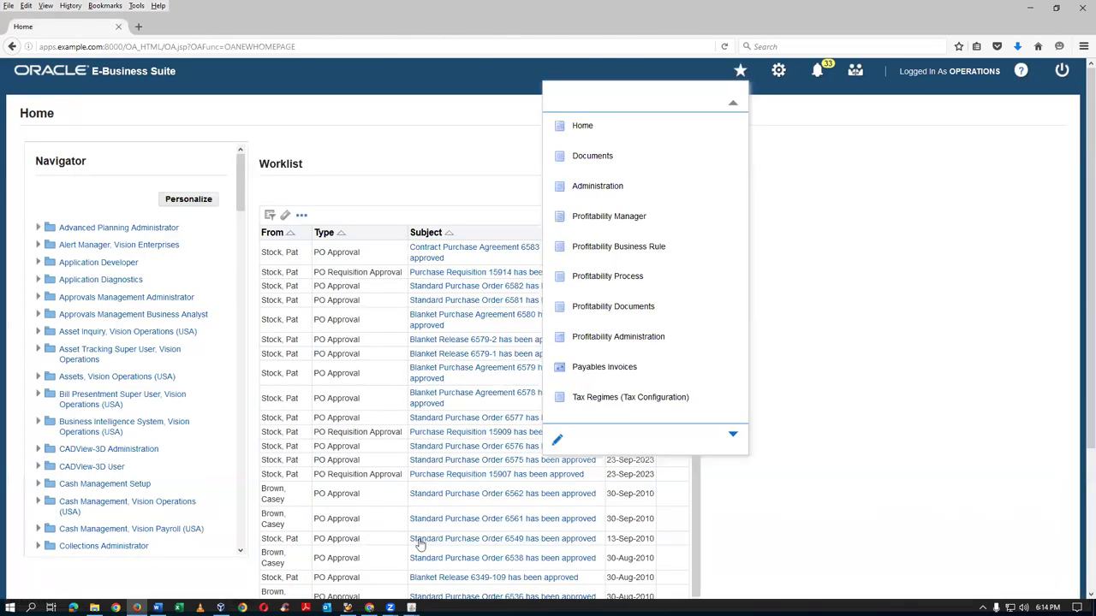
Step: From the Forms Navigator, switch to the User Management administration responsibility
mouse_move(411, 608)
click(449, 566)
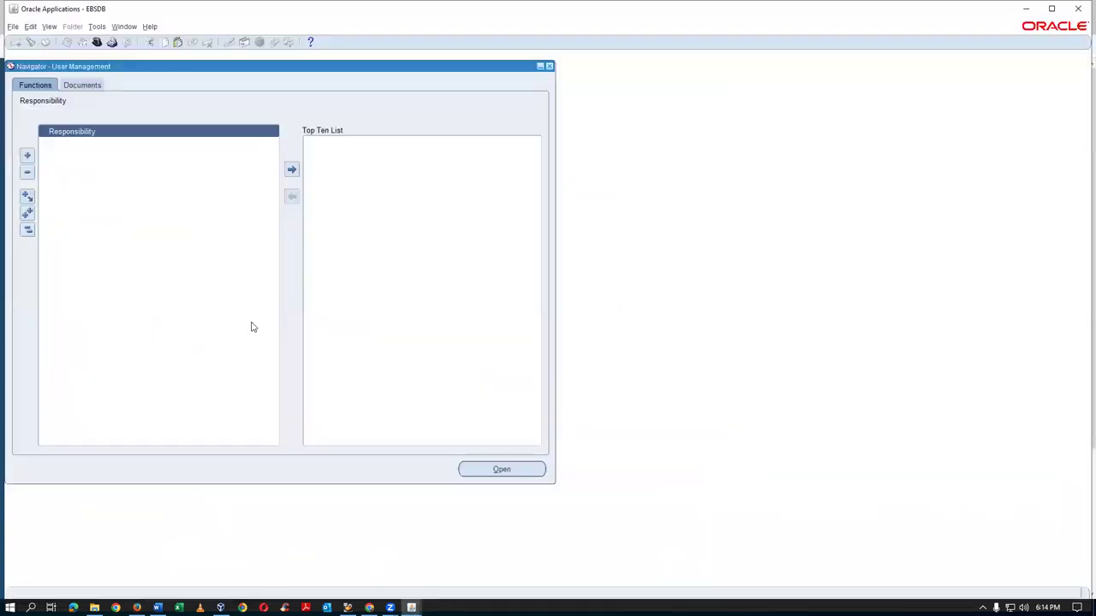
click(253, 327)
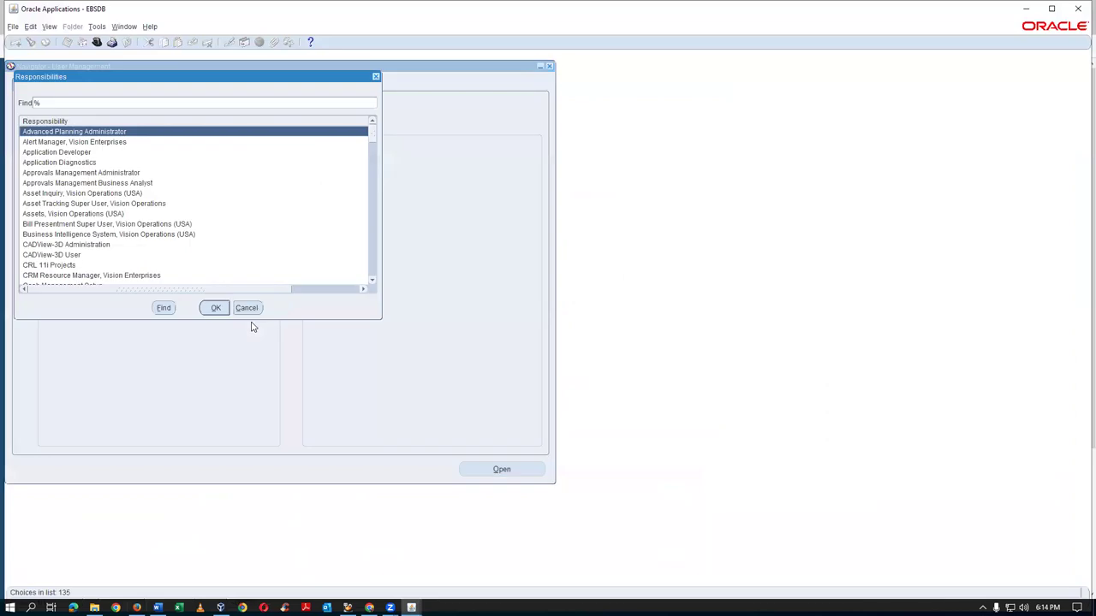
key(Return)
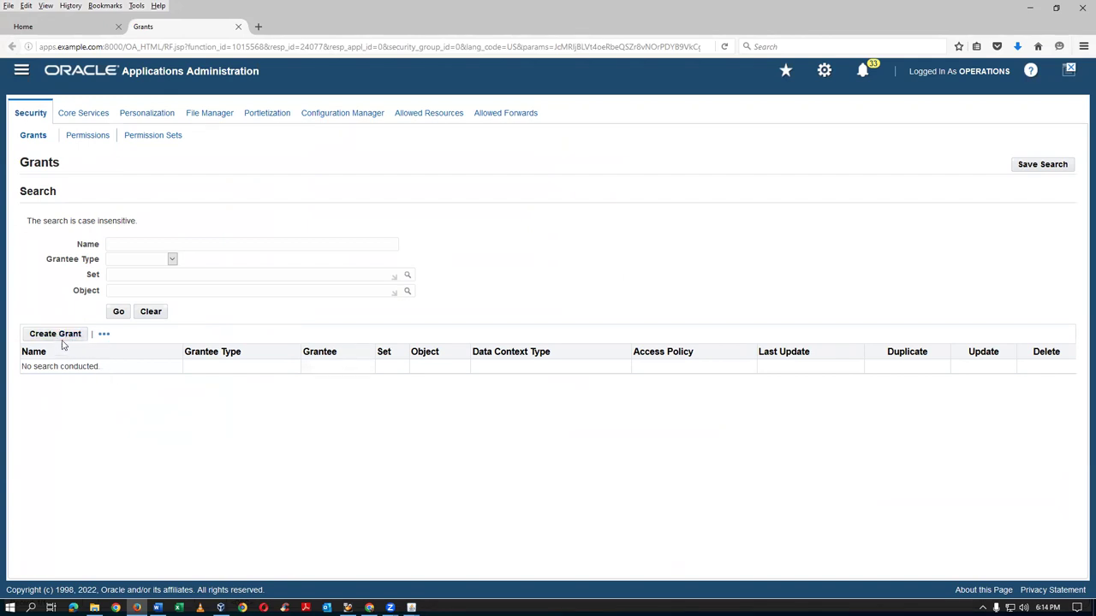
Step: Create a new grant named 't02 Grant 1' and reuse that text as its description
click(61, 340)
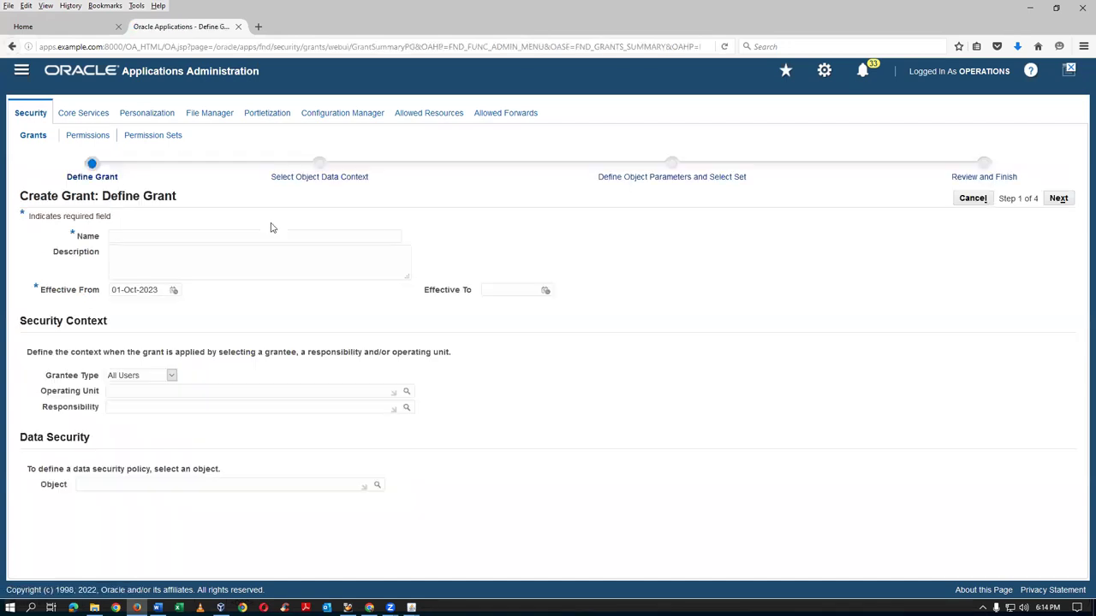
click(148, 240)
text(t02 Gra)
text(nt-1)
key(ctrl+a)
key(ctrl+c)
click(133, 258)
key(ctrl+v)
Step: Set the grant's operating unit to Vision Operations via the search 'V%ope'
click(149, 391)
text(V%ope)
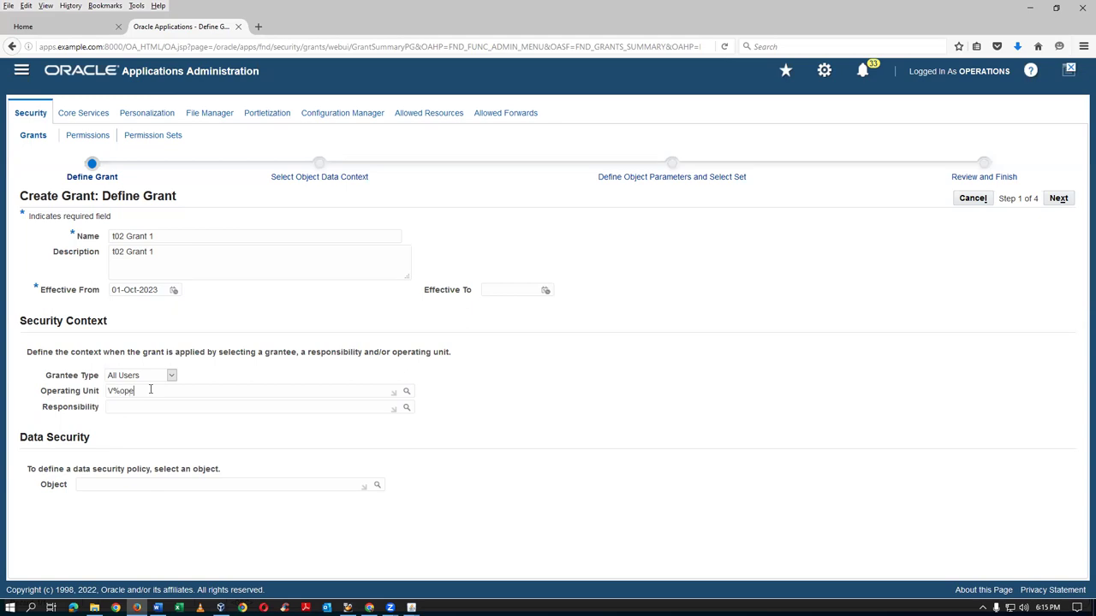
key(Tab)
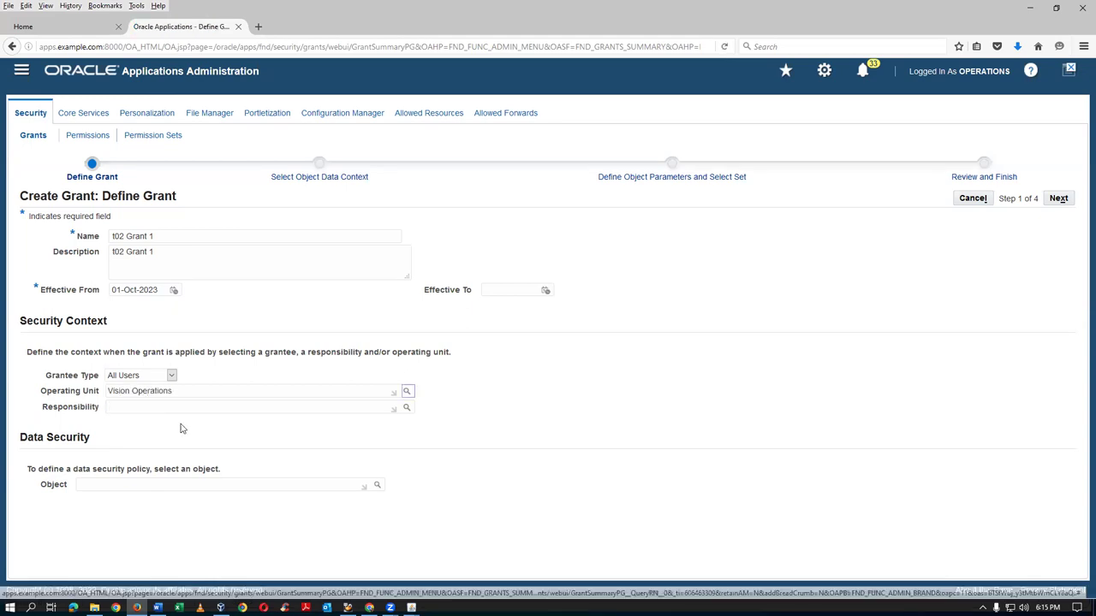
Step: Set the grant responsibility to Order Management Super User, Vision Operations (USA) using 'Order%super%vis%'
click(143, 409)
text(Order)
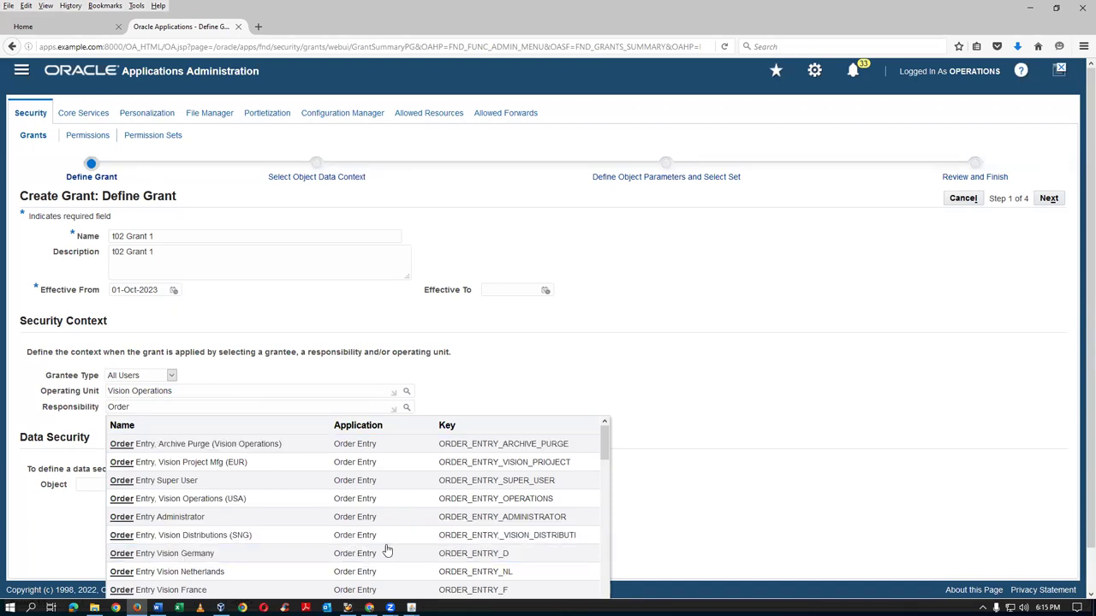
key(Tab)
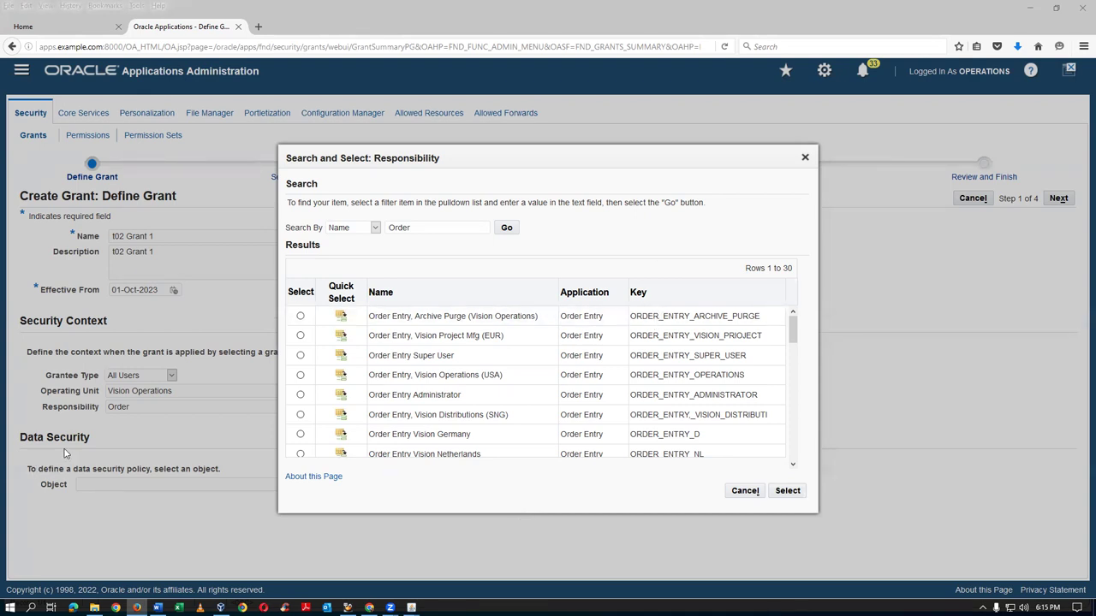
click(734, 495)
click(148, 408)
text(%)
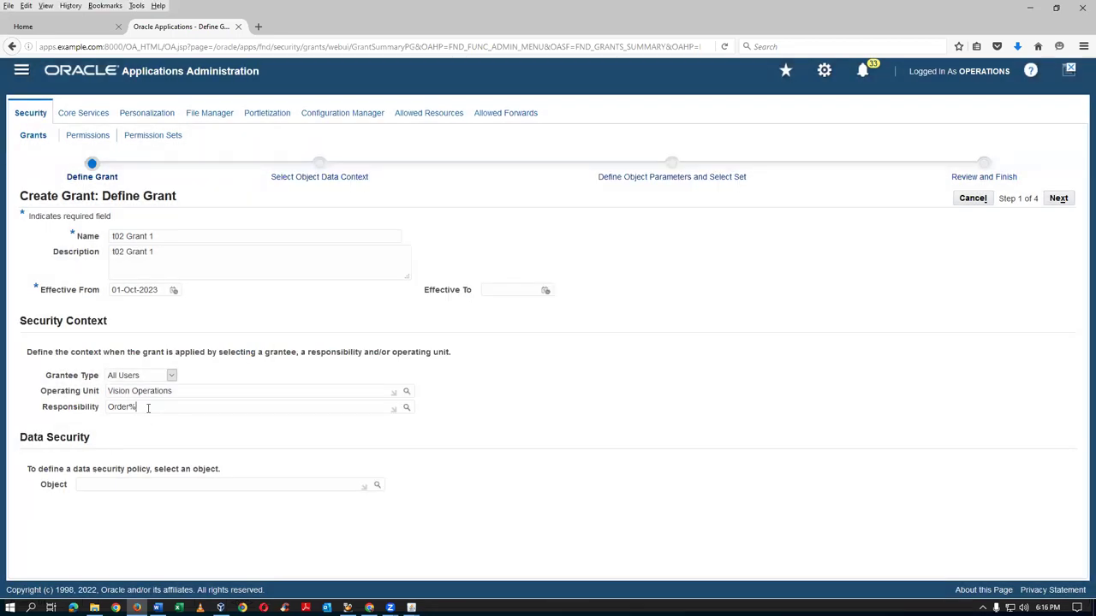
text(super%vis%)
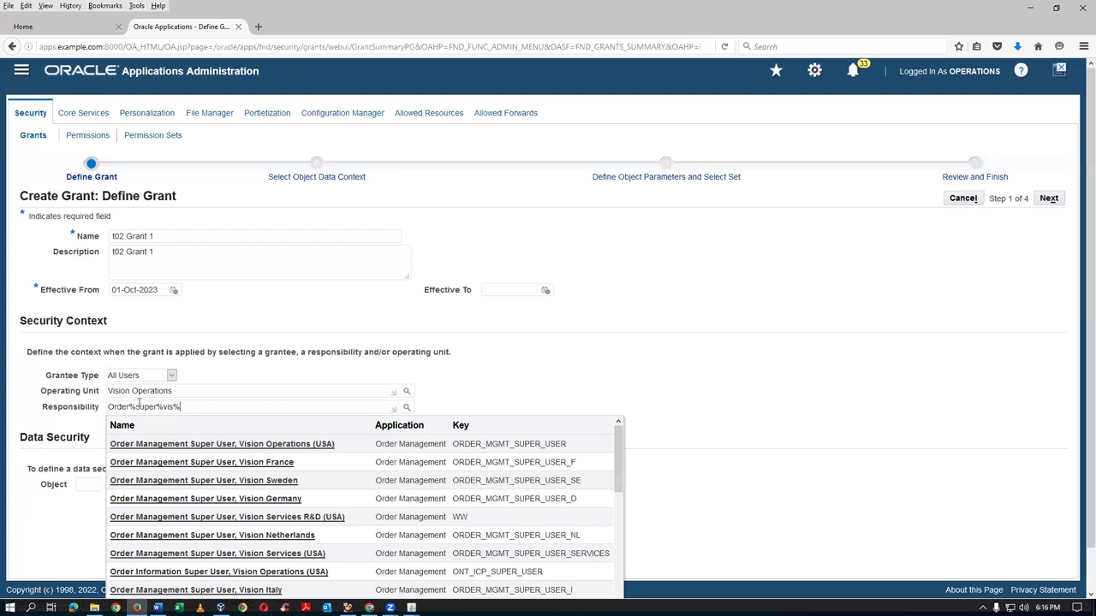
click(224, 444)
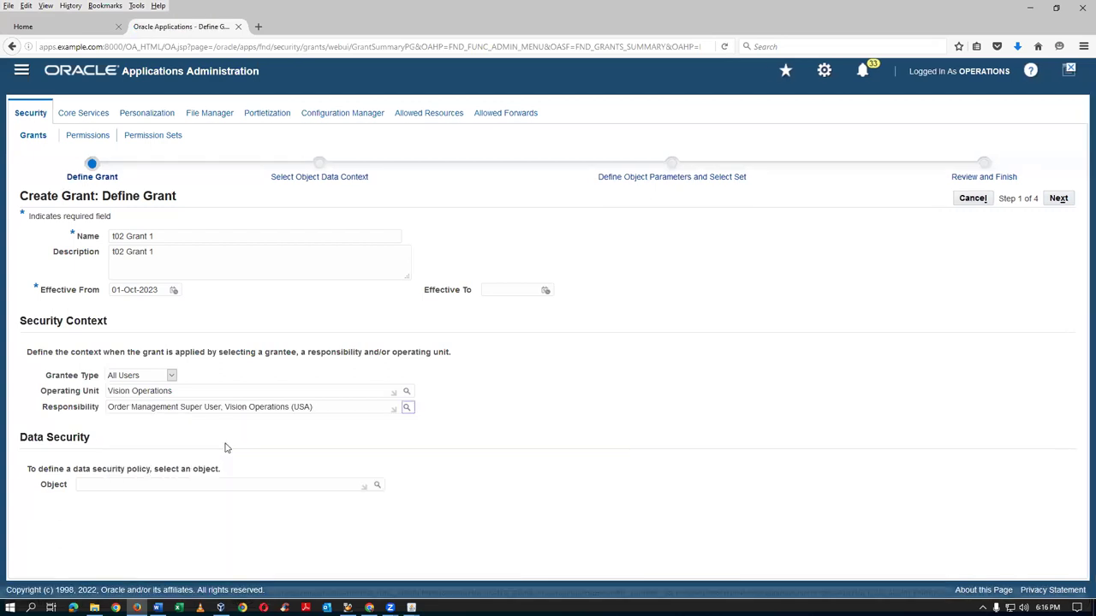
click(124, 485)
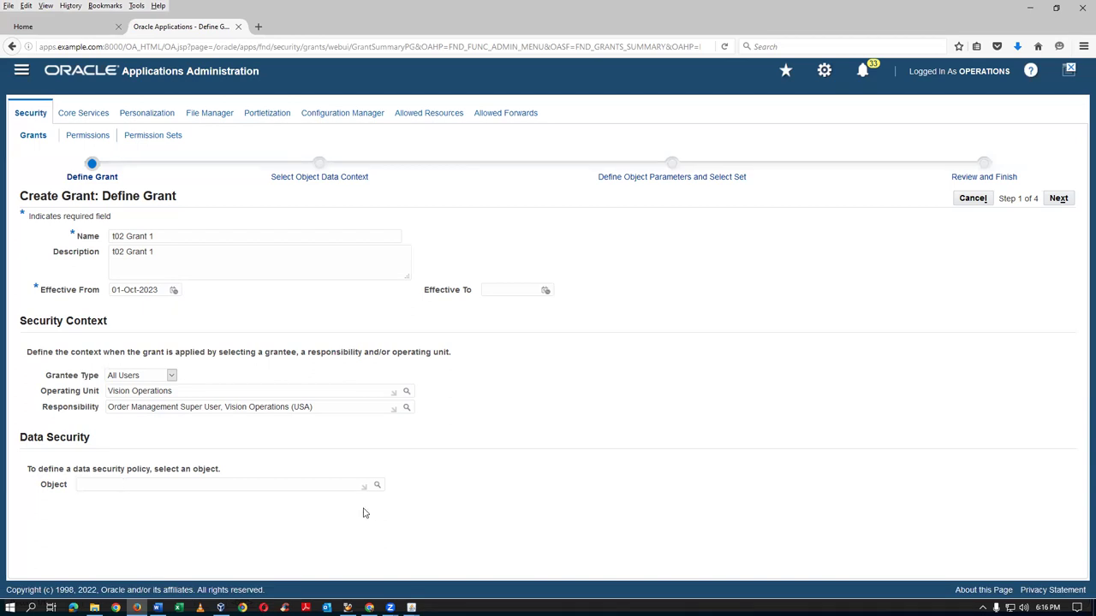
Step: Set the grant object to Flexfield Value Set Security Object and advance to step 2 with All Rows
click(379, 487)
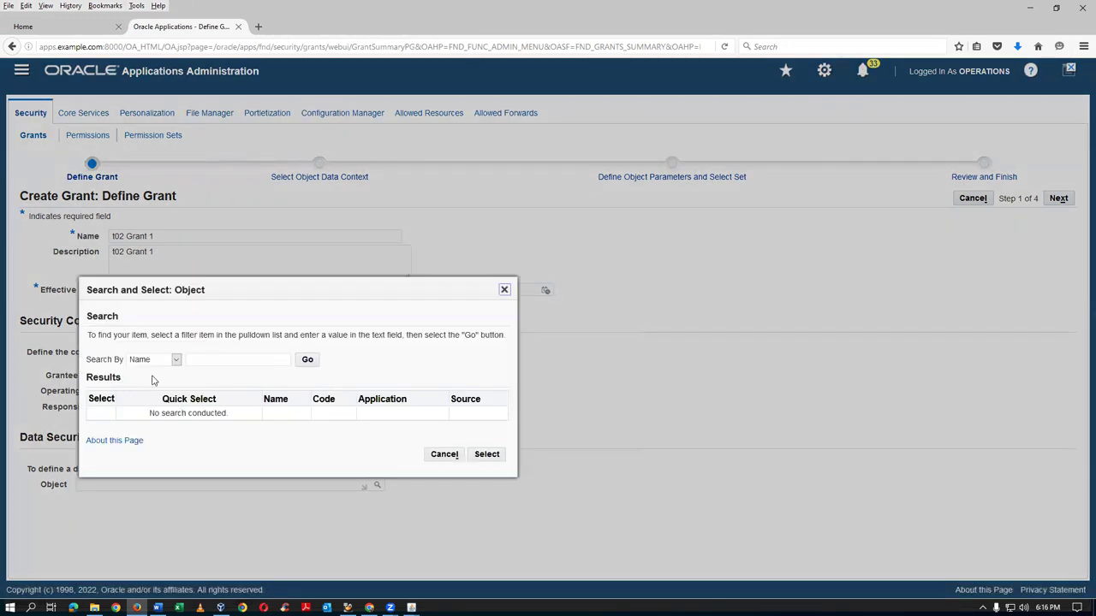
click(192, 362)
text(Flex)
click(310, 363)
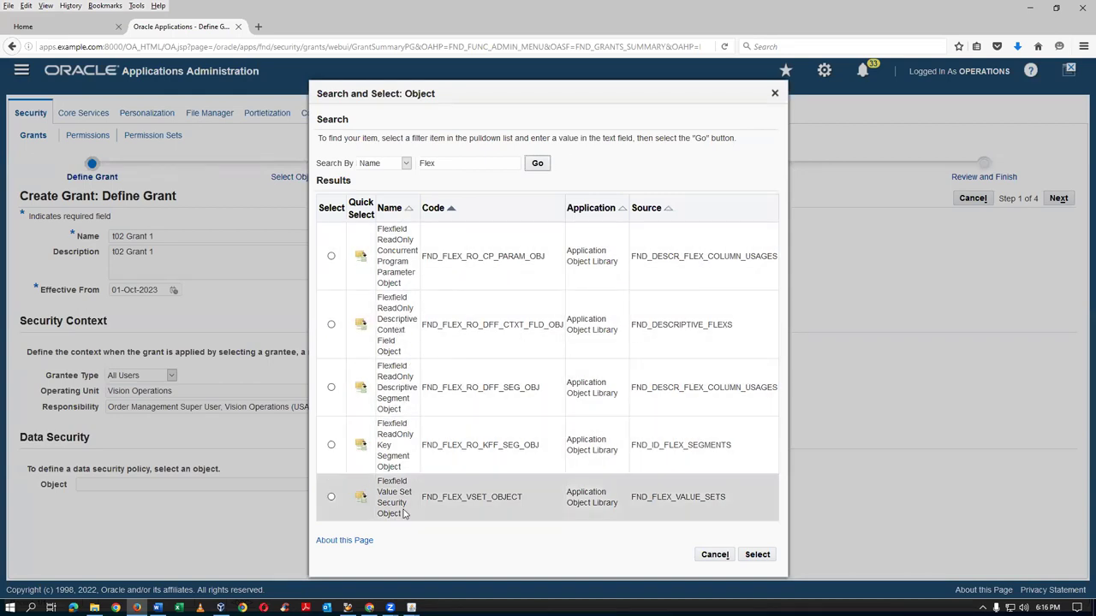
click(331, 496)
click(769, 555)
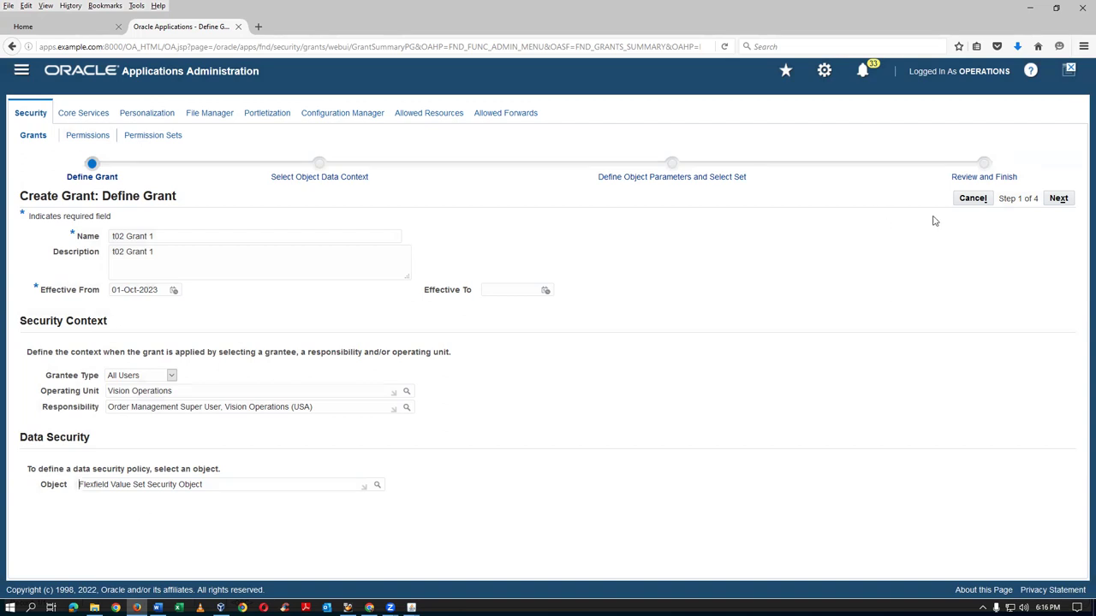
click(1060, 199)
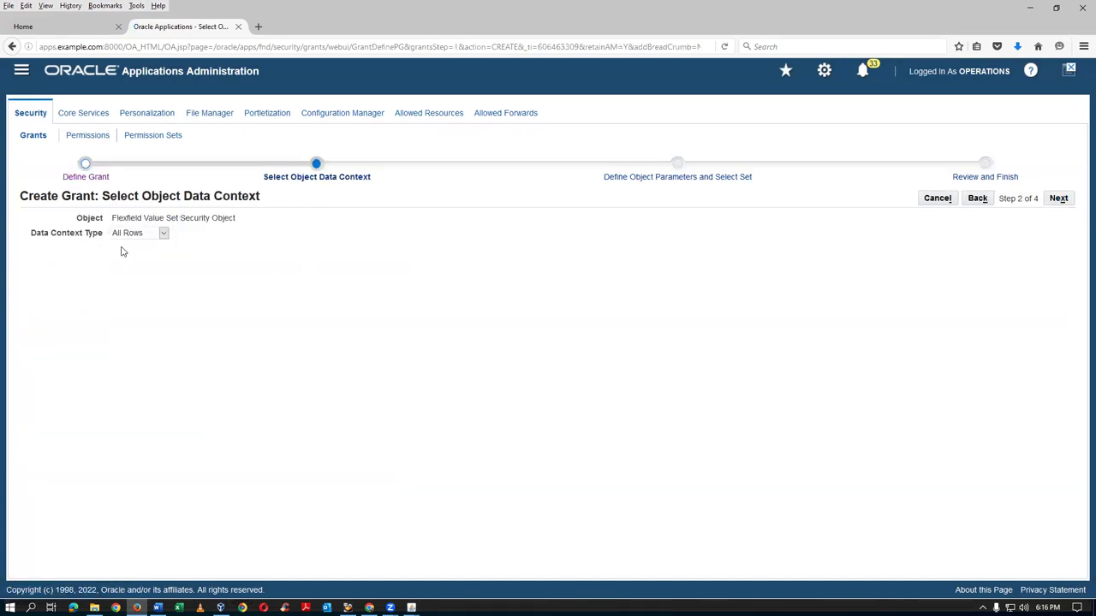
Step: Advance to the permission set step, dismiss the missing-set warning, and browse the available sets
click(1059, 197)
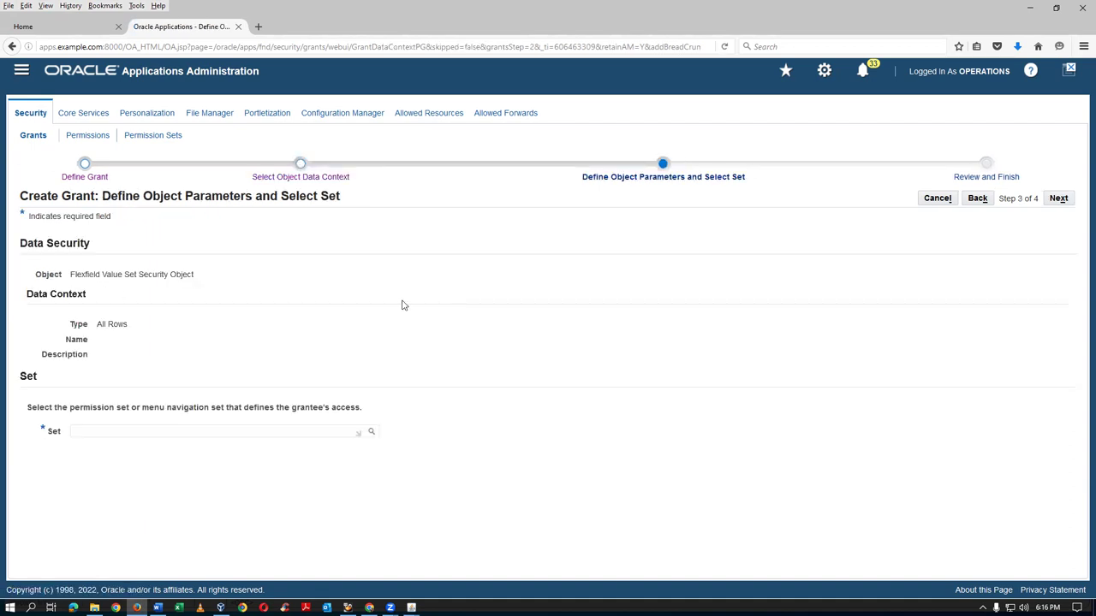
click(1059, 198)
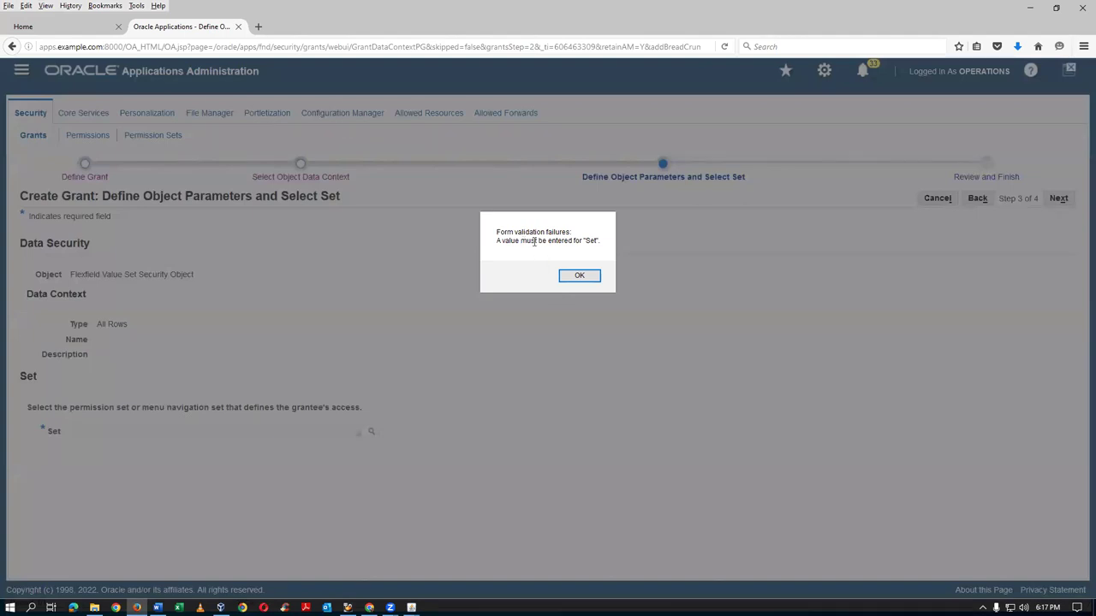
click(582, 275)
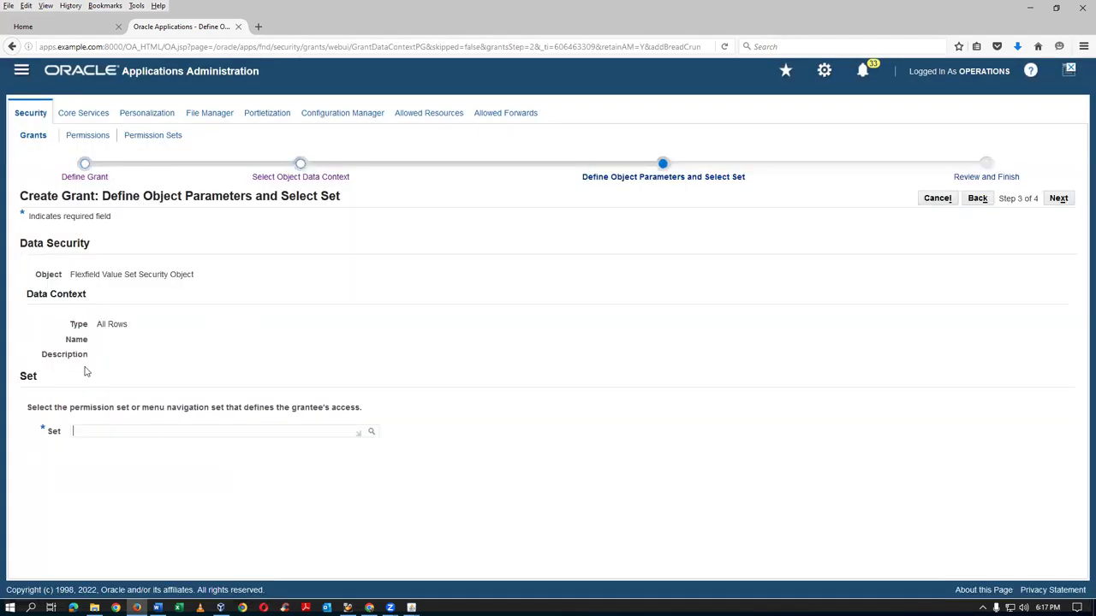
click(371, 434)
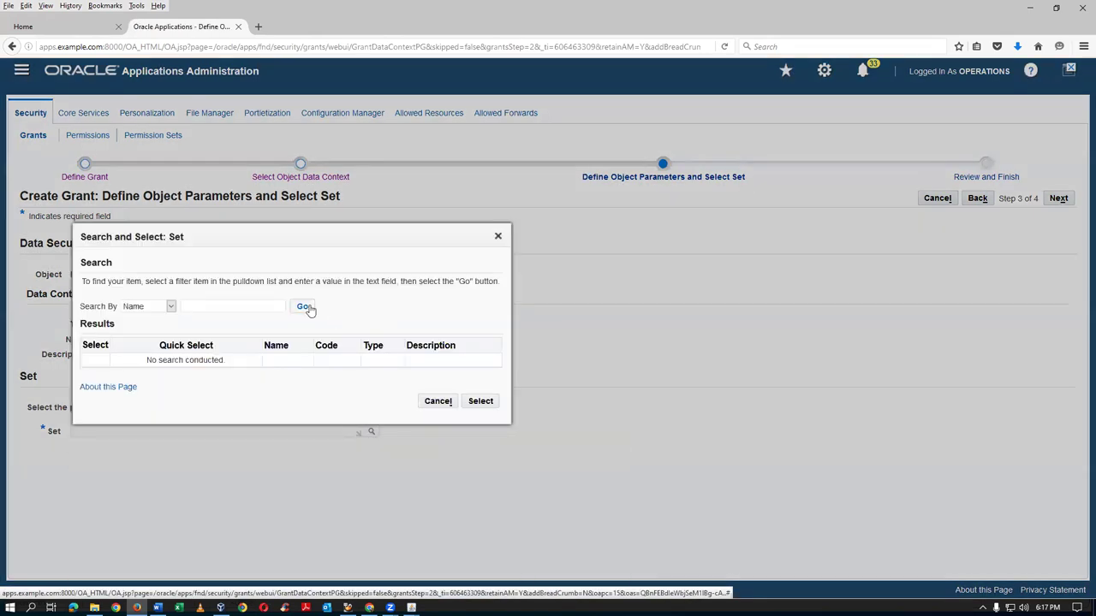
click(305, 308)
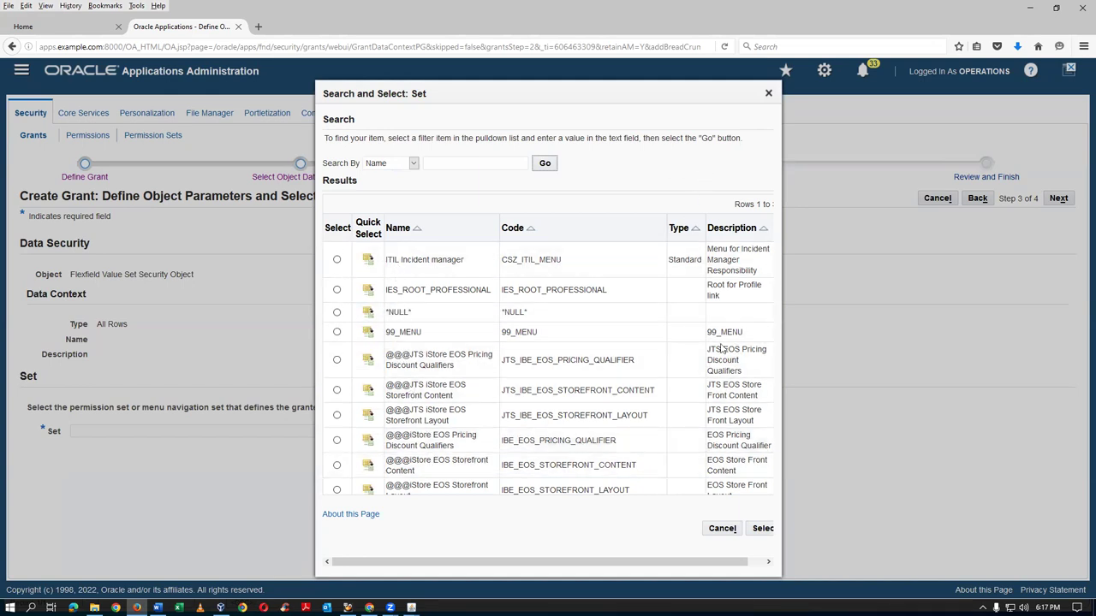
click(722, 528)
Step: Search sets named 'Flex' and apply Flexfield Value Set Security Insert/Update Set to the grant
click(371, 432)
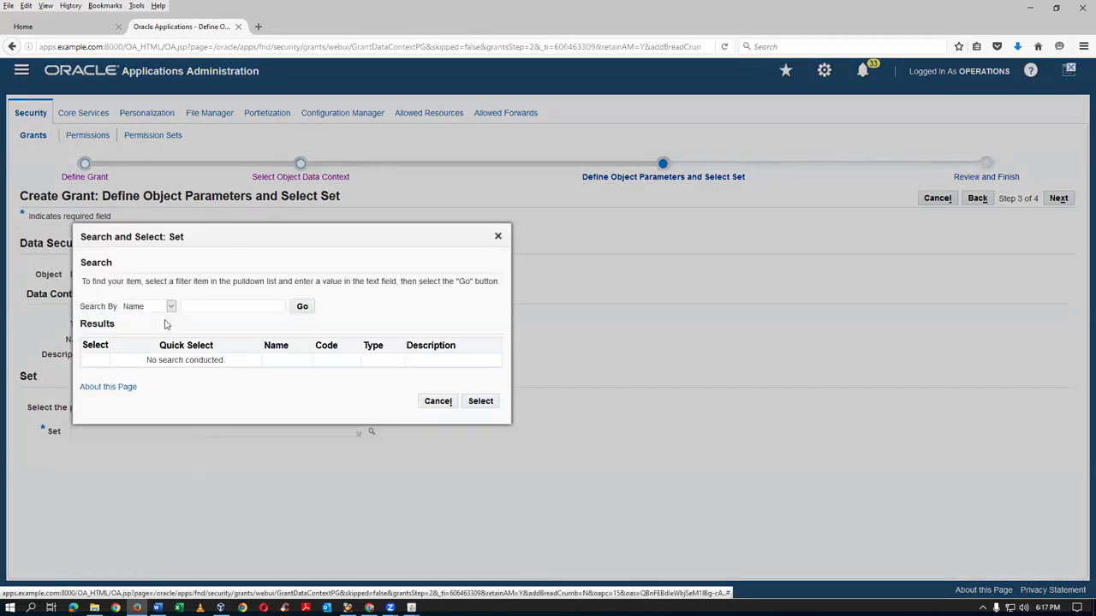
click(191, 301)
text(Flex)
click(302, 308)
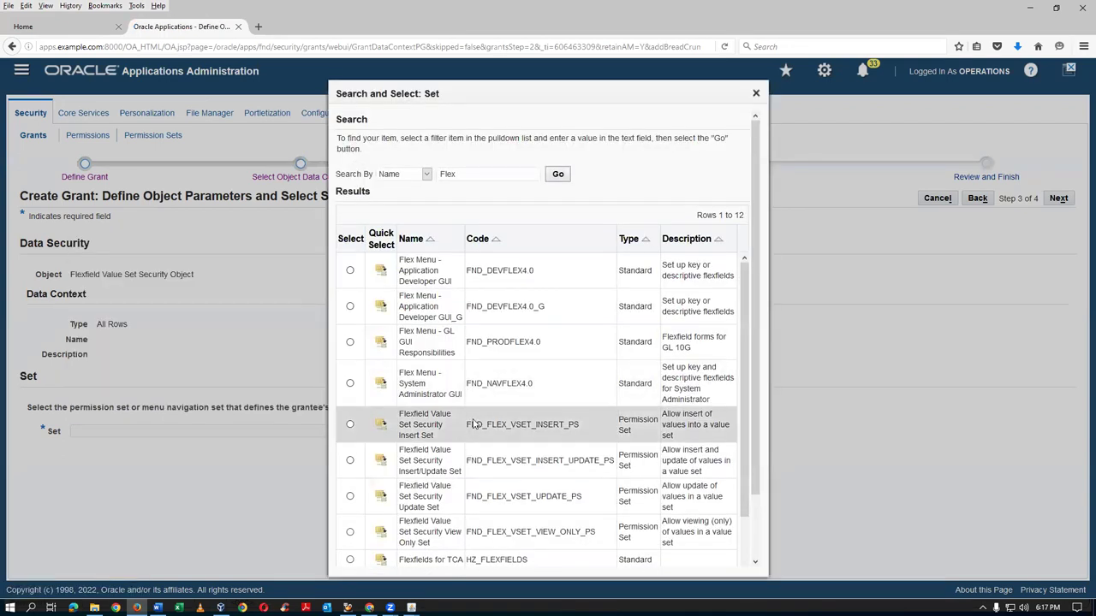
scroll(477, 419, down, 3)
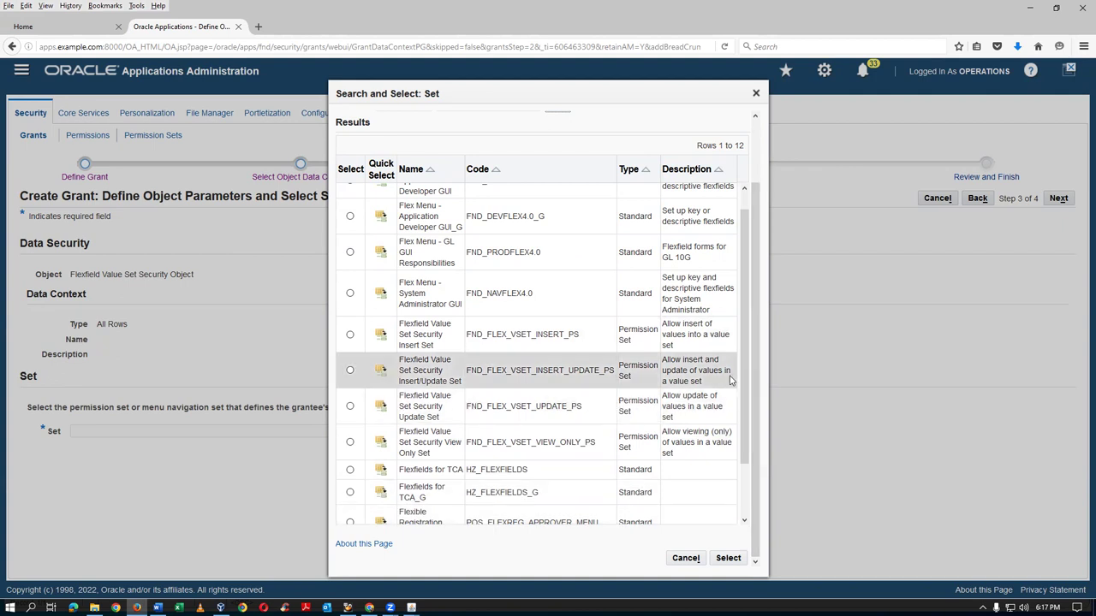
scroll(742, 356, up, 1)
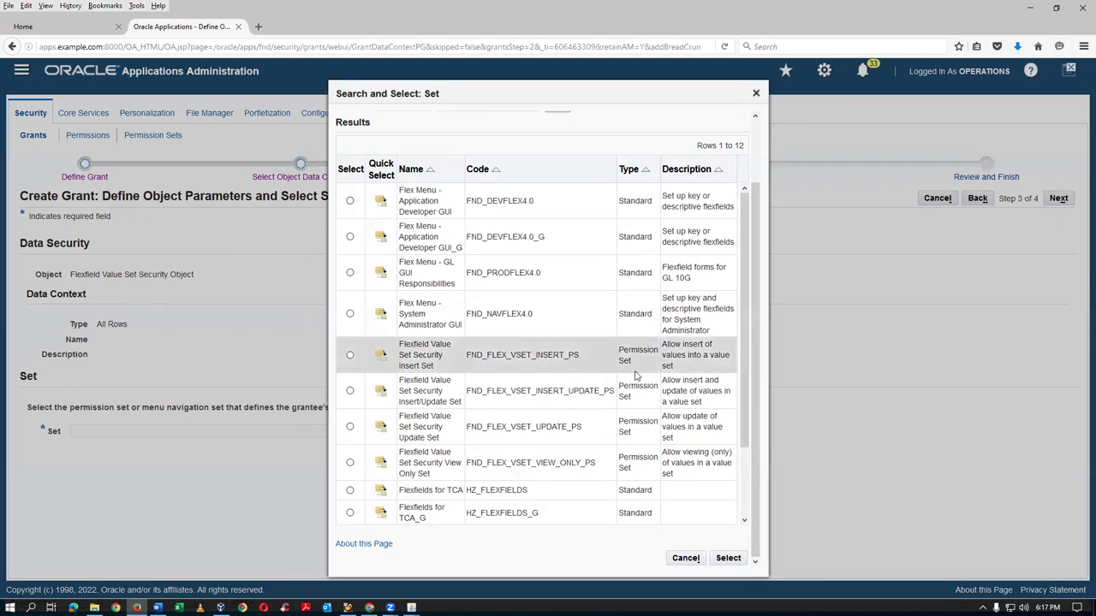
click(350, 356)
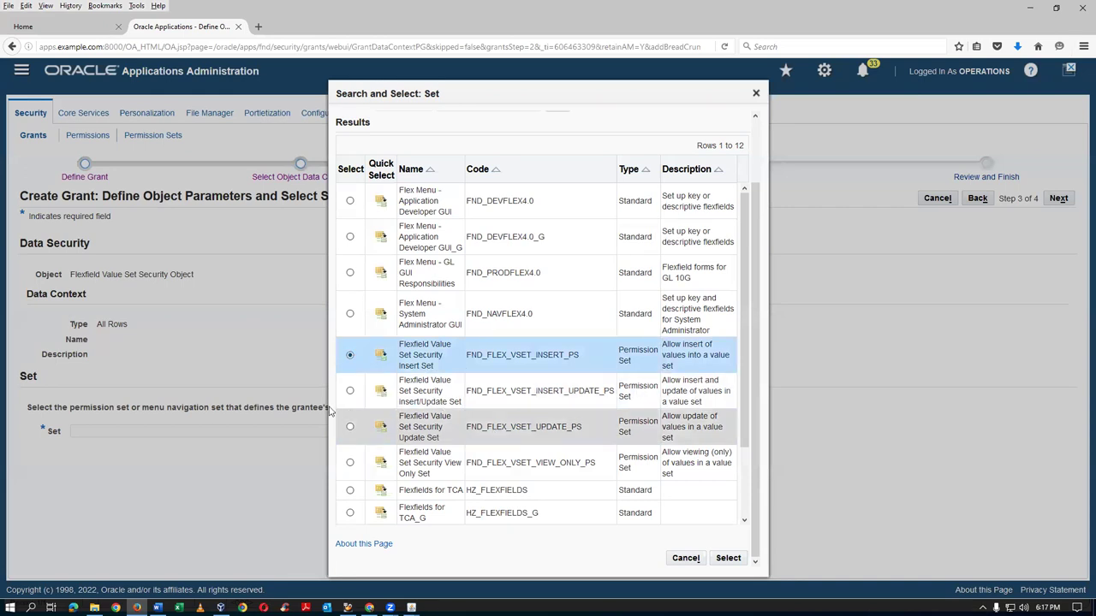
click(350, 392)
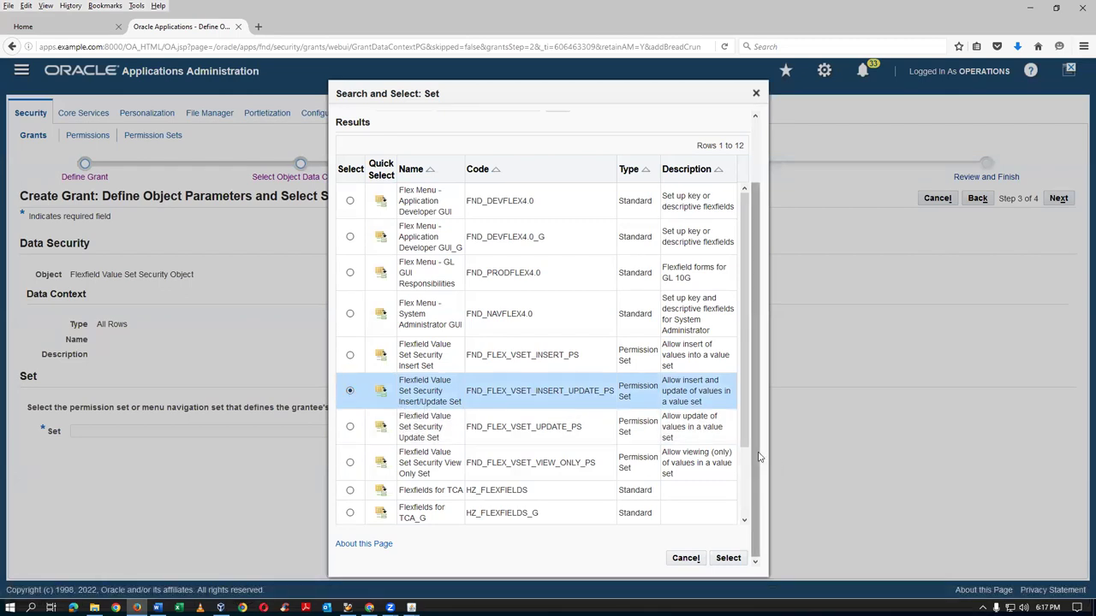
click(726, 558)
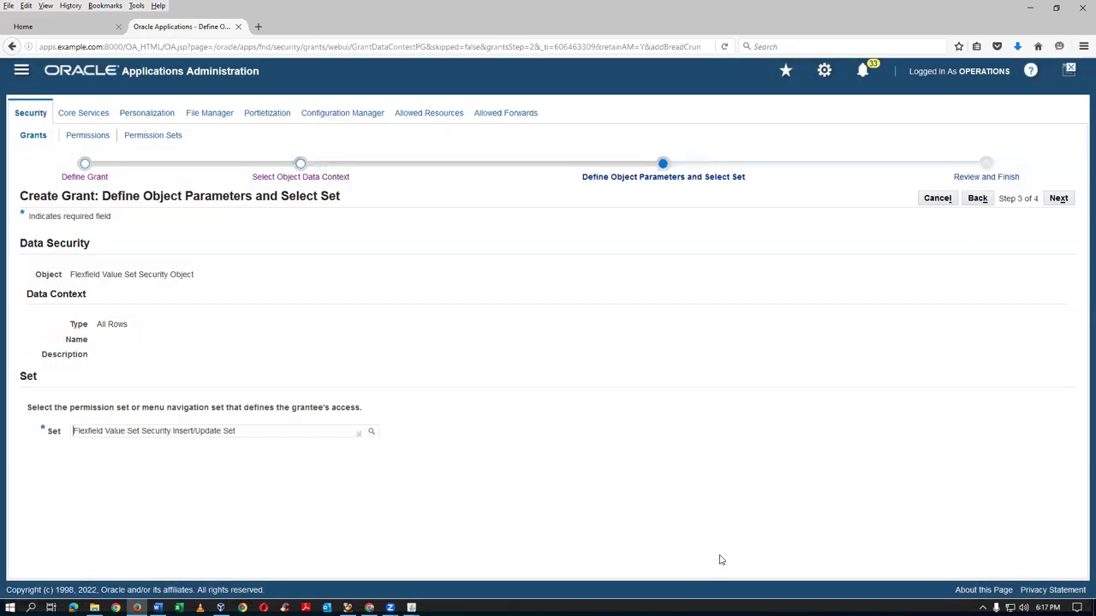
Step: Review and finish grant t02 Grant 1, then close the Grants tab
click(1059, 199)
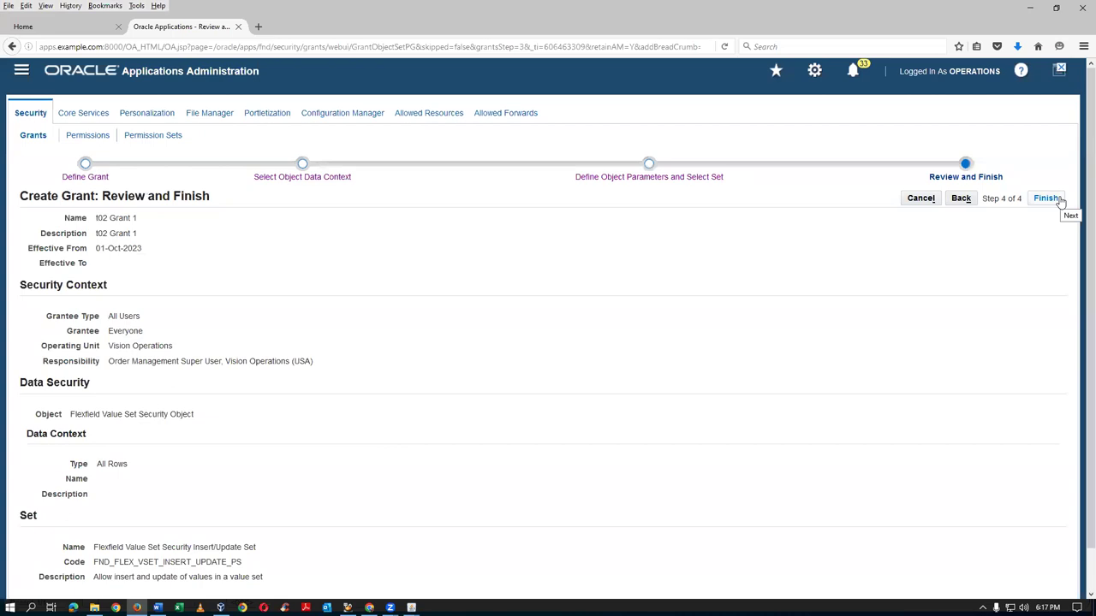
scroll(282, 476, down, 1)
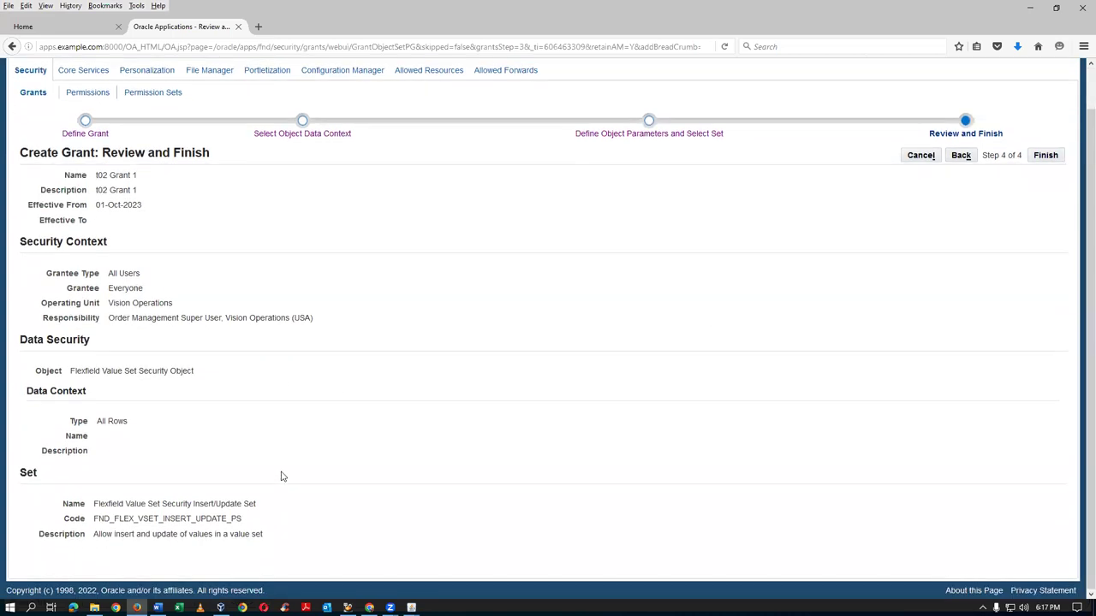
scroll(283, 477, up, 1)
click(1042, 198)
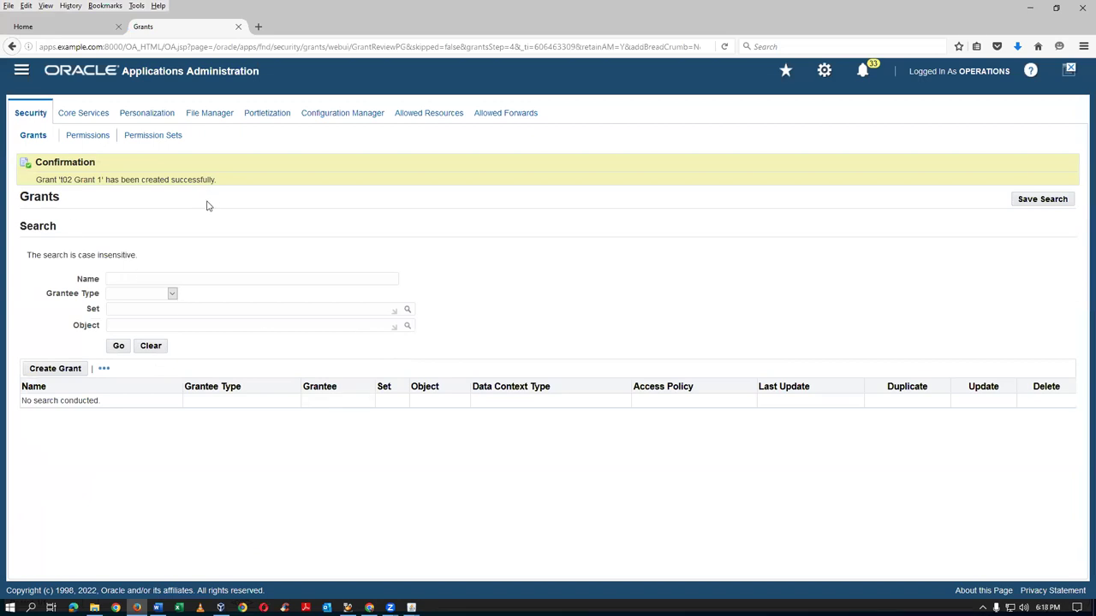
click(239, 29)
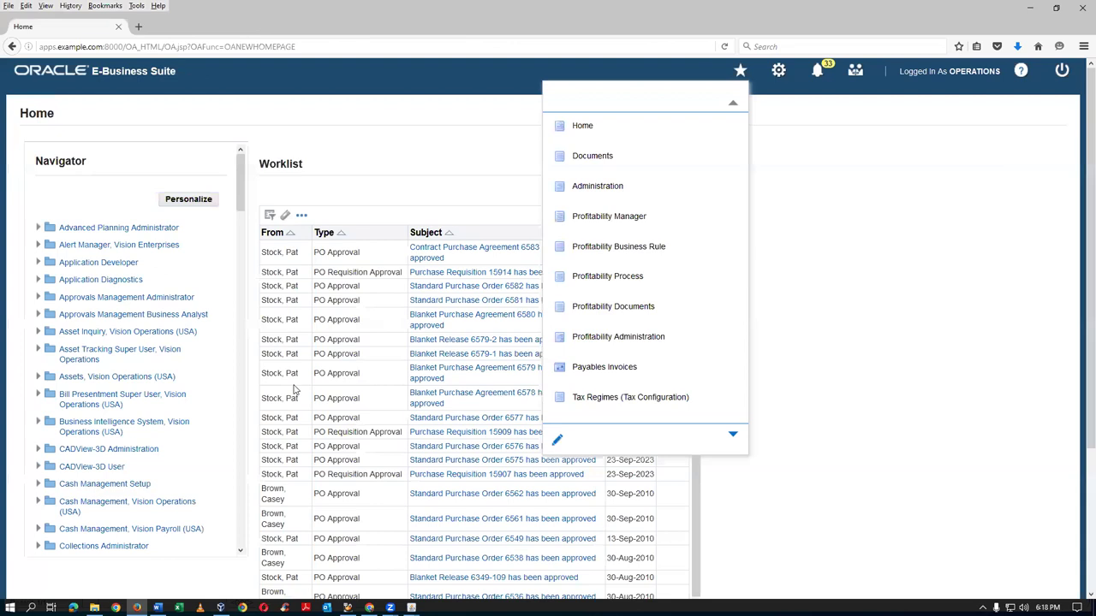
Step: Dismiss the Favorites list and switch Forms to Order Management Super User, Vision Operations (USA)
click(861, 295)
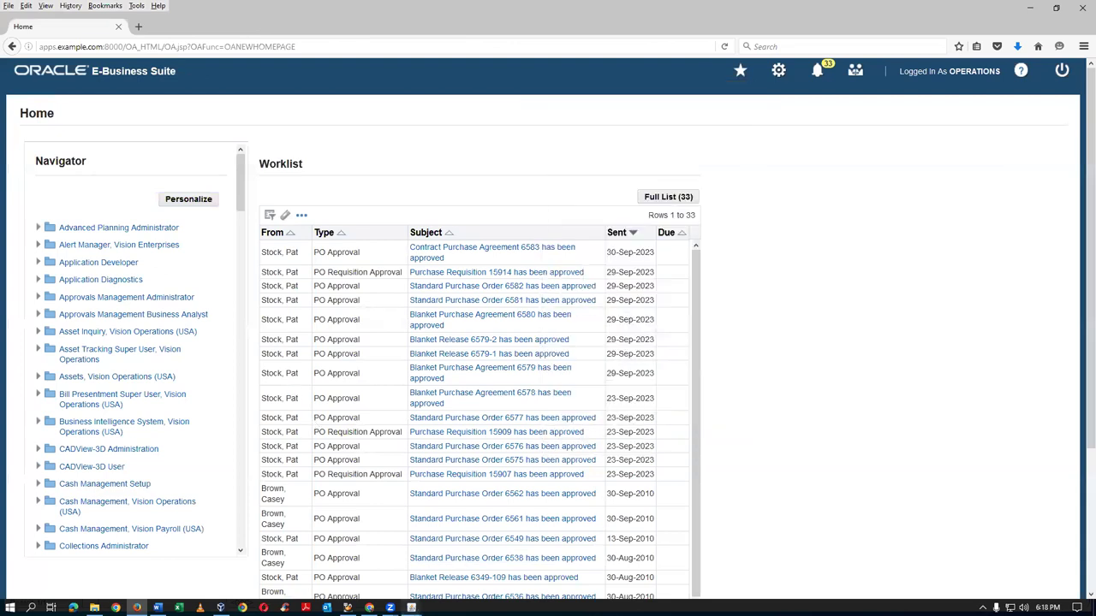
mouse_move(411, 608)
click(453, 556)
key(alt+f)
text(wo)
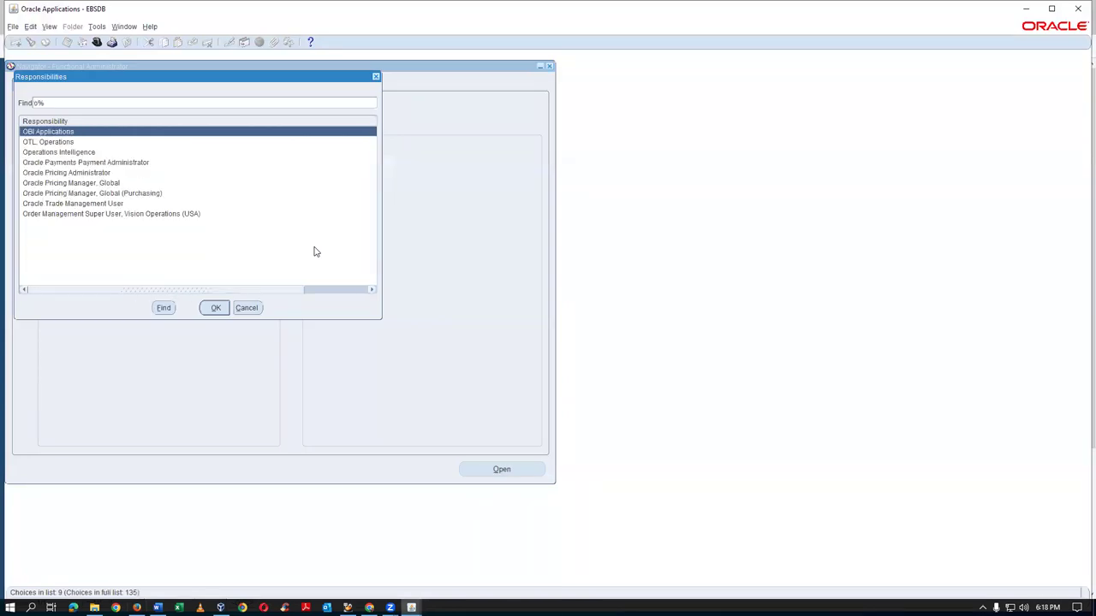
key(End)
key(Return)
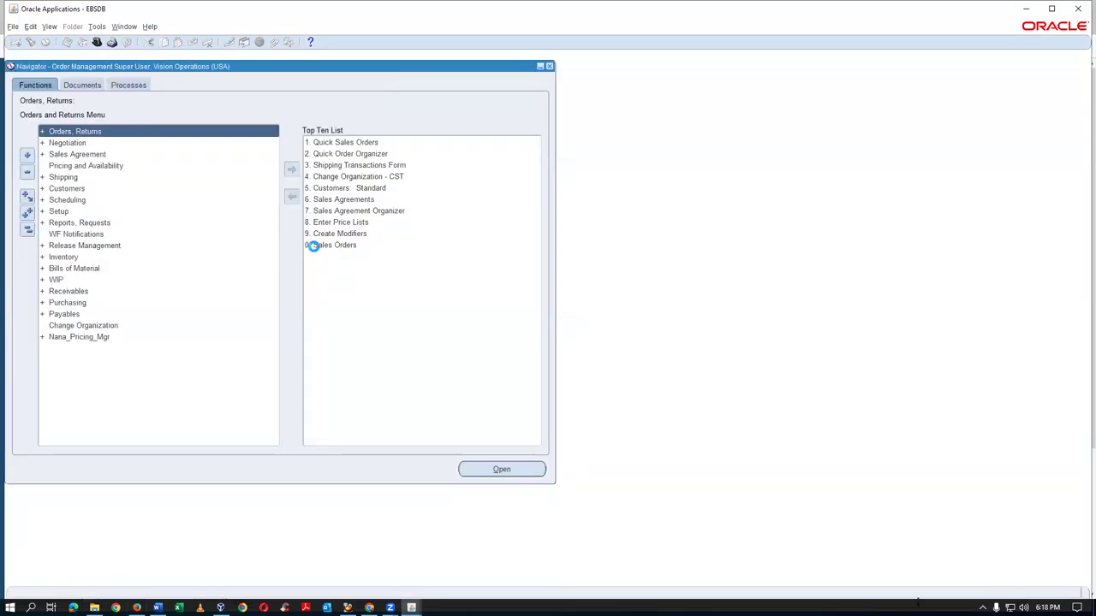
Step: Find 'flex%val%' form functions, open Flexfield Value Sets, then close it
key(ctrl+l)
text(flex%)
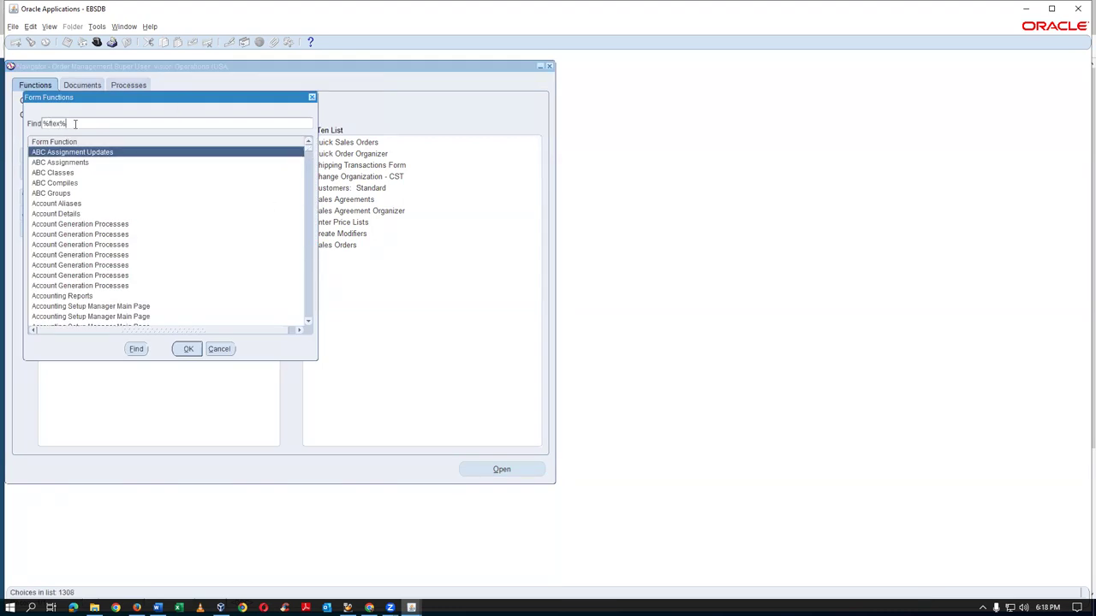
text(val%)
key(Return)
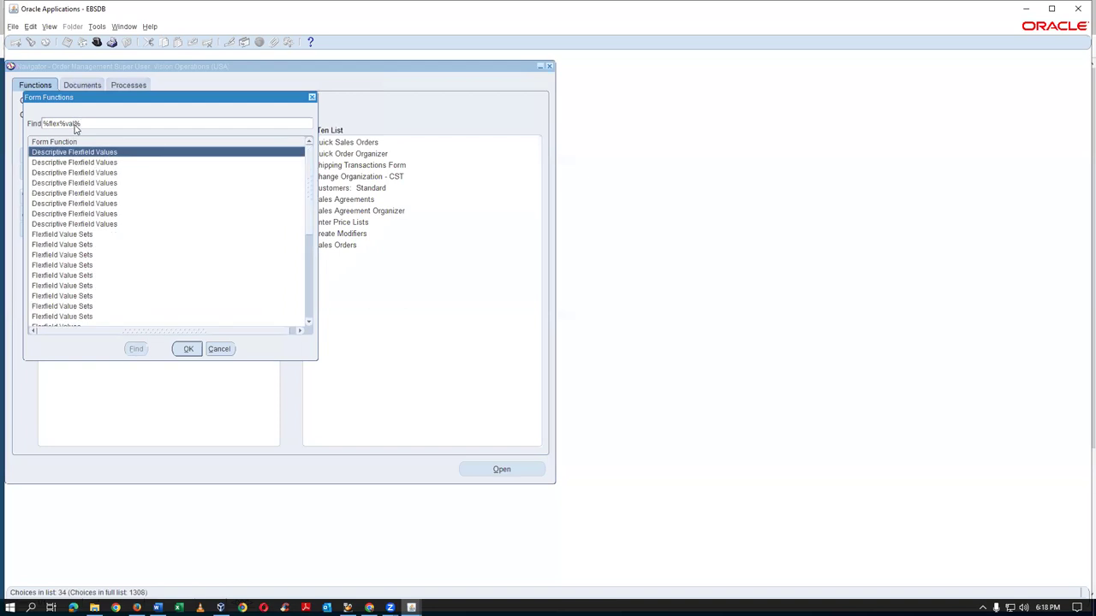
click(62, 236)
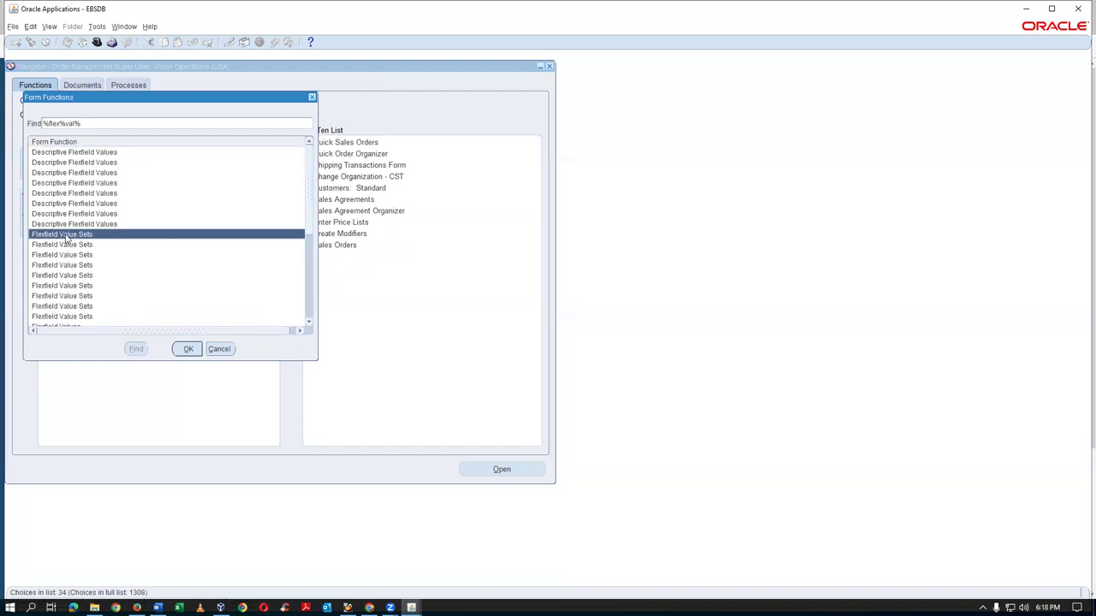
click(187, 350)
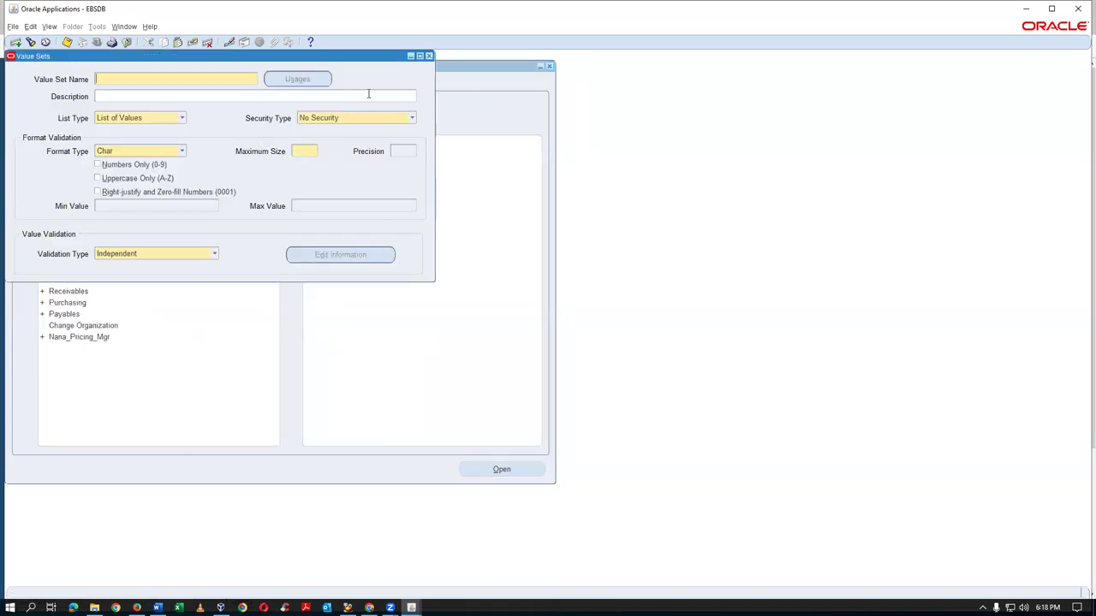
click(428, 56)
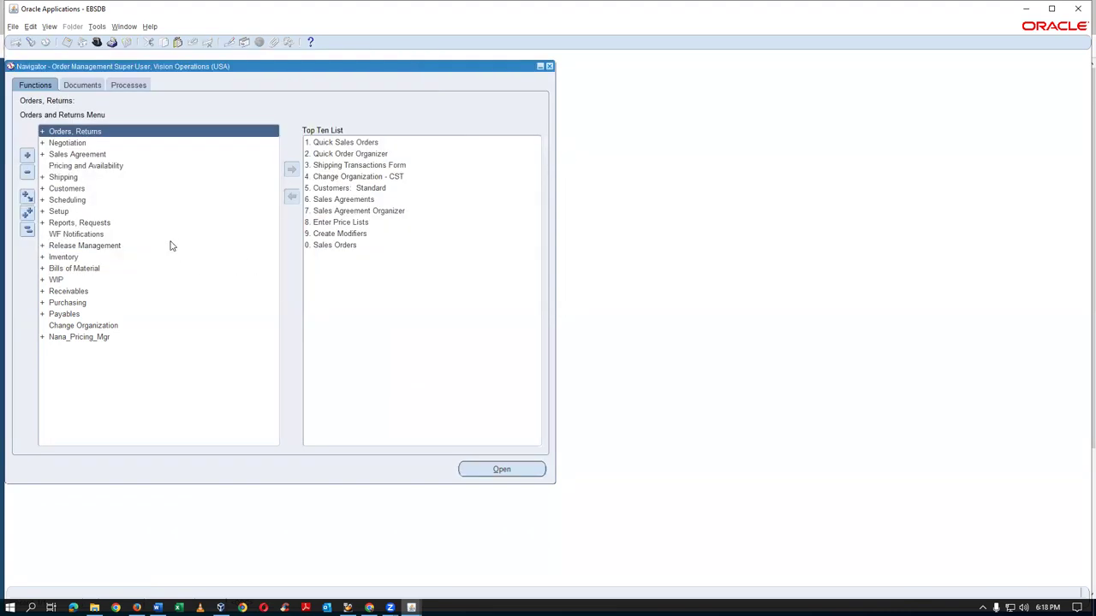
Step: Open Flexfield Values via 'flex%valu%' and look up value set t02_car_option_vs_2 using 't02%'
key(ctrl+l)
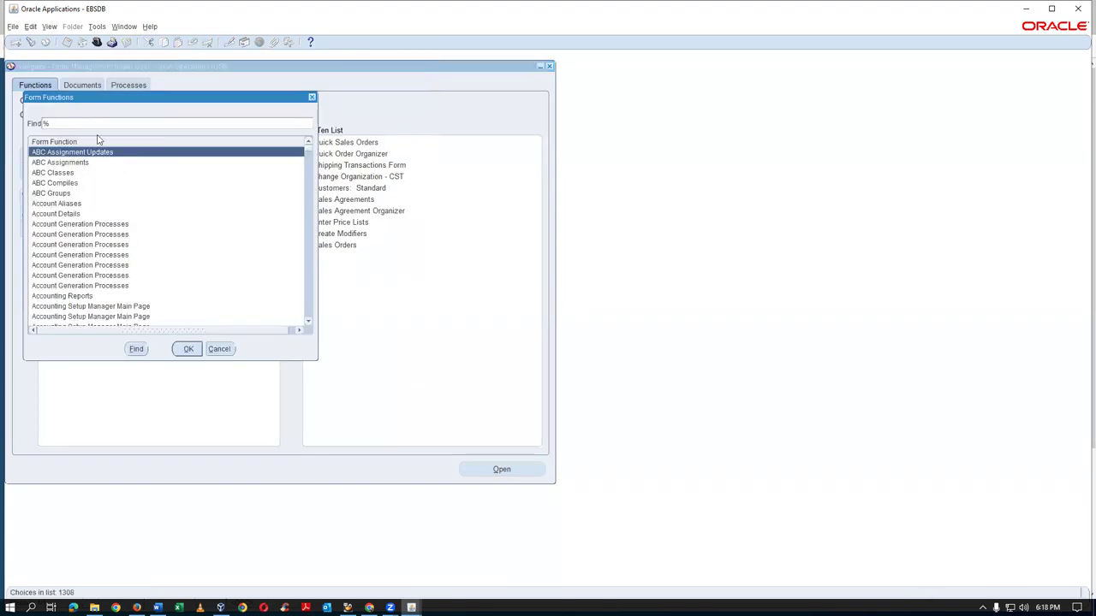
text(flex%valu%)
key(Return)
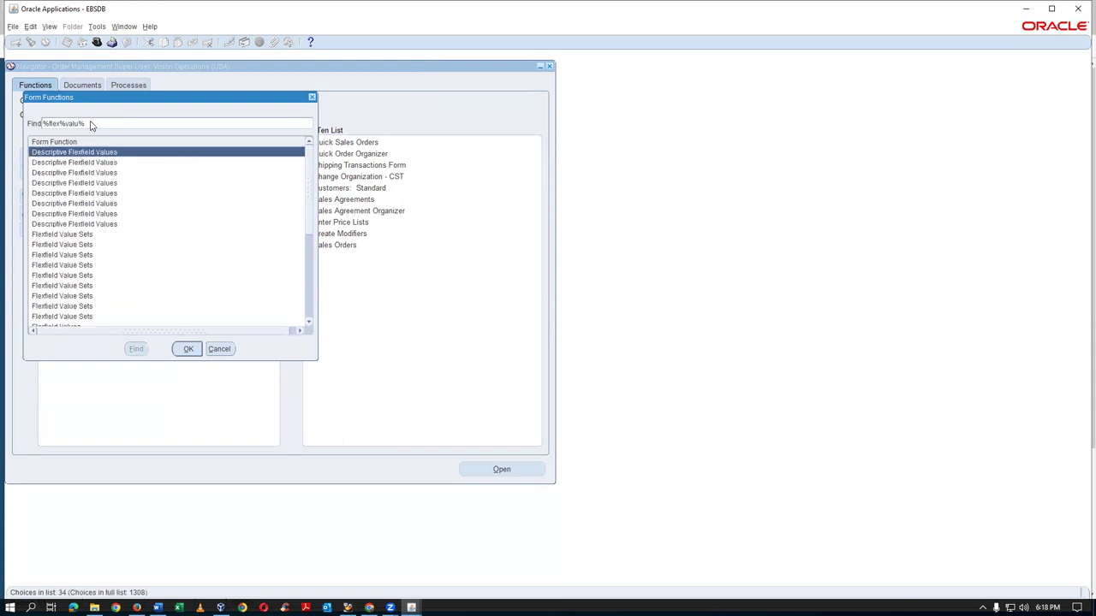
scroll(140, 234, down, 5)
scroll(140, 234, up, 3)
click(82, 204)
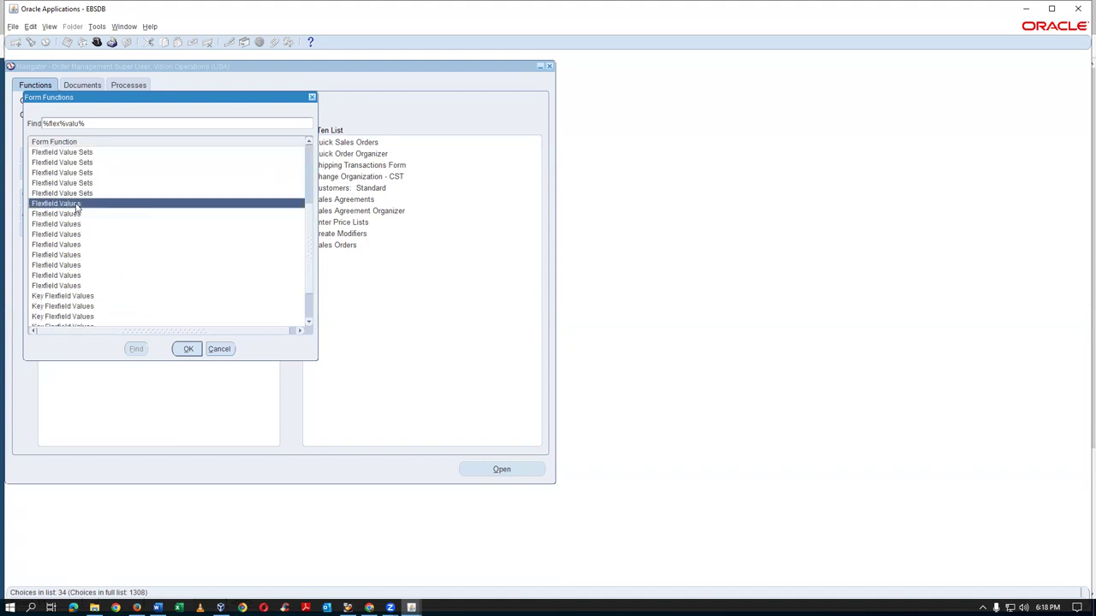
click(188, 349)
text(t02)
text(%)
key(Tab)
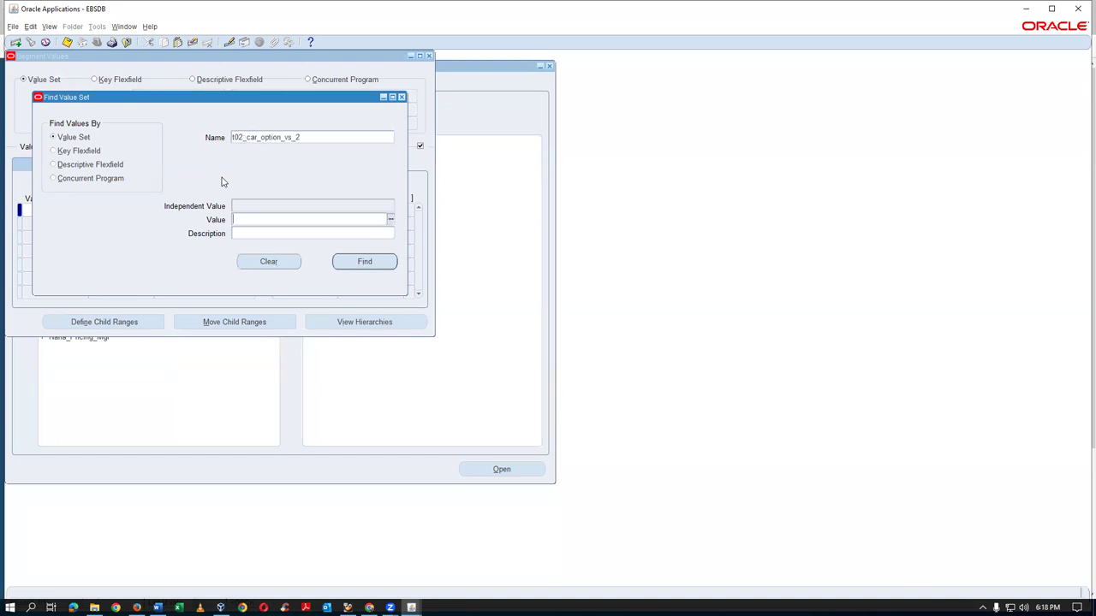
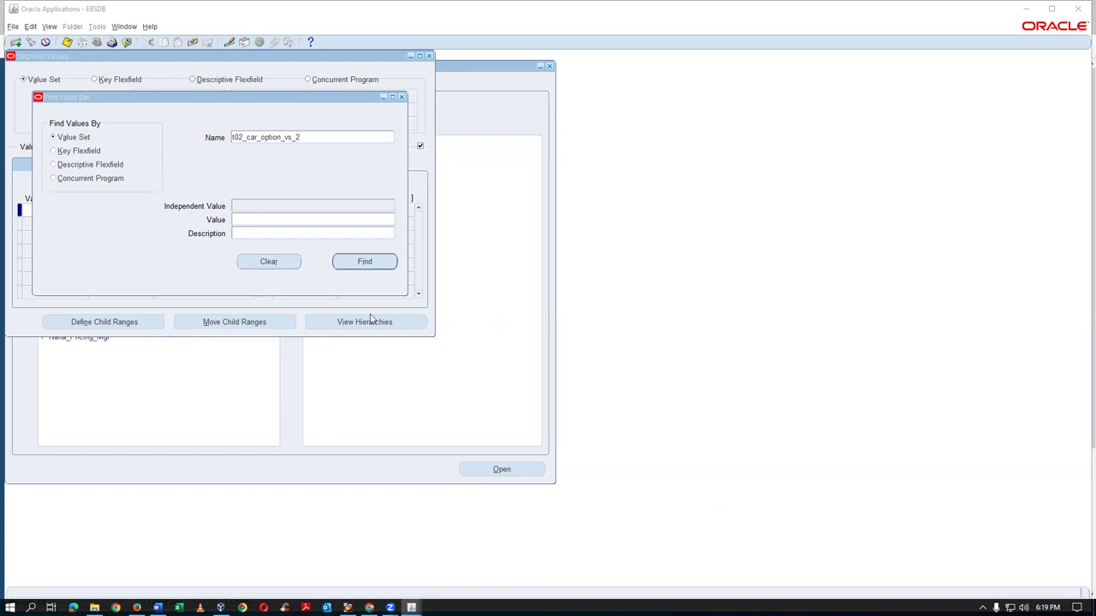
Step: Look up the t02_car_option_vs_2 value set and review the values to add in the guide
click(325, 137)
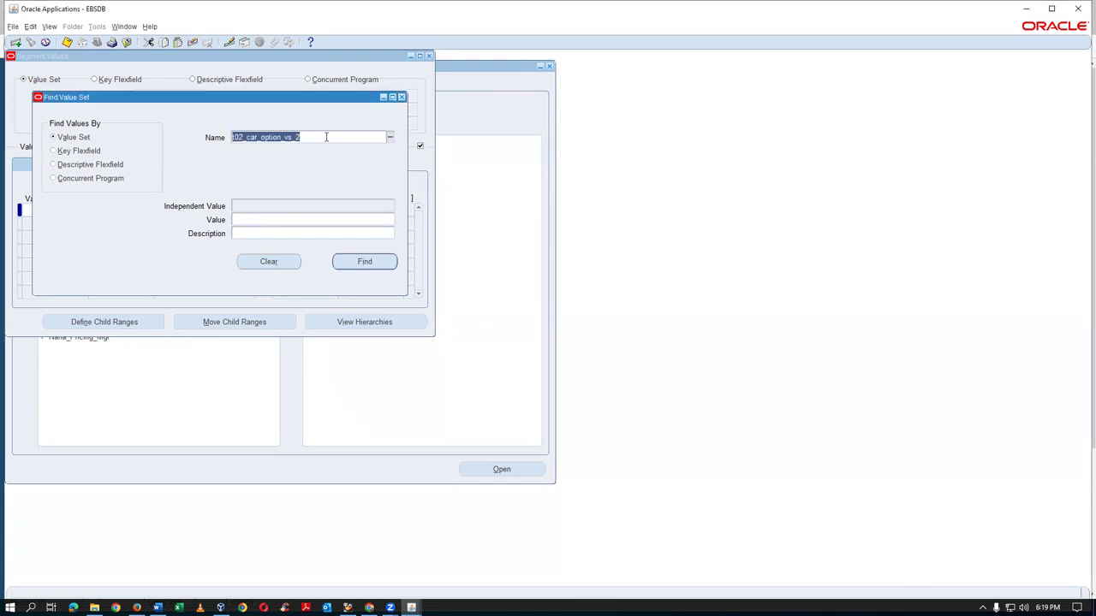
click(368, 260)
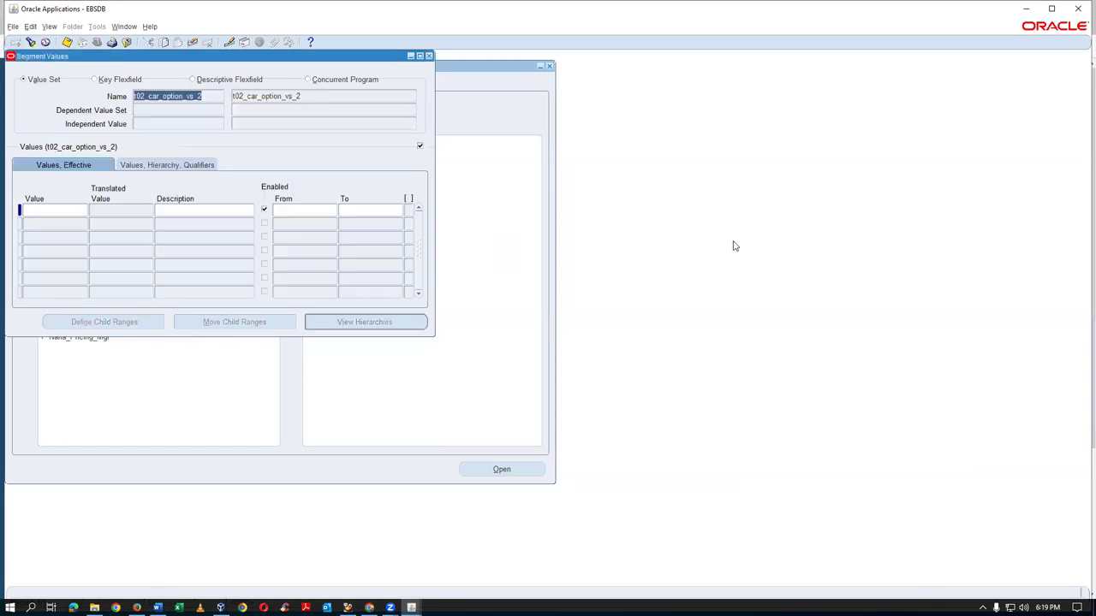
key(alt+Tab)
key(alt+Tab)
key(alt+Tab)
key(alt+Tab)
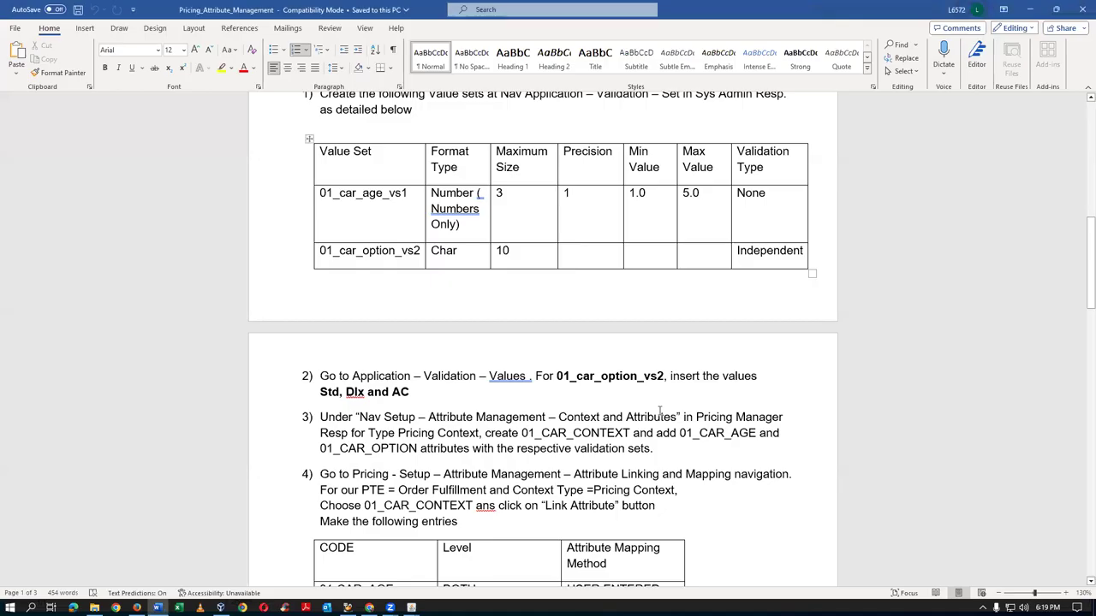
scroll(659, 411, down, 3)
scroll(659, 409, up, 4)
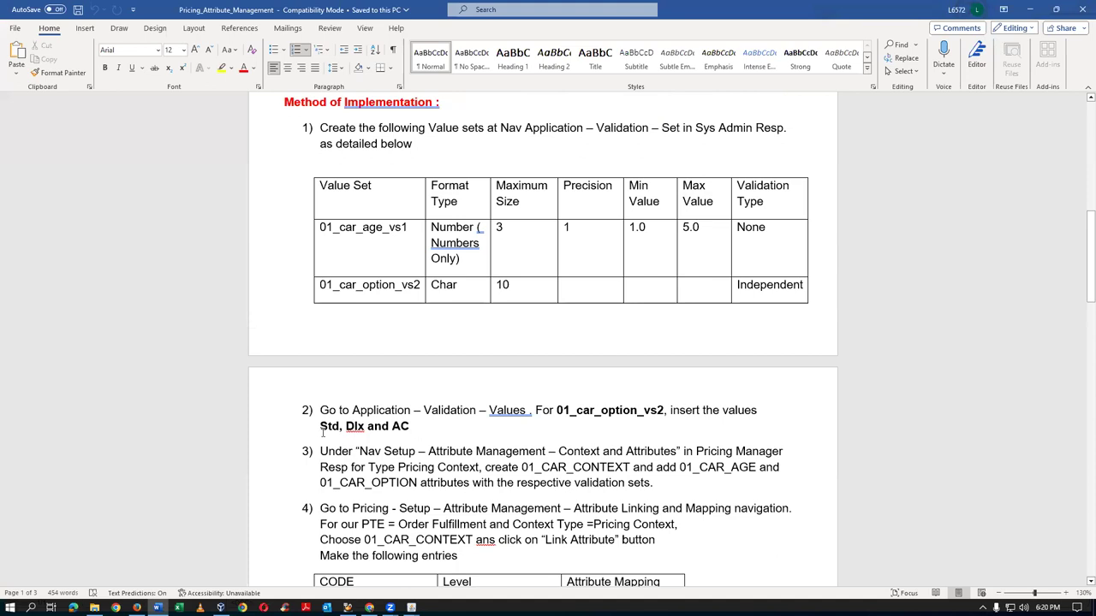
drag(321, 426, 410, 427)
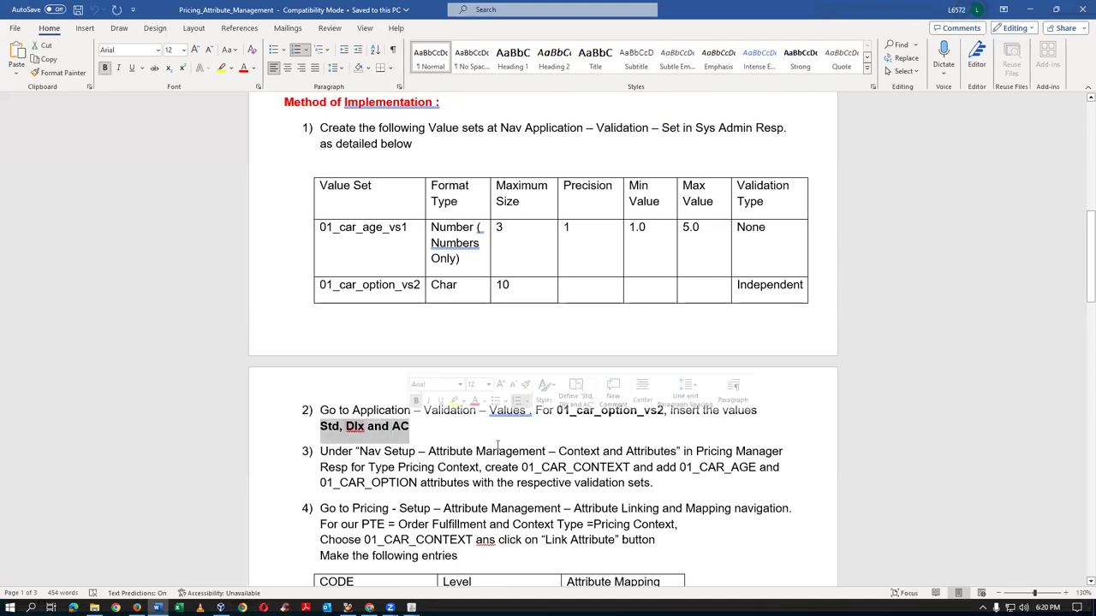
key(alt+Tab)
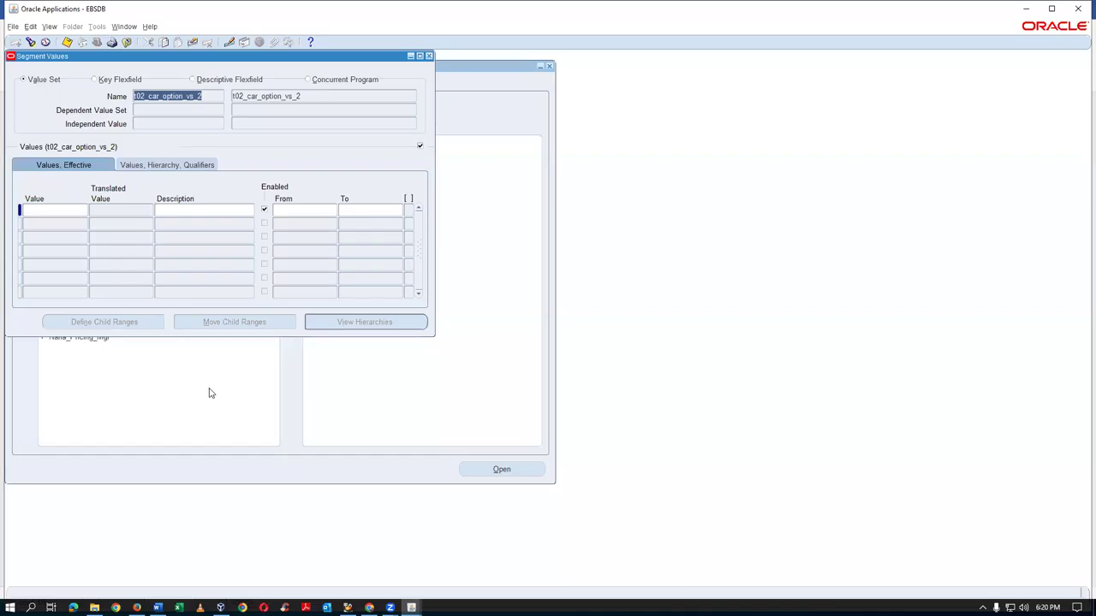
Step: Enter values Std, Dlx and AC, then close the window and acknowledge the compile note
click(75, 213)
text(Std)
key(Down)
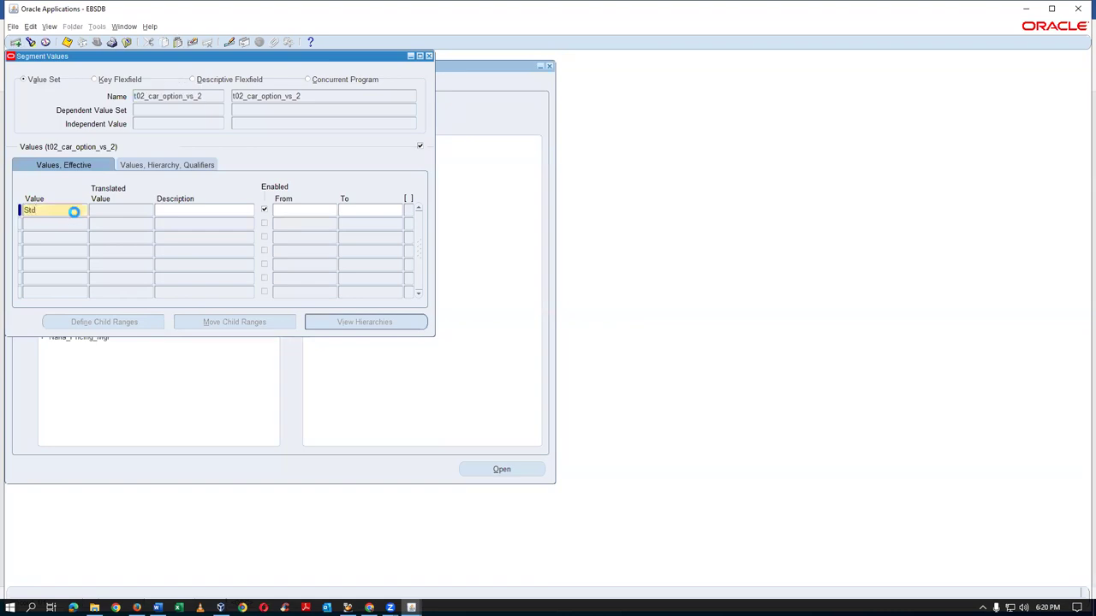
text(D)
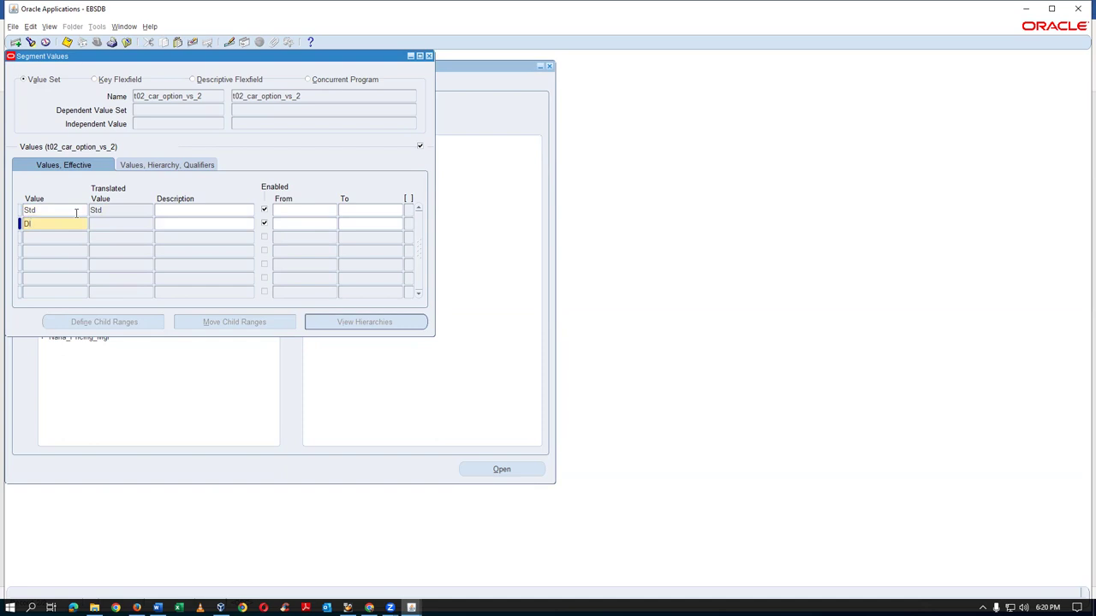
text(lx)
key(Down)
text(AC)
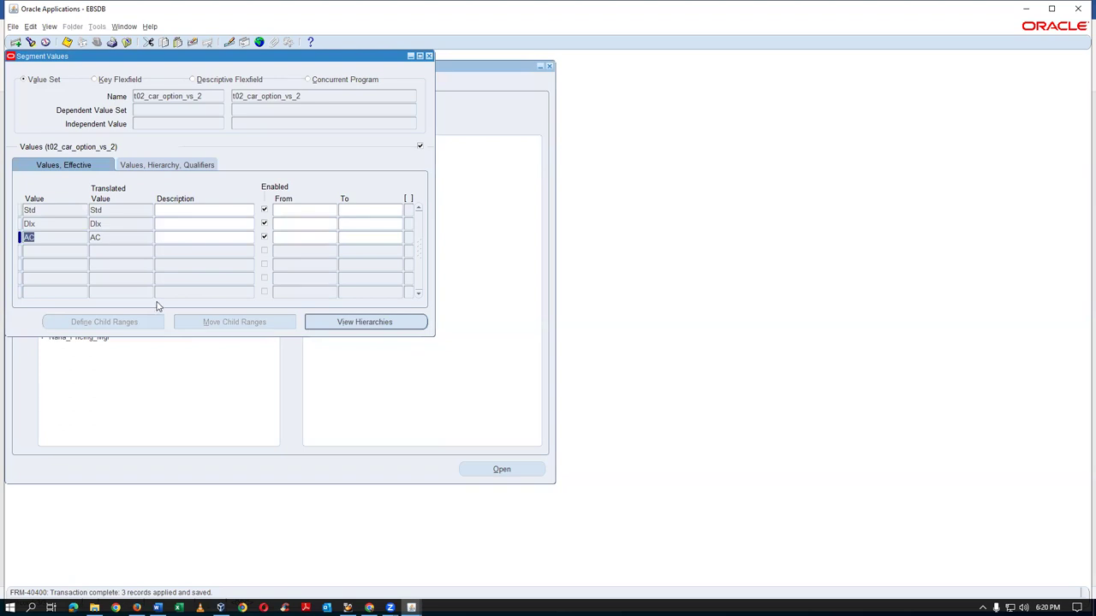
click(428, 56)
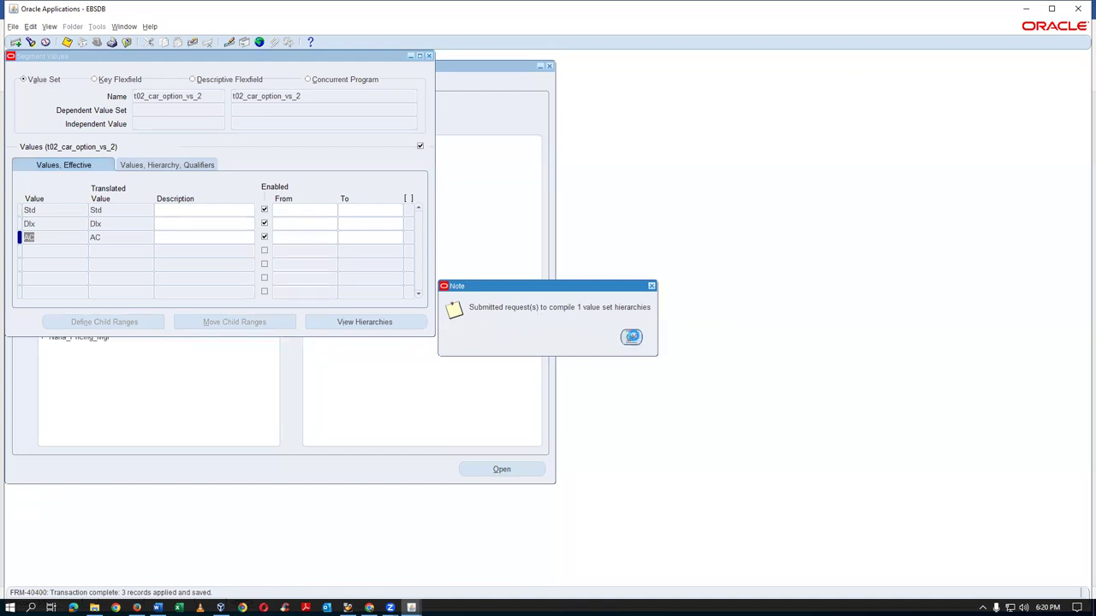
click(631, 338)
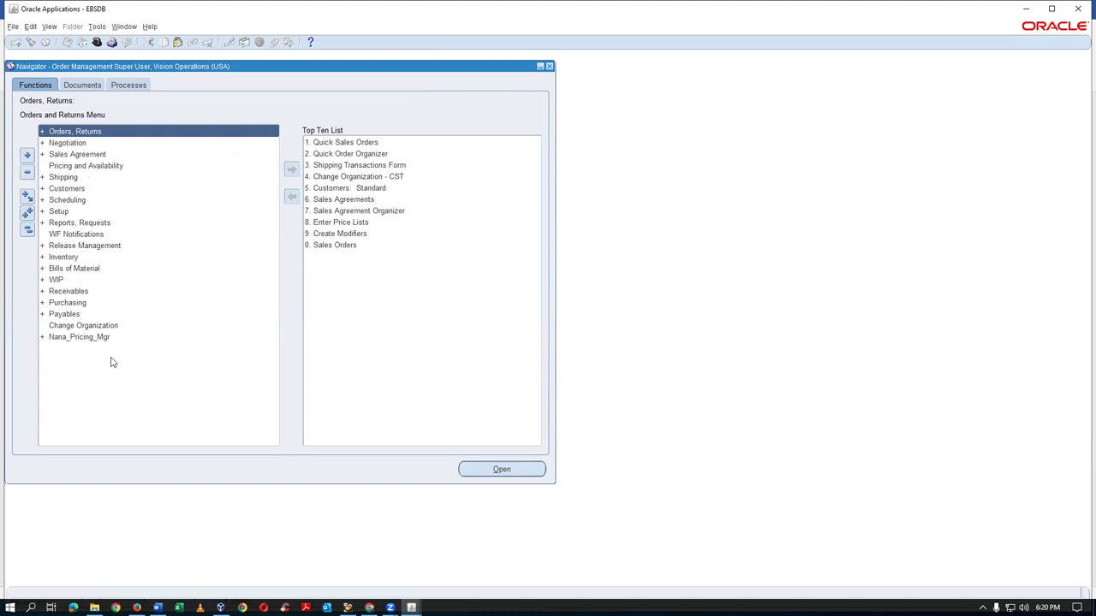
key(ctrl+l)
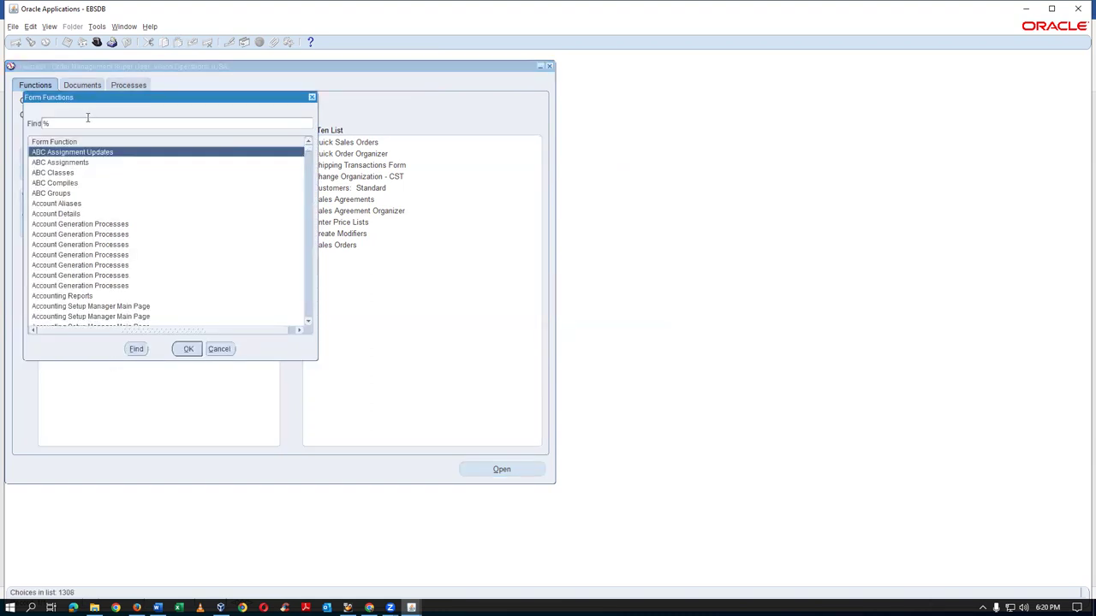
click(93, 123)
text(flex%)
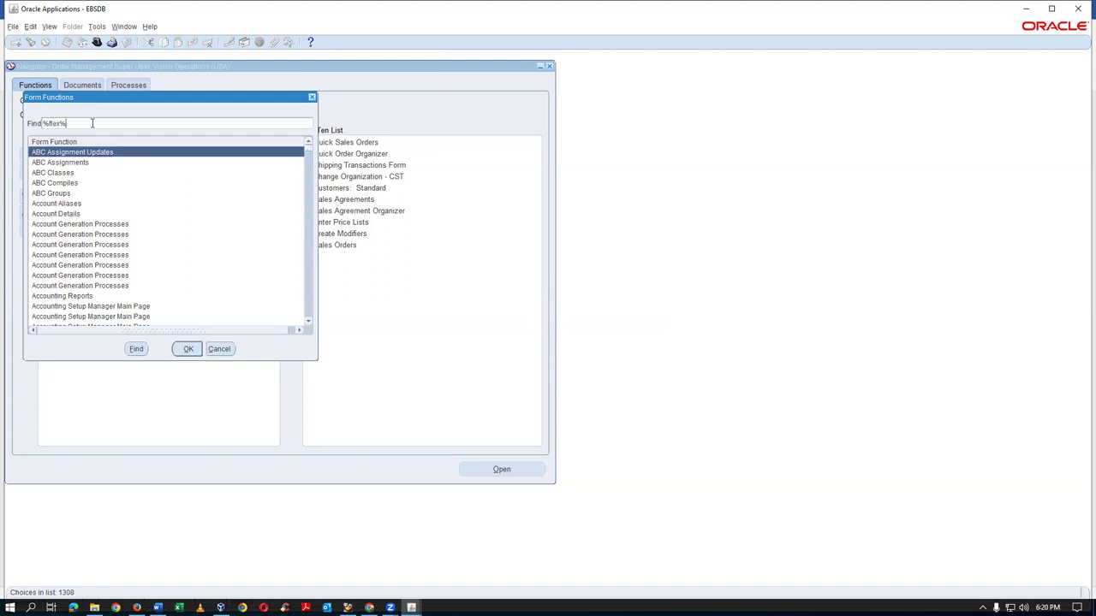
text(val%)
key(Return)
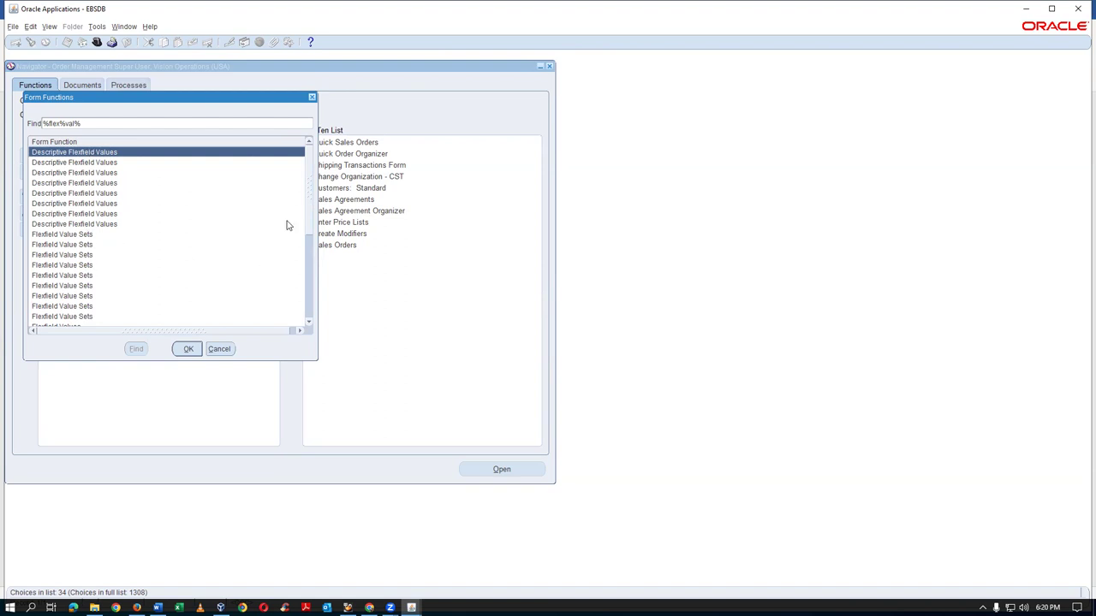
scroll(319, 255, down, 1)
scroll(319, 255, down, 2)
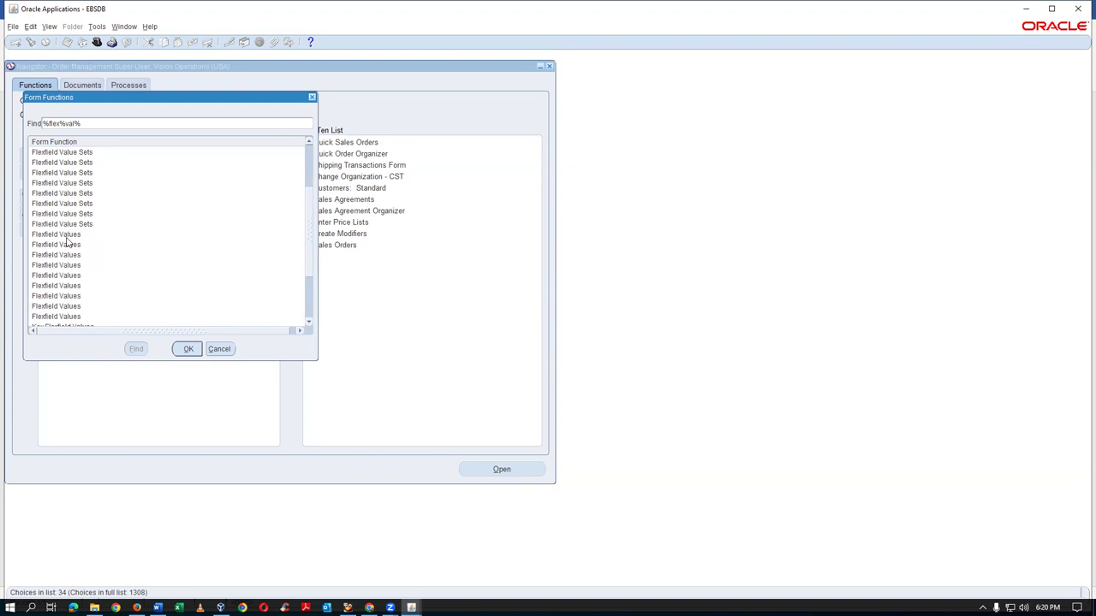
click(219, 351)
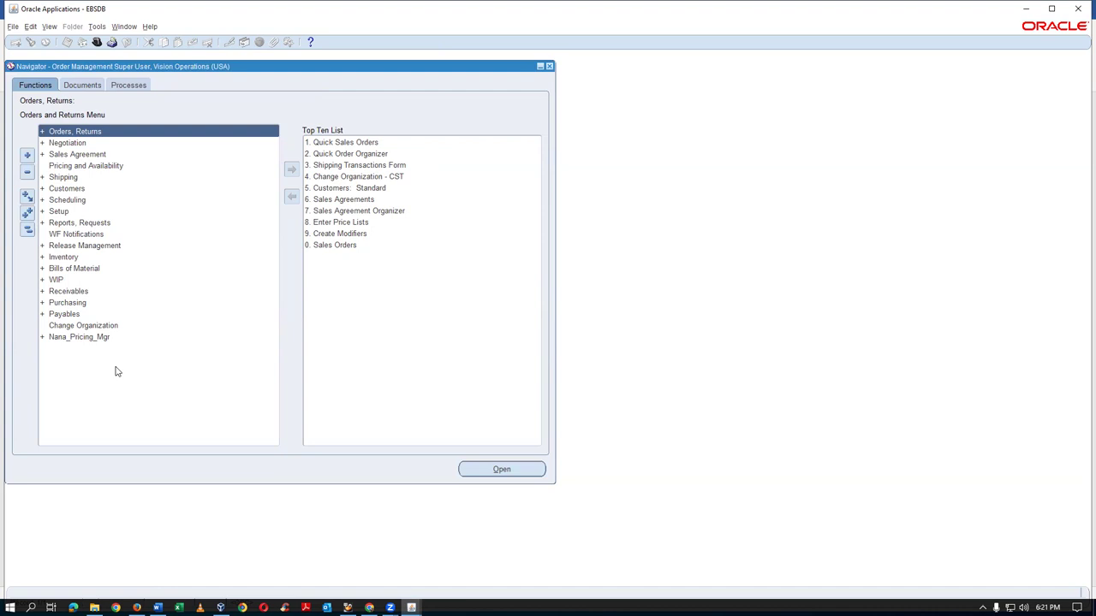
key(alt+Tab)
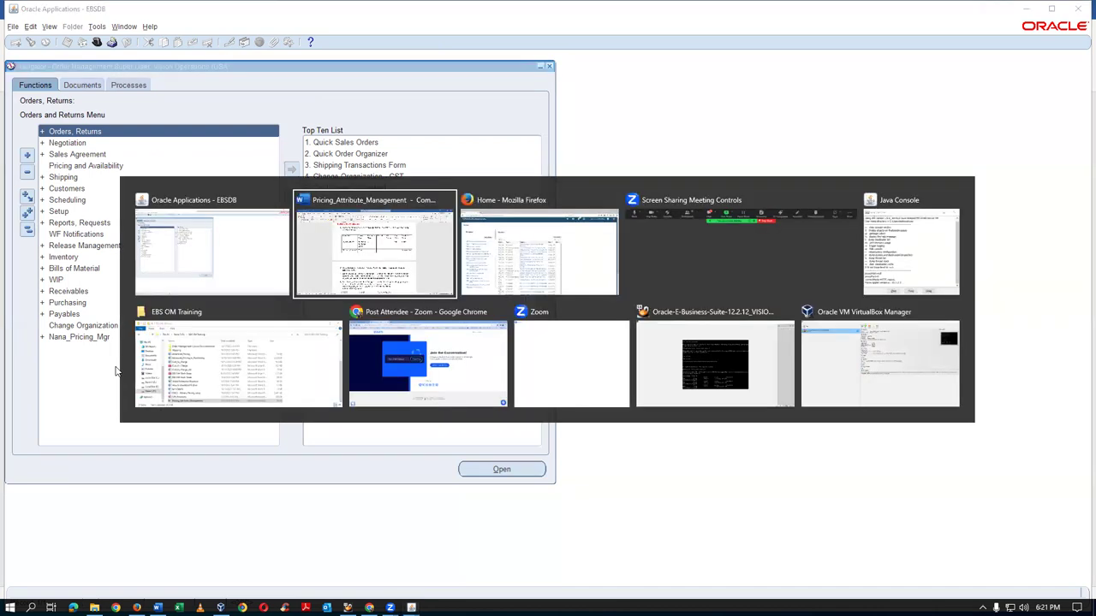
click(262, 411)
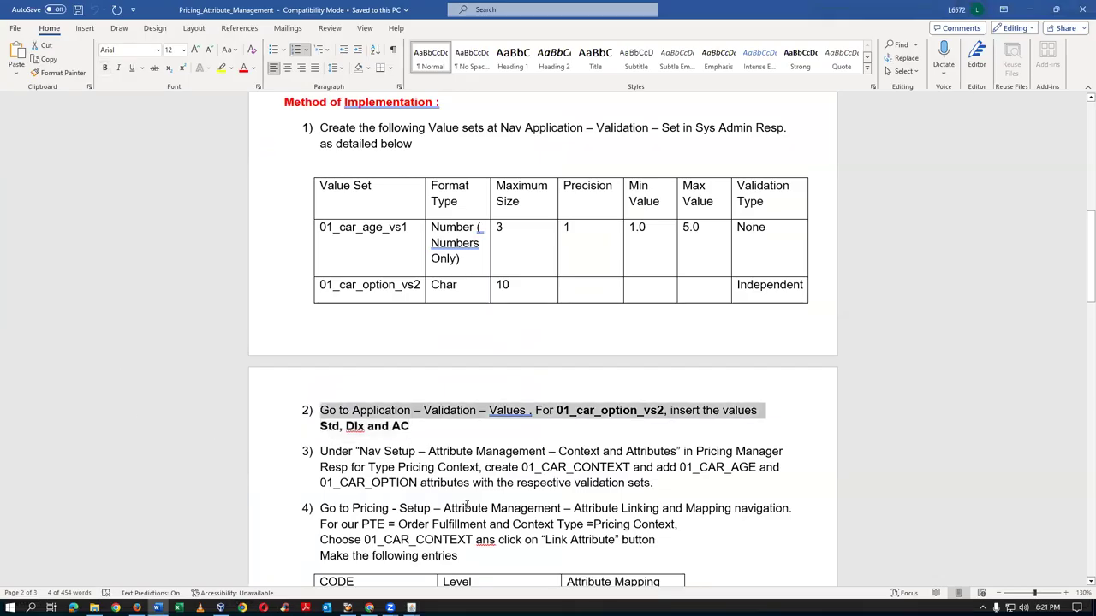
click(448, 482)
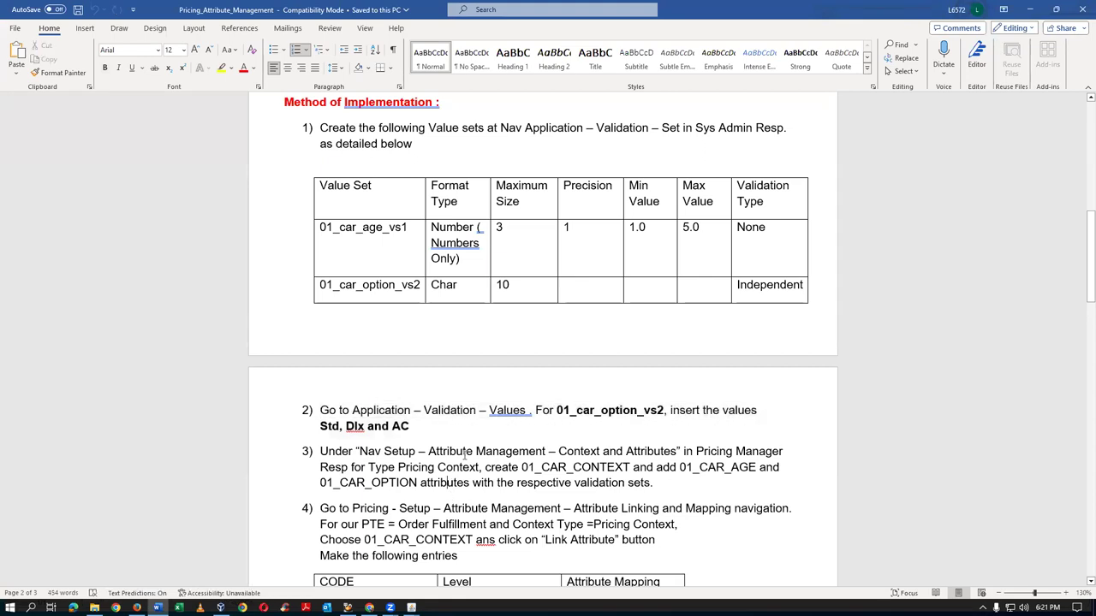
drag(428, 451, 503, 460)
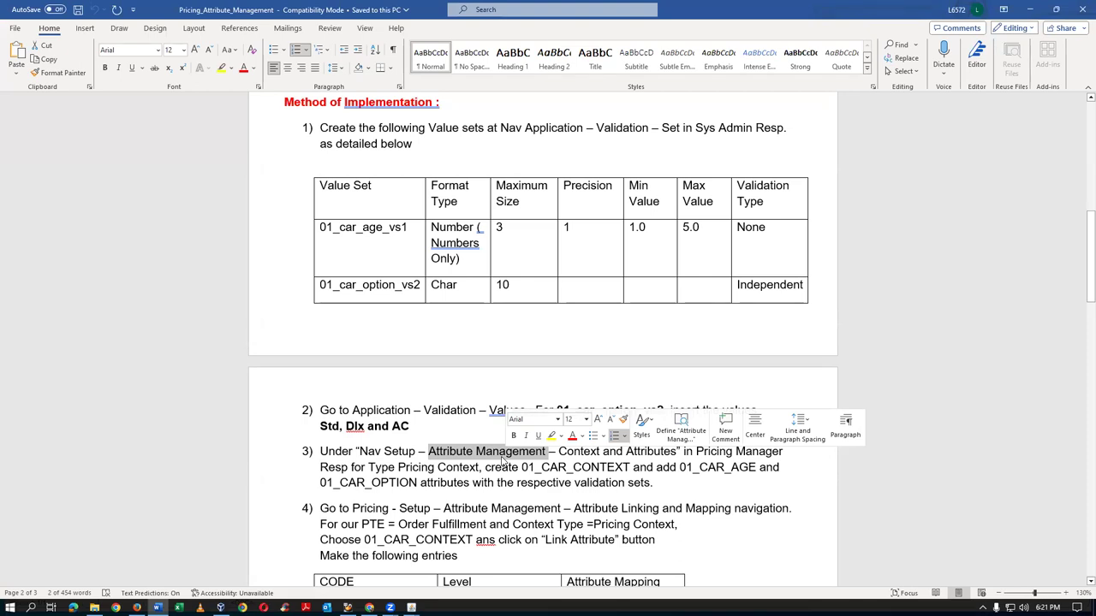
click(443, 483)
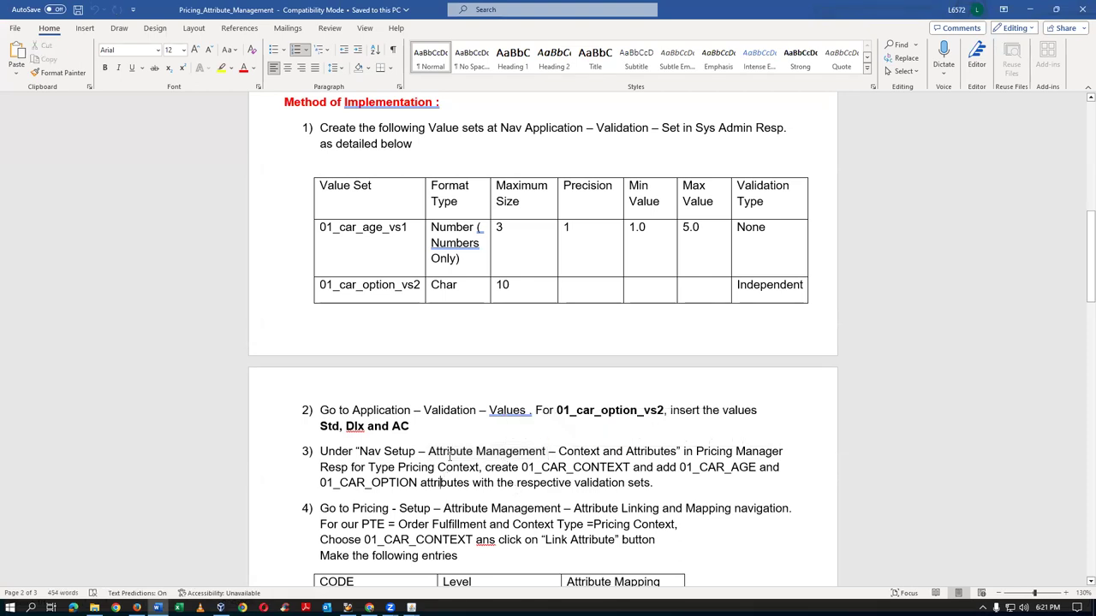
drag(428, 451, 509, 452)
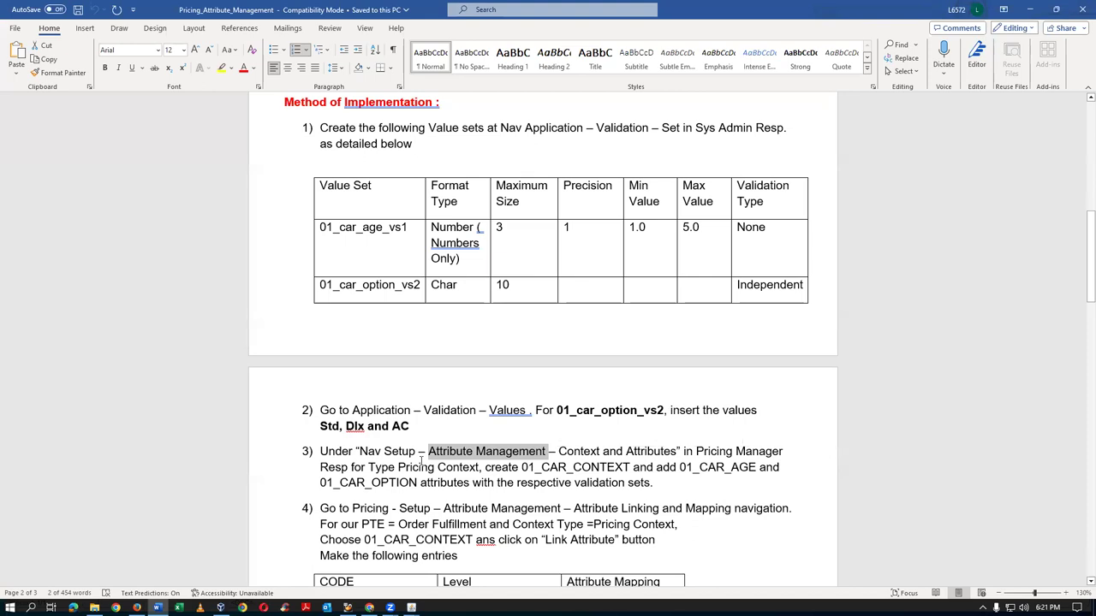
key(alt+Tab)
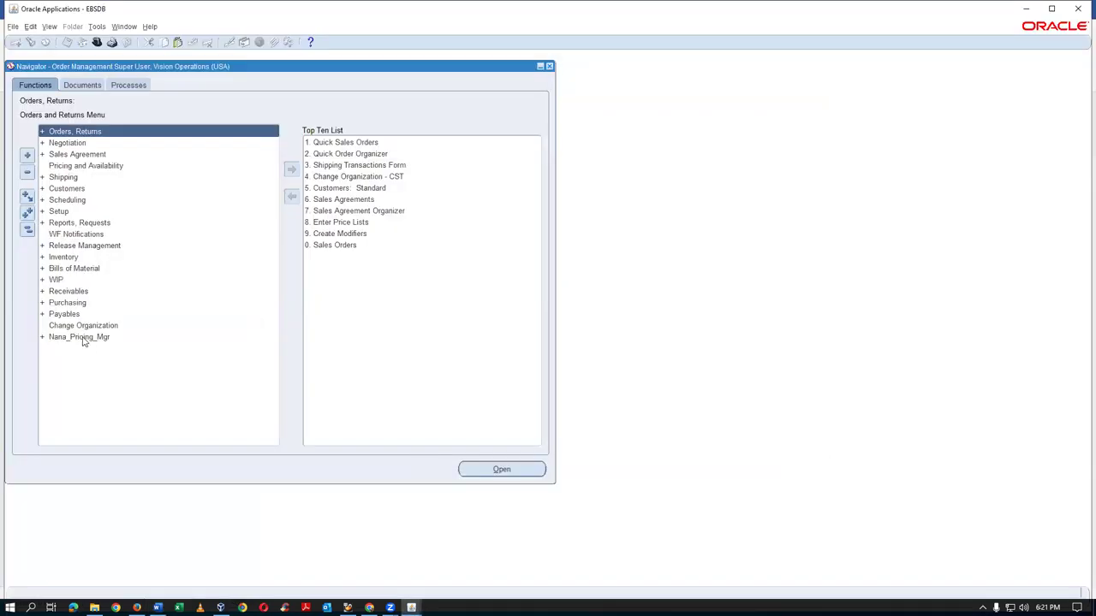
Step: Expand Nana_Pricing_Mgr and Setup, and select Attribute Management
double_click(83, 342)
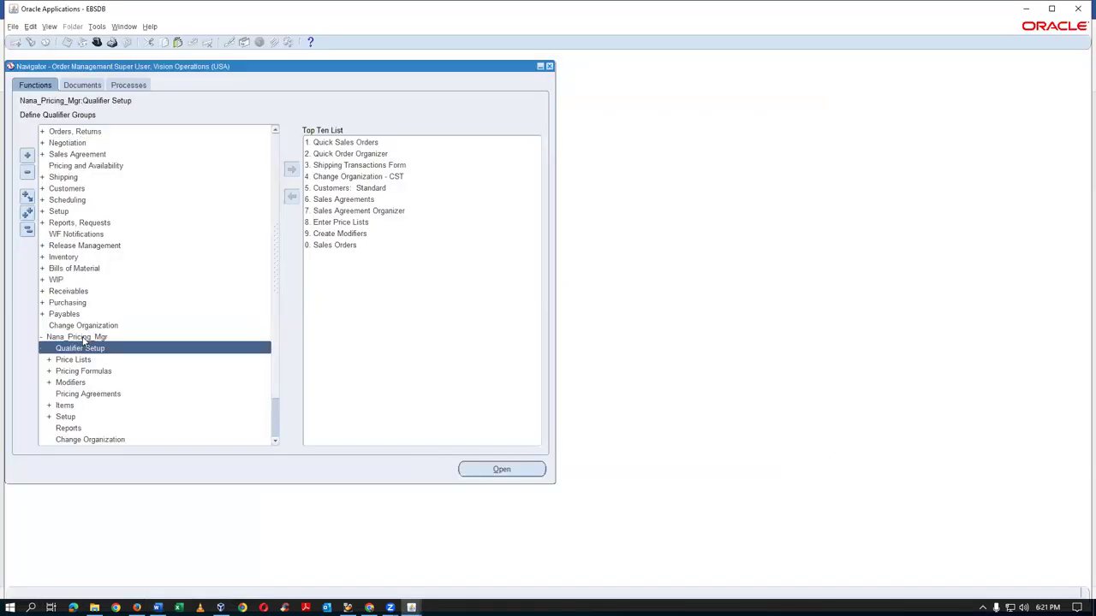
scroll(279, 338, down, 3)
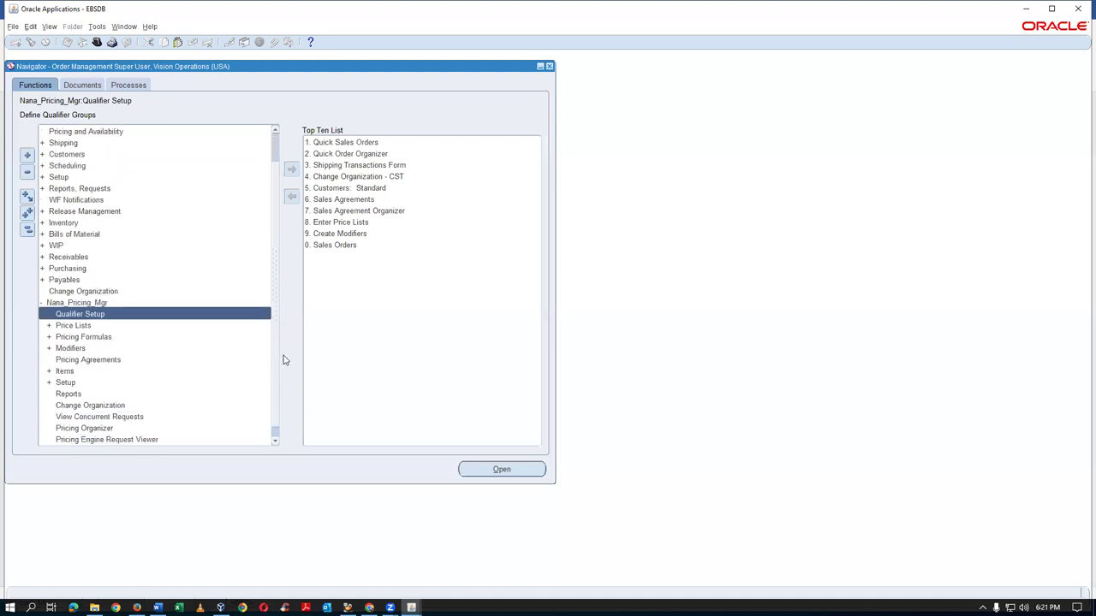
scroll(285, 361, down, 1)
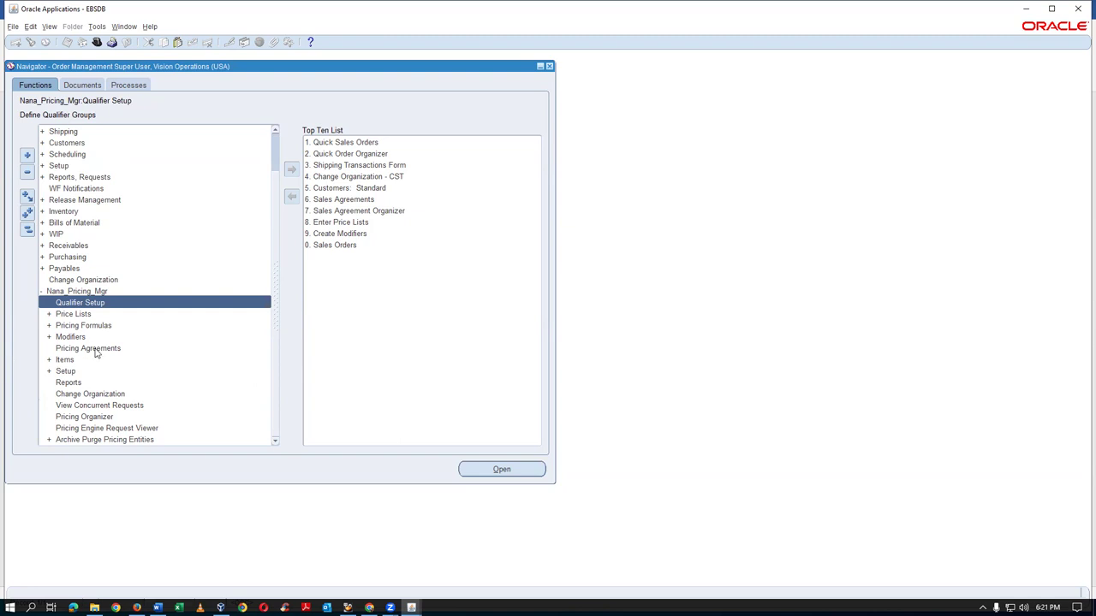
click(67, 373)
double_click(67, 373)
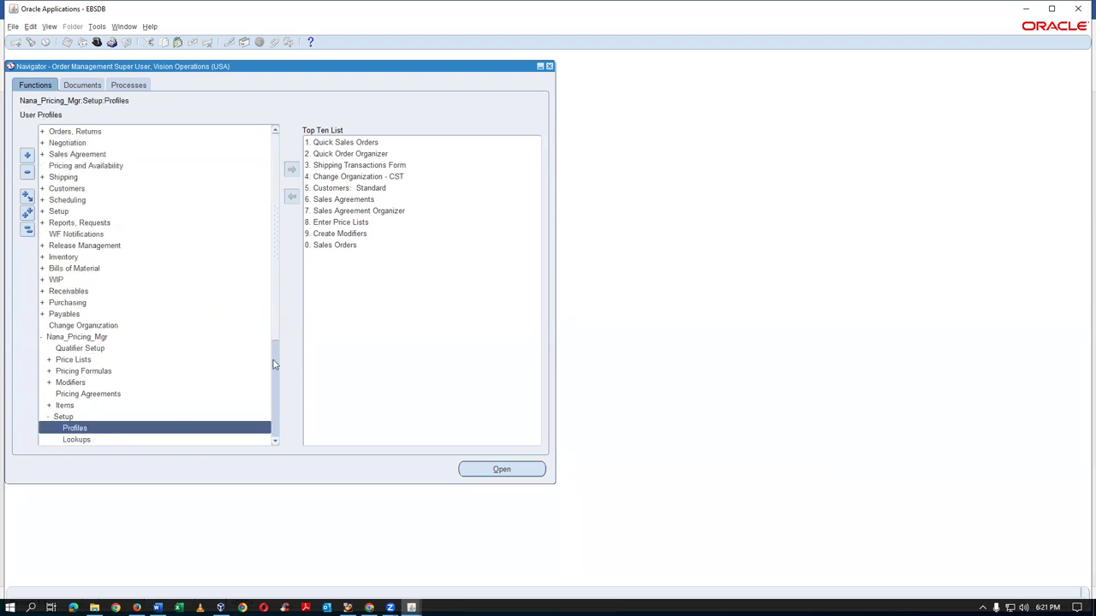
scroll(276, 324, down, 2)
scroll(283, 355, down, 2)
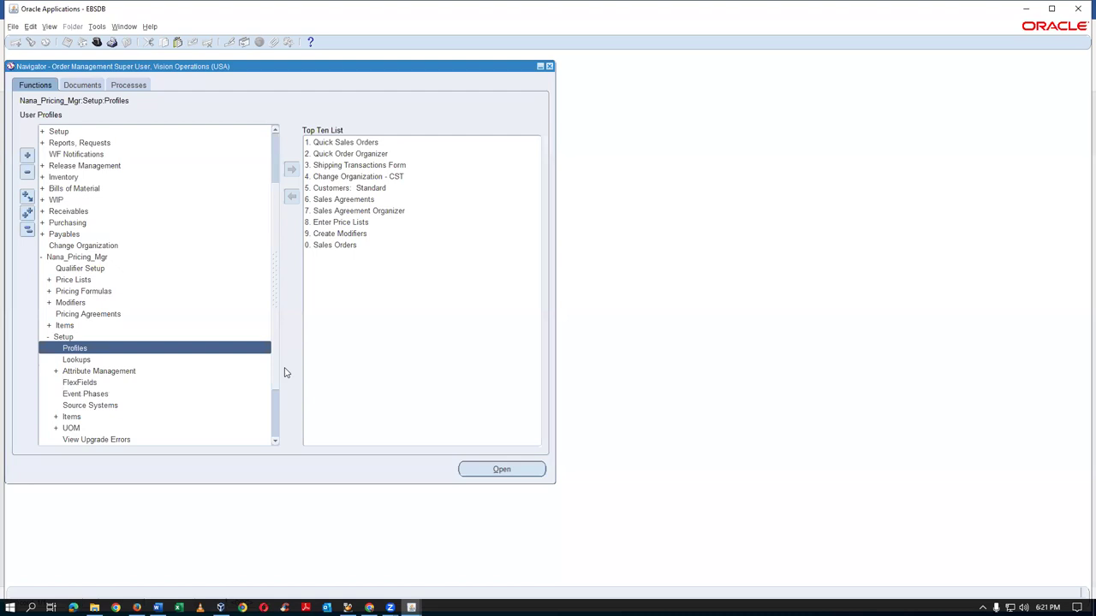
click(124, 377)
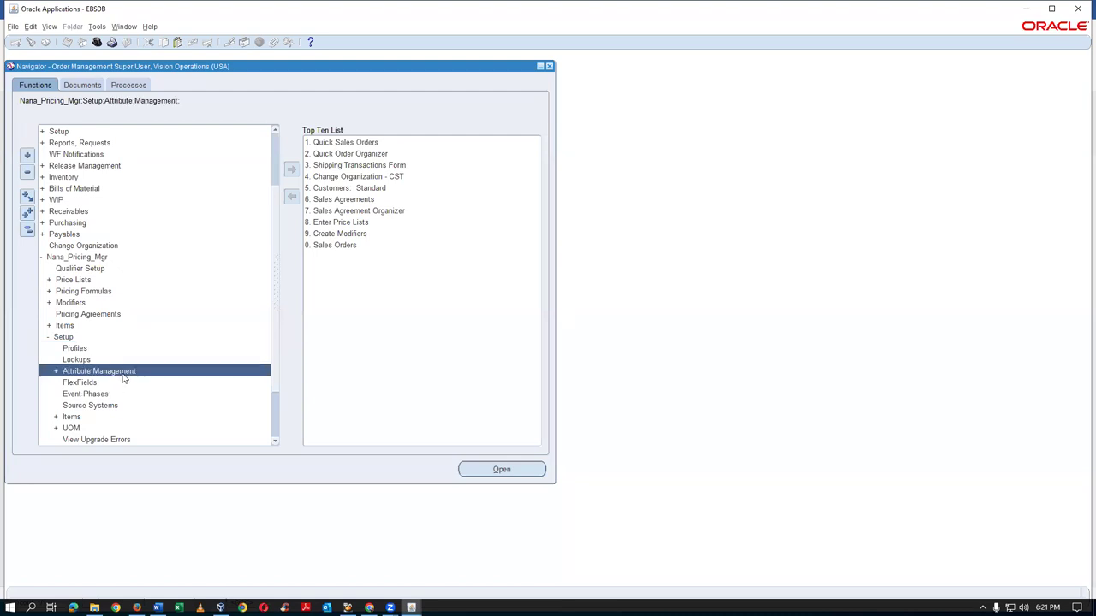
Step: Expand Attribute Management and select Context and Attributes
key(alt+Tab)
drag(385, 451, 676, 454)
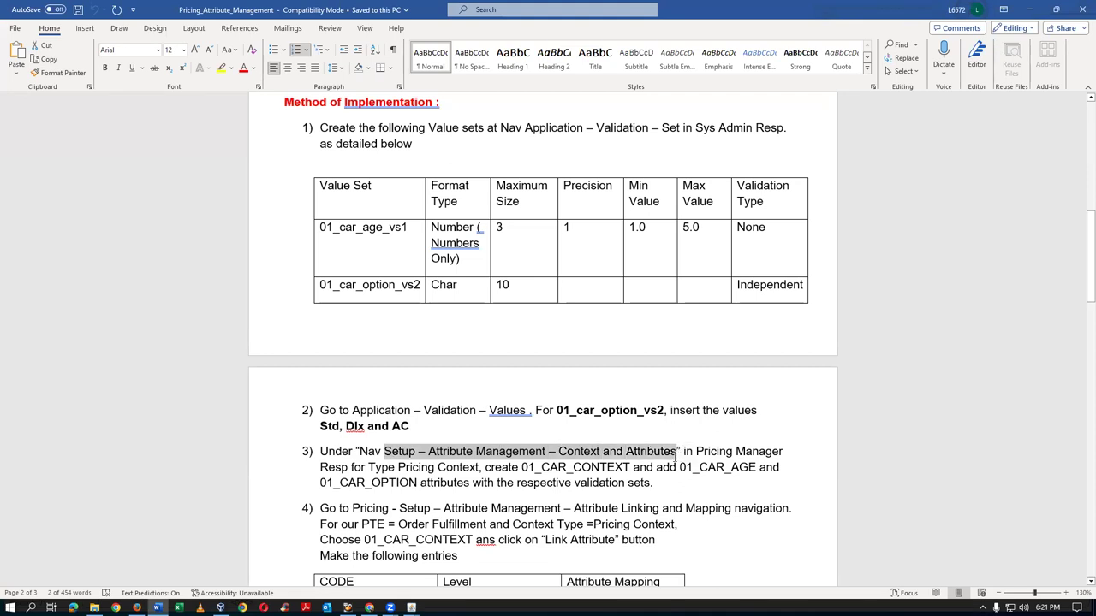
key(alt+Tab)
double_click(100, 375)
drag(276, 341, 283, 392)
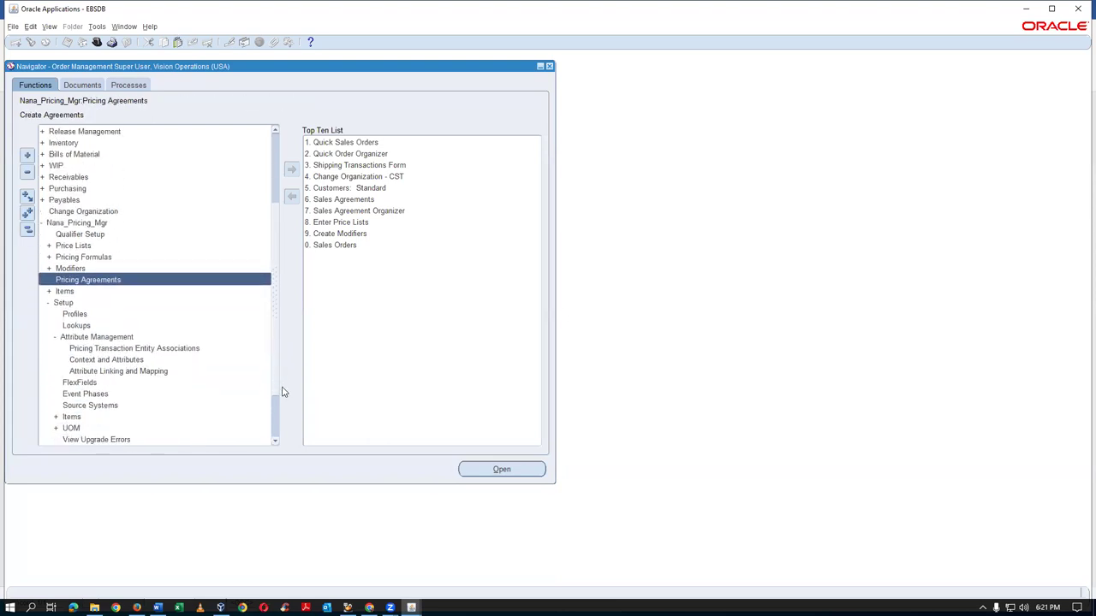
click(86, 363)
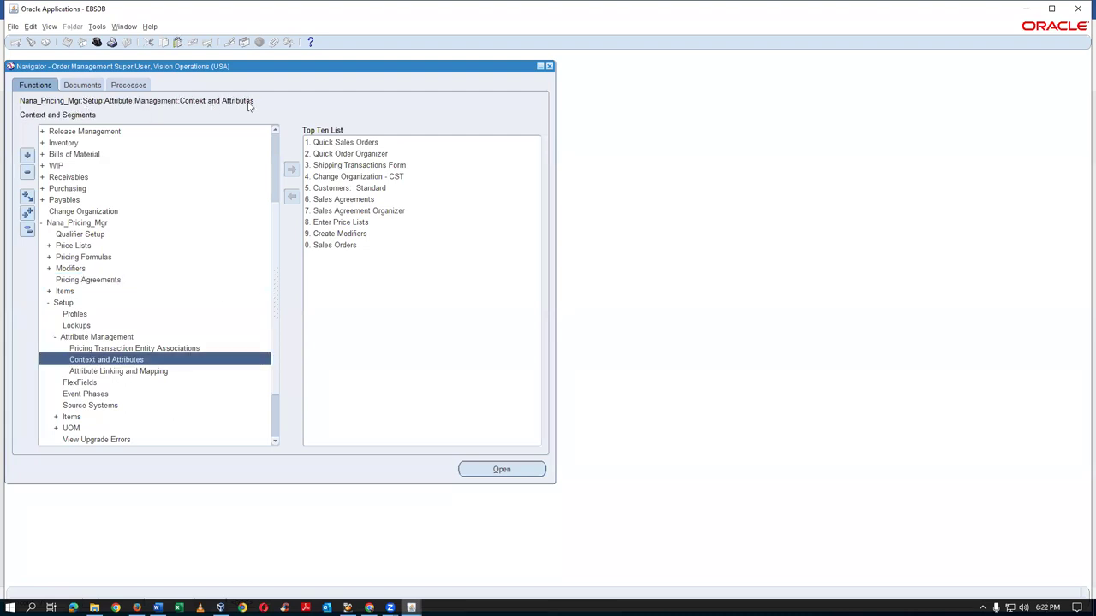
Step: Open Context and Attributes and set the context type to Pricing Context
double_click(174, 360)
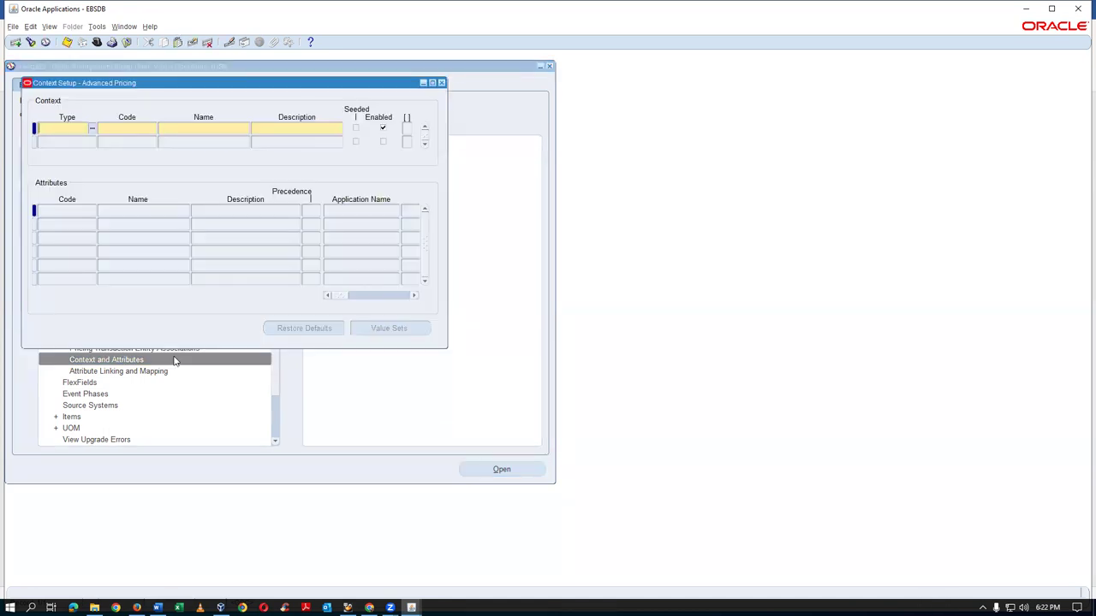
key(alt+Tab)
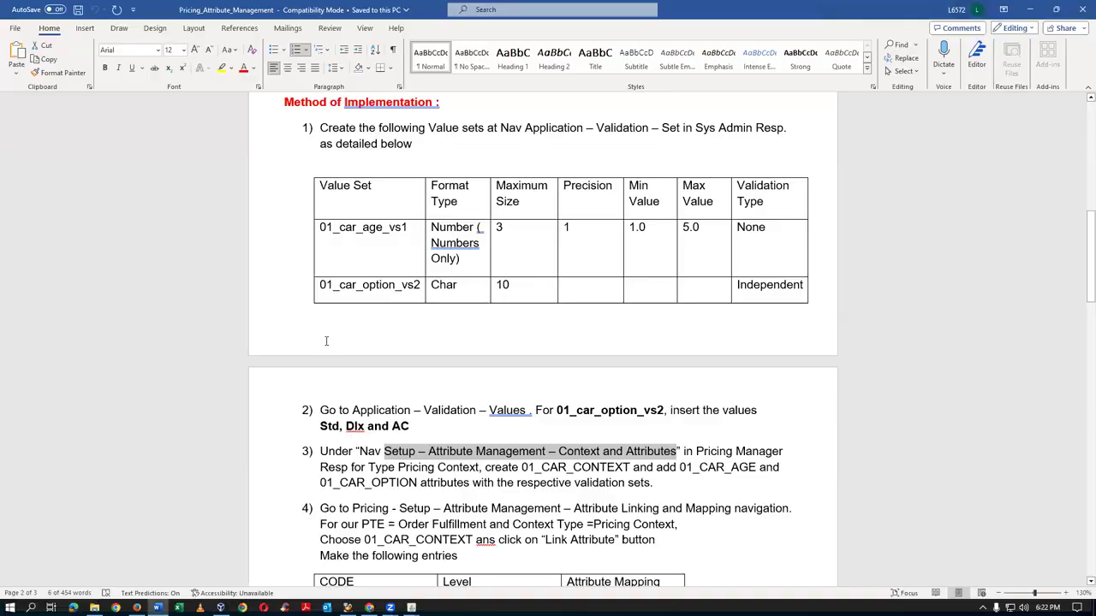
scroll(412, 465, down, 2)
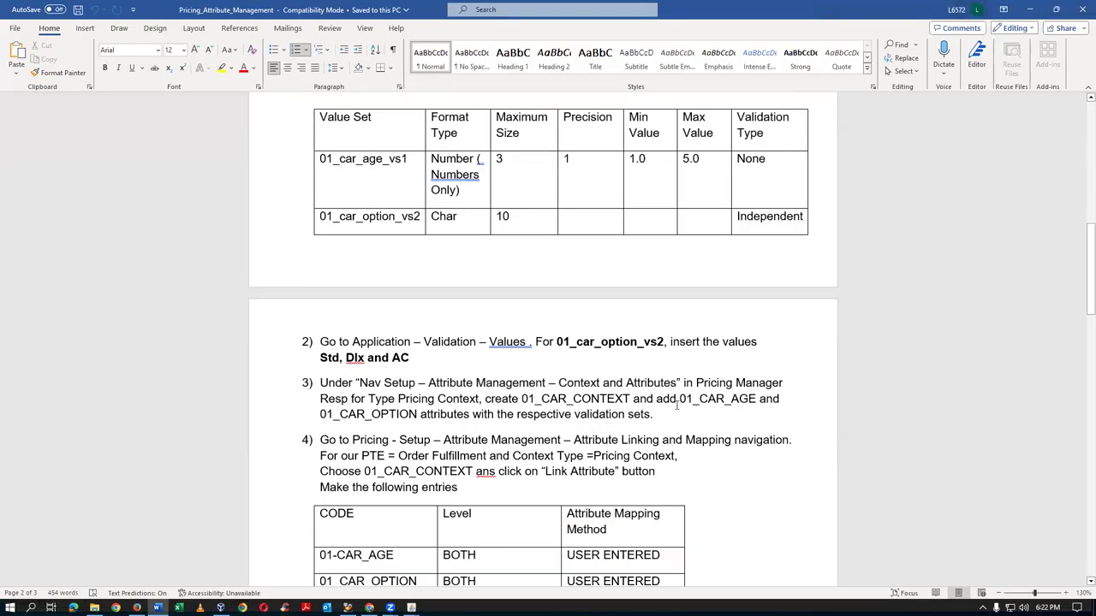
drag(522, 399, 610, 399)
key(alt+Tab)
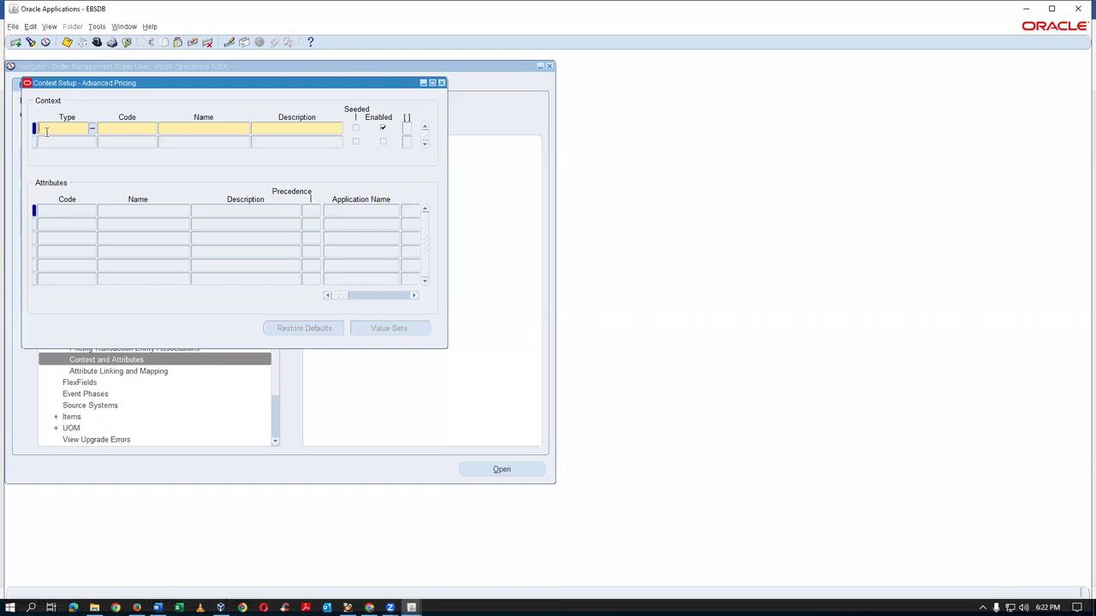
key(alt+Tab)
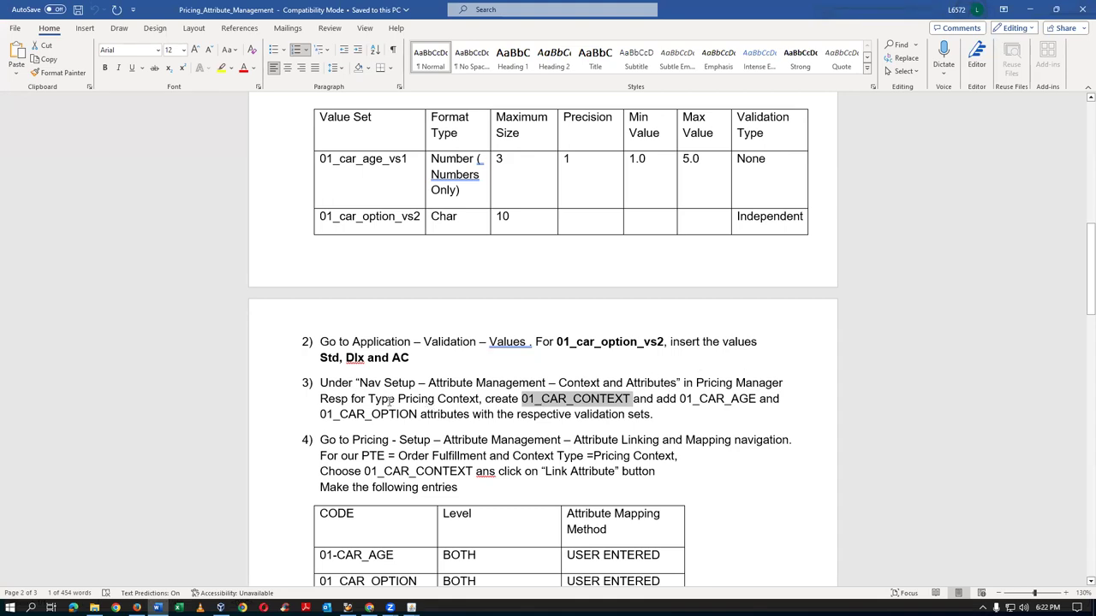
drag(397, 399, 478, 400)
key(alt+Tab)
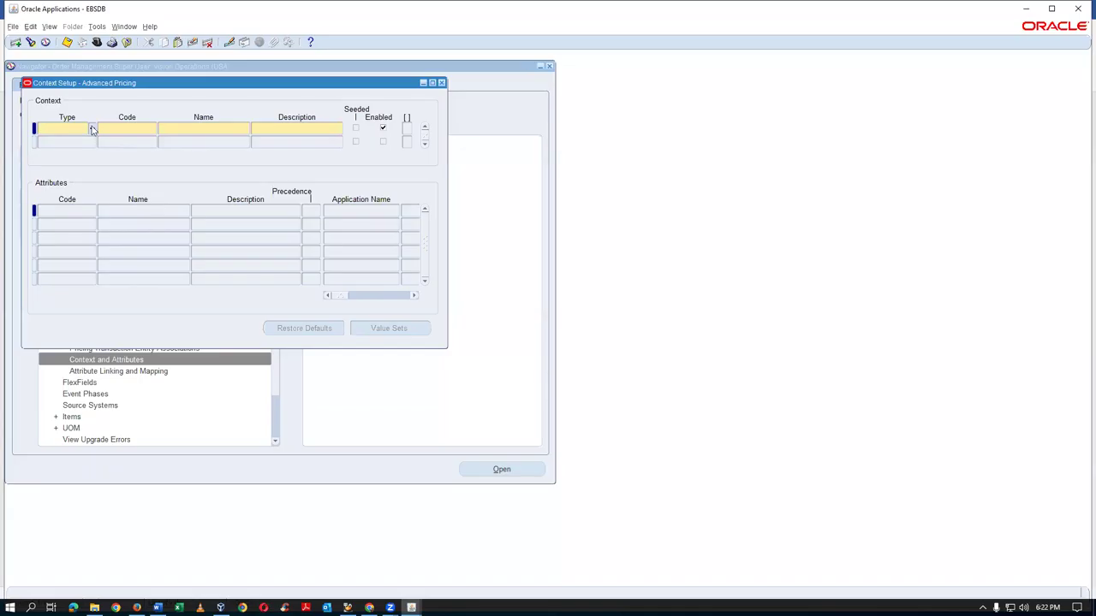
click(93, 128)
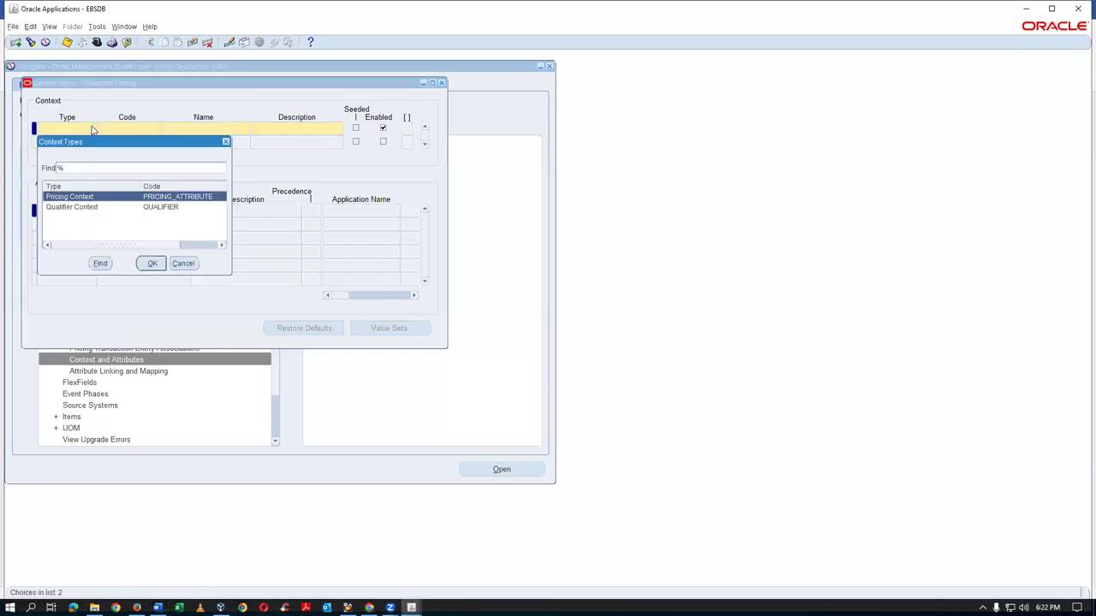
click(153, 264)
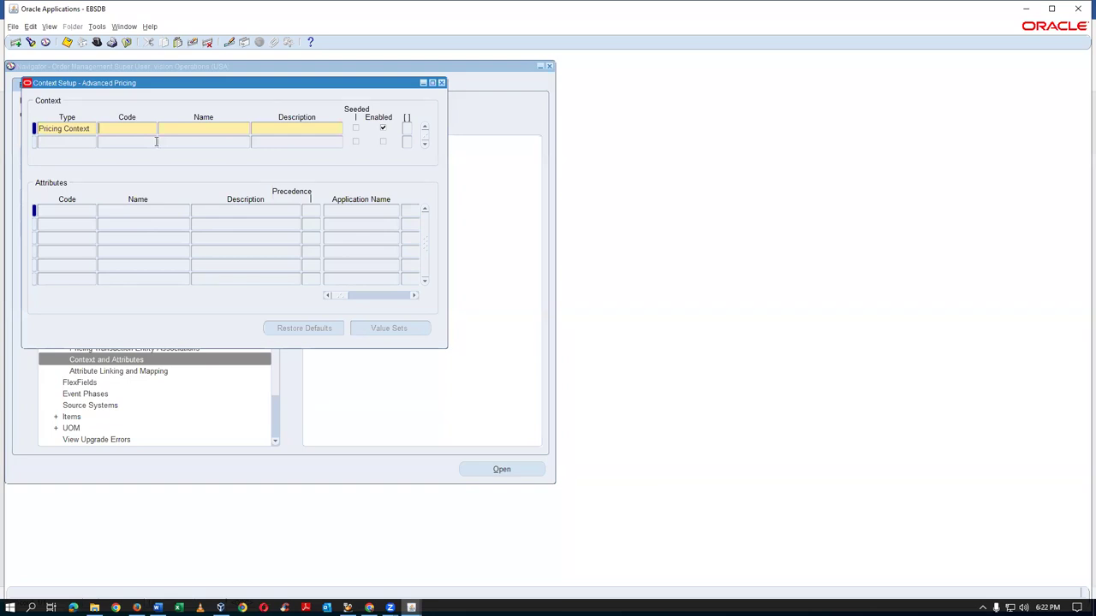
Step: Fill the context Code, Name and Description with 01_CAR_CONTEXT
key(alt+Tab)
drag(522, 399, 590, 402)
key(ctrl+c)
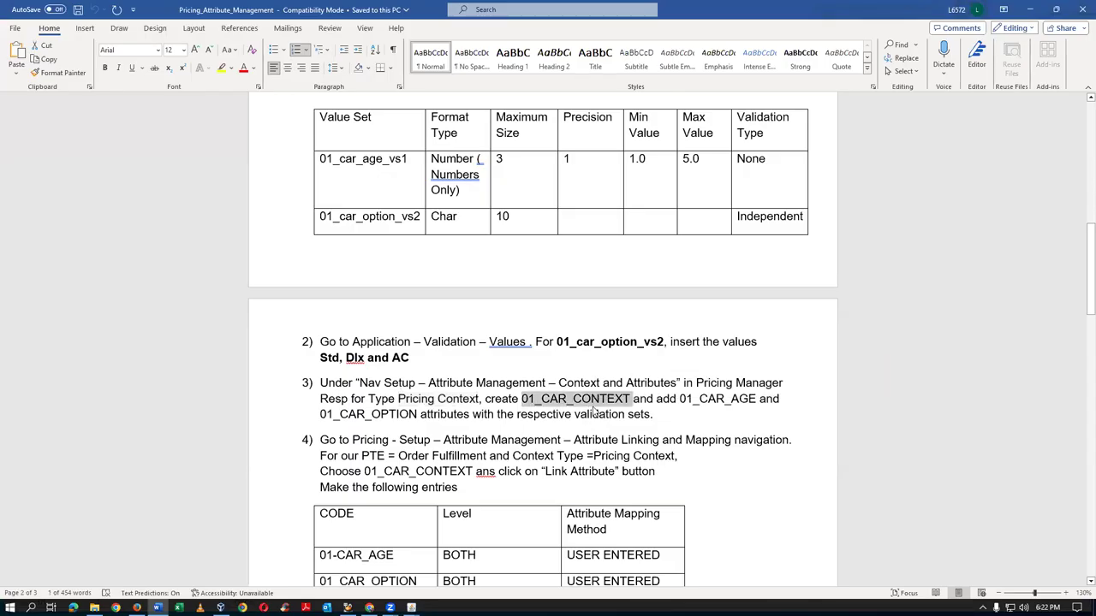
key(alt+Tab)
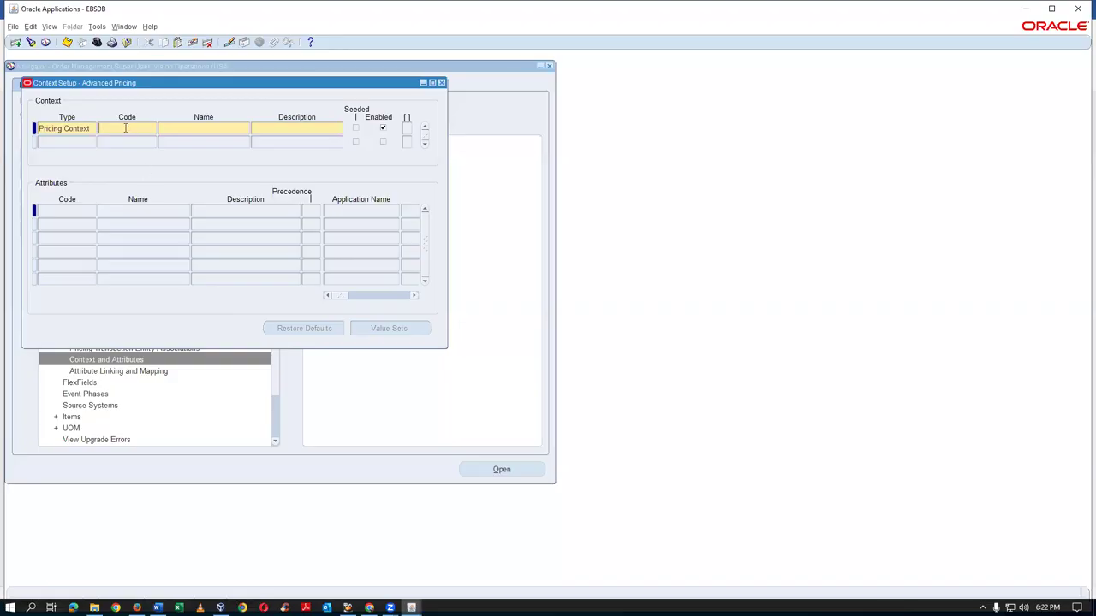
click(125, 128)
key(ctrl+v)
double_click(125, 128)
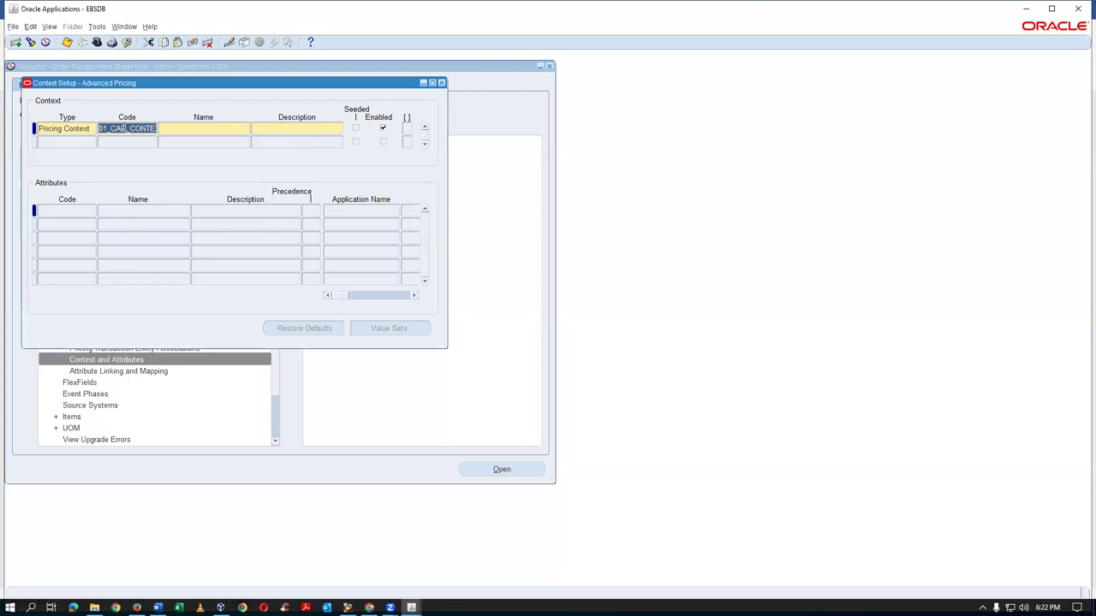
click(176, 128)
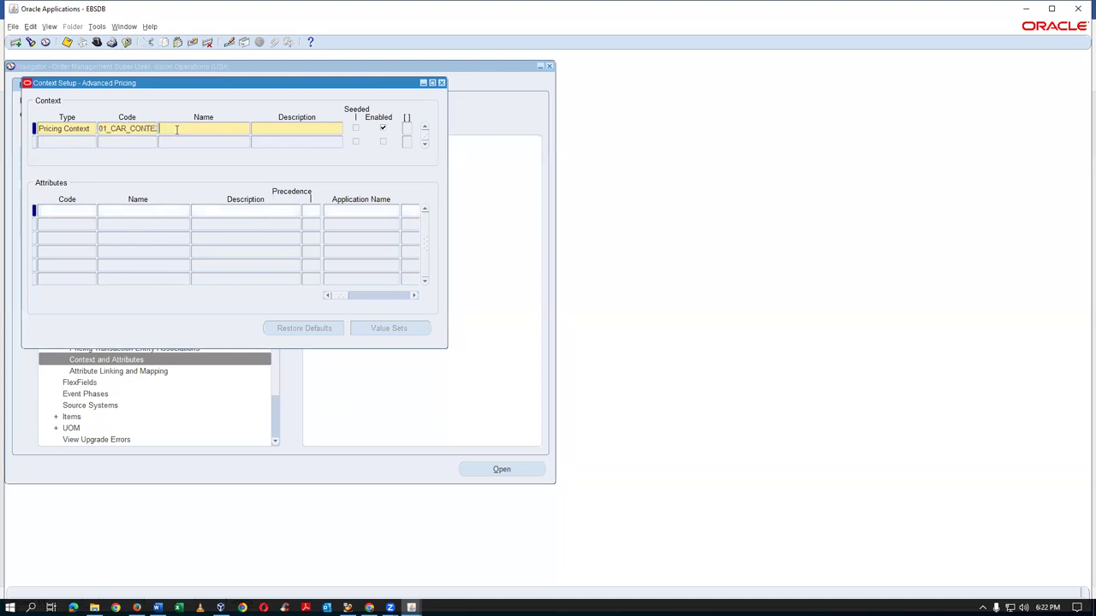
key(ctrl+v)
click(321, 128)
key(ctrl+v)
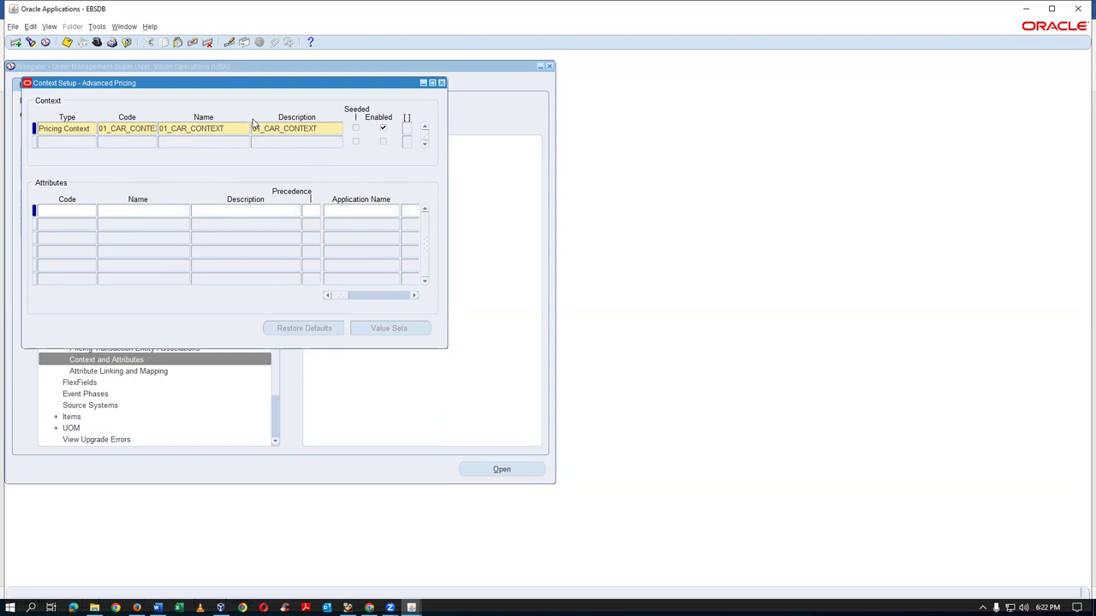
Step: Look up the attribute name 01_CAR_AGE in the guide
key(alt+Tab)
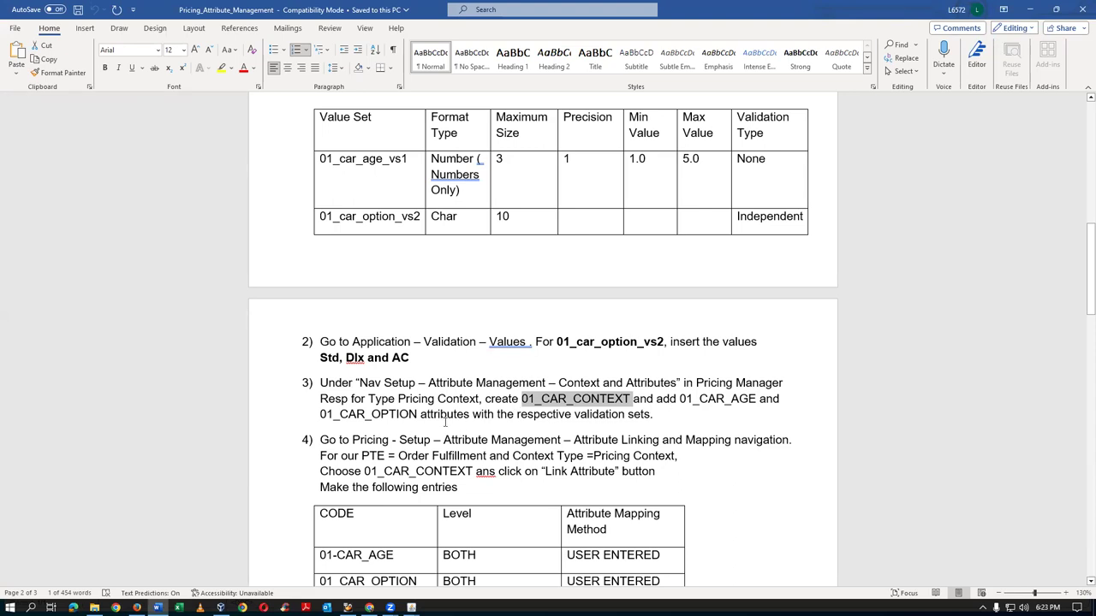
key(alt+Tab)
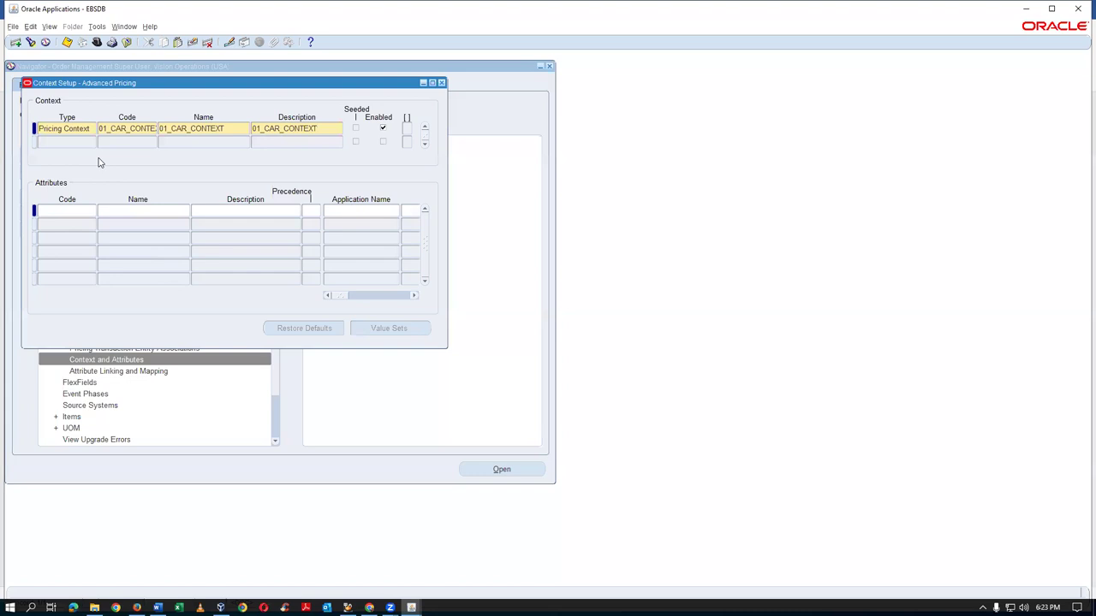
key(alt+Tab)
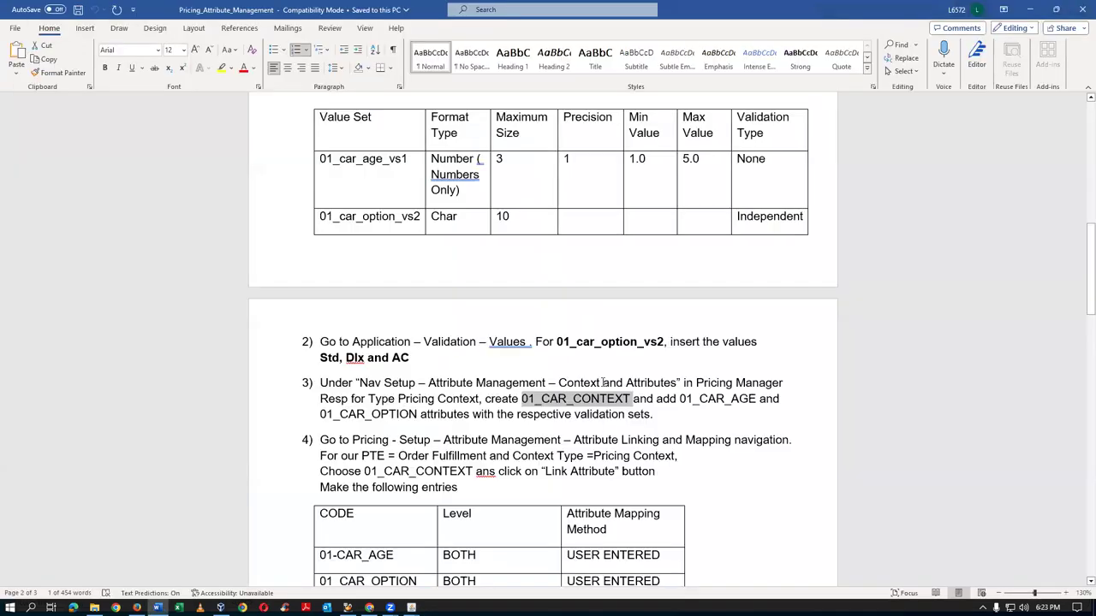
drag(681, 398, 743, 413)
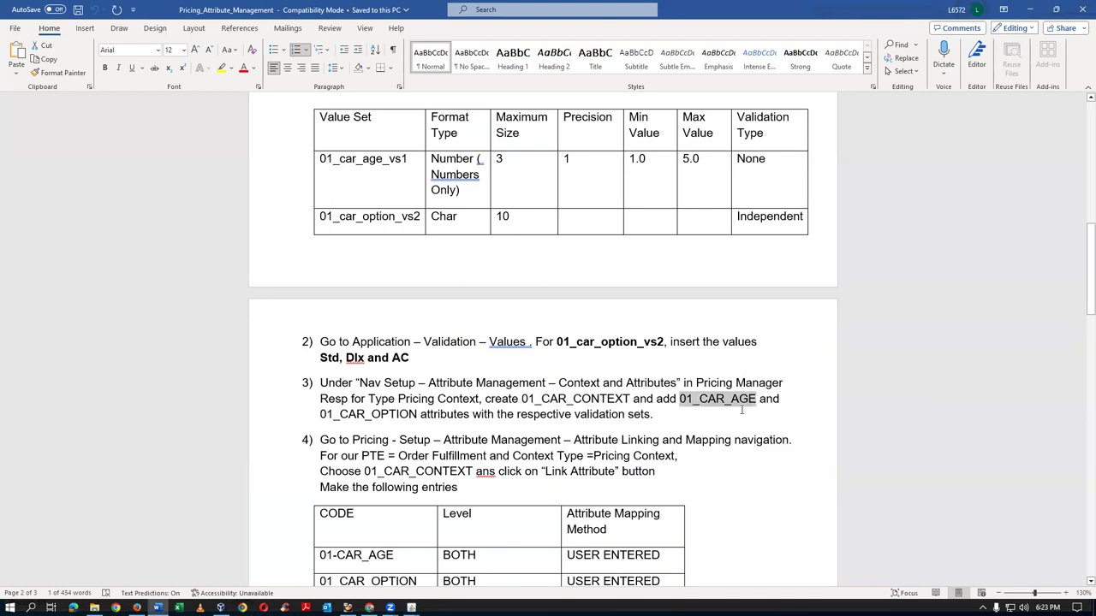
key(alt+Tab)
Step: Add attribute 01_CAR_AGE as its code, name and description
click(66, 213)
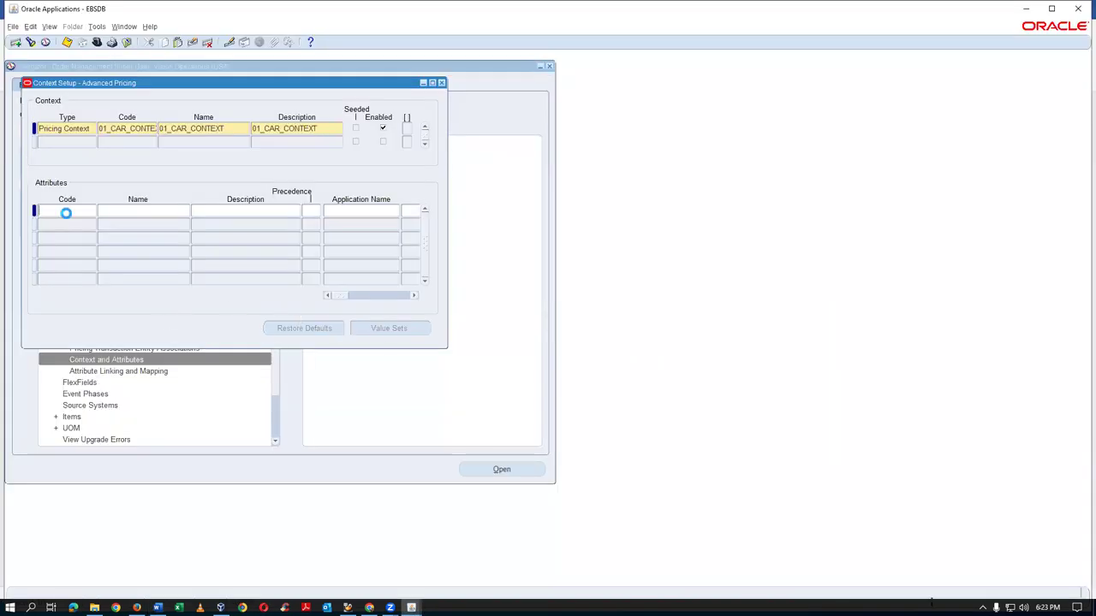
key(ctrl+v)
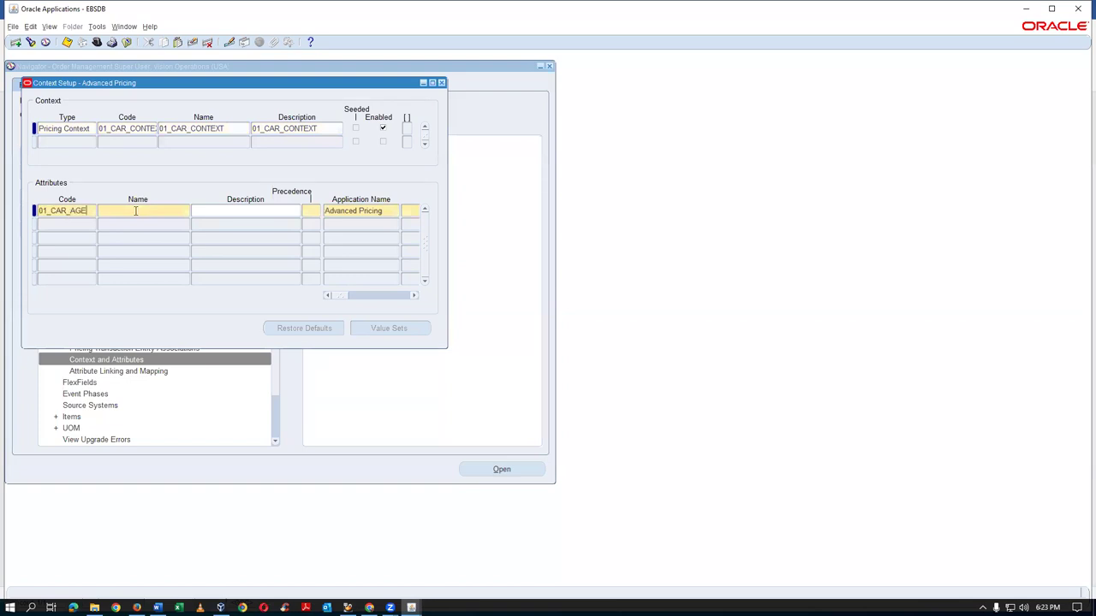
click(135, 210)
key(ctrl+v)
click(234, 212)
key(ctrl+v)
key(alt+Tab)
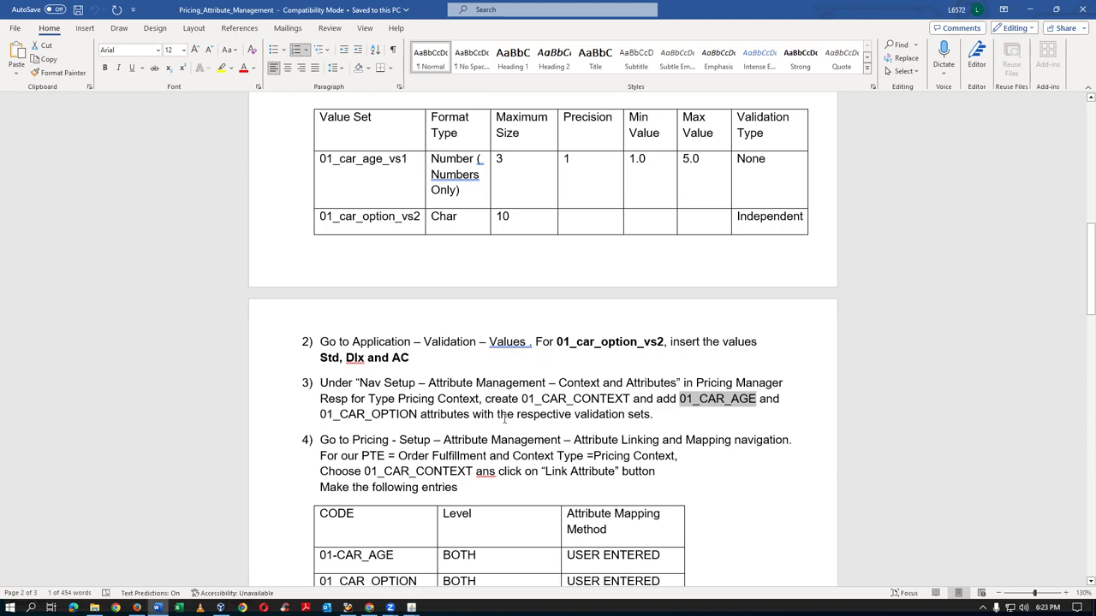
key(alt+Tab)
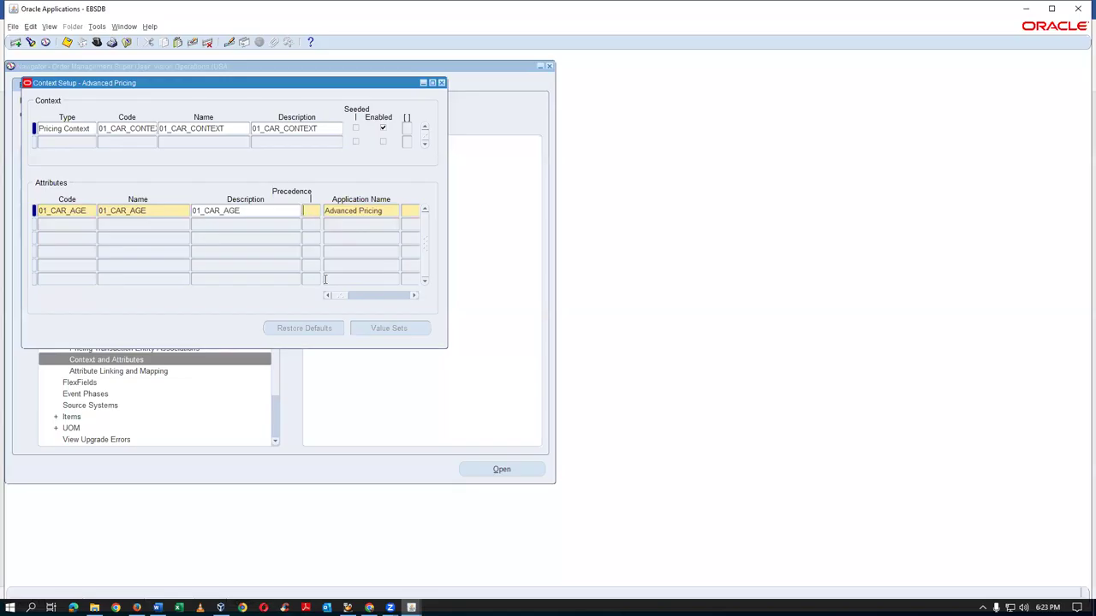
Step: Set the 01_CAR_AGE precedence to 220
text(2)
mouse_move(337, 296)
mouse_down()
mouse_move(363, 297)
mouse_move(351, 297)
mouse_up()
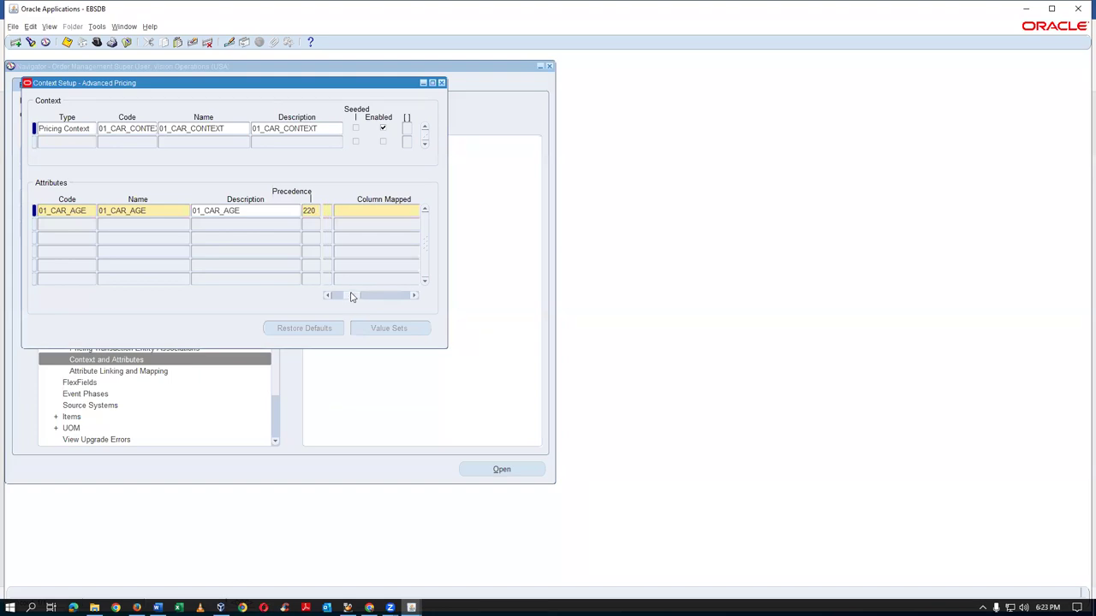
key(alt+Tab)
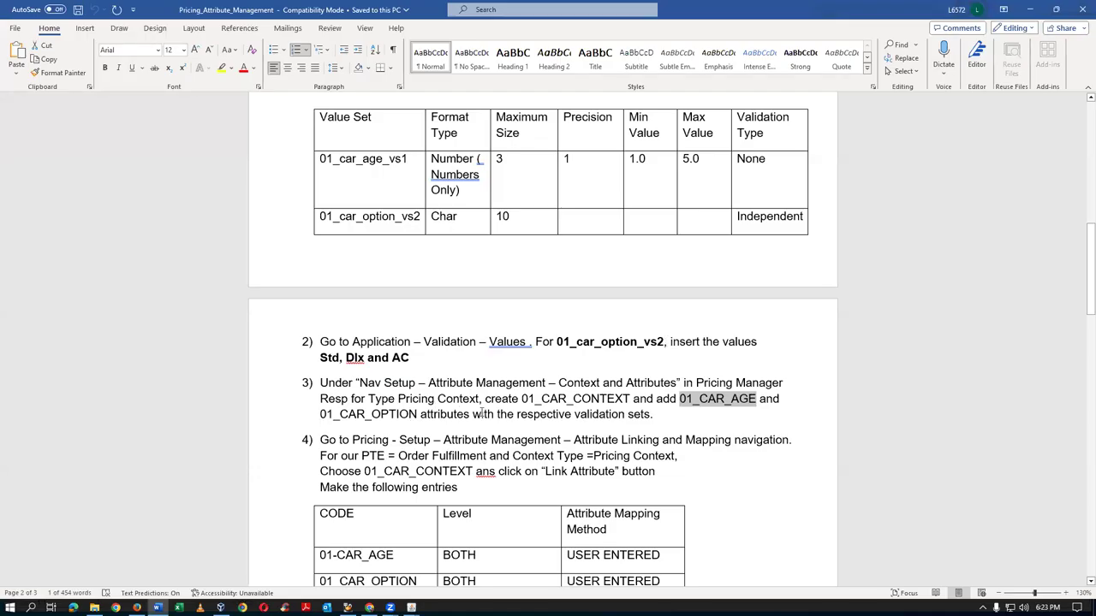
click(587, 417)
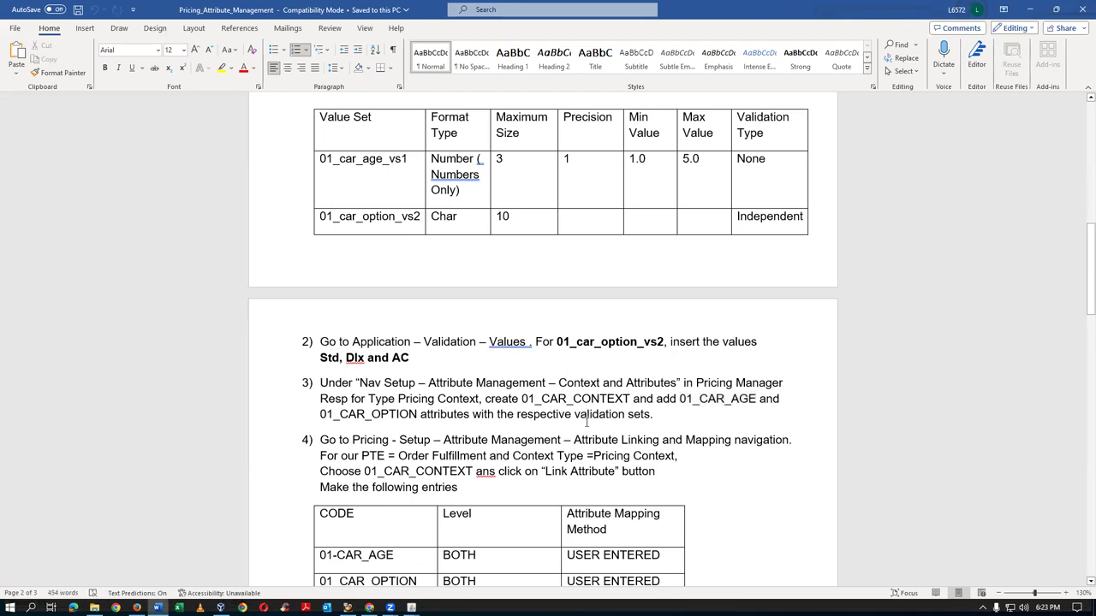
key(alt+Tab)
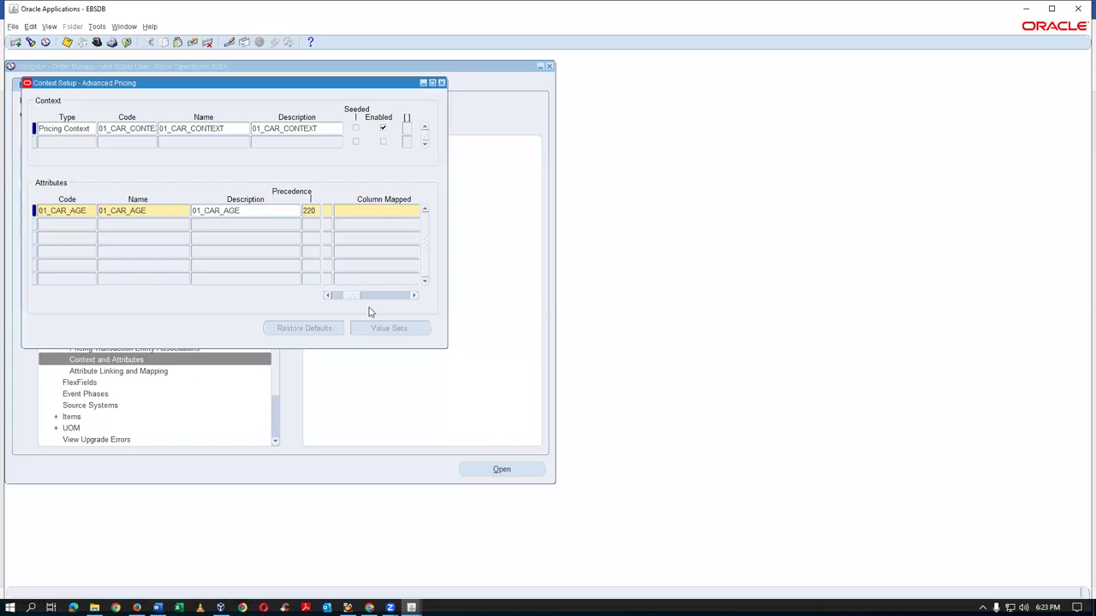
click(362, 298)
mouse_move(363, 300)
mouse_down()
mouse_move(330, 305)
mouse_move(416, 302)
mouse_move(373, 306)
mouse_up()
Step: Assign value set 01_car_age_vs1 to the 01_CAR_AGE attribute
click(363, 213)
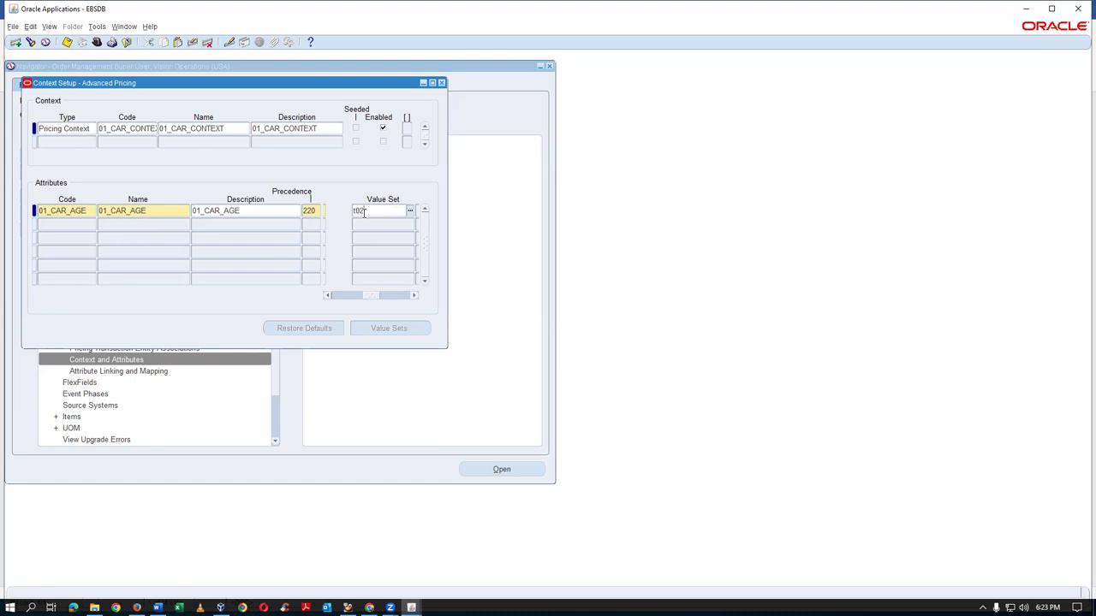
key(Tab)
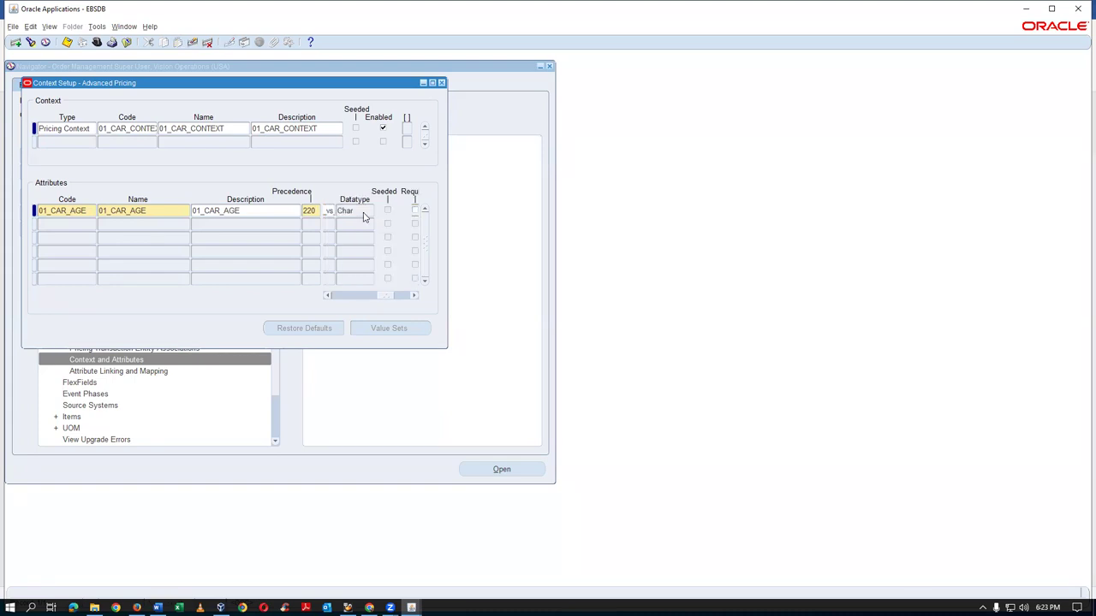
drag(384, 299, 374, 299)
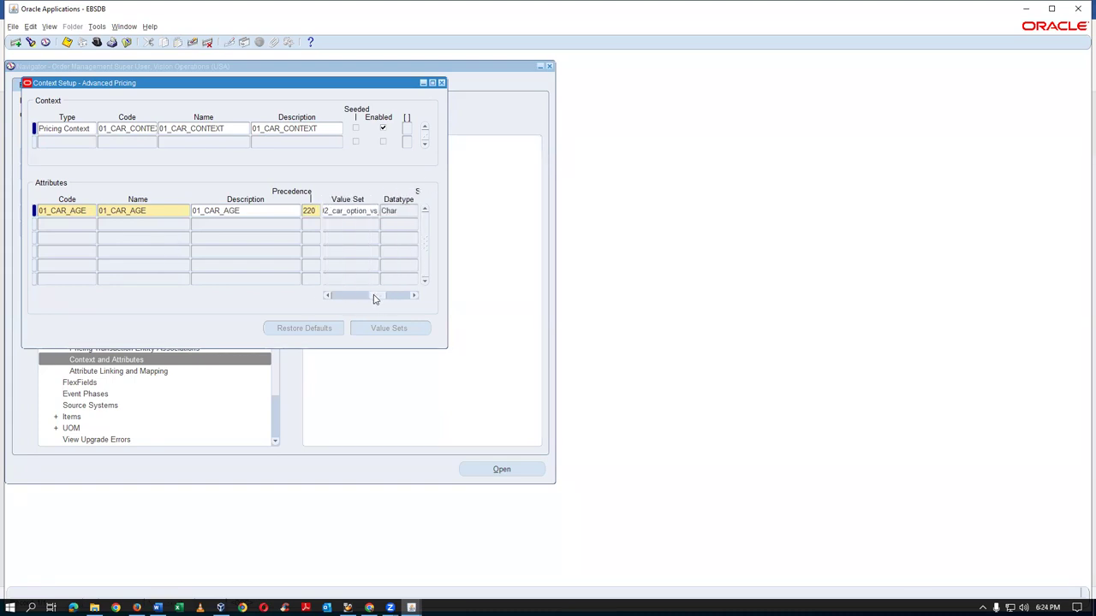
click(373, 223)
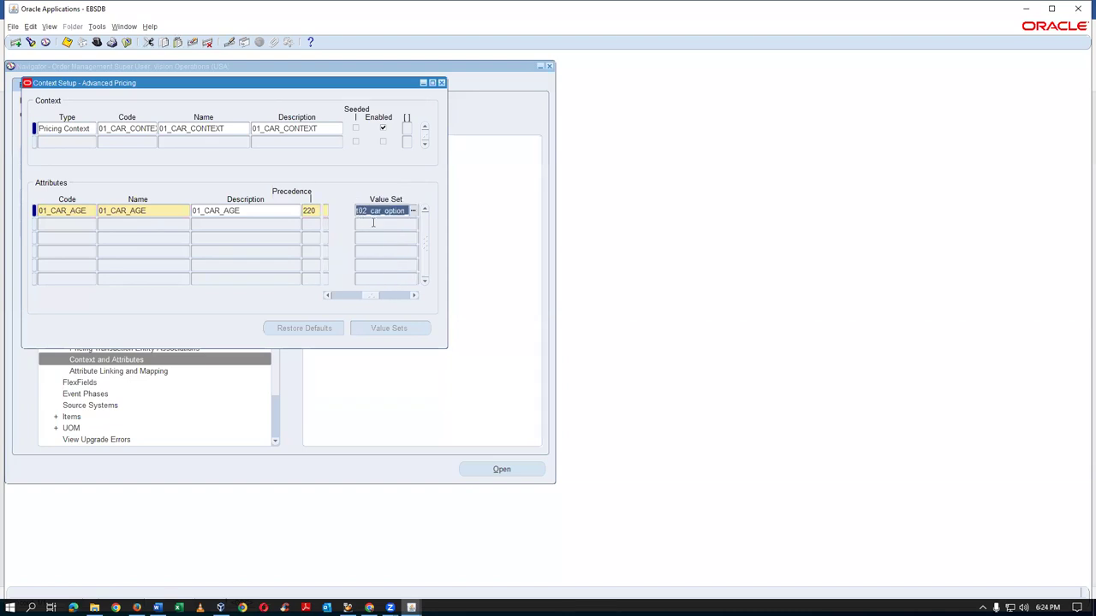
text(01_car_)
key(Tab)
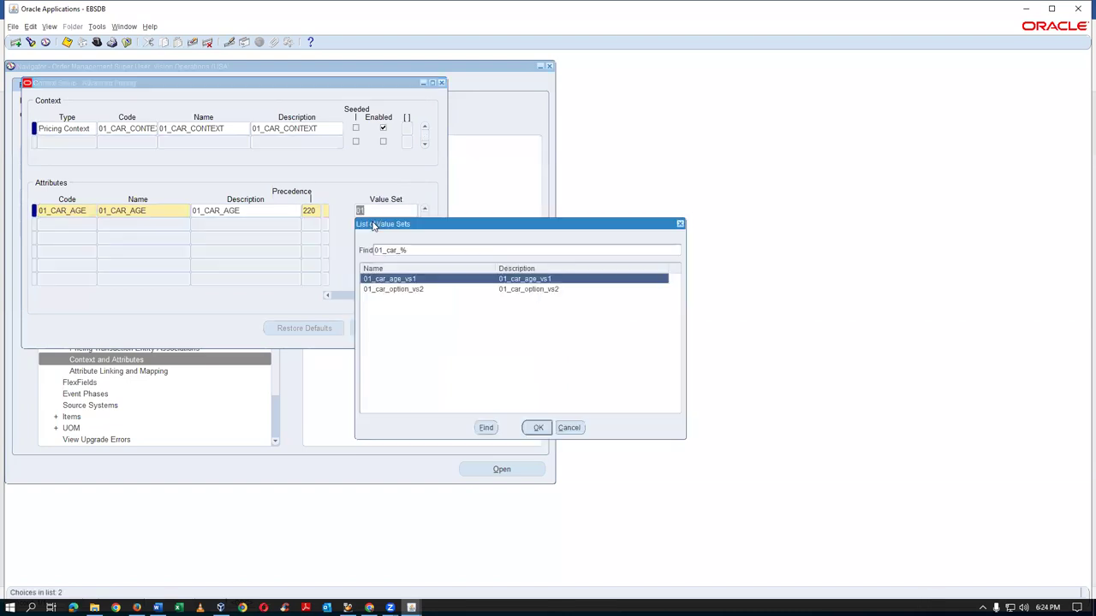
click(537, 427)
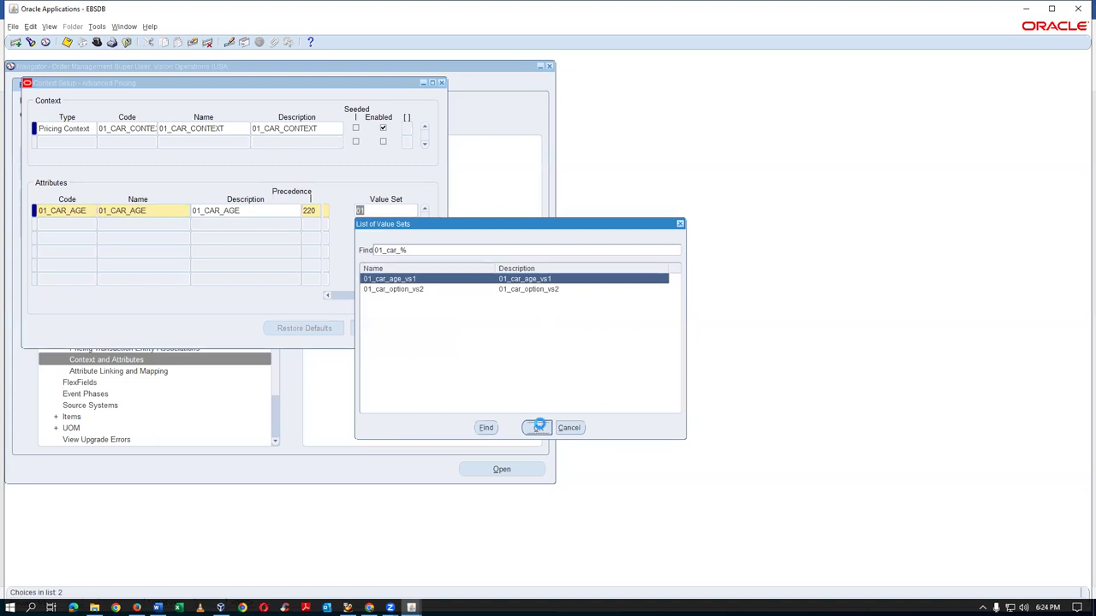
drag(391, 298, 356, 300)
Step: Map 01_CAR_AGE to column PRICING_ATTRIBUTE1
click(377, 215)
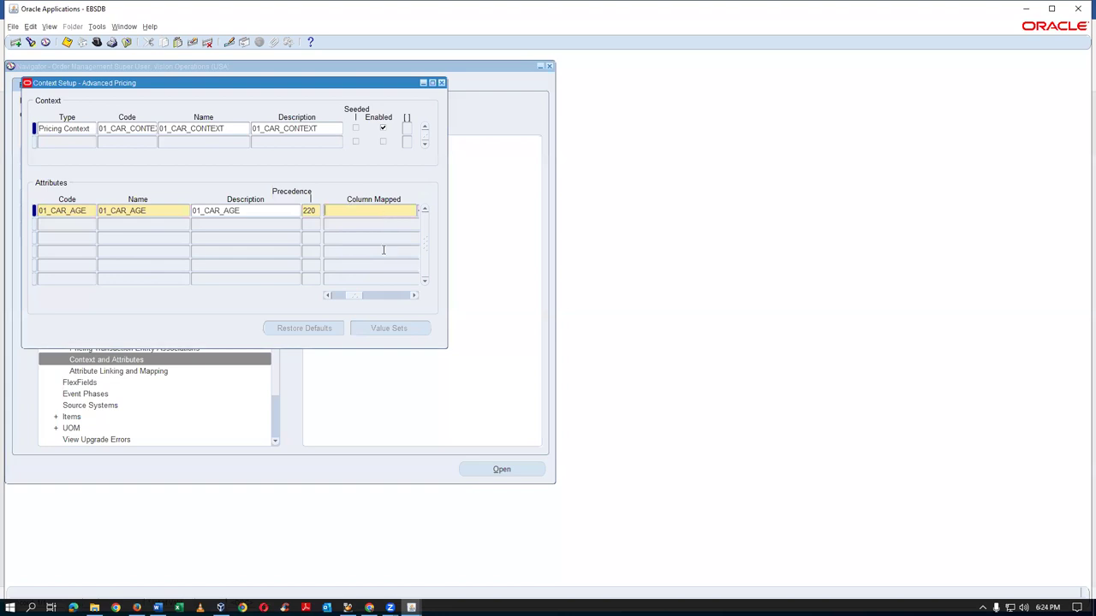
key(ctrl+l)
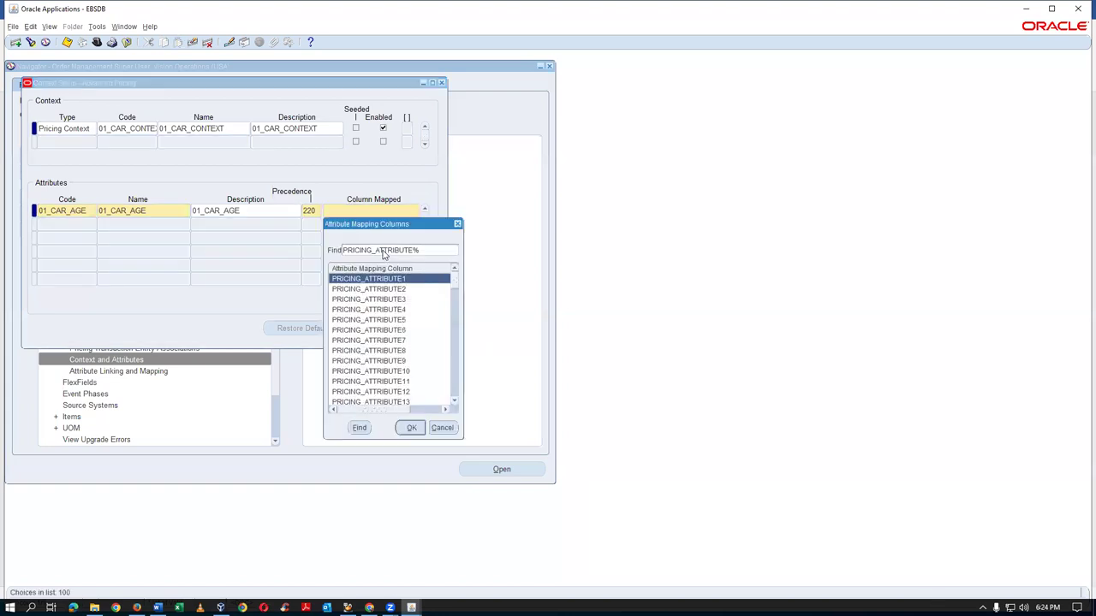
key(Return)
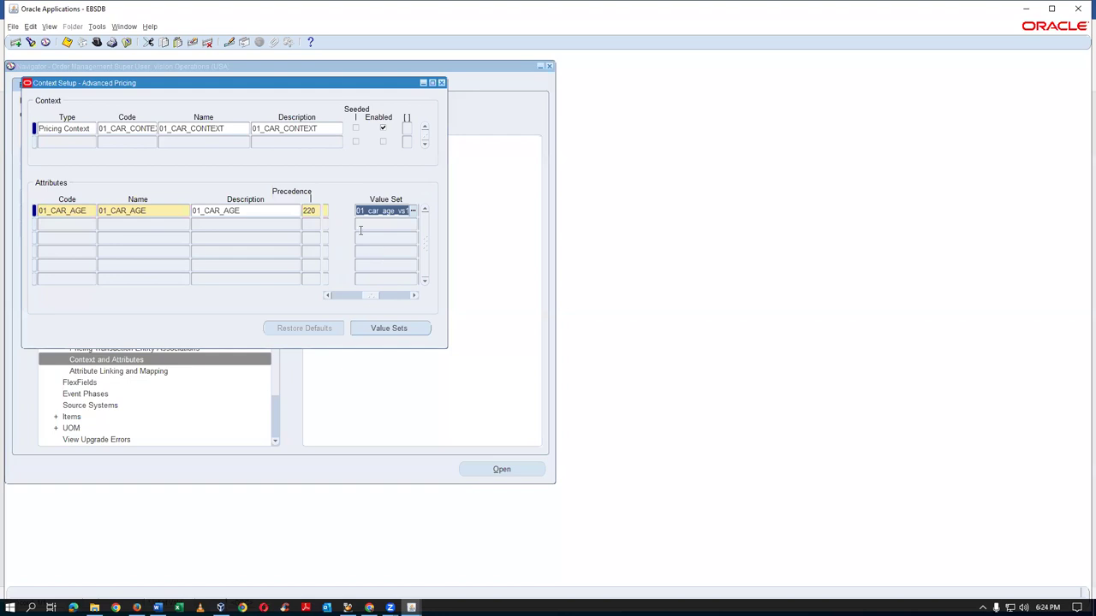
drag(373, 297, 334, 307)
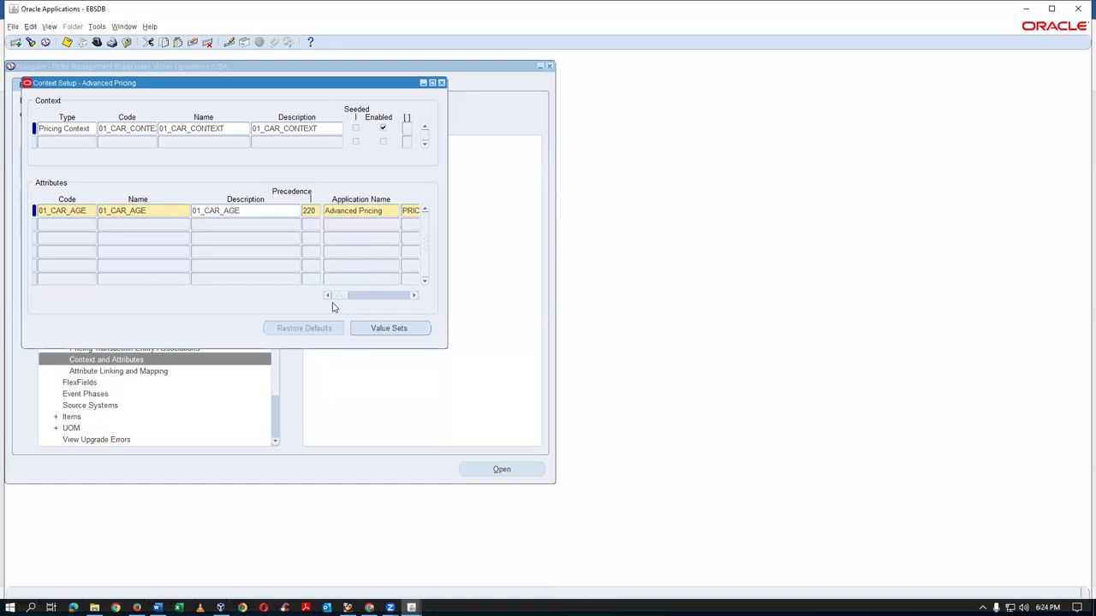
drag(334, 307, 357, 310)
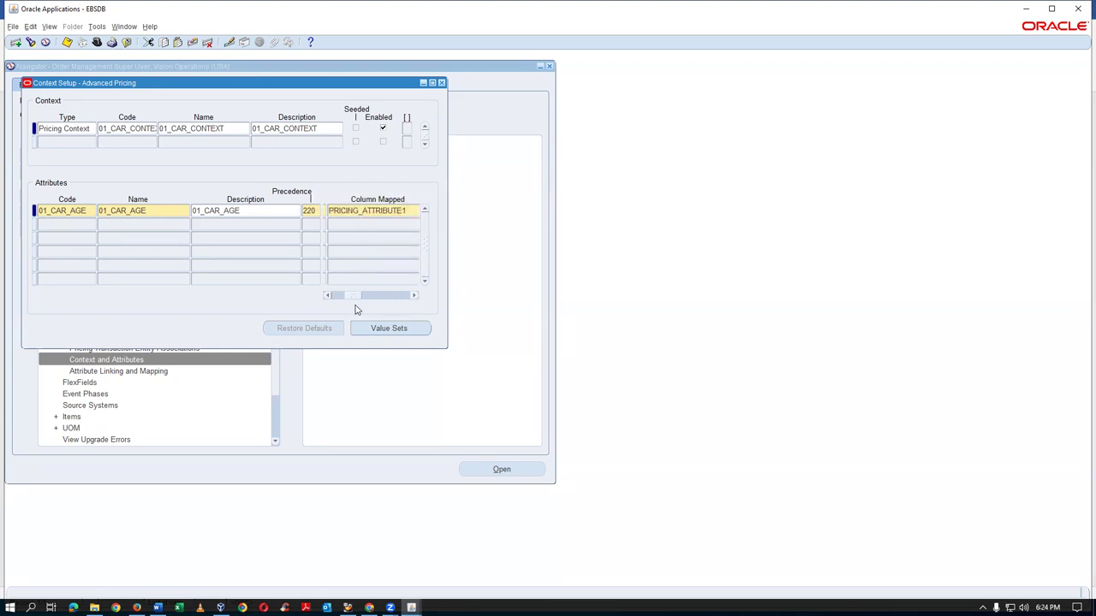
key(alt+Tab)
drag(495, 382, 519, 410)
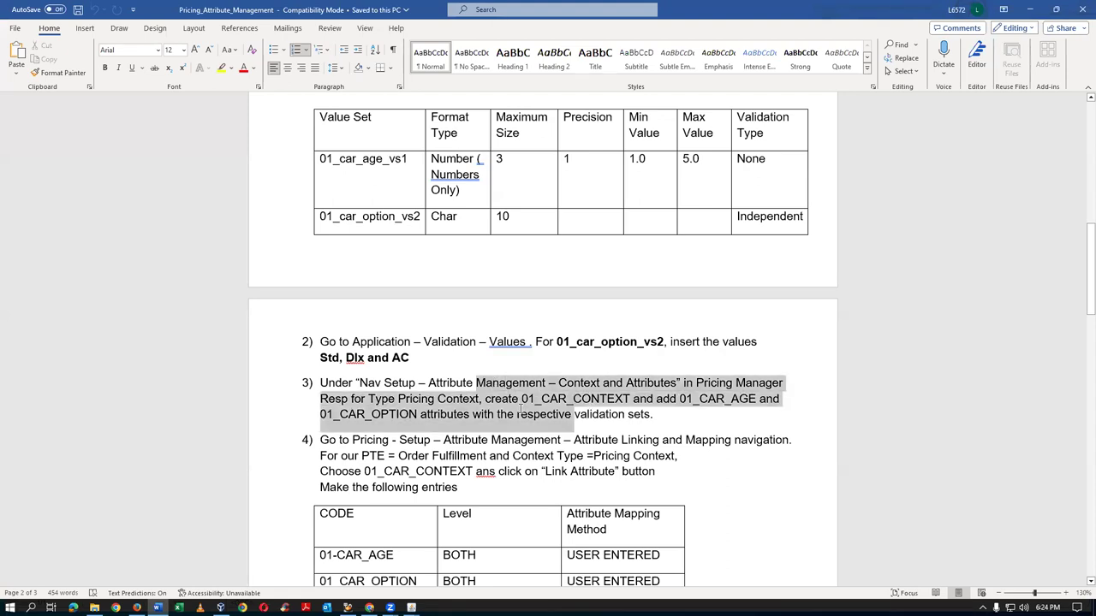
key(alt+Tab)
drag(349, 298, 335, 298)
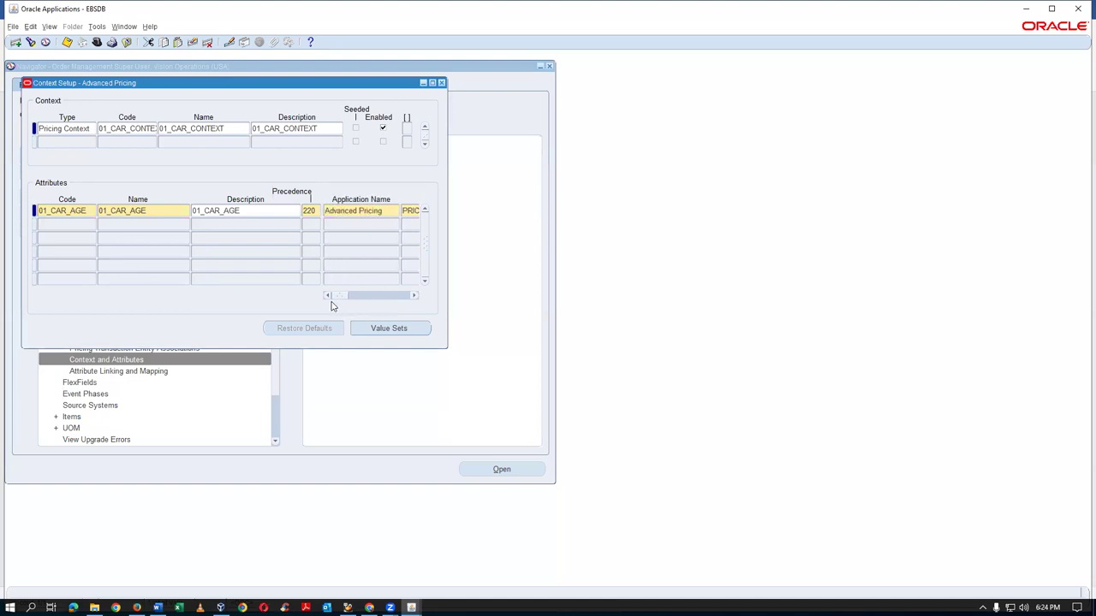
mouse_move(333, 296)
mouse_down()
mouse_move(377, 296)
mouse_move(334, 296)
mouse_up()
Step: Add a new attribute row with code, name and description 01_CAR_OPTION
click(60, 226)
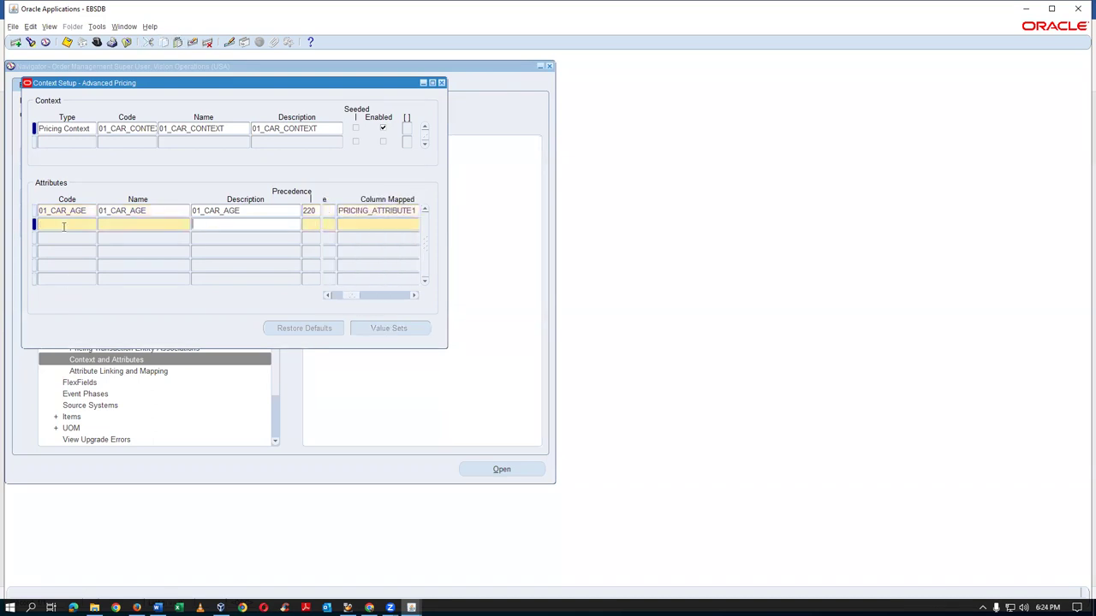
key(alt+Tab)
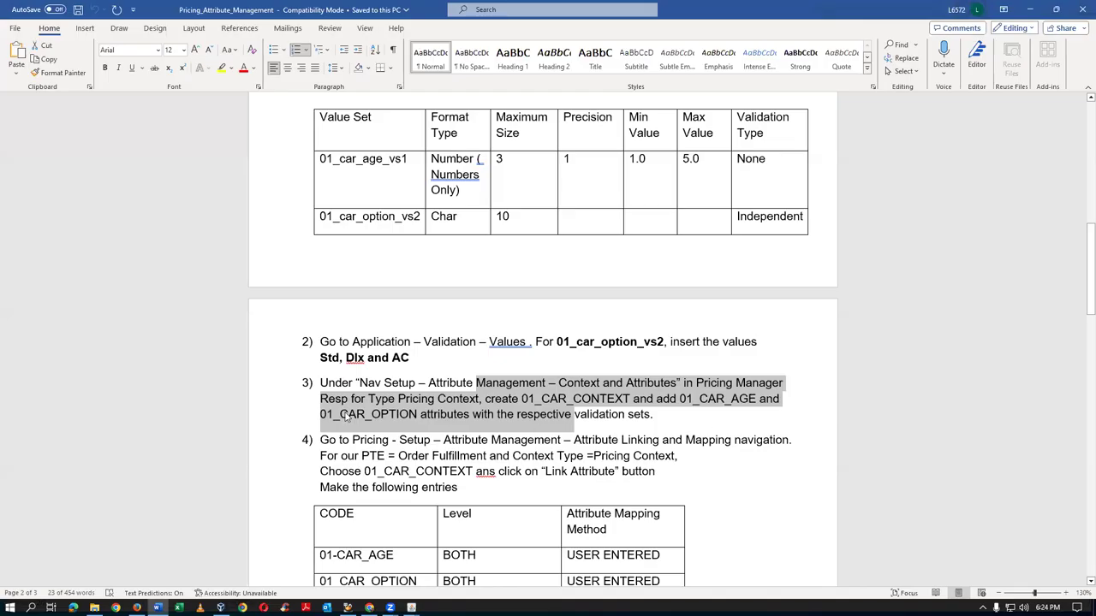
click(340, 414)
drag(321, 415, 419, 416)
key(ctrl+c)
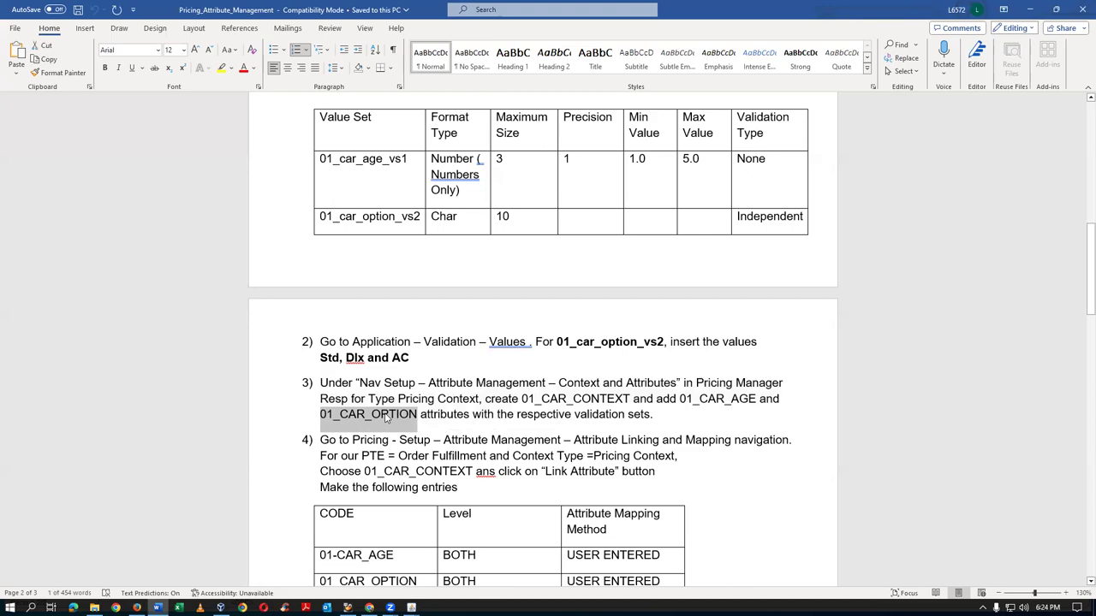
key(alt+Tab)
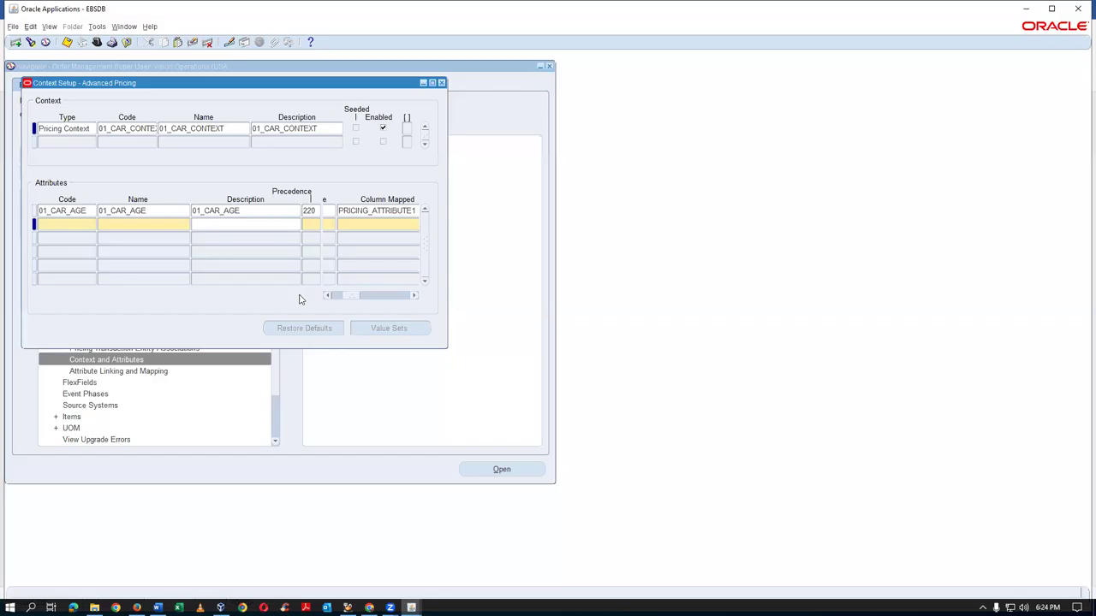
click(76, 221)
key(ctrl+v)
key(ctrl+v)
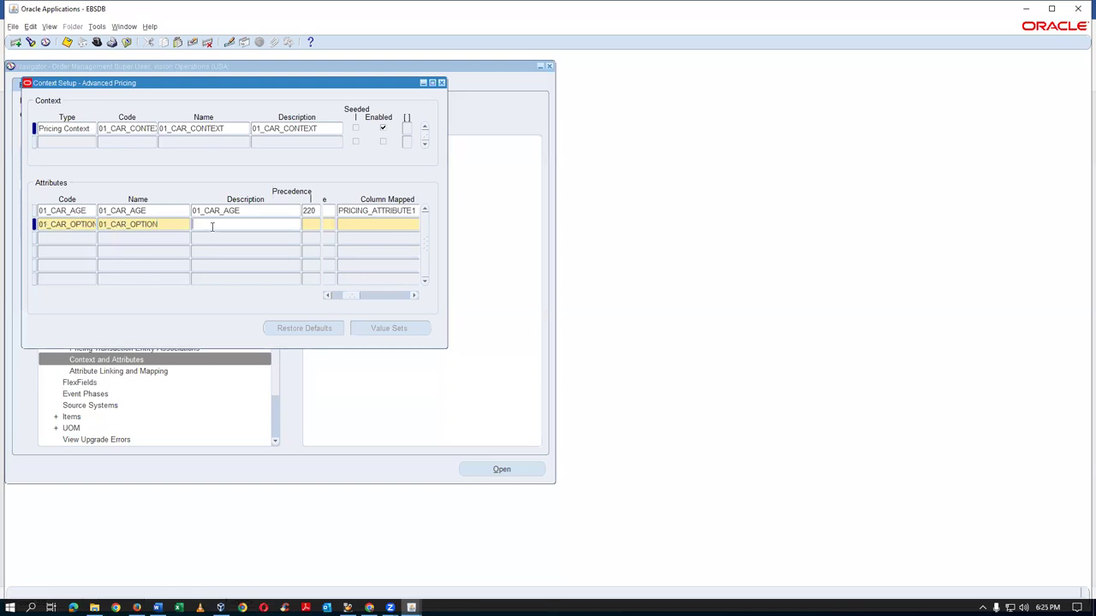
click(212, 225)
key(ctrl+v)
Step: Give 01_CAR_OPTION precedence 220 and map it to PRICING_ATTRIBUTE2
text(220)
mouse_move(350, 299)
mouse_down()
mouse_move(338, 303)
mouse_move(355, 301)
mouse_up()
click(361, 225)
double_click(362, 225)
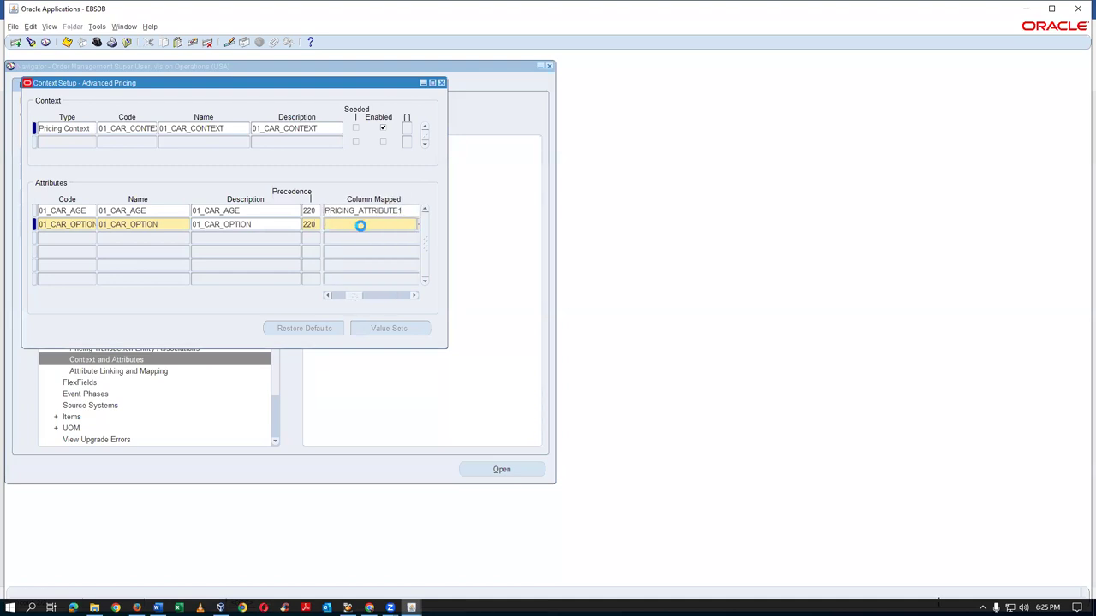
key(Return)
mouse_move(370, 301)
mouse_down()
mouse_move(355, 308)
mouse_move(384, 291)
mouse_up()
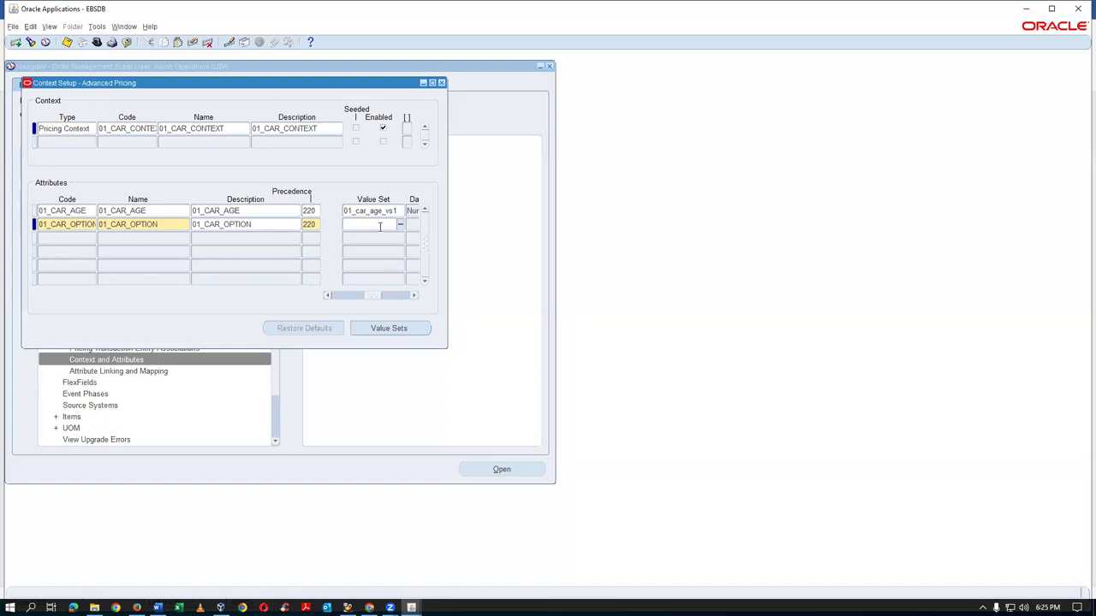
Step: Assign the t02_car_option_vs_2 value set and save the attributes
text(tes)
key(Tab)
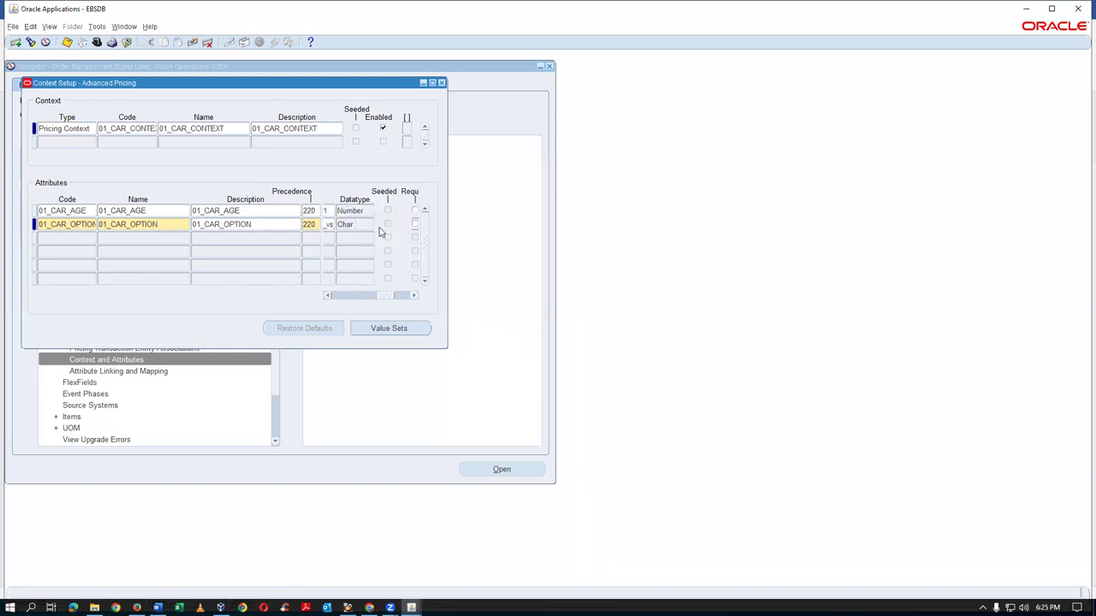
drag(404, 300, 380, 299)
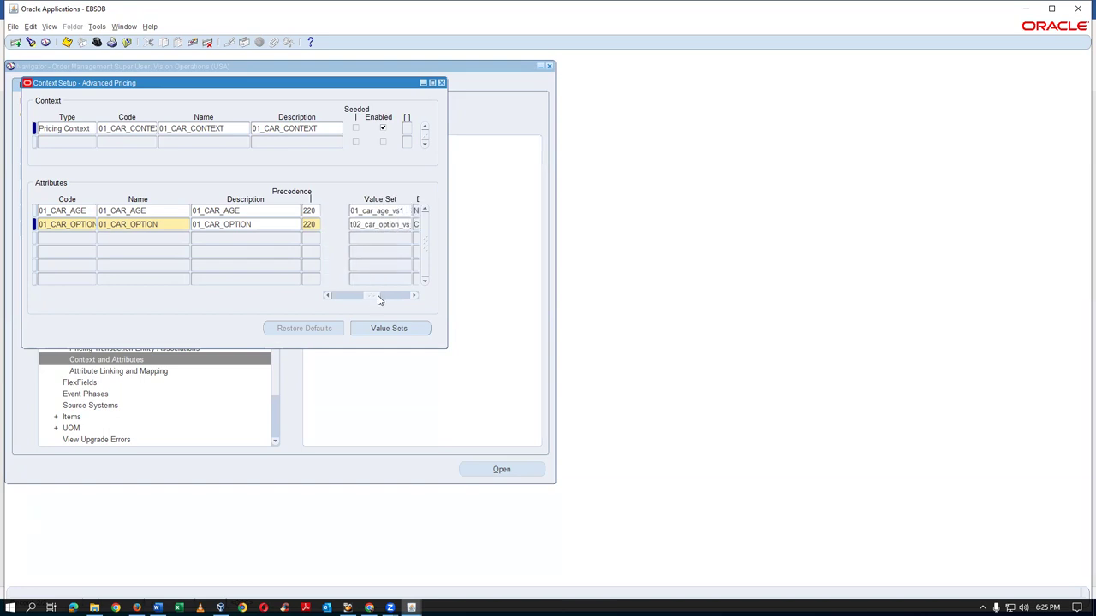
drag(380, 300, 289, 316)
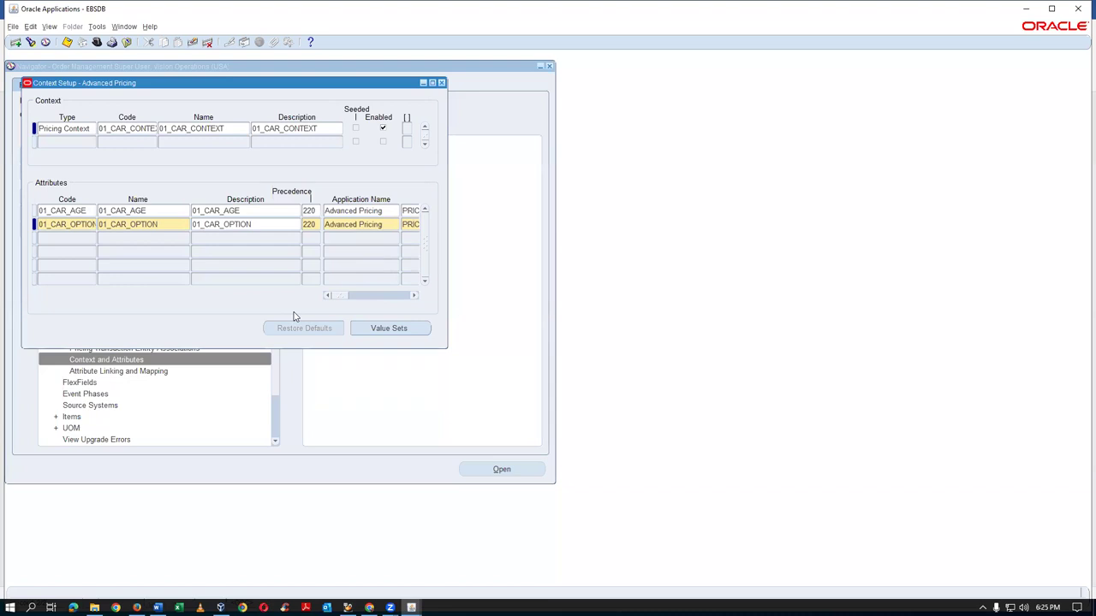
click(155, 212)
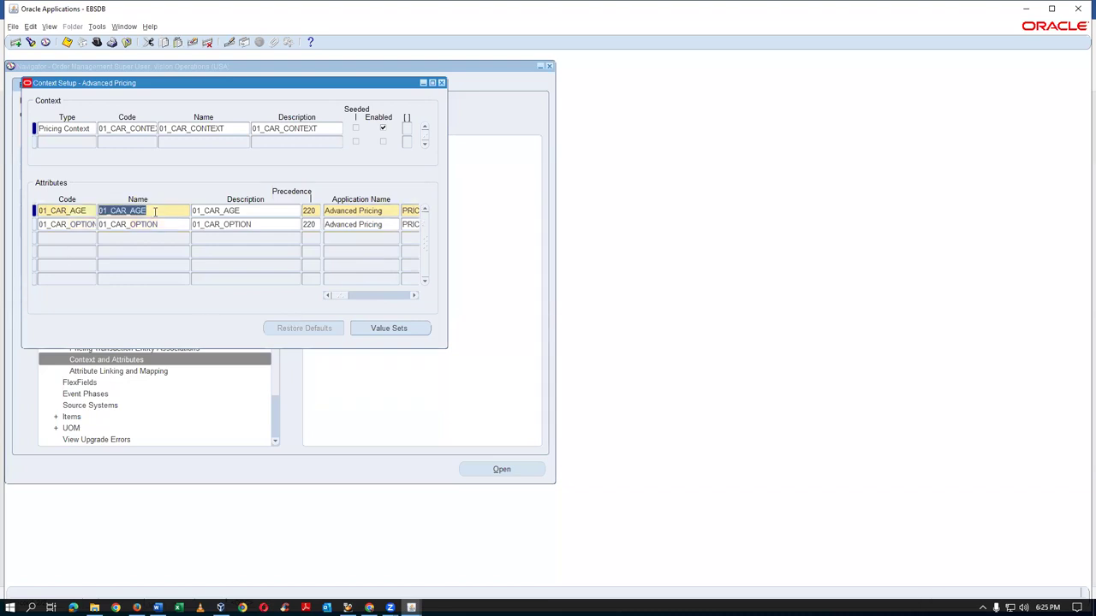
key(ctrl+s)
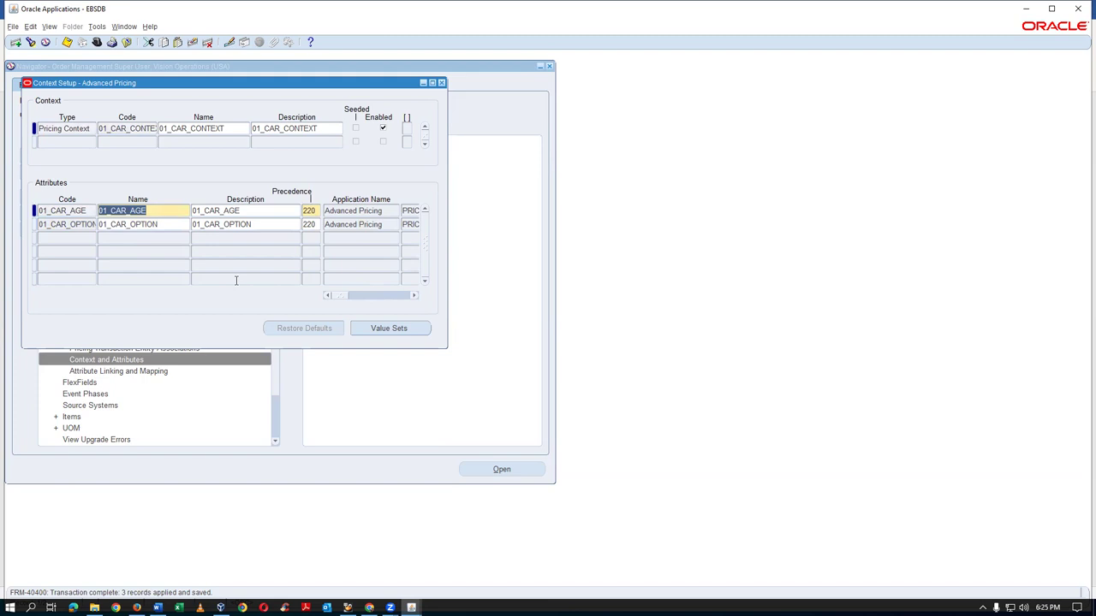
Step: Close the Context Setup form
key(alt+Tab)
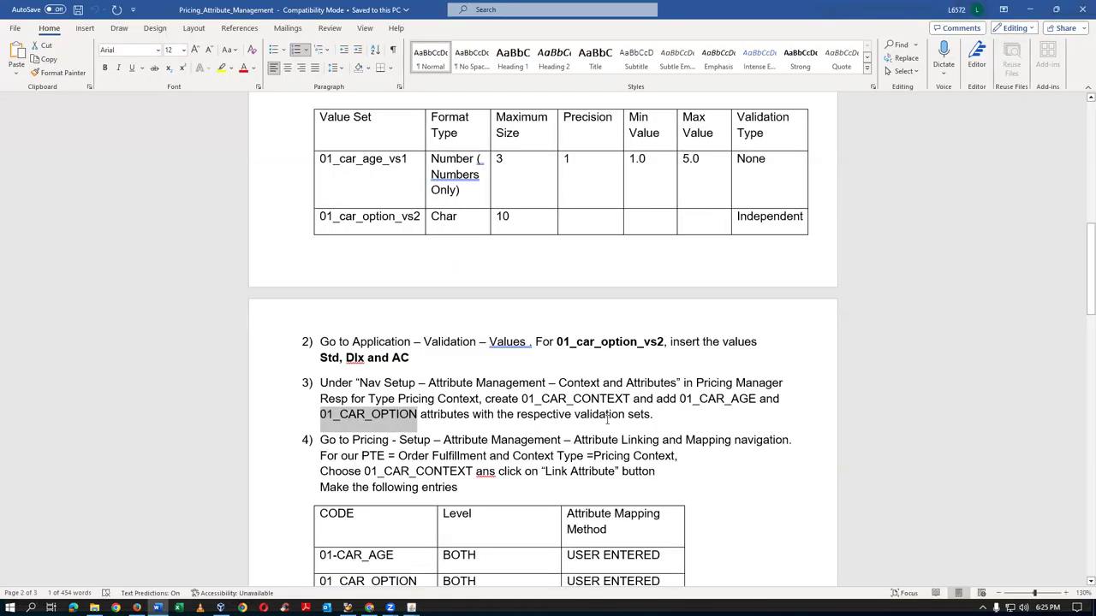
drag(576, 416, 630, 425)
key(alt+Tab)
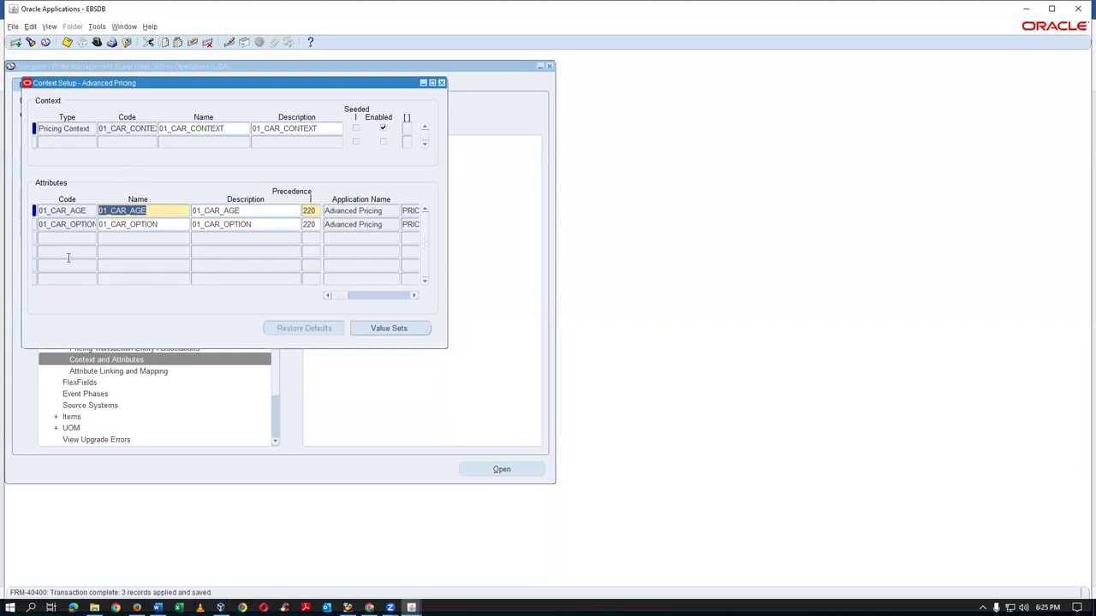
click(441, 82)
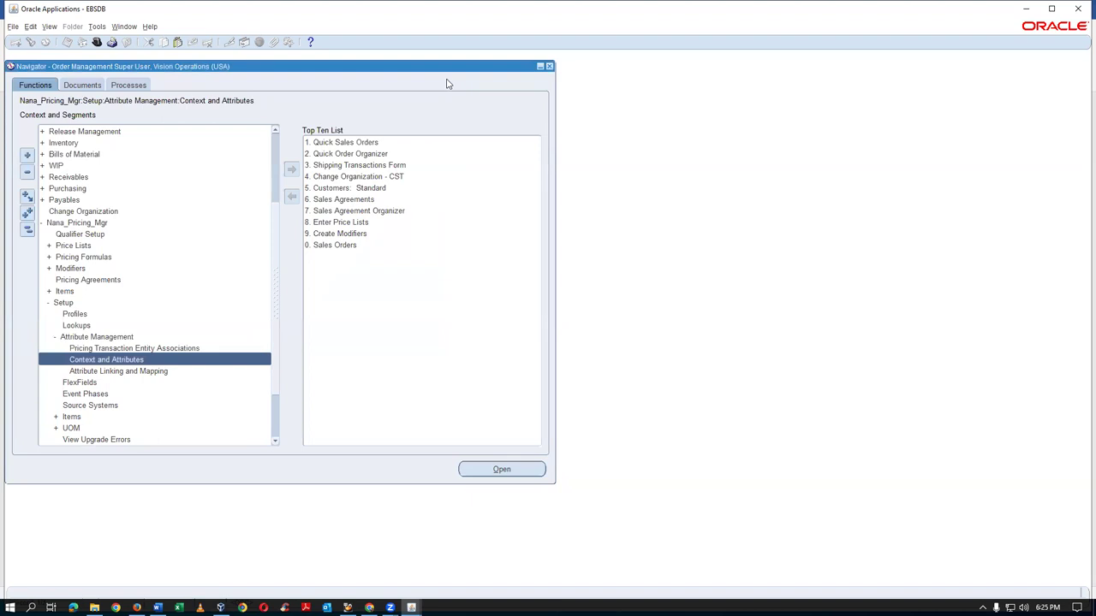
Step: Open Attribute Linking and Mapping from the Navigator
key(alt+Tab)
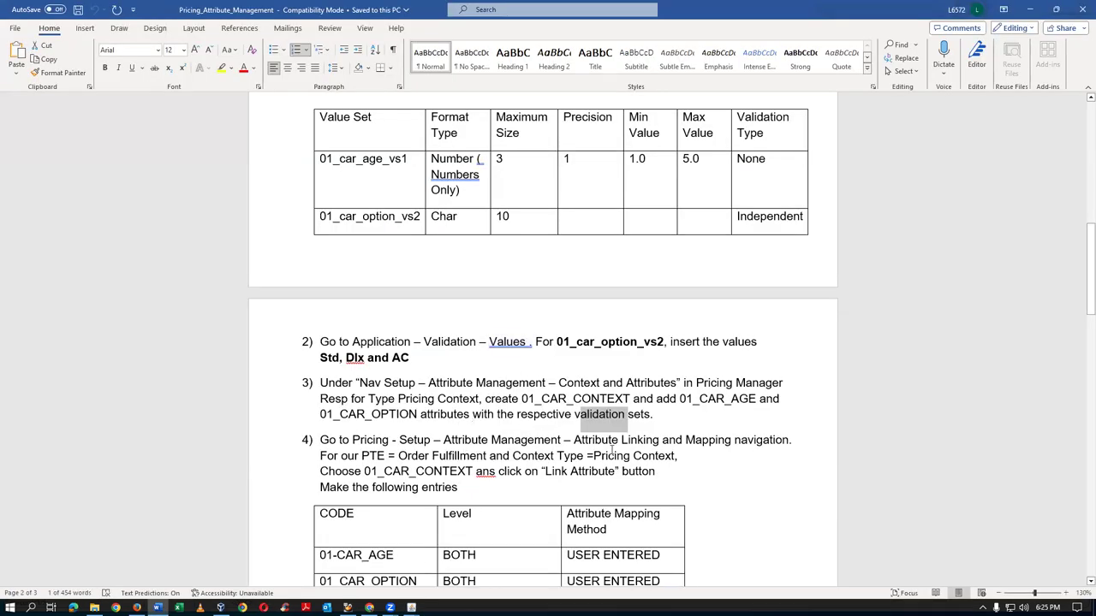
drag(574, 440, 731, 441)
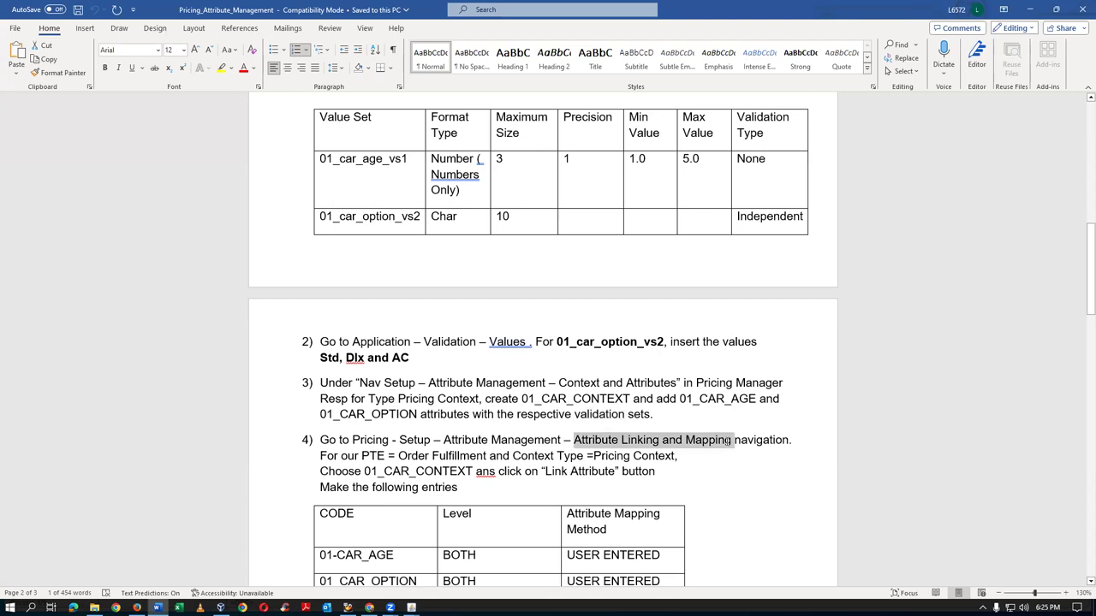
drag(399, 440, 701, 453)
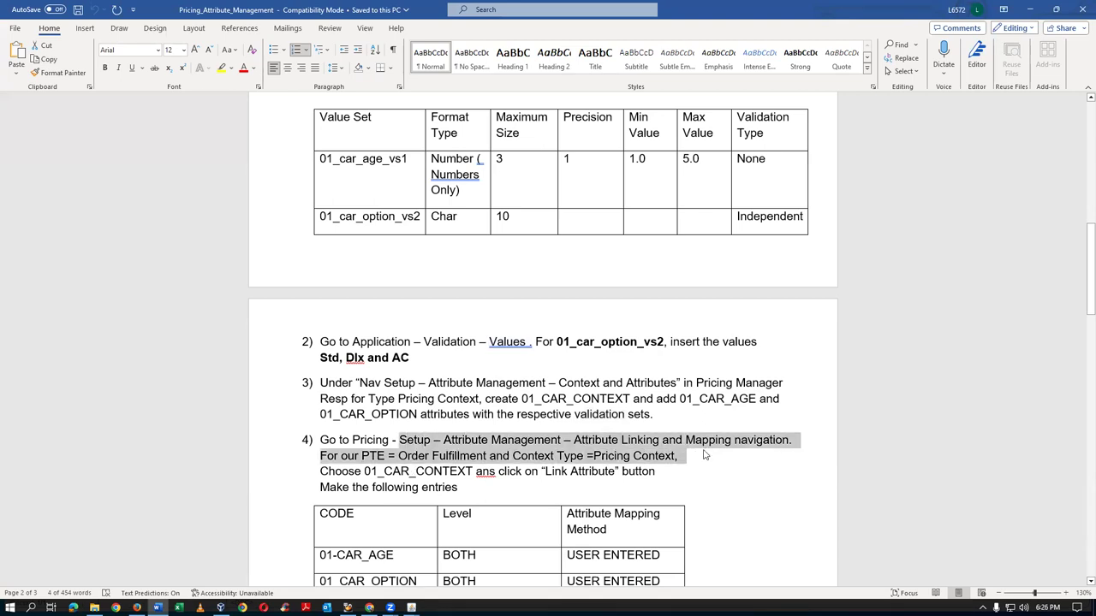
key(alt+Tab)
click(131, 371)
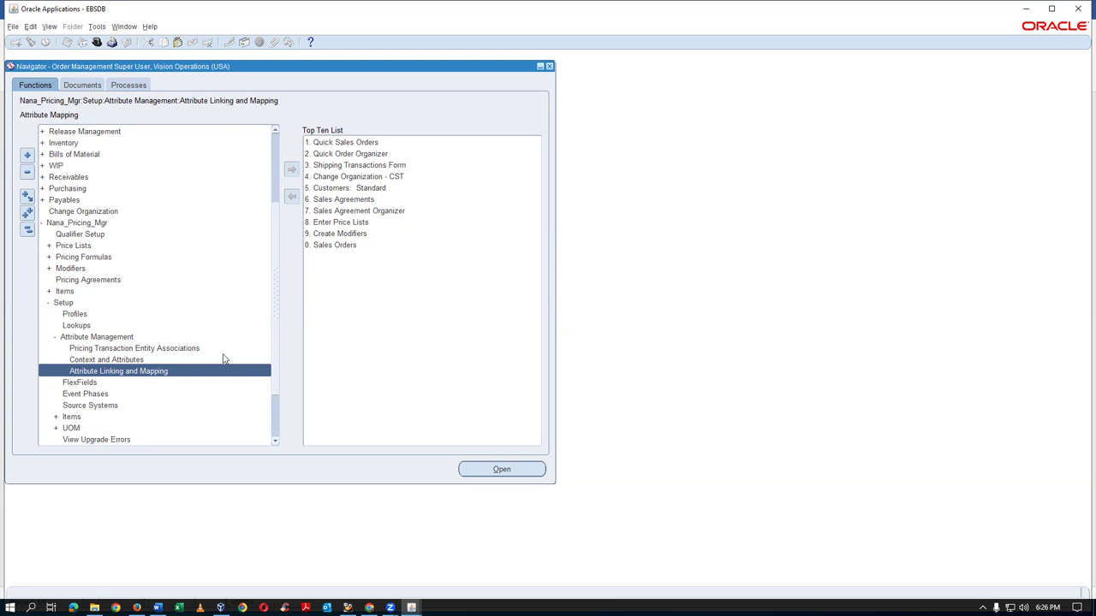
double_click(195, 372)
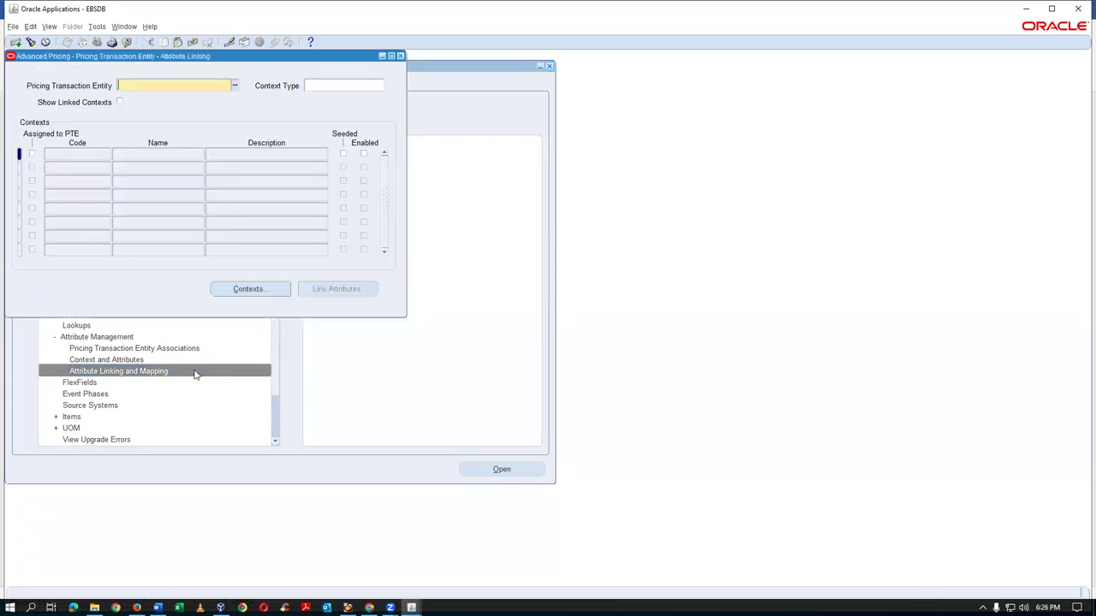
Step: Set the Pricing Transaction Entity to Order Fulfillment
click(234, 85)
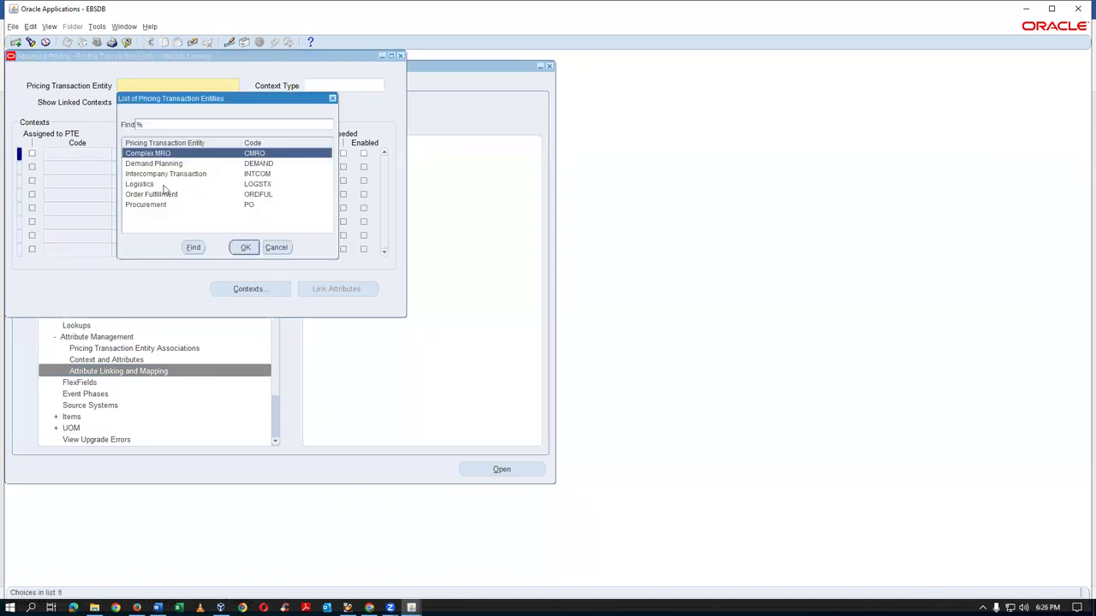
click(166, 195)
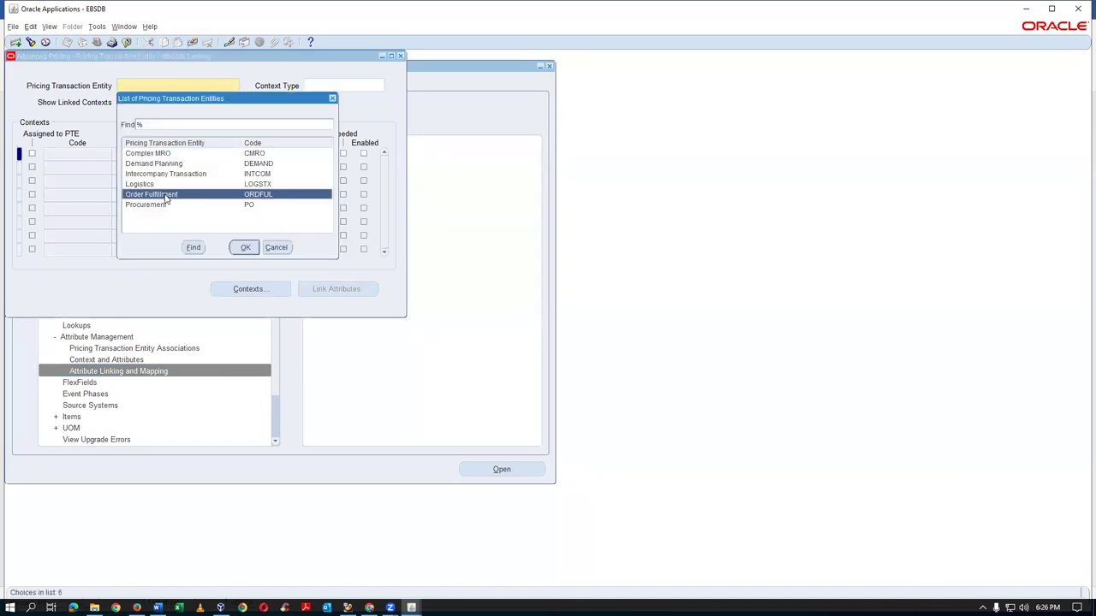
key(alt+Tab)
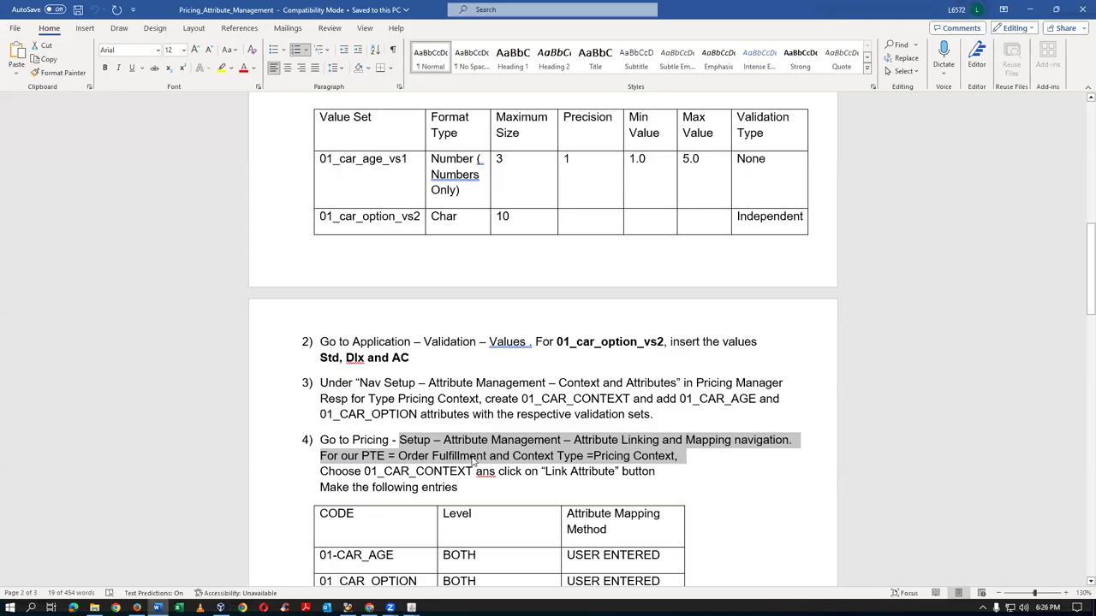
key(alt+Tab)
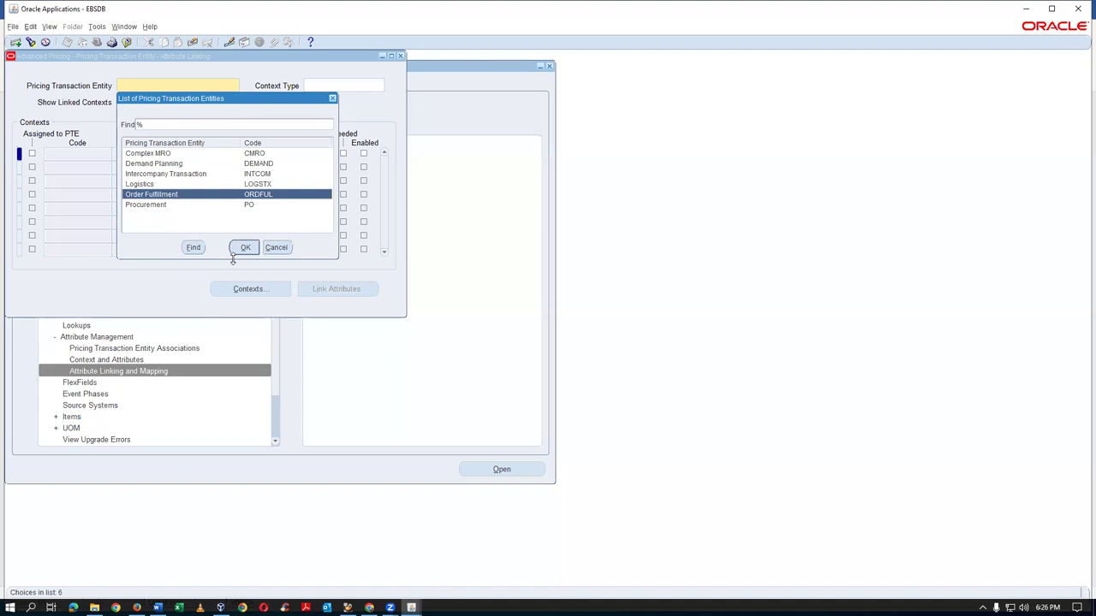
click(249, 250)
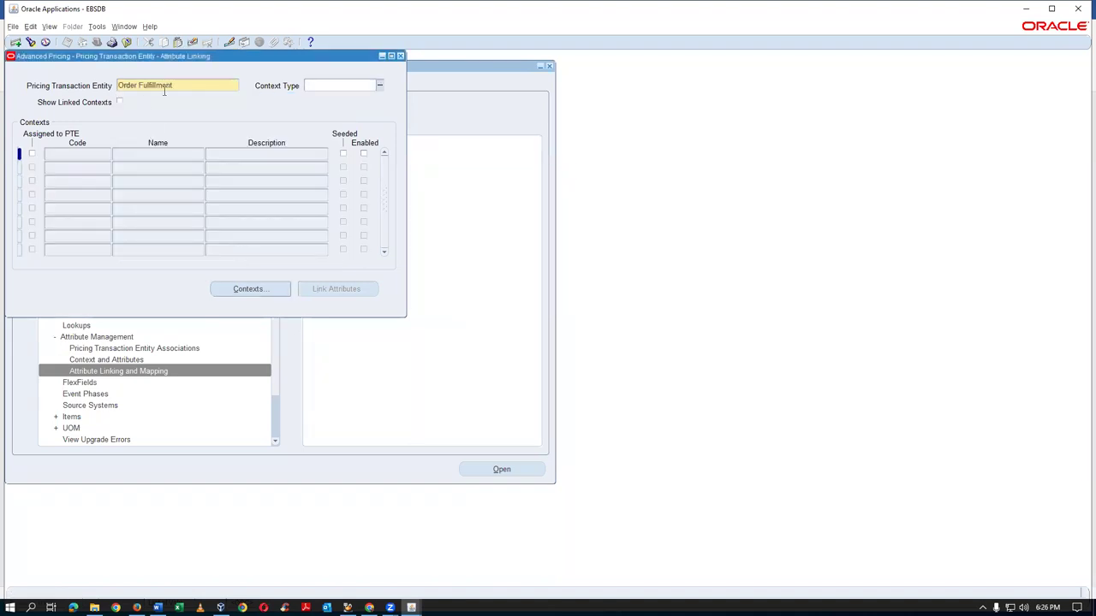
Step: Choose Pricing Context as the context type
key(alt+Tab)
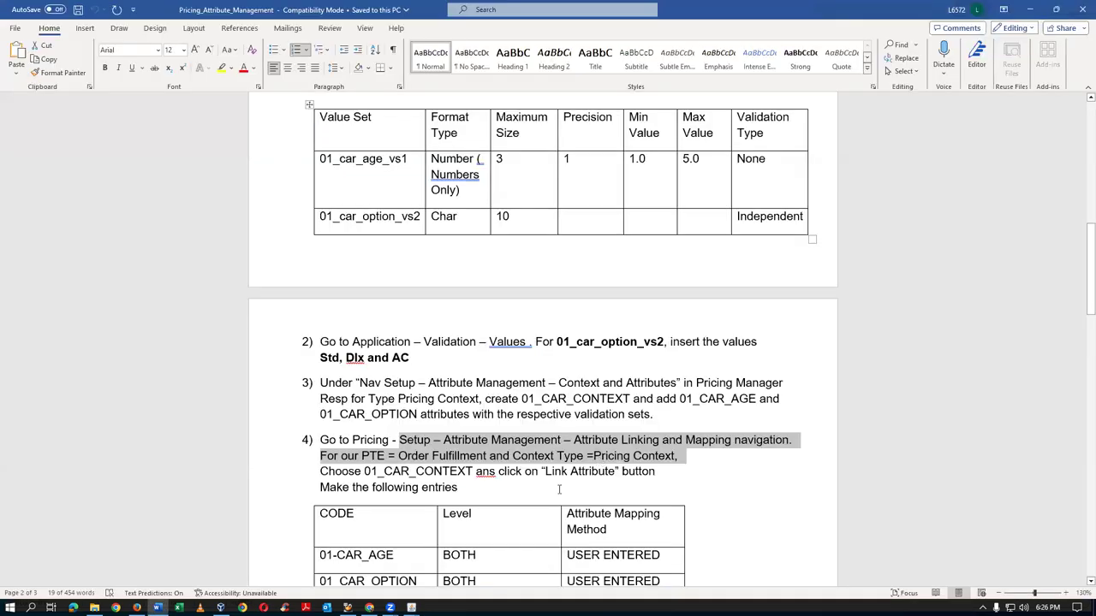
click(487, 456)
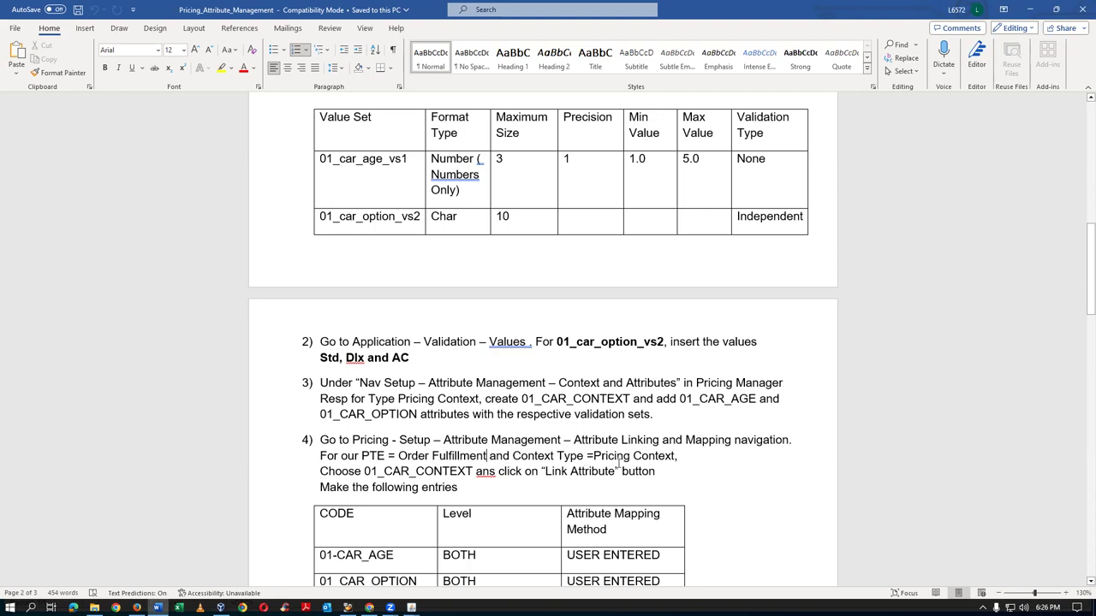
drag(594, 456, 654, 458)
key(alt+Tab)
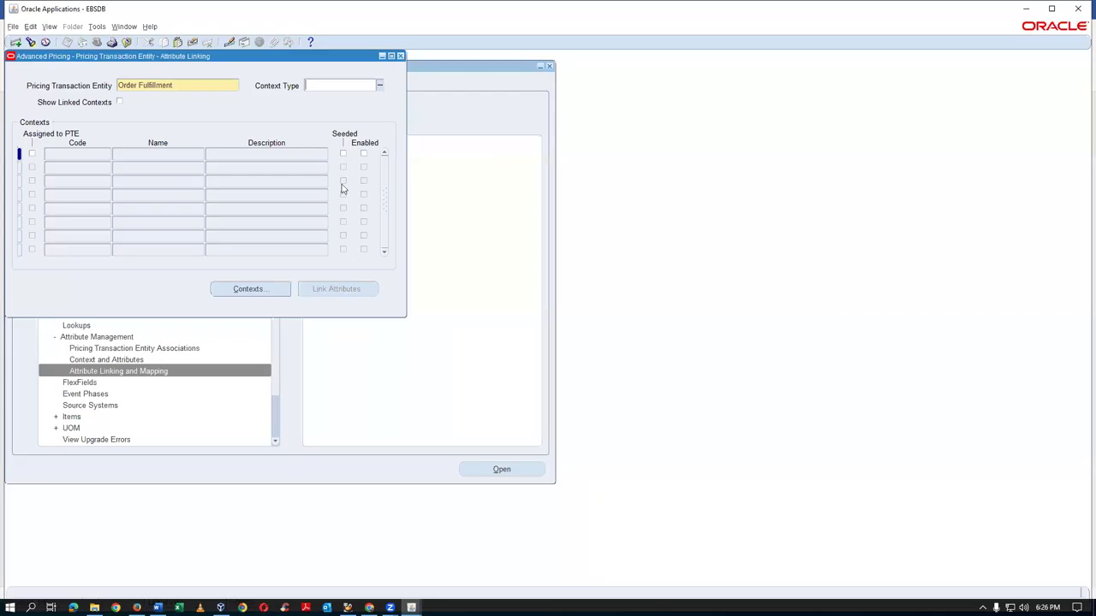
click(382, 87)
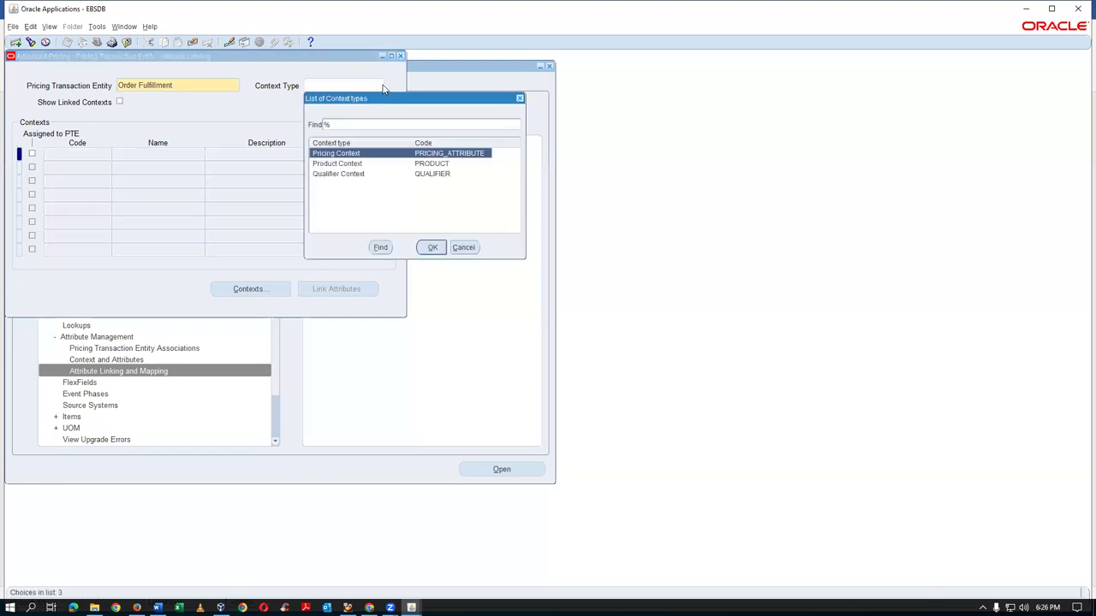
click(363, 177)
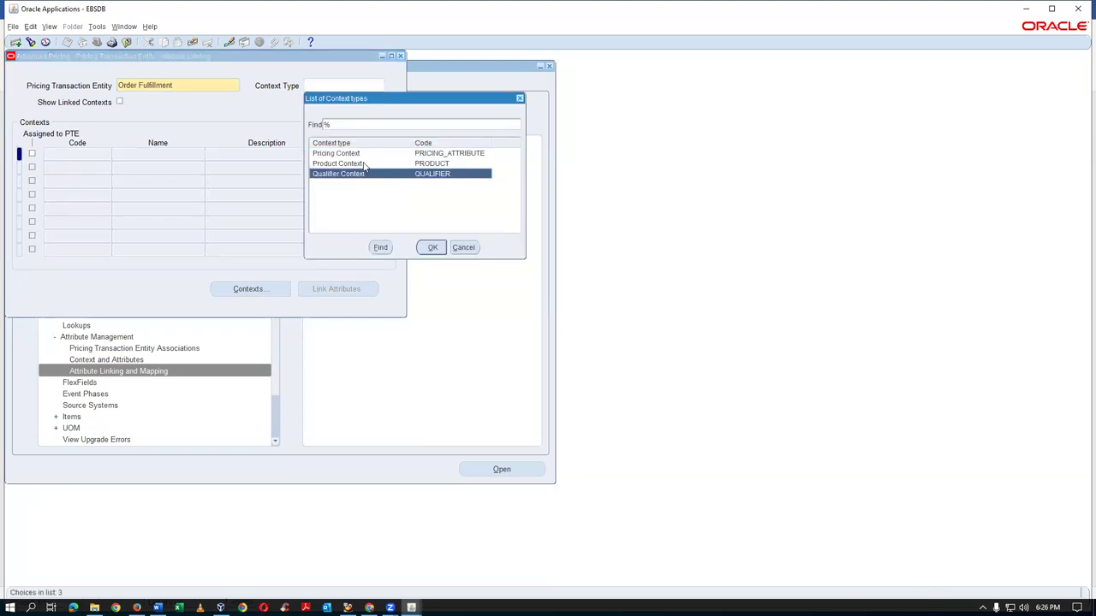
click(365, 165)
click(363, 154)
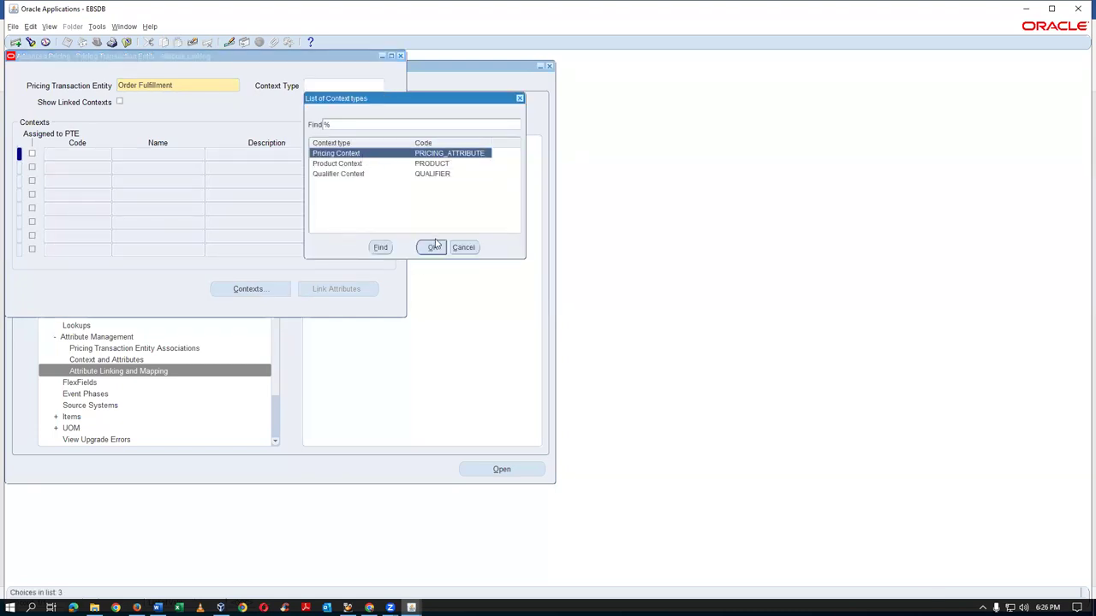
click(432, 247)
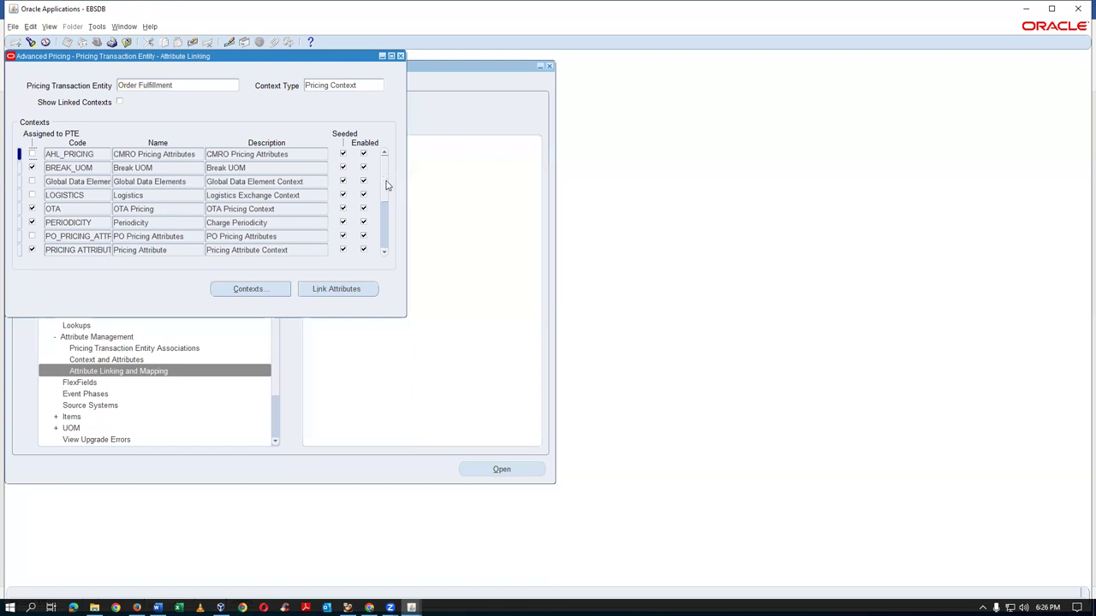
Step: Select the 01_CAR_CONTEXT row in the Contexts list and open its Link Attributes form
drag(386, 187, 388, 208)
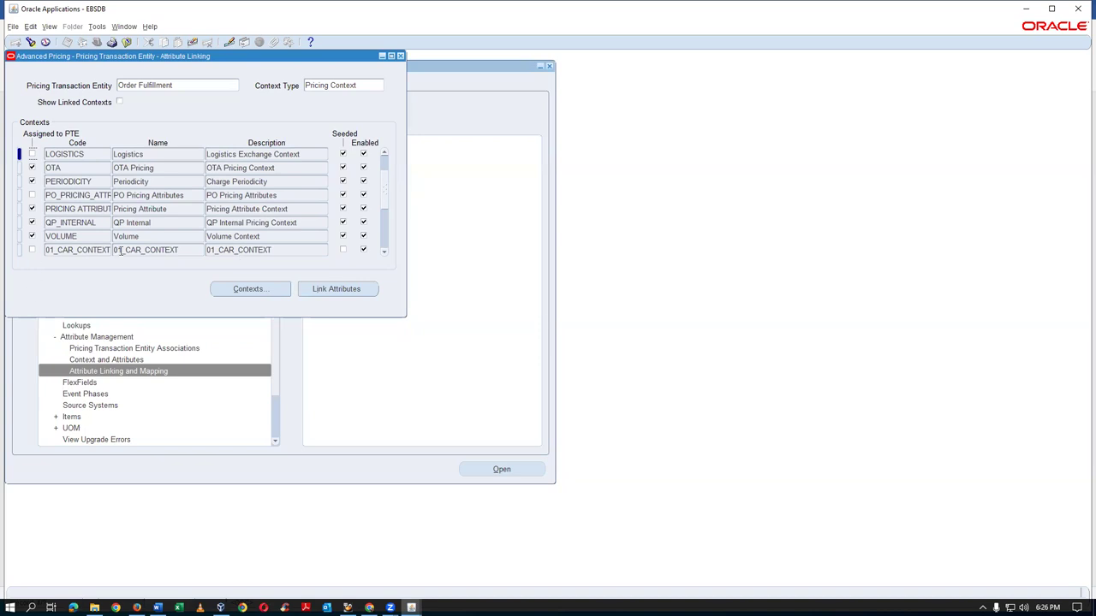
click(30, 178)
click(32, 249)
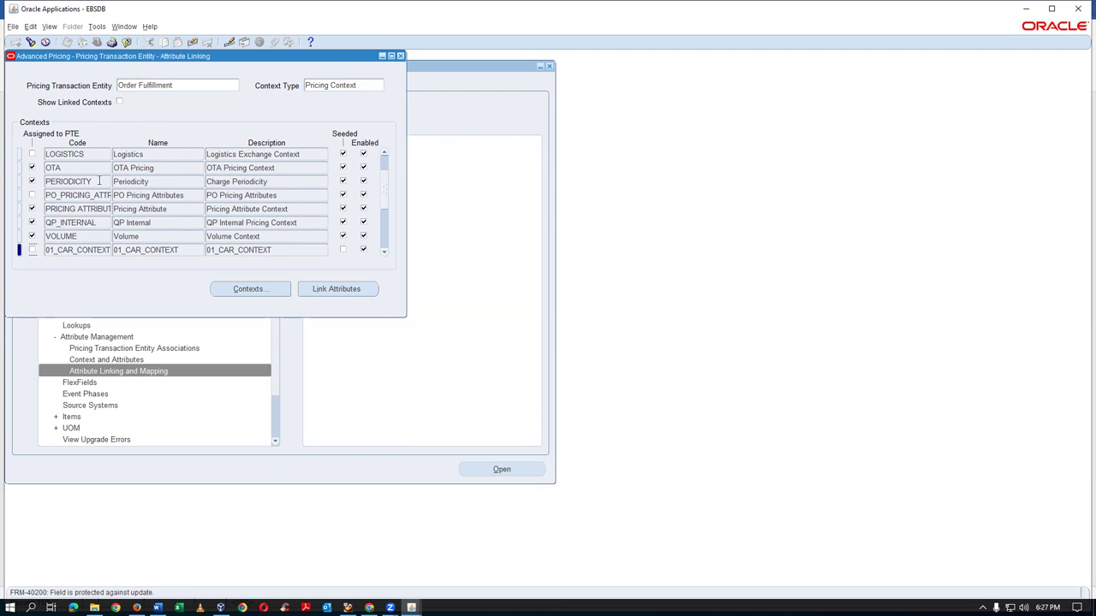
double_click(144, 250)
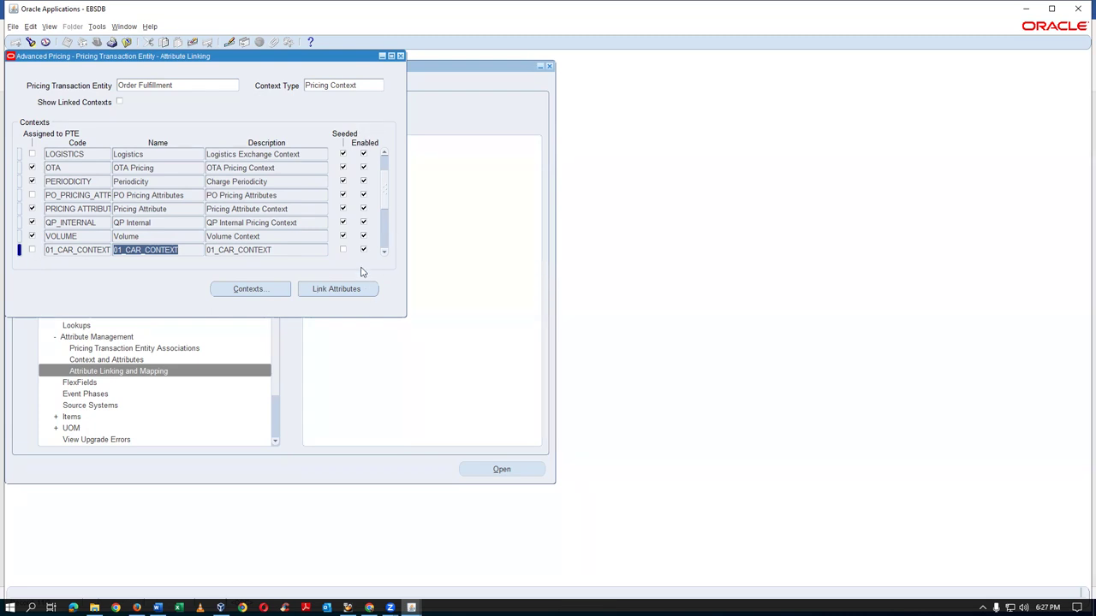
key(alt+Tab)
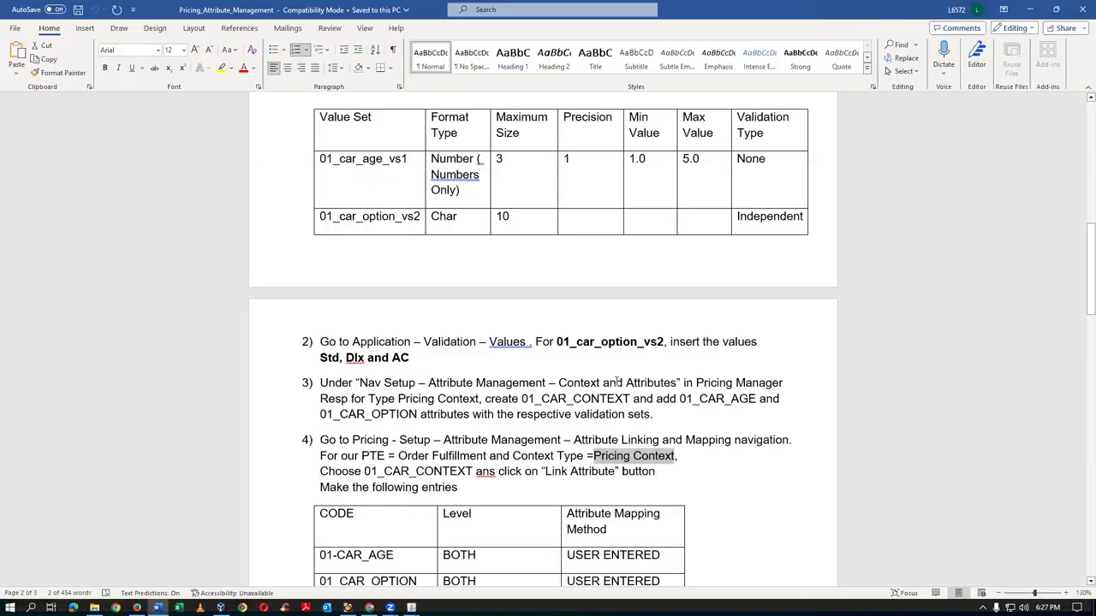
scroll(617, 383, down, 1)
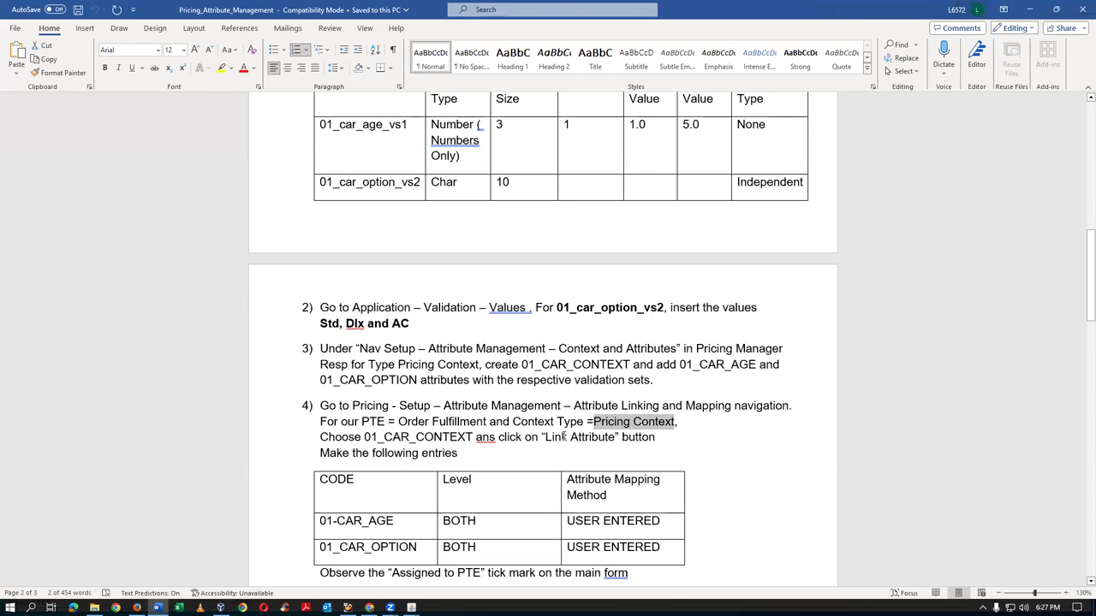
drag(548, 438, 594, 439)
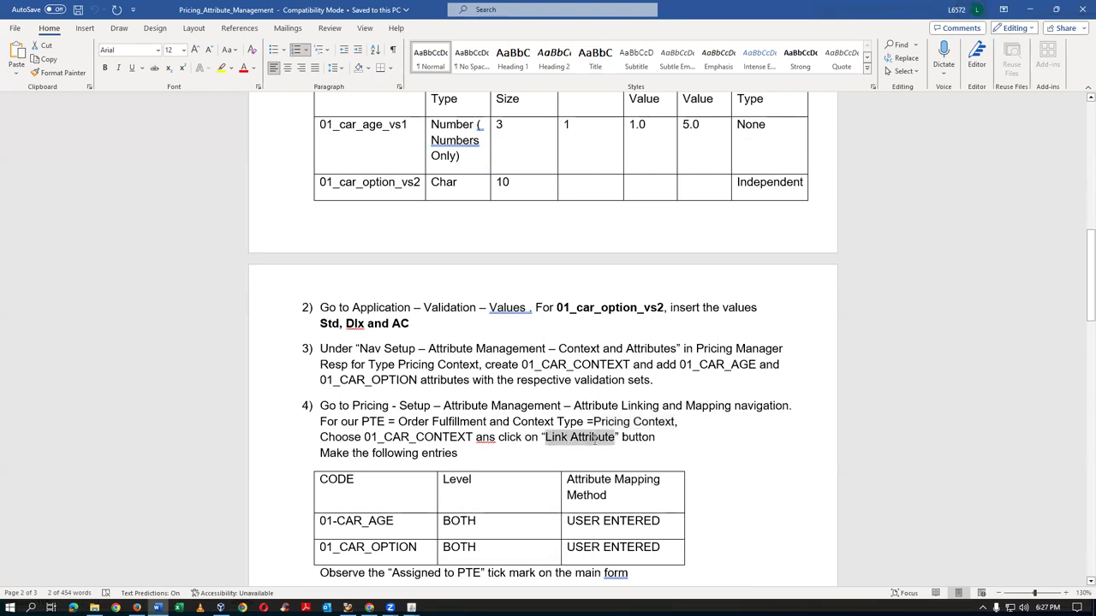
key(alt+Tab)
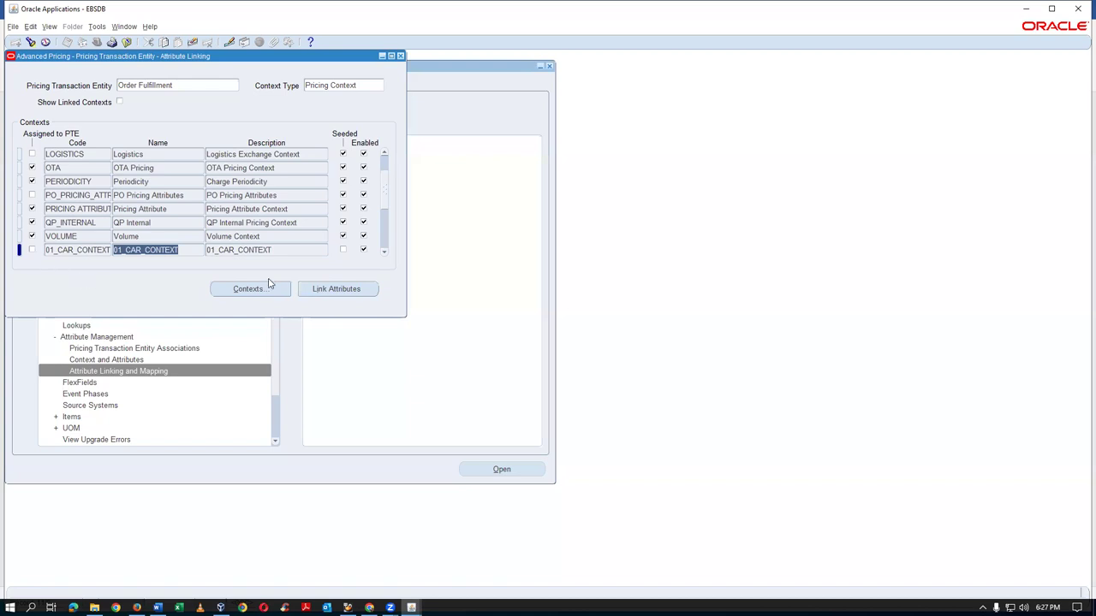
click(336, 290)
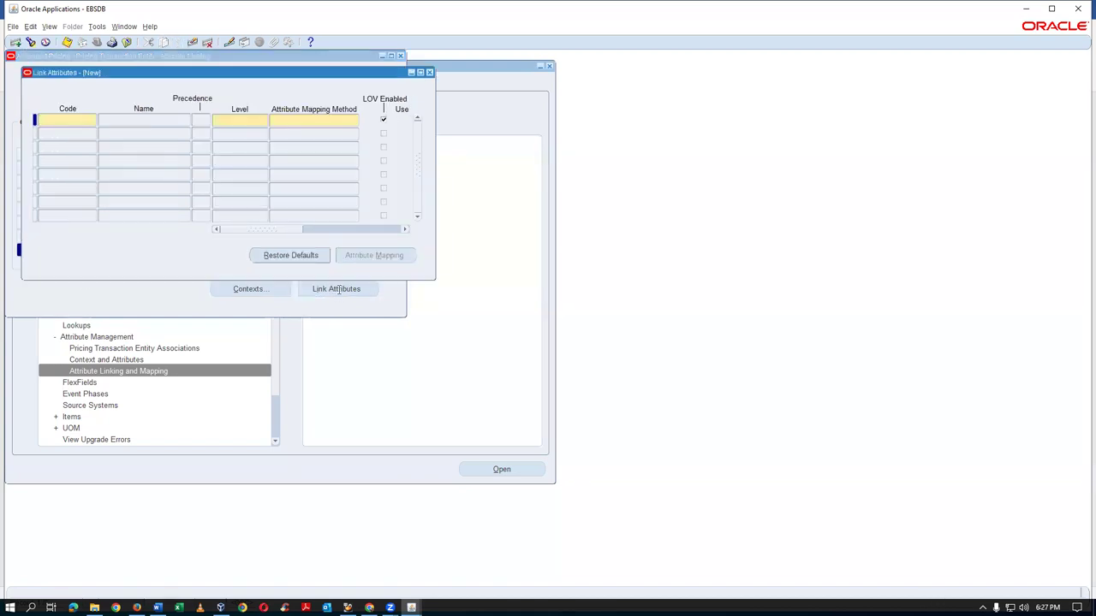
Step: Link 01_CAR_AGE as the first attribute with level BOTH
key(alt+Tab)
scroll(351, 321, down, 2)
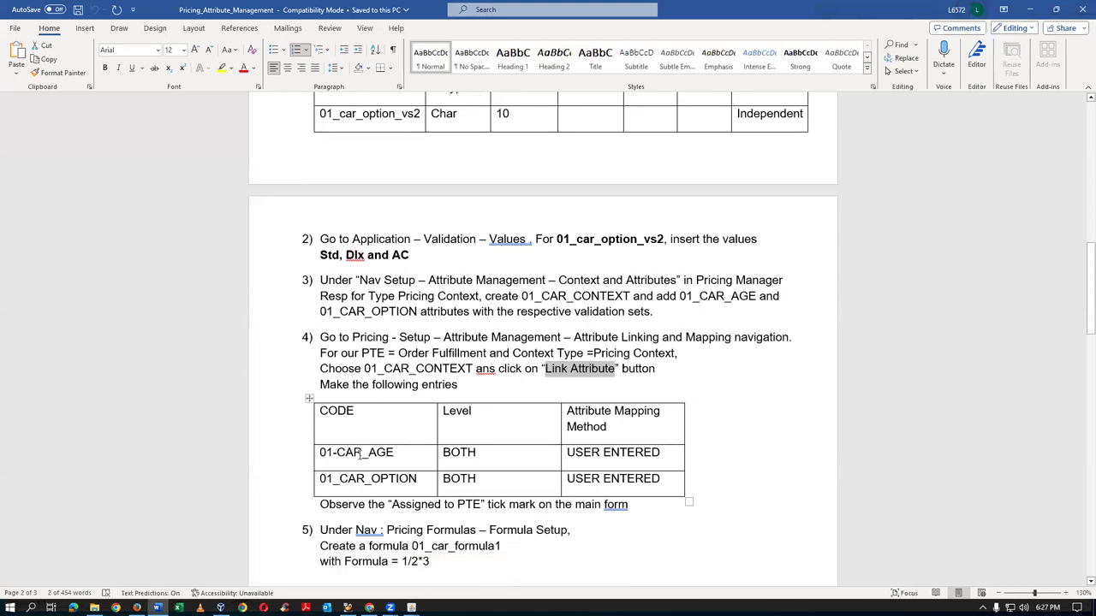
key(alt+Tab)
click(92, 120)
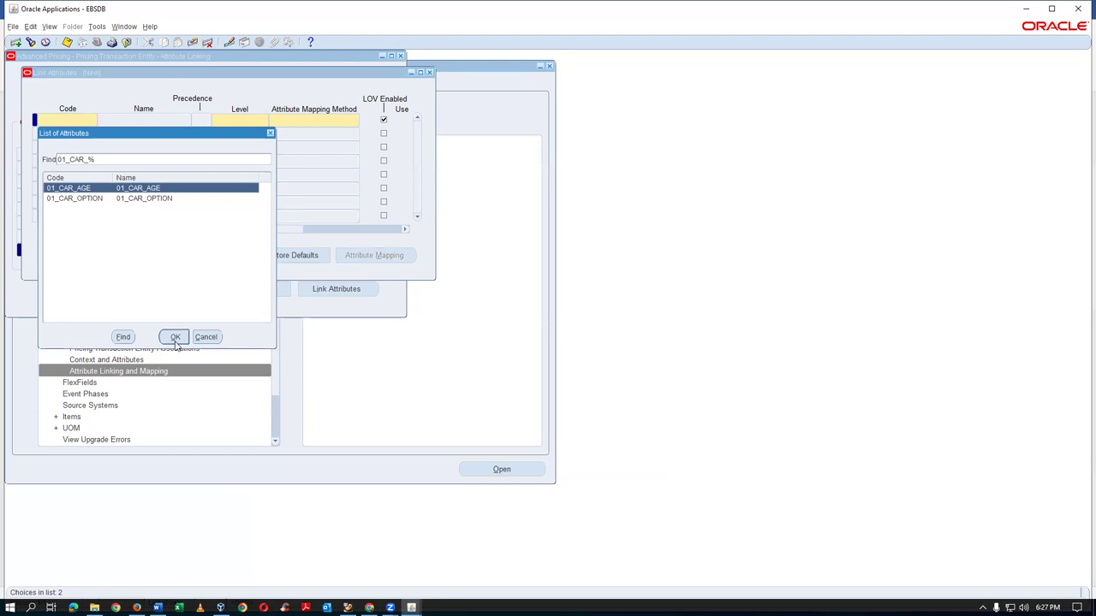
click(175, 337)
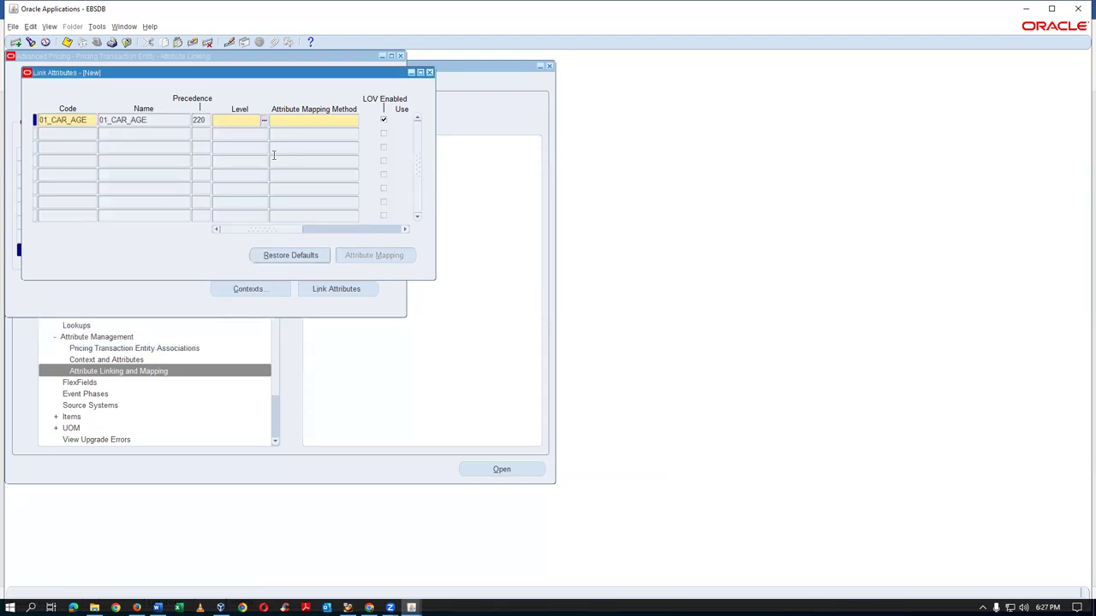
key(alt+Tab)
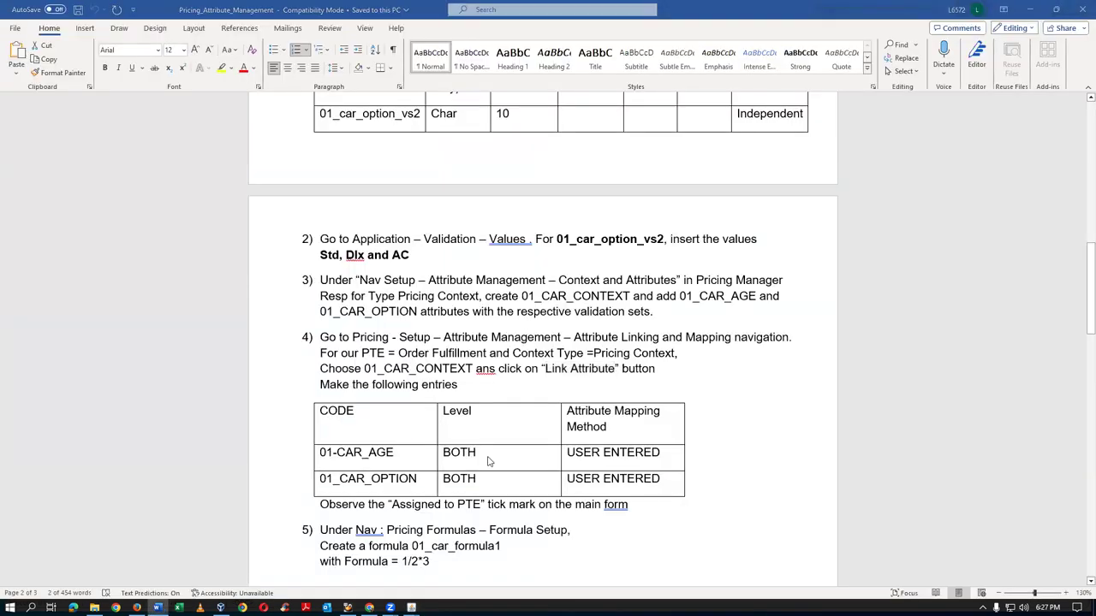
key(alt+Tab)
click(264, 121)
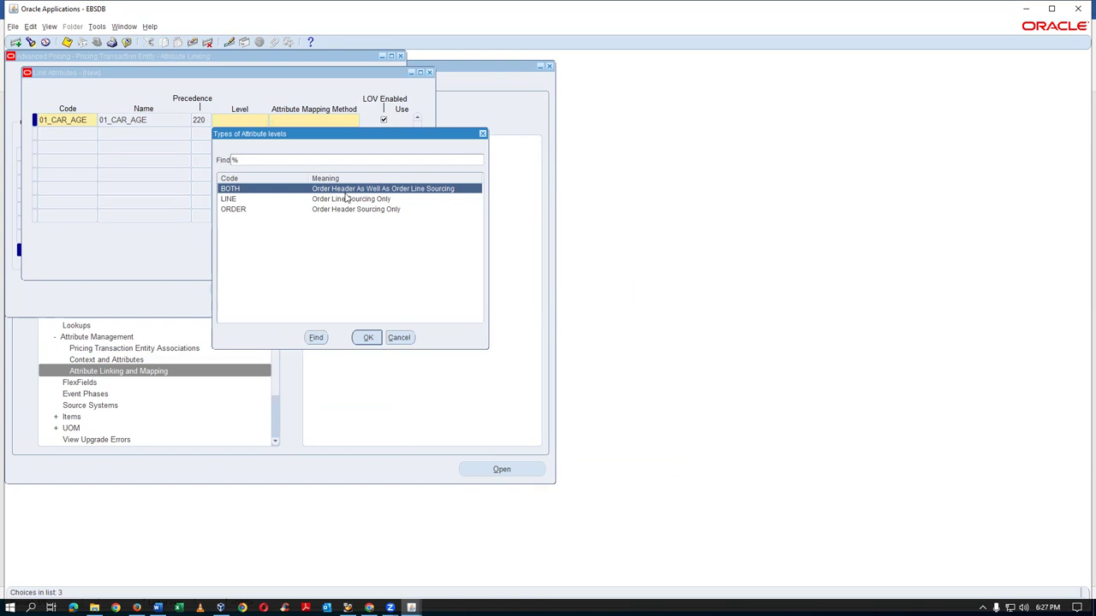
click(374, 340)
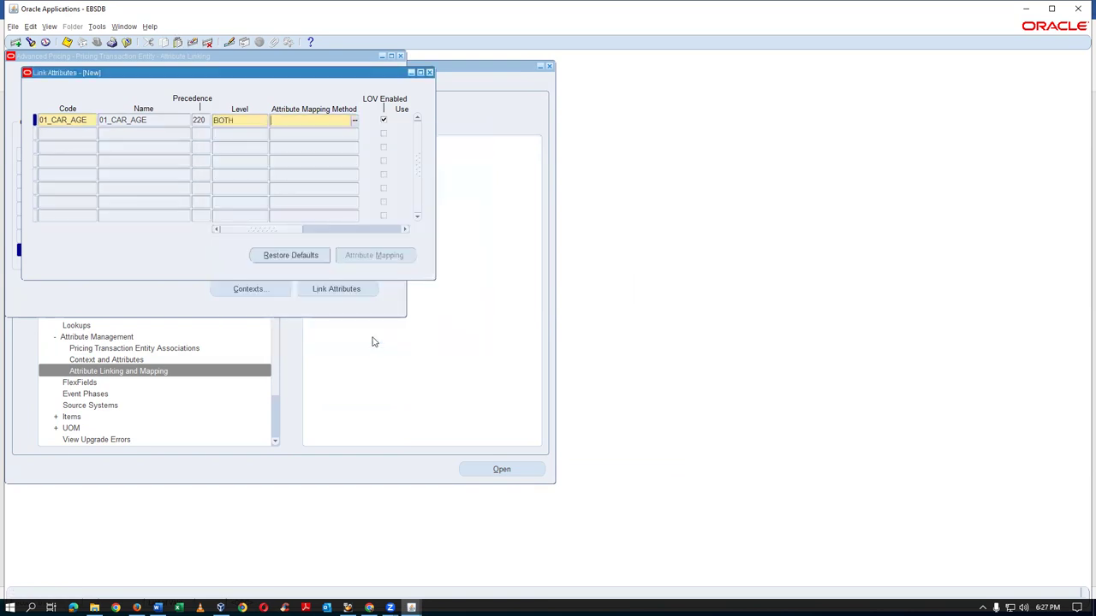
Step: Set the mapping method of 01_CAR_AGE to USER ENTERED
key(alt+Tab)
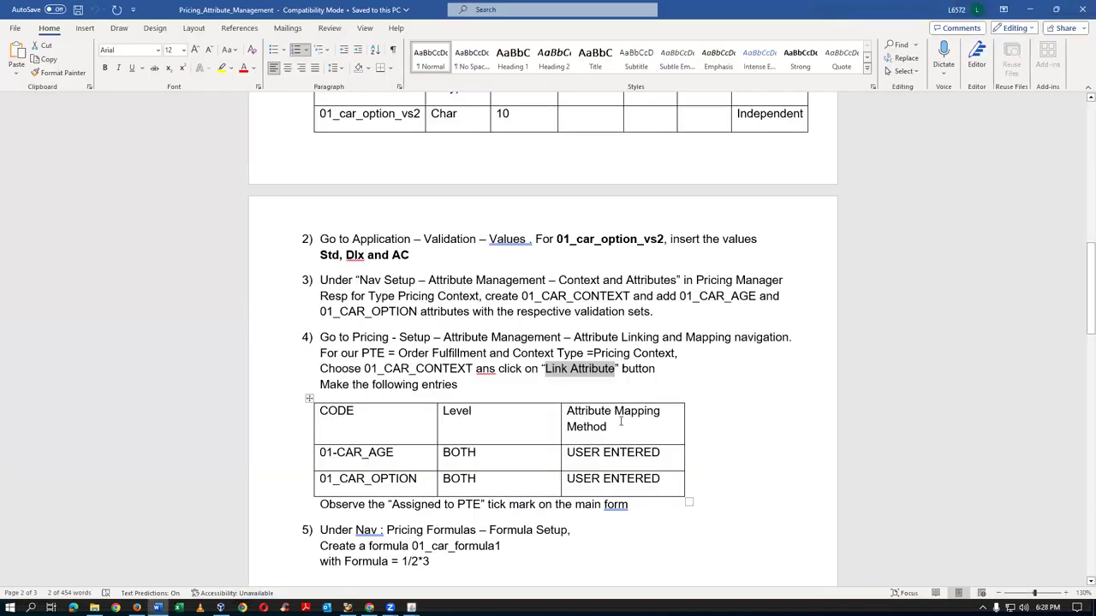
key(alt+Tab)
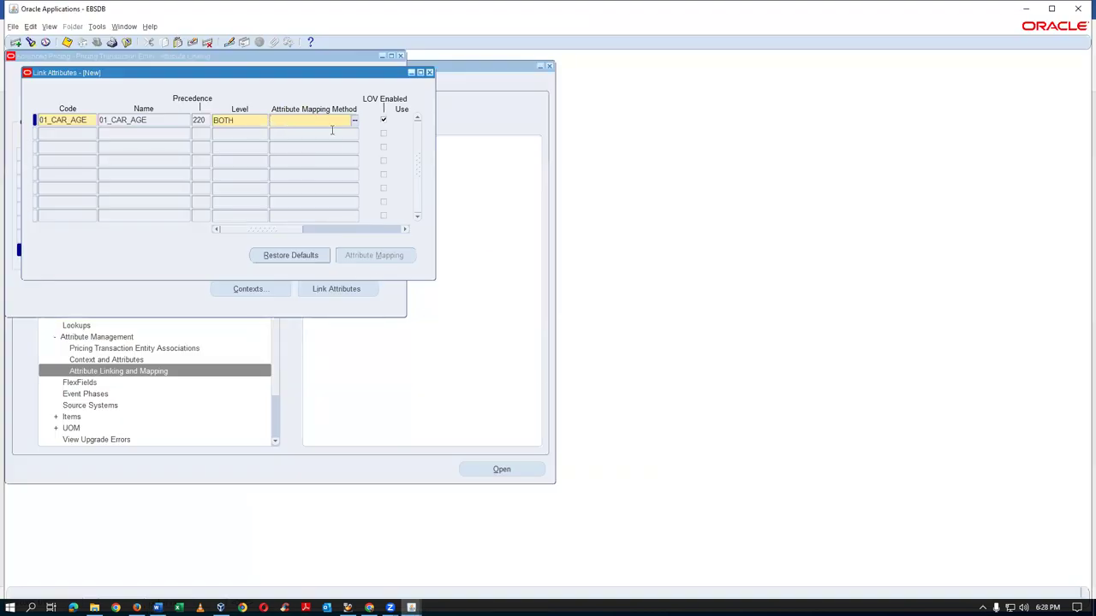
click(354, 121)
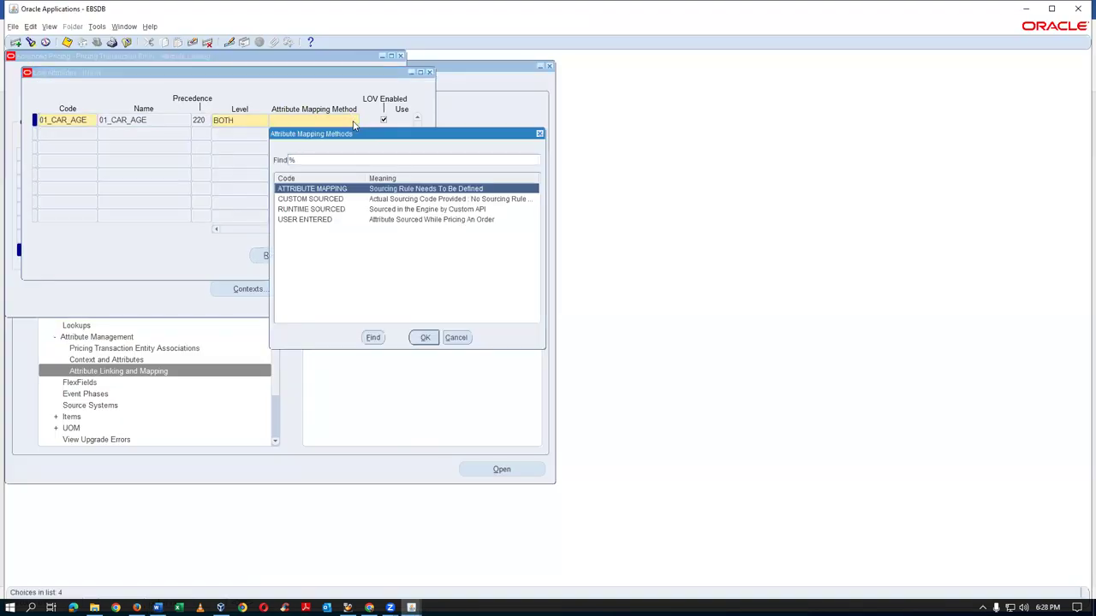
click(306, 200)
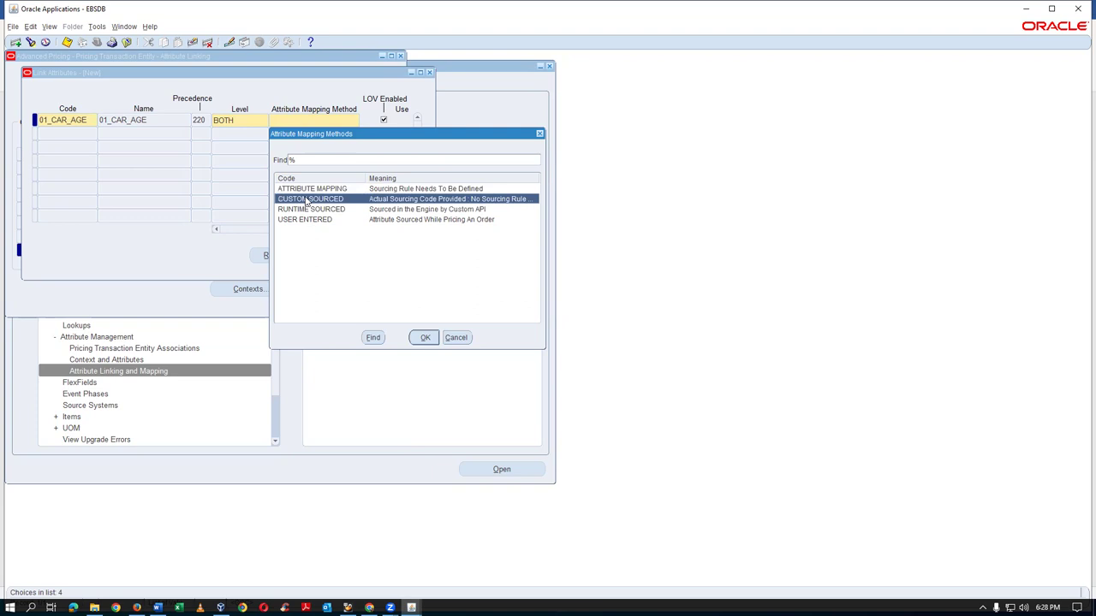
click(311, 210)
click(314, 224)
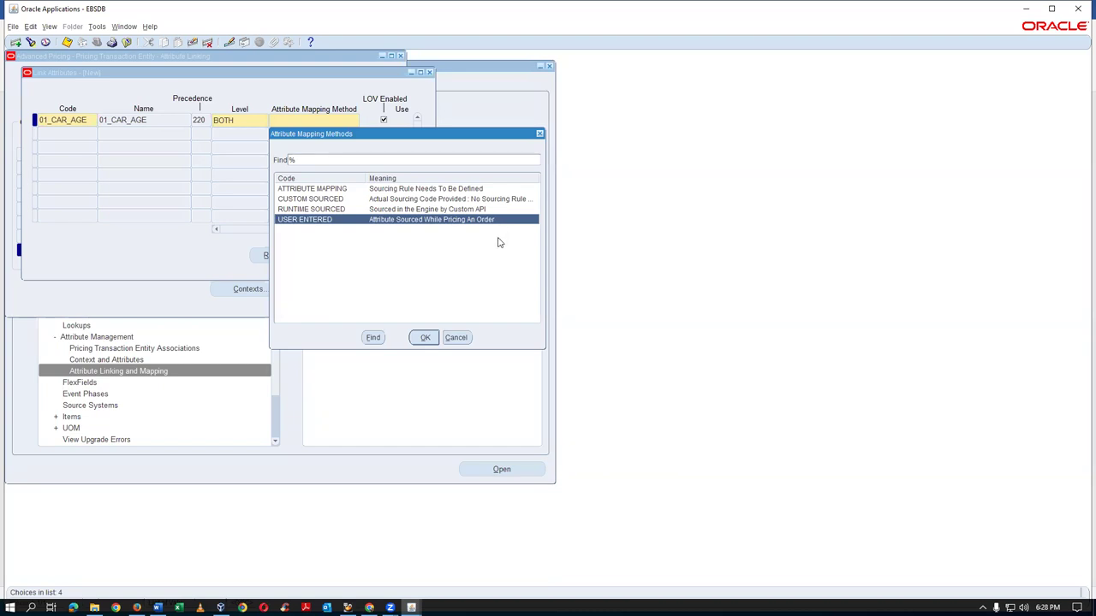
click(424, 337)
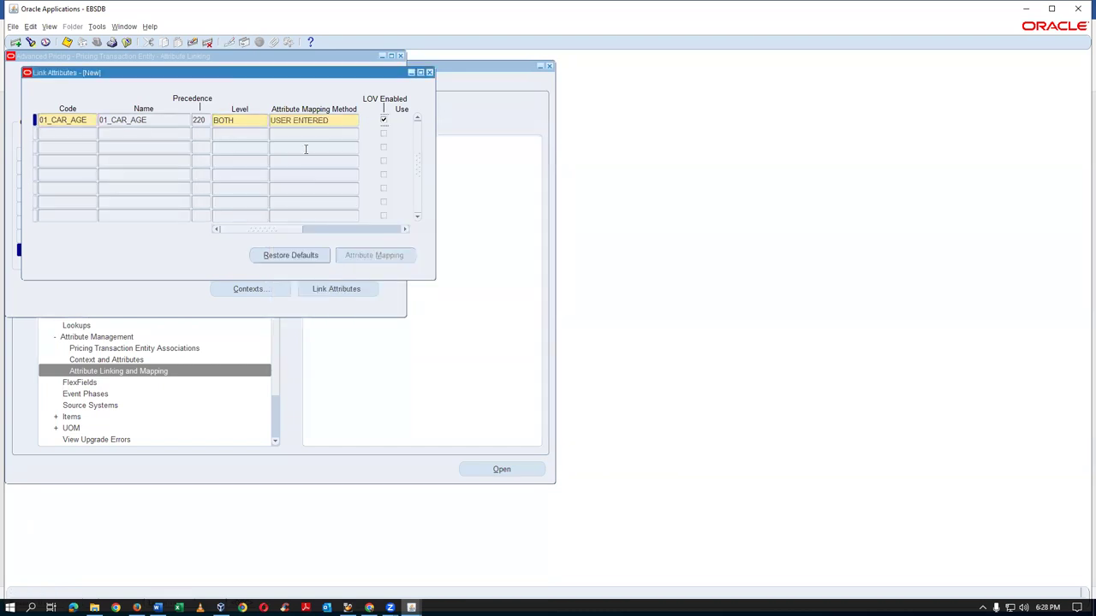
Step: Add 01_CAR_OPTION with level BOTH as the second link and save both records
click(68, 134)
click(93, 137)
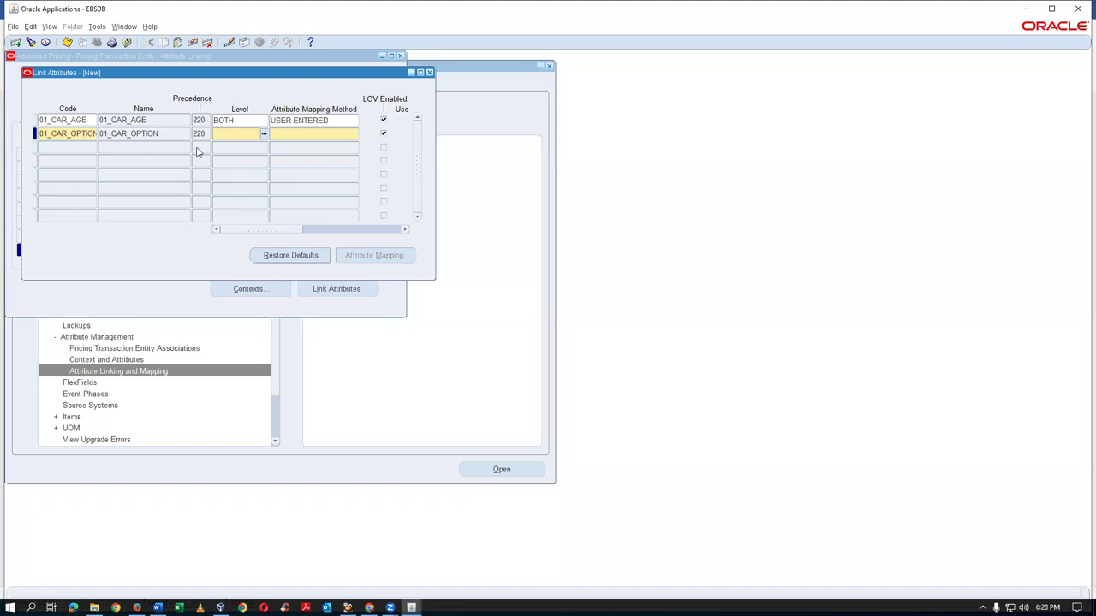
text(BOTH)
key(Tab)
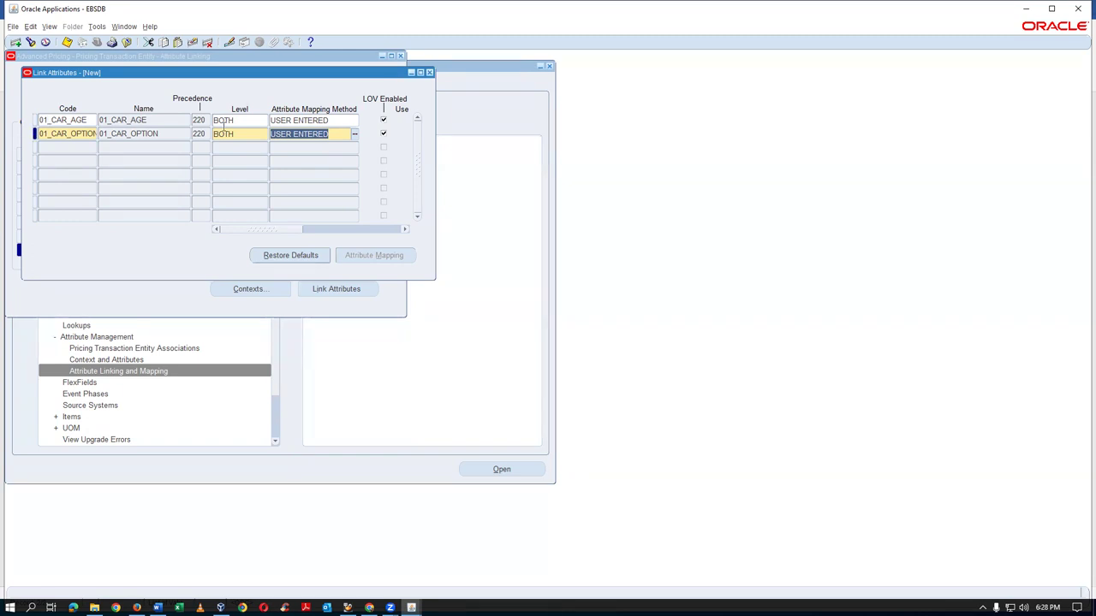
key(ctrl+s)
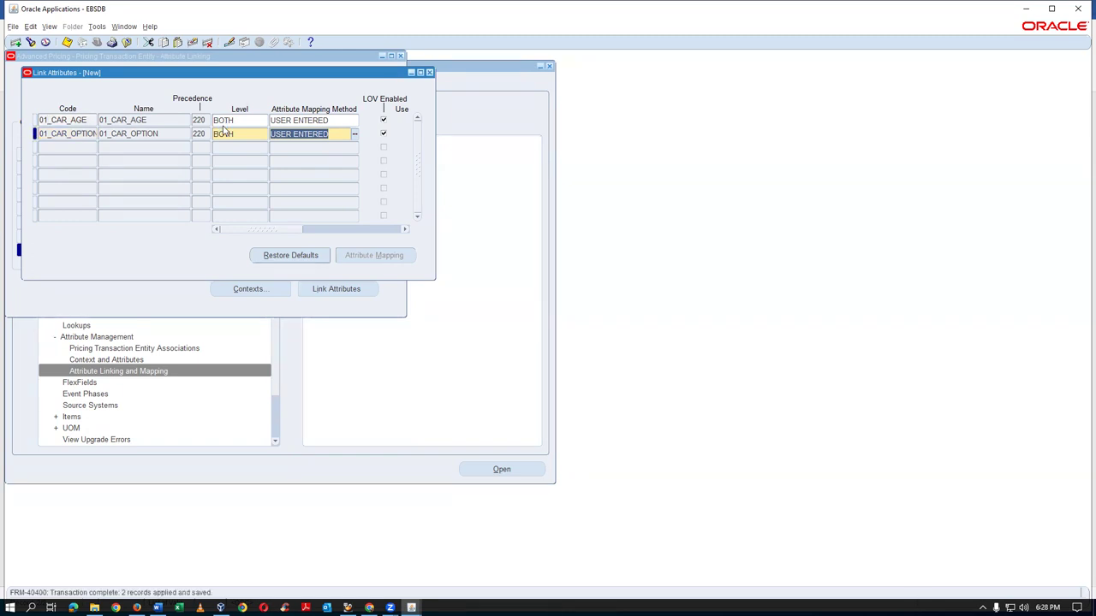
Step: Requery the submitted requests and view the output of failed request 7626903
key(alt+v)
key(r)
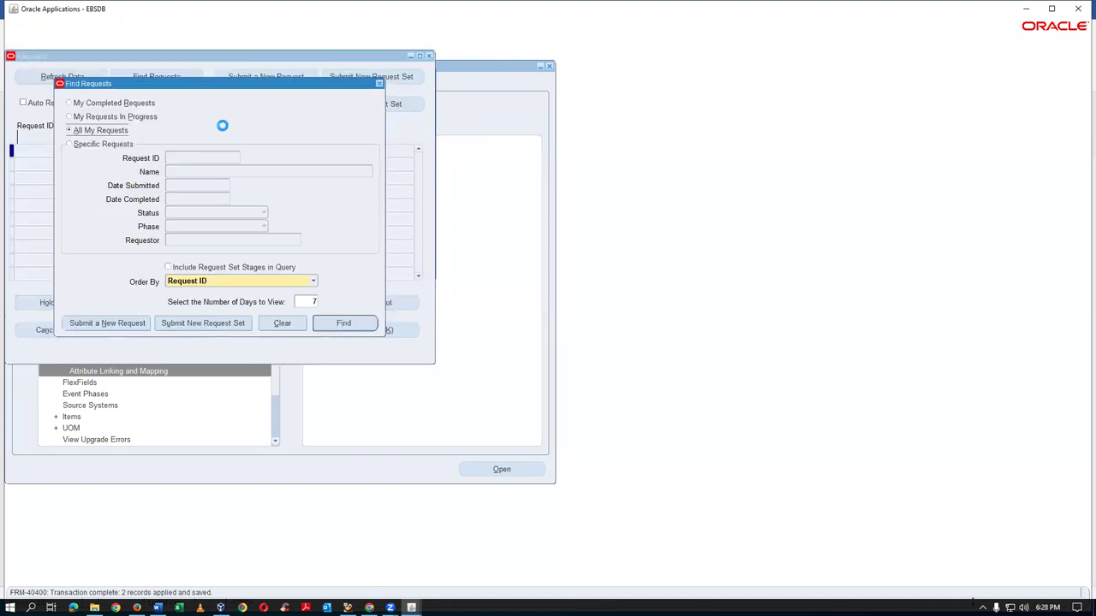
key(Return)
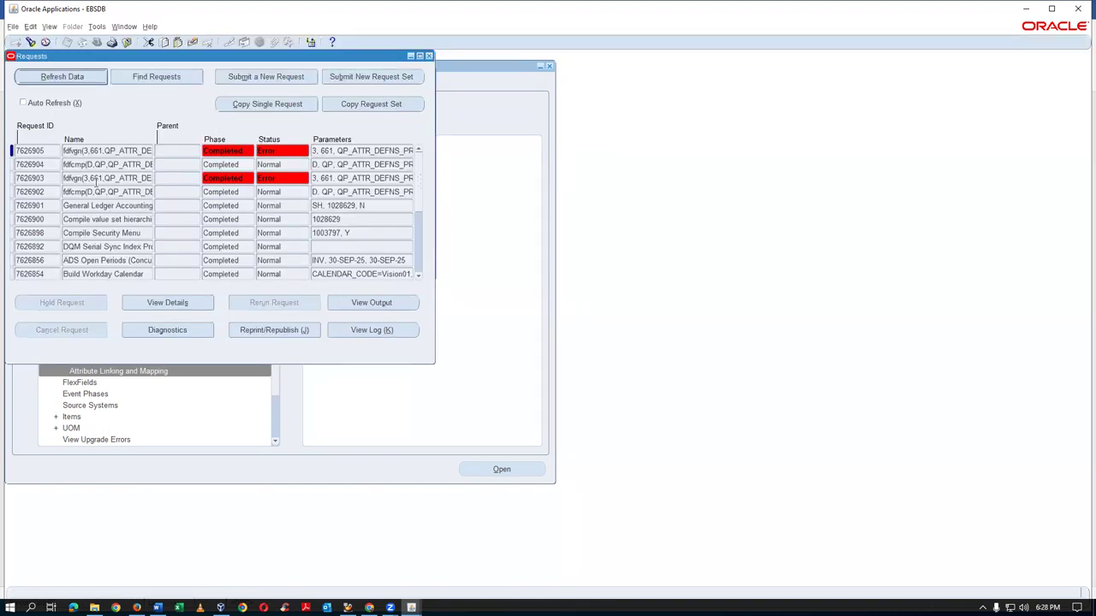
click(279, 180)
click(220, 180)
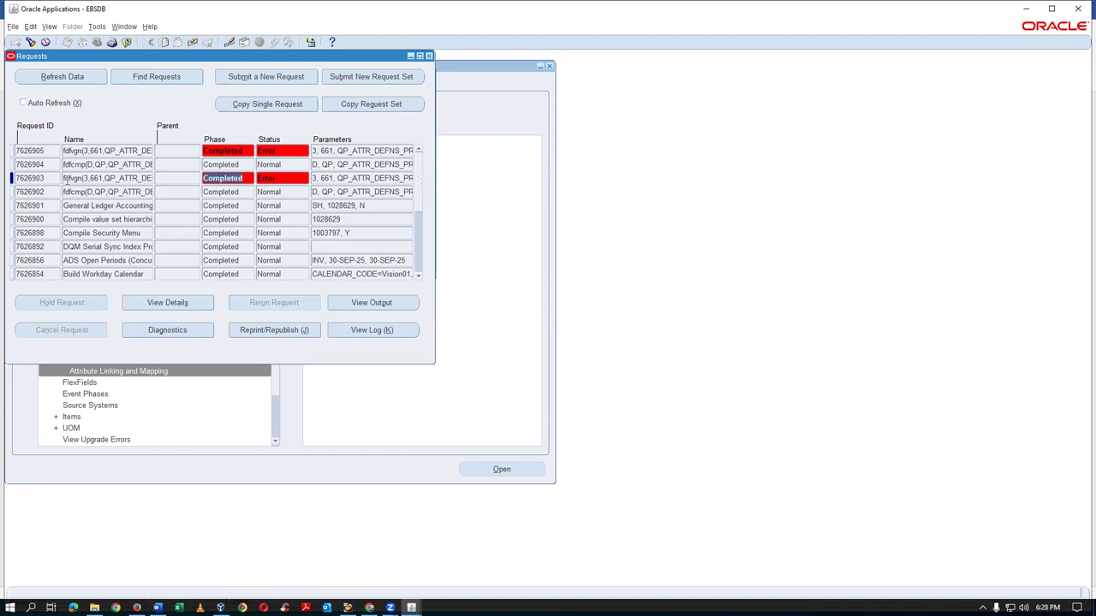
key(alt+r)
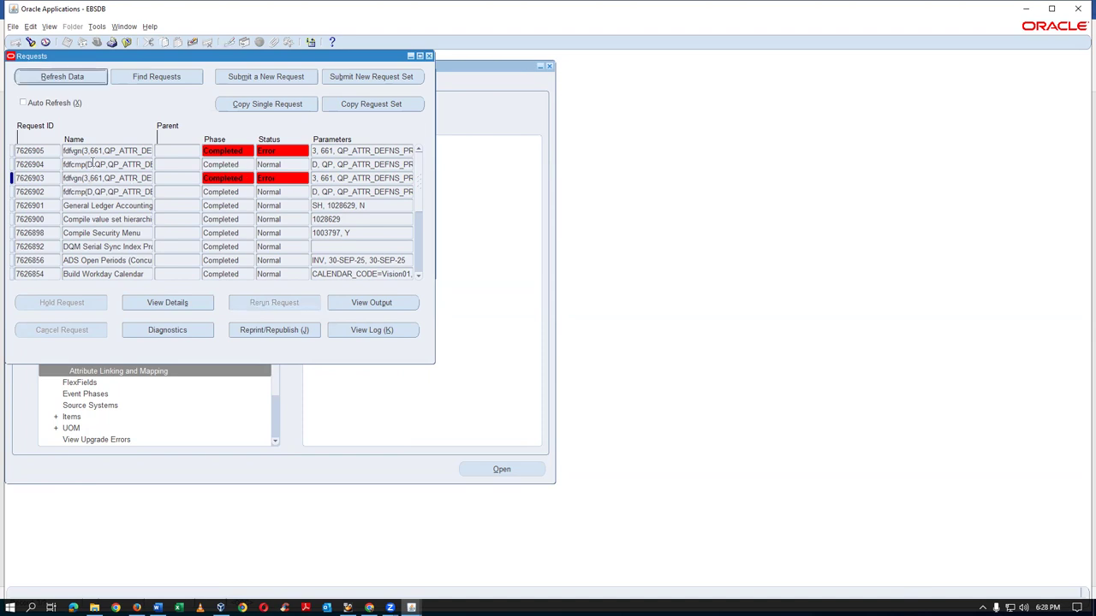
click(114, 180)
click(393, 304)
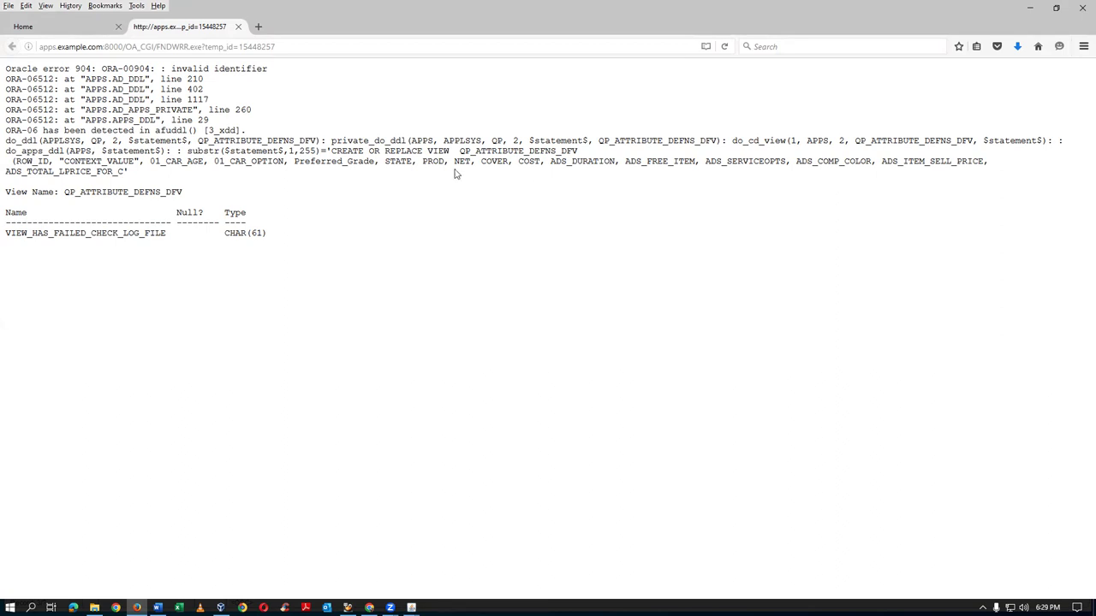
Step: Close the error output page and return to the Requests form
click(238, 26)
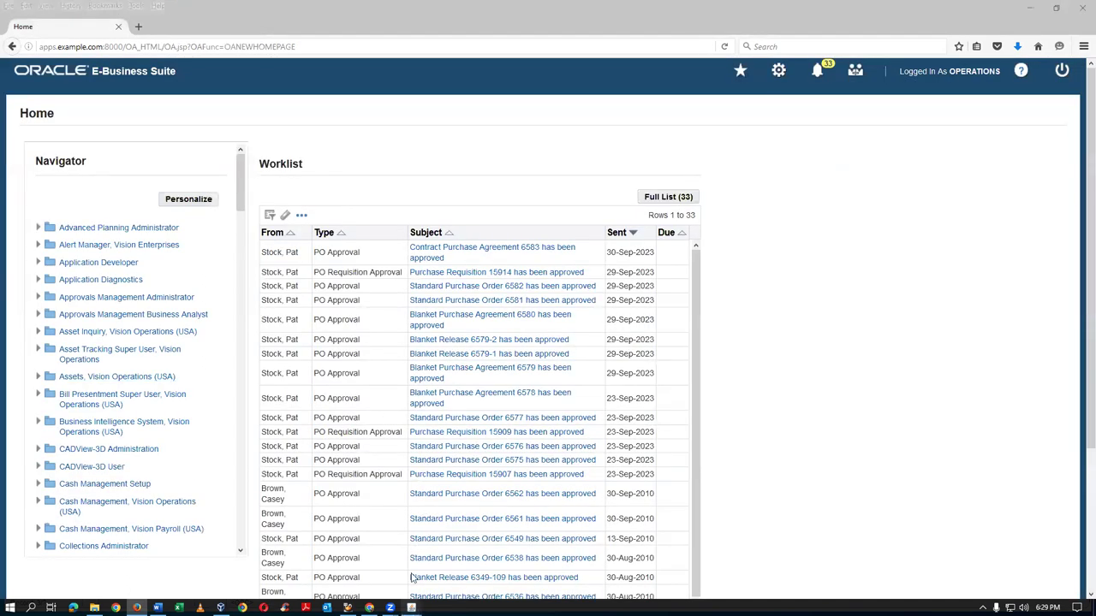
mouse_move(410, 608)
click(463, 561)
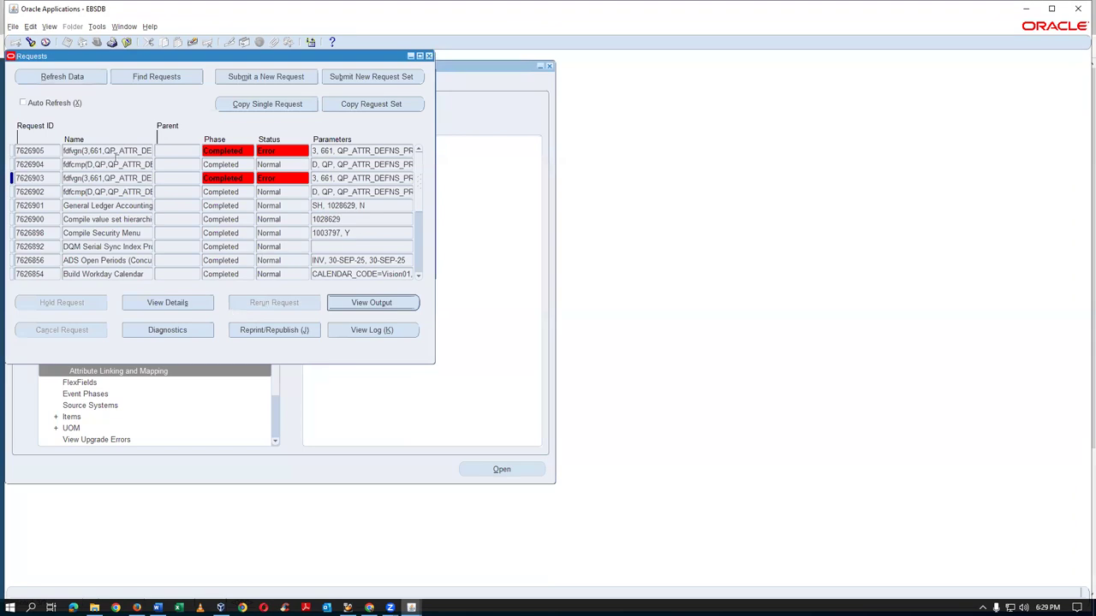
Step: Read through the failed request's log, then close it and return to the Requests form
click(387, 333)
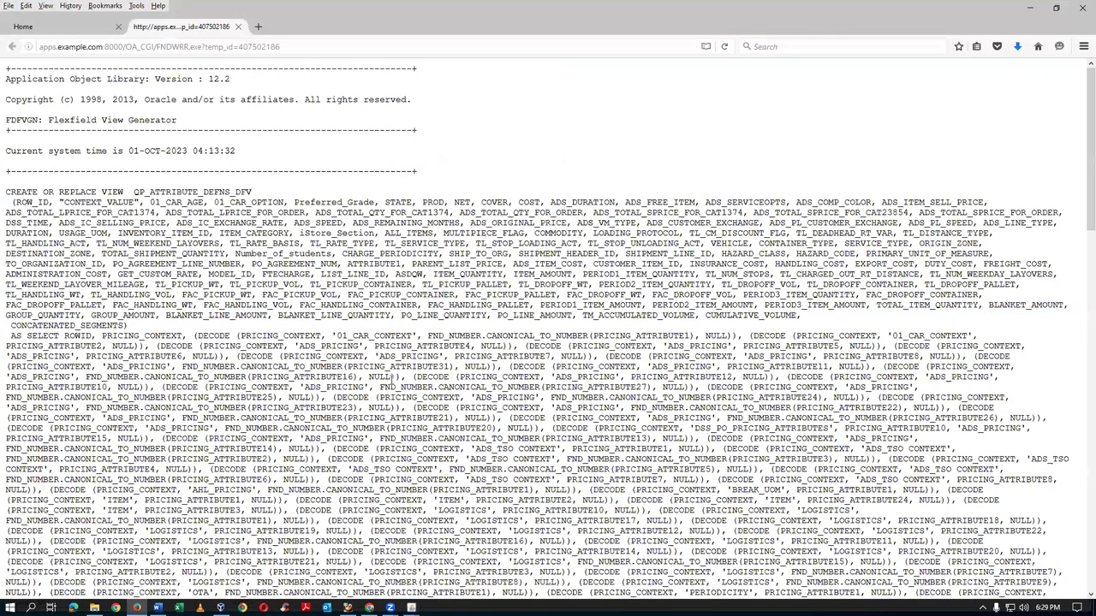
scroll(392, 376, down, 5)
scroll(392, 381, down, 10)
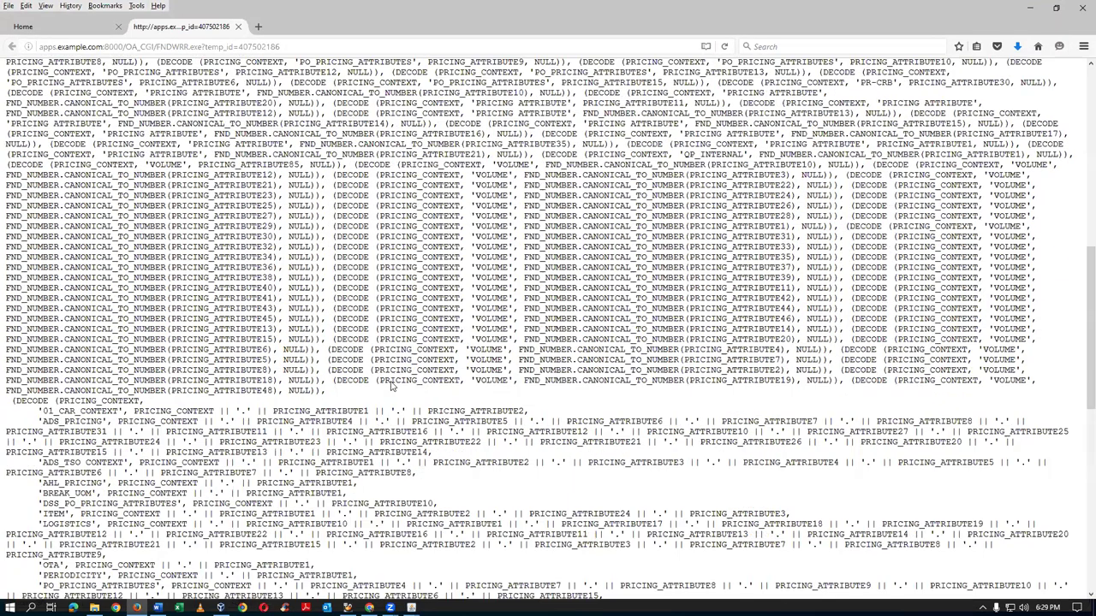
scroll(392, 377, down, 5)
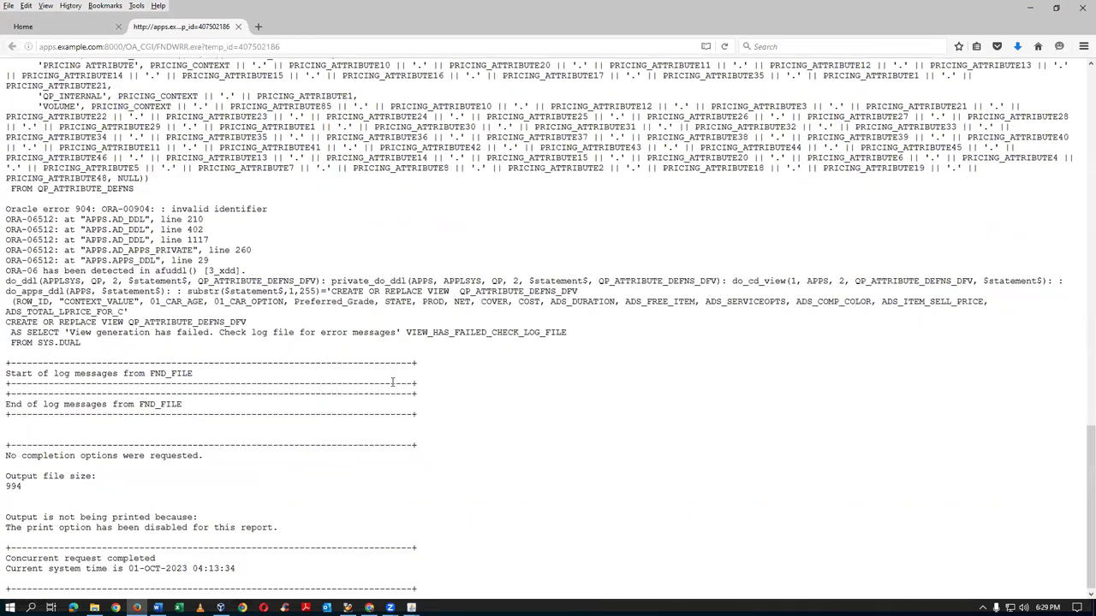
scroll(394, 381, down, 1)
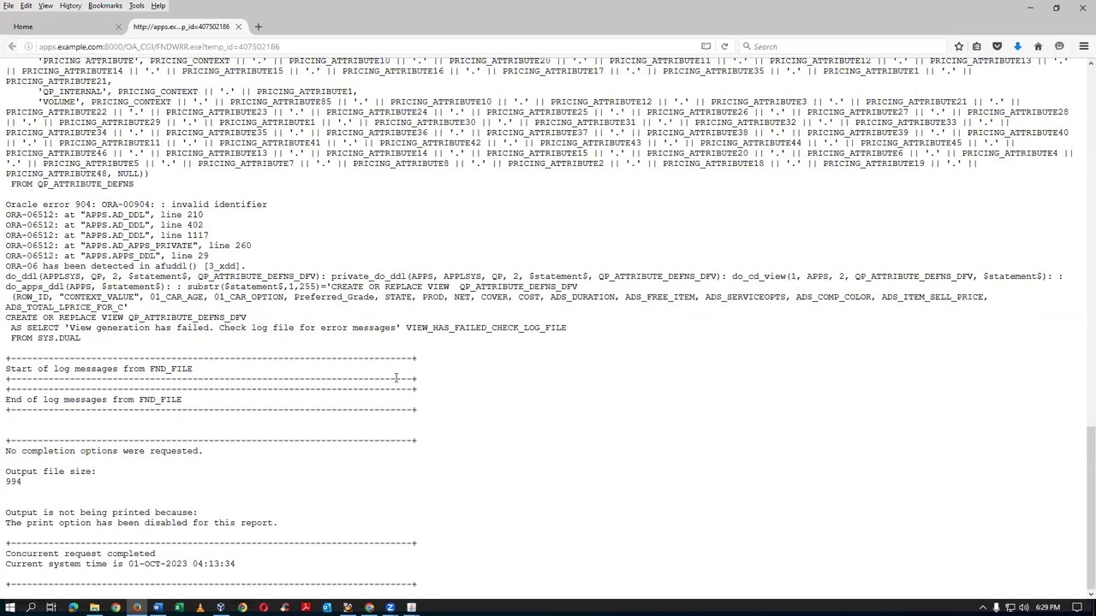
scroll(396, 377, up, 15)
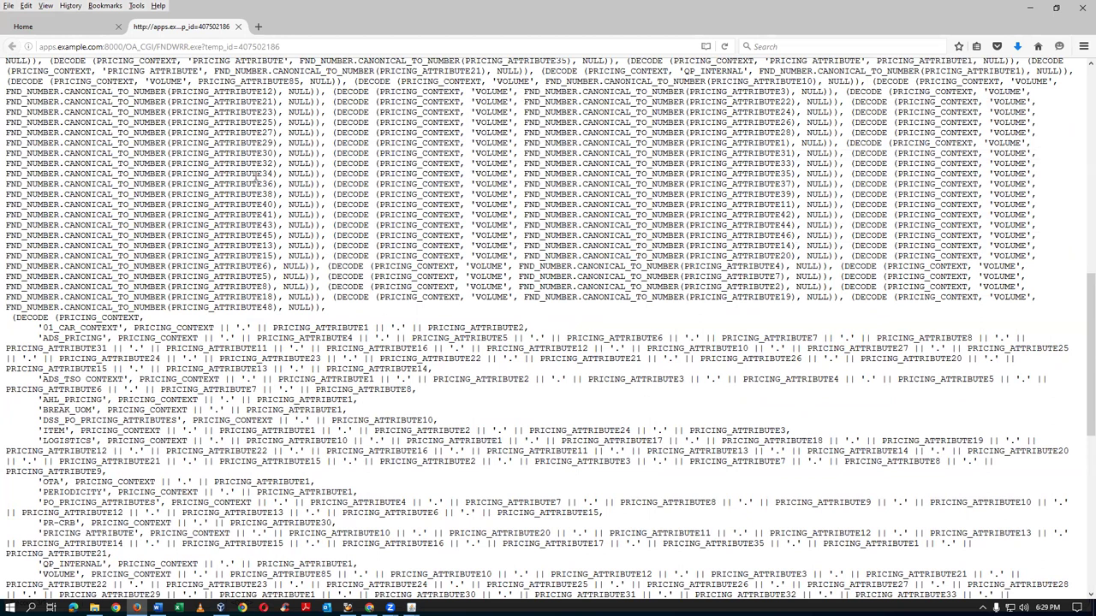
click(238, 26)
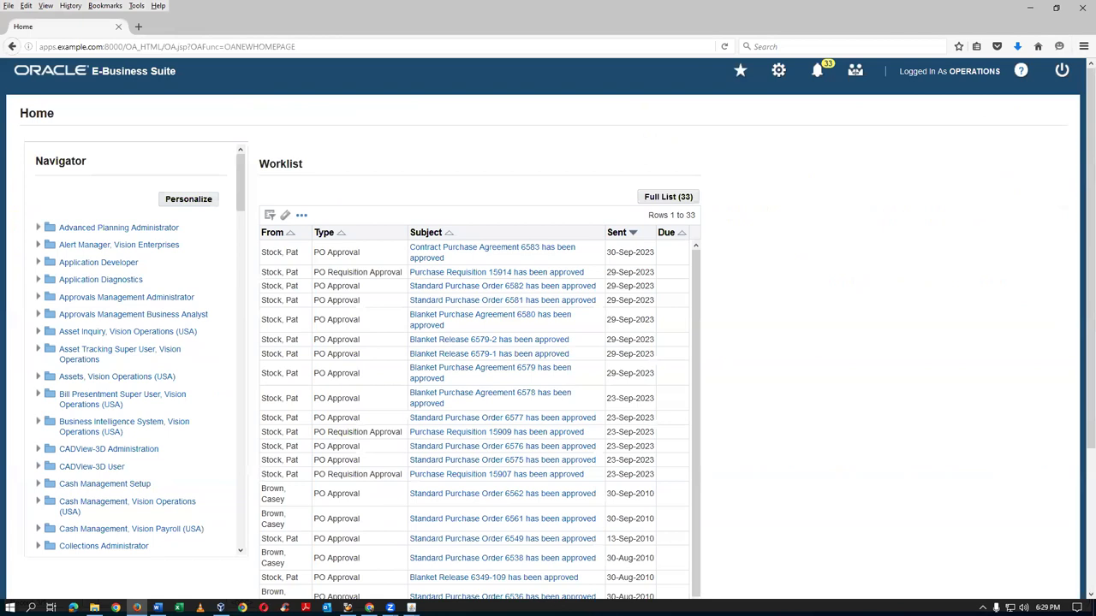
mouse_move(412, 608)
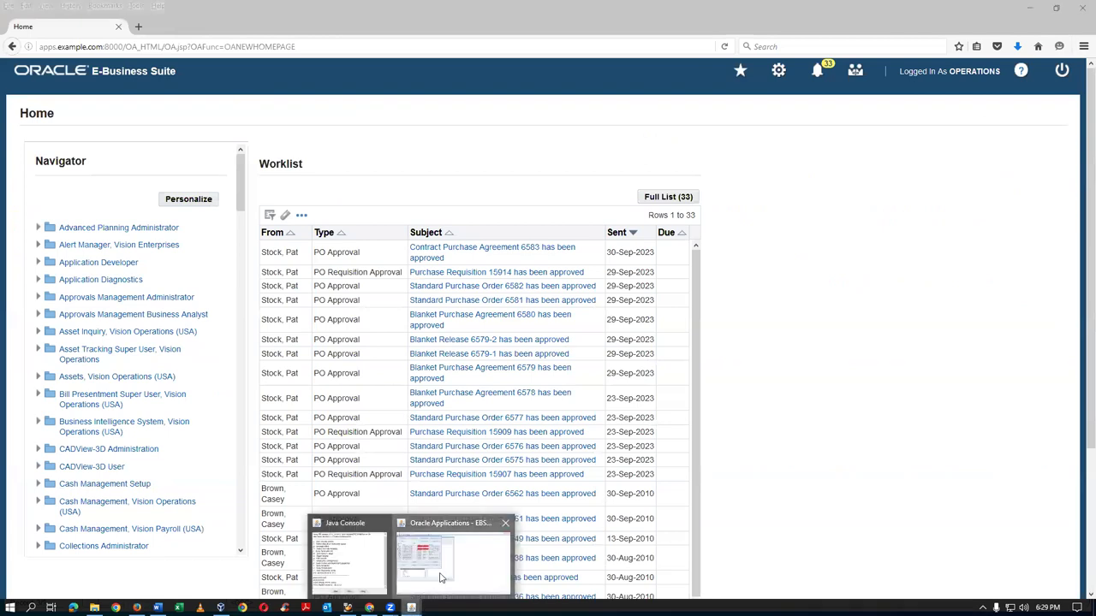
click(457, 557)
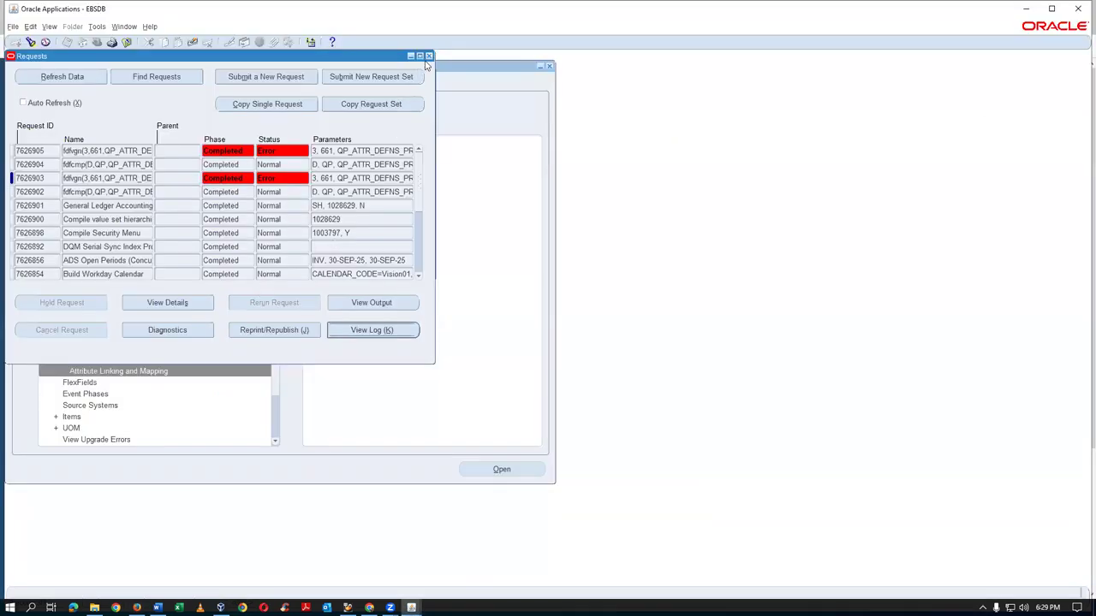
Step: Close the Requests, Link Attributes and Attribute Linking windows for 01_CAR_CONTEXT
click(429, 55)
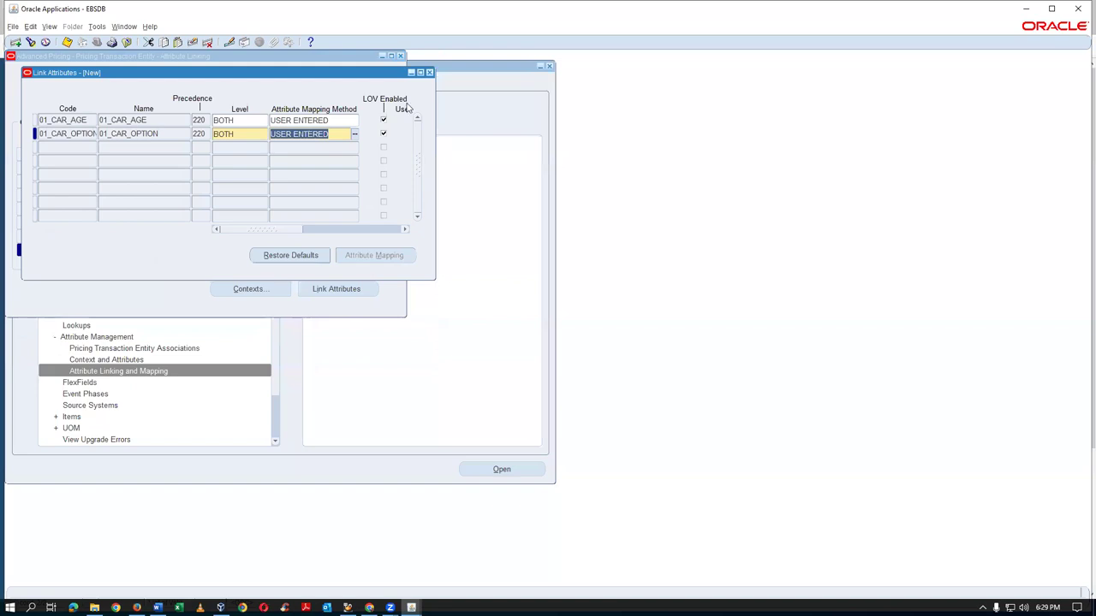
click(429, 73)
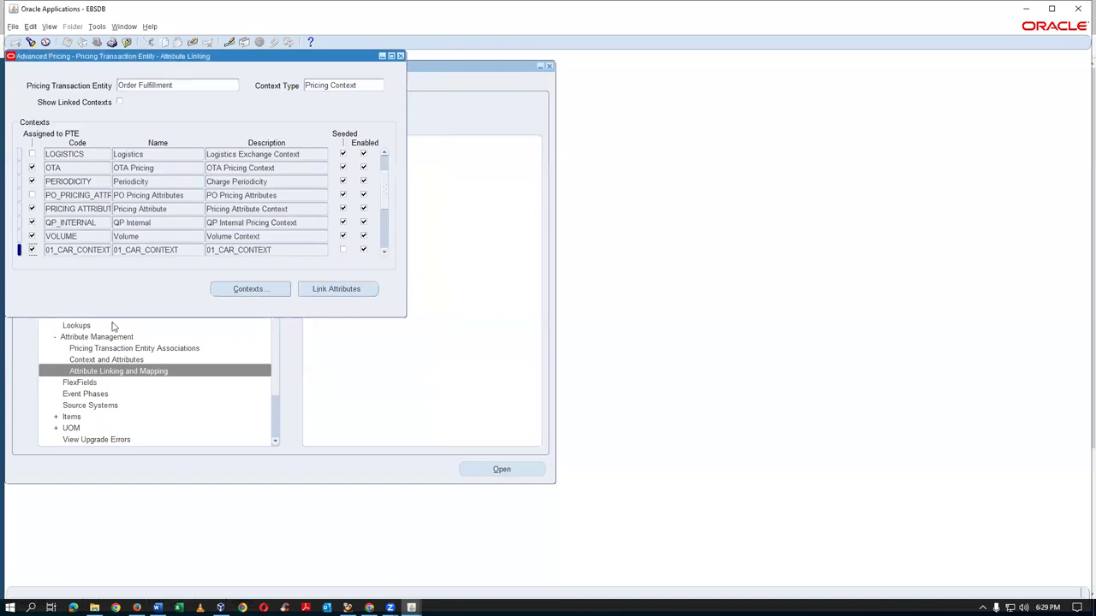
double_click(59, 250)
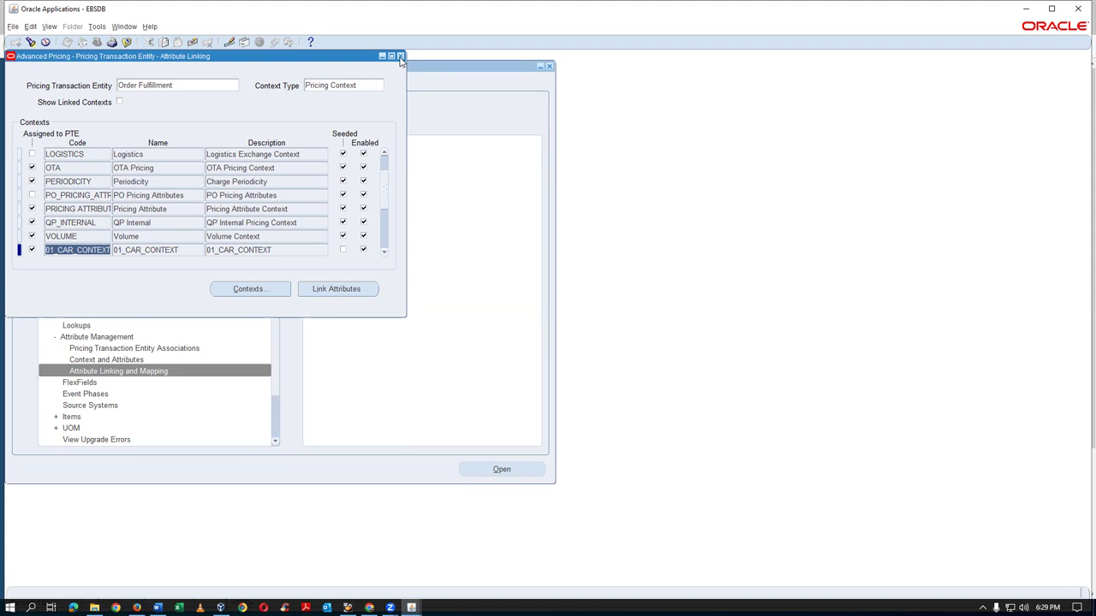
click(400, 57)
key(alt+Tab)
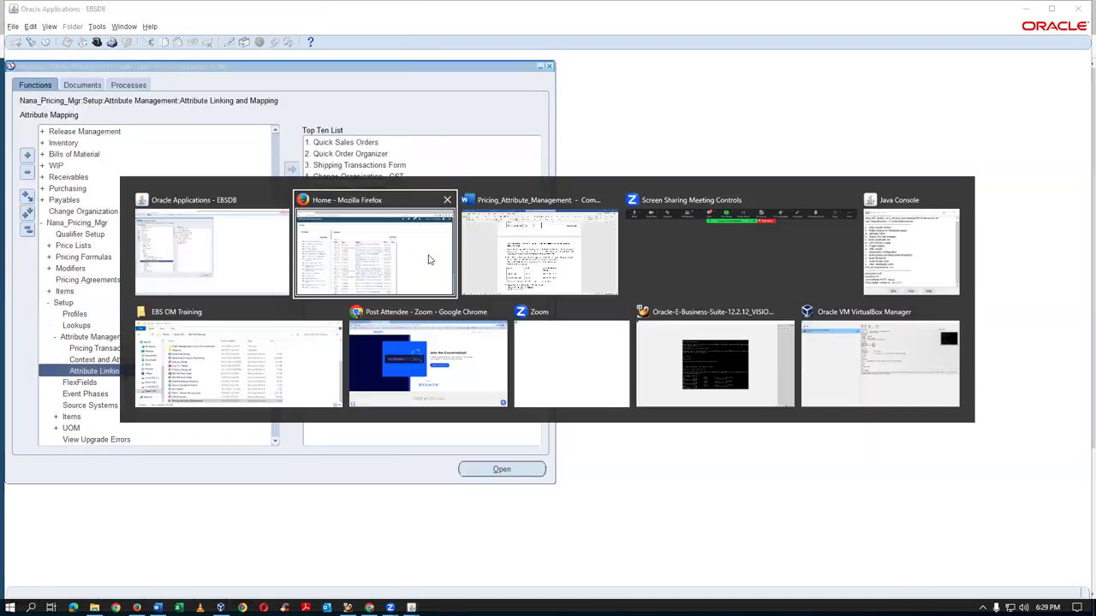
Step: Read step 5 of the Word guide, covering the pricing formula and its Formula Type table
key(alt+Tab)
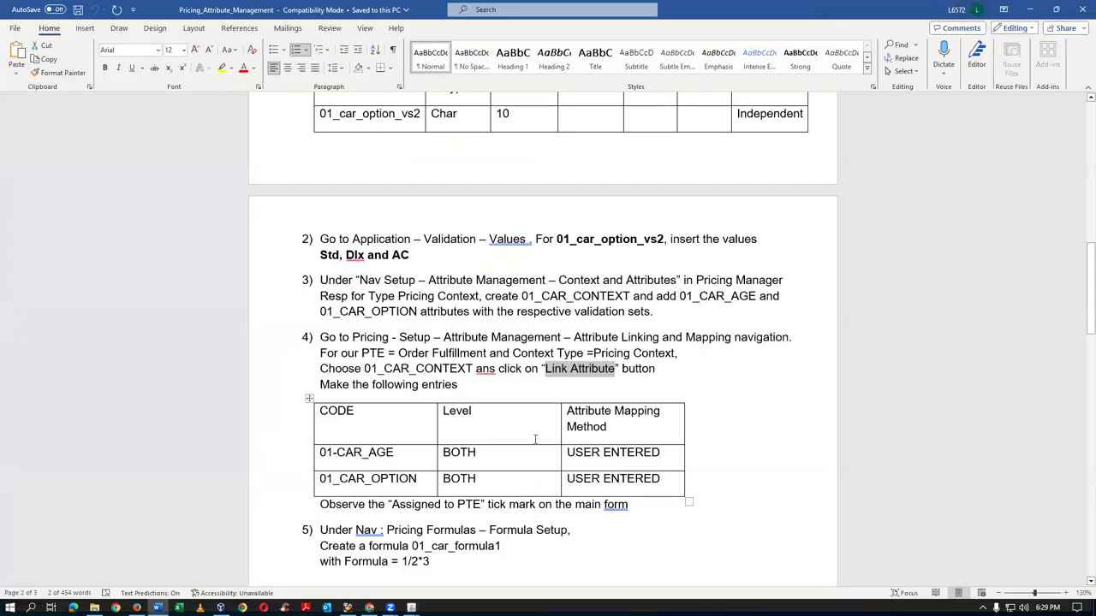
scroll(535, 439, down, 2)
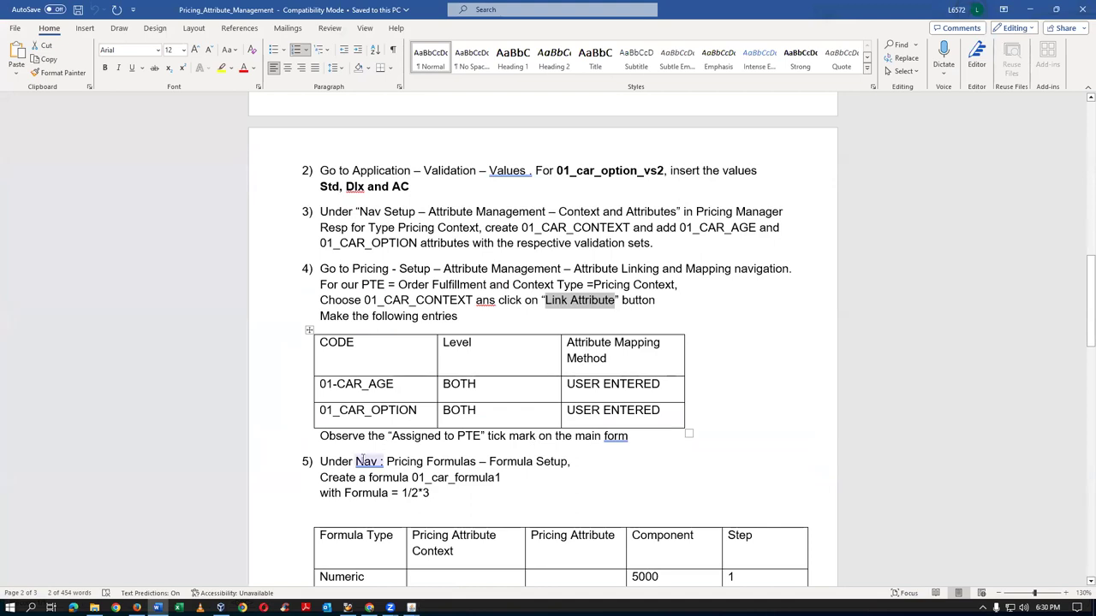
click(528, 462)
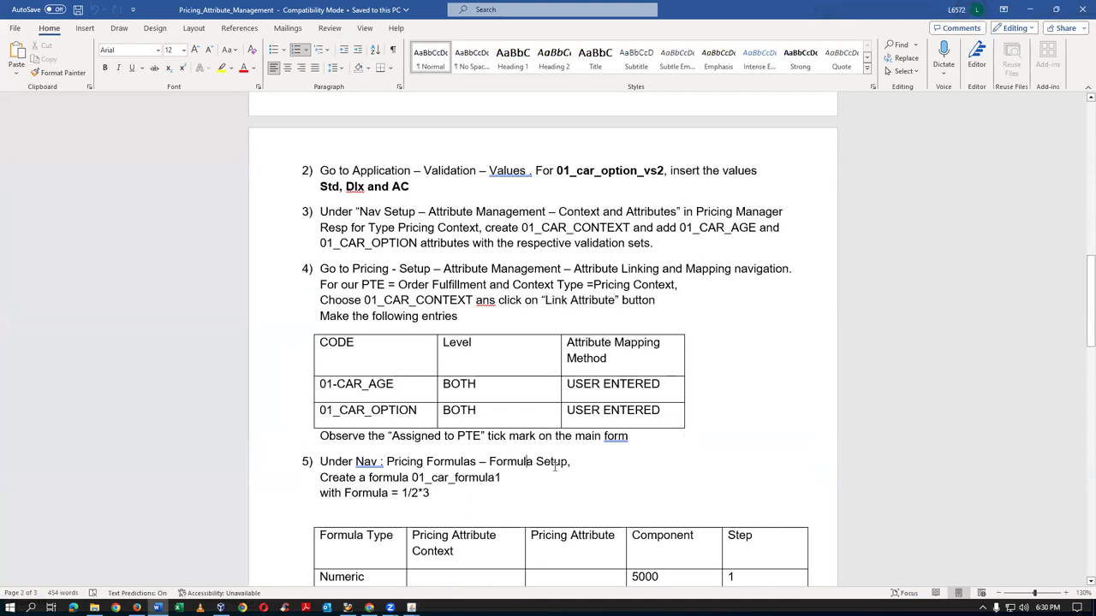
scroll(555, 467, down, 2)
scroll(555, 467, down, 2)
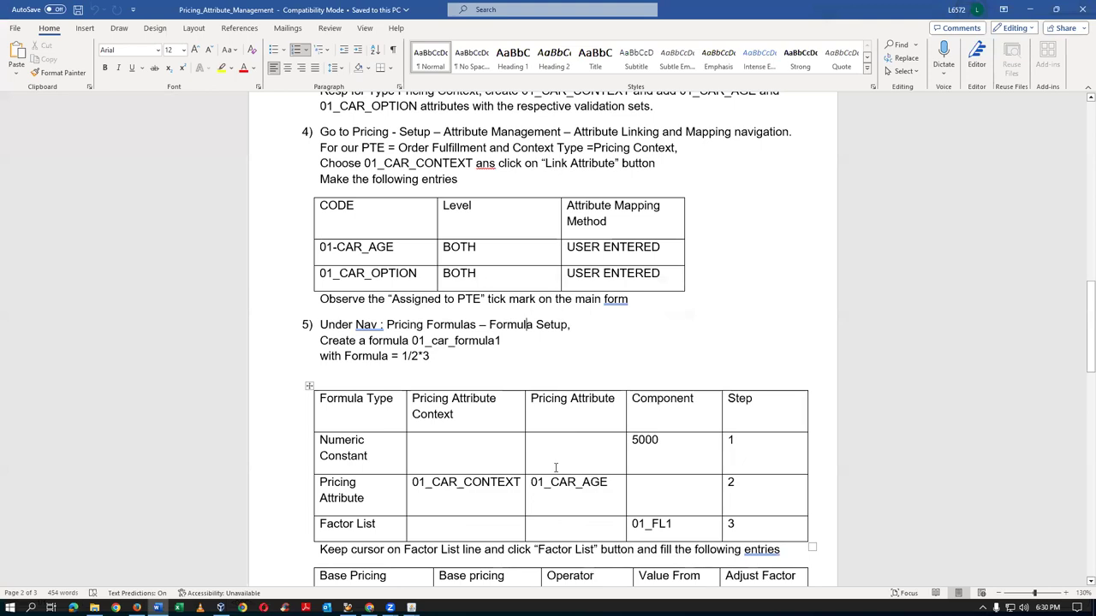
key(alt+Tab)
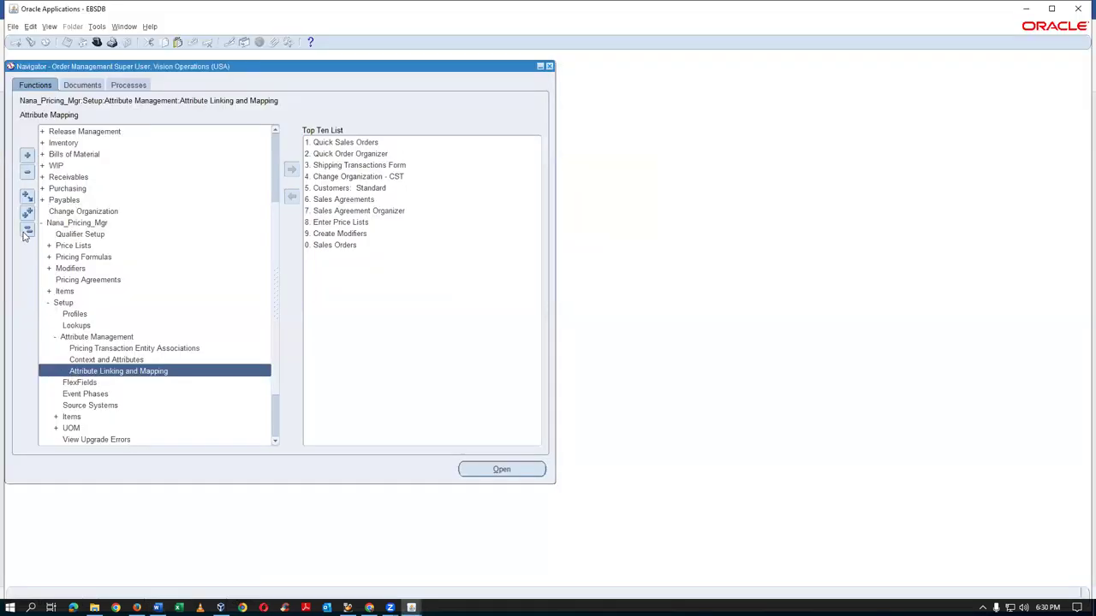
Step: Expand the pricing manager's Pricing Formulas menu and launch Formulas Setup
click(26, 232)
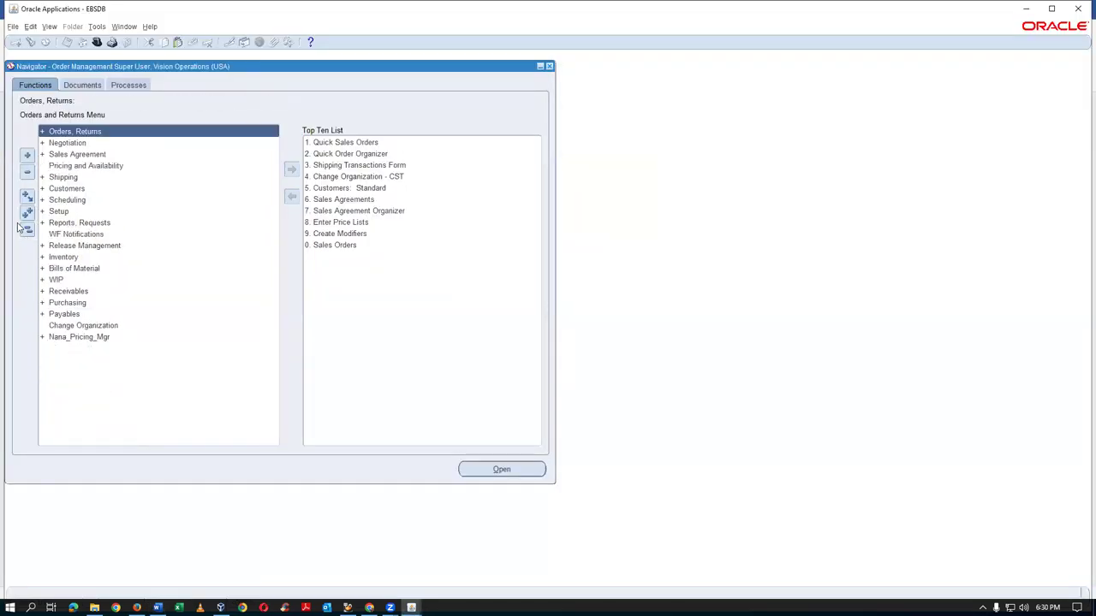
double_click(73, 340)
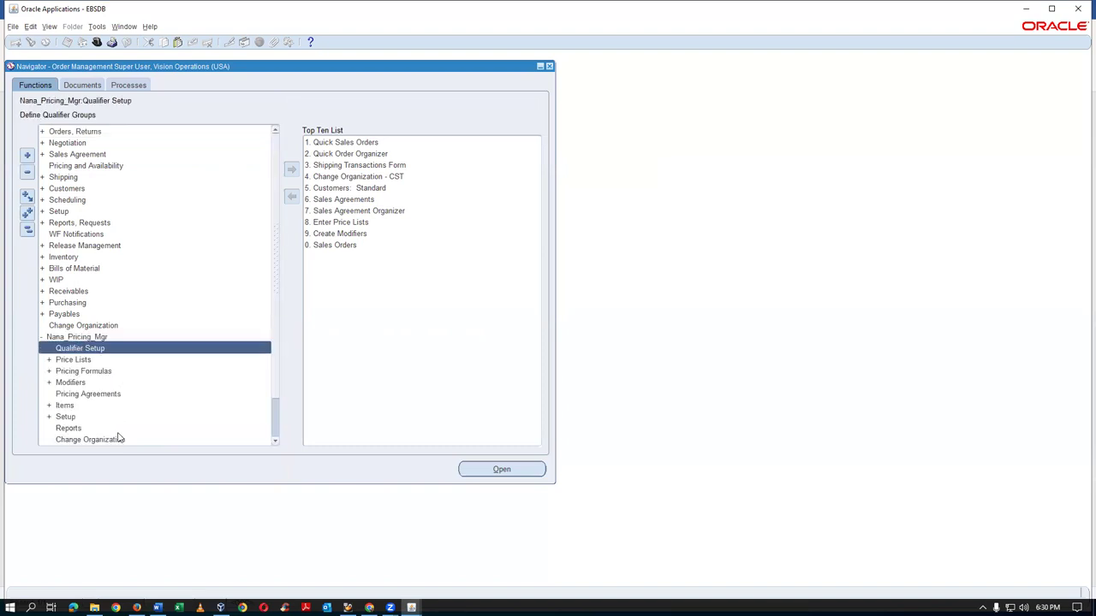
double_click(100, 372)
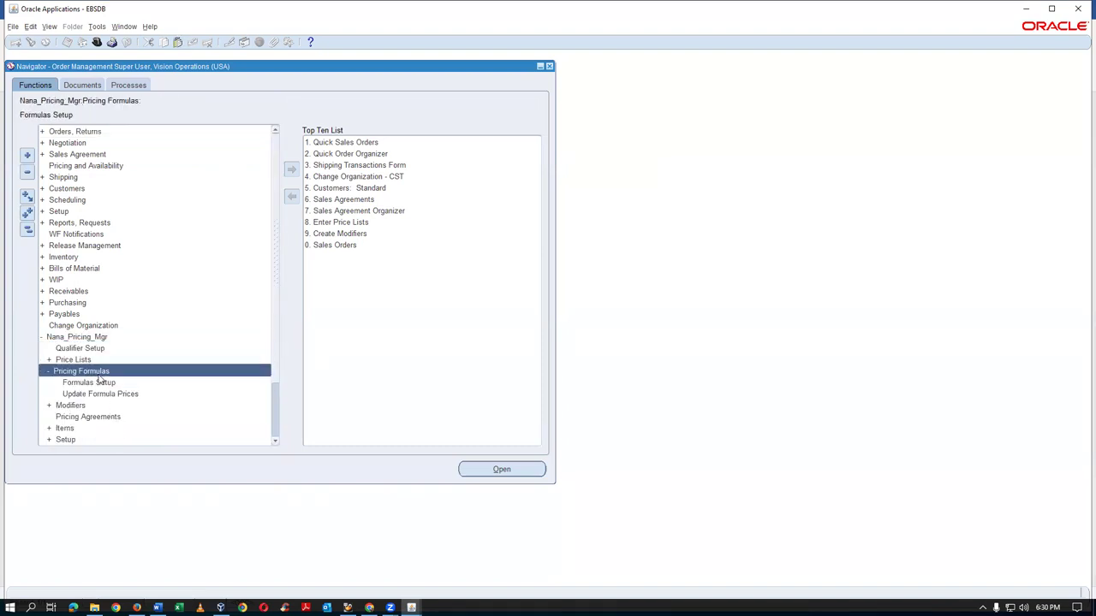
click(103, 383)
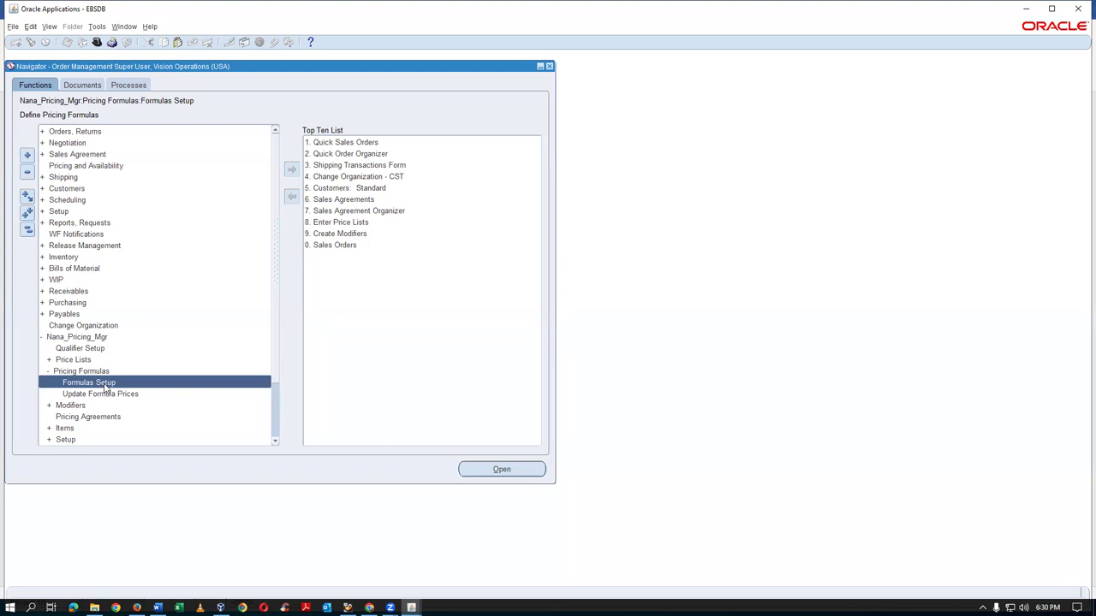
double_click(104, 385)
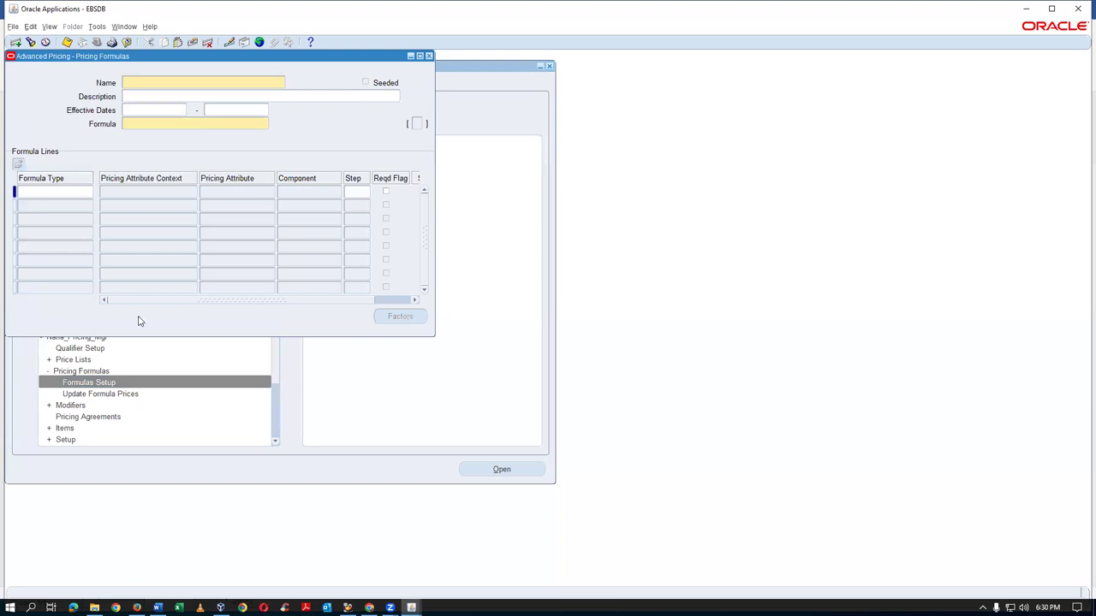
Step: Name the formula 01_car_Formula and reuse that name as its description
text(01_car_Formula)
drag(188, 83, 113, 101)
key(ctrl+c)
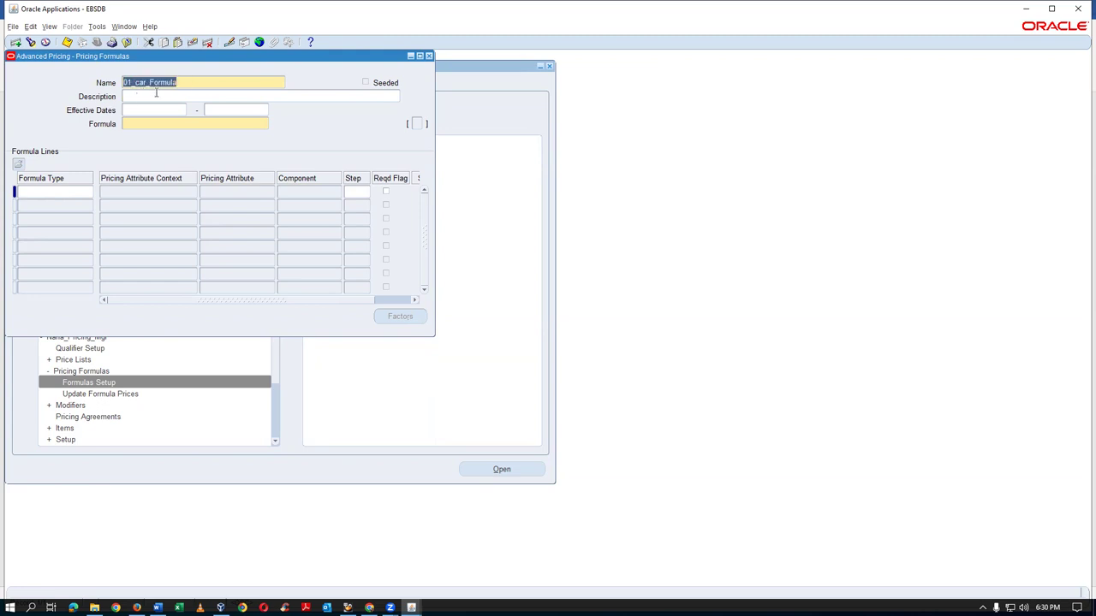
click(158, 95)
key(ctrl+v)
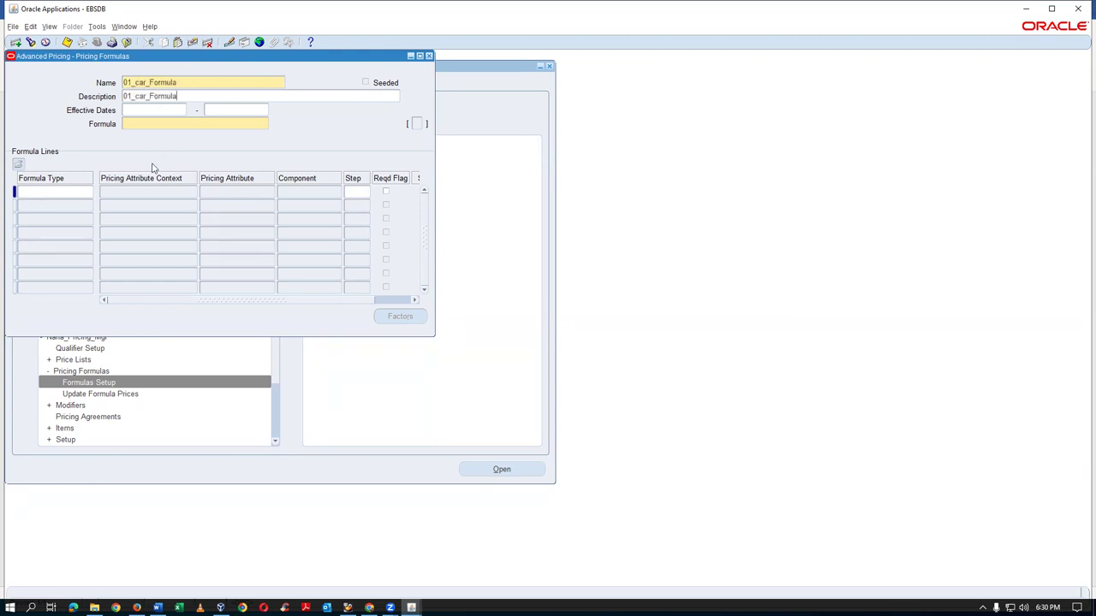
Step: Enter the formula expression 1/2*3 as given in the instructions
key(alt+Tab)
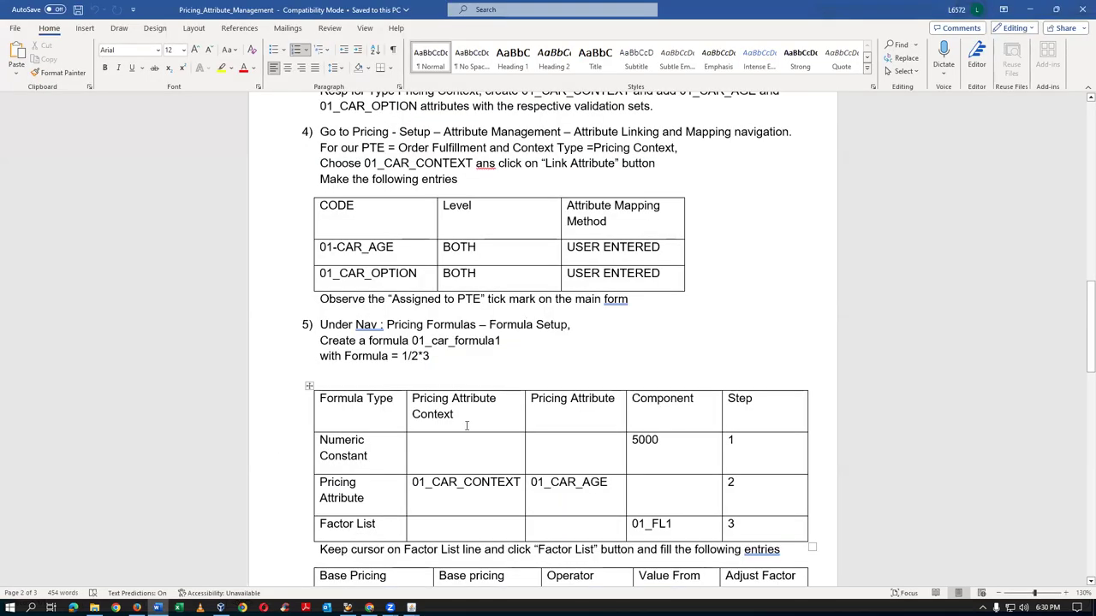
scroll(467, 426, down, 2)
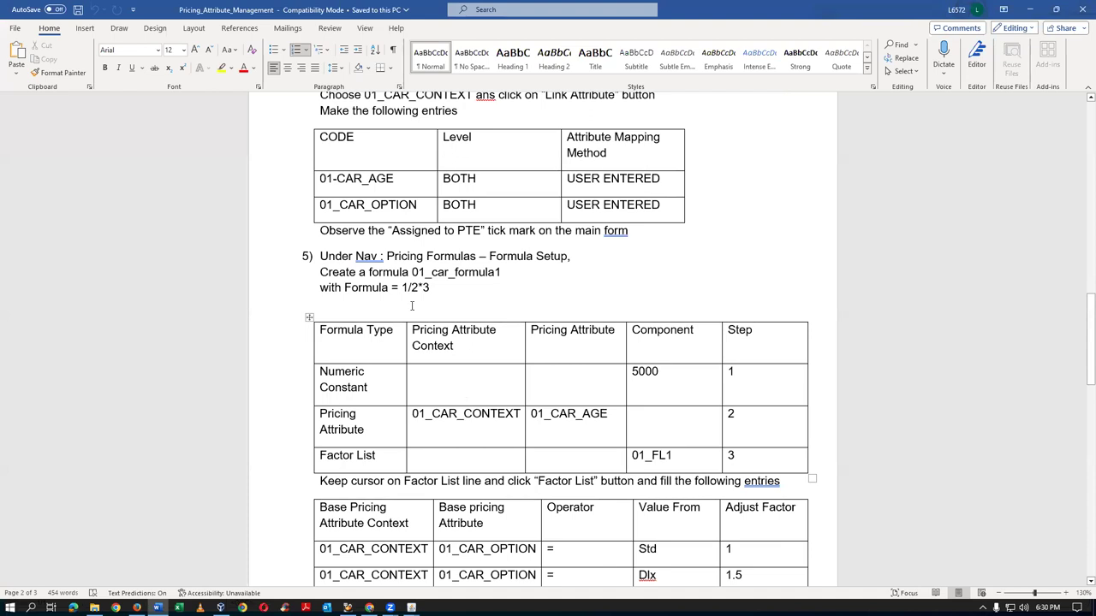
drag(402, 288, 431, 290)
key(alt+Tab)
click(136, 126)
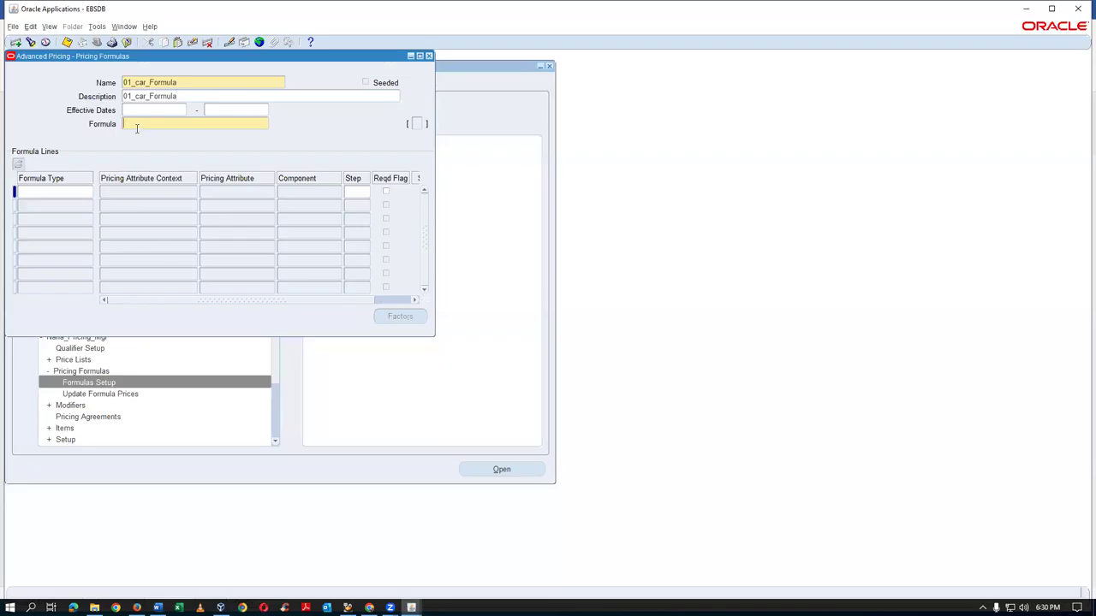
text(1/2*3)
key(alt+Tab)
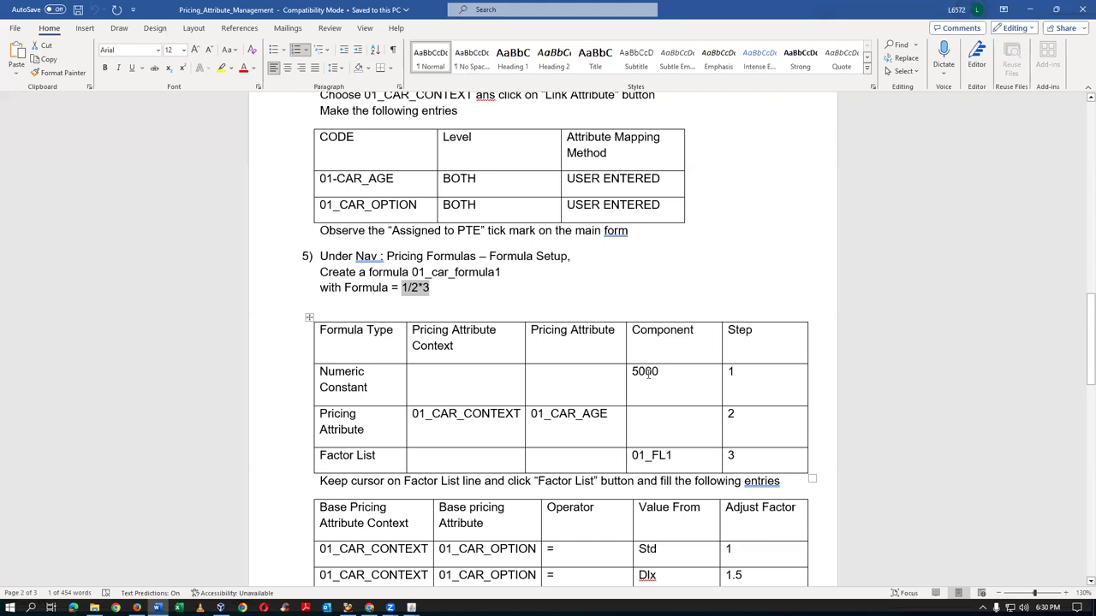
Step: Dismiss the formula warning and set line 1's formula type to Numeric Constant
key(alt+Tab)
click(51, 192)
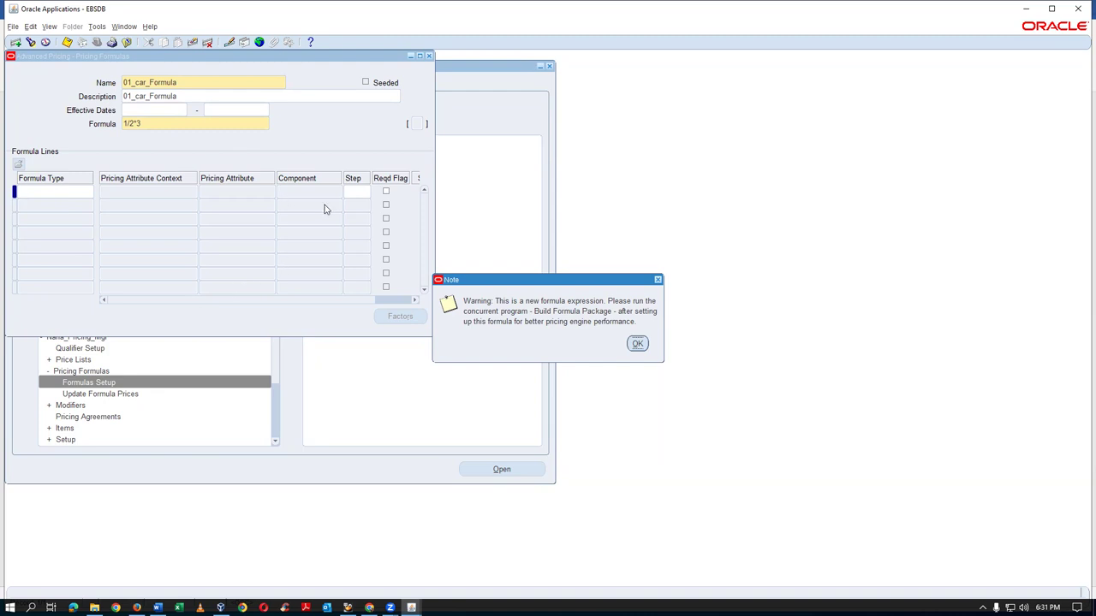
click(638, 344)
double_click(50, 211)
key(Down)
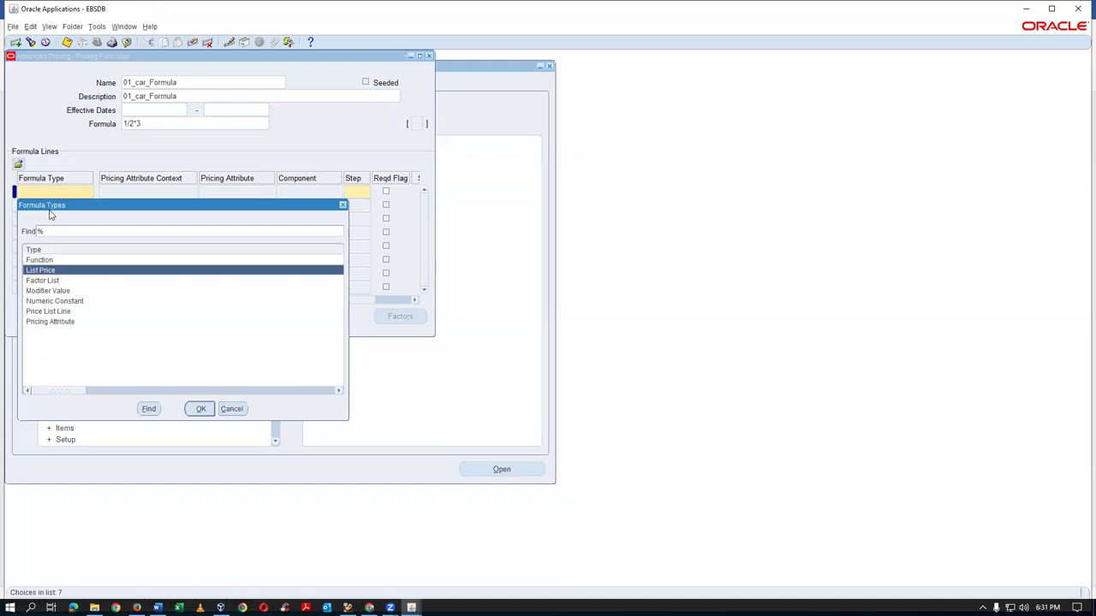
key(Down)
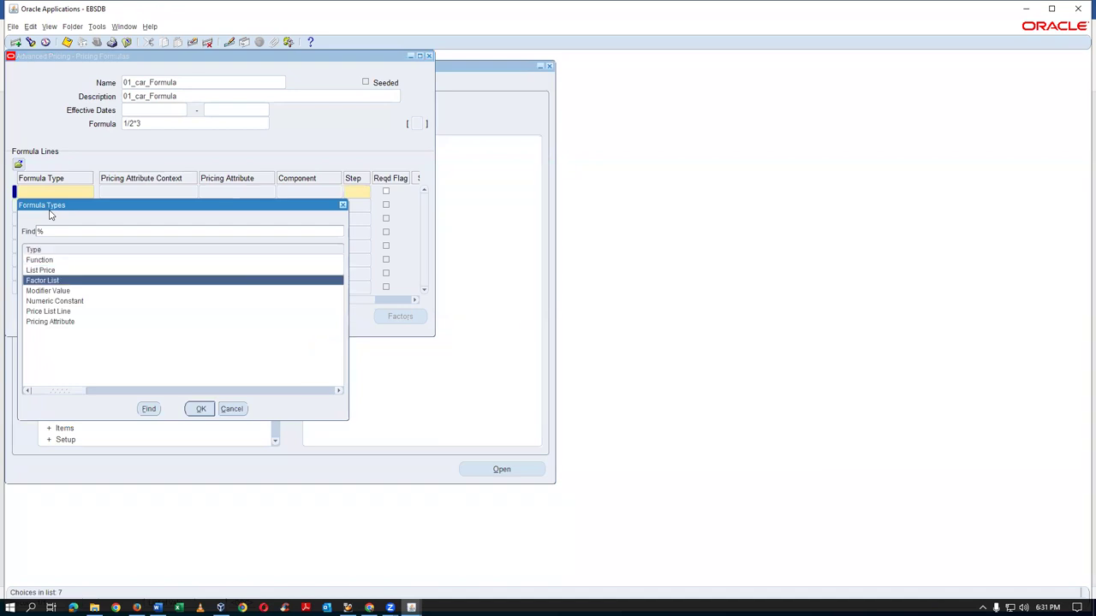
key(Down)
key(Down)
key(Return)
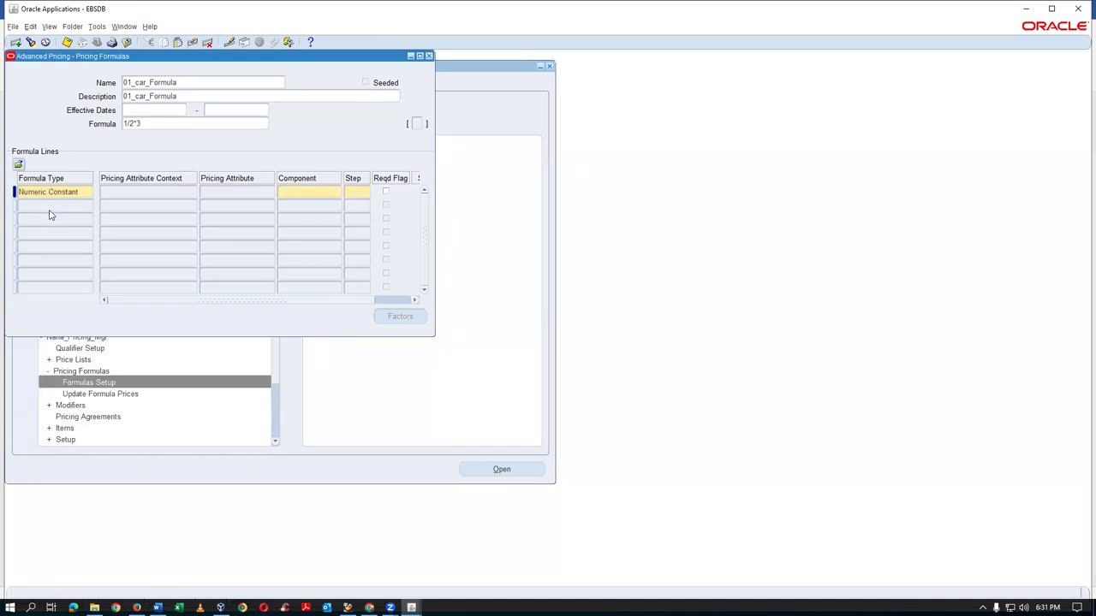
Step: Give the first formula line component 5000 and step 1
text(5000)
click(361, 194)
text(1)
click(38, 209)
key(alt+Tab)
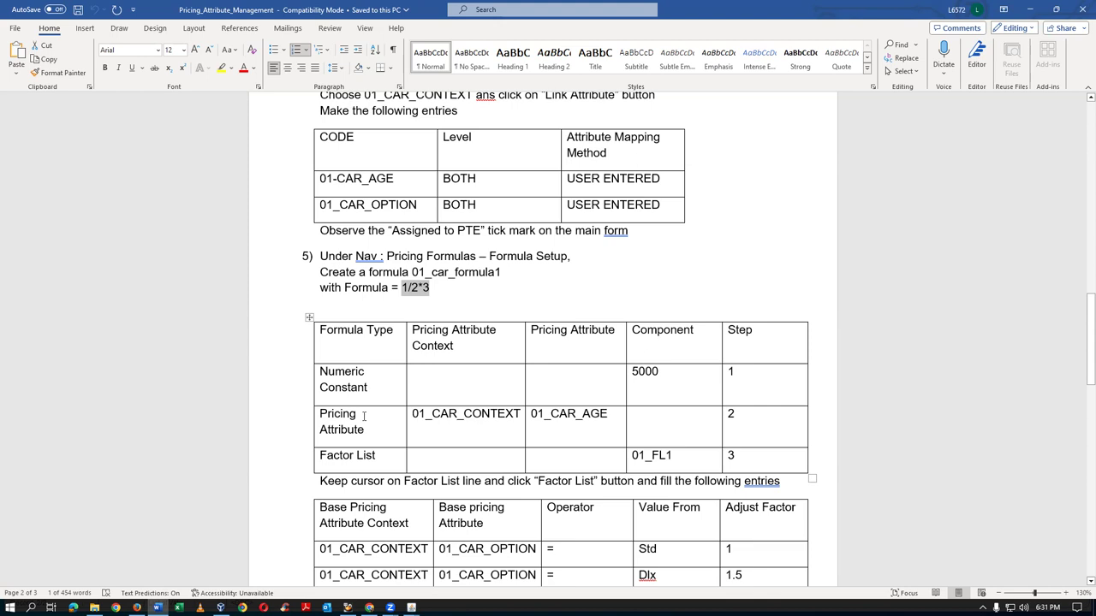
Step: Set line 2 to formula type Pricing Attribute with context 01_CAR_CONTEXT
key(alt+Tab)
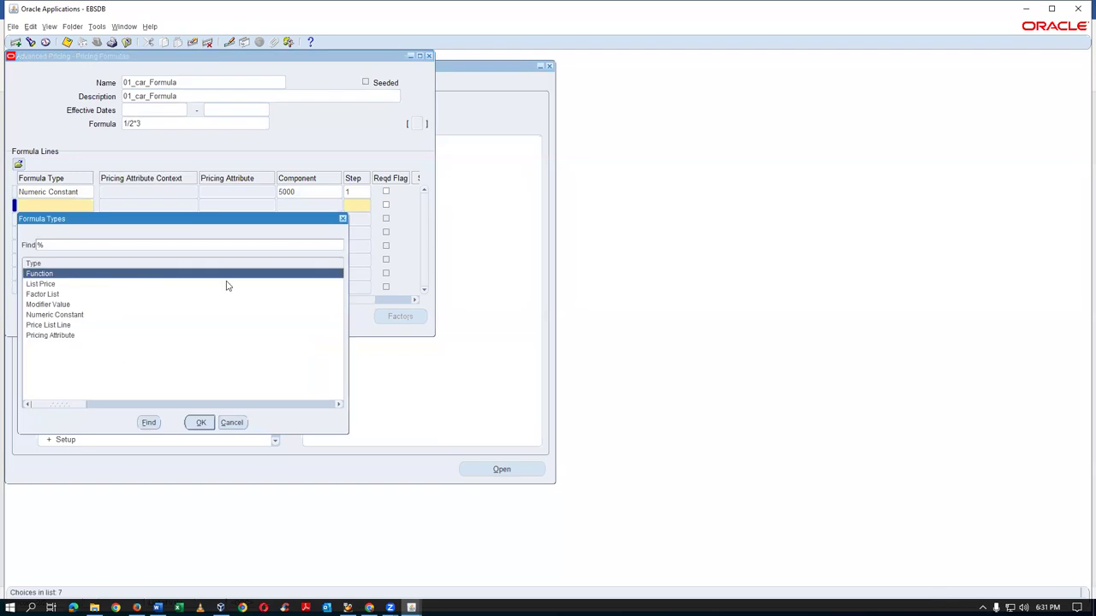
click(40, 335)
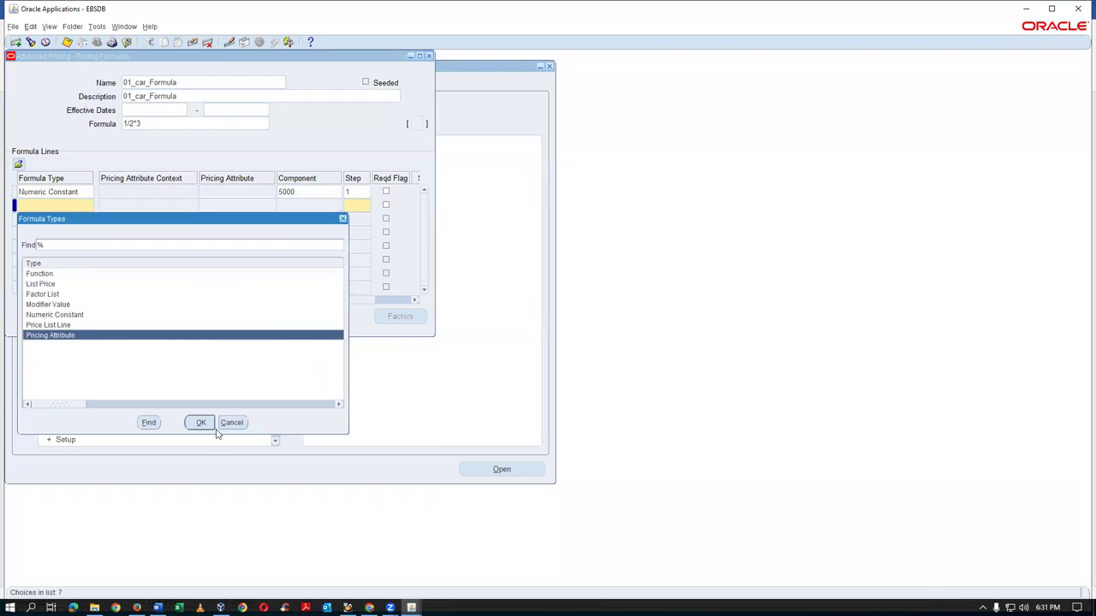
click(202, 423)
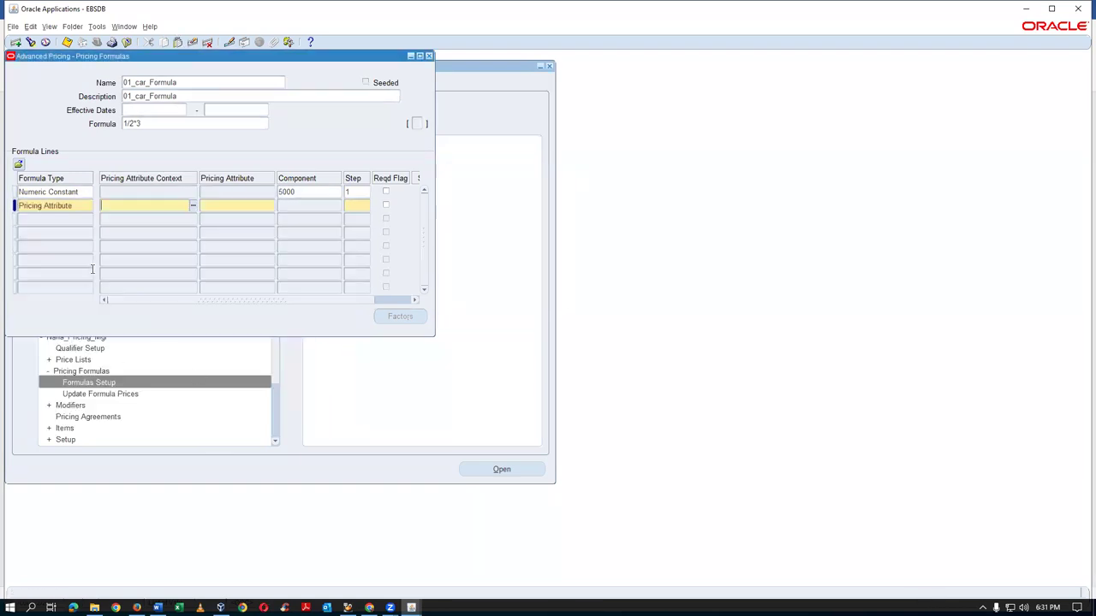
key(alt+Tab)
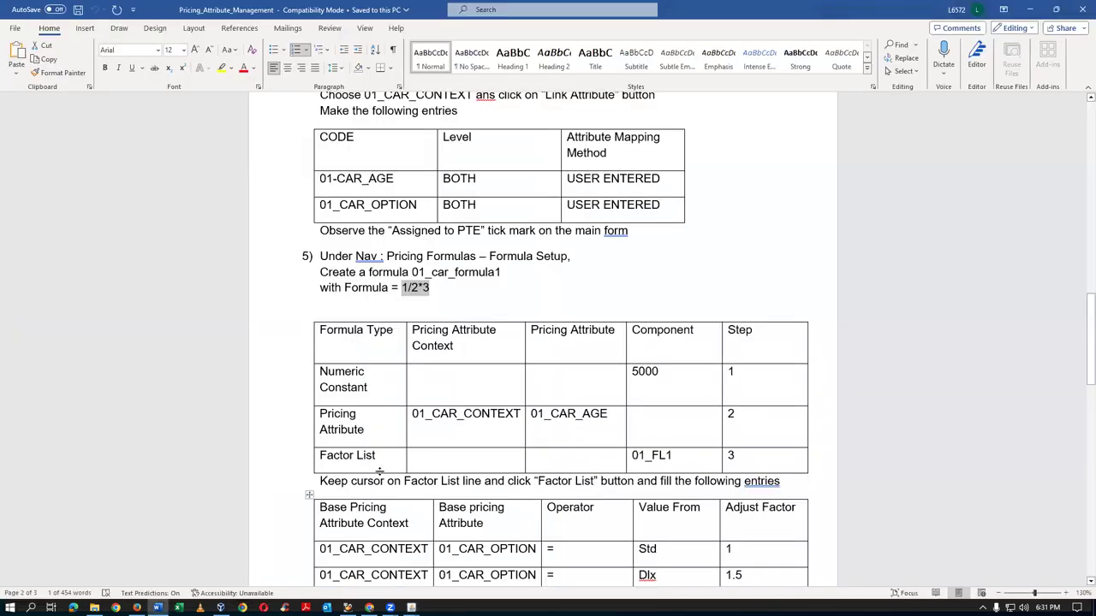
key(alt+Tab)
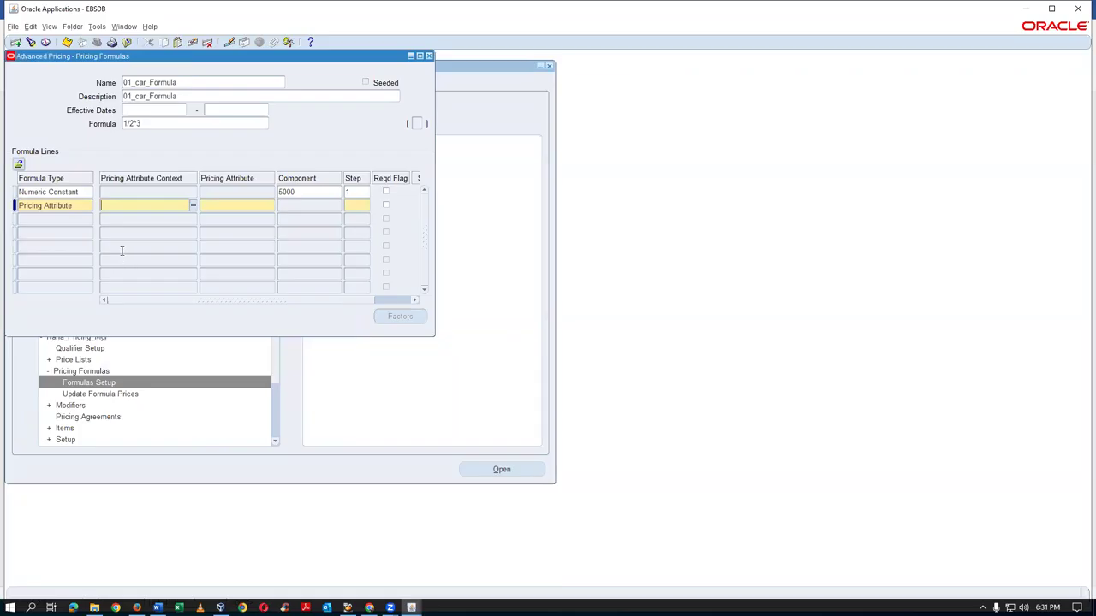
text(01)
key(Tab)
click(82, 205)
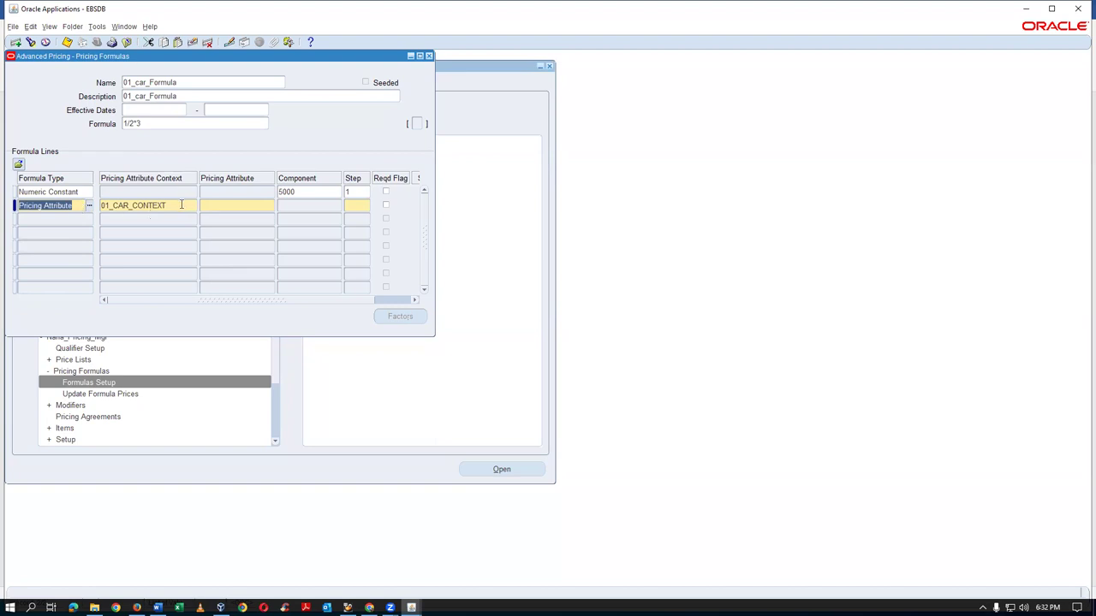
click(181, 204)
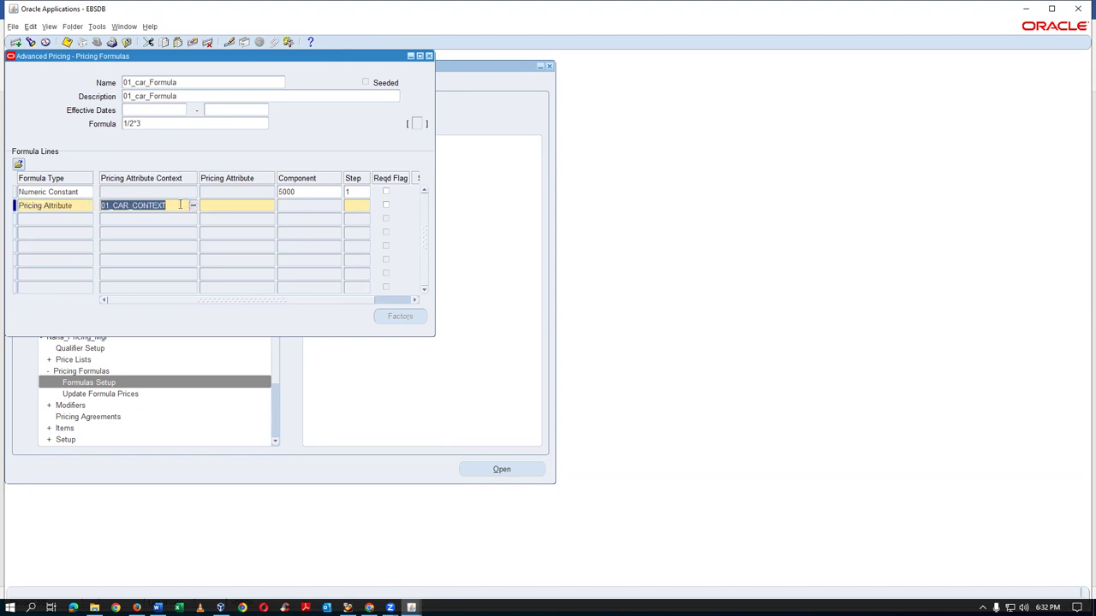
Step: Enter pricing attribute 01_CAR_AGE and step 2 on the second line
key(alt+Tab)
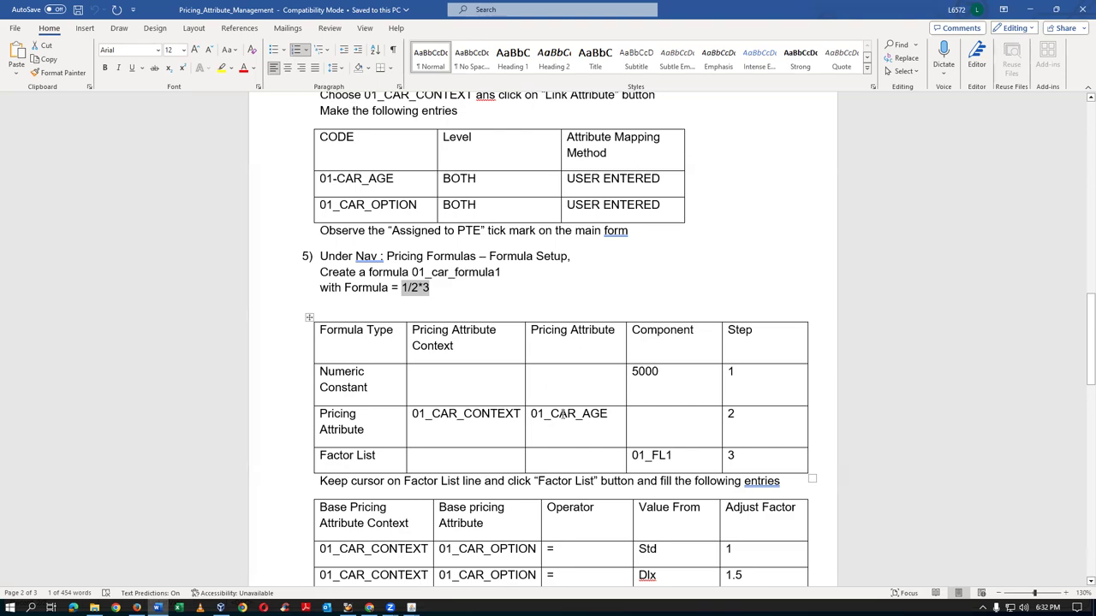
click(563, 413)
key(alt+Tab)
click(257, 208)
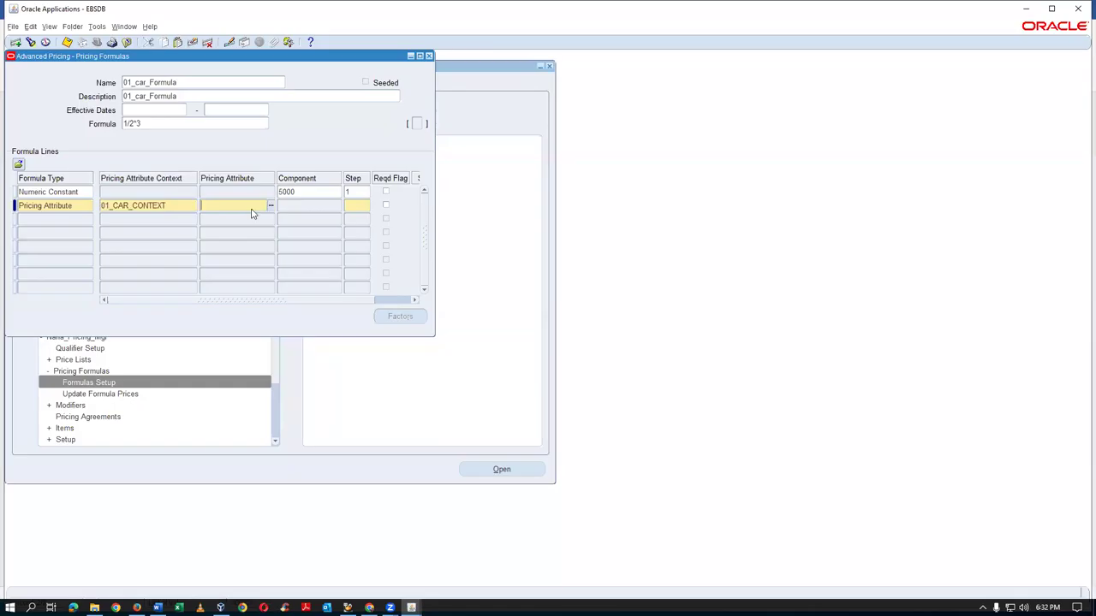
text(01)
key(Tab)
text(2)
double_click(259, 208)
click(47, 220)
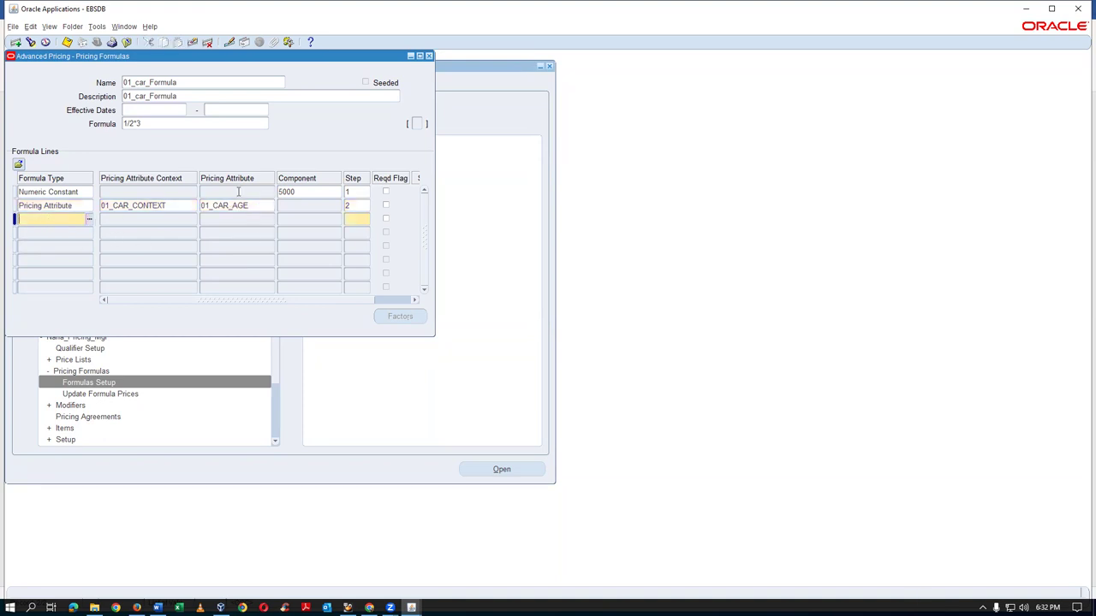
Step: Set the third formula line's type to Factor List
key(alt+Tab)
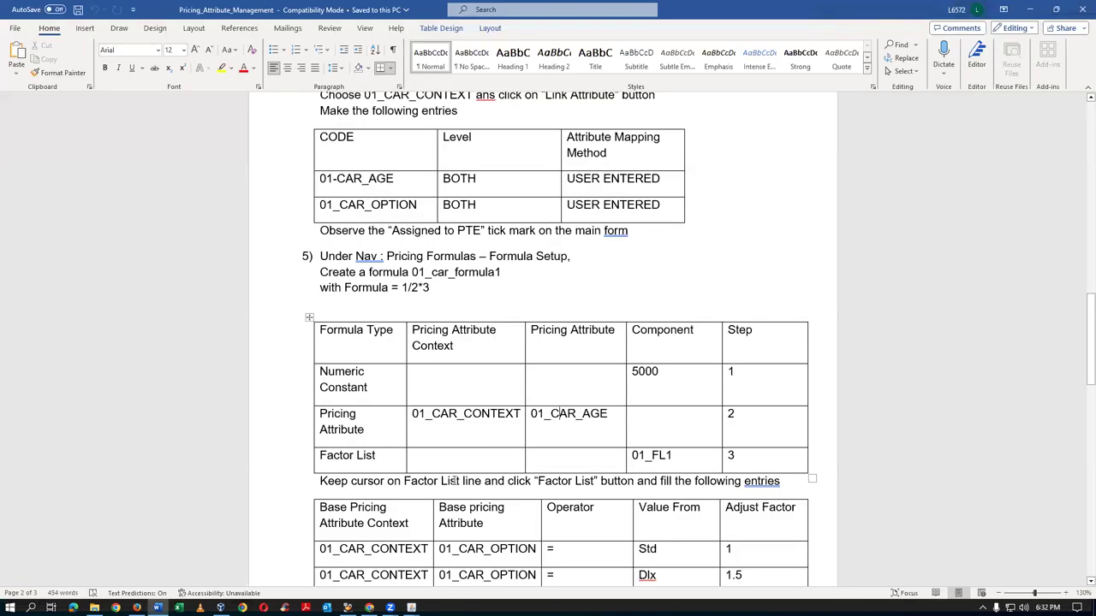
key(alt+Tab)
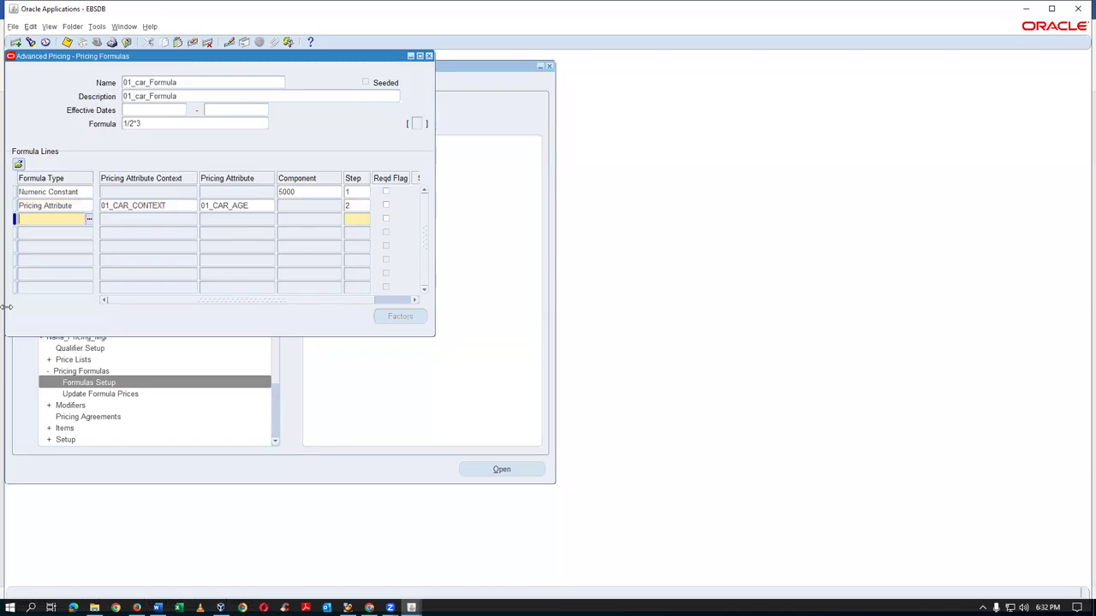
click(82, 223)
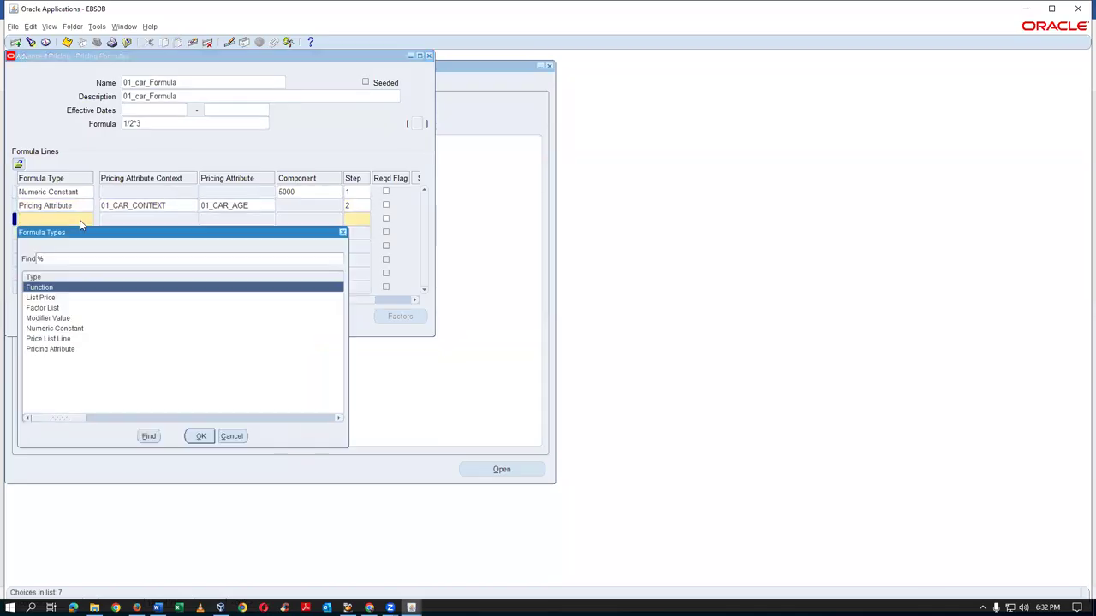
key(Down)
key(Down)
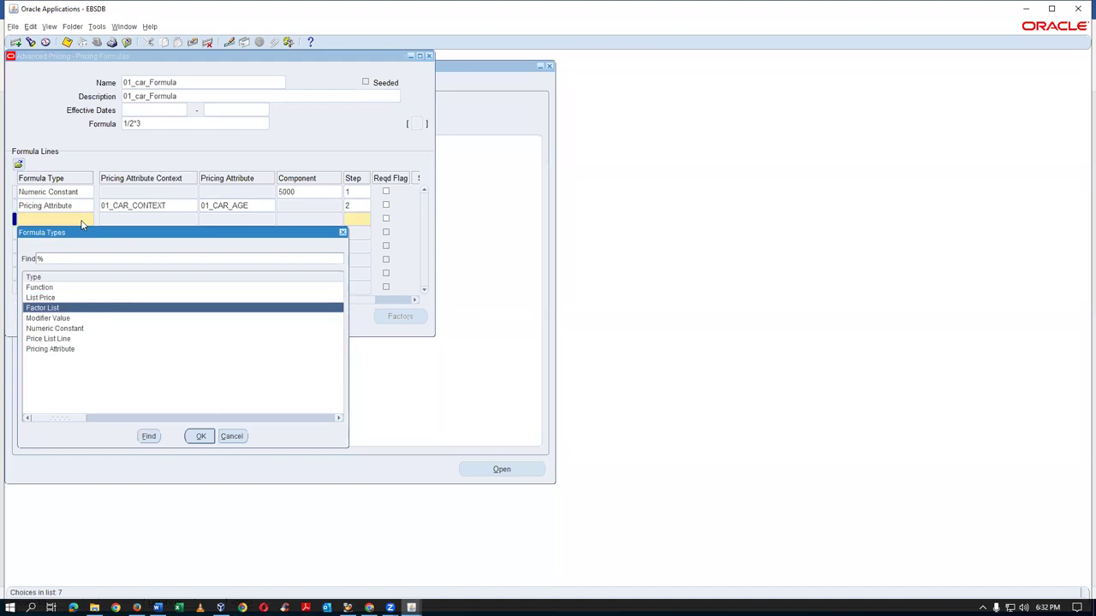
key(Return)
Step: Enter 01_FL_1 as the line's component and confirm creating the new factor list
key(alt+Tab)
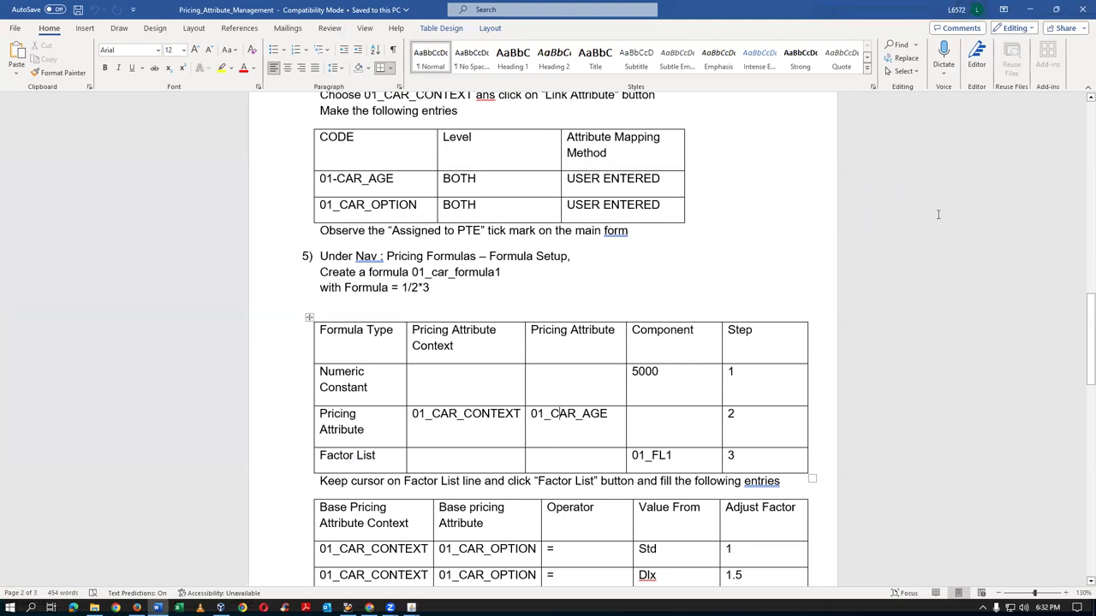
key(alt+Tab)
text(01_FL_1)
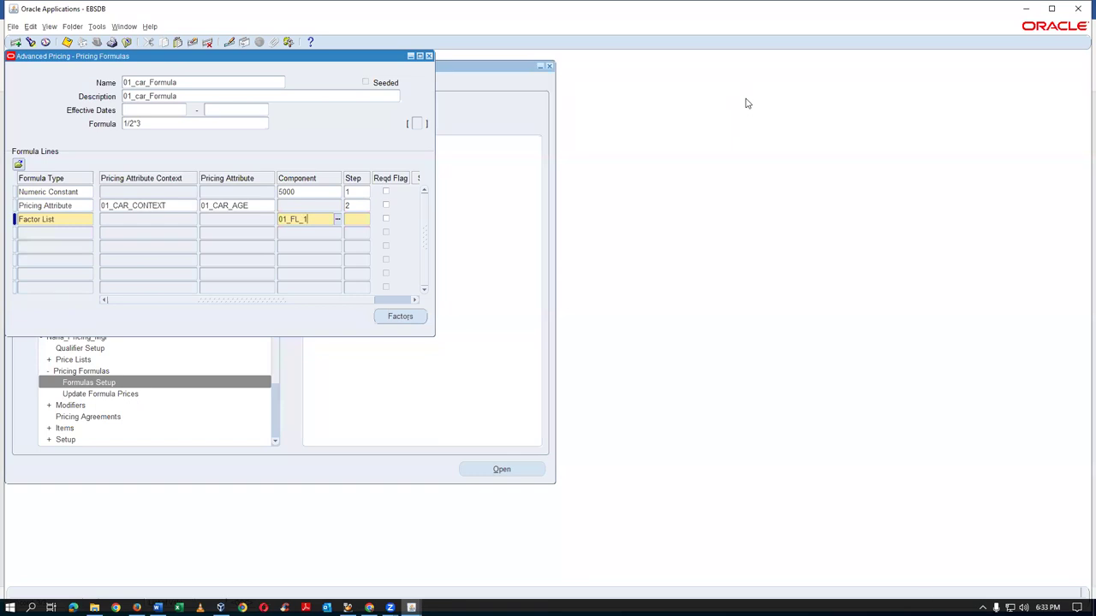
key(Tab)
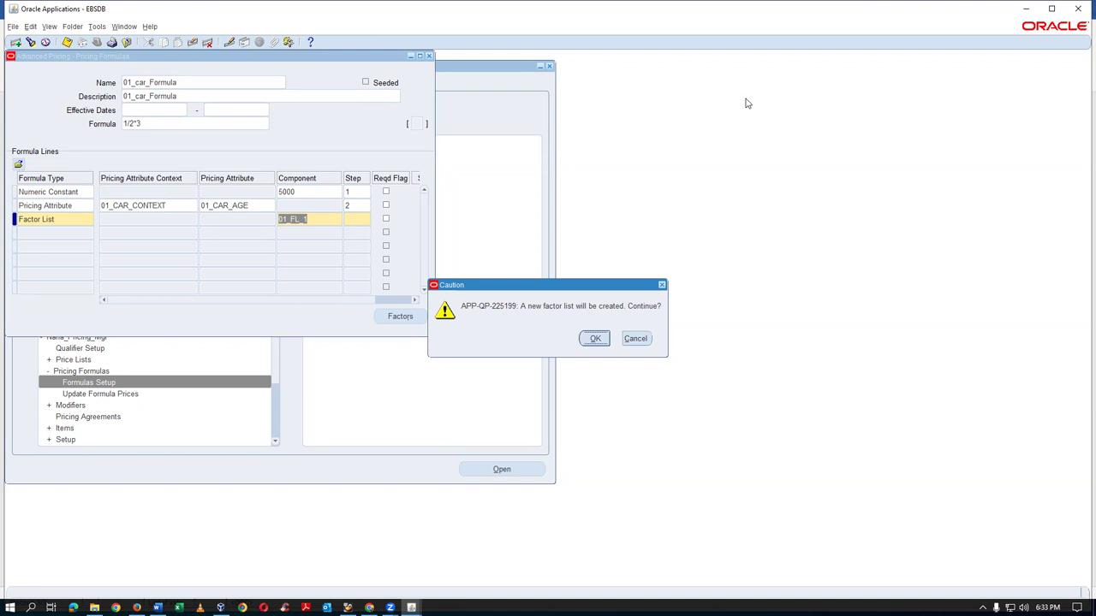
click(597, 339)
Step: Give the Factor List line step 3 and check it against the instructions
text(3)
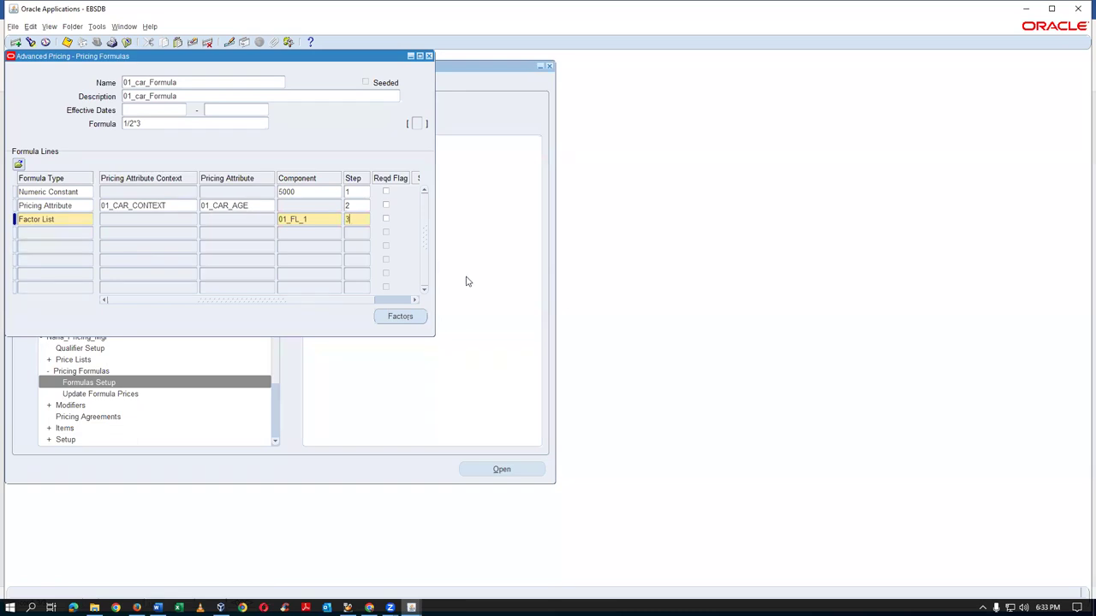
key(alt+Tab)
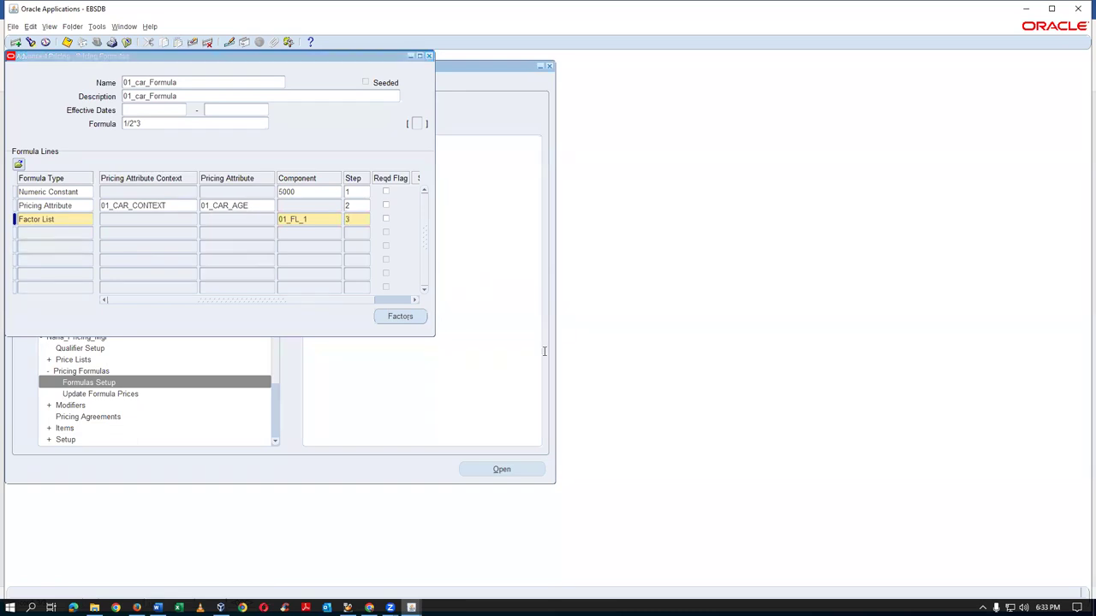
scroll(581, 406, down, 2)
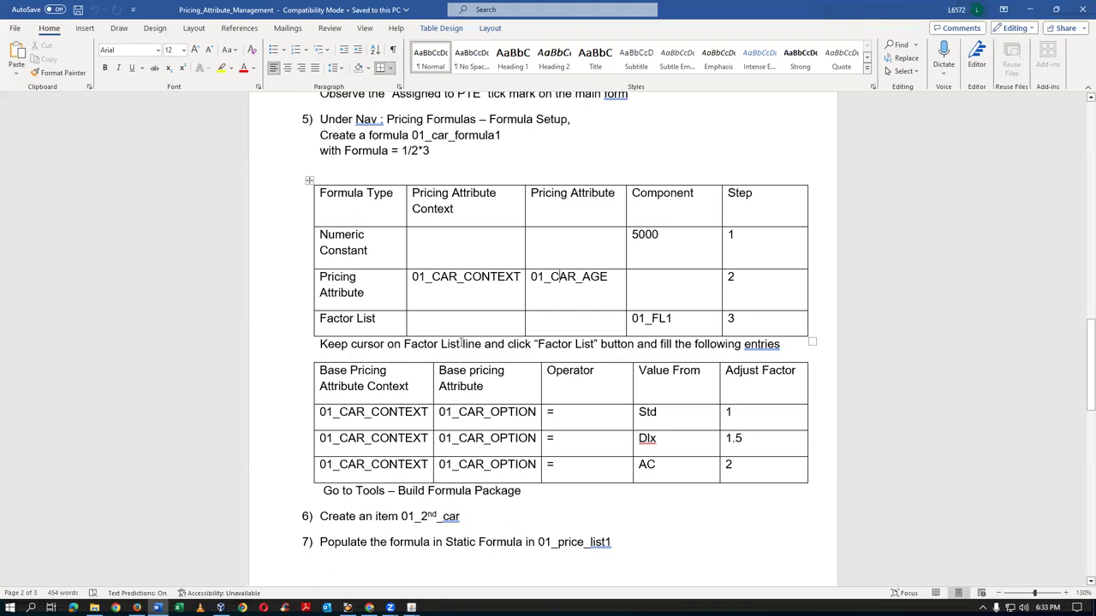
drag(539, 345, 591, 346)
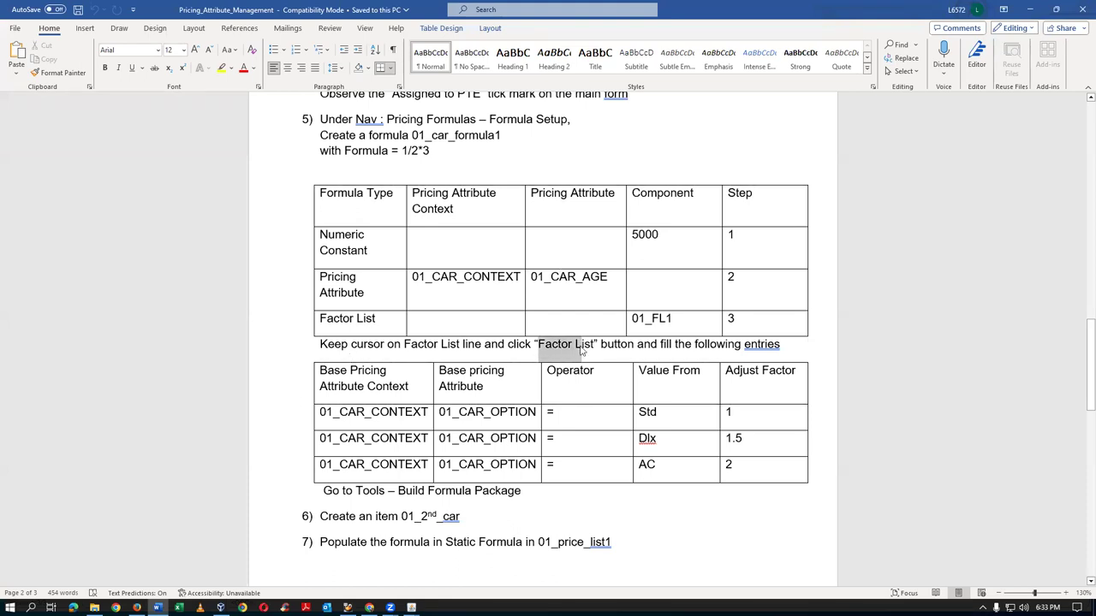
key(alt+Tab)
click(64, 219)
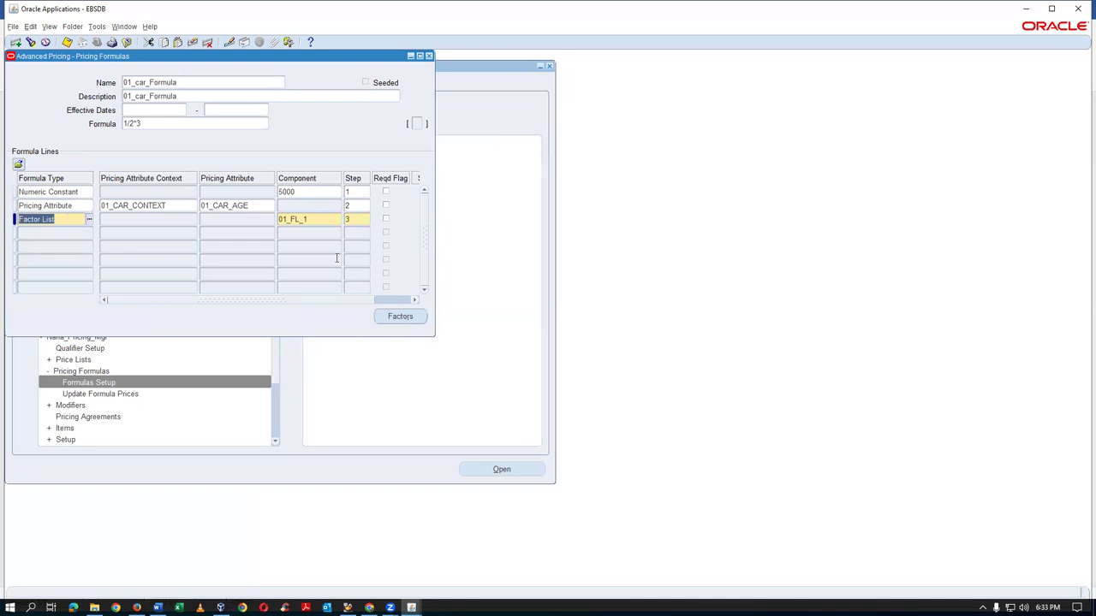
Step: Open the factors for 01_FL_1 and set the base context to 01_CAR_CONTEXT
click(415, 317)
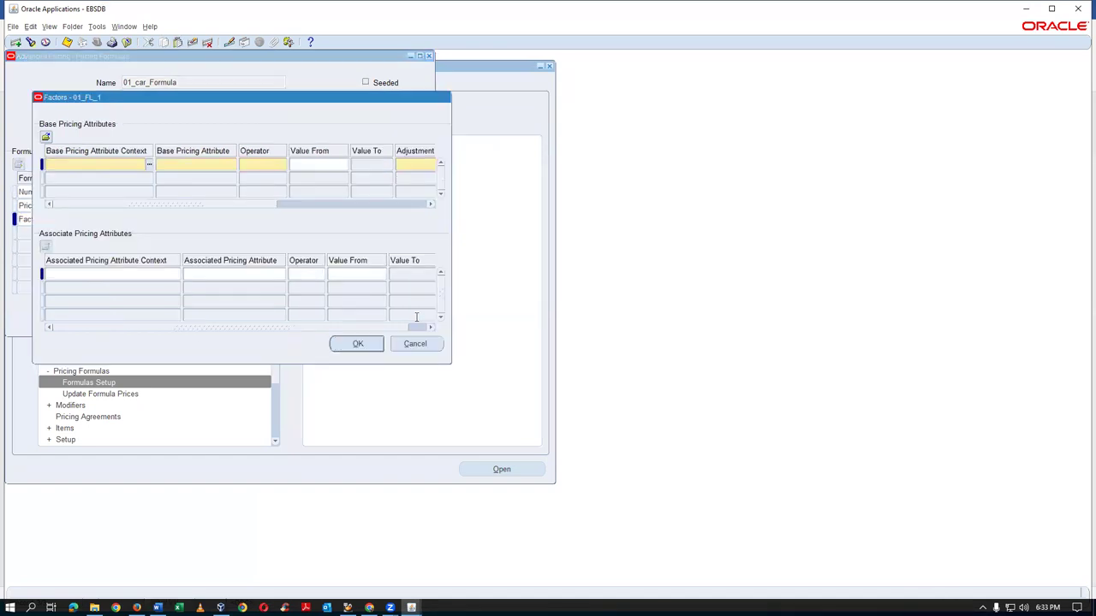
key(alt+Tab)
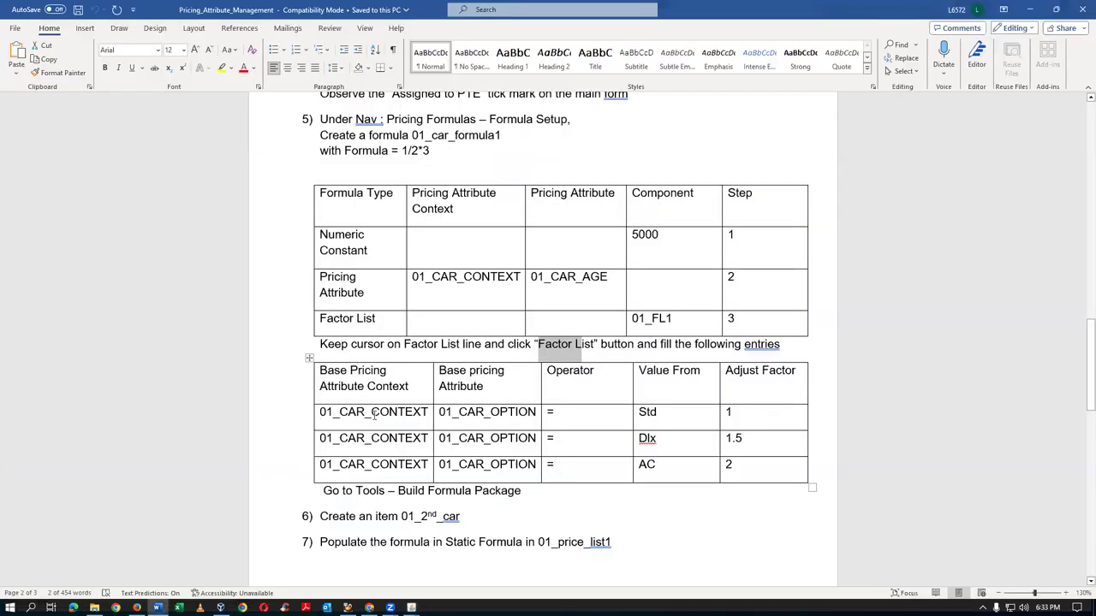
key(alt+Tab)
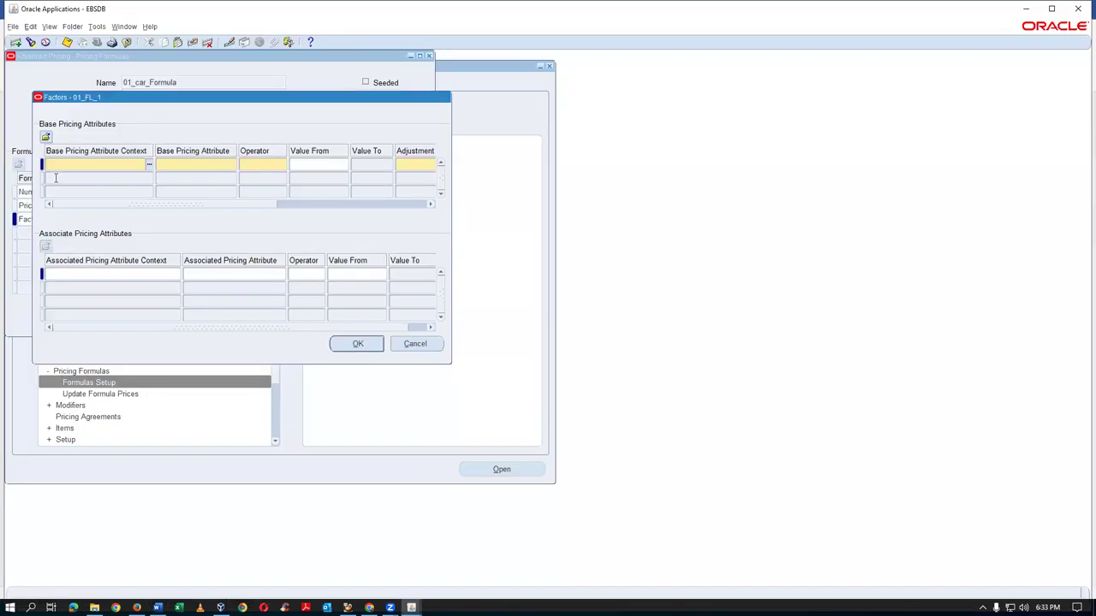
text(01)
key(Tab)
Step: Set the base pricing attribute to 01_CAR_OPTION with operator =
key(alt+Tab)
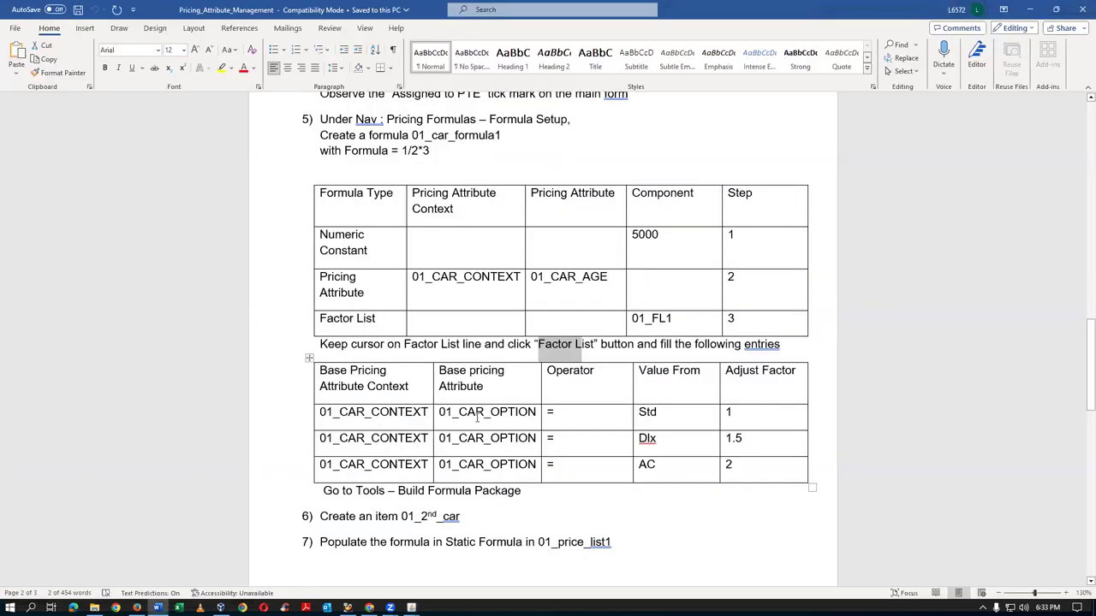
key(alt+Tab)
text(01)
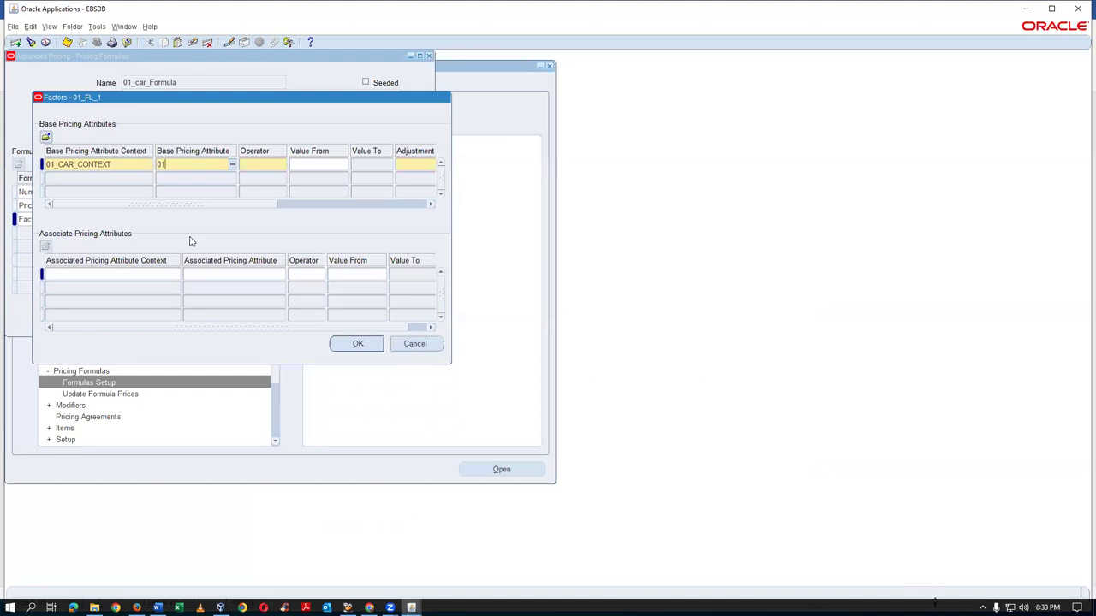
key(Tab)
click(191, 243)
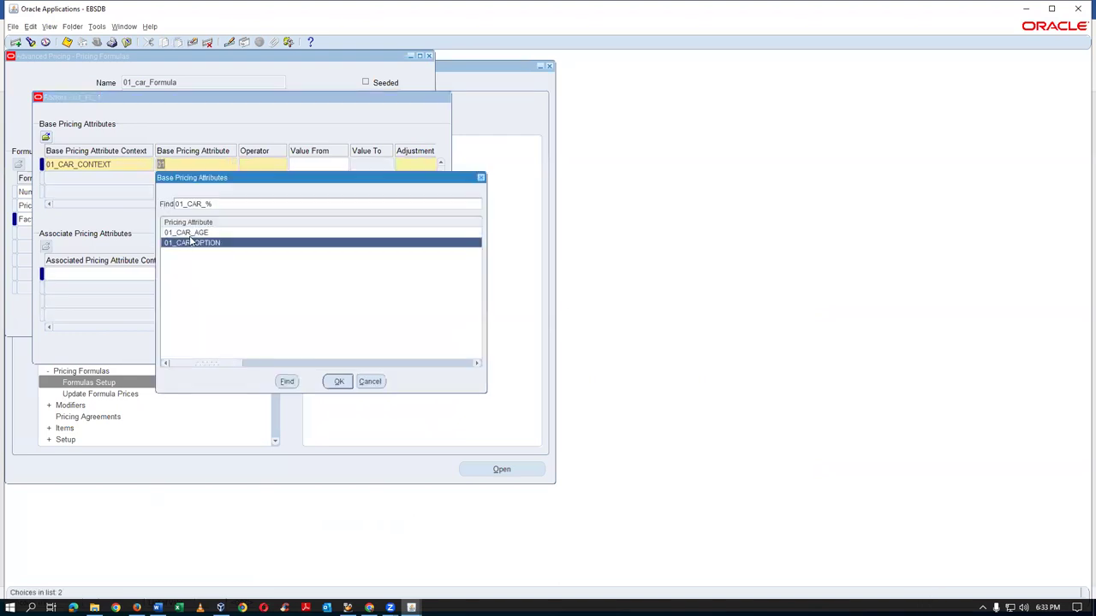
double_click(191, 243)
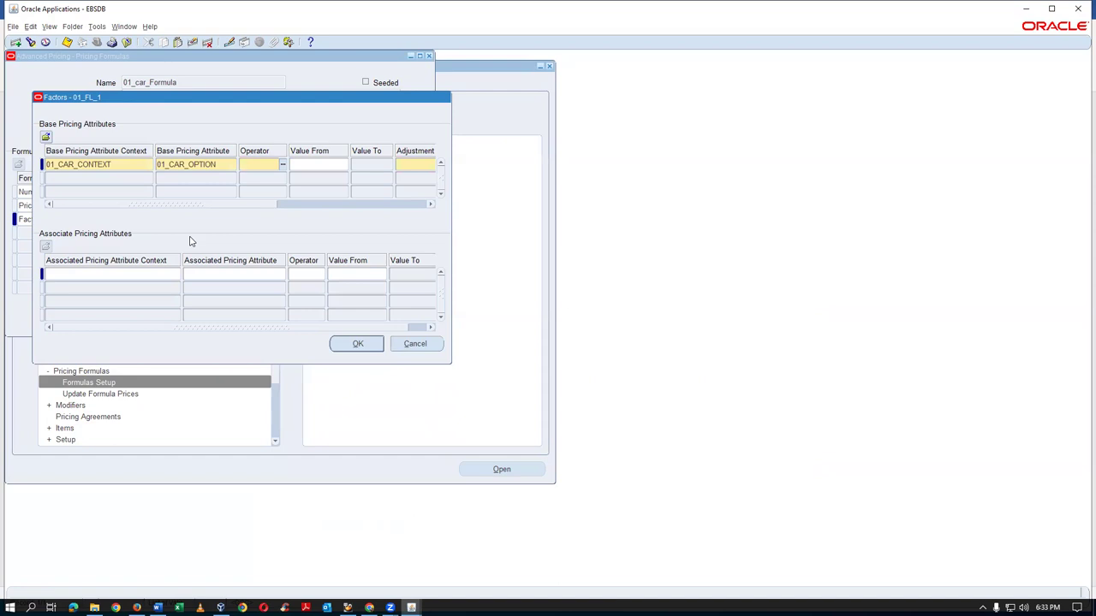
text(=)
key(Tab)
Step: Re-select 01_CAR_OPTION as the base pricing attribute, keeping the = operator
key(alt+Tab)
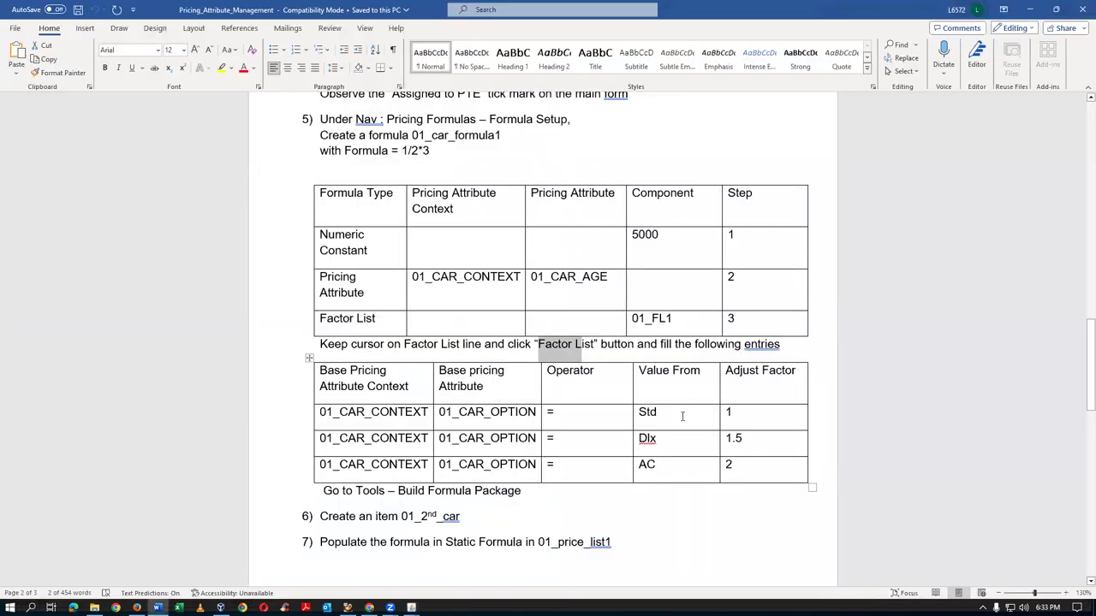
key(alt+Tab)
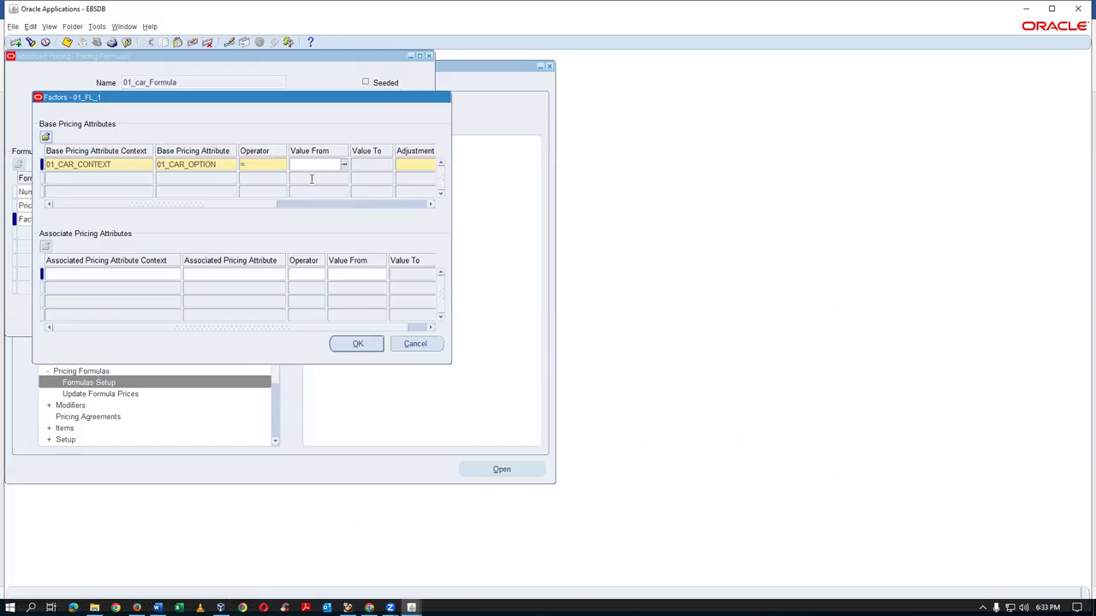
key(ctrl+l)
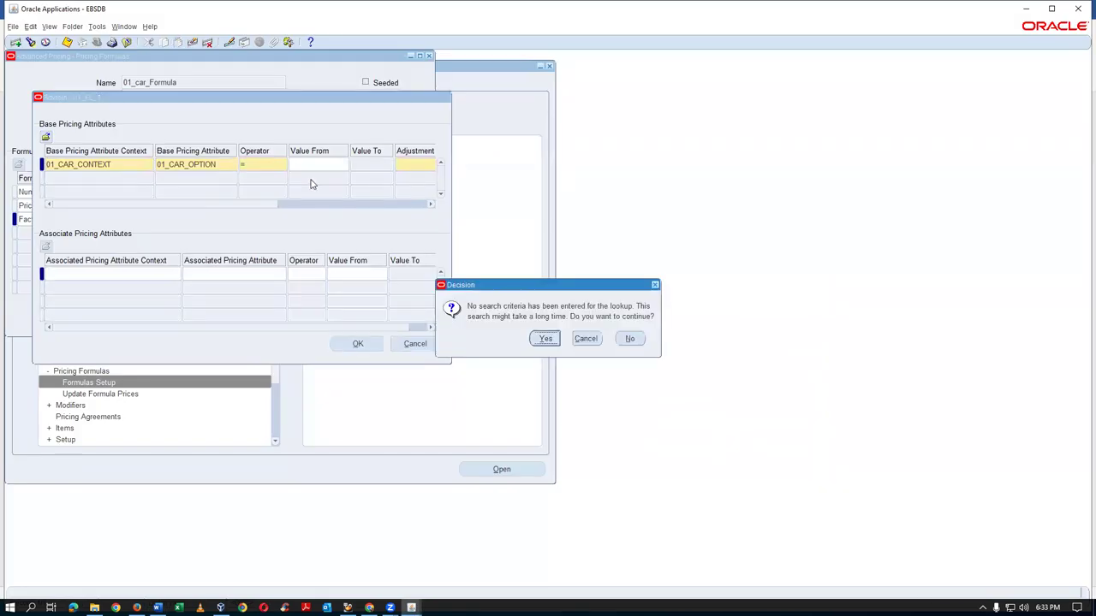
key(Return)
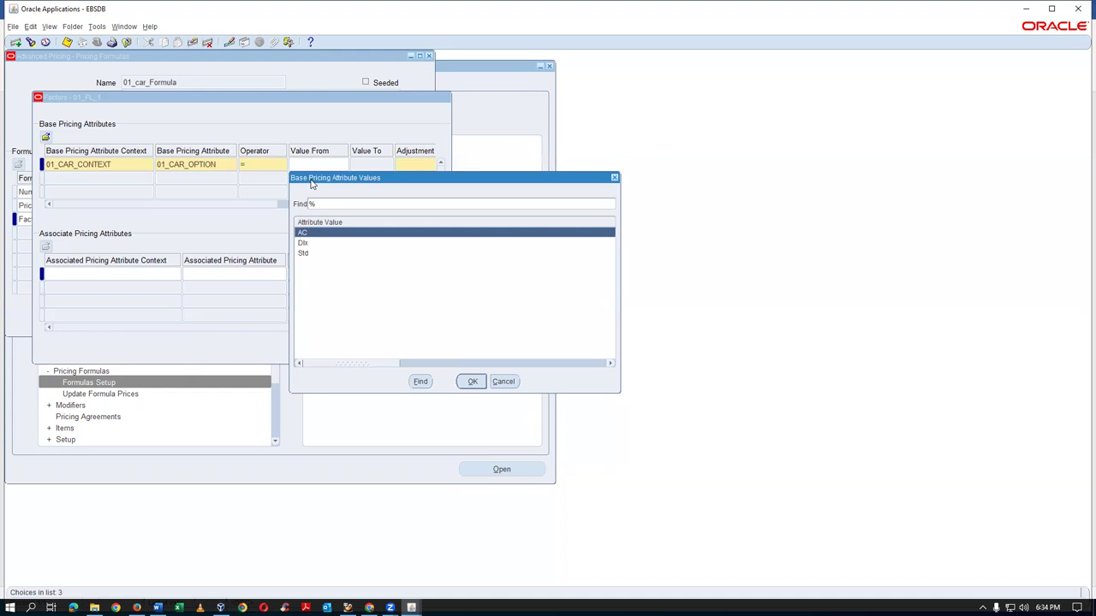
key(Escape)
click(227, 167)
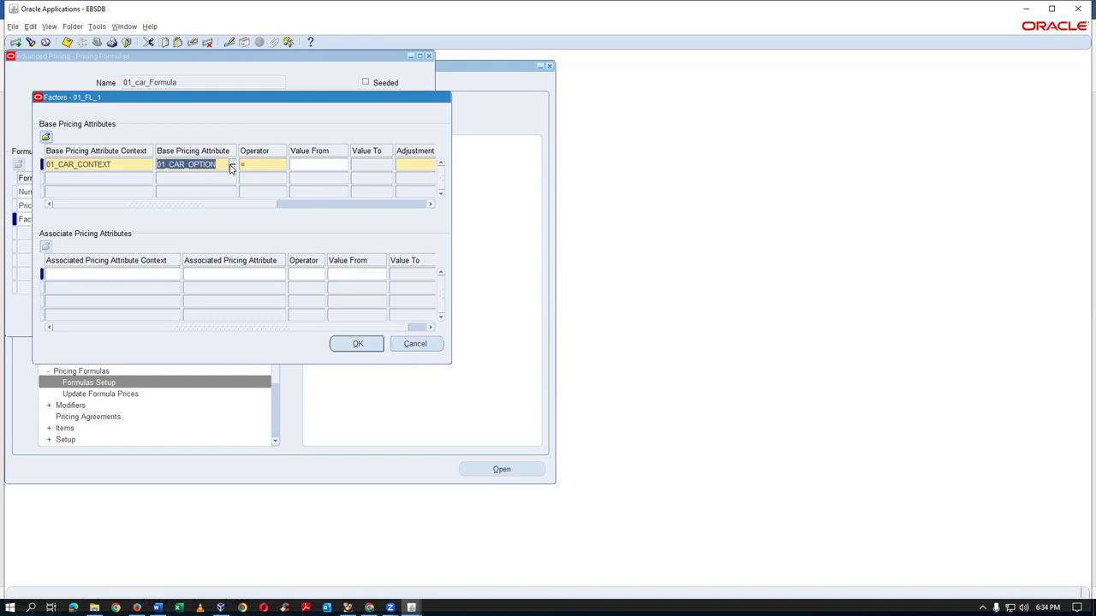
text(01_)
click(229, 168)
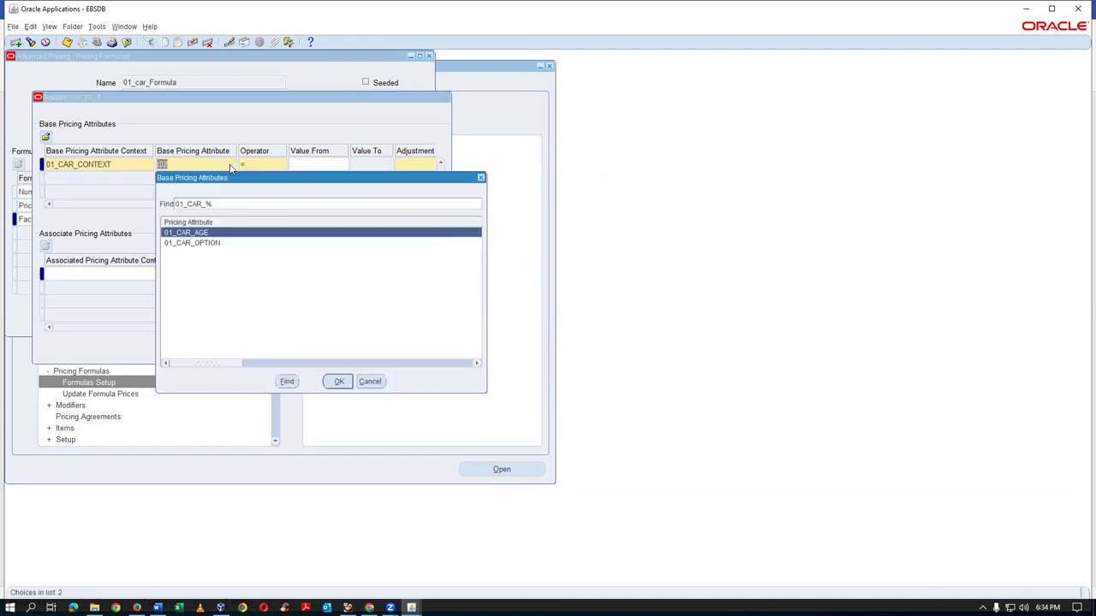
key(Down)
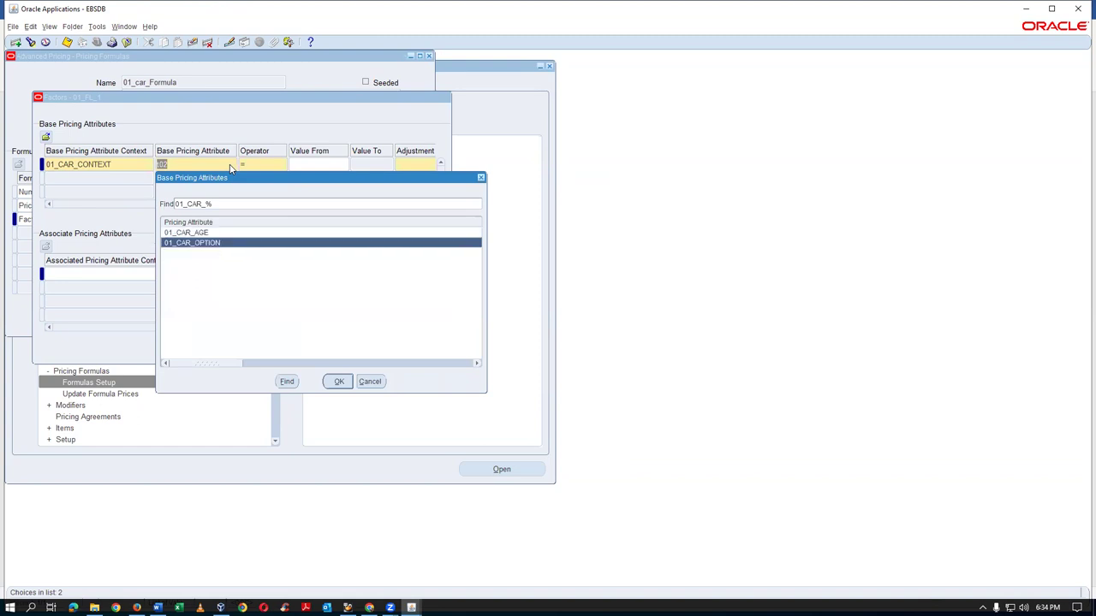
key(Return)
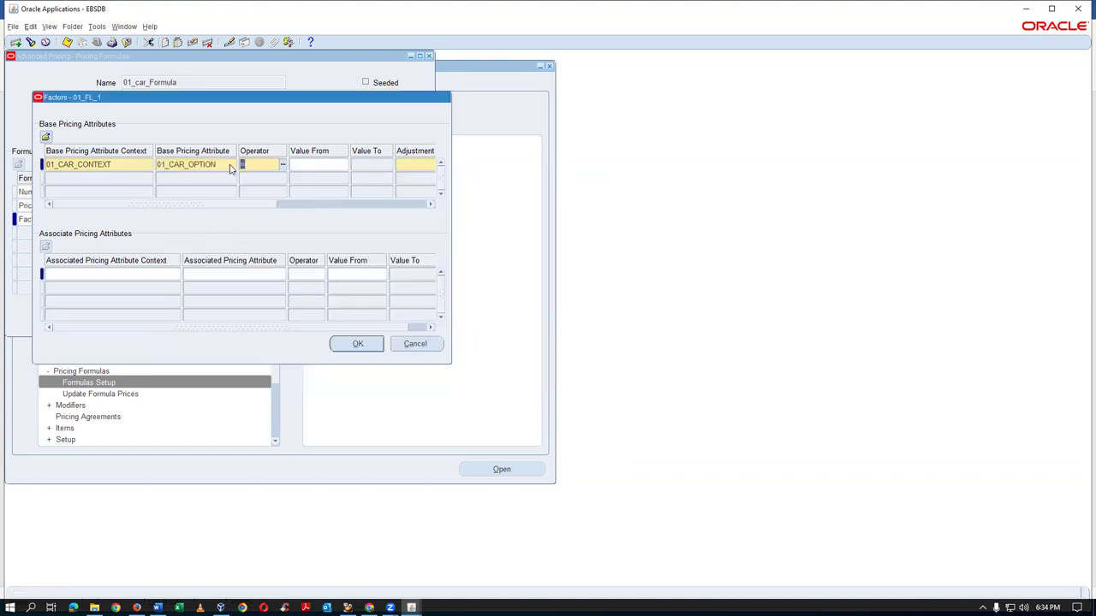
key(Tab)
Step: Choose Std as the Value From and check its adjustment factor in the instructions
key(ctrl+l)
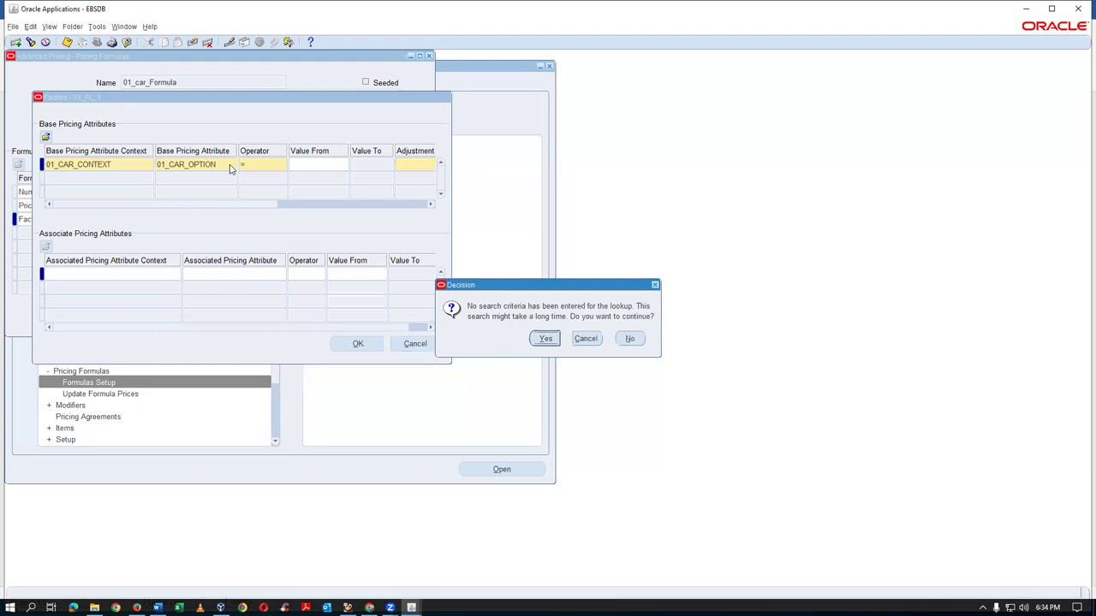
key(Return)
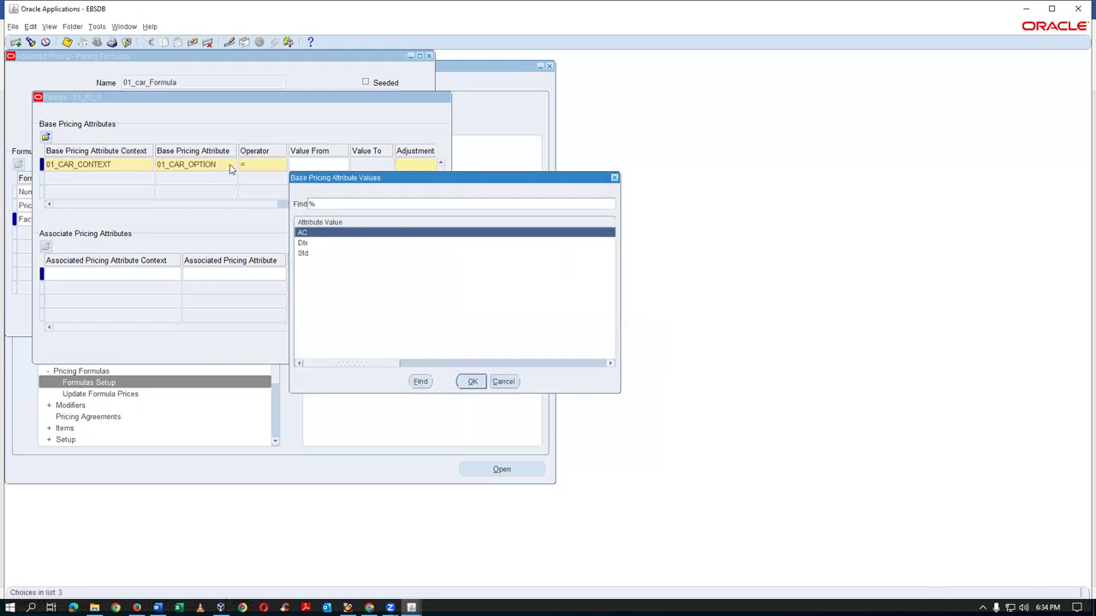
key(Down)
key(Down)
key(Return)
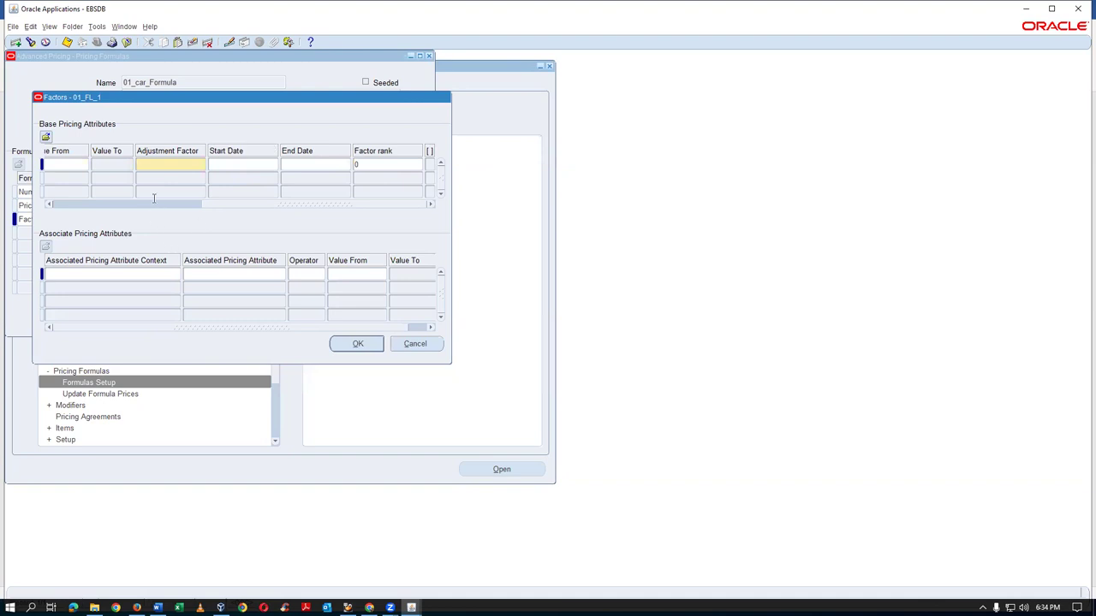
key(alt+Tab)
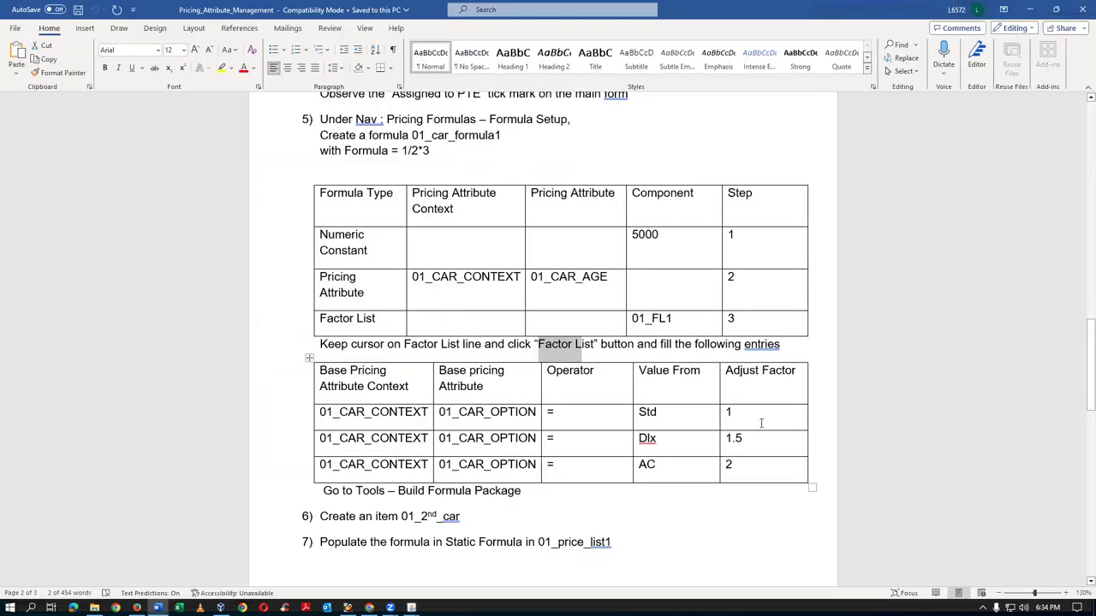
click(747, 415)
key(alt+Tab)
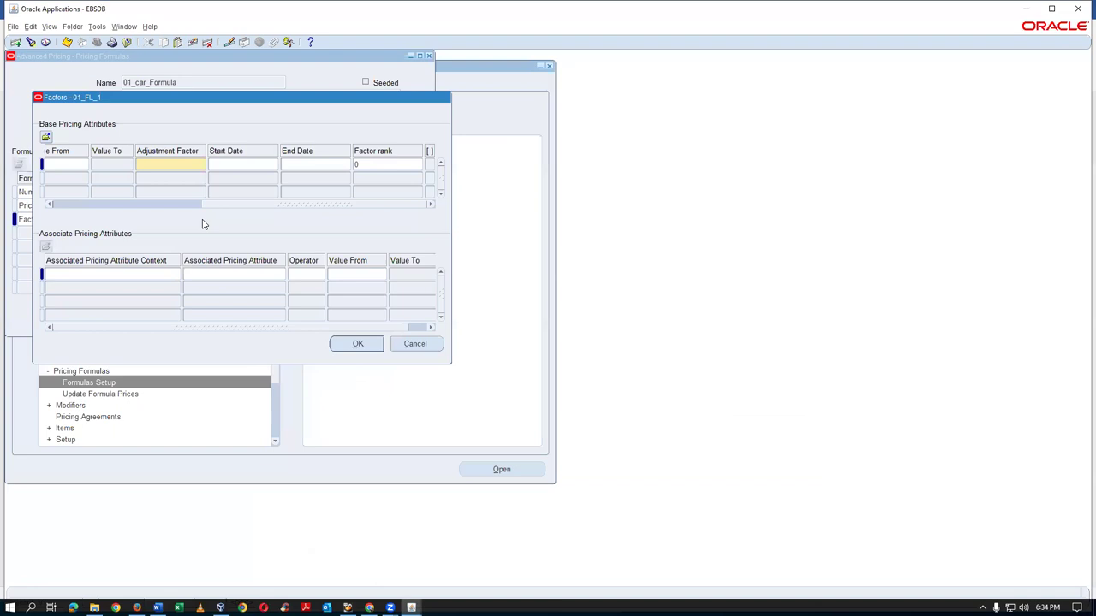
Step: Give Std adjustment factor 1 and add a copied row mapping Dlx to 1.5
text(1)
key(Down)
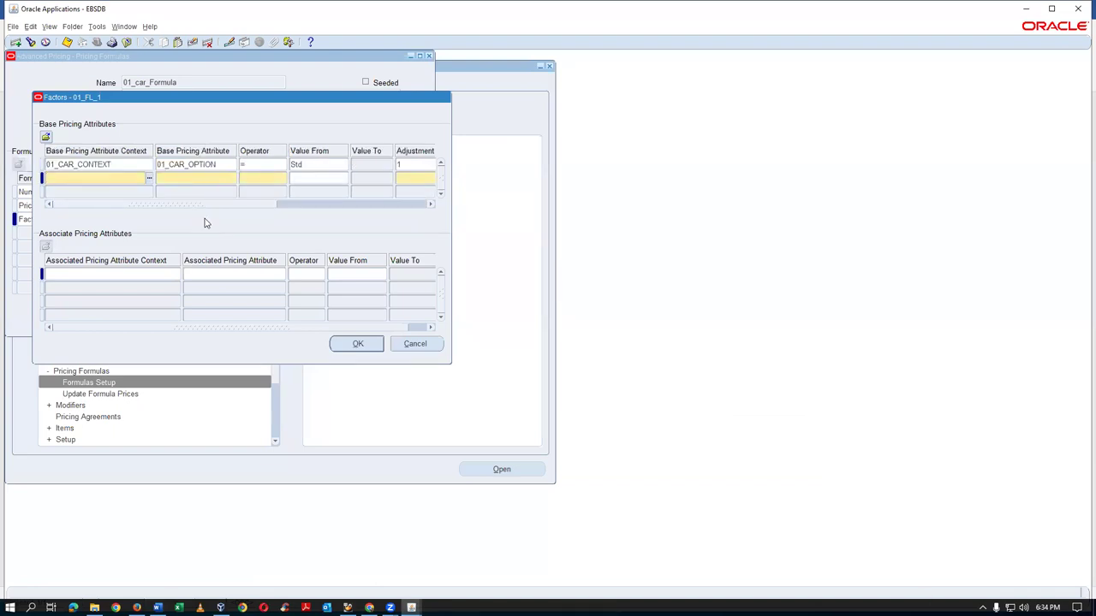
key(shift+F5)
key(Tab)
key(shift+F5)
key(Tab)
key(shift+F5)
key(Tab)
key(ctrl+l)
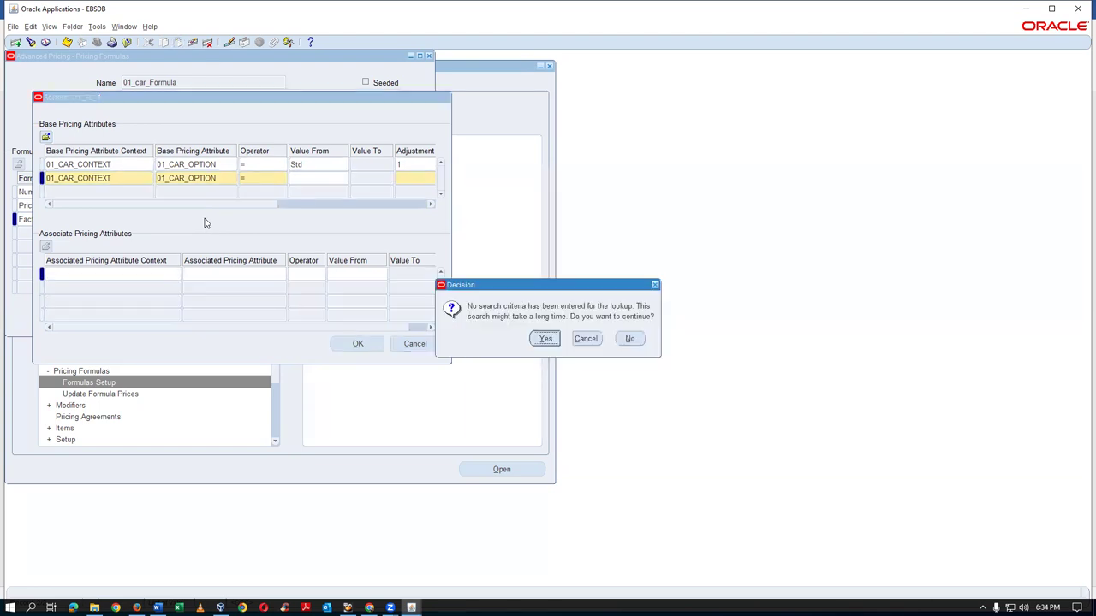
key(Return)
key(Down)
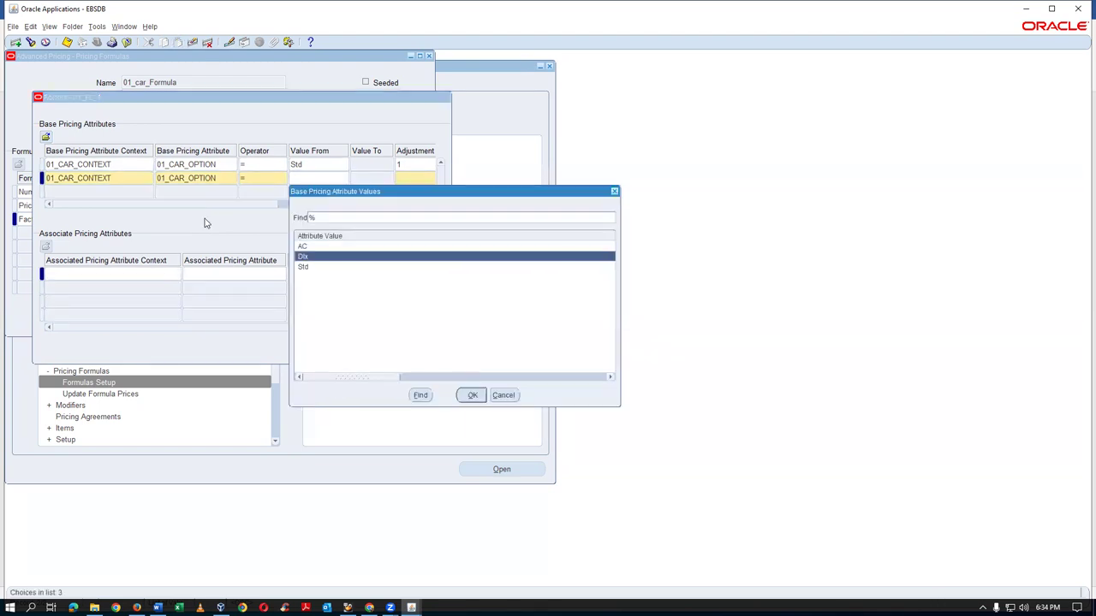
key(Return)
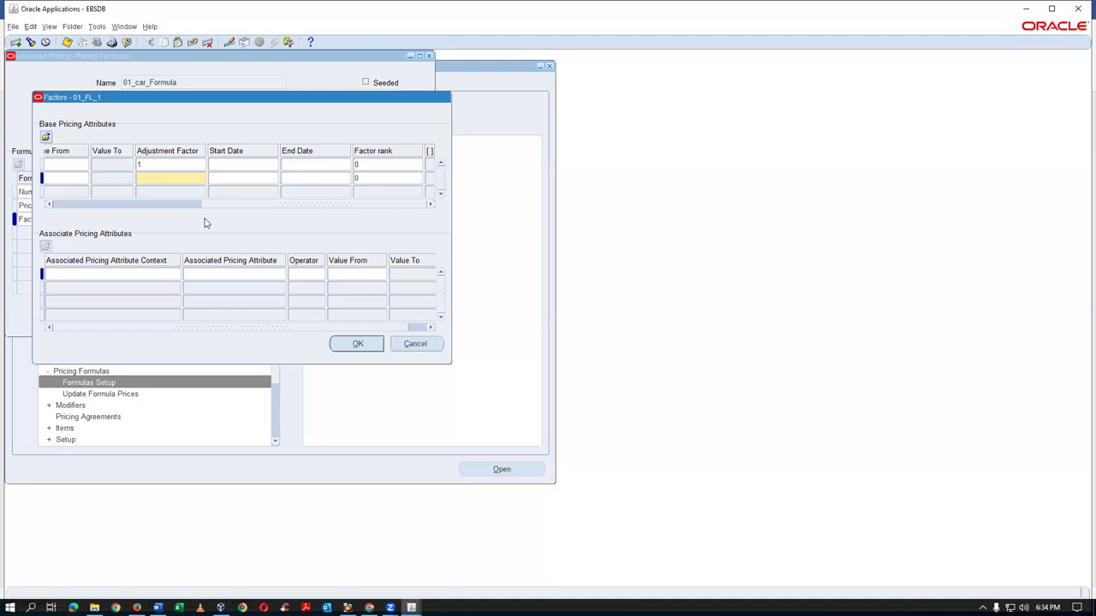
text(1.5)
Step: Add a third copied 01_CAR_OPTION row mapping AC to adjustment factor 2
key(Down)
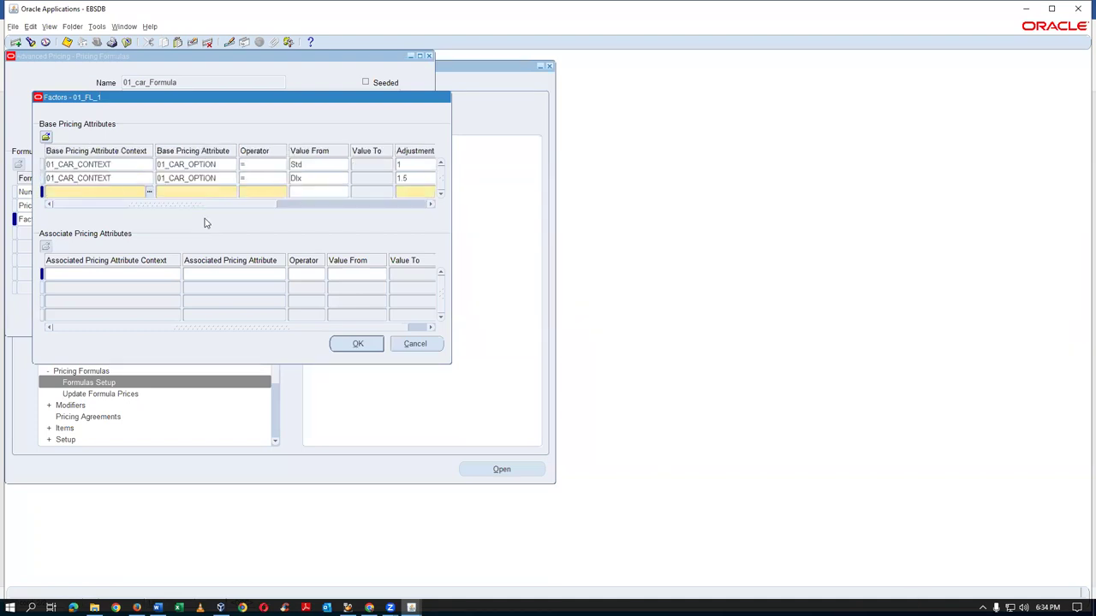
key(shift+F5)
key(Tab)
key(shift+F5)
key(Tab)
key(shift+F5)
key(Tab)
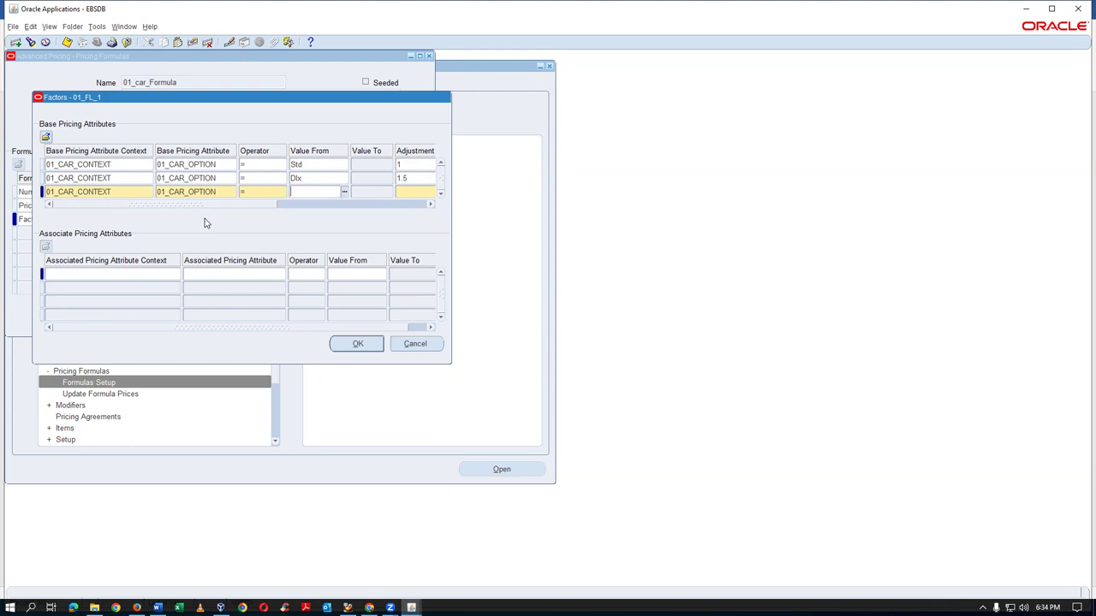
key(ctrl+l)
key(Return)
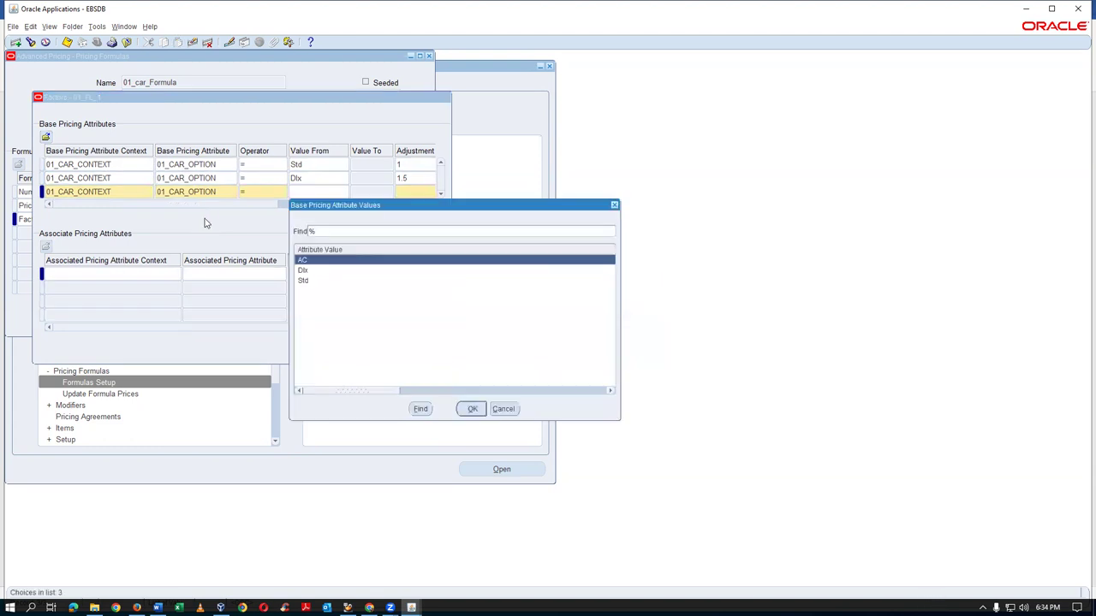
key(Return)
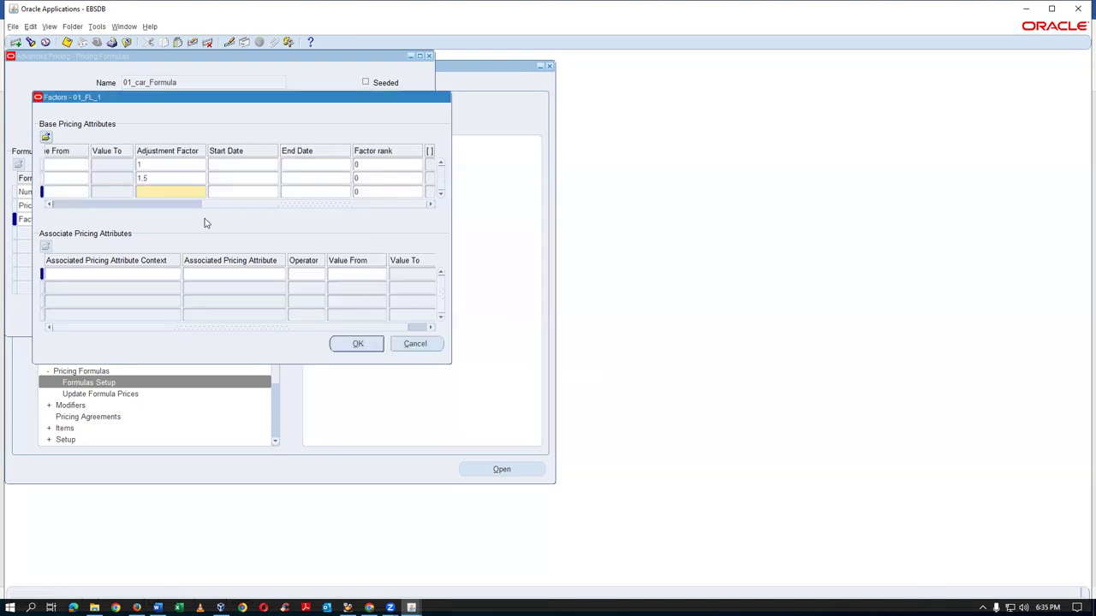
text(2)
drag(262, 206, 124, 232)
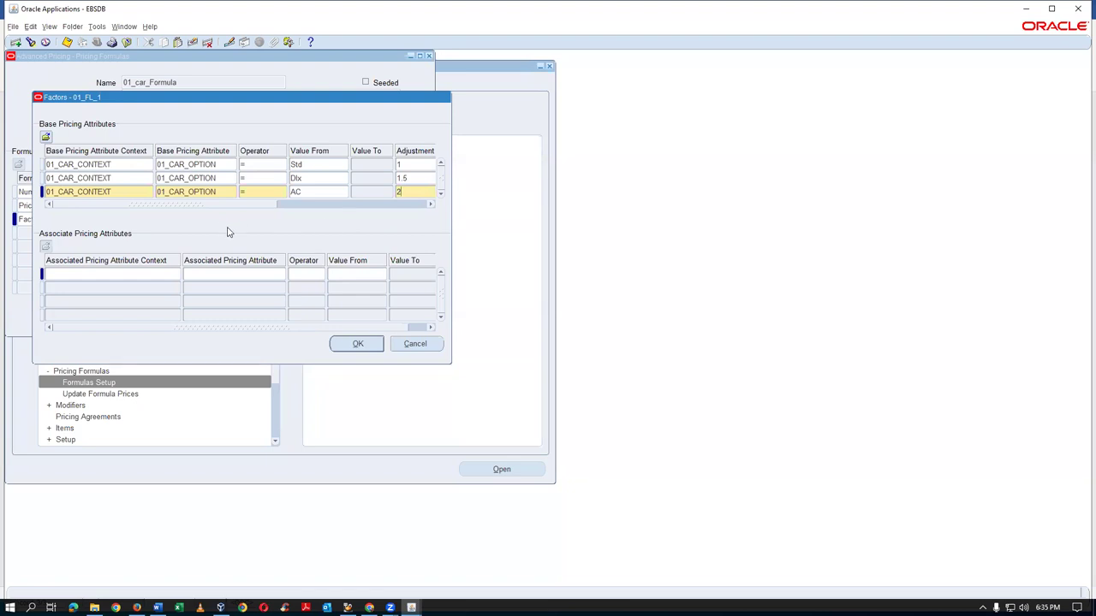
Step: Confirm the 01_FL_1 factor entries and save the 01_car_Formula pricing formula (1/2*3)
click(376, 343)
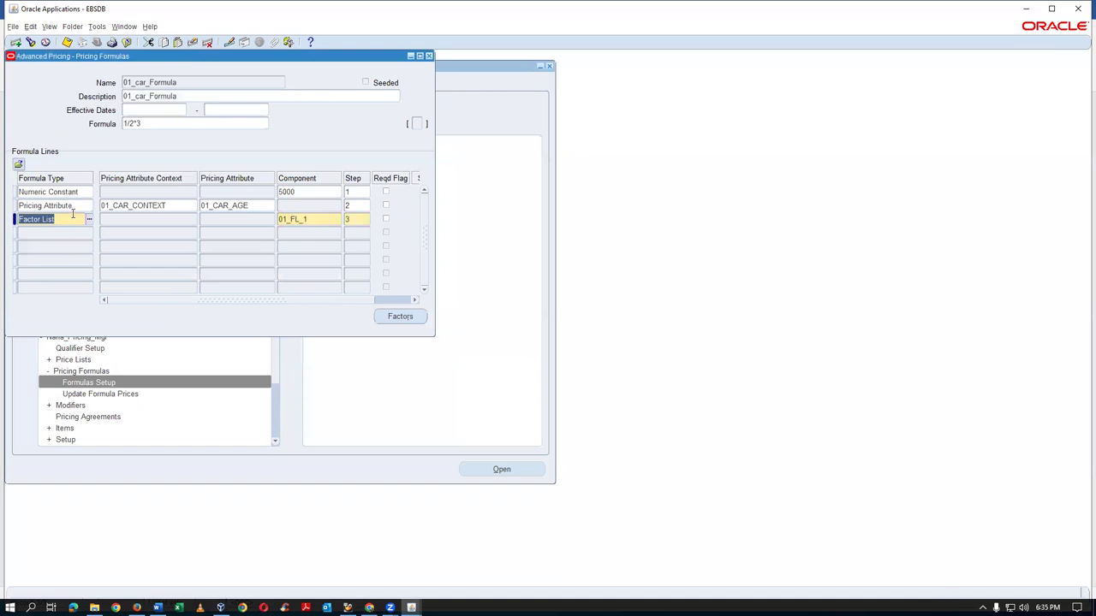
click(74, 205)
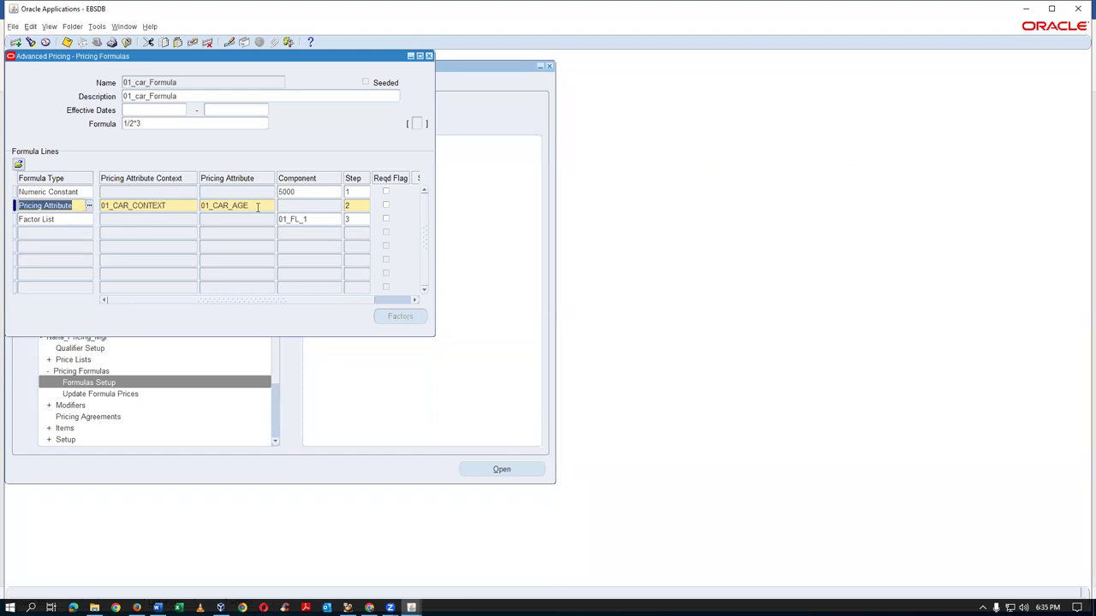
click(81, 224)
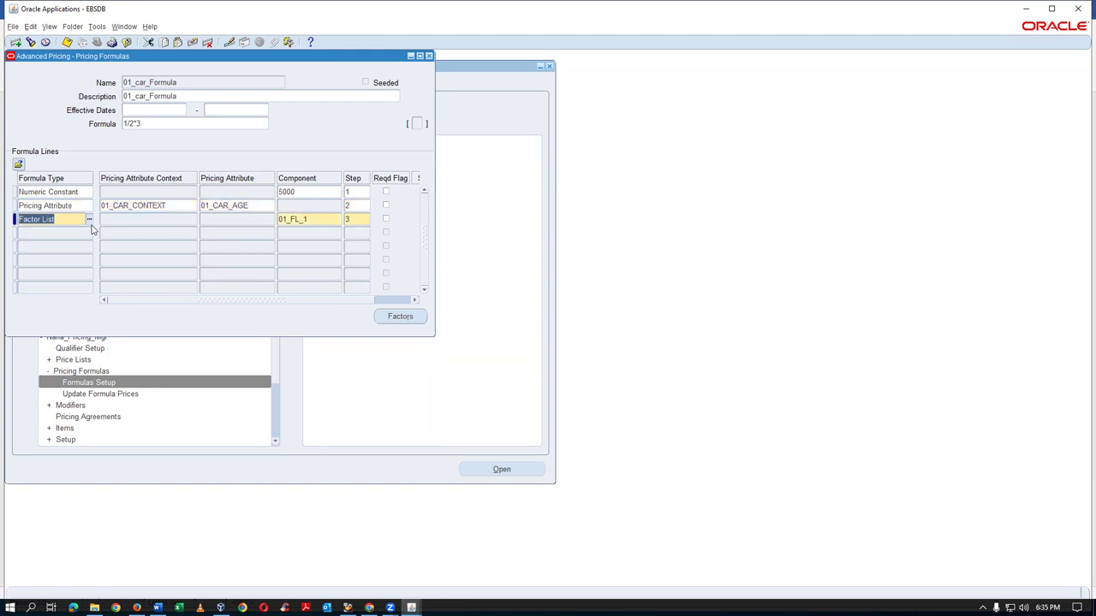
key(ctrl+s)
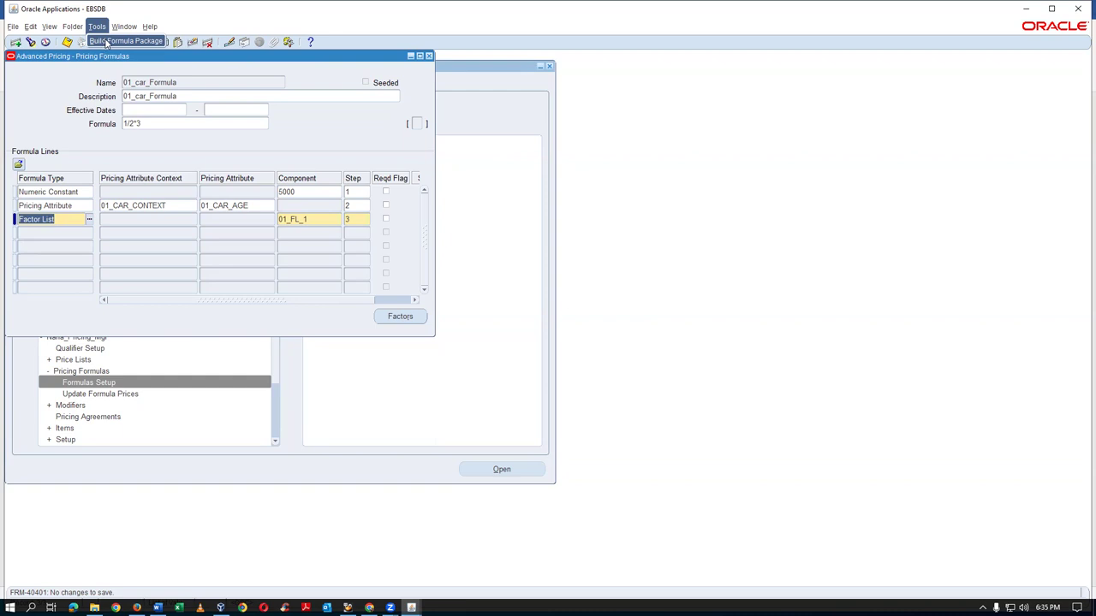
Step: Build the formula package for 01_car_Formula and close the Pricing Formulas window
click(106, 43)
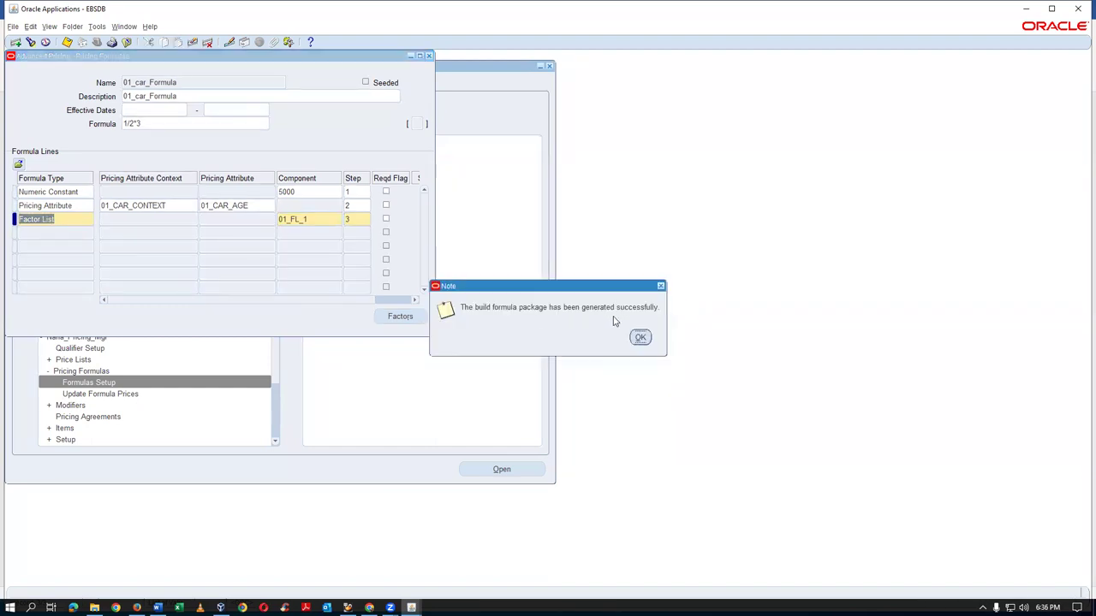
click(642, 338)
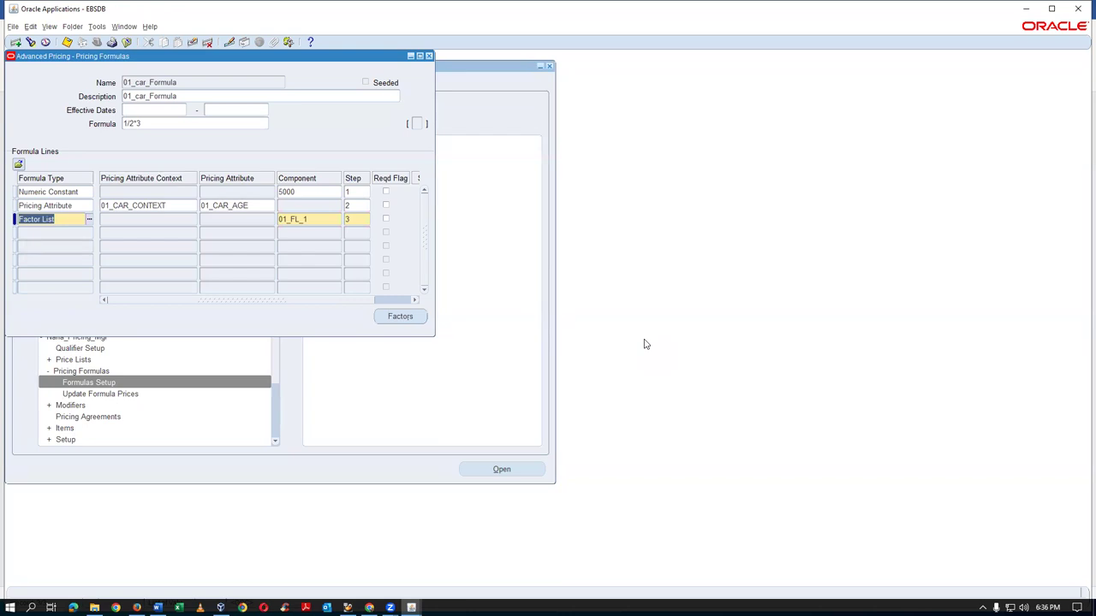
key(ctrl+F4)
Step: Check the next step in the Word instructions, then return to Oracle Applications
key(alt+Tab)
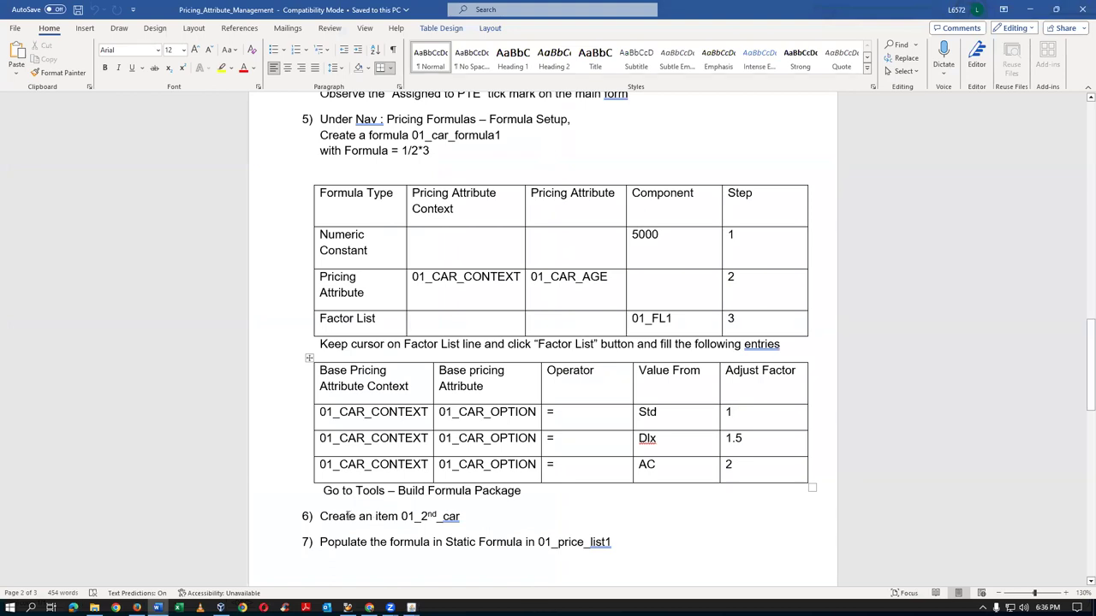
drag(343, 516, 485, 516)
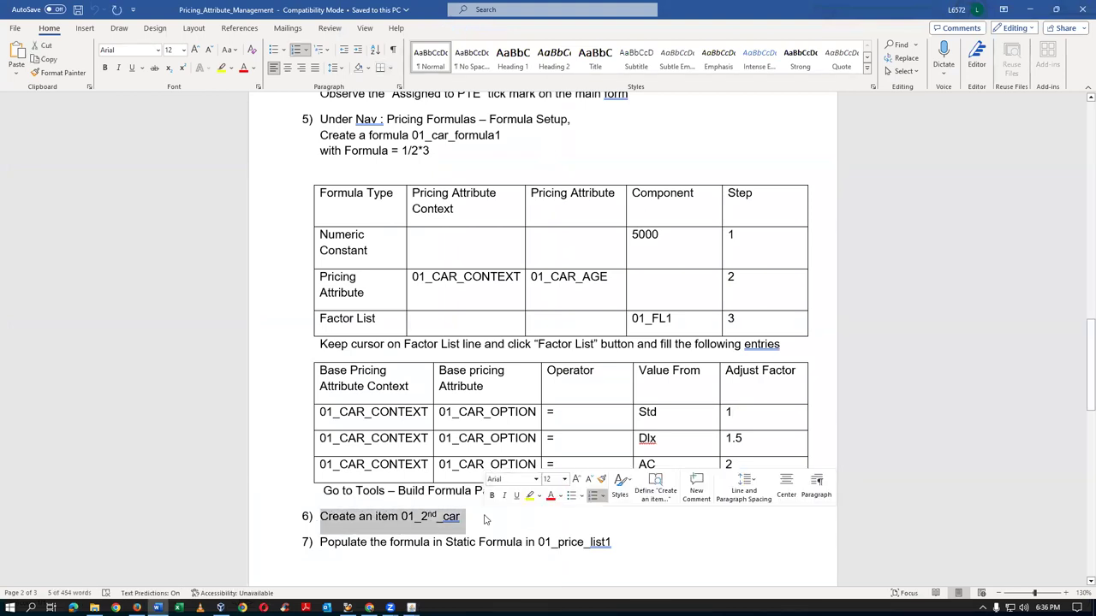
key(alt+Tab)
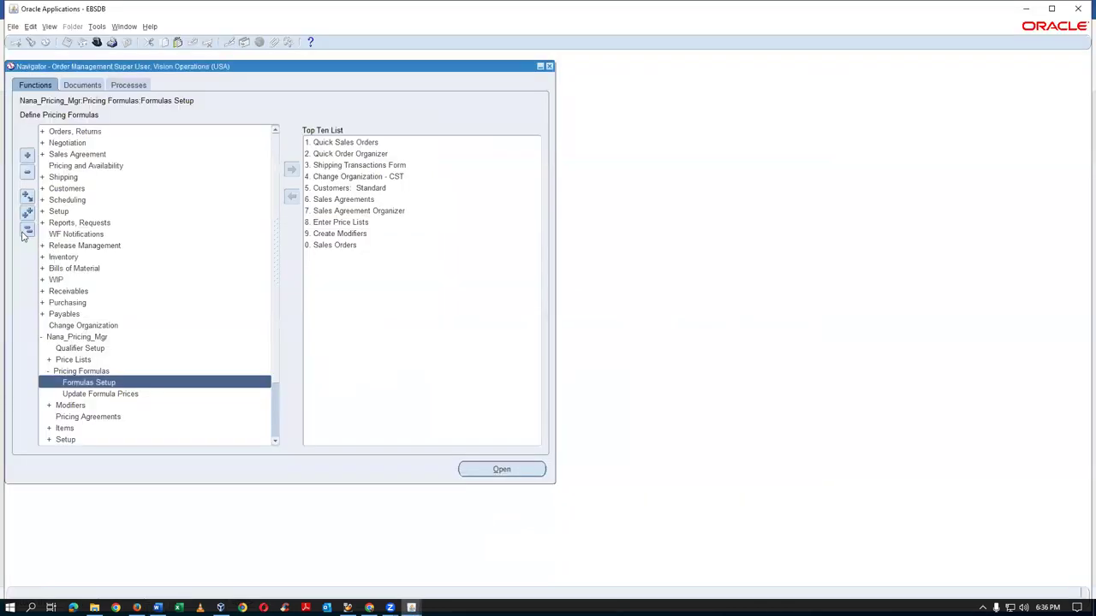
Step: Open Inventory > Items > Master Items and narrow the organization list with 'm'
click(26, 229)
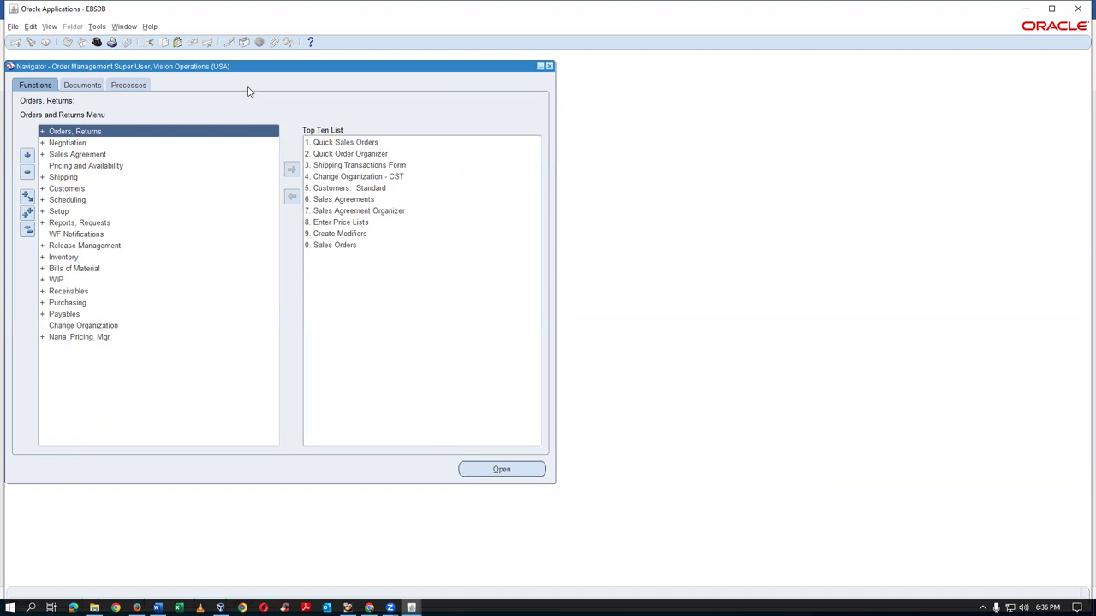
double_click(77, 258)
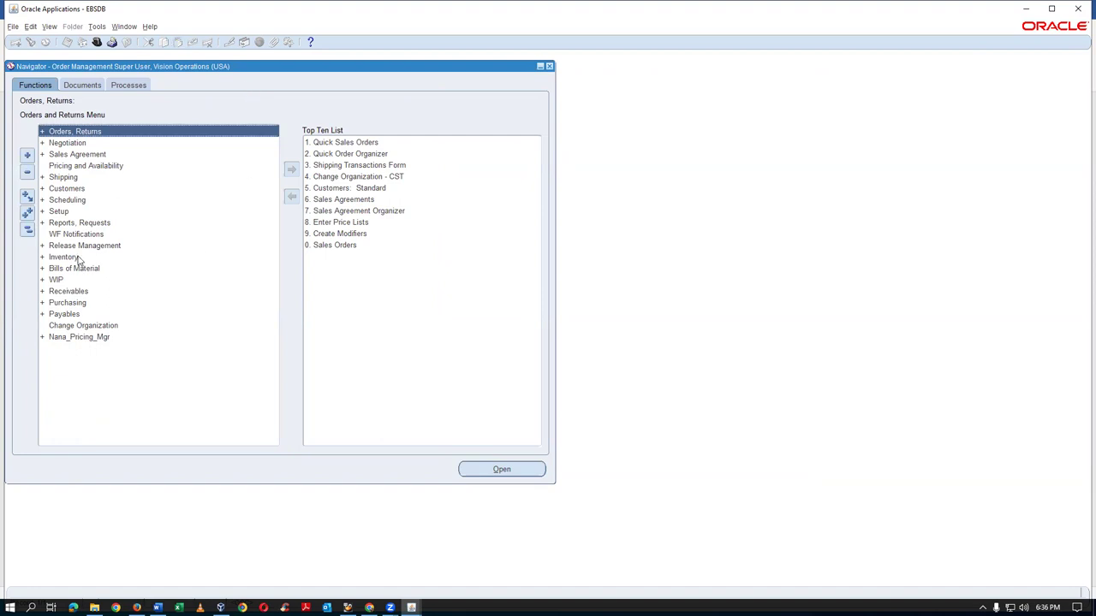
double_click(82, 303)
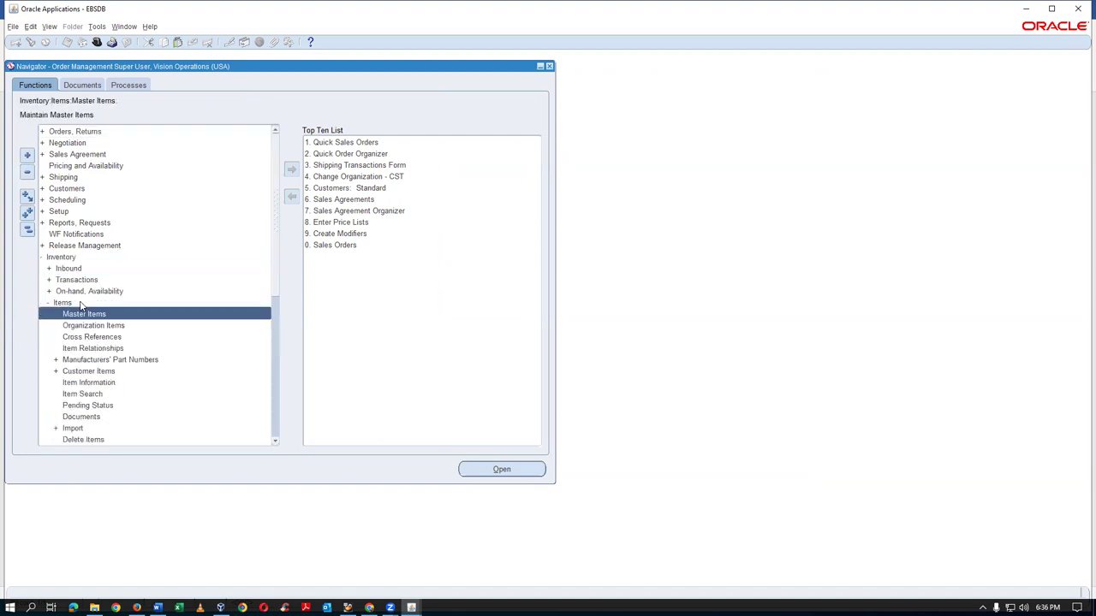
double_click(108, 315)
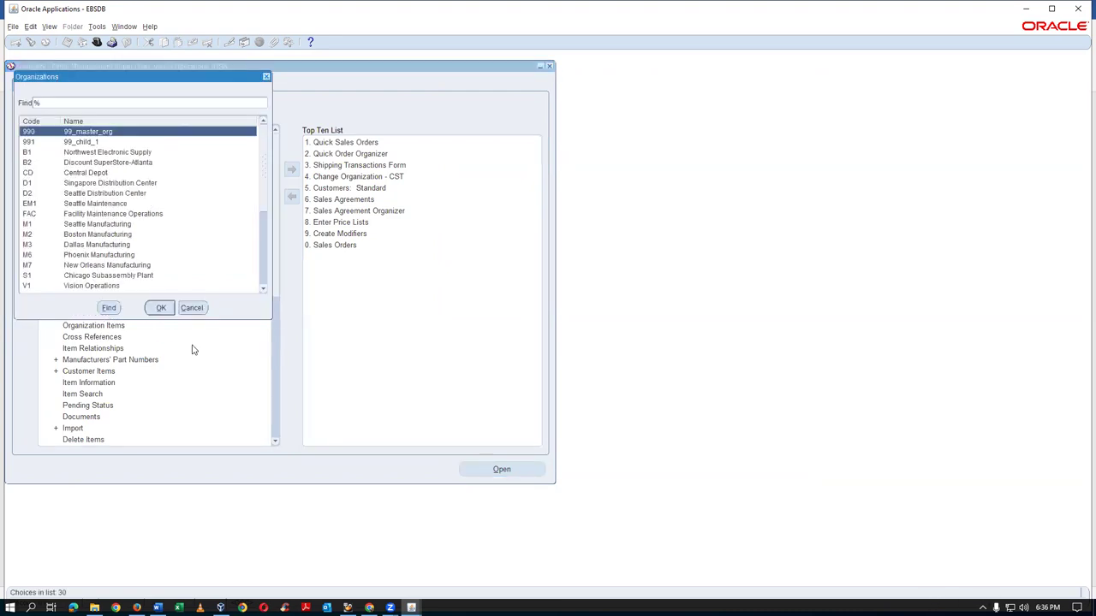
text(m)
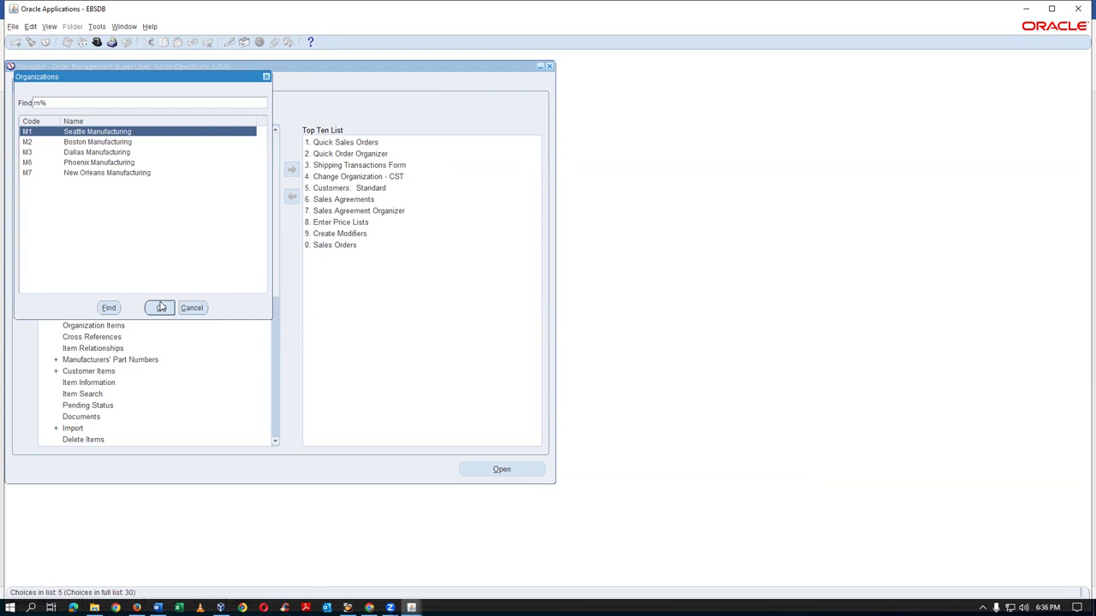
click(160, 307)
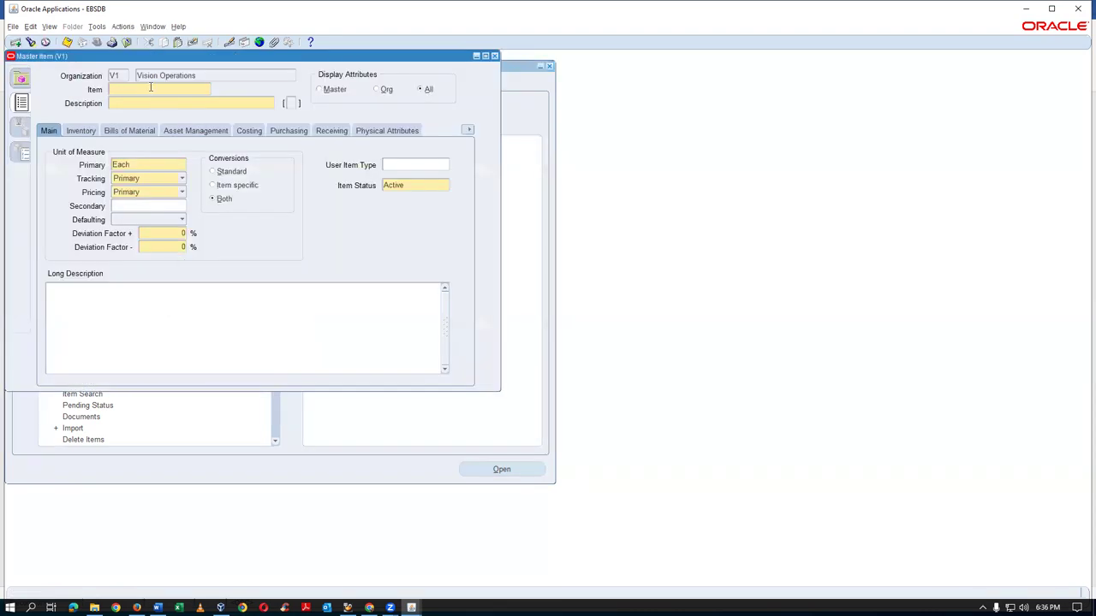
Step: Create item t02_2nd_car with matching description from the Purchased Item template
text(t02_2nd_car)
drag(171, 89, 109, 89)
key(ctrl+c)
click(131, 103)
key(ctrl+v)
key(alt+t)
text(cpur)
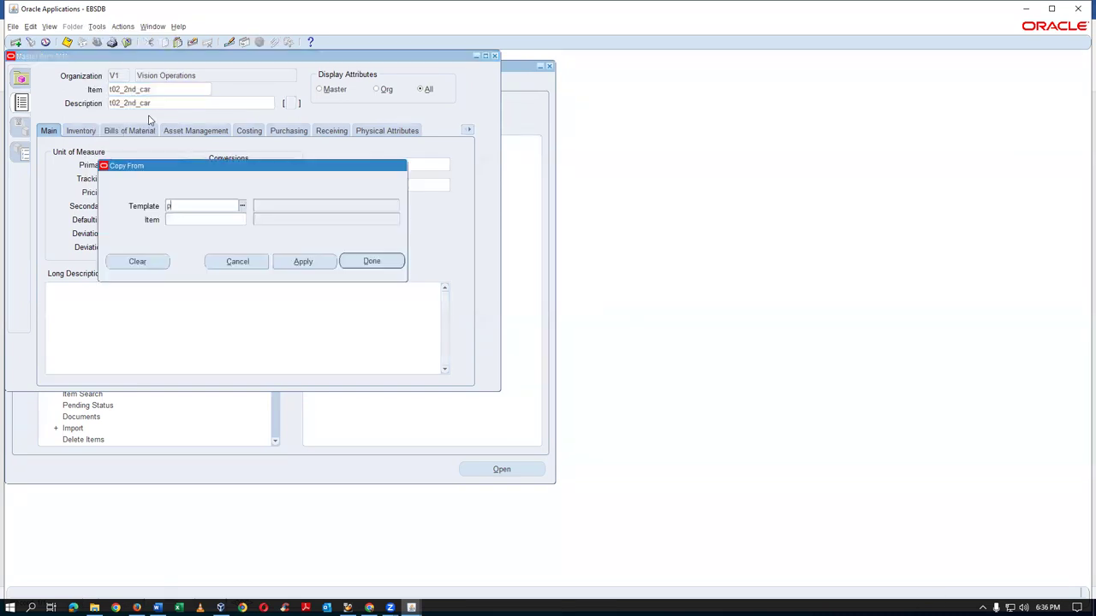
key(Tab)
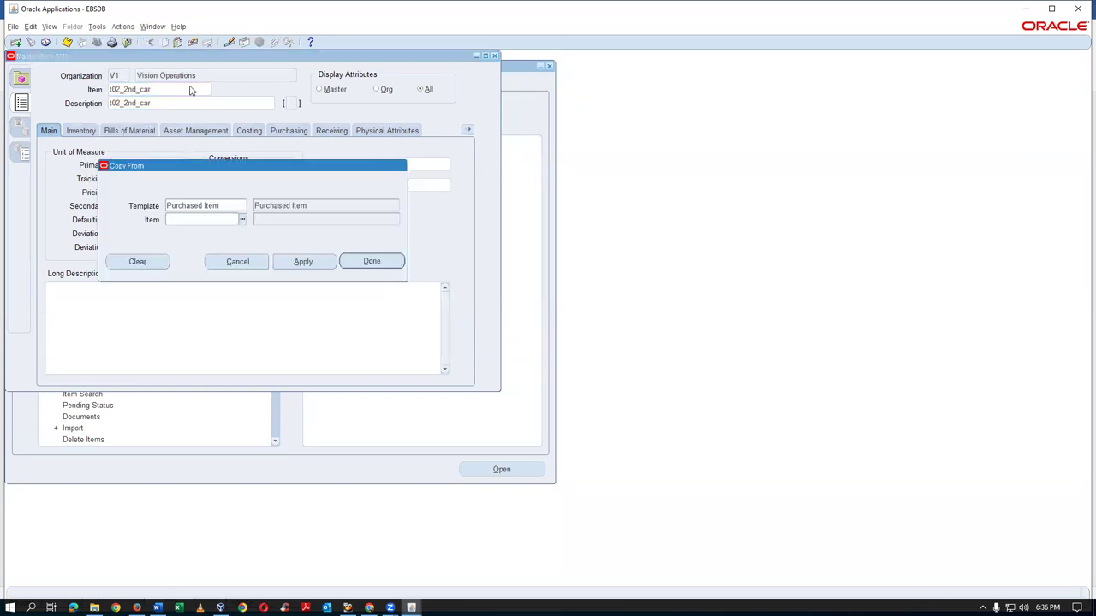
click(377, 260)
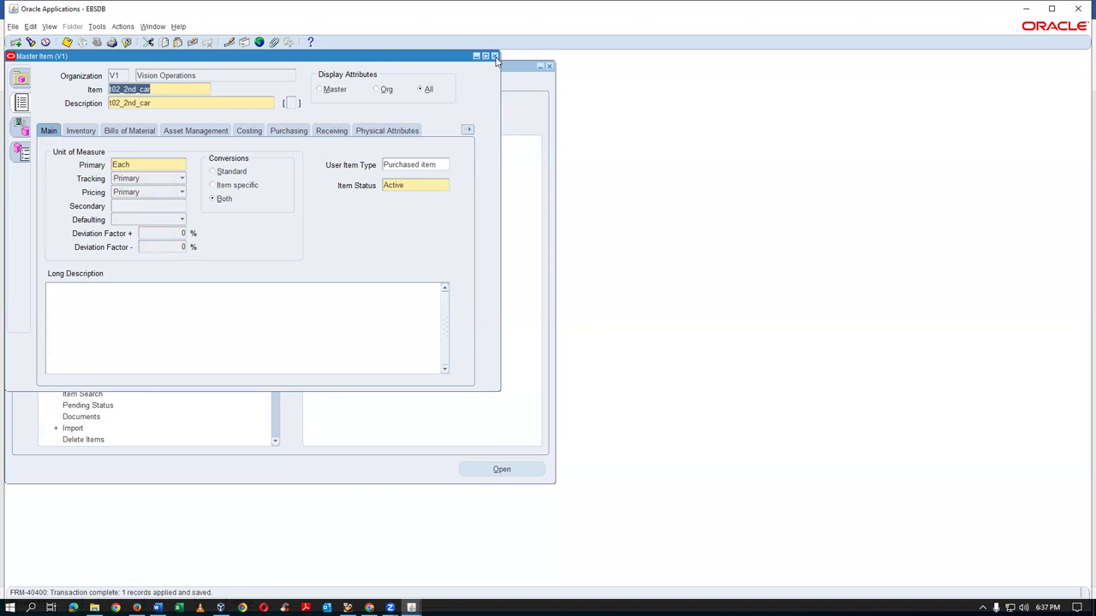
Step: Assign t02_2nd_car to M1 Seattle Manufacturing and close the Master Item form
key(alt+t)
key(Return)
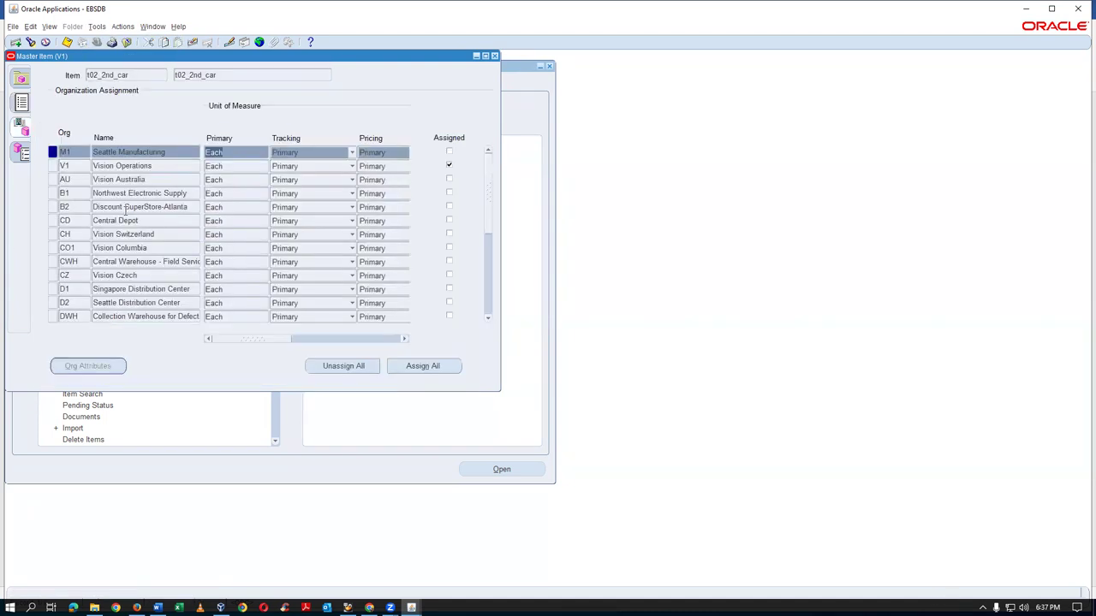
click(449, 152)
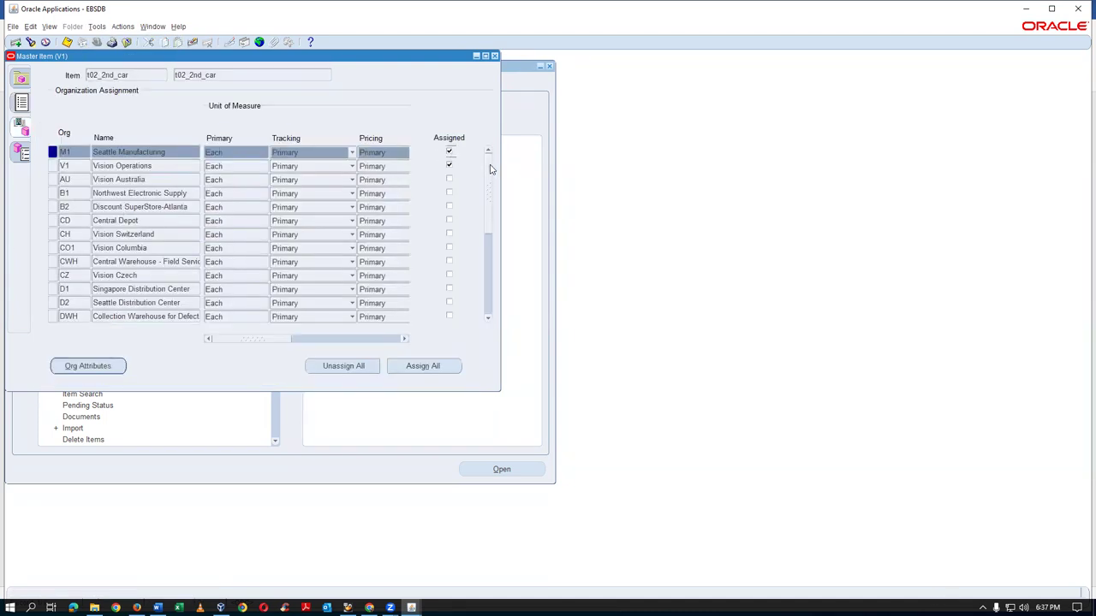
click(494, 56)
double_click(349, 248)
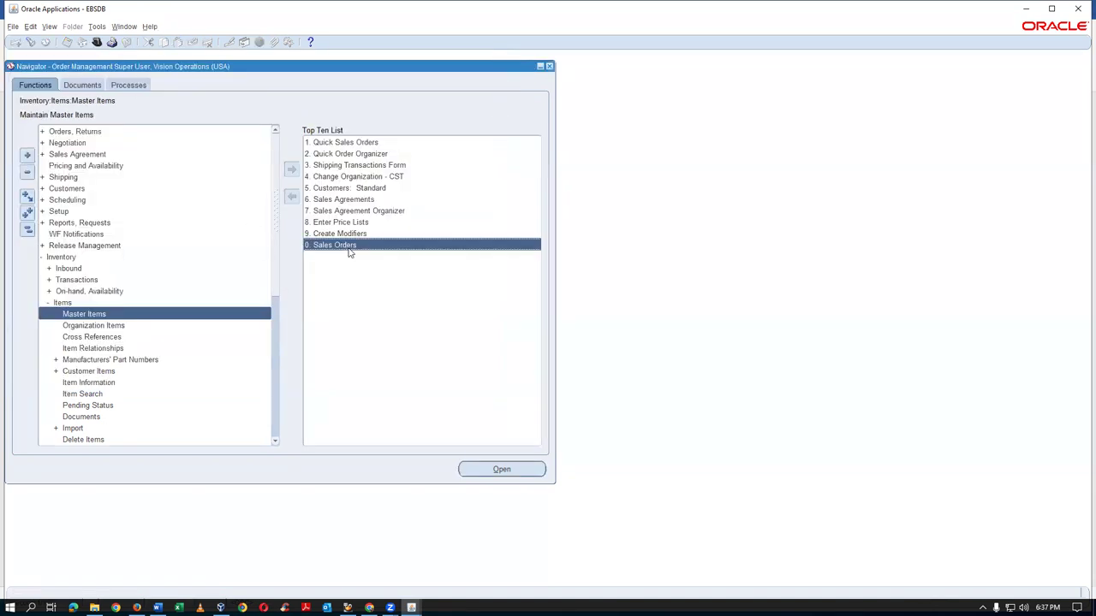
click(121, 143)
text(1143)
key(Tab)
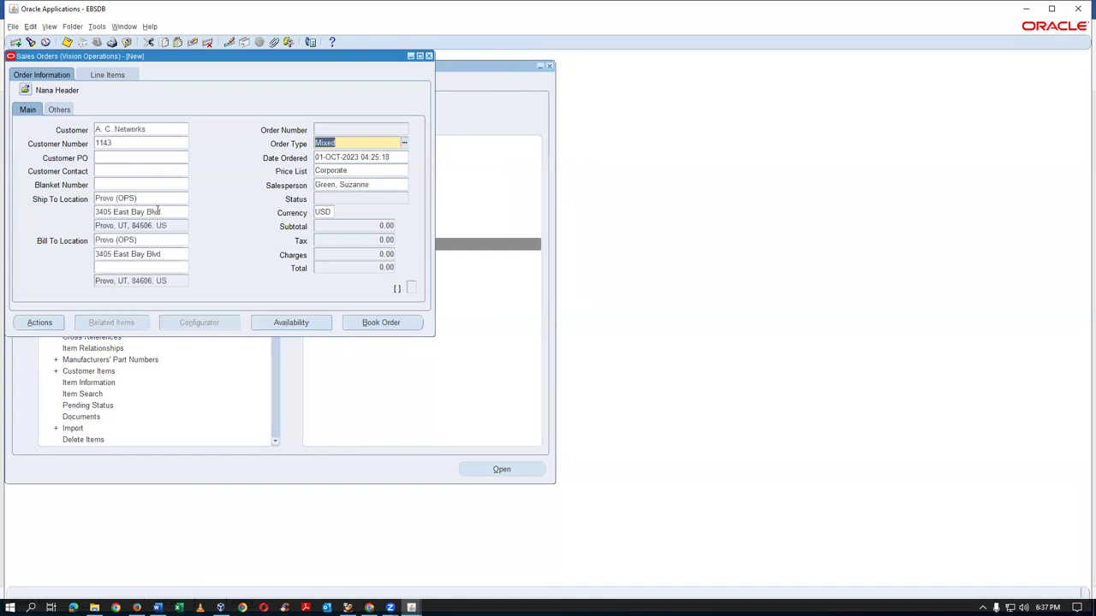
click(364, 171)
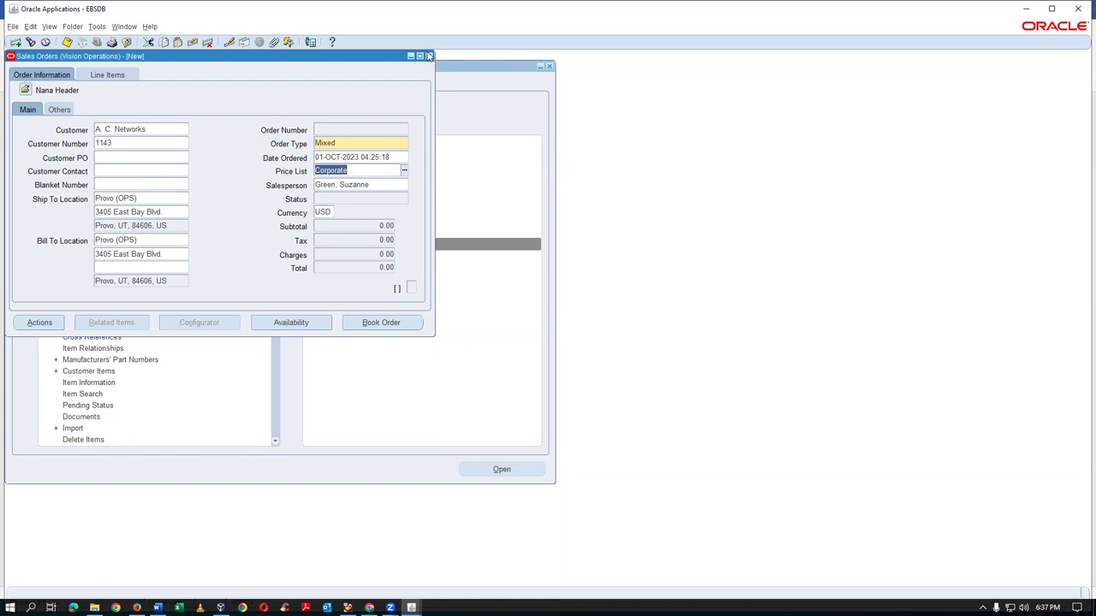
key(F4)
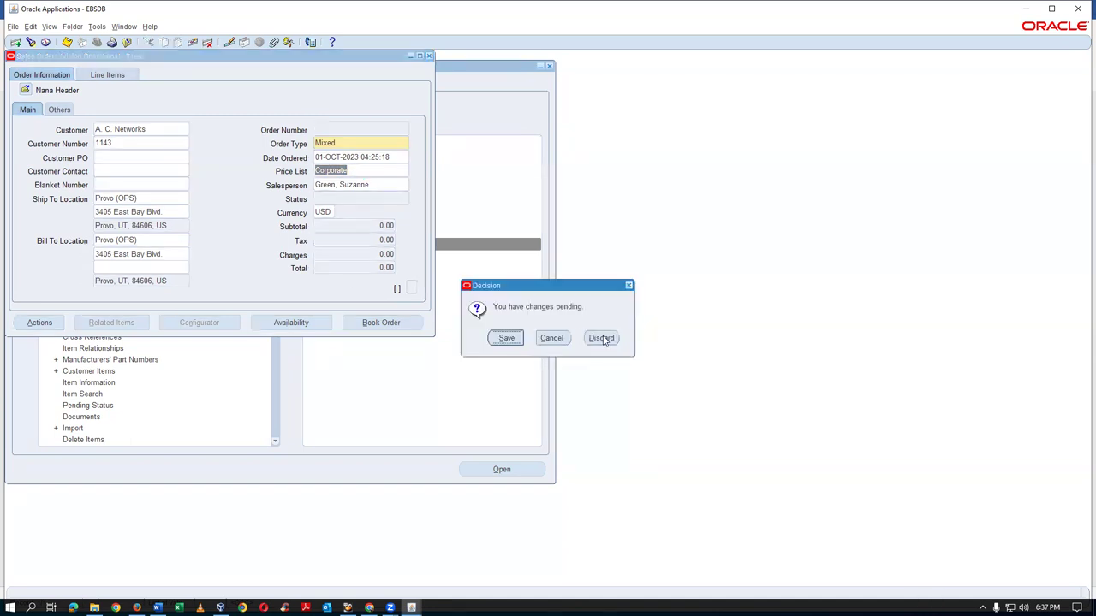
click(601, 339)
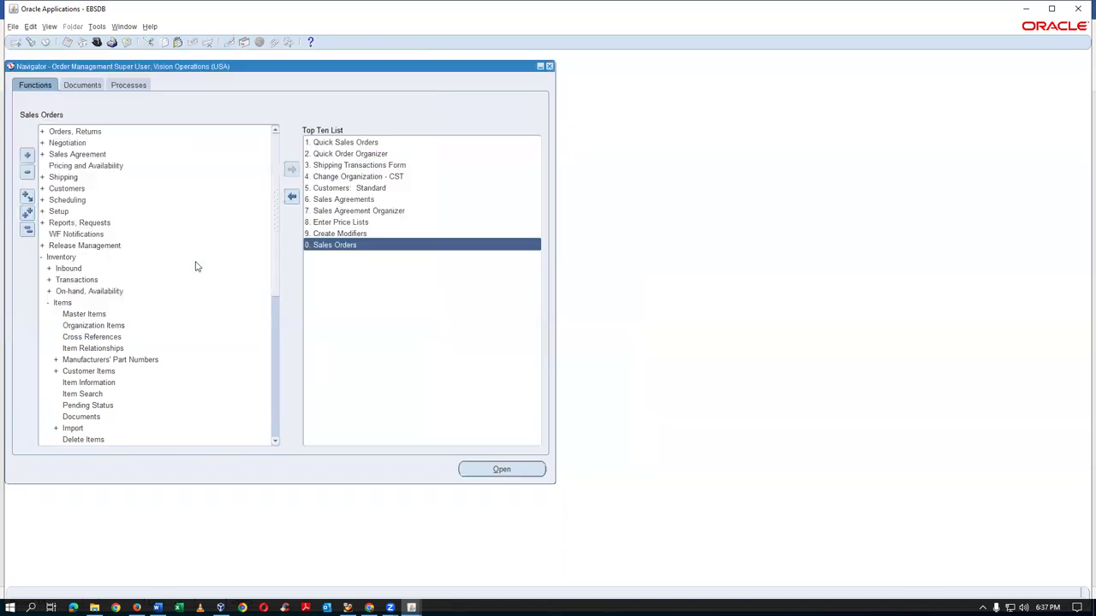
Step: Collapse the Navigator tree, read steps 7–11 in the Word document, then return to Oracle
click(28, 230)
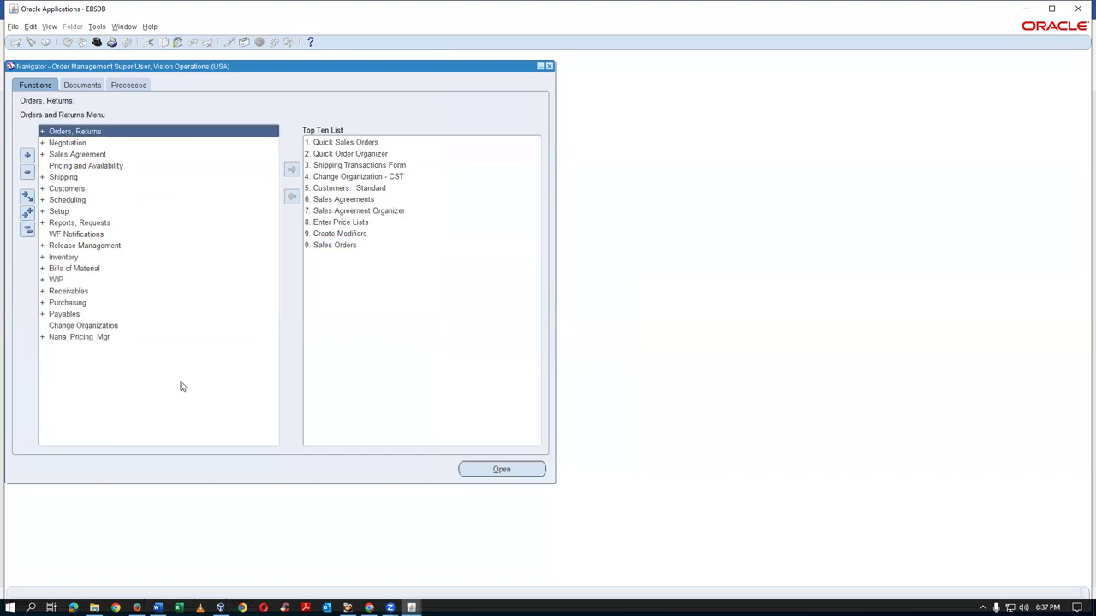
key(alt+Tab)
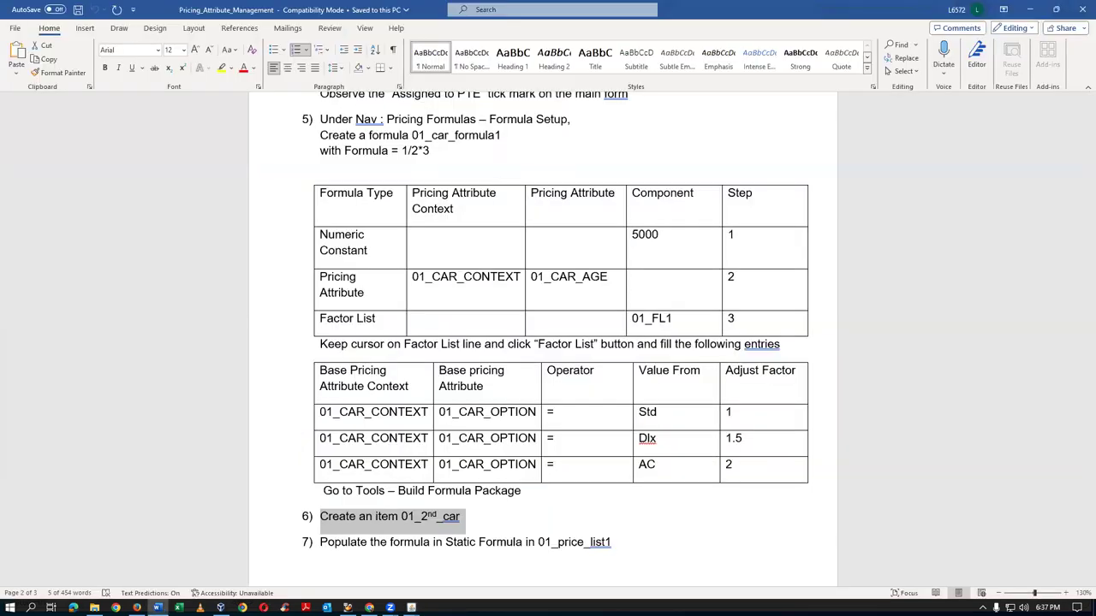
click(374, 542)
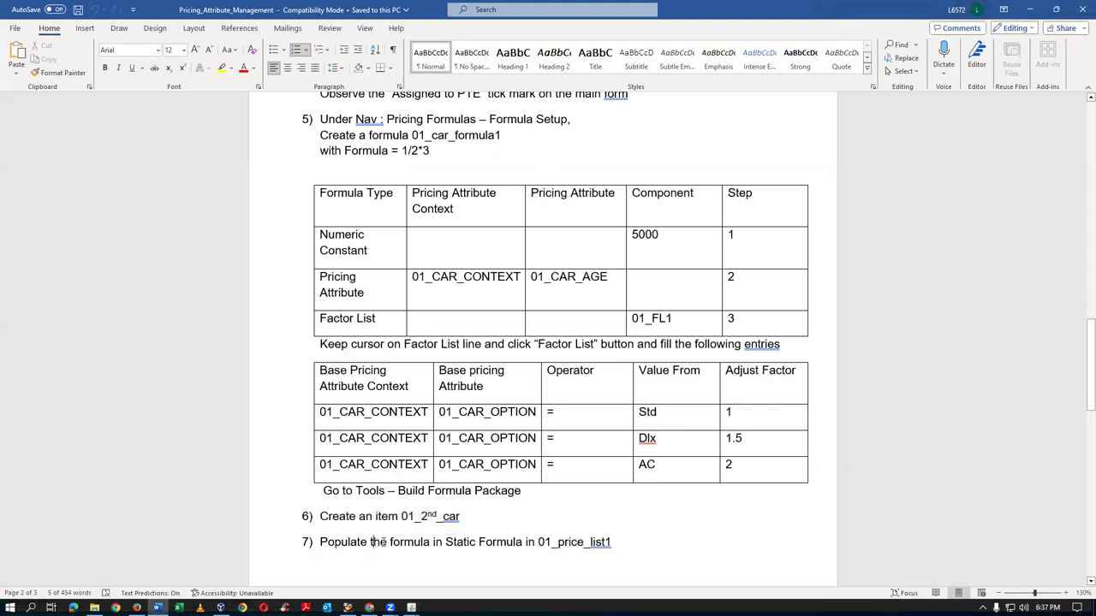
drag(392, 542, 611, 542)
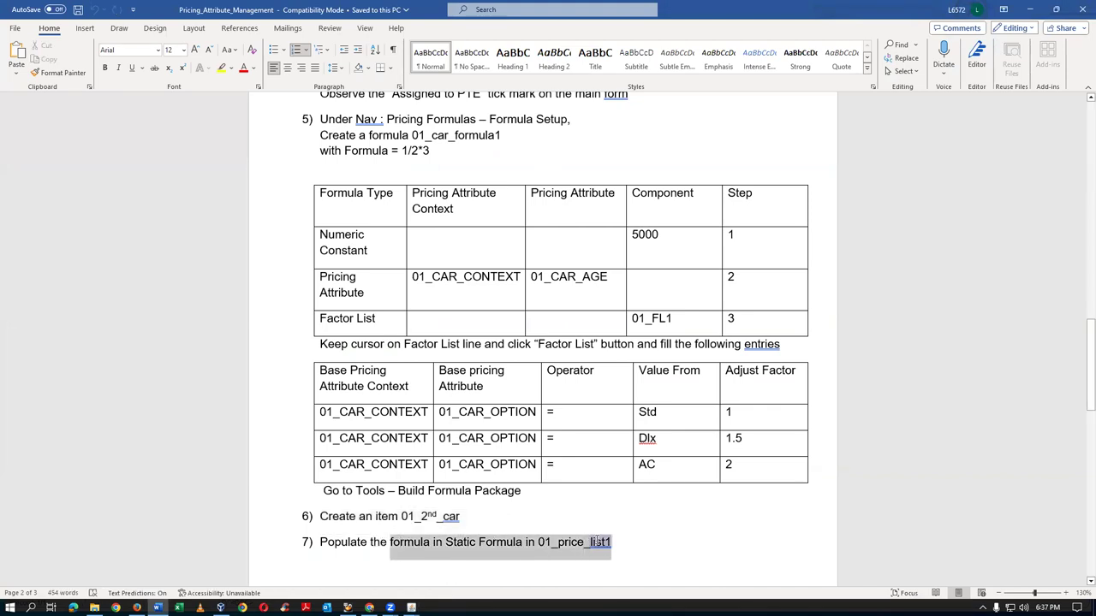
click(535, 514)
scroll(535, 515, down, 1)
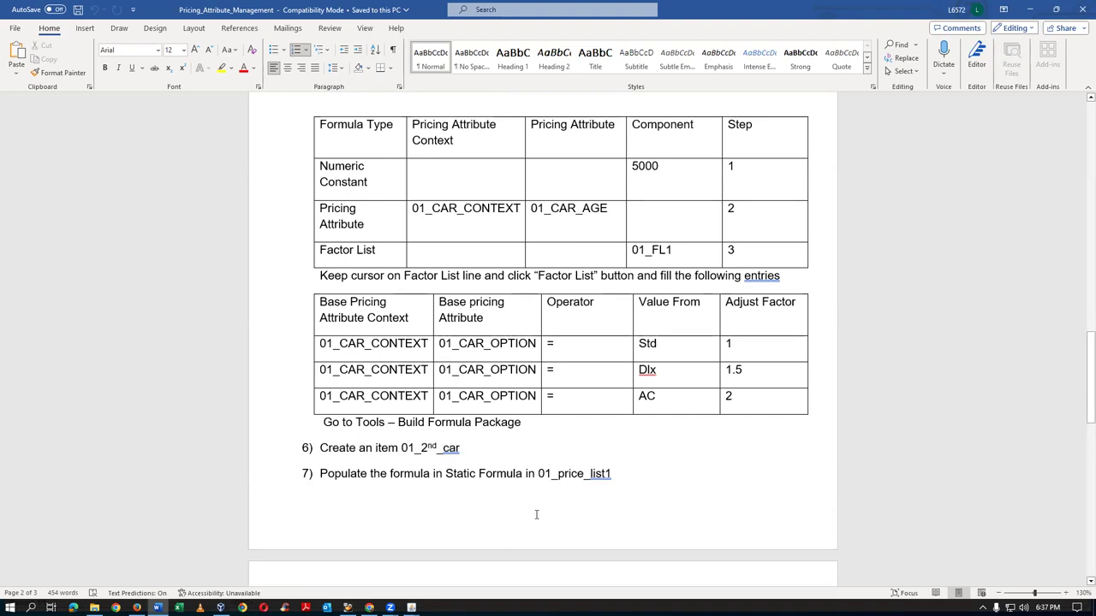
scroll(535, 514, down, 3)
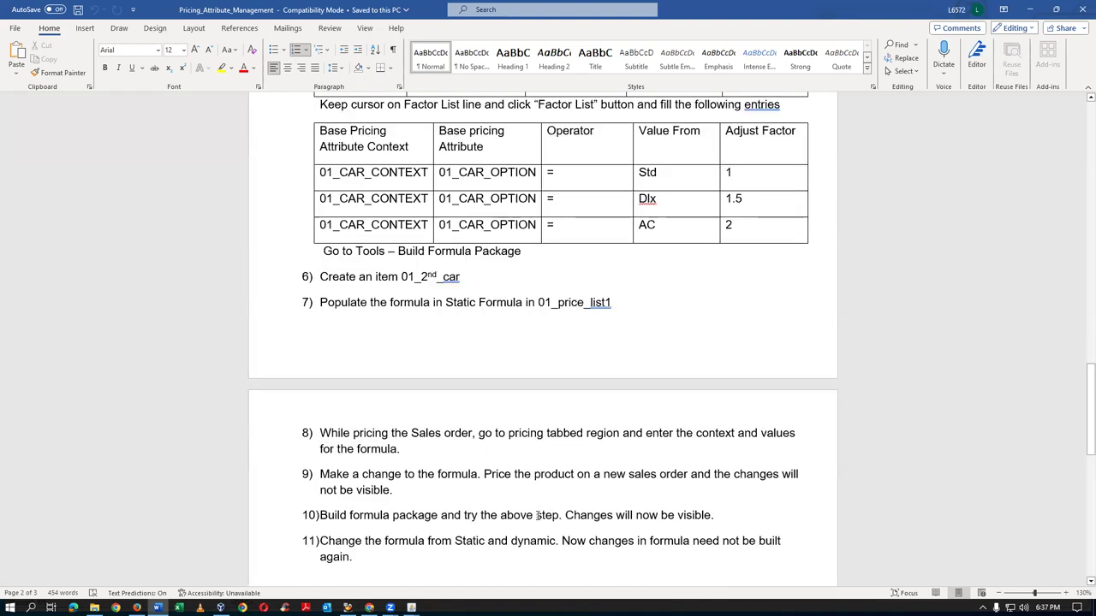
key(alt+Tab)
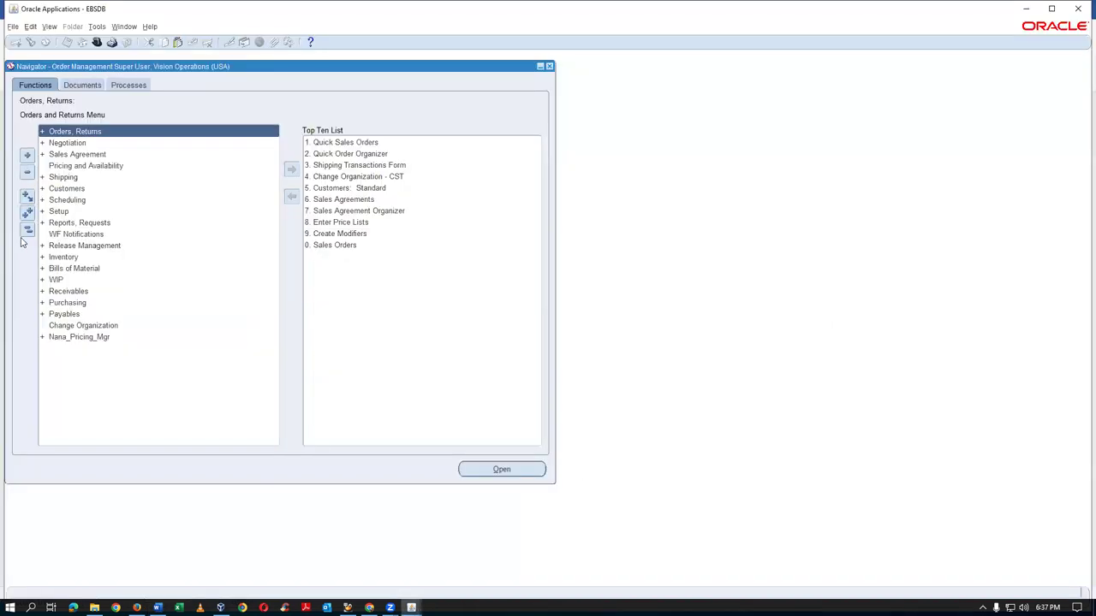
Step: Expand Purchasing > Advanced Pricing > Price Lists and open Price List Setup
click(101, 305)
double_click(100, 307)
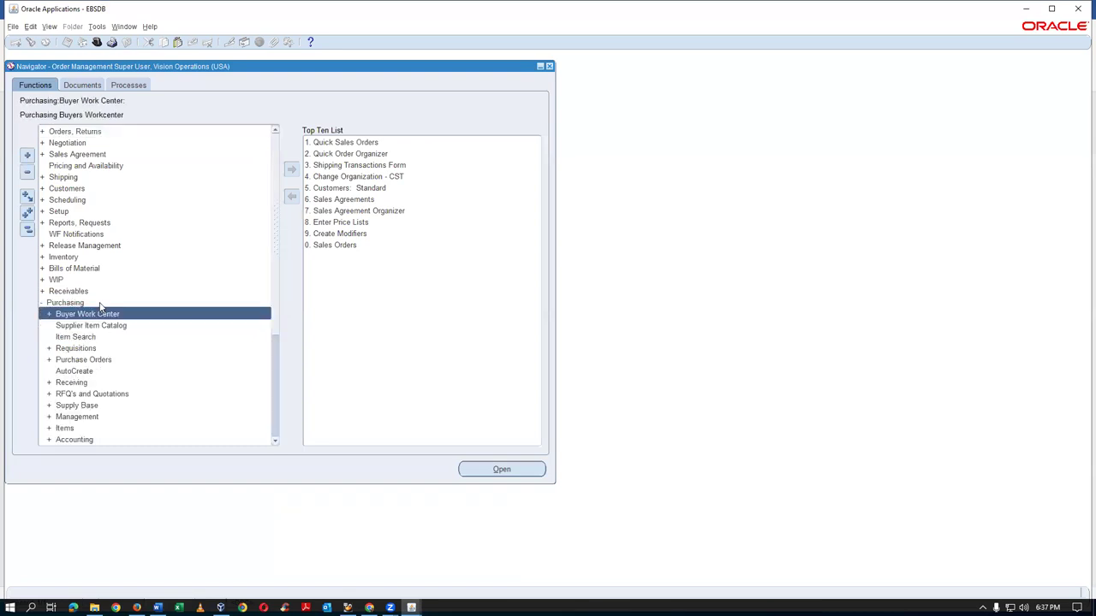
scroll(120, 428, down, 4)
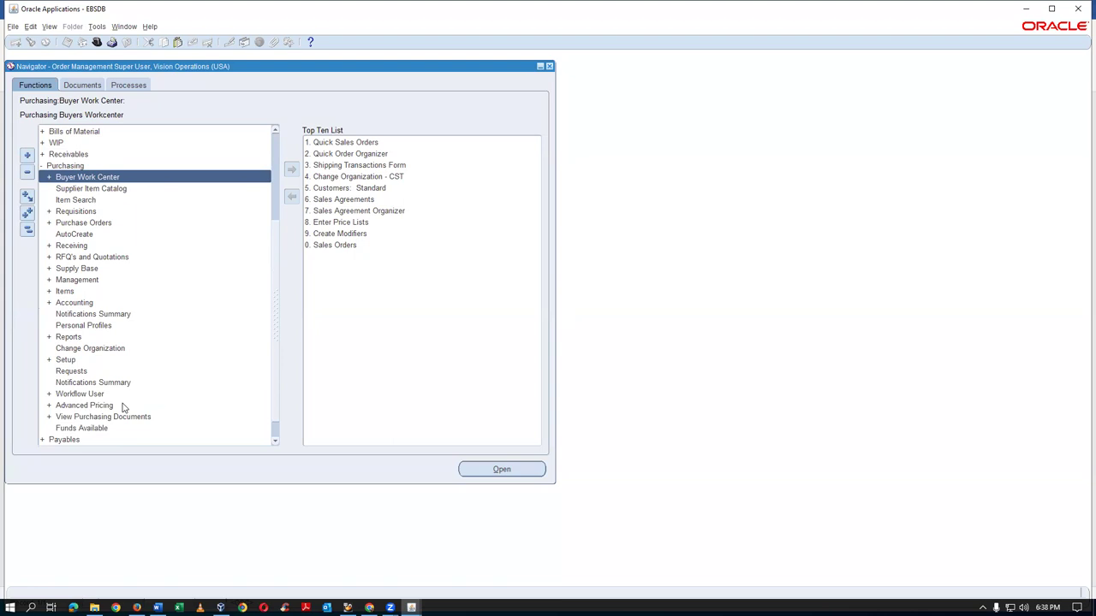
double_click(122, 406)
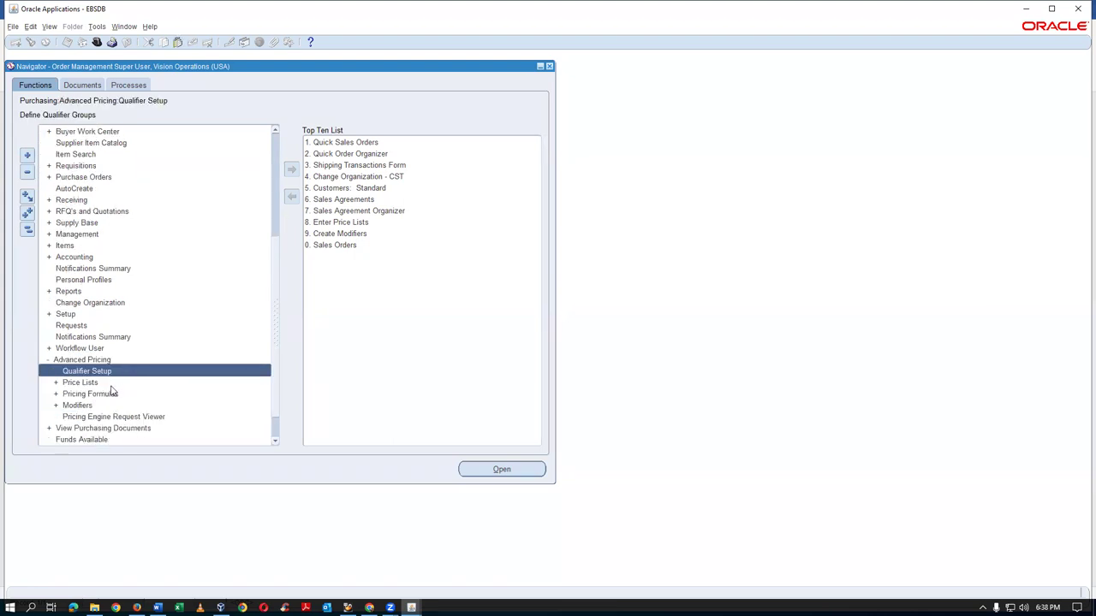
click(113, 386)
double_click(114, 387)
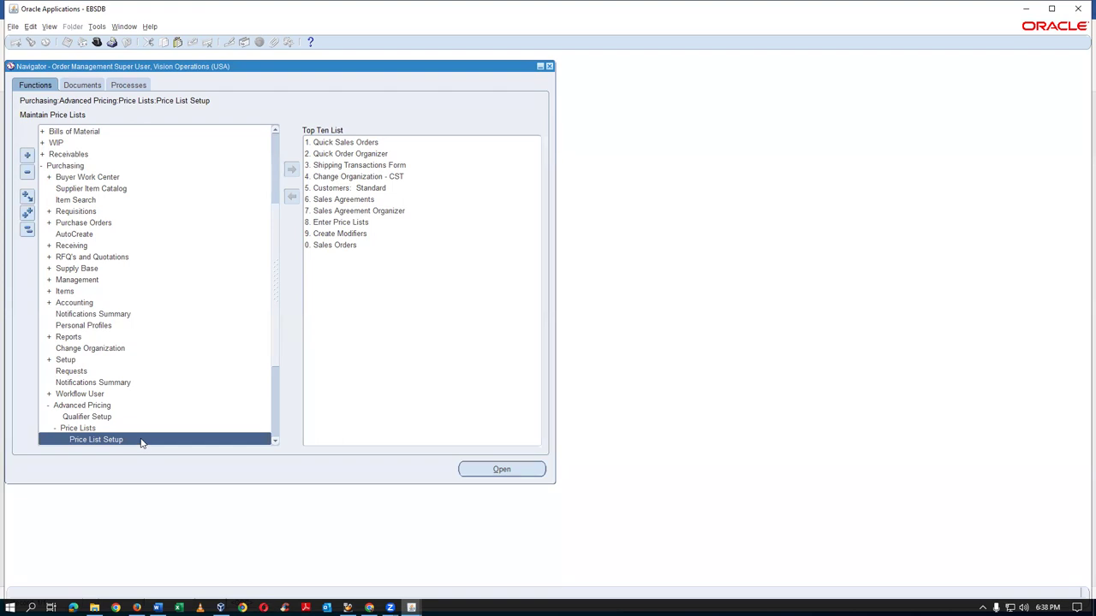
double_click(141, 441)
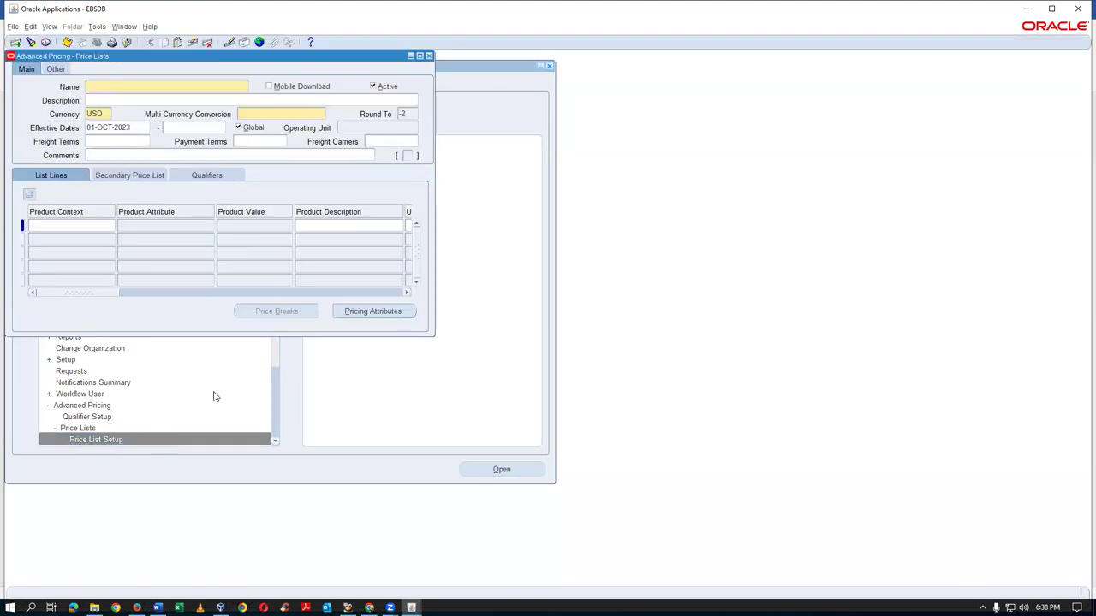
Step: Query the Corporate price list using the name pattern 'Corp%'
key(F11)
text(Corp%)
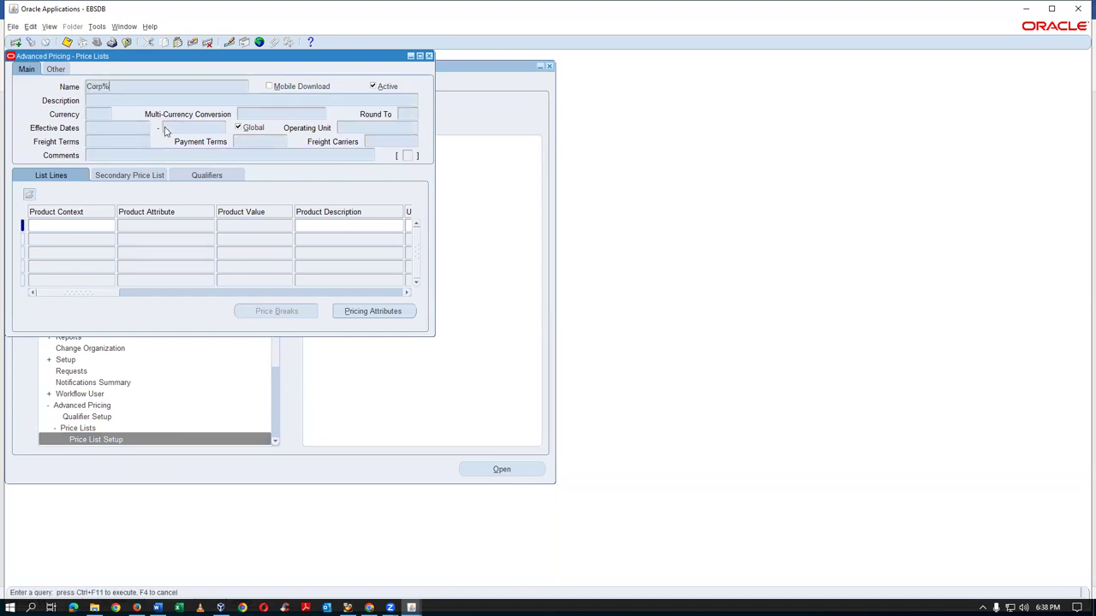
key(ctrl+F11)
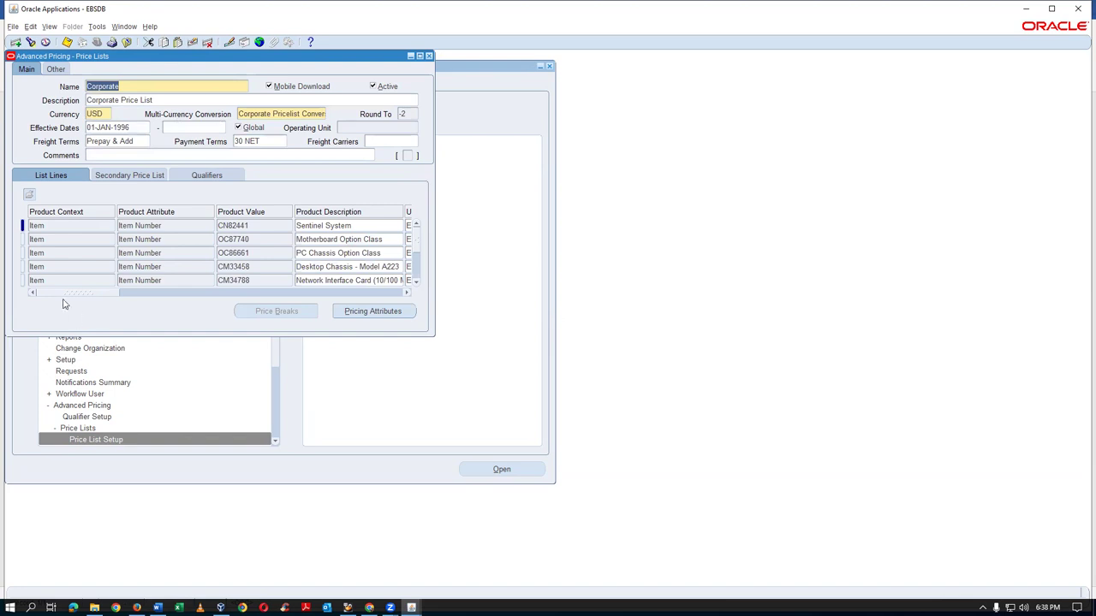
Step: Insert a new Item line for t02_2nd_car in the Corporate price list's List Lines
click(83, 253)
key(ctrl+Down)
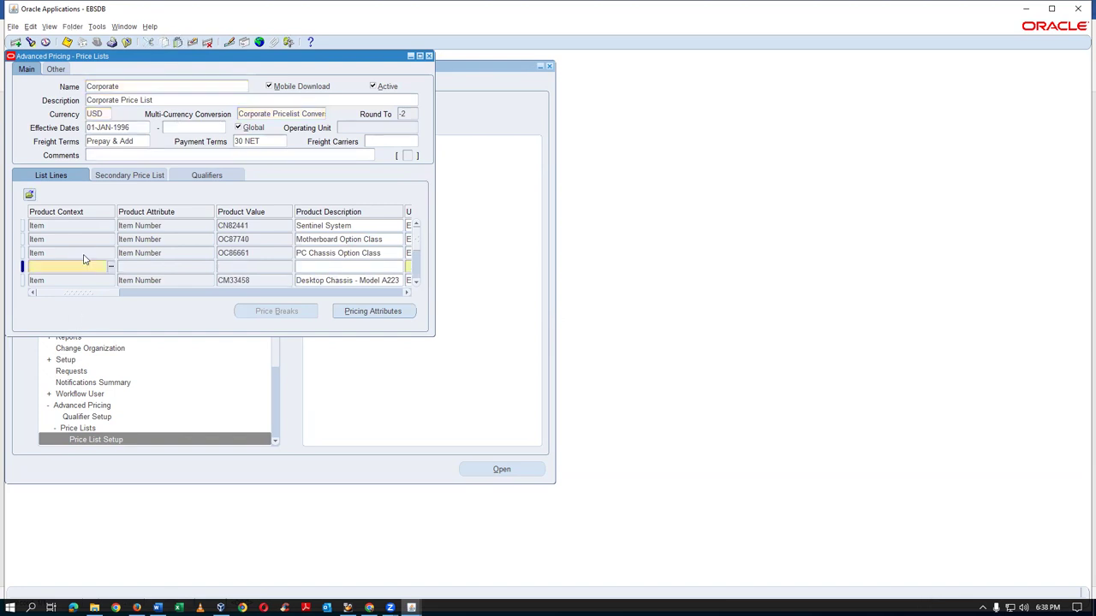
key(Tab)
key(Tab)
text(t02%)
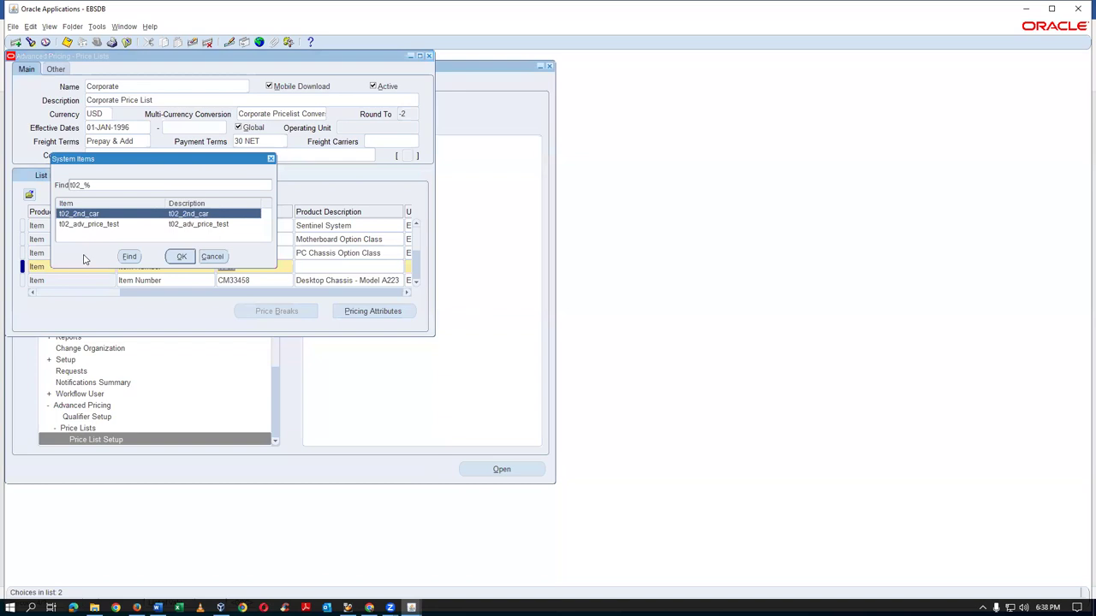
key(Return)
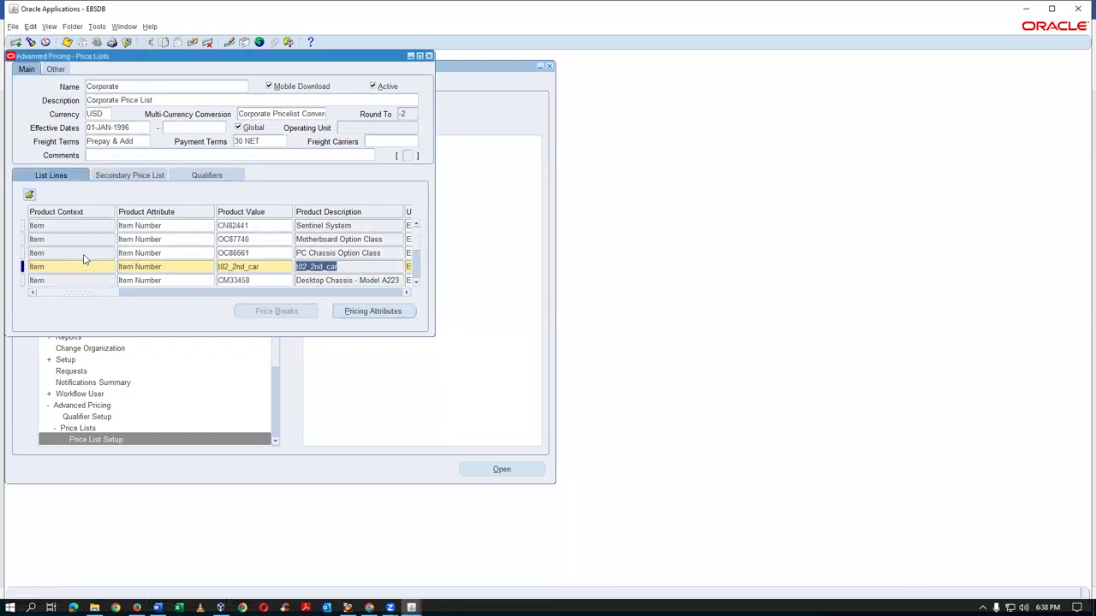
click(407, 296)
click(407, 296)
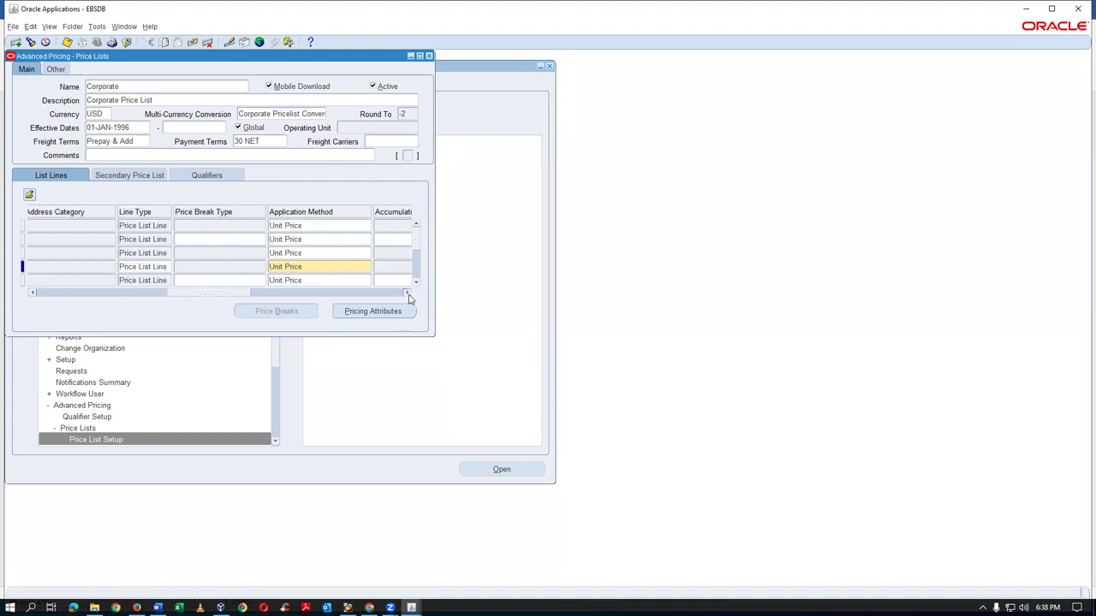
click(407, 295)
Step: Set the t02_2nd_car line's Static Formula to 01_car_Formula
click(407, 296)
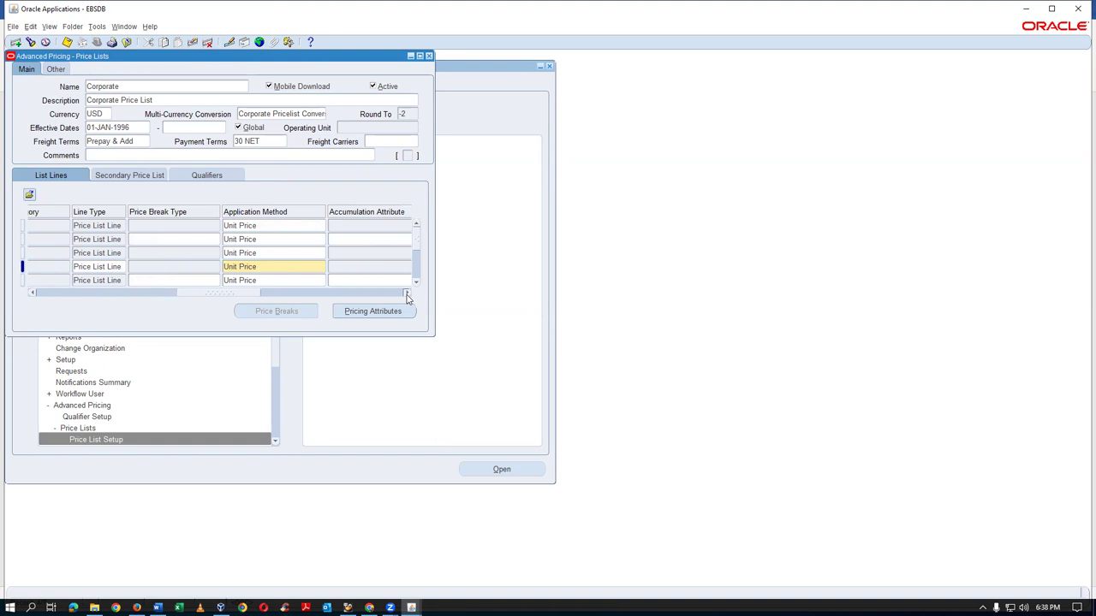
click(408, 296)
click(407, 295)
click(407, 295)
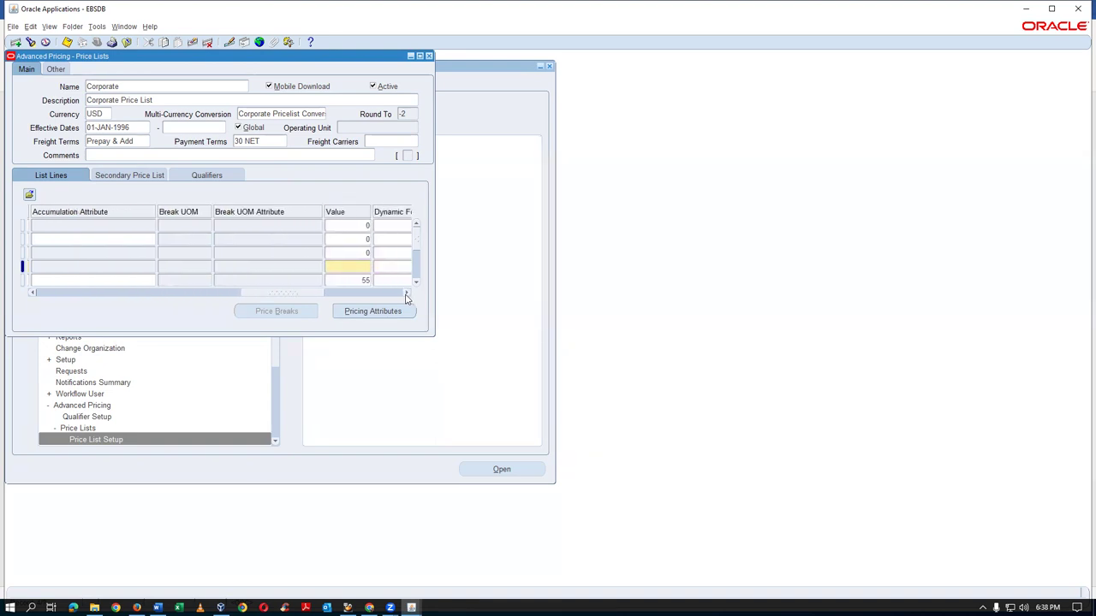
click(408, 296)
click(408, 295)
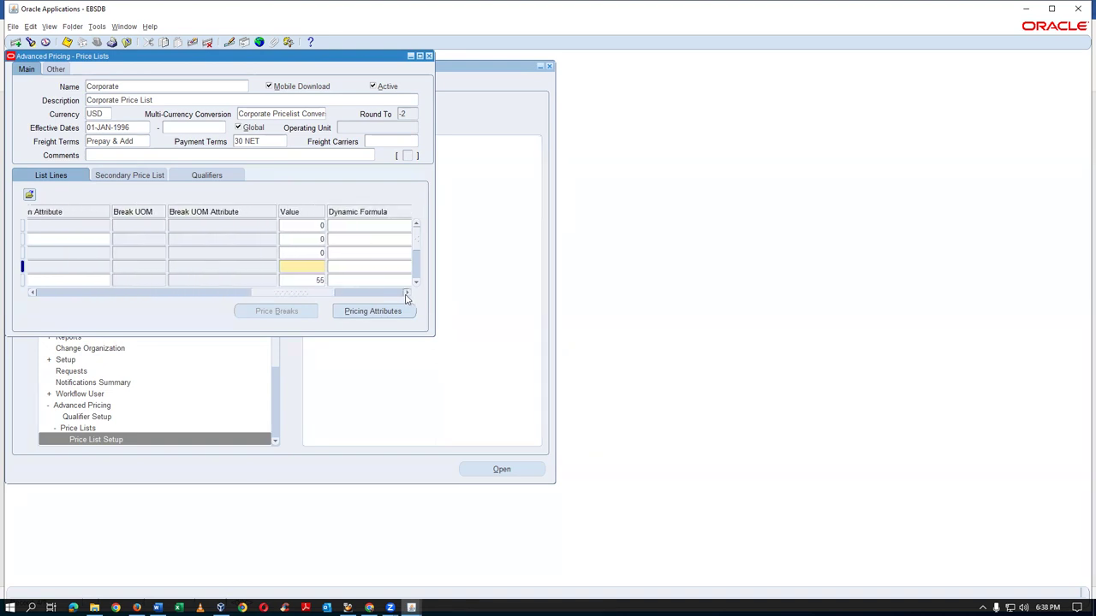
click(408, 296)
click(409, 296)
click(409, 295)
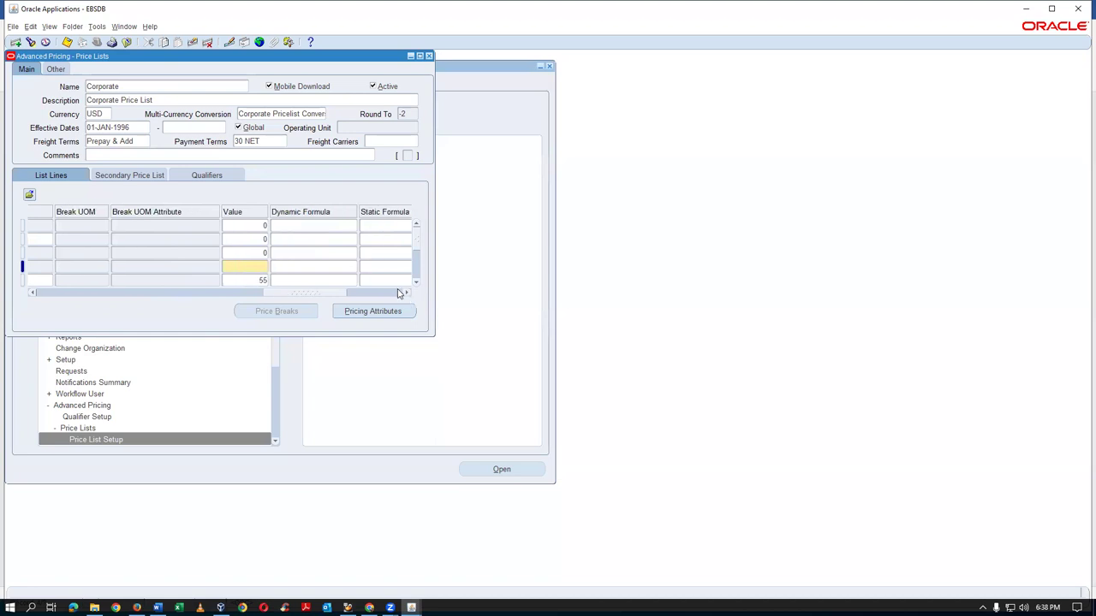
click(384, 267)
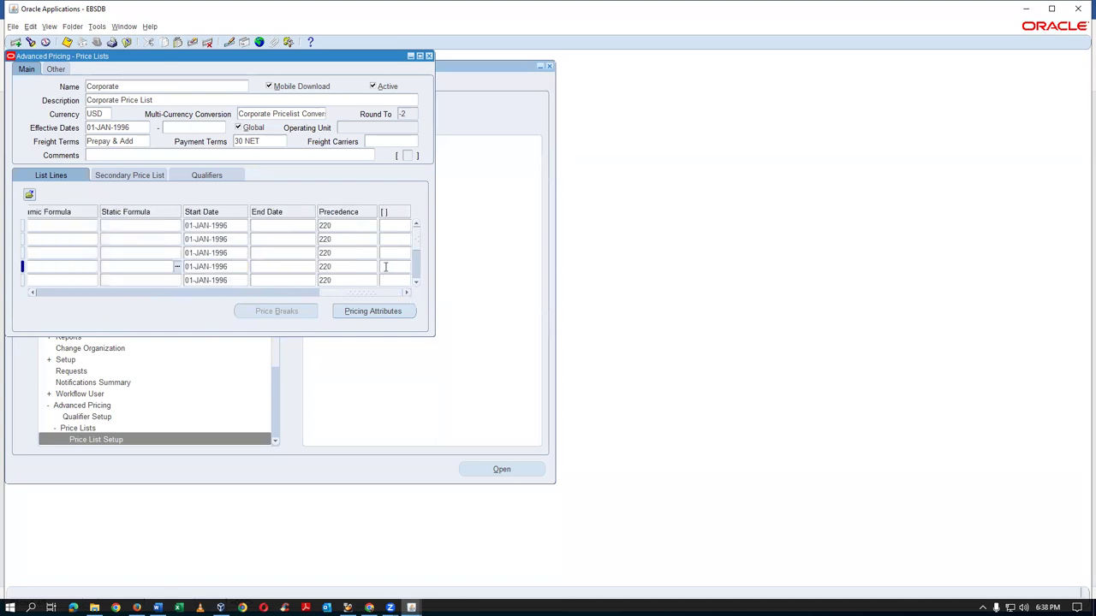
drag(360, 296, 339, 306)
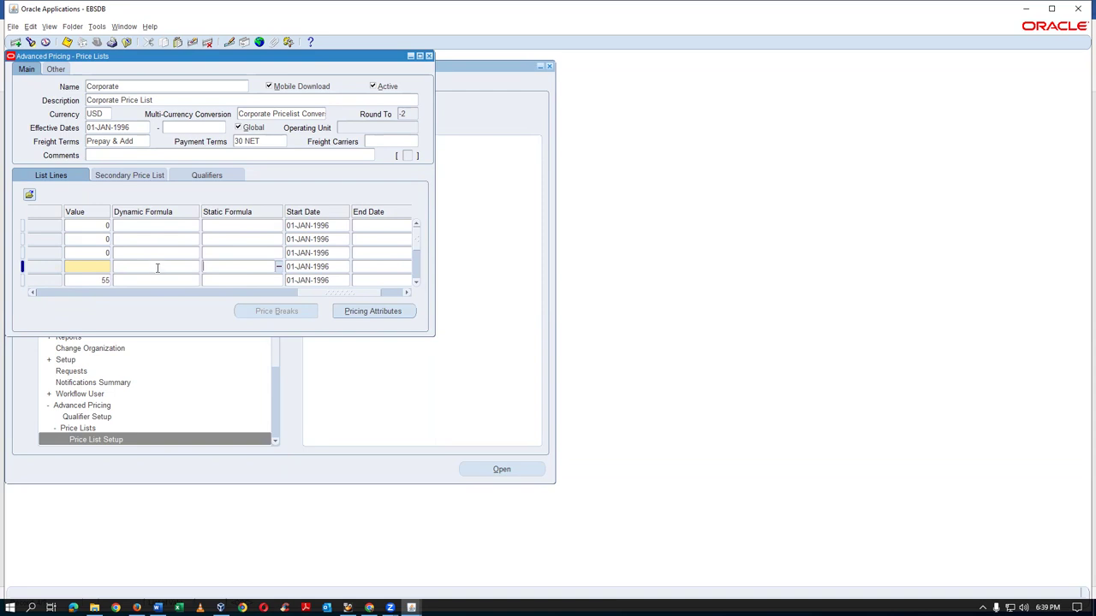
text(01_car)
key(Tab)
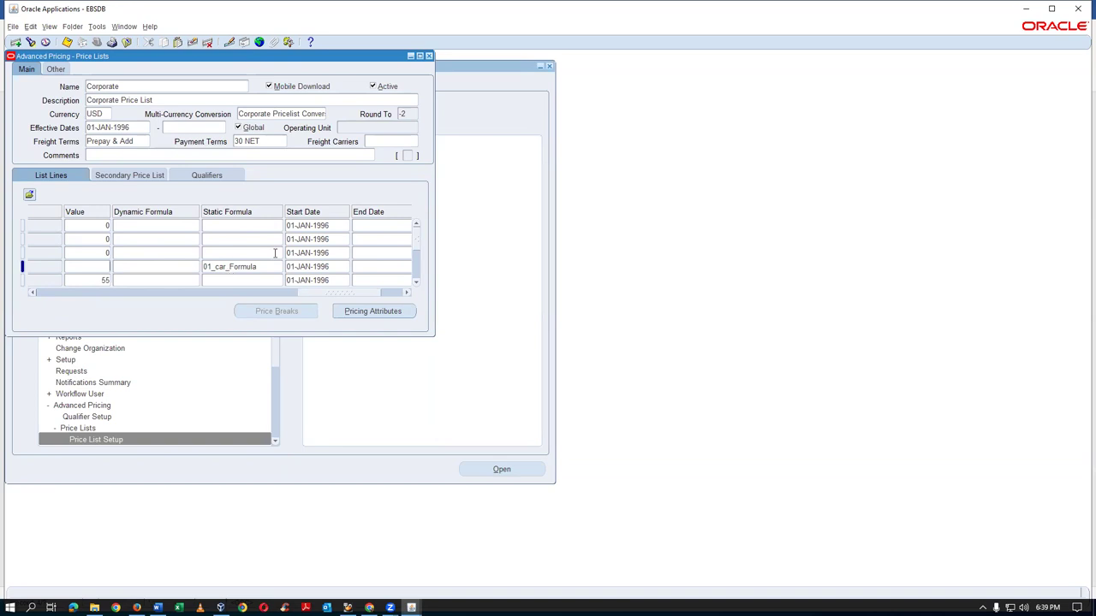
Step: Verify the 01_car_Formula value on the line and save the Corporate price list
mouse_move(321, 294)
mouse_down()
mouse_move(275, 314)
mouse_move(303, 301)
mouse_up()
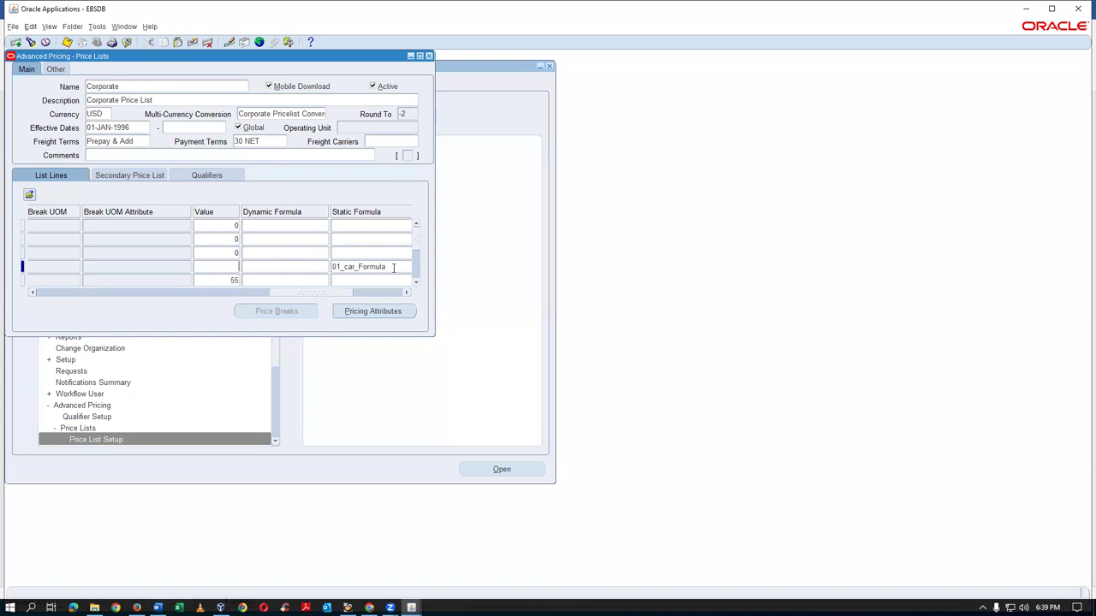
click(394, 268)
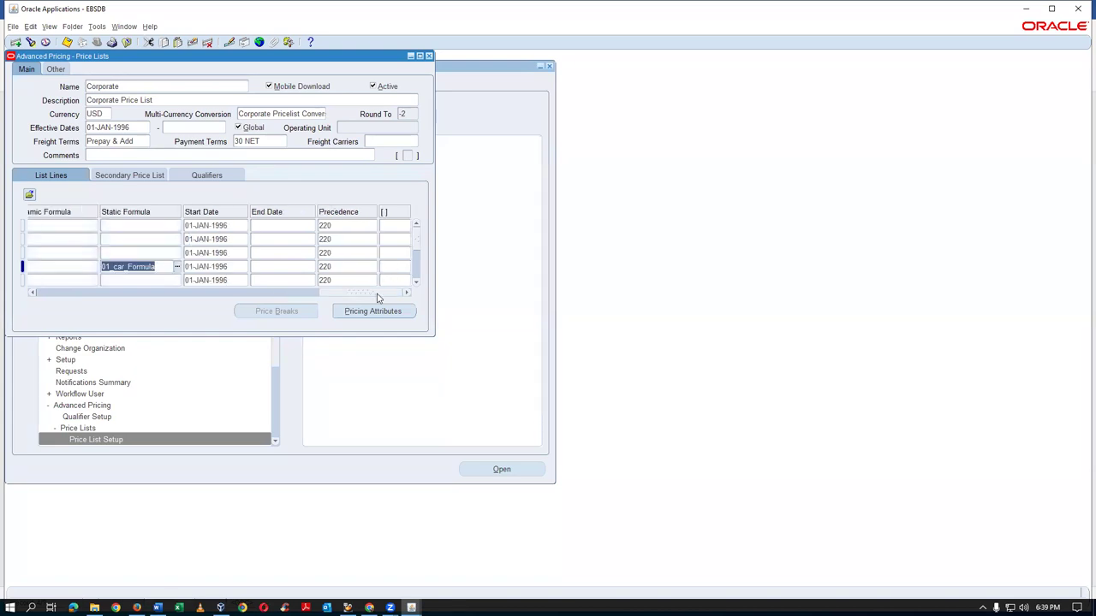
drag(377, 296, 355, 306)
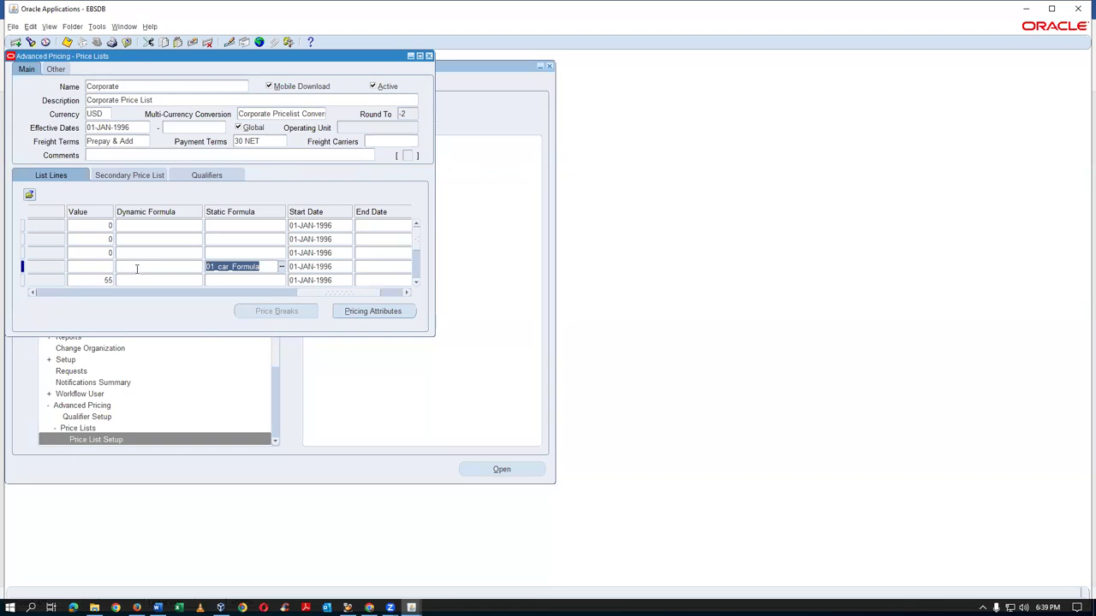
key(ctrl+s)
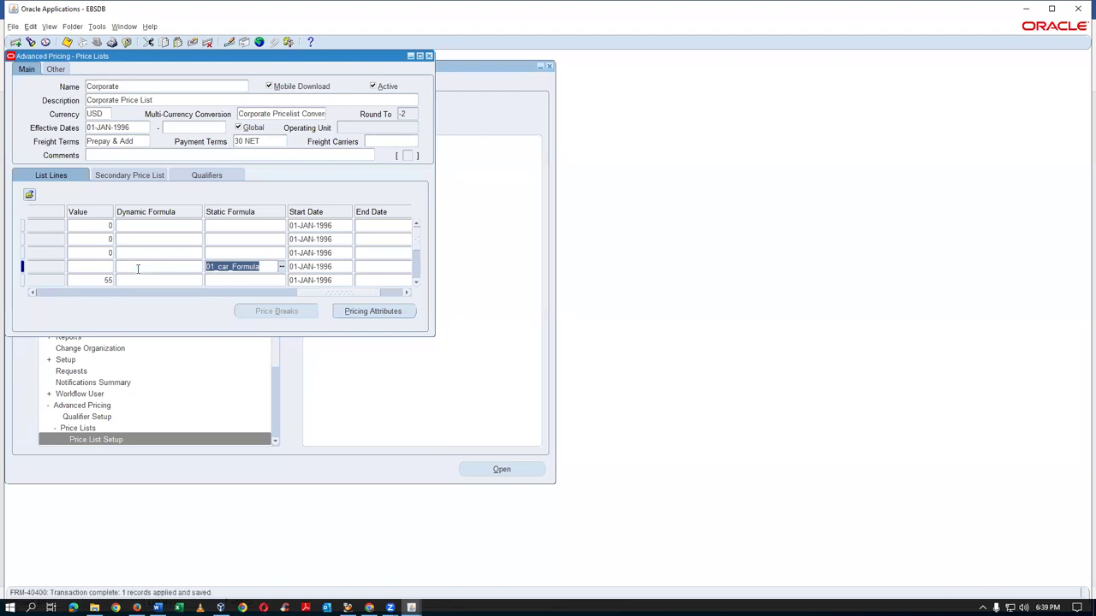
drag(299, 294, 280, 294)
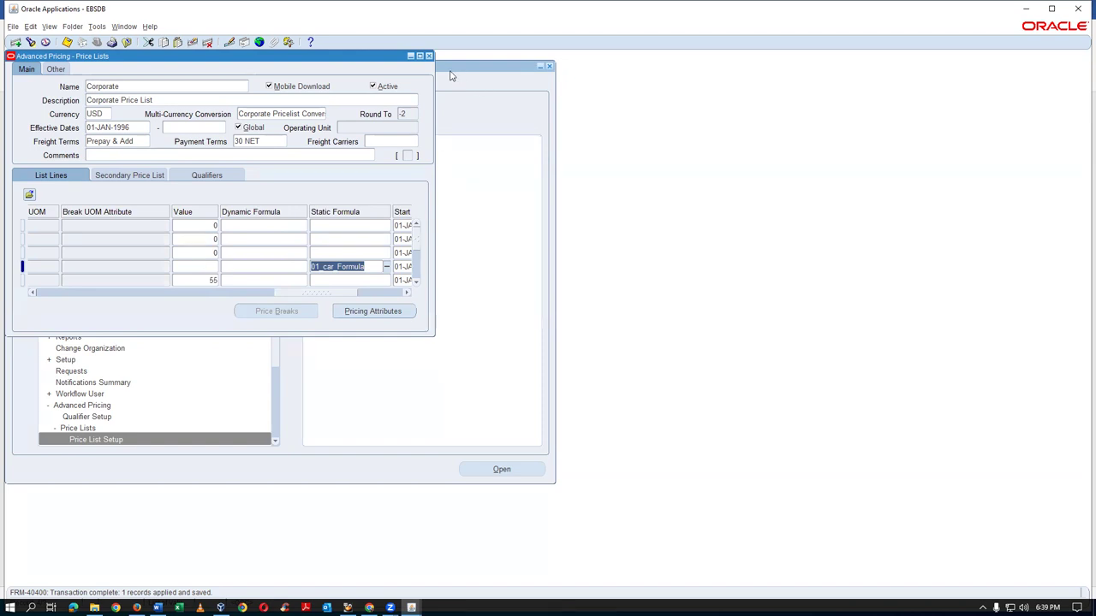
Step: Close the price list and start a new sales order for customer number 1143
click(429, 55)
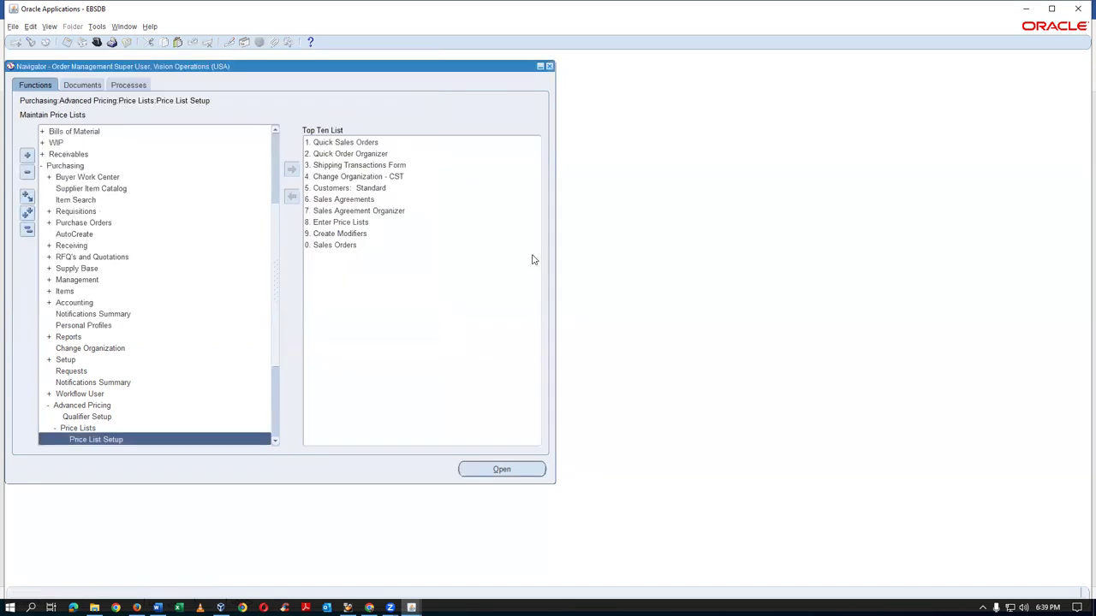
click(340, 245)
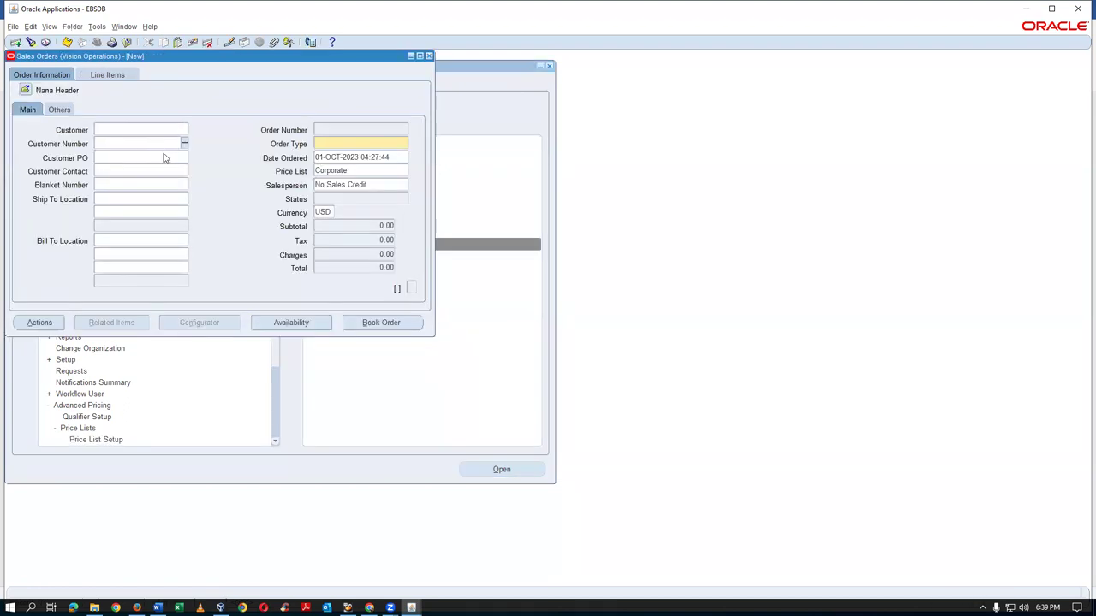
text(1143)
key(Tab)
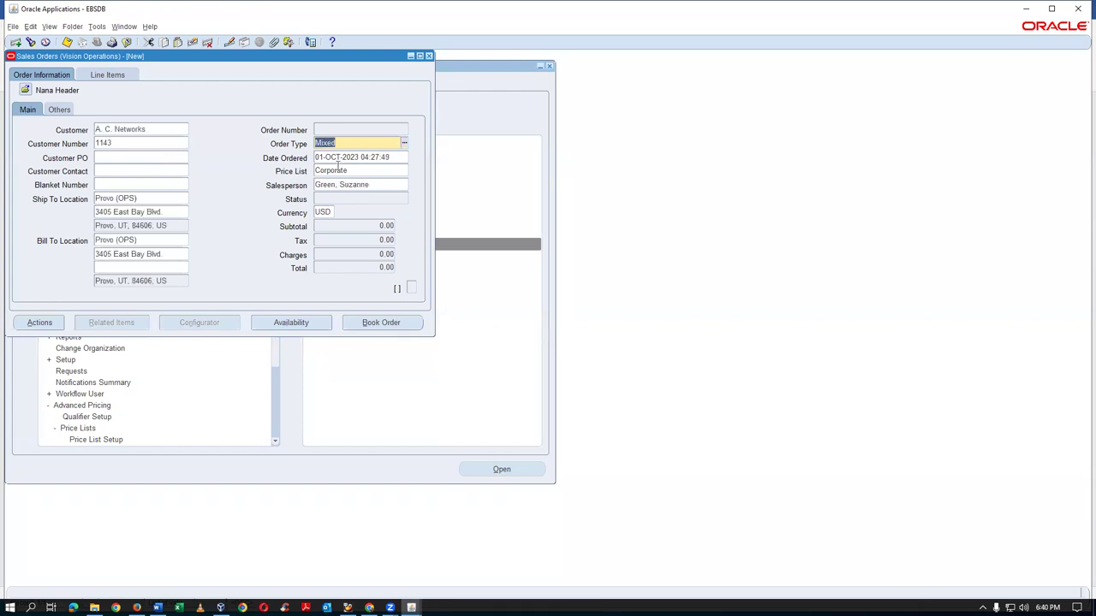
click(104, 76)
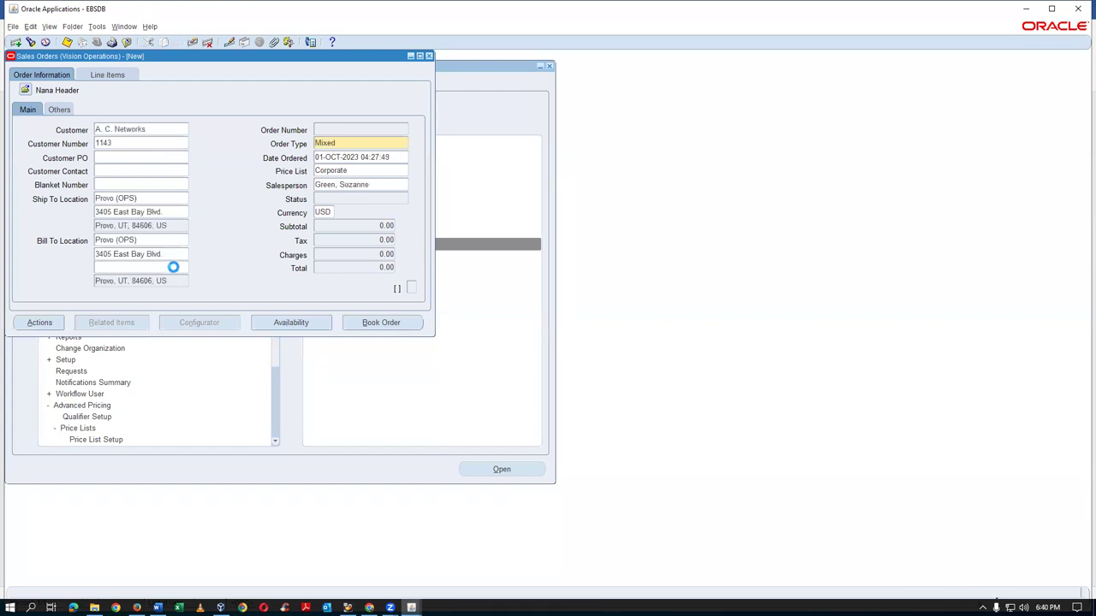
Step: Order item t02_2nd_car, dismiss the not-on-Corporate warning, clear the line and close the order
text(t02%)
key(Tab)
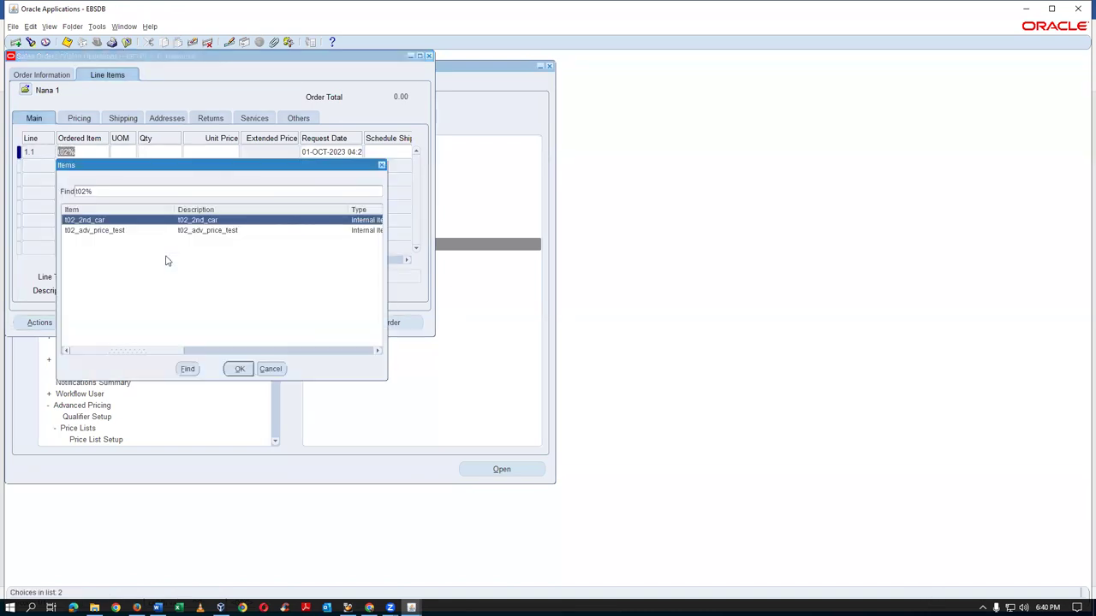
key(Return)
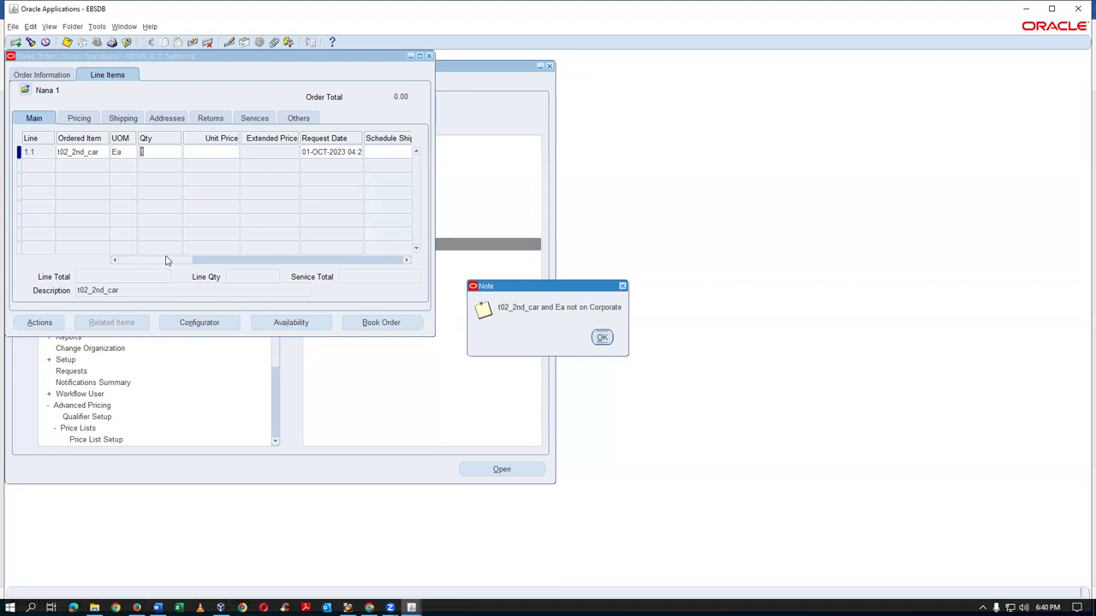
click(598, 340)
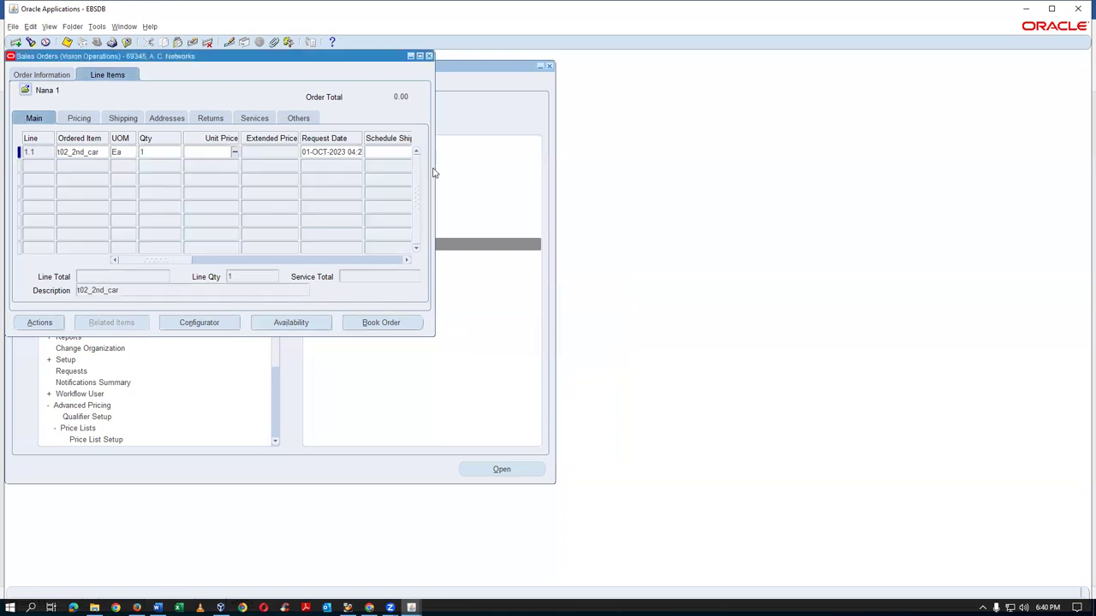
key(F6)
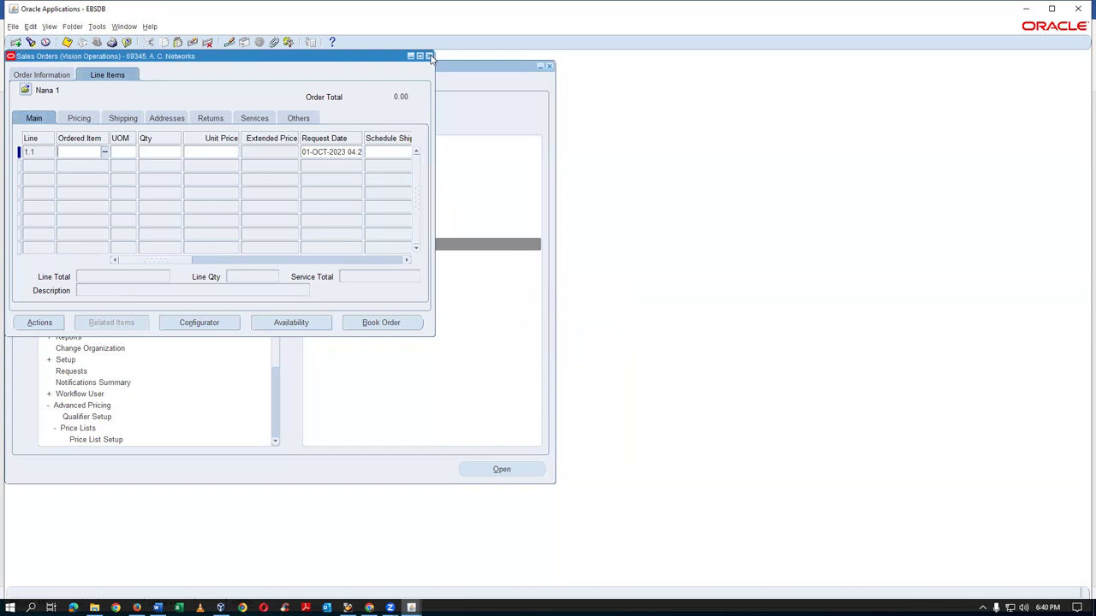
click(430, 56)
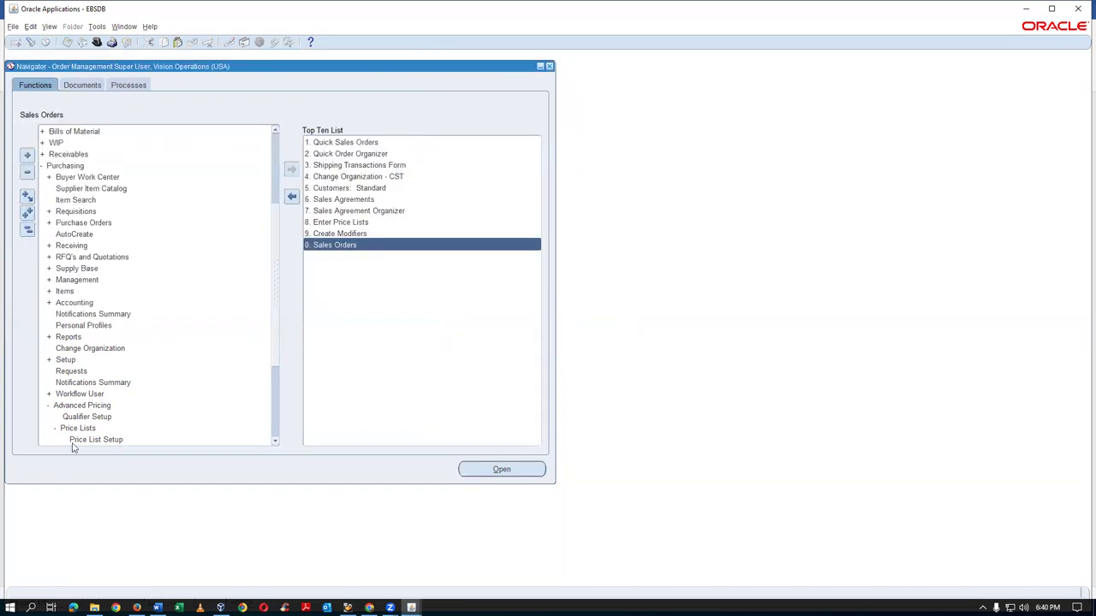
Step: Open Price List Setup and query the Corporate price list
double_click(105, 440)
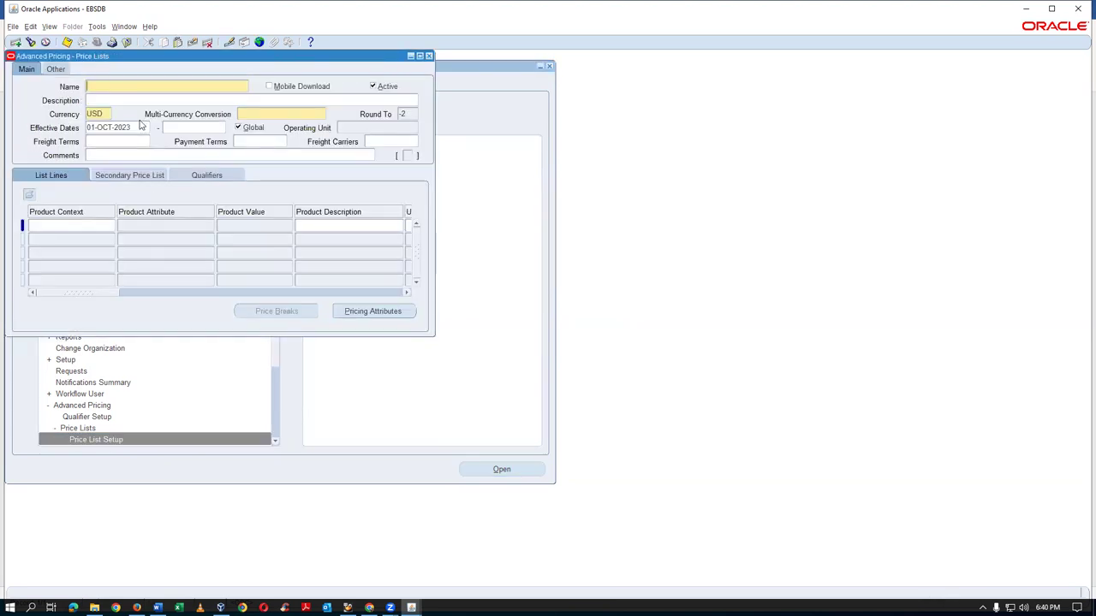
key(F11)
text(Corporate)
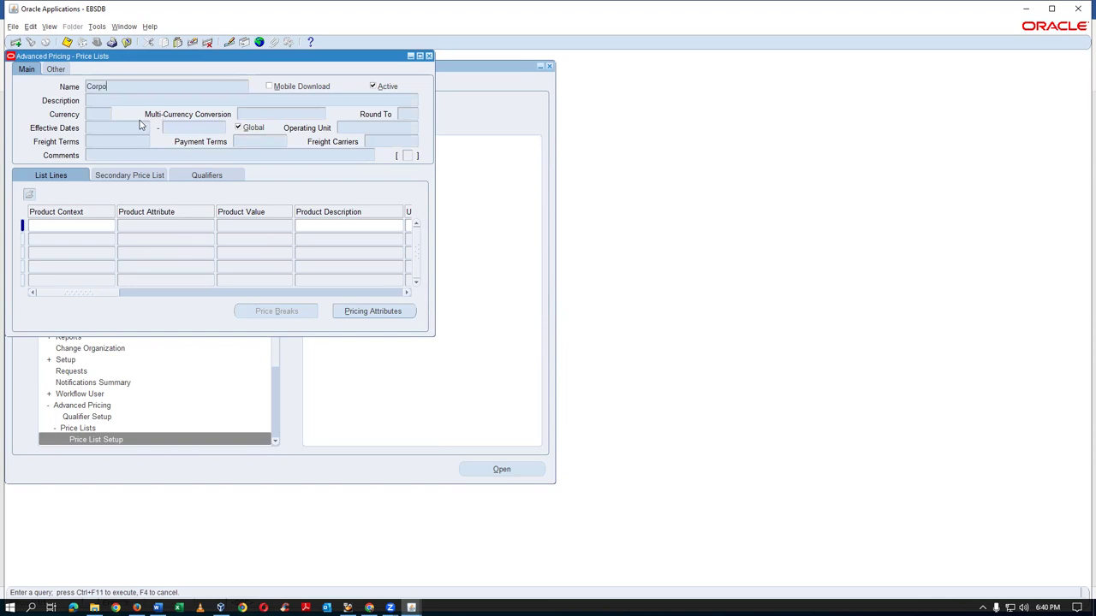
key(ctrl+F11)
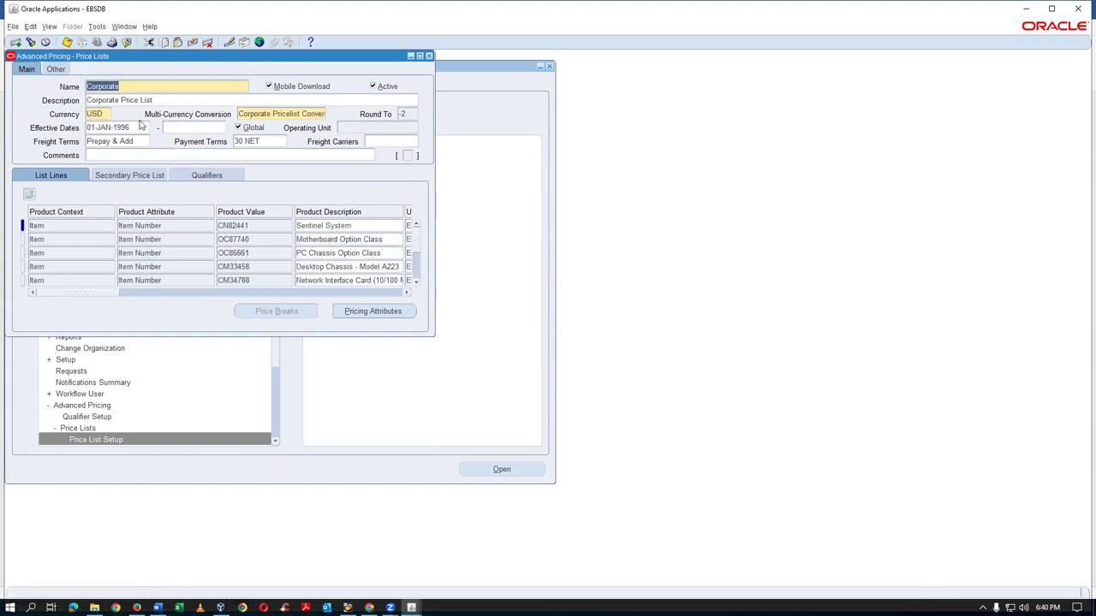
Step: Query the Corporate list lines for Product Value t02_2nd_car
click(75, 225)
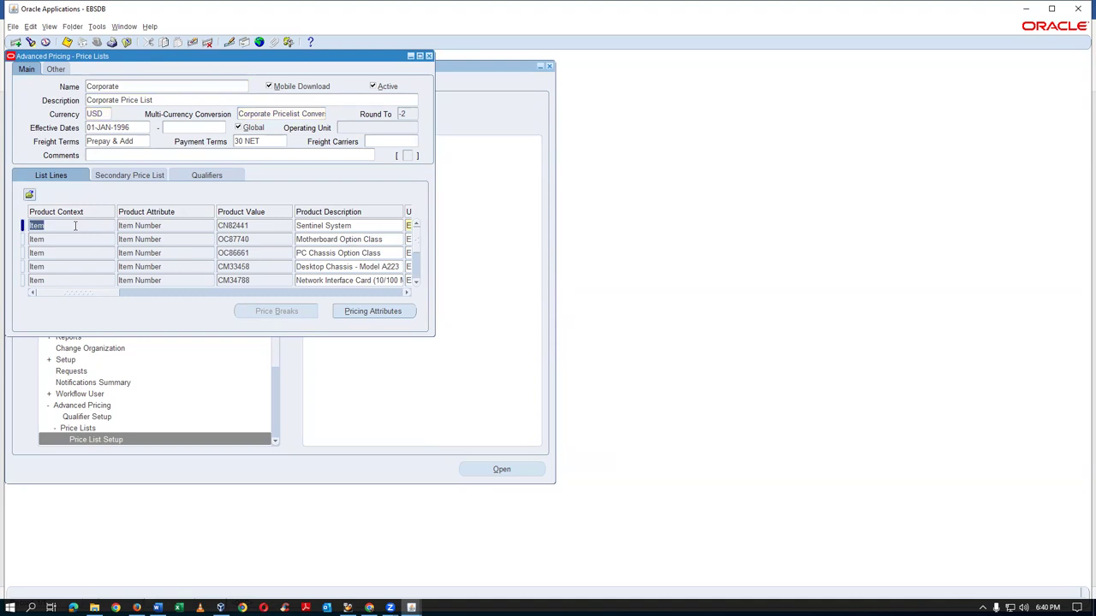
key(F11)
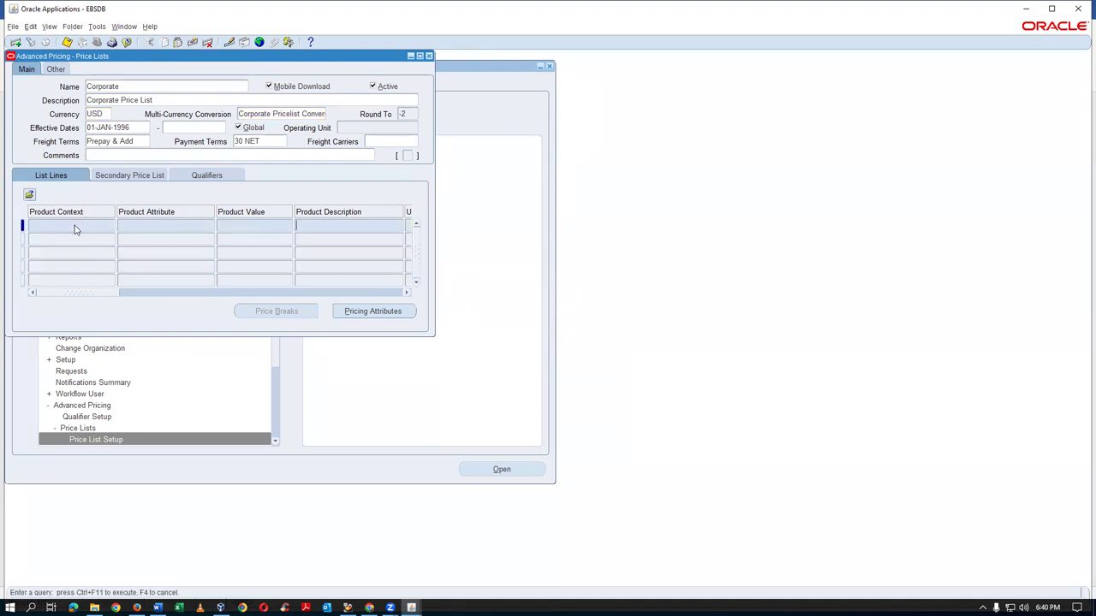
click(242, 225)
text(t02_2nd_car)
key(ctrl+F11)
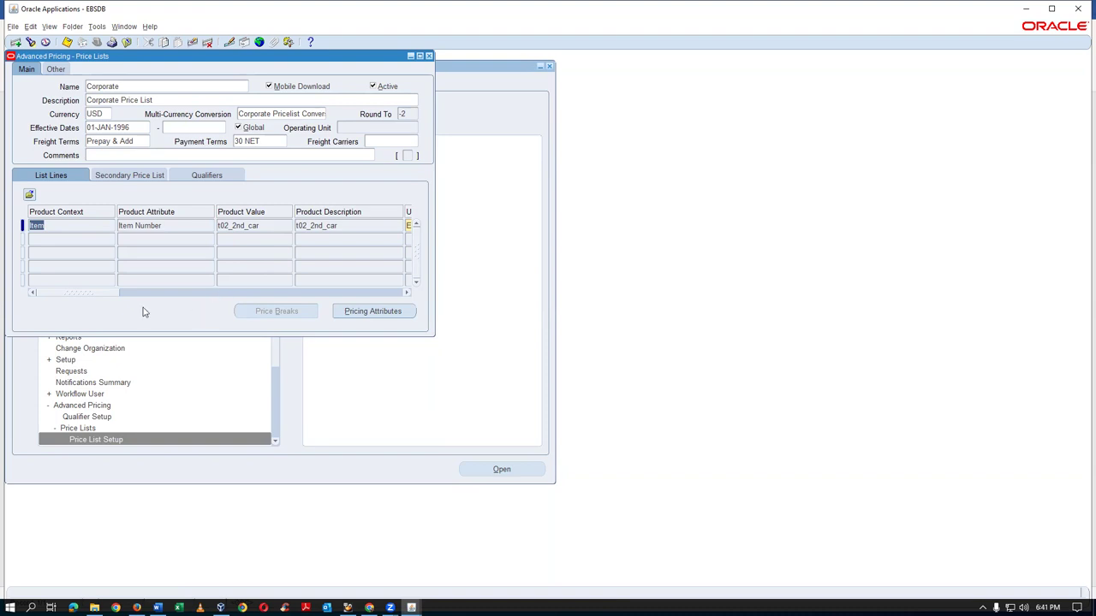
Step: Inspect the line's 01_car_Formula static formula and glance at the Qualifiers tab
drag(94, 301, 117, 301)
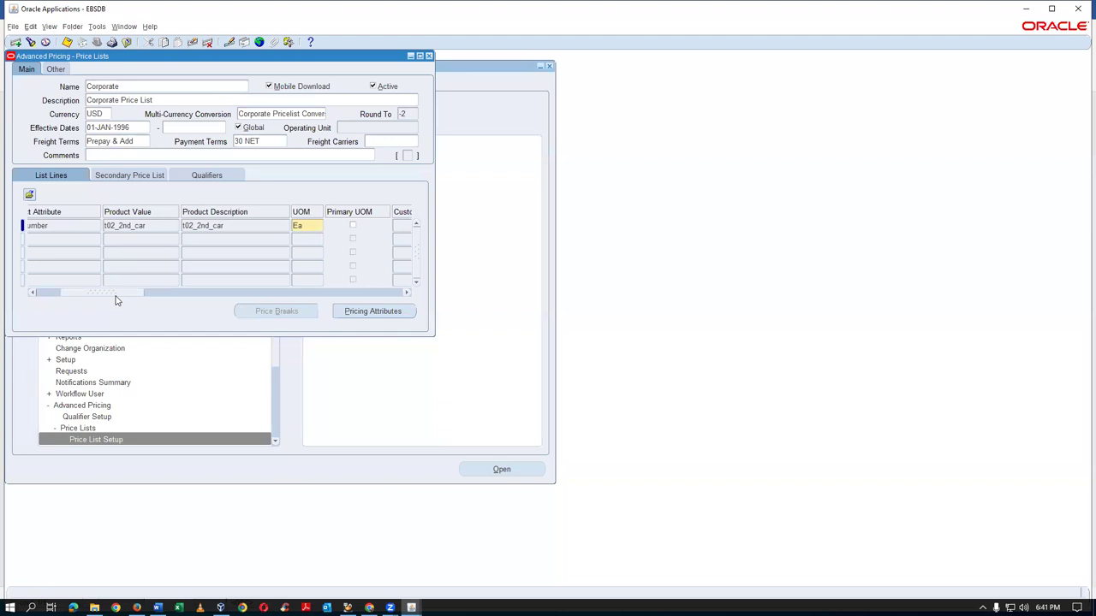
drag(137, 299, 346, 303)
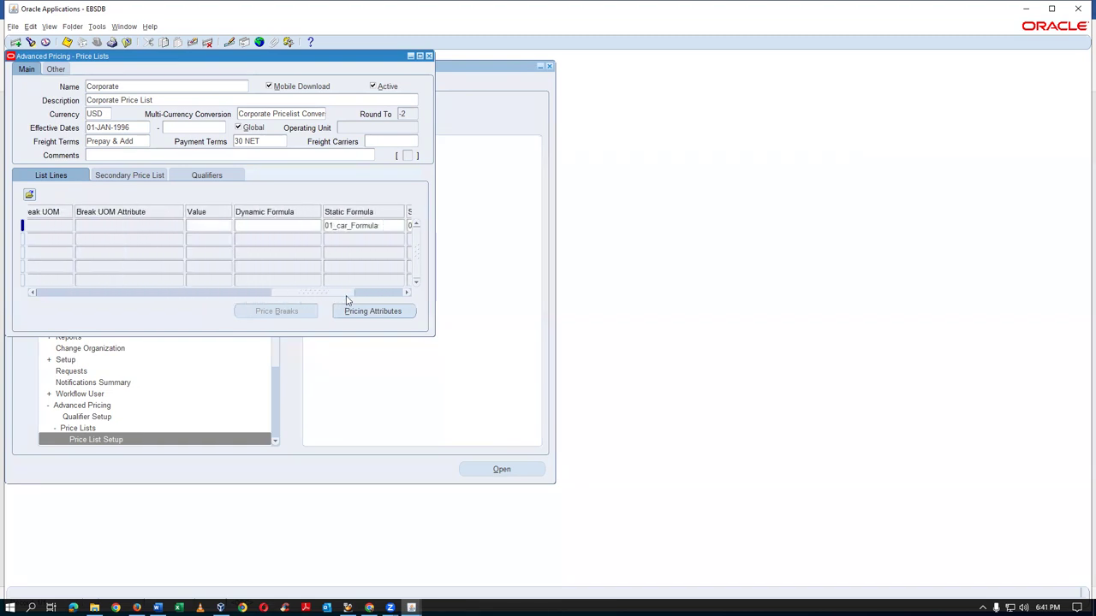
click(391, 226)
drag(313, 294, 350, 292)
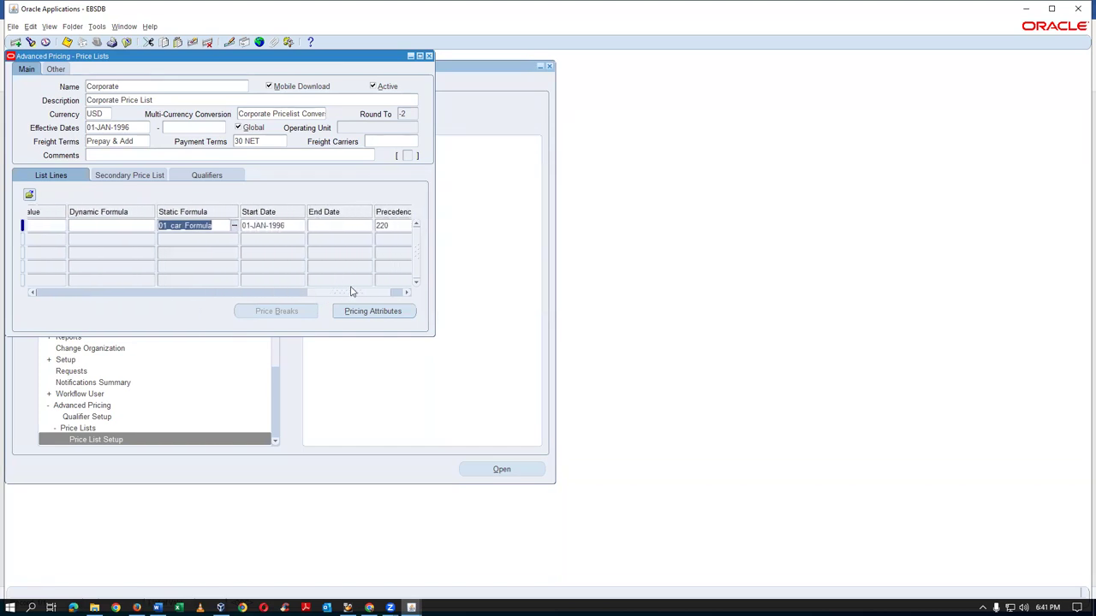
drag(350, 292, 88, 280)
click(210, 175)
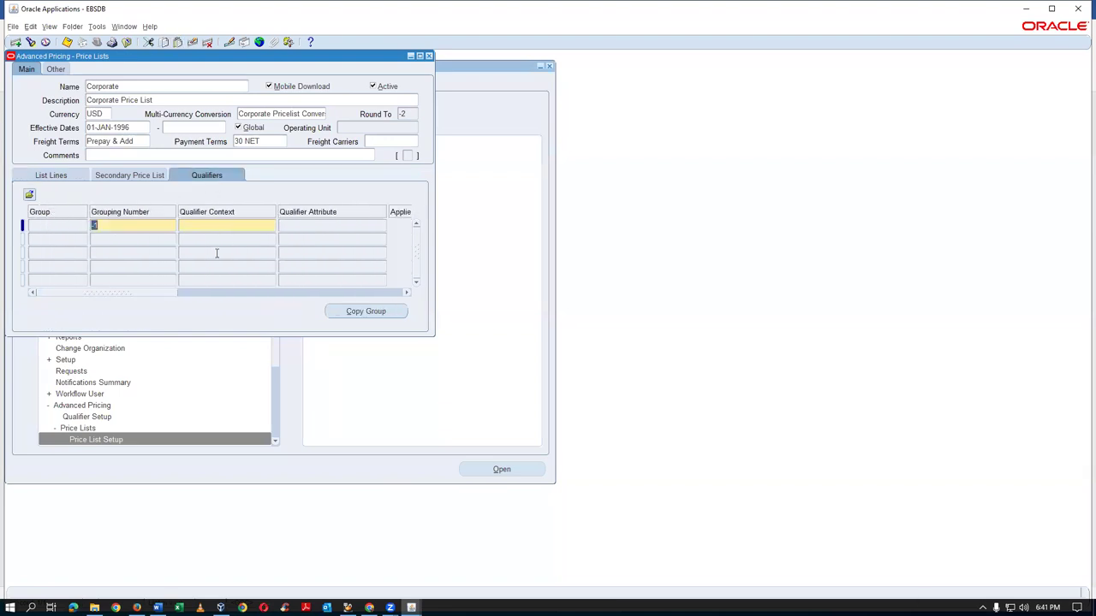
click(53, 177)
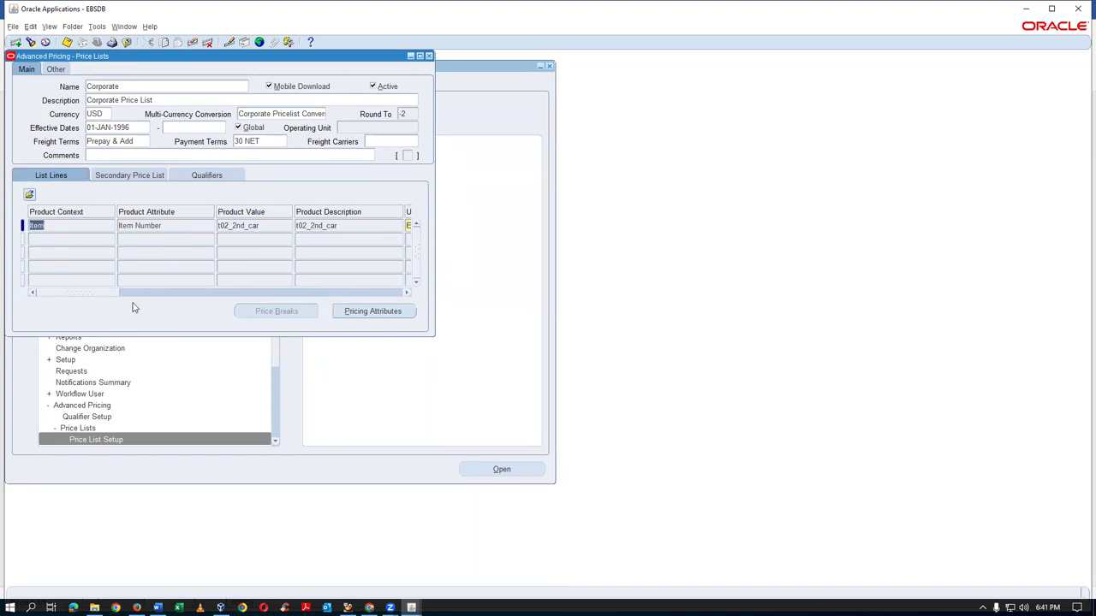
Step: Open pricing attributes for the t02_2nd_car line and choose the 01_CAR_CONTEXT pricing context
click(390, 311)
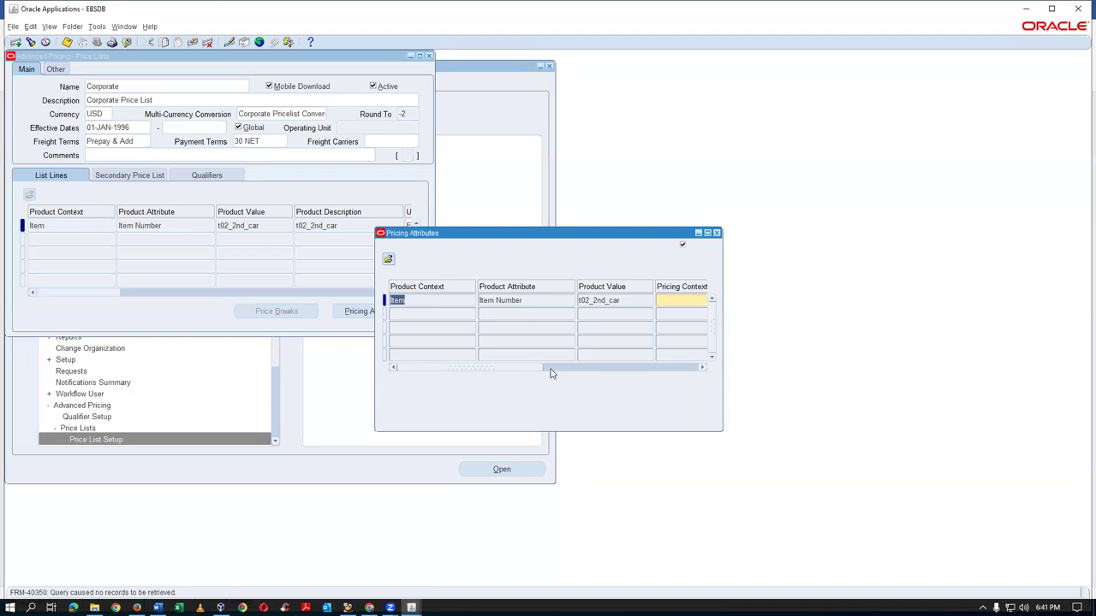
drag(533, 371, 576, 381)
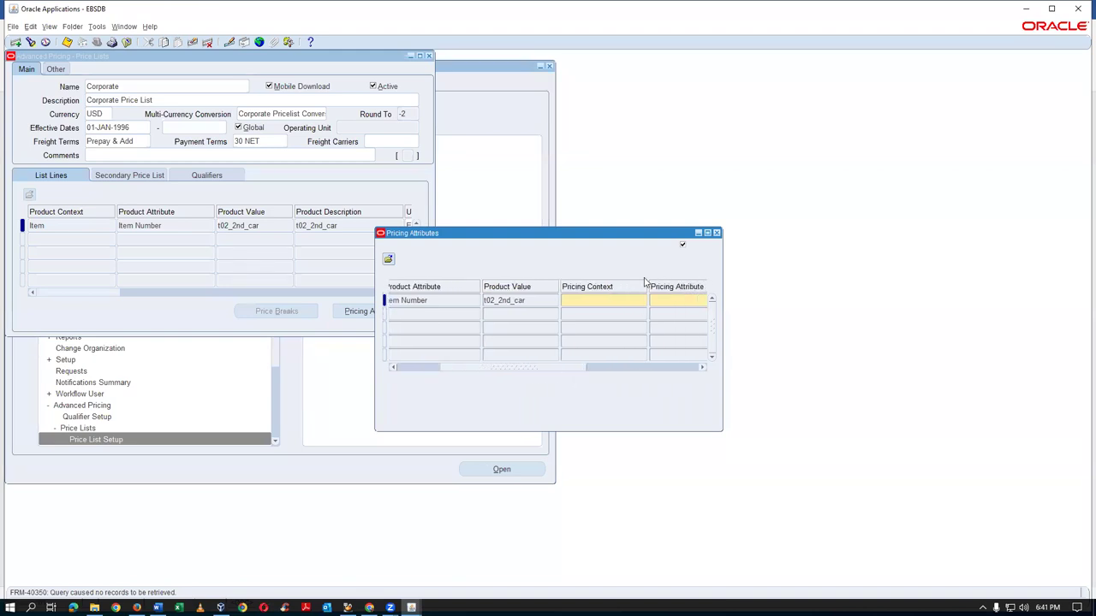
click(622, 301)
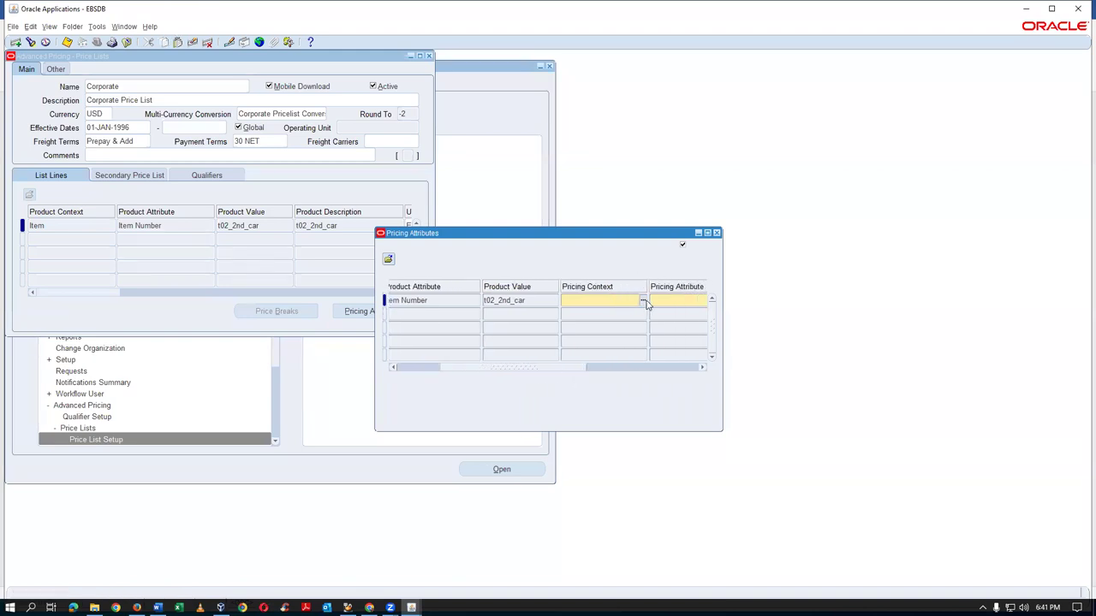
click(643, 301)
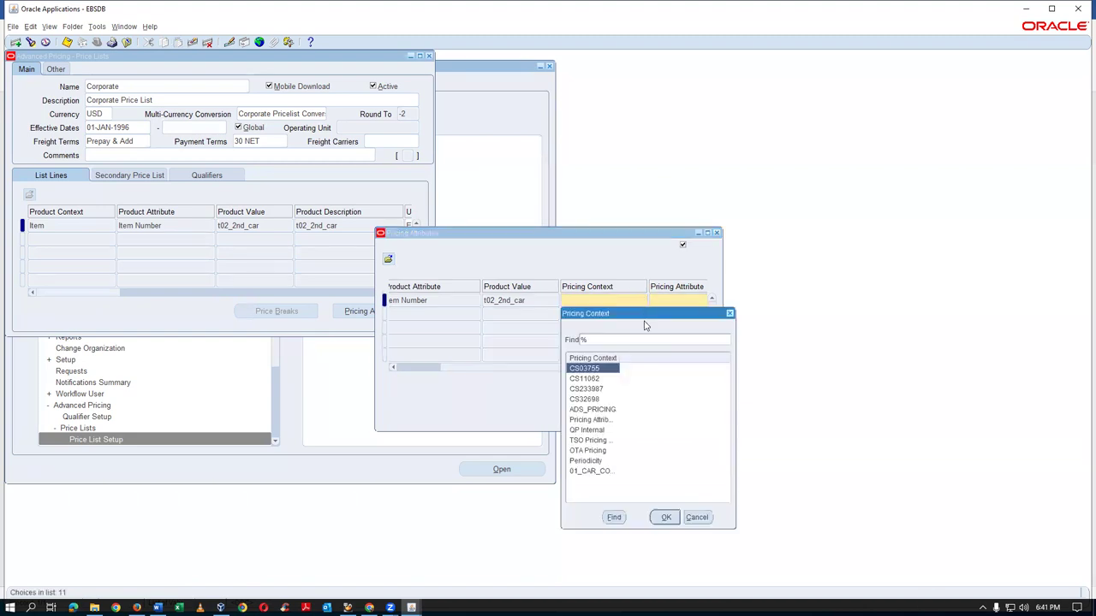
click(593, 472)
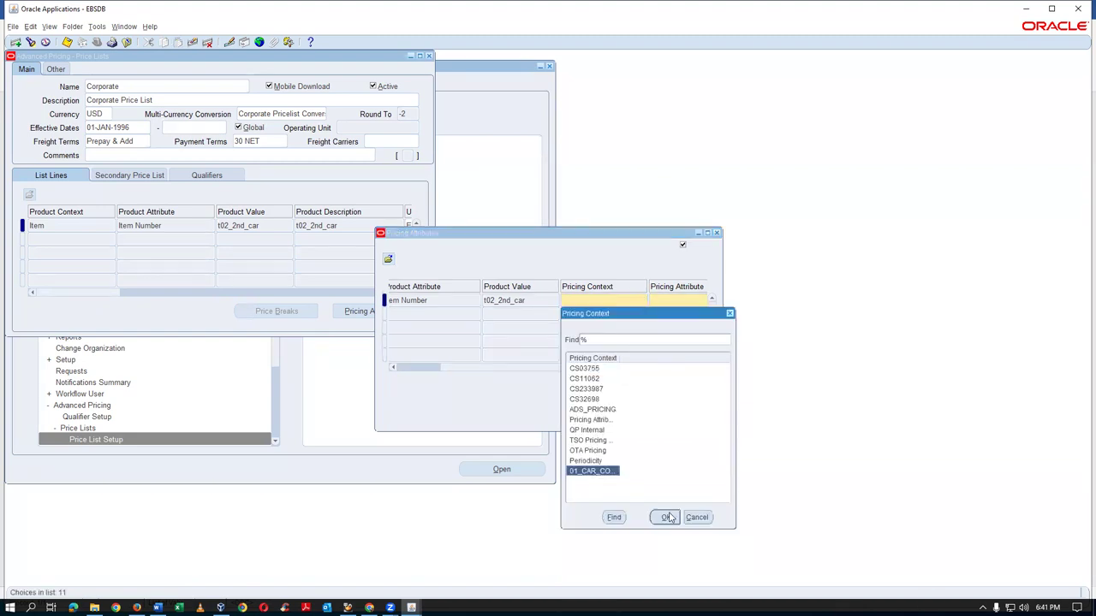
click(672, 518)
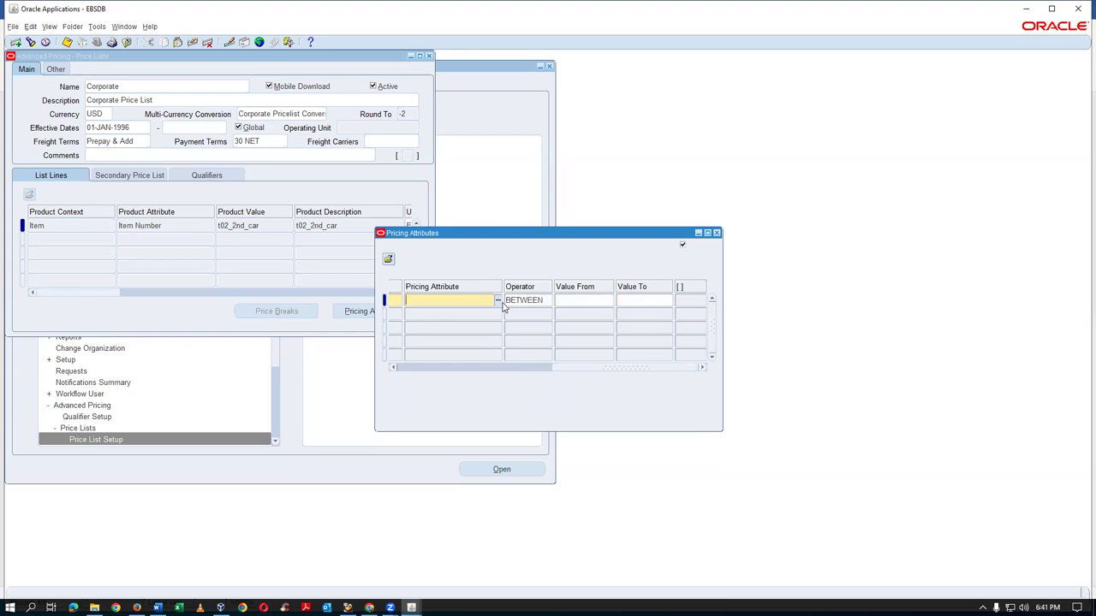
click(497, 303)
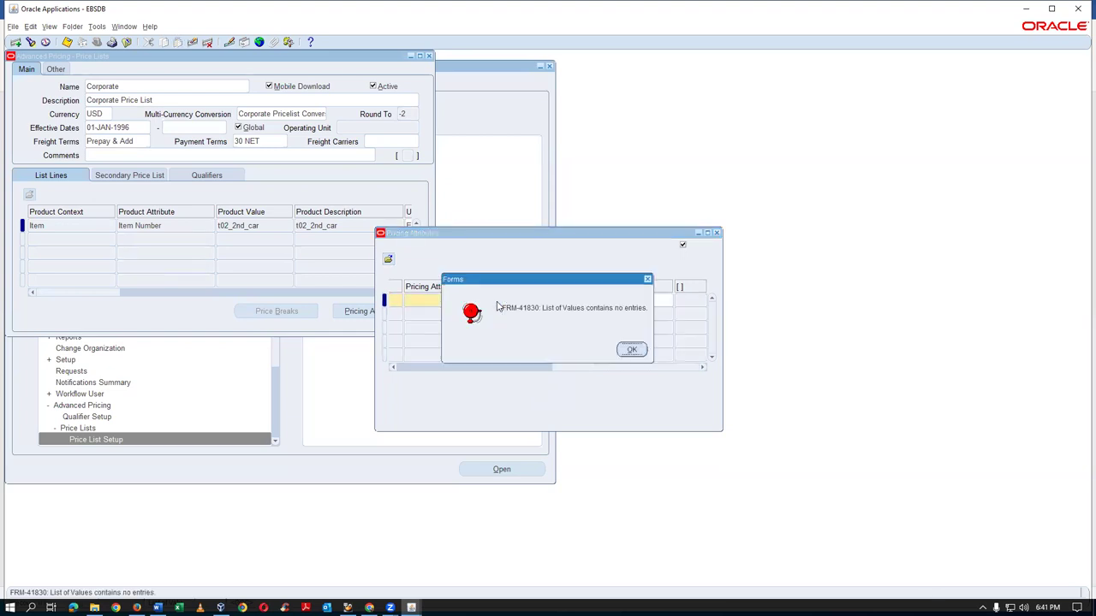
click(631, 350)
Step: Clear the pricing context and abandon the Pricing Attributes window past the required-field errors
drag(607, 367, 534, 384)
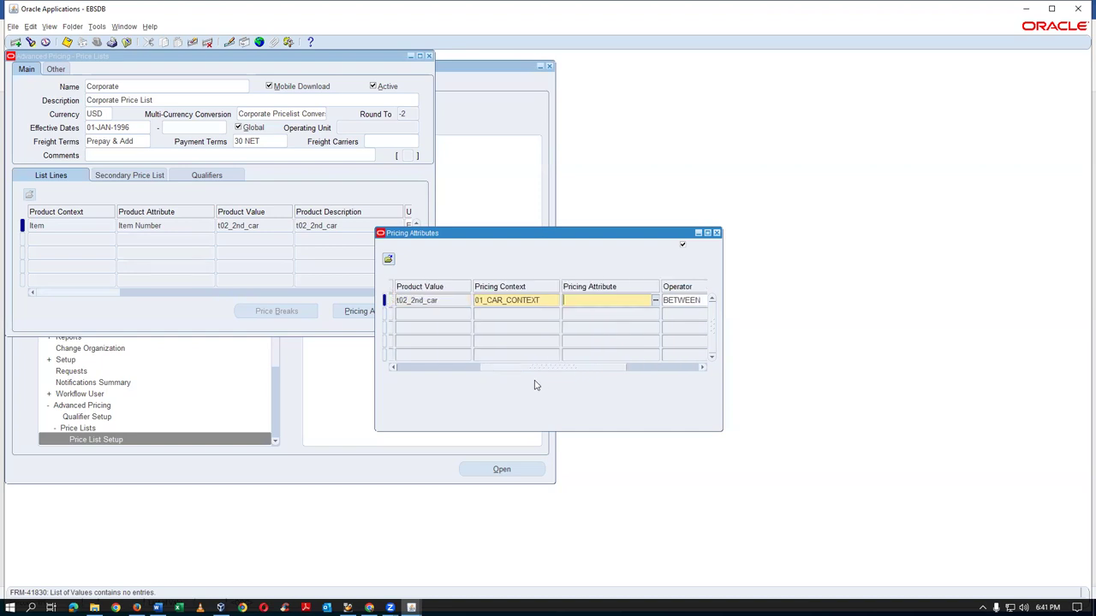
double_click(539, 302)
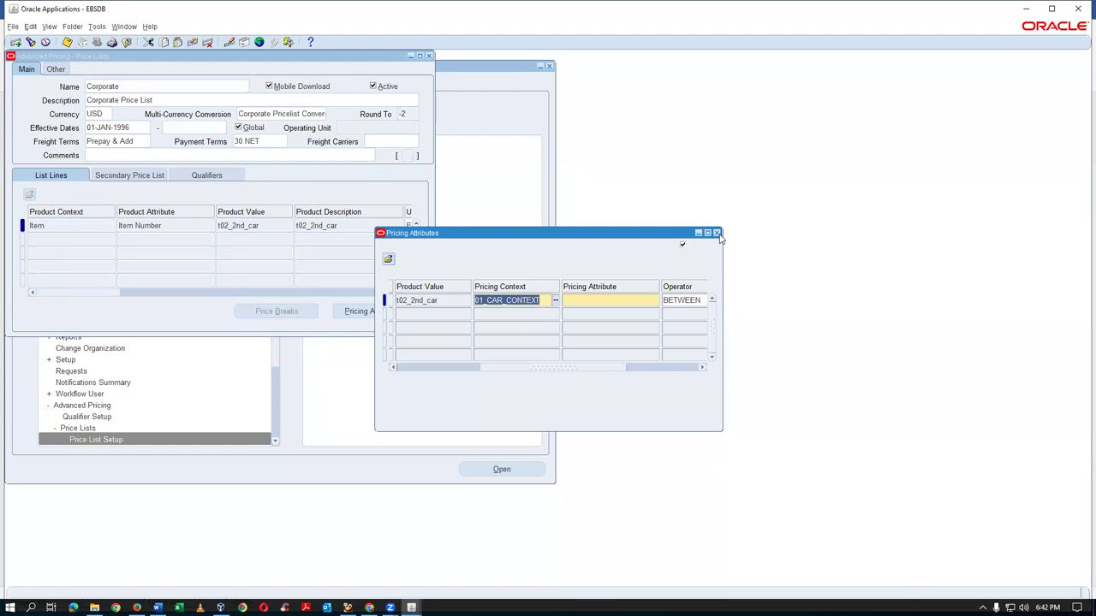
drag(583, 369, 530, 373)
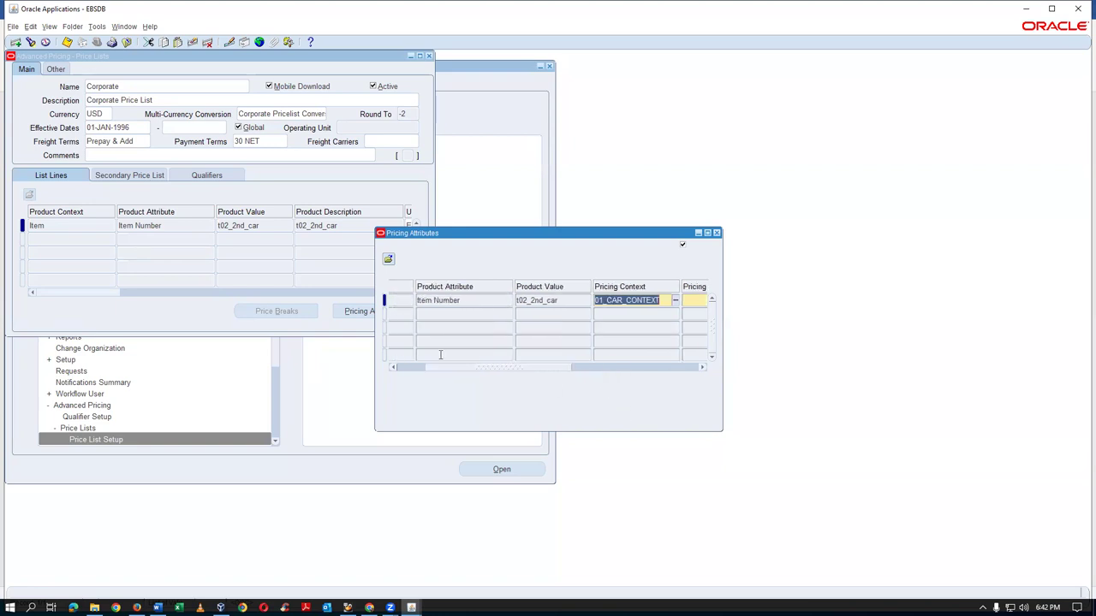
key(BackSpace)
click(414, 301)
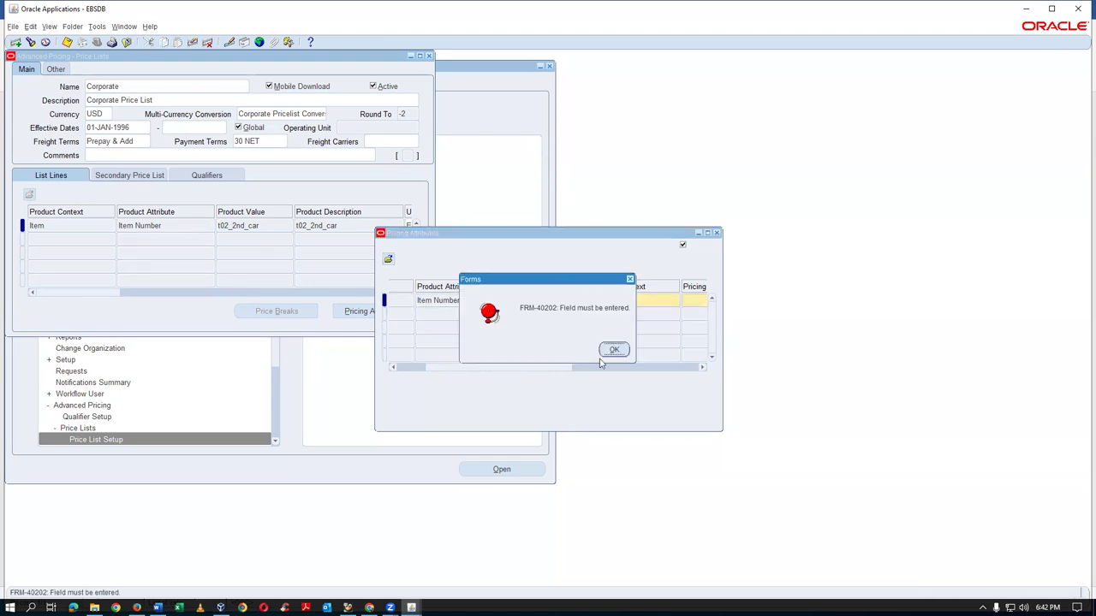
click(613, 347)
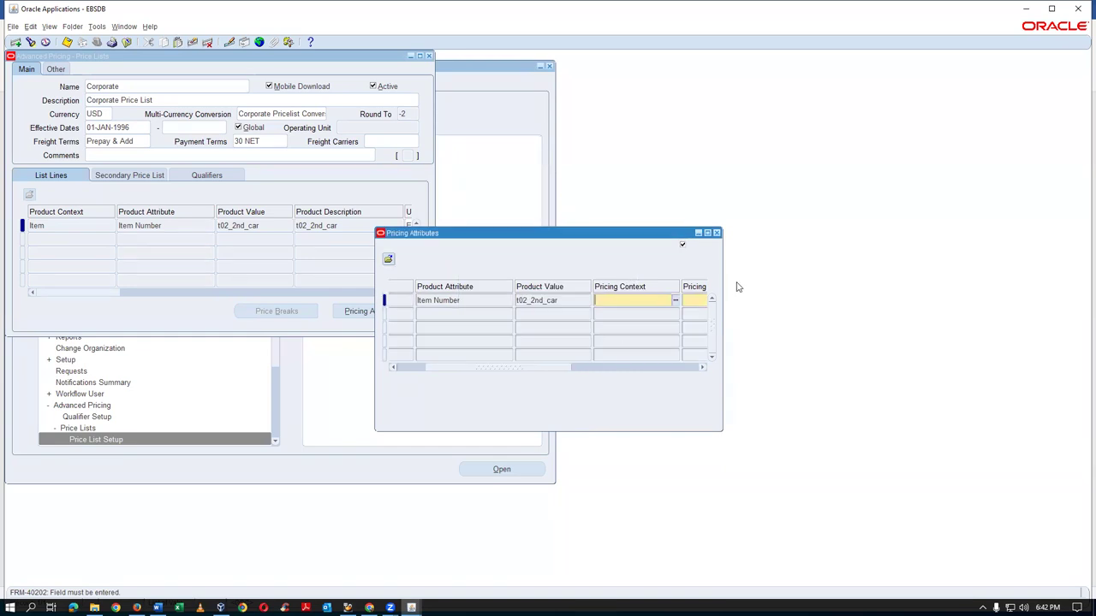
click(717, 232)
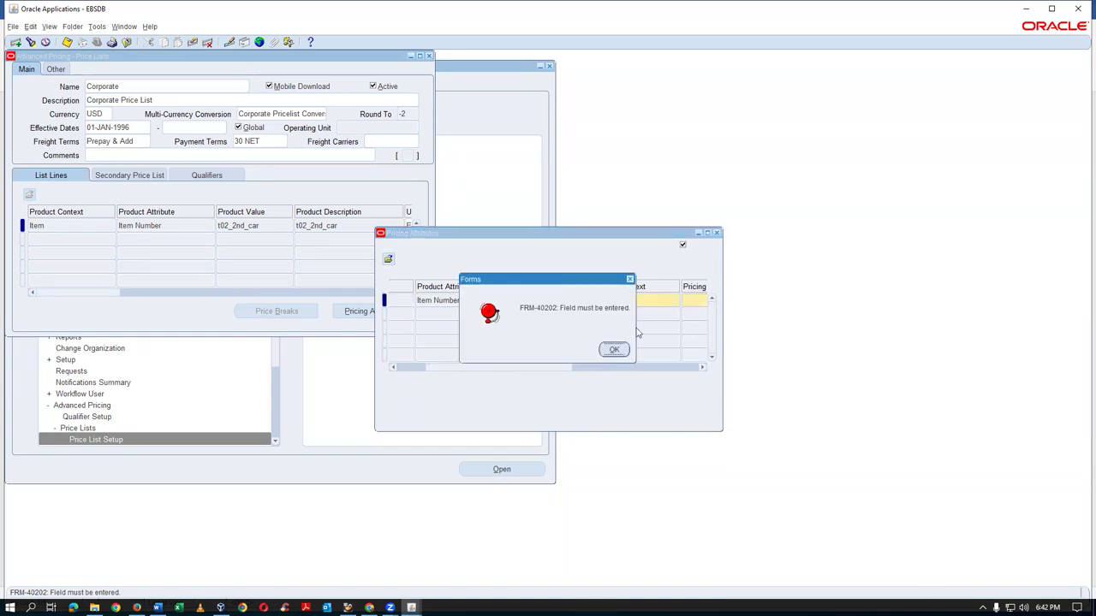
click(615, 345)
drag(542, 368, 662, 385)
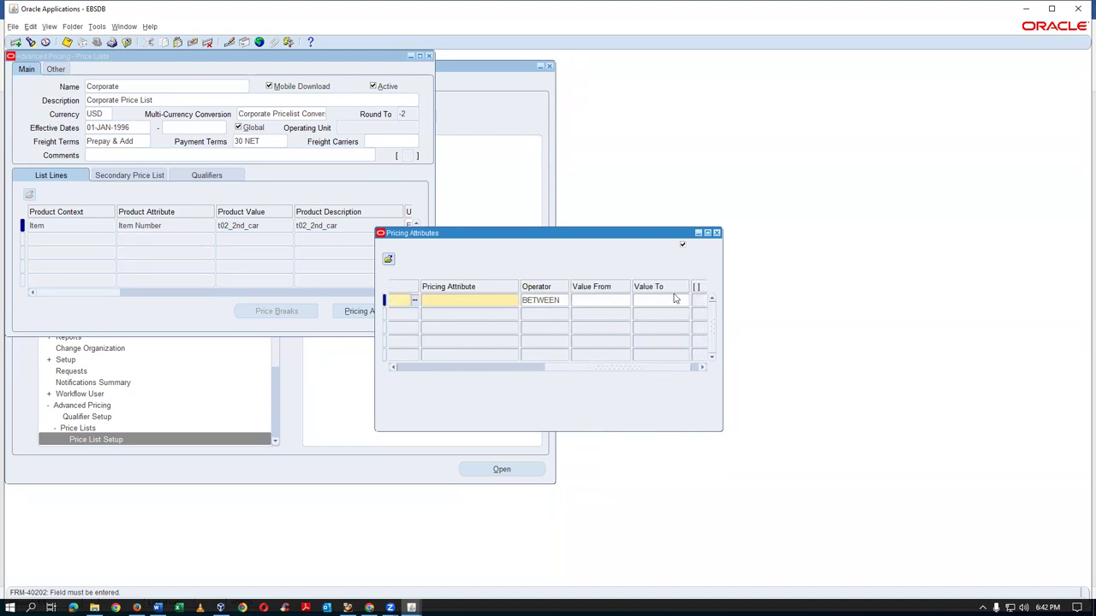
click(717, 233)
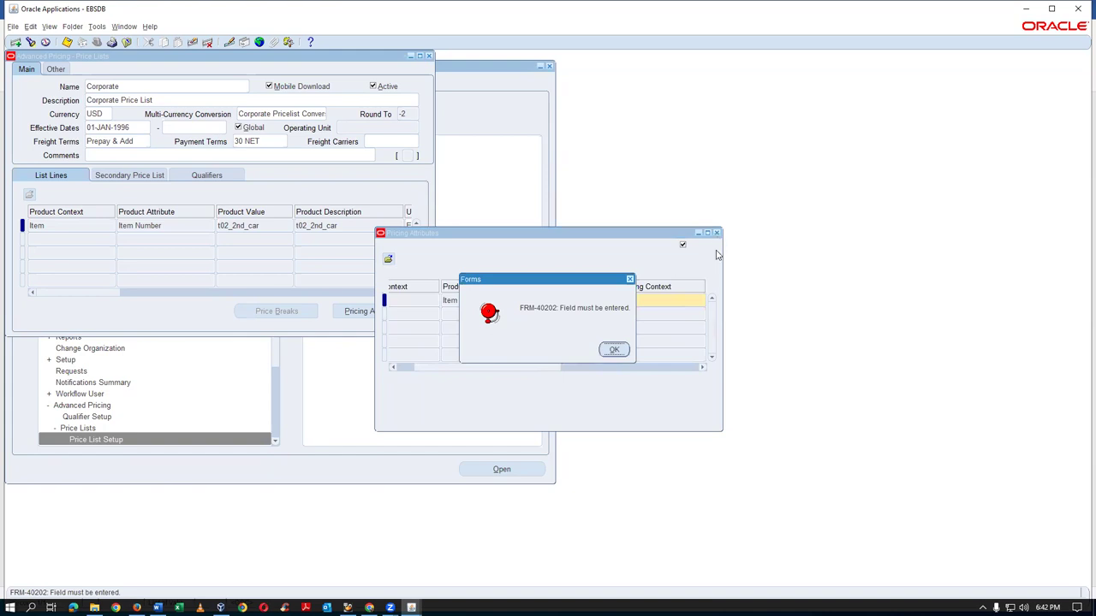
click(604, 349)
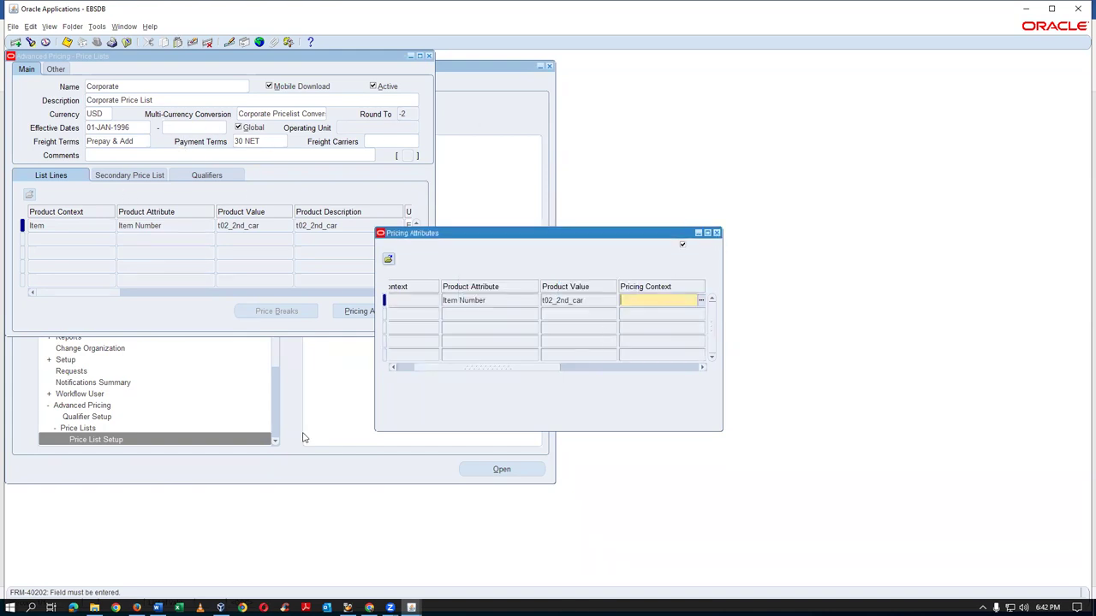
Step: Close the Corporate price list form without saving
click(237, 208)
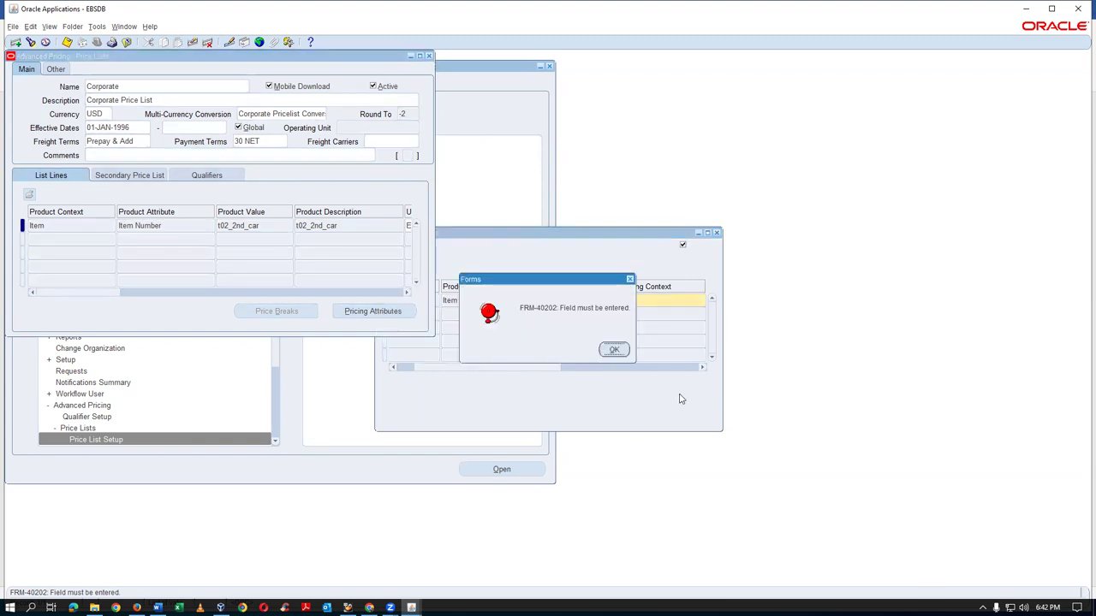
click(624, 349)
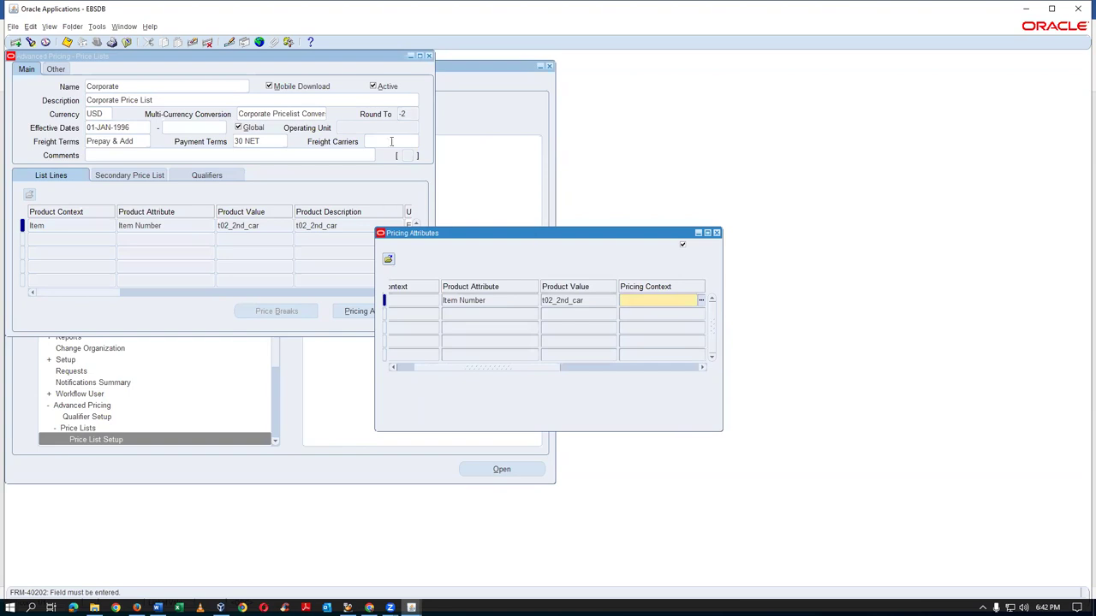
click(429, 56)
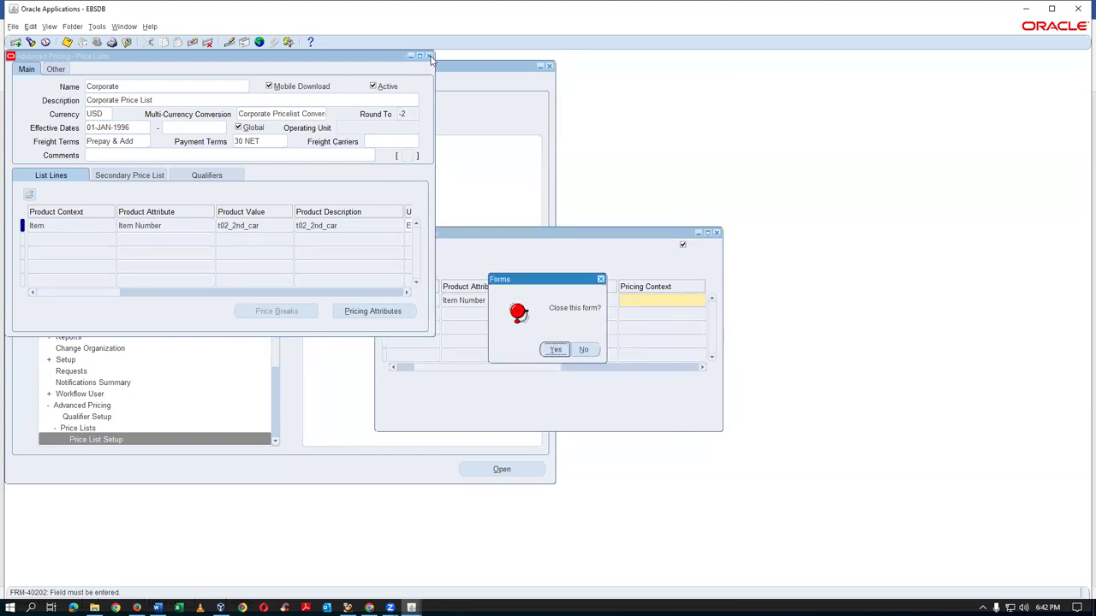
click(553, 351)
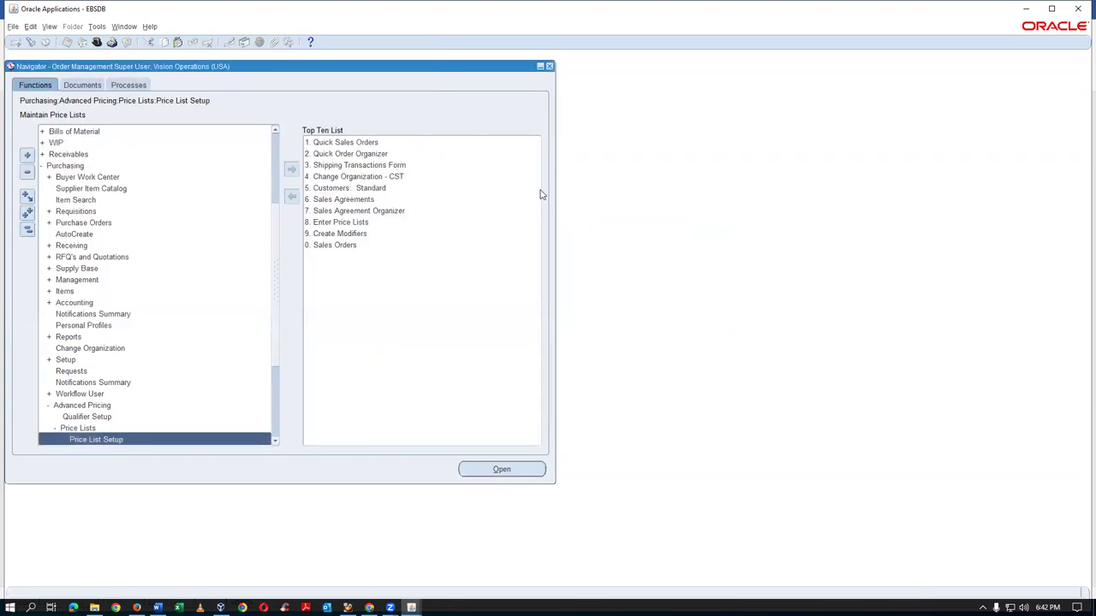
Step: Open Price List Setup and query the Corporate price list
double_click(130, 442)
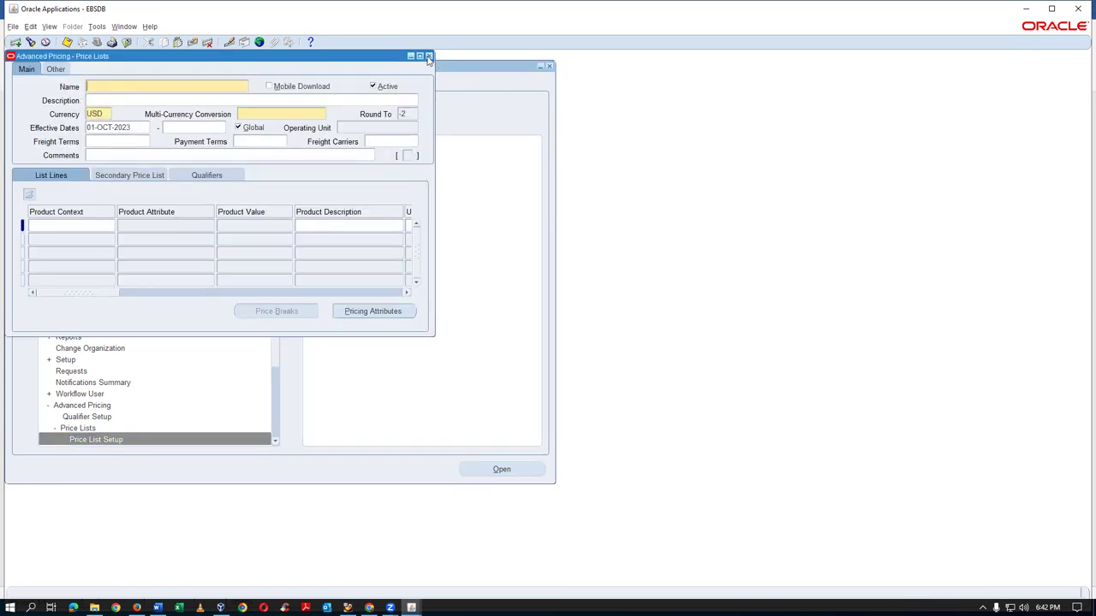
key(F11)
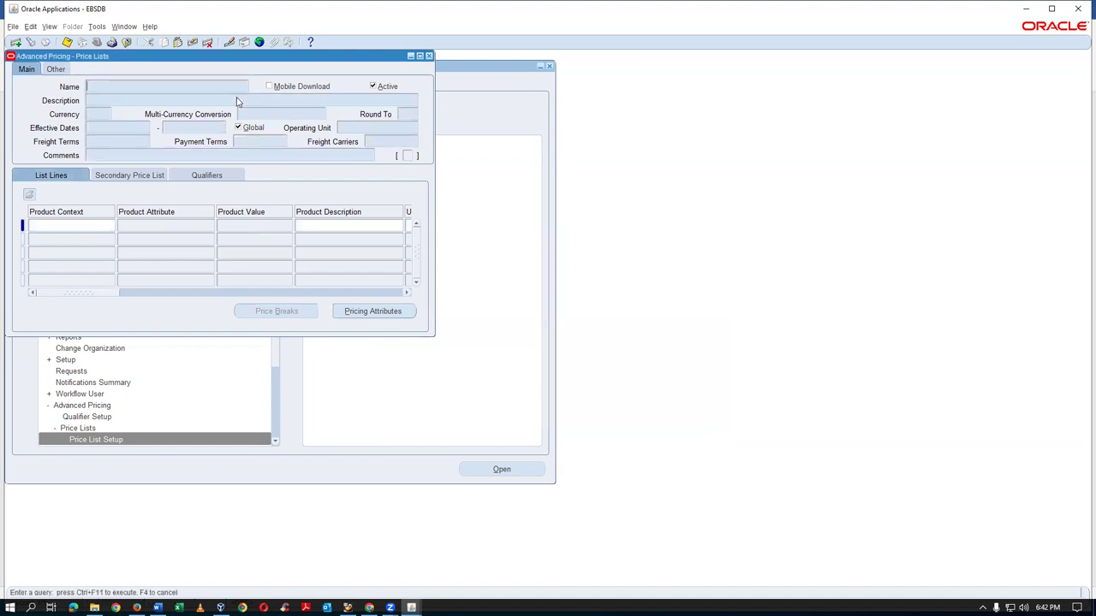
text(Corp)
key(BackSpace)
key(ctrl+F11)
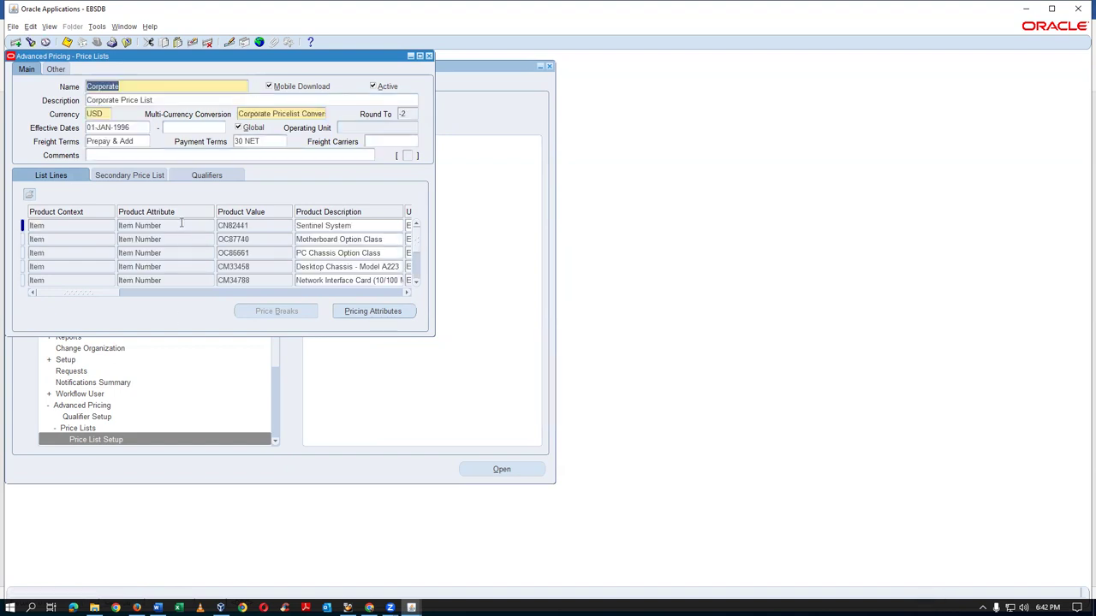
Step: Clear the 01_car_Formula static formula from the t02_2nd_car line, save, and close the form
click(181, 223)
key(F11)
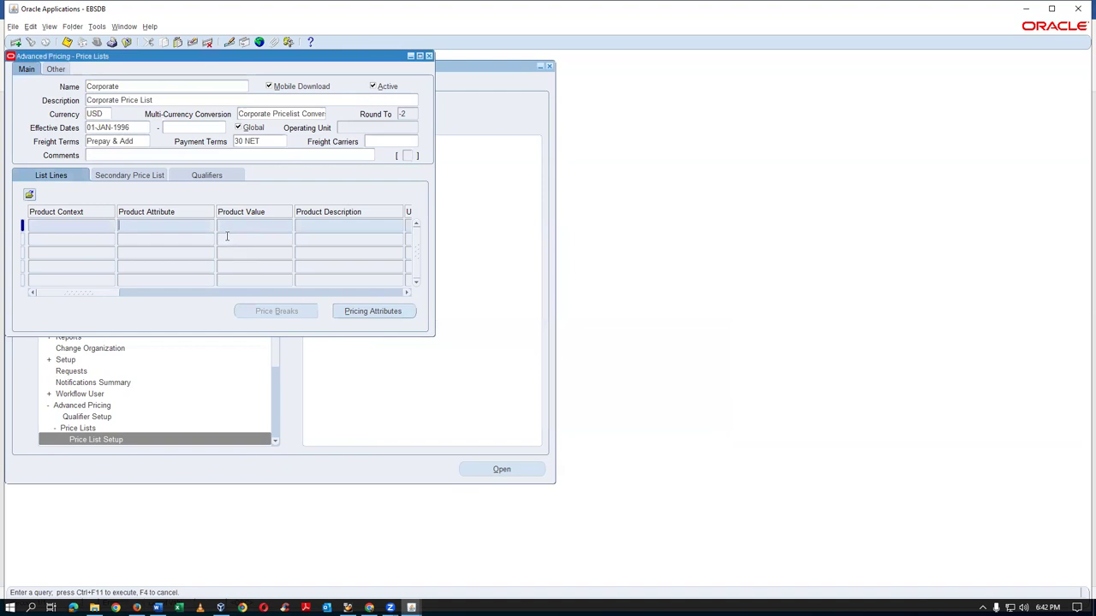
text(t02_2nd_car)
key(ctrl+F11)
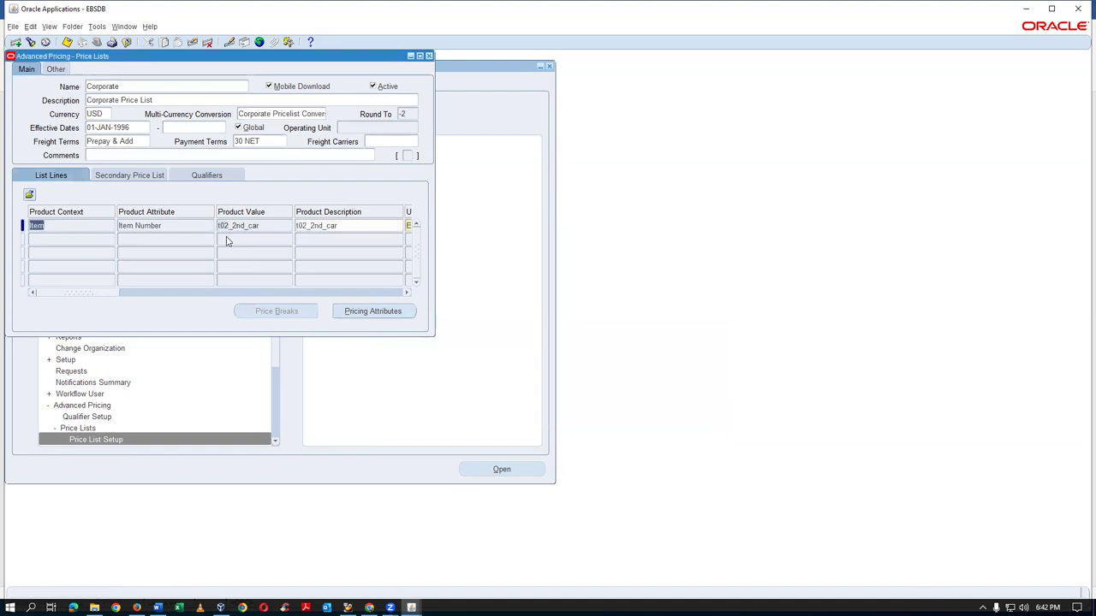
drag(114, 296, 341, 301)
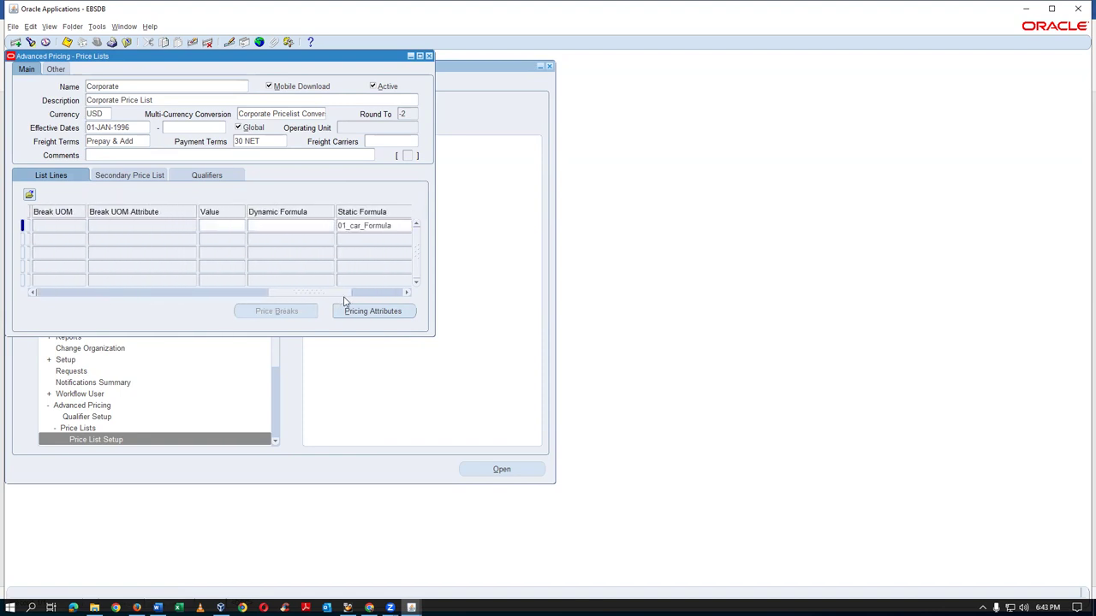
click(233, 226)
key(Tab)
key(Tab)
key(Delete)
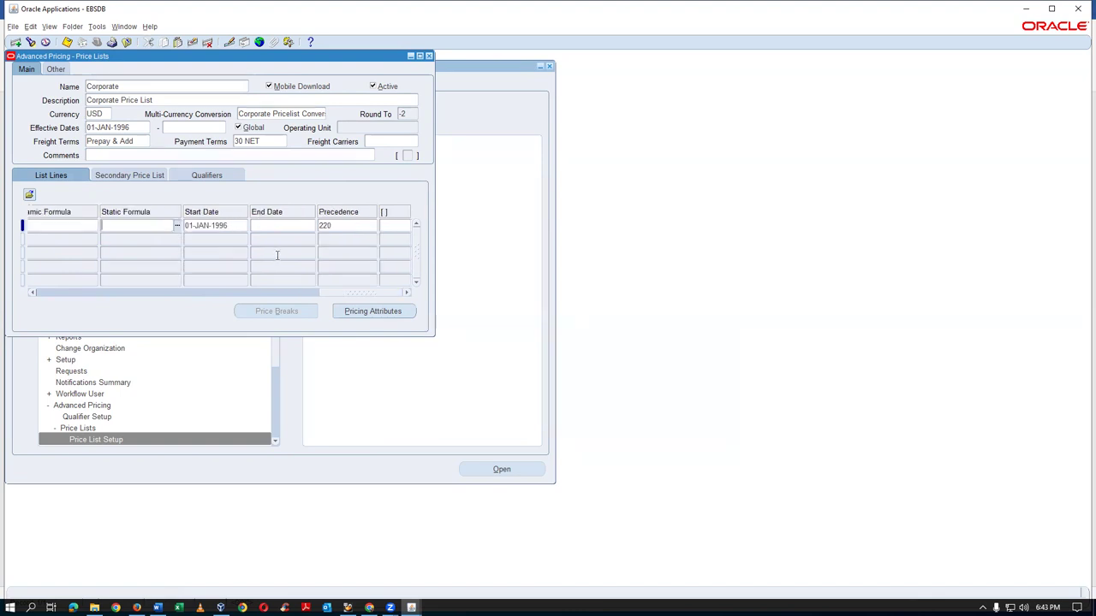
key(ctrl+s)
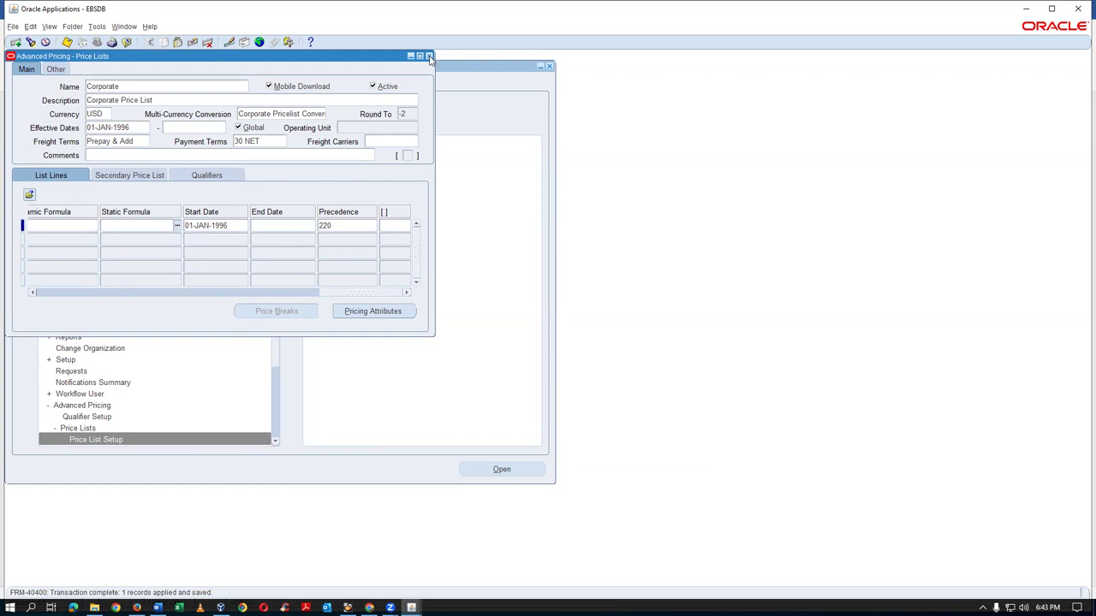
click(430, 56)
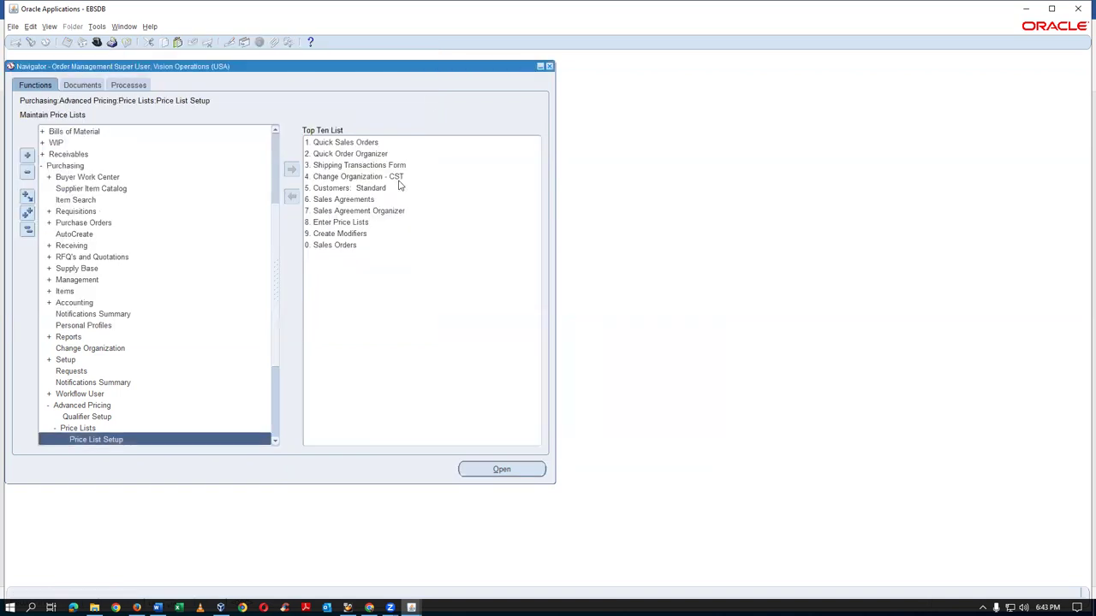
Step: Start a new sales order for the customer's number and save the header
double_click(346, 247)
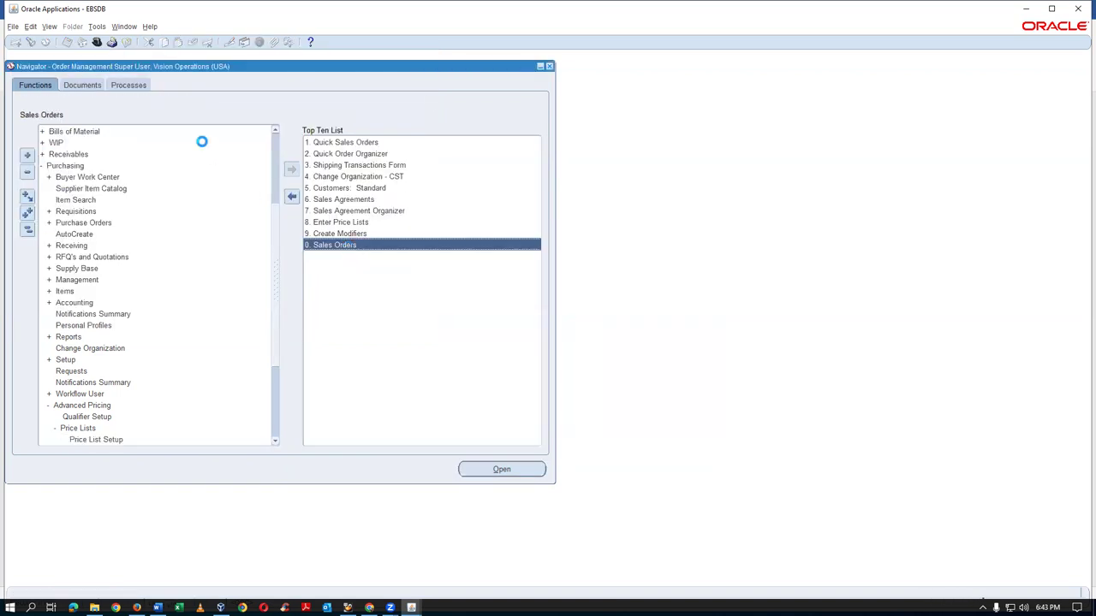
key(Tab)
text(1143)
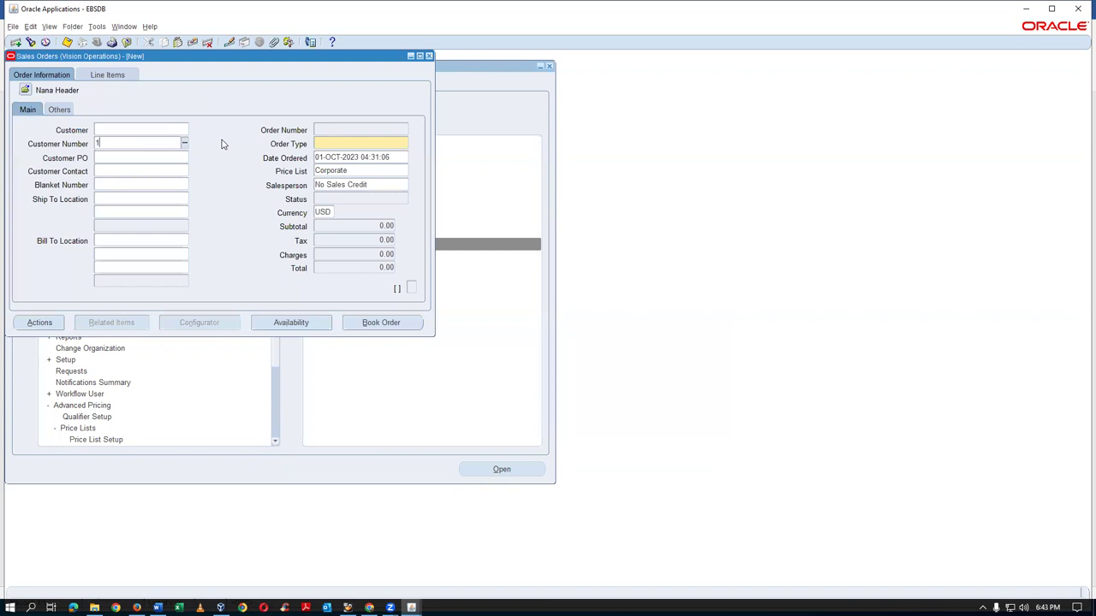
key(Tab)
click(110, 74)
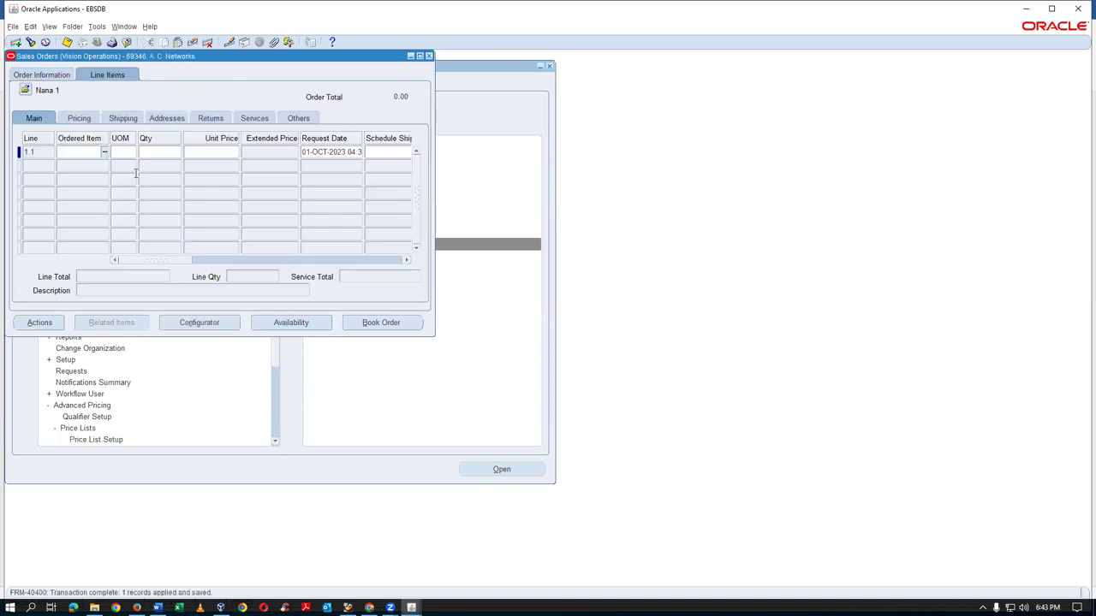
Step: Add a t02_2nd_car line with quantity 1, pricing at 123.00
text(t02%)
key(Tab)
key(Return)
key(Tab)
text(1)
key(Tab)
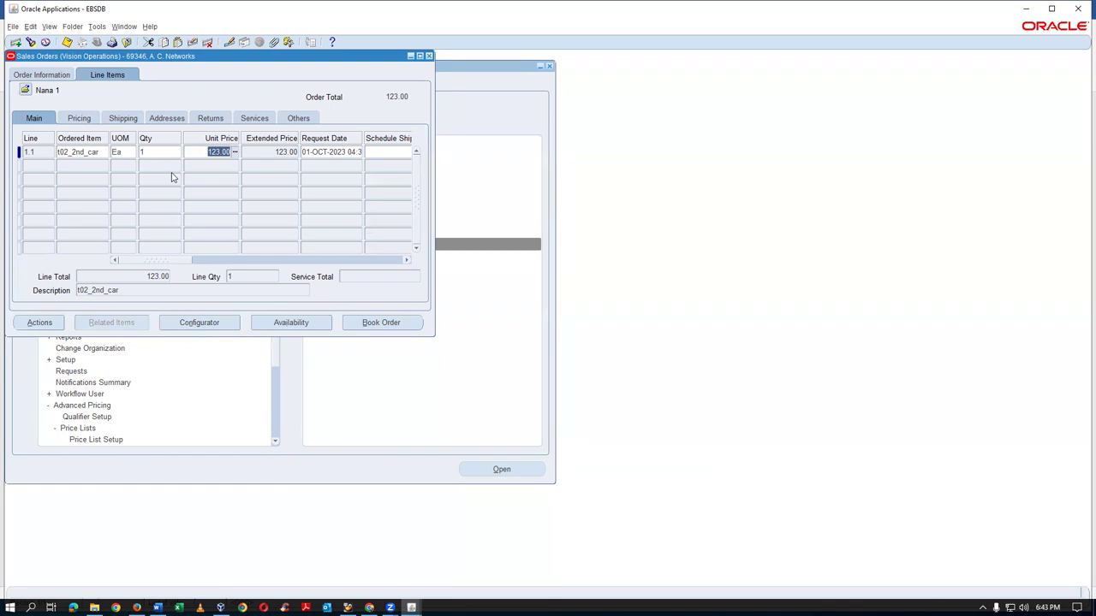
Step: Check instruction step 8 in the instructions document, then return to the sales order
key(alt+Tab)
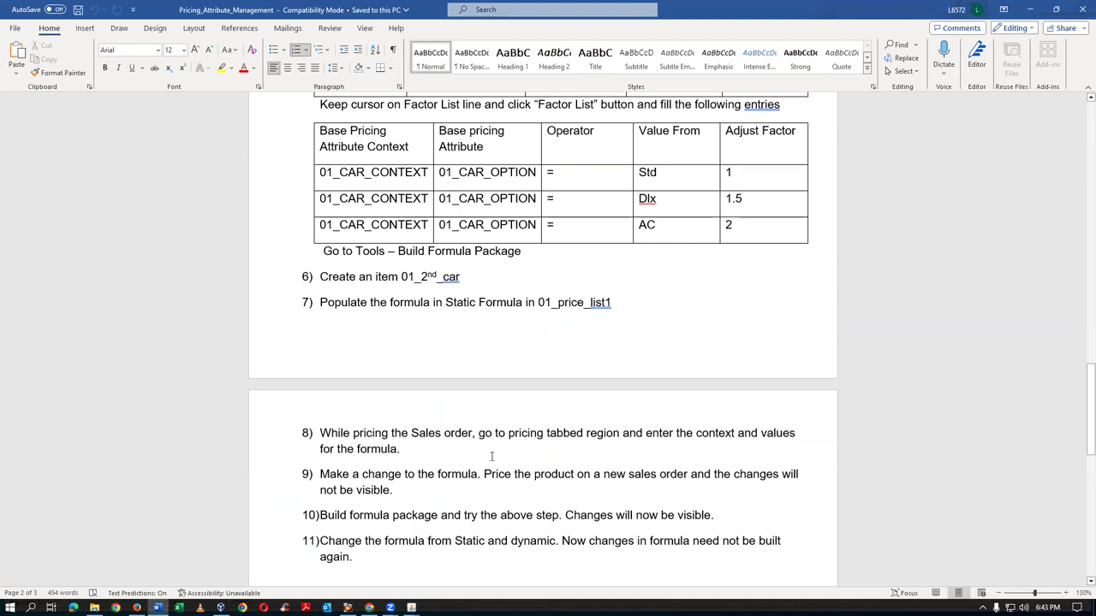
triple_click(352, 447)
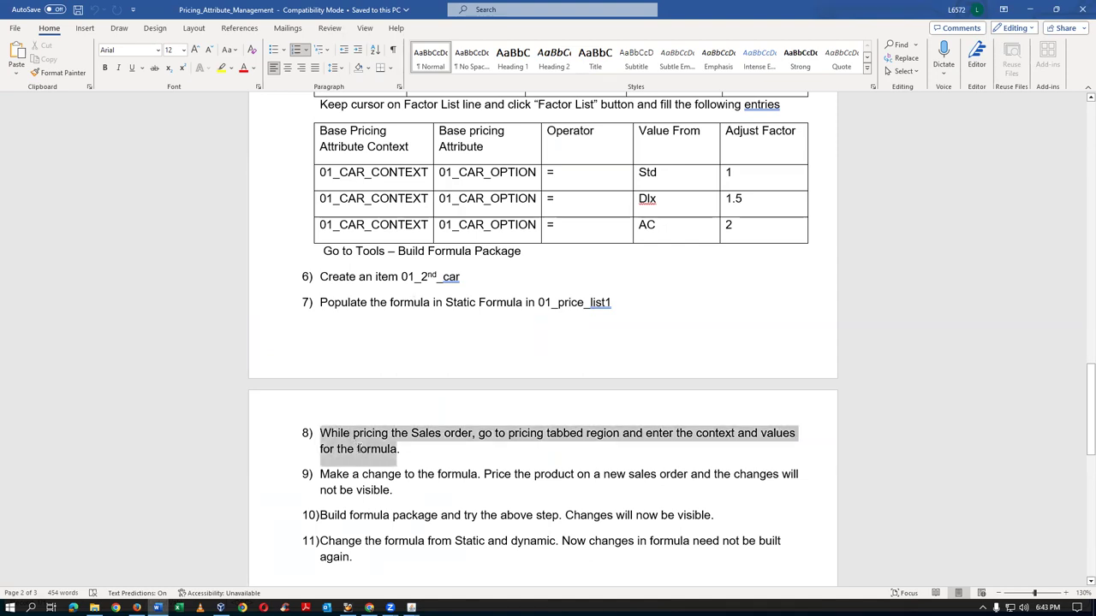
key(alt+Tab)
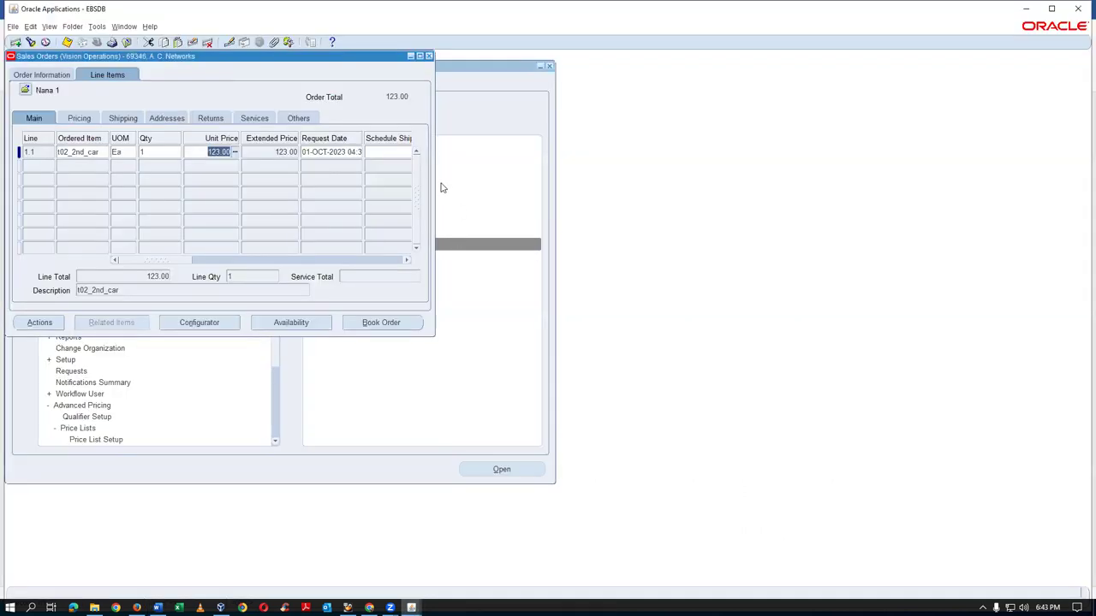
Step: Discard the order line and query the Corporate price list in Price List Setup
key(F6)
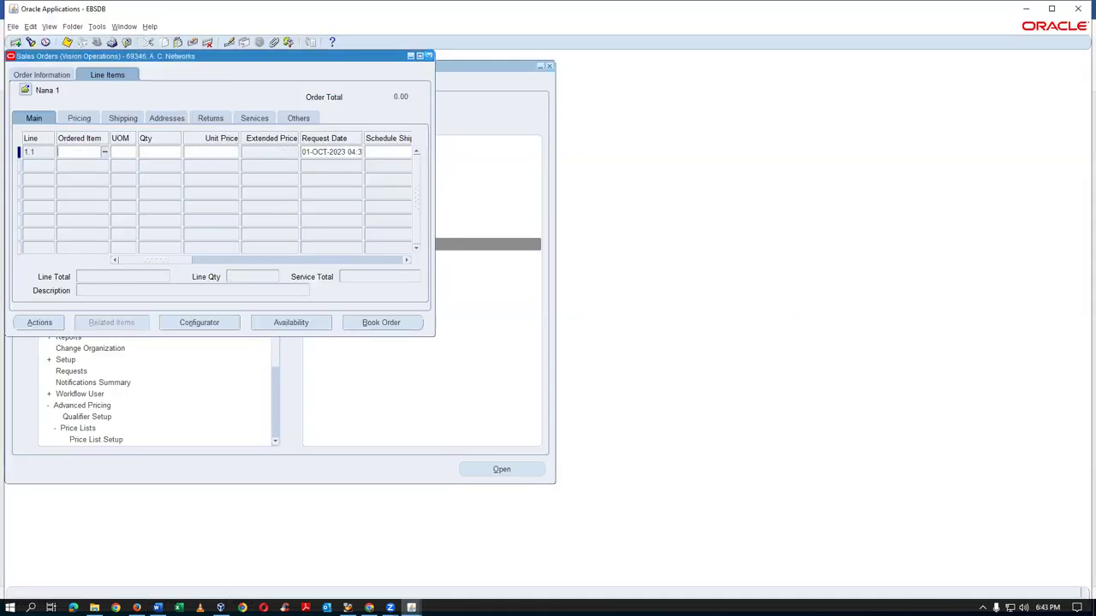
key(F4)
click(114, 441)
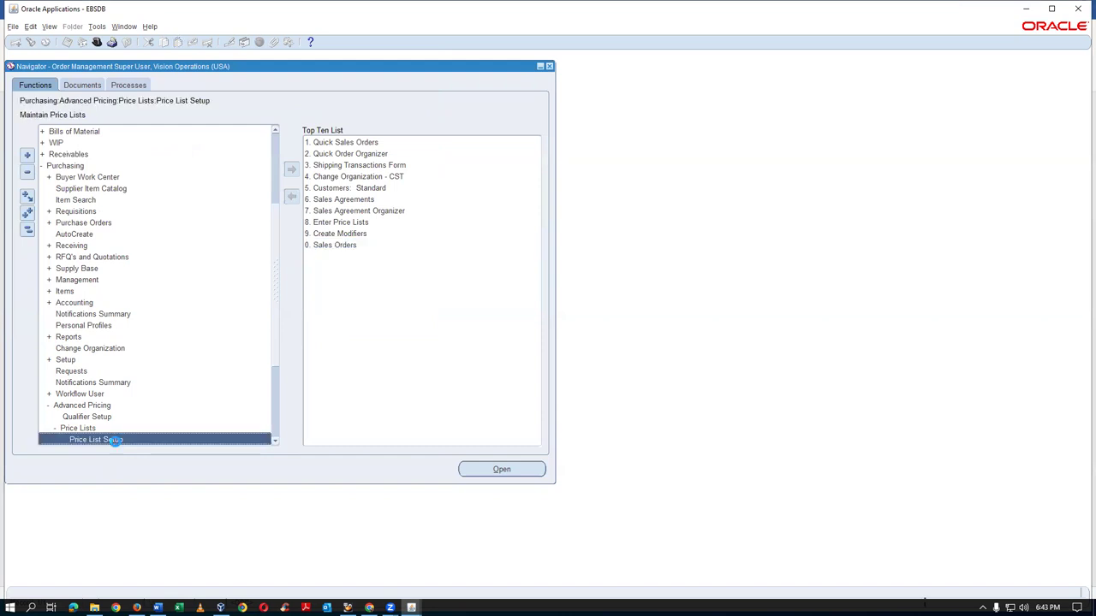
double_click(115, 441)
text(Corp%)
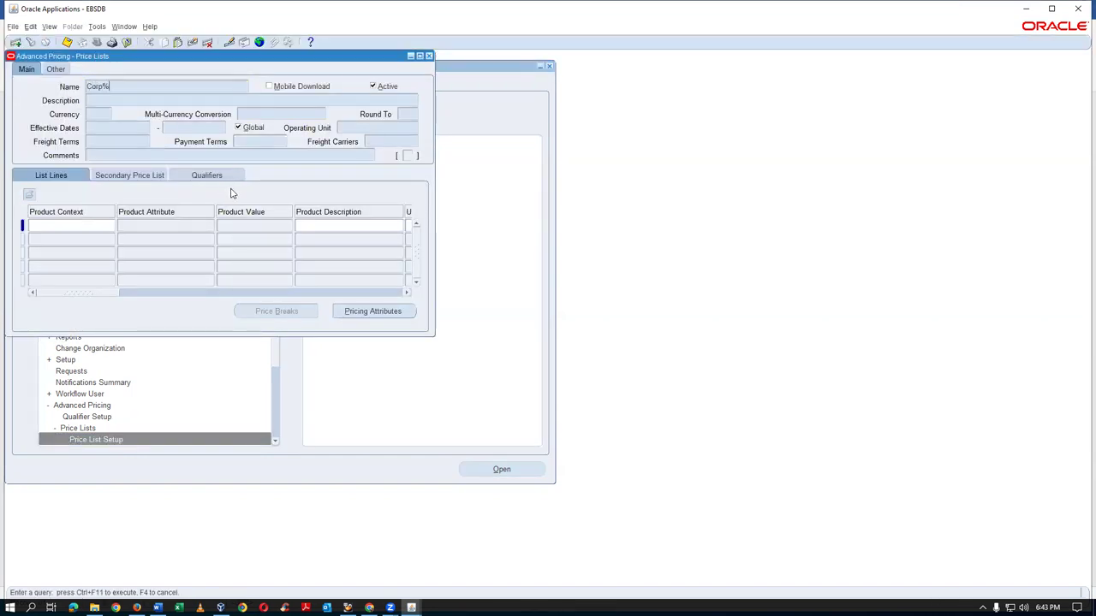
key(ctrl+F11)
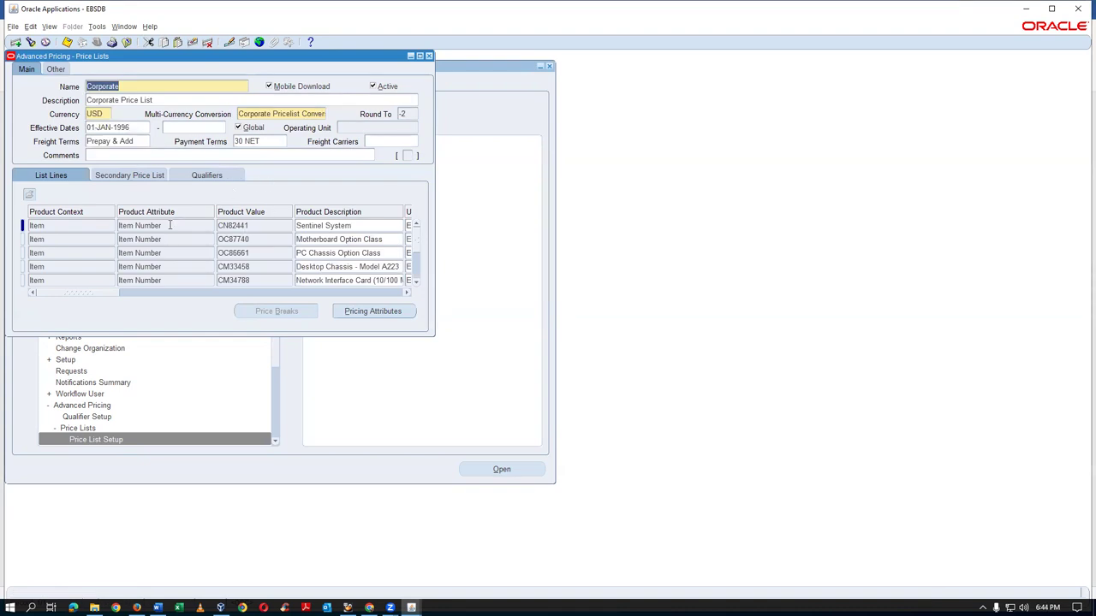
Step: Find the t02 price list line and delete its 123 list price
click(199, 231)
key(F11)
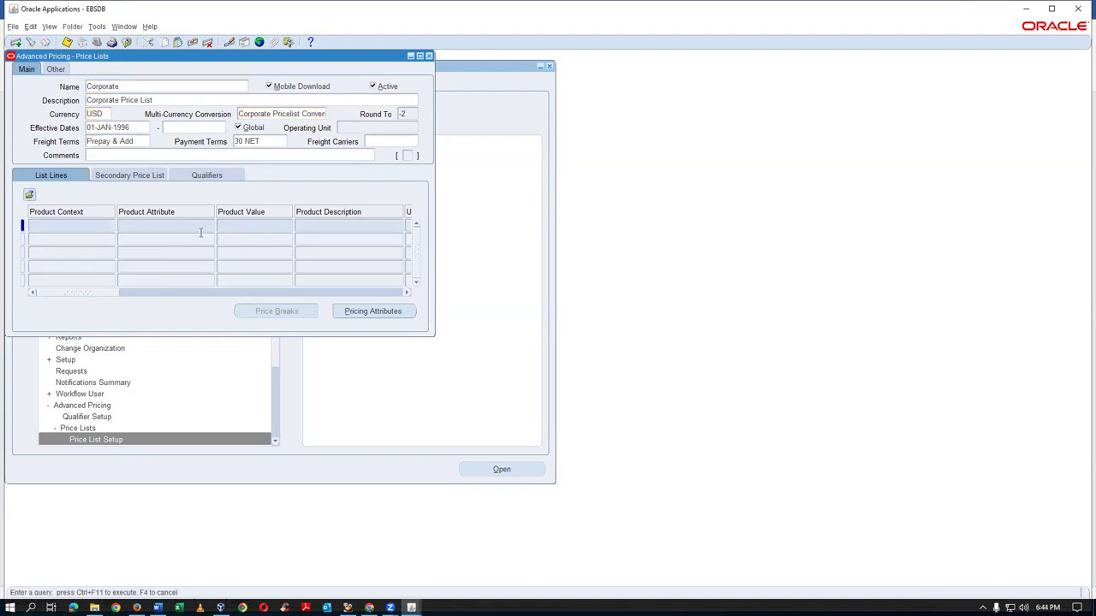
text(t02%)
key(ctrl+F11)
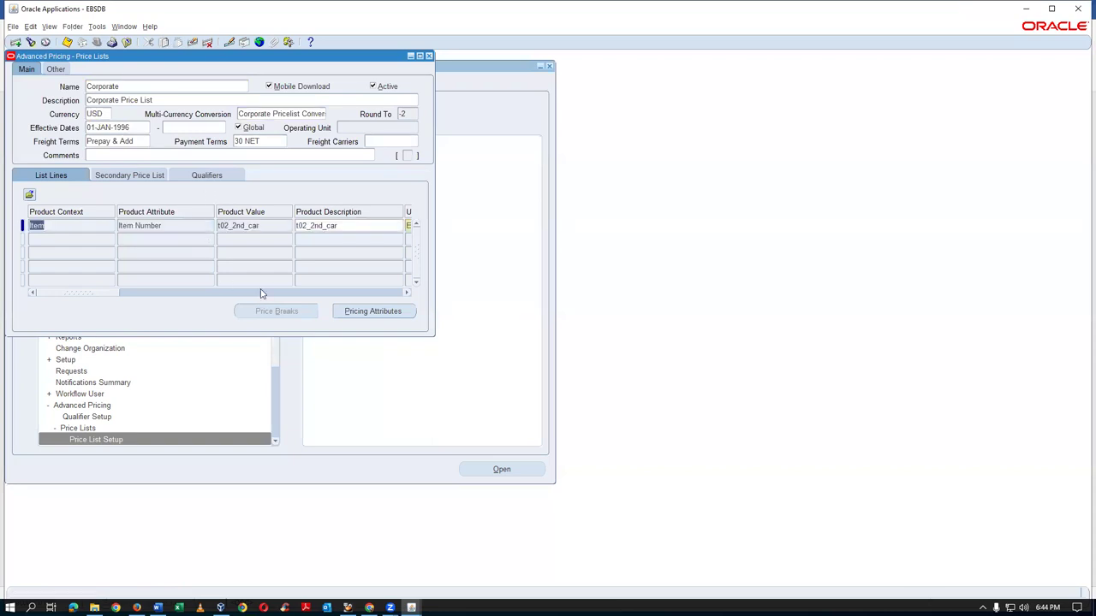
drag(63, 294, 313, 289)
double_click(237, 226)
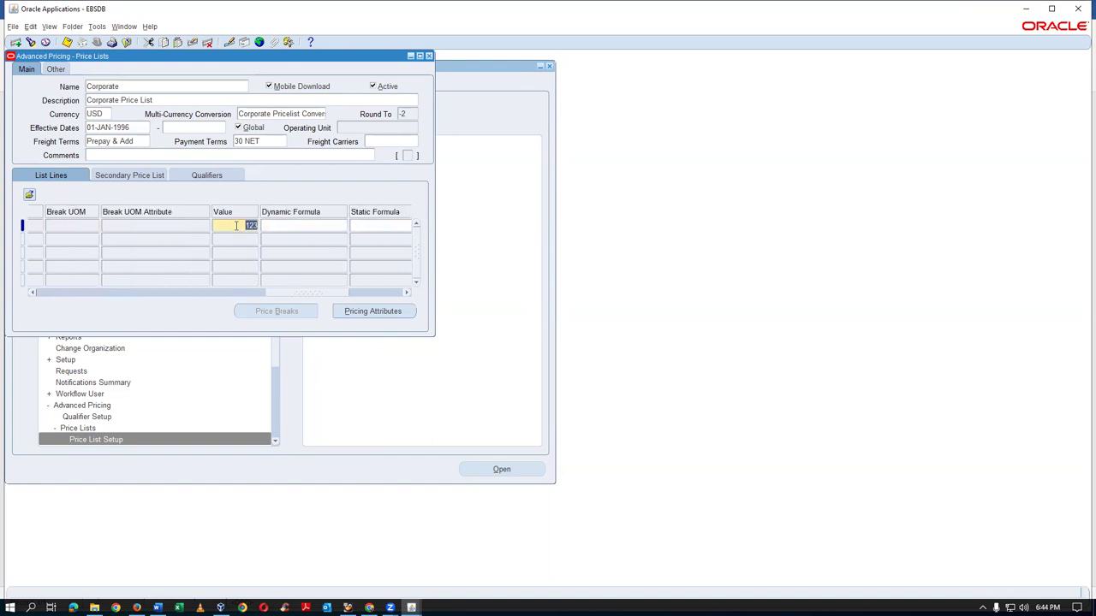
key(Delete)
Step: Give the line static formula 01_car_Formula and close the price list
click(373, 228)
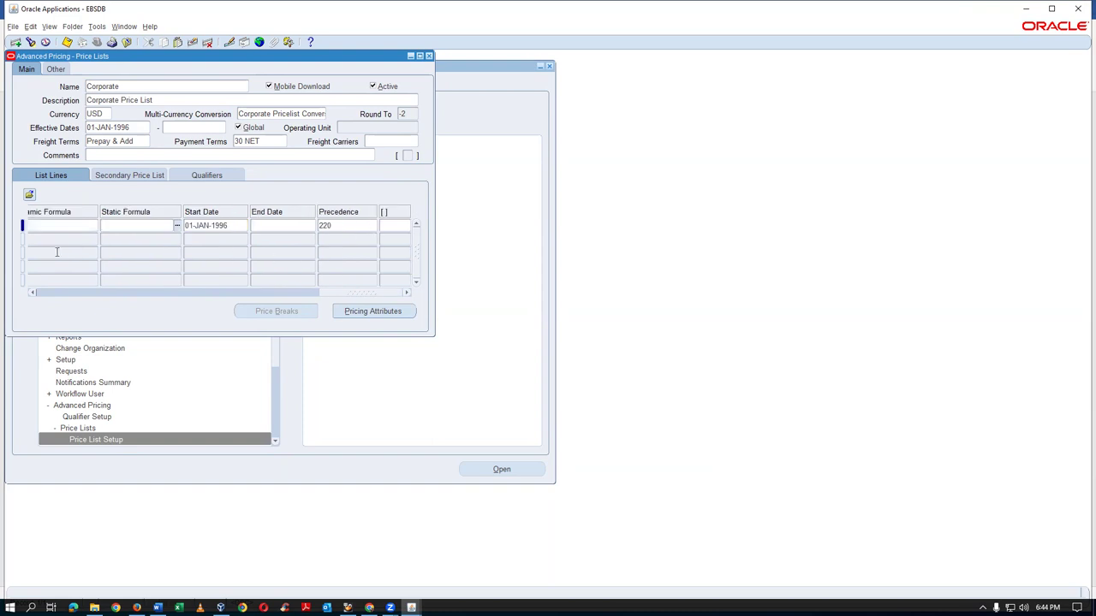
text(01)
key(Tab)
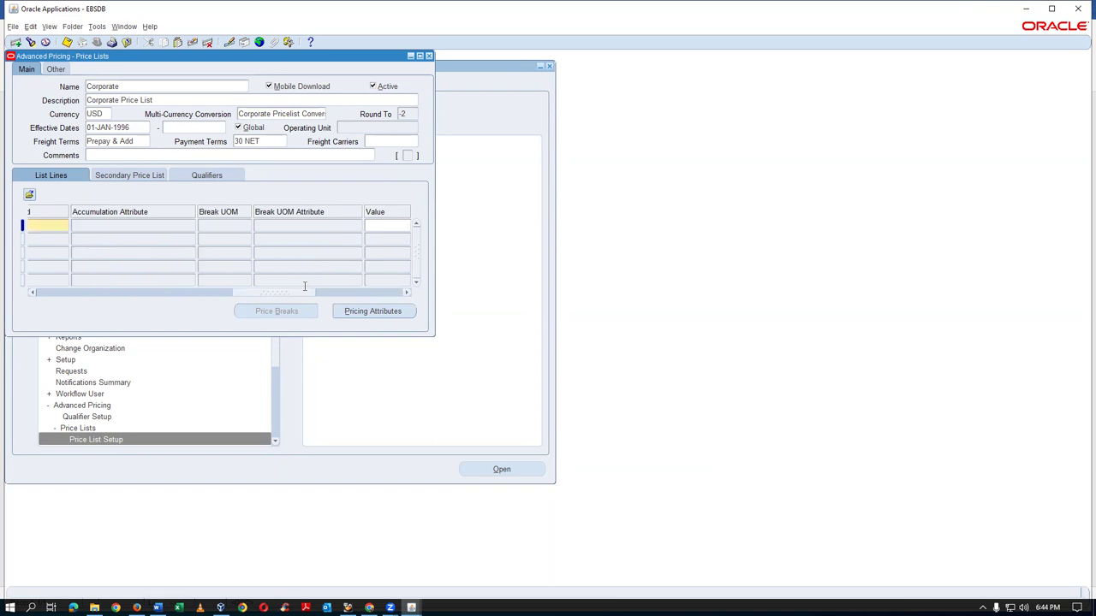
drag(306, 293, 362, 294)
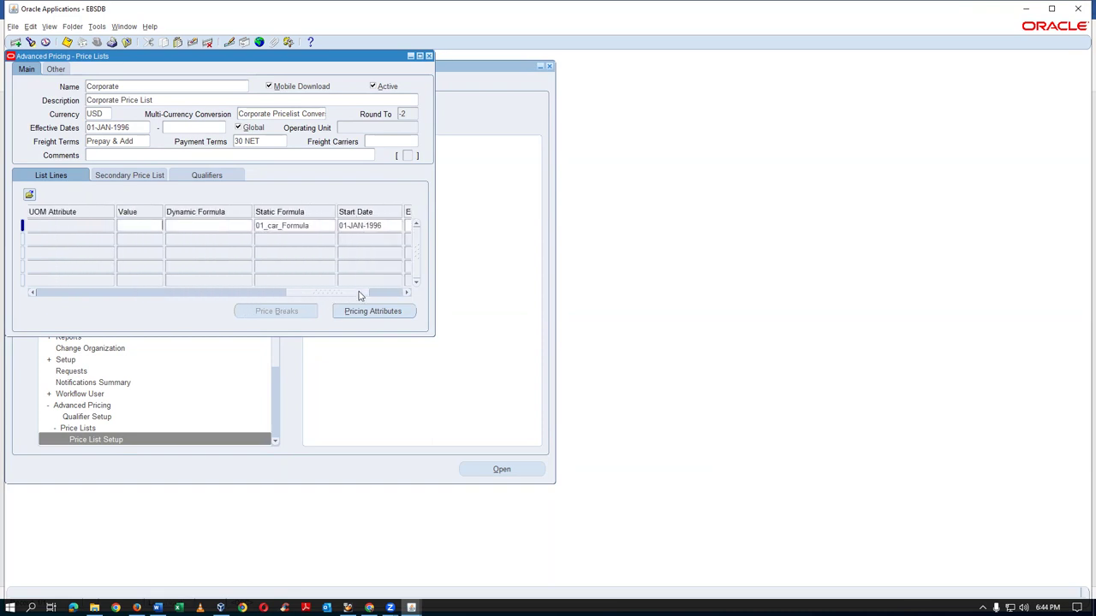
click(326, 226)
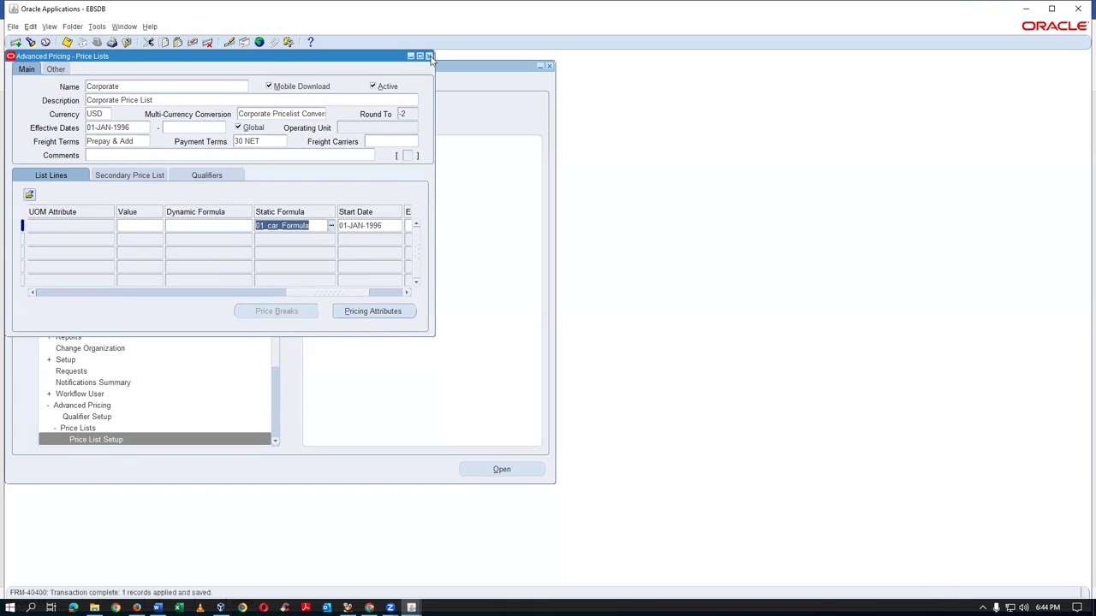
click(429, 56)
double_click(343, 247)
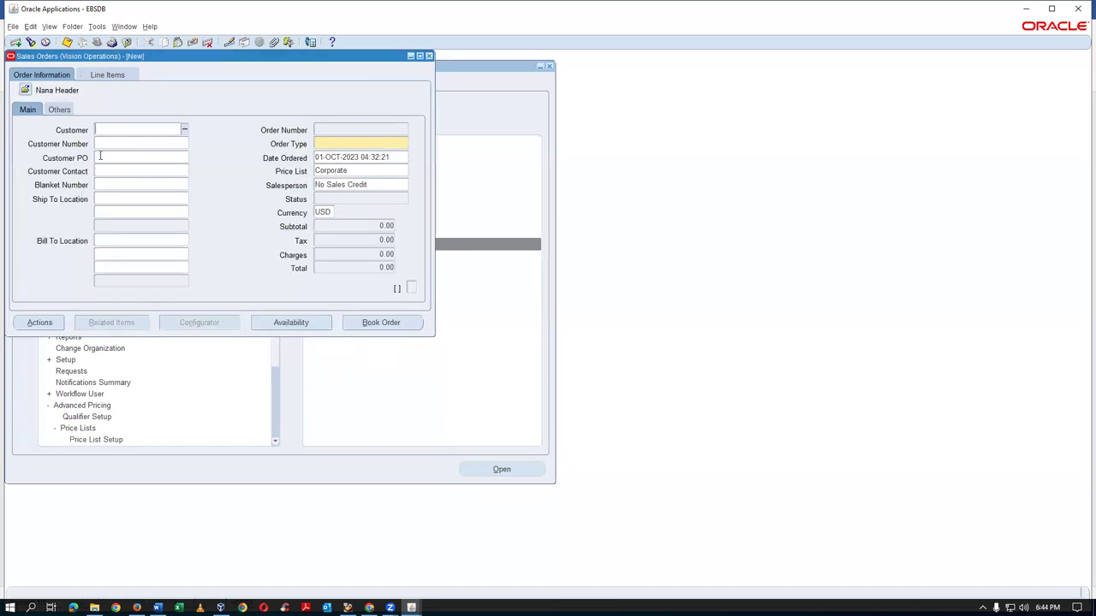
Step: Enter the customer number and add a t02_2nd_car order line
click(112, 144)
text(1143)
key(Tab)
click(112, 75)
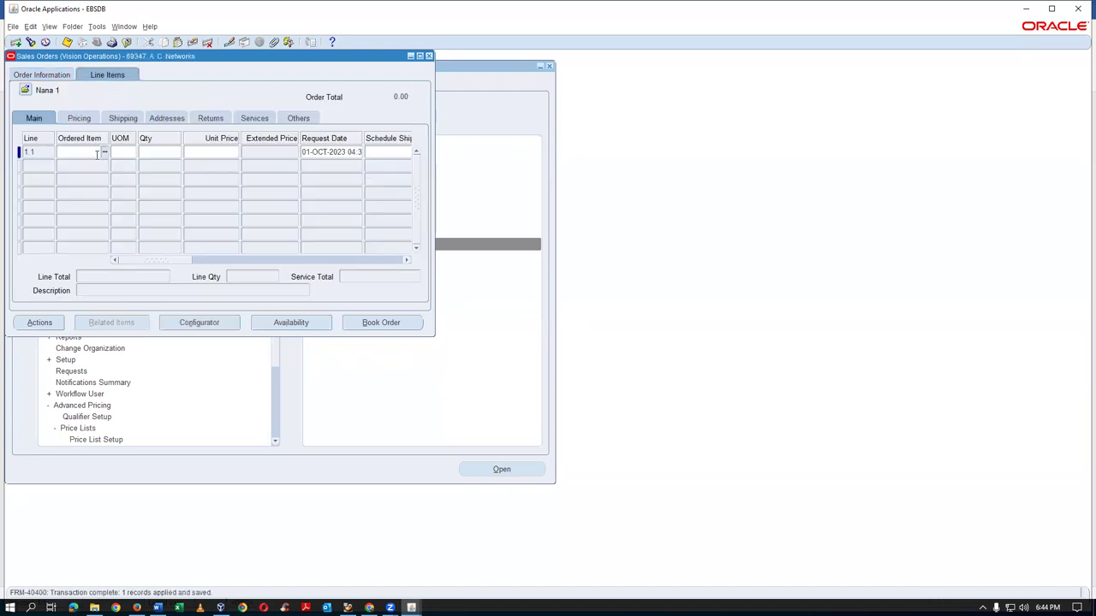
text(t02%)
click(104, 152)
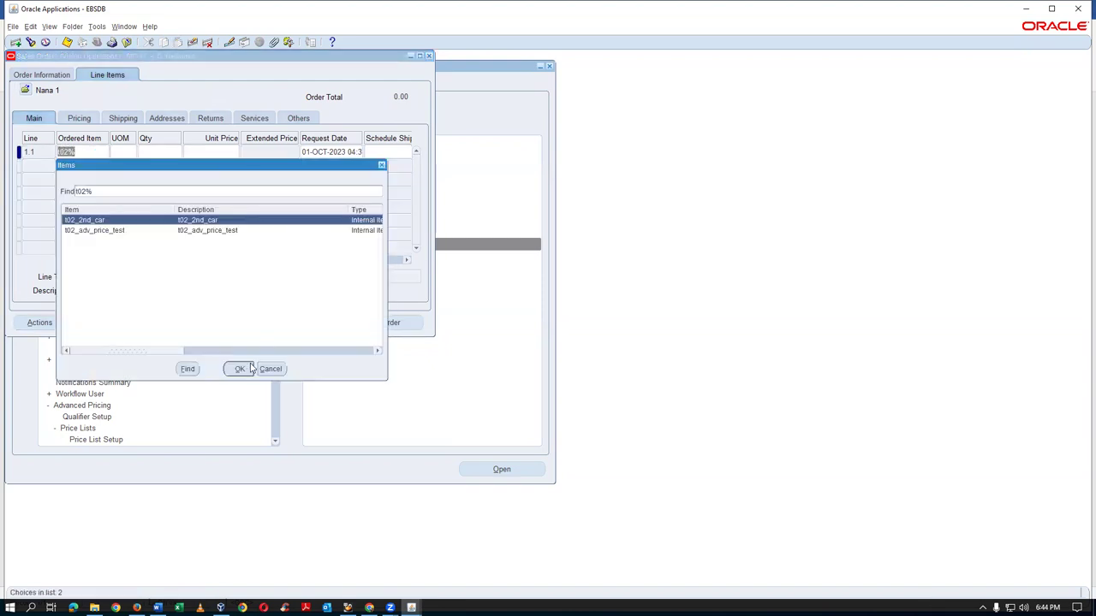
click(248, 369)
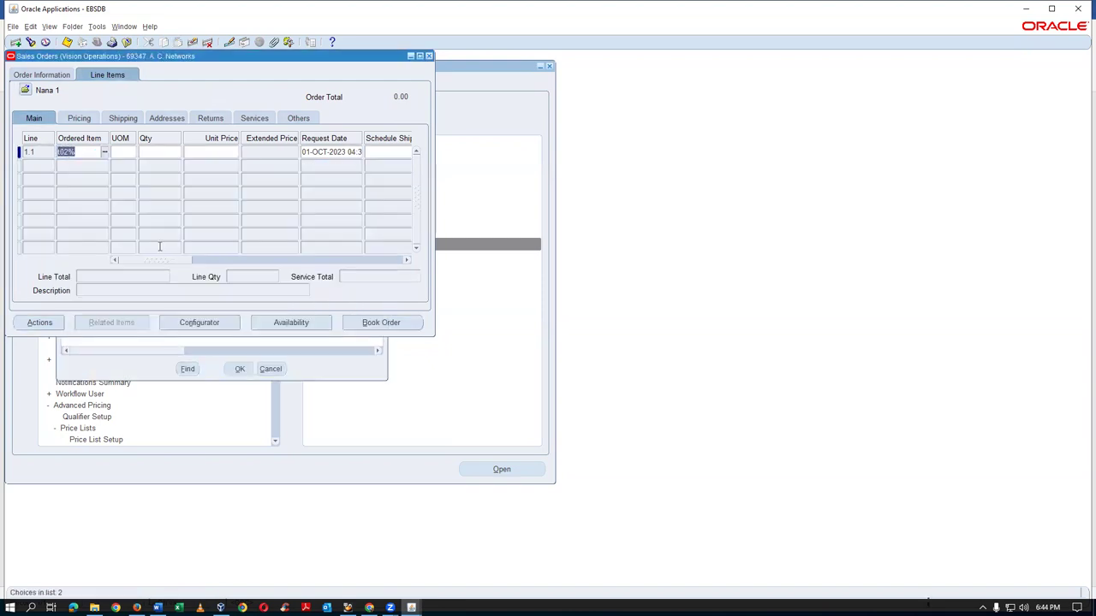
Step: Set the line's pricing context to 01_CAR_CONTEXT, clearing an out-of-range car age error
click(79, 119)
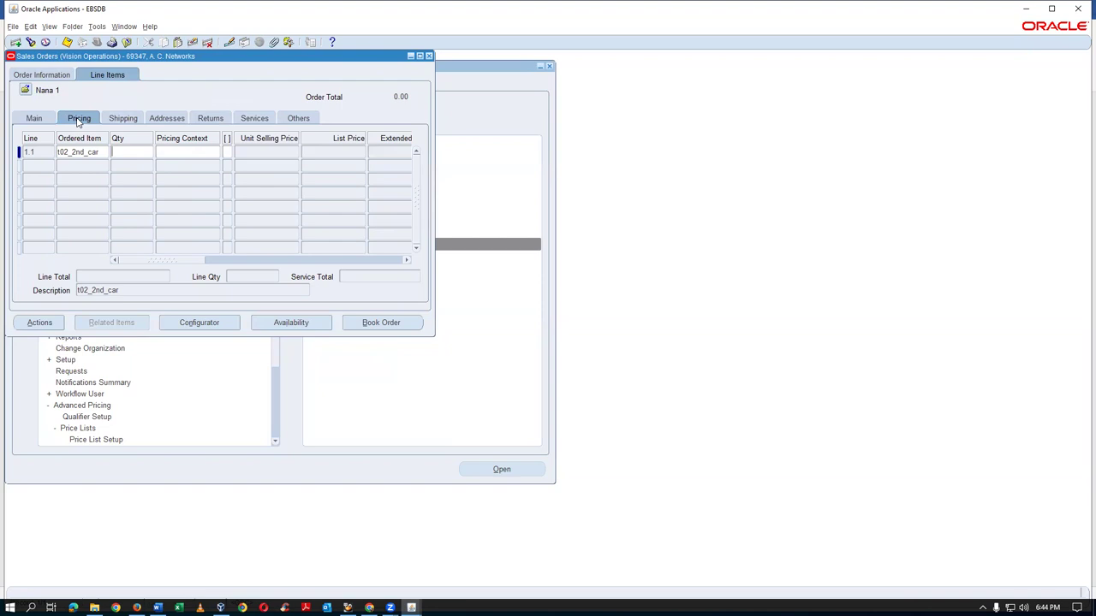
click(228, 152)
click(199, 154)
text(01)
key(Tab)
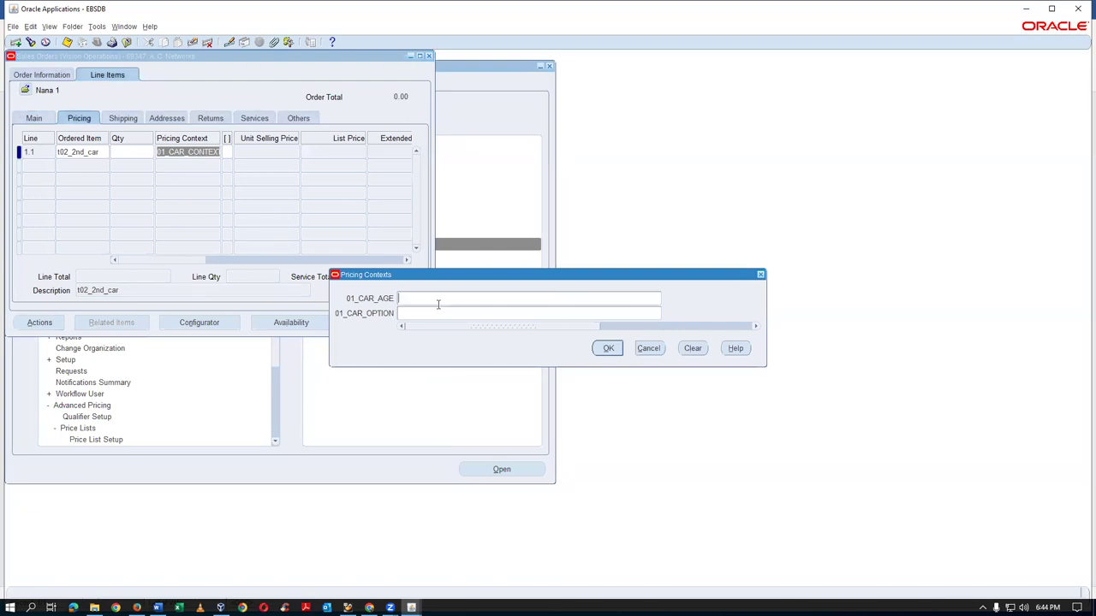
key(Tab)
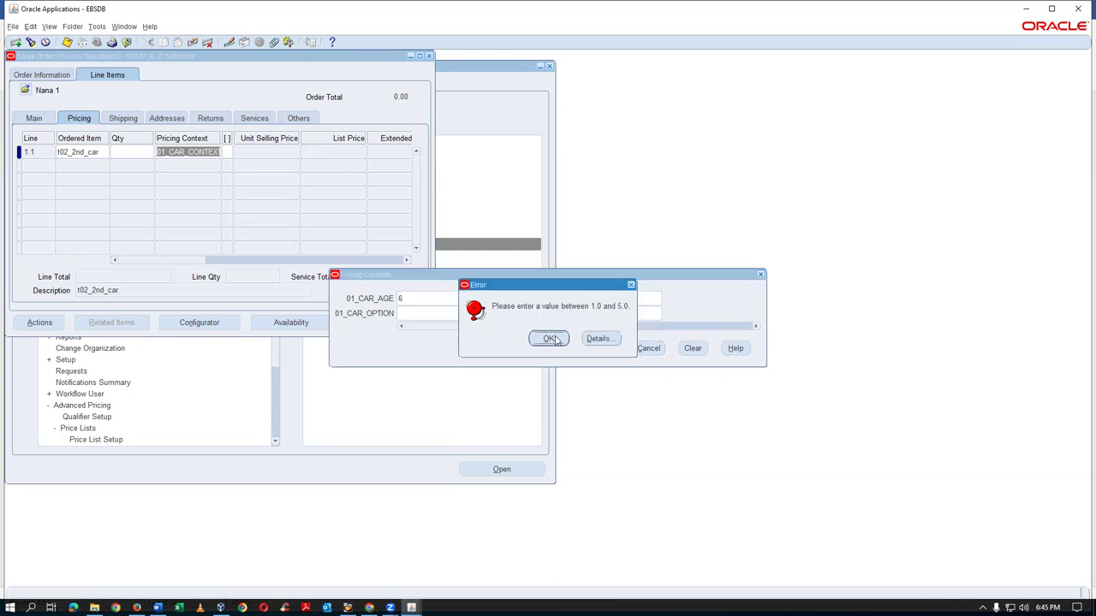
click(549, 338)
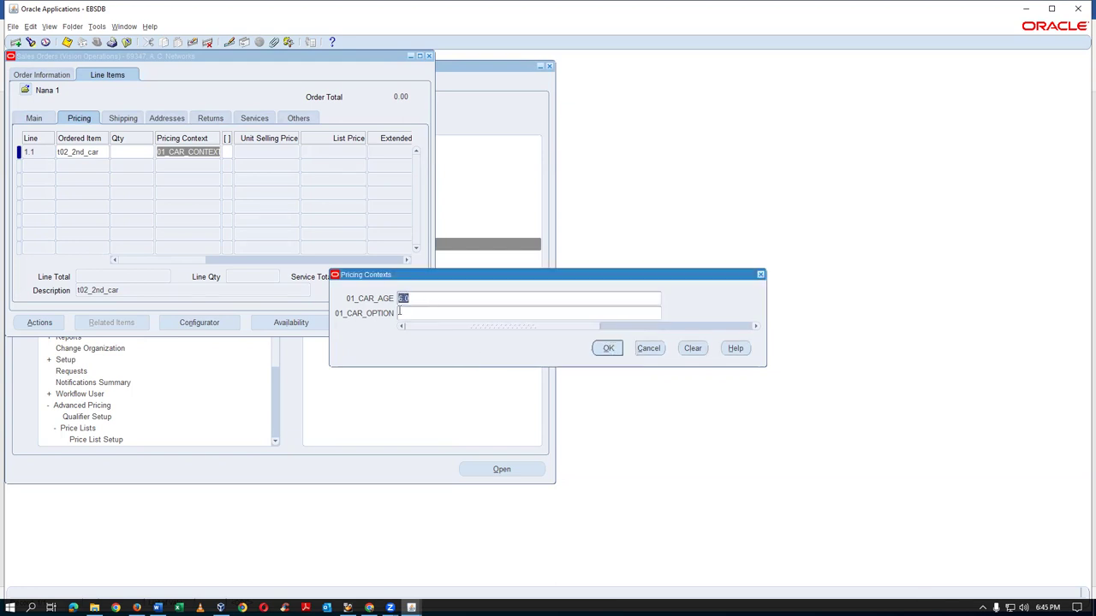
Step: Enter car age 1.0 and car option Std, then return to the line's main details
text(1)
click(419, 313)
click(666, 314)
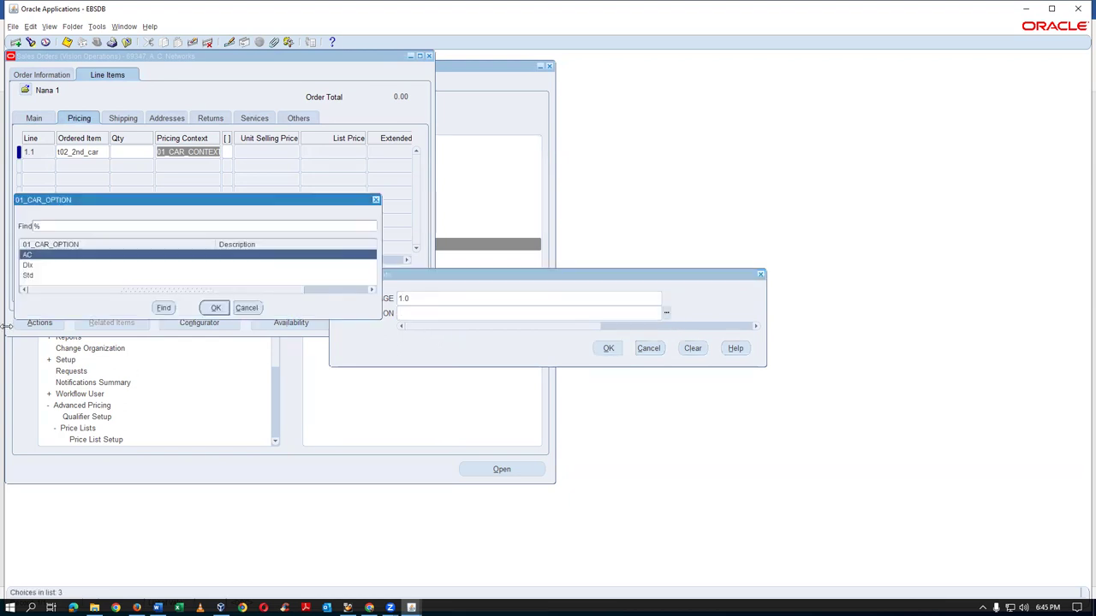
click(32, 275)
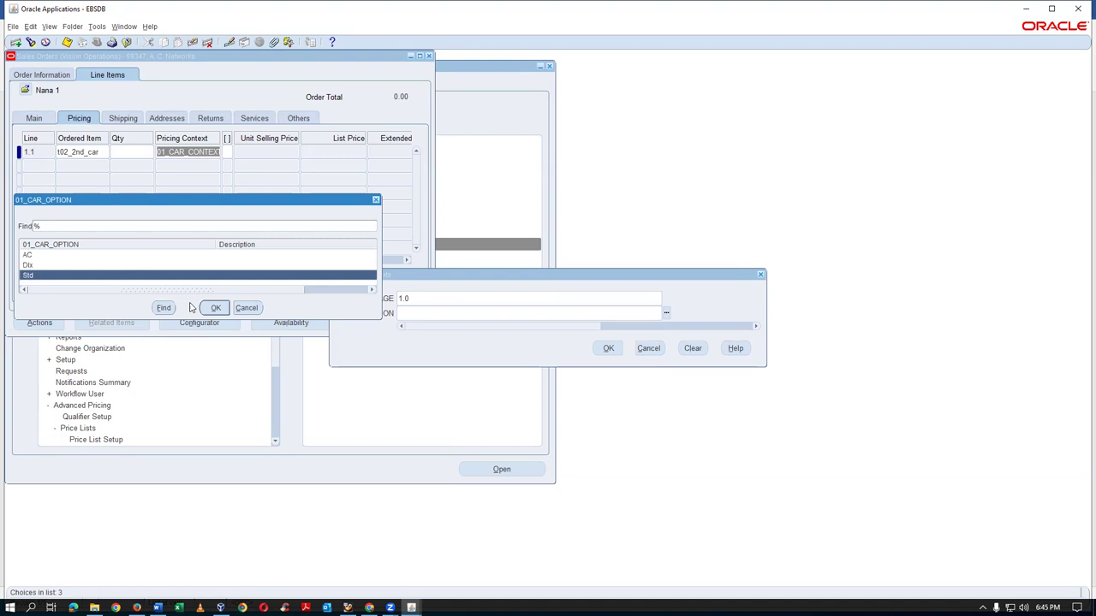
click(216, 308)
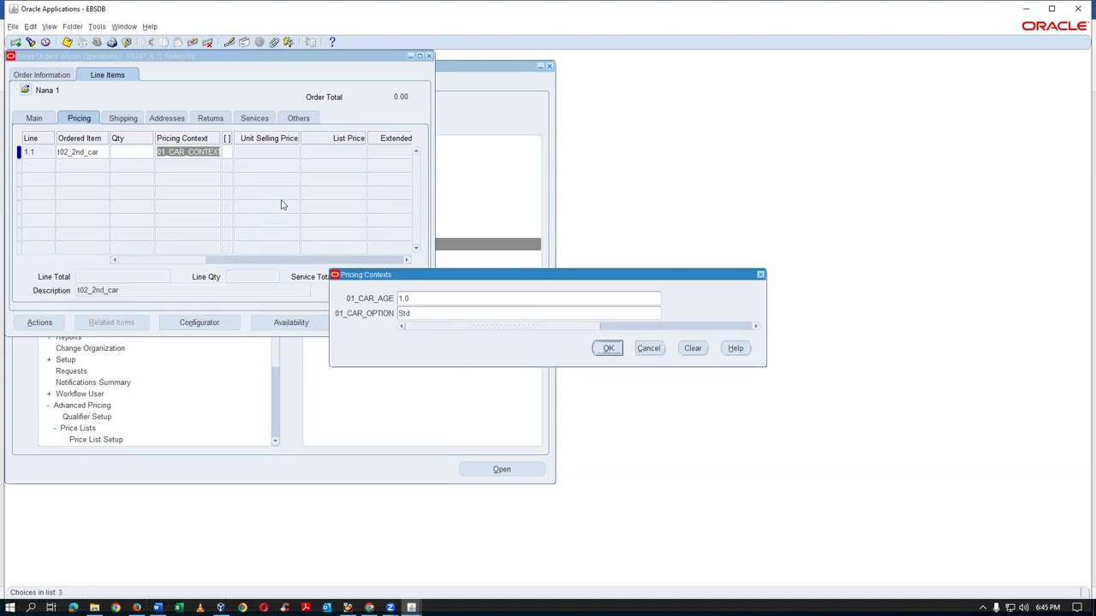
click(610, 349)
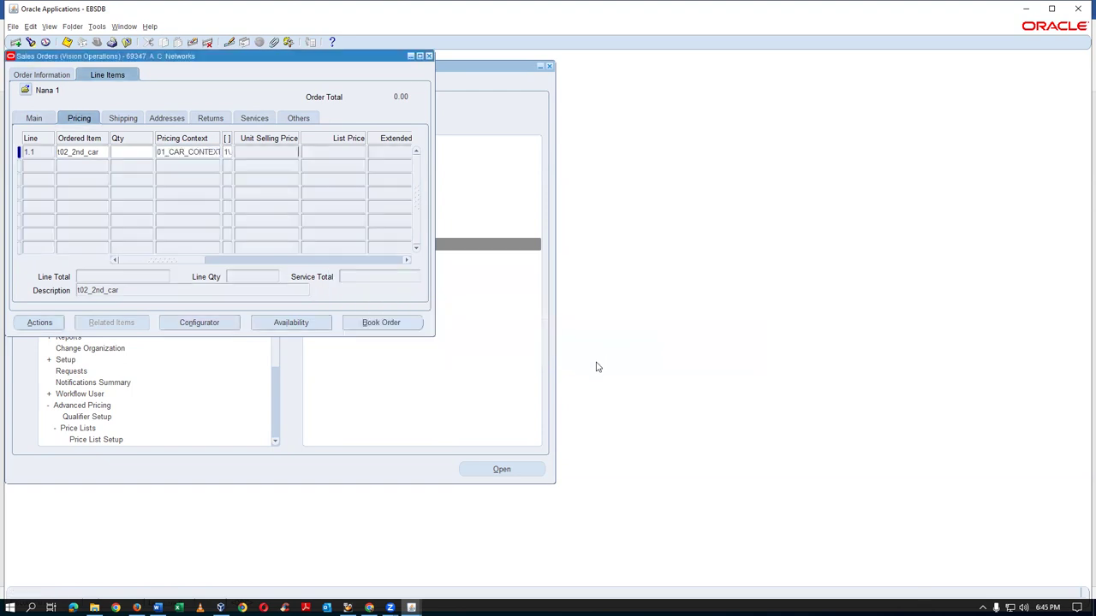
click(33, 120)
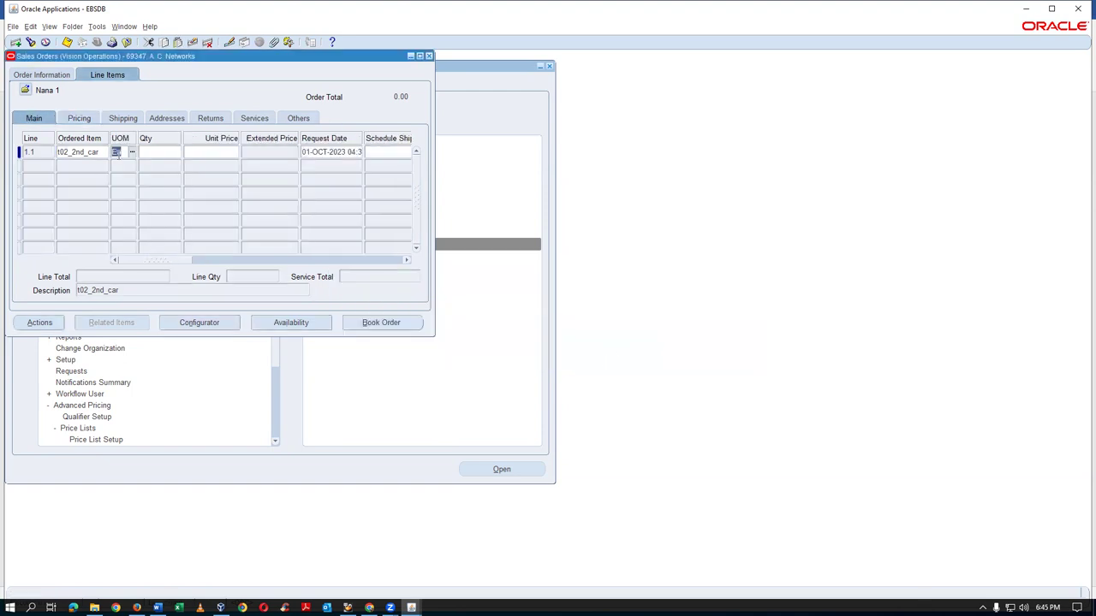
click(160, 155)
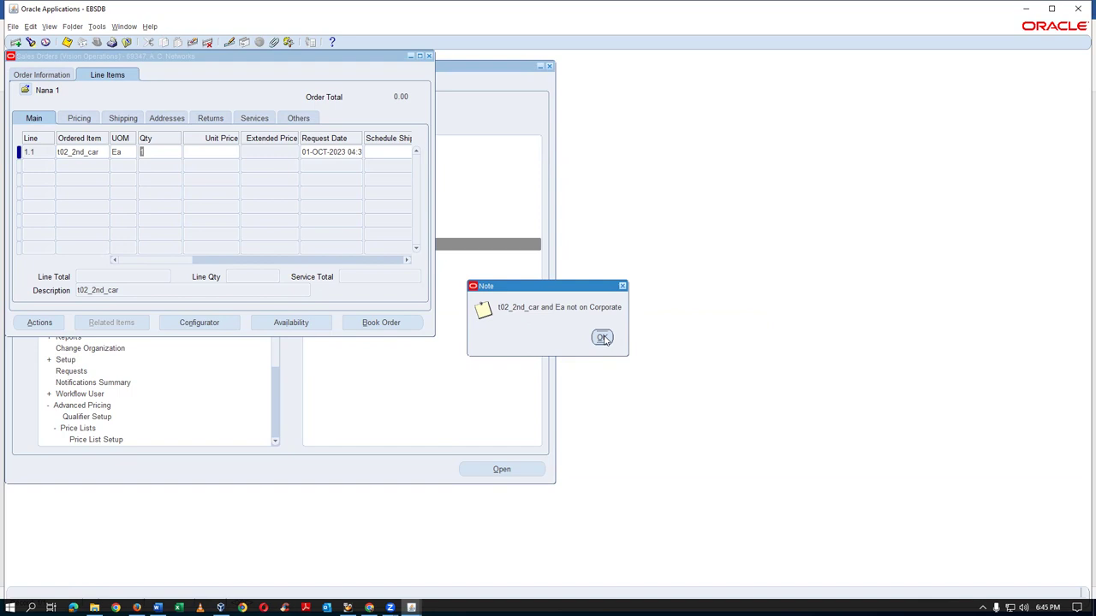
Step: Dismiss the missing-price note and review the line's car pricing attributes without changes
click(602, 338)
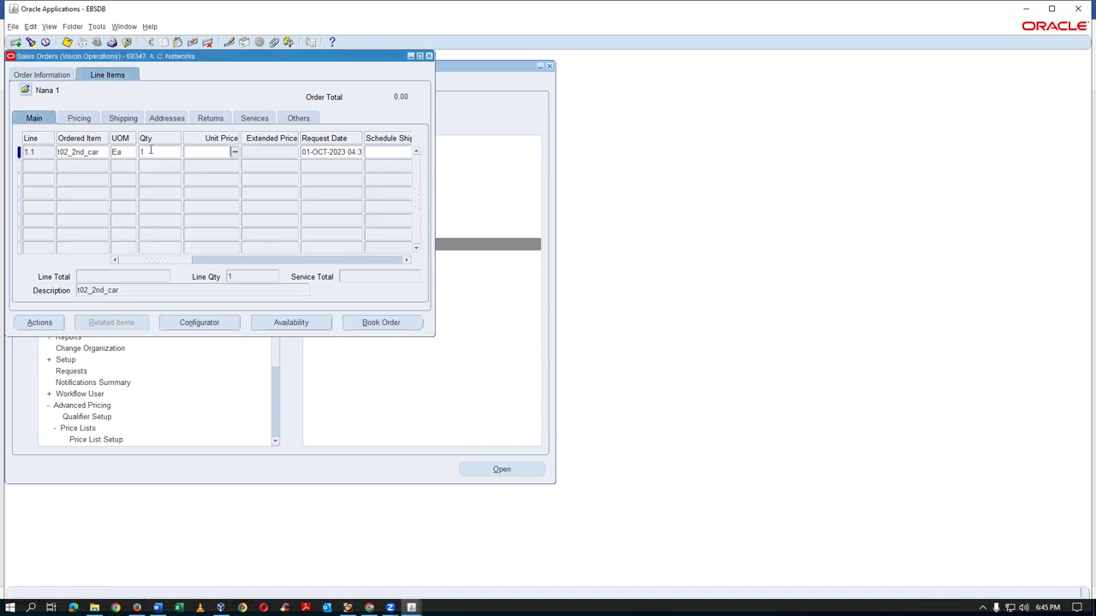
click(78, 118)
click(210, 151)
click(229, 152)
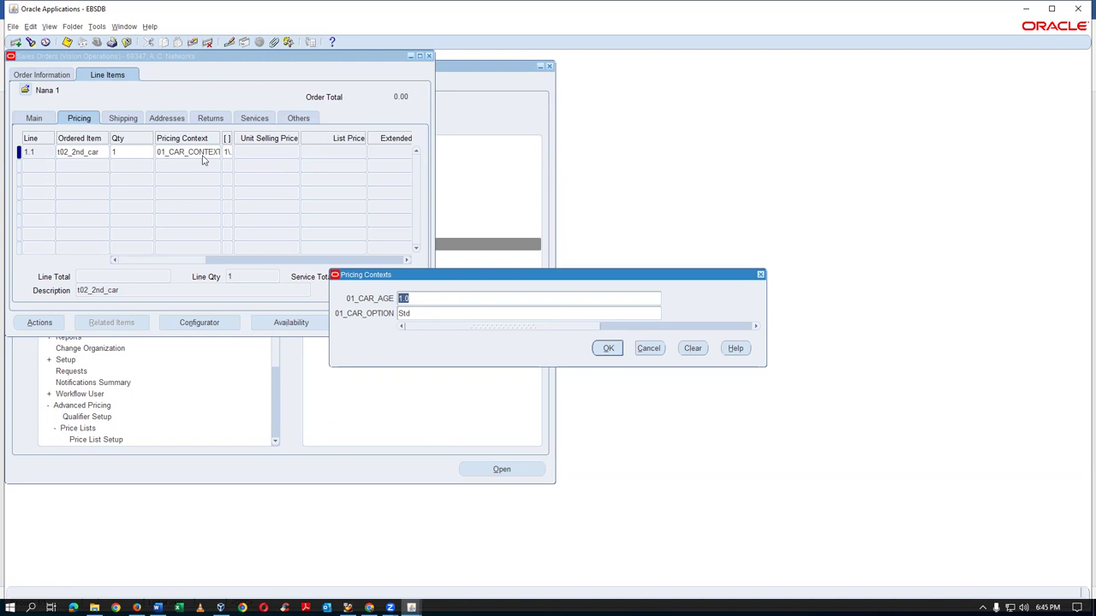
click(650, 349)
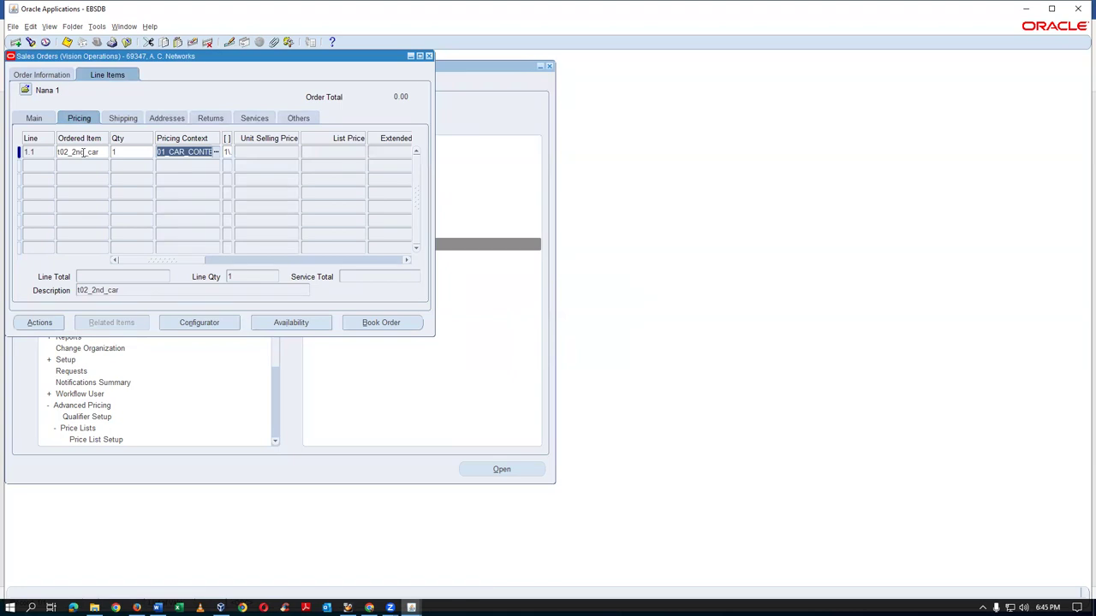
Step: Close the requests list and bring the Navigator back to the front
double_click(82, 152)
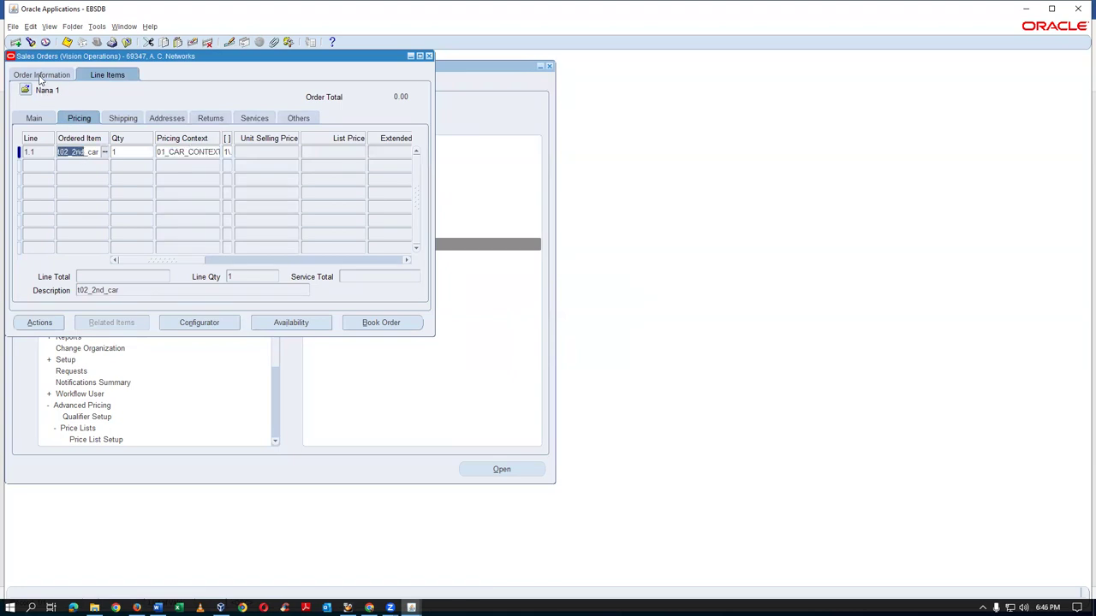
click(98, 152)
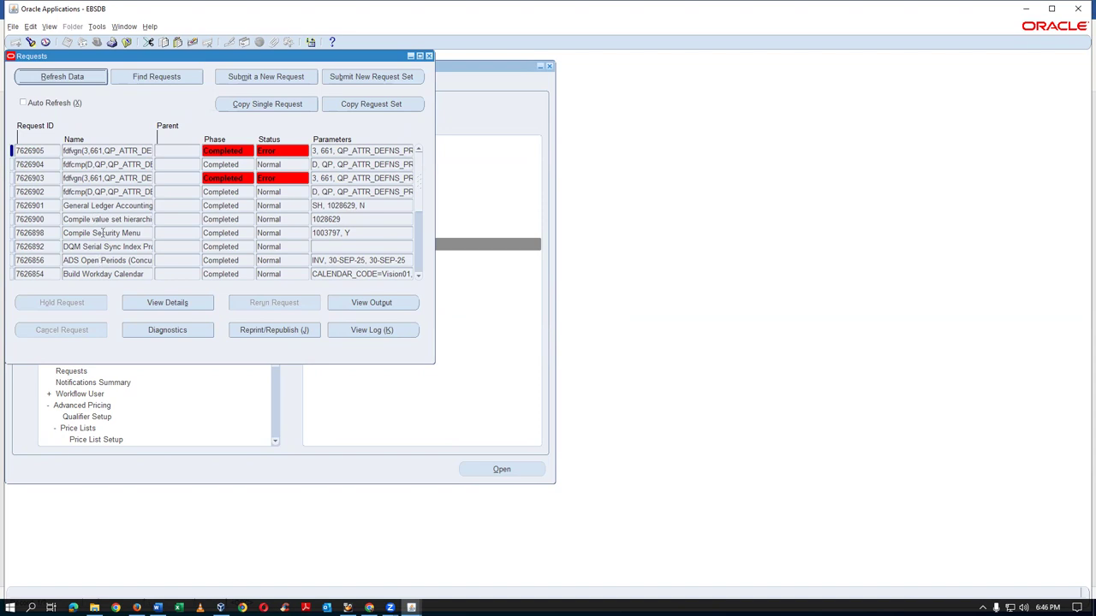
click(429, 56)
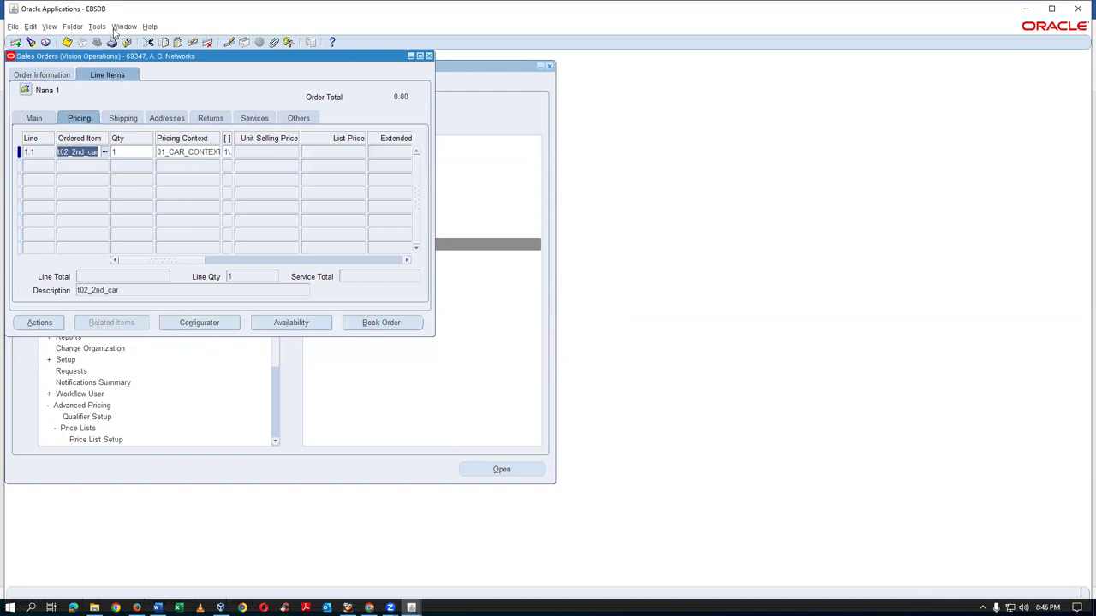
click(119, 29)
click(129, 81)
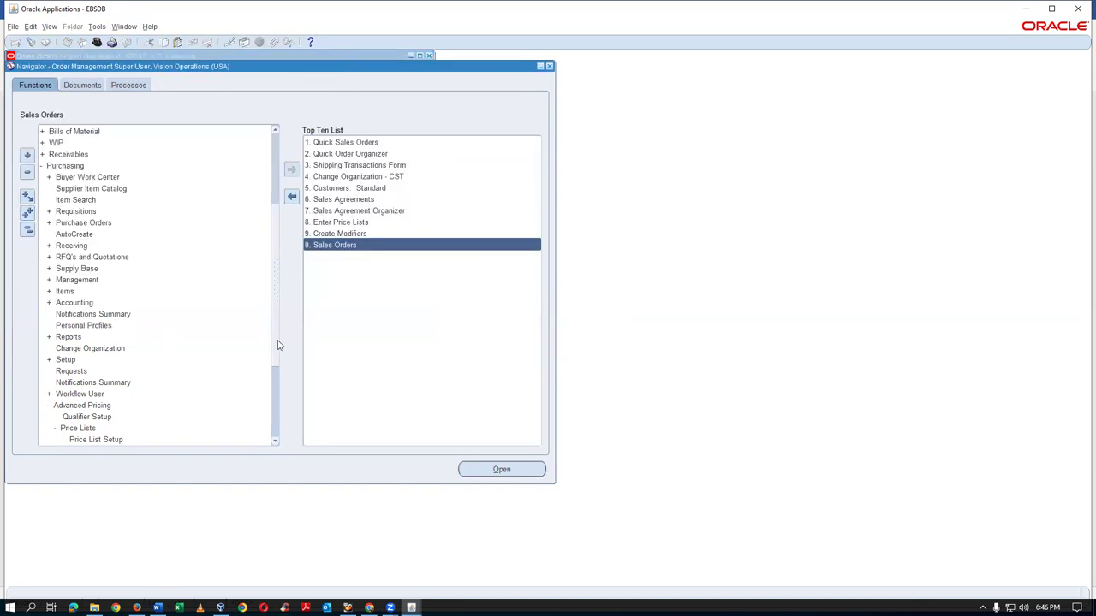
Step: Open Pricing Formulas > Formulas Setup and enter query mode for the formula name
scroll(278, 358, down, 2)
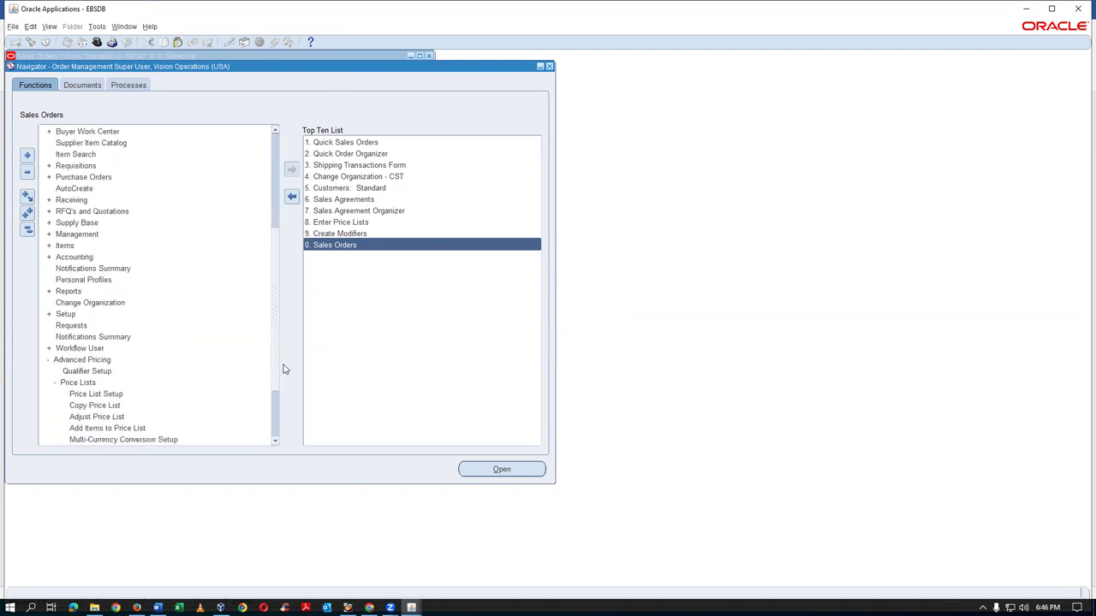
scroll(283, 357, up, 5)
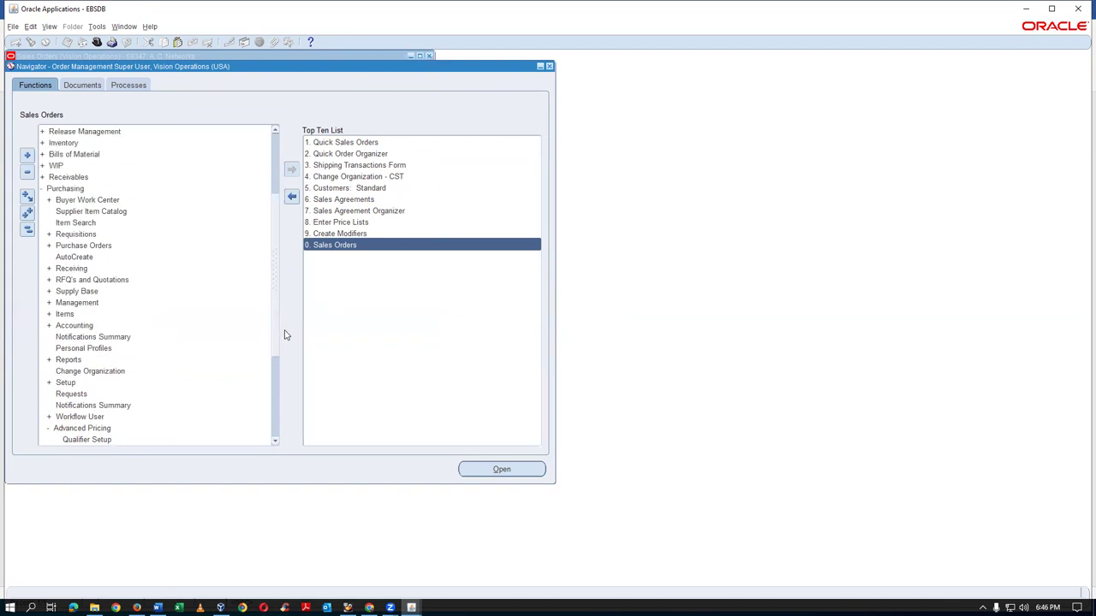
scroll(285, 336, down, 6)
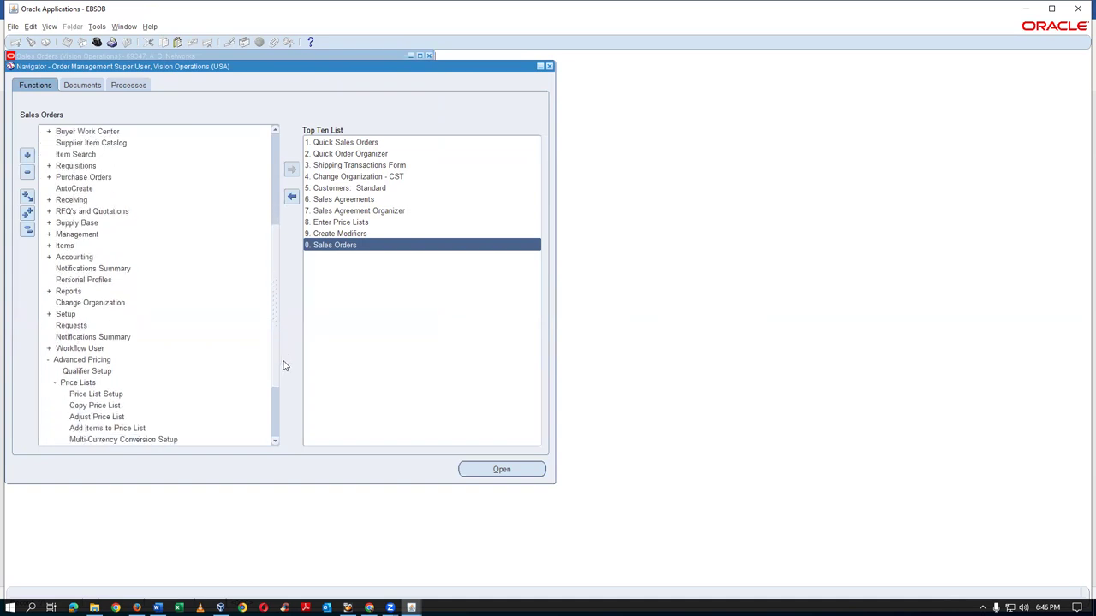
click(27, 229)
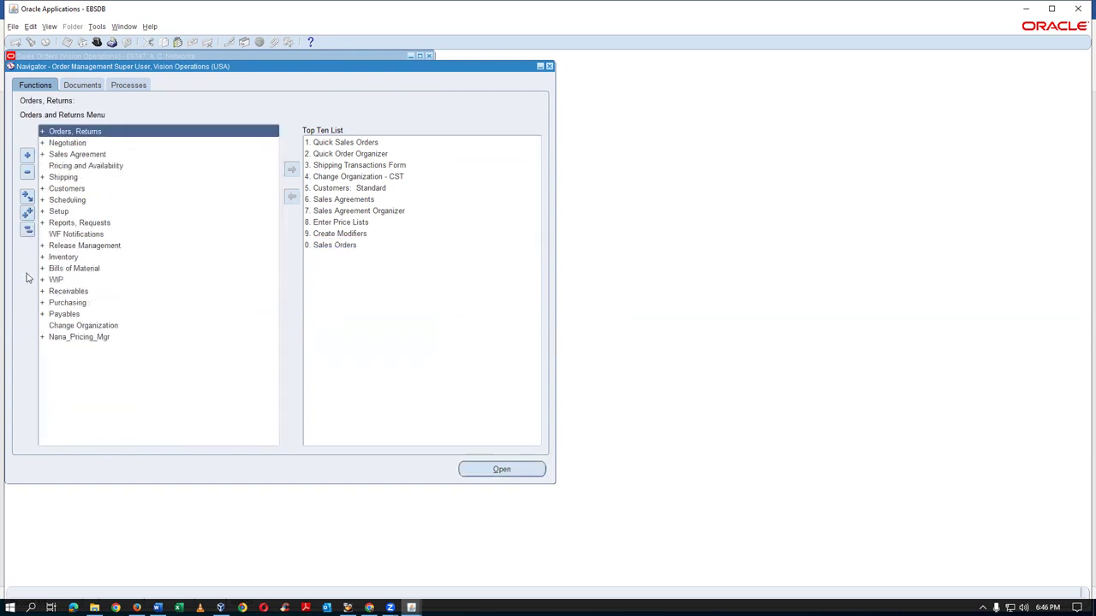
double_click(94, 336)
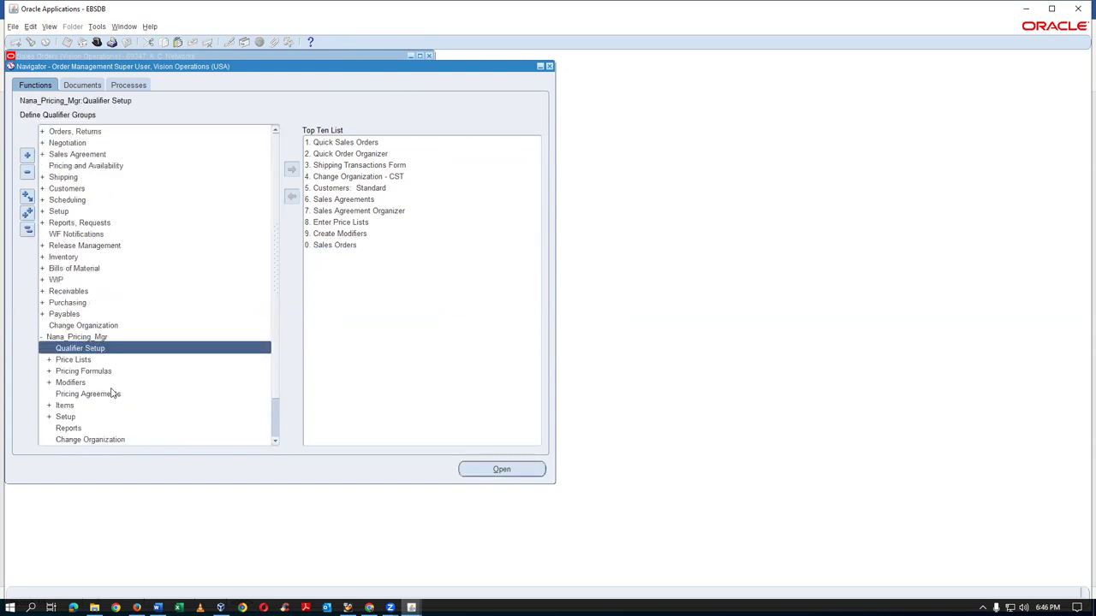
double_click(111, 373)
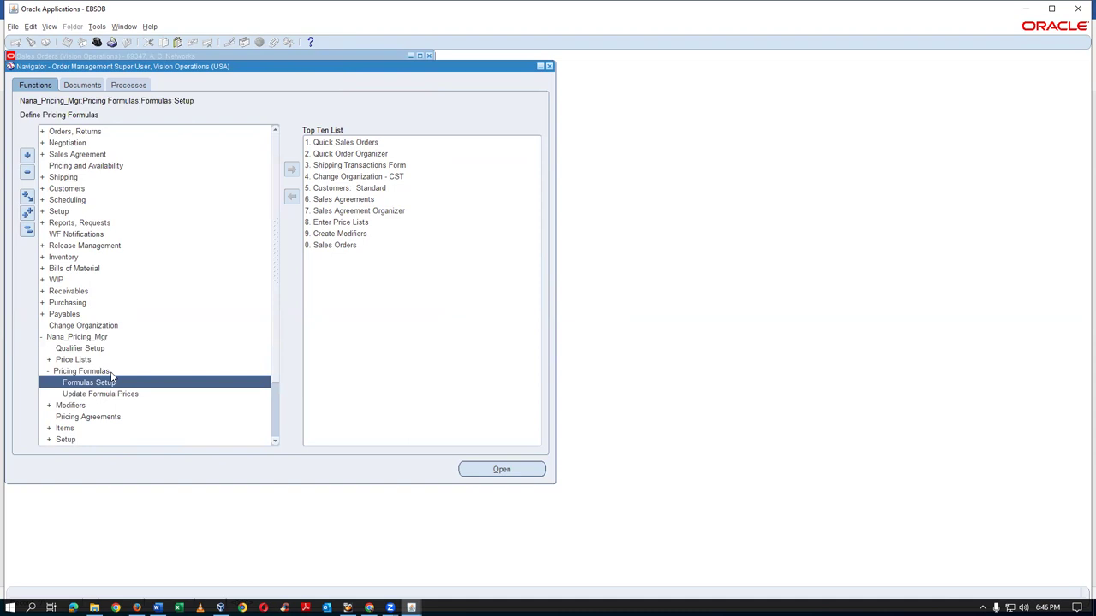
double_click(115, 384)
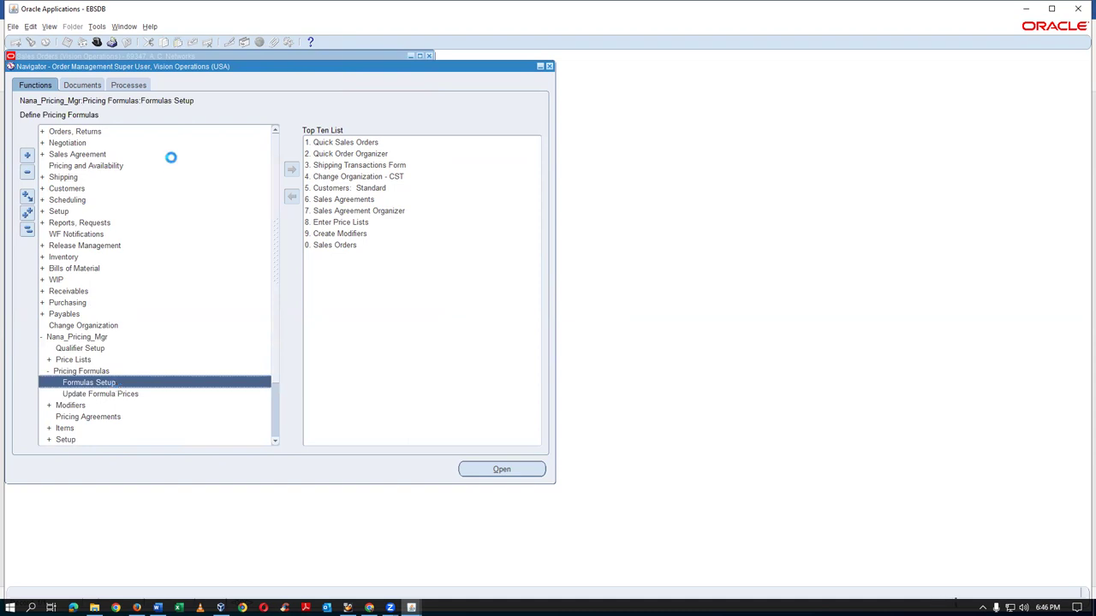
key(F11)
text(t02%)
key(BackSpace)
key(BackSpace)
key(BackSpace)
Step: Query formulas named 01% to retrieve 01_car_Formula, then close the Pricing Formulas form
text(01%)
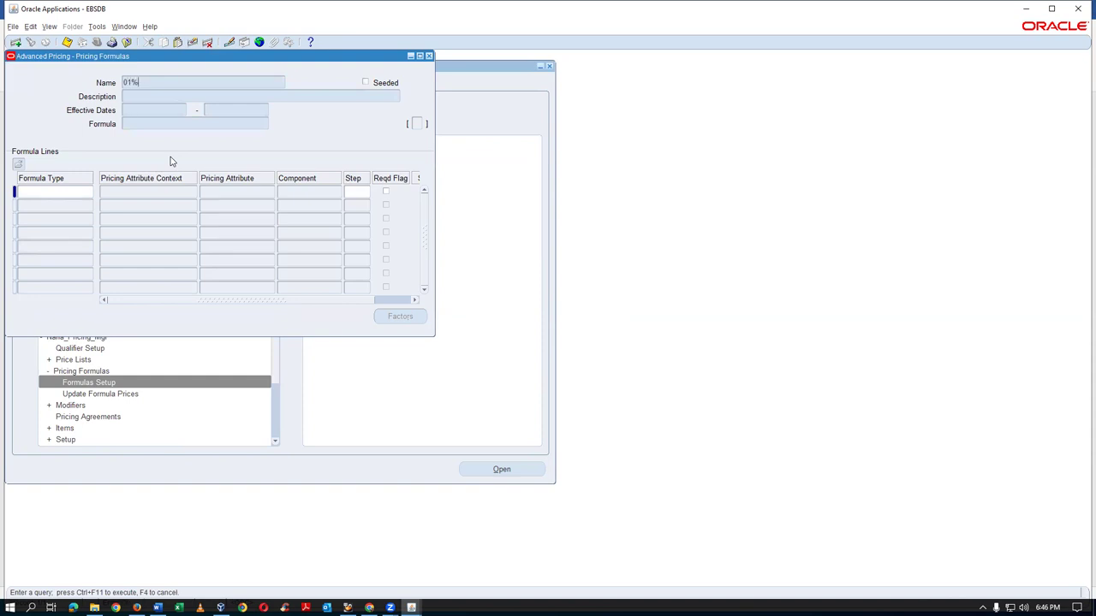
key(ctrl+F11)
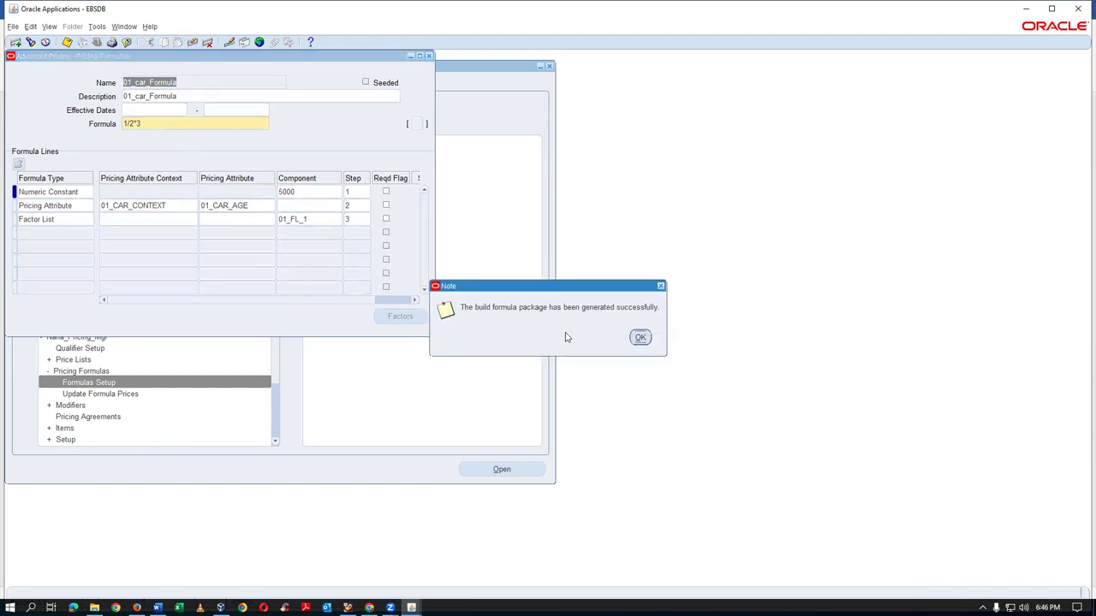
click(640, 337)
click(430, 56)
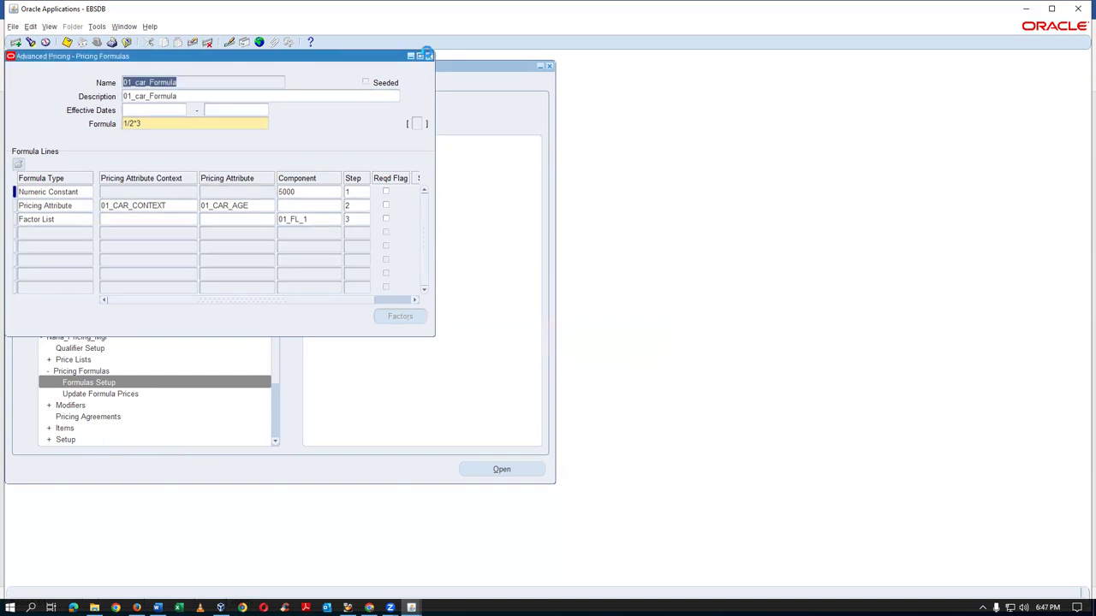
Step: Clear sales order line 1.1 and bring up the concurrent Requests list
click(160, 57)
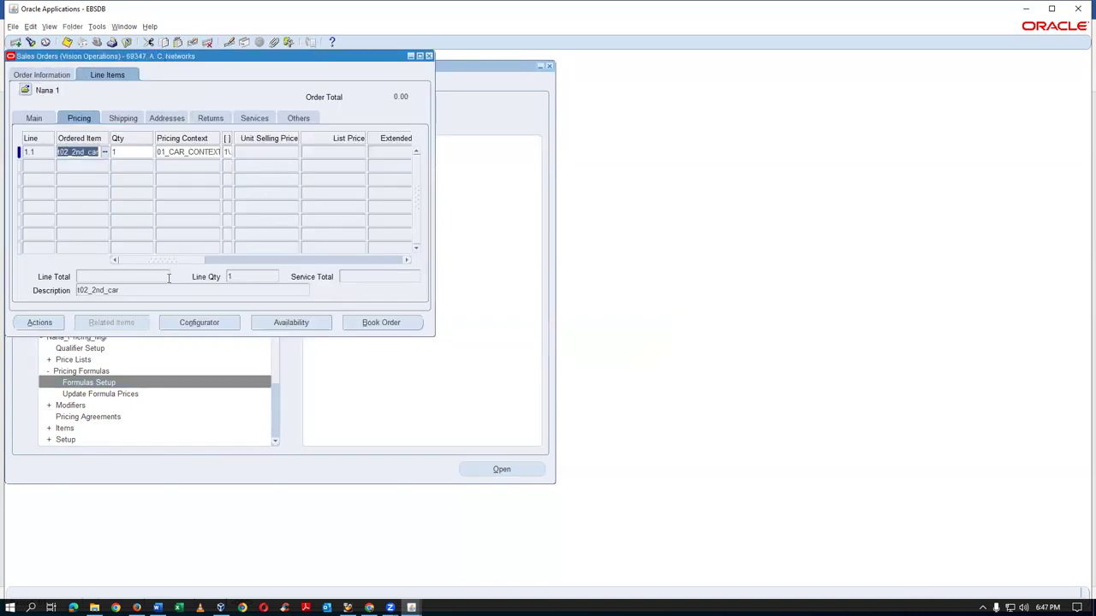
click(33, 119)
click(150, 151)
key(Tab)
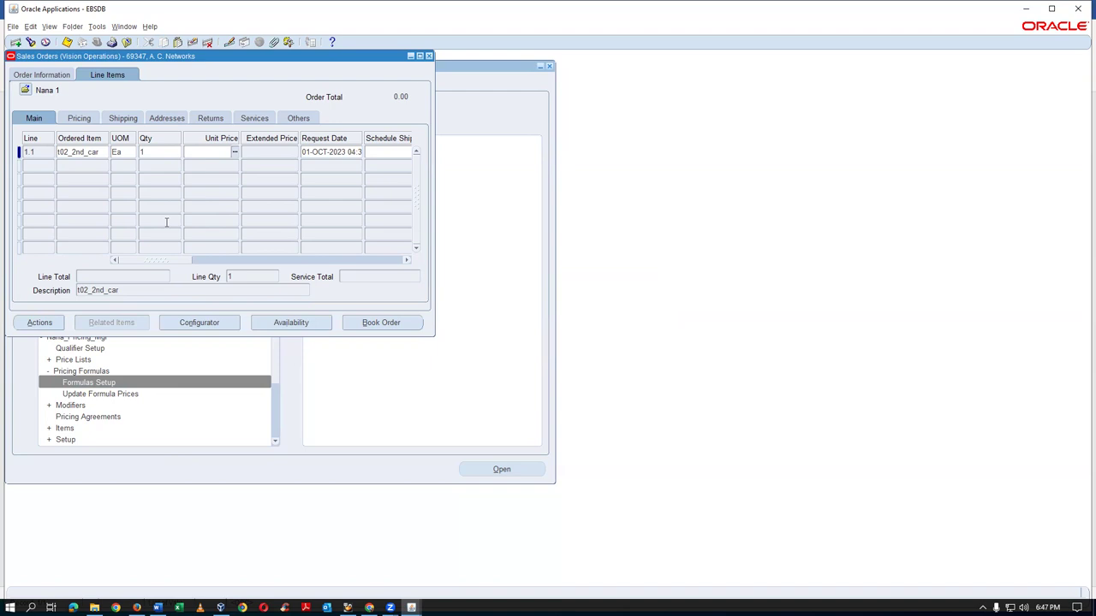
key(F6)
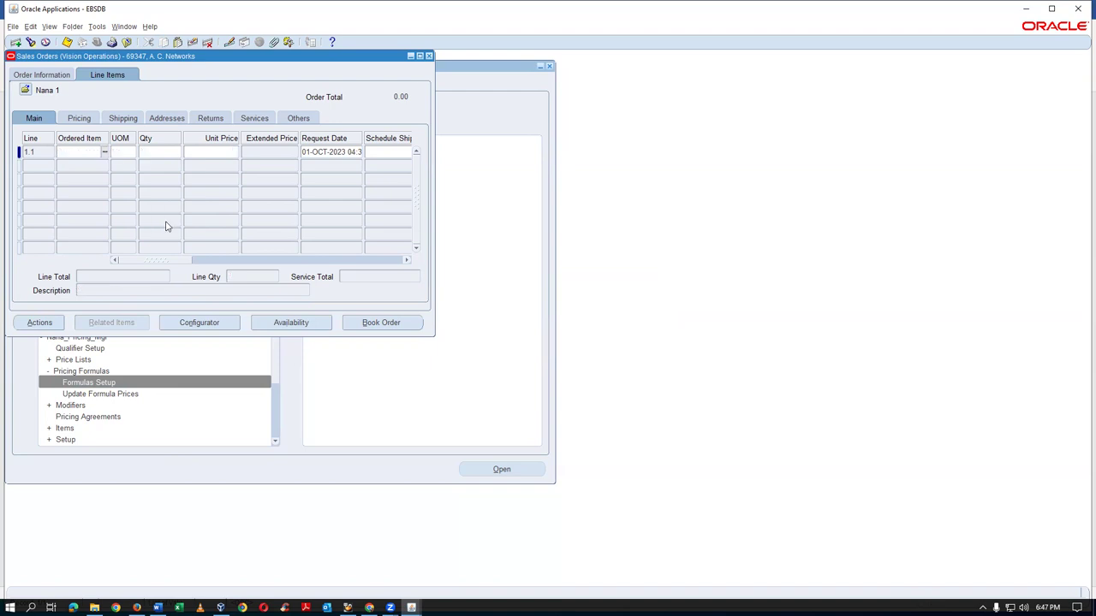
text(t02)
key(BackSpace)
key(BackSpace)
key(BackSpace)
key(alt+v)
key(r)
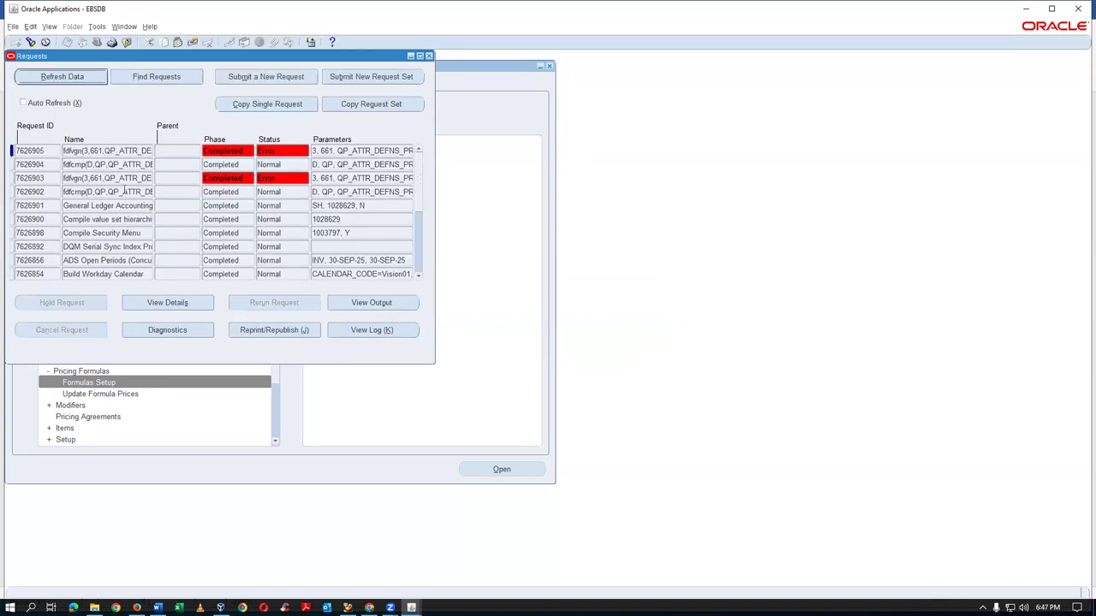
Step: Inspect the two errored requests and abandon a new request for a build%for% program
click(96, 209)
click(99, 220)
click(285, 77)
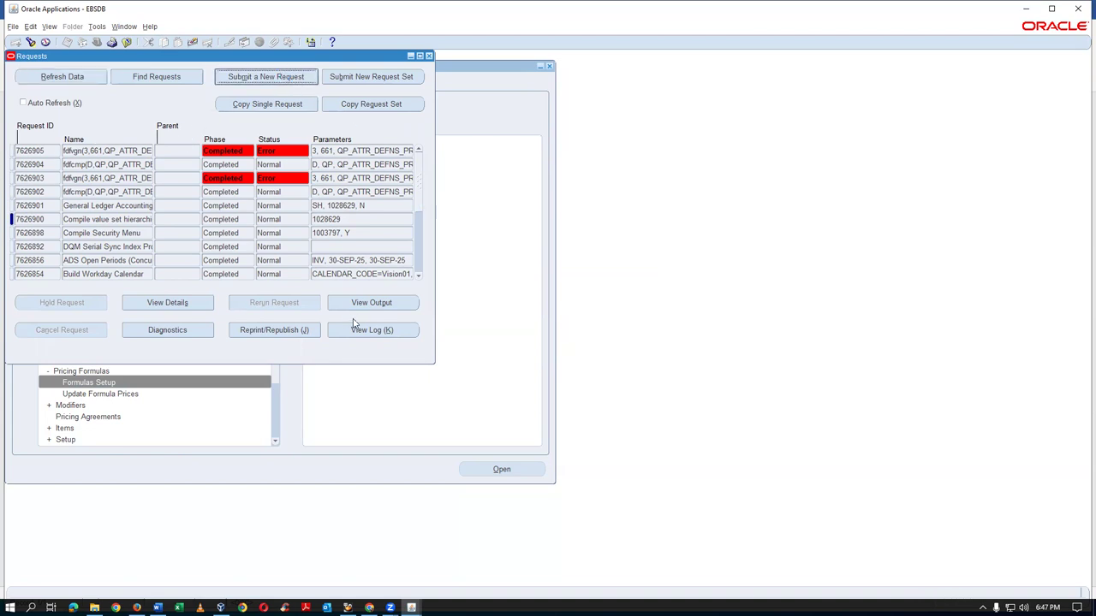
text(buil)
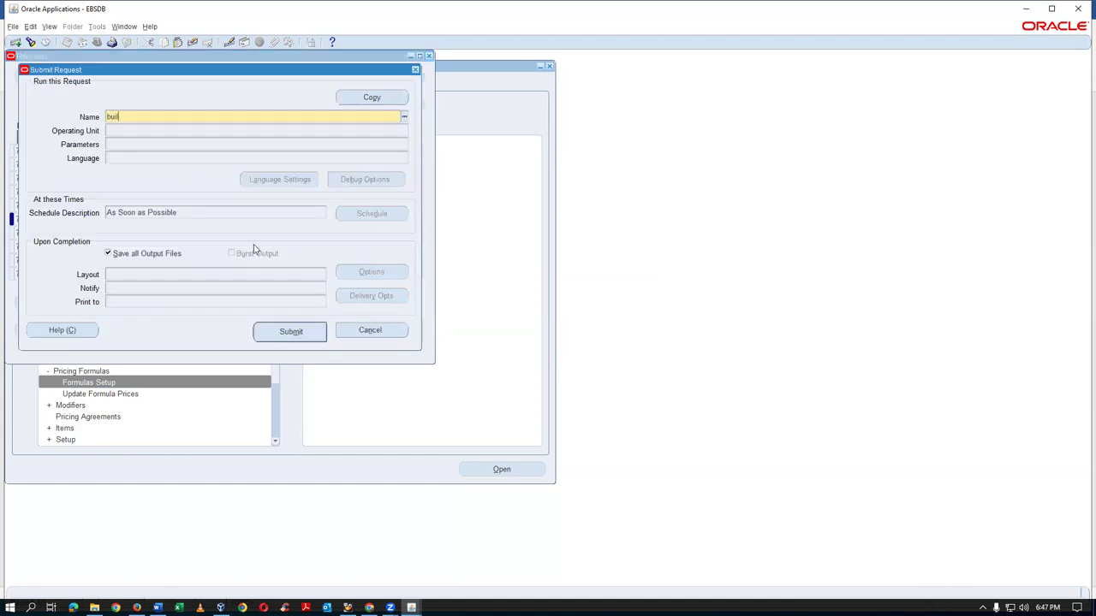
text(d%for%)
key(Tab)
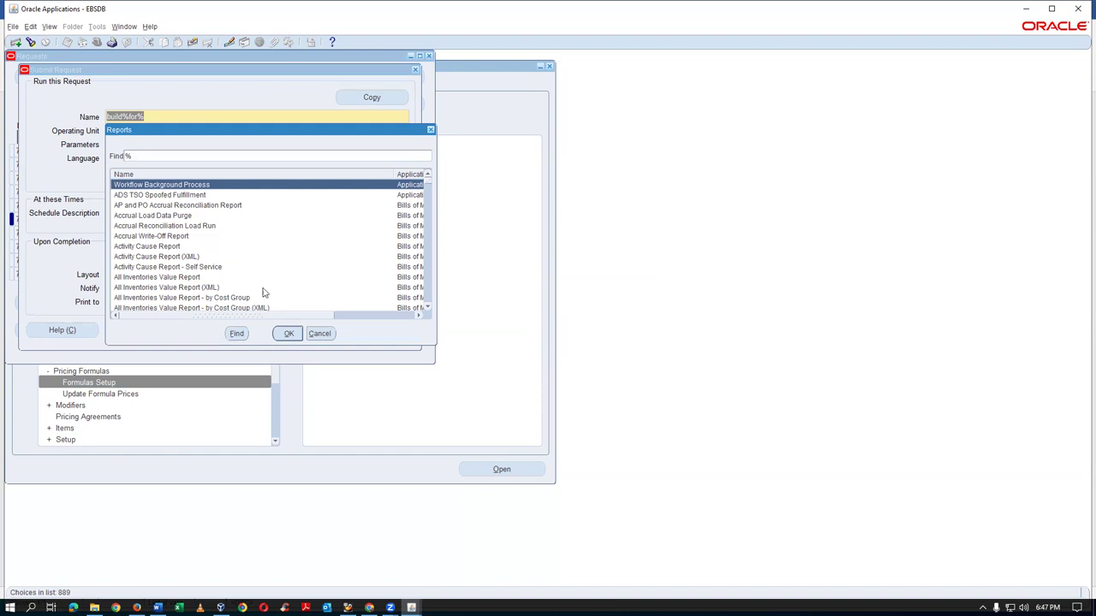
click(322, 336)
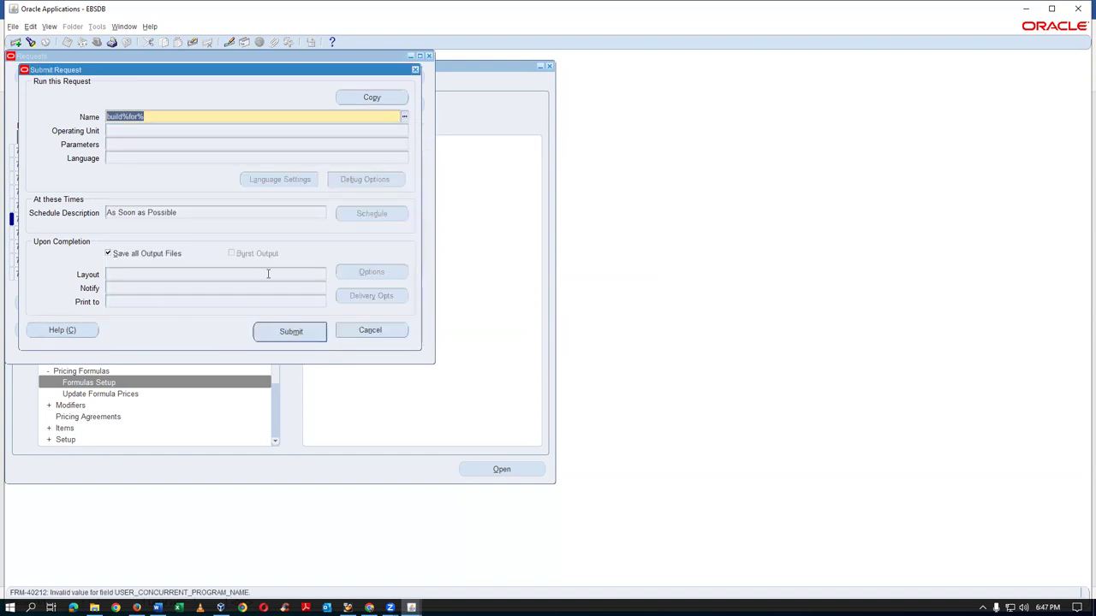
click(370, 330)
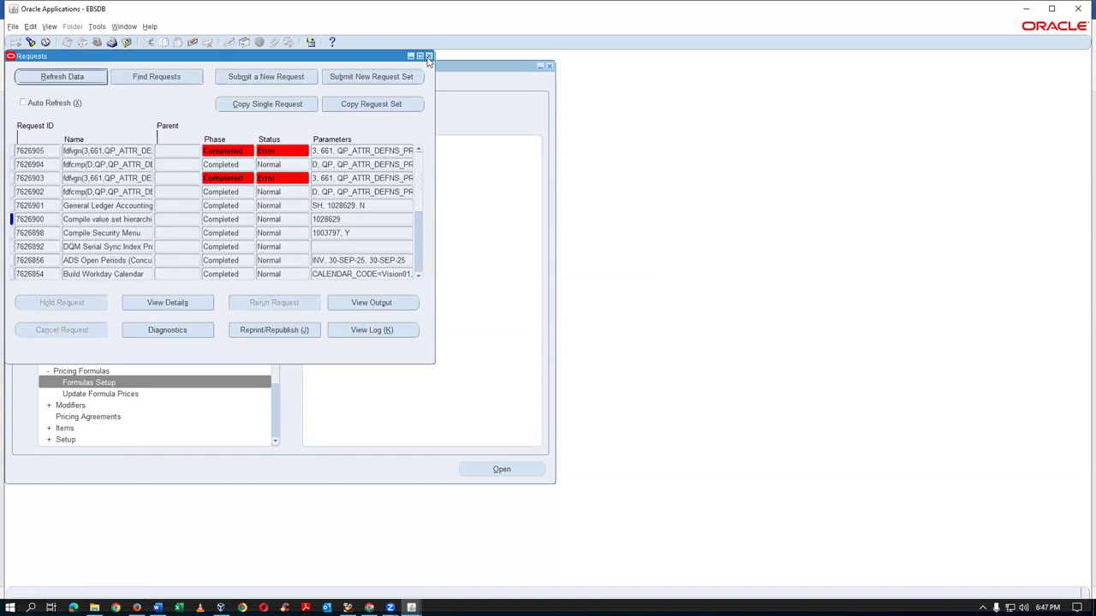
Step: Close the Requests and Sales Orders windows, returning to the Navigator
click(429, 56)
click(427, 57)
click(165, 247)
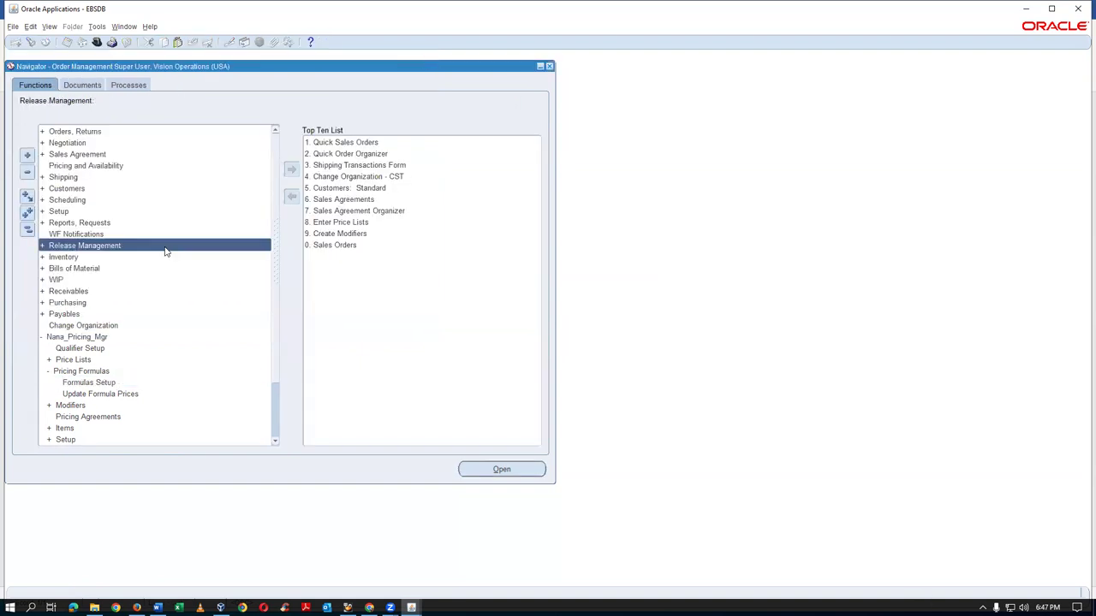
Step: Switch to the Oracle Pricing Manager, Global responsibility
key(alt+f)
text(ror)
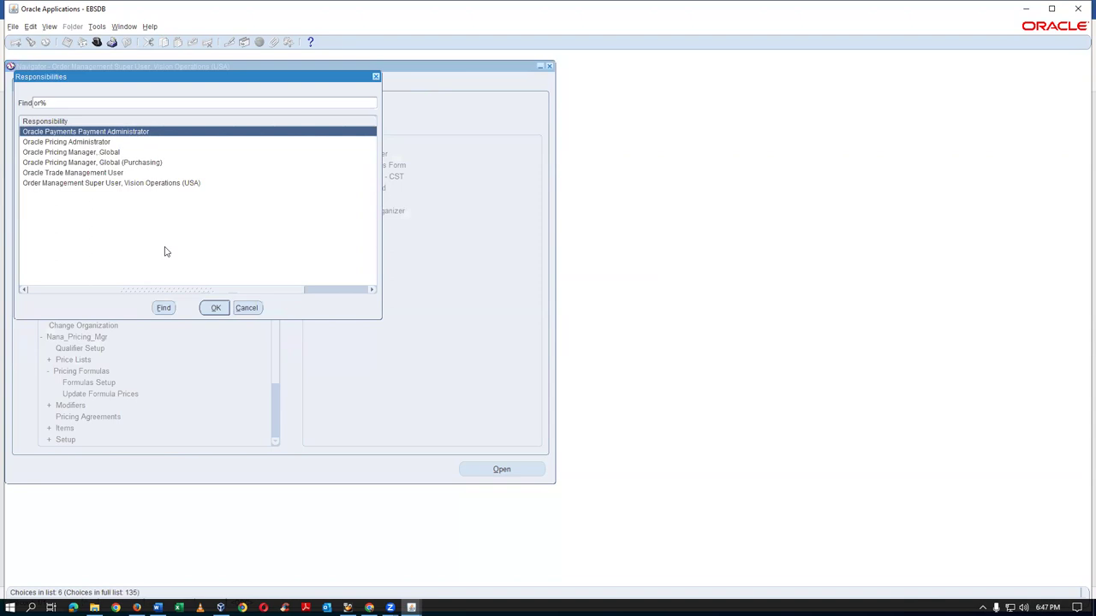
key(Down)
key(Down)
key(Return)
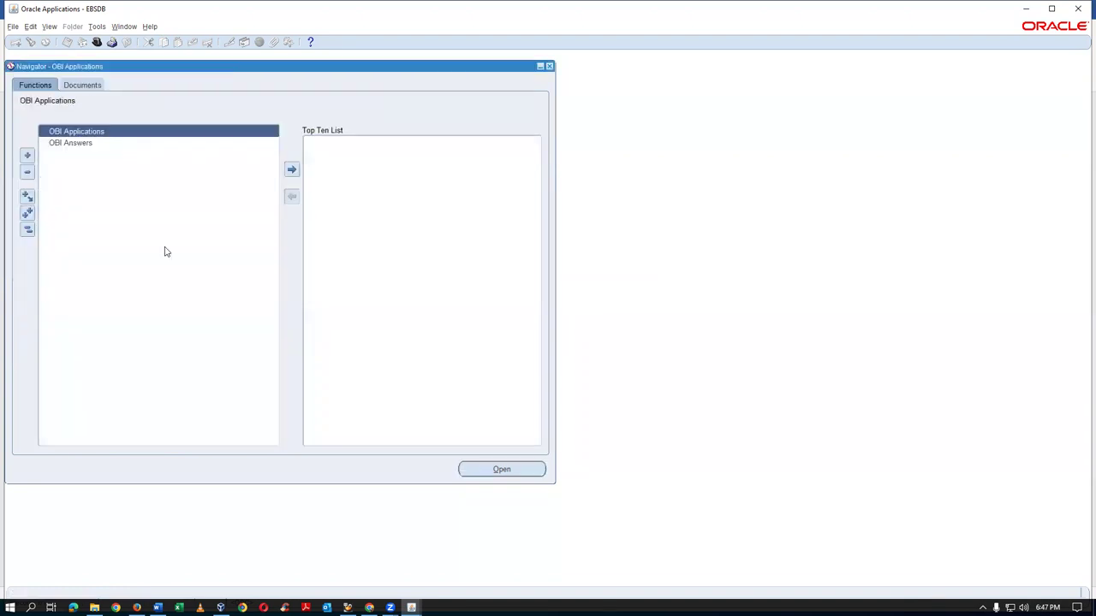
click(96, 151)
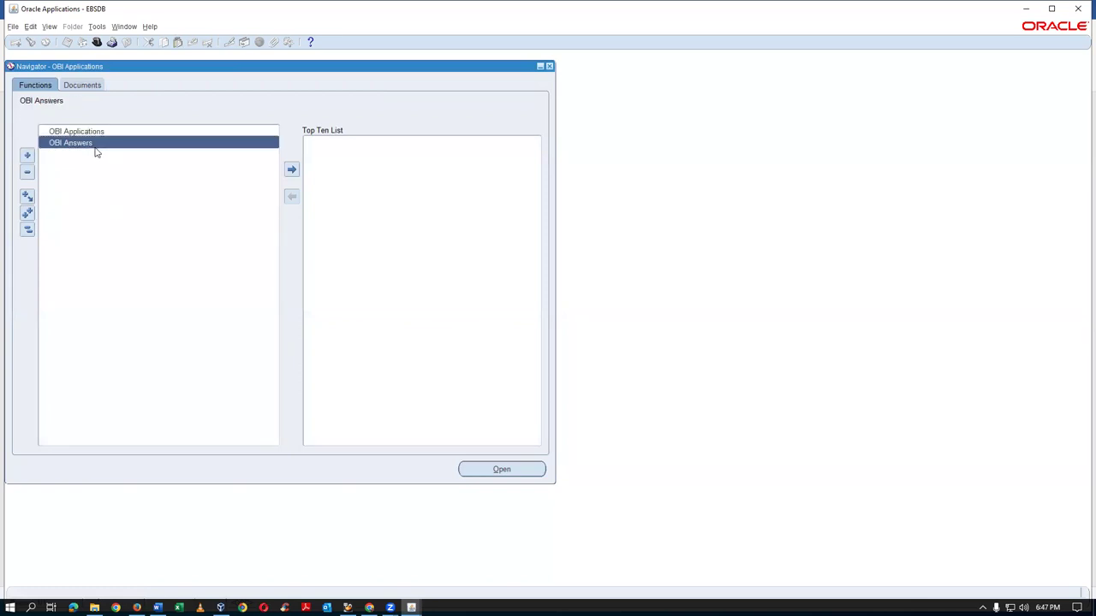
key(ctrl+l)
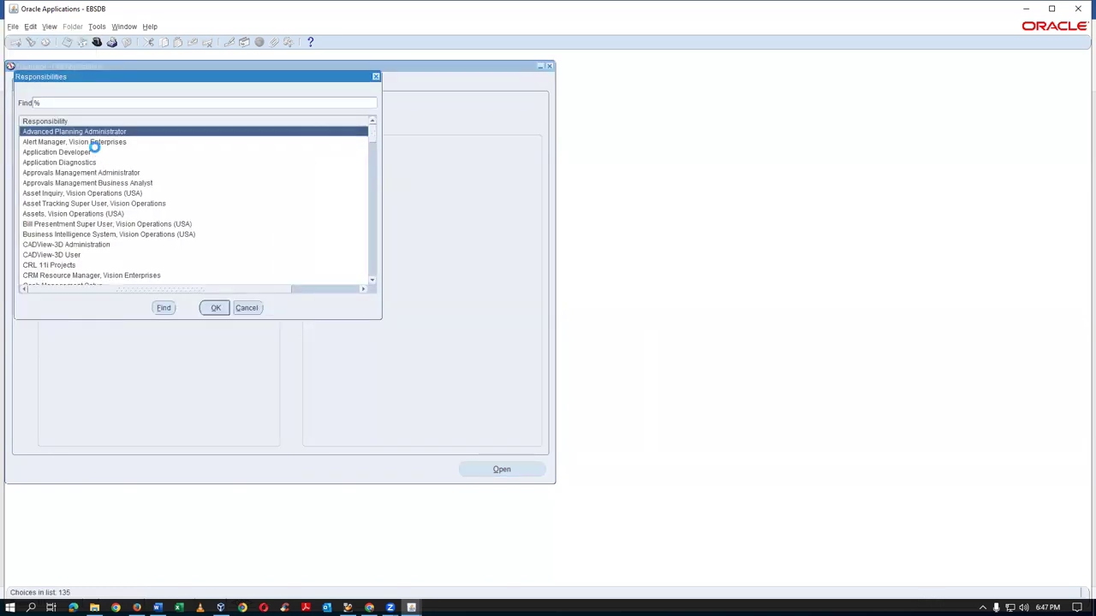
text(or)
key(Down)
key(Down)
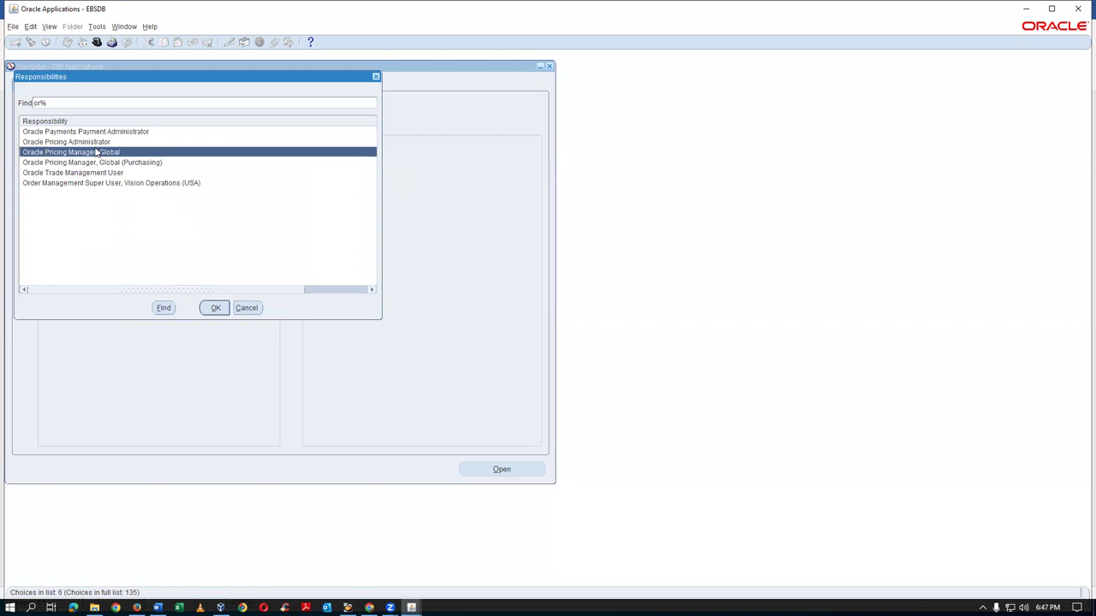
key(Return)
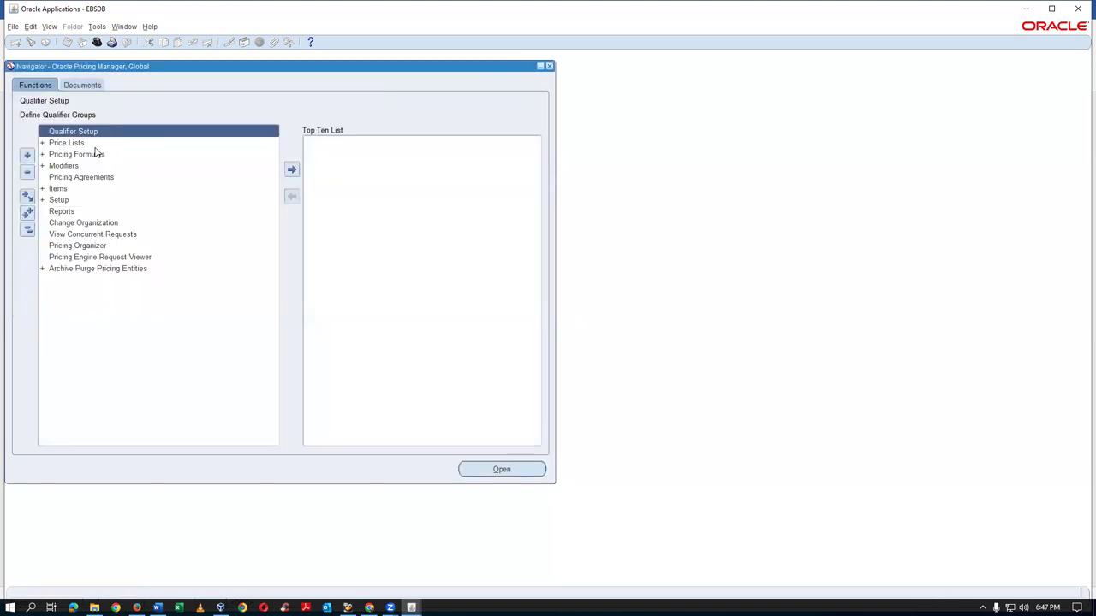
Step: Submit a single Build Formula Package concurrent request, declining another submission
key(alt+v)
key(r)
key(alt+n)
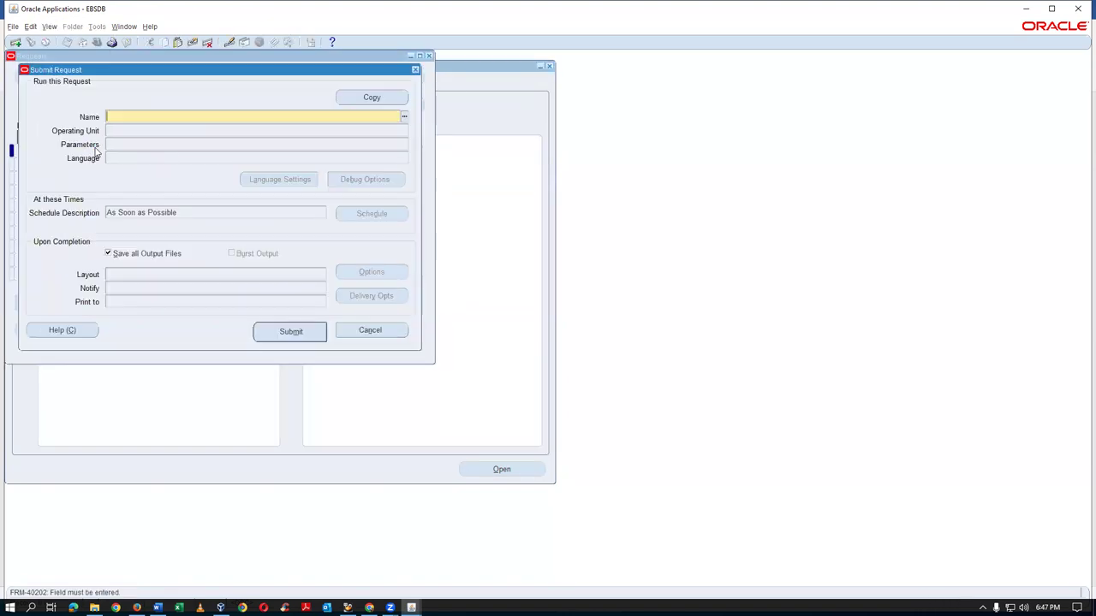
text(build%for)
key(Tab)
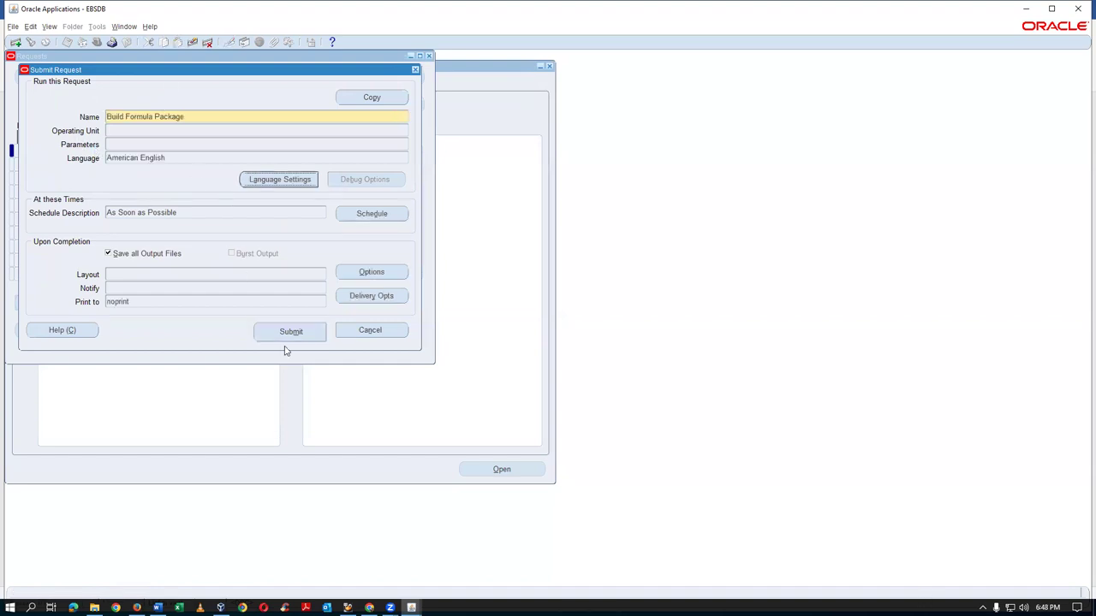
click(290, 337)
click(581, 349)
Step: Refresh the request list until Build Formula Package completes normally, then close it
click(341, 323)
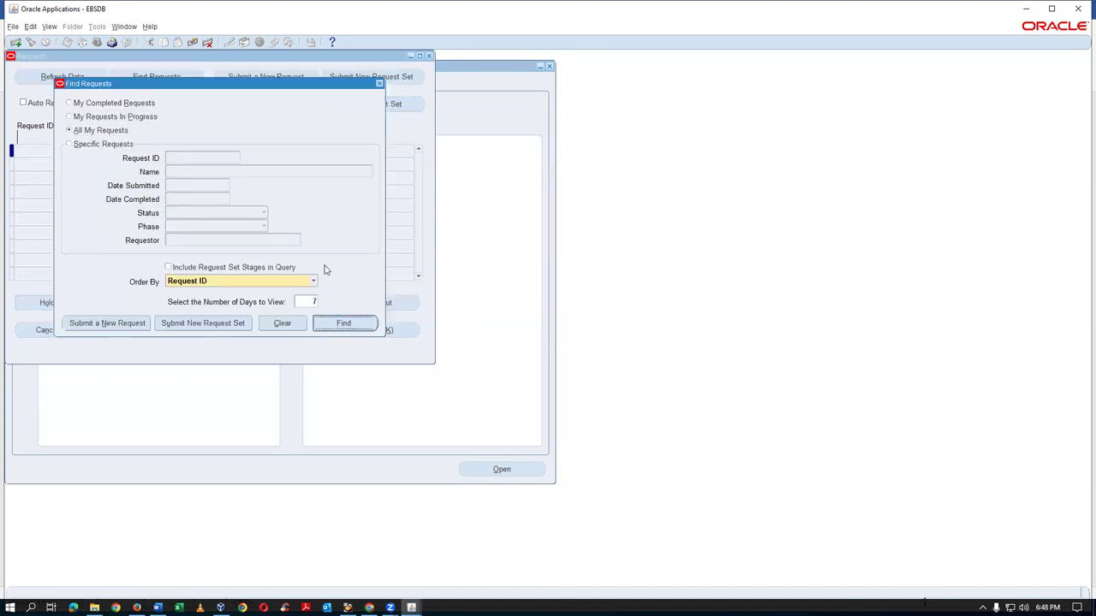
click(65, 79)
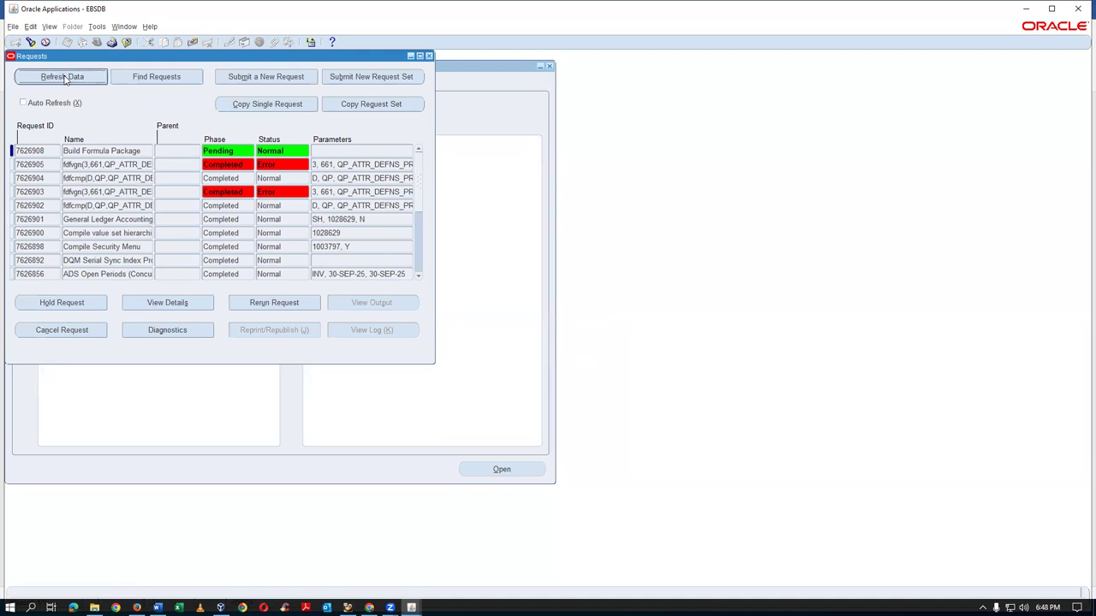
click(66, 78)
click(64, 78)
click(64, 78)
click(65, 78)
click(64, 77)
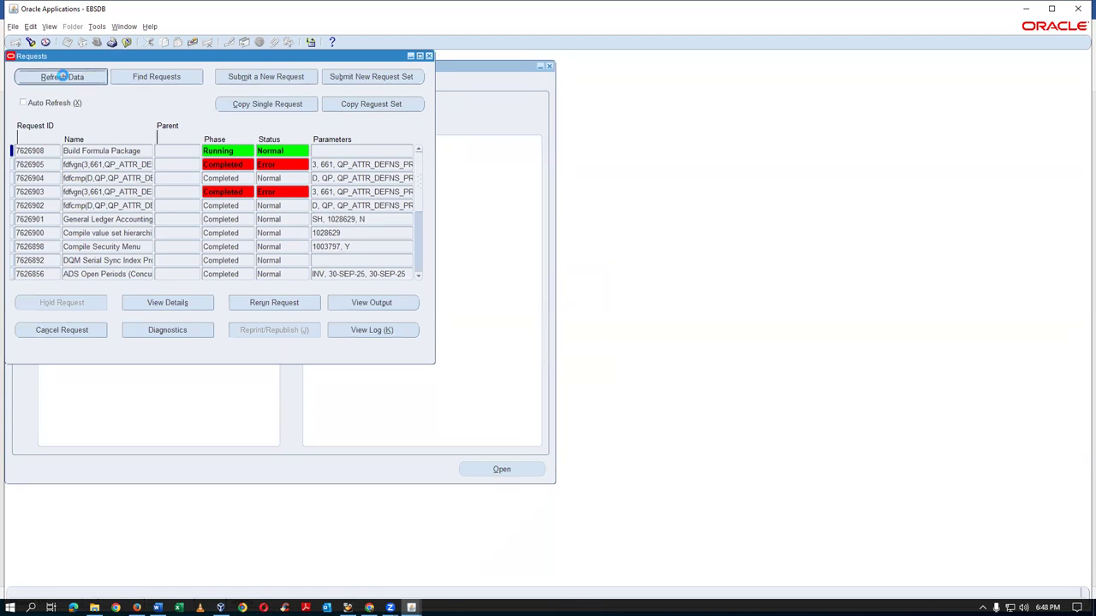
click(63, 77)
click(64, 78)
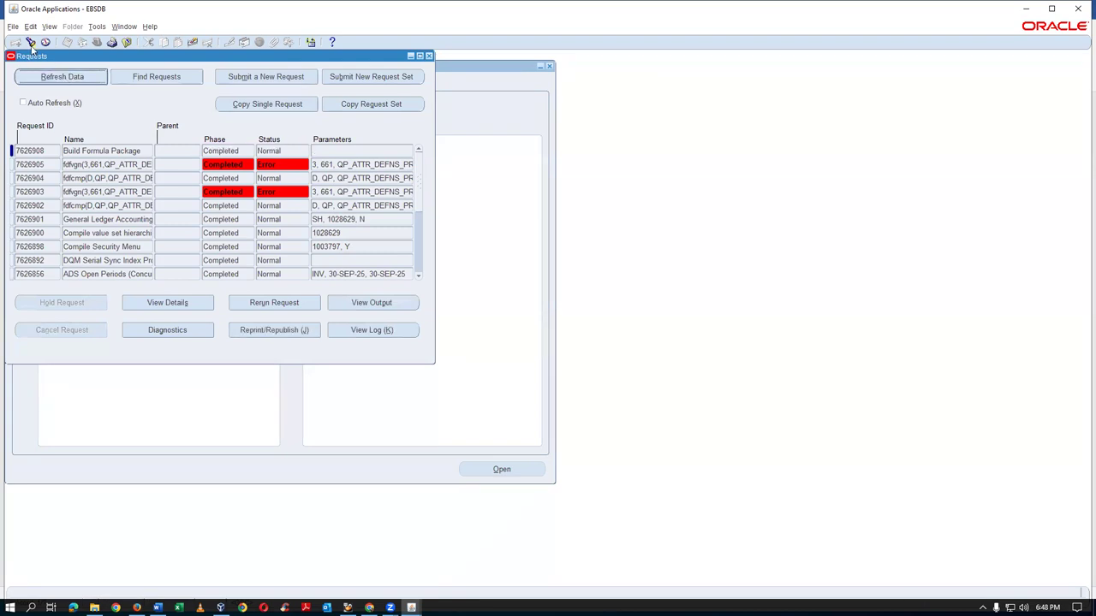
click(429, 56)
Step: Switch to the Order Management Super User responsibility and open the Sales Orders form
click(161, 284)
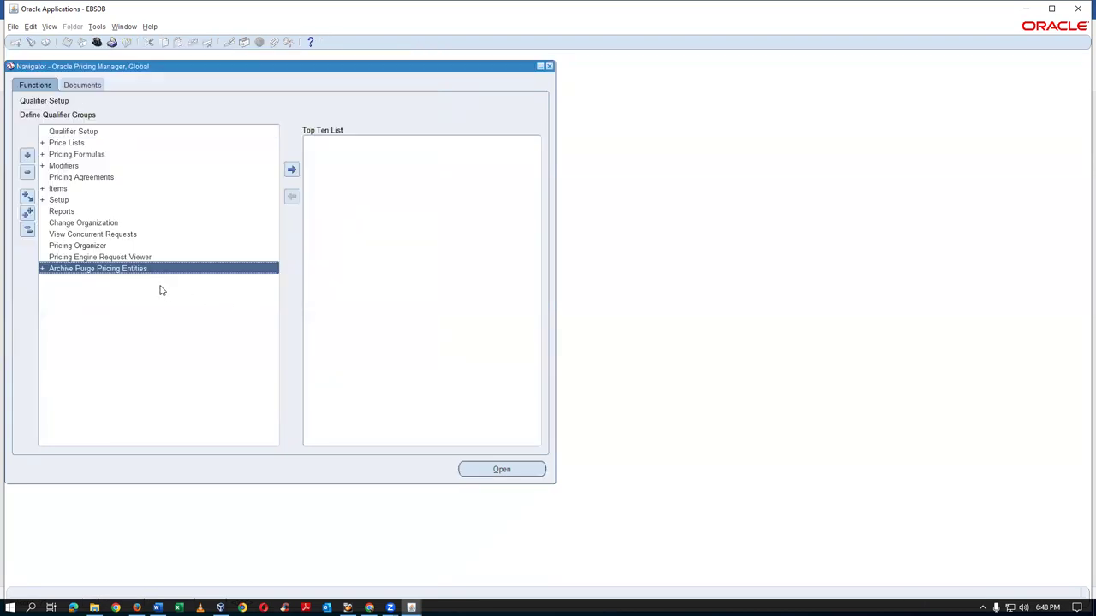
key(ctrl+l)
text(t)
key(BackSpace)
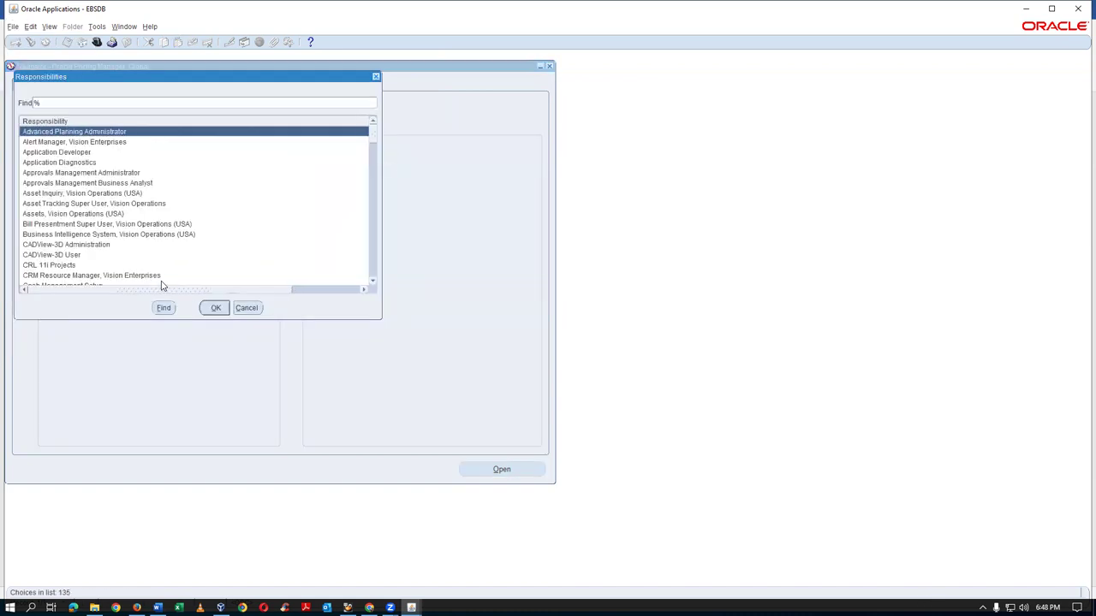
text(or)
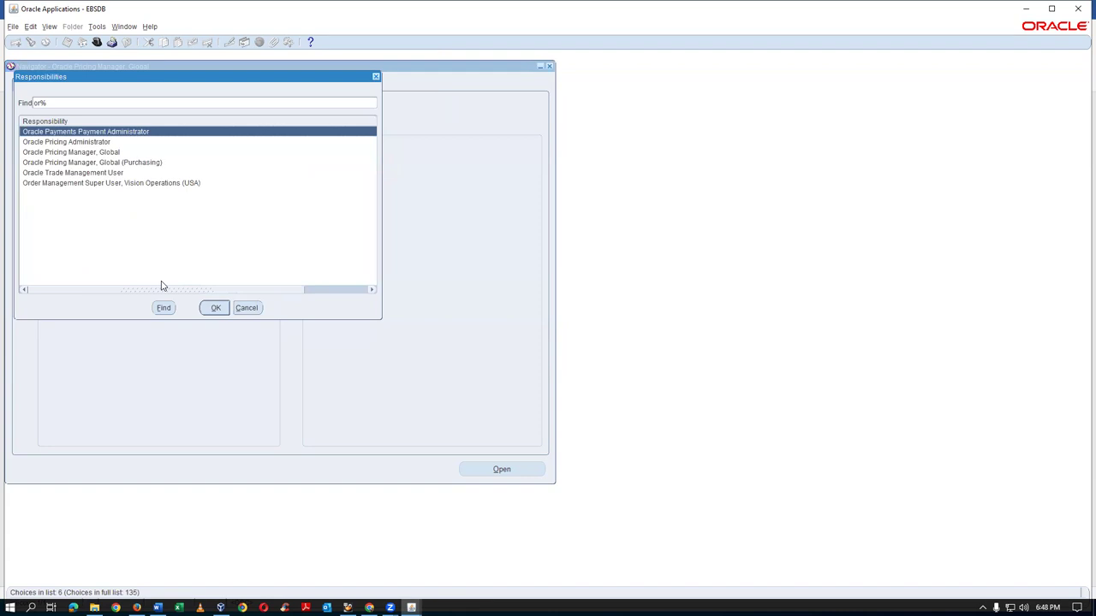
double_click(161, 285)
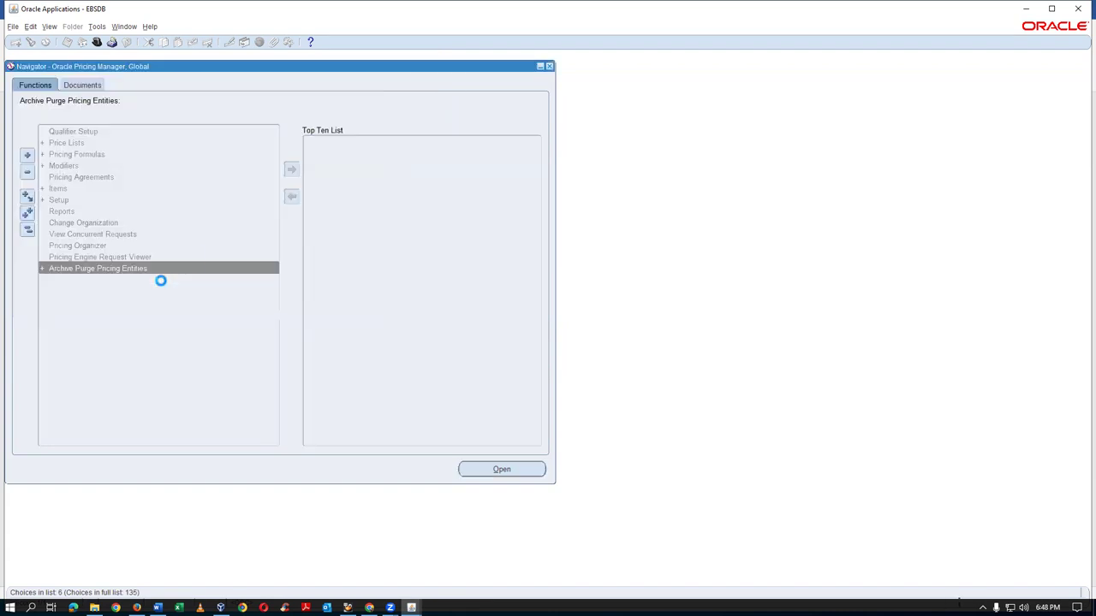
double_click(337, 245)
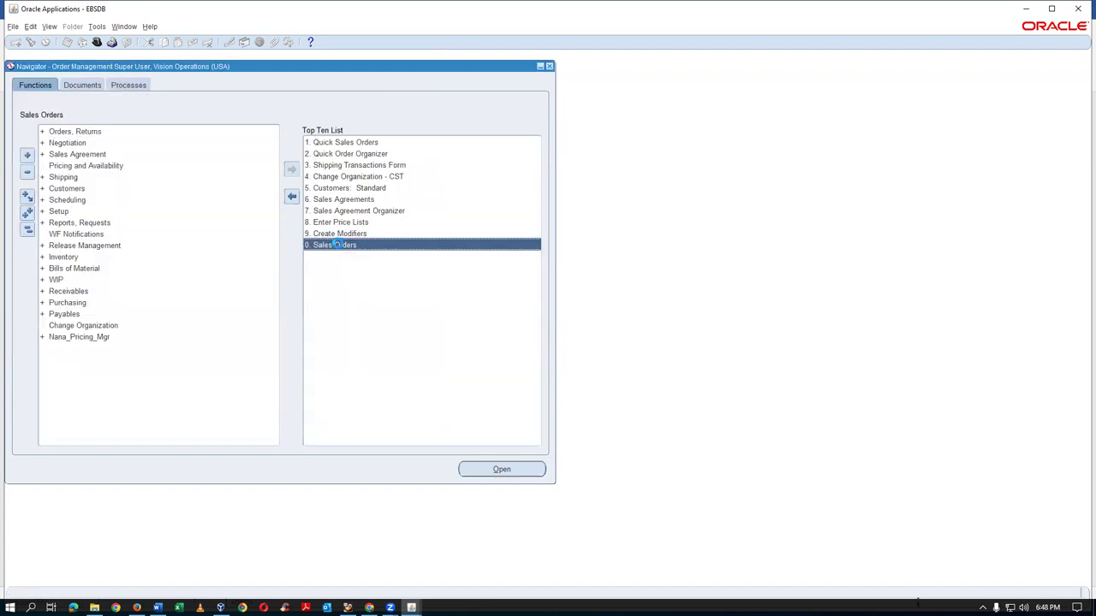
Step: Enter the order's customer number and add item t02_2nd_car on the first line
click(127, 144)
text(1143)
key(Tab)
click(100, 74)
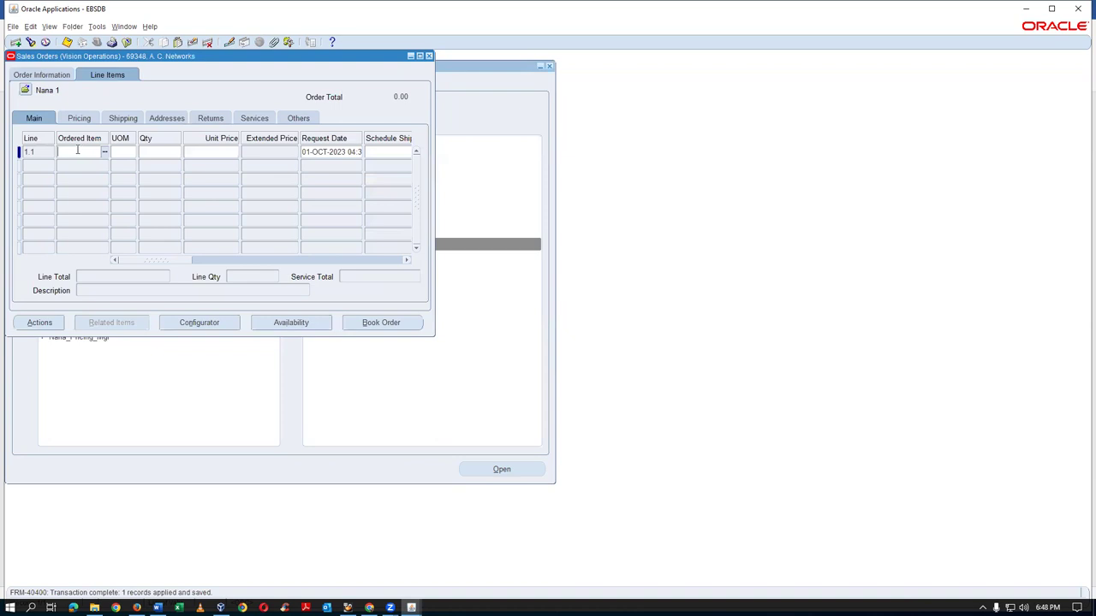
text(t02_)
key(Tab)
key(Return)
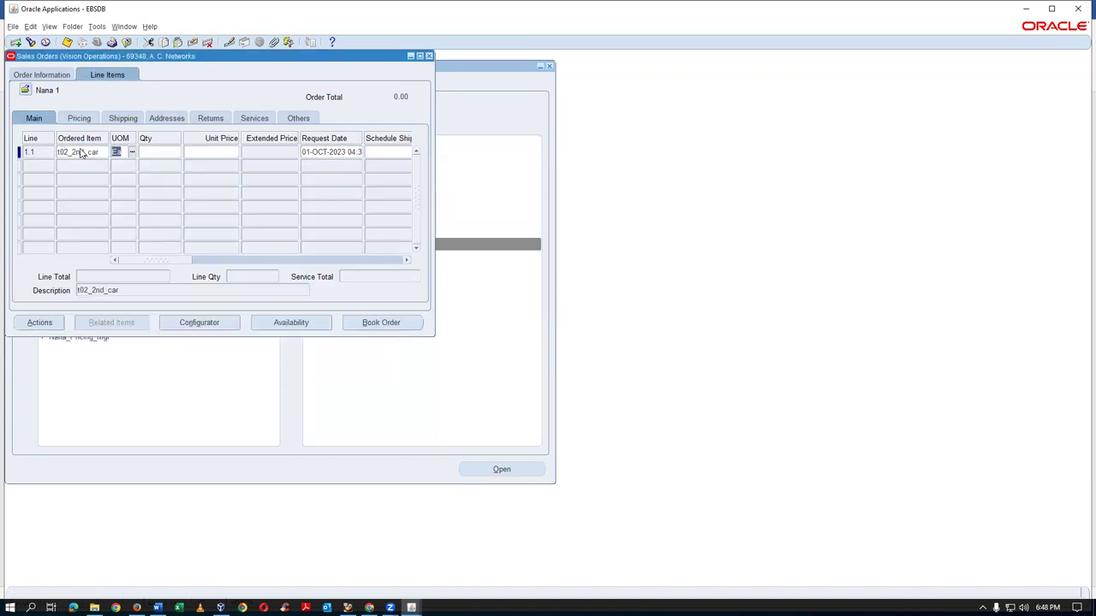
Step: Set the line's pricing attributes to car age 1.0 and car option Std
click(79, 119)
click(179, 152)
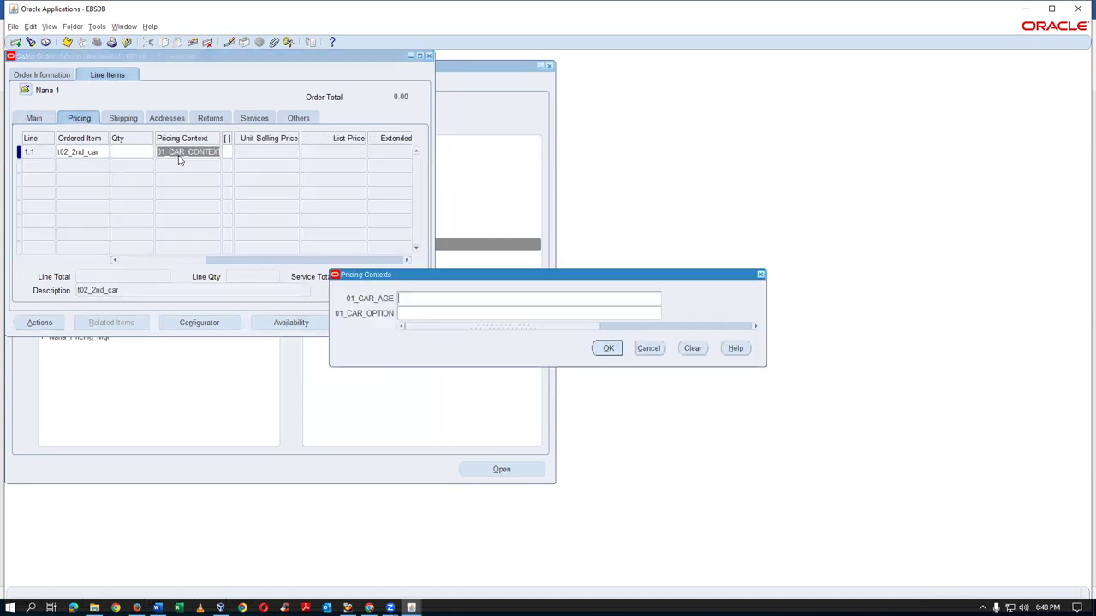
text(1.0)
key(Tab)
text(std)
key(Tab)
click(606, 348)
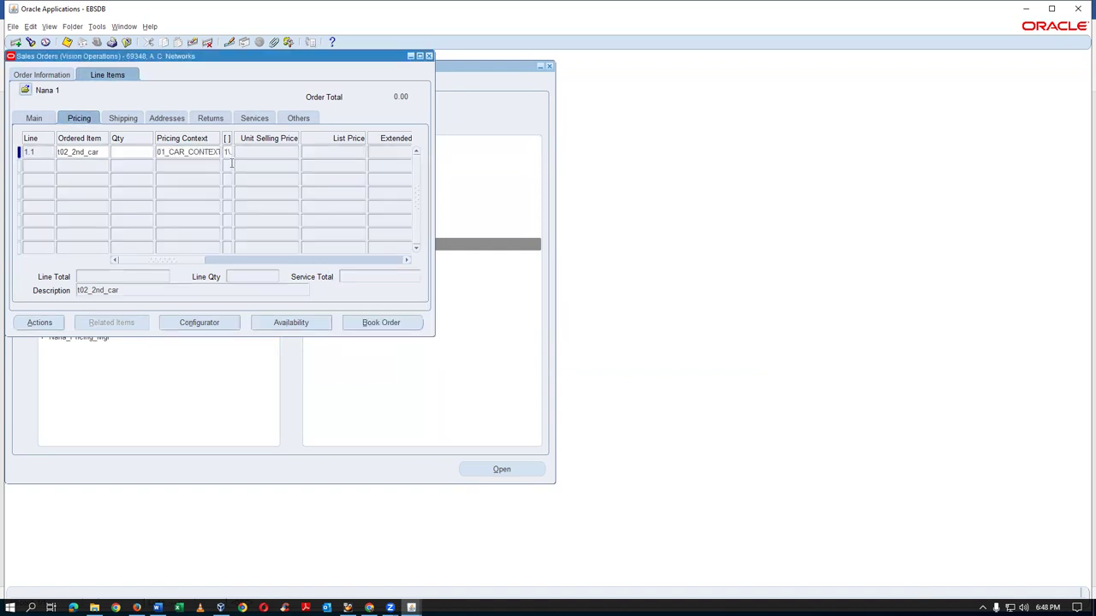
Step: Set quantity 1, dismiss the price list warning, check Ea and warehouse M1, then close
click(46, 119)
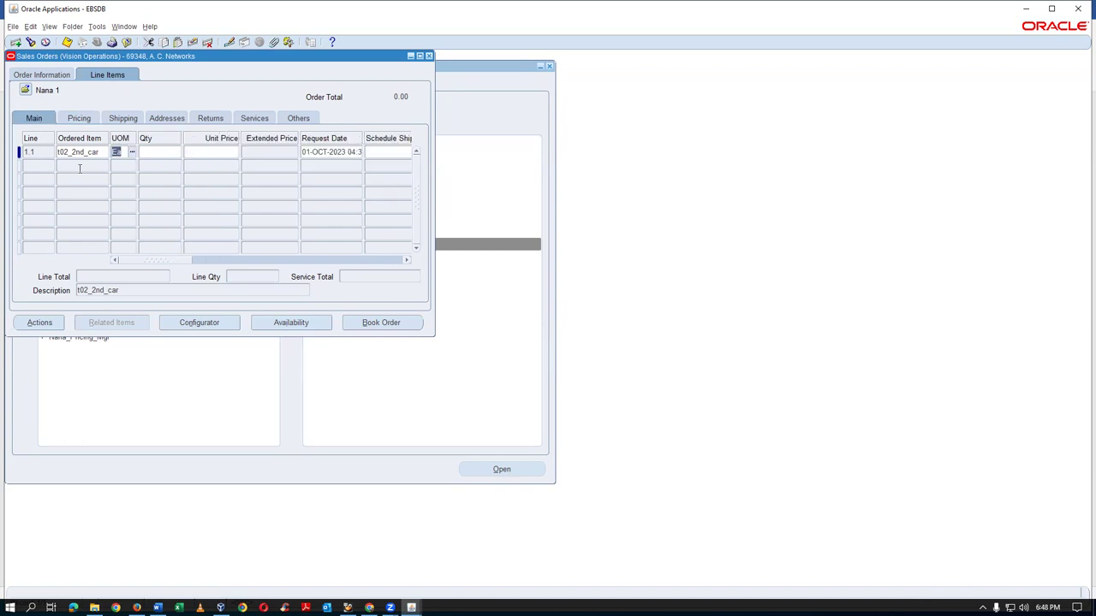
click(147, 151)
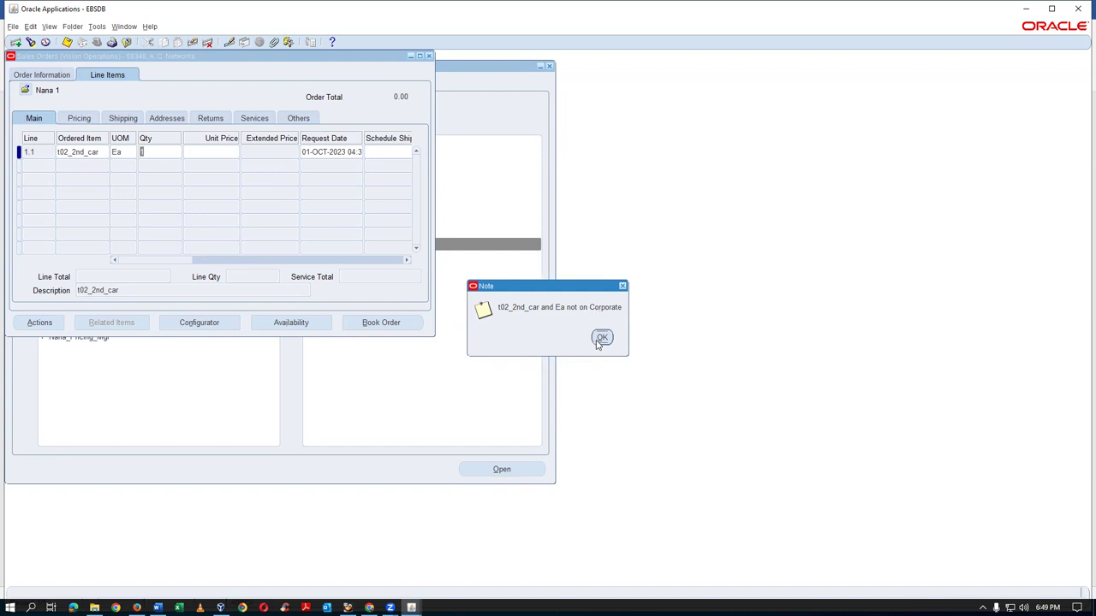
click(599, 339)
click(124, 155)
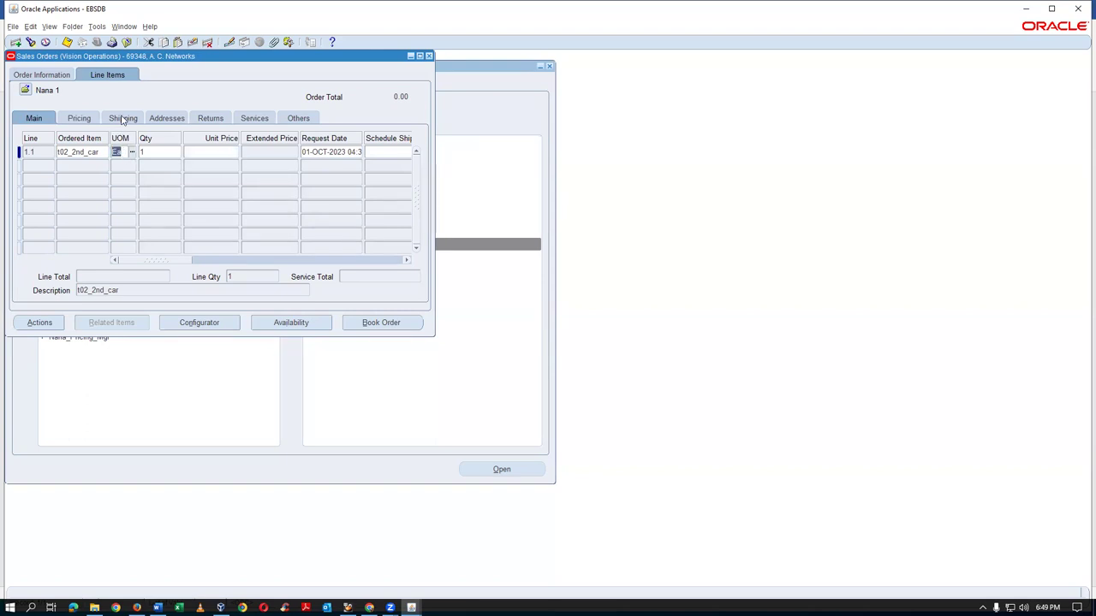
click(123, 118)
click(179, 152)
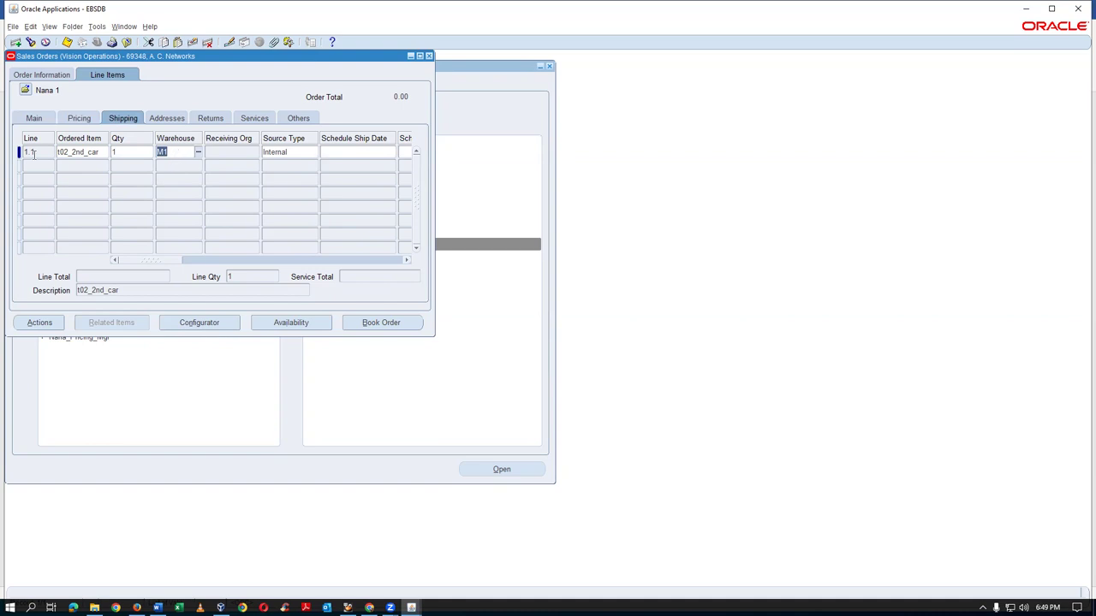
click(34, 118)
click(157, 153)
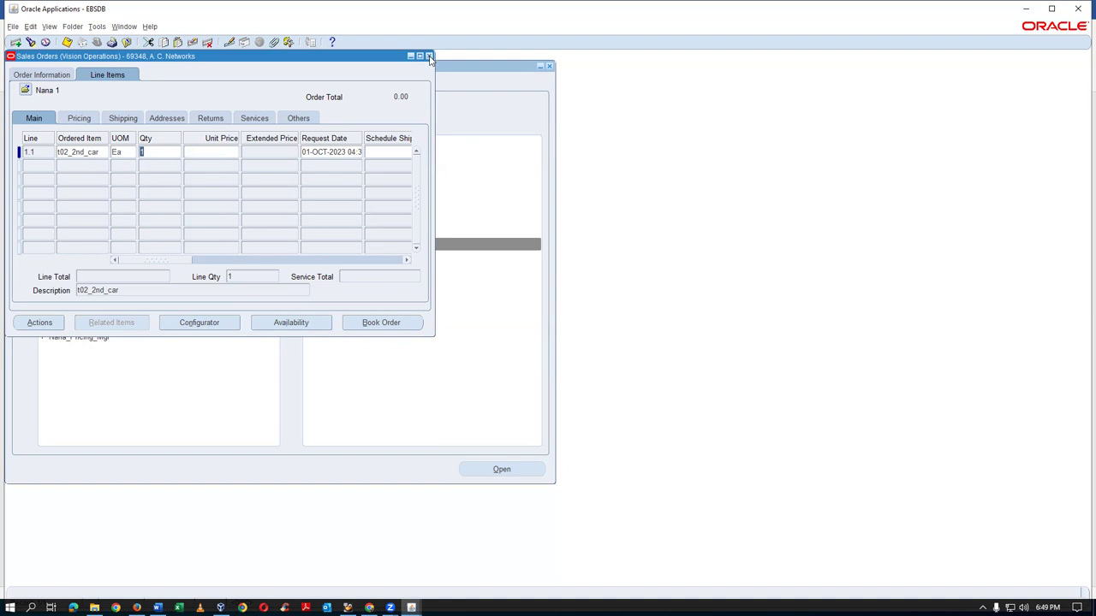
click(430, 56)
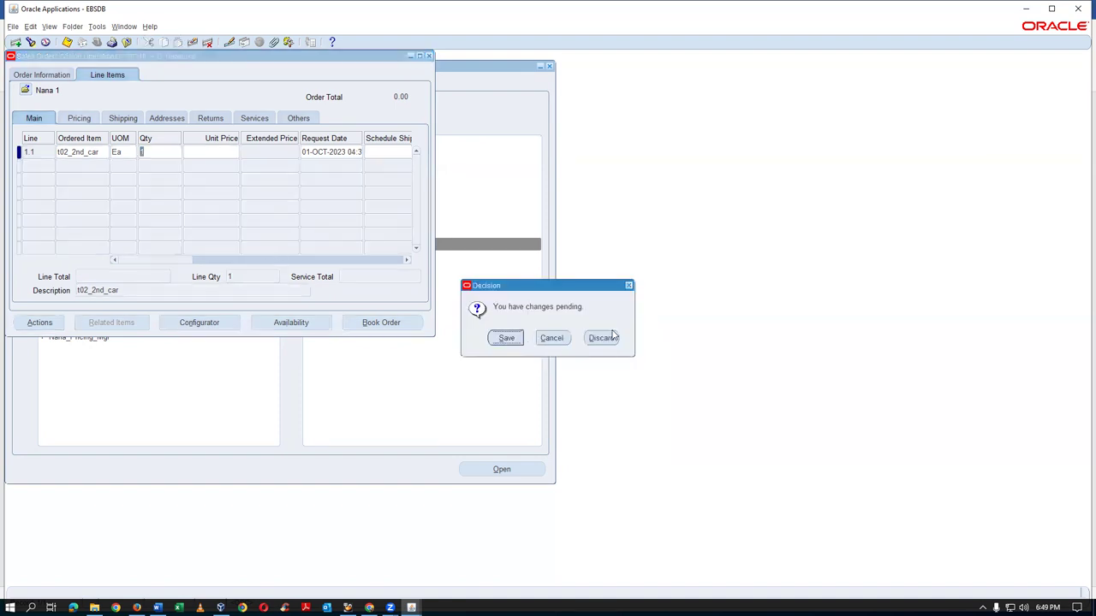
Step: Discard the unsaved order and switch to the System Administrator responsibility
click(601, 337)
key(alt+f)
key(w)
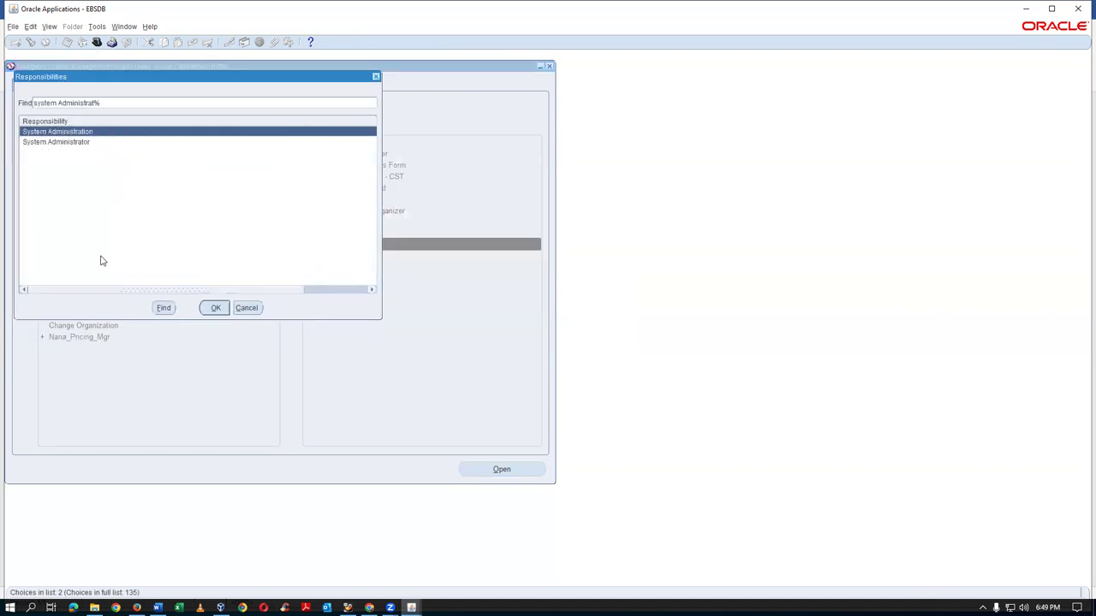
key(Down)
key(Return)
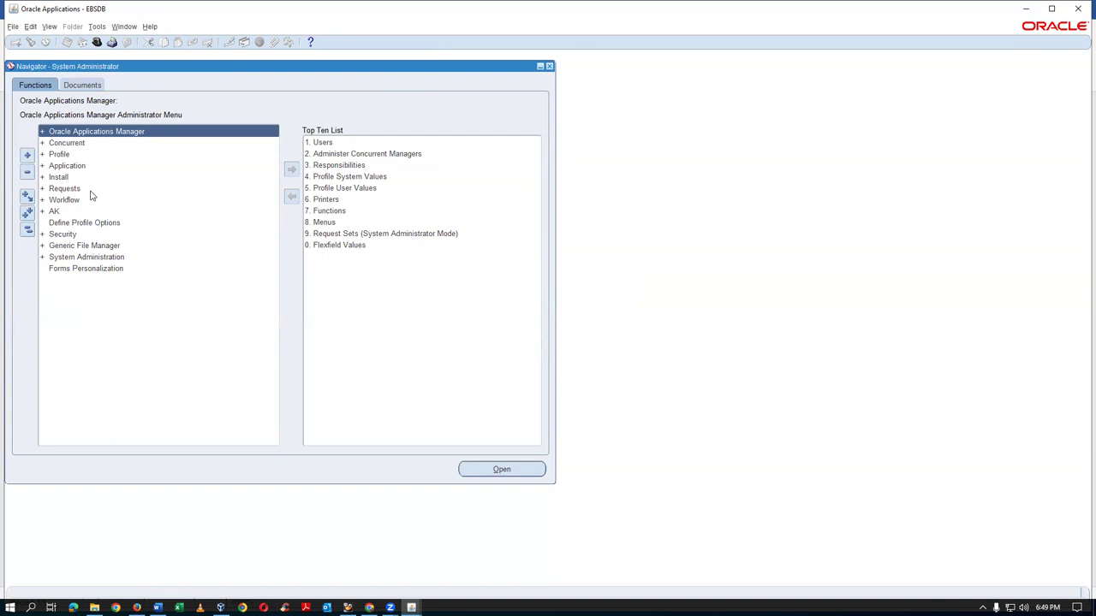
Step: Open Request Groups and query the OM Concurrent Programs group with OM%Con%
double_click(63, 235)
double_click(90, 258)
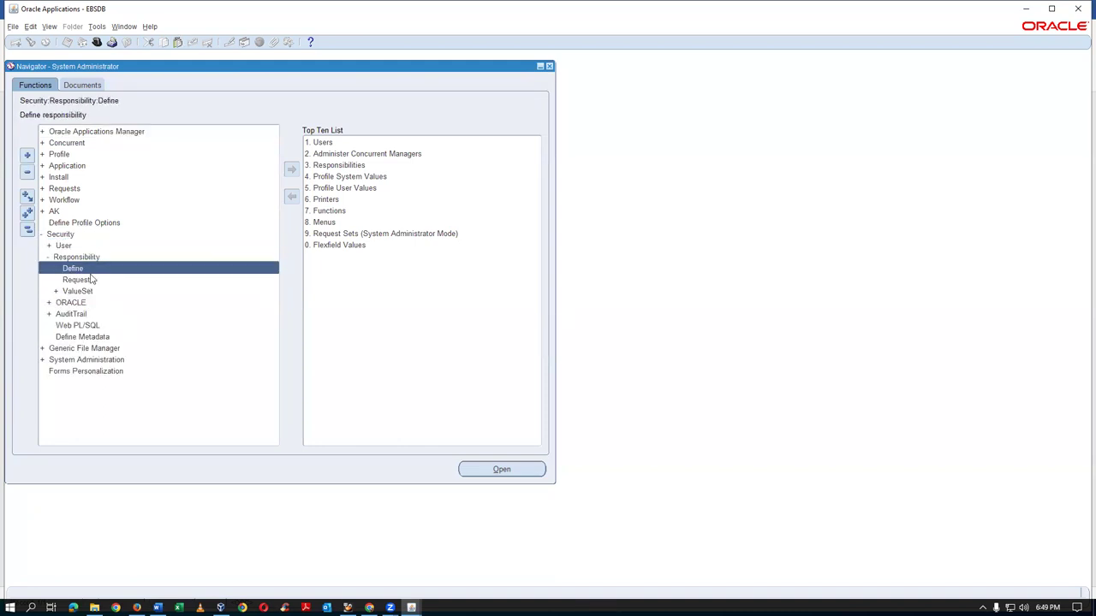
double_click(85, 282)
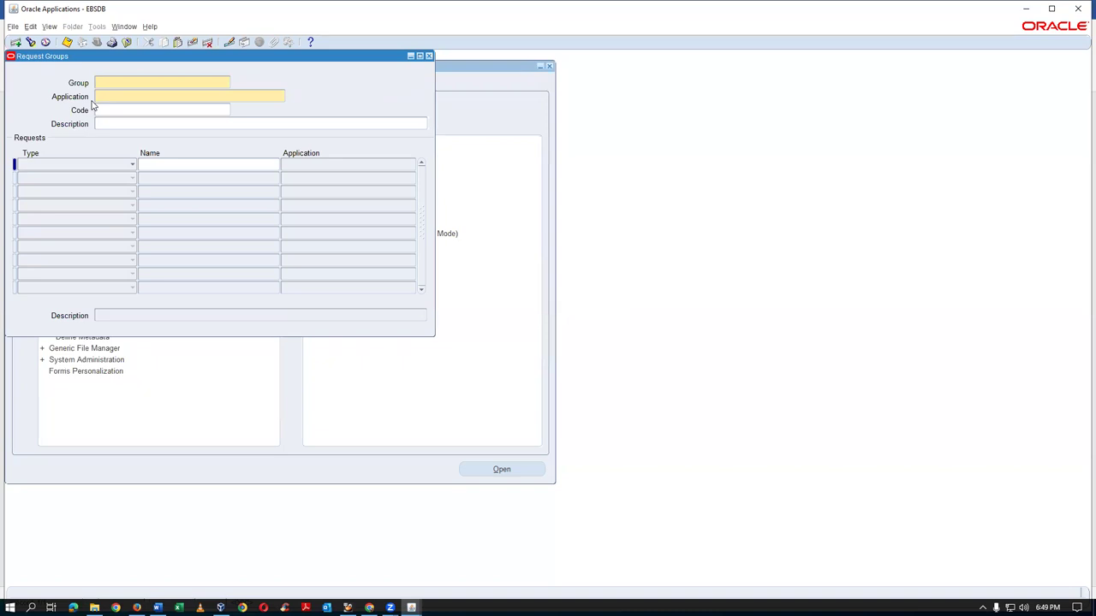
key(F11)
text(OM%Con%)
key(ctrl+F11)
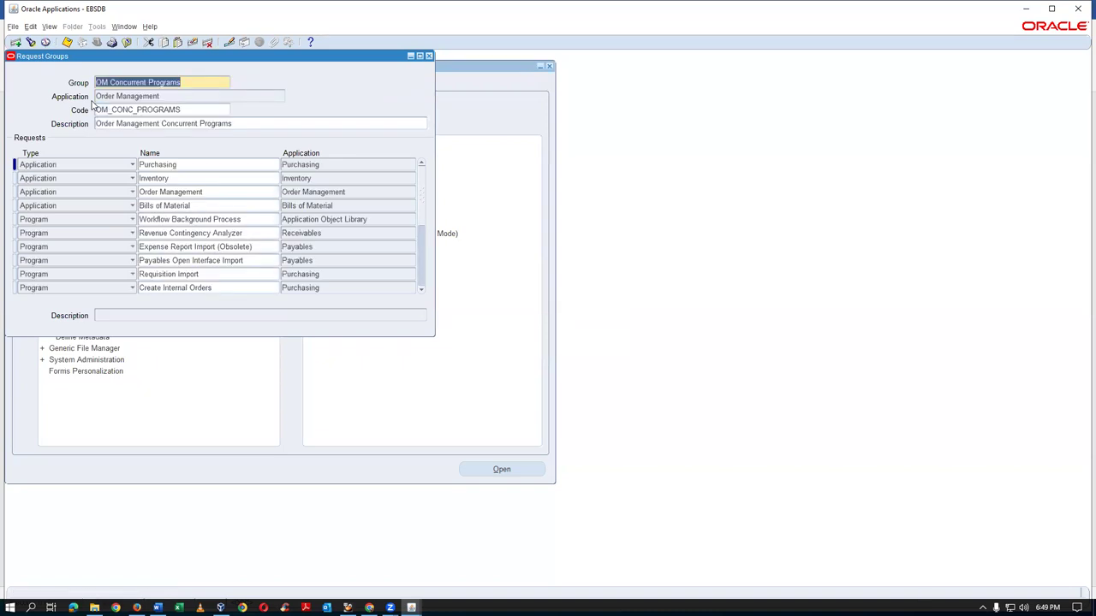
Step: Add Build Formula Package as a new request row, save the group, and close the form
click(218, 247)
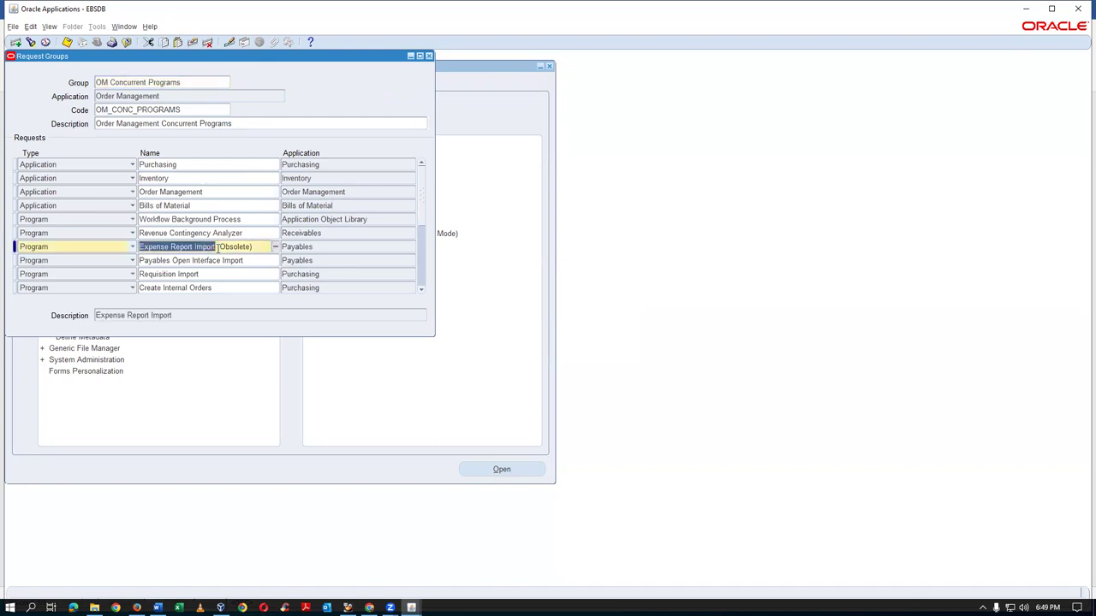
key(ctrl+Down)
click(227, 257)
text(Build%for)
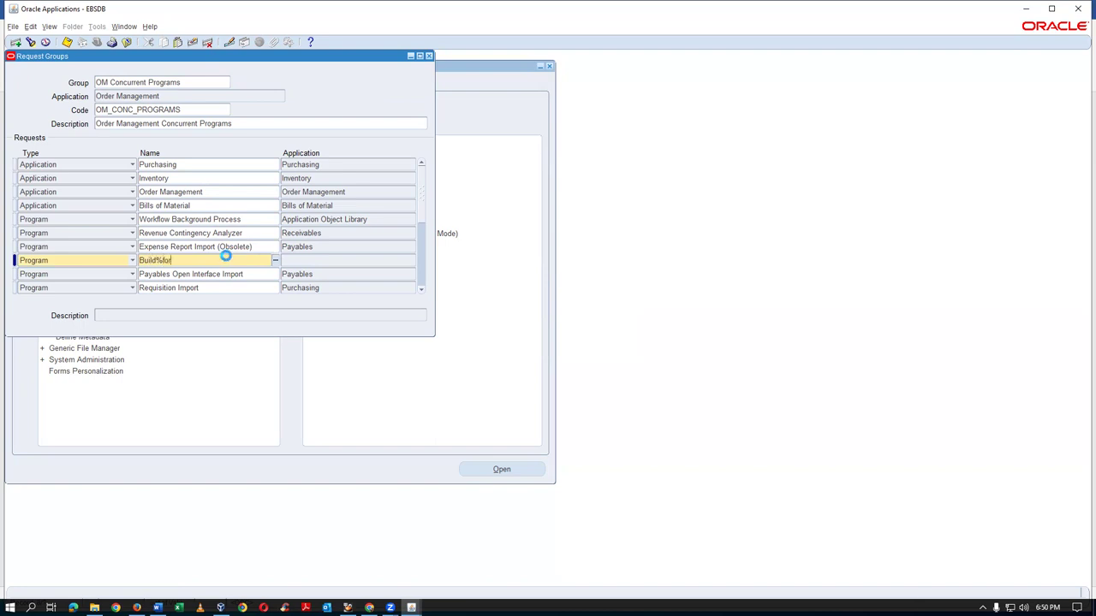
key(Tab)
key(ctrl+s)
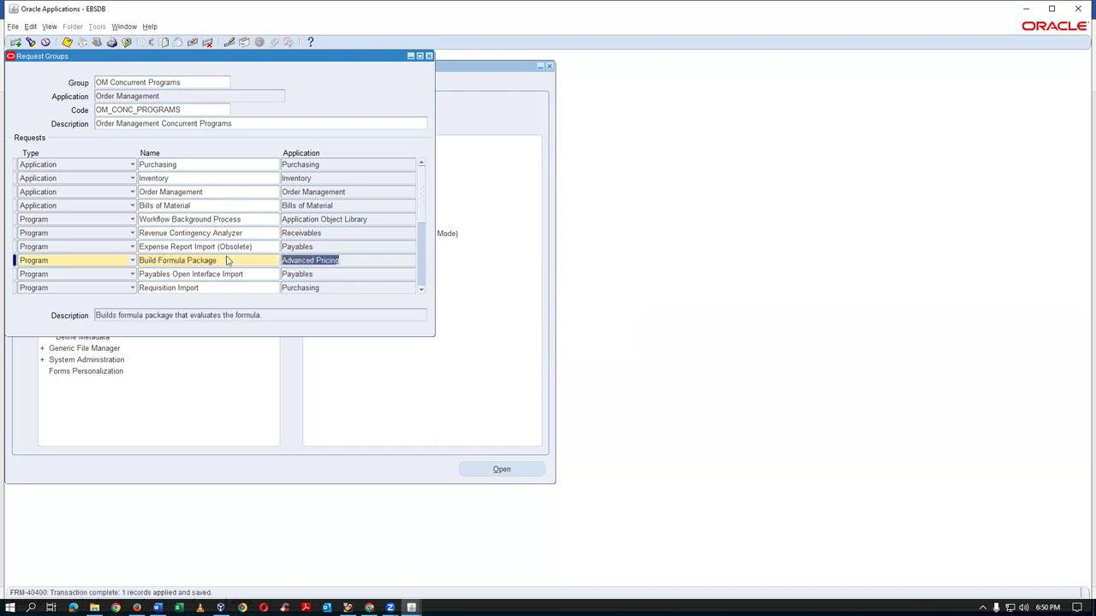
key(F4)
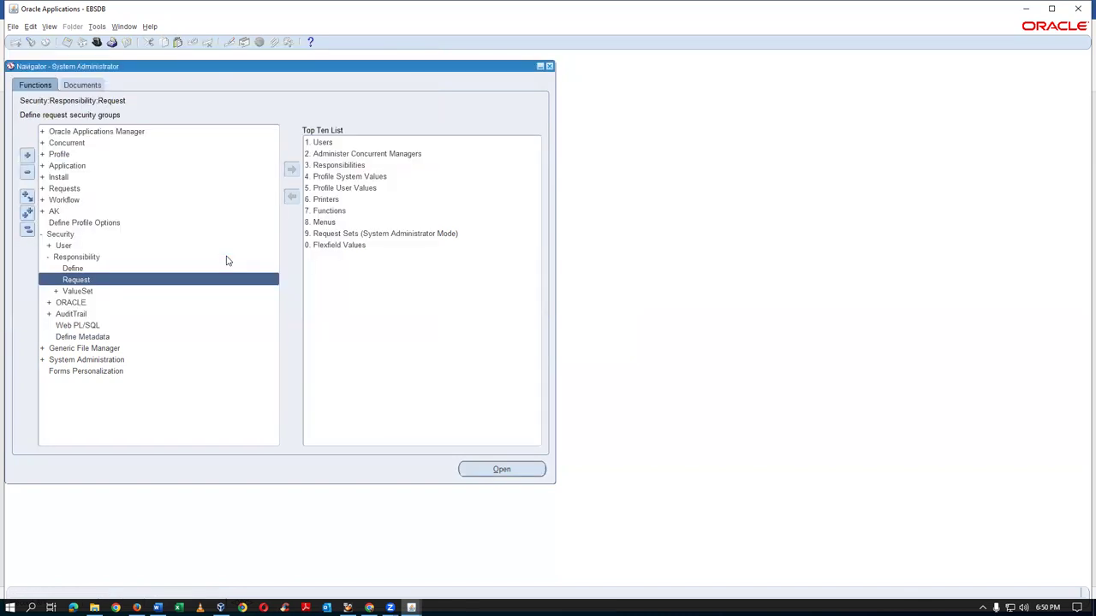
Step: Switch back to the Order Management Super User responsibility
key(ctrl+l)
text(o%)
key(End)
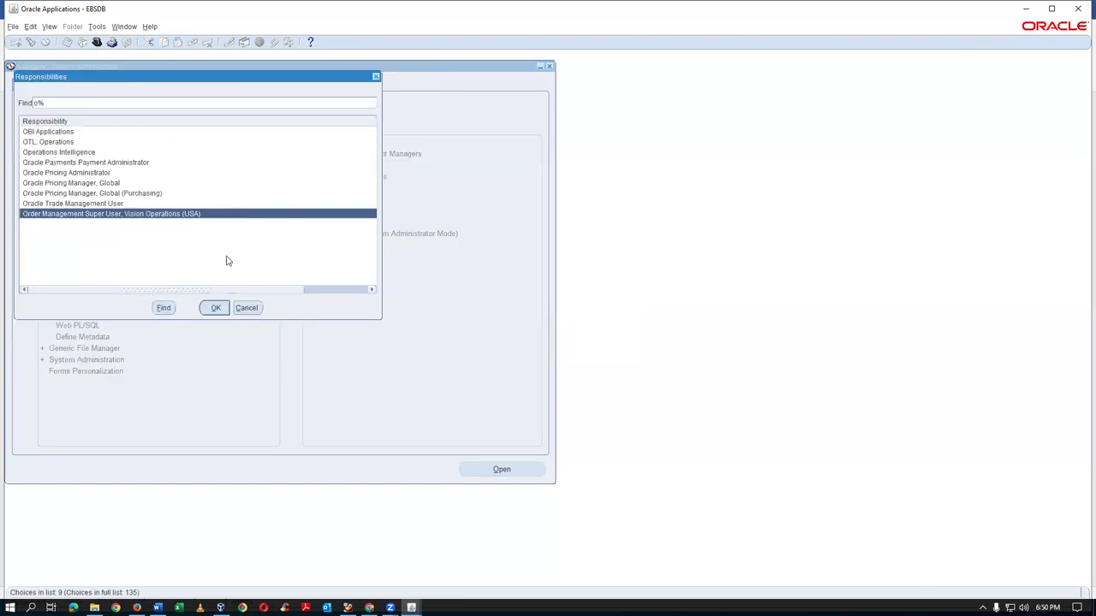
key(Return)
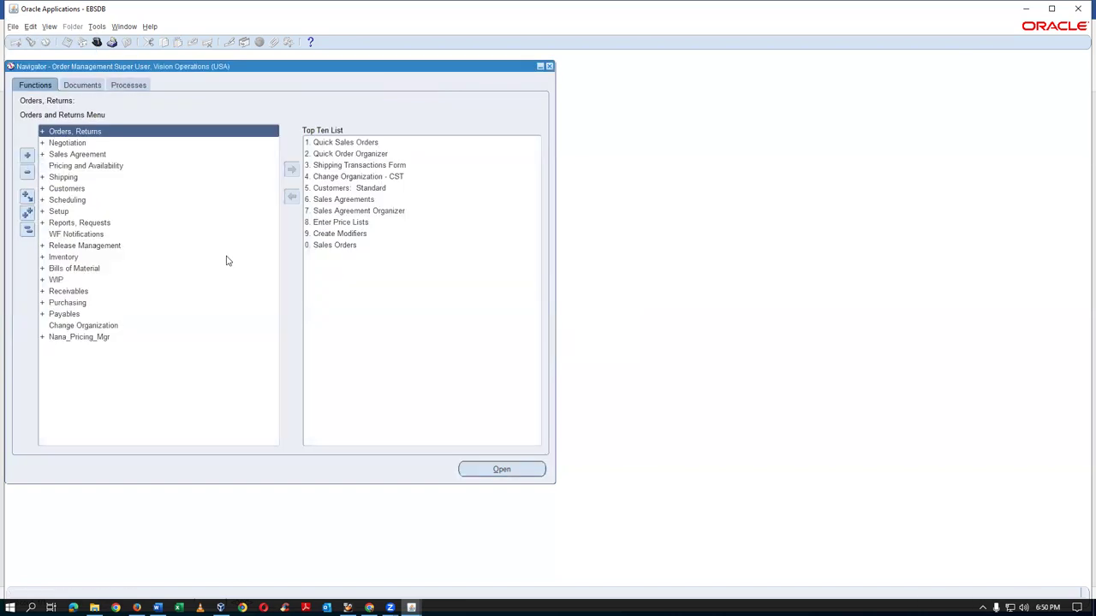
Step: Submit a Build Formula Package request, declining to submit another
key(alt+v)
key(r)
key(alt+n)
text(buil)
text(d formu)
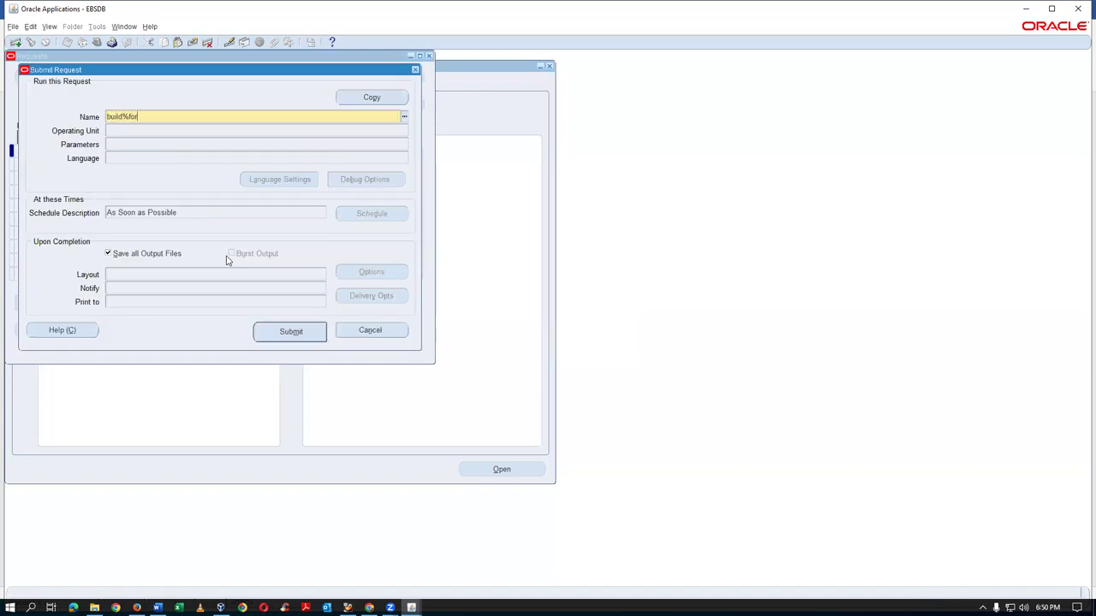
key(Tab)
click(282, 329)
click(580, 348)
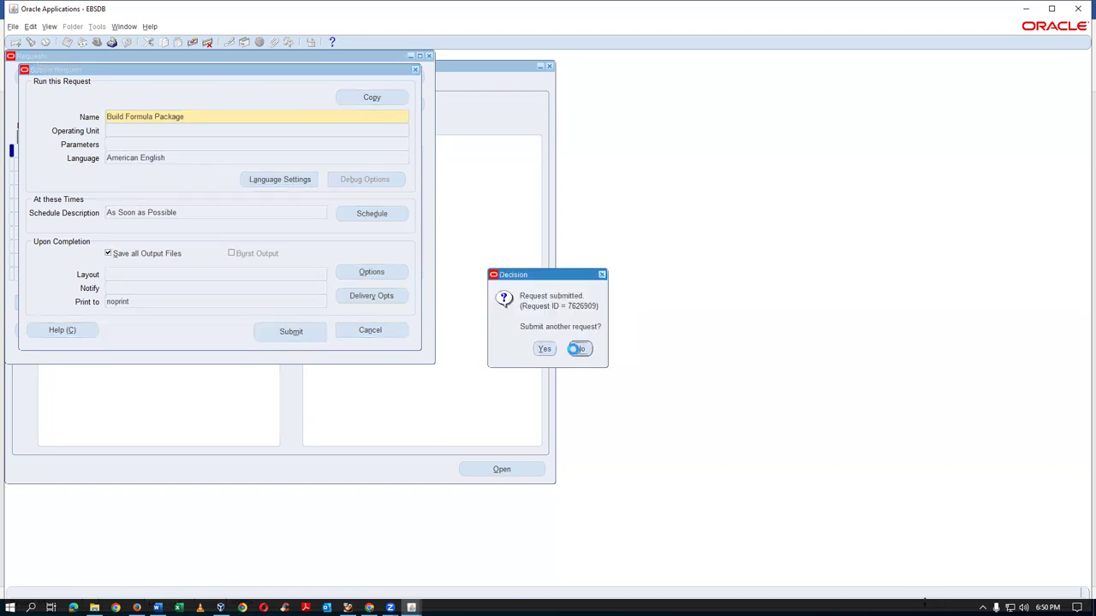
Step: List submitted requests, refresh to confirm the new Build Formula Package is pending, then close
click(343, 322)
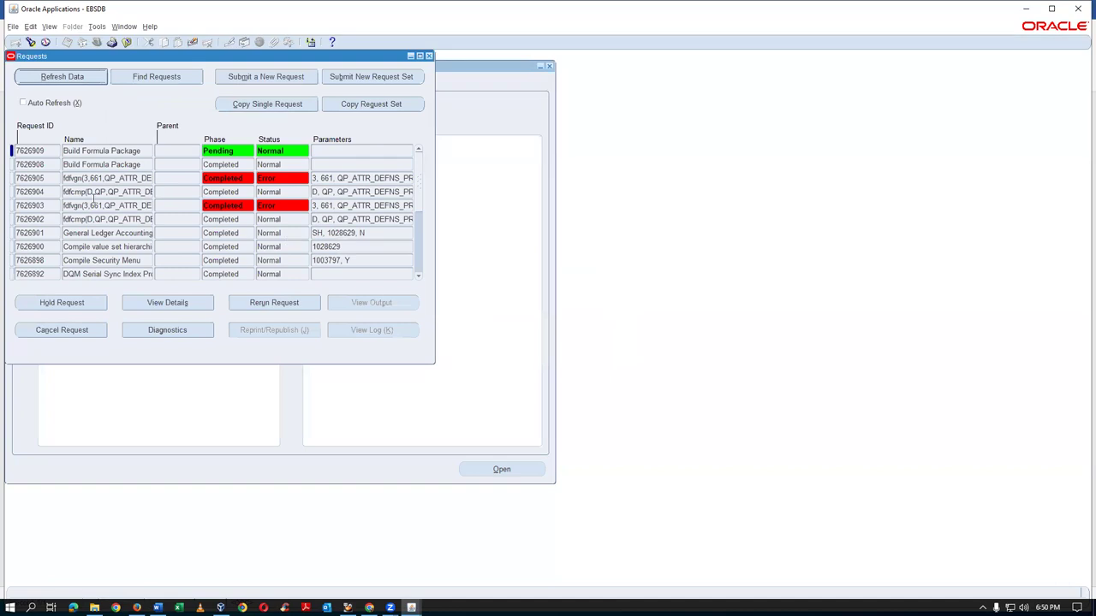
click(93, 155)
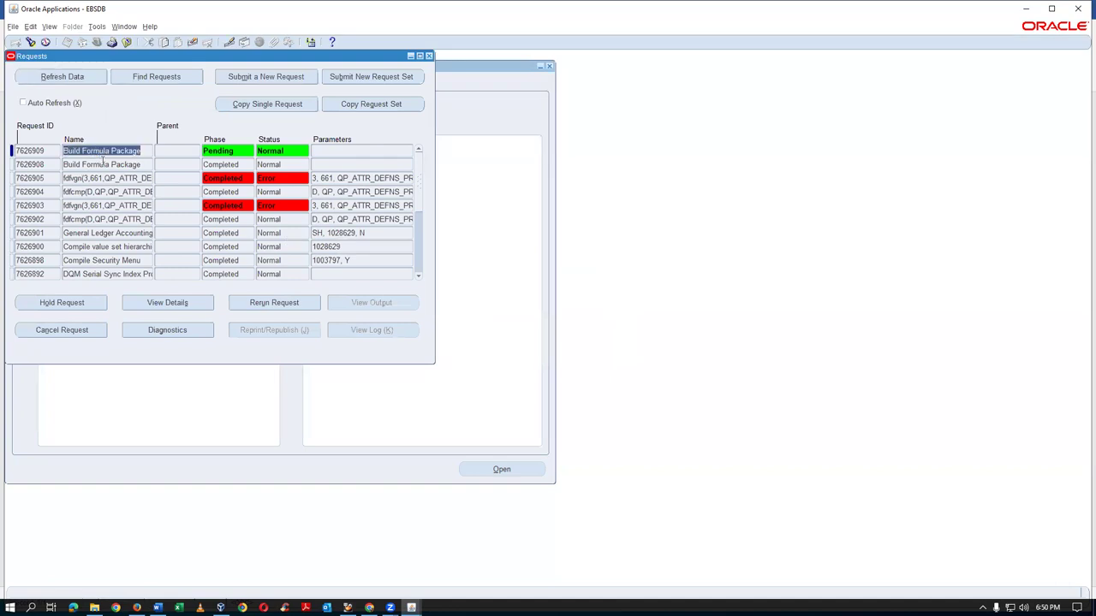
click(65, 79)
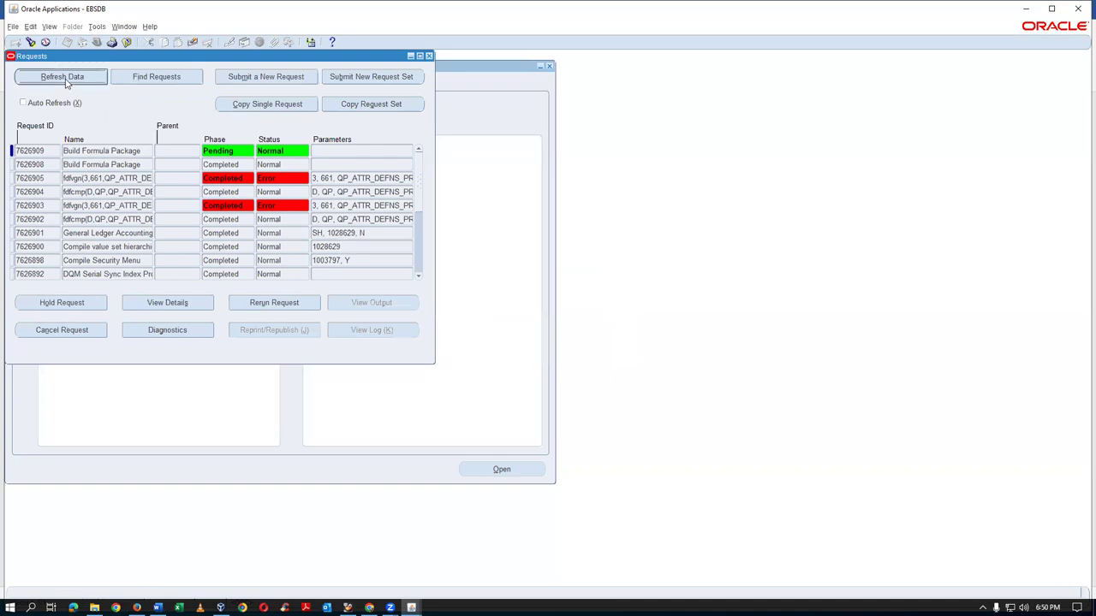
click(65, 79)
click(430, 56)
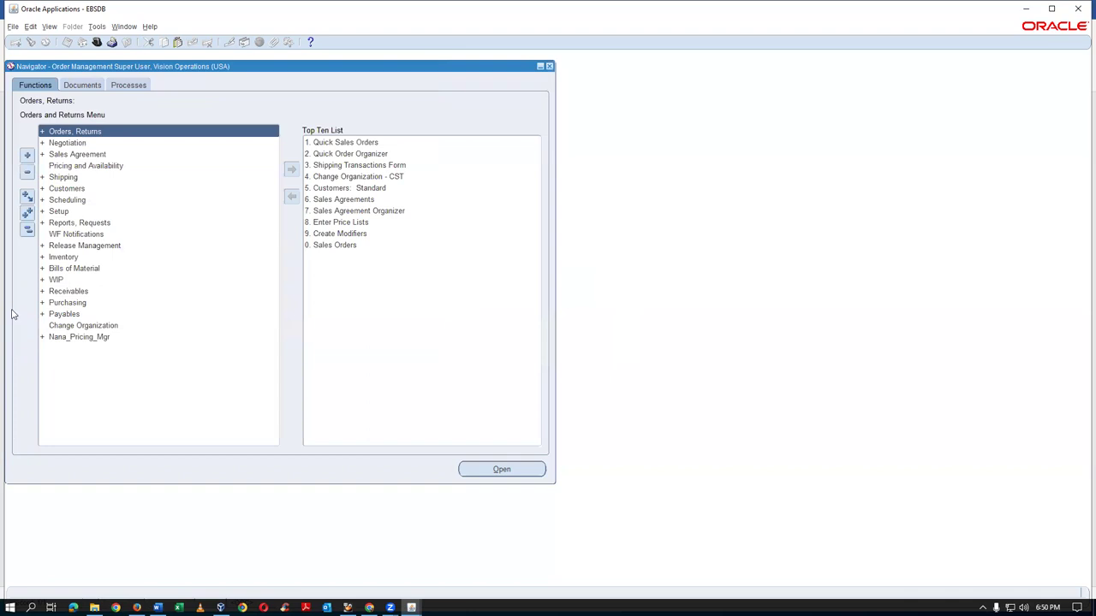
Step: Open Pricing Formulas > Formulas Setup and query formulas matching 01%
double_click(67, 340)
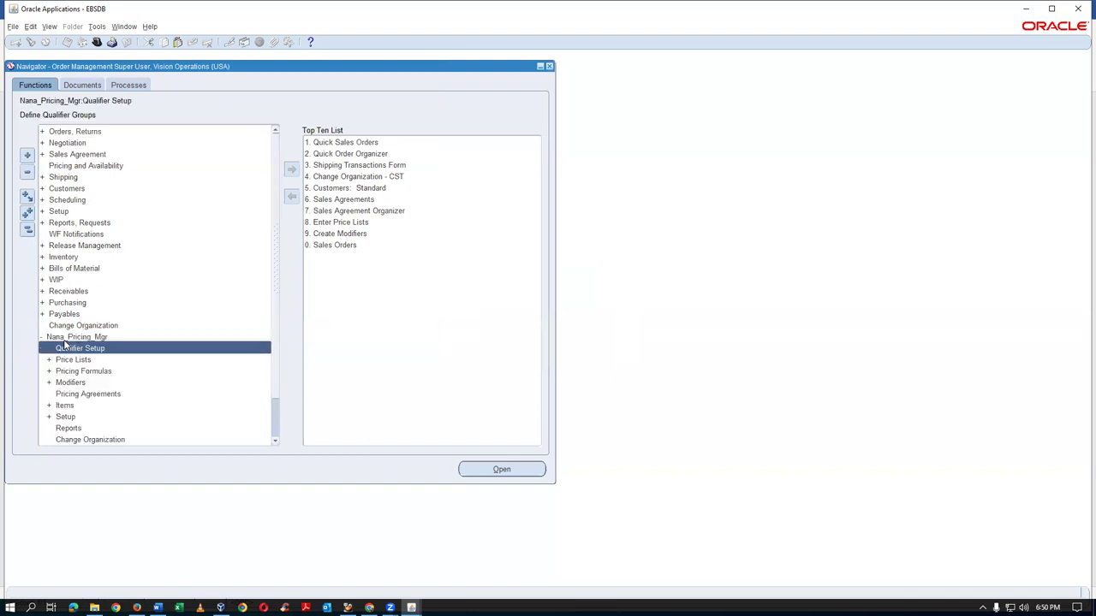
click(115, 374)
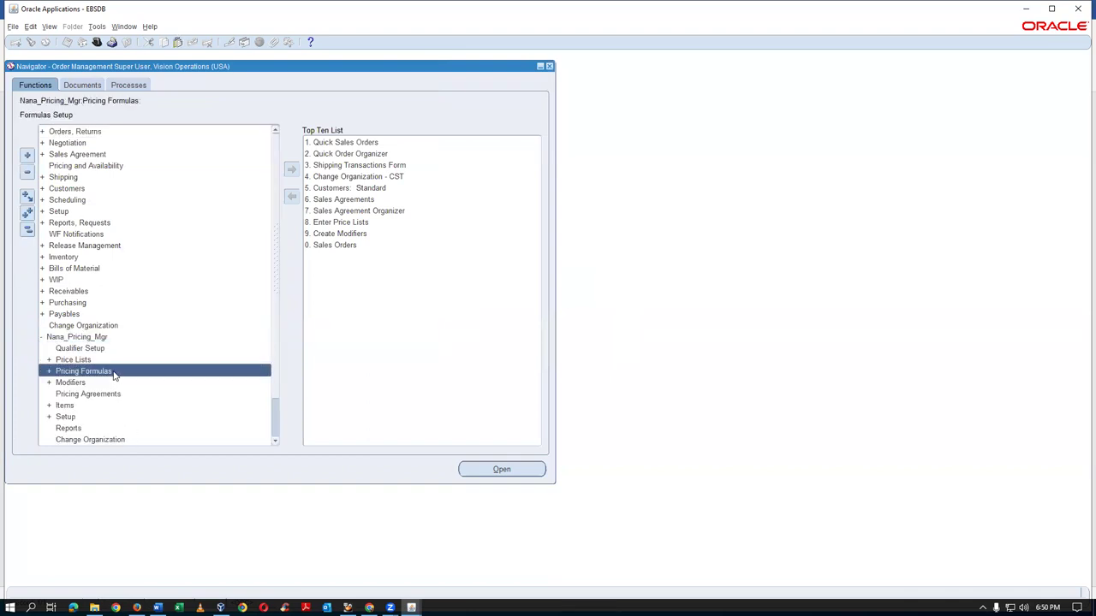
double_click(114, 374)
double_click(118, 383)
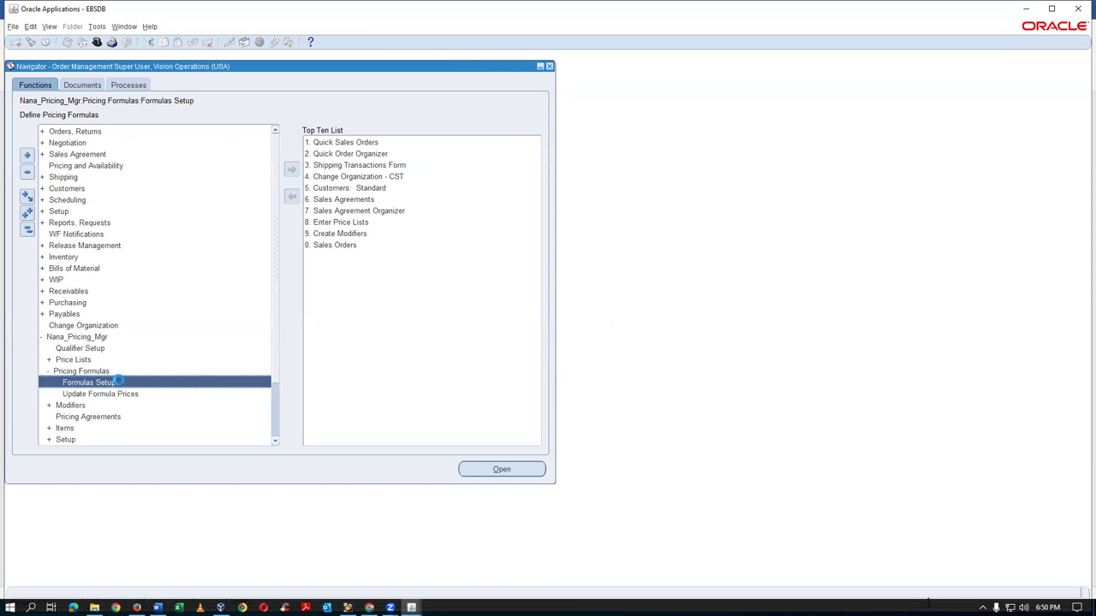
key(F11)
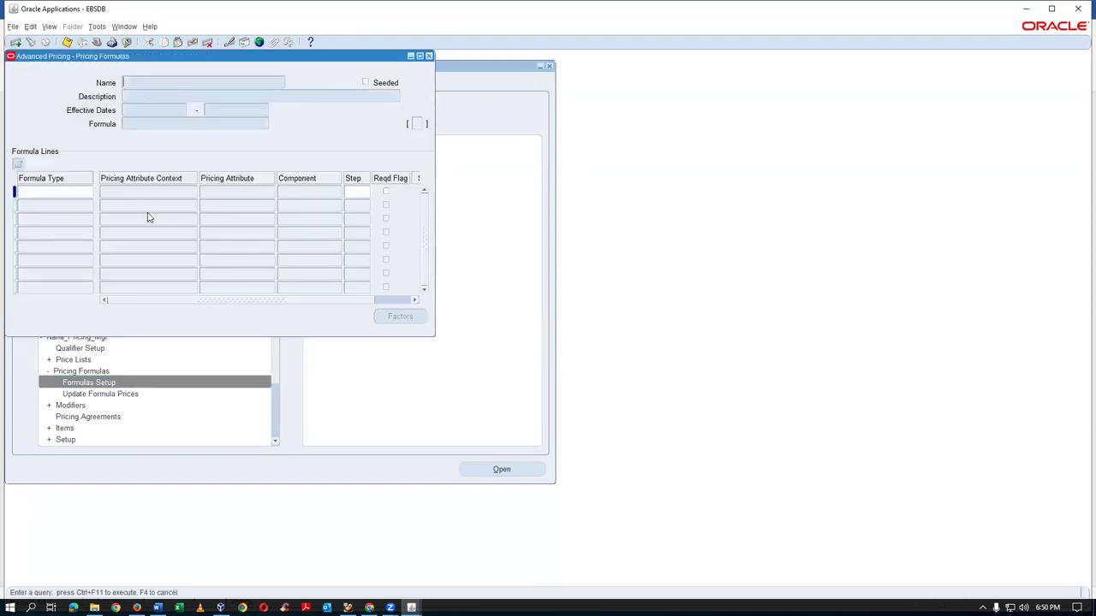
text(01%)
key(ctrl+F11)
Step: Build the formula package for 01_car_Formula from Tools, acknowledge the message, and close the form
click(97, 27)
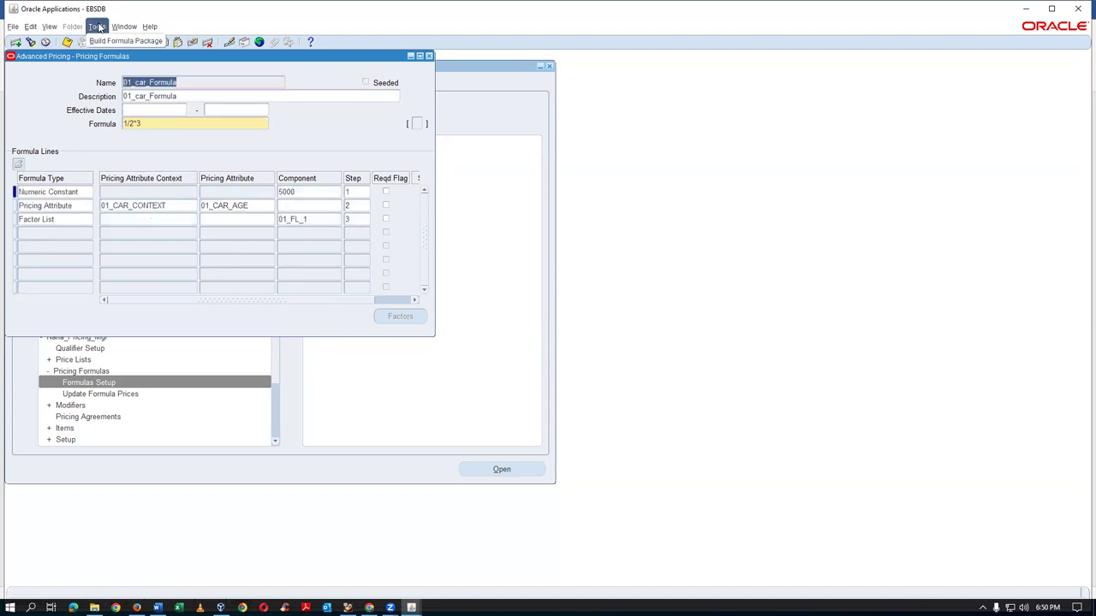
click(125, 41)
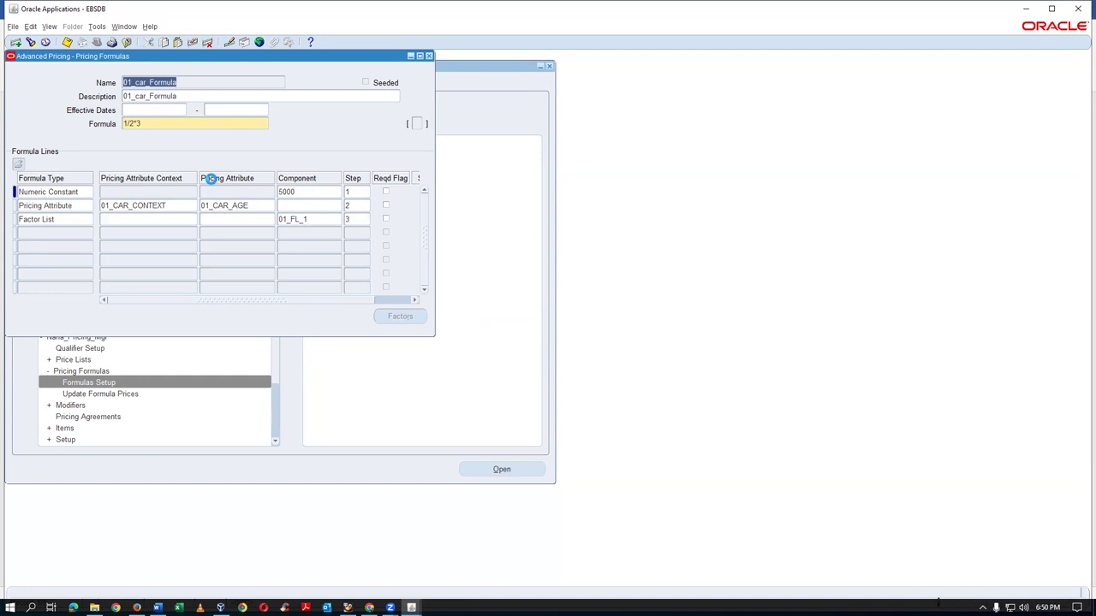
click(639, 339)
click(373, 300)
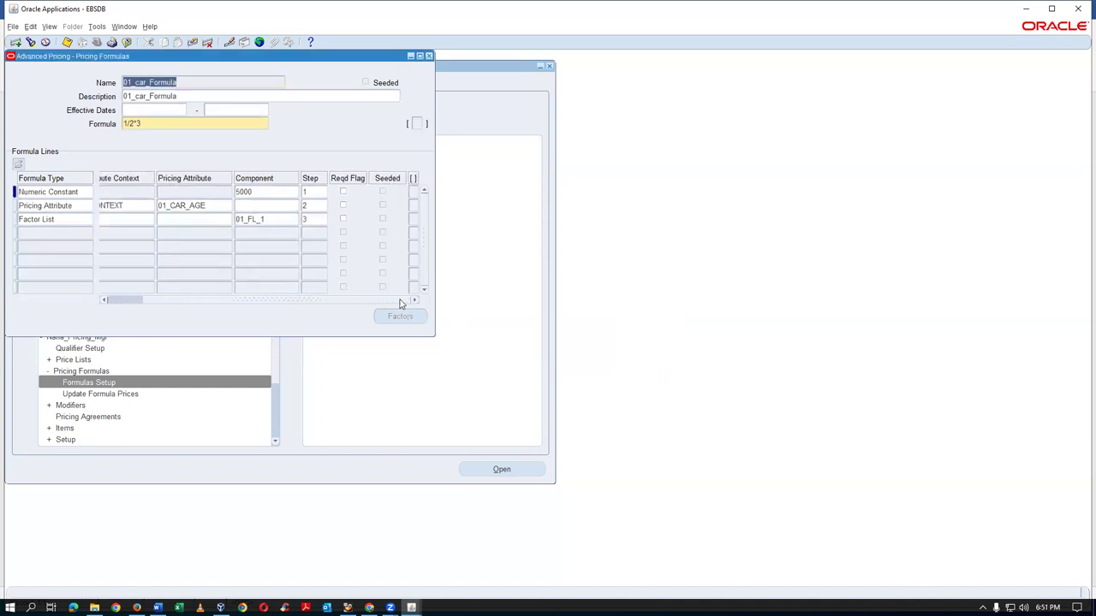
click(390, 301)
click(429, 56)
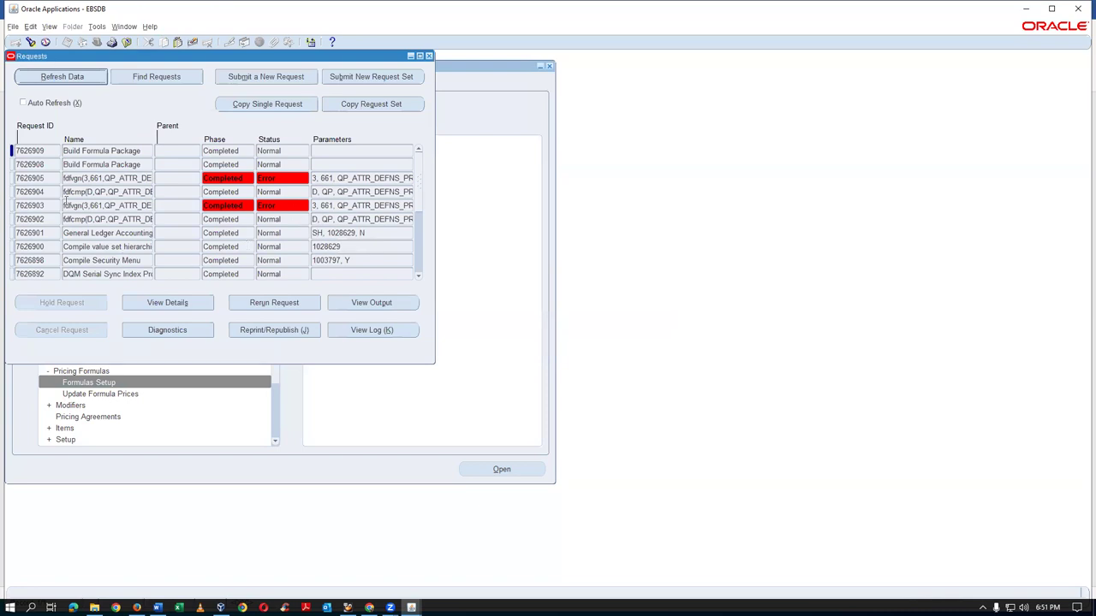
Step: View the latest Build Formula Package log confirming QP_BUILD_FORMULA_RULES generated successfully, then close it
click(125, 154)
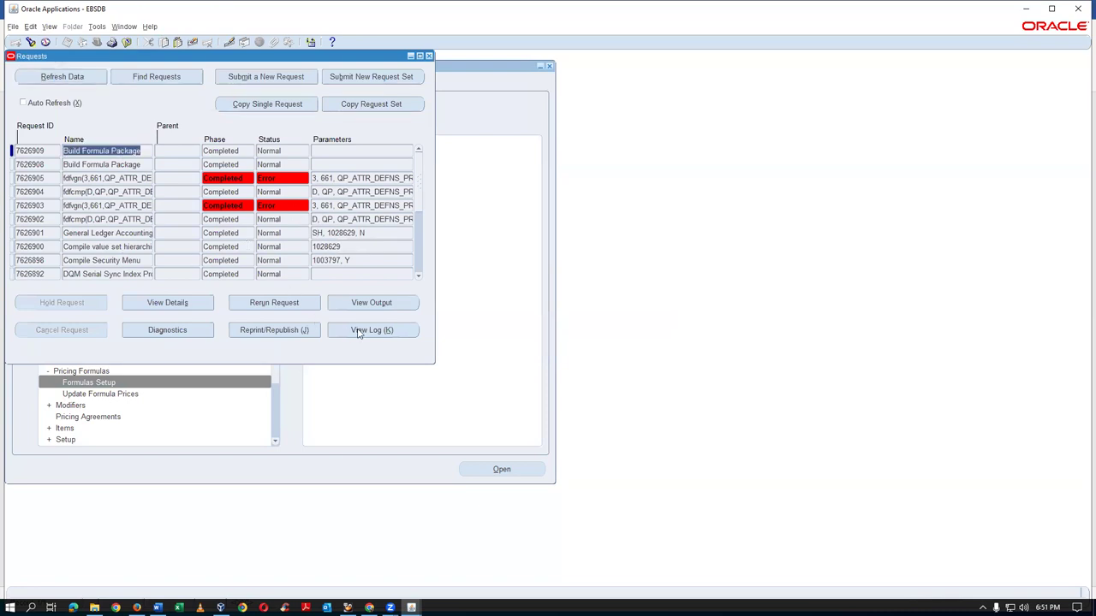
click(360, 330)
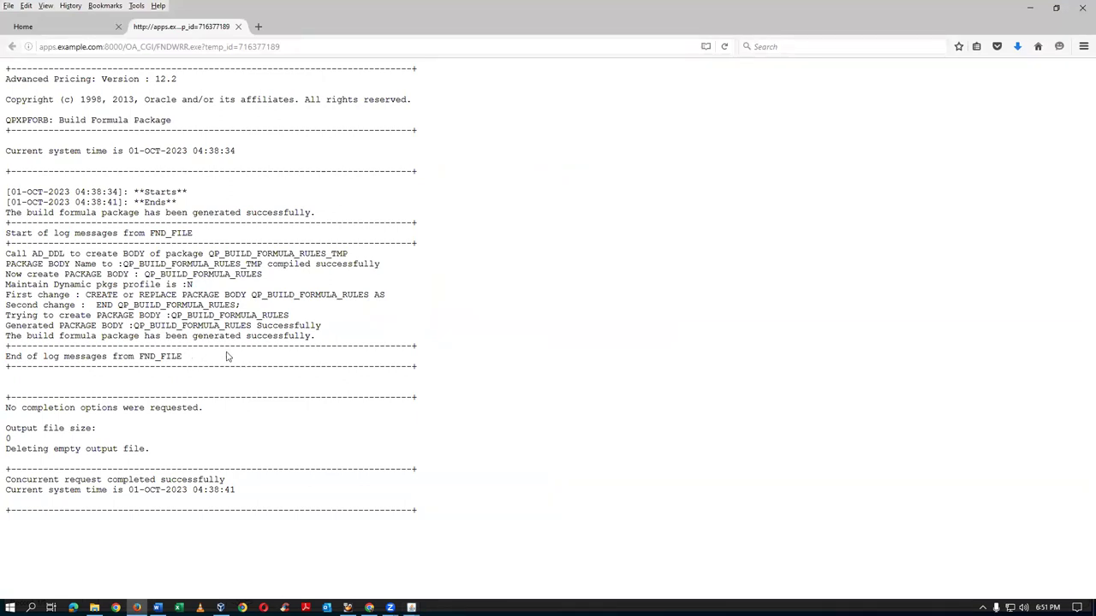
drag(80, 336, 274, 345)
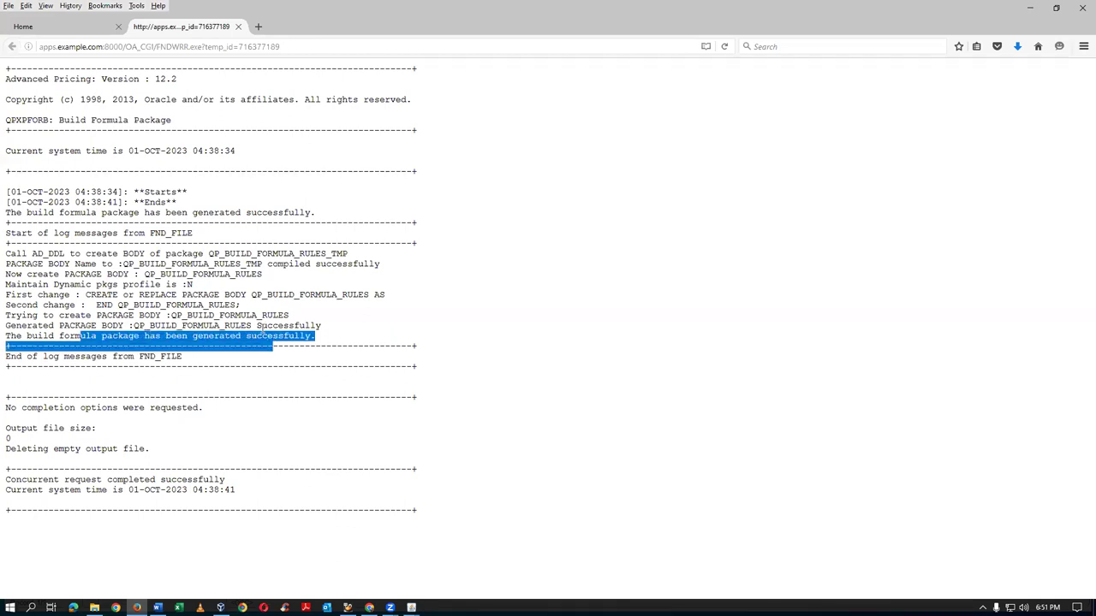
click(259, 326)
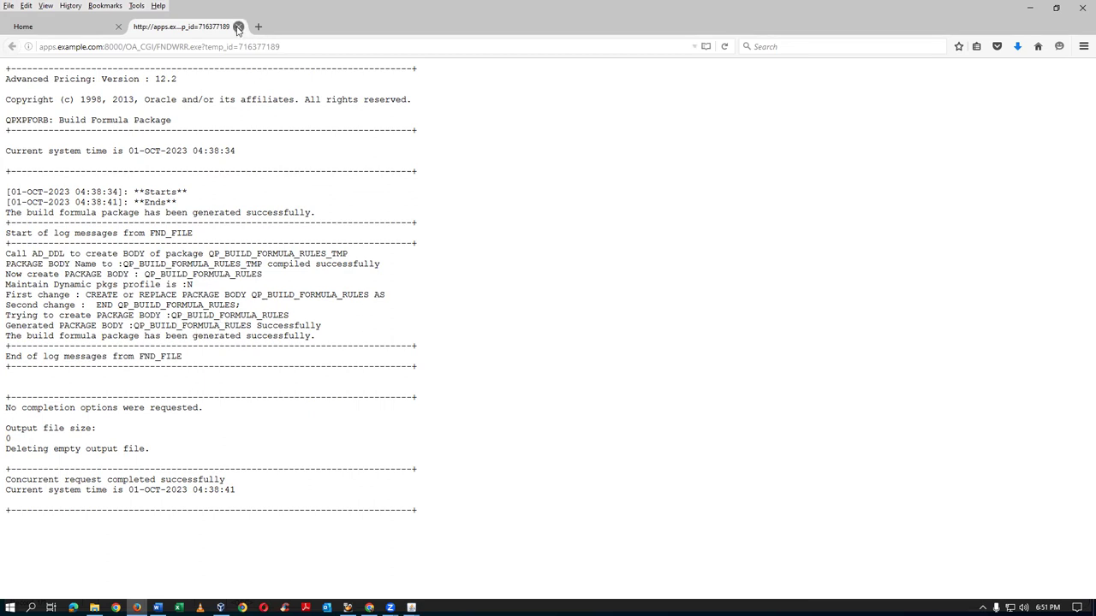
click(238, 26)
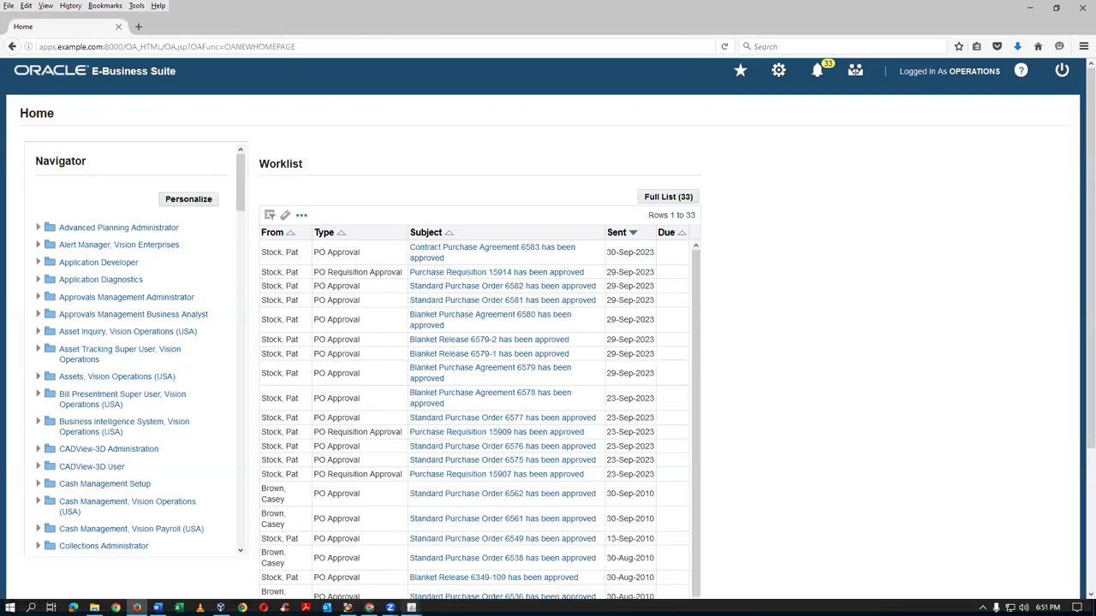
Step: Return to Oracle Applications, close the requests list, and open the Sales Orders form
mouse_move(411, 608)
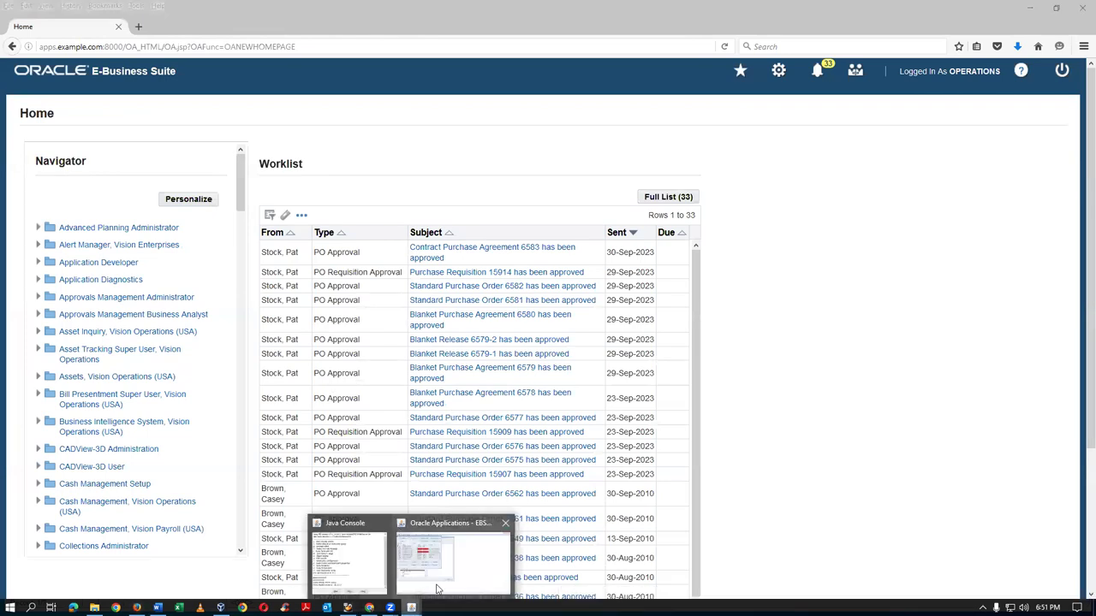
click(436, 578)
click(429, 55)
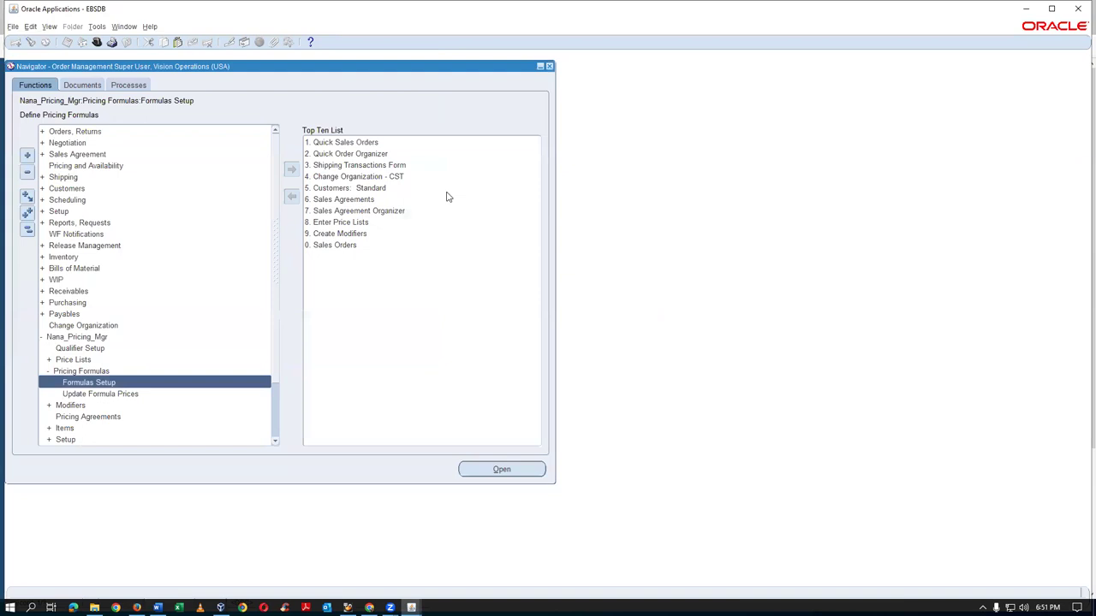
click(341, 245)
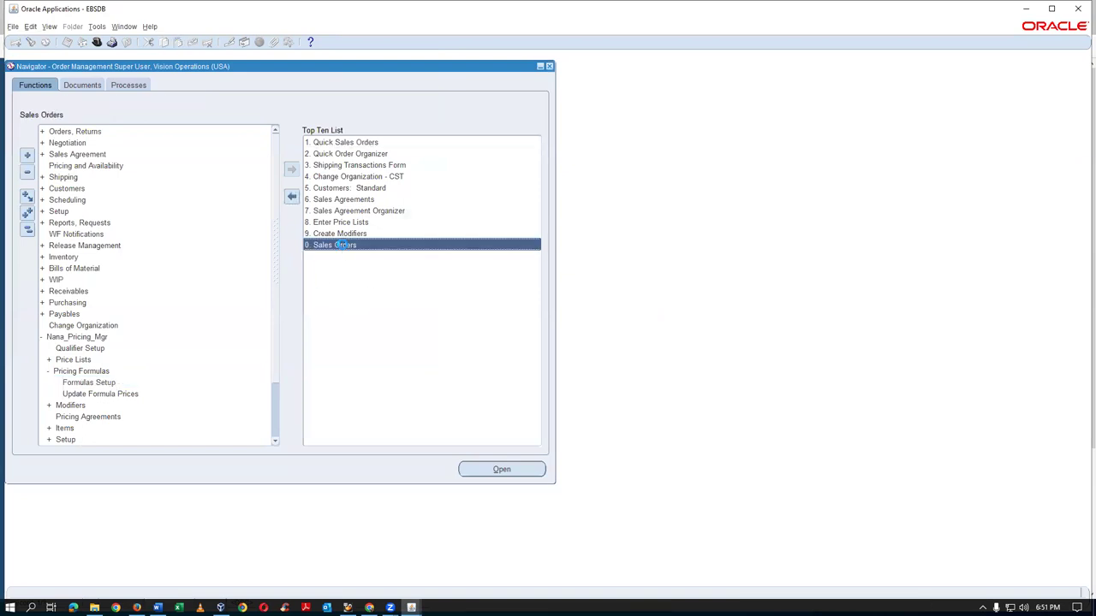
double_click(341, 245)
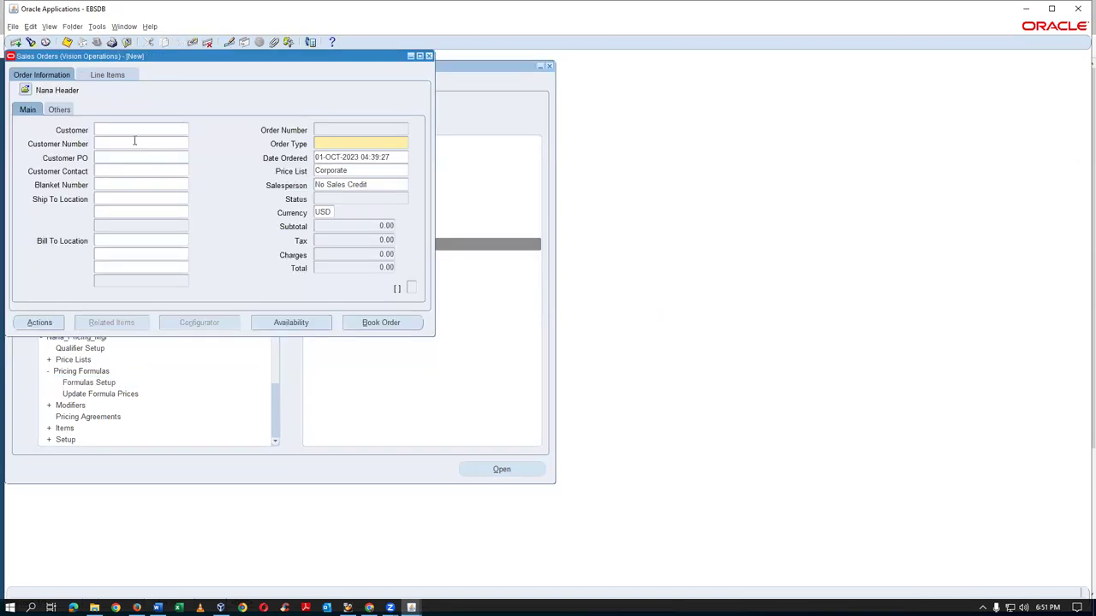
Step: Enter the customer number and add line t02_2nd_car with quantity 1, dismissing the price list note
text(1143)
key(Tab)
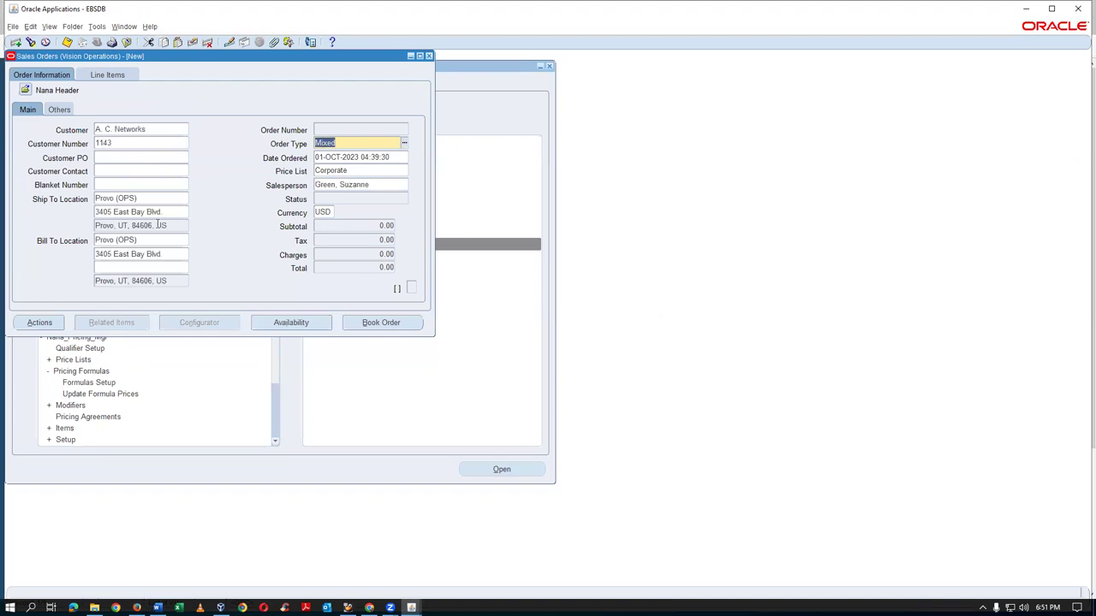
click(108, 76)
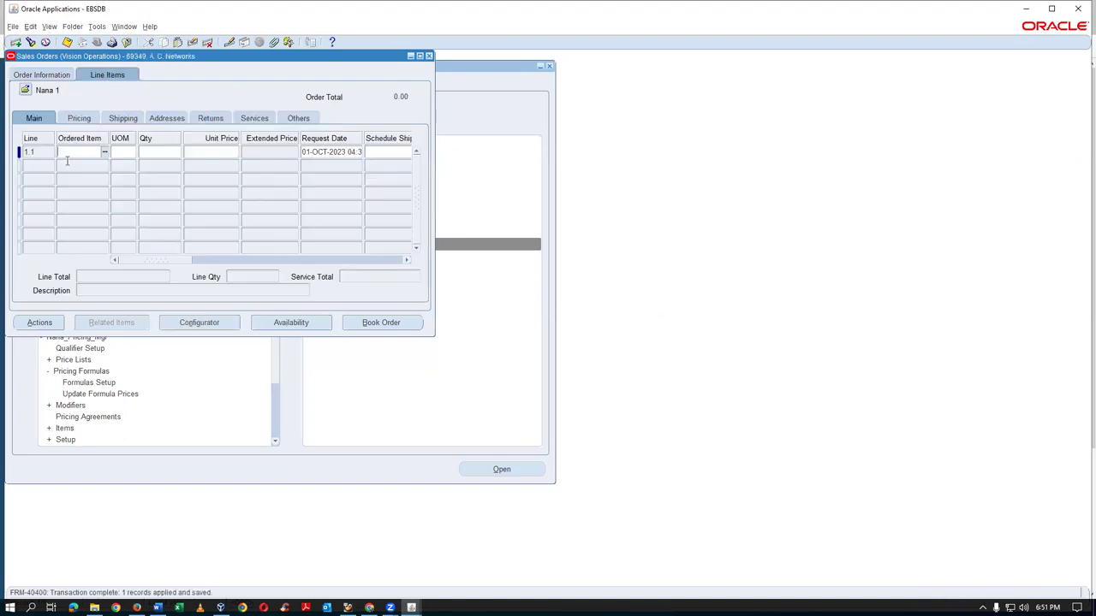
text(t02%)
key(Tab)
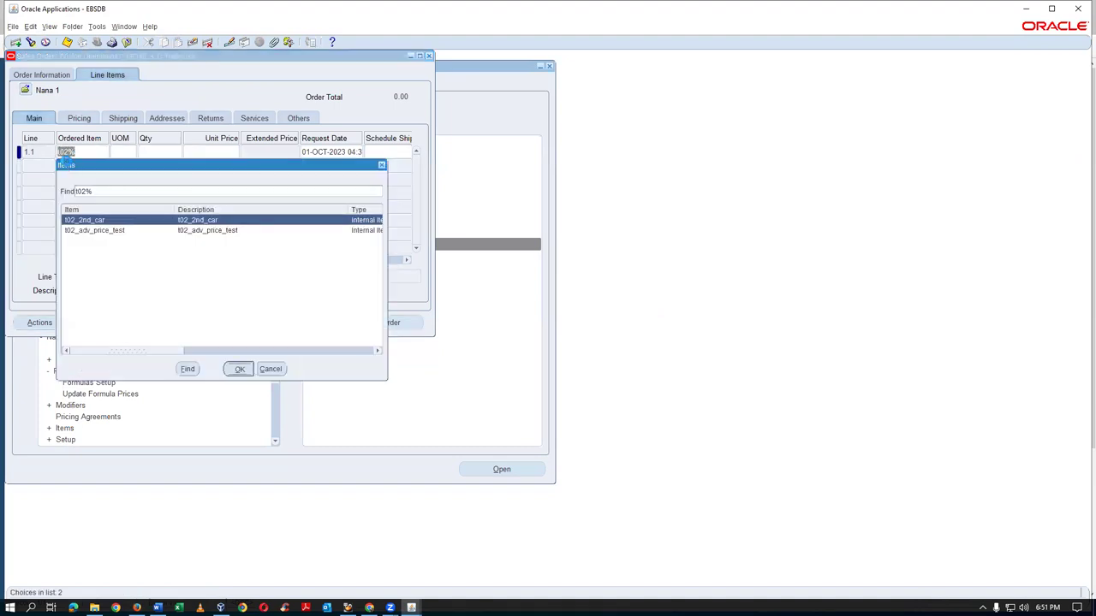
key(Return)
key(Tab)
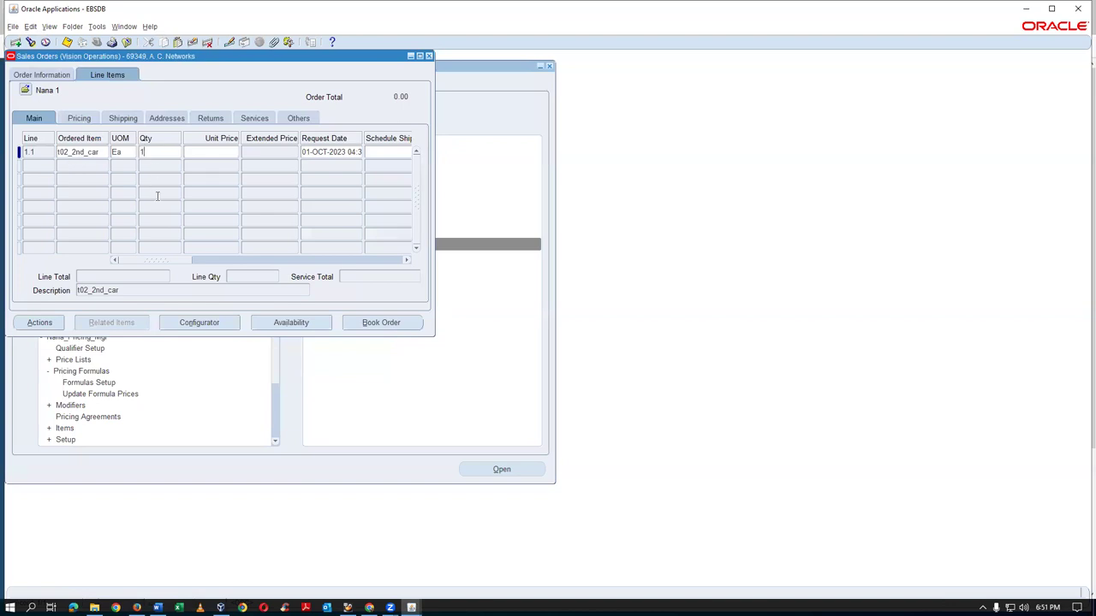
text(1)
key(Tab)
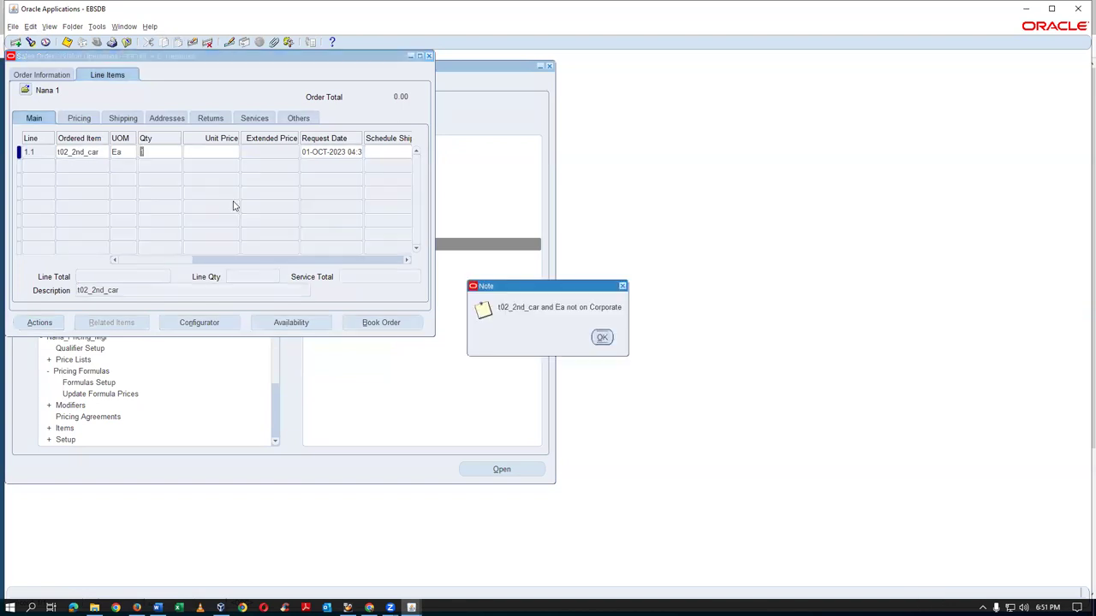
click(602, 336)
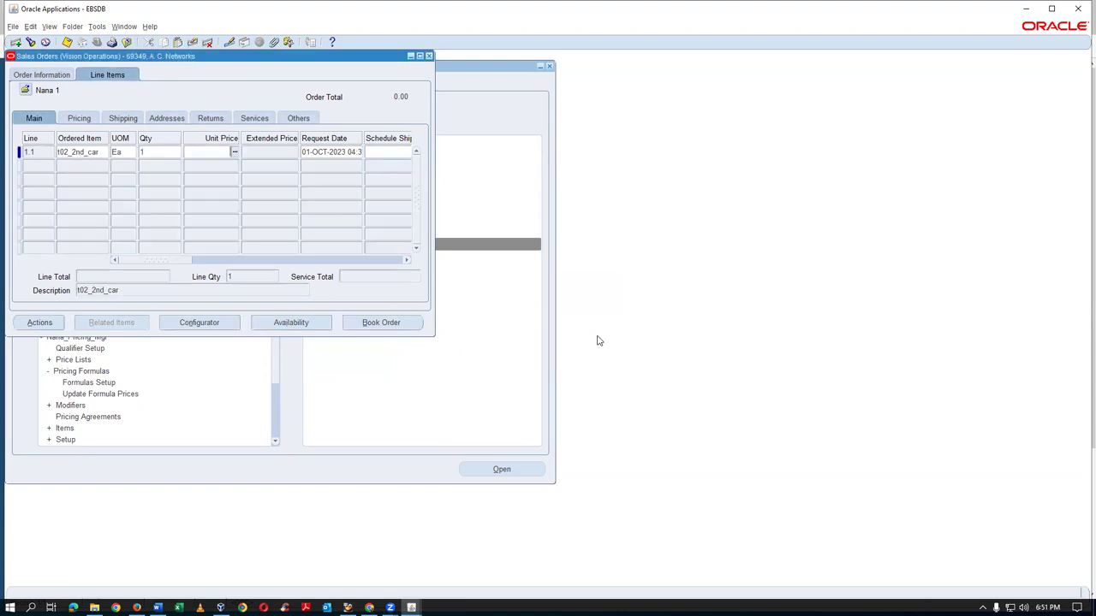
Step: Set the line's pricing context to 01_CAR_CONTEXT with car age 1.0 and option Std
click(79, 118)
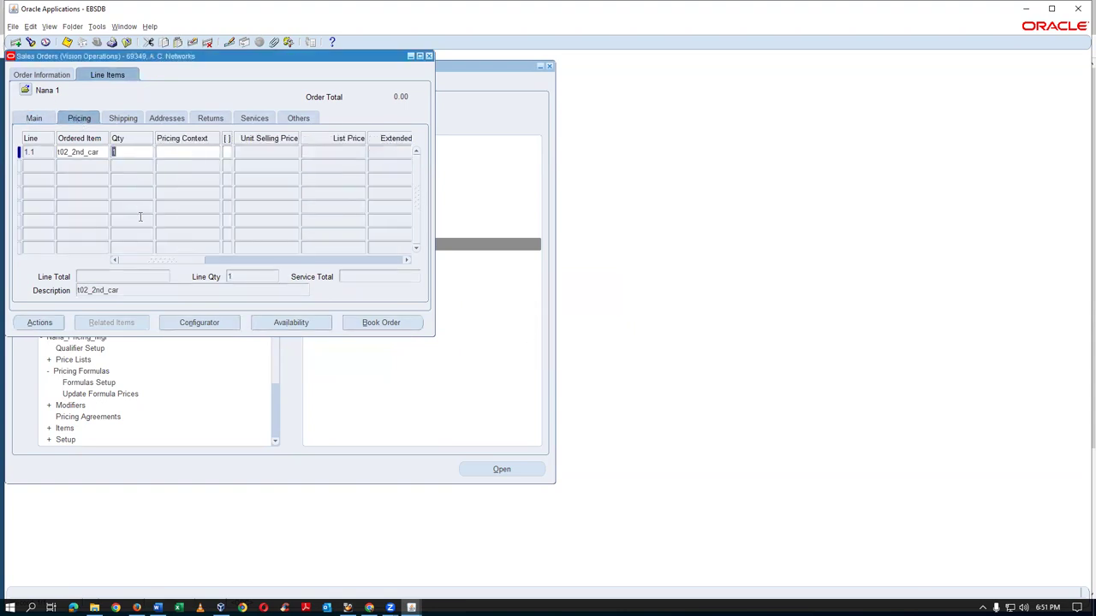
click(187, 153)
text(01)
key(Tab)
text(1.0)
key(Tab)
text(1)
key(Tab)
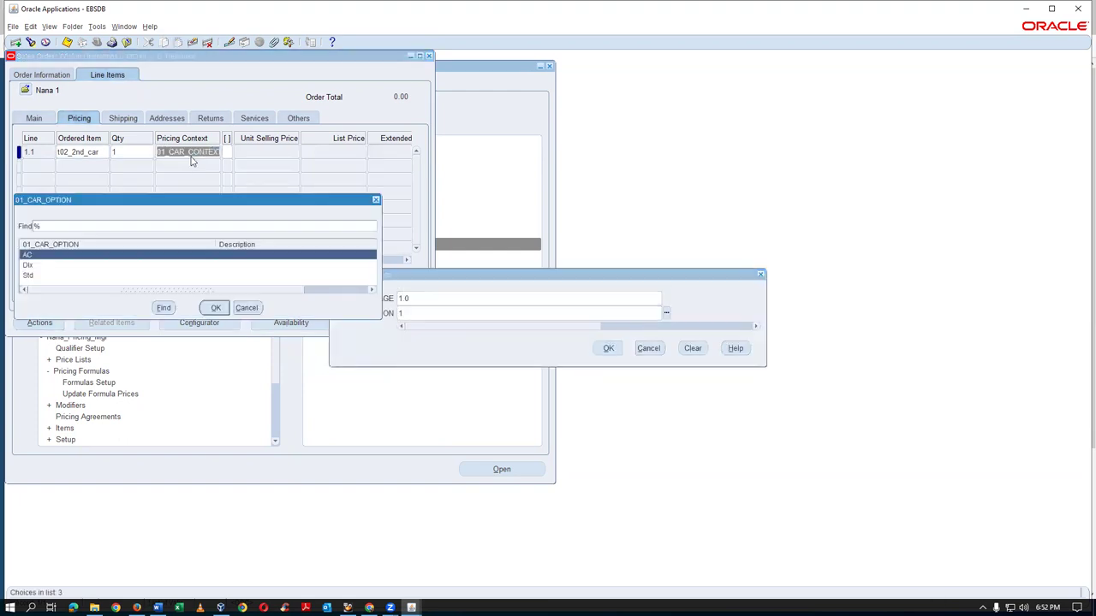
click(28, 275)
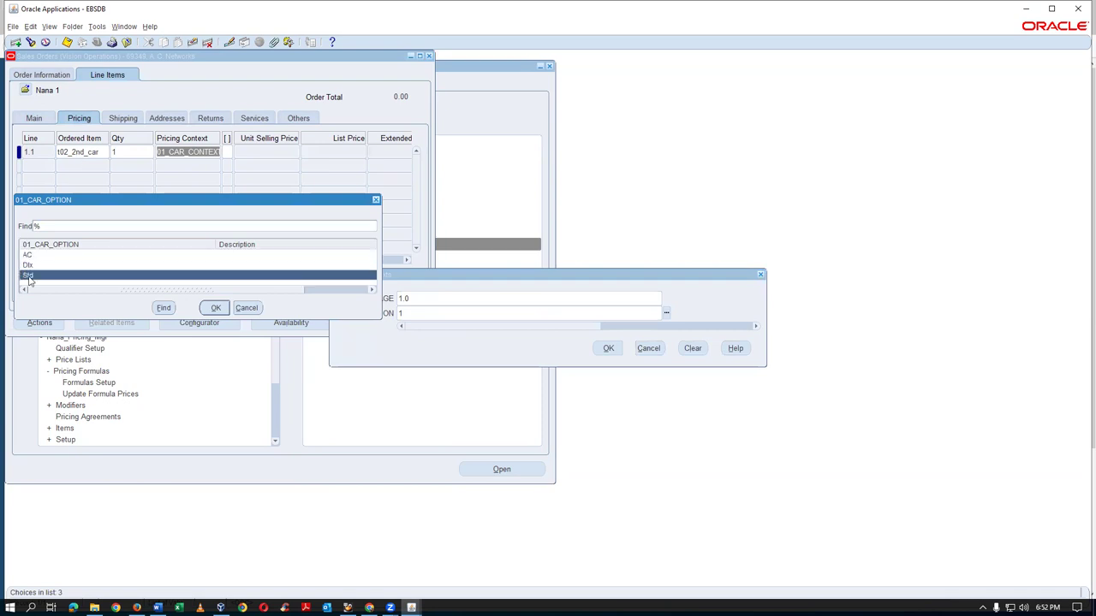
click(214, 309)
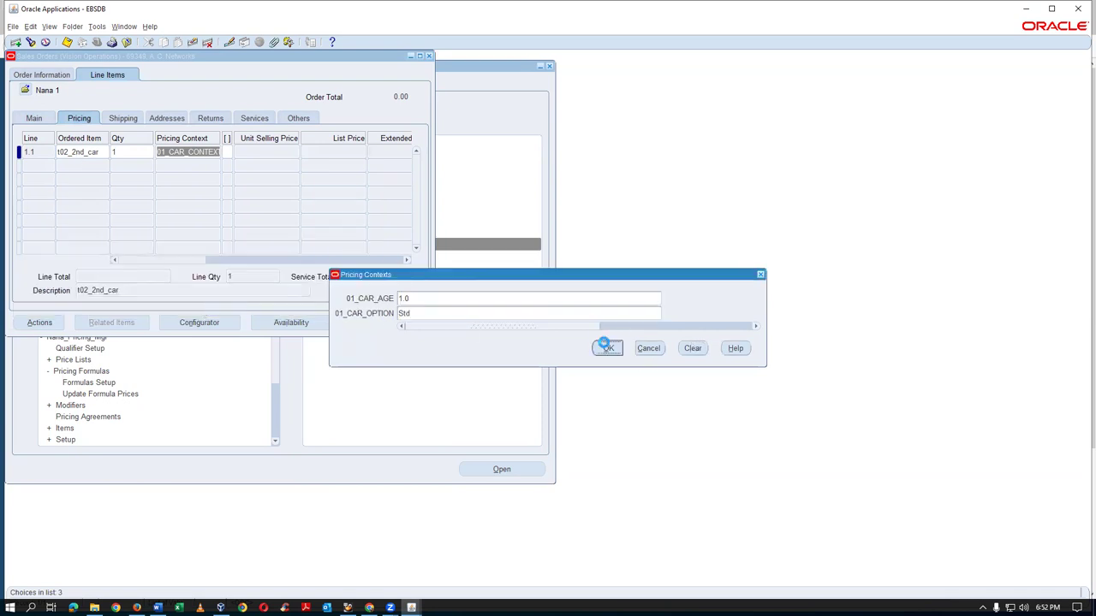
click(608, 347)
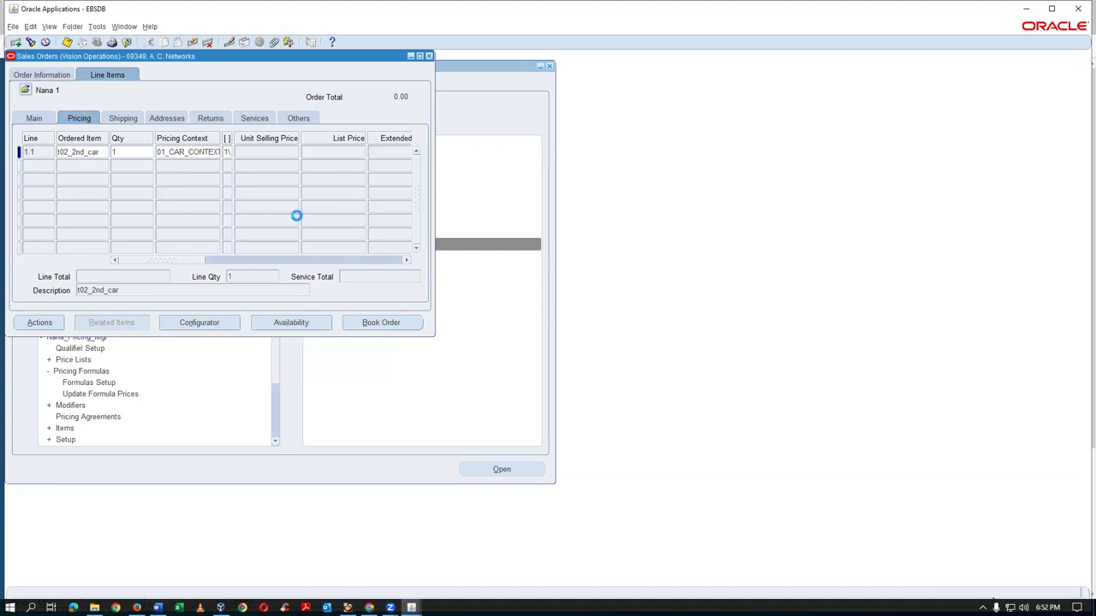
Step: Change line 1.1's quantity to 2 and acknowledge the online discounting note
click(43, 118)
click(158, 152)
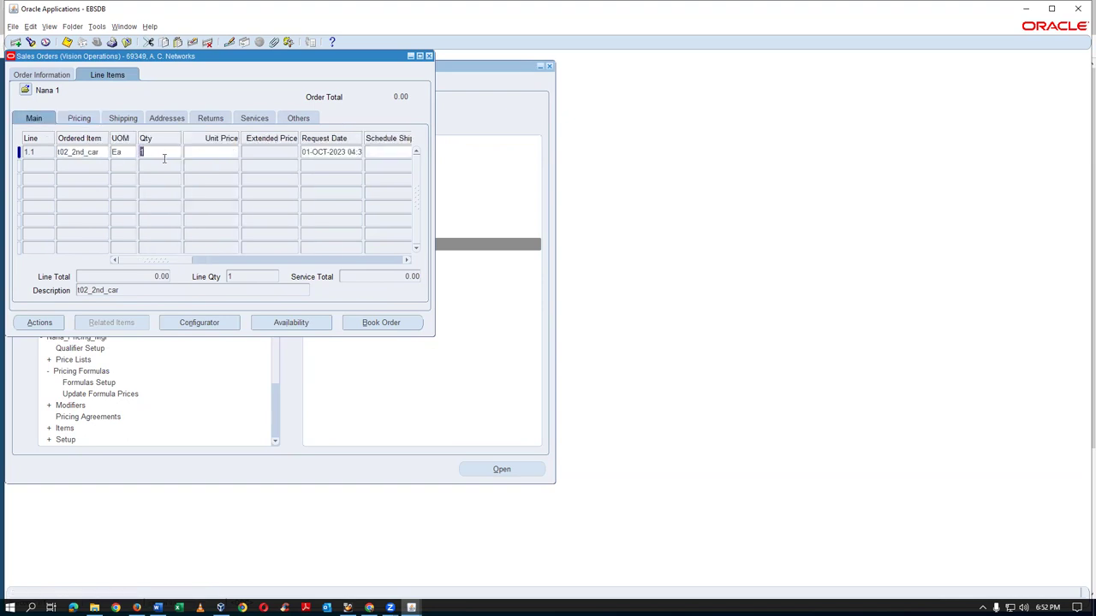
text(2)
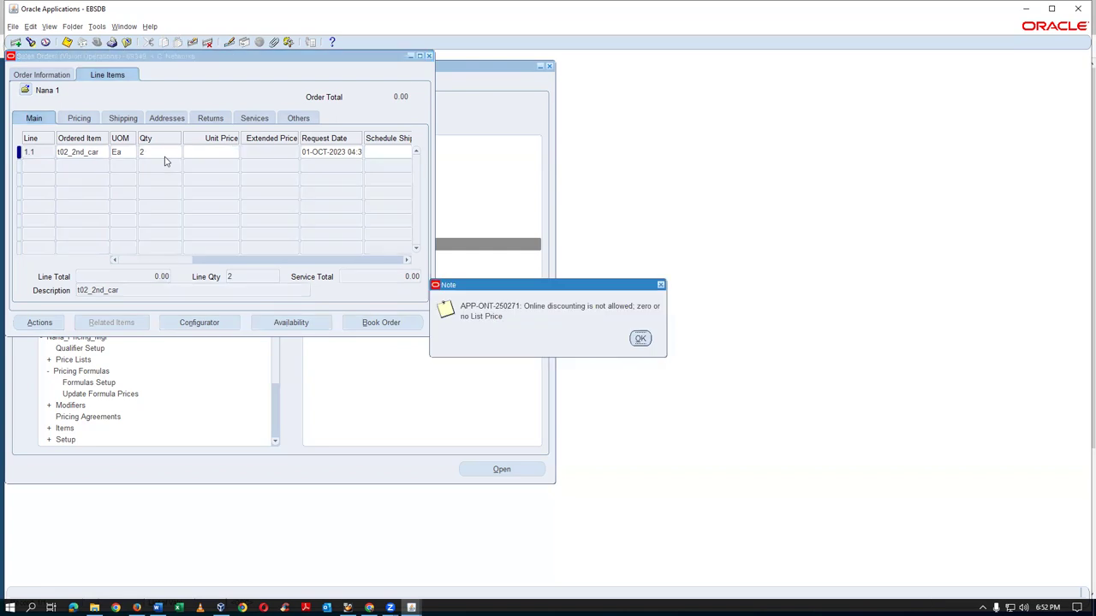
key(Return)
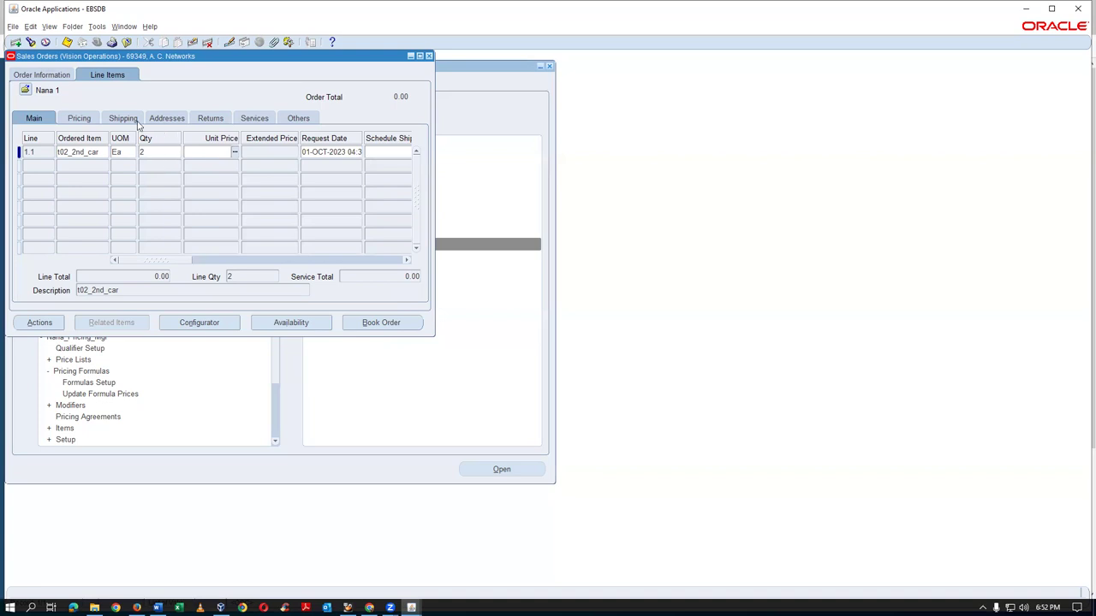
Step: Review line 1.1's pricing context, then close the order and discard its pending changes
click(77, 120)
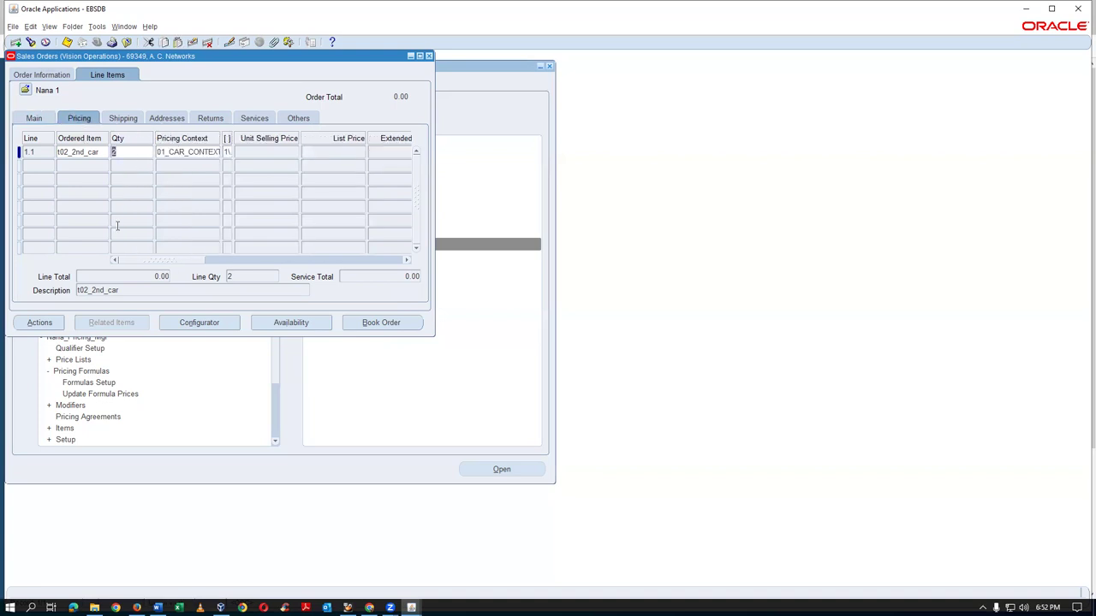
click(191, 151)
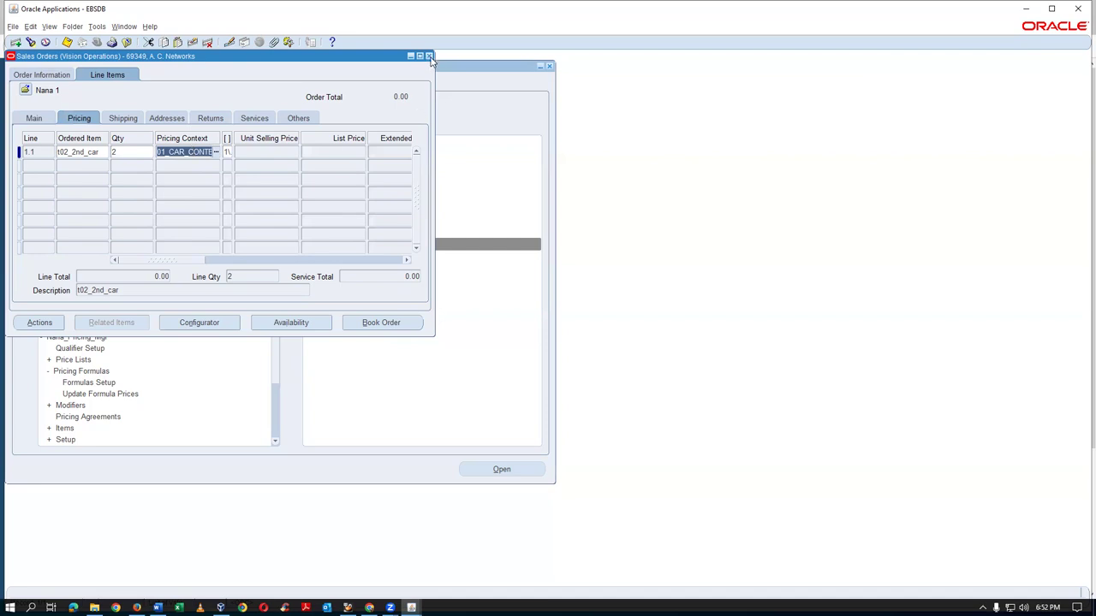
click(429, 55)
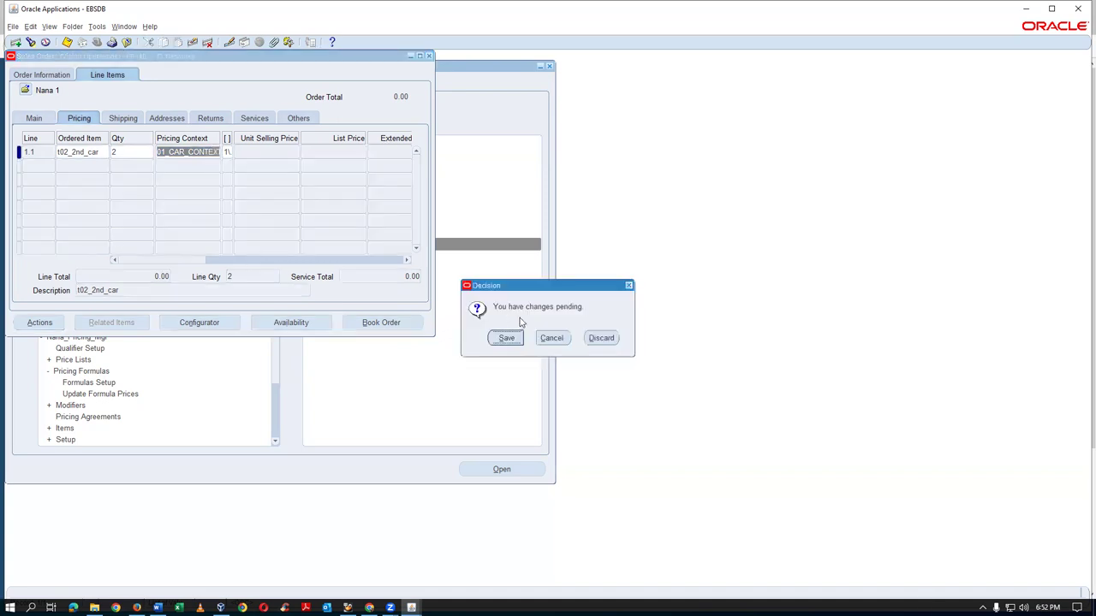
click(602, 340)
Step: Discard the pending order changes and switch responsibility to t02_om_resp1
click(129, 247)
key(alt+f)
key(r)
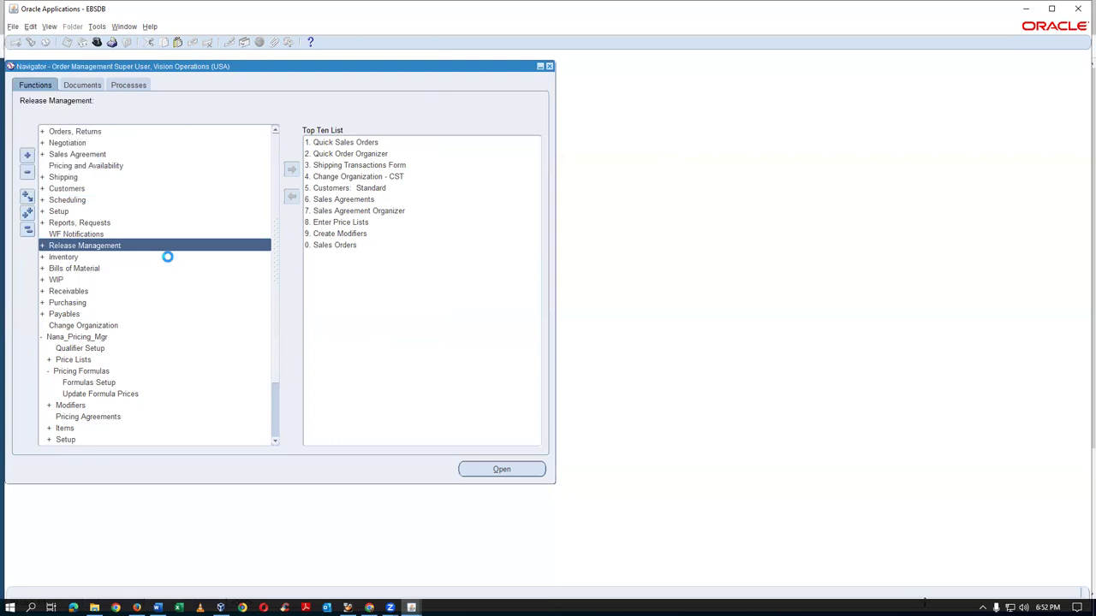
key(End)
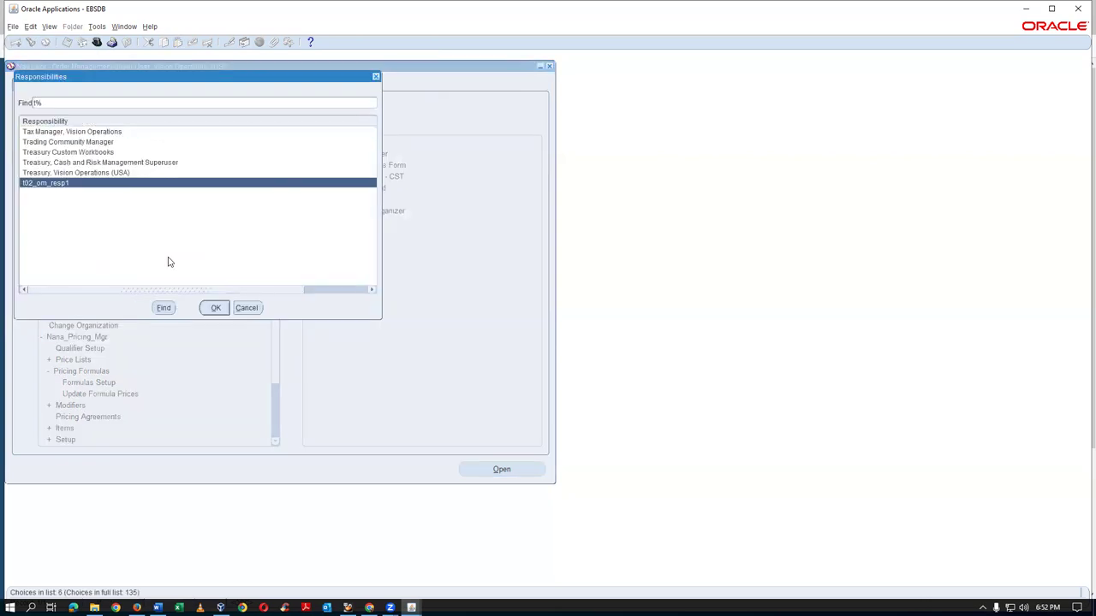
key(Return)
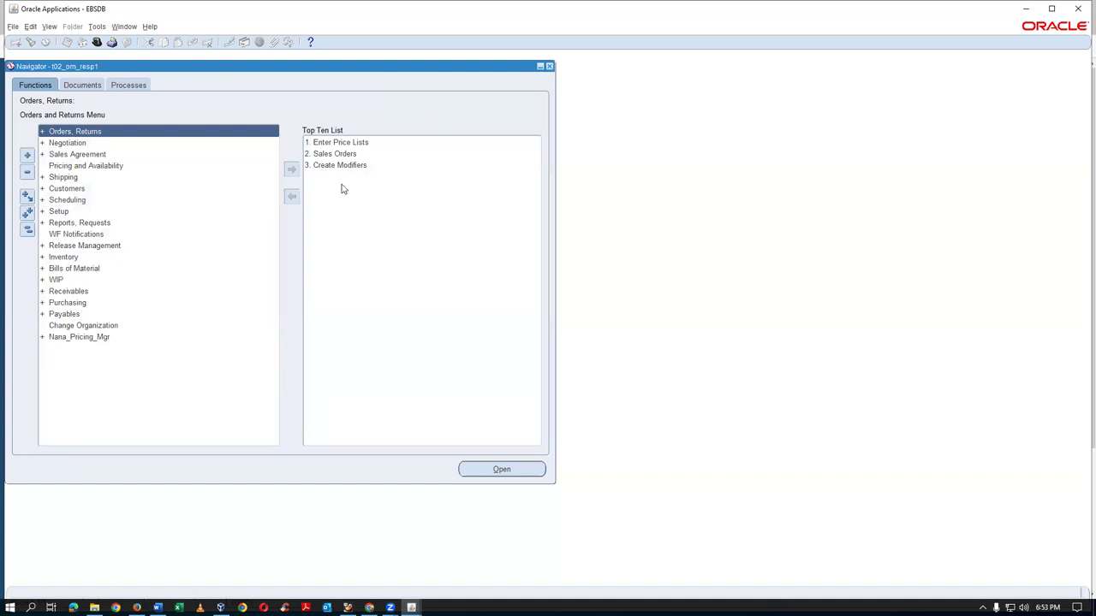
Step: Open Enter Price Lists and query the t02% price list, t02_price_list_1
click(340, 143)
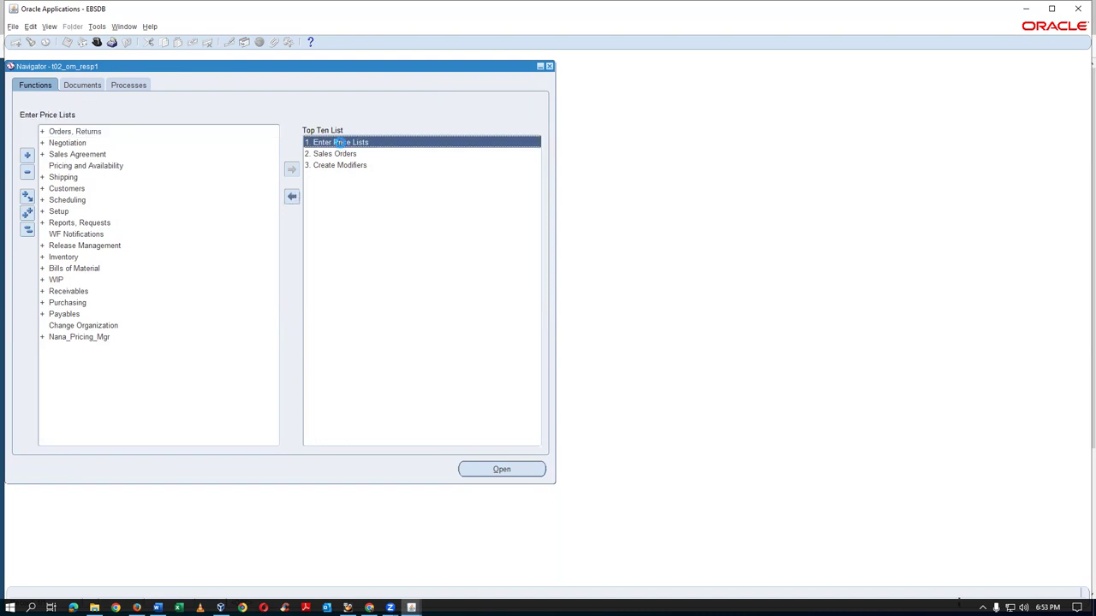
double_click(340, 143)
text(t02%)
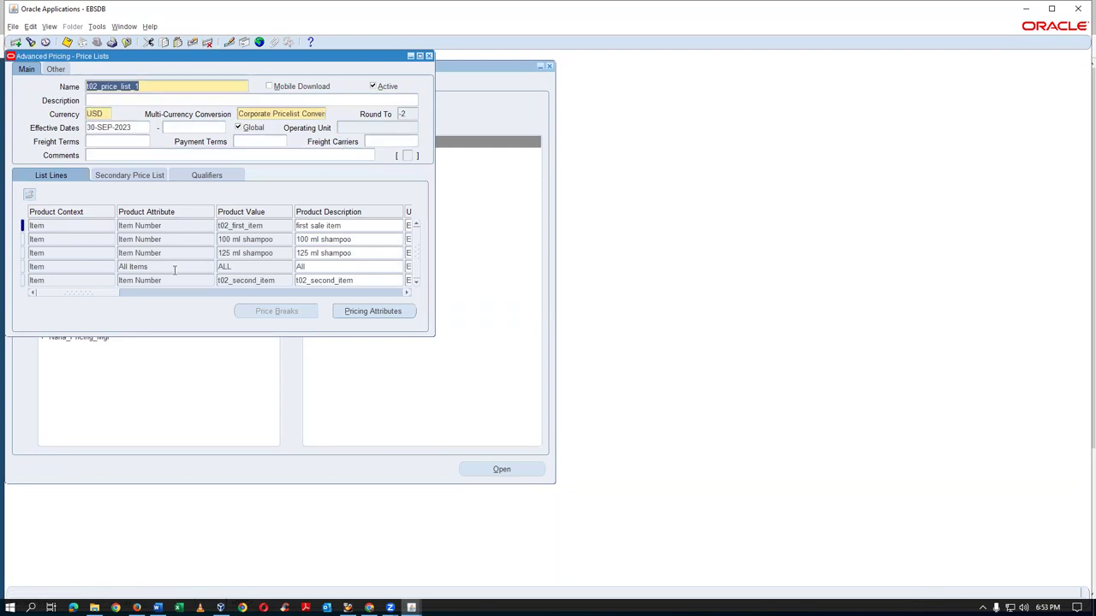
click(261, 226)
drag(112, 295, 345, 296)
Step: Give line 1 static formula 01_car_Formula, clear its fixed value of 10, and save
click(344, 226)
text(01_)
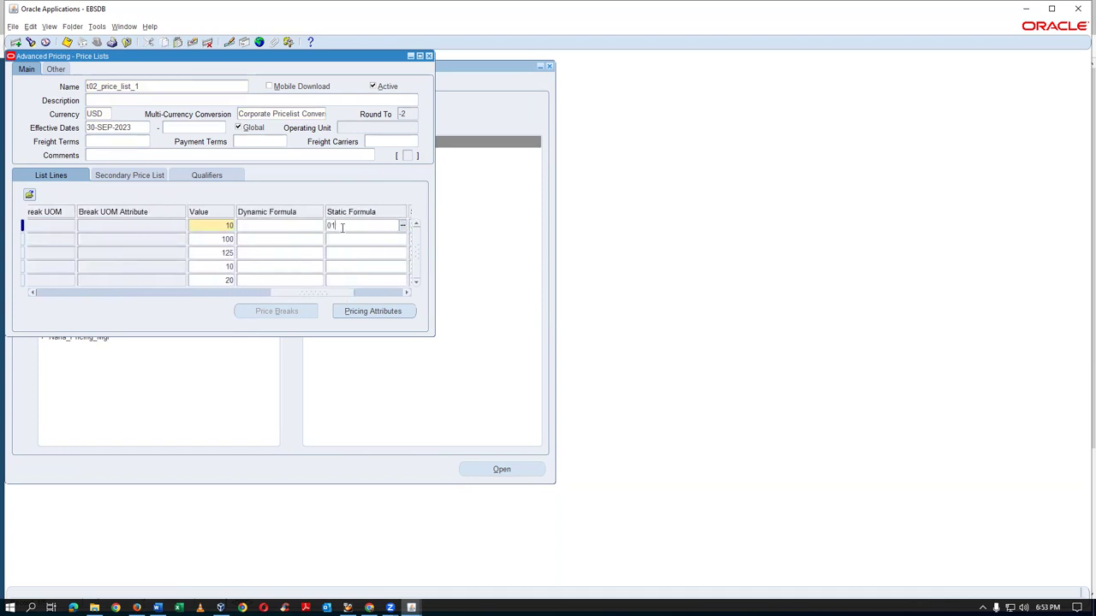
key(Tab)
key(Delete)
click(366, 227)
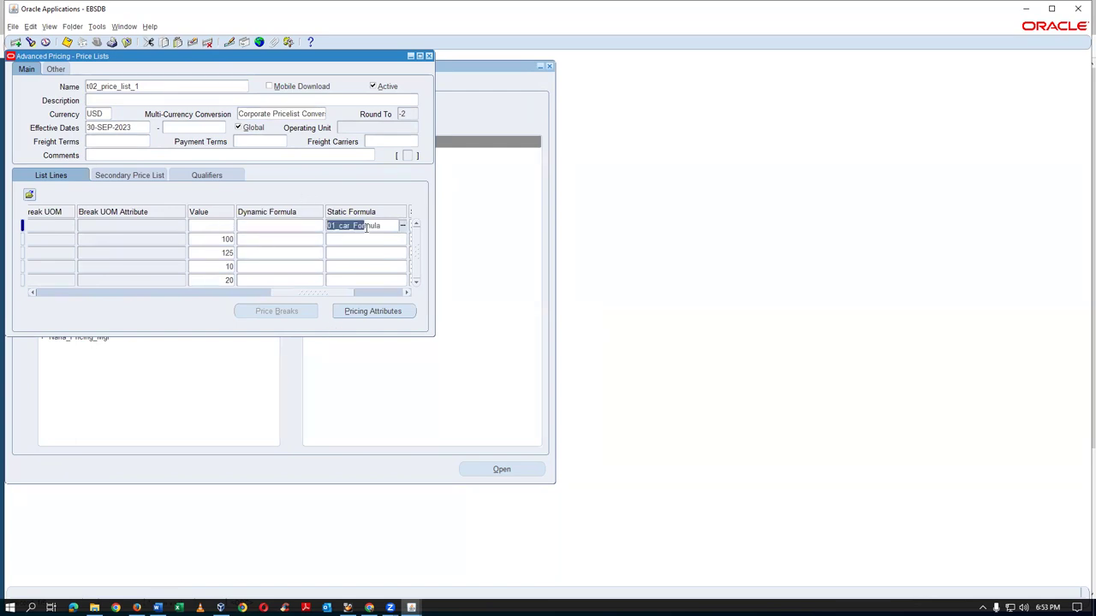
drag(300, 295, 349, 313)
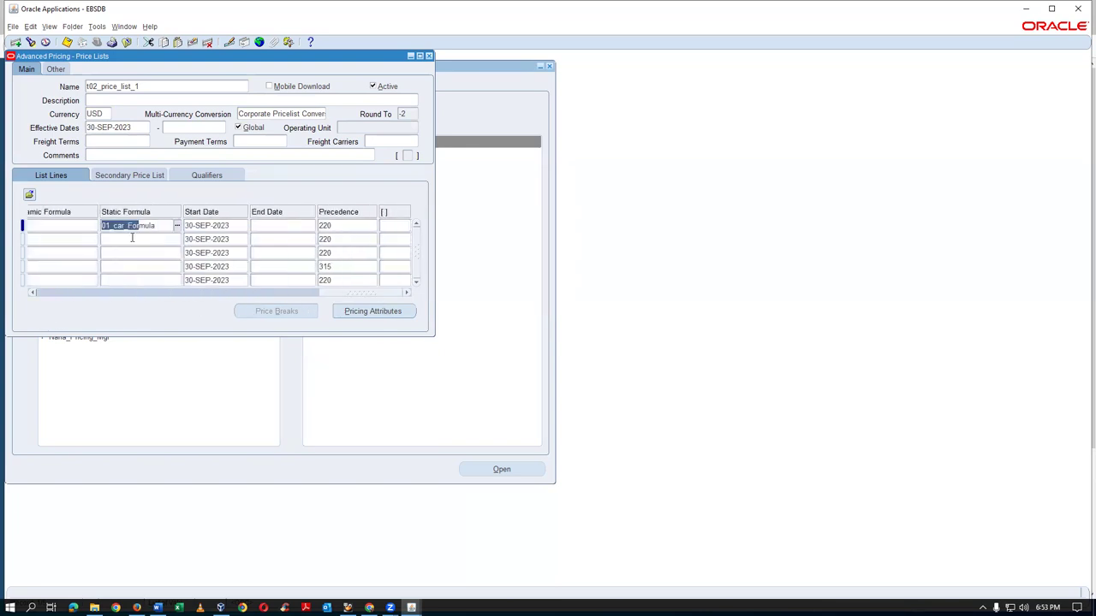
key(ctrl+s)
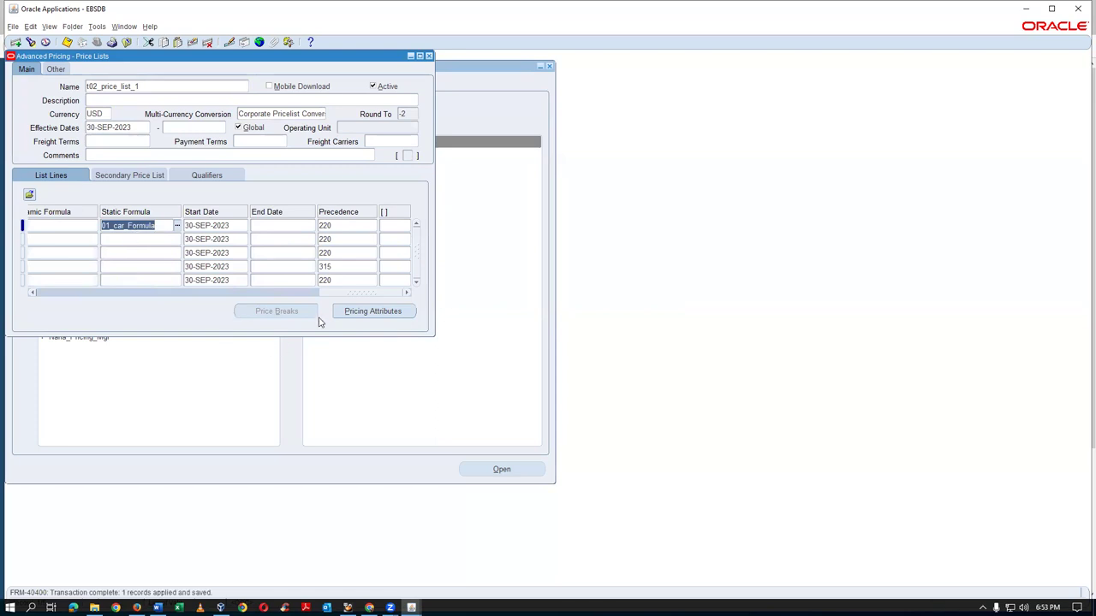
drag(335, 296, 74, 321)
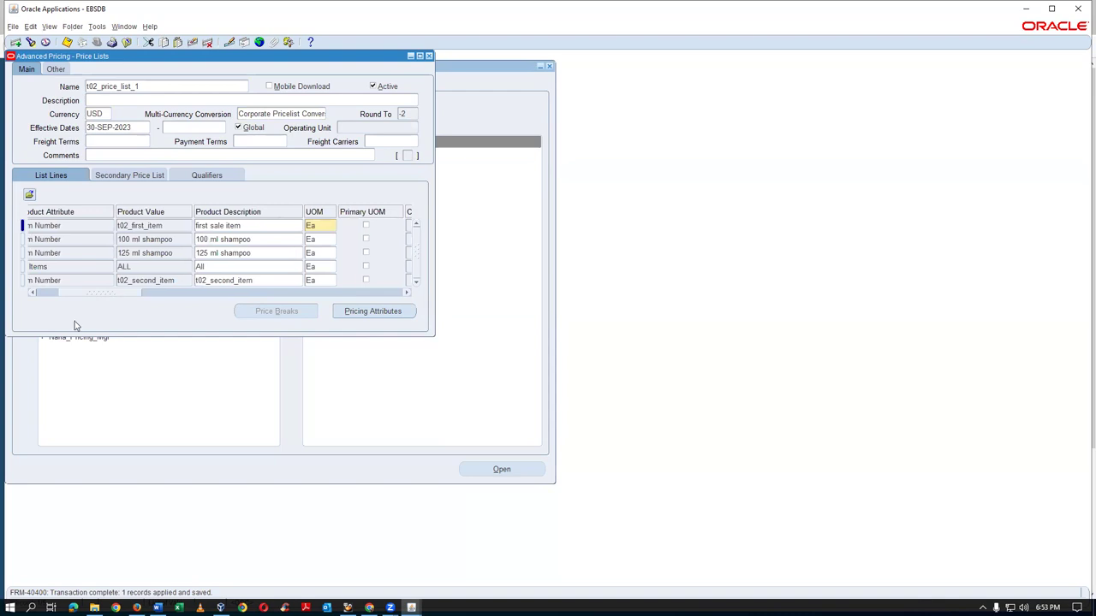
click(429, 56)
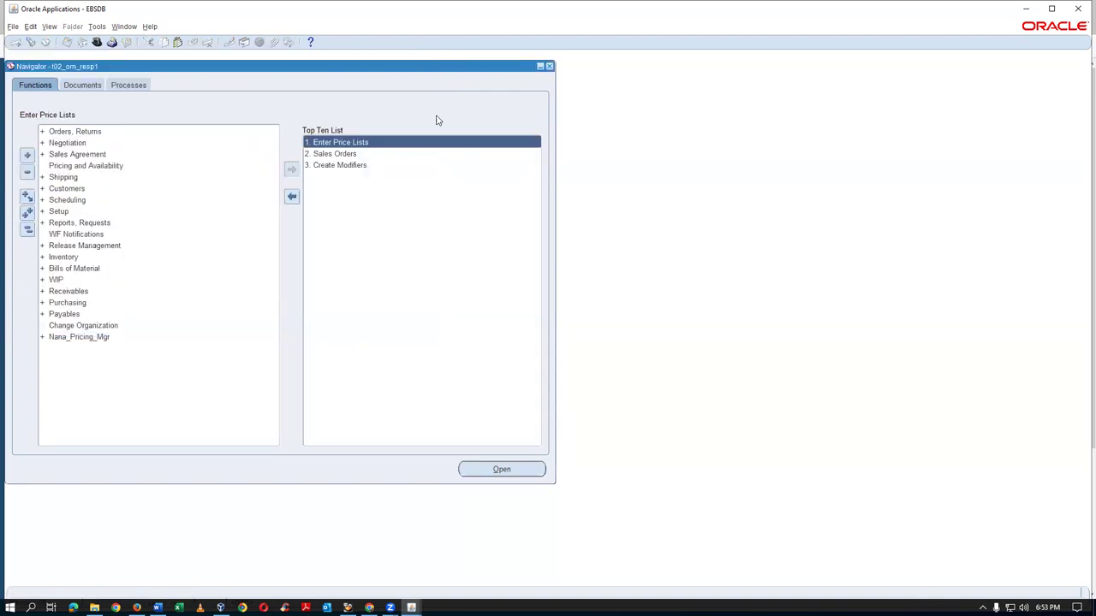
Step: Start a sales order for customer t02_cust_1 with item t02_first_item, dismissing the not-on-price-list note
click(343, 153)
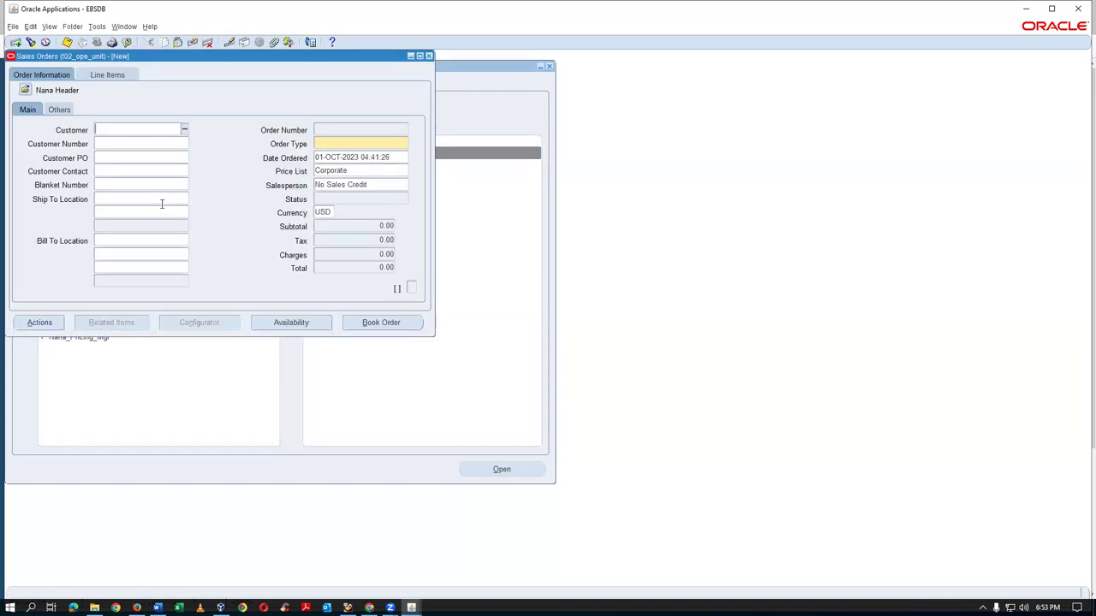
text(t02)
key(Tab)
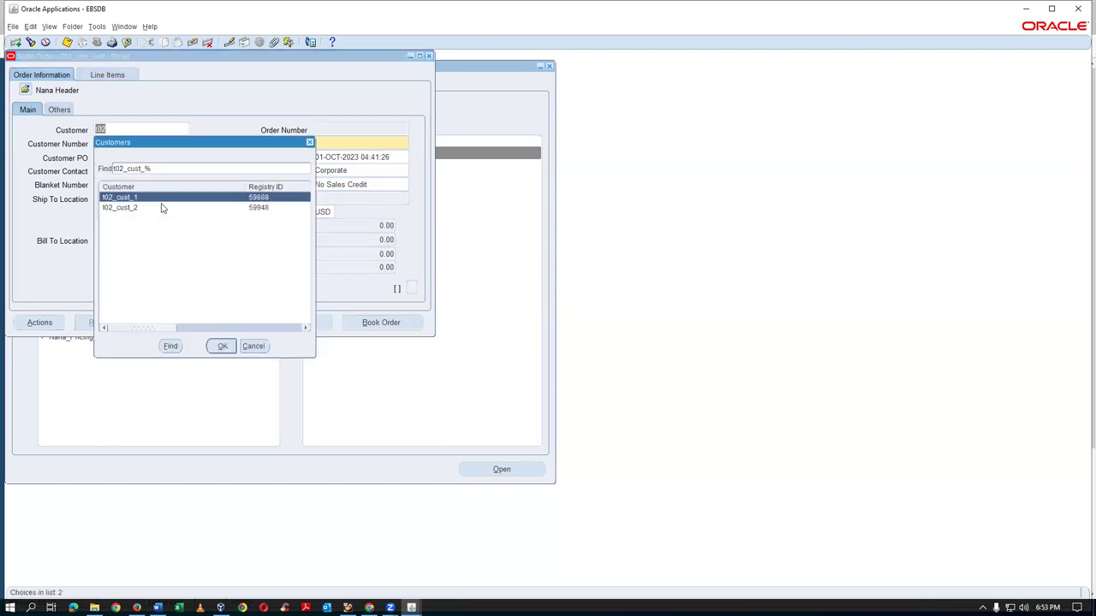
click(222, 346)
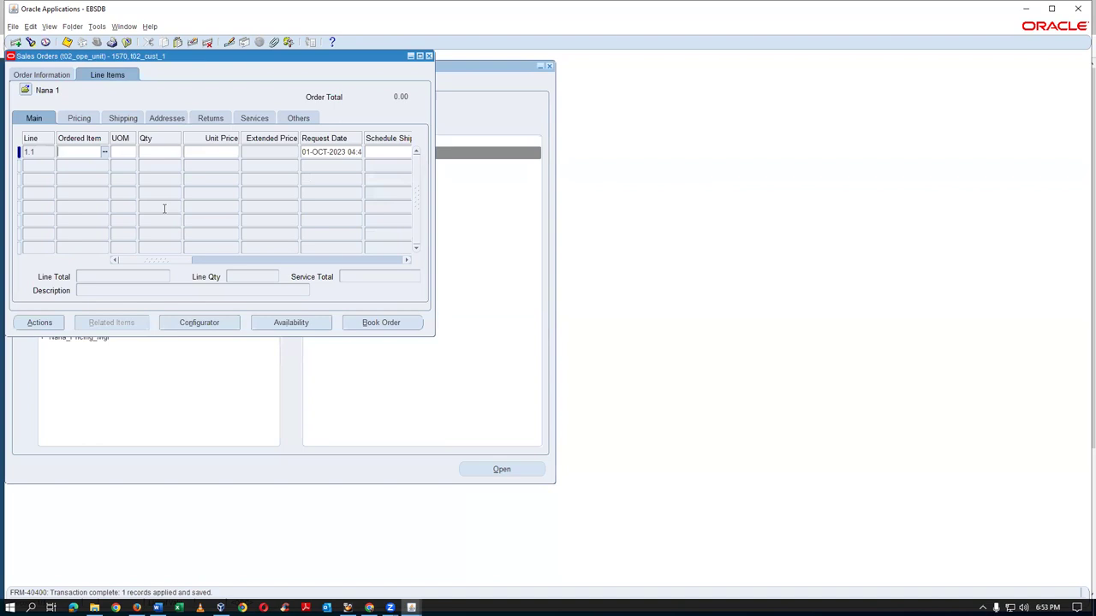
text(t02%f)
key(Tab)
key(Tab)
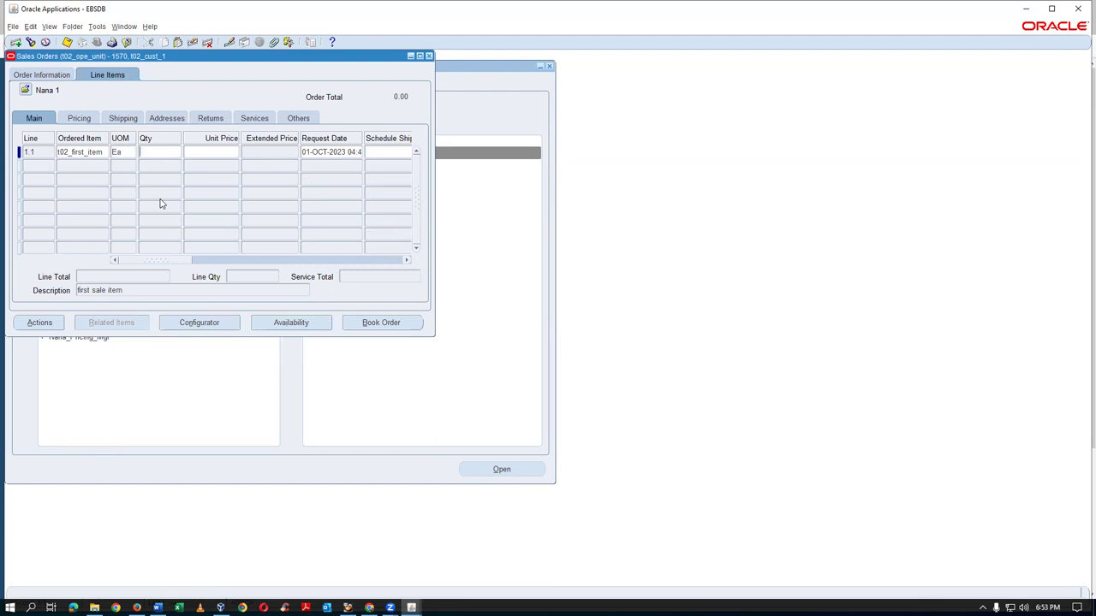
key(Tab)
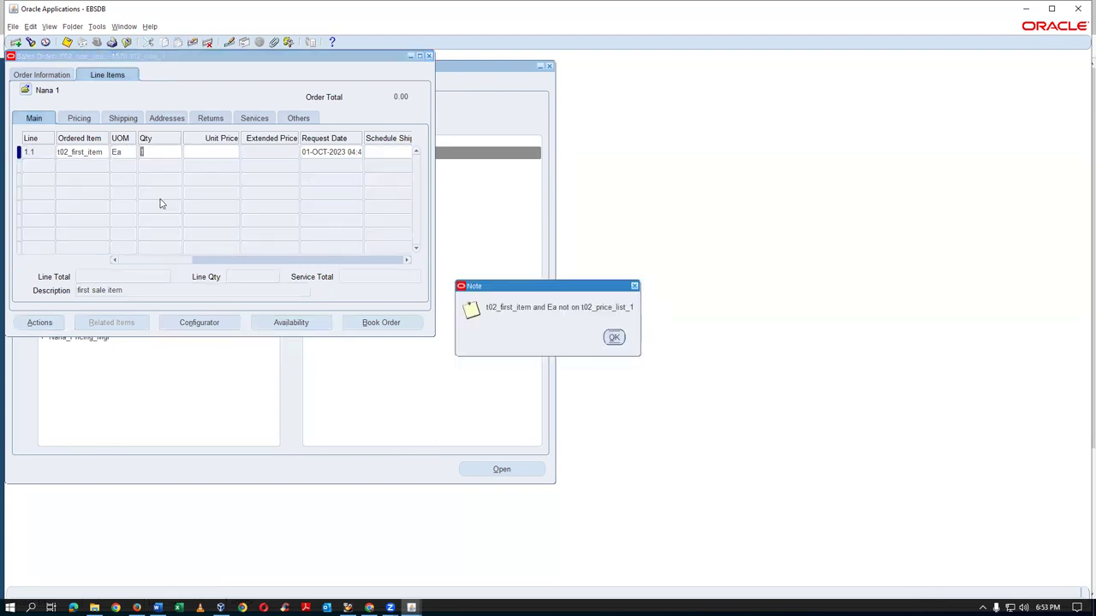
click(614, 338)
click(615, 339)
Step: Set the line's pricing context to 01_CAR_CONTEXT with car age 1.0 and car option Std
click(78, 118)
click(190, 152)
text(01)
key(Tab)
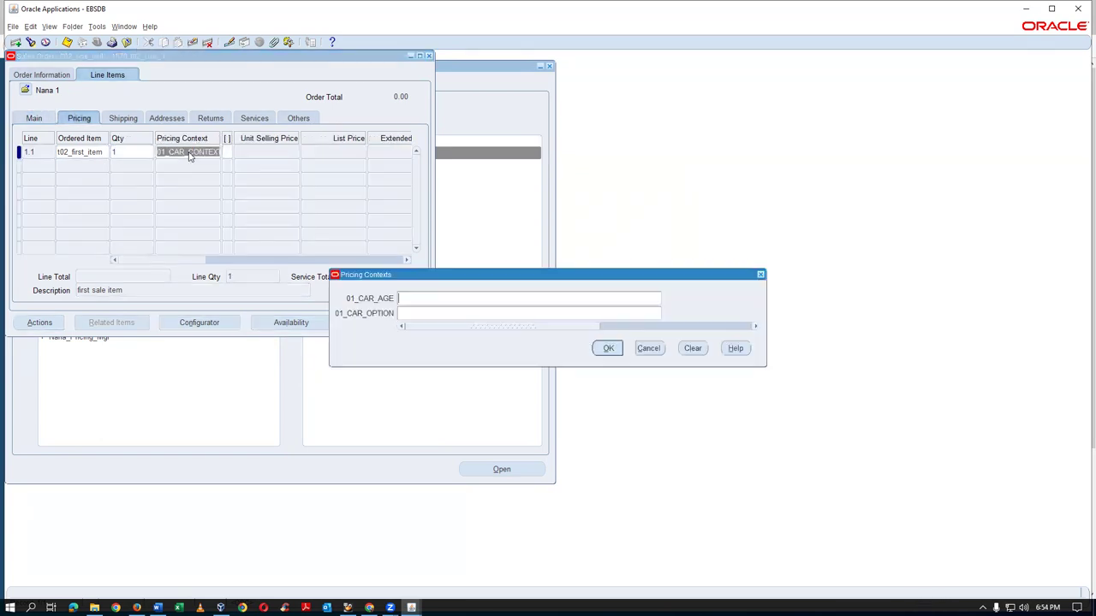
text(1.0)
key(Tab)
text(Std)
key(Tab)
click(608, 347)
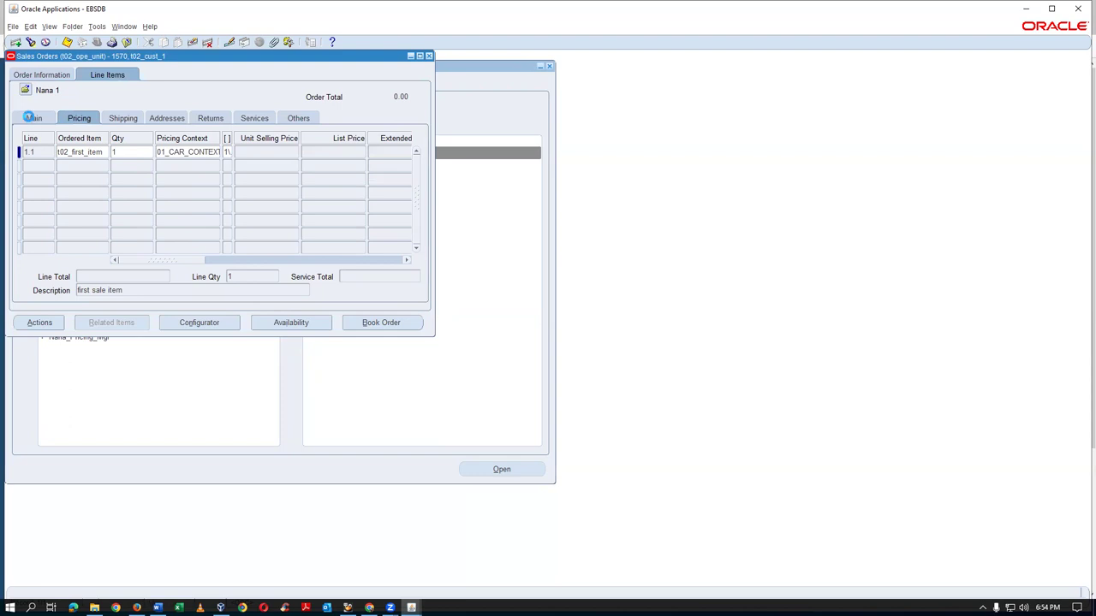
Step: Enter a quantity of 2 on line 1.1
click(29, 117)
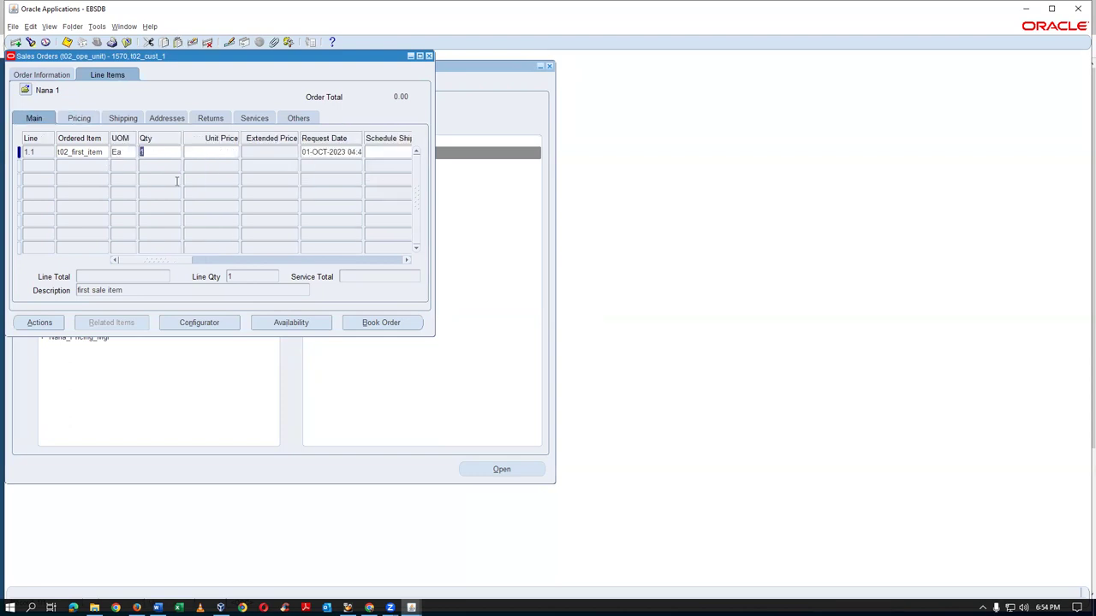
text(2)
key(Tab)
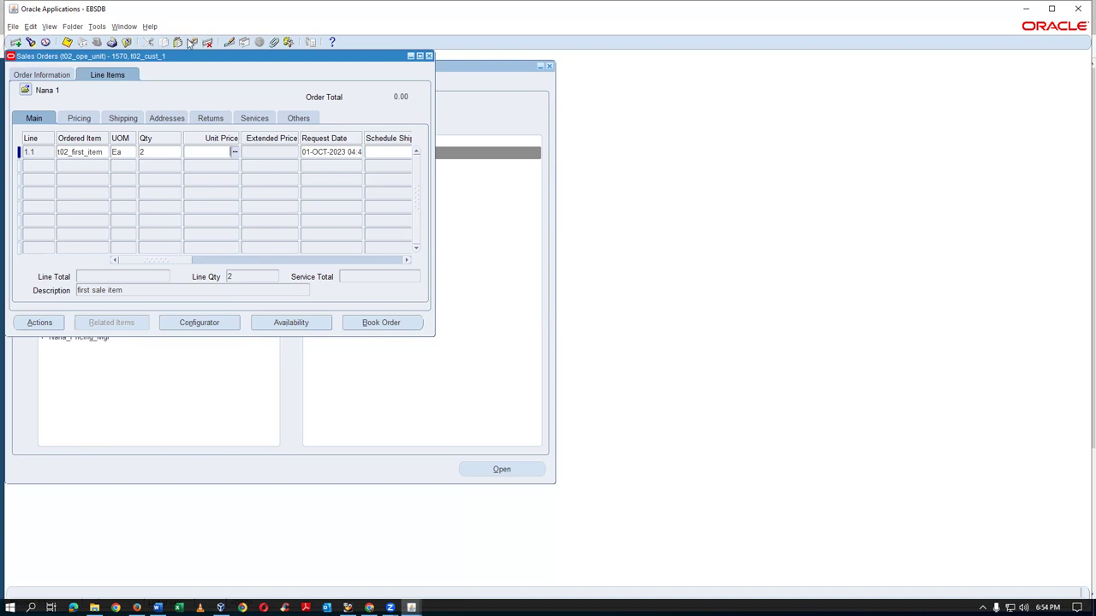
Step: Check the application release in Help > About Oracle Applications: 12.2.12
click(150, 27)
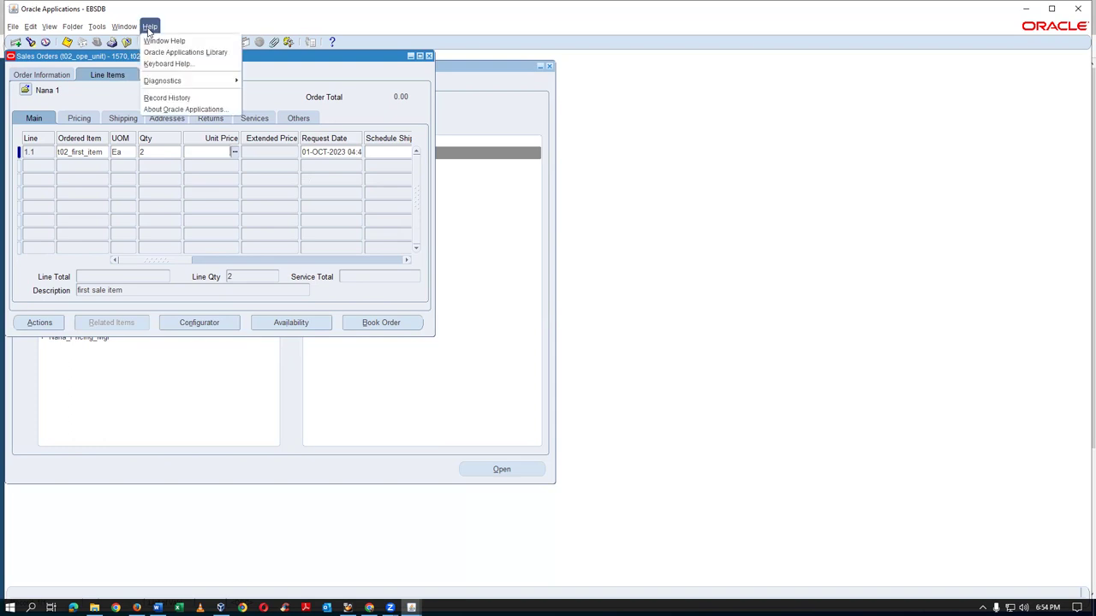
click(189, 110)
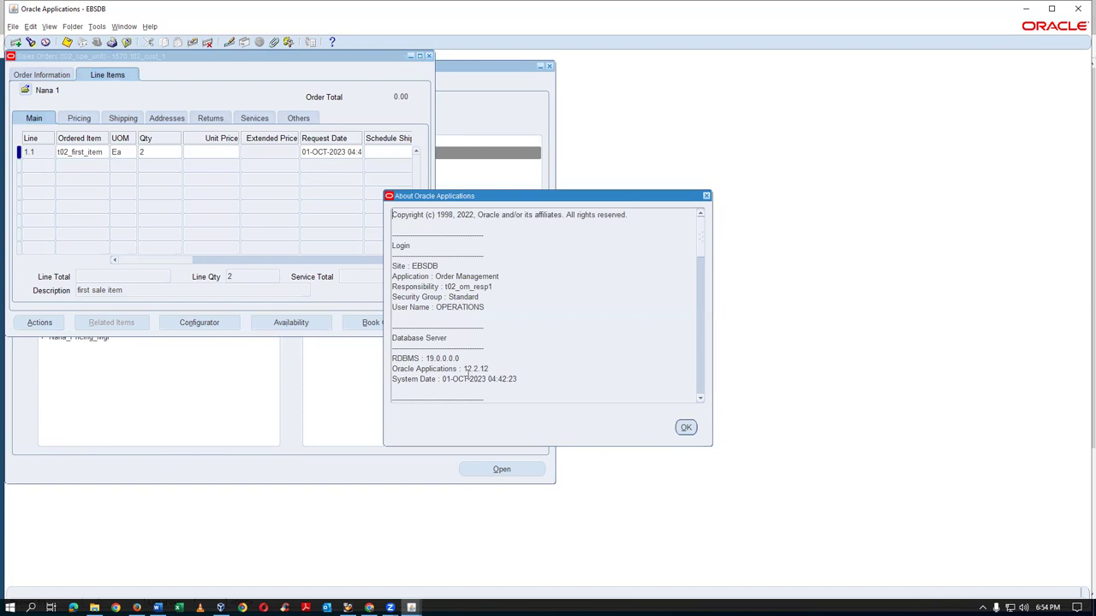
drag(465, 369, 490, 369)
click(686, 427)
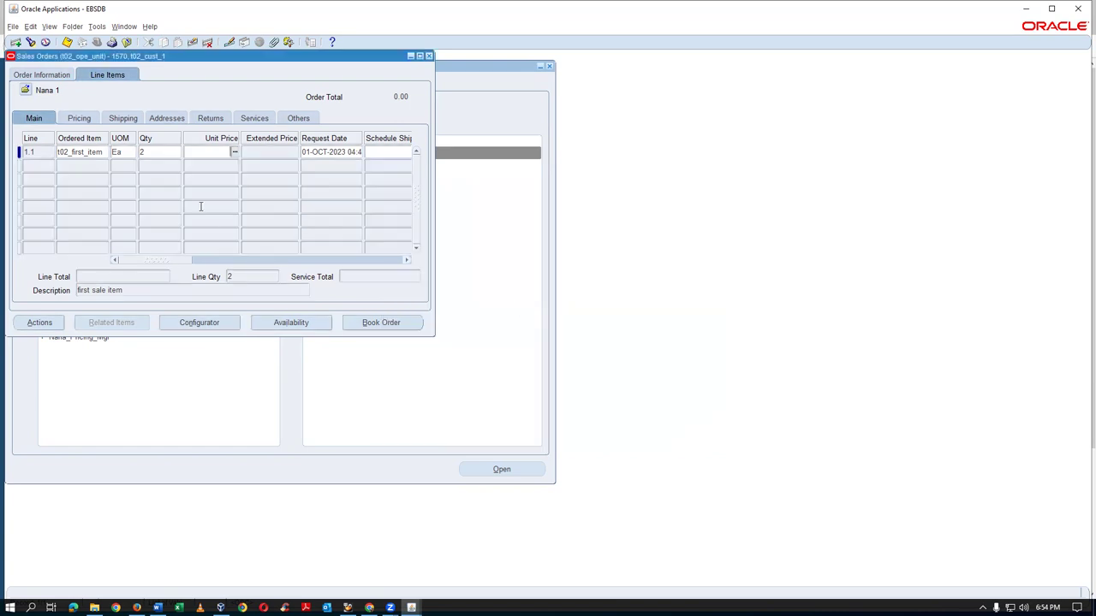
Step: Close the unpriced sales order and discard its pending changes
double_click(144, 153)
click(429, 56)
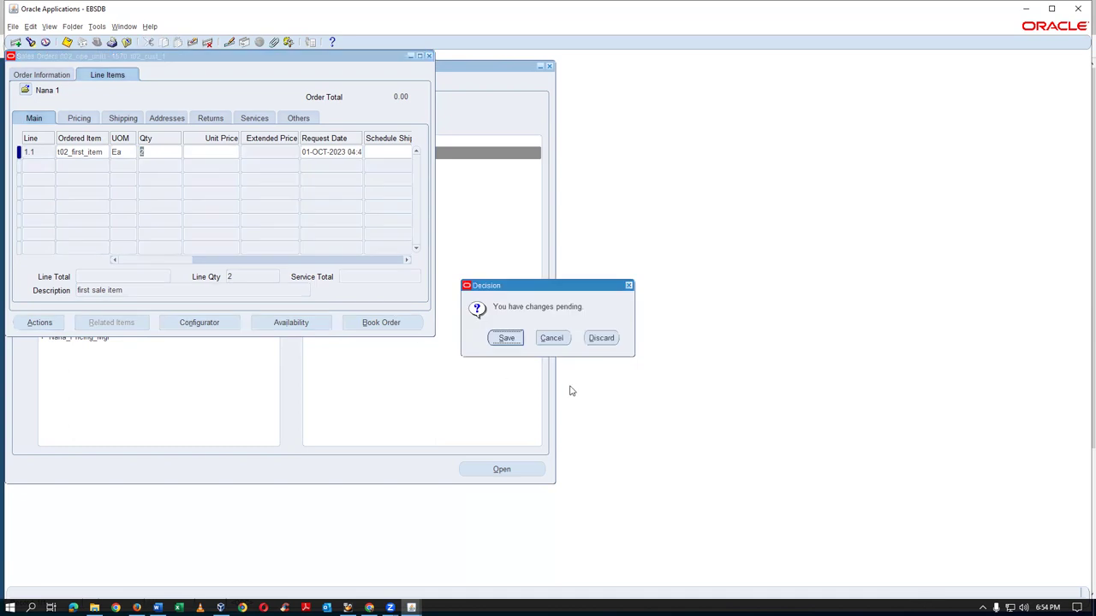
click(602, 338)
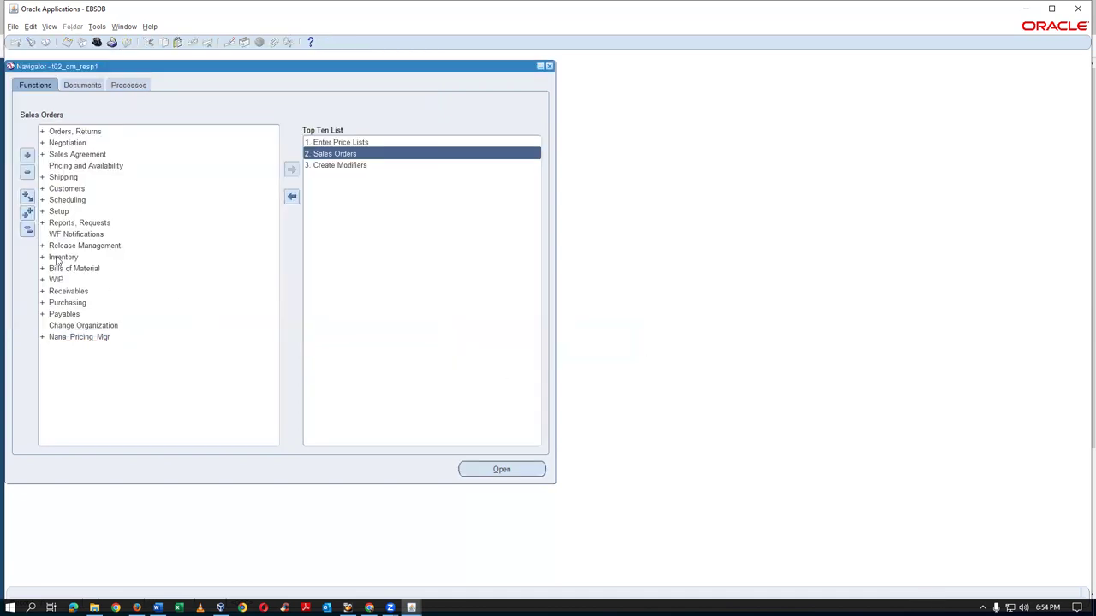
Step: Open Enter Price Lists and query the price lists matching t02%
click(27, 229)
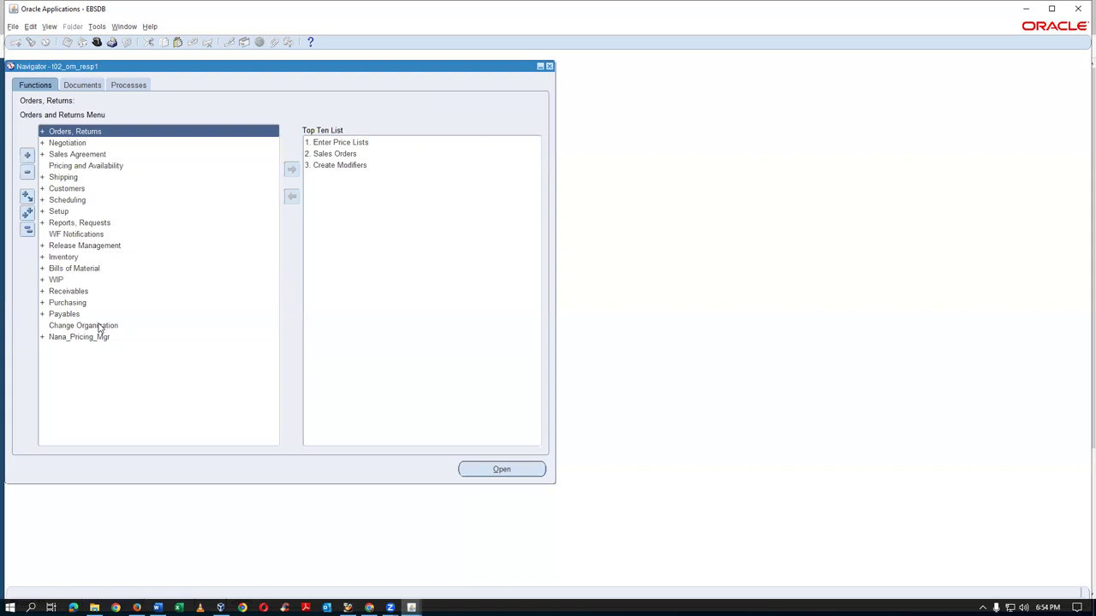
click(355, 144)
double_click(355, 145)
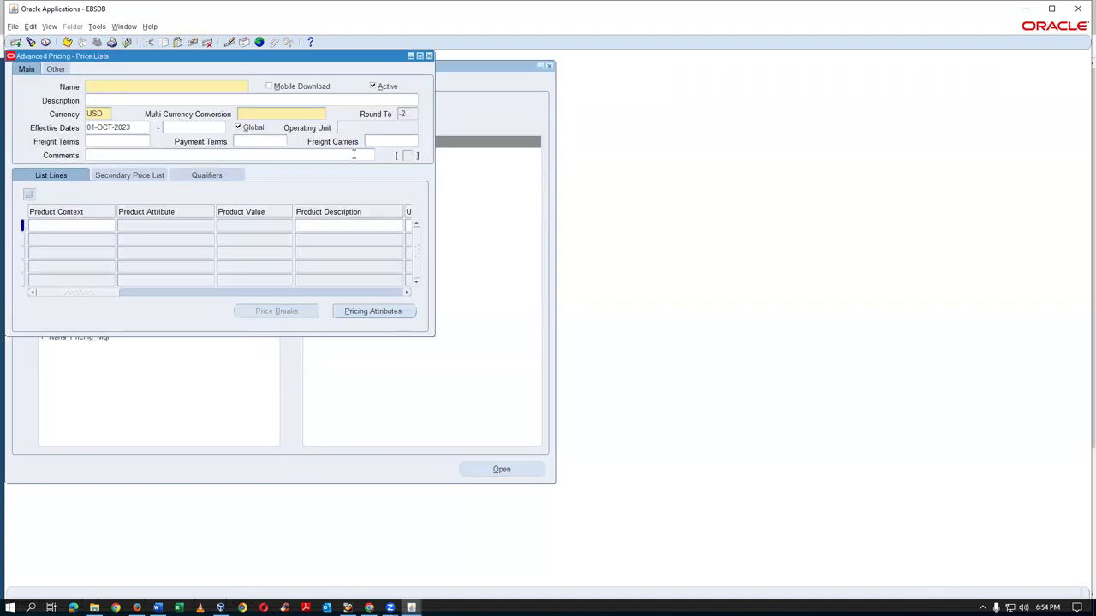
key(F11)
text(t02%)
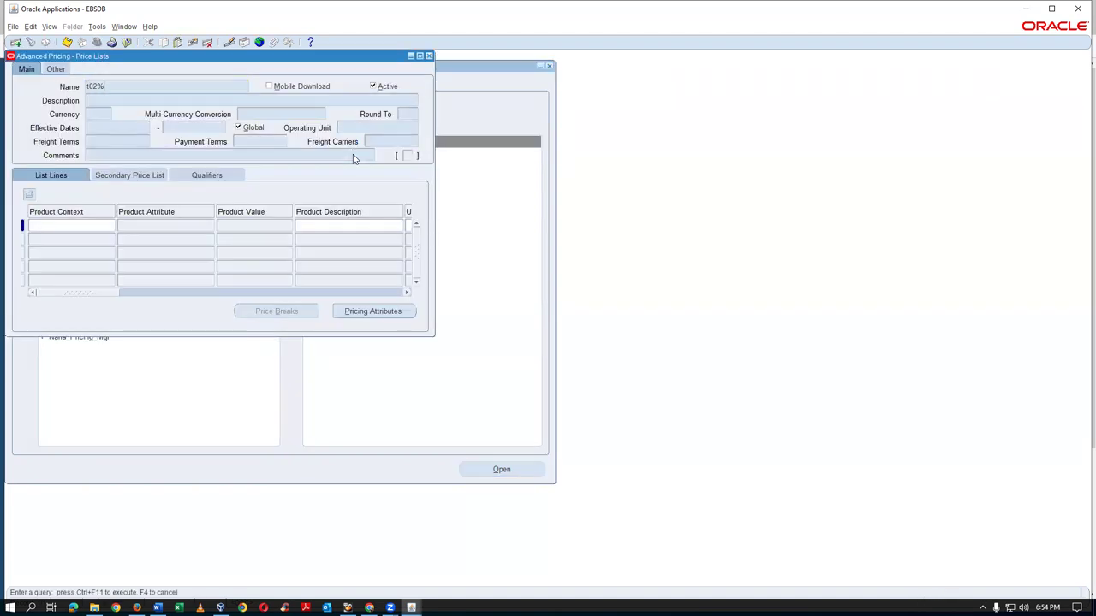
key(ctrl+F11)
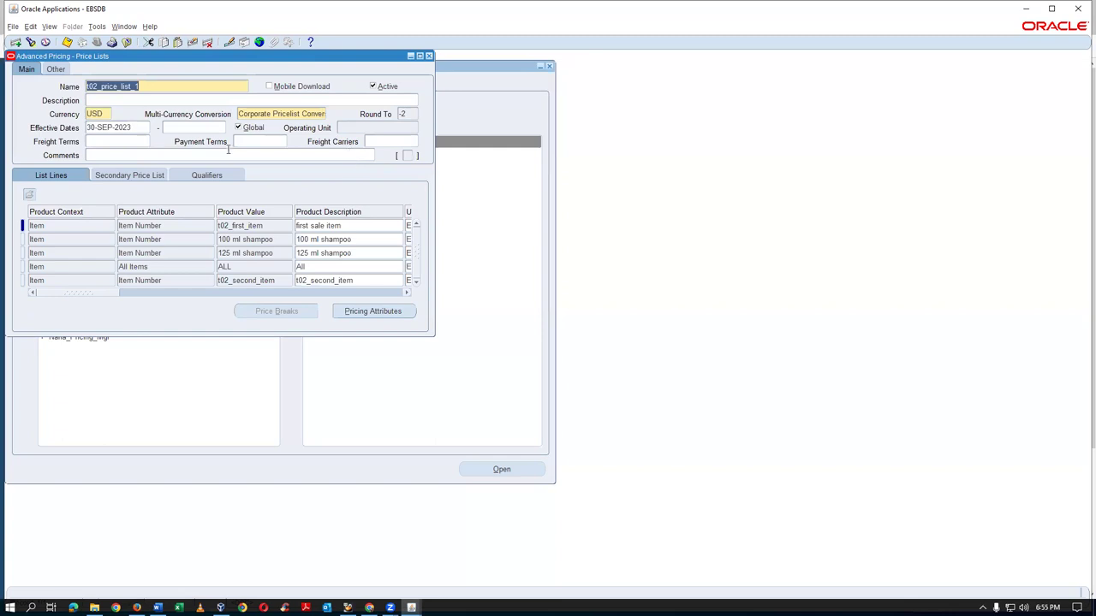
Step: Make t02_price_list_1 non-global for operating unit t02_ope_unit, save it, and close the form
click(239, 129)
key(ctrl+s)
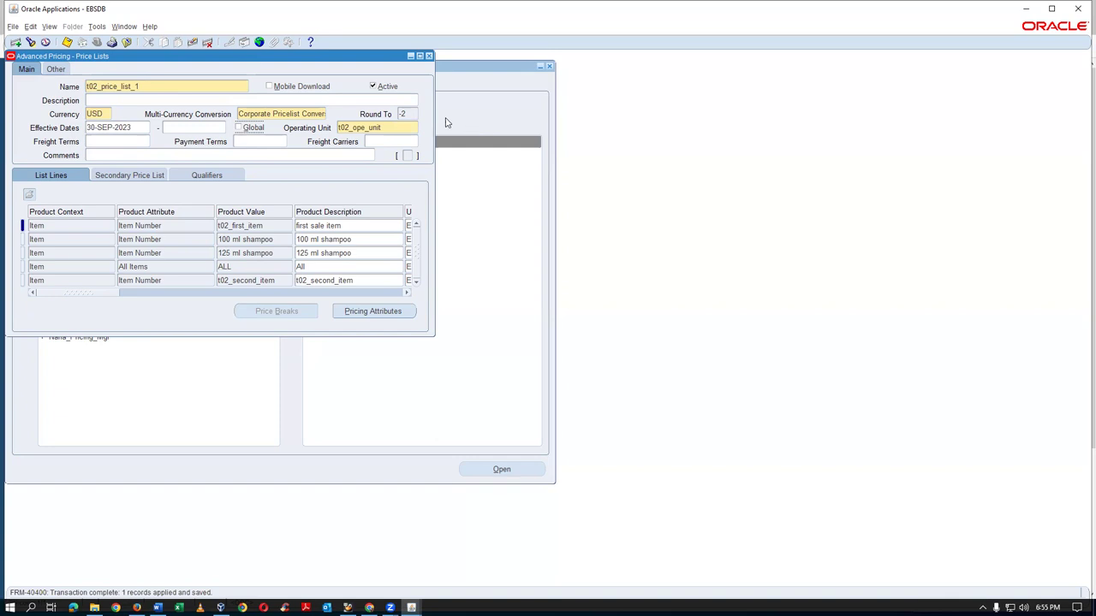
key(Tab)
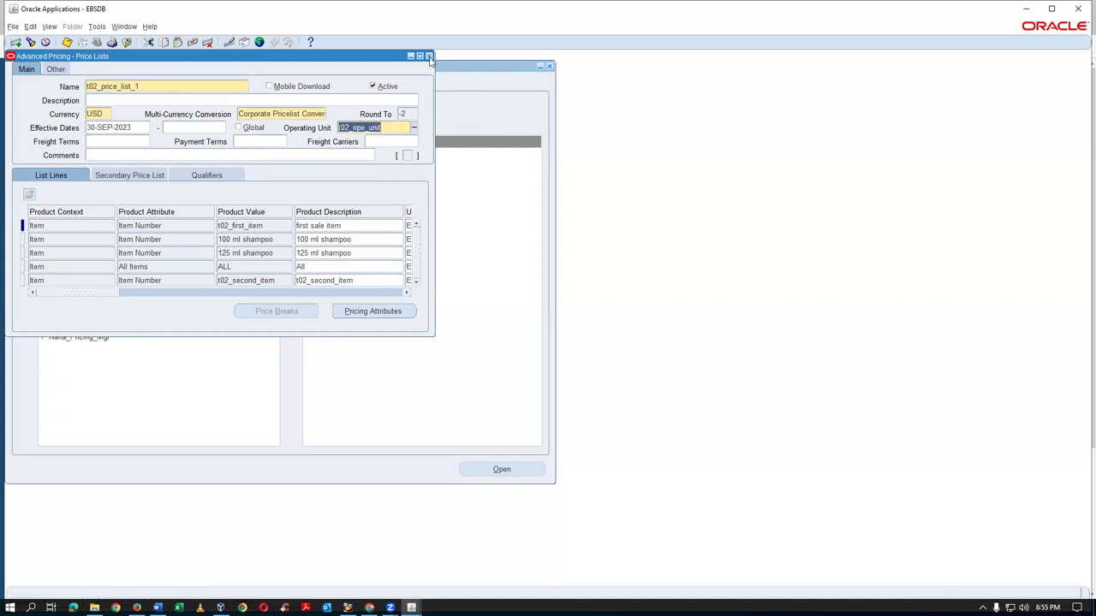
click(430, 55)
Step: Start a new sales order for customer t02_cust_1
click(344, 154)
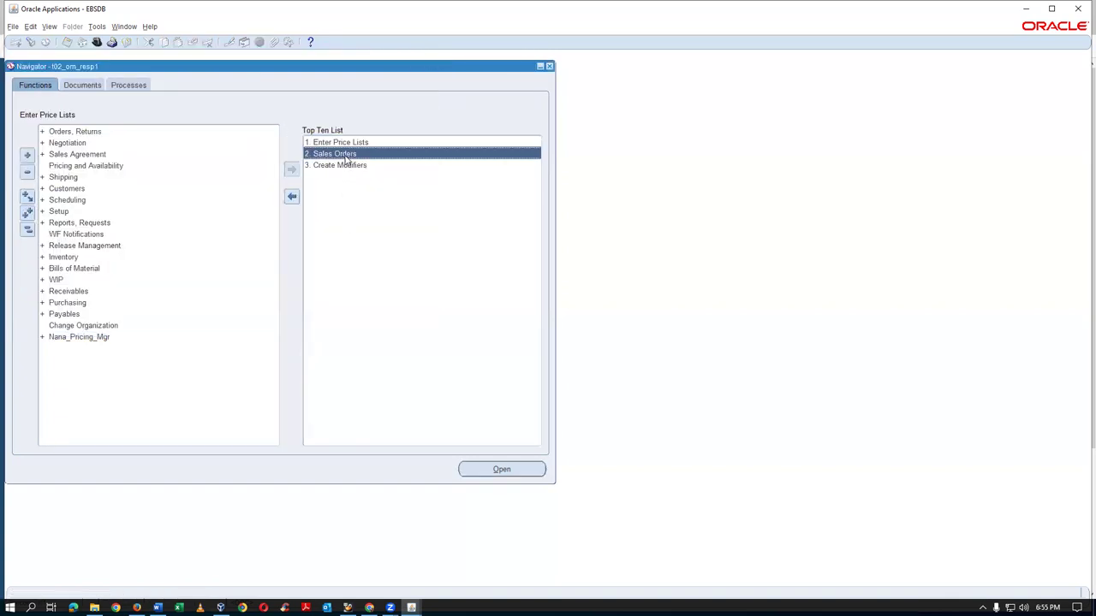
double_click(343, 154)
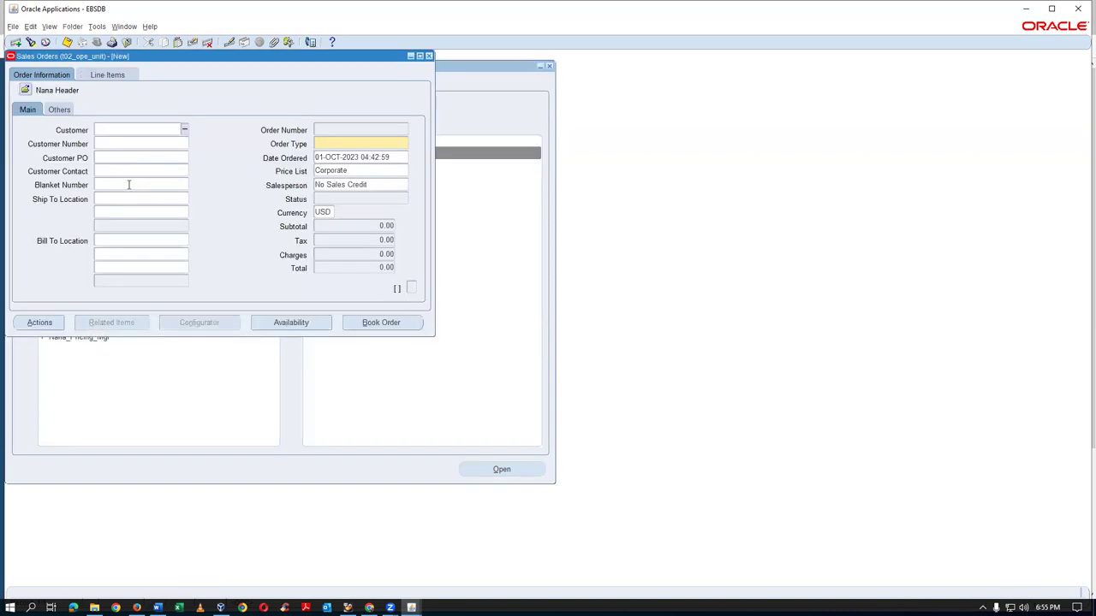
text(t02)
key(Tab)
click(222, 346)
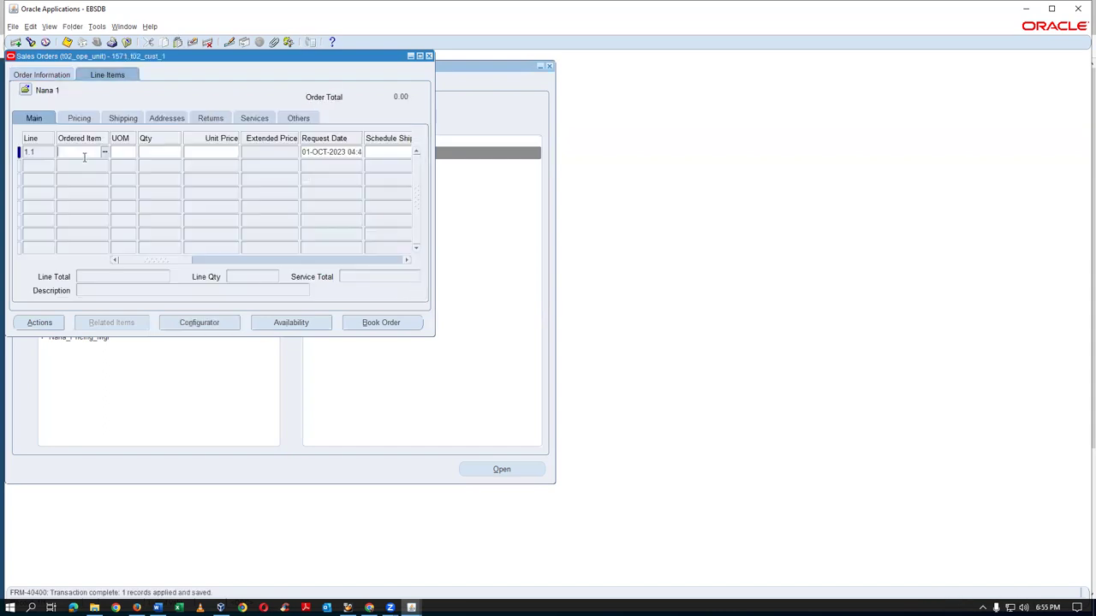
Step: Add line 1.1 for t02_first_item with quantity 1, acknowledging the item-not-on-price-list note
text(t02%fi)
key(Tab)
key(Tab)
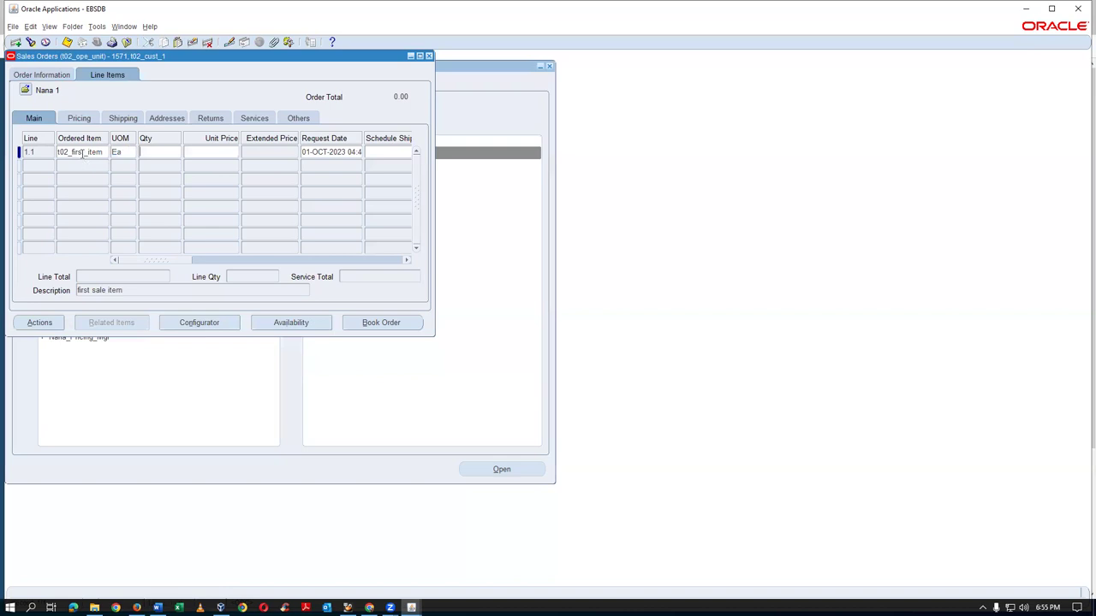
text(1)
key(Tab)
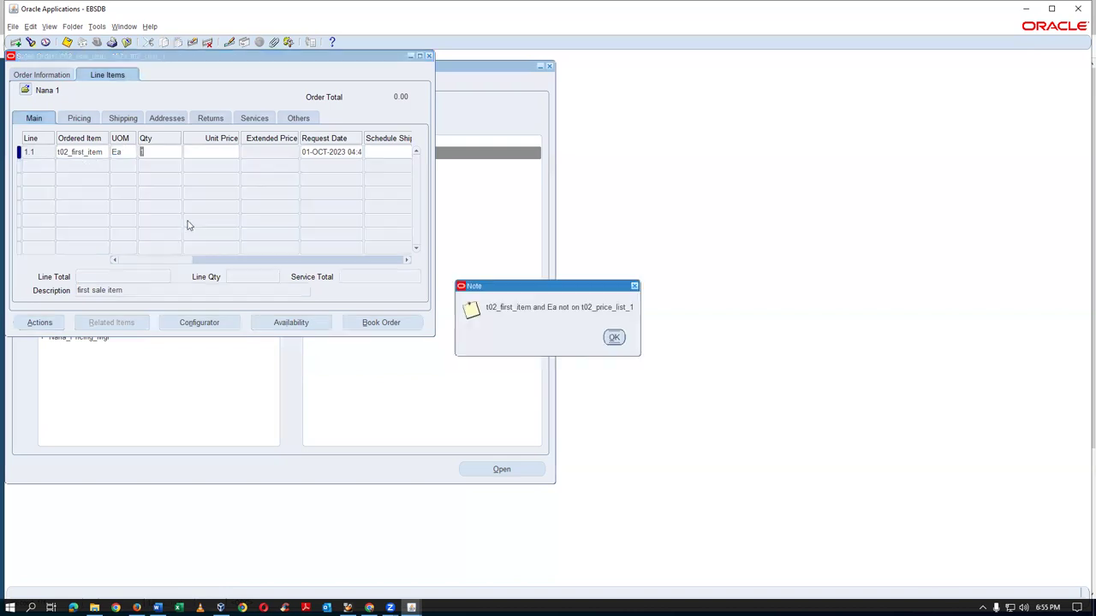
click(614, 337)
Step: Set line 1.1's car pricing context to age 1.0 and option Std
click(76, 117)
click(171, 153)
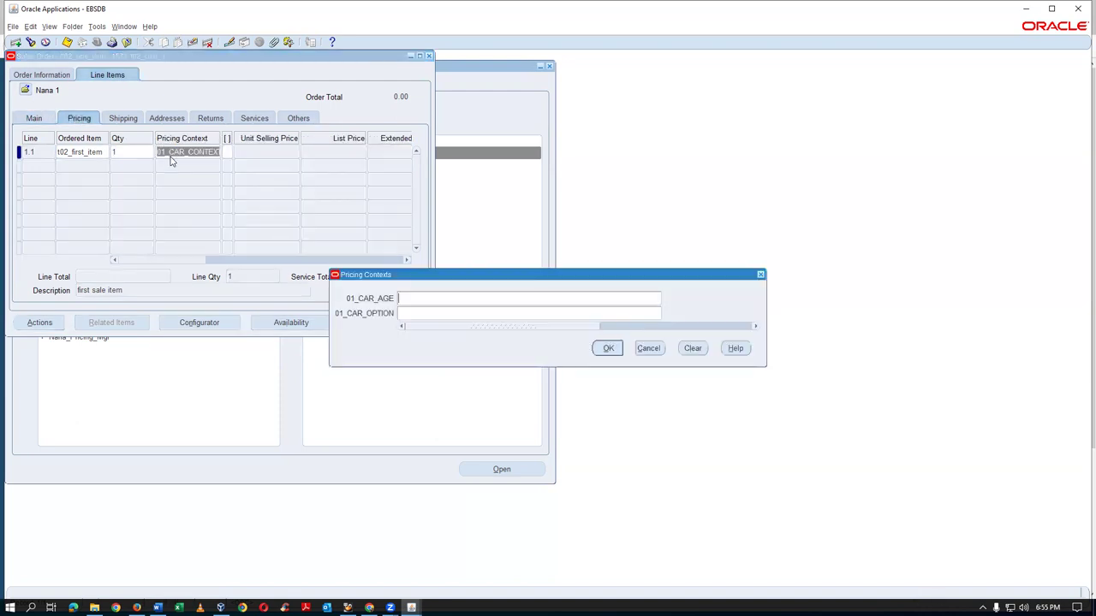
text(1.0)
key(Tab)
text(Std)
click(607, 347)
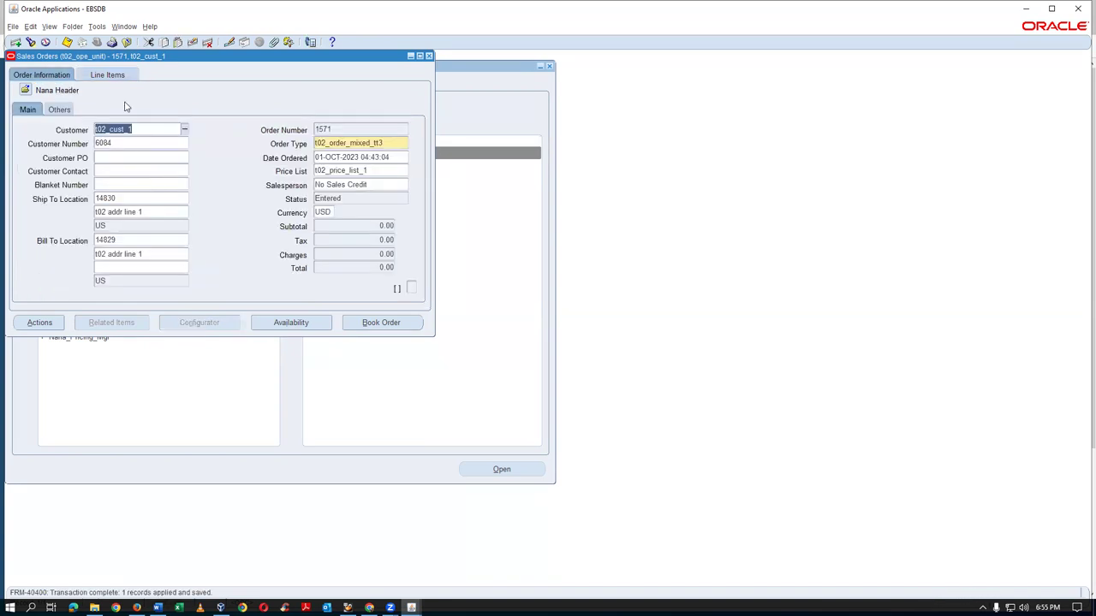
Step: Change the line quantity to 2, save order 1571, and check line 1.1's unit price
click(114, 76)
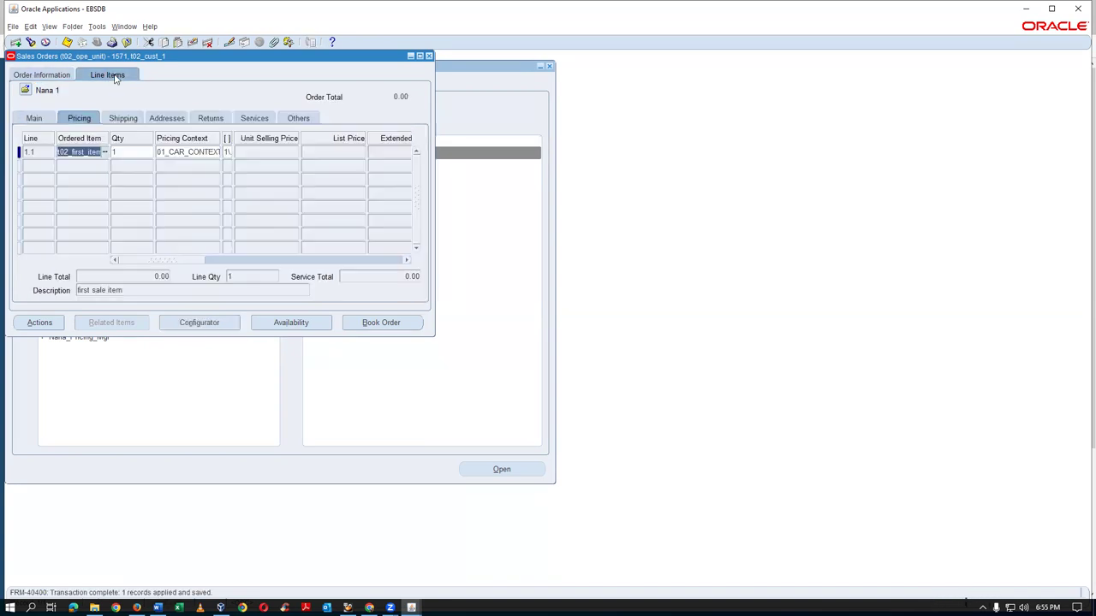
click(36, 120)
double_click(154, 152)
text(2)
key(Tab)
key(ctrl+s)
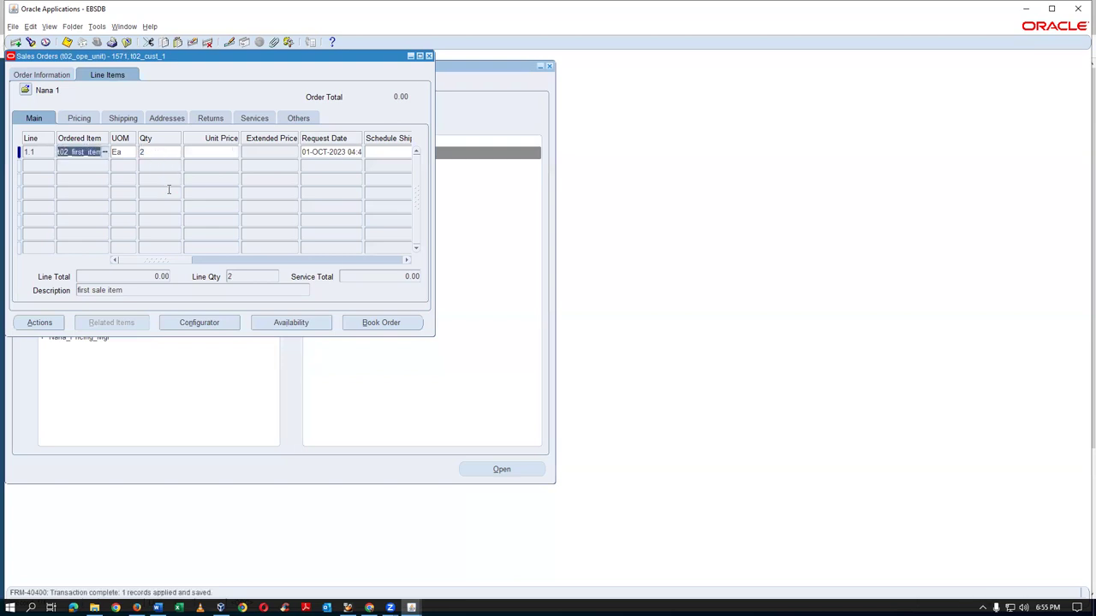
click(193, 152)
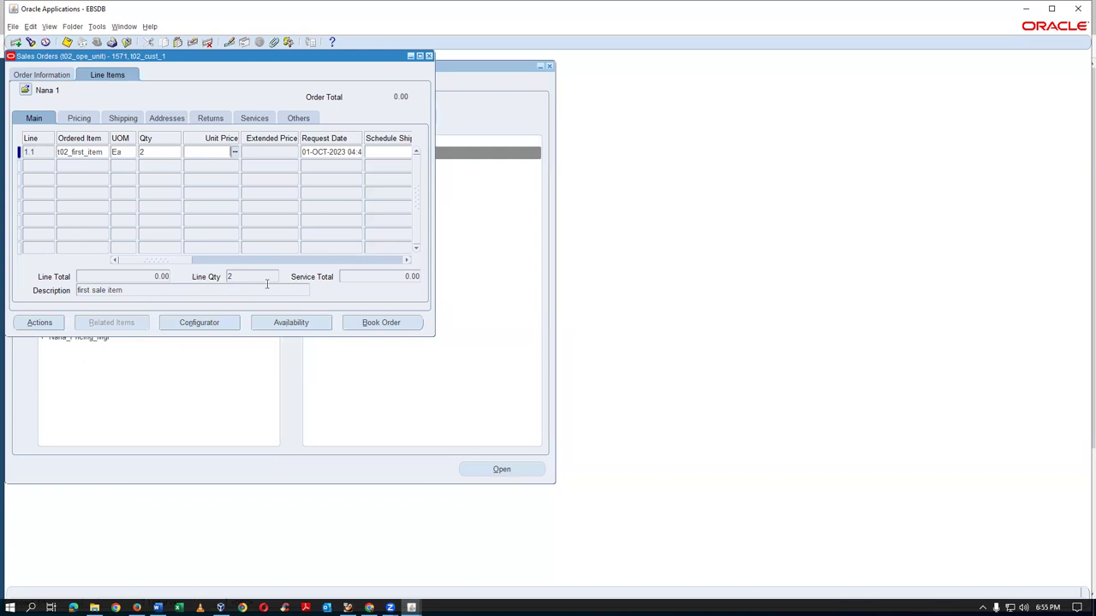
click(357, 277)
click(430, 55)
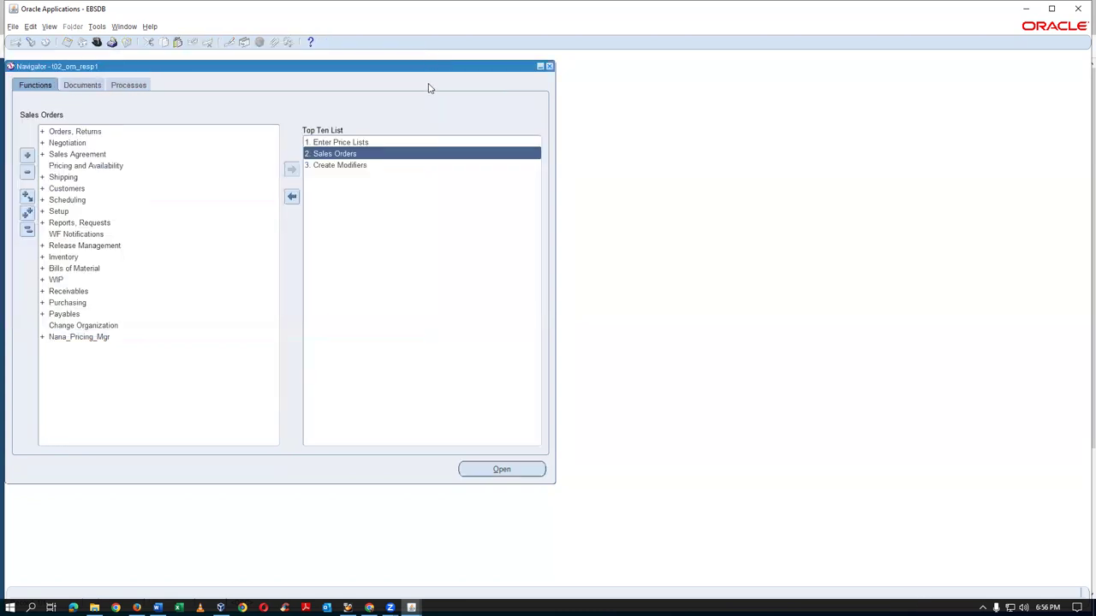
click(27, 235)
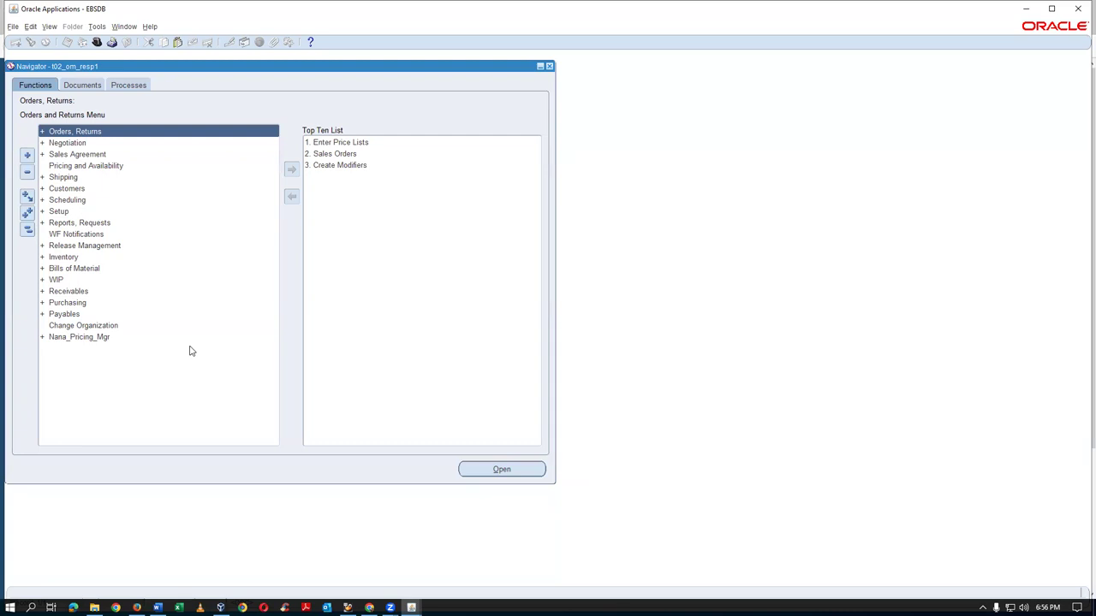
key(alt+v)
key(r)
key(alt+n)
text(bul)
key(BackSpace)
key(BackSpace)
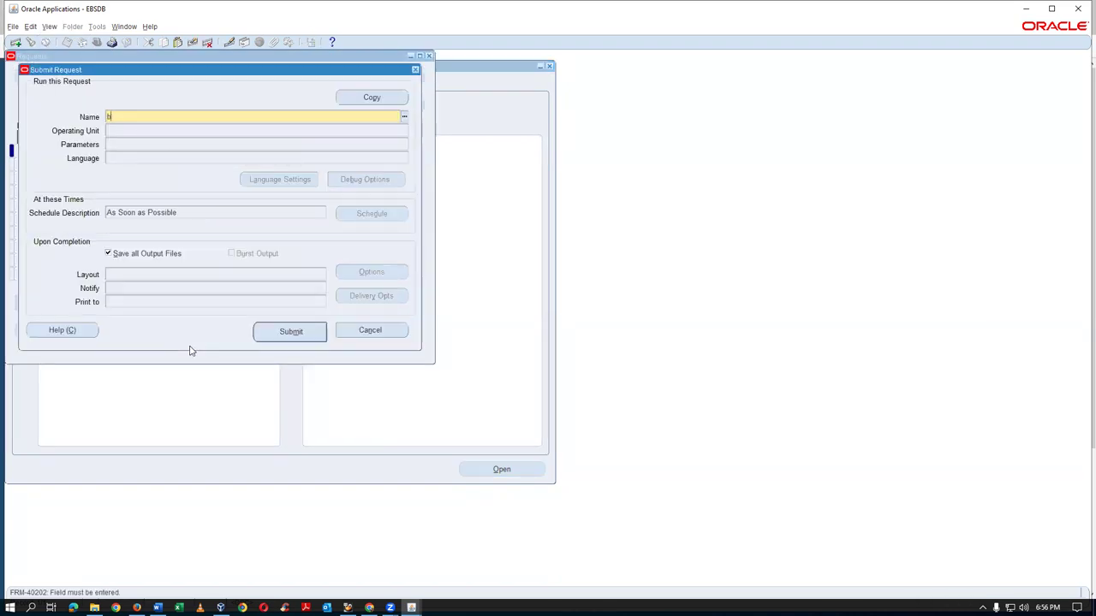
text(uild%att%)
key(Tab)
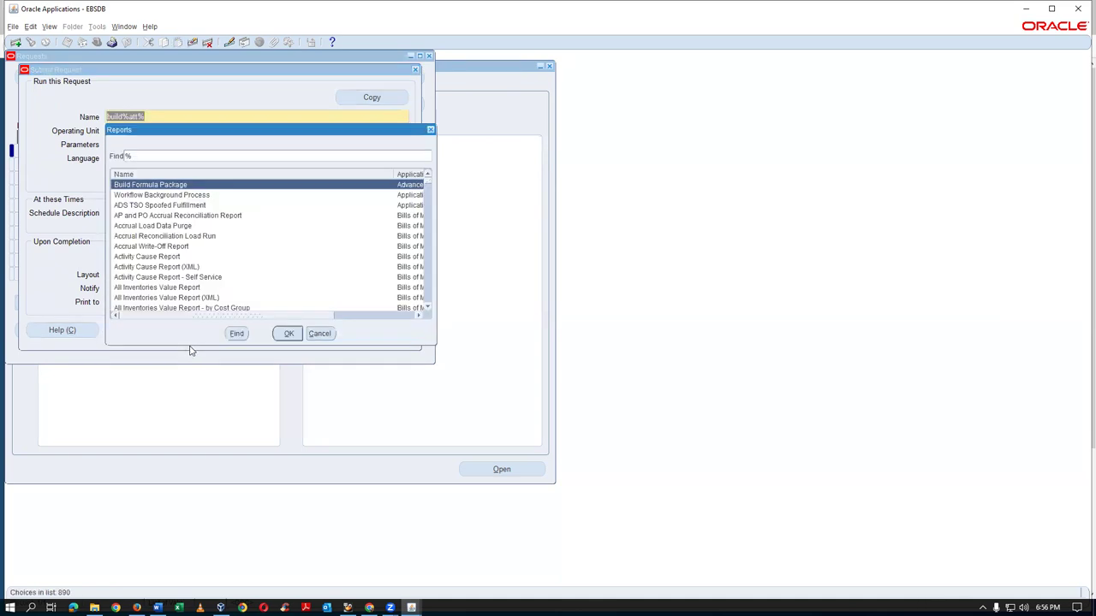
key(Escape)
click(348, 333)
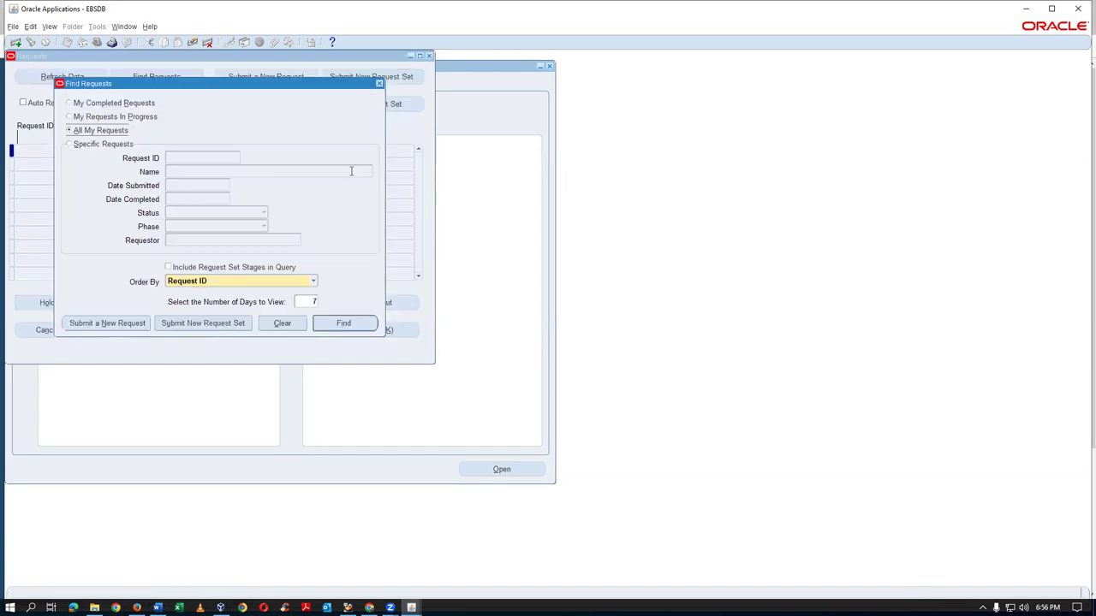
click(379, 84)
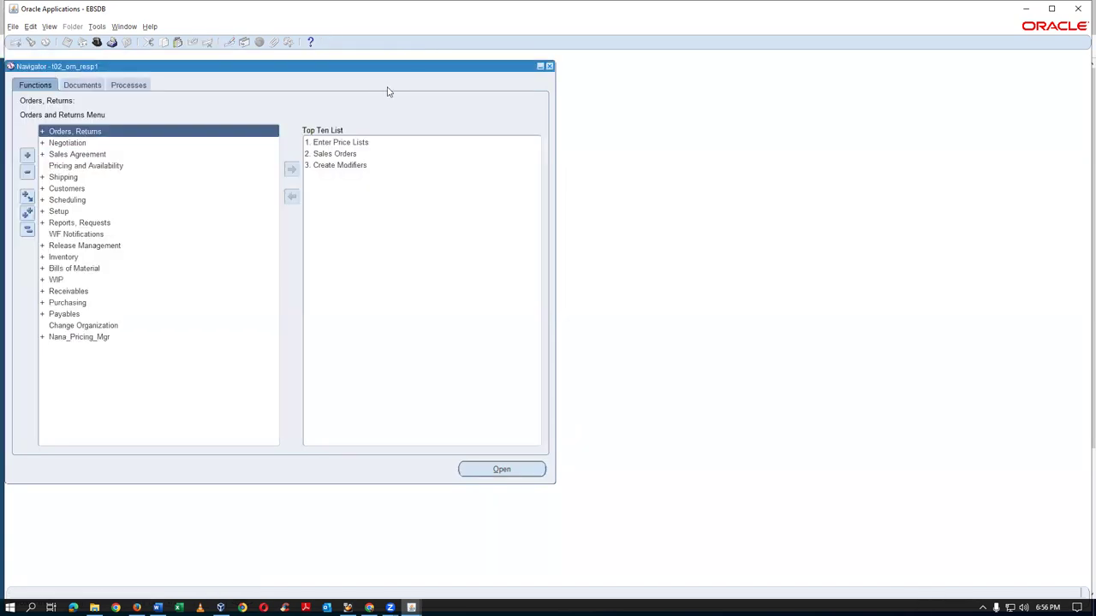
Step: Open the Requests window from View > Requests without switching responsibility
click(157, 225)
key(alt+f)
text(w)
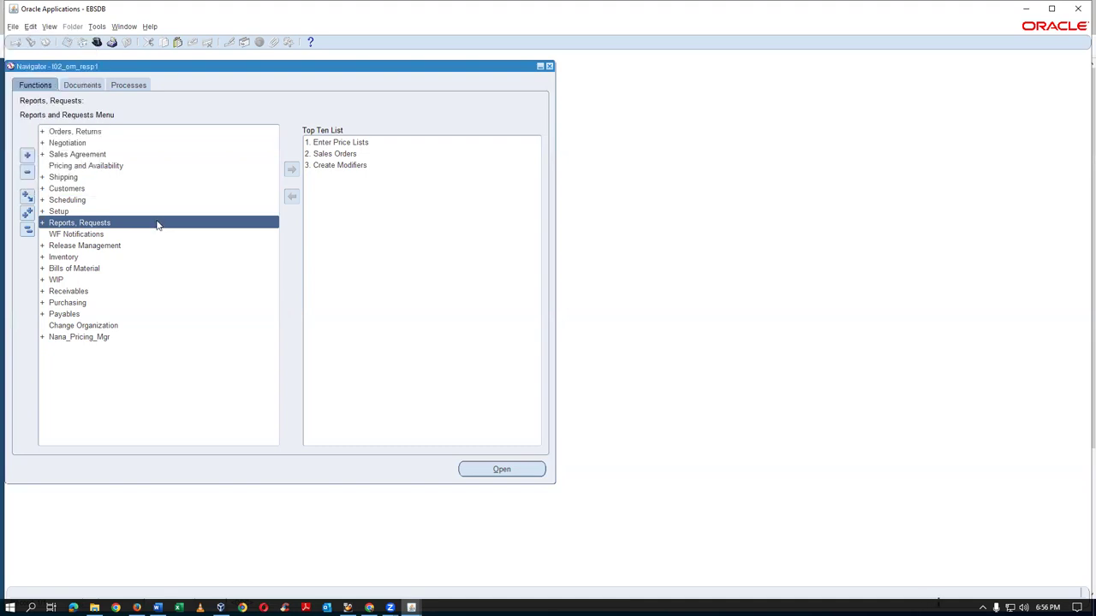
text(or%)
key(Down)
key(Down)
key(Return)
key(alt+v)
key(r)
Step: Submit the Build Attribute Mapping Rules request found with build%, declining another request
key(alt+n)
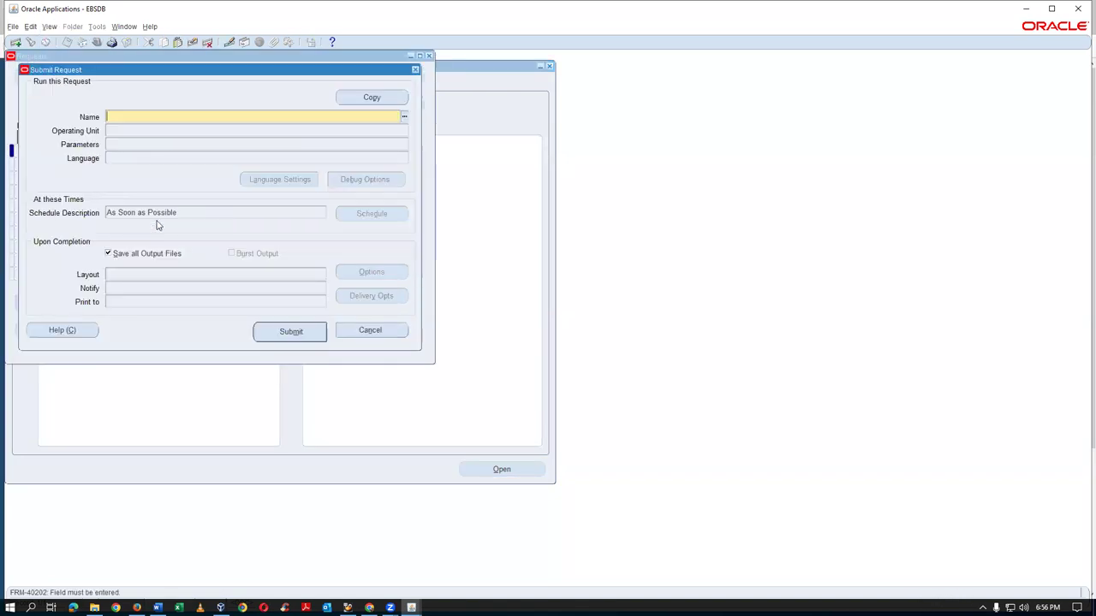
text(buold)
key(BackSpace)
key(BackSpace)
text(ild%)
key(Tab)
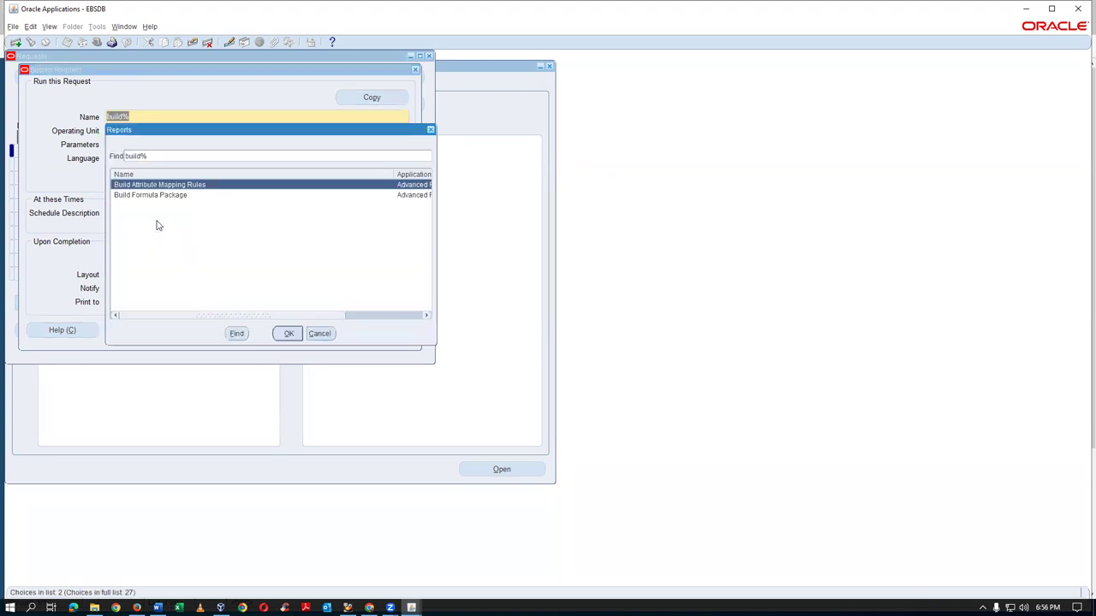
key(Down)
key(Up)
key(Return)
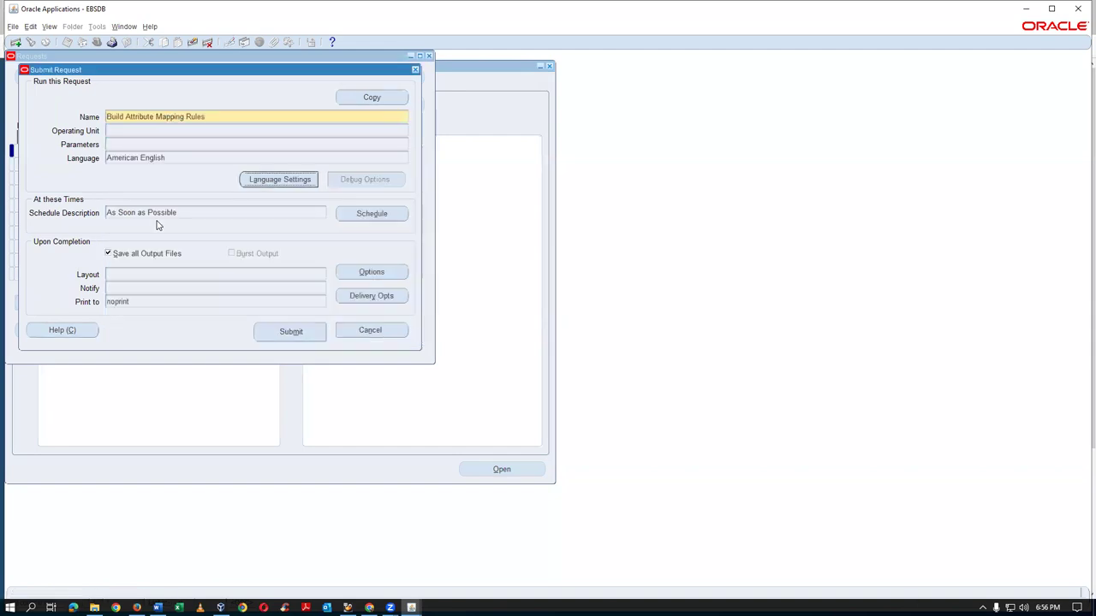
click(291, 332)
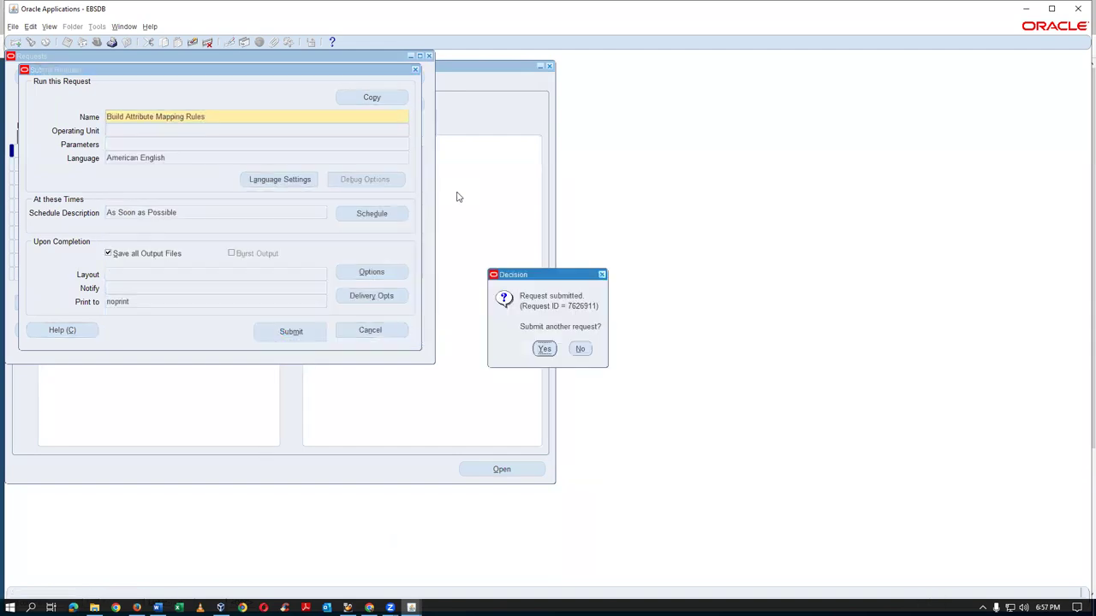
click(580, 349)
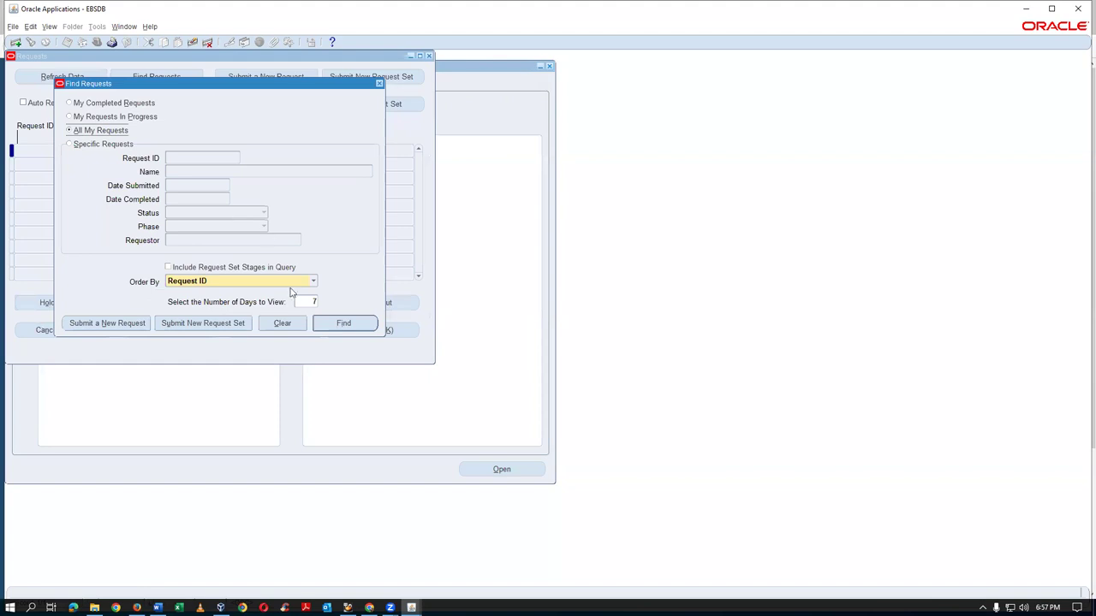
Step: List All My Requests and refresh until request 7626911, Build Attribute Mapping Rules, shows Running
click(341, 326)
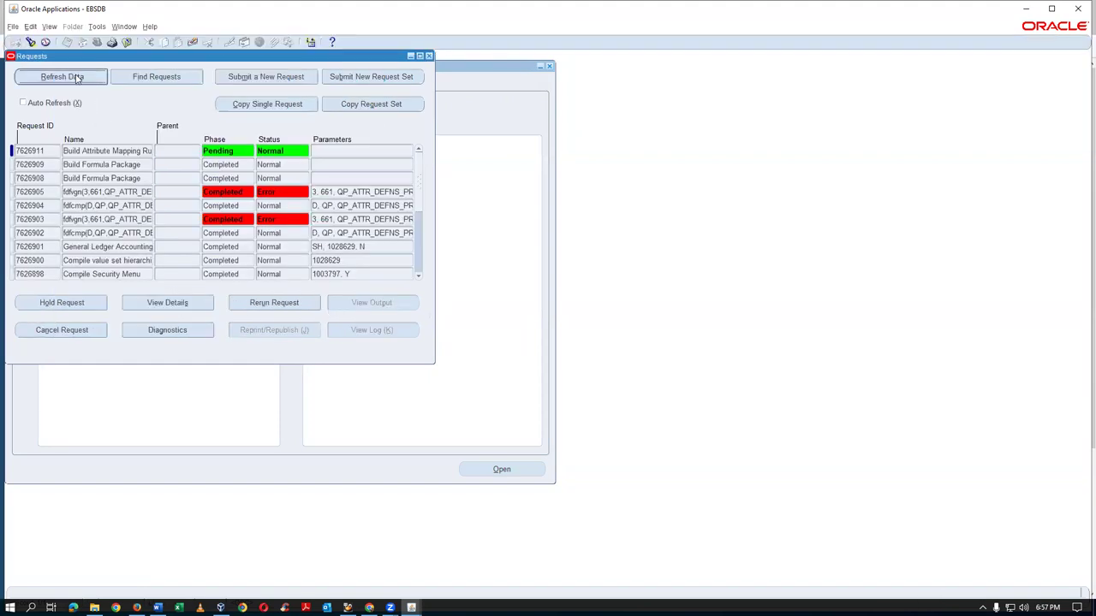
click(76, 77)
click(75, 77)
click(75, 77)
click(74, 79)
click(74, 79)
click(73, 79)
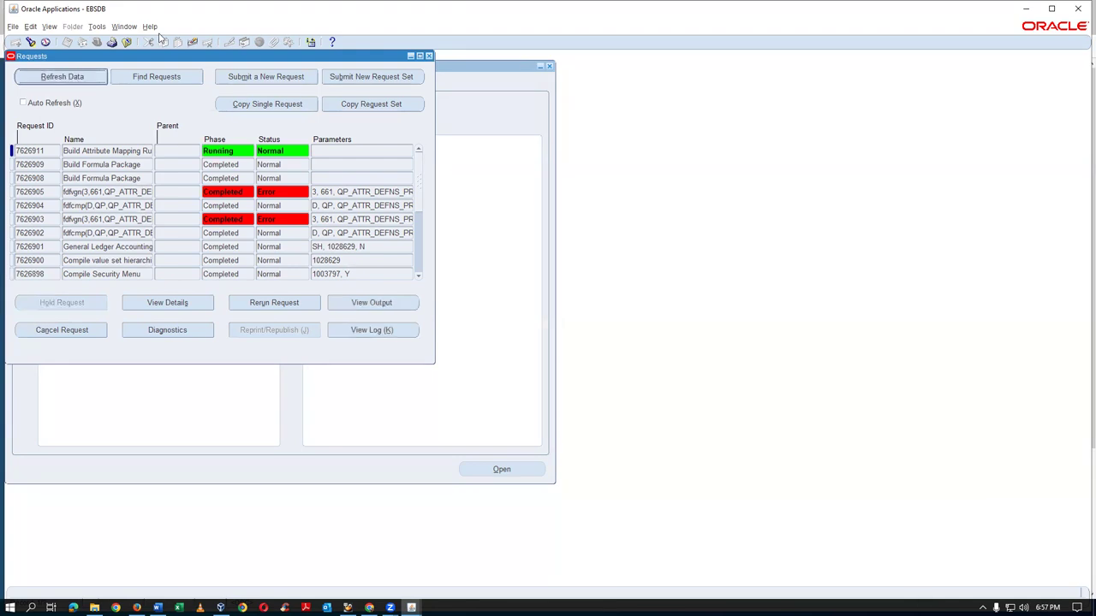
click(115, 152)
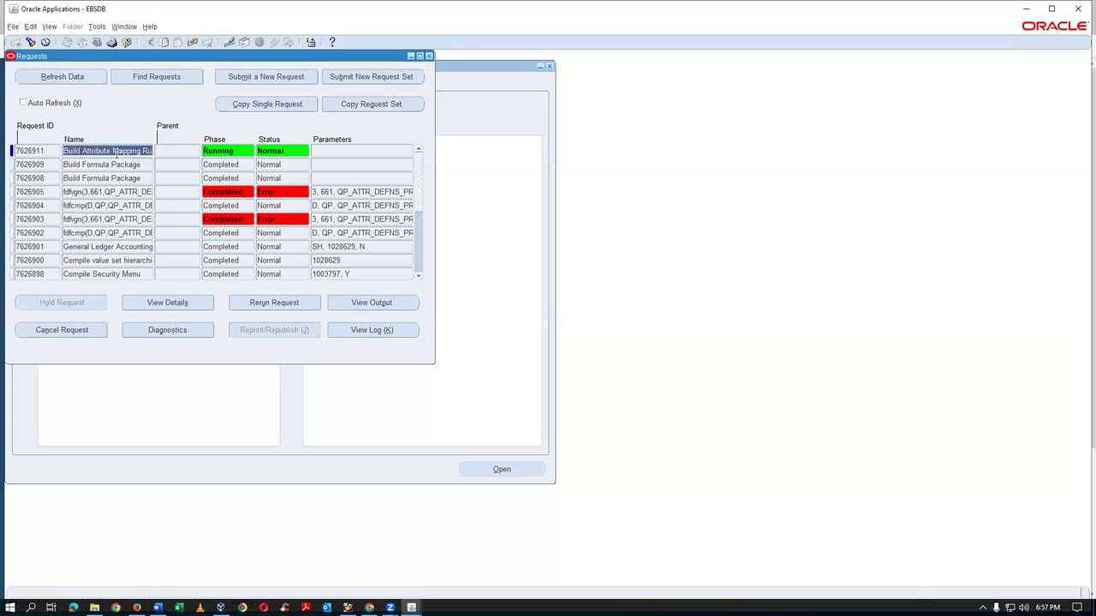
key(alt+r)
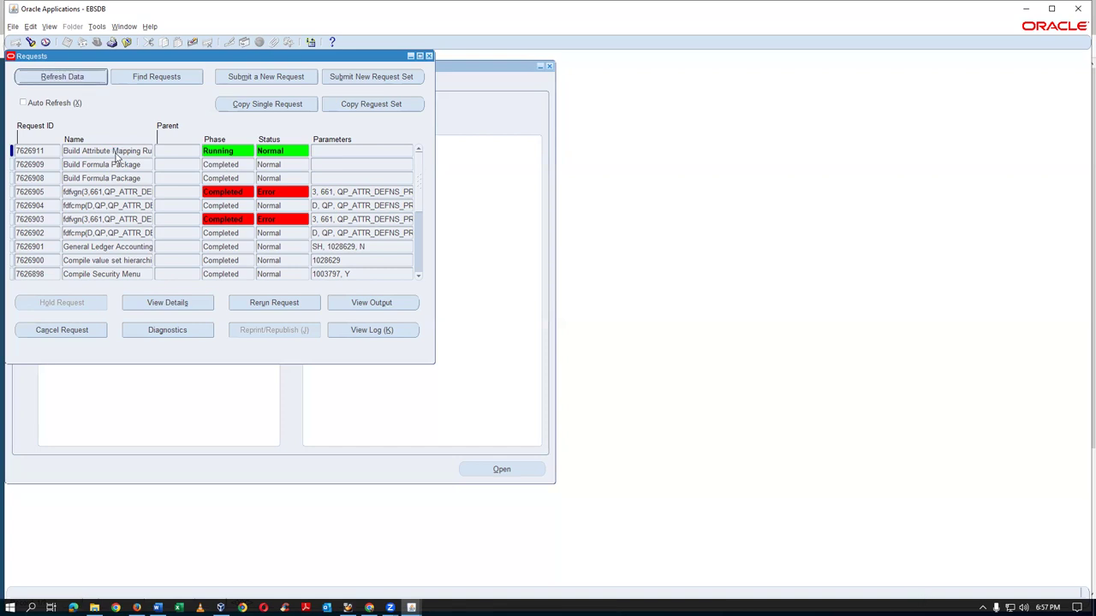
Step: Choose a new request QP: Maintains the denormalized data in QP Qualifiers via %normaliz
click(261, 77)
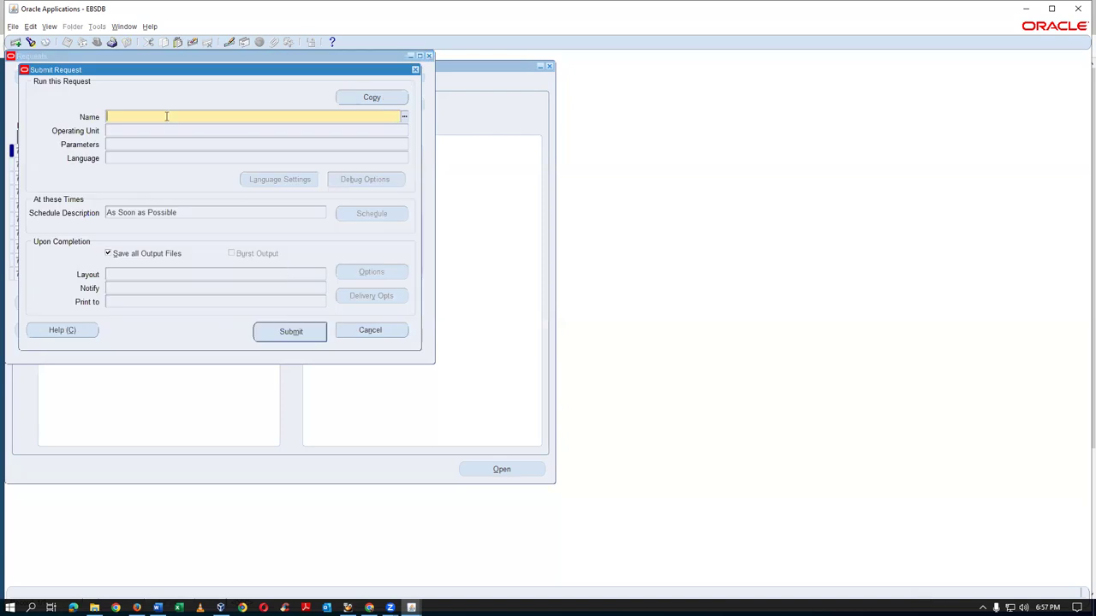
text(%normaliz)
key(Tab)
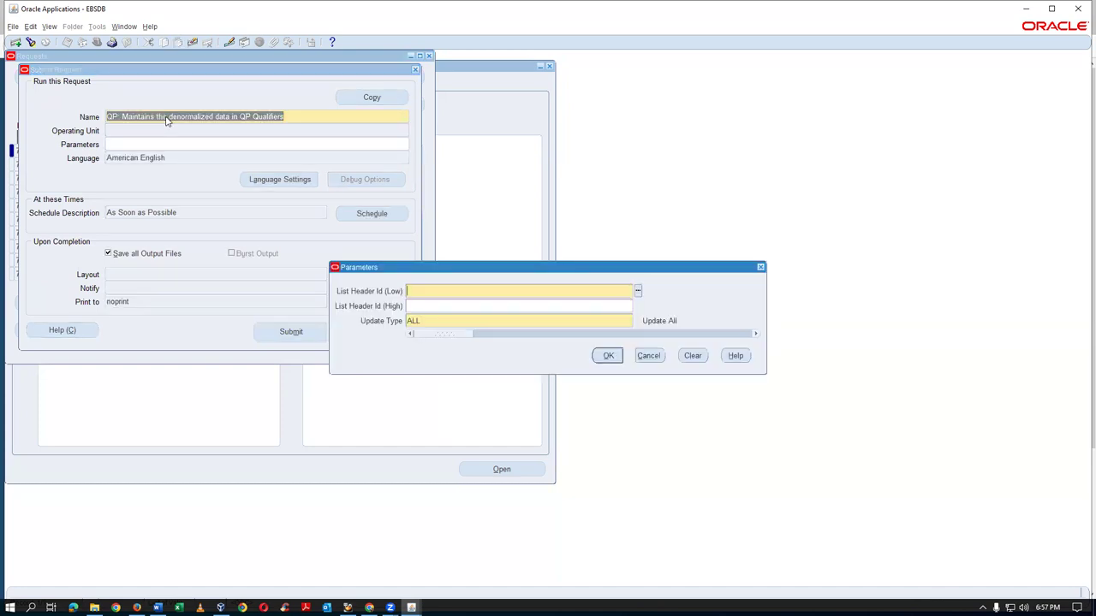
Step: Search the List Header Id (Low) values with price%, 247 and %ALL, then cancel without choosing
click(638, 292)
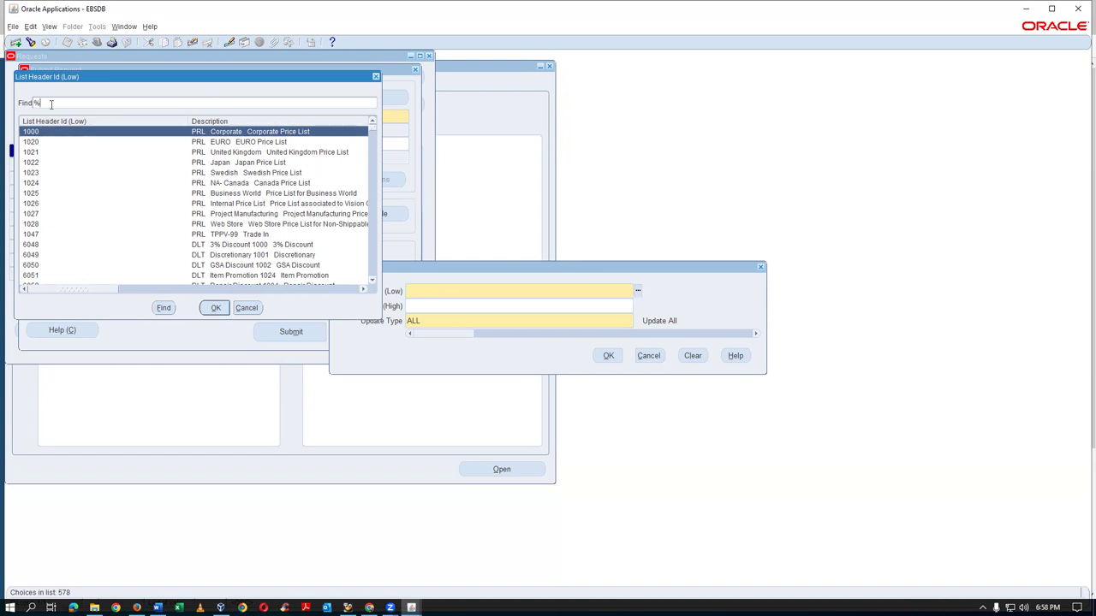
text(price%)
key(Return)
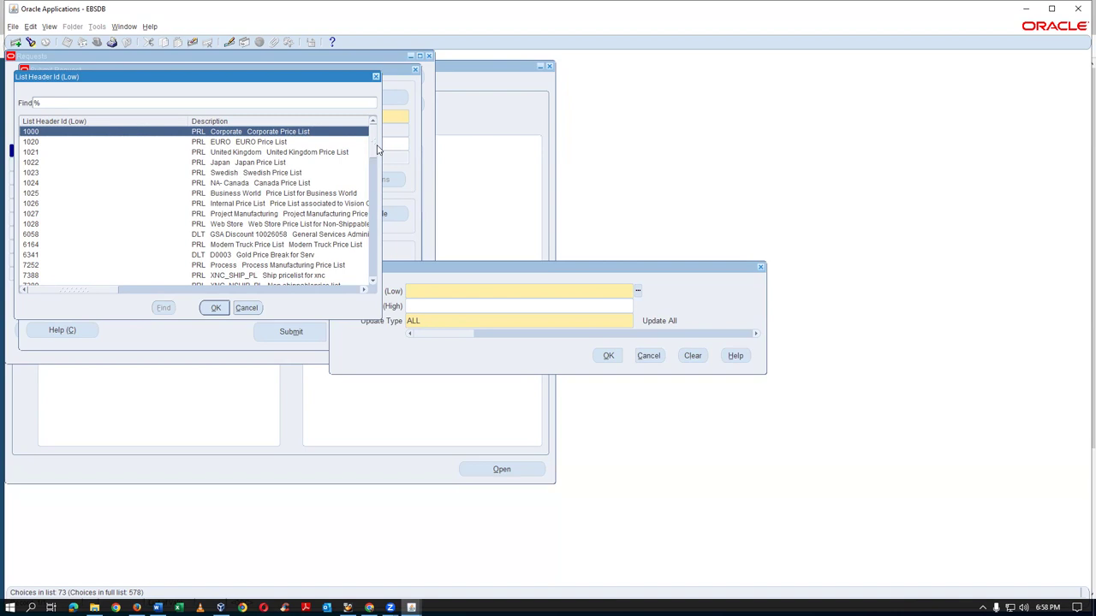
drag(375, 157, 338, 139)
click(84, 102)
text(247)
key(Return)
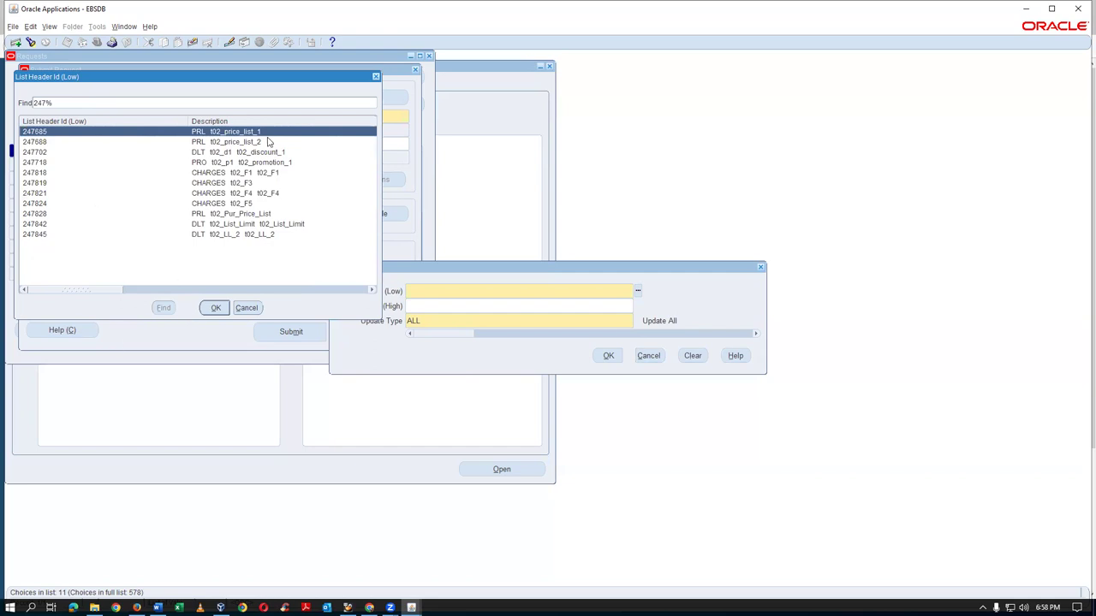
click(82, 102)
key(BackSpace)
key(BackSpace)
key(BackSpace)
key(BackSpace)
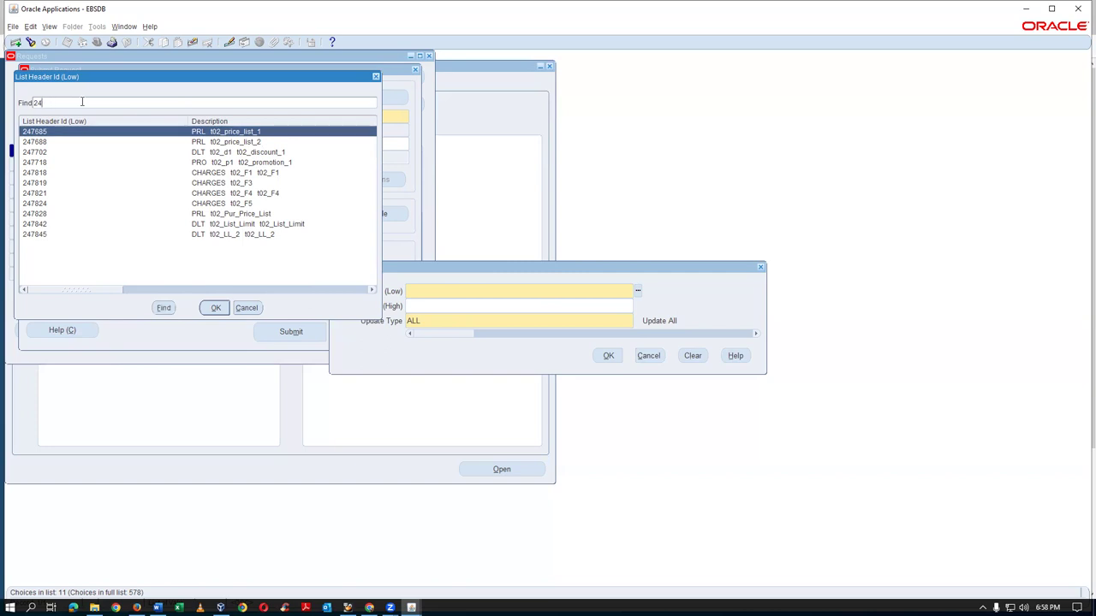
text(%ALL)
key(Escape)
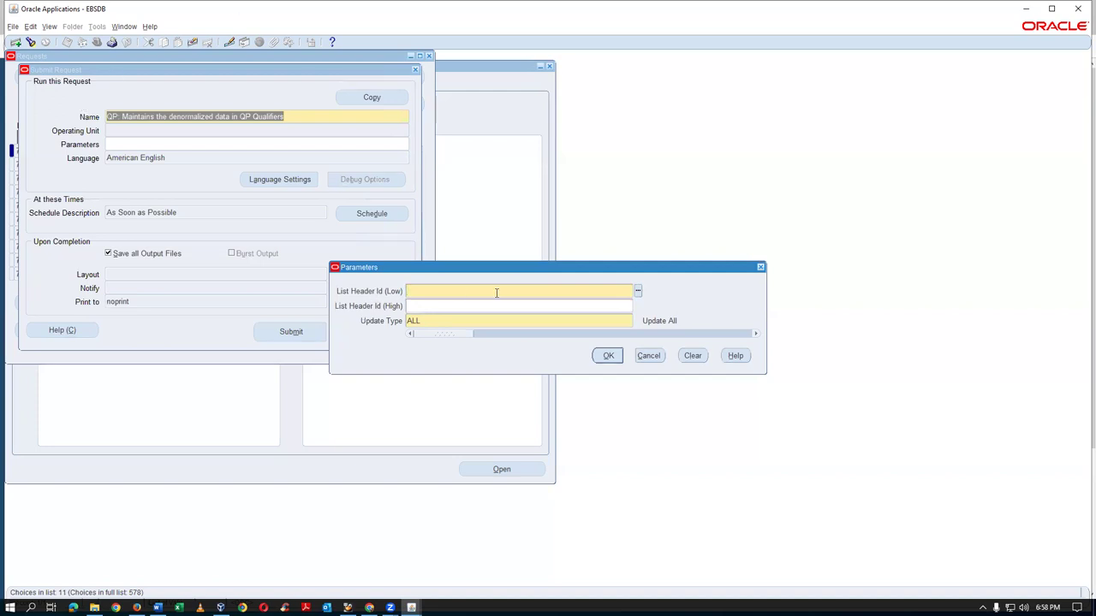
Step: Set List Header Id (Low) to 1000, clear the high id, and submit as request 7626912
click(638, 293)
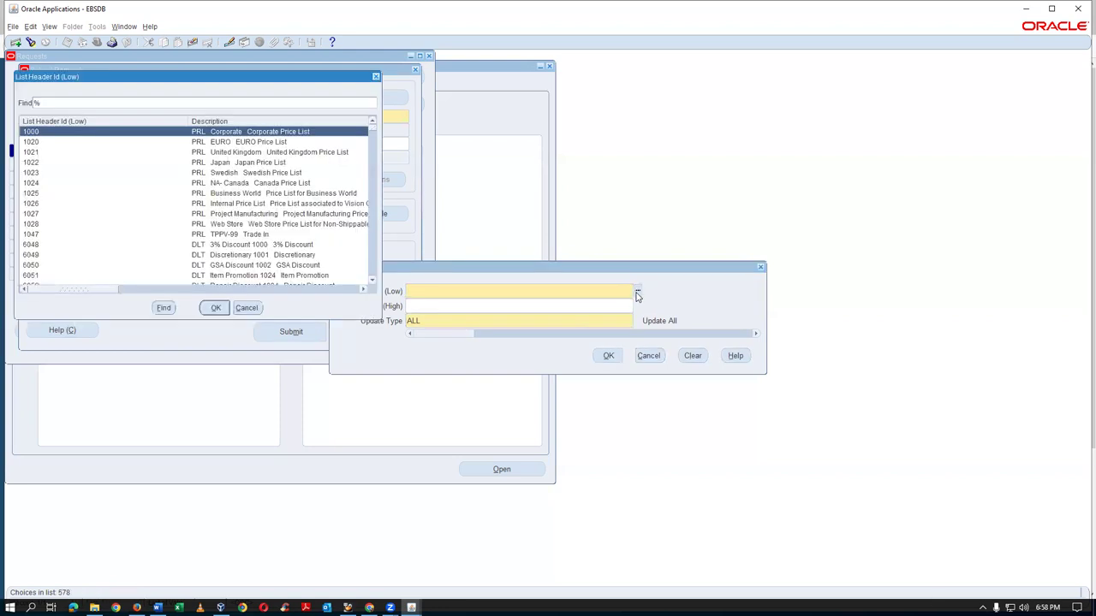
click(215, 309)
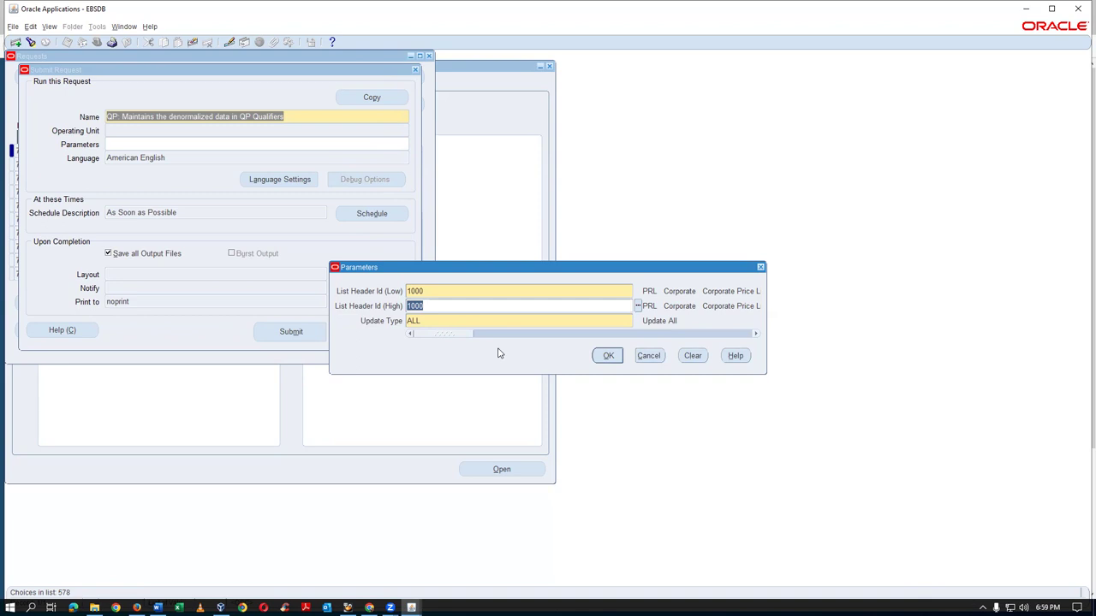
key(BackSpace)
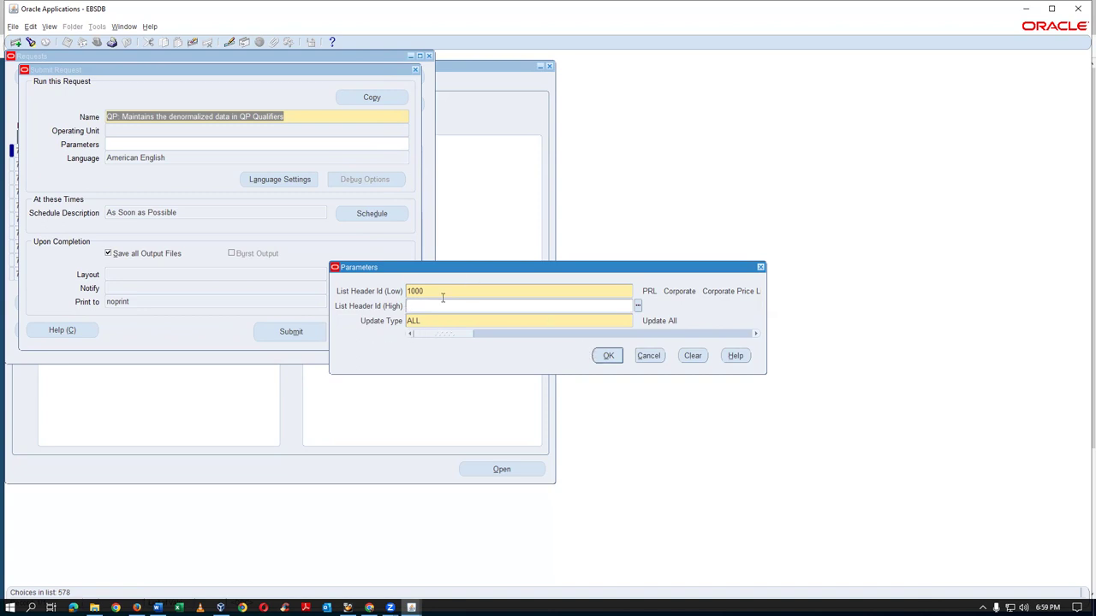
click(608, 356)
click(318, 336)
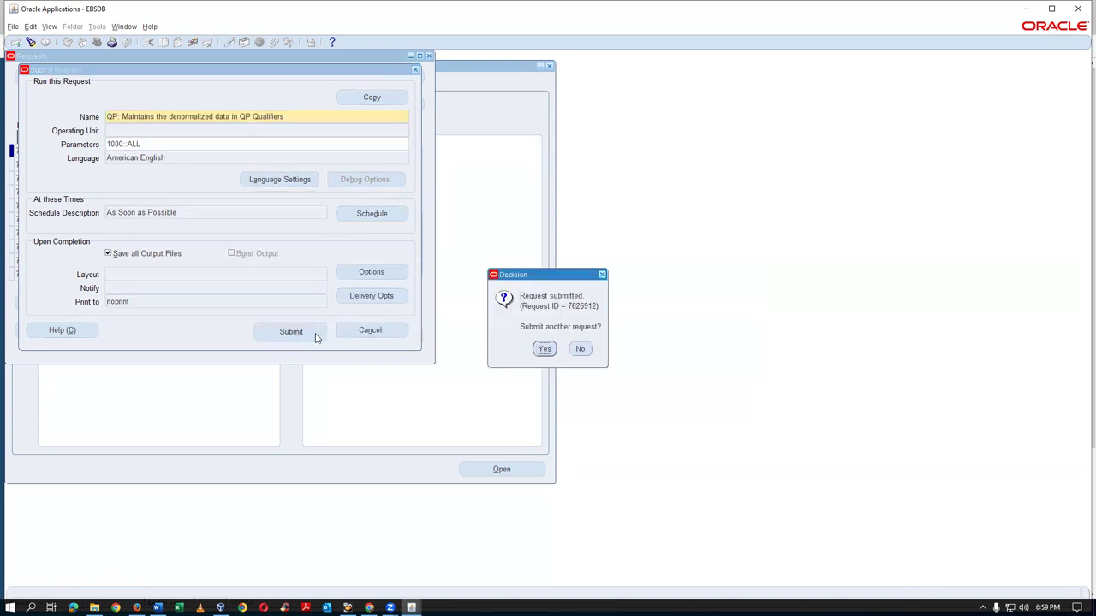
Step: Refresh until request 7626912 shows Completed Normal, then close the Requests window
click(580, 349)
click(75, 80)
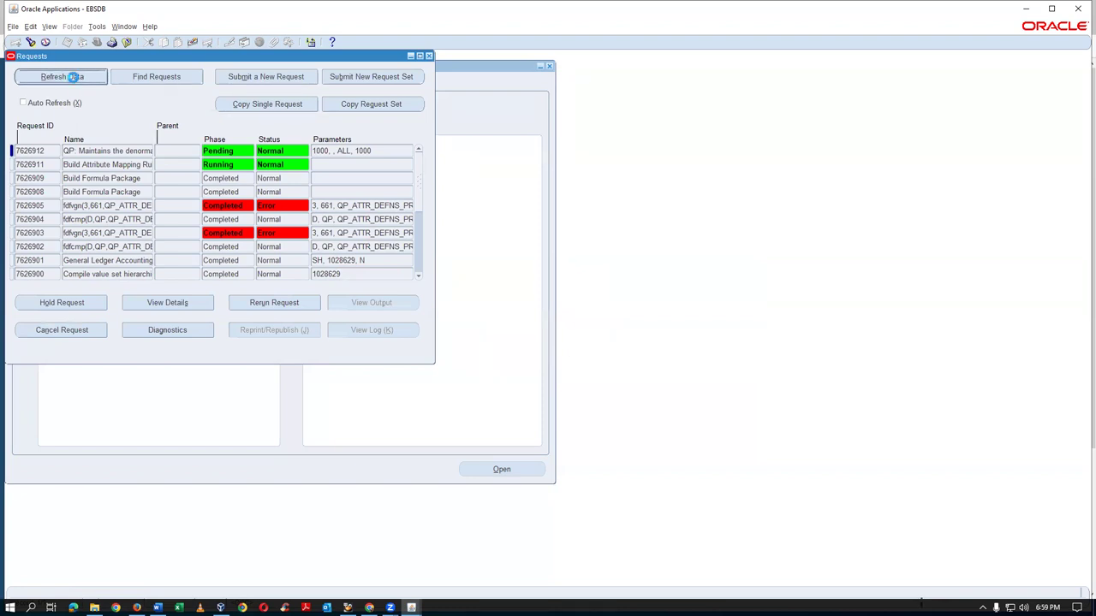
click(58, 78)
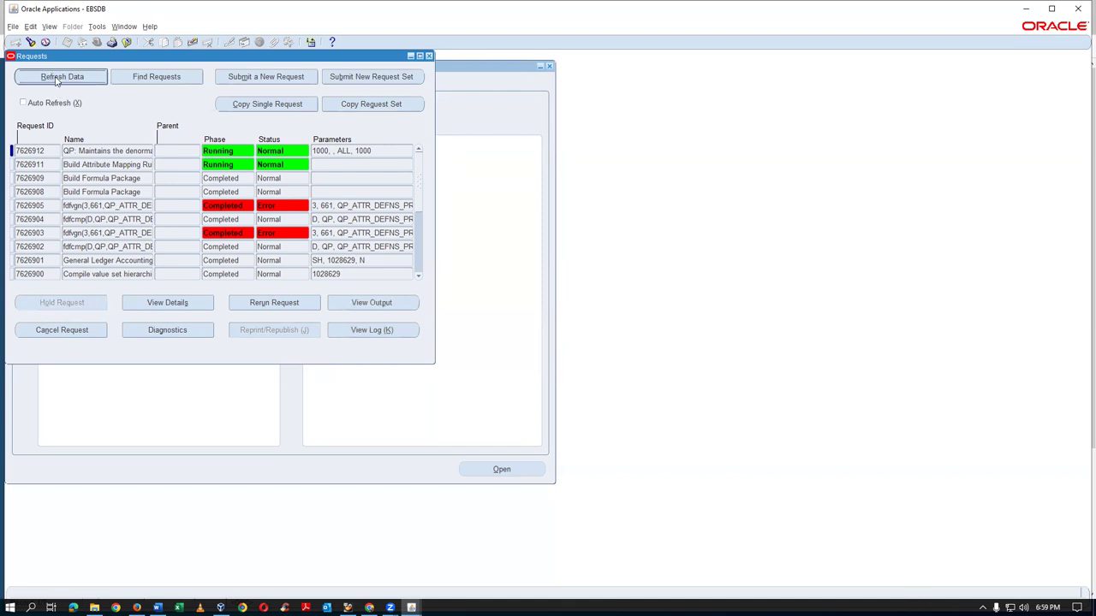
click(57, 79)
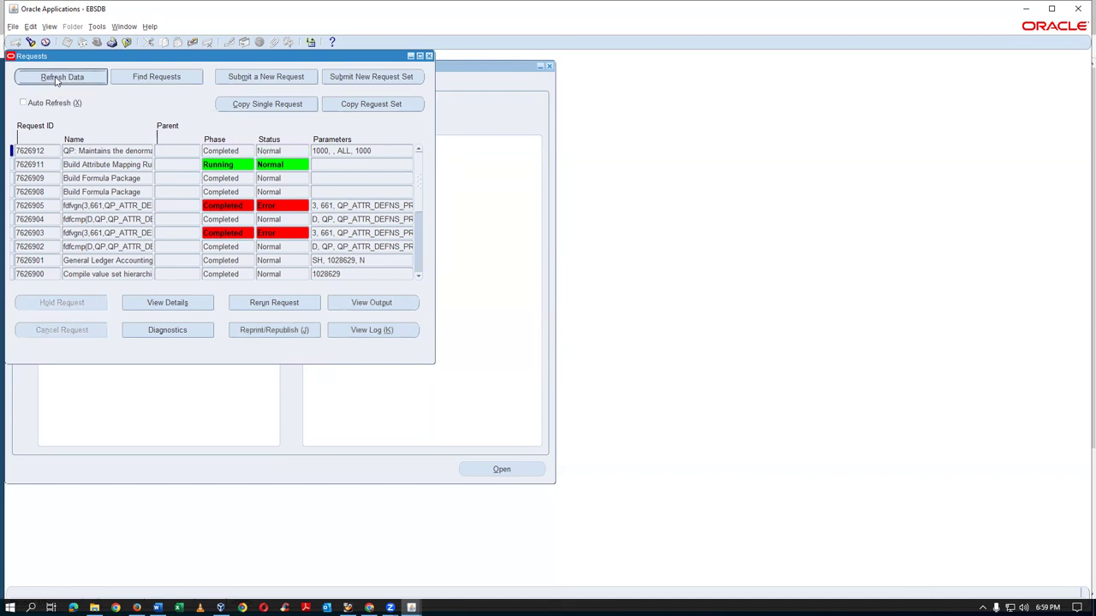
click(57, 79)
click(54, 76)
click(56, 78)
click(429, 56)
Step: Switch responsibility to t02_om_resp1
click(168, 257)
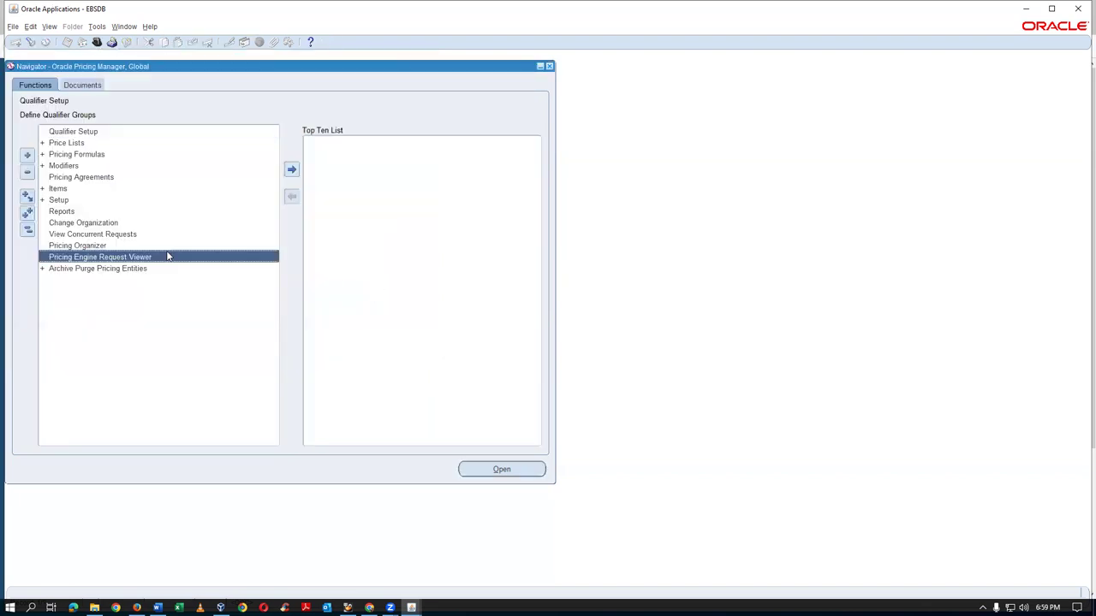
key(alt+f)
key(w)
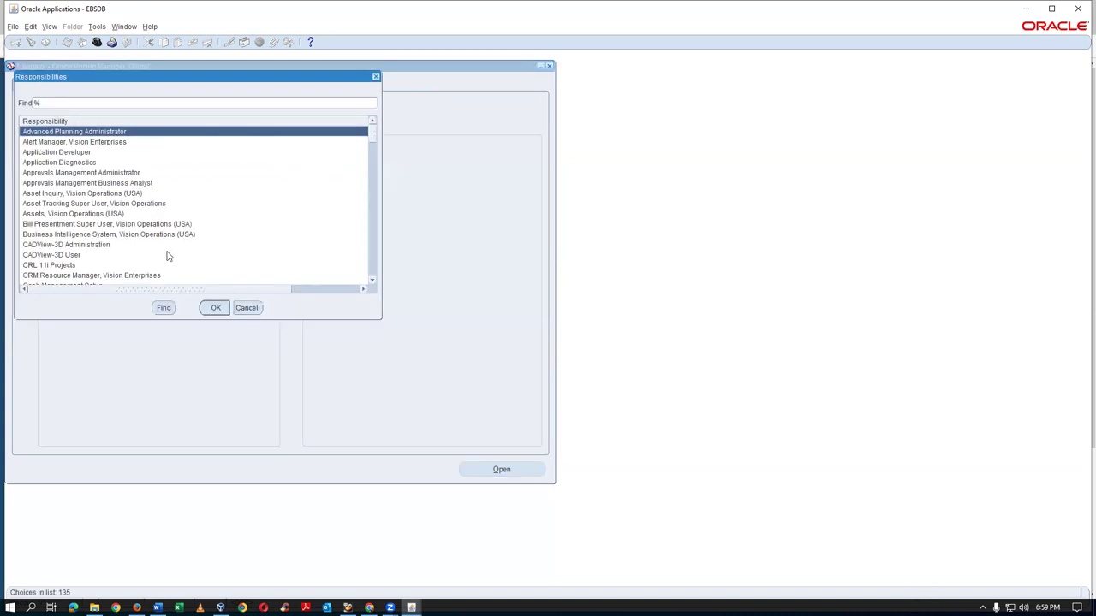
text(t)
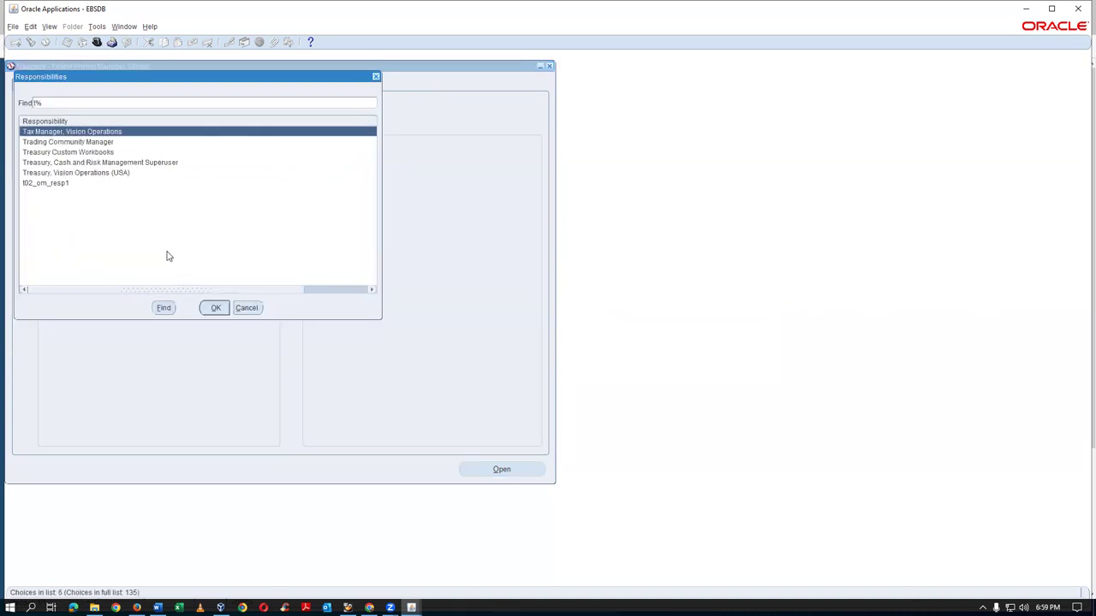
key(Down)
key(Down)
key(Down)
key(Down)
key(Down)
key(Return)
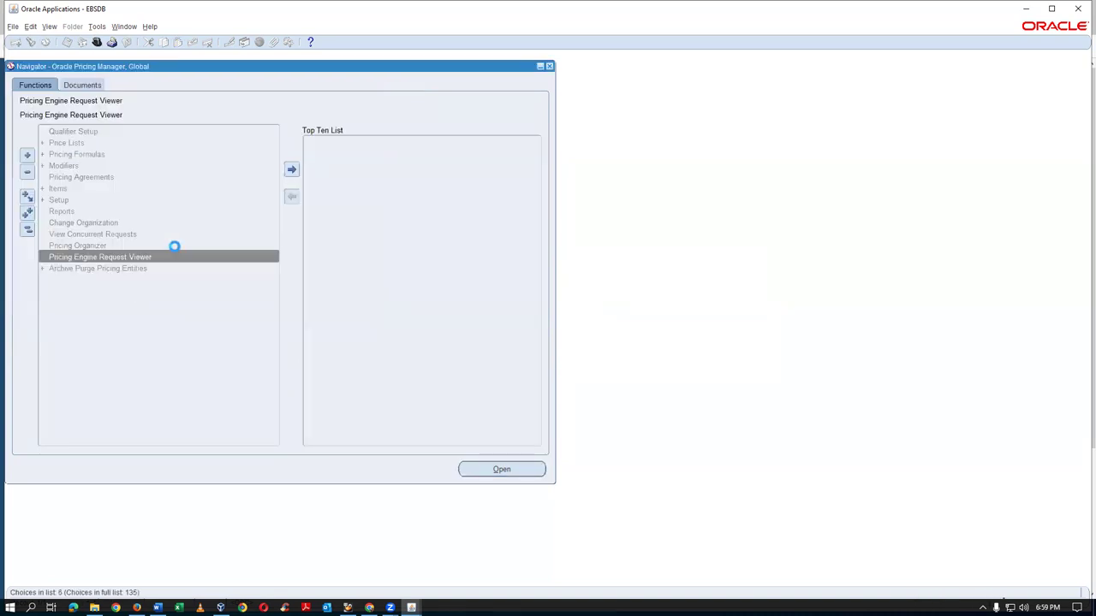
Step: Open Sales Orders and enter customer t02_cust_1 on a new order
click(347, 153)
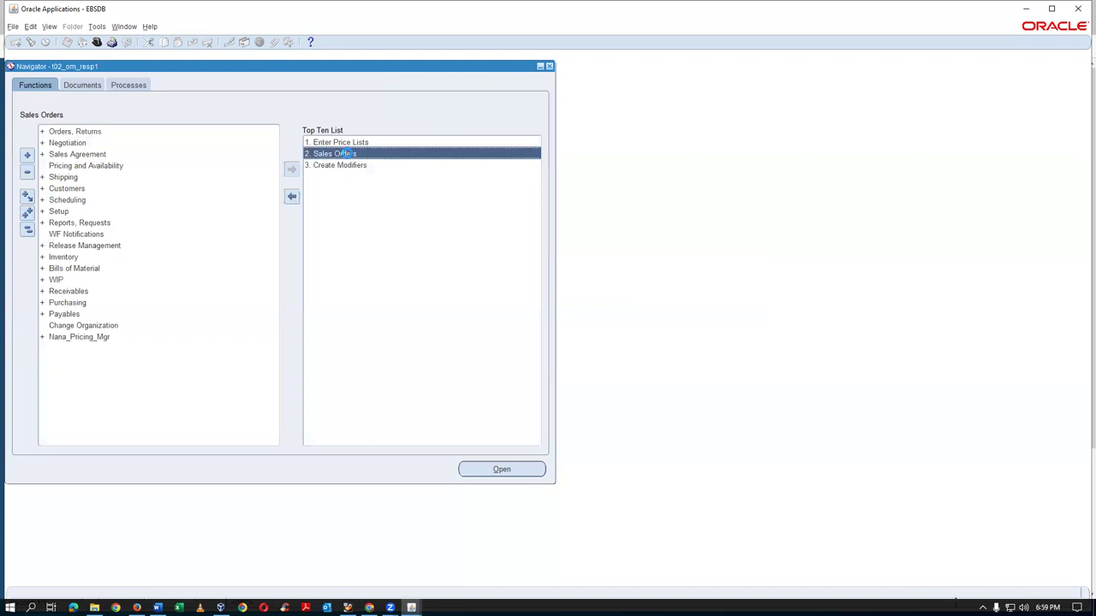
double_click(347, 153)
text(t02)
key(Tab)
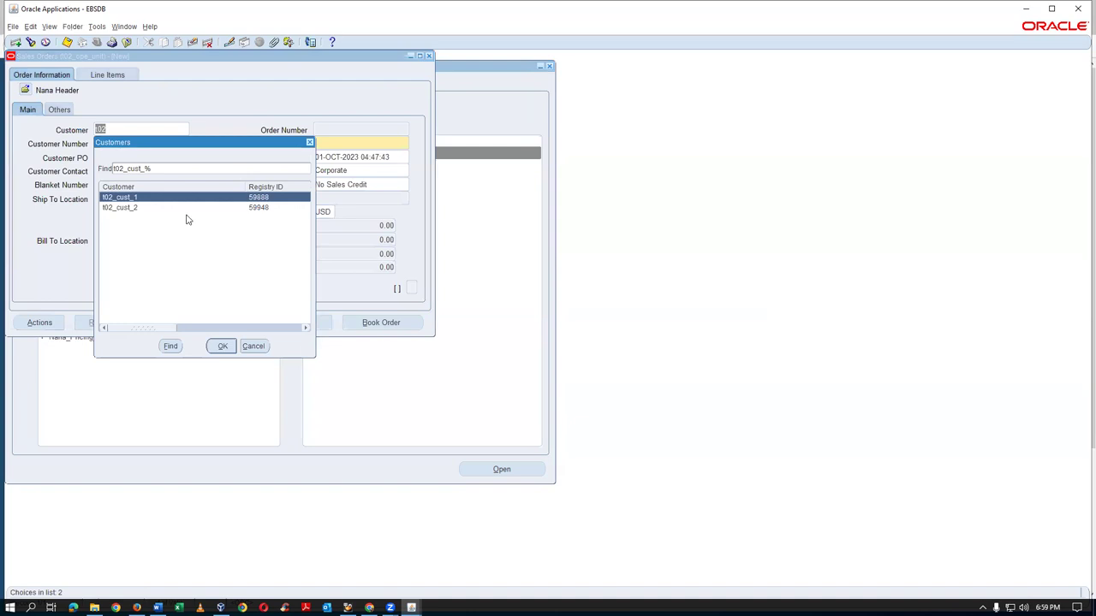
click(222, 346)
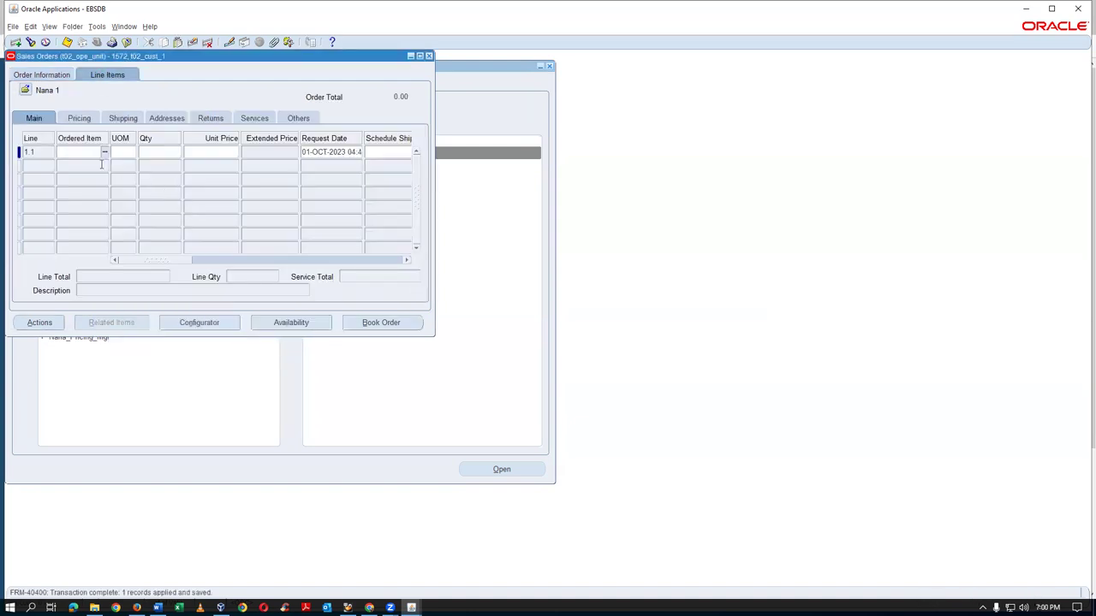
Step: Add line t02_first_item with quantity 1, dismissing the price list warning
text(t02%)
text(first)
key(Tab)
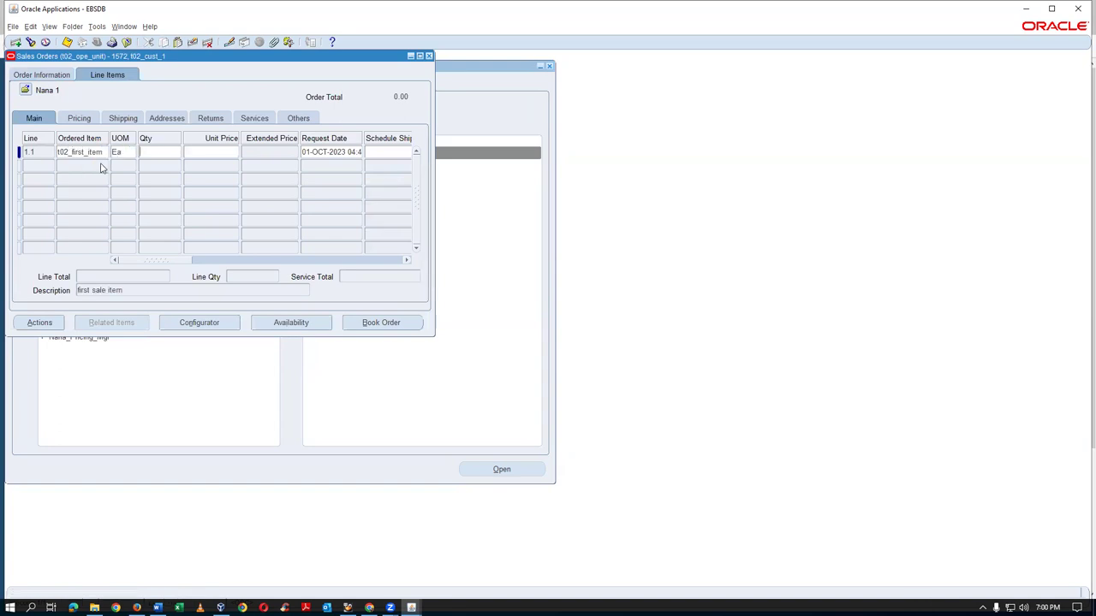
key(Tab)
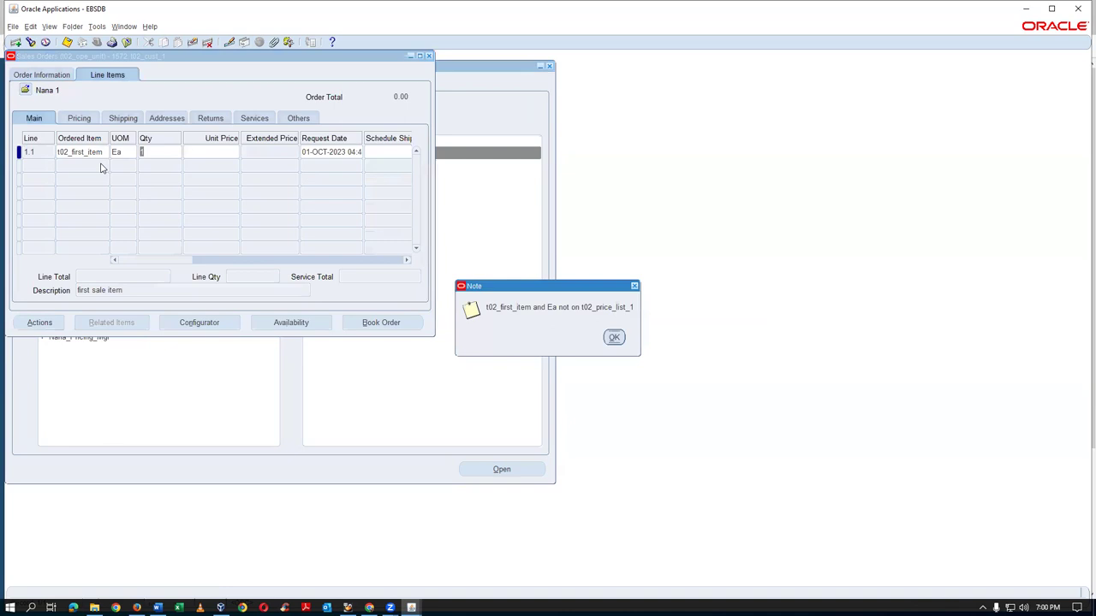
key(Return)
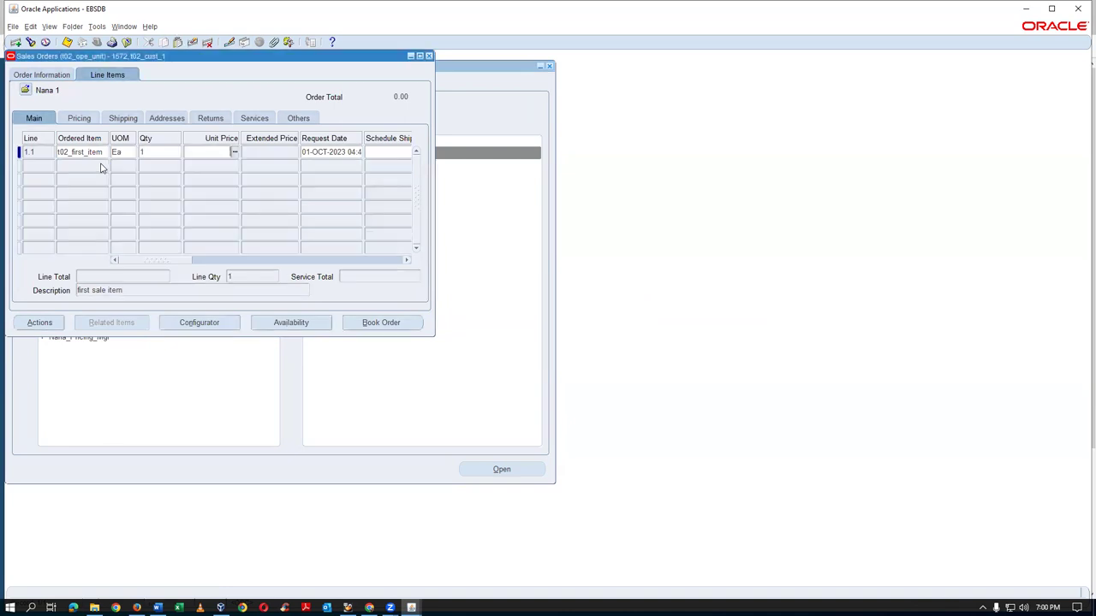
Step: Enter the line's car pricing context: age 1.0, option Std
click(81, 120)
click(179, 151)
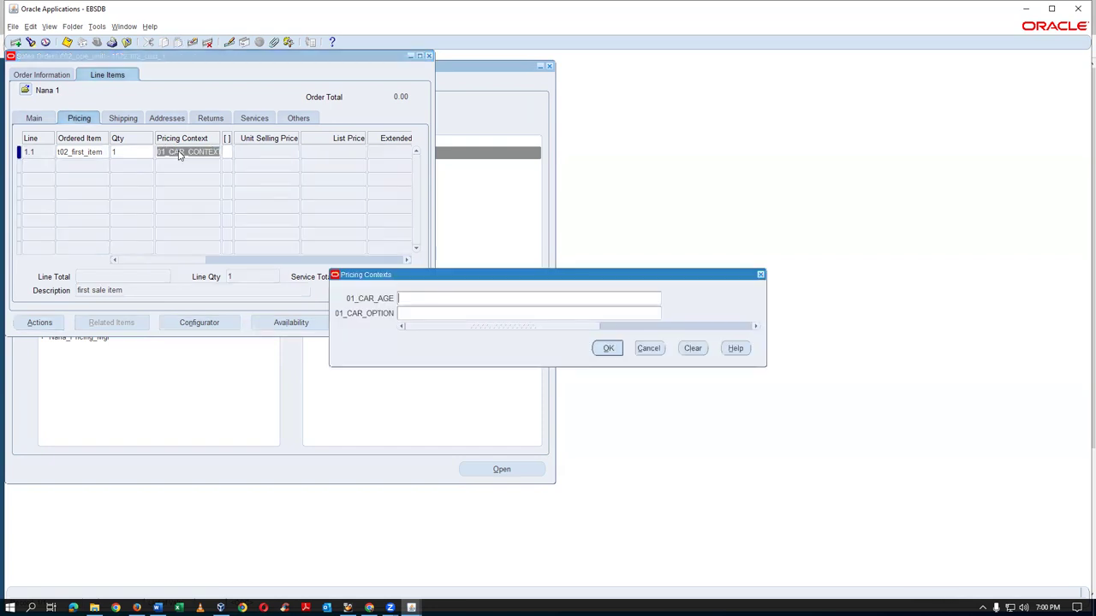
text(1.0)
key(Tab)
text(Std)
key(Tab)
click(608, 347)
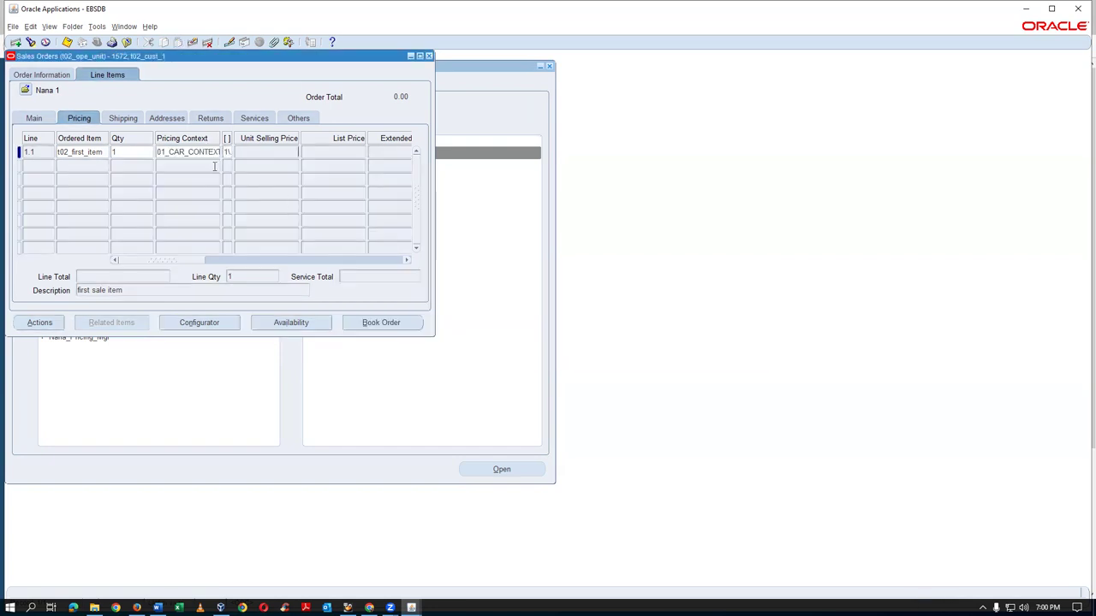
Step: Save the line and change its quantity to 3
click(47, 74)
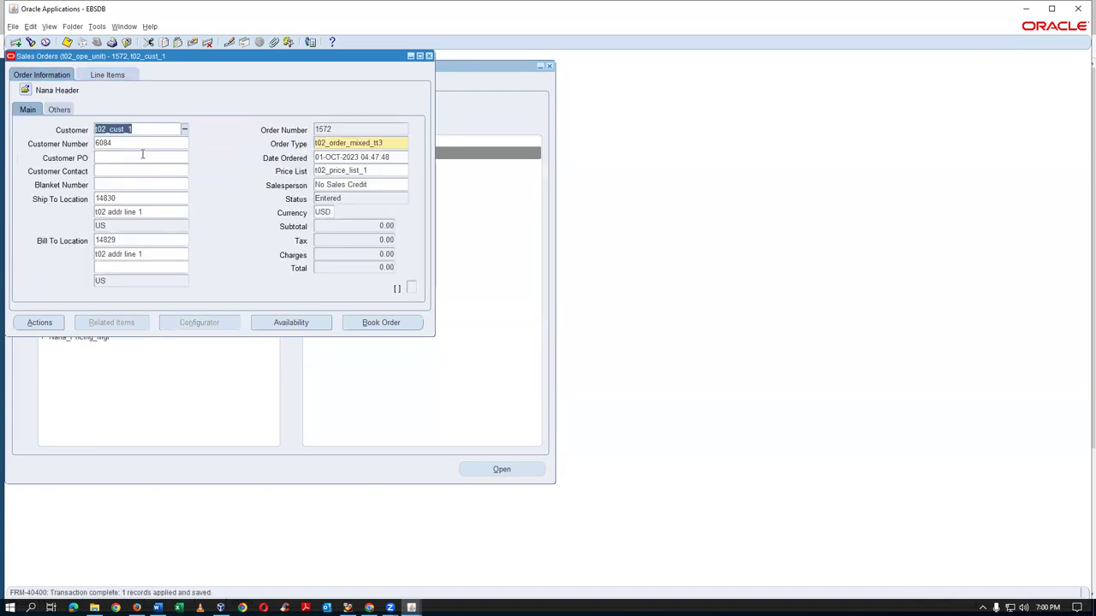
click(115, 74)
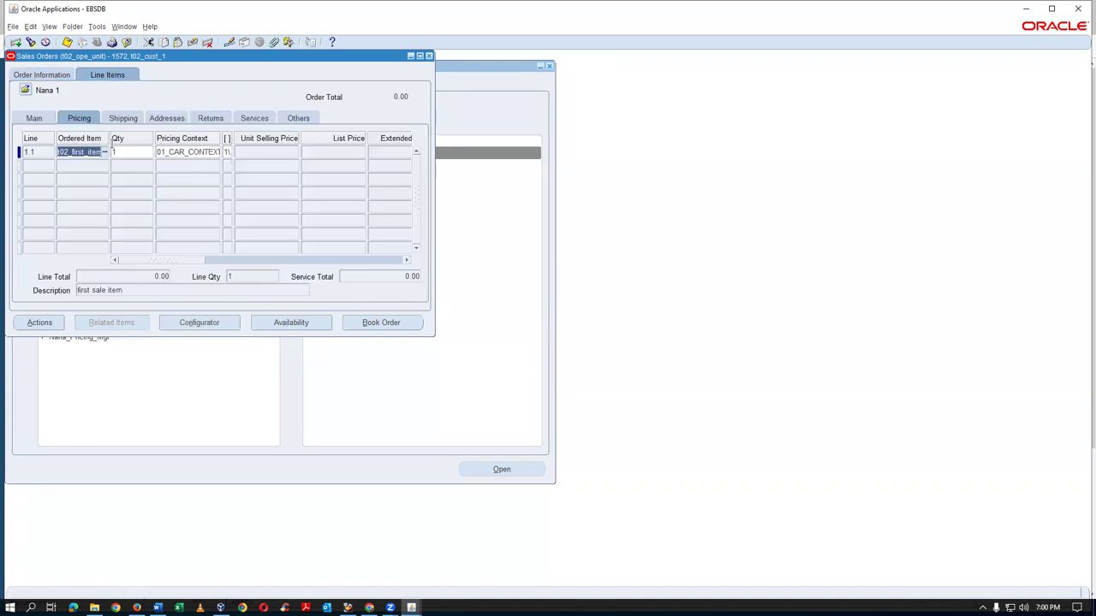
click(129, 152)
click(36, 122)
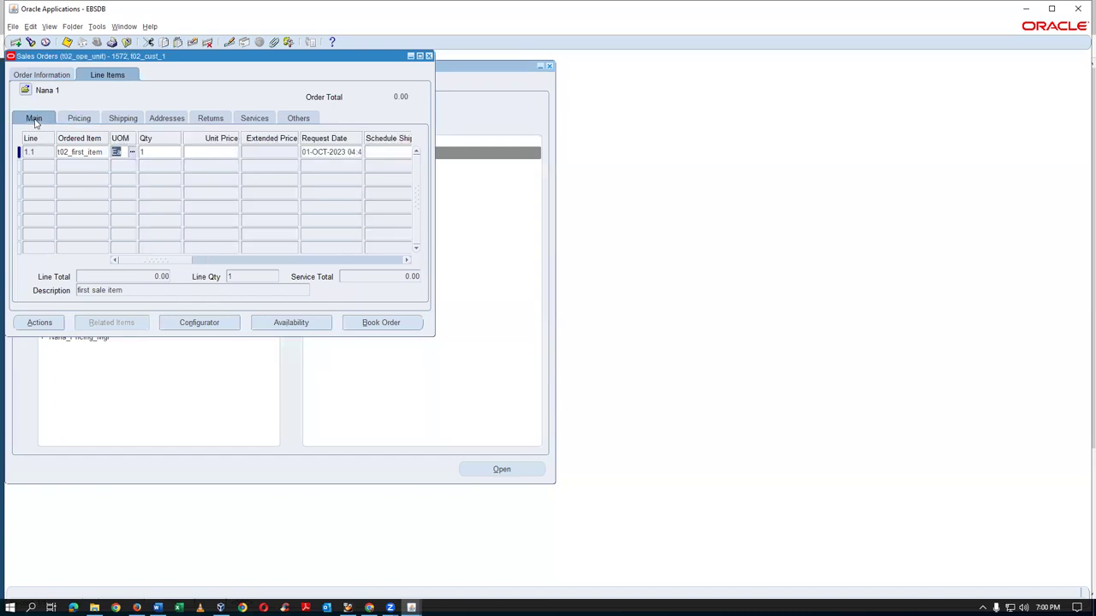
double_click(145, 153)
text(3)
key(Tab)
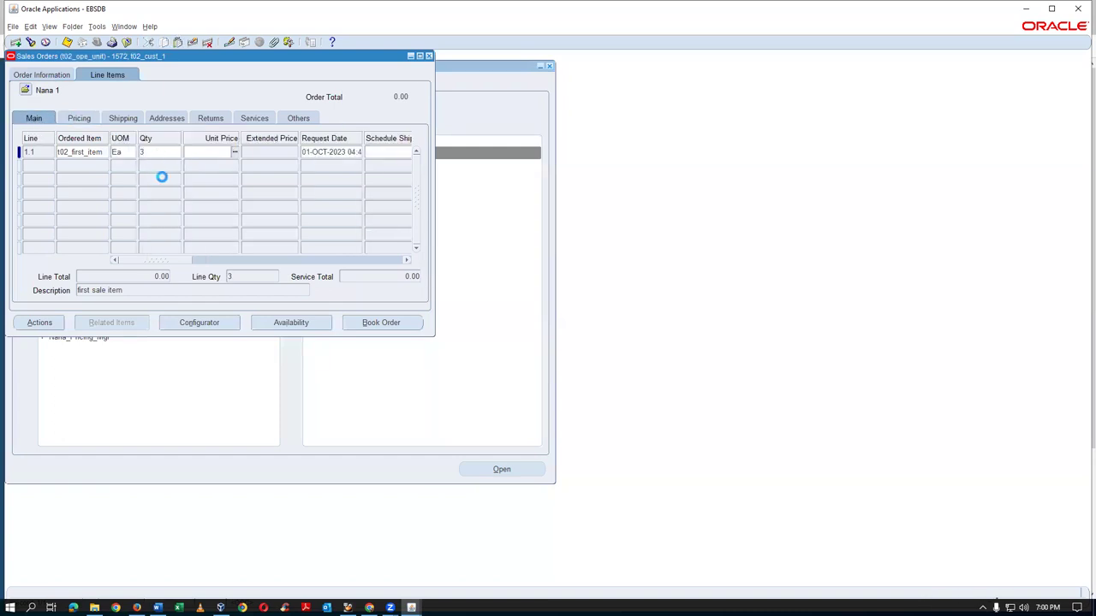
Step: Check the attribute mapping build request in View > Requests, then close Sales Orders
key(alt+v)
key(r)
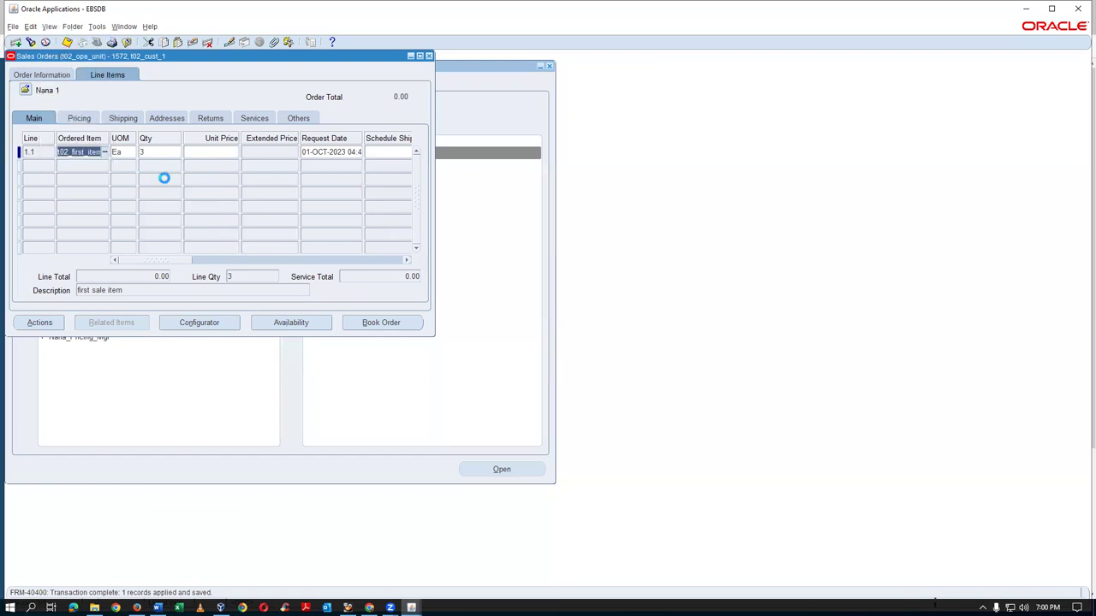
key(Return)
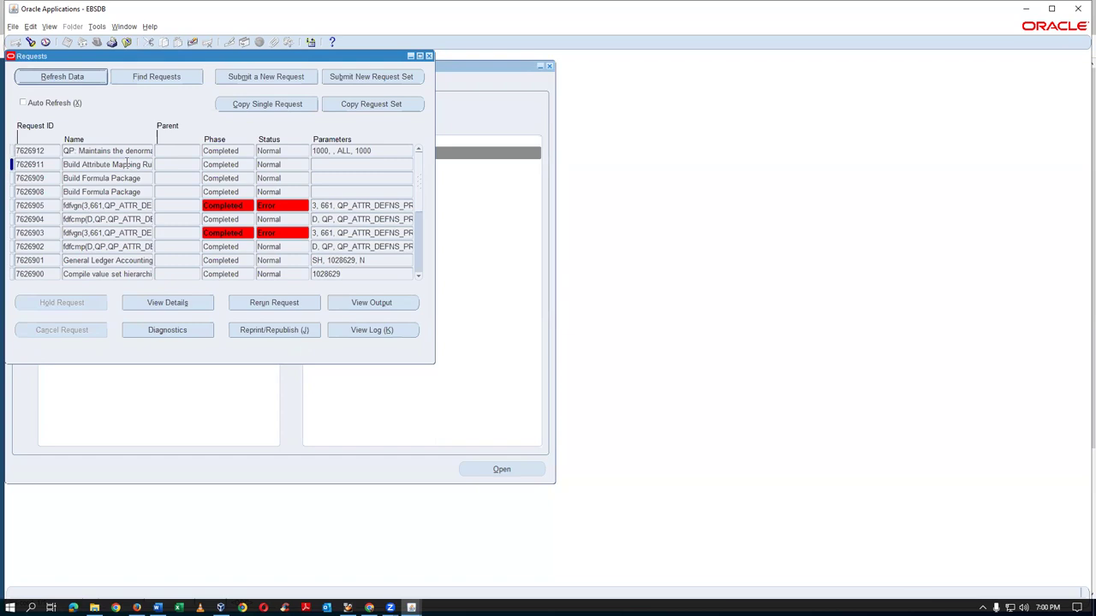
click(126, 165)
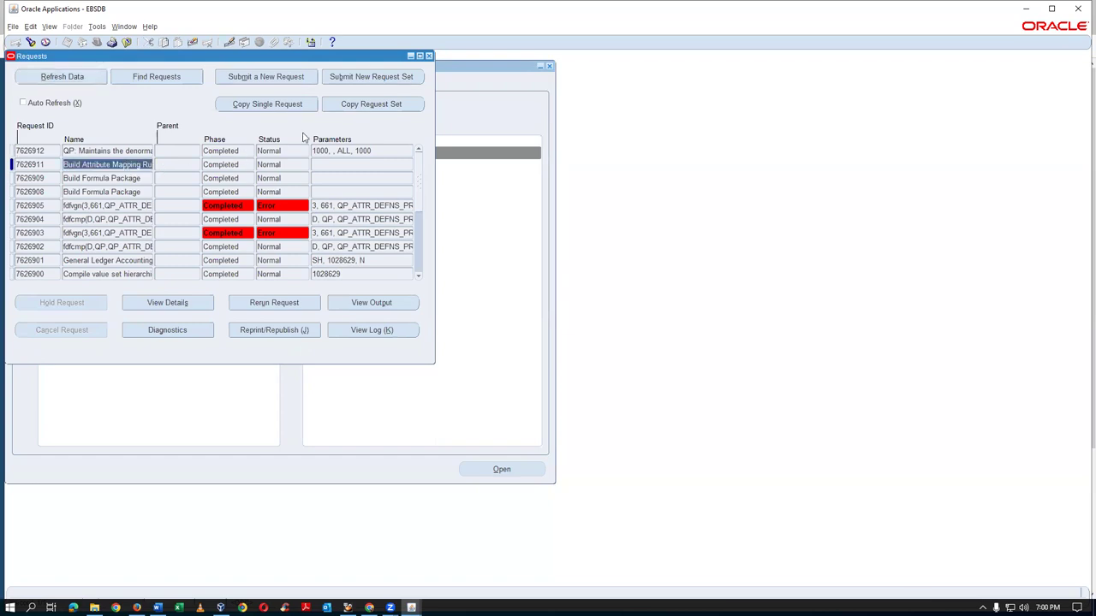
click(429, 55)
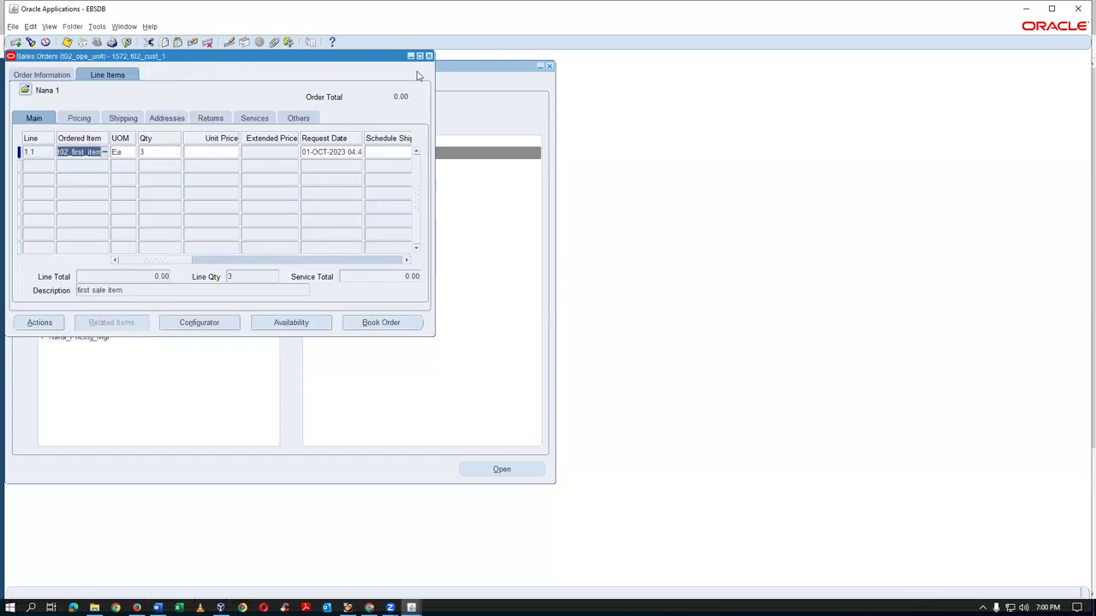
click(429, 56)
click(429, 57)
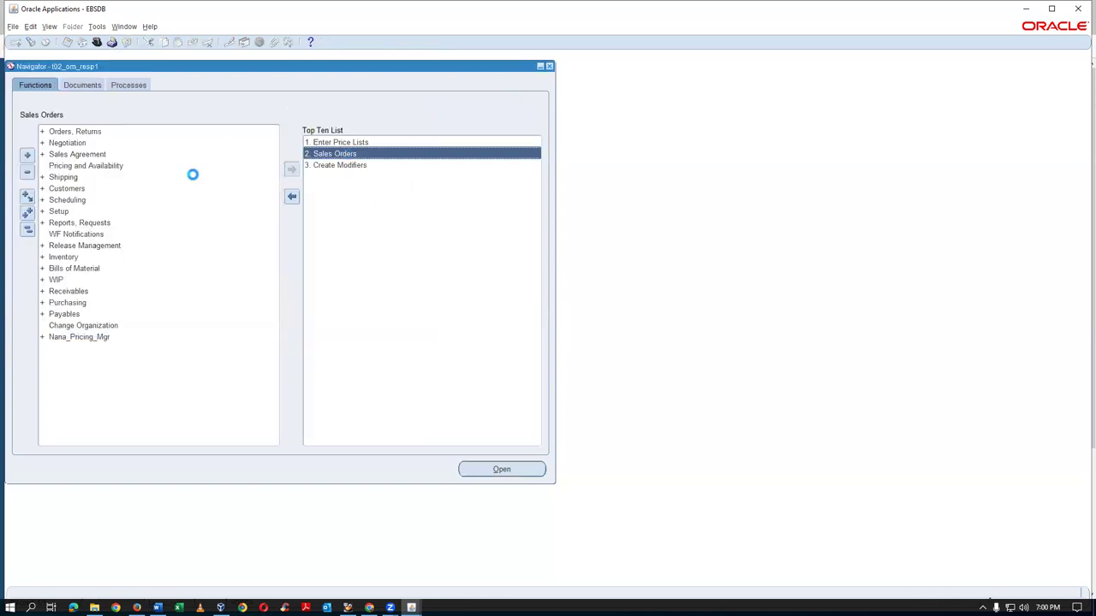
Step: Pick the first t02 customer and add a t02_first_item line with quantity 1
text(t02%)
key(Tab)
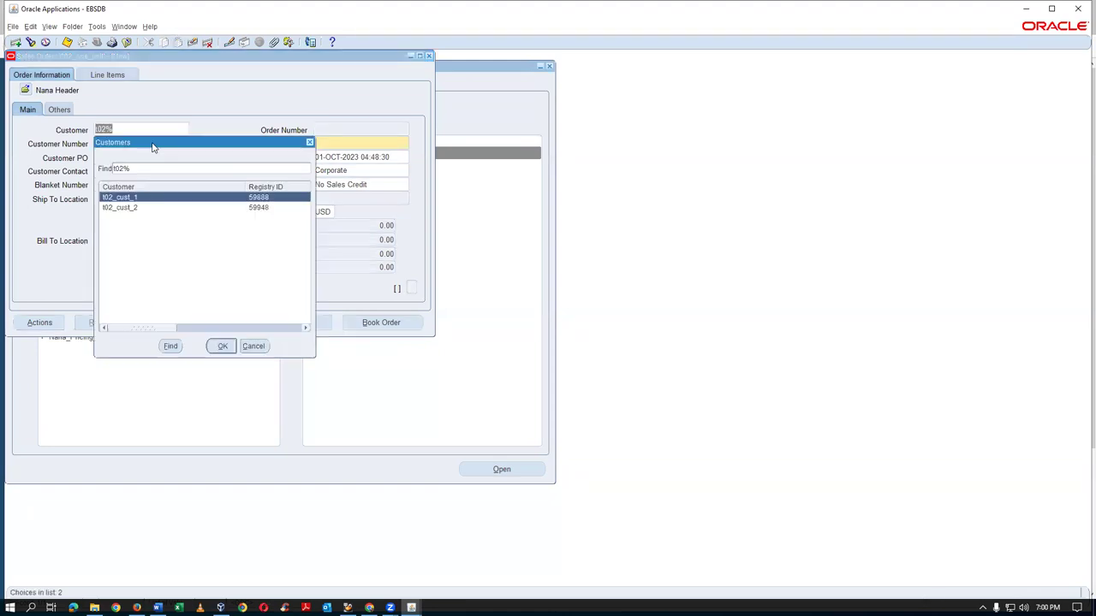
key(Return)
click(99, 74)
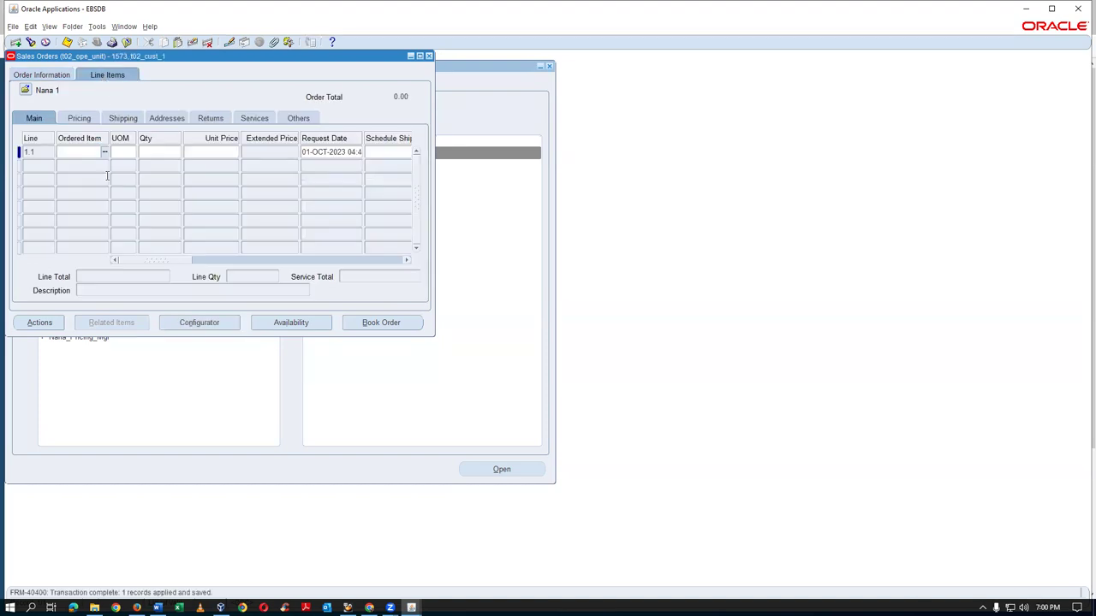
text(t02%)
key(Tab)
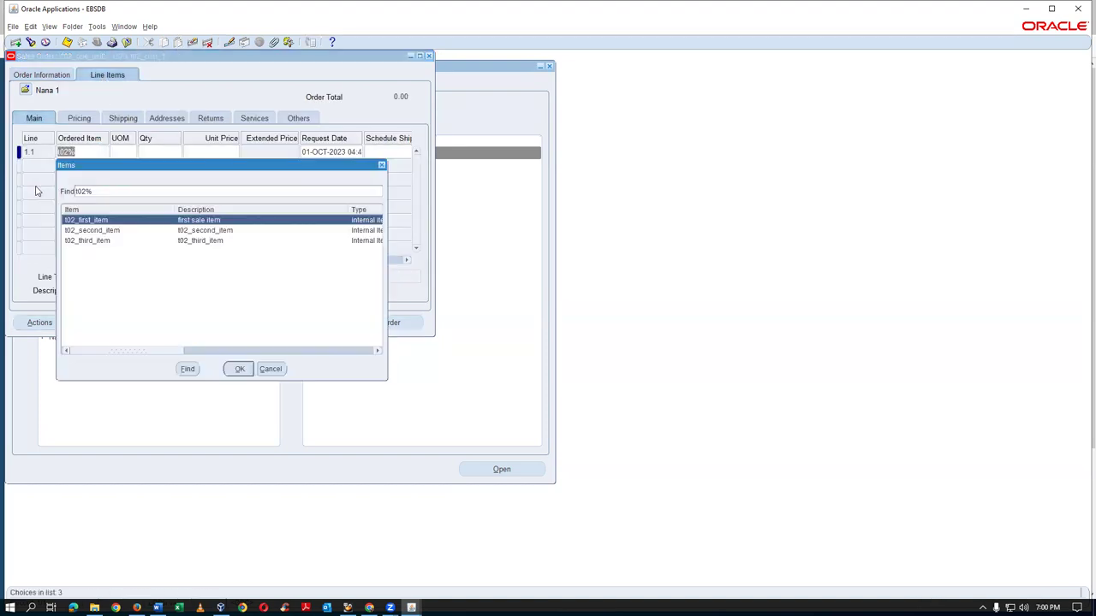
key(Return)
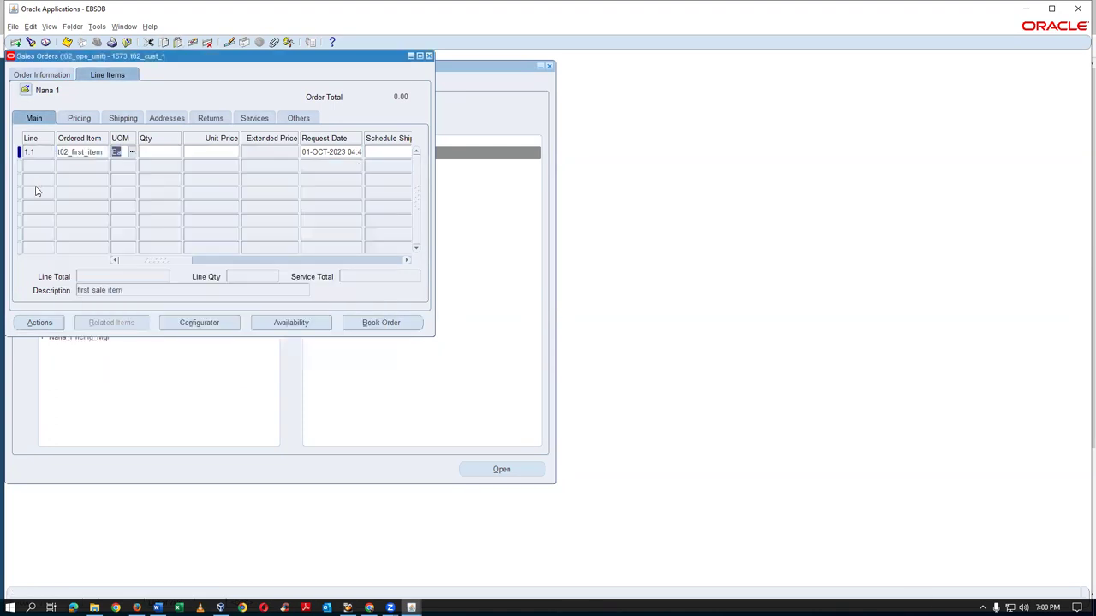
text(1)
key(Tab)
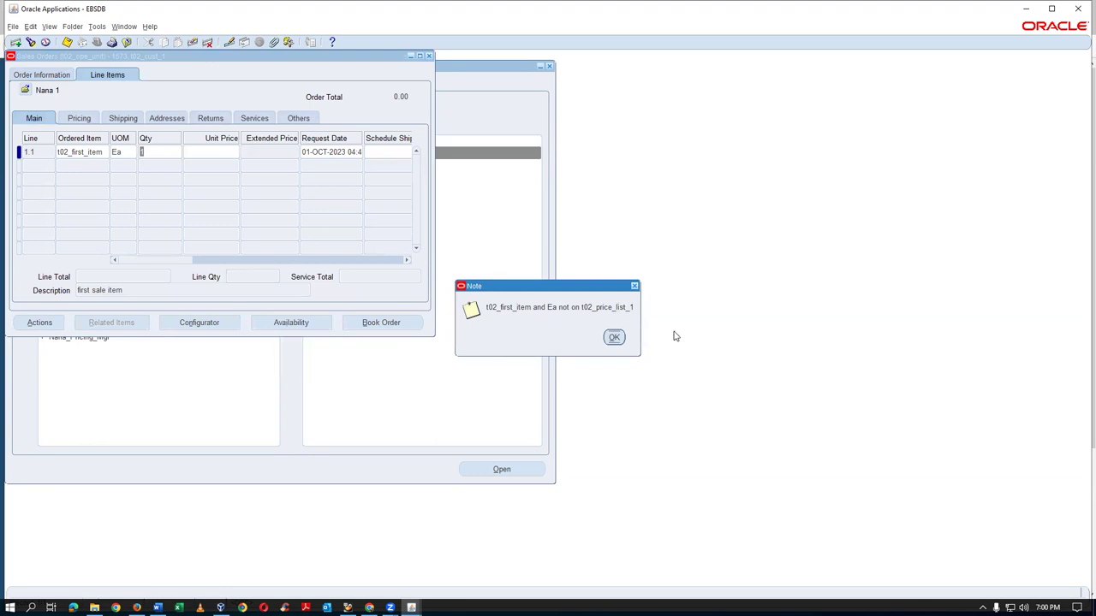
click(614, 337)
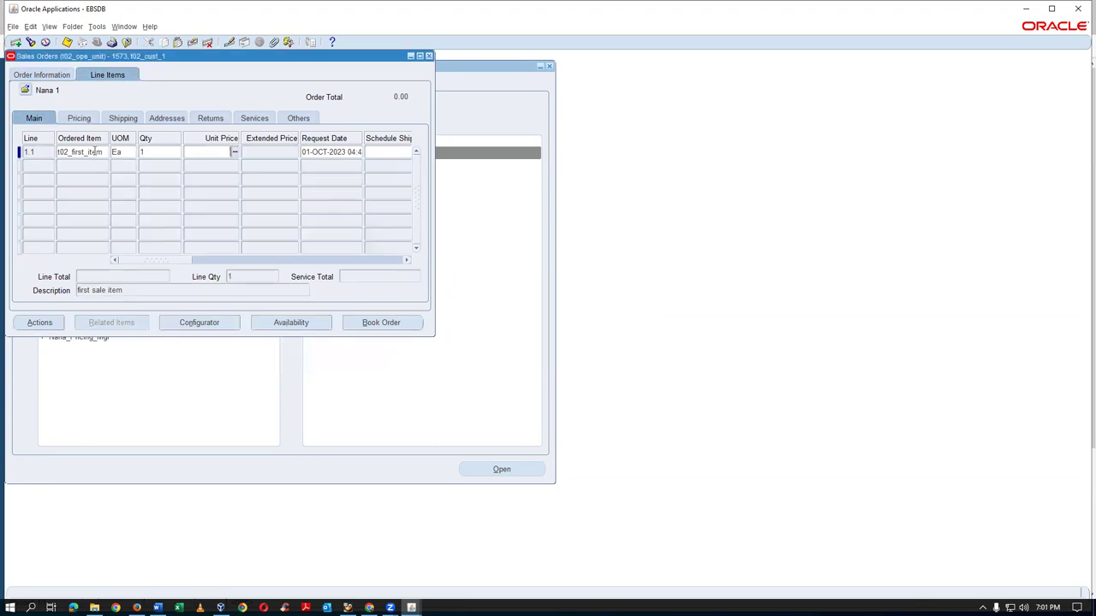
Step: Set the line's pricing context to 01_CAR_CONTEXT with car age 1.0 and option AC
click(68, 115)
click(189, 151)
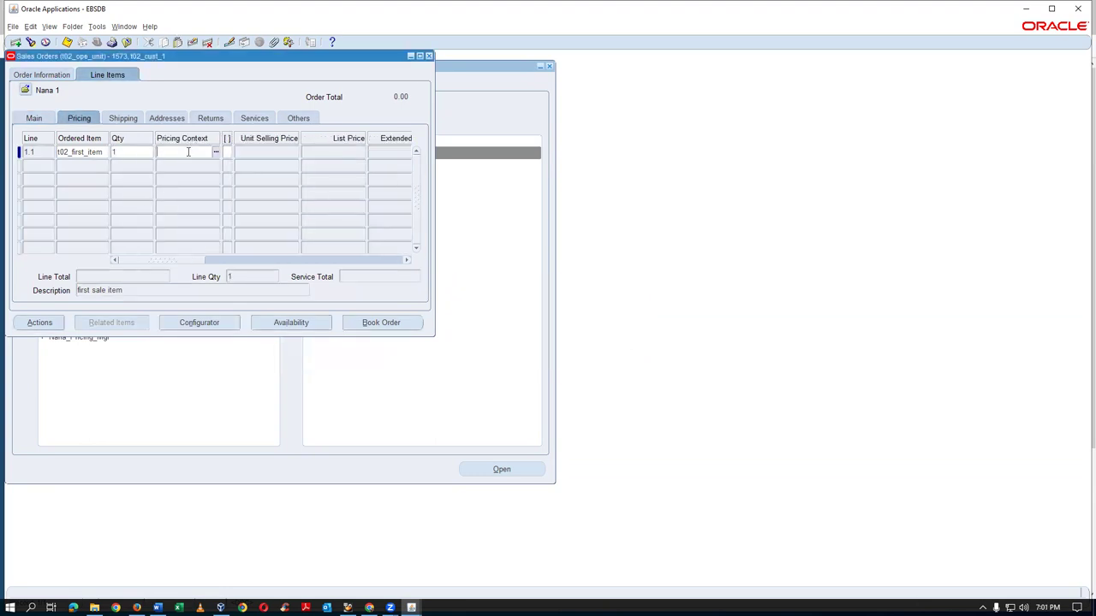
text(01)
key(Tab)
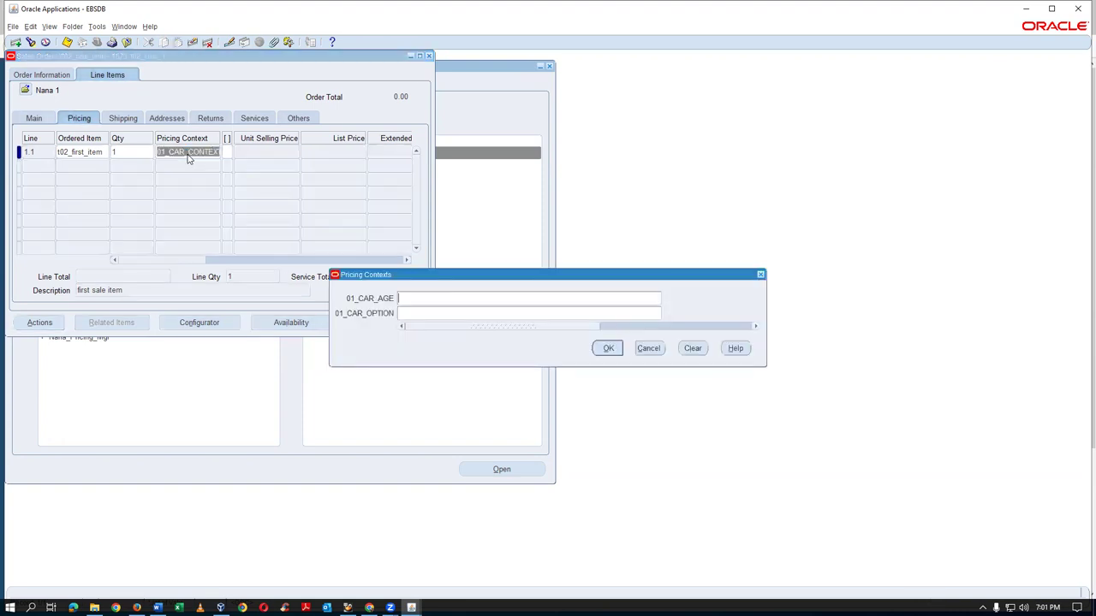
text(1.0)
key(Tab)
text(Std)
double_click(414, 312)
text(AC)
key(Tab)
click(609, 349)
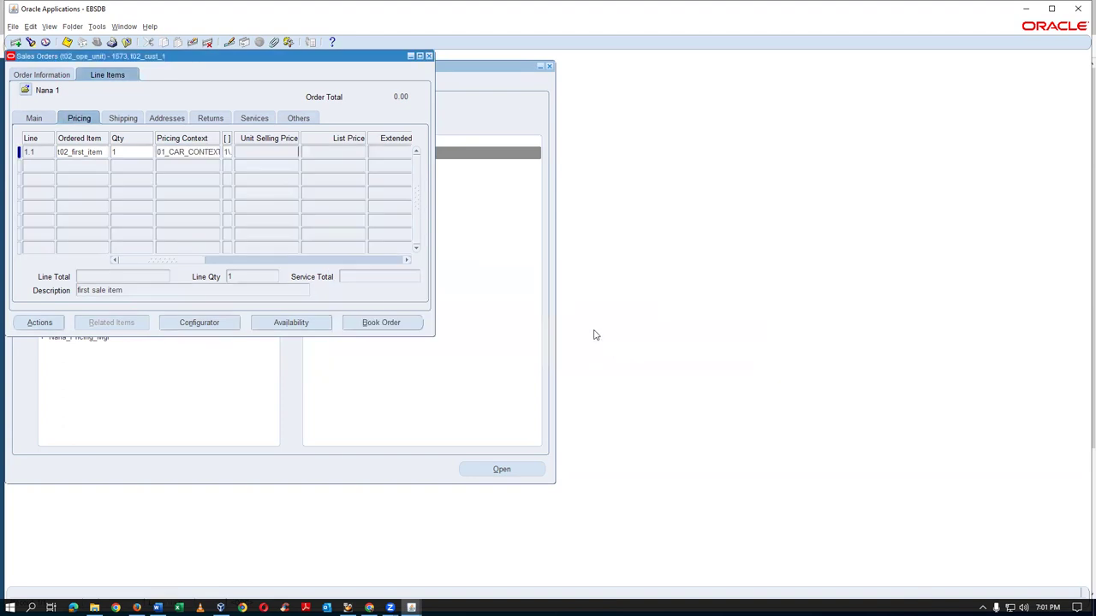
Step: Change the line quantity to 3 and save the sales order
click(35, 119)
click(172, 152)
text(3)
key(Tab)
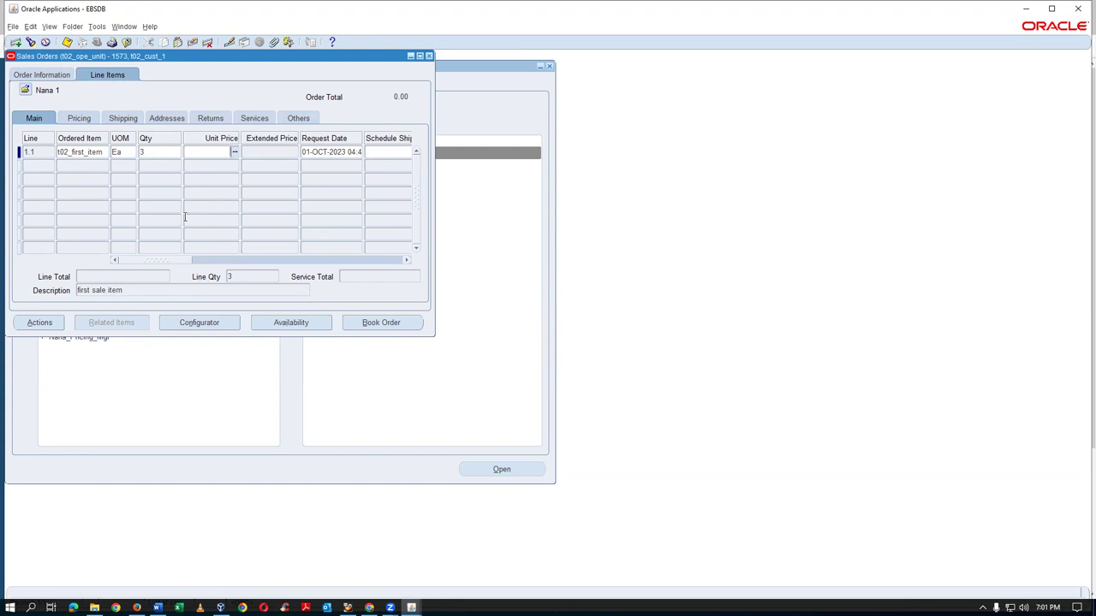
key(ctrl+s)
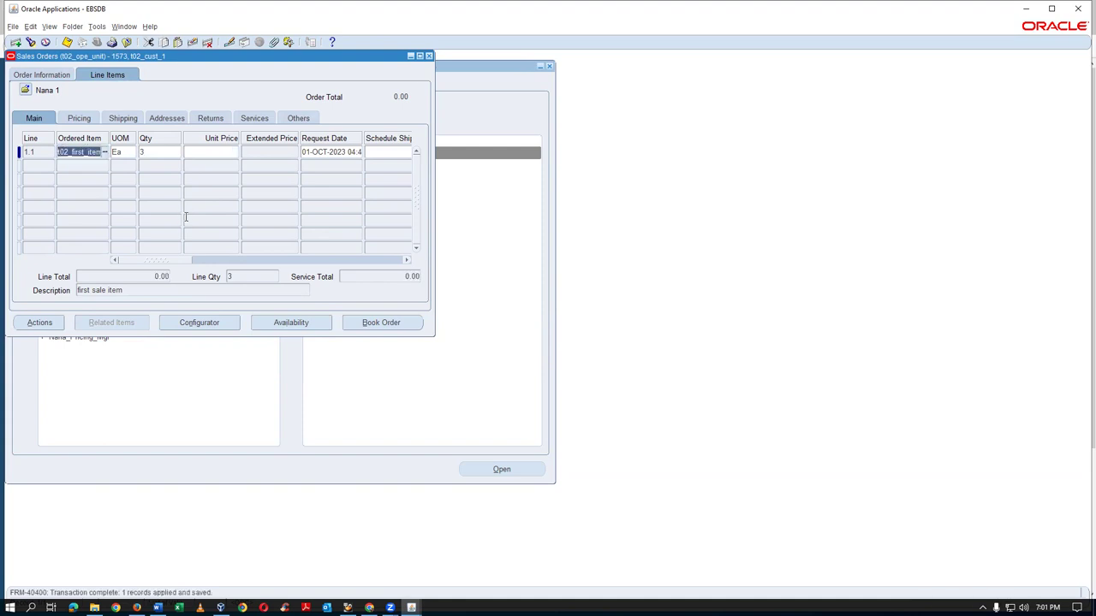
Step: Close the sales order form, browse the Orders, Returns functions, then leave Oracle Forms
click(428, 55)
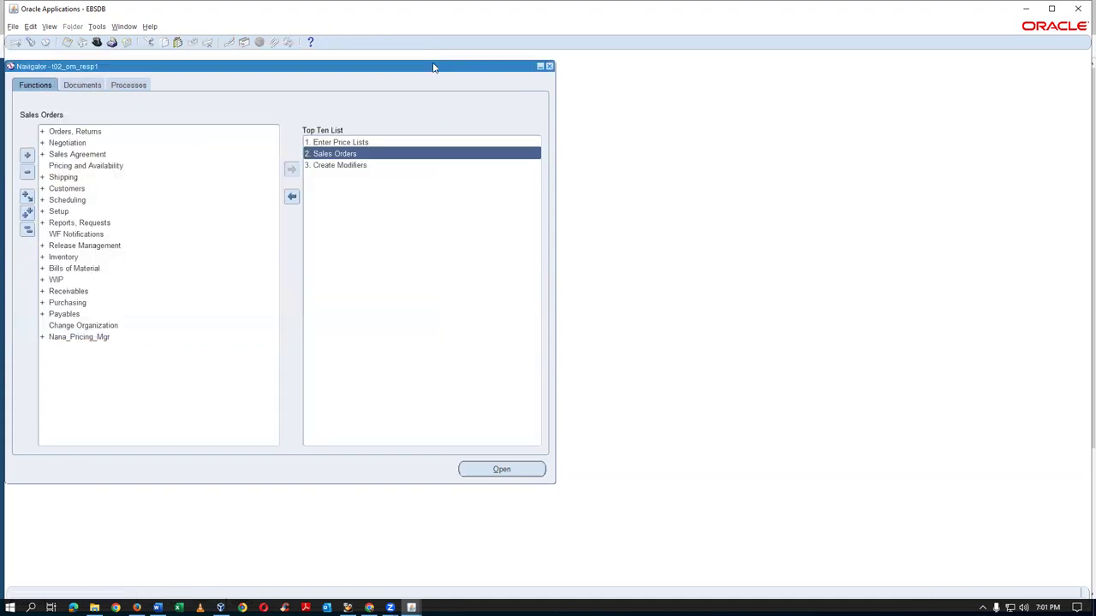
click(28, 231)
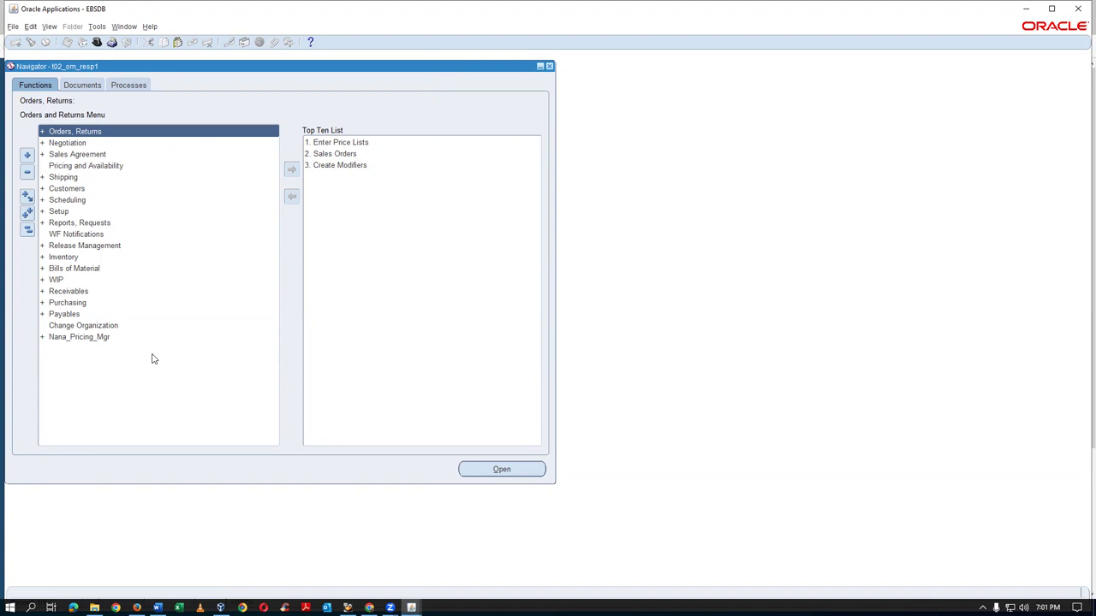
click(135, 340)
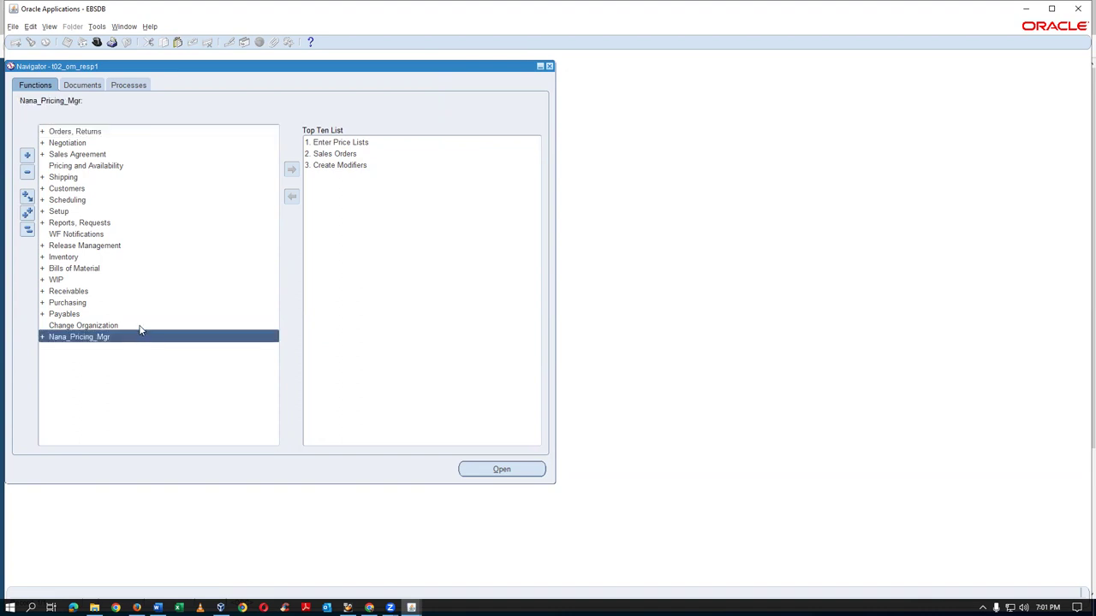
click(140, 323)
click(140, 315)
click(135, 303)
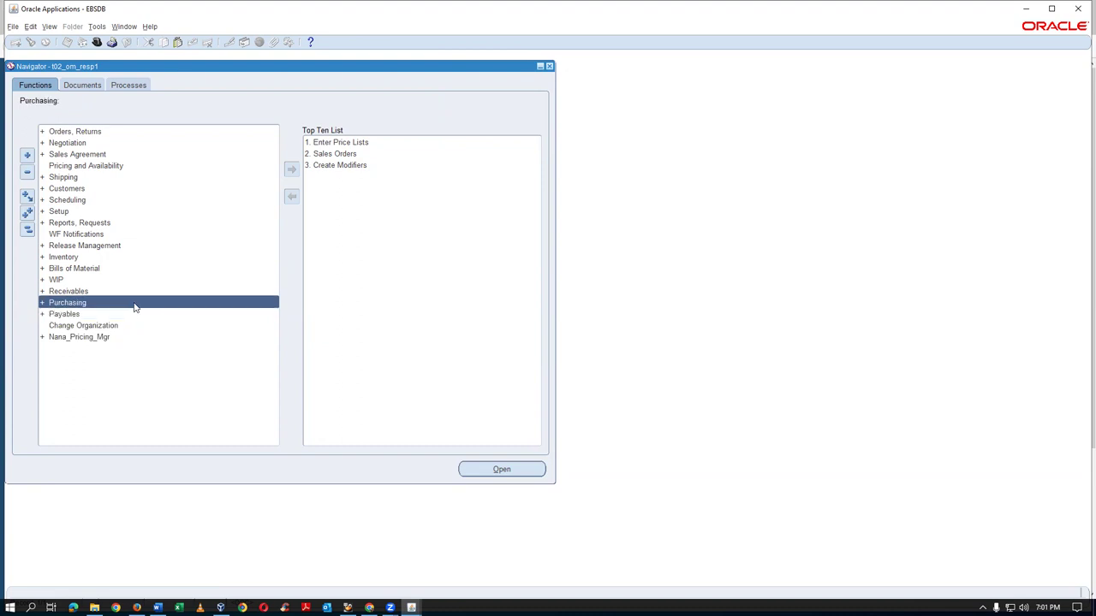
key(alt+Tab)
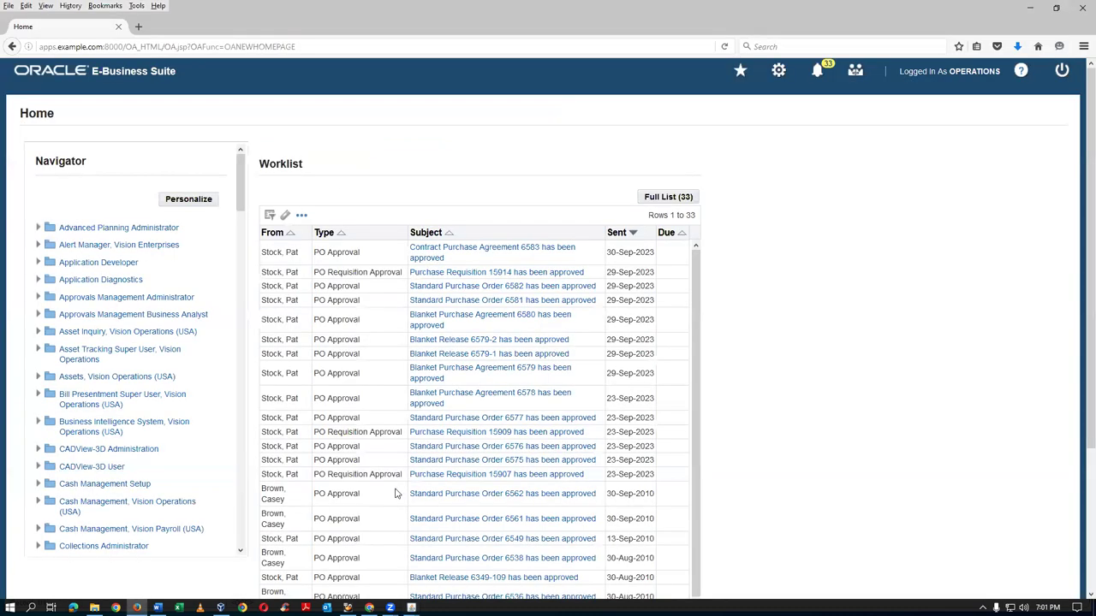
Step: Read step 11 of the Word instructions, then return to the Oracle Applications Navigator
key(alt+Tab)
click(444, 490)
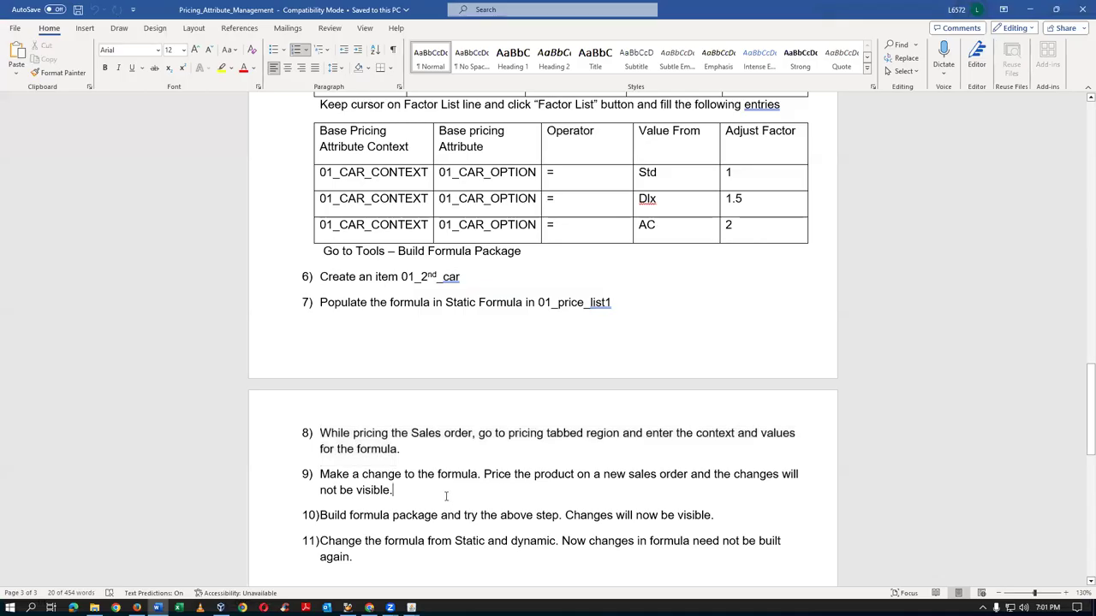
scroll(446, 493, down, 2)
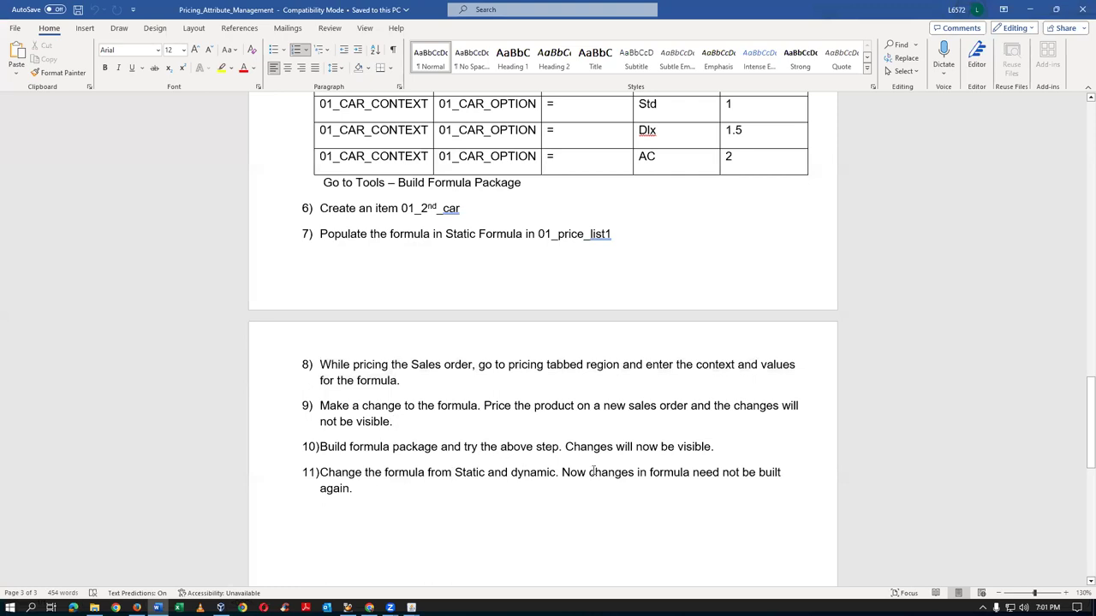
drag(537, 473, 530, 474)
key(alt+Tab)
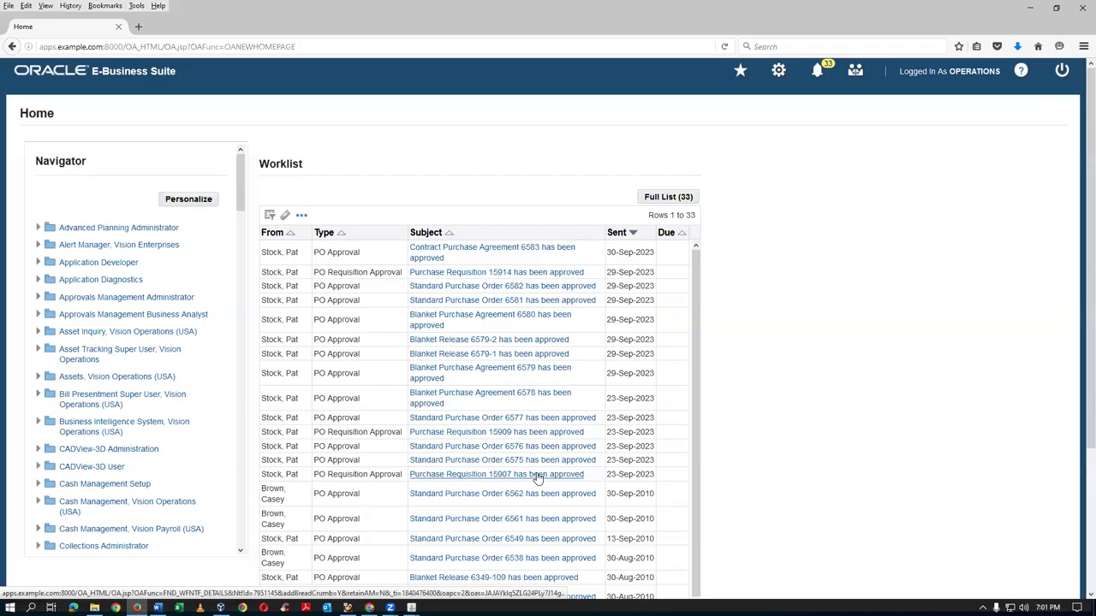
mouse_move(411, 608)
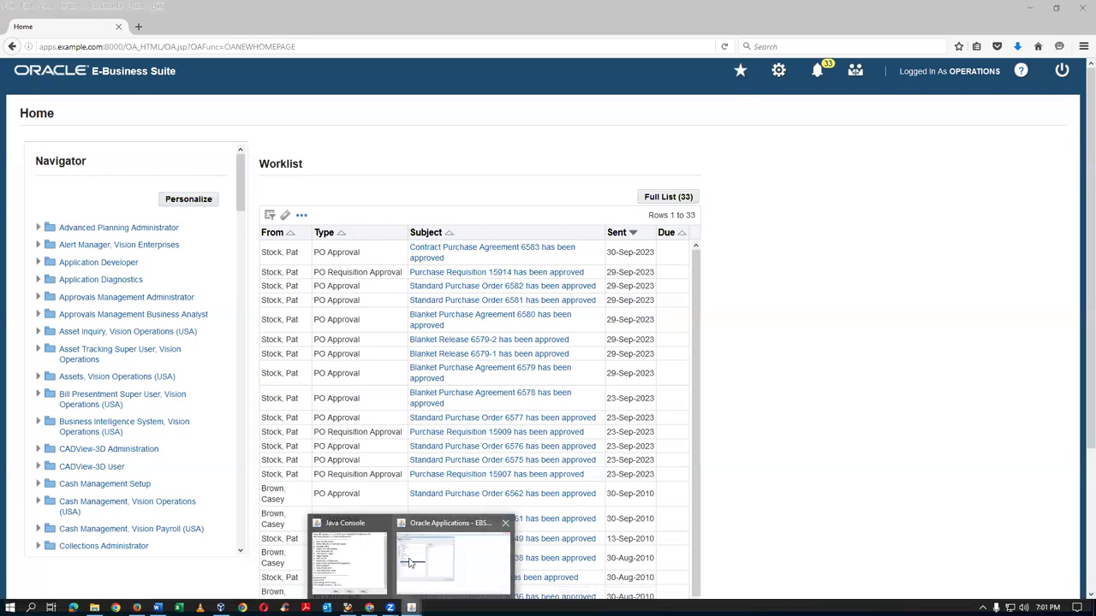
click(411, 561)
Step: Query the t02% price list in Enter Price Lists and scroll to the t02_first_item line's formulas
double_click(335, 147)
key(F11)
text(101%)
key(ctrl+F11)
text(t02%)
key(ctrl+F11)
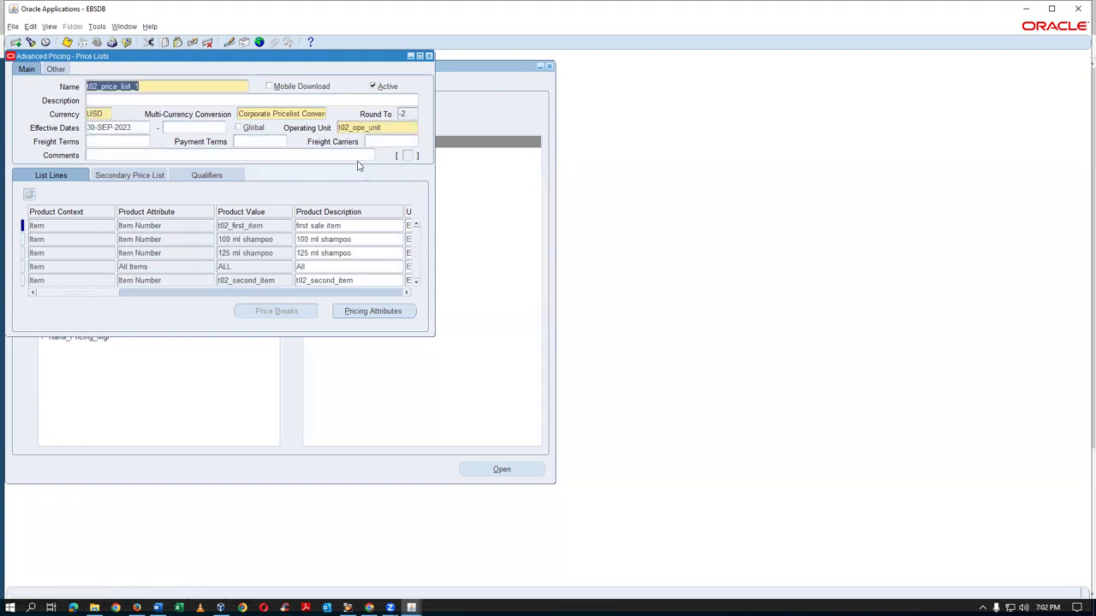
click(283, 227)
drag(109, 300, 355, 300)
Step: Move 01_car_Formula from Static Formula to Dynamic Formula, save, and close the price list
click(351, 228)
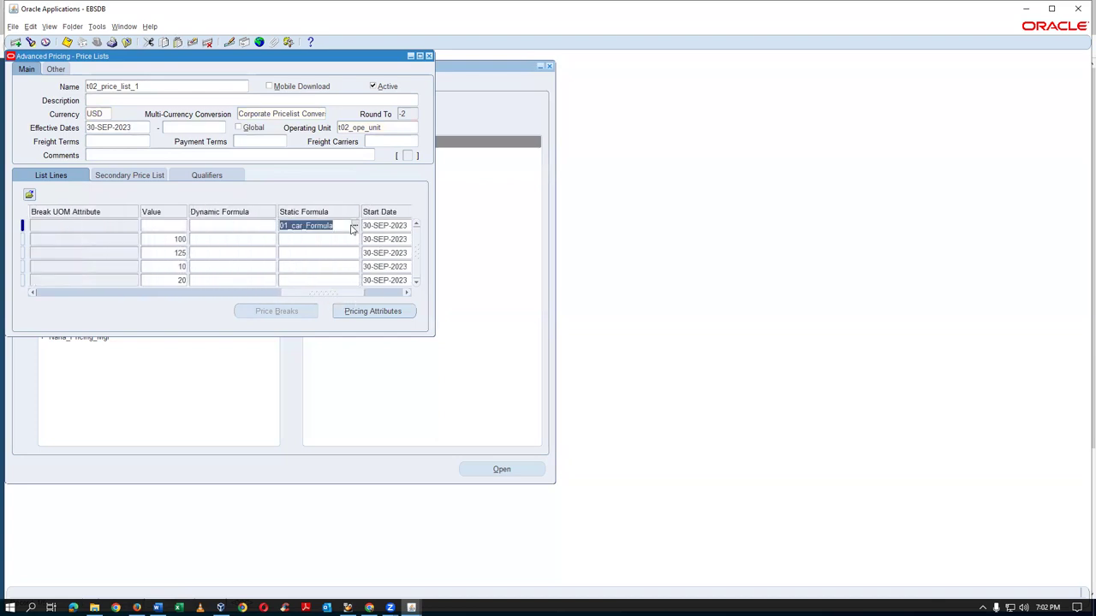
key(Delete)
click(202, 226)
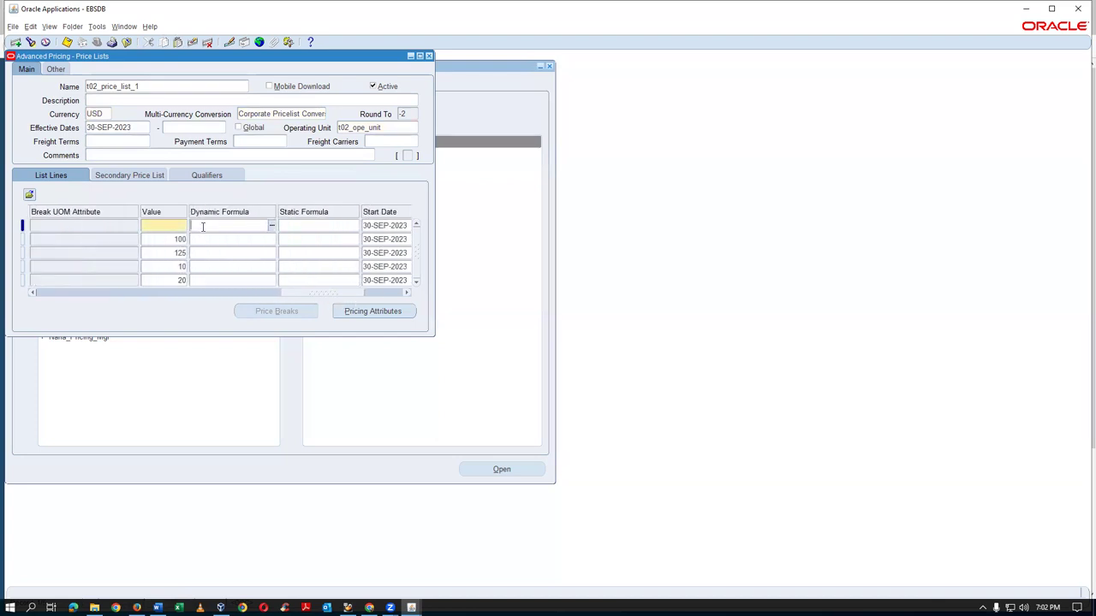
text(01_Car_Formula)
key(Tab)
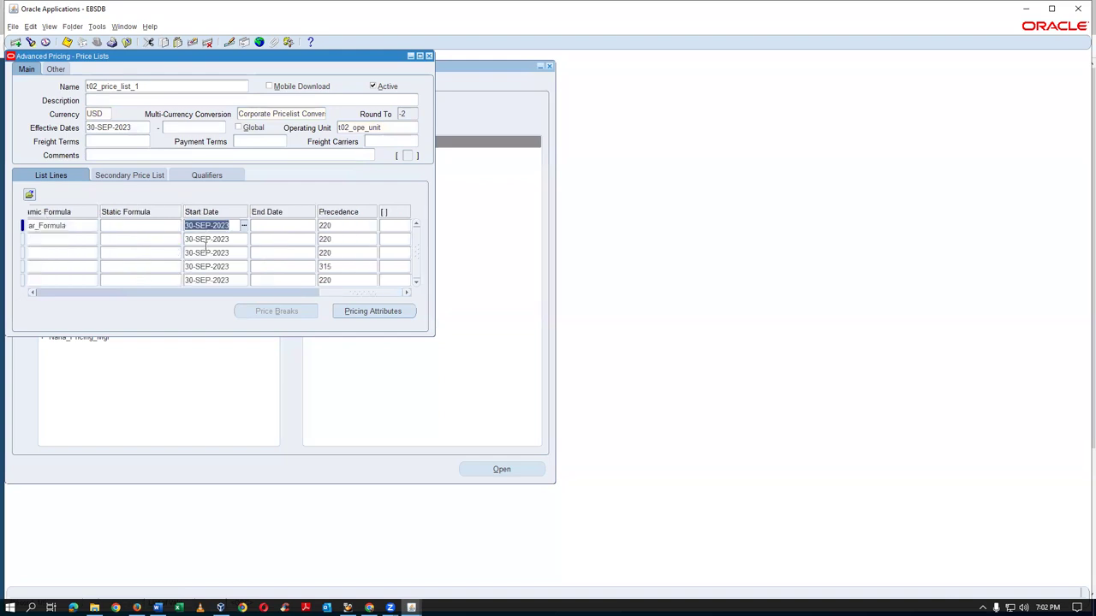
key(ctrl+s)
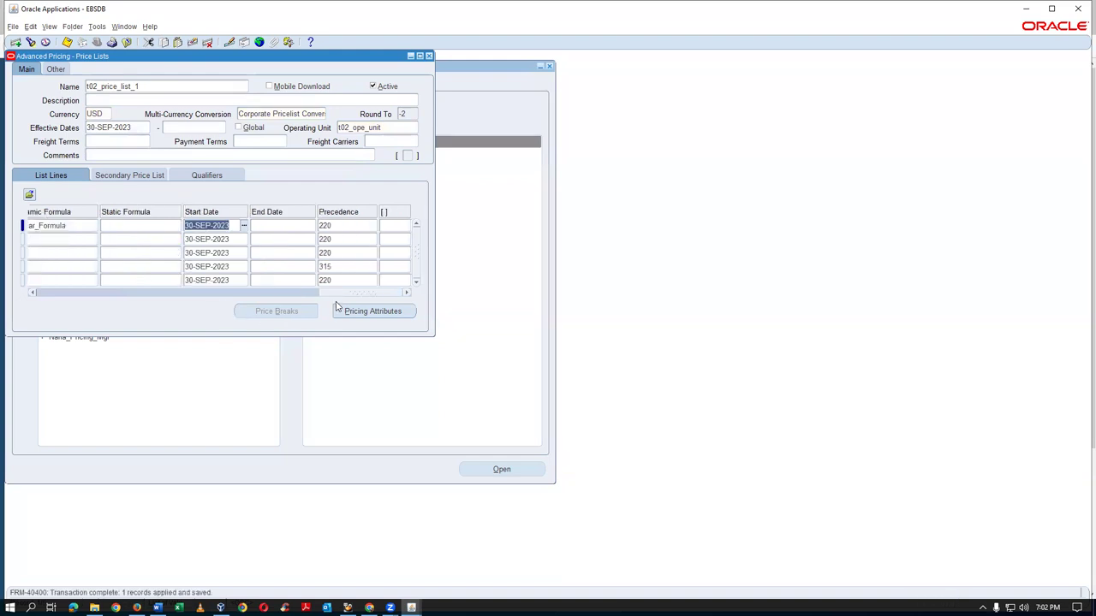
drag(340, 292, 285, 305)
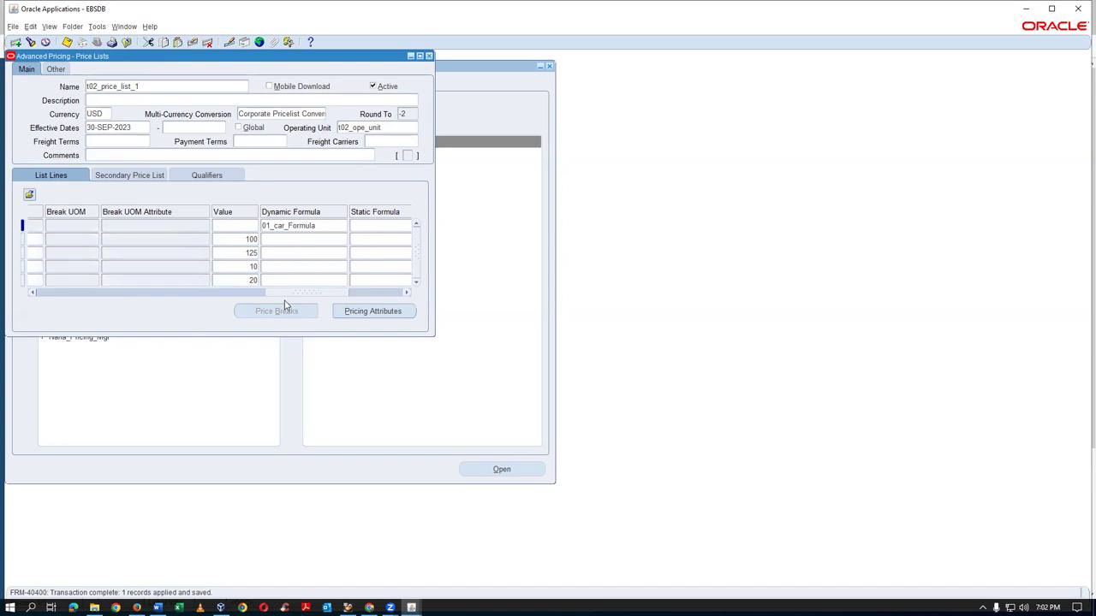
click(429, 55)
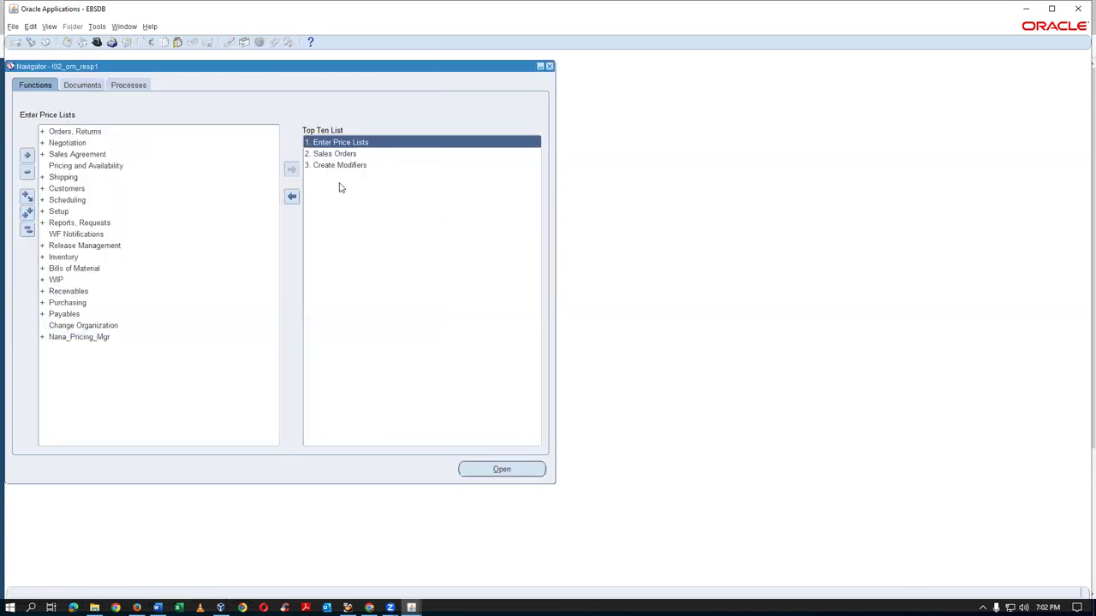
Step: Start a sales order for customer t02_cust_1 with one t02_first_item
click(350, 154)
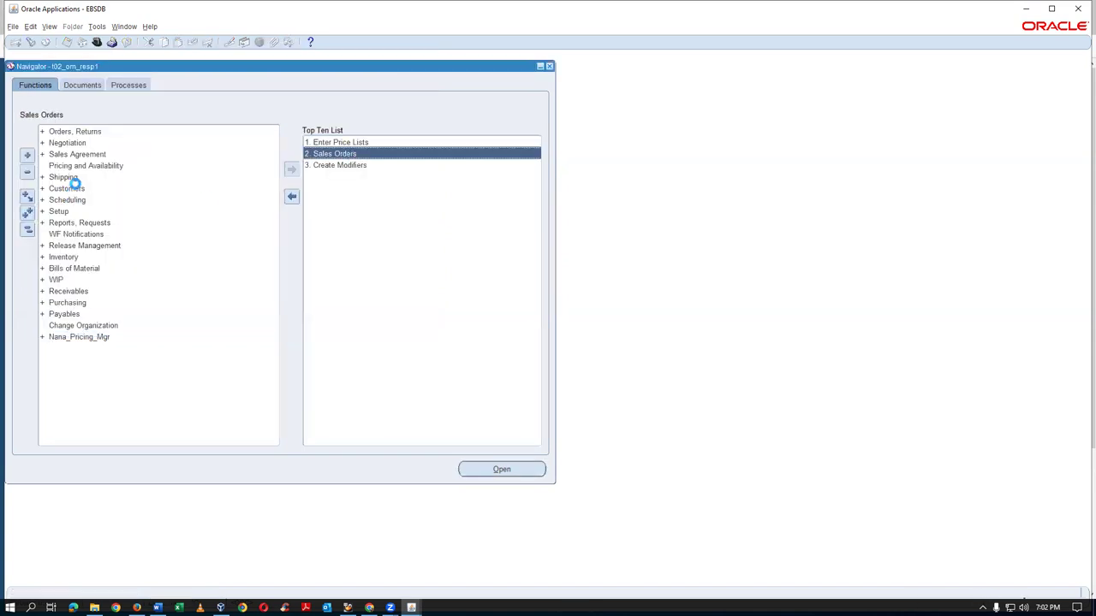
text(t02)
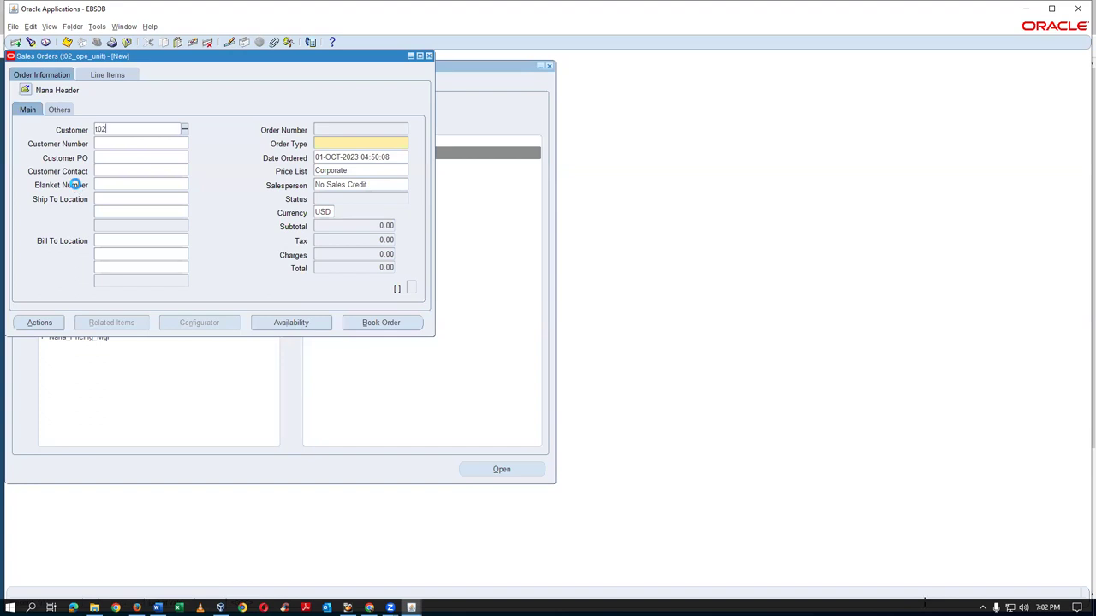
key(Tab)
key(Return)
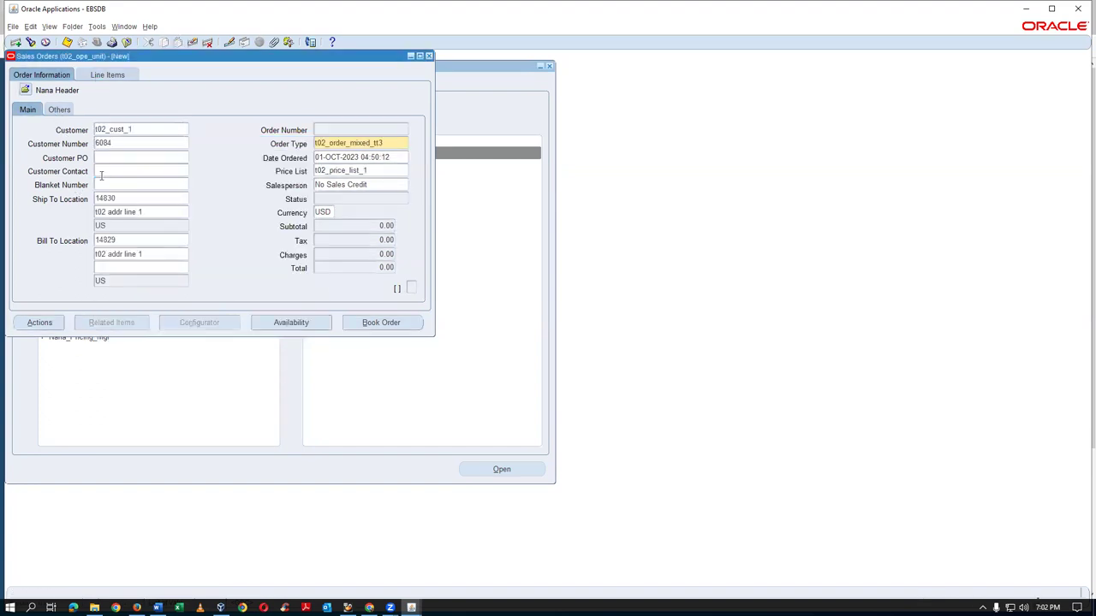
text(t02%)
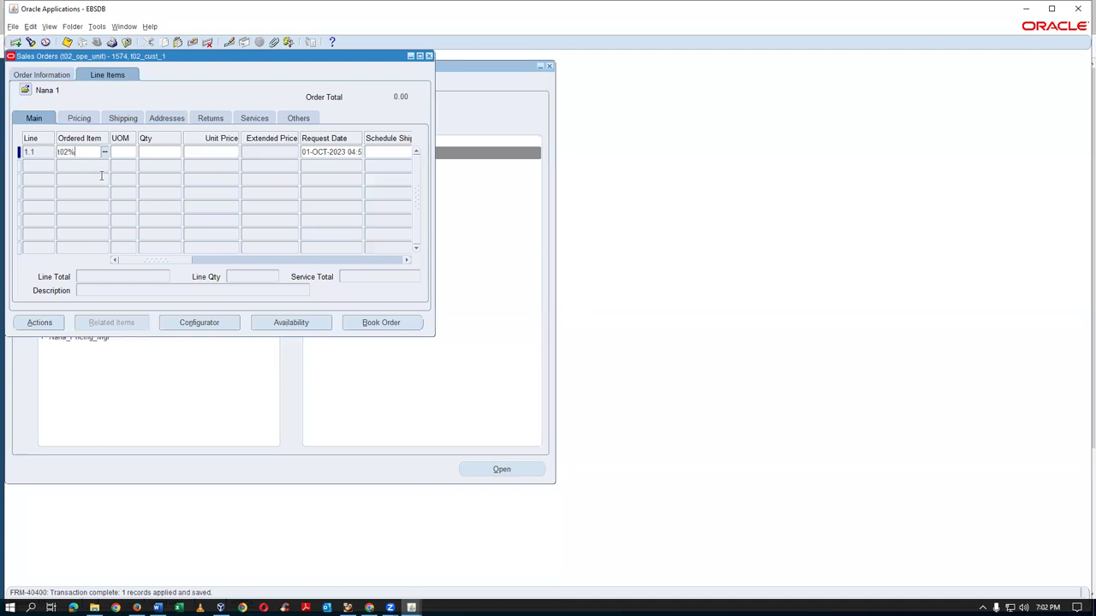
text(f)
key(Tab)
key(Tab)
text(1)
key(Tab)
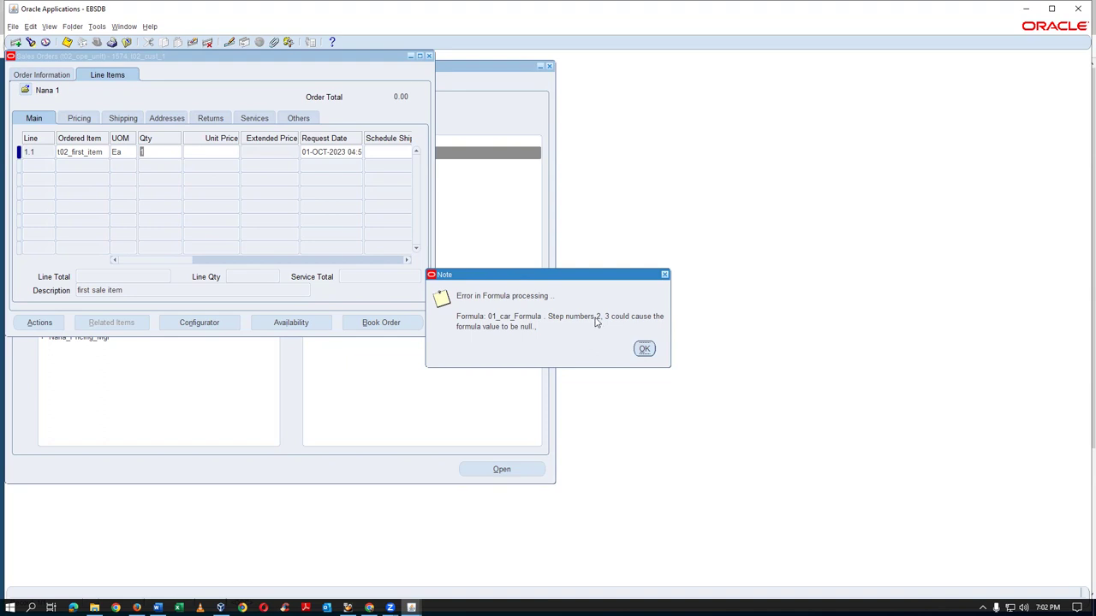
Step: Dismiss the 01_car_Formula error and open the line's pricing context values
click(644, 349)
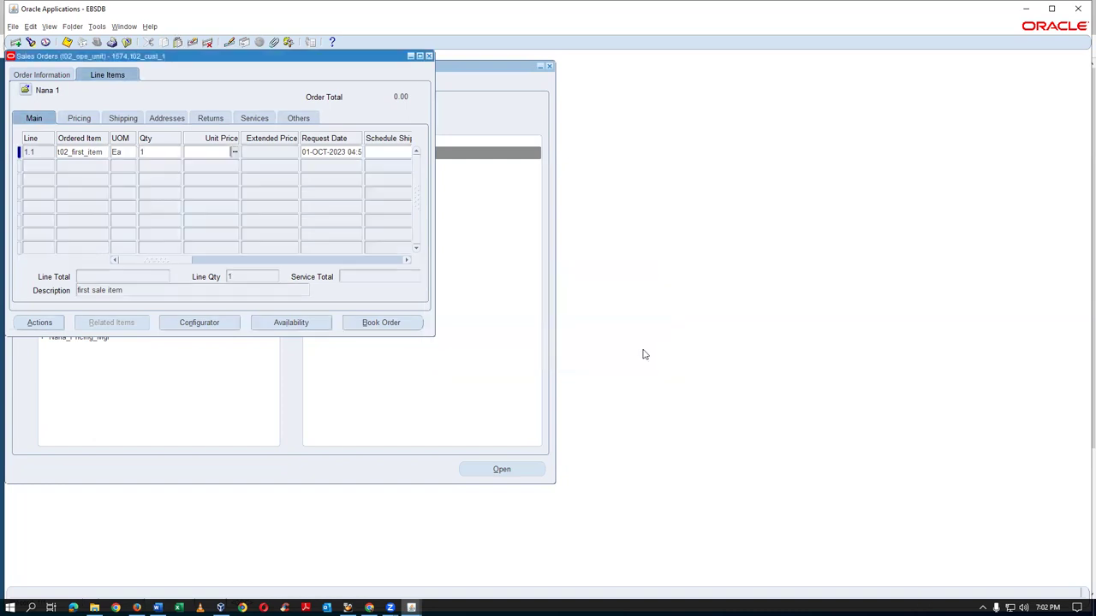
click(80, 119)
click(168, 151)
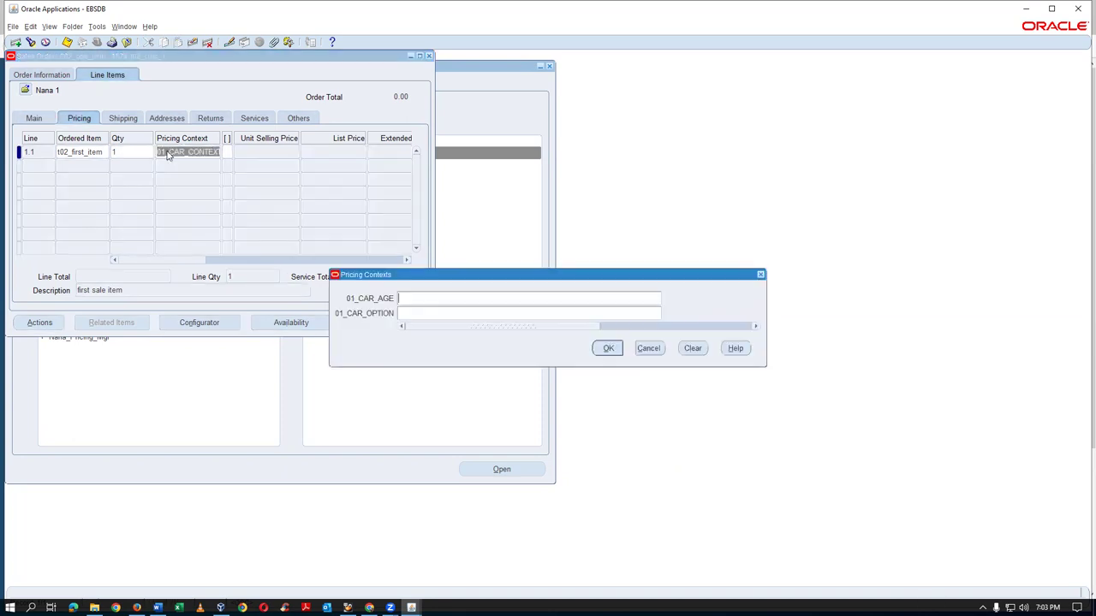
Step: Enter car age 1.0 and car option Std in the pricing context
text(1.0)
key(Tab)
text(Std)
click(608, 347)
Step: Change the line quantity to 2, repricing at 5,000 each
click(34, 119)
click(157, 155)
text(2)
key(Tab)
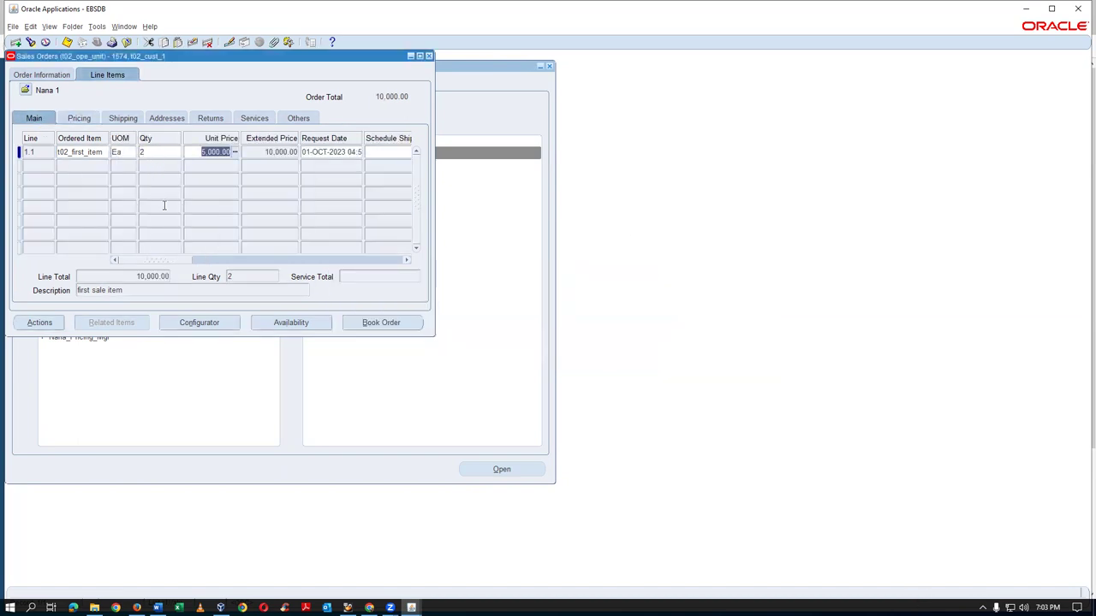
Step: Switch the car option to AC from the 01_CAR_OPTION list
click(73, 118)
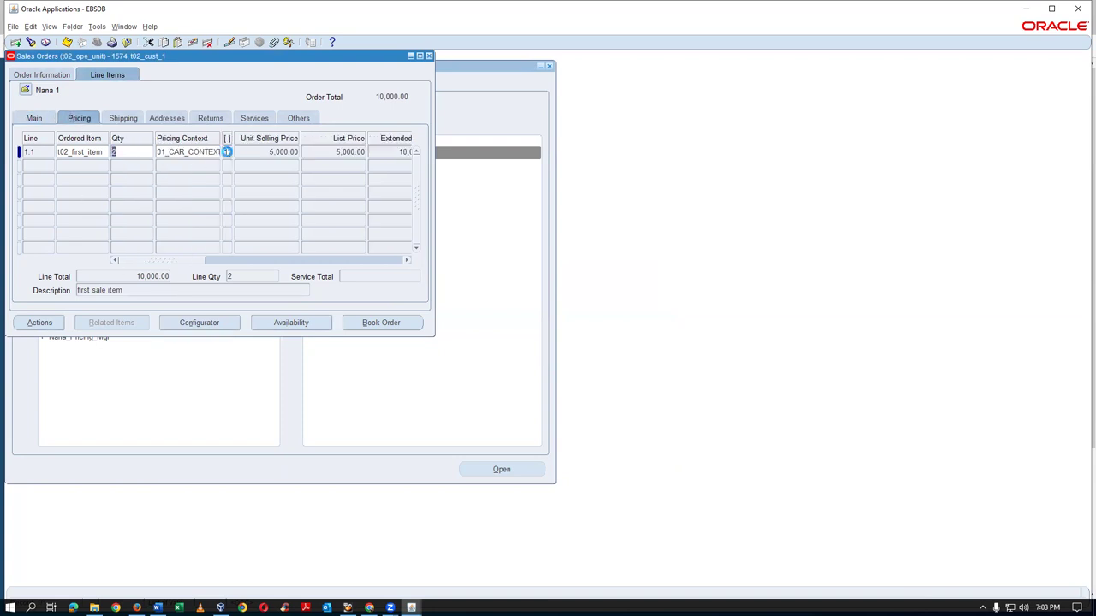
click(226, 152)
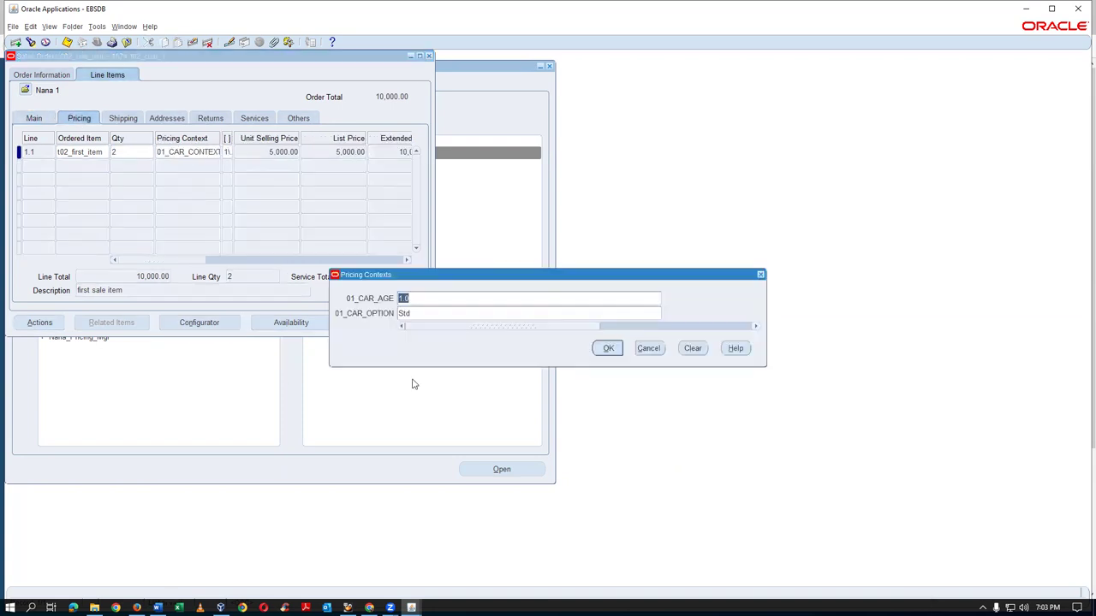
click(421, 312)
click(667, 313)
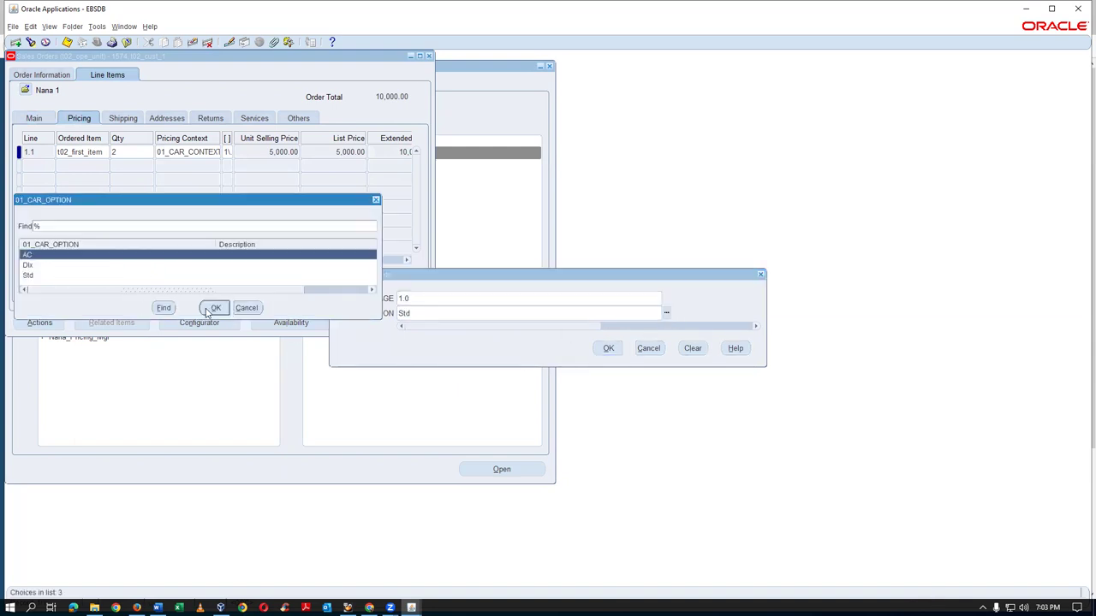
click(208, 310)
click(608, 348)
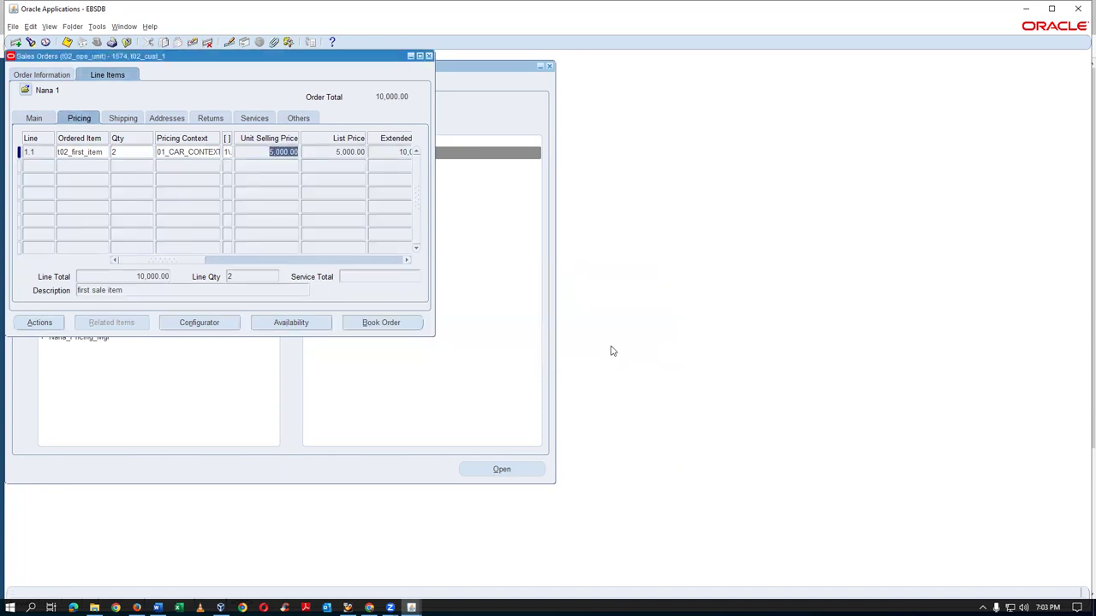
click(33, 119)
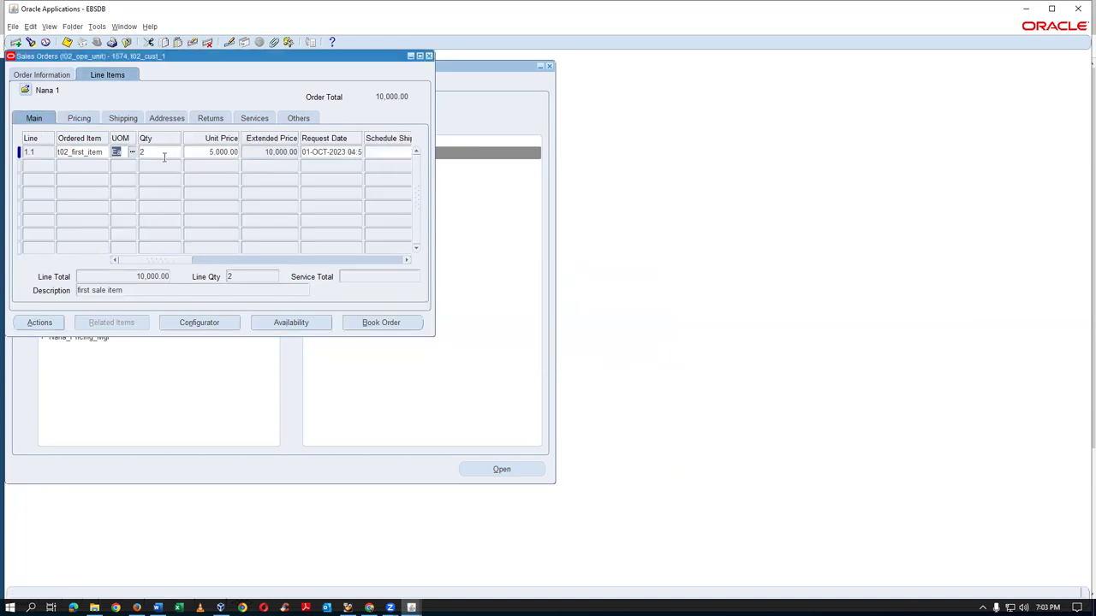
Step: Reprice at quantity 4, then change the car age to 4.0
text(4)
key(Tab)
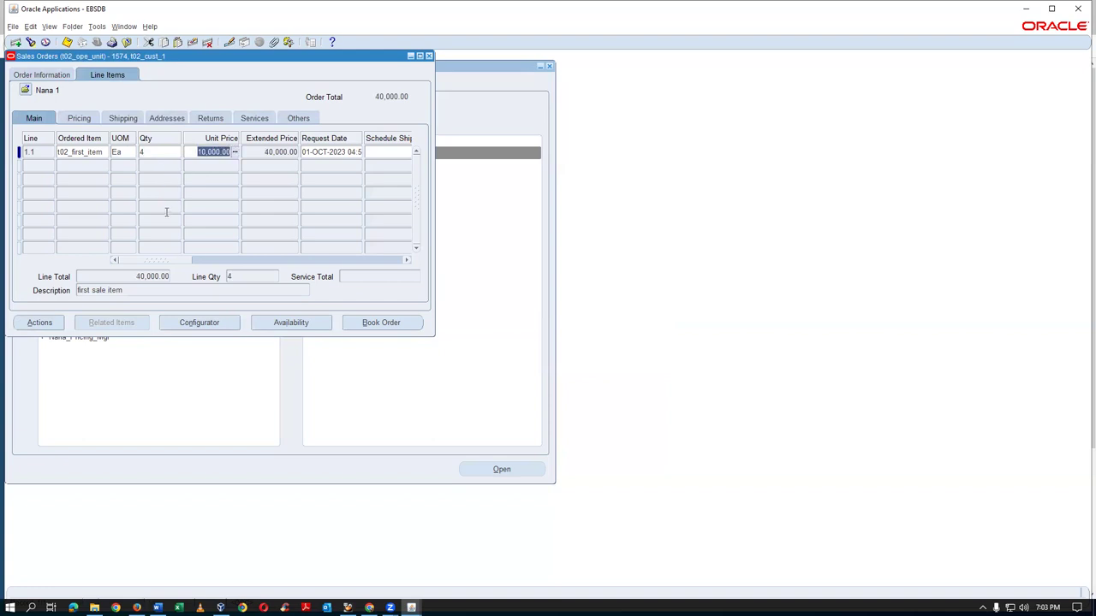
click(74, 119)
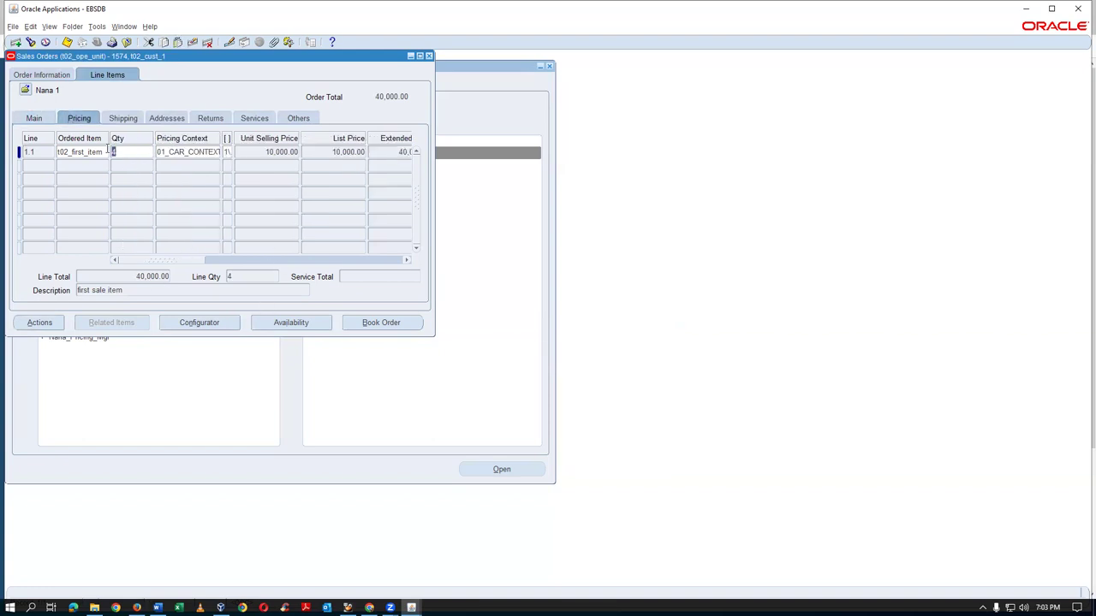
click(226, 151)
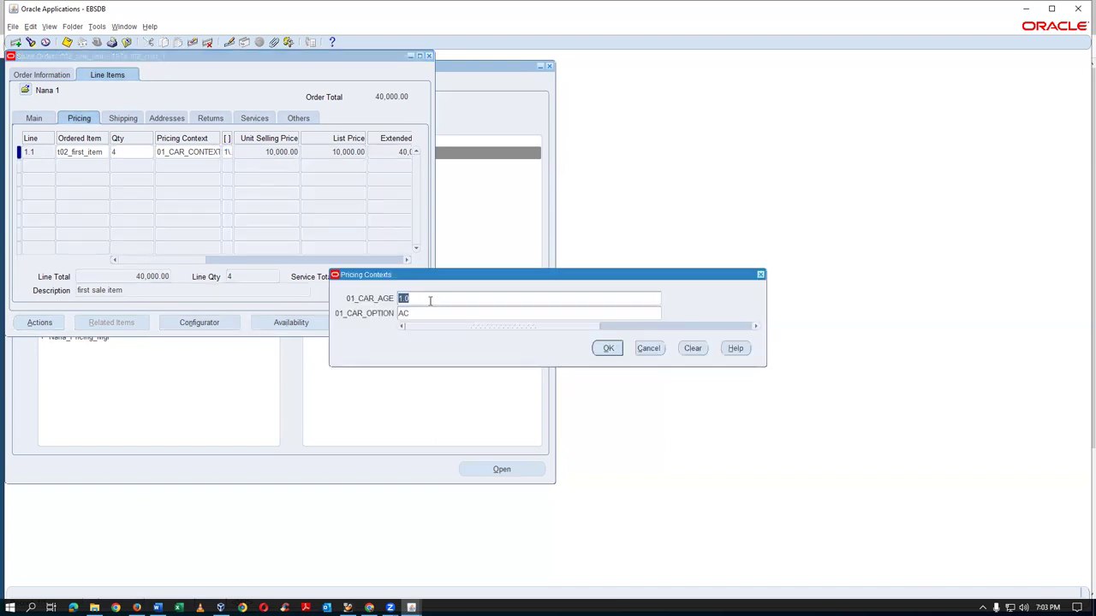
text(4.0)
key(Tab)
click(607, 346)
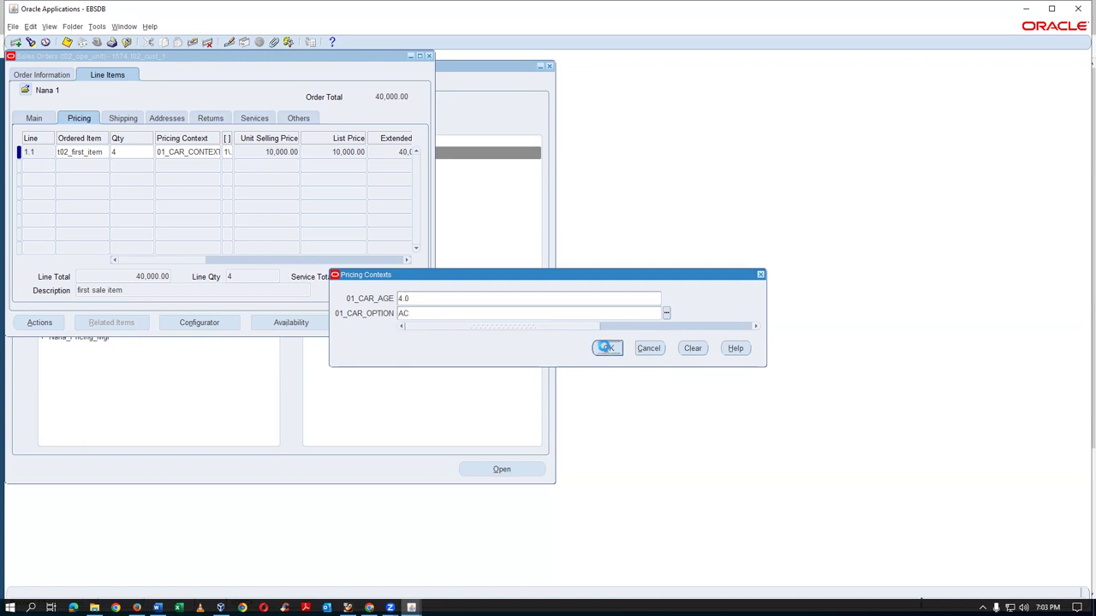
Step: Set the quantity to 1, repricing the line at 2,500
click(45, 122)
text(1)
key(Tab)
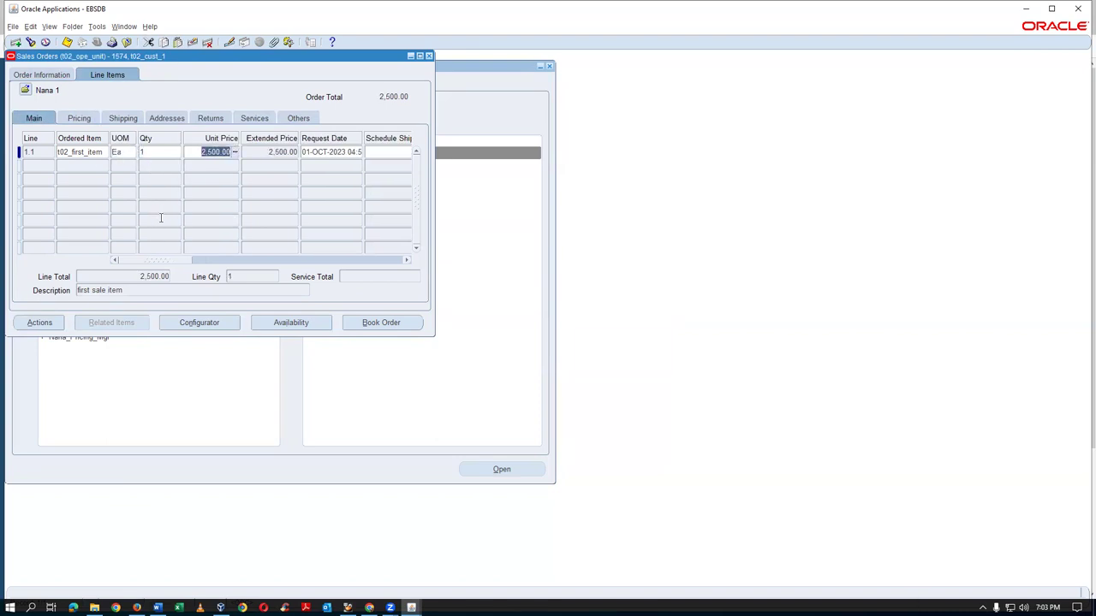